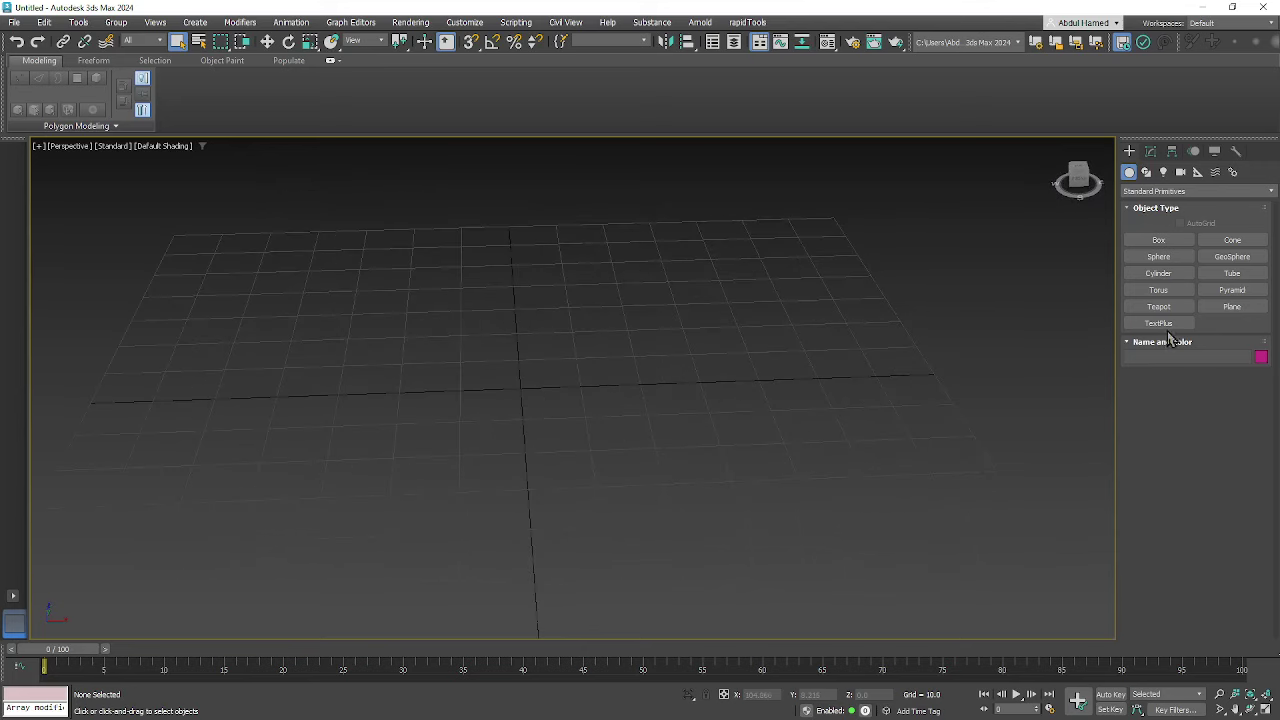
- Create a square plane primitive about 102 units per side, centred on the grid's origin
click(1232, 306)
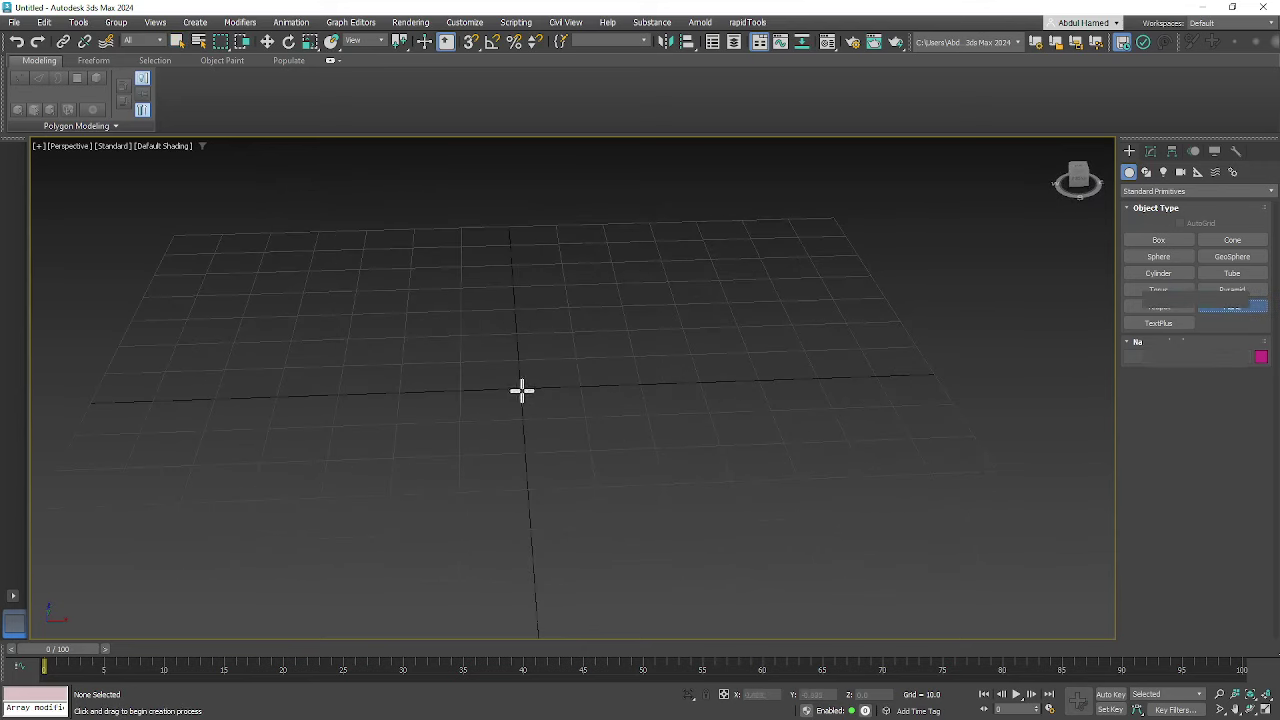
drag(519, 386, 731, 571)
middle_drag(671, 418, 731, 414)
- Turn on angle snap and rotate the plane 90 degrees about its X axis so it stands upright
key(e)
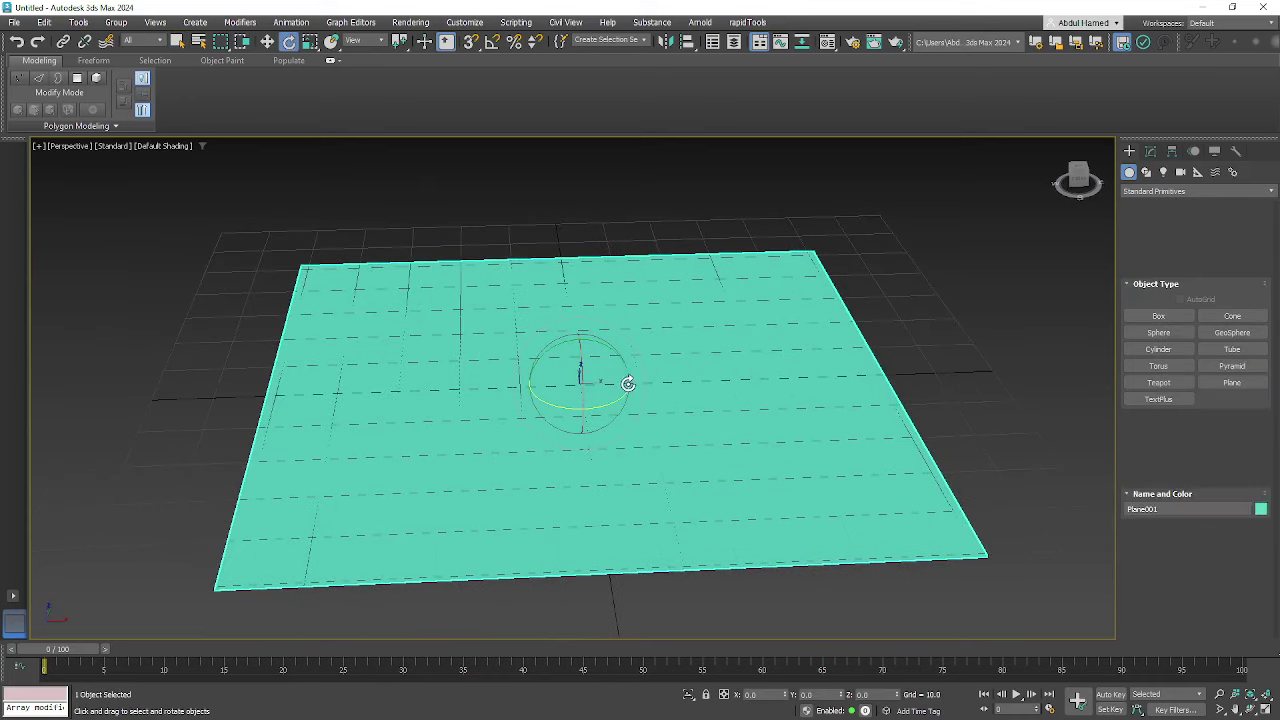
drag(584, 366, 609, 508)
key(ctrl+z)
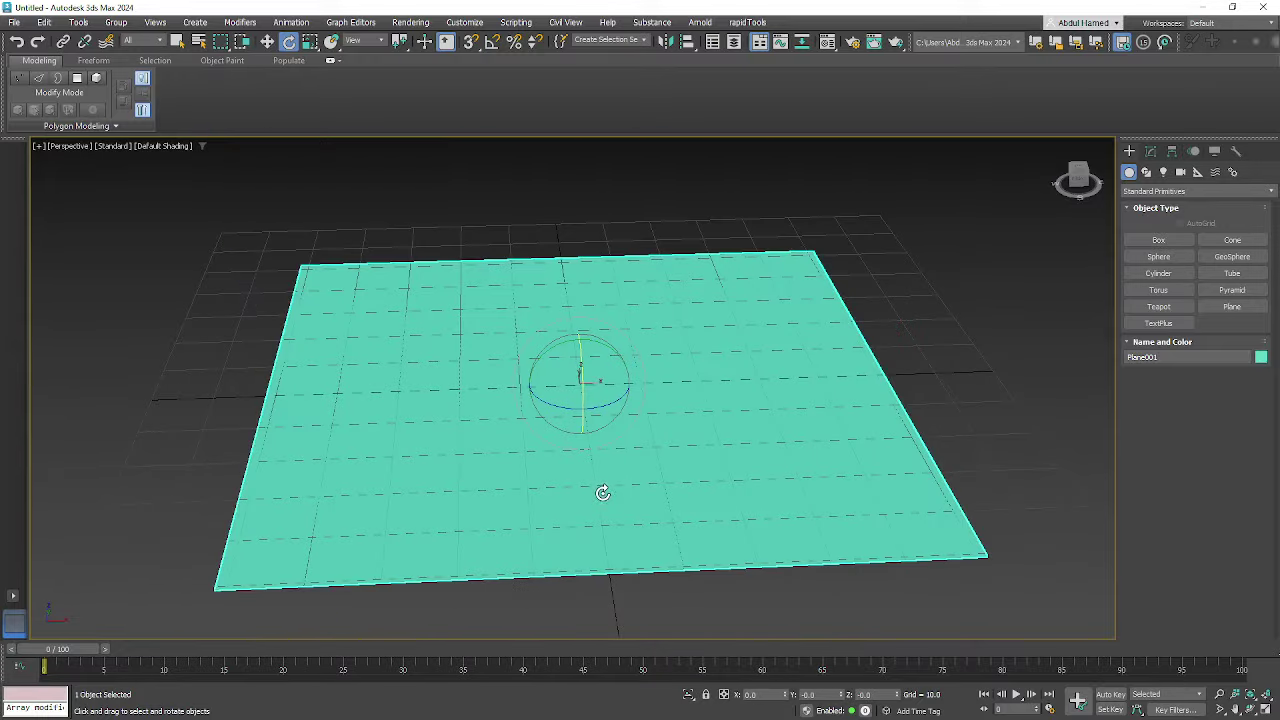
click(492, 45)
drag(586, 367, 586, 423)
alt+middle_drag(586, 423, 597, 351)
- Move the upright plane above and behind the home grid, to about Y 102 and Z 58
key(w)
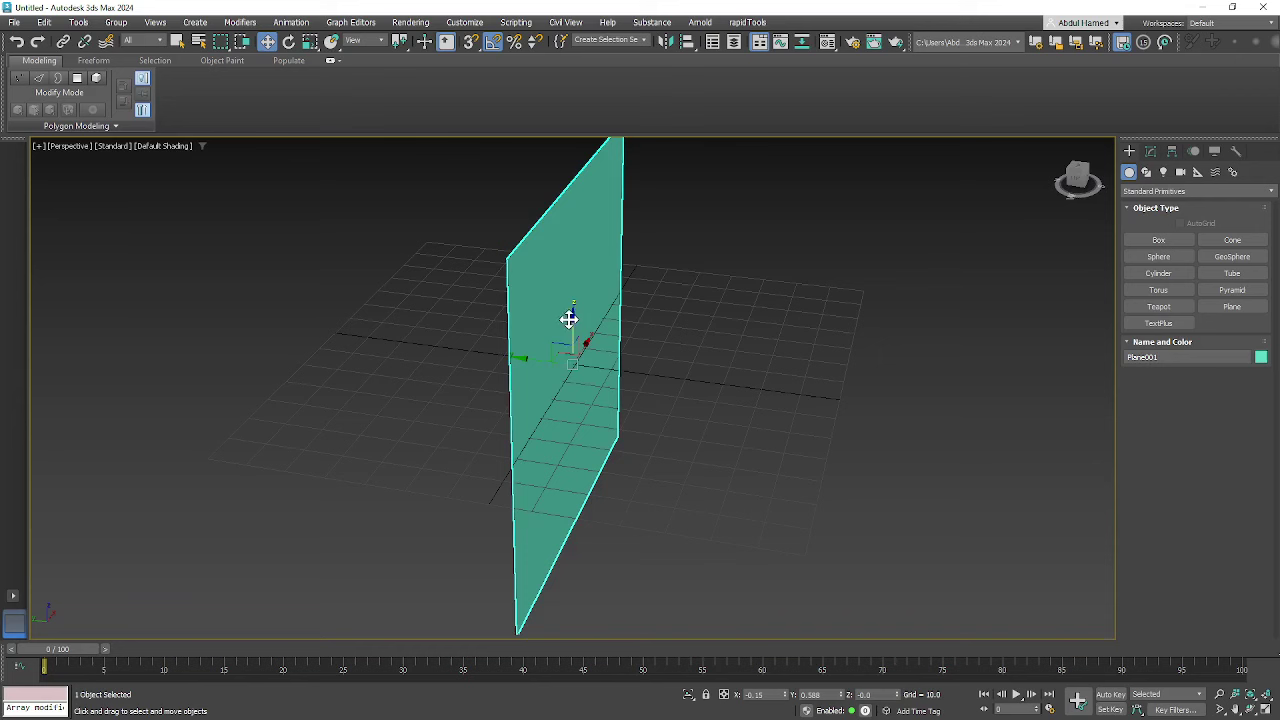
drag(571, 320, 597, 114)
middle_drag(581, 284, 688, 412)
scroll(640, 310, up, 2)
drag(642, 233, 102, 199)
middle_drag(502, 358, 647, 393)
alt+middle_drag(737, 389, 673, 444)
scroll(673, 444, down, 3)
alt+middle_drag(700, 548, 669, 402)
scroll(667, 449, down, 3)
scroll(669, 402, up, 1)
- Open the Material Editor and assign the 01 - Default physical material to the plane
click(827, 42)
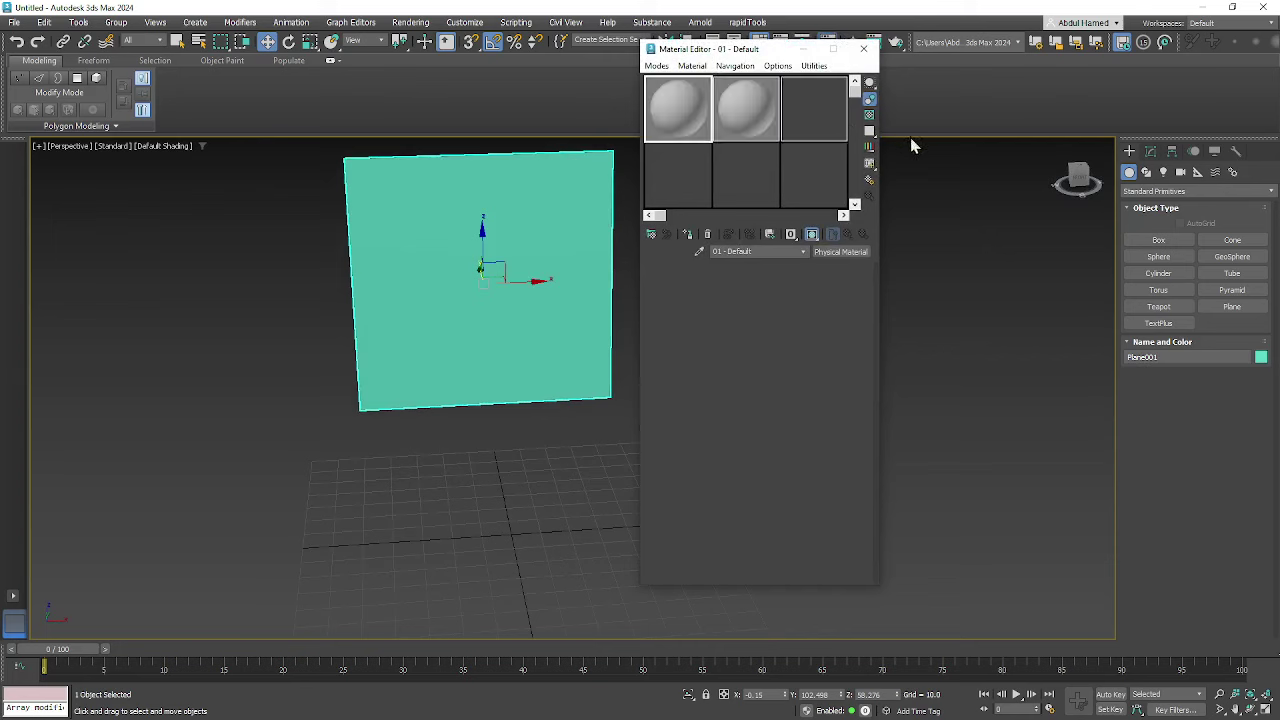
drag(748, 52, 776, 58)
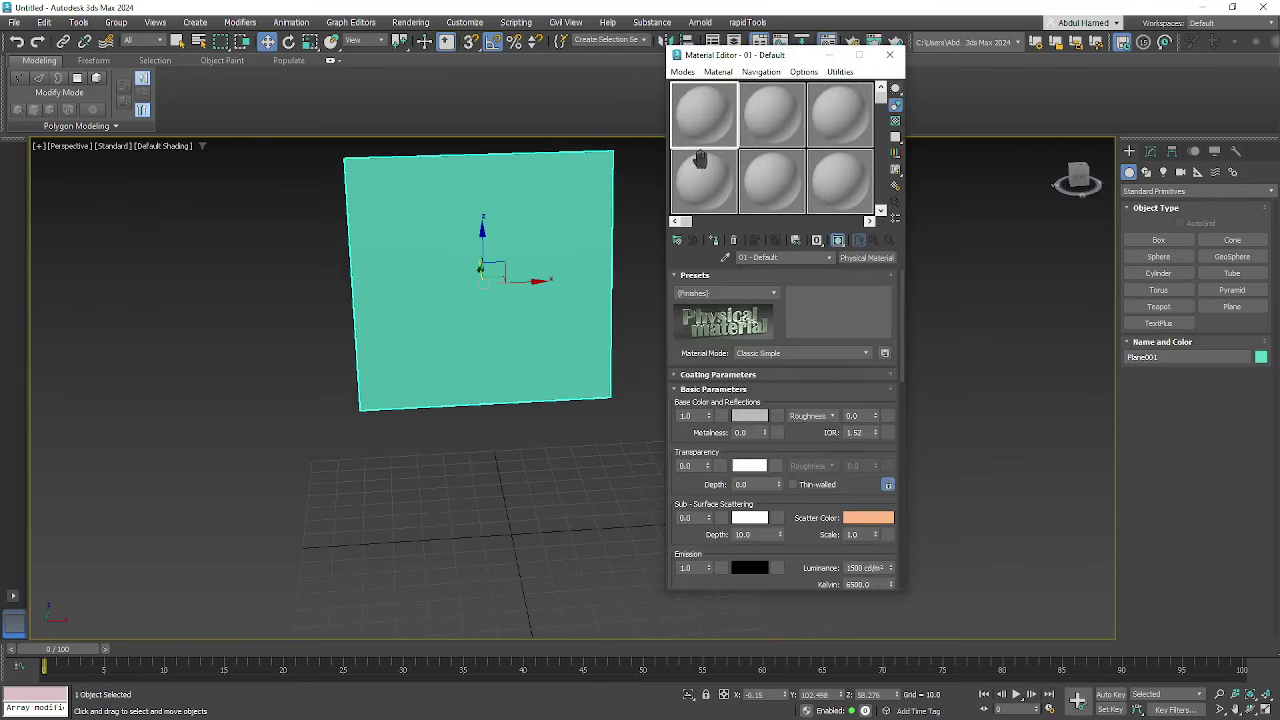
drag(713, 130, 388, 279)
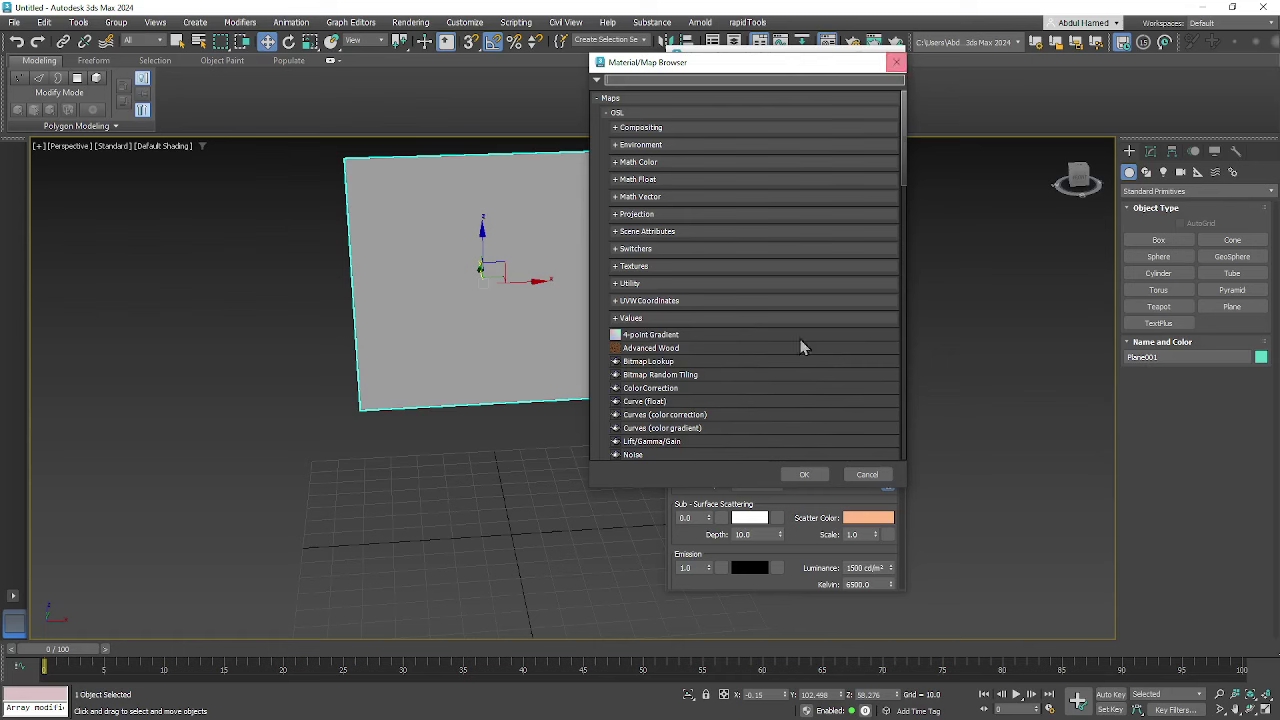
- Load the wooden barrel JPG from the Desktop folder as the material's base color map
click(896, 62)
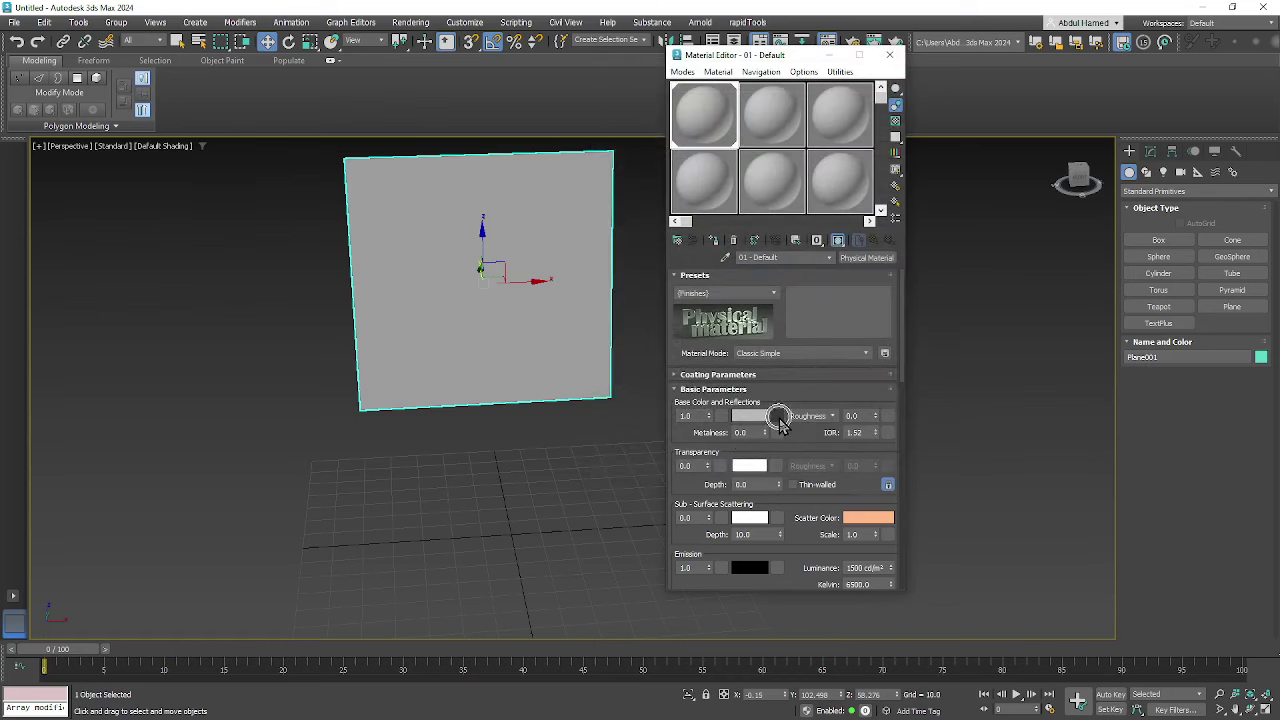
click(779, 417)
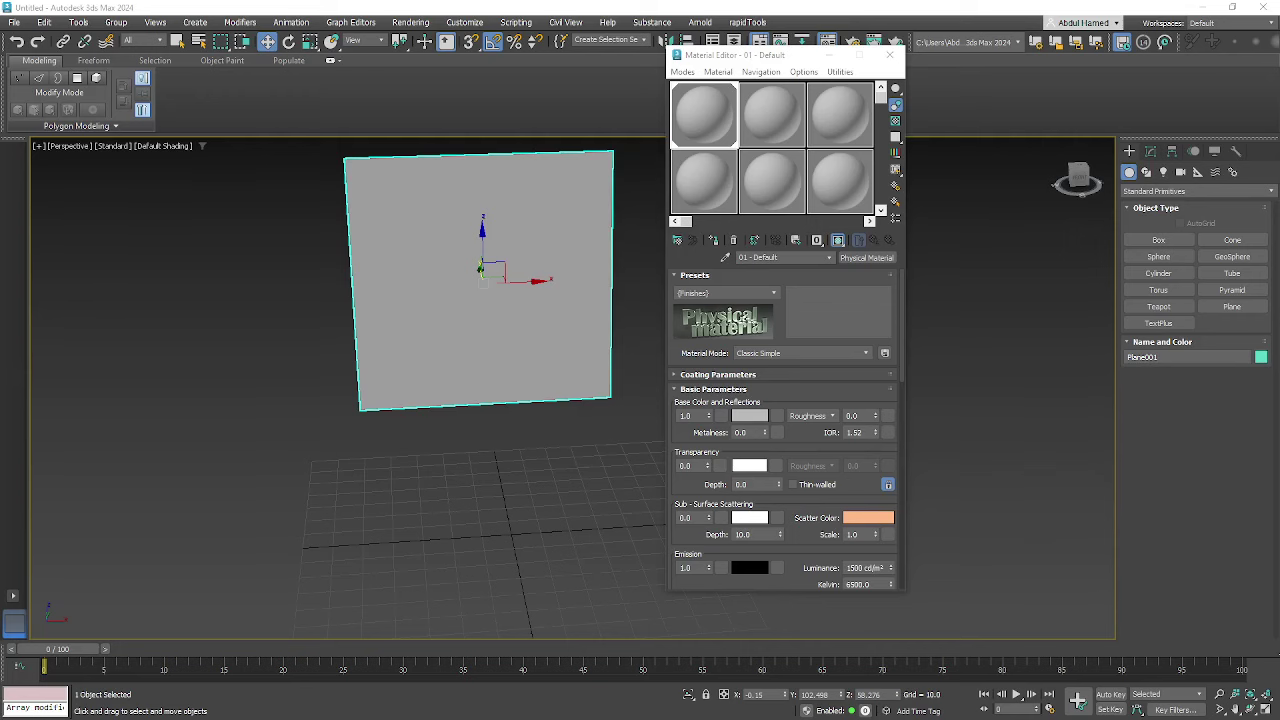
drag(0, 251, 411, 211)
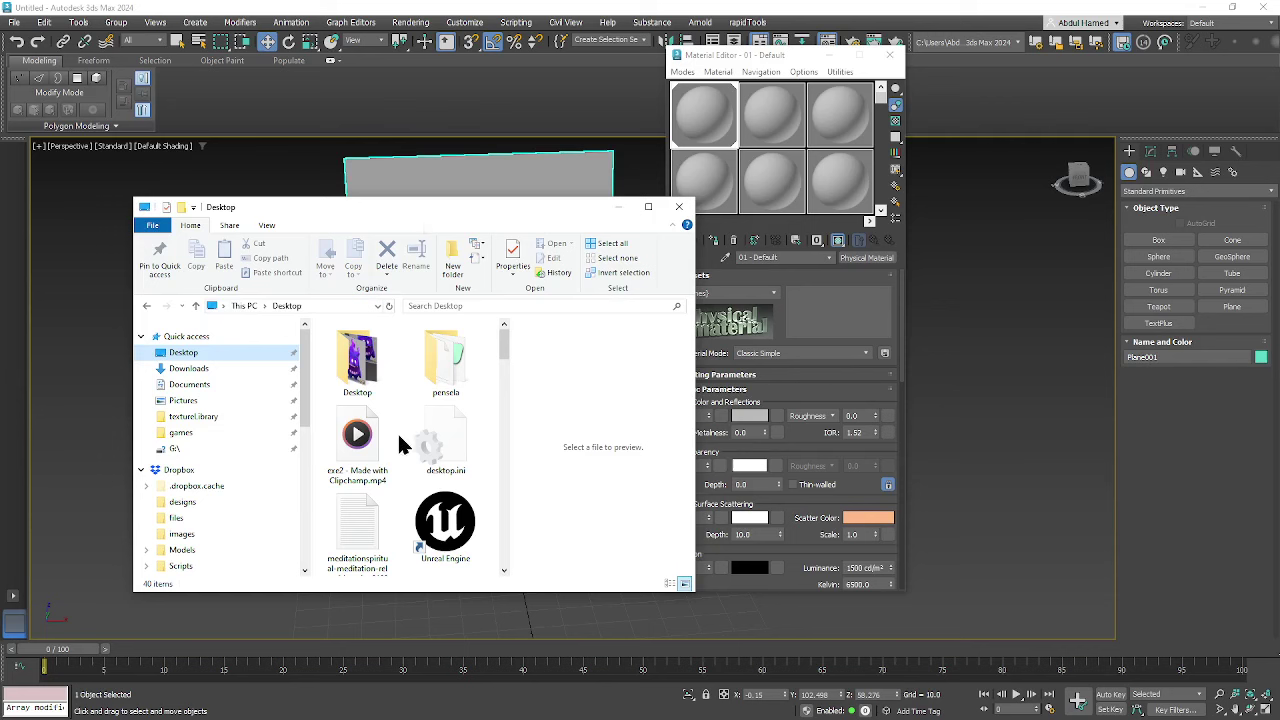
scroll(400, 437, down, 3)
drag(502, 345, 505, 403)
click(452, 510)
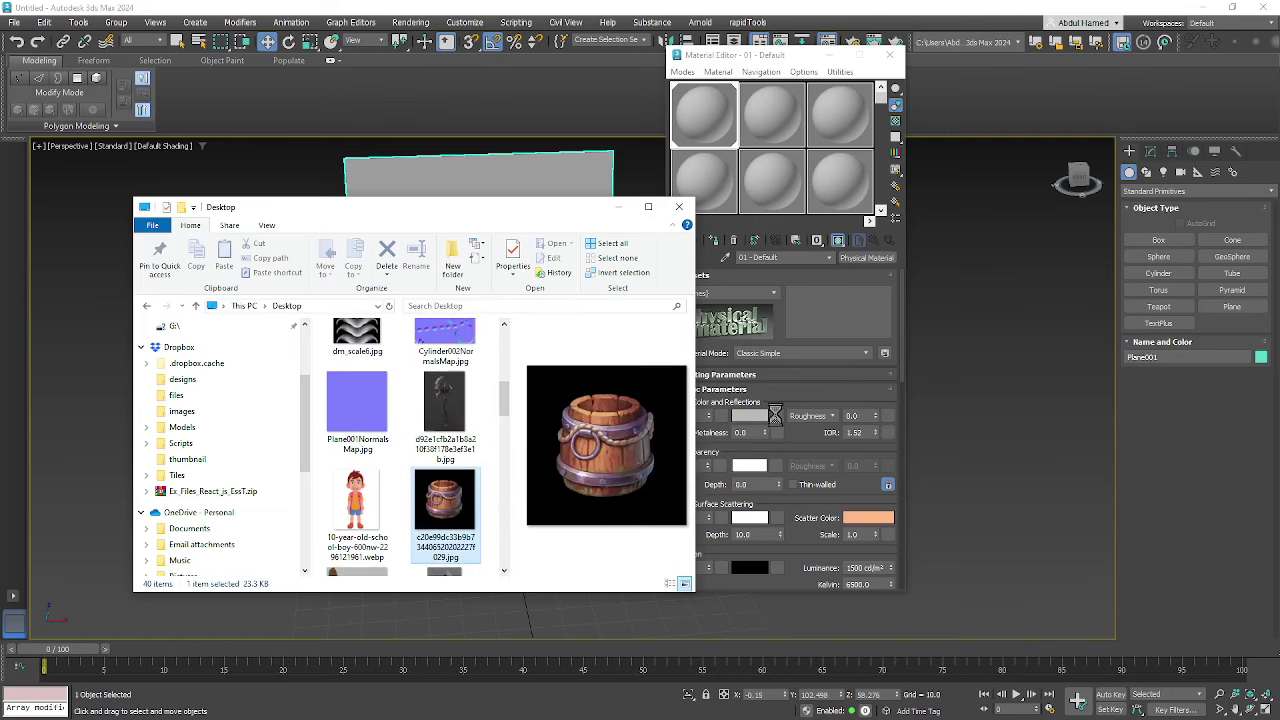
drag(770, 418, 775, 417)
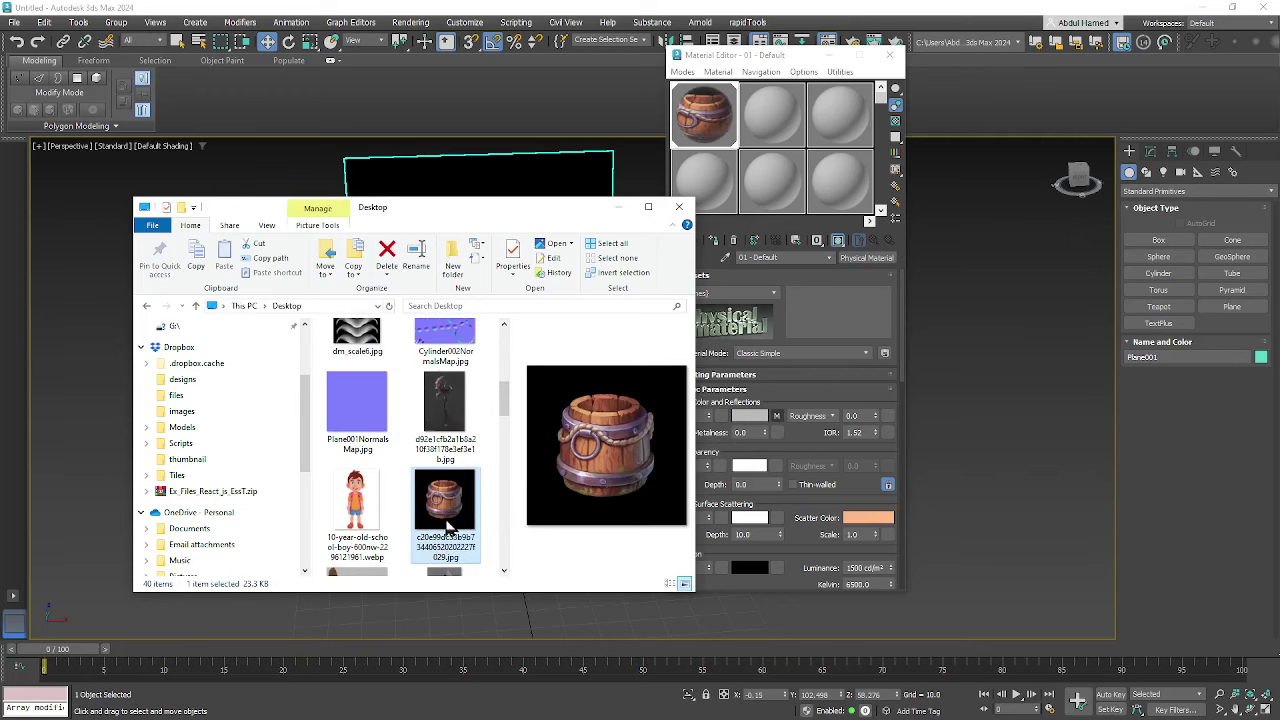
click(679, 206)
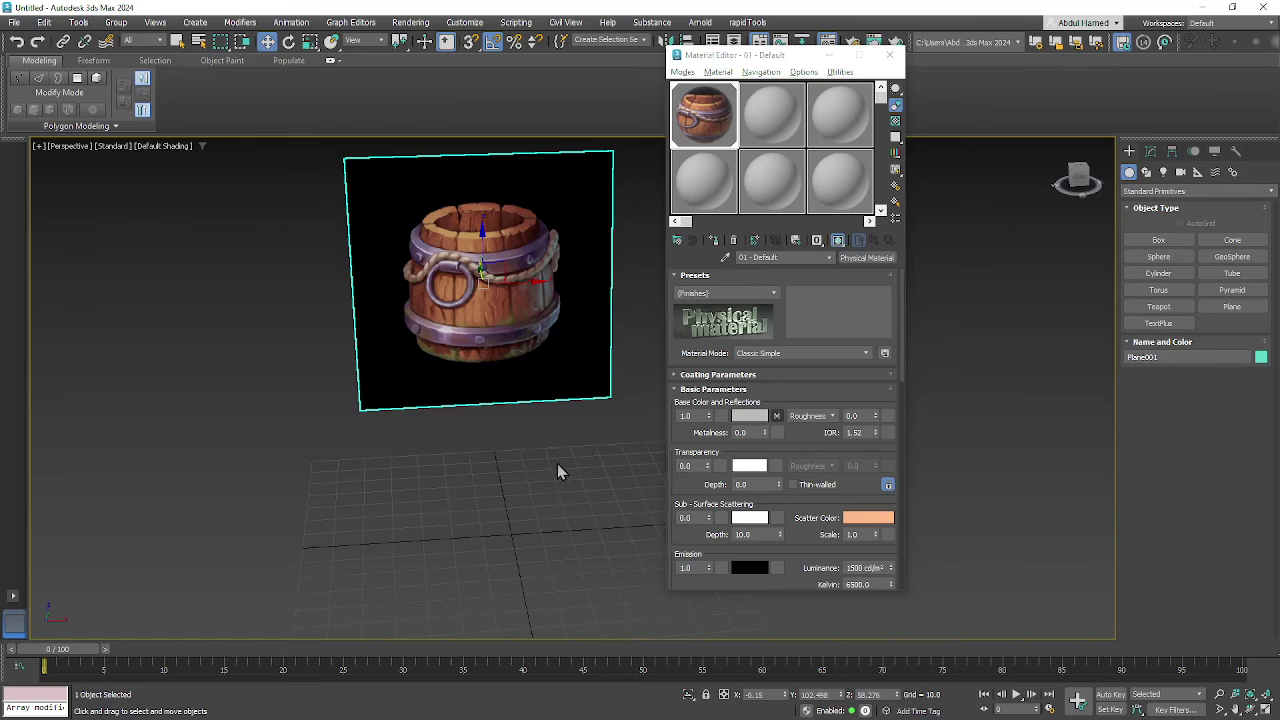
- Scale the plane along X to about 92% to correct the barrel image's proportions, and close the Material Editor
scroll(553, 466, up, 3)
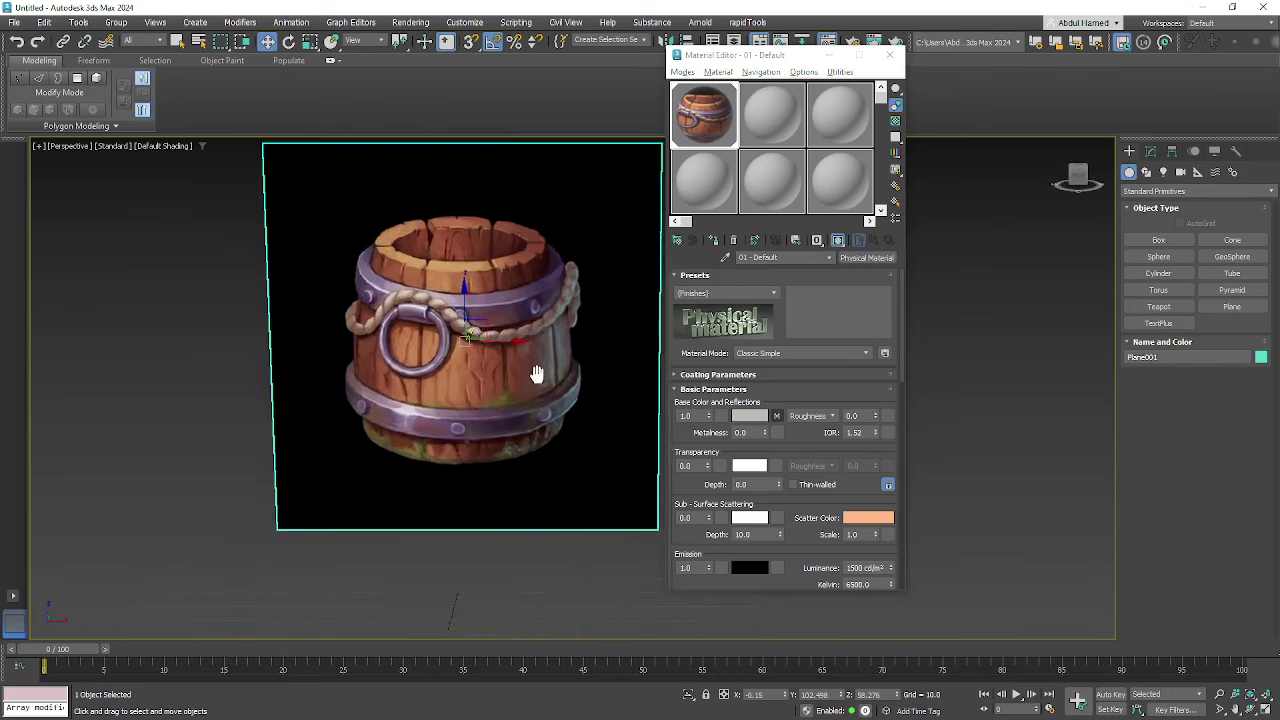
mouse_move(529, 394)
alt+middle_down()
mouse_move(557, 403)
mouse_move(512, 414)
alt+middle_up()
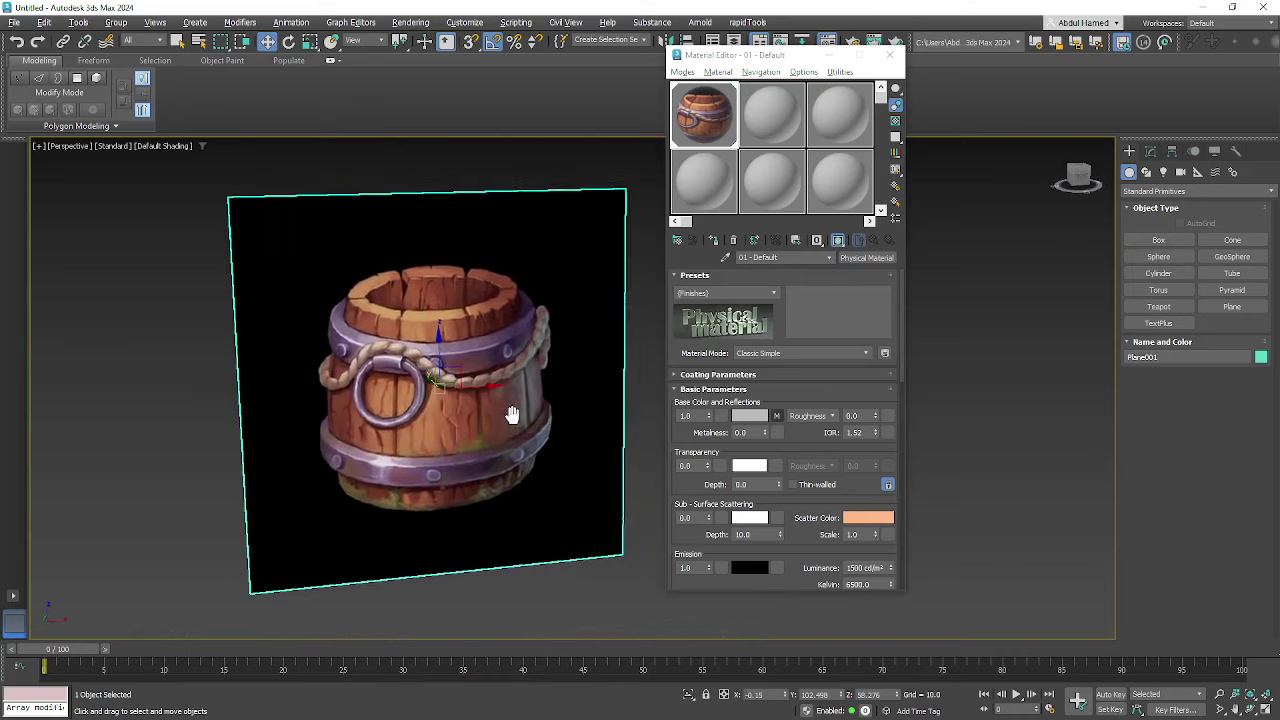
scroll(512, 414, up, 2)
key(r)
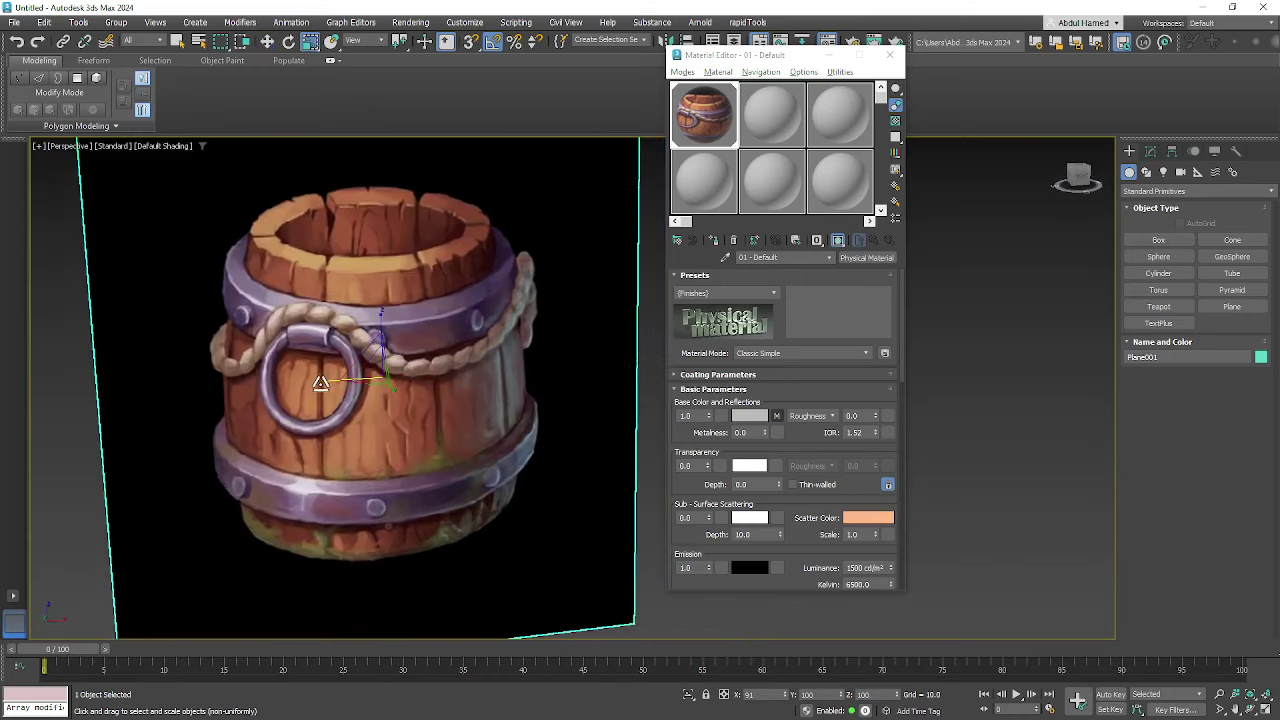
drag(321, 384, 319, 384)
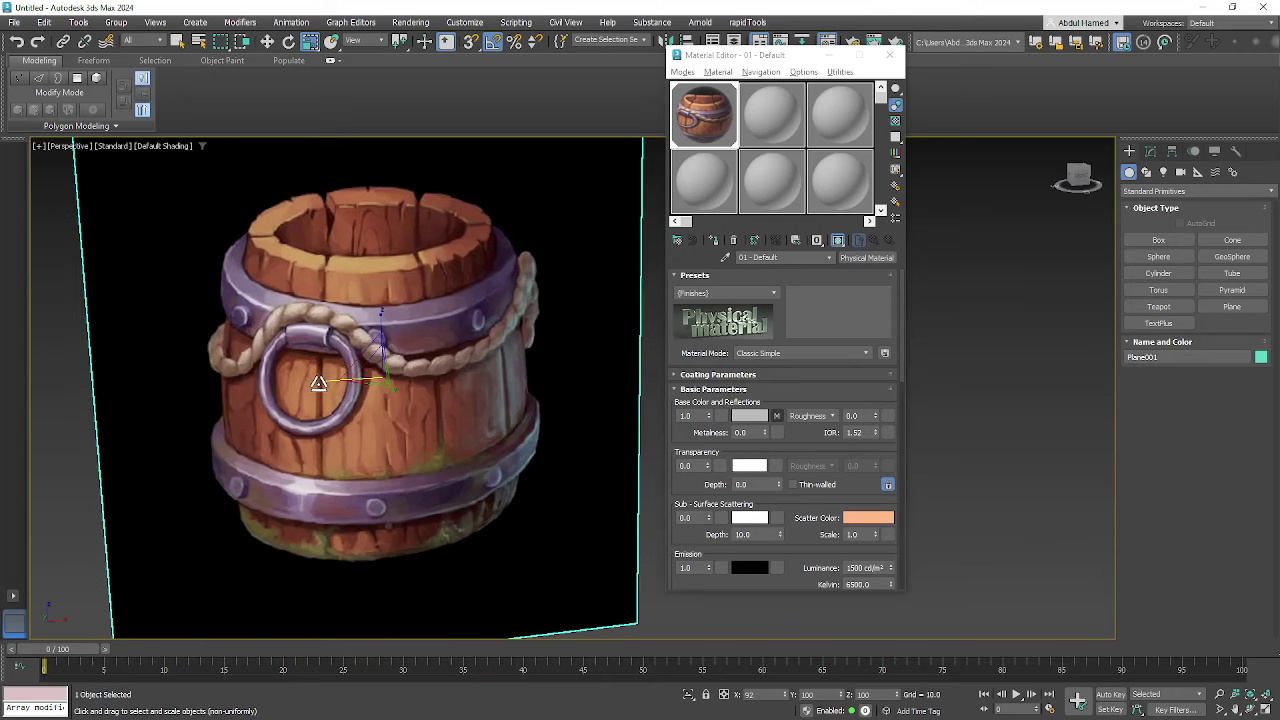
middle_drag(394, 409, 359, 378)
middle_drag(394, 443, 402, 372)
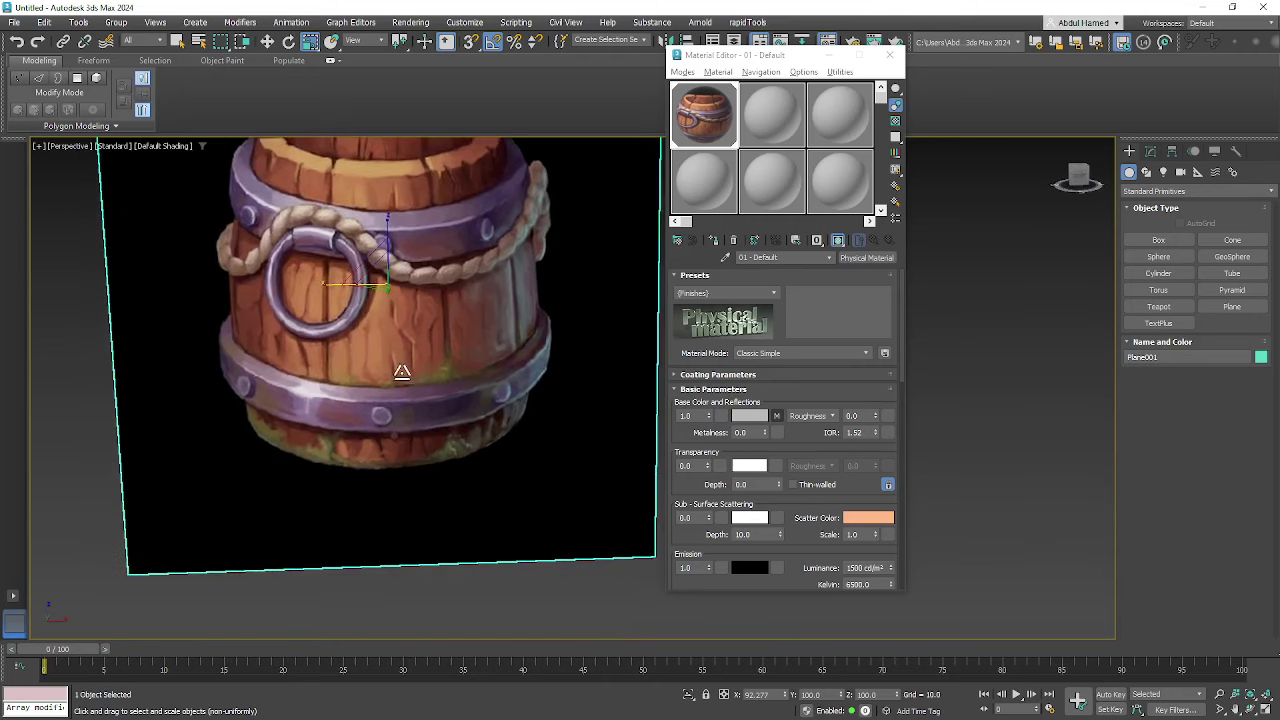
scroll(402, 372, down, 5)
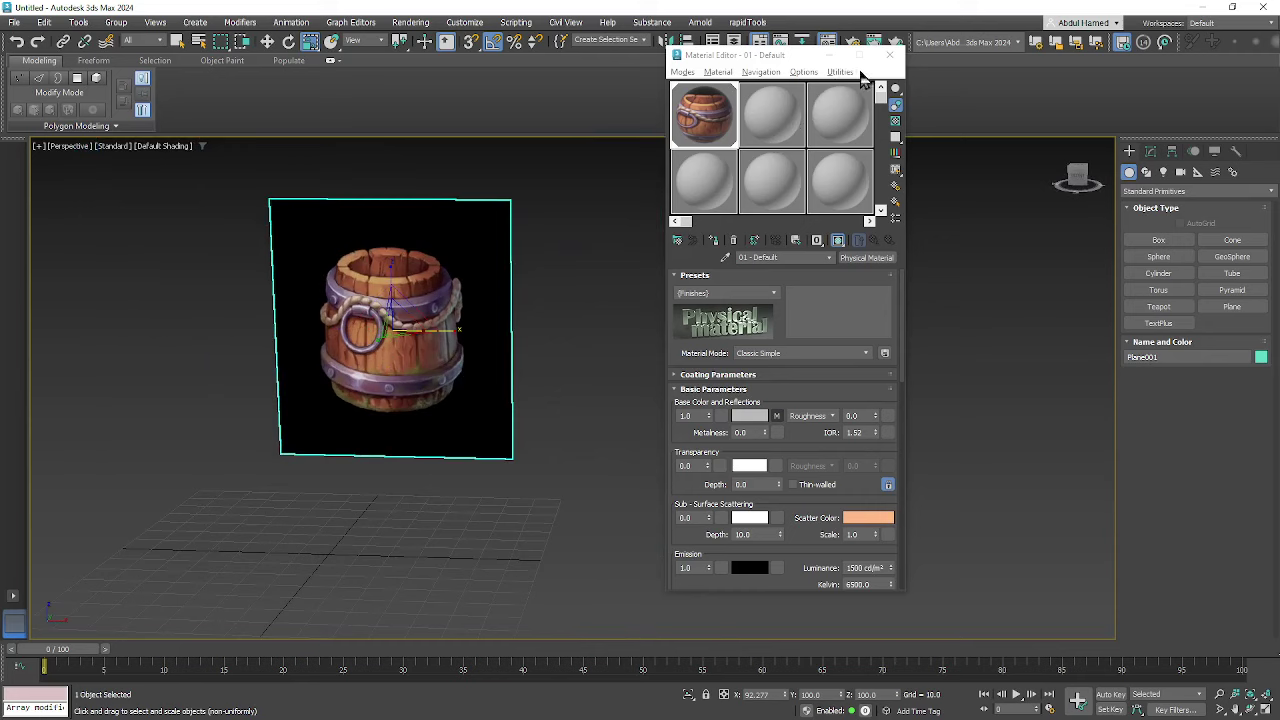
click(889, 54)
- Freeze the reference plane in its object properties with Show Frozen in Gray turned off
alt+middle_drag(406, 409, 586, 329)
right_click(587, 328)
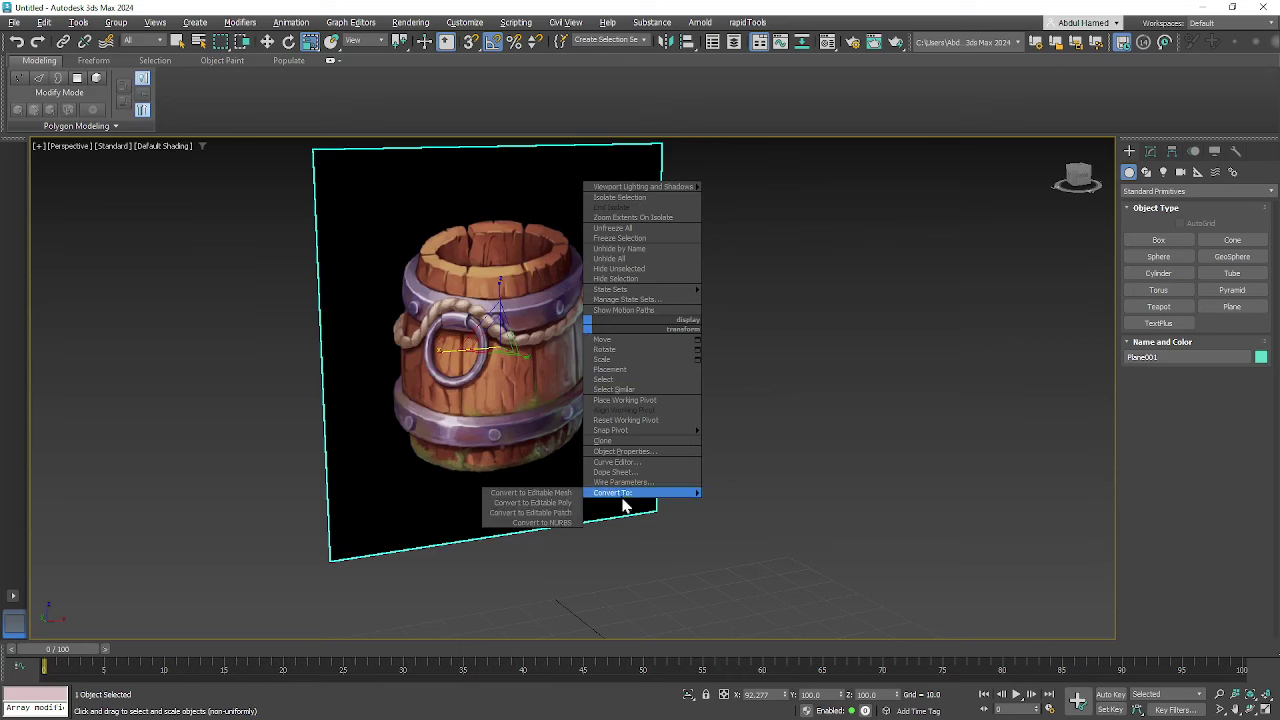
click(643, 451)
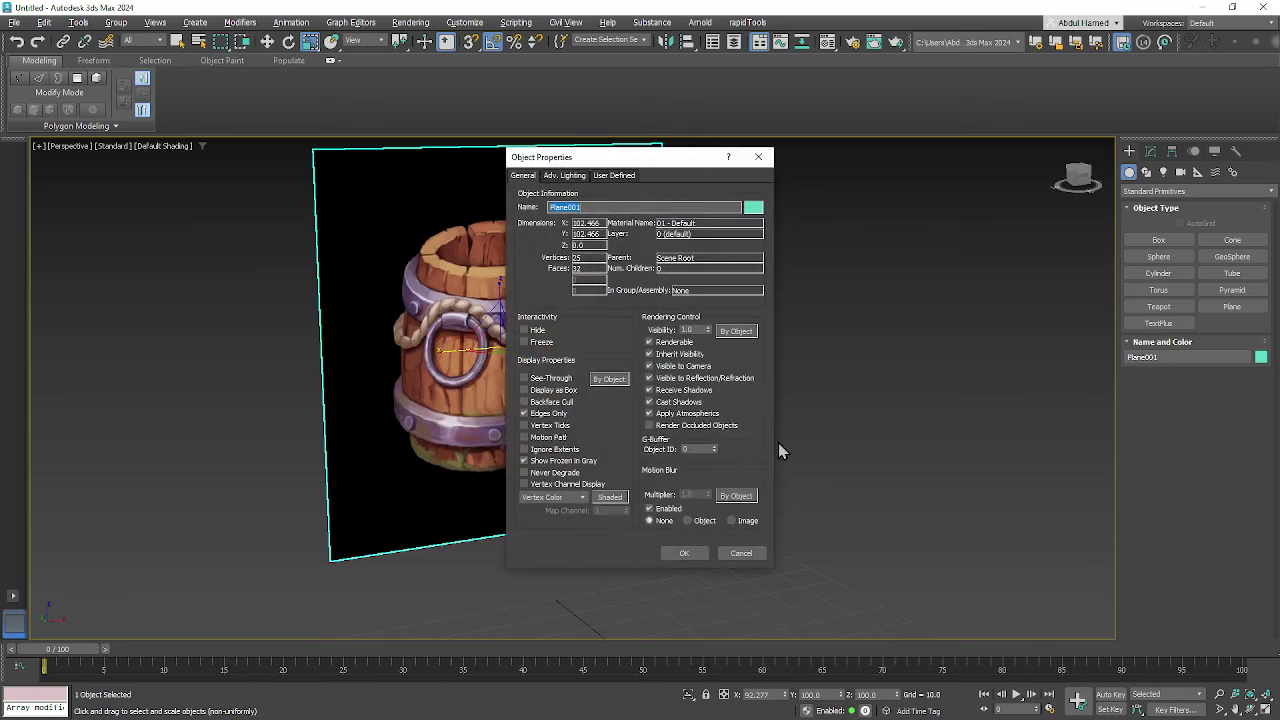
click(545, 343)
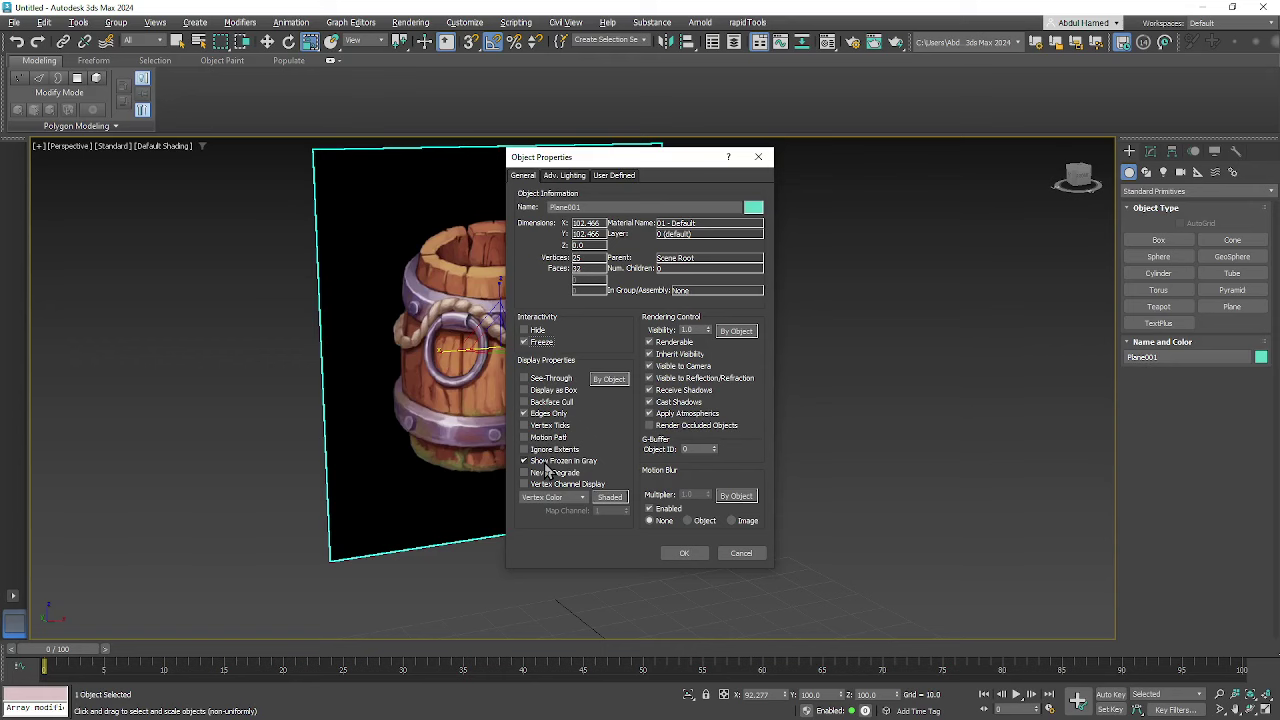
click(684, 554)
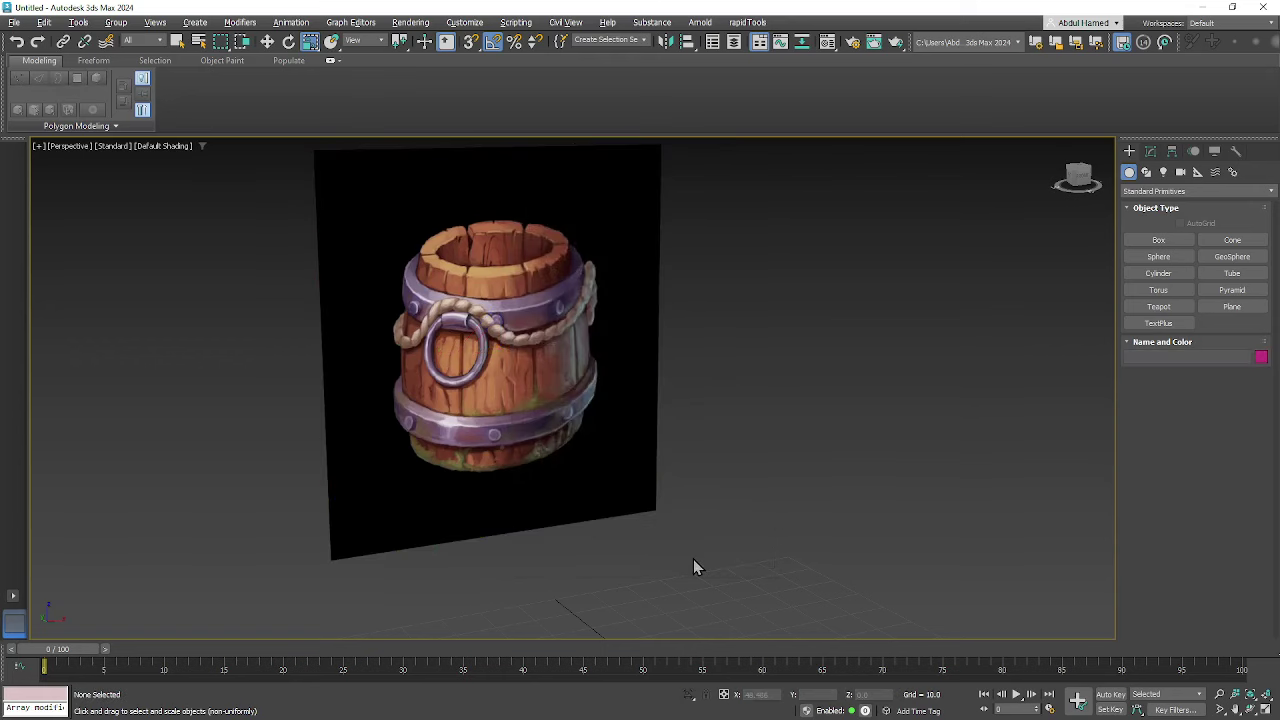
- Examine the barrel reference image up close, from its rim and rope to the lower metal band
scroll(617, 380, up, 3)
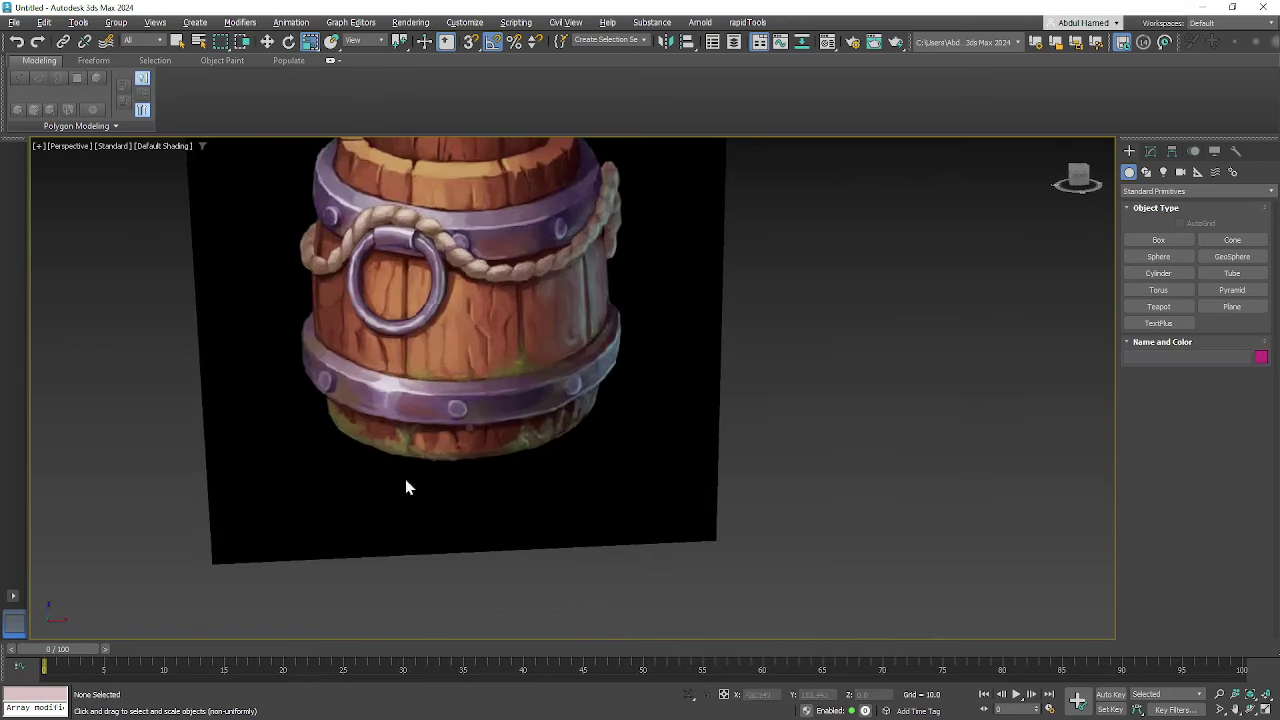
middle_drag(440, 453, 459, 404)
scroll(411, 548, down, 5)
alt+middle_drag(603, 453, 502, 398)
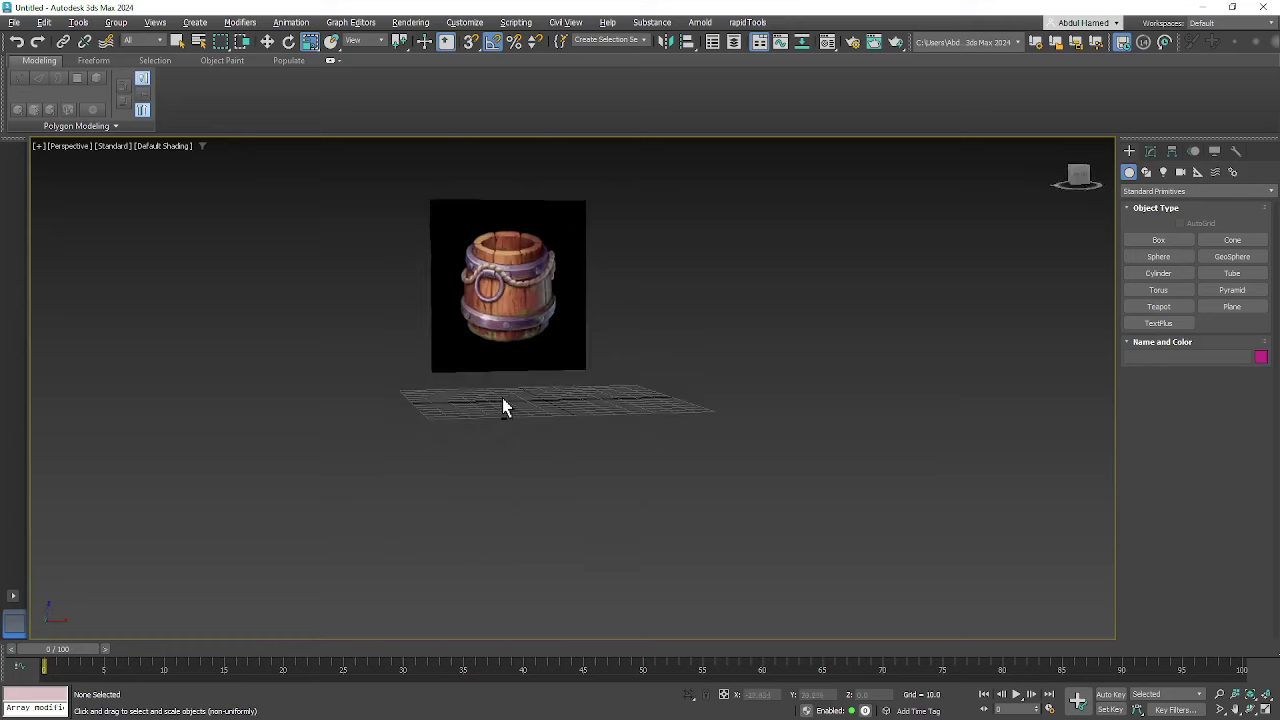
scroll(534, 283, up, 6)
alt+middle_drag(529, 303, 533, 372)
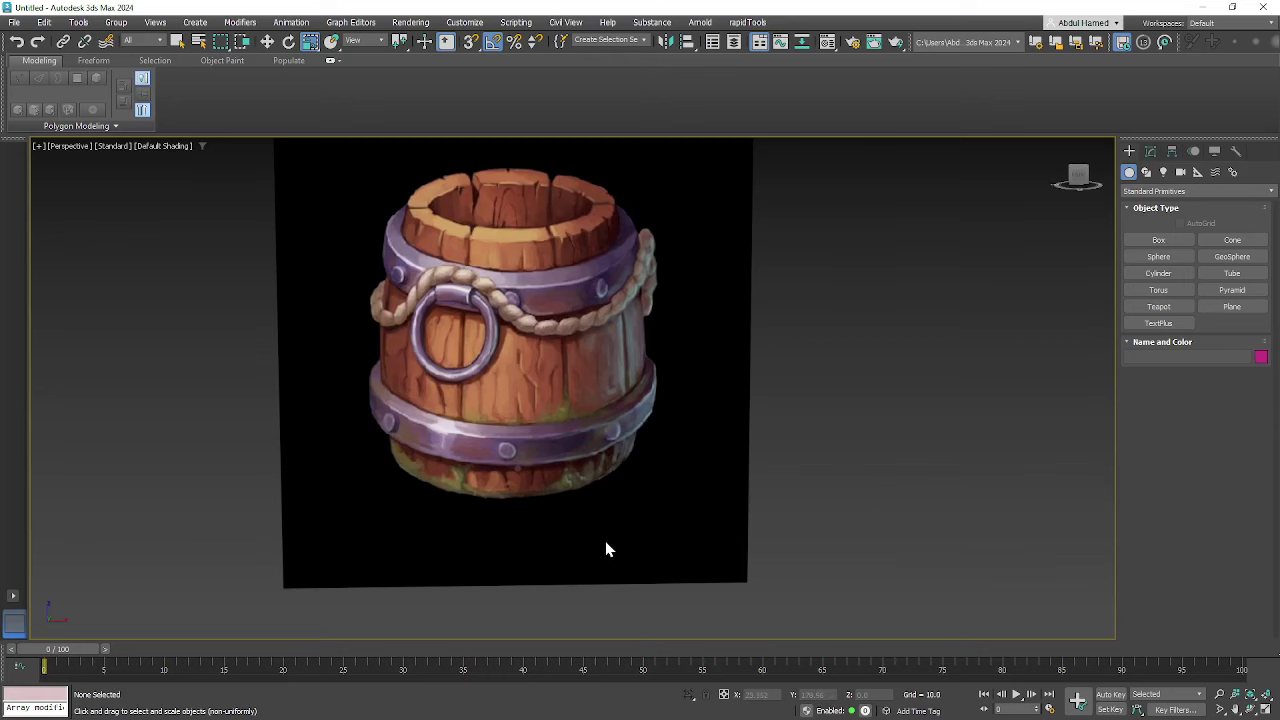
scroll(600, 450, up, 2)
middle_drag(549, 237, 517, 384)
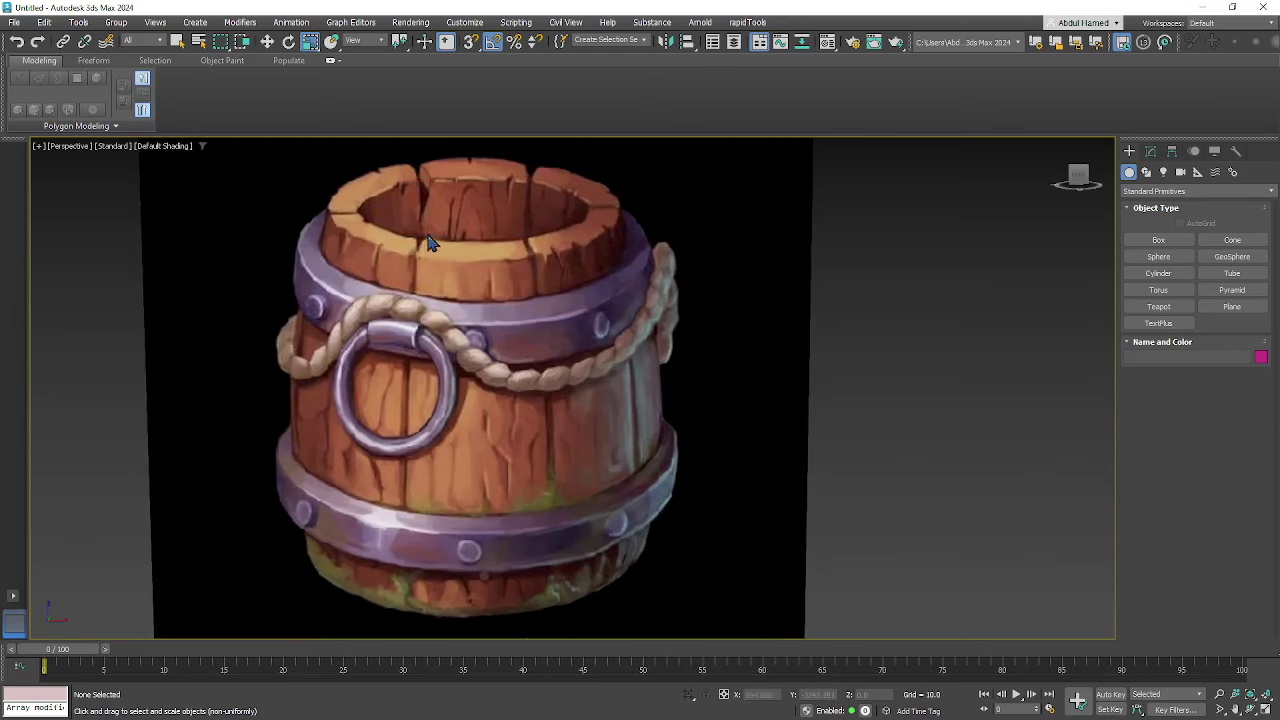
middle_drag(565, 566, 573, 410)
scroll(530, 455, down, 5)
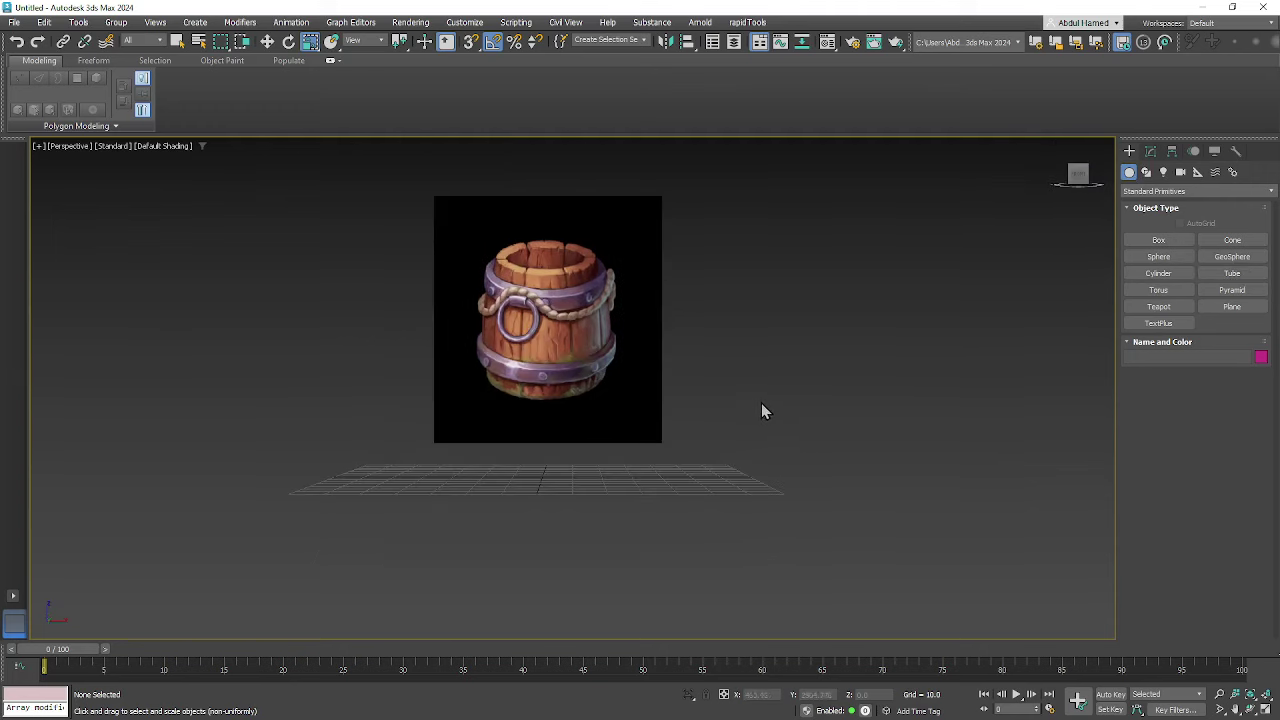
- Switch the viewport to the front view, display it shaded and hide the grid
key(f)
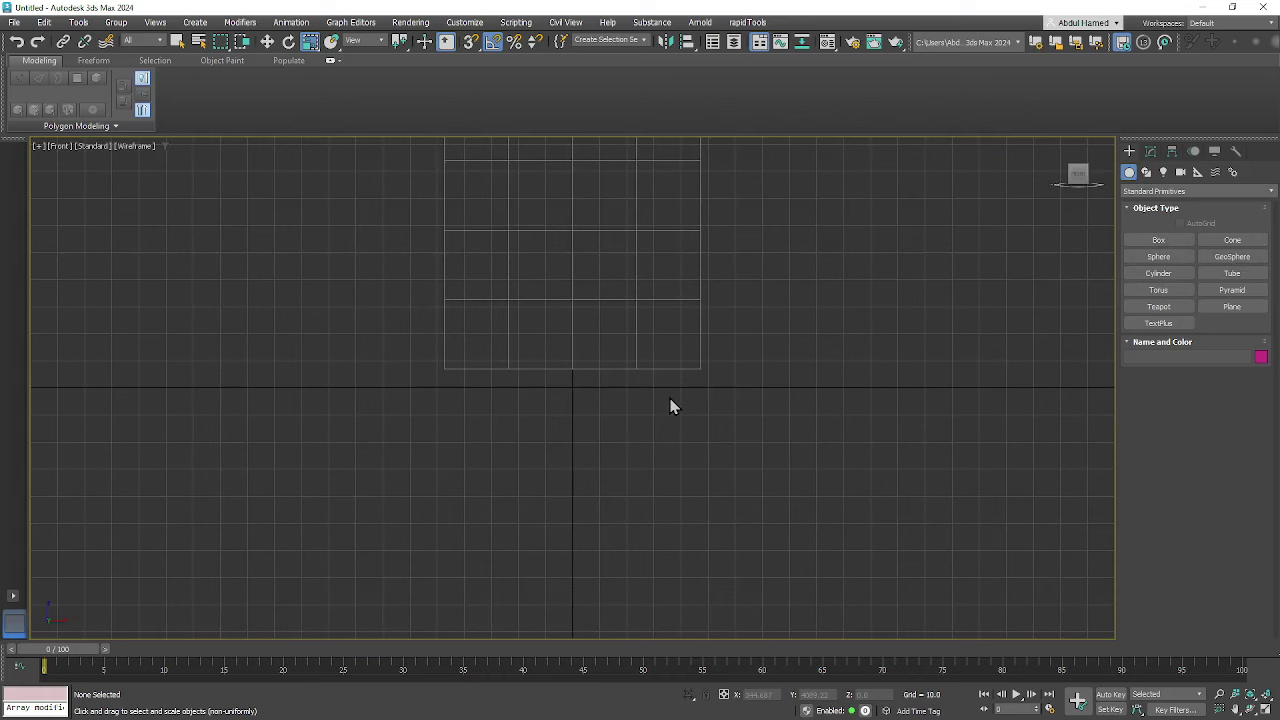
middle_drag(768, 248, 734, 370)
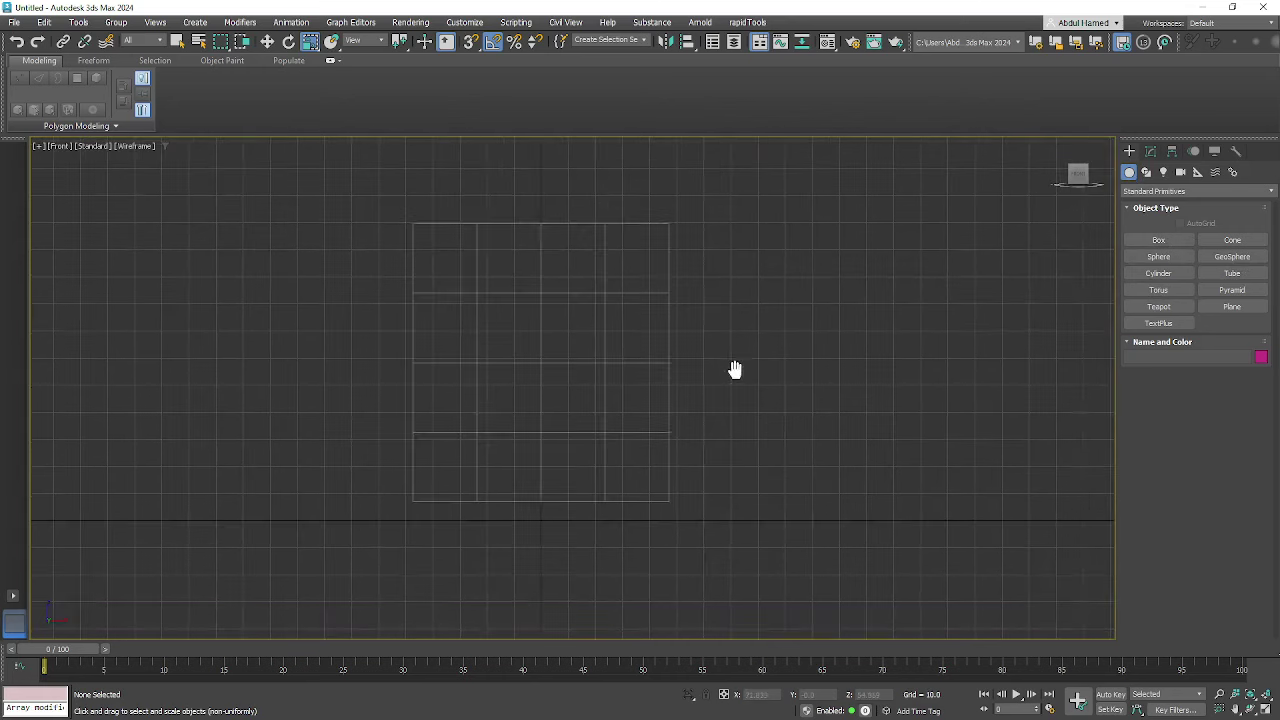
click(64, 148)
click(64, 148)
key(F3)
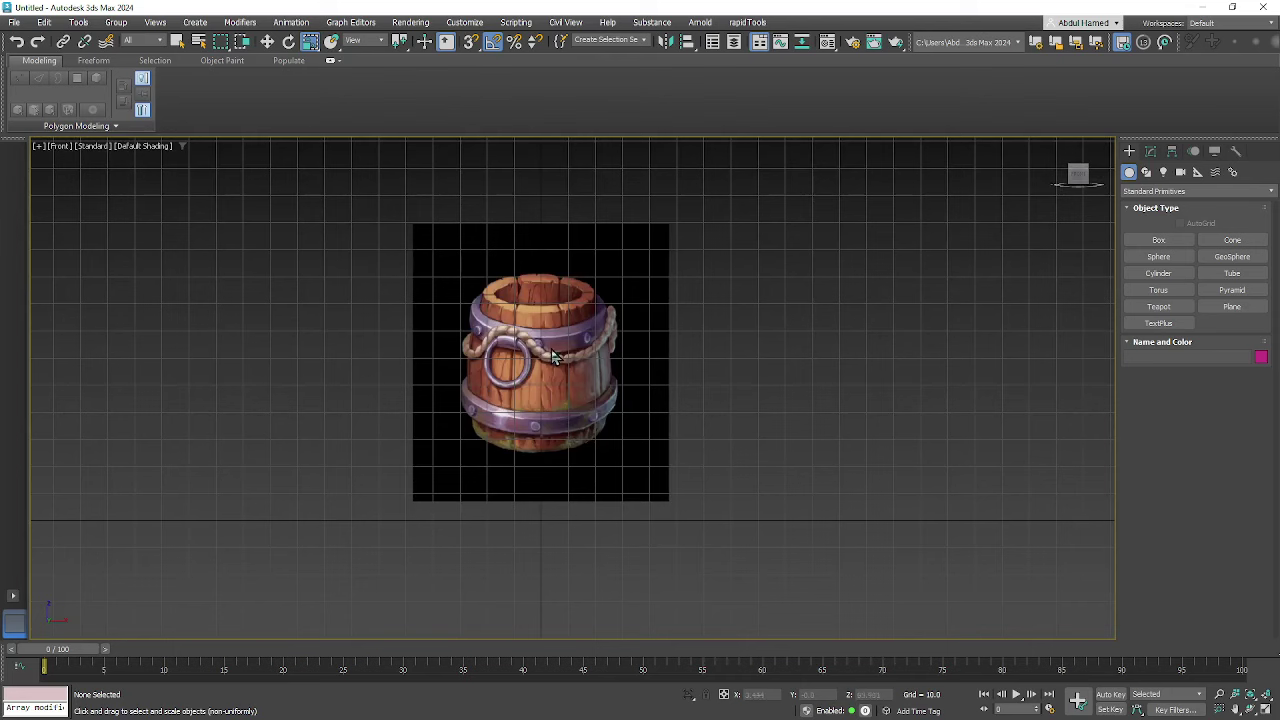
key(g)
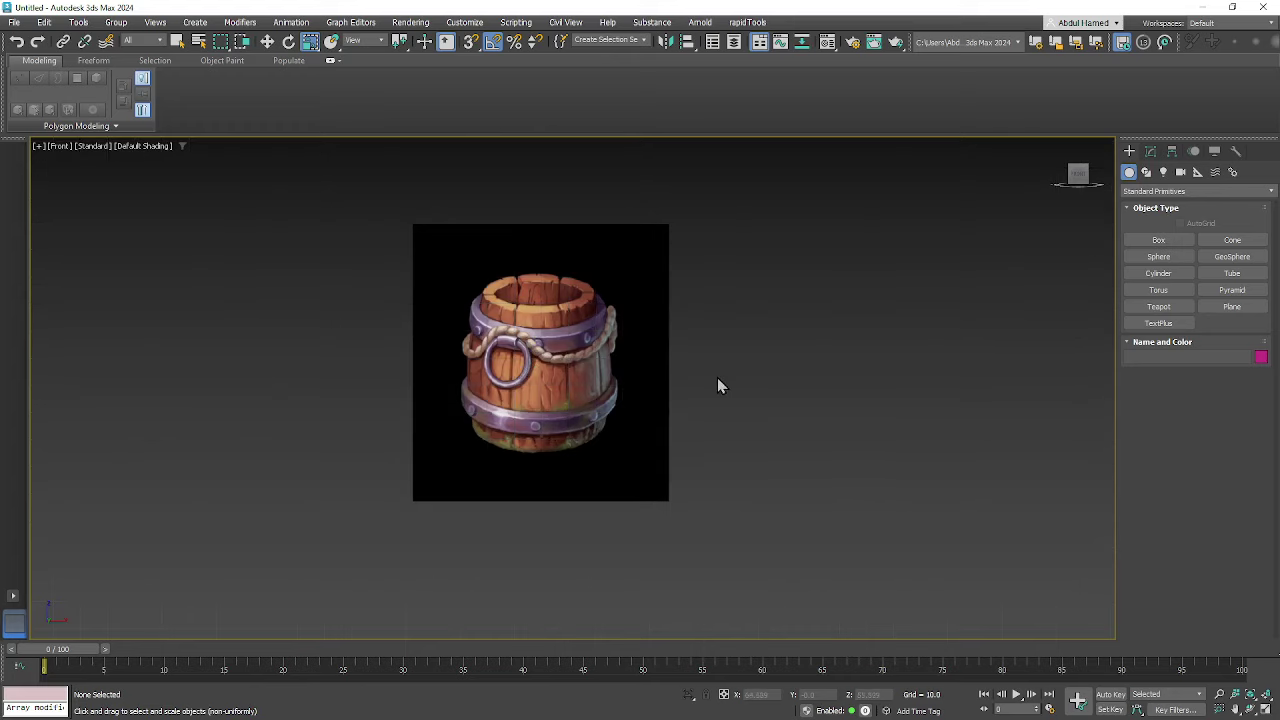
- Toggle the front view's grid display on and off again
middle_drag(723, 429, 749, 429)
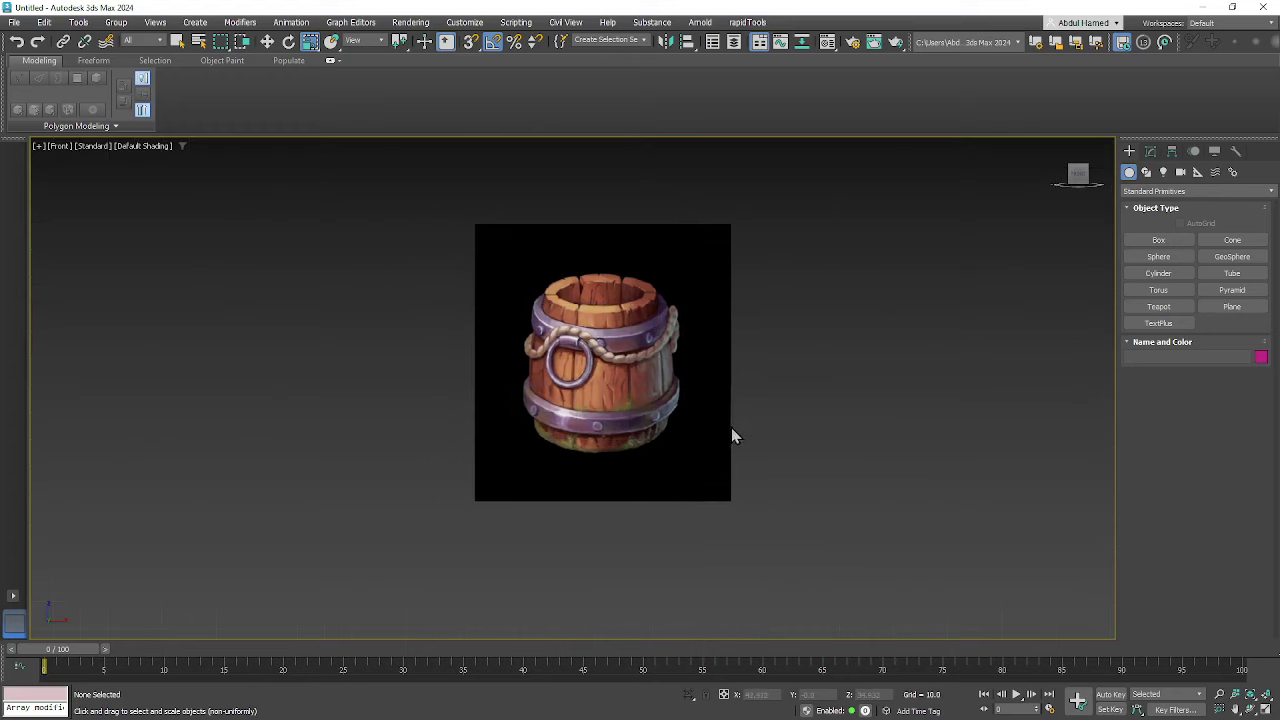
key(g)
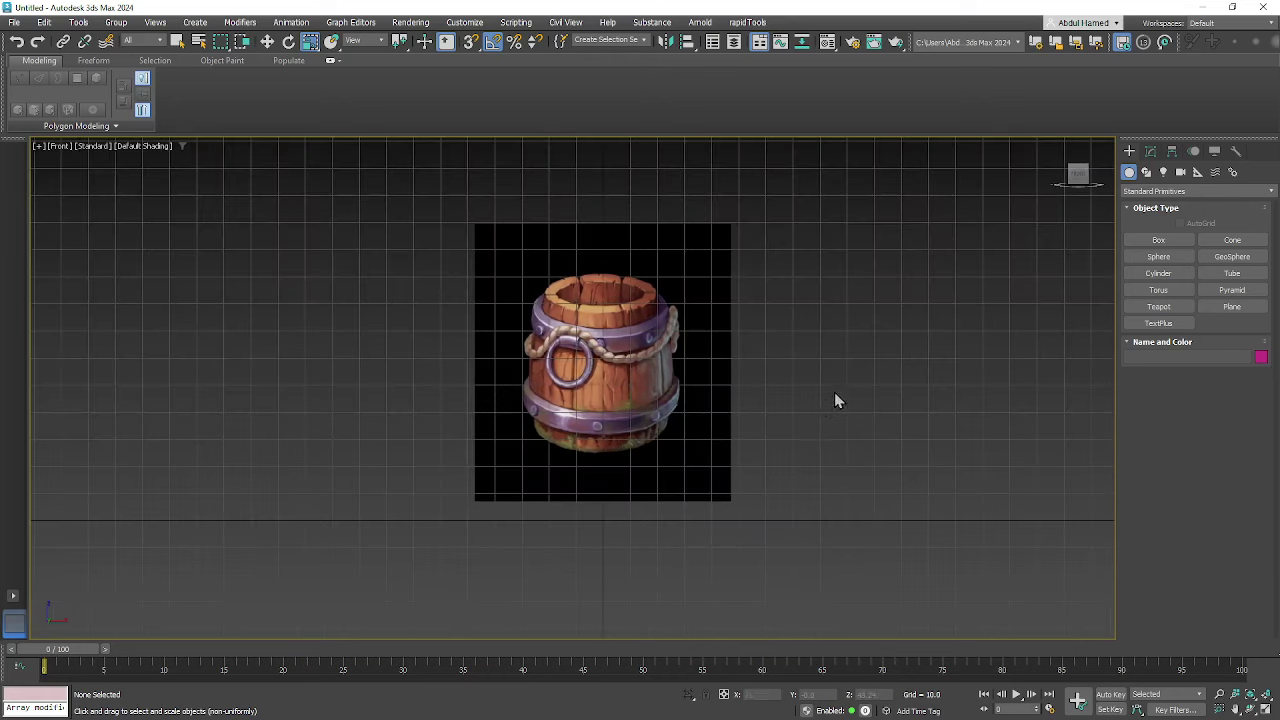
key(g)
key(g)
key(g)
middle_drag(823, 460, 725, 416)
middle_drag(797, 354, 778, 351)
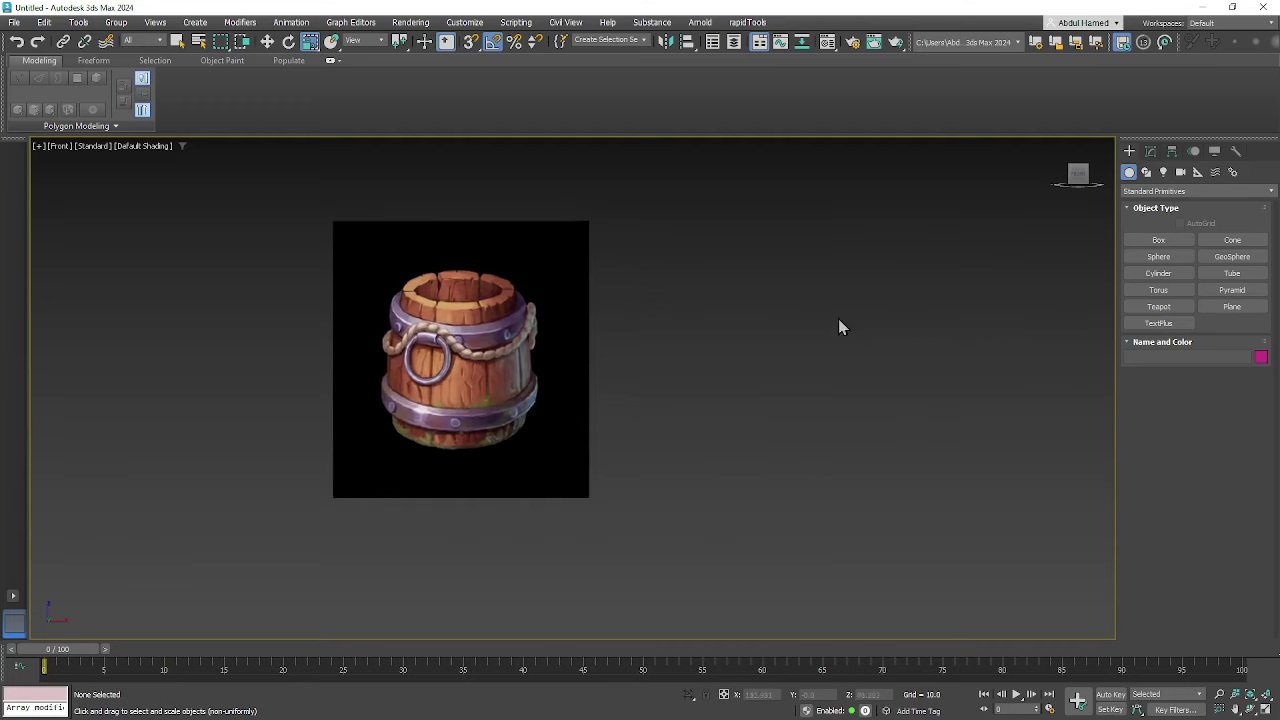
- Create an upright plank box about 58 long, 16 wide and 3.7 high over the barrel in the front view
click(1158, 244)
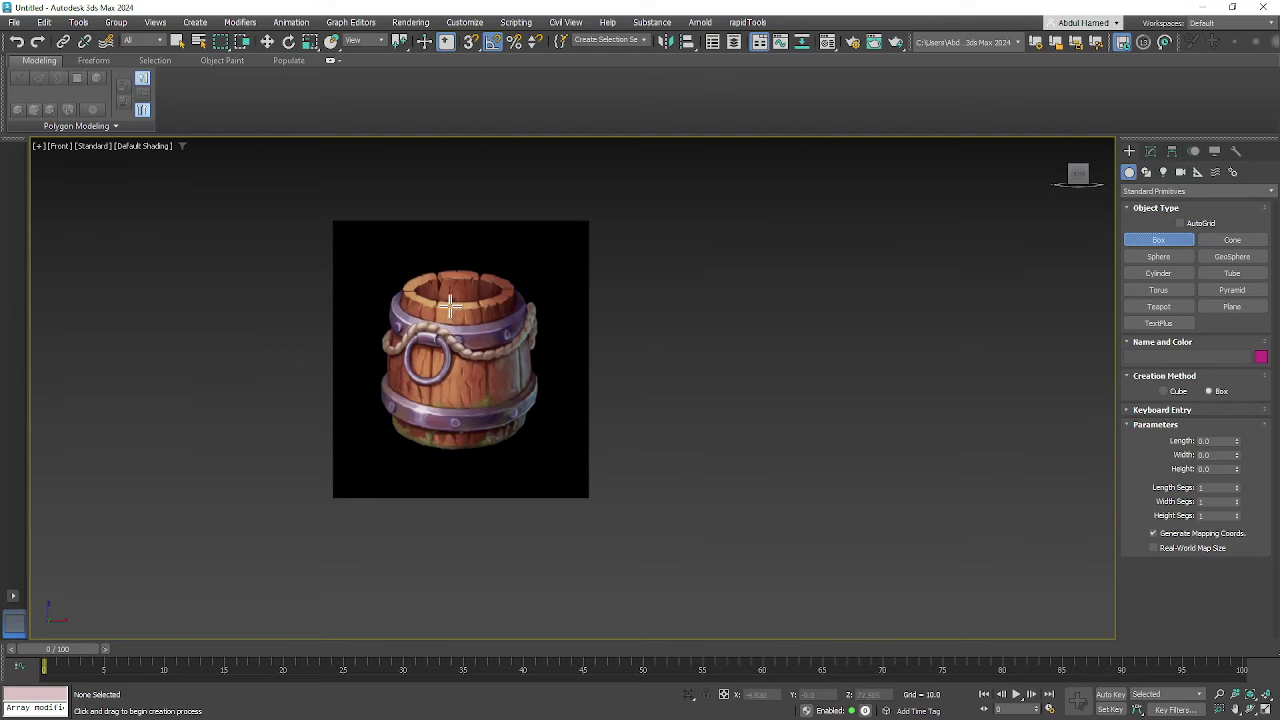
drag(433, 301, 479, 463)
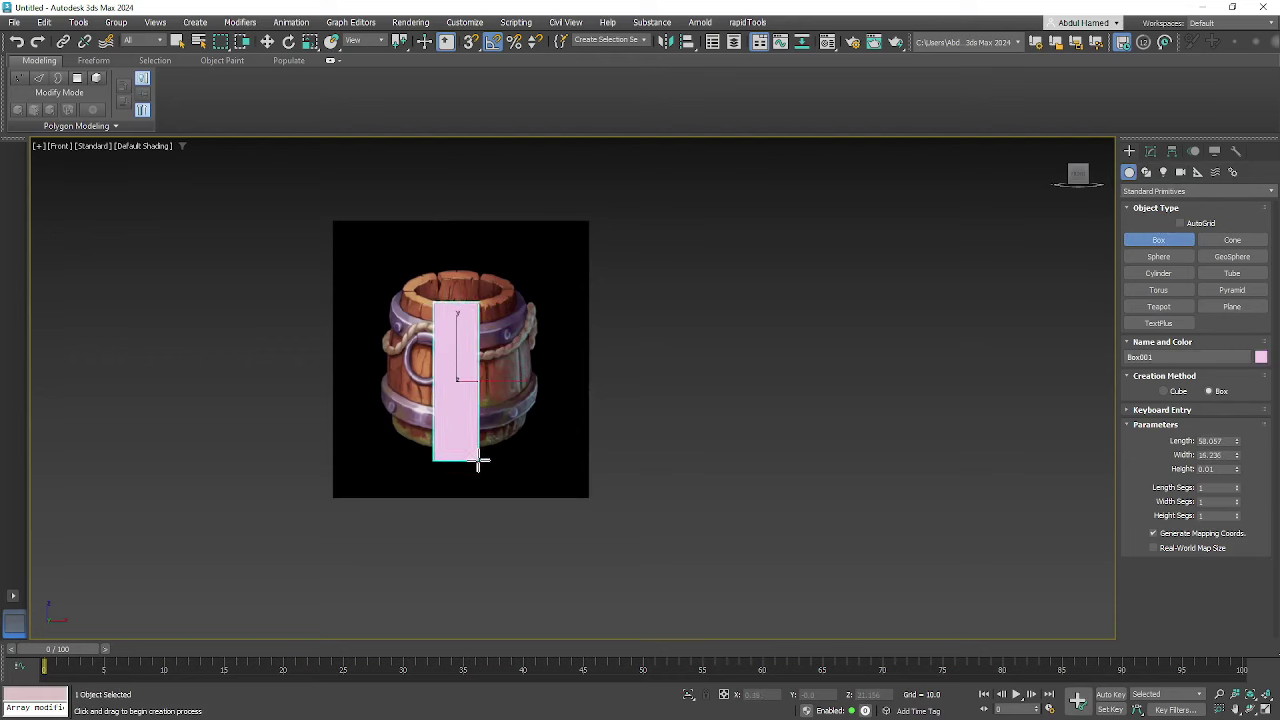
click(480, 450)
alt+middle_drag(544, 456, 506, 328)
scroll(506, 328, down, 3)
mouse_move(546, 390)
alt+middle_down()
mouse_move(500, 431)
mouse_move(563, 386)
alt+middle_up()
alt+middle_drag(534, 429, 486, 514)
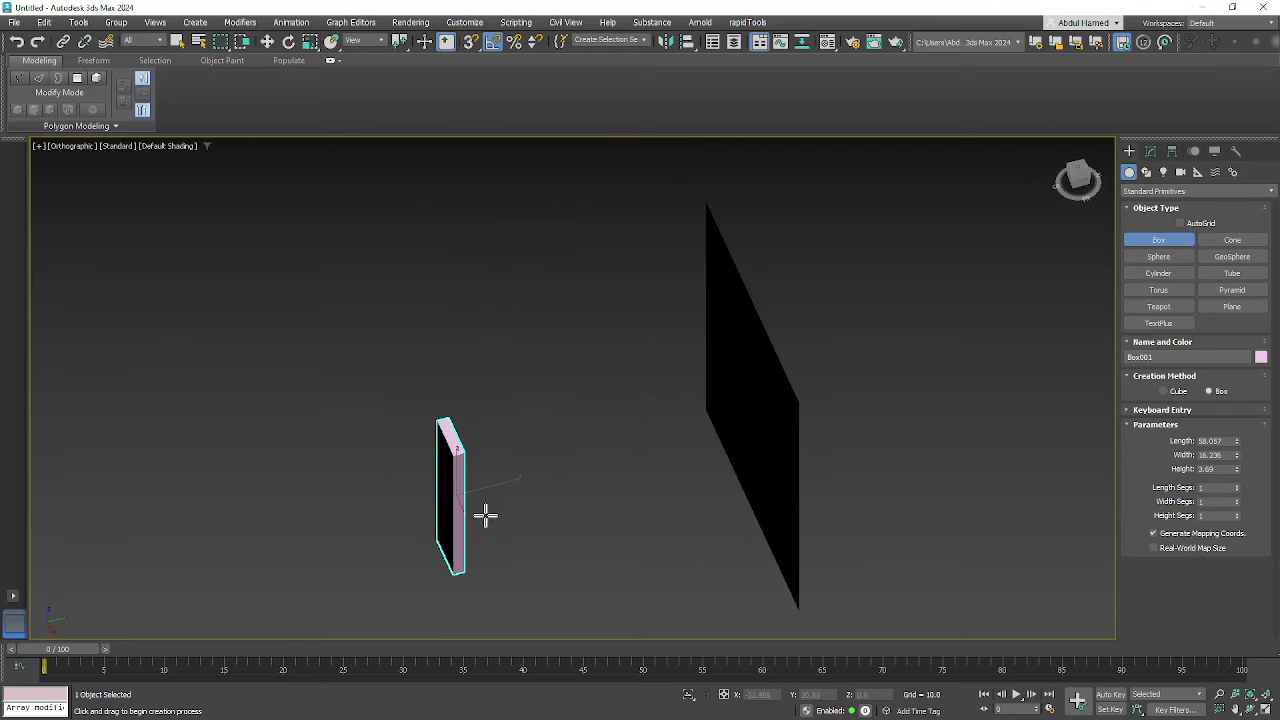
- Thicken the plank box by scaling it along its Y axis to about 153%
key(r)
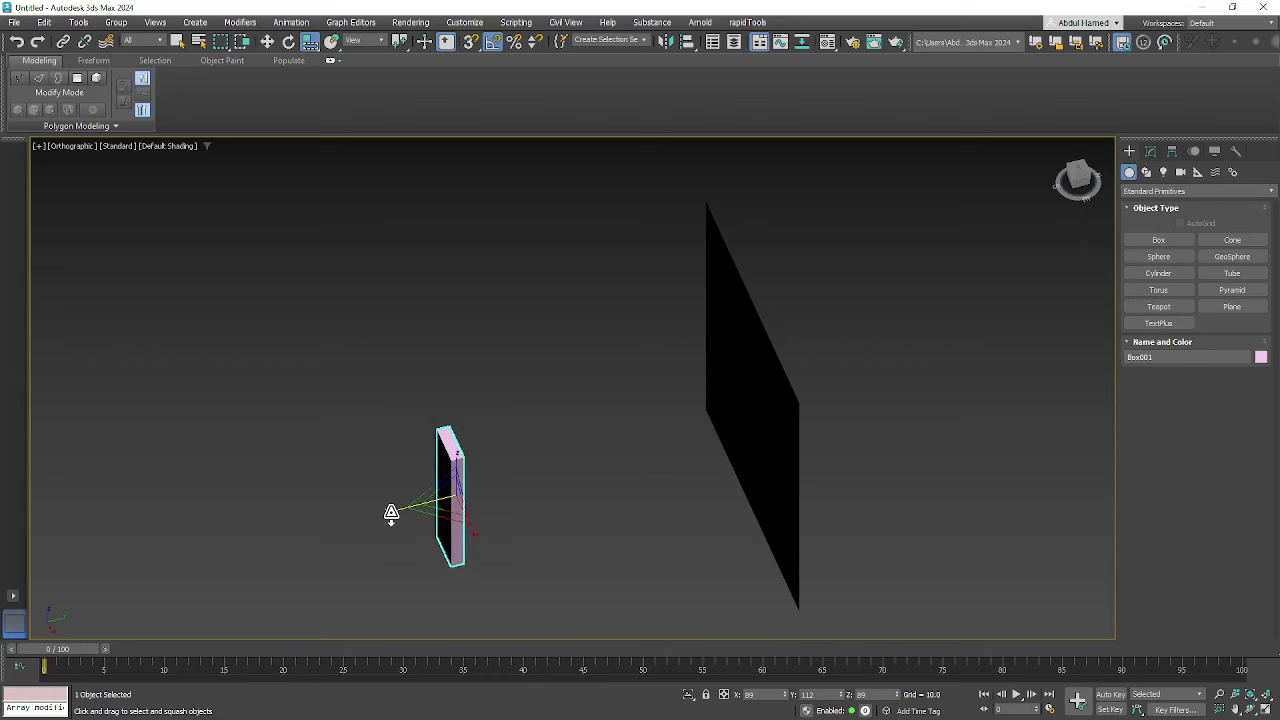
key(r)
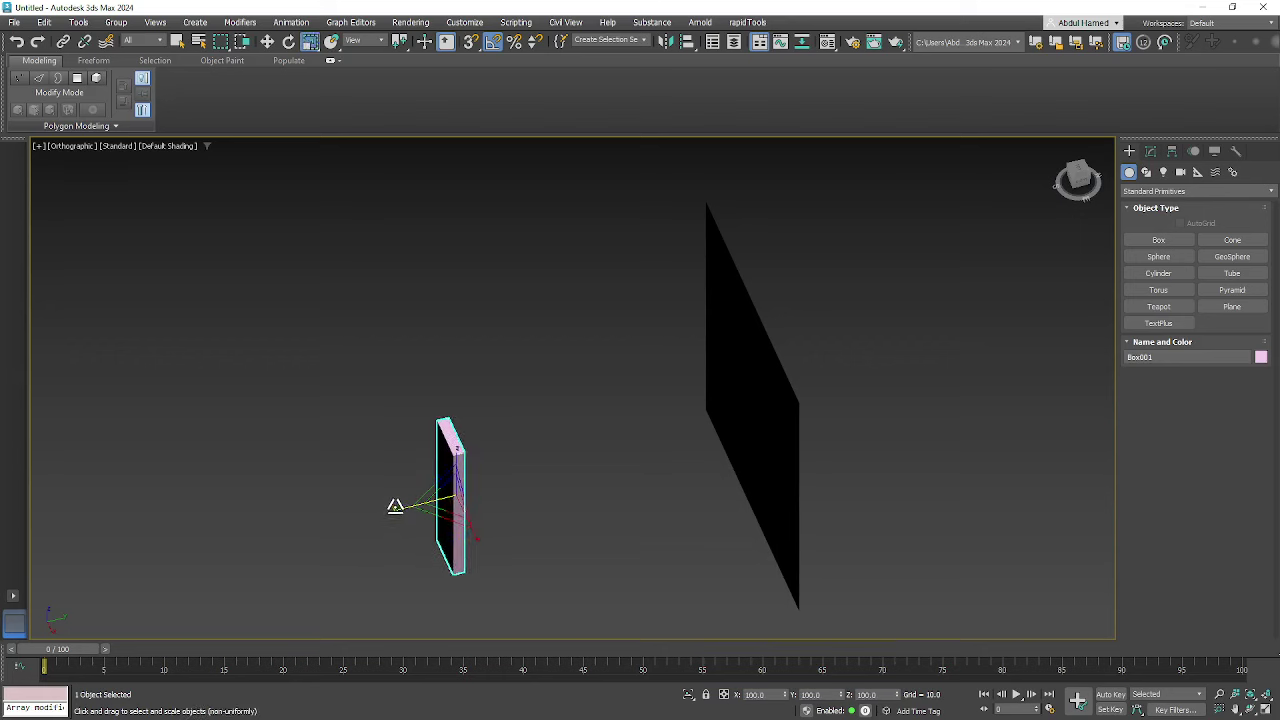
drag(394, 506, 375, 524)
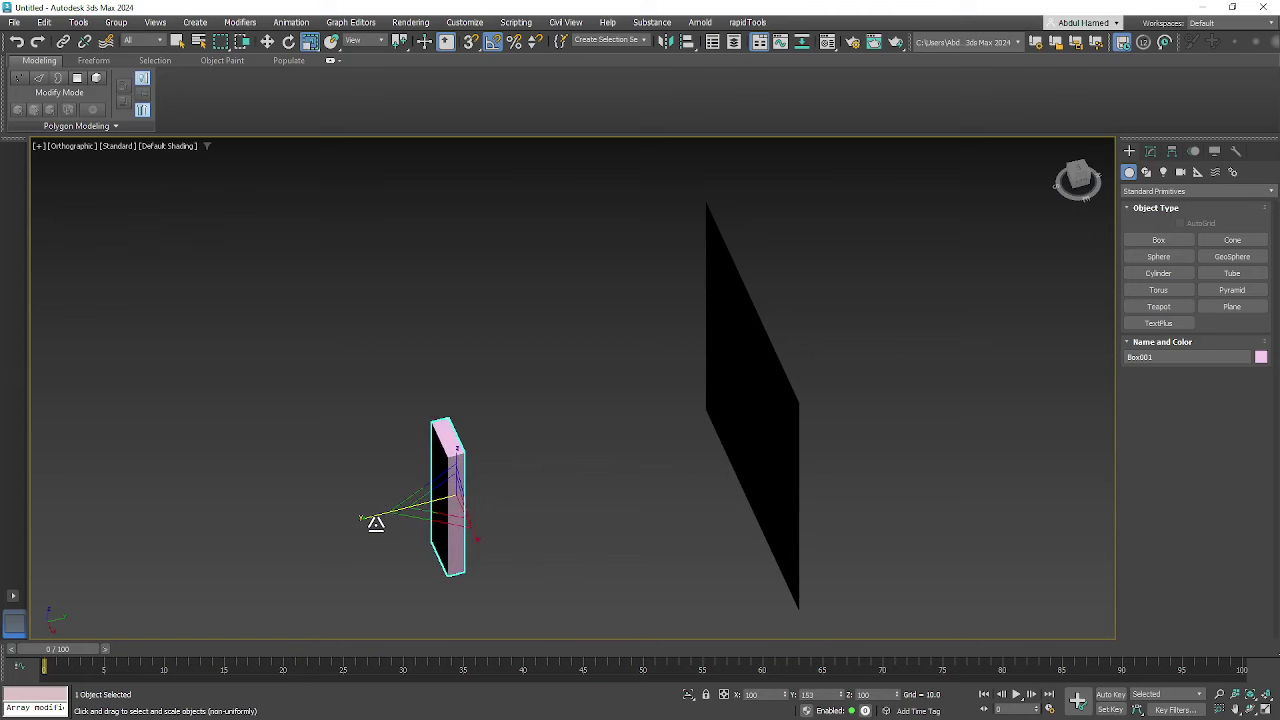
alt+middle_drag(484, 534, 570, 427)
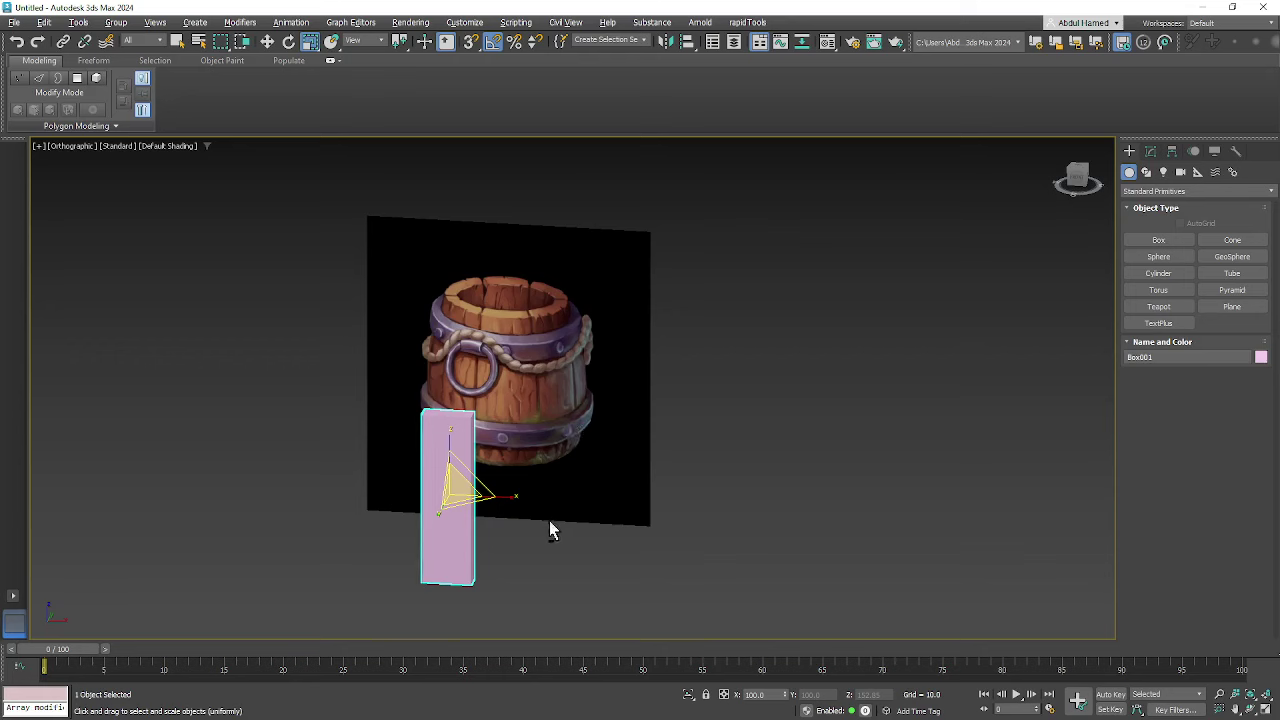
- Compare the plank box with the reference barrel and examine its rim planks, metal band, rope and ring up close
alt+middle_drag(553, 530, 608, 445)
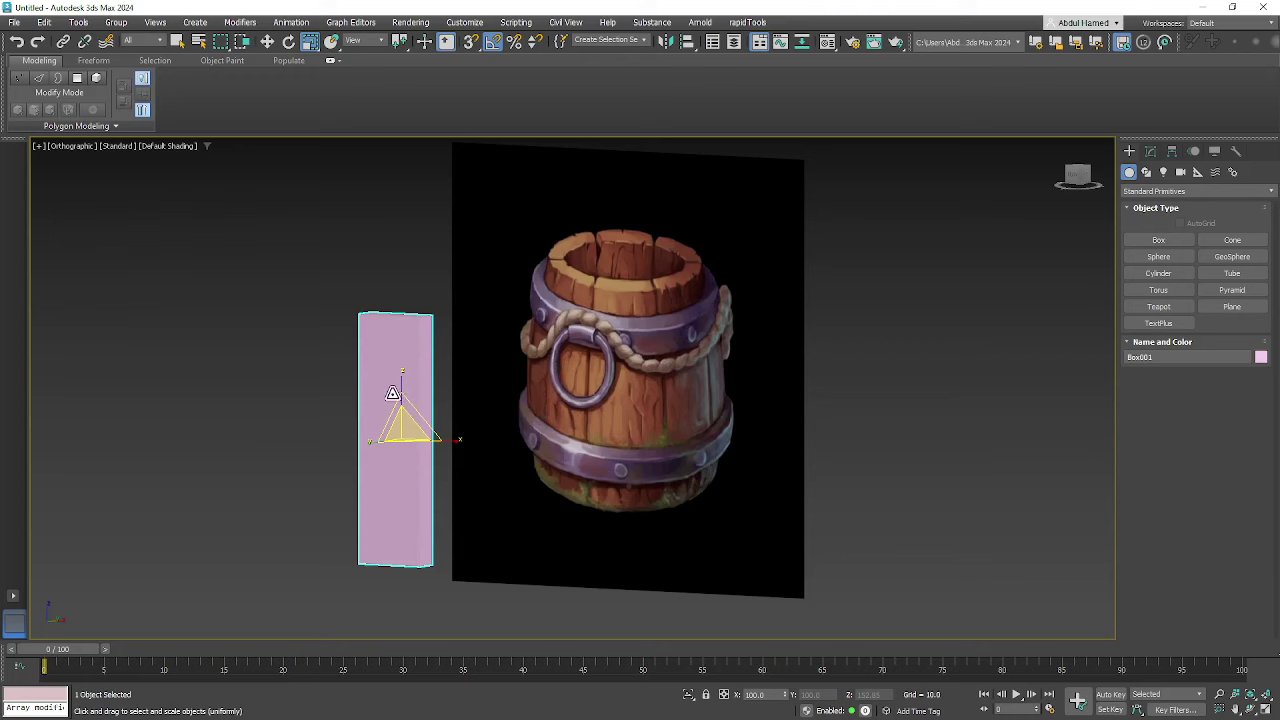
alt+middle_drag(395, 391, 399, 399)
middle_drag(460, 431, 488, 410)
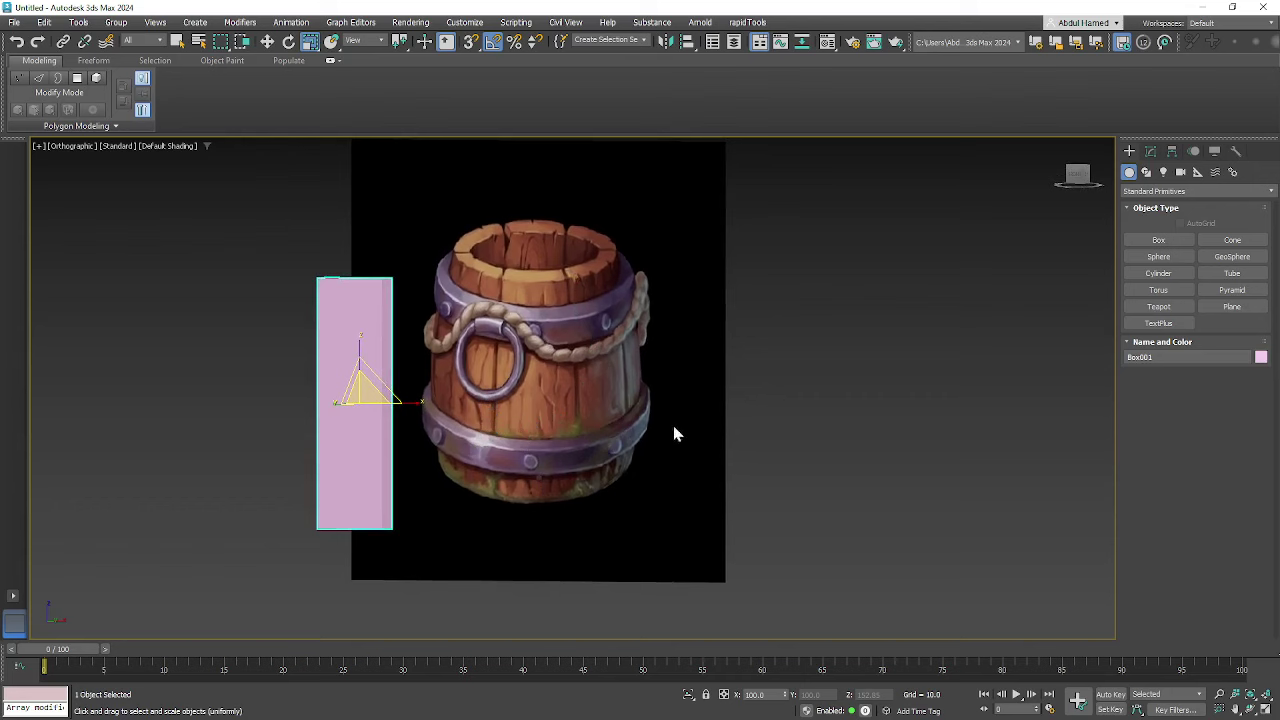
alt+middle_drag(629, 465, 615, 432)
middle_drag(588, 202, 598, 339)
scroll(622, 270, up, 6)
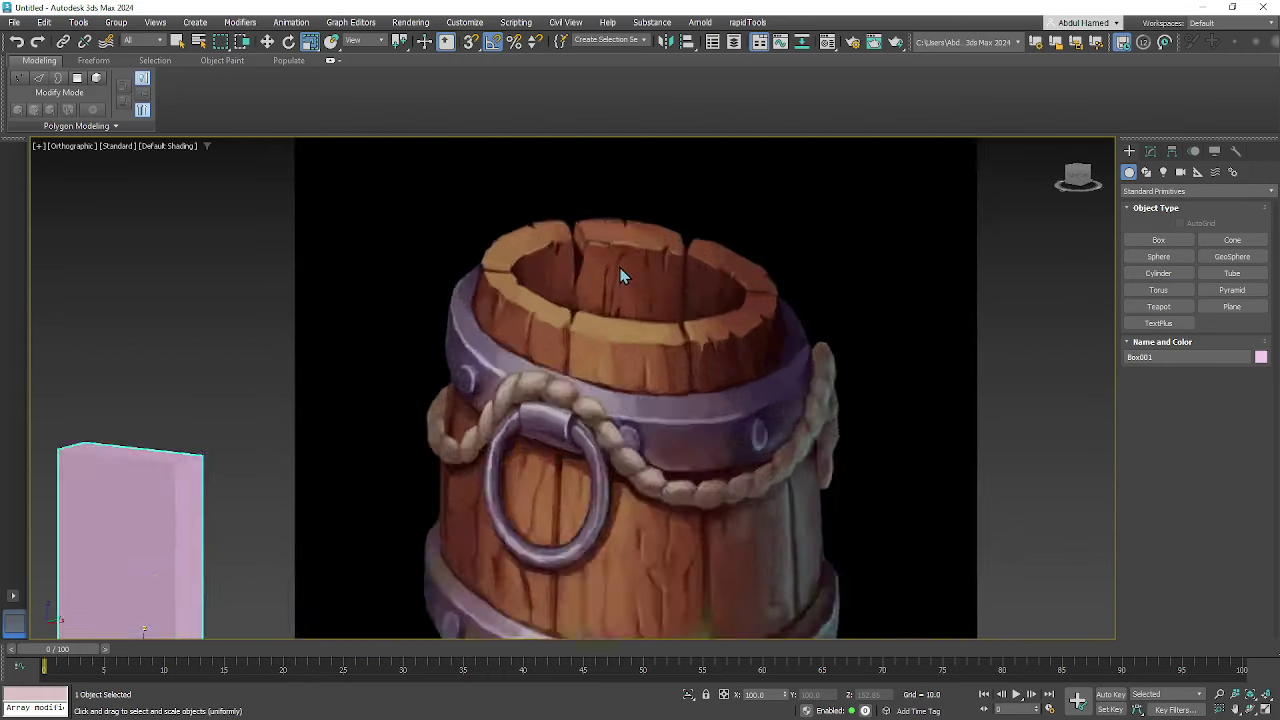
middle_drag(703, 435, 677, 385)
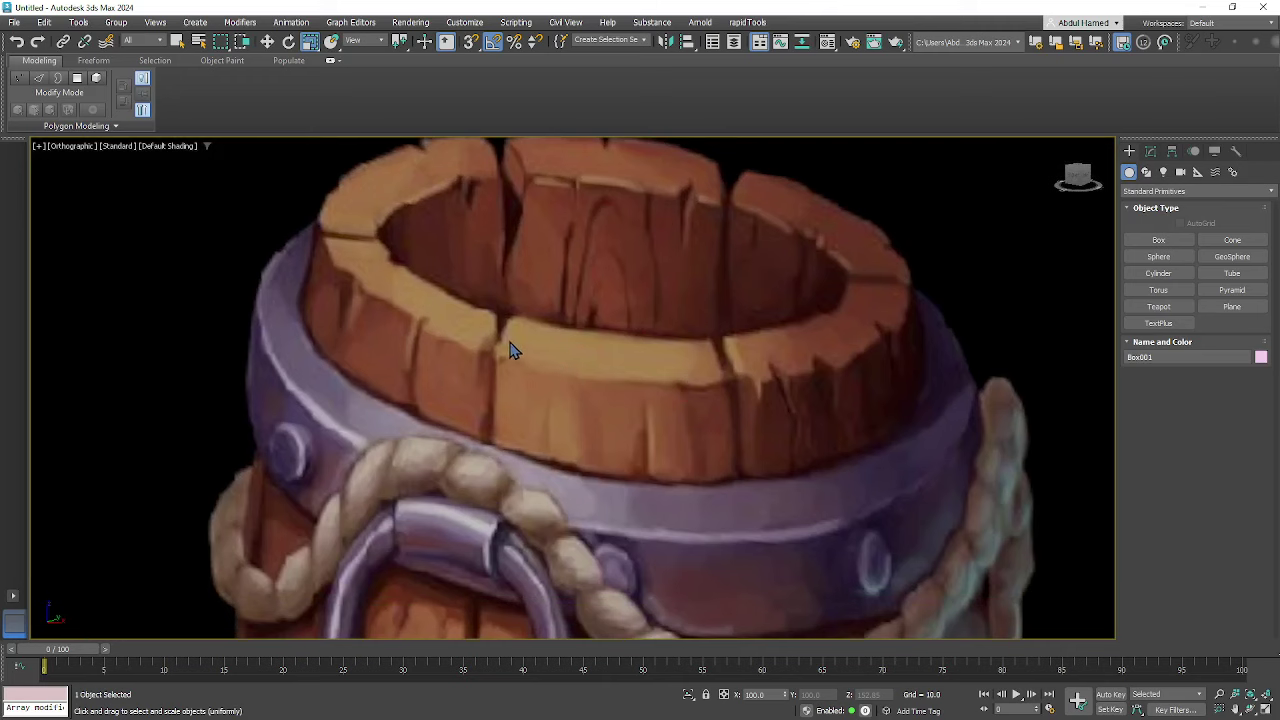
middle_drag(481, 489, 577, 257)
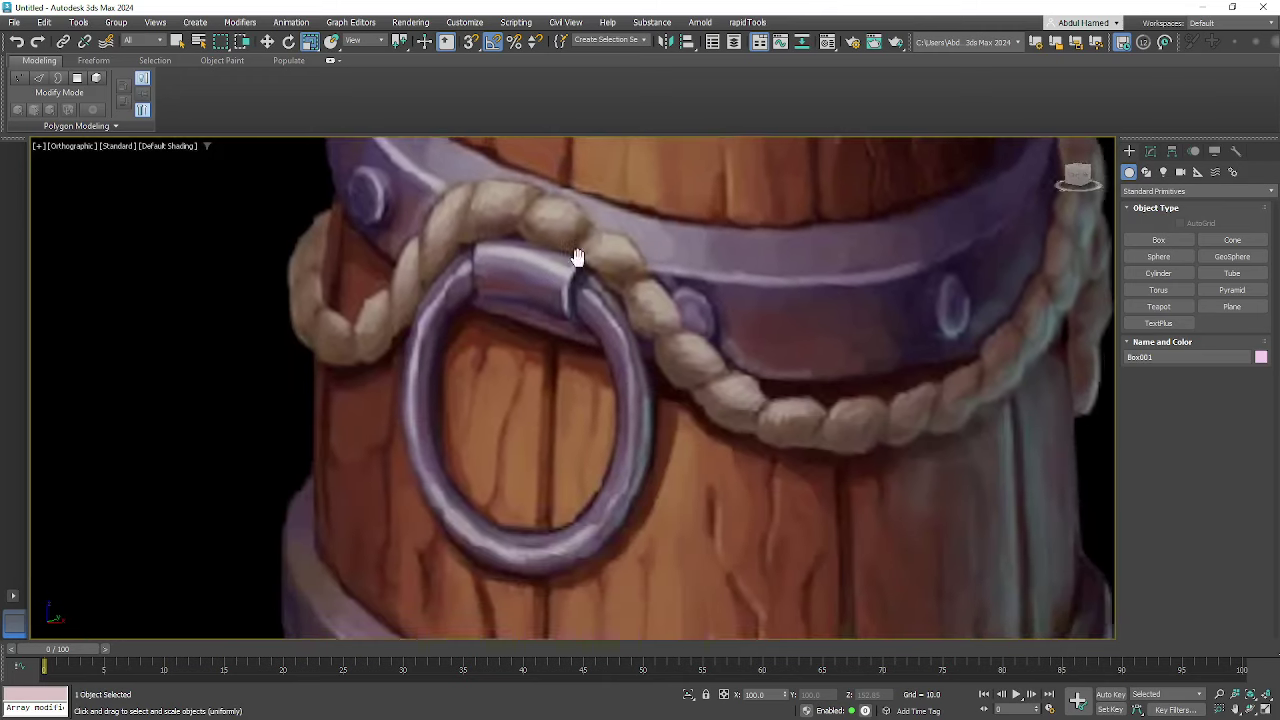
scroll(536, 264, down, 6)
alt+middle_drag(457, 404, 491, 453)
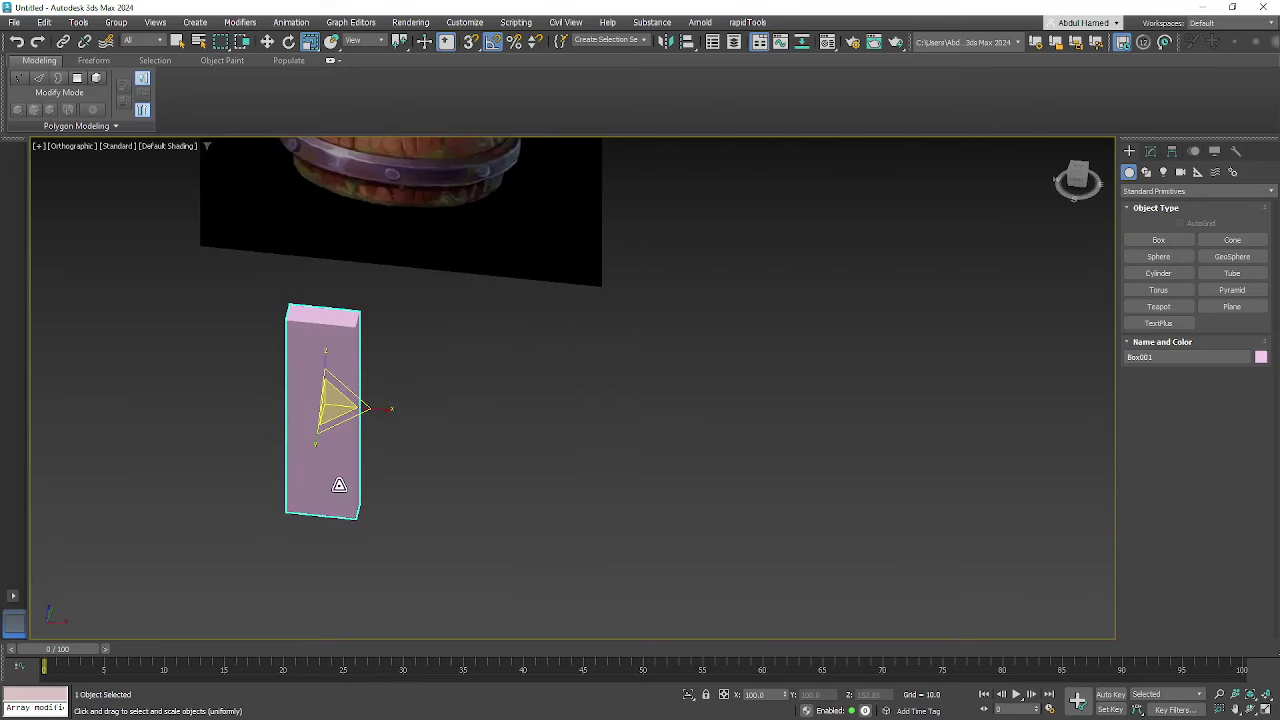
middle_drag(495, 393, 598, 490)
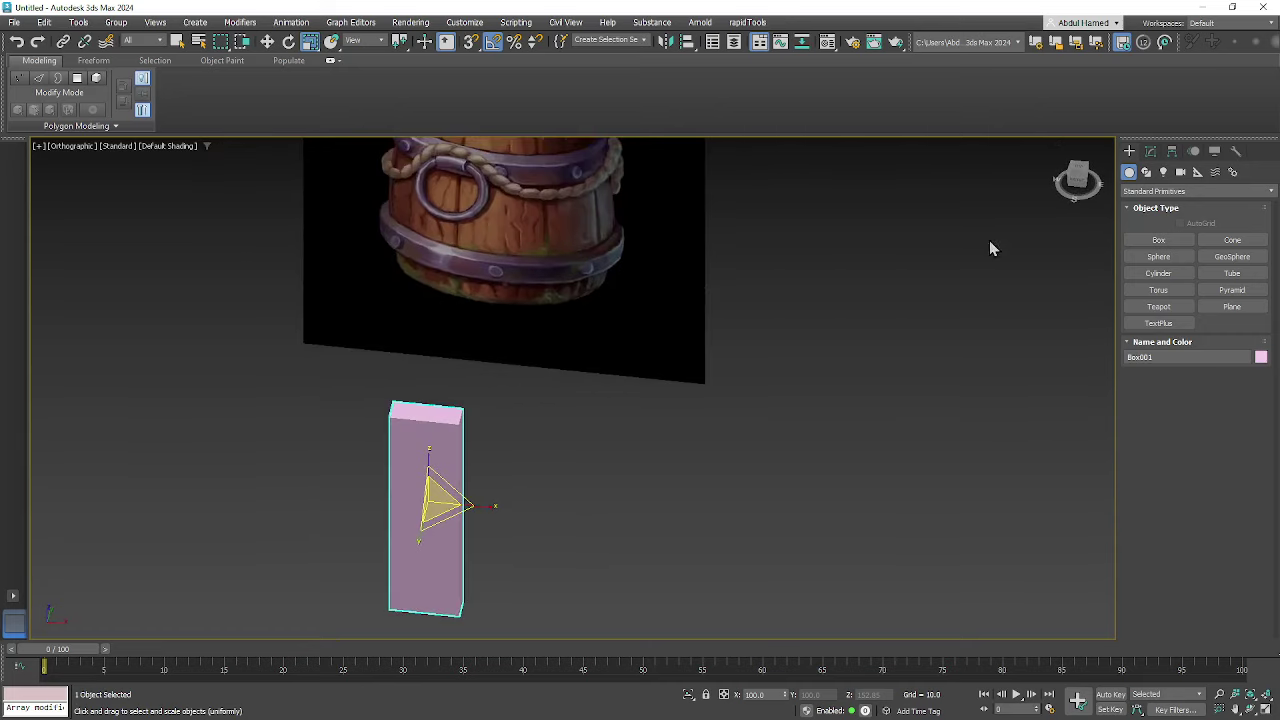
- Add an Array modifier to the plank box
click(1152, 155)
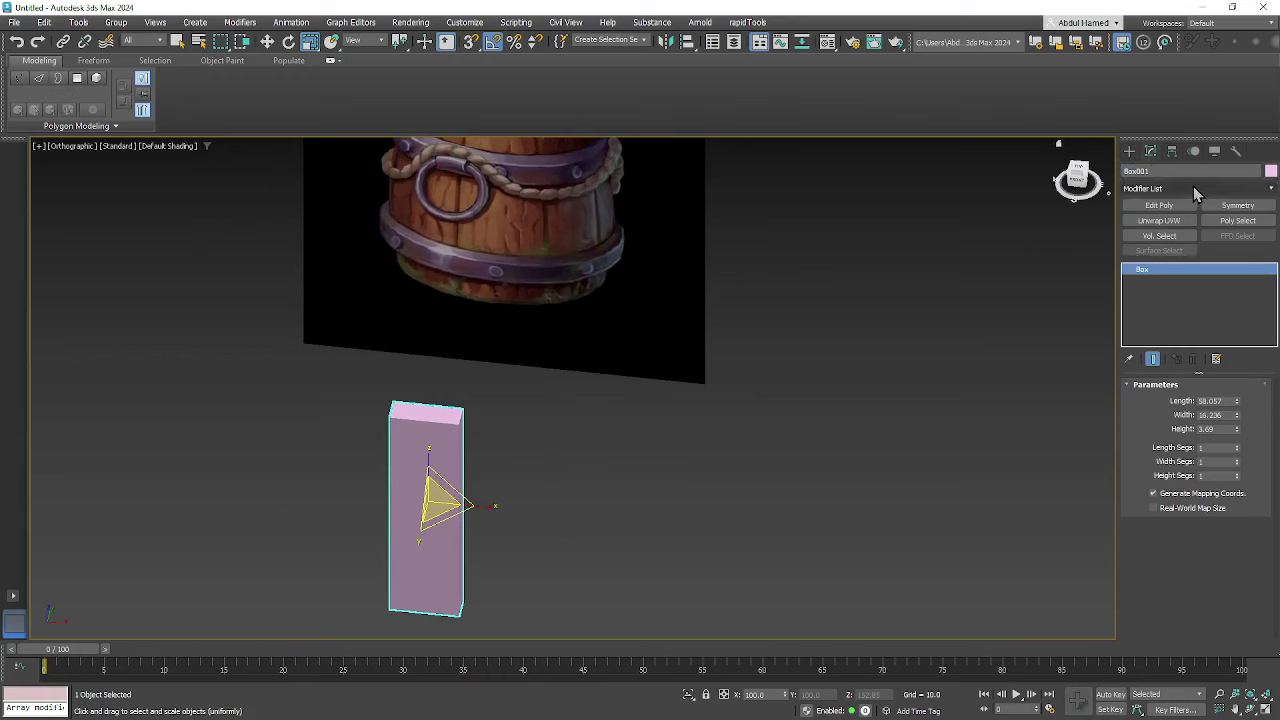
click(1176, 188)
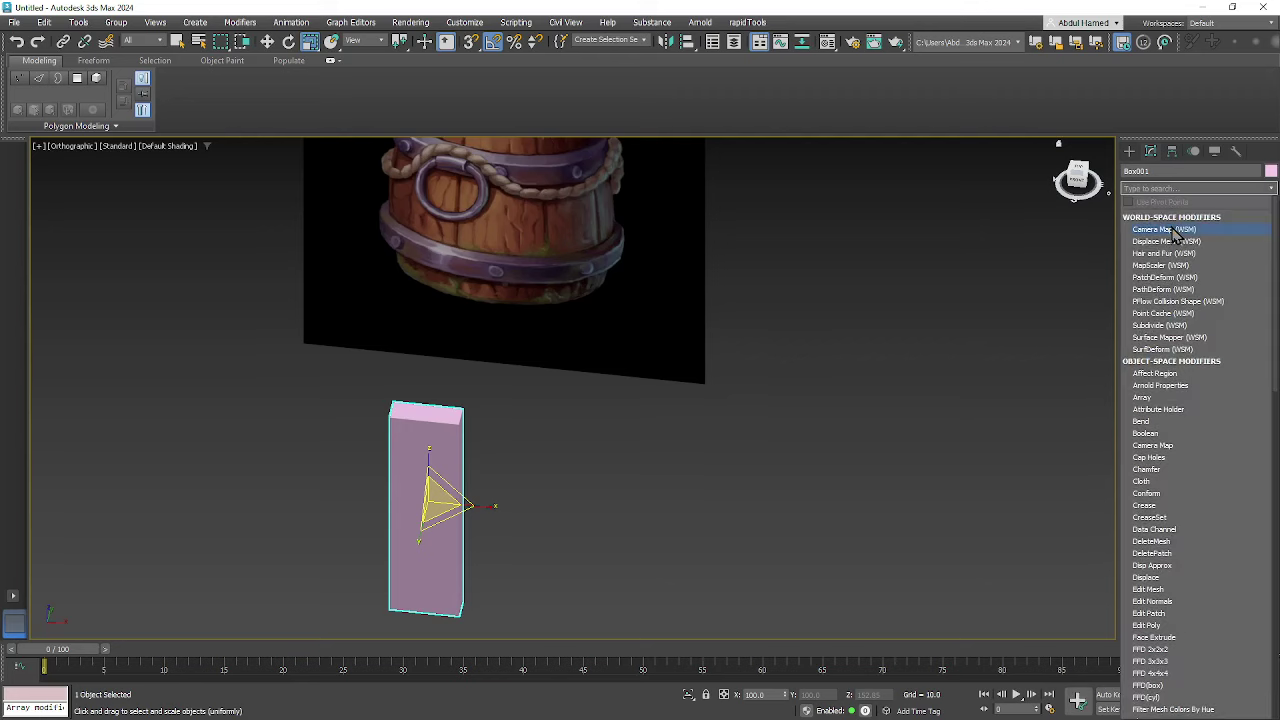
text(array)
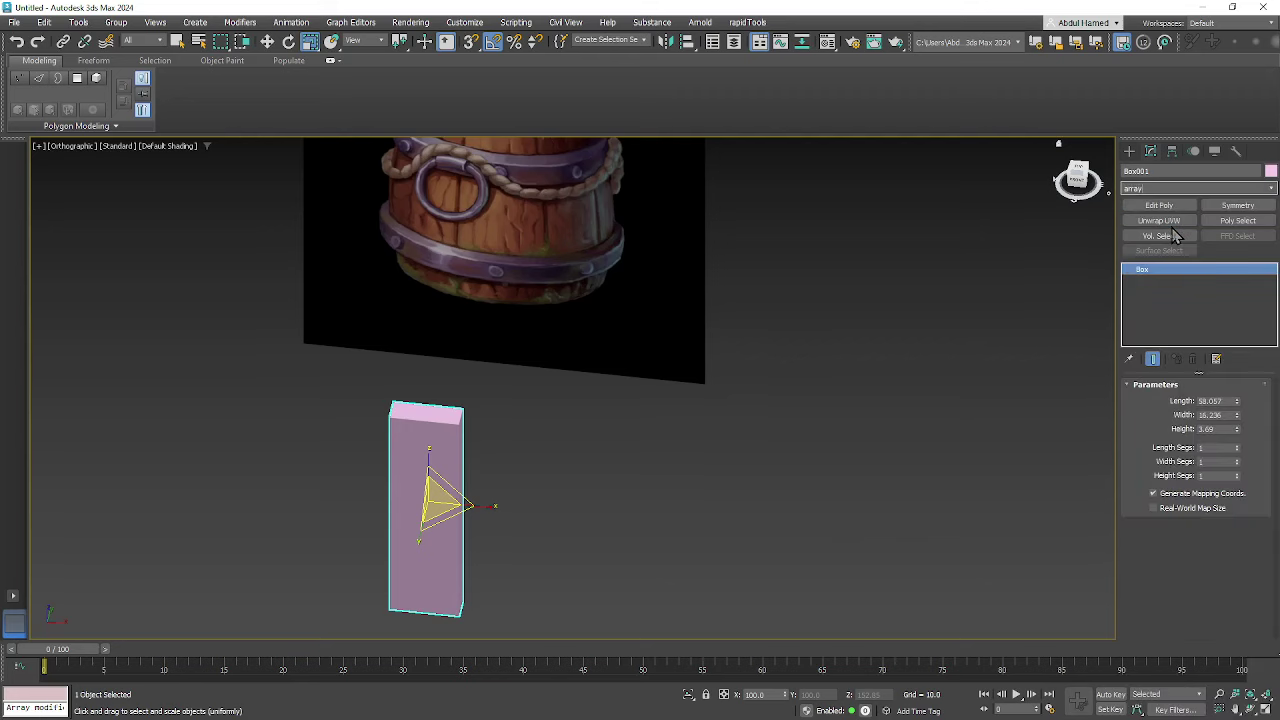
middle_drag(856, 474, 898, 508)
middle_drag(748, 384, 869, 496)
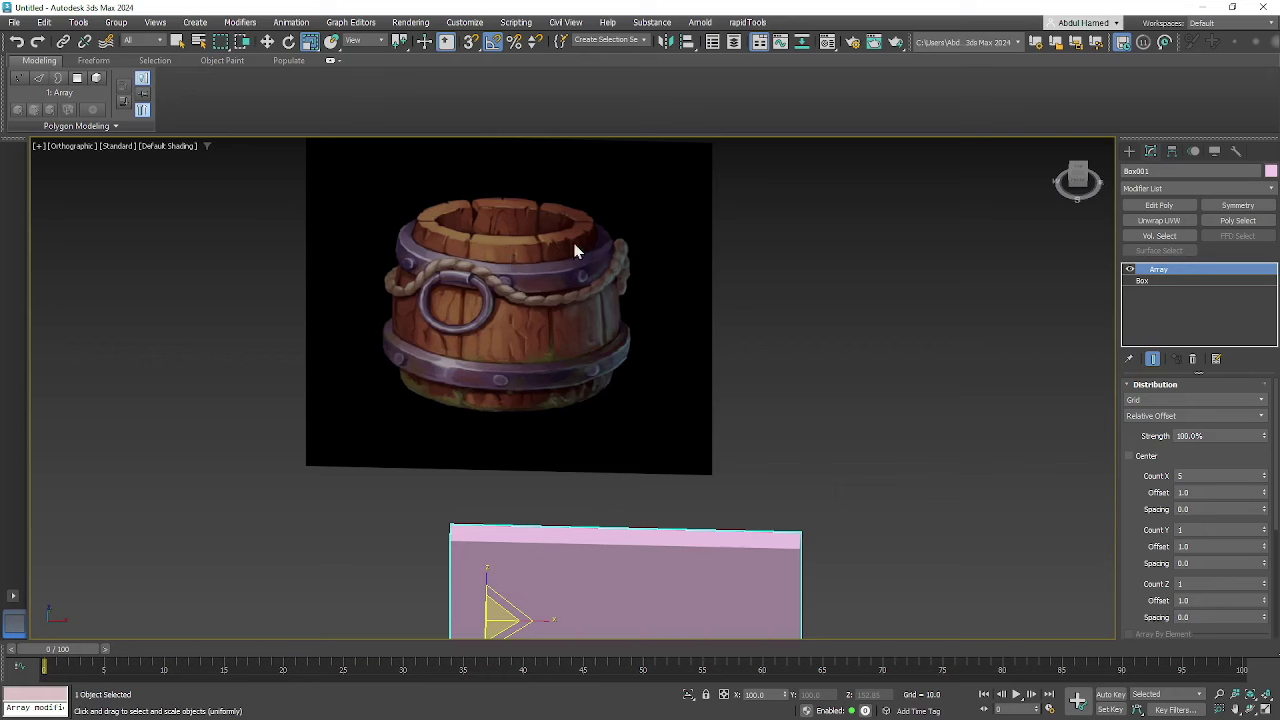
middle_drag(783, 520, 757, 350)
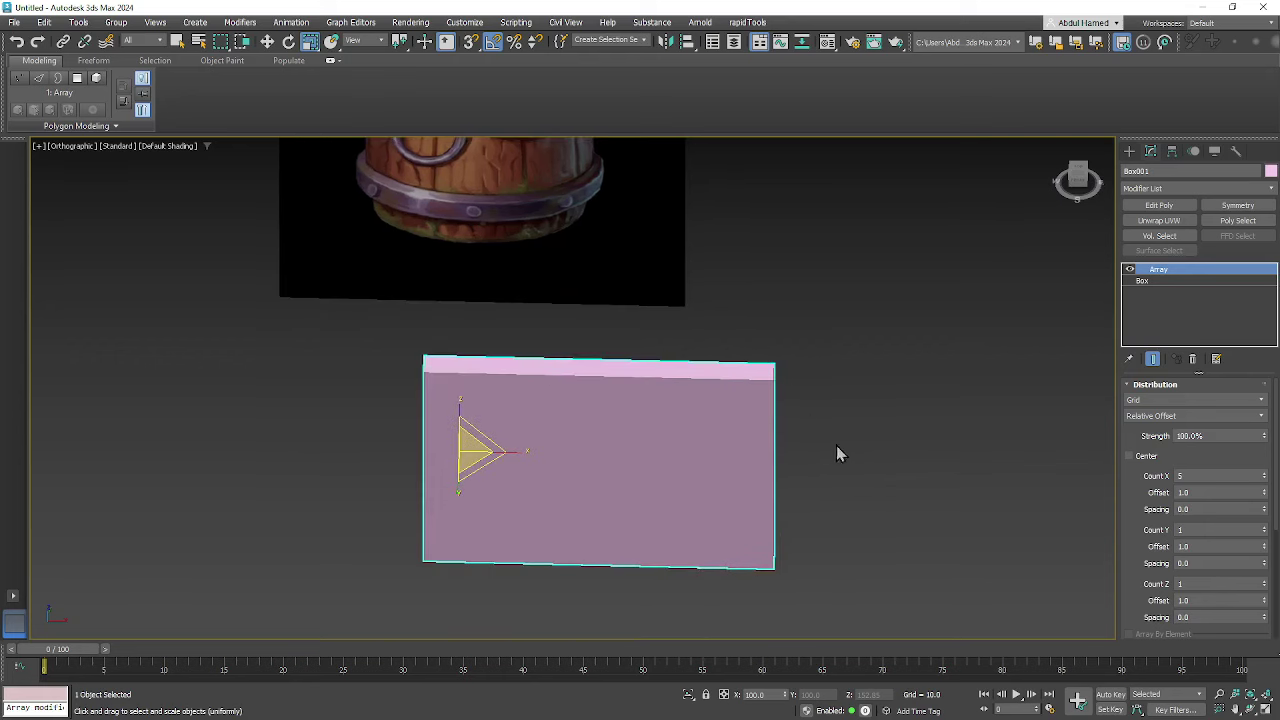
- Set the array's X count to 6 and its X offset to 1.01
click(1264, 474)
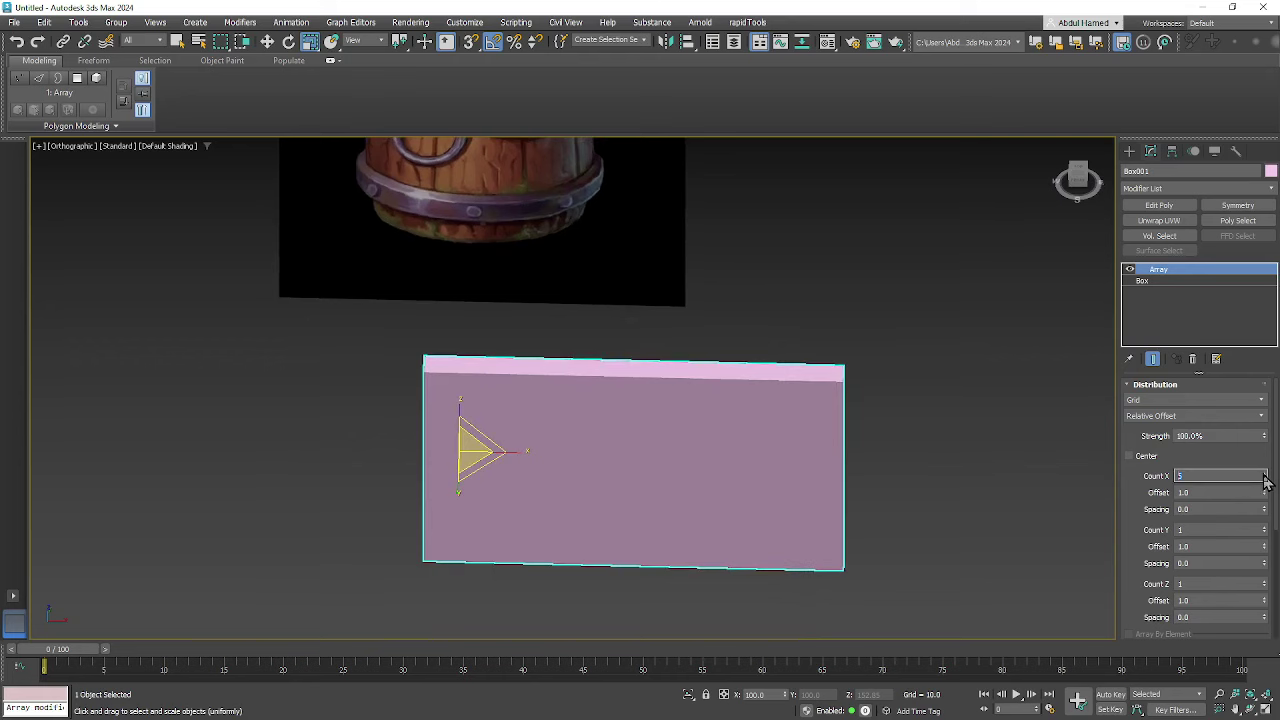
middle_drag(923, 434, 826, 397)
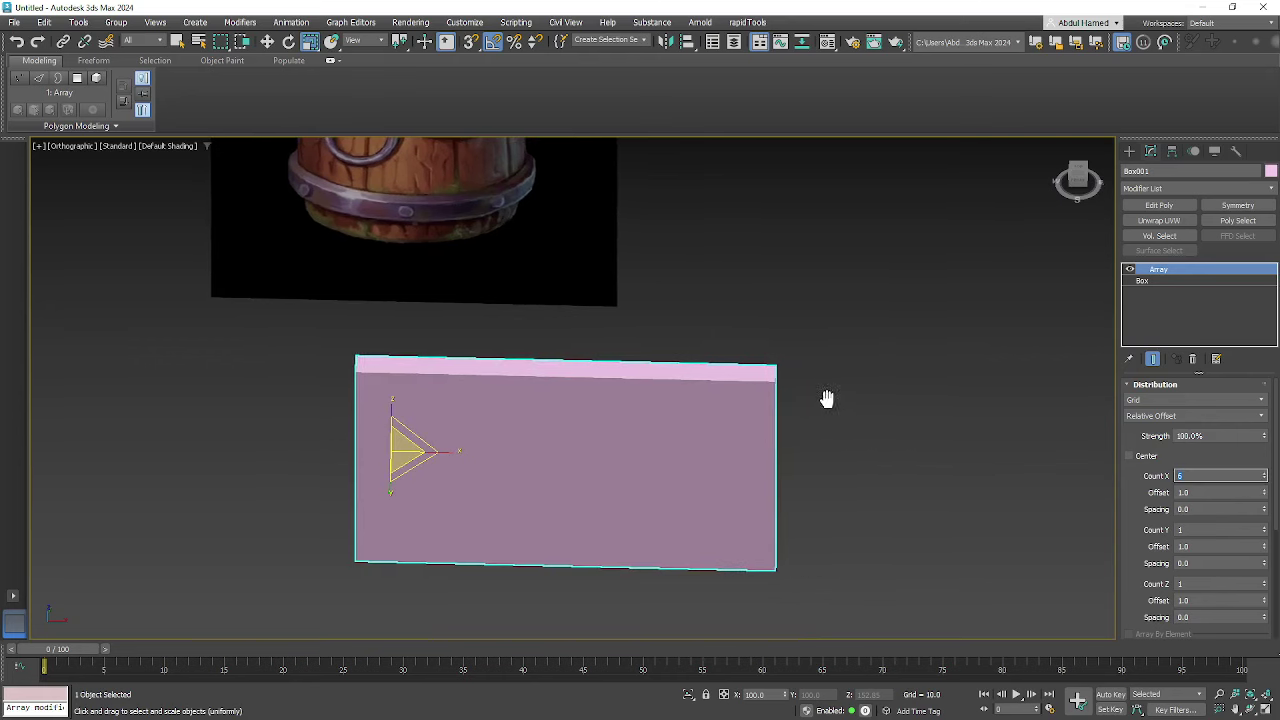
click(1265, 490)
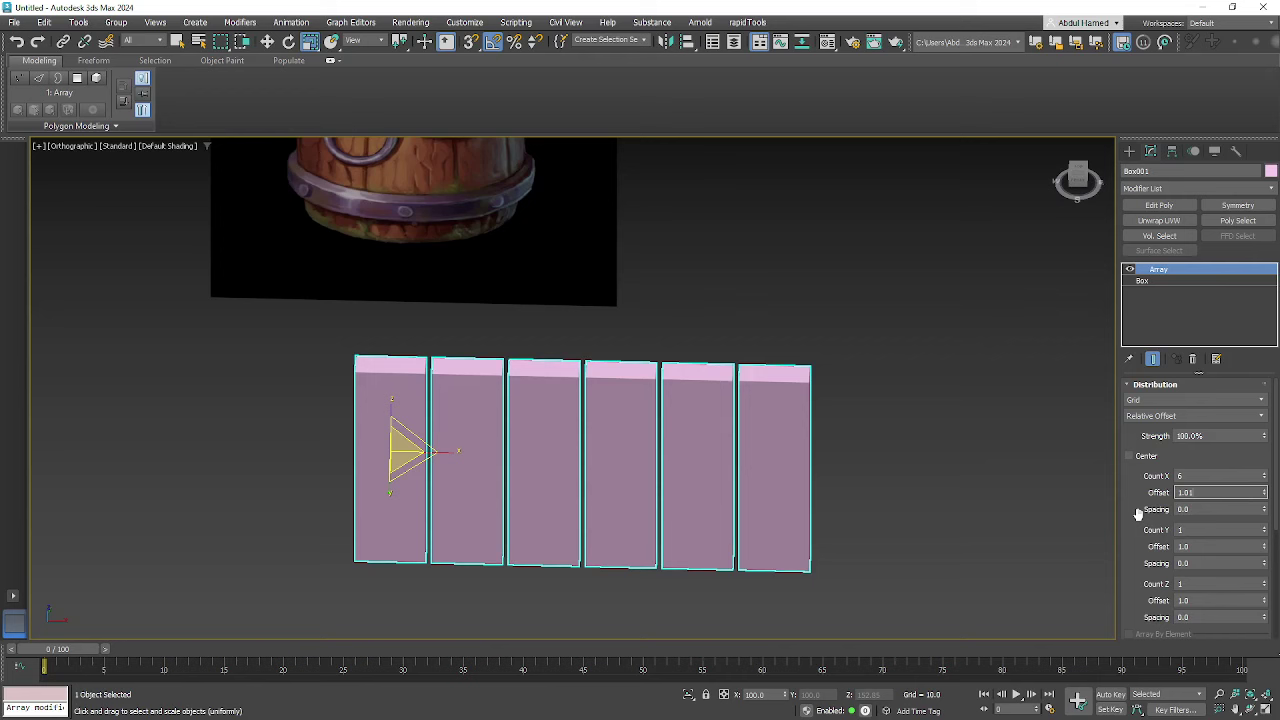
text(1.01)
key(Tab)
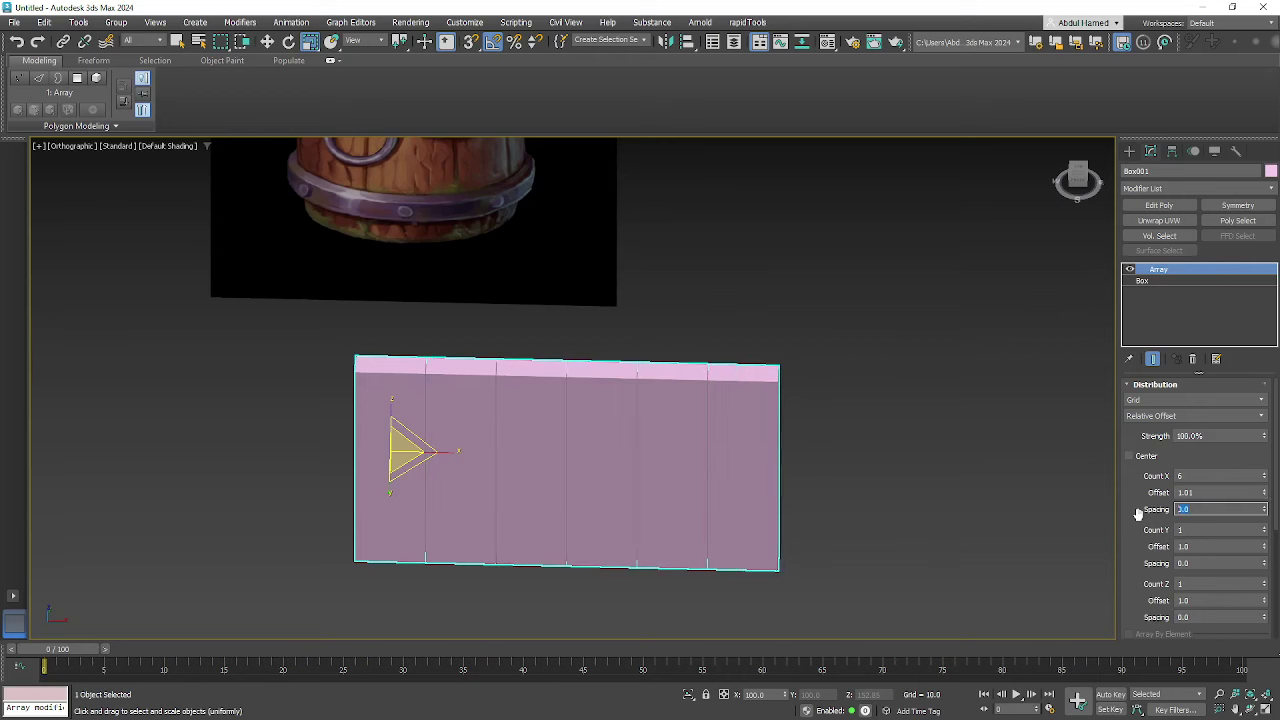
- Check the gaps between the planks and set the array's X offset to 1.02
alt+middle_drag(631, 496, 549, 477)
scroll(498, 389, up, 5)
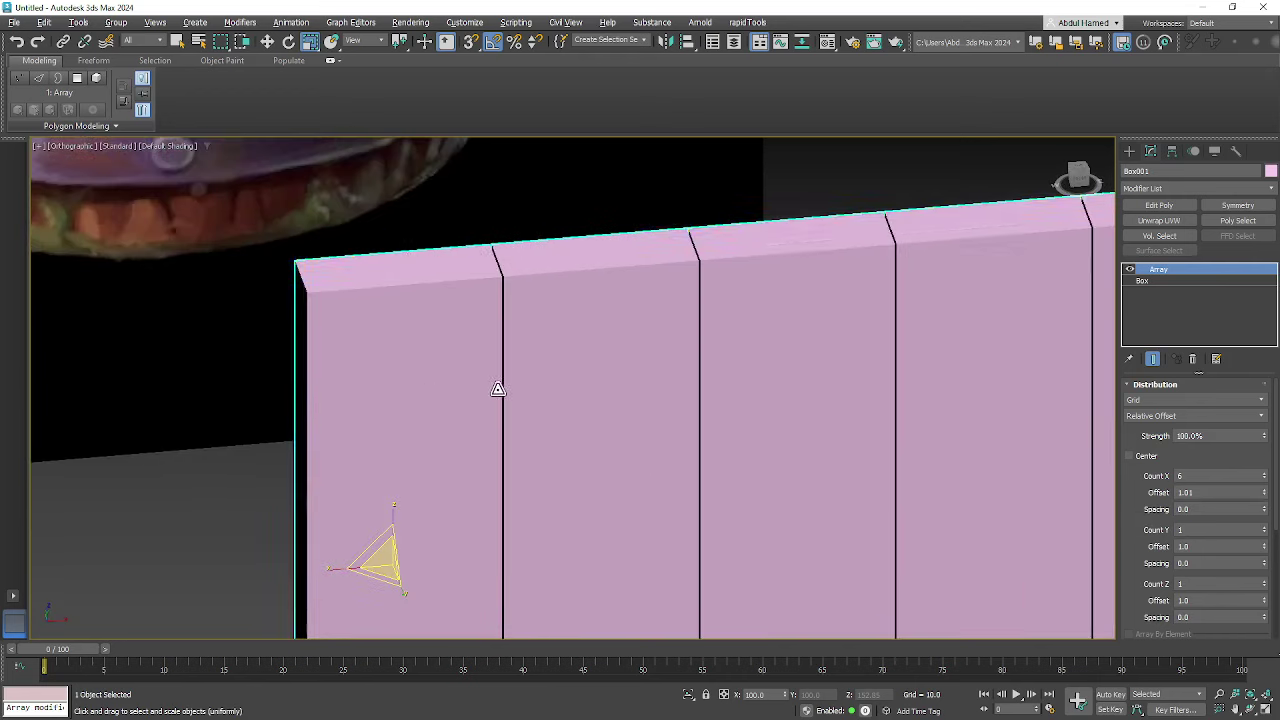
alt+middle_drag(498, 389, 454, 360)
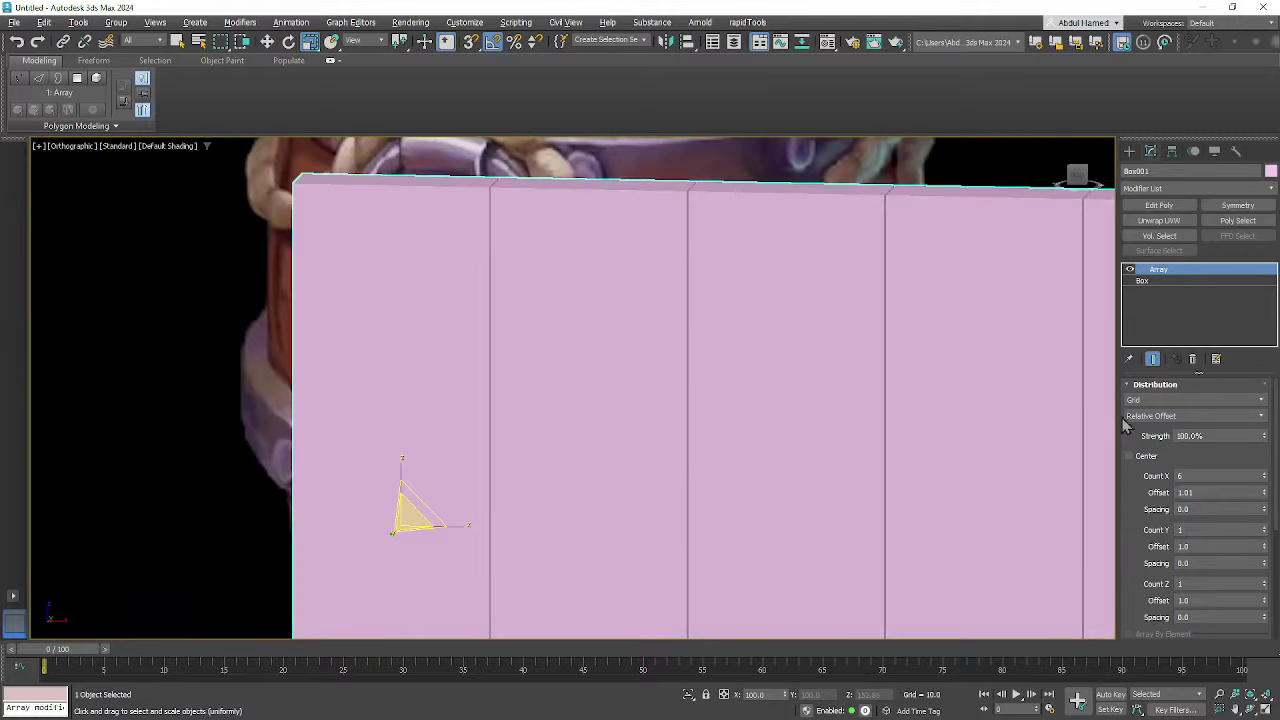
double_click(1232, 492)
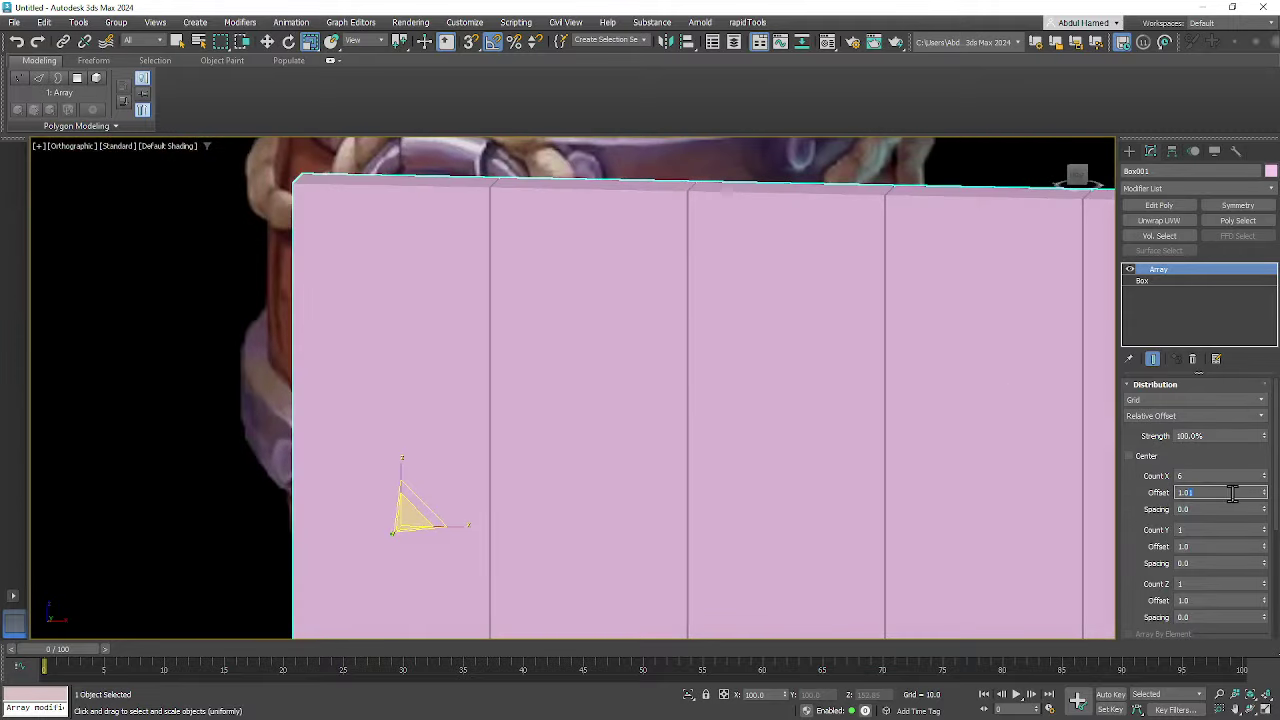
text(1.02)
key(Return)
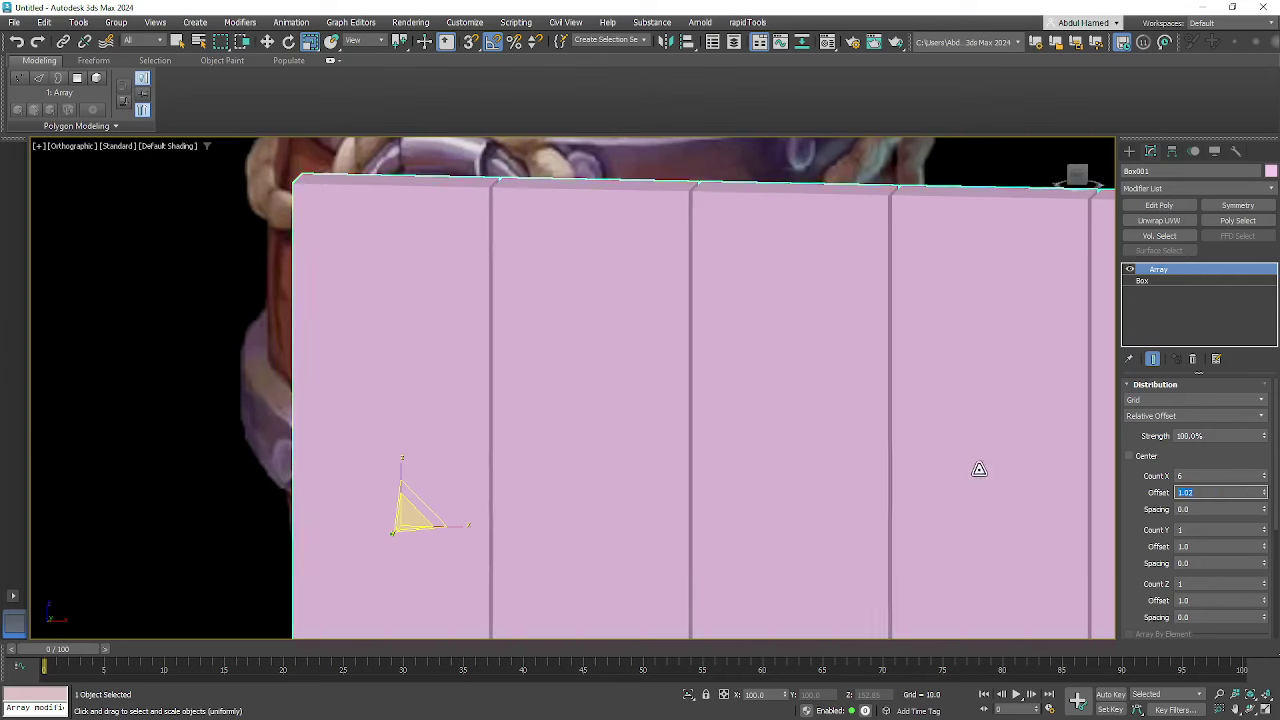
alt+middle_drag(980, 466, 811, 489)
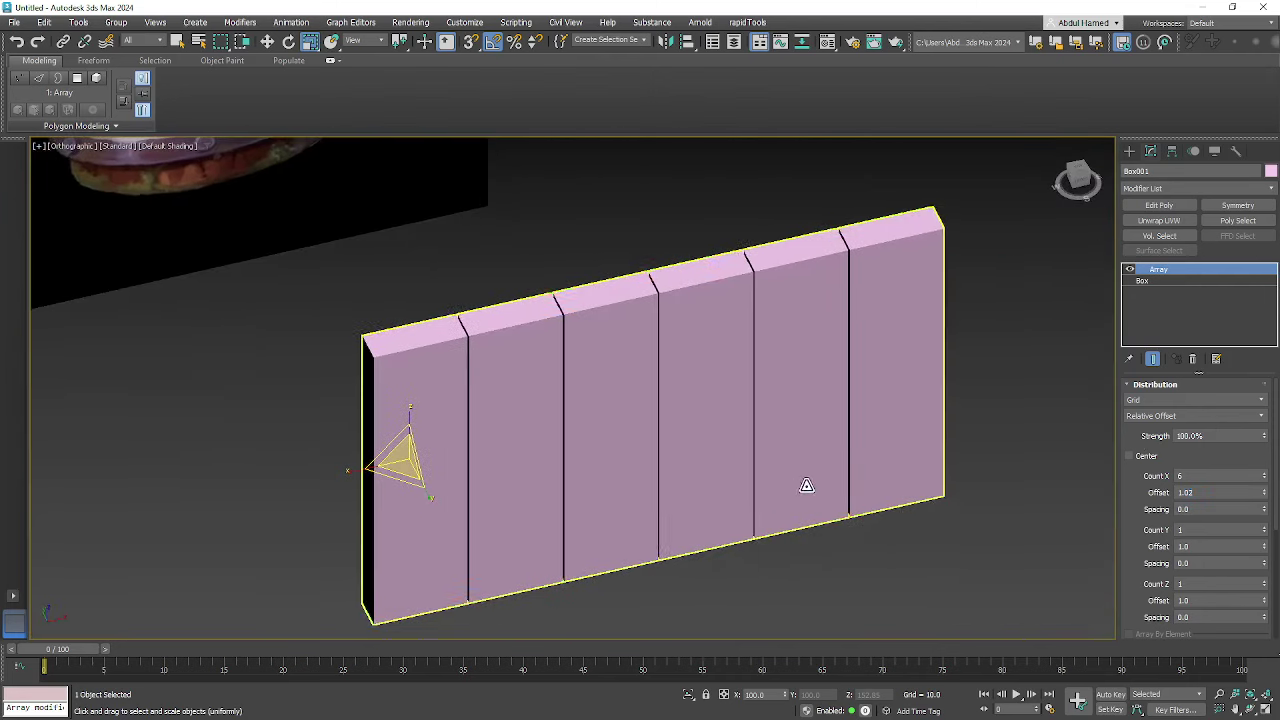
- Add a Bend modifier to the plank row and bend it about 48.5 degrees along the X axis
click(1190, 189)
text(be)
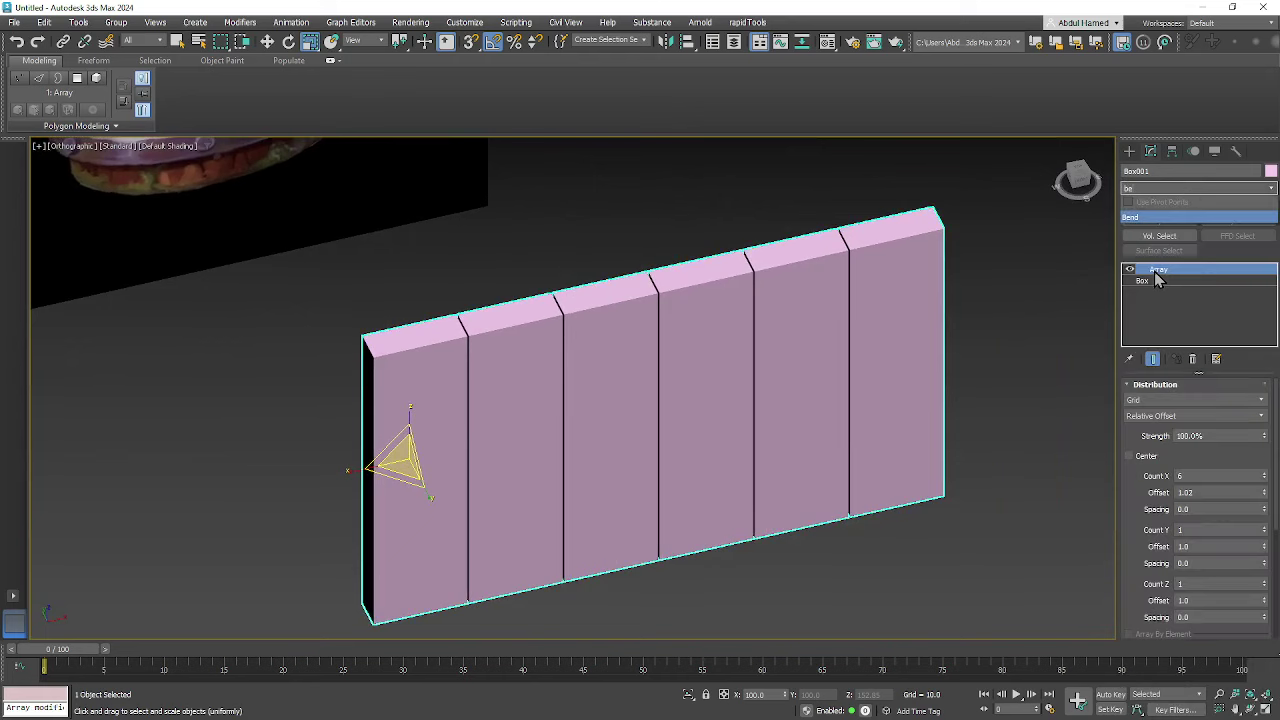
key(Return)
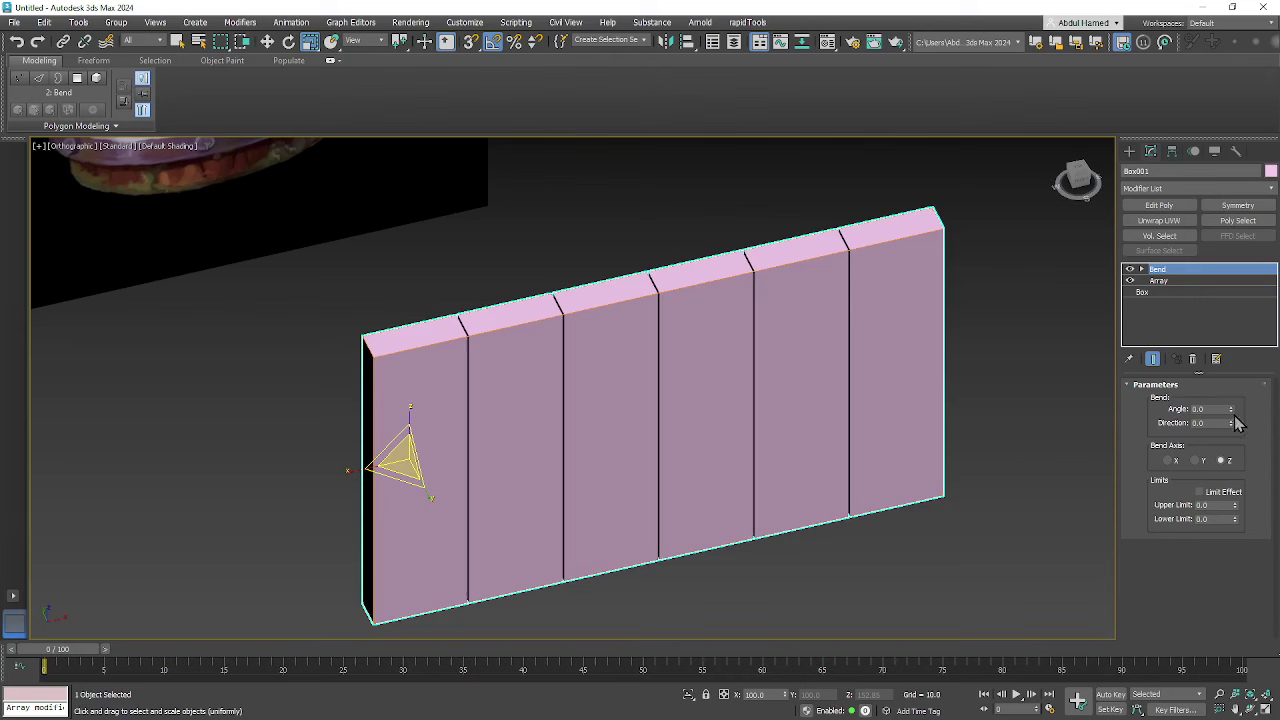
drag(1231, 424, 1237, 352)
key(ctrl+z)
drag(1231, 408, 1228, 344)
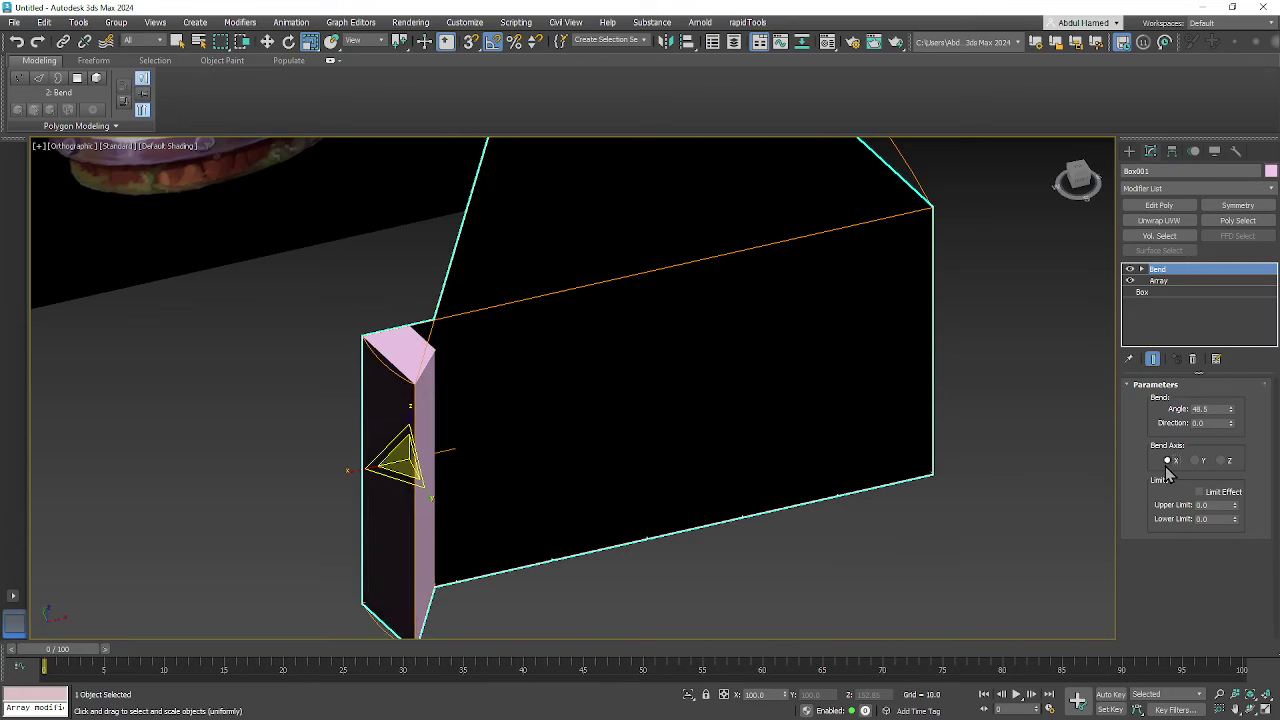
click(1167, 462)
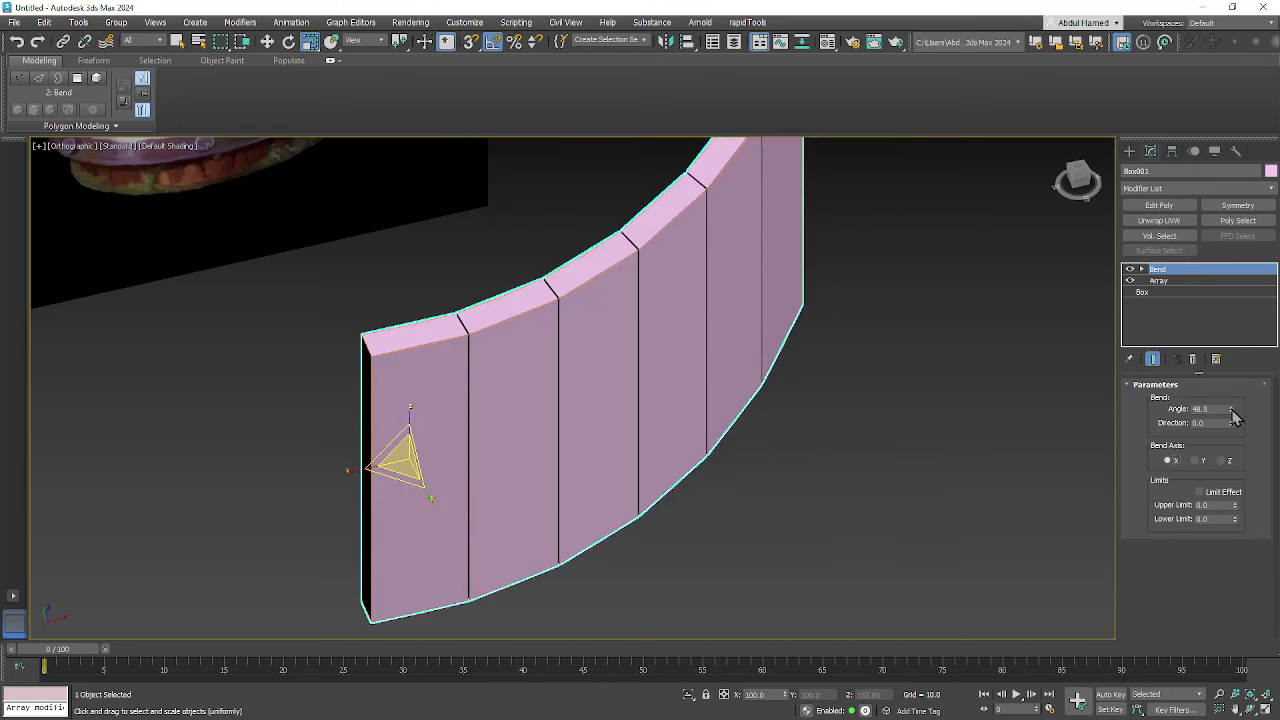
- Increase the bend angle to 360 degrees to close the planks into a ring, and inspect it from above
drag(1233, 414, 1133, 690)
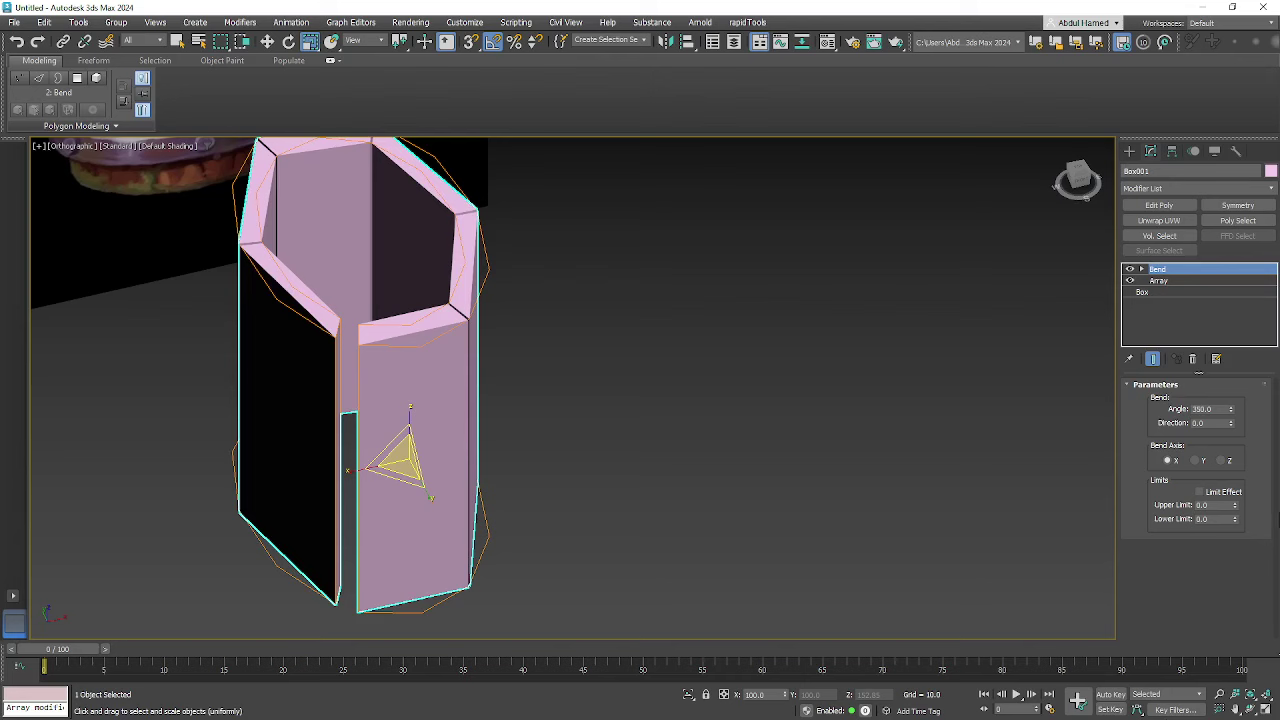
double_click(1216, 409)
text(360)
key(Tab)
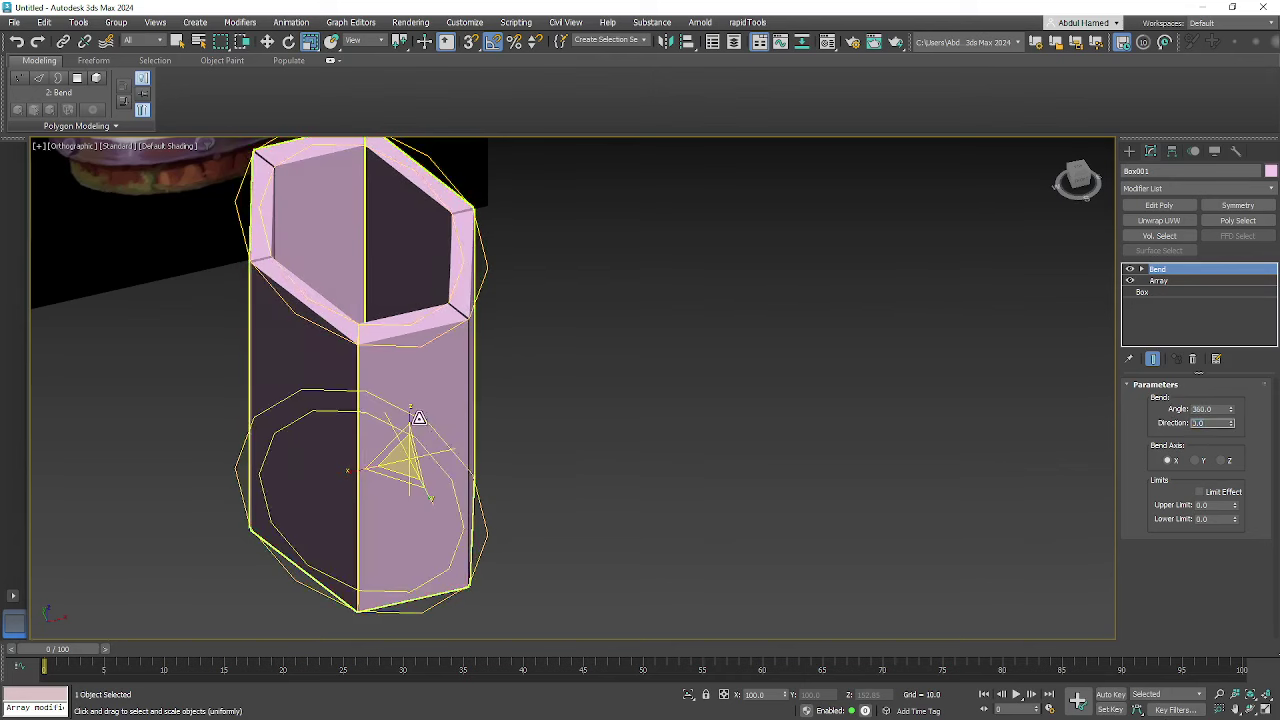
alt+middle_drag(414, 420, 420, 532)
scroll(417, 386, down, 6)
scroll(420, 532, up, 2)
scroll(351, 392, up, 5)
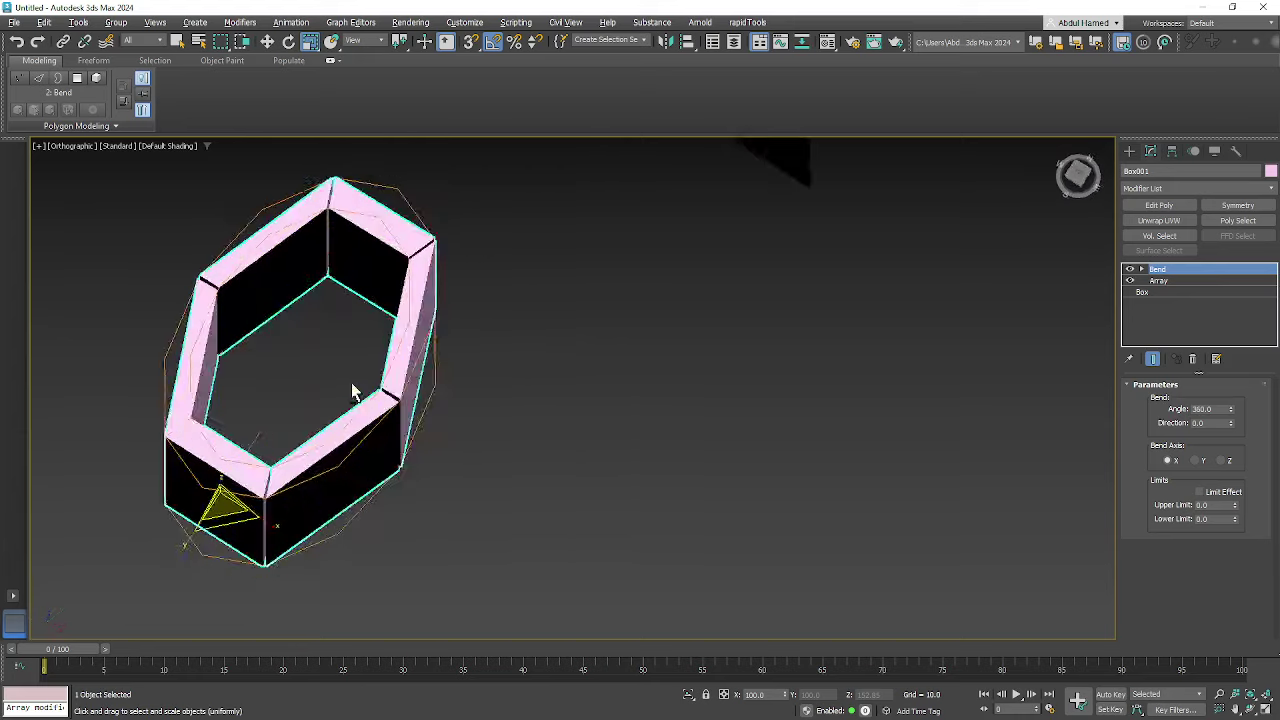
- Inspect the closed plank ring and remove its Bend modifier
alt+middle_drag(351, 383, 334, 350)
scroll(346, 398, down, 4)
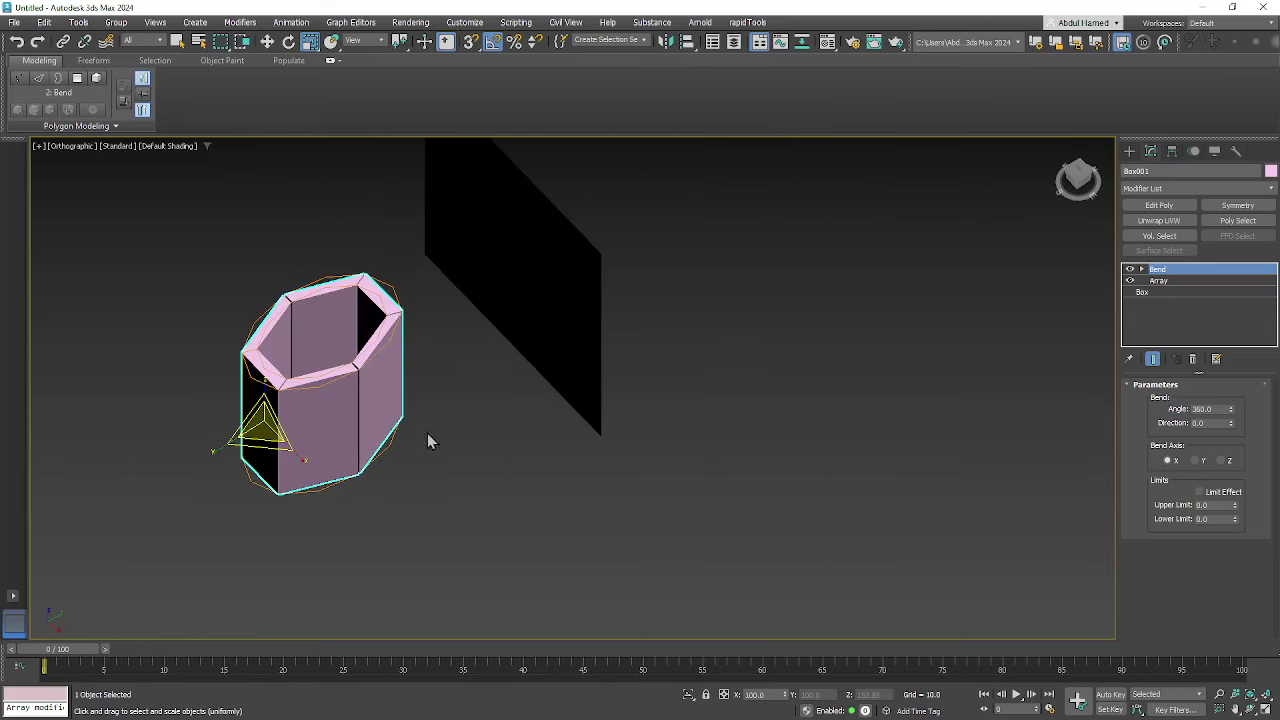
click(1197, 362)
alt+middle_drag(500, 400, 528, 452)
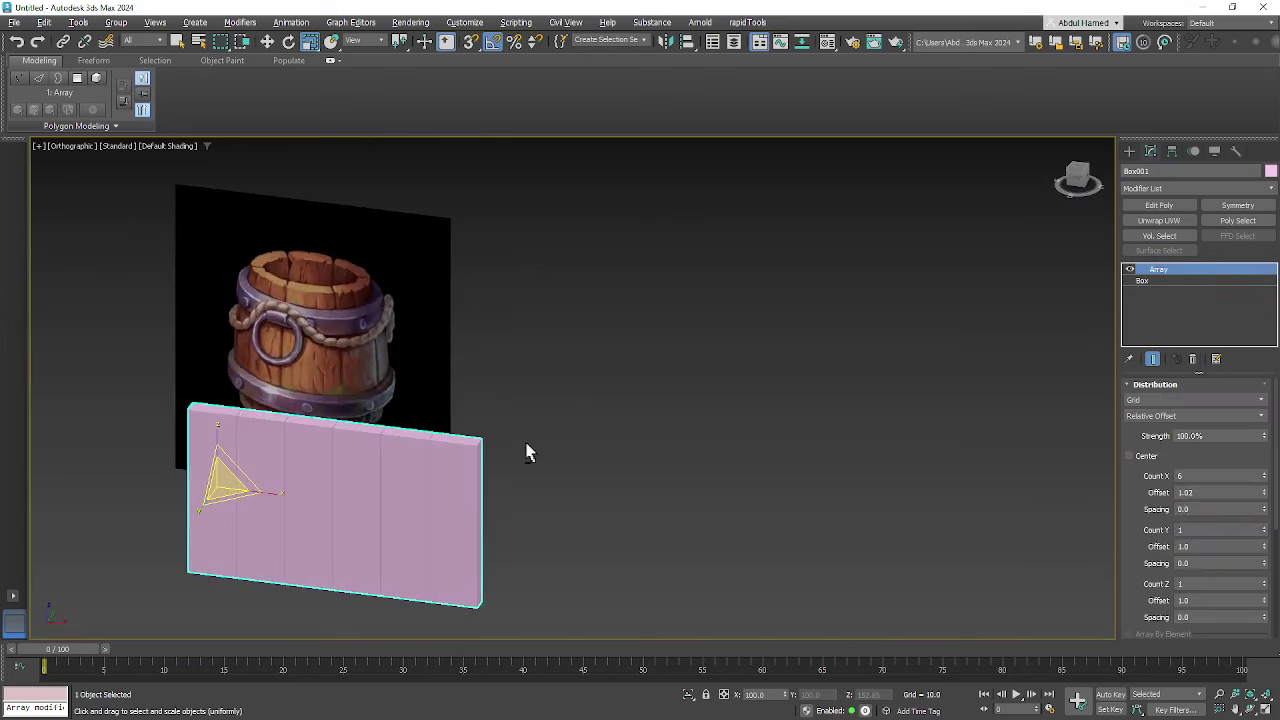
- Apply the Reset XForm utility to the plank box and return to its modifier stack
click(1190, 282)
middle_drag(634, 429, 734, 407)
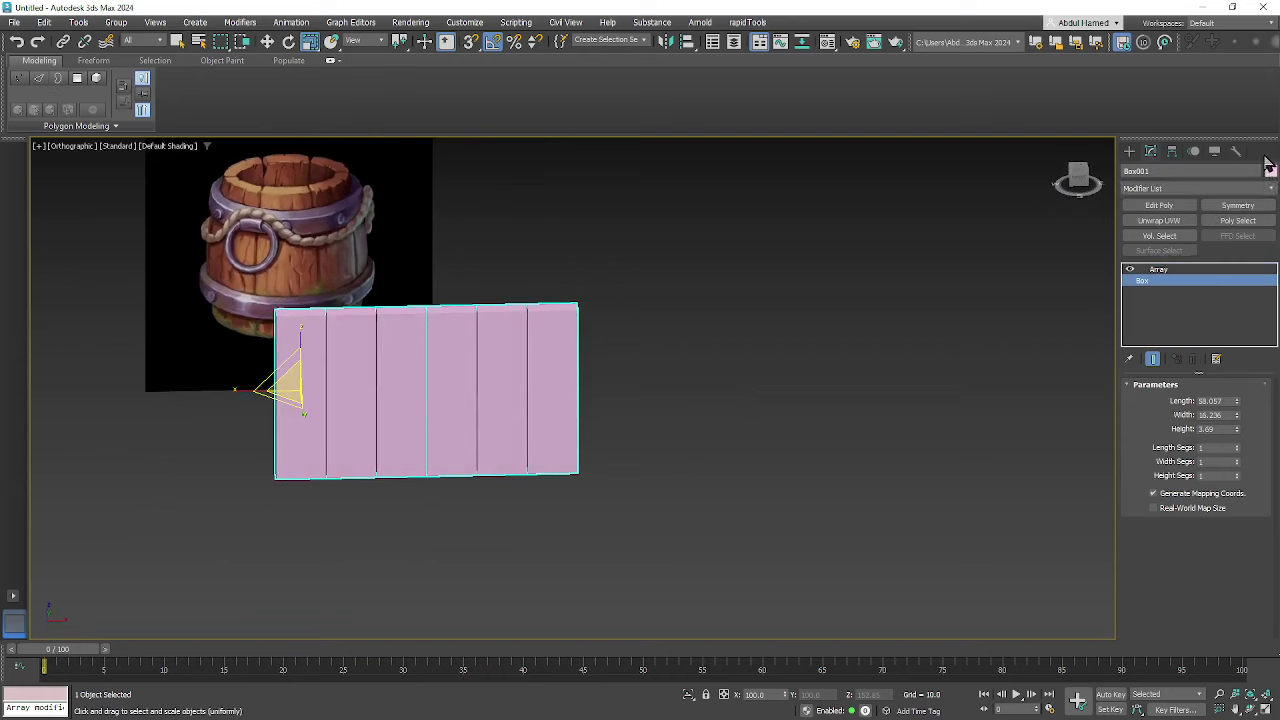
click(1235, 151)
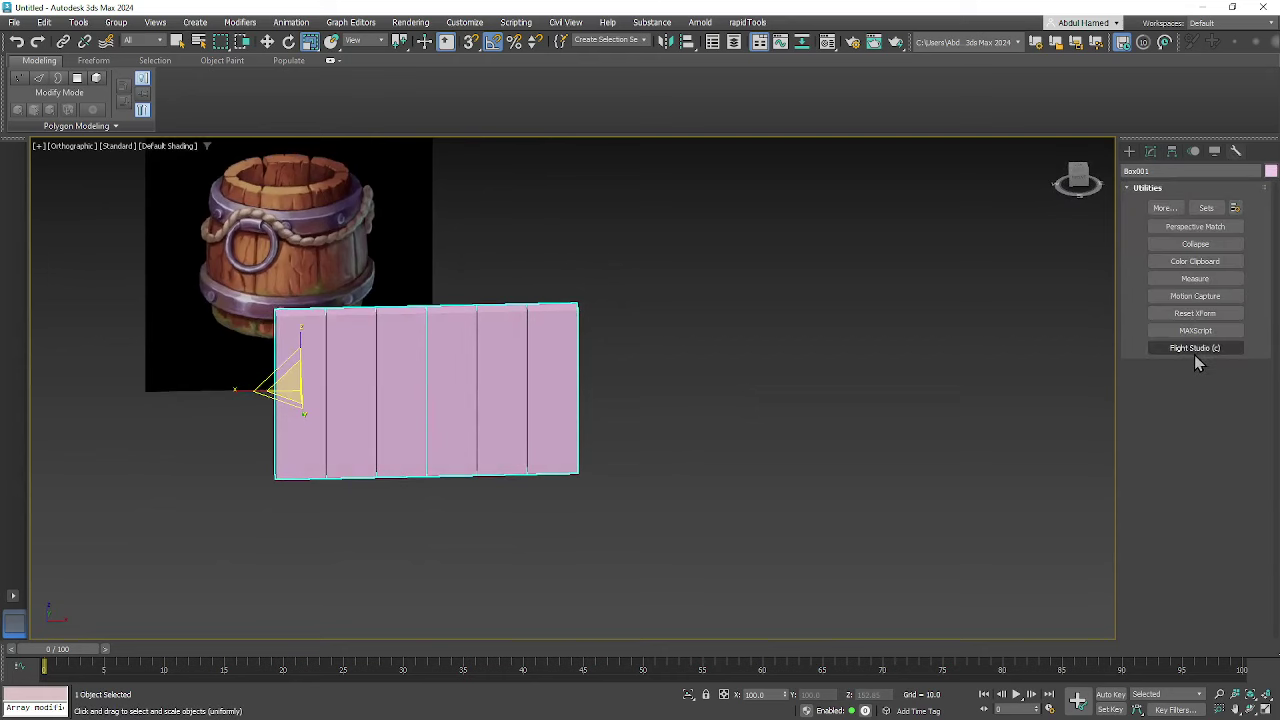
click(1195, 313)
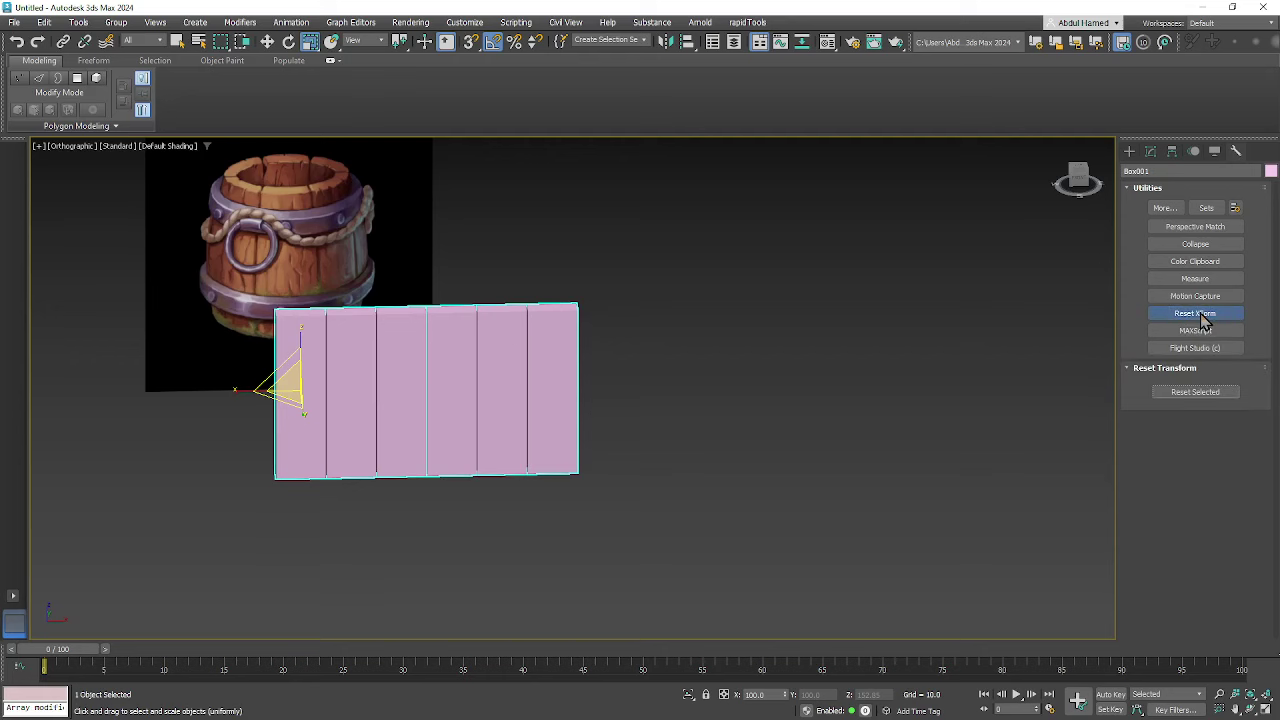
click(1190, 396)
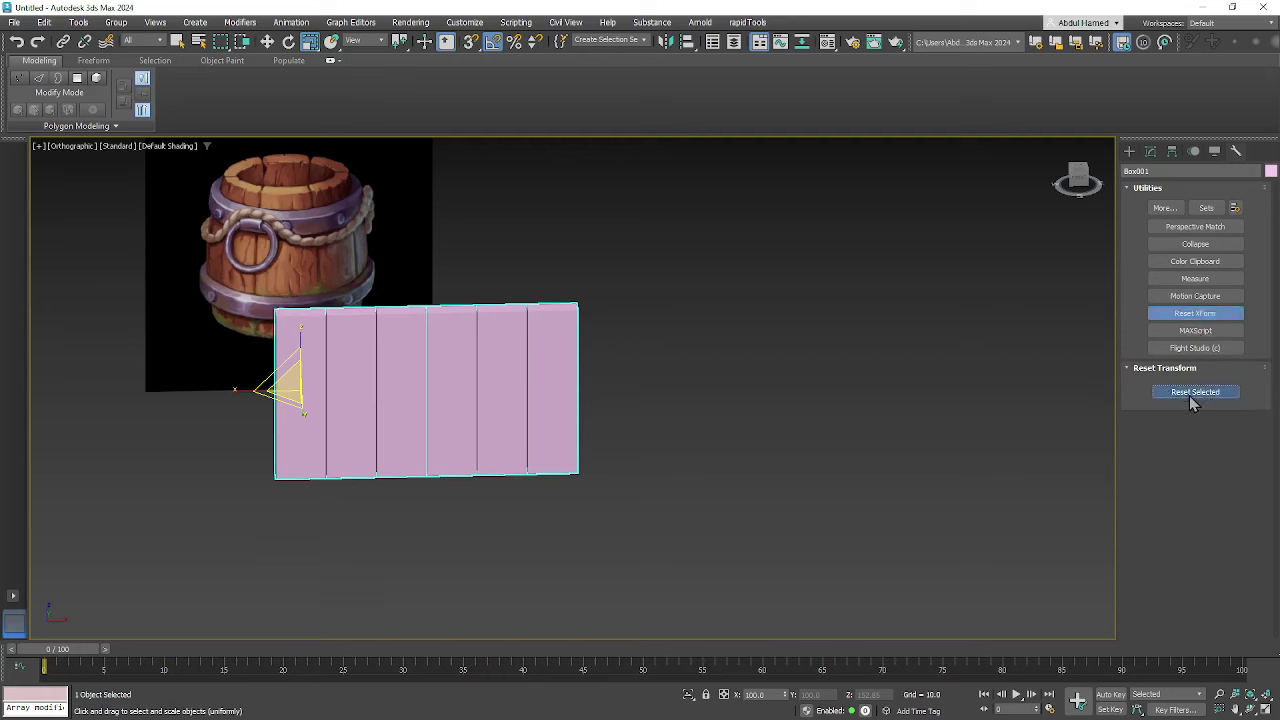
click(1150, 151)
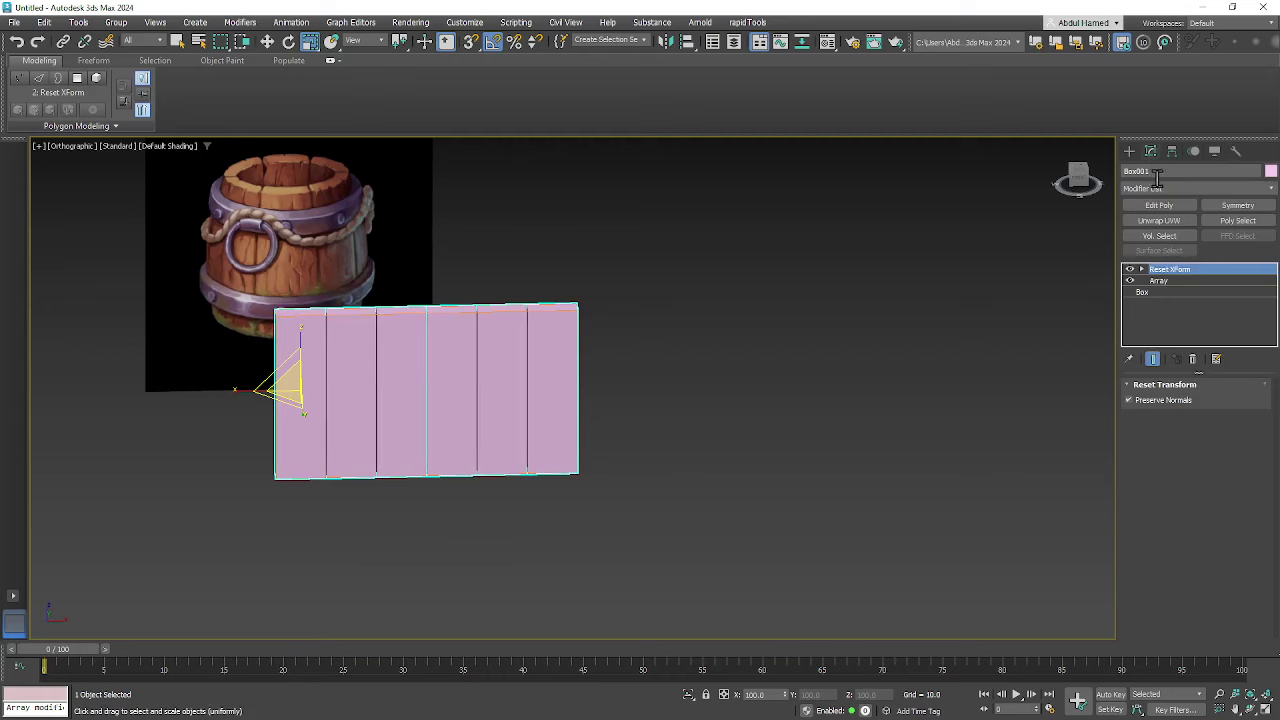
- Move Reset XForm below the Array modifier and collapse the stack from the base box up to it
drag(1178, 277, 1182, 299)
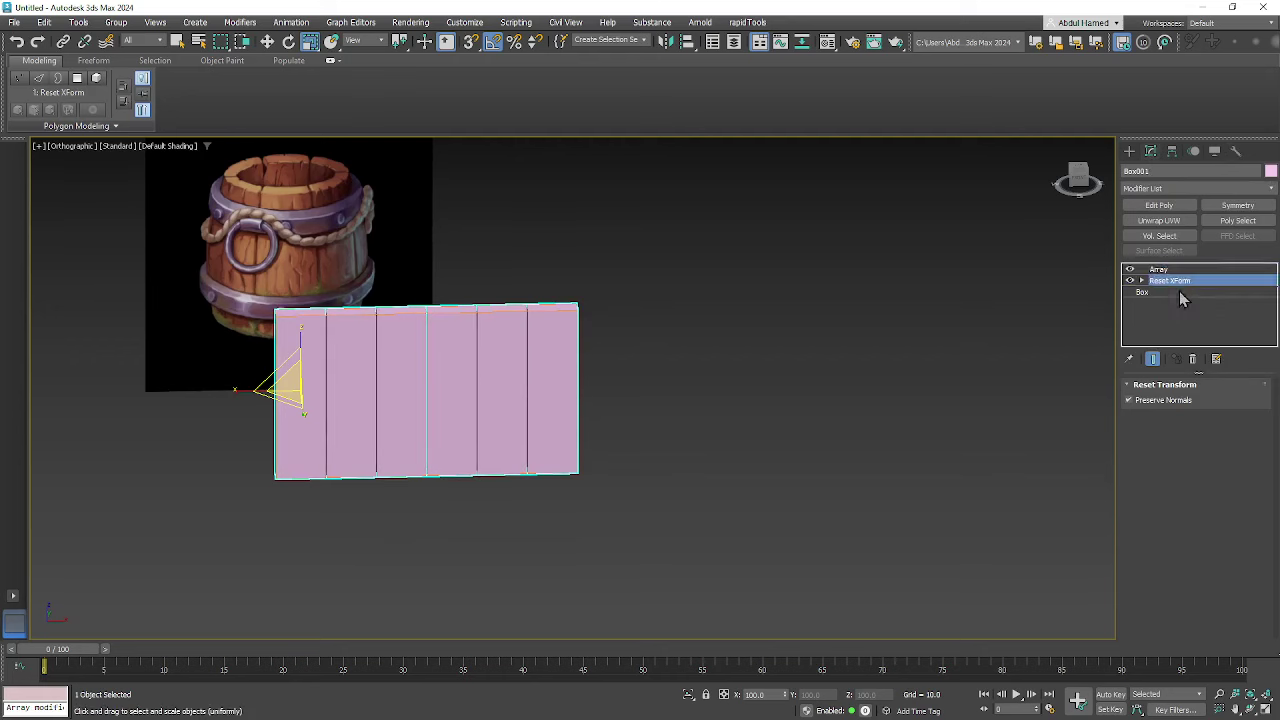
right_click(1184, 283)
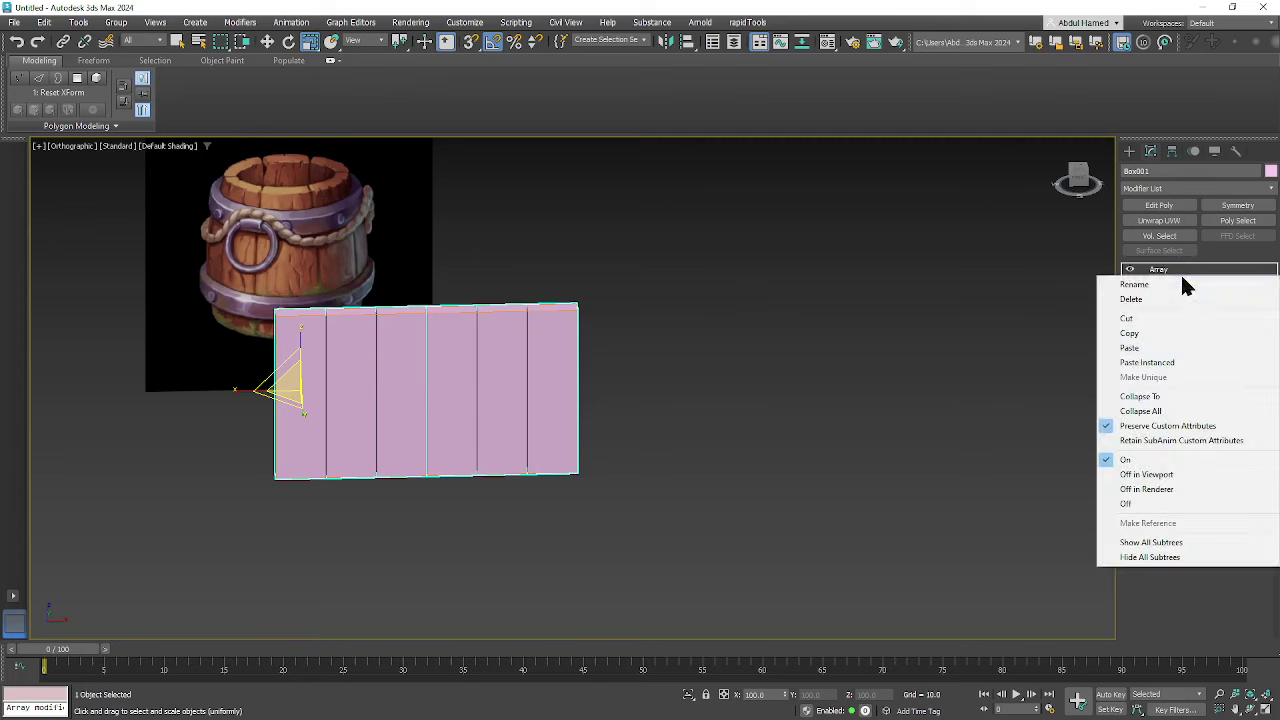
click(1140, 397)
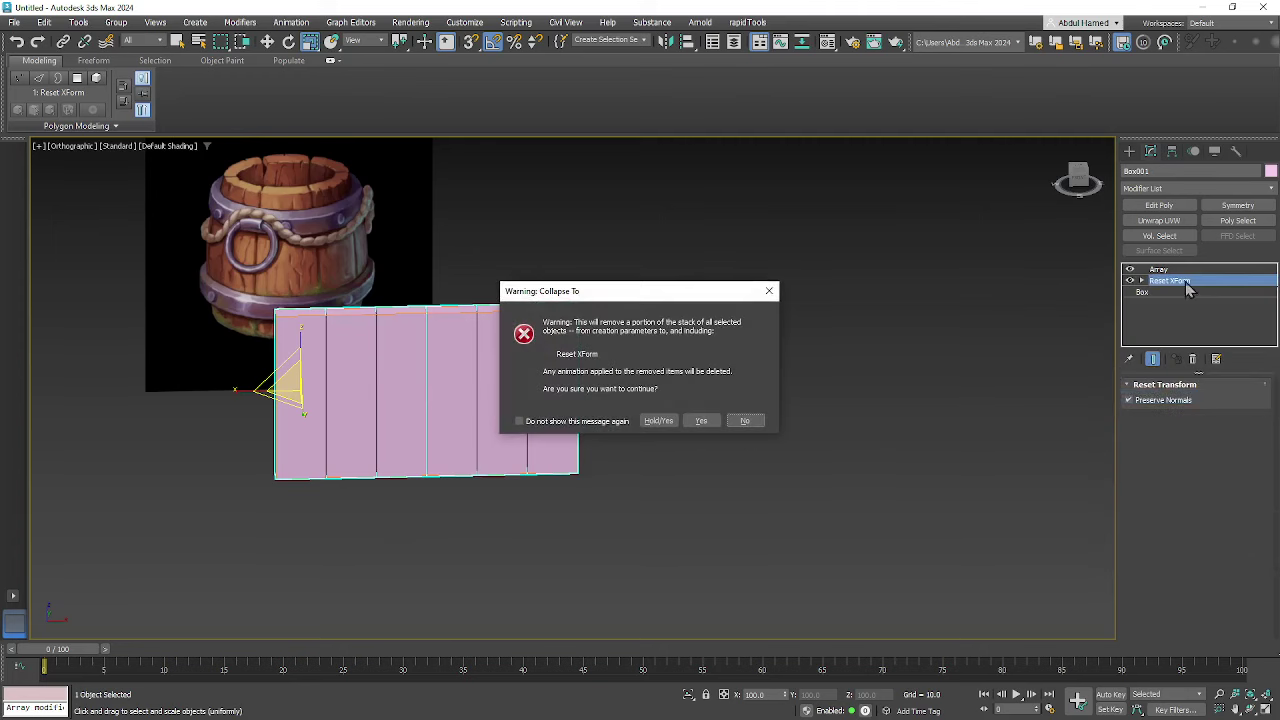
click(701, 420)
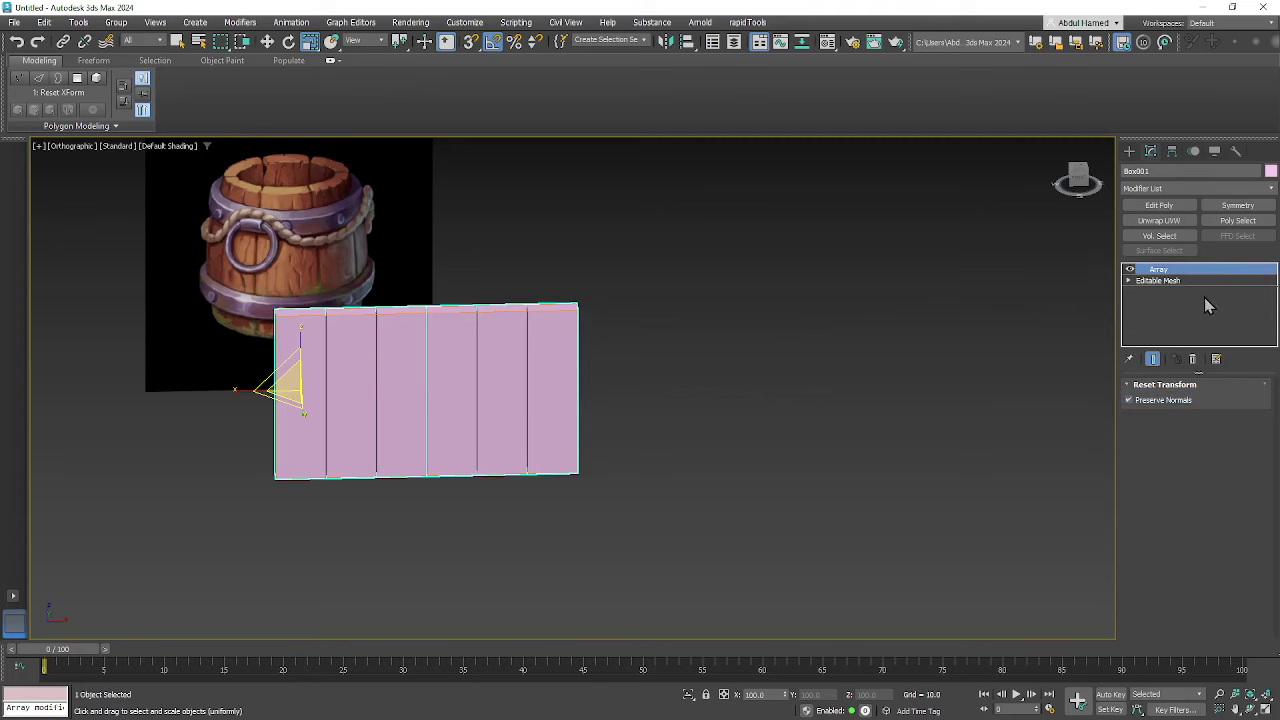
right_click(1166, 281)
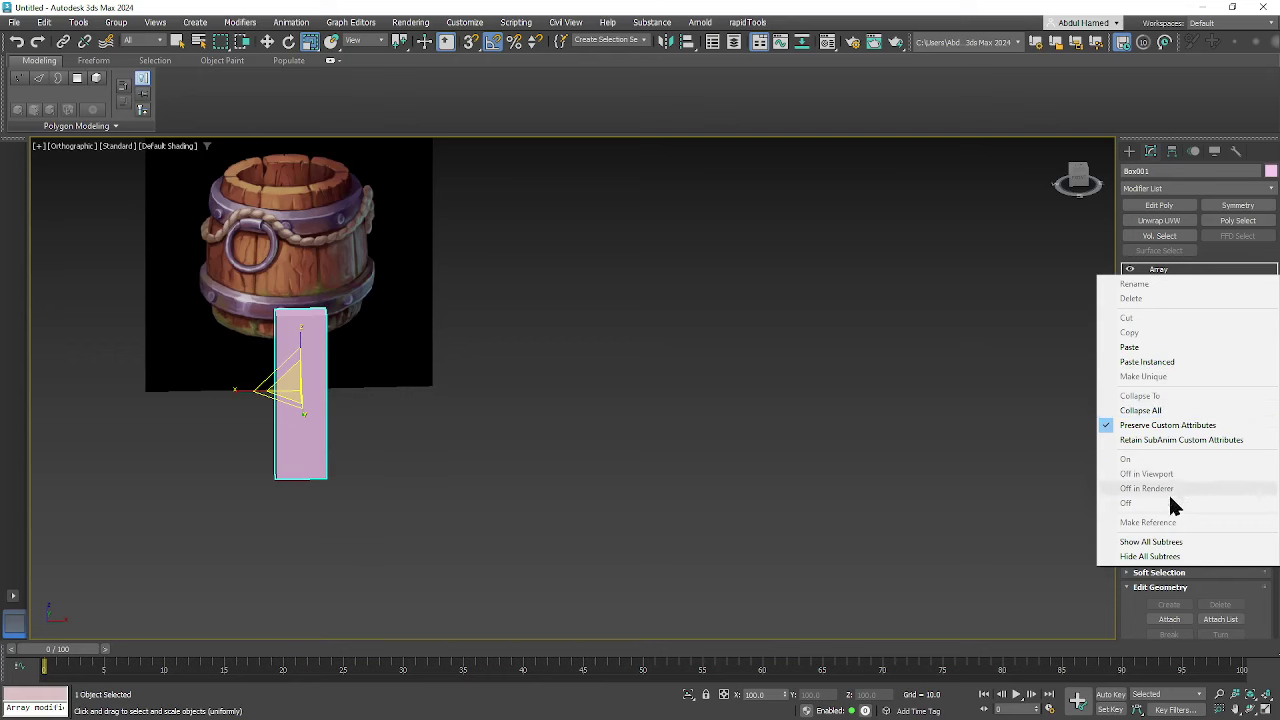
click(1040, 286)
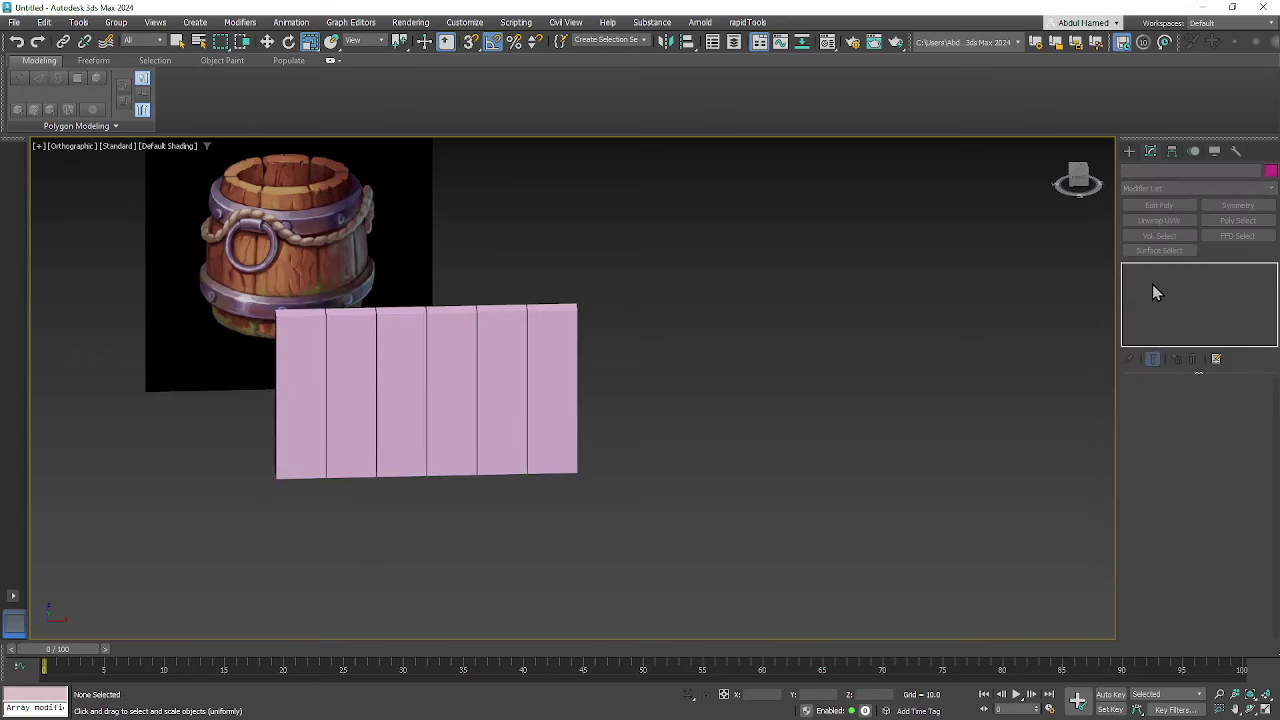
click(512, 415)
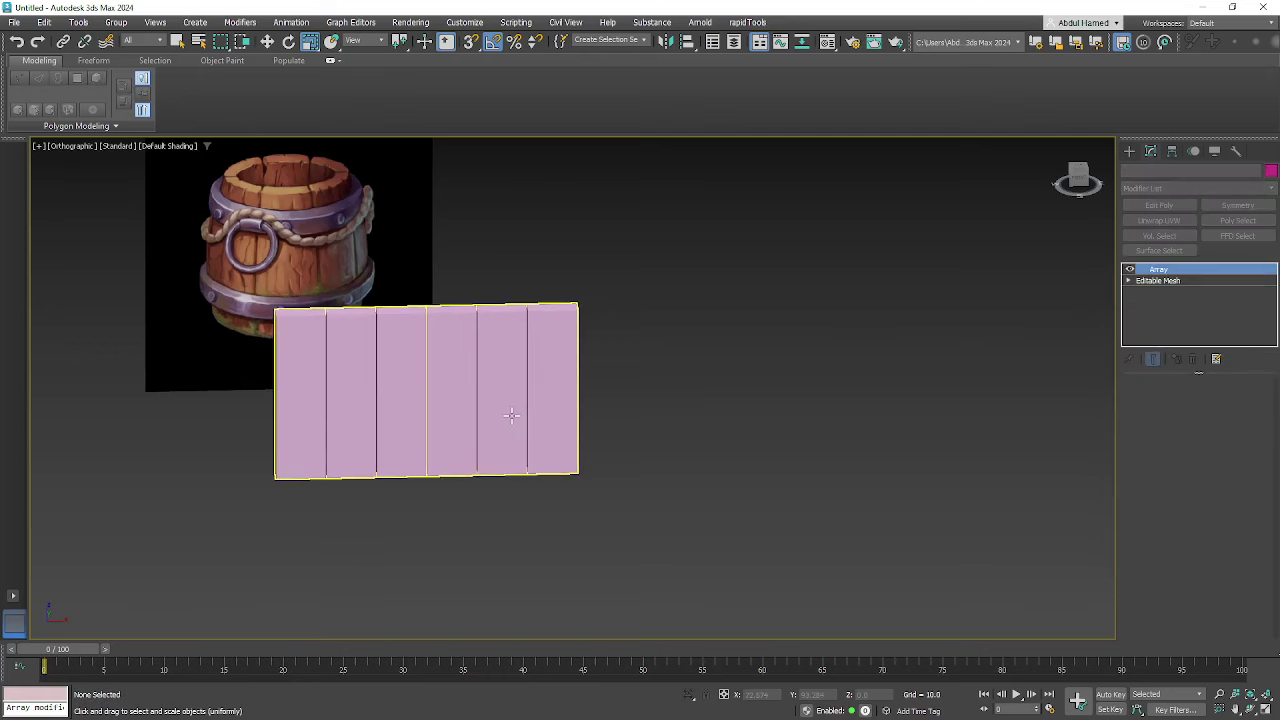
click(1155, 282)
right_click(1150, 288)
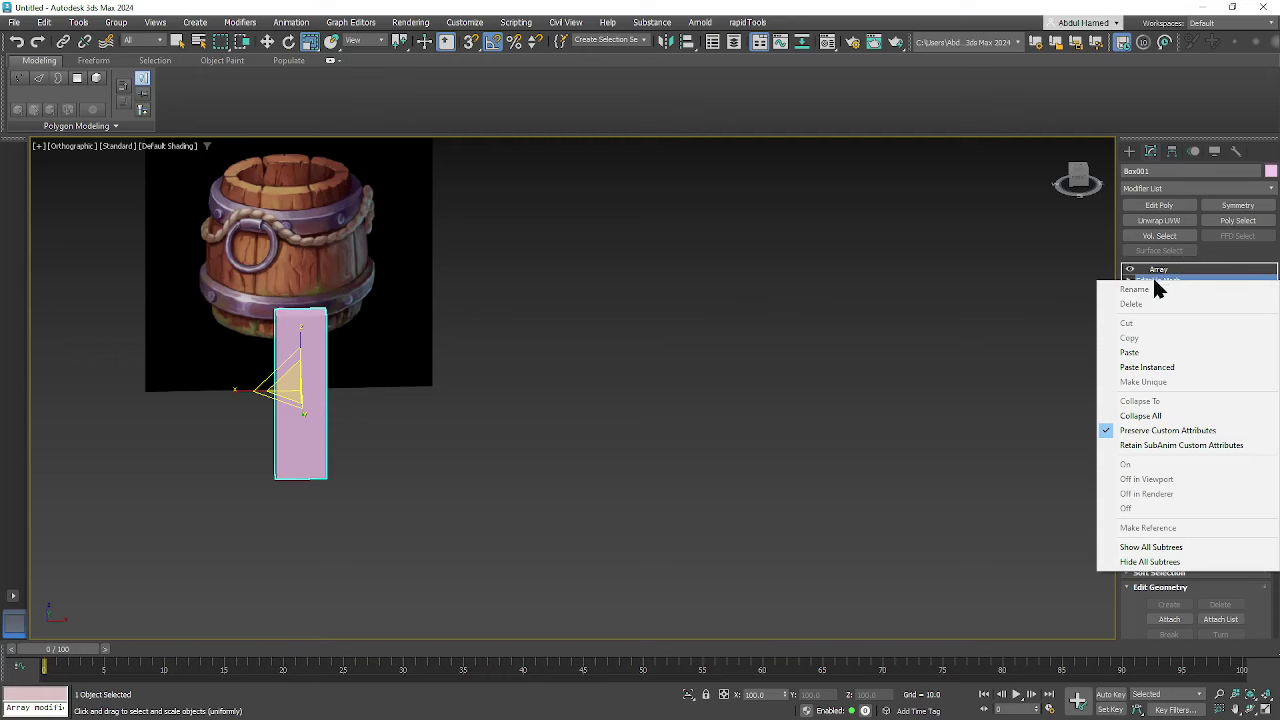
double_click(1155, 279)
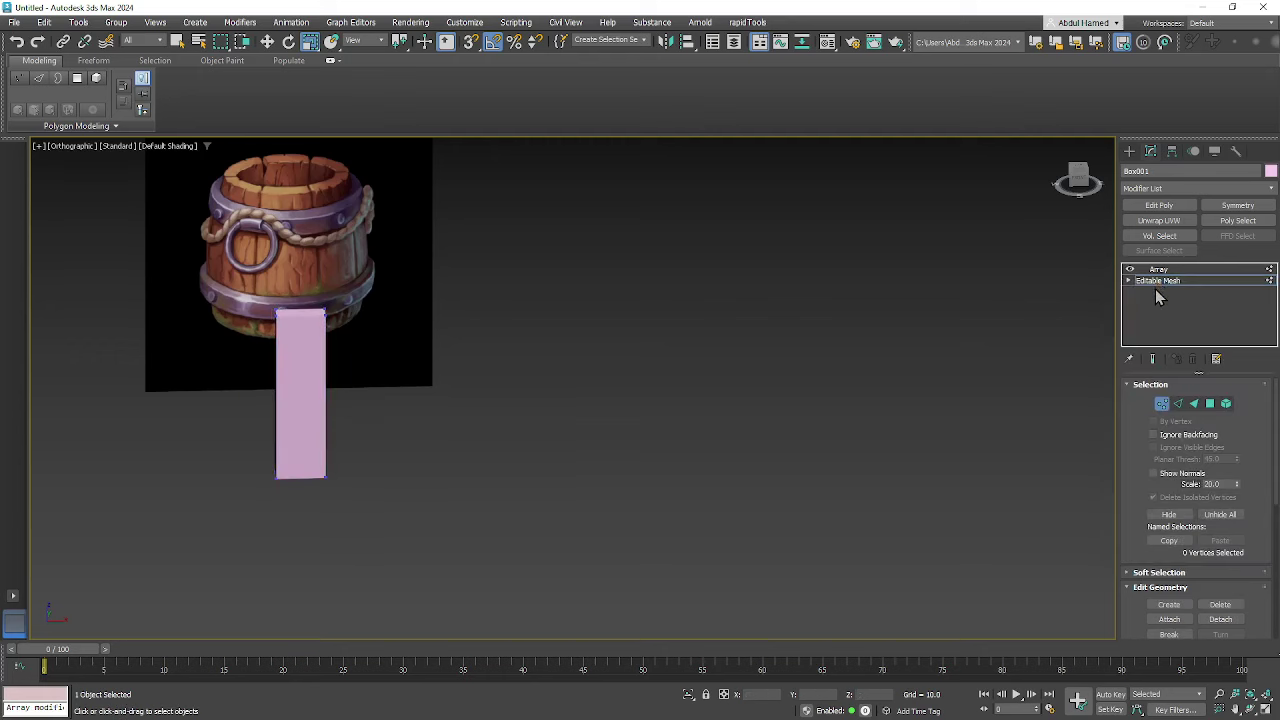
- Remove the Array modifier and convert the single plank to an Editable Poly
click(1157, 270)
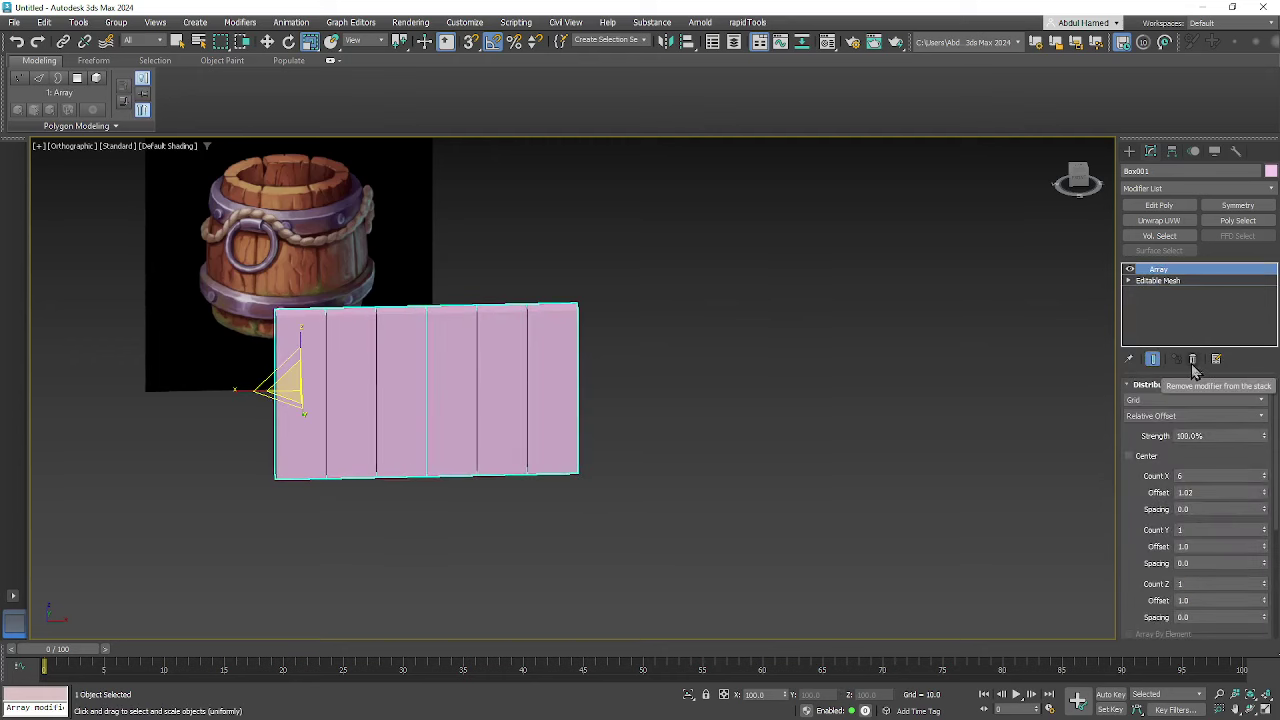
click(1192, 360)
right_click(1168, 279)
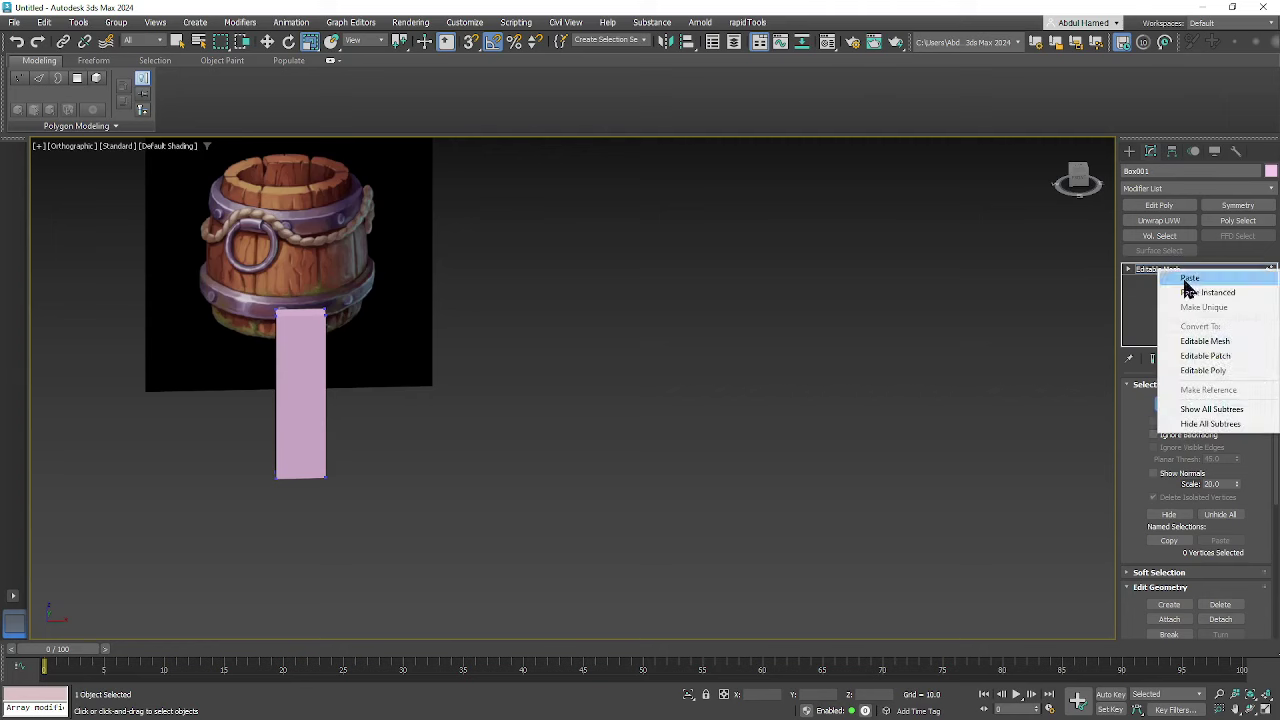
click(1220, 374)
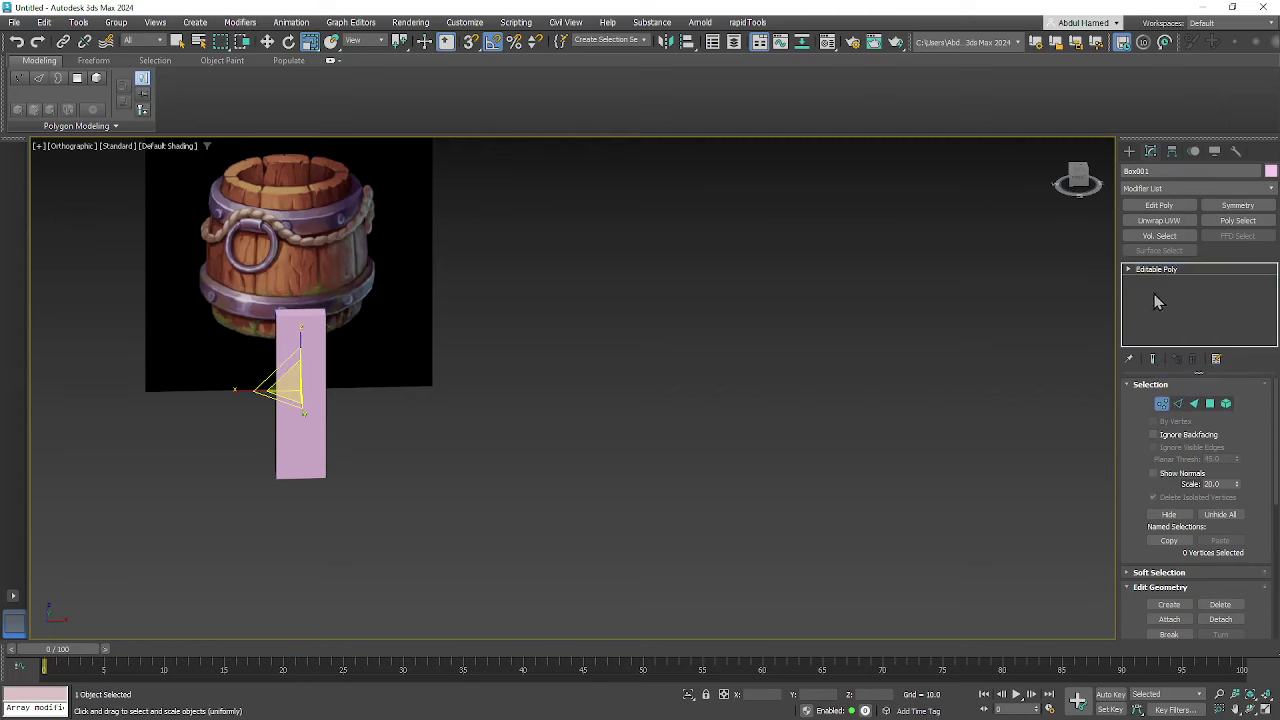
click(1145, 269)
- Add a new Array modifier to the Editable Poly plank
click(1195, 190)
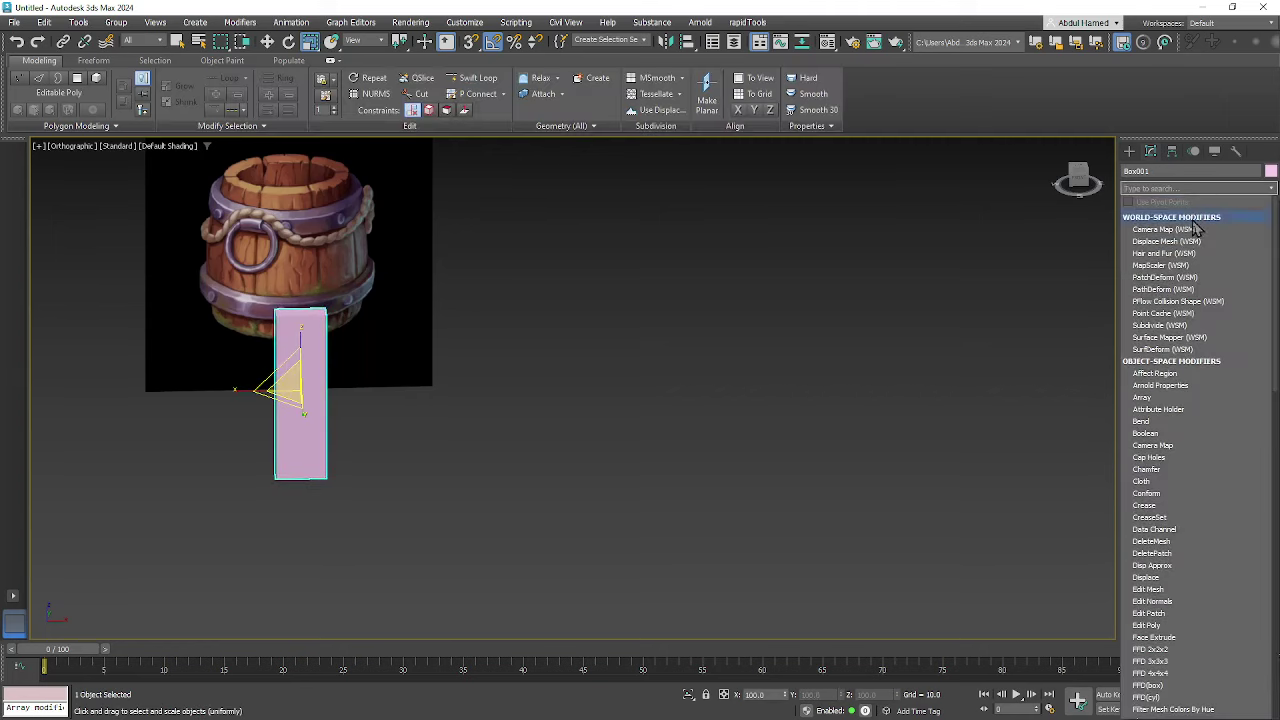
text(a)
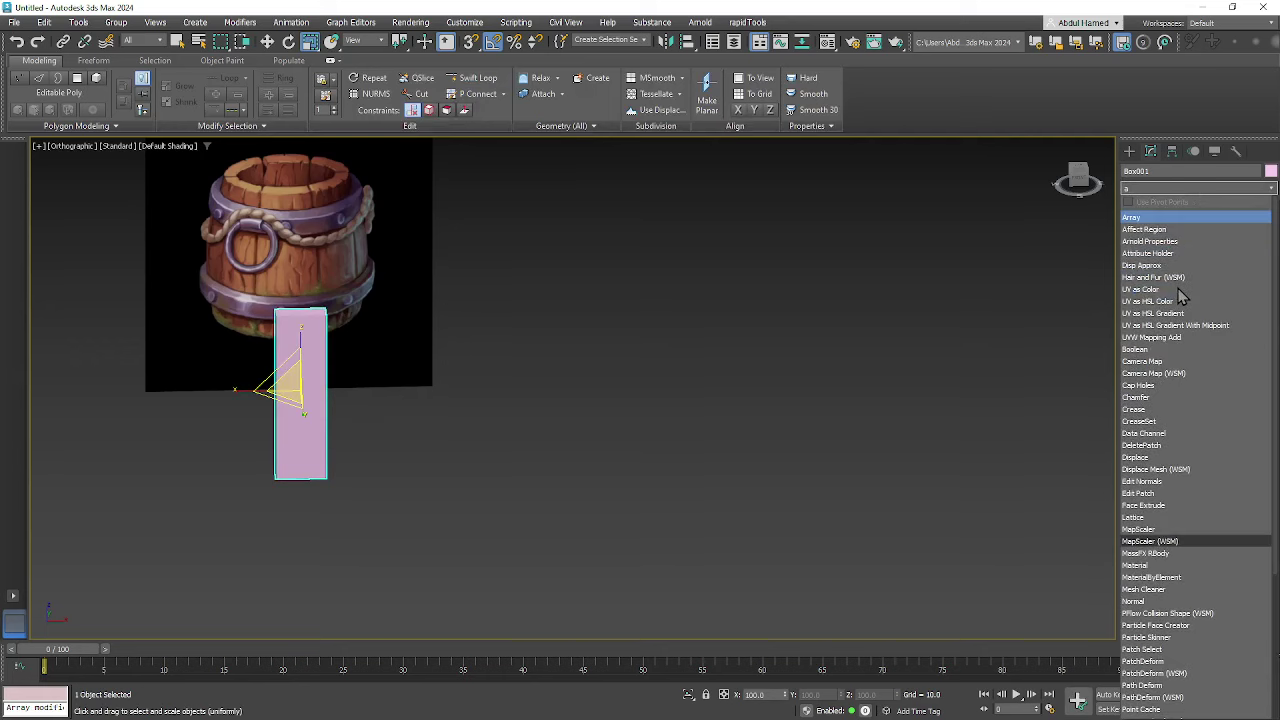
text(rray)
key(Return)
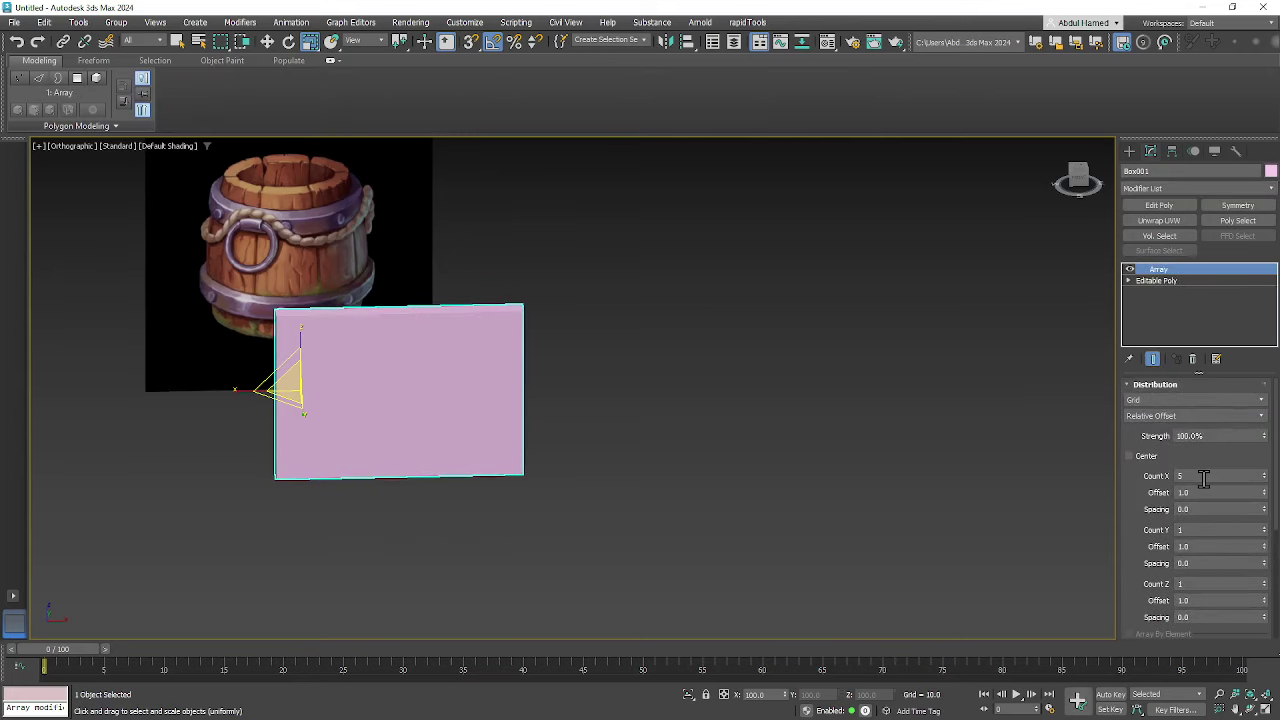
- Set the new array's X count to 6 and its X offset to 1.02
click(1204, 477)
key(Tab)
click(1208, 477)
text(6)
key(Tab)
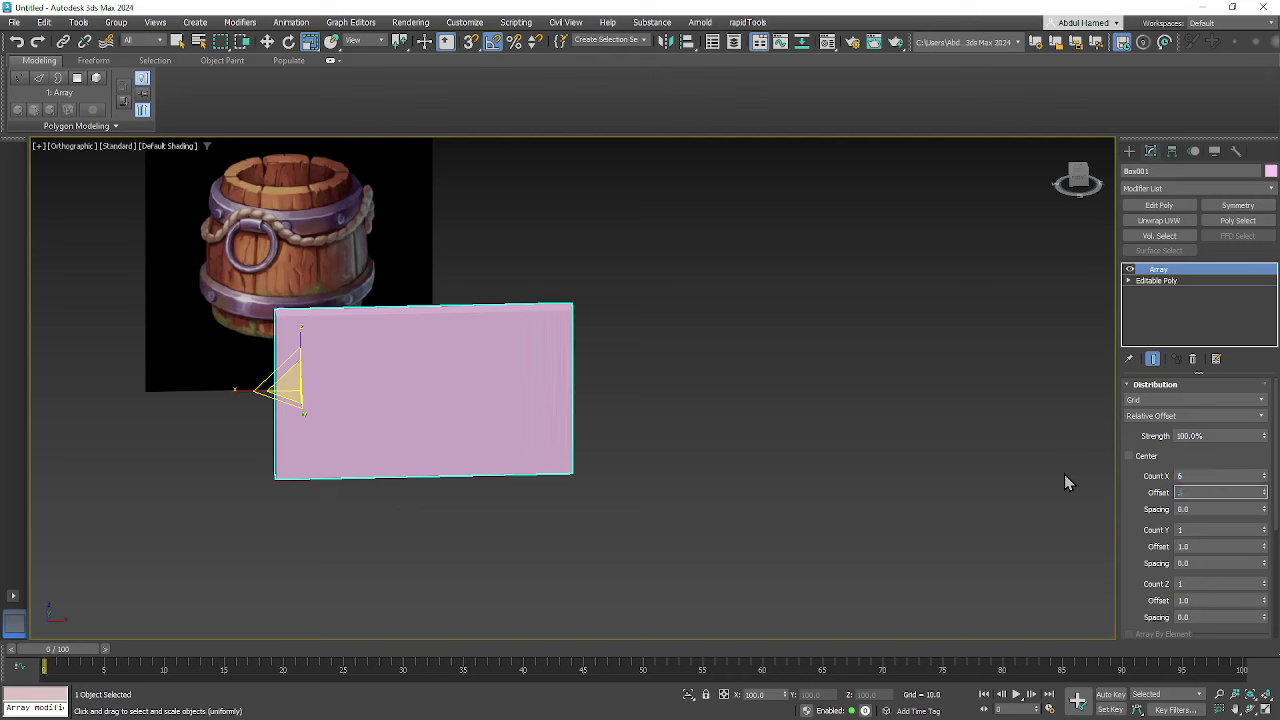
text(1)
text(02)
key(Return)
- Add a Bend modifier to the plank row, try a 26-degree bend on the Y and Z axes, and choose X
alt+middle_drag(871, 457, 1120, 395)
click(1165, 188)
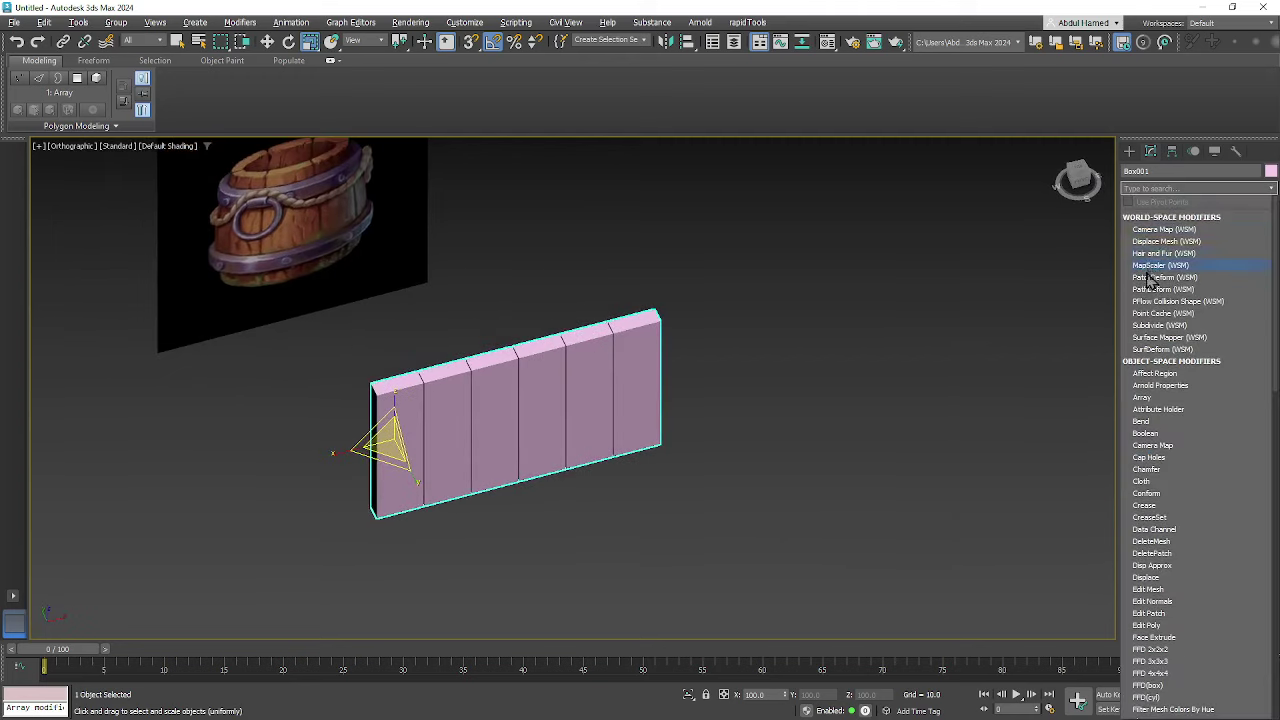
text(ben)
key(Return)
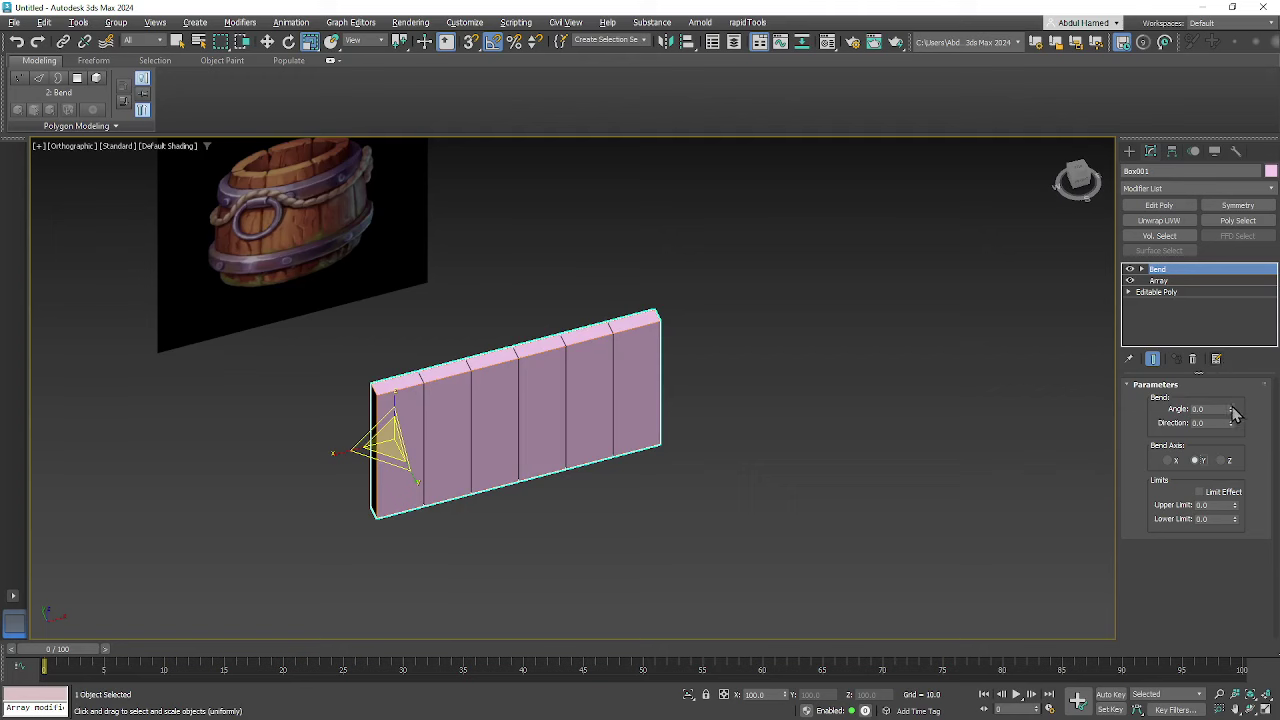
mouse_move(1233, 409)
mouse_down()
mouse_move(1223, 352)
mouse_move(1226, 396)
mouse_up()
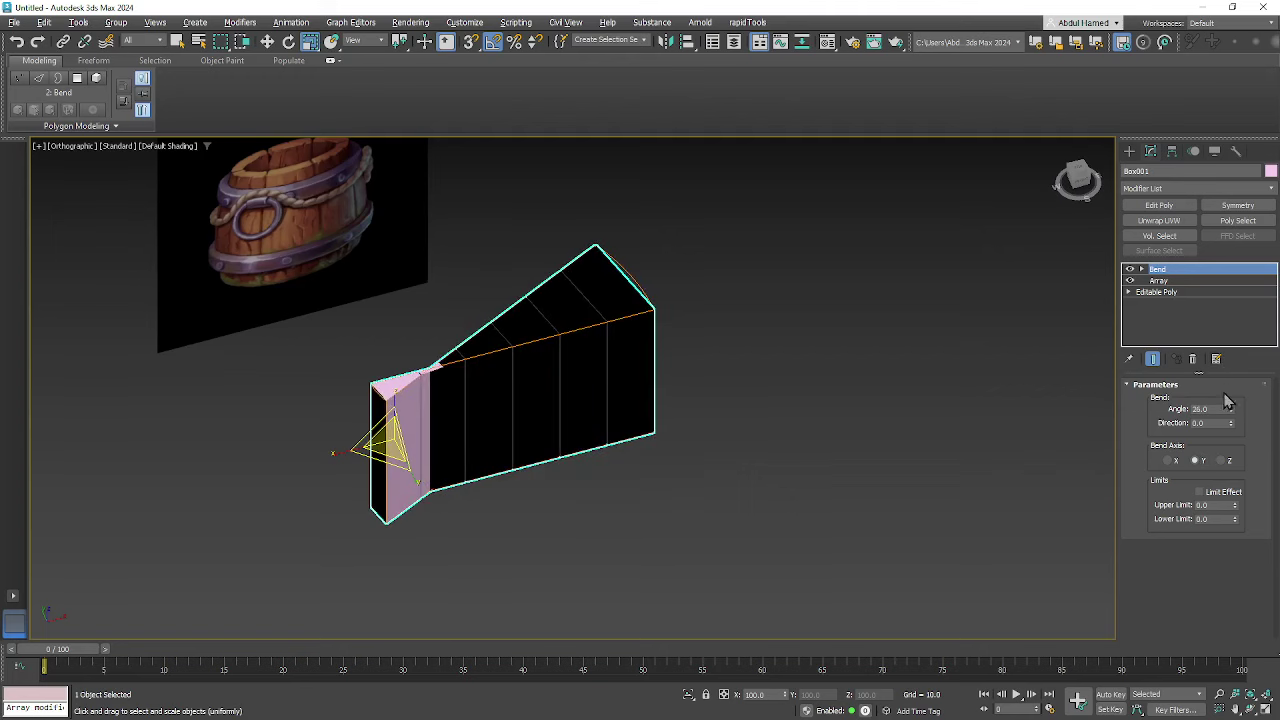
click(1223, 461)
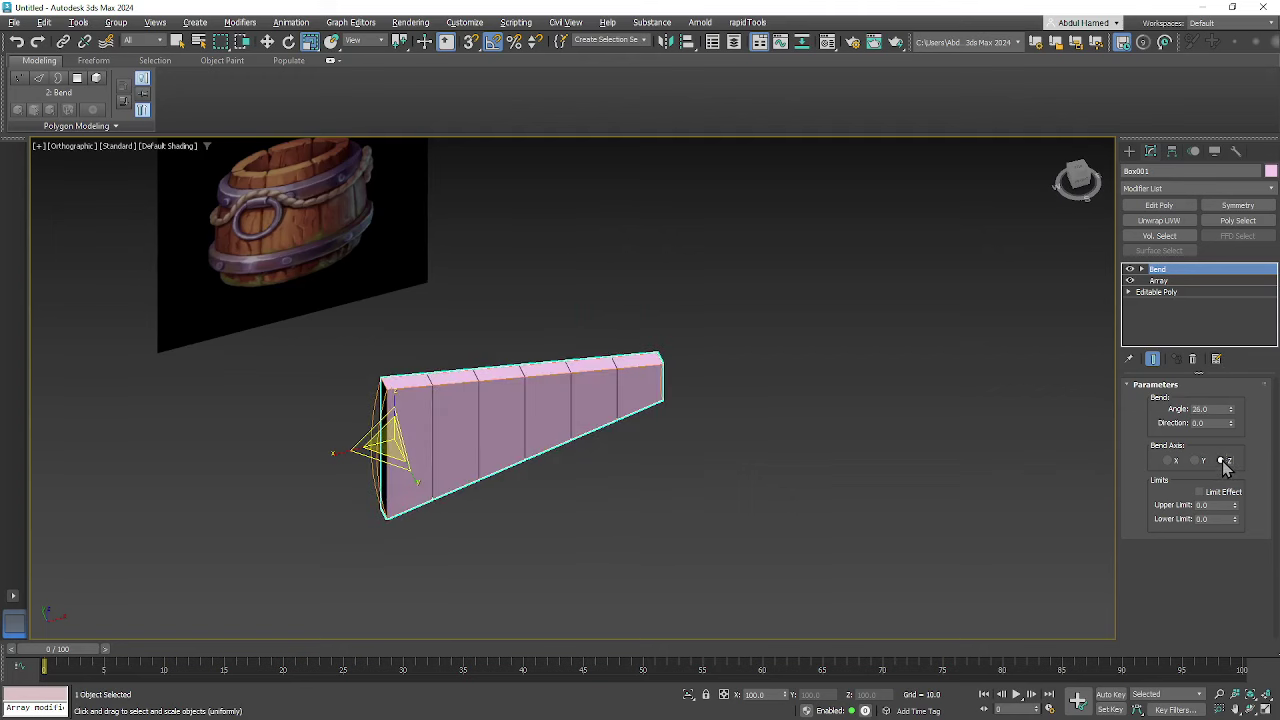
click(1168, 461)
- Set the bend angle to 360 degrees, compare the Y and Z bend axes, and return to X
double_click(1205, 409)
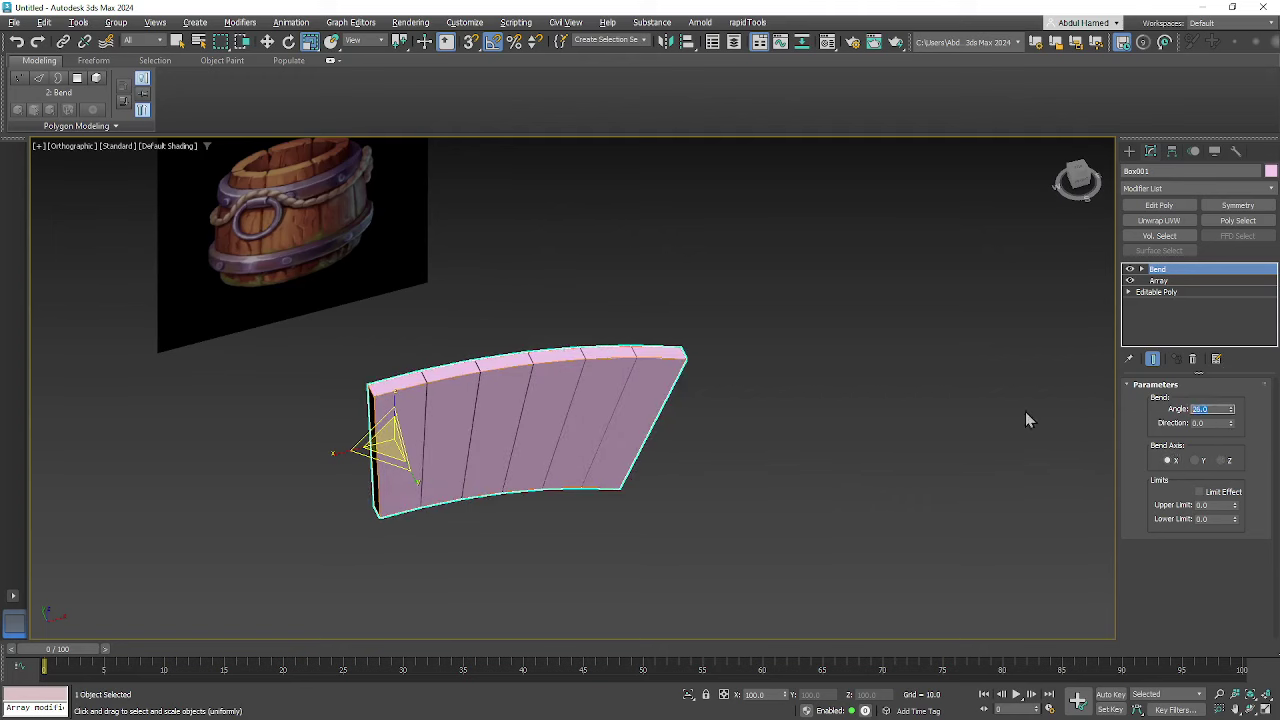
text(360)
key(Tab)
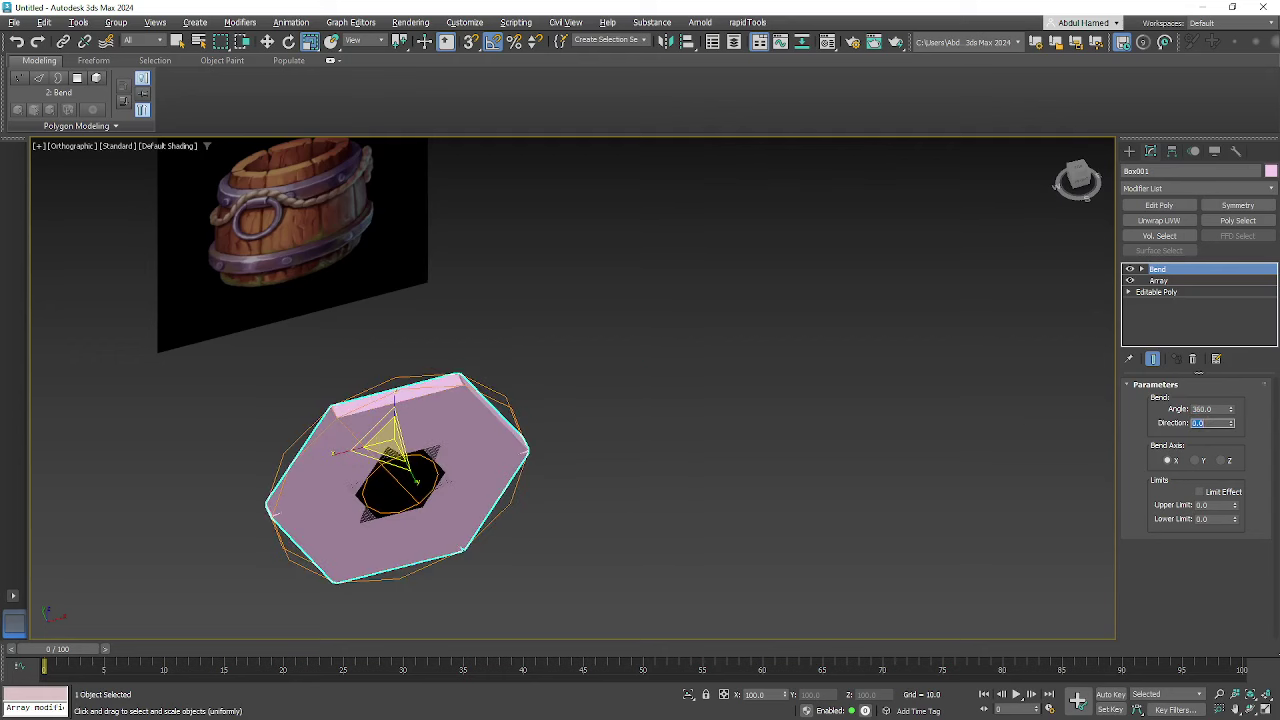
click(1196, 461)
click(1228, 461)
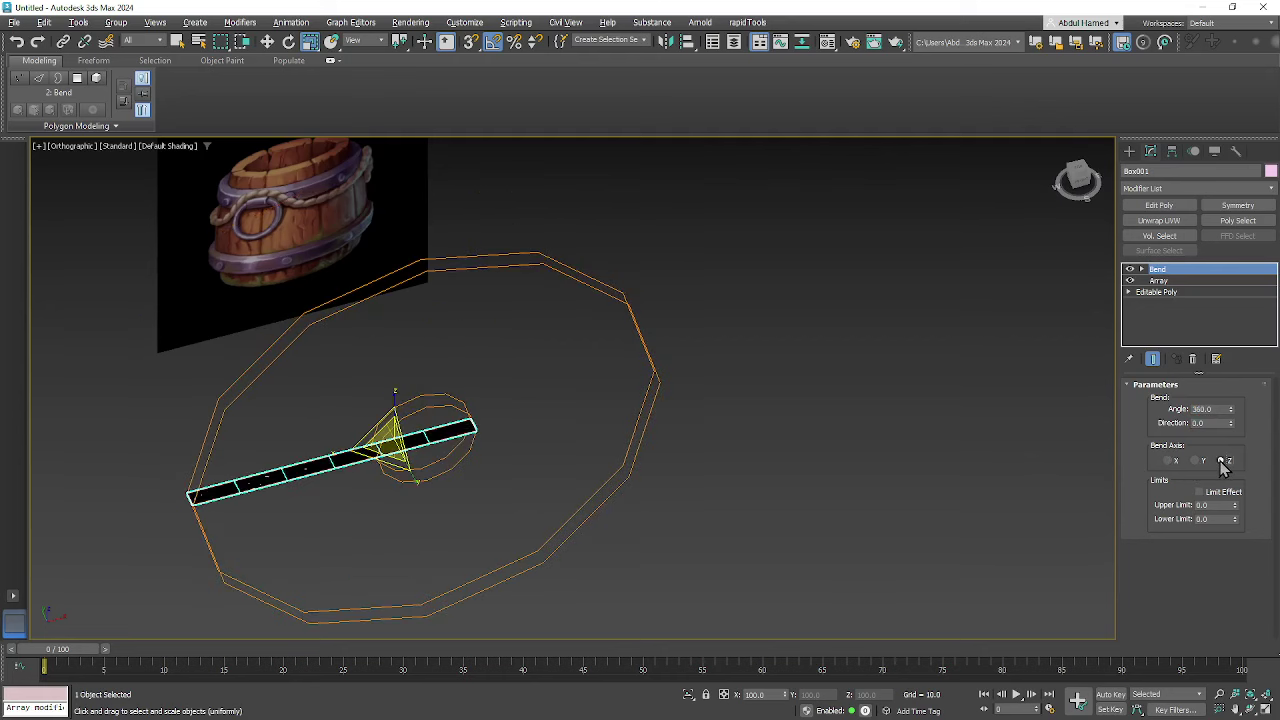
click(1169, 461)
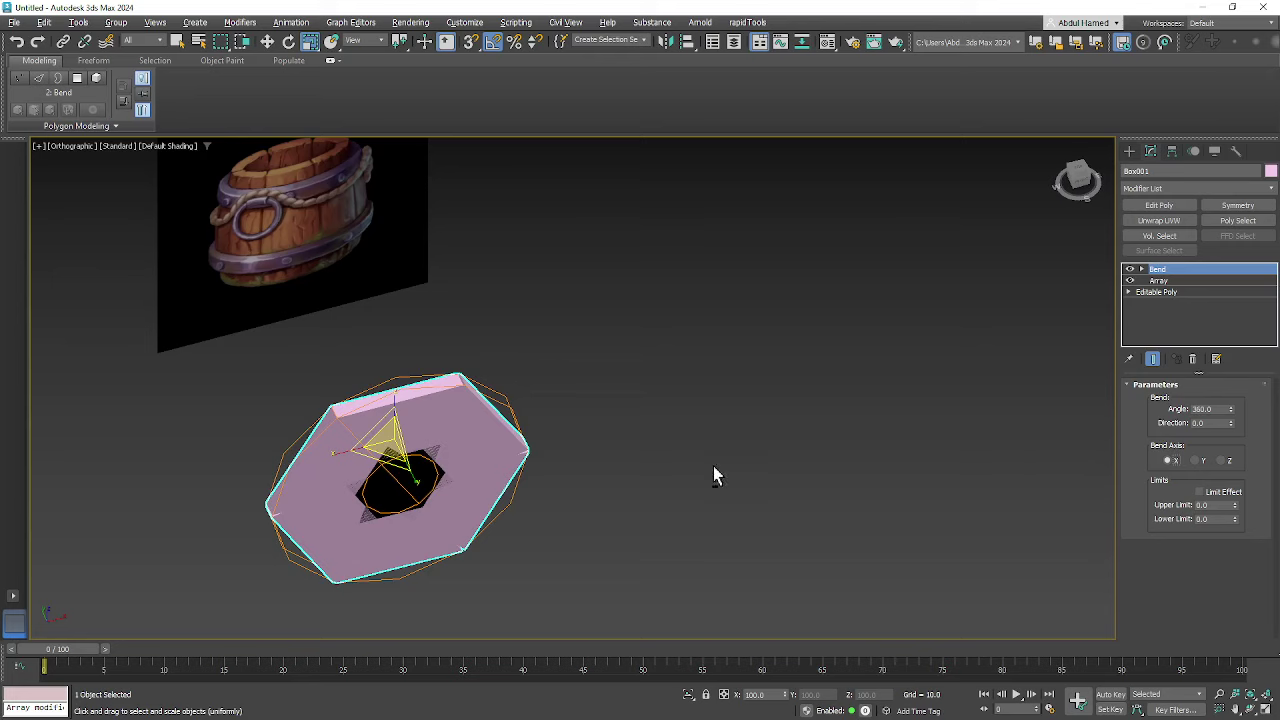
alt+middle_drag(714, 474, 651, 446)
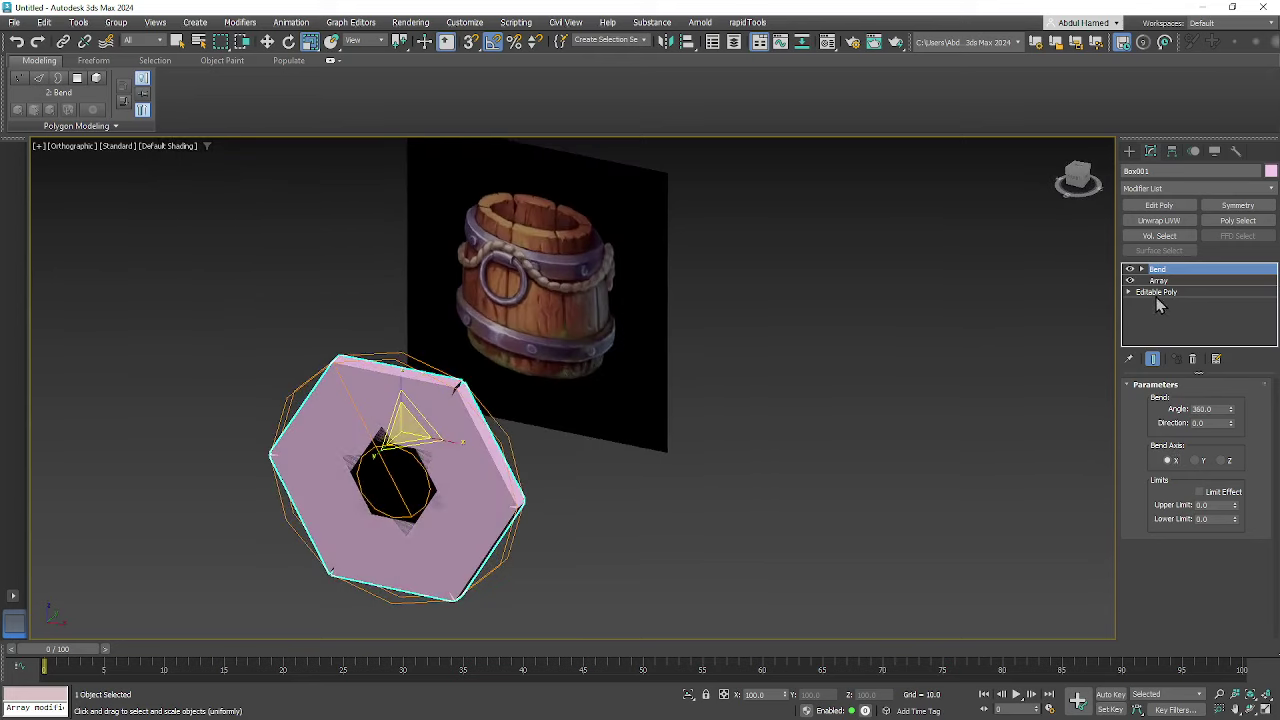
- Rotate the base plank element in the Editable Poly by -90 degrees about the X axis beneath the Array and Bend modifiers
click(1152, 293)
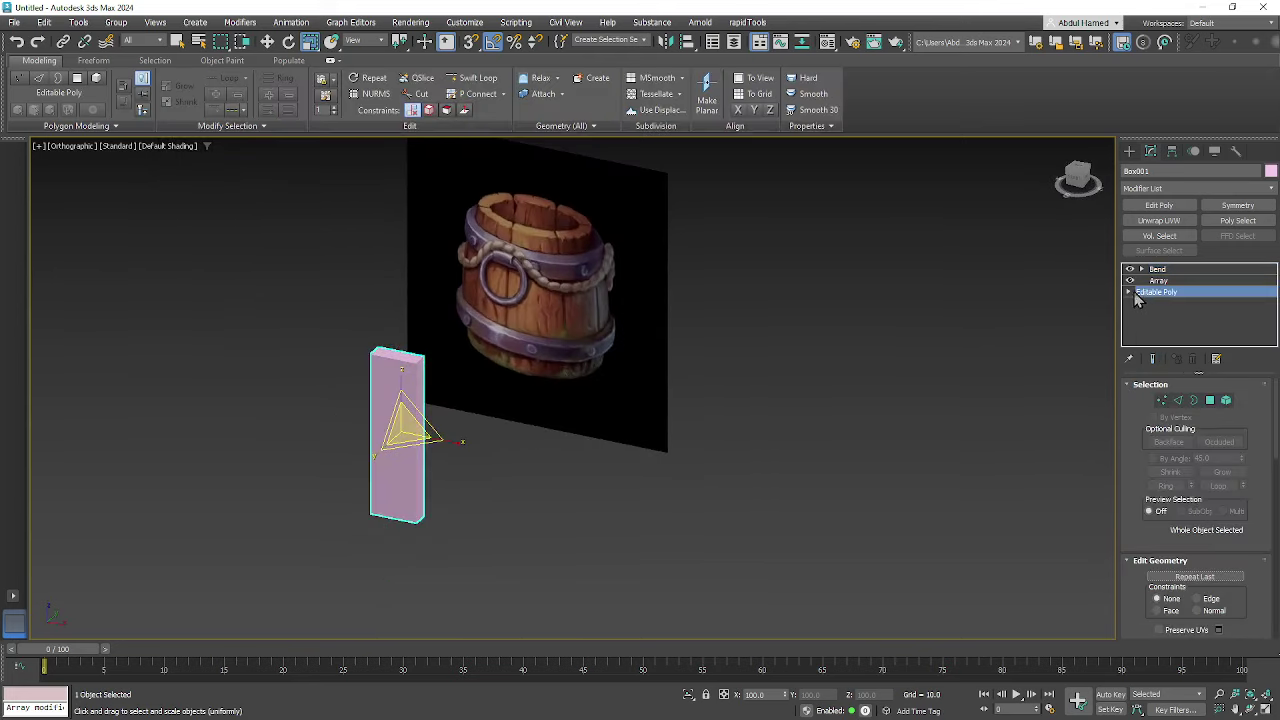
click(1129, 292)
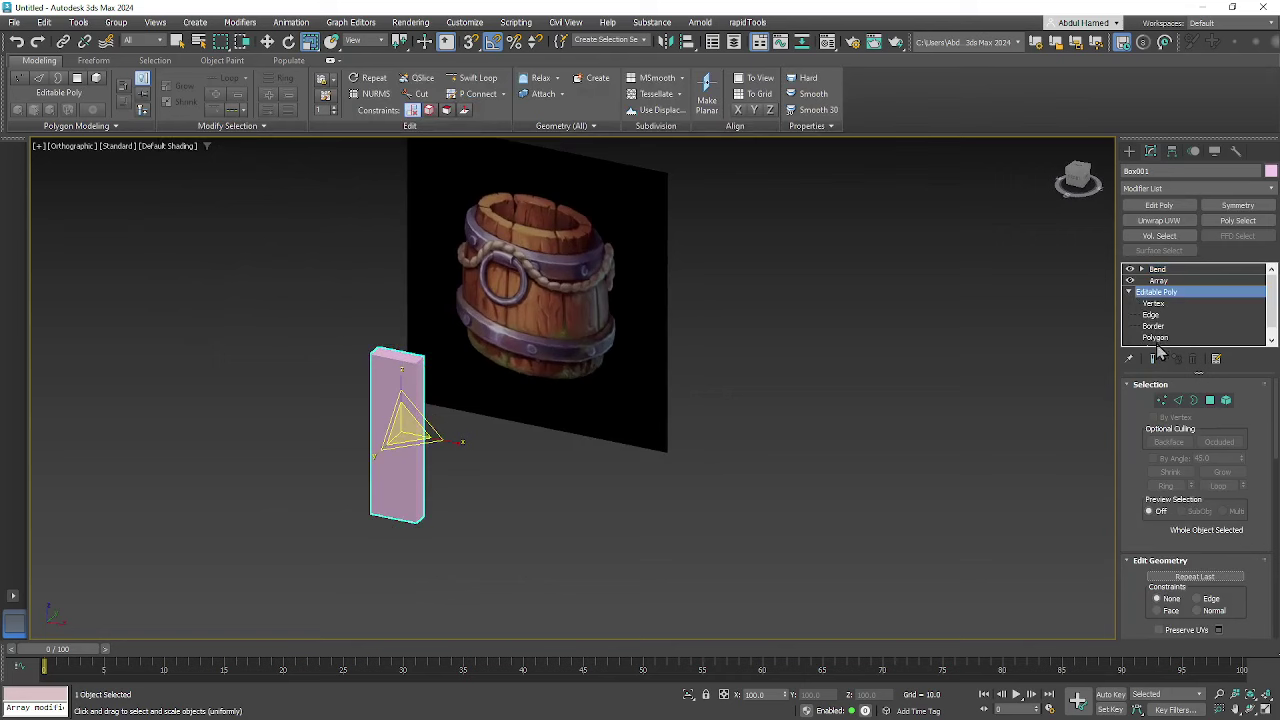
click(1157, 338)
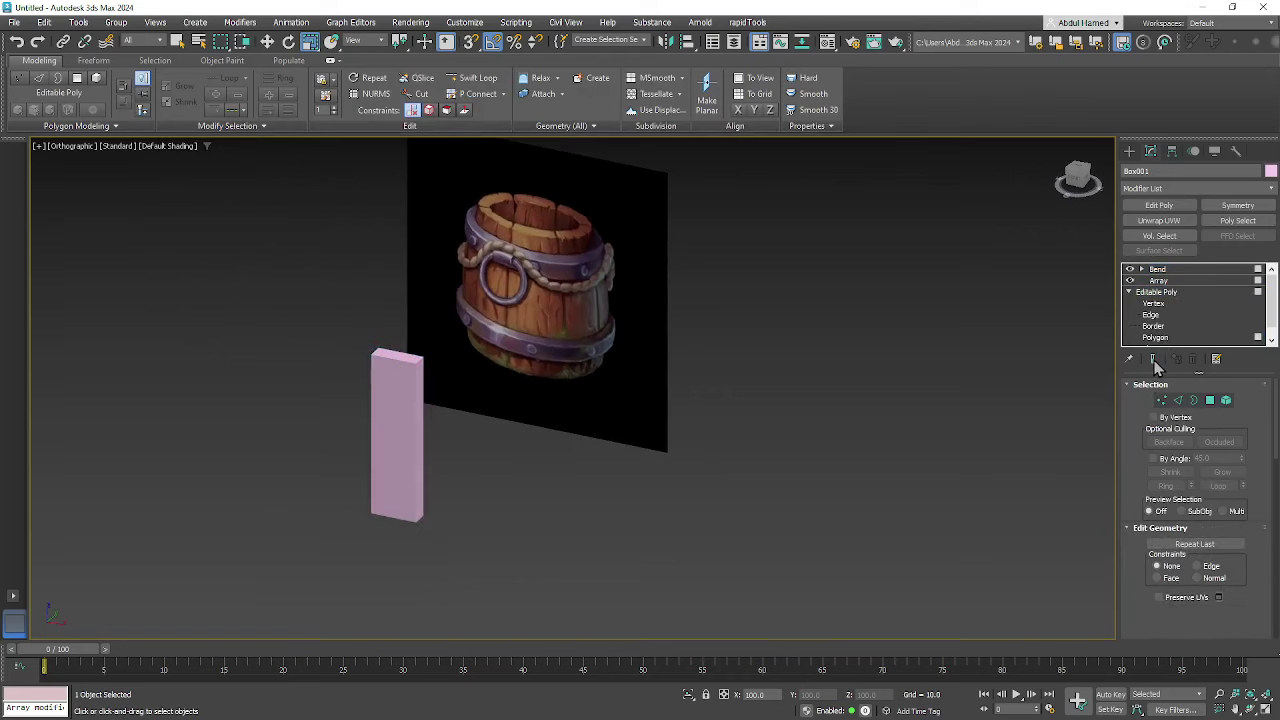
alt+middle_drag(471, 428, 404, 423)
key(e)
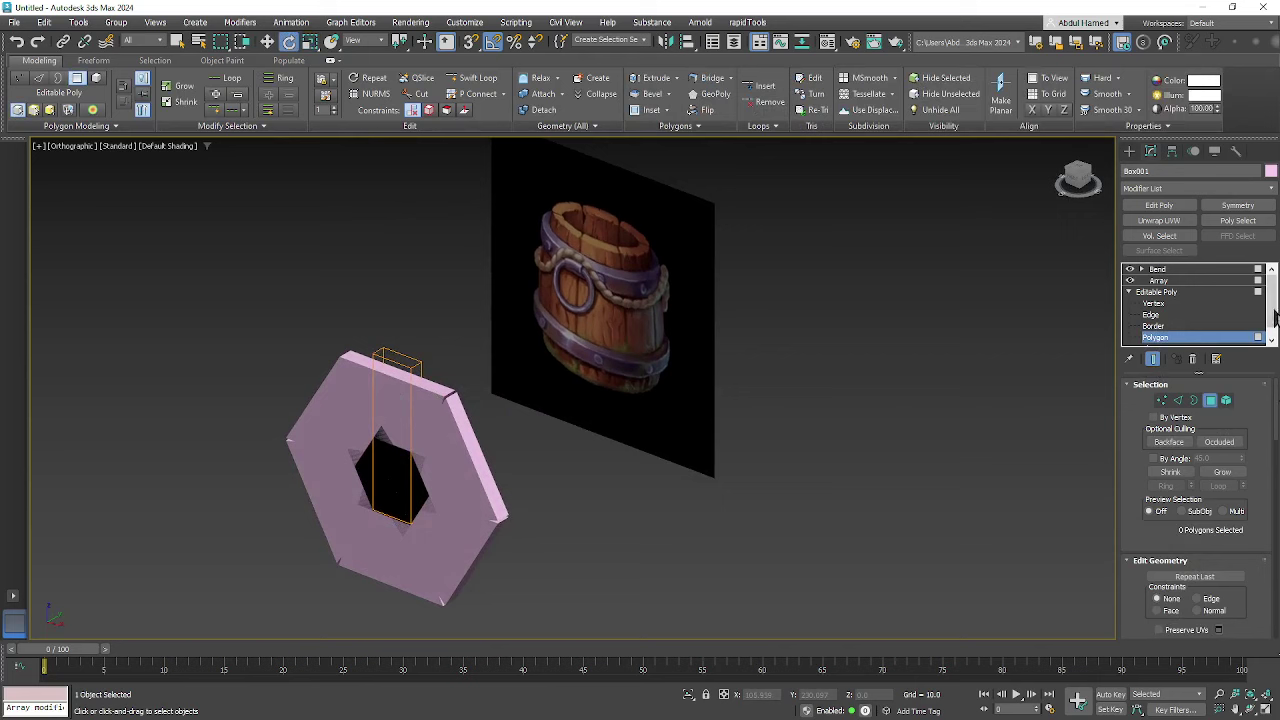
key(5)
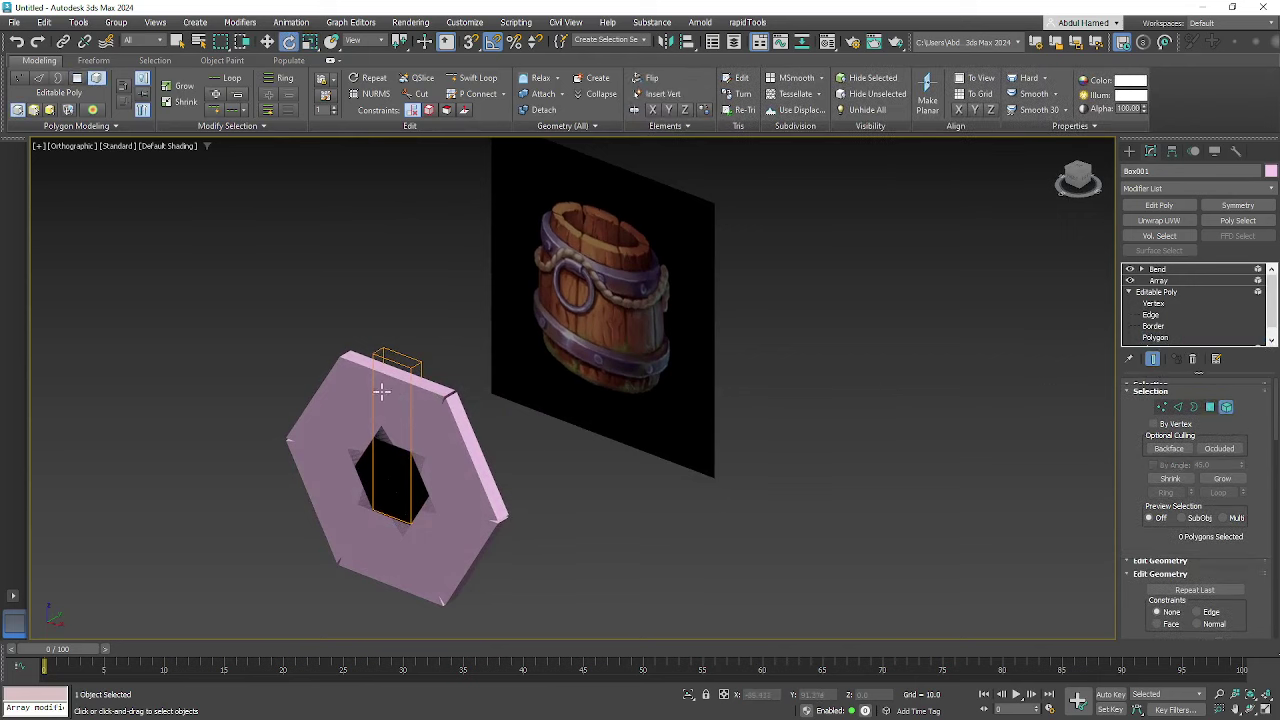
click(381, 391)
drag(378, 416, 432, 378)
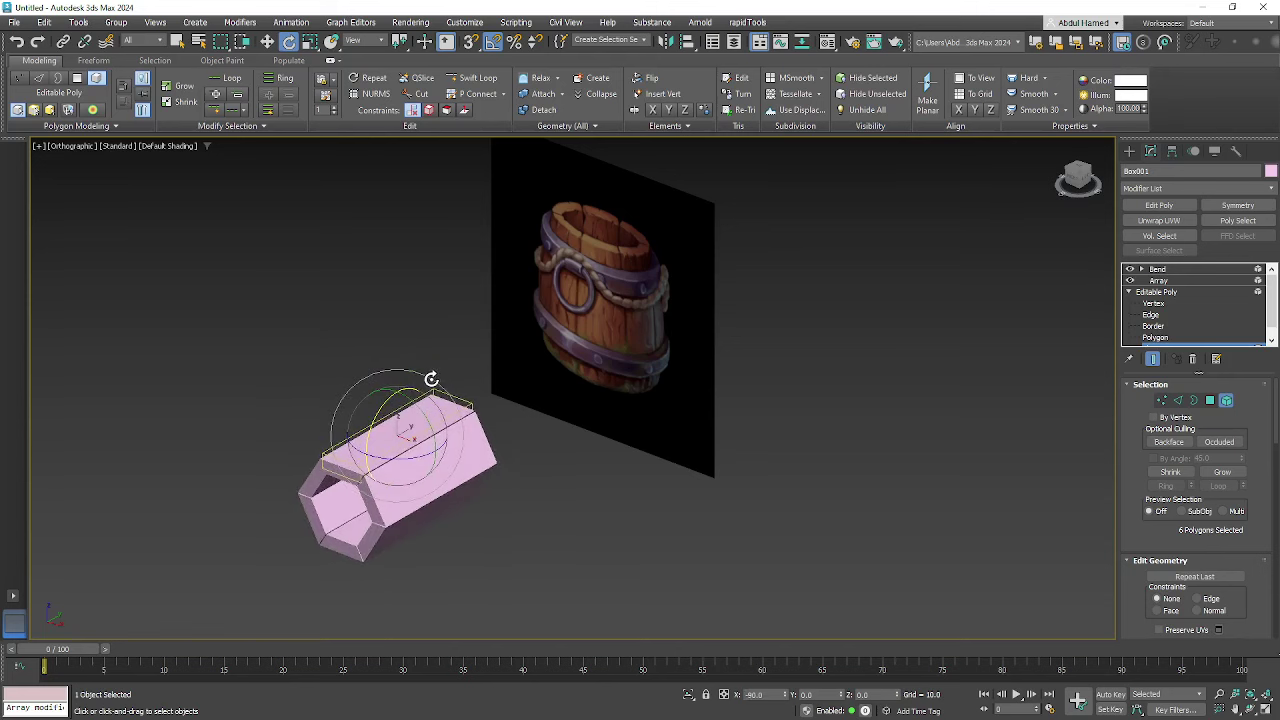
alt+middle_drag(441, 400, 519, 408)
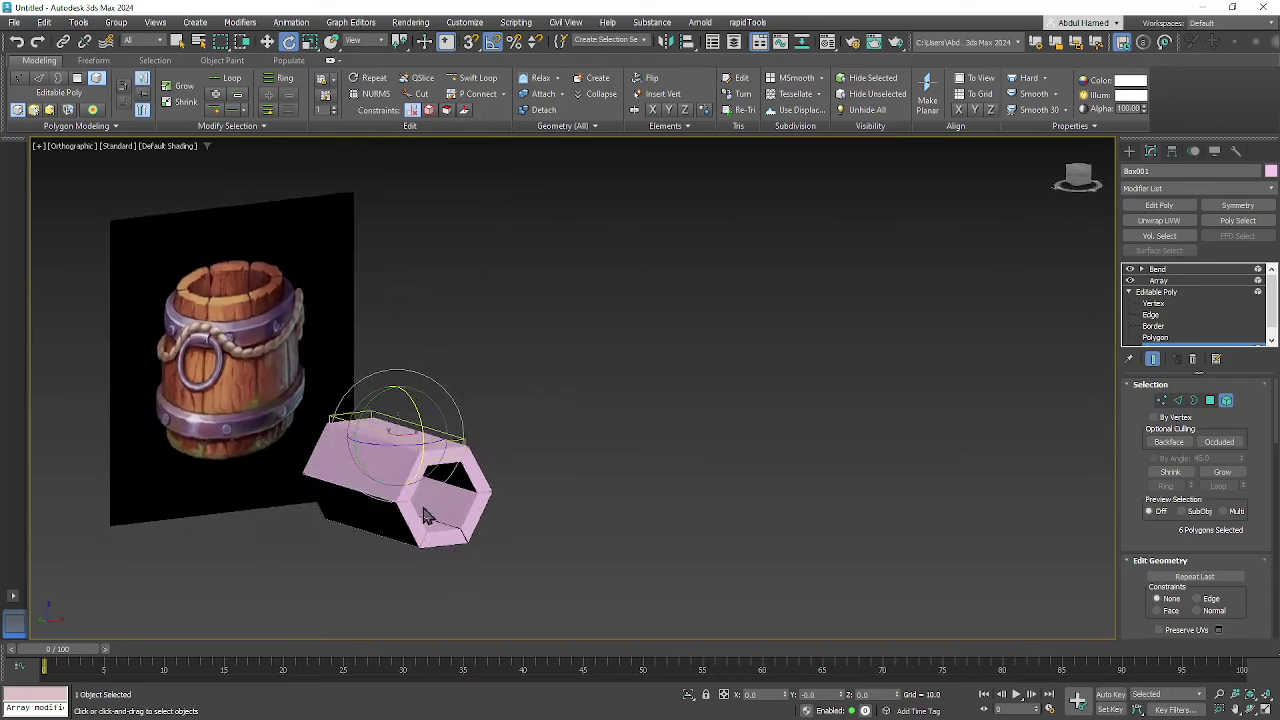
mouse_move(424, 515)
alt+middle_down()
mouse_move(486, 523)
mouse_move(441, 521)
alt+middle_up()
scroll(412, 450, up, 5)
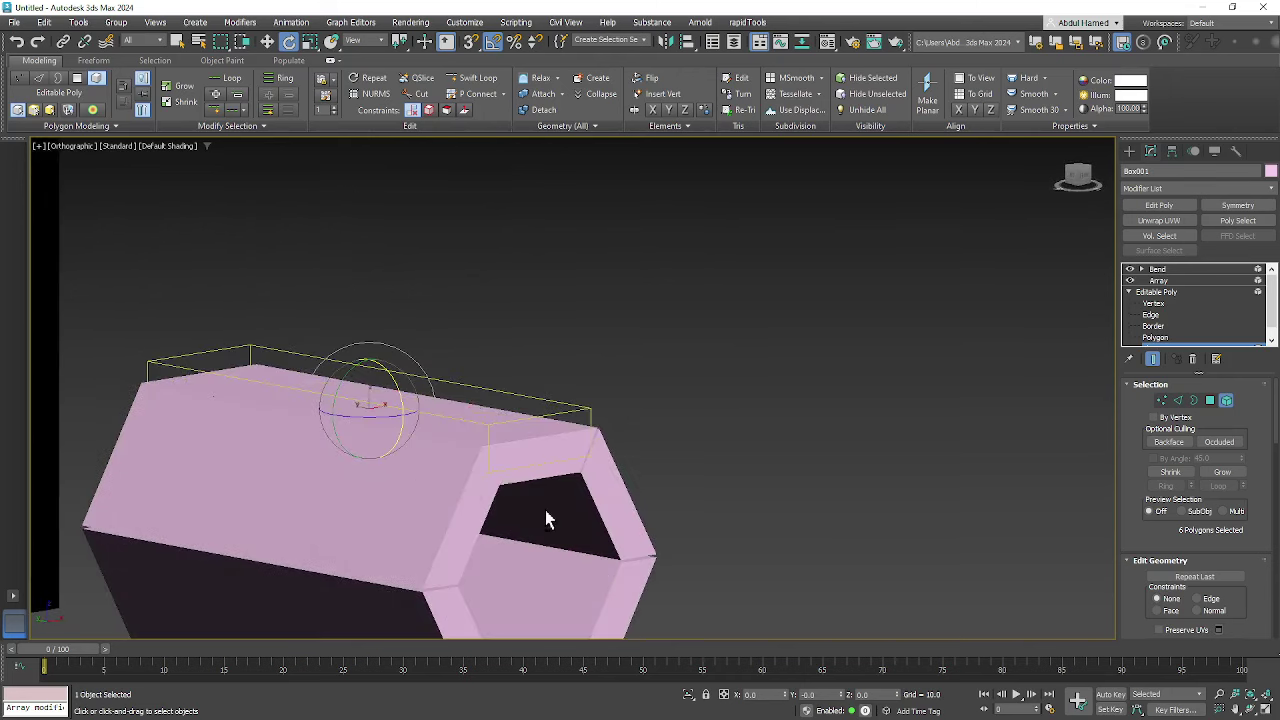
alt+middle_drag(545, 510, 565, 425)
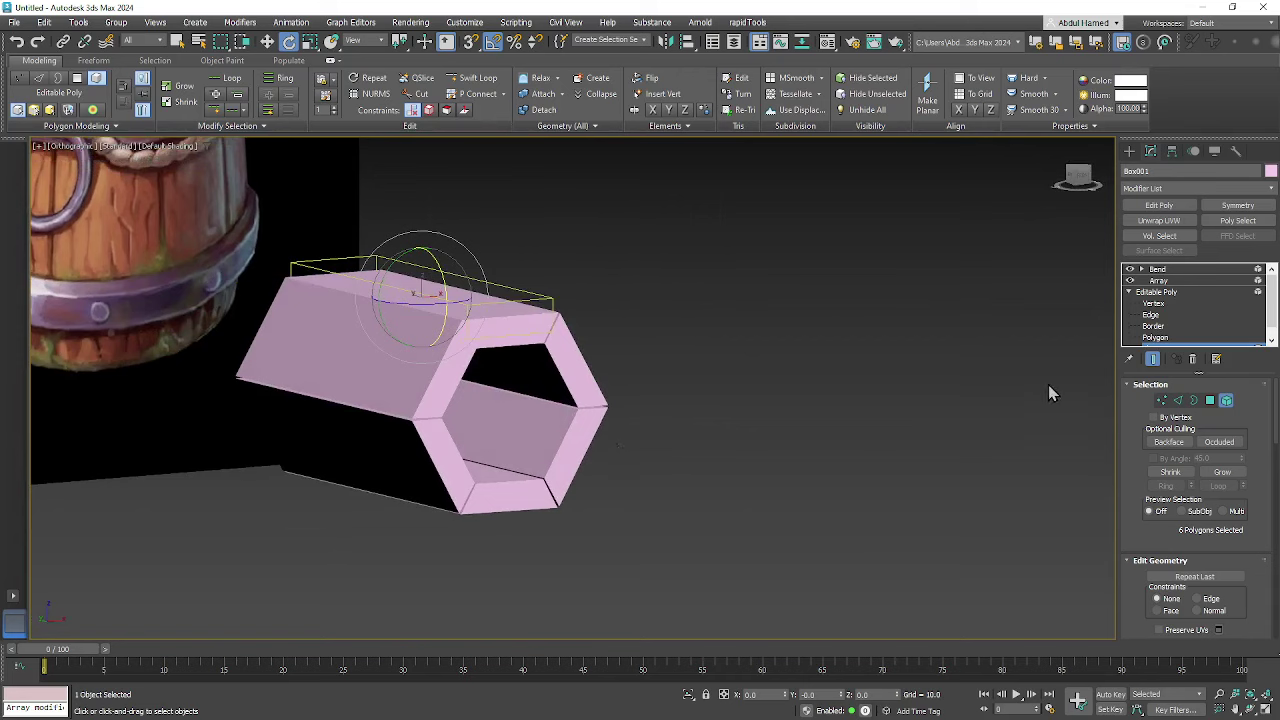
- Compare the Y and Z bend axes on the plank row with the rotated plank, and return to X
click(1188, 272)
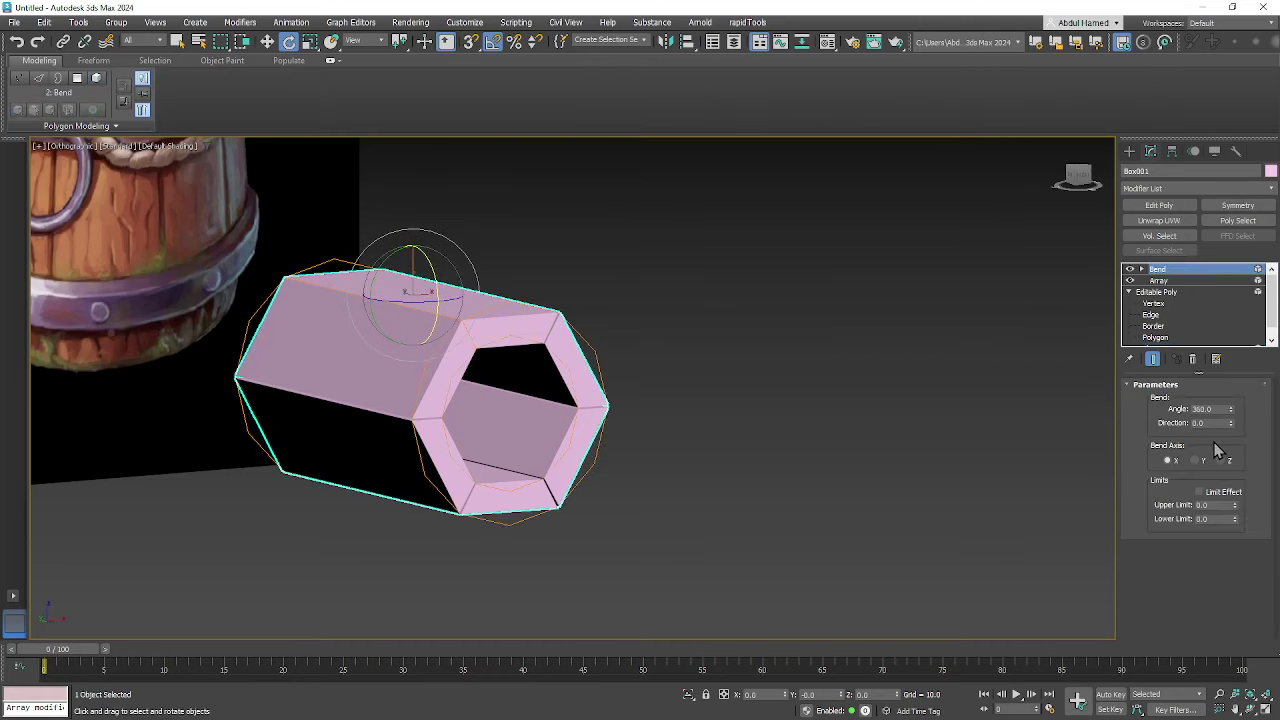
click(1195, 461)
click(1229, 461)
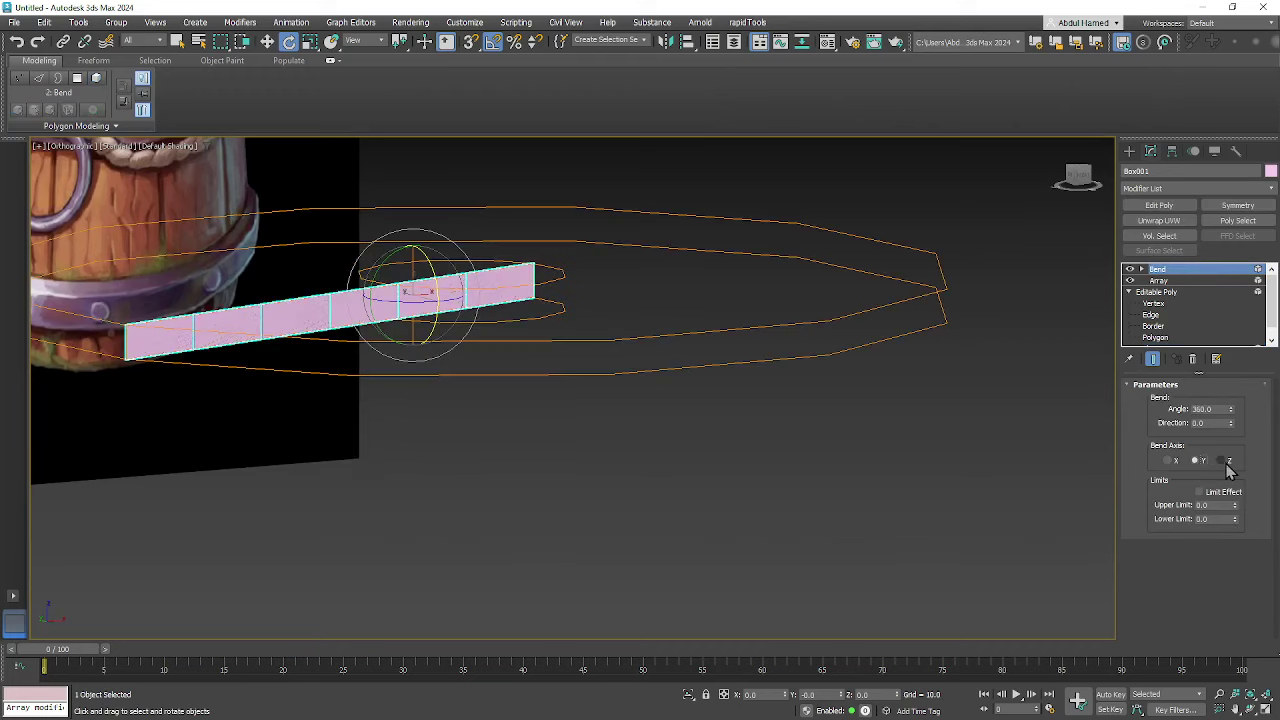
click(1169, 461)
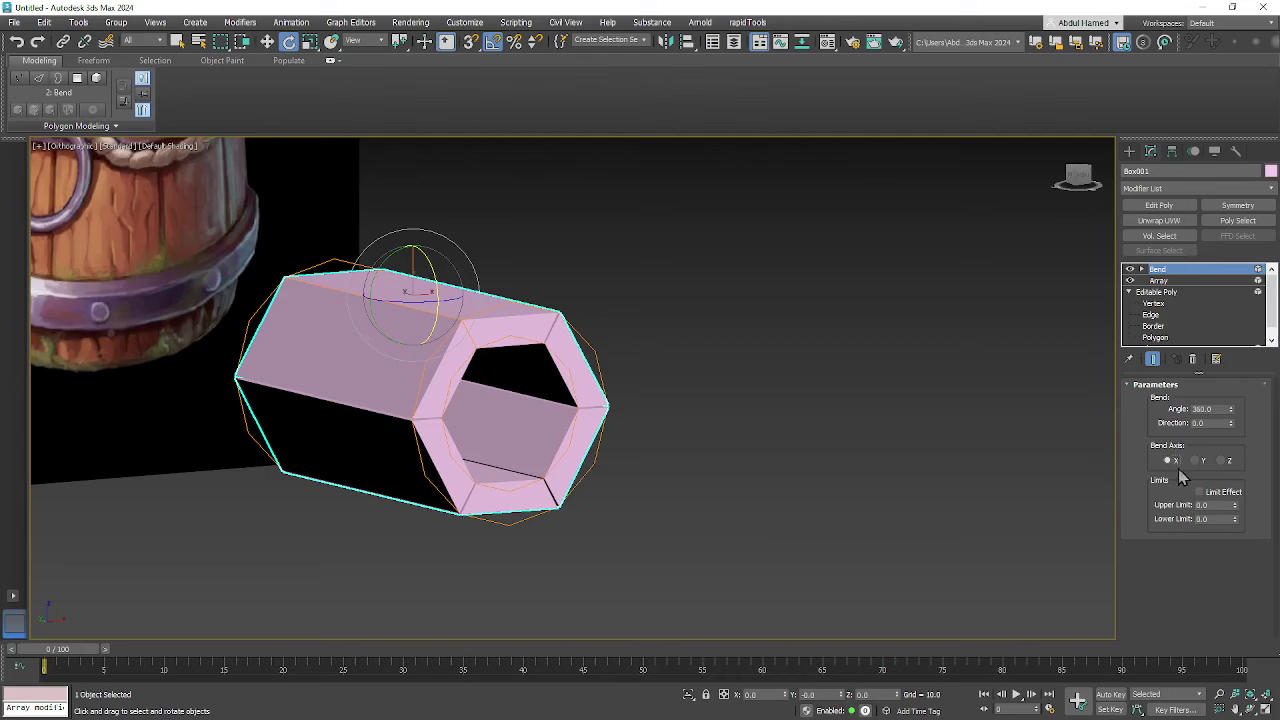
- Examine the bent ring's corners and the seams between its planks from several angles
alt+middle_drag(692, 438, 696, 440)
alt+middle_drag(893, 350, 621, 380)
scroll(416, 318, up, 5)
alt+middle_drag(420, 362, 453, 381)
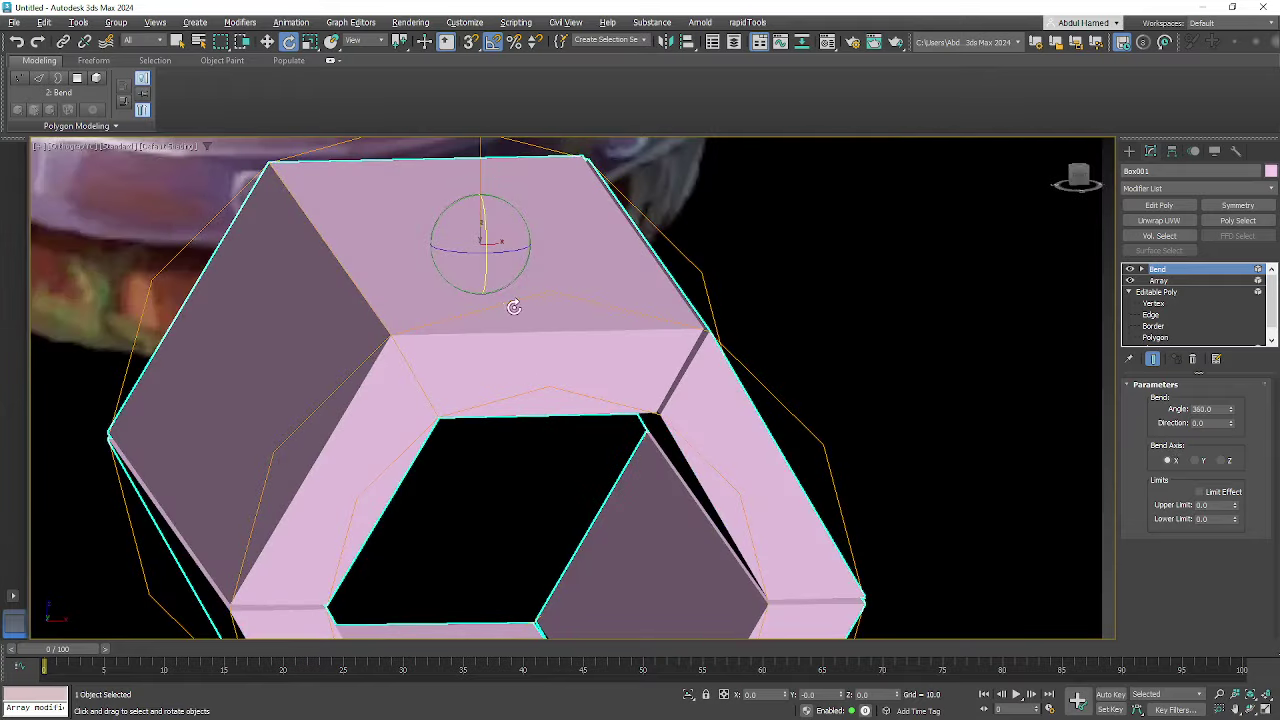
alt+middle_drag(550, 414, 541, 428)
alt+middle_drag(536, 298, 512, 315)
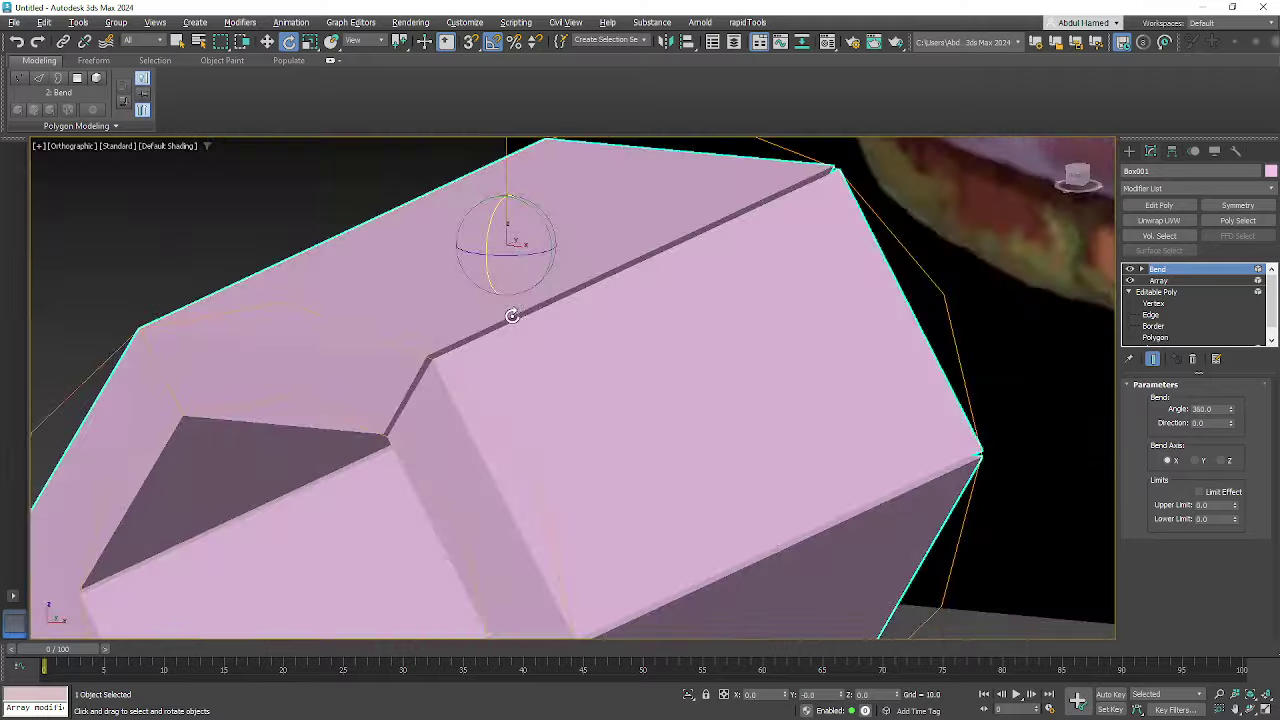
alt+middle_drag(355, 354, 536, 390)
alt+middle_drag(567, 330, 594, 454)
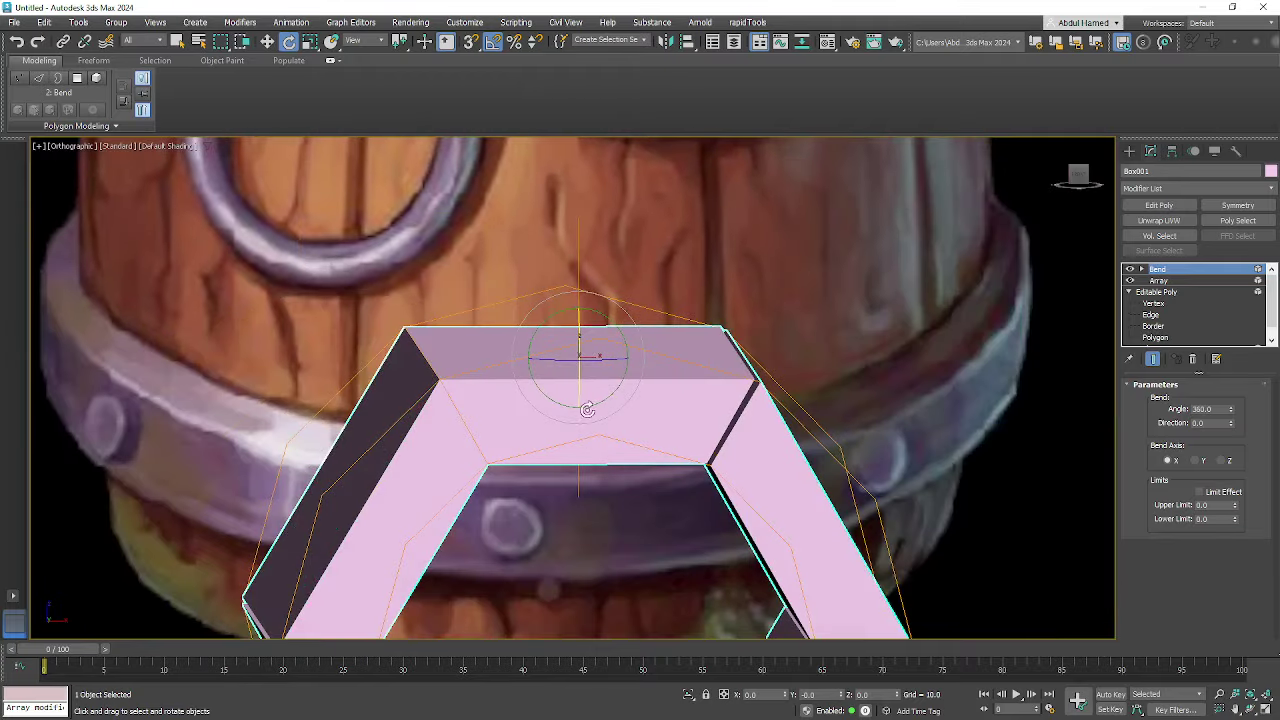
- Try inserting a lengthwise edge loop through the base plank with Swift Loop, and undo it
click(1152, 315)
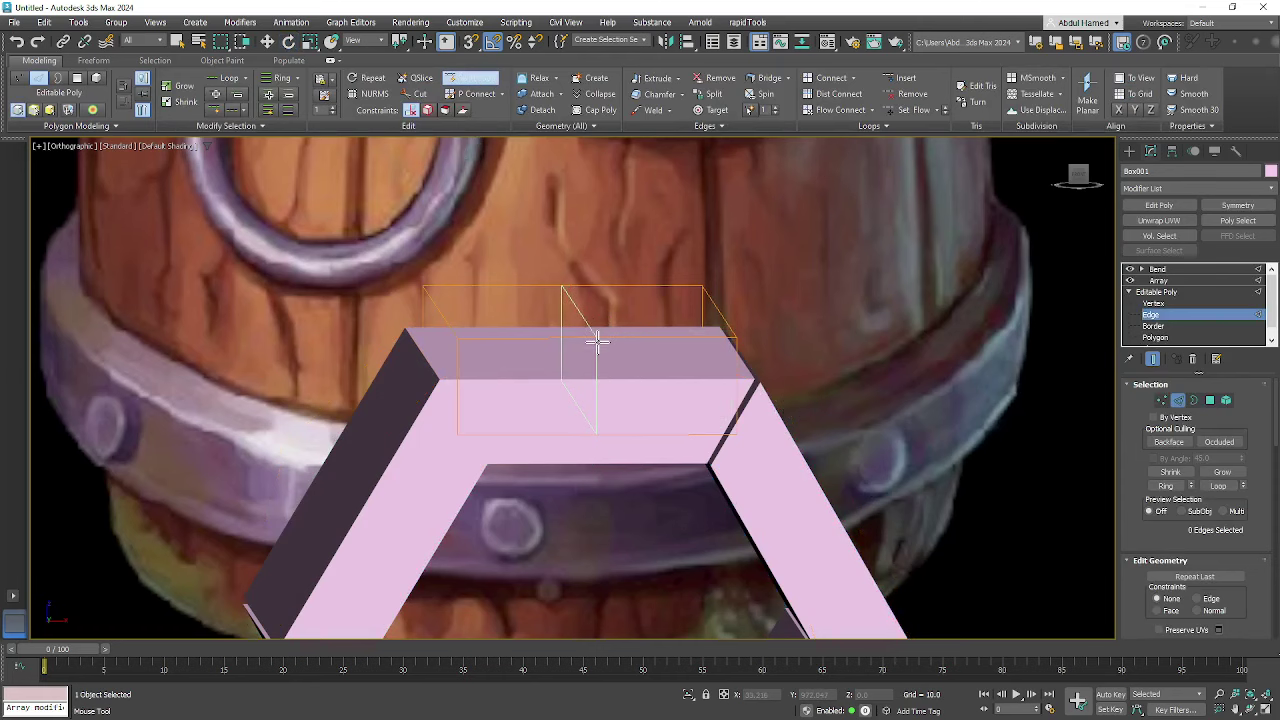
click(653, 342)
alt+middle_drag(595, 478, 598, 481)
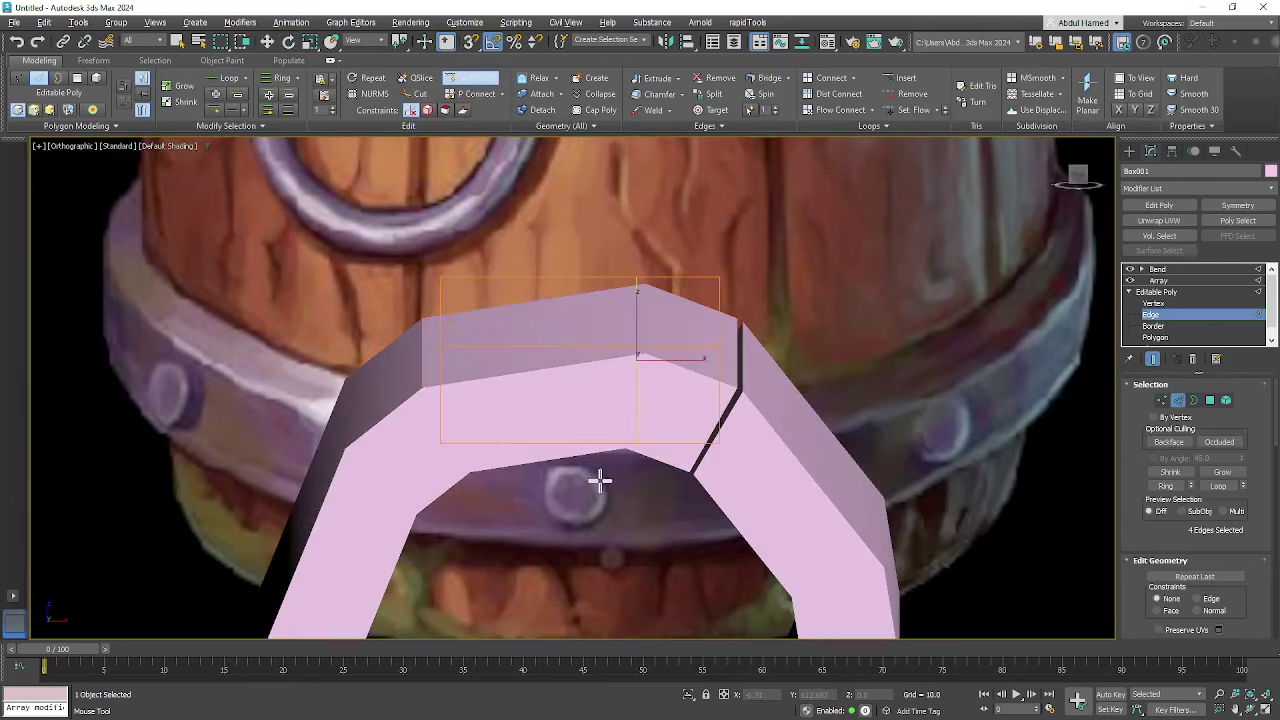
key(ctrl+z)
key(w)
key(q)
- Select the base plank's four widthwise edges and connect them with 2 segments
double_click(628, 503)
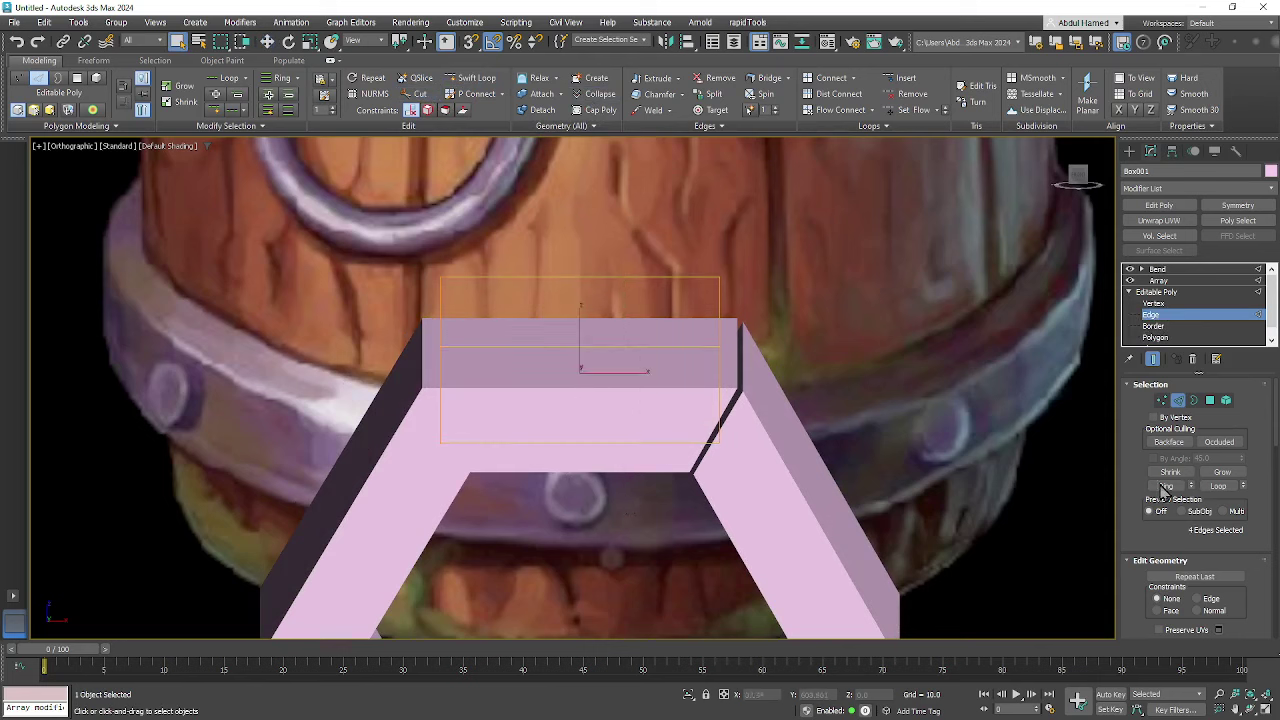
click(1272, 316)
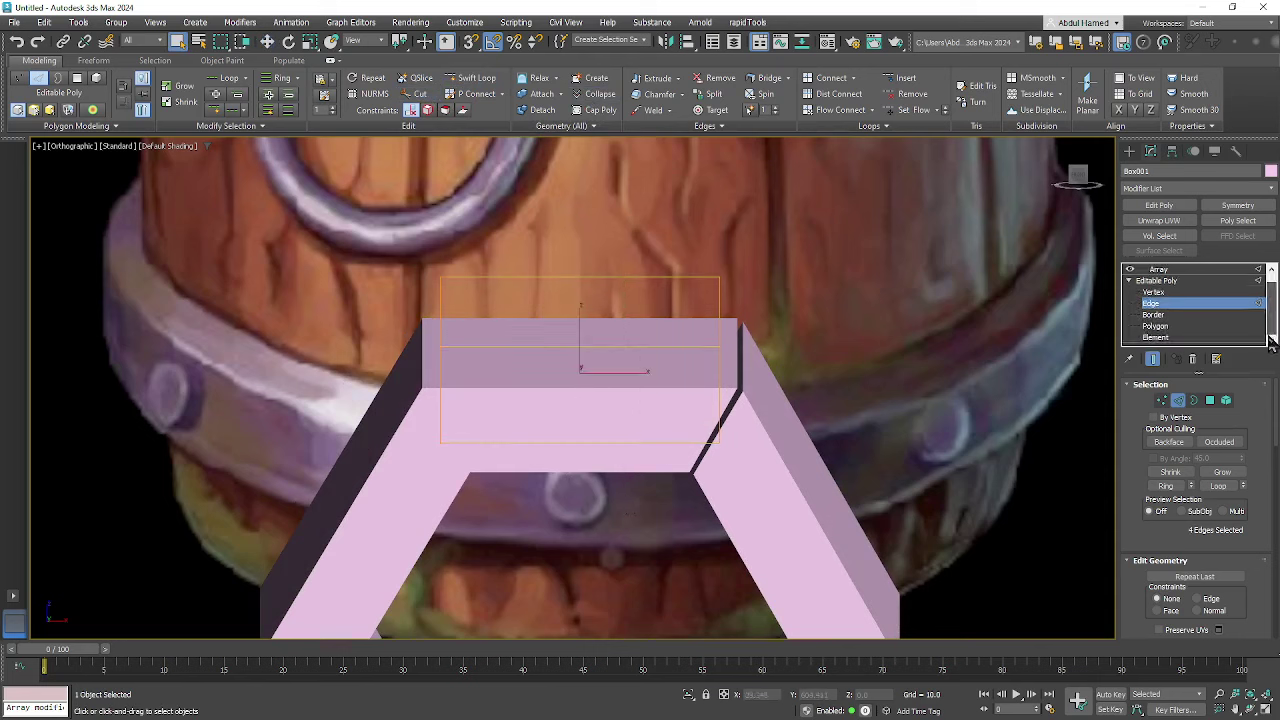
drag(1250, 504, 1249, 413)
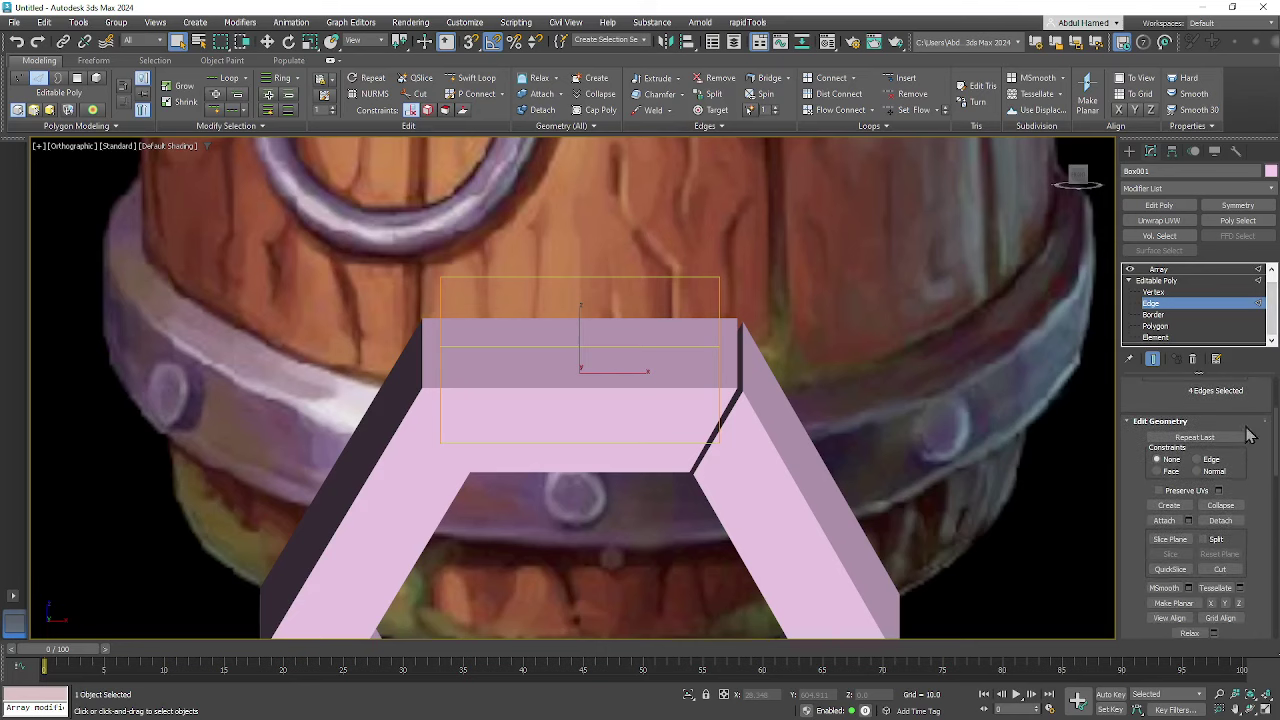
drag(1249, 534, 1249, 413)
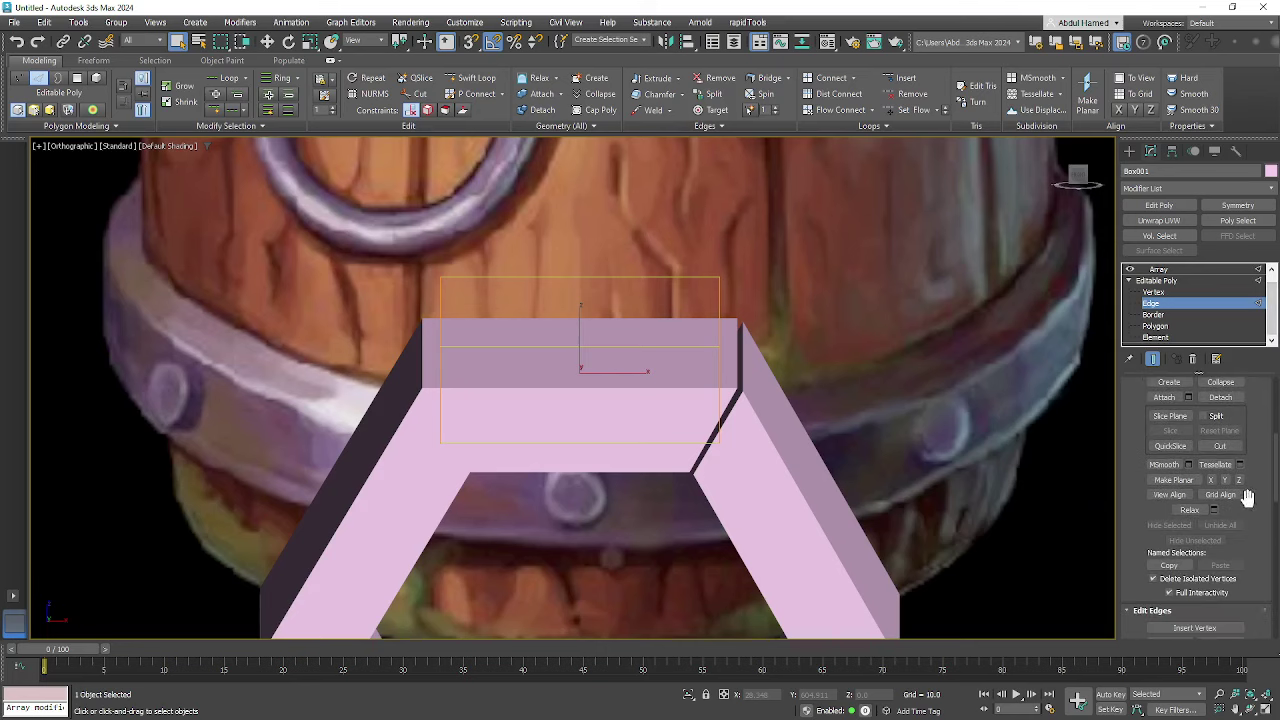
scroll(1245, 500, down, 5)
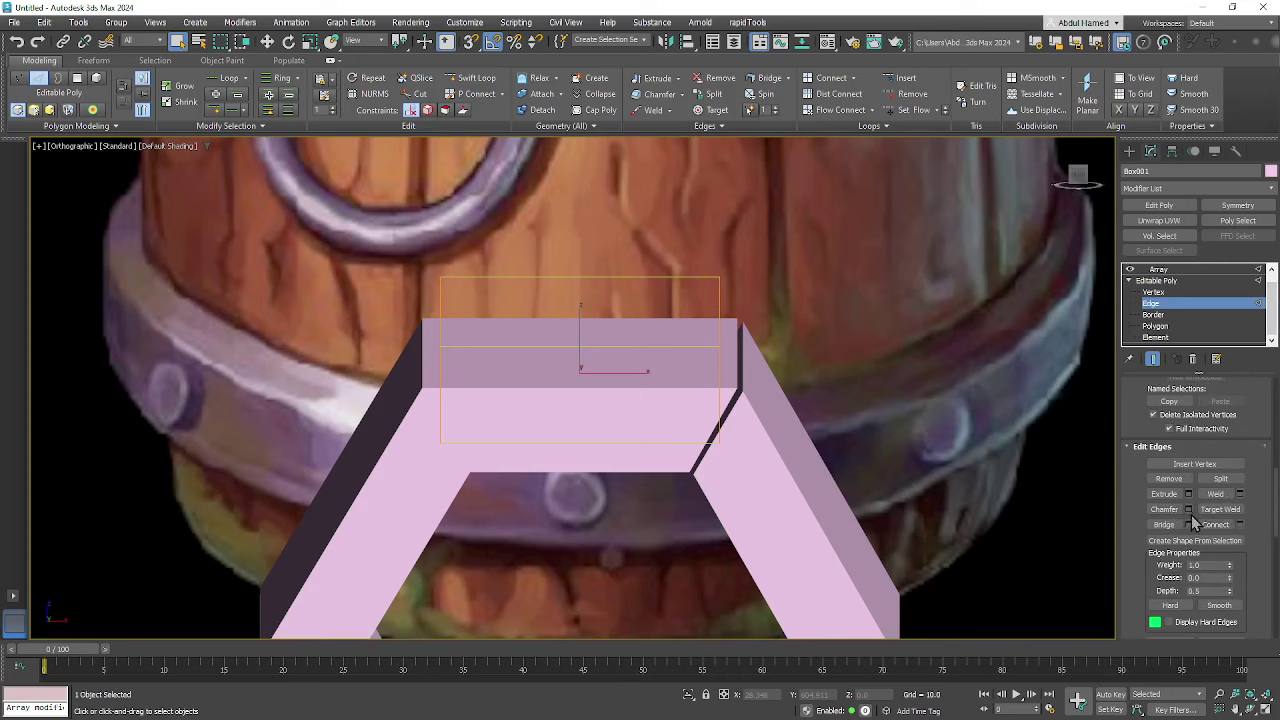
click(1237, 525)
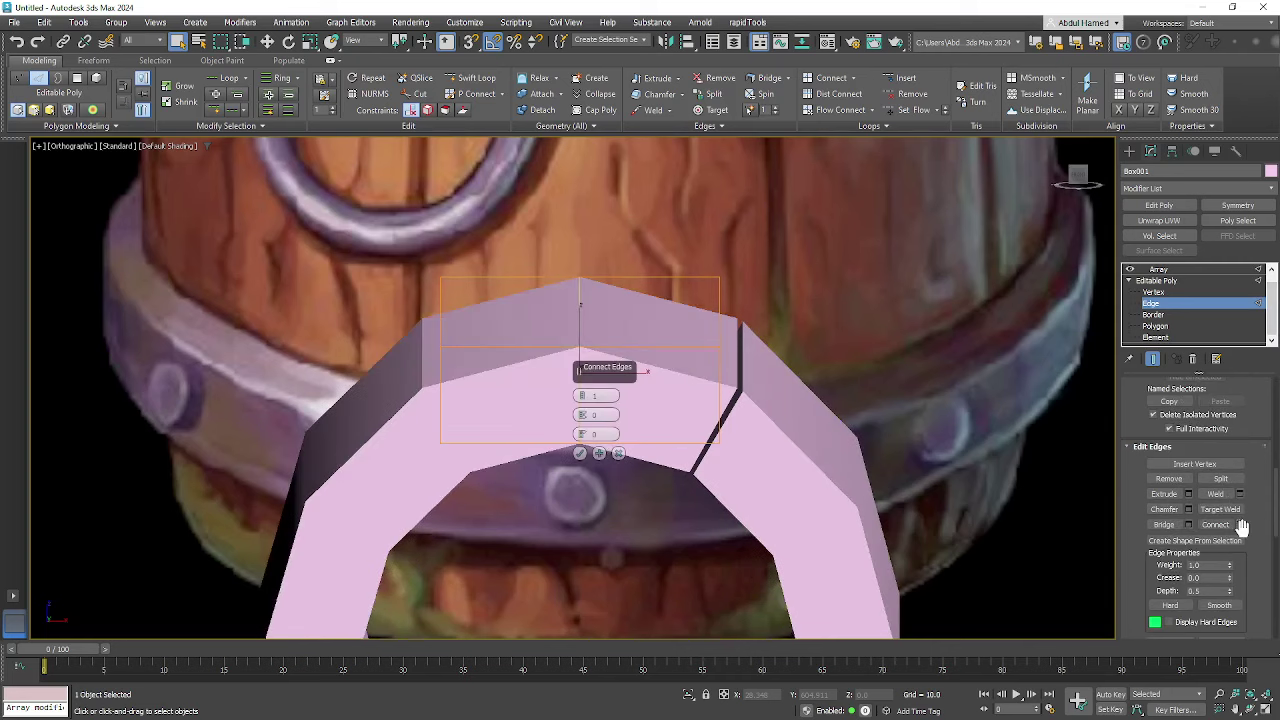
alt+middle_drag(684, 471, 679, 473)
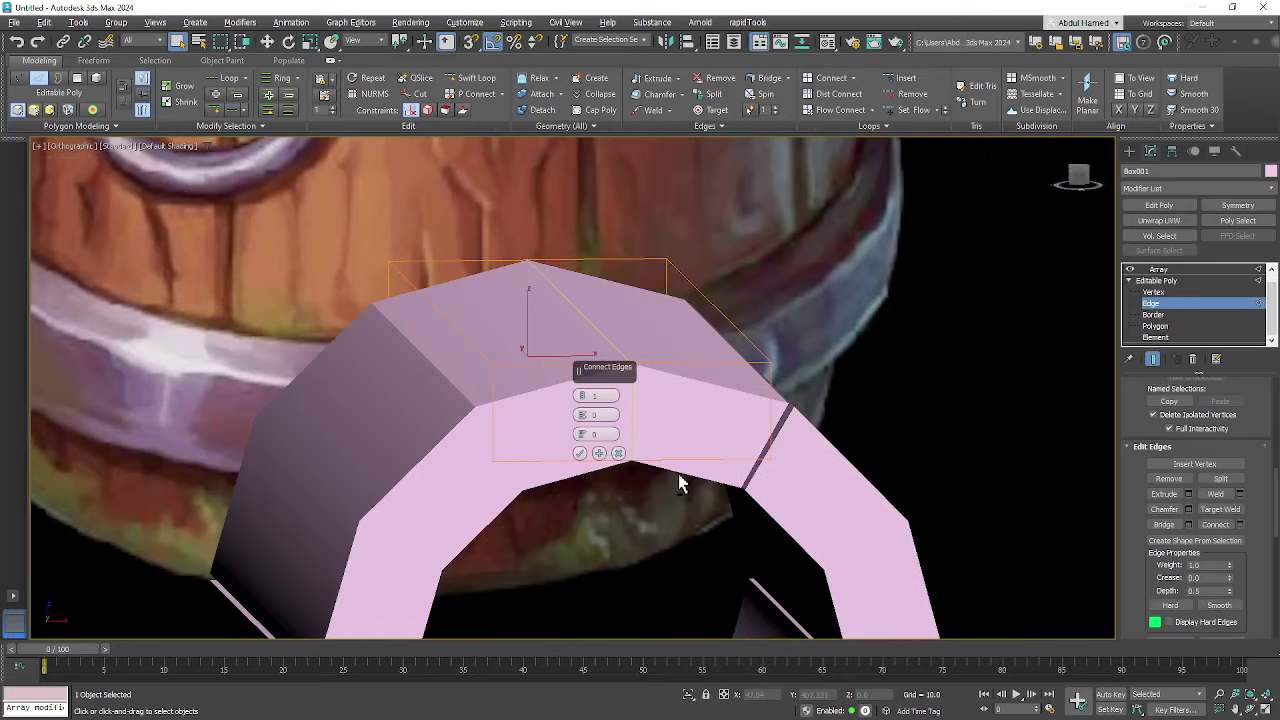
click(584, 396)
alt+middle_drag(681, 428, 694, 451)
scroll(754, 444, down, 4)
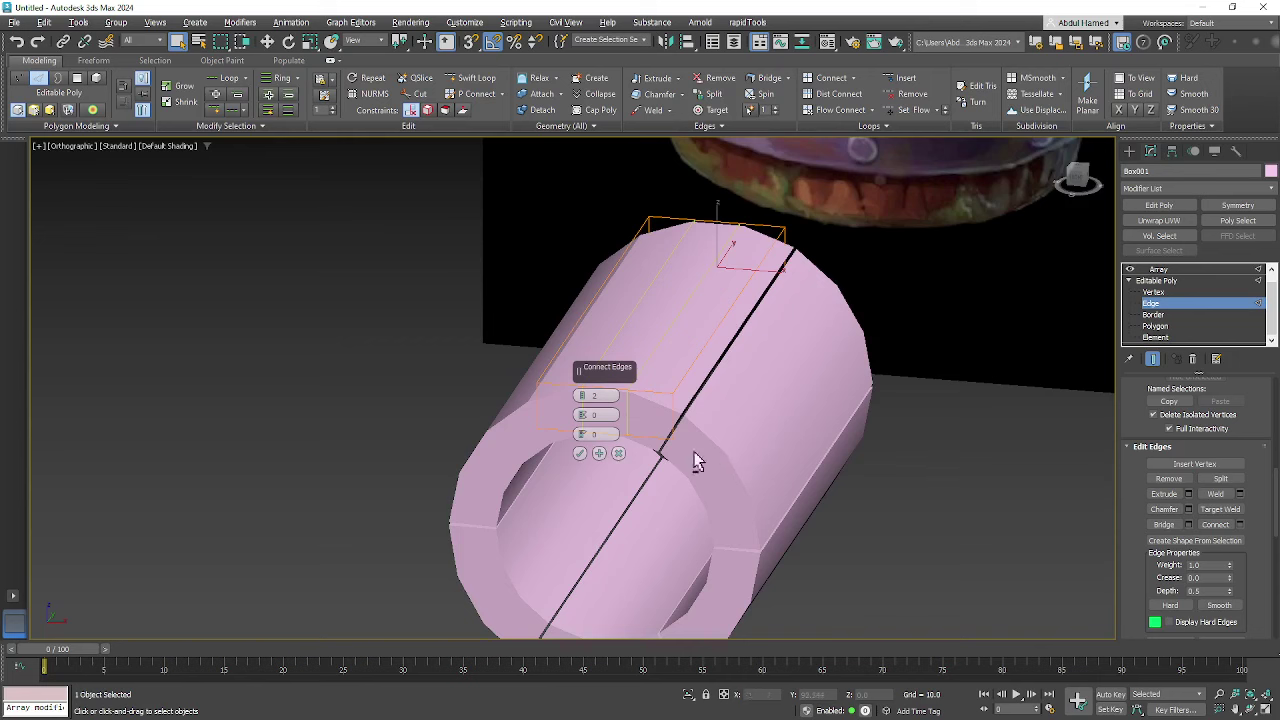
click(583, 455)
- Examine the rounded plank ring and compare it with the rim, planks and bands of the reference barrel
alt+middle_drag(823, 454, 703, 403)
scroll(805, 400, down, 5)
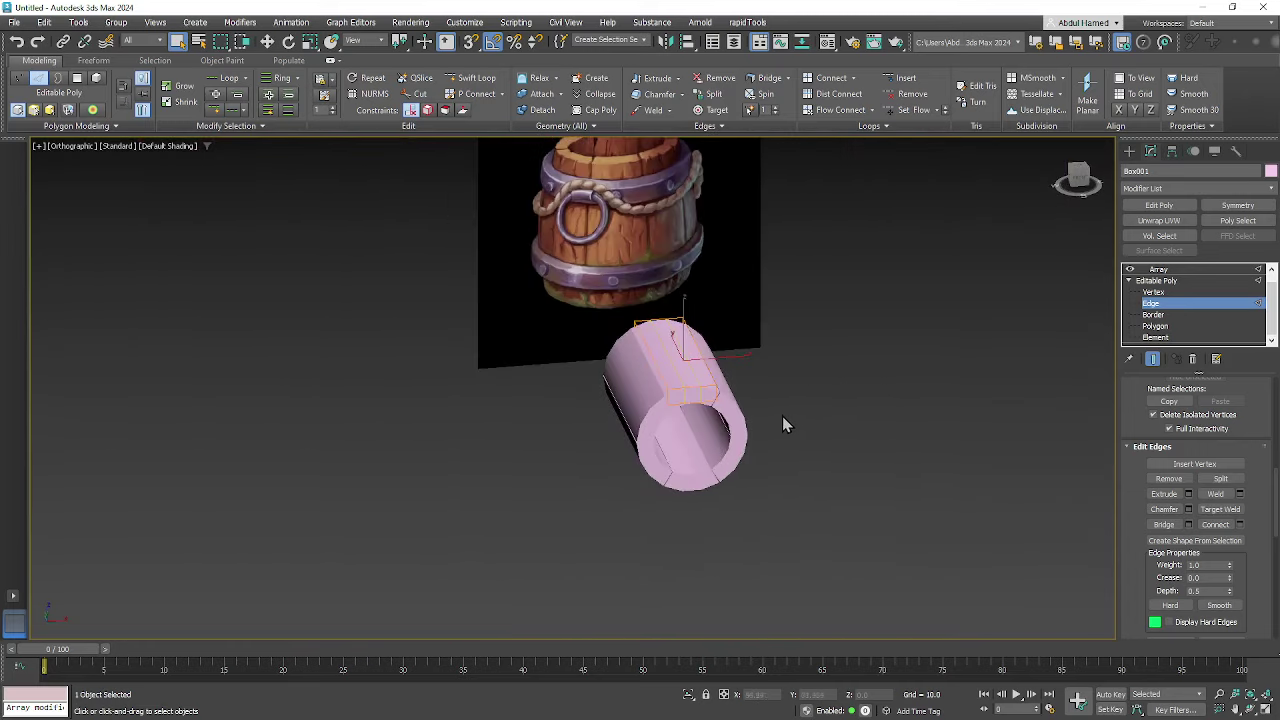
alt+middle_drag(782, 424, 792, 424)
alt+middle_drag(696, 369, 699, 418)
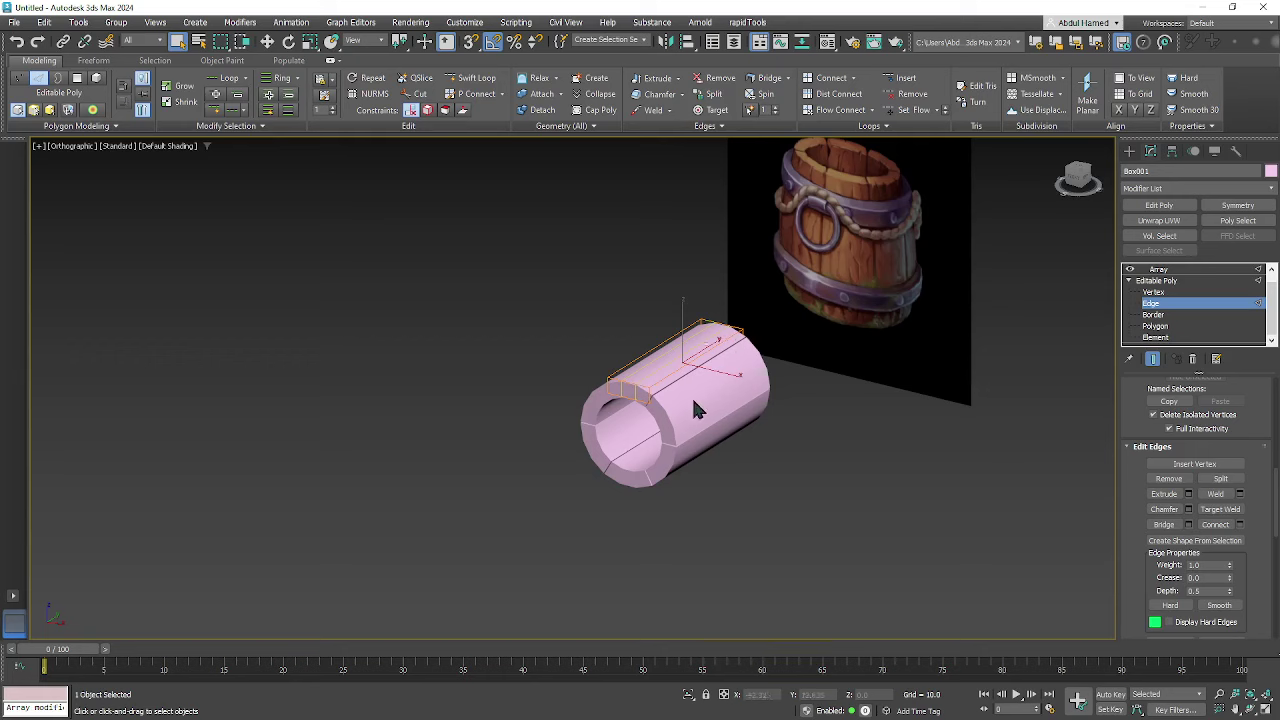
alt+middle_drag(731, 429, 800, 443)
scroll(711, 275, up, 8)
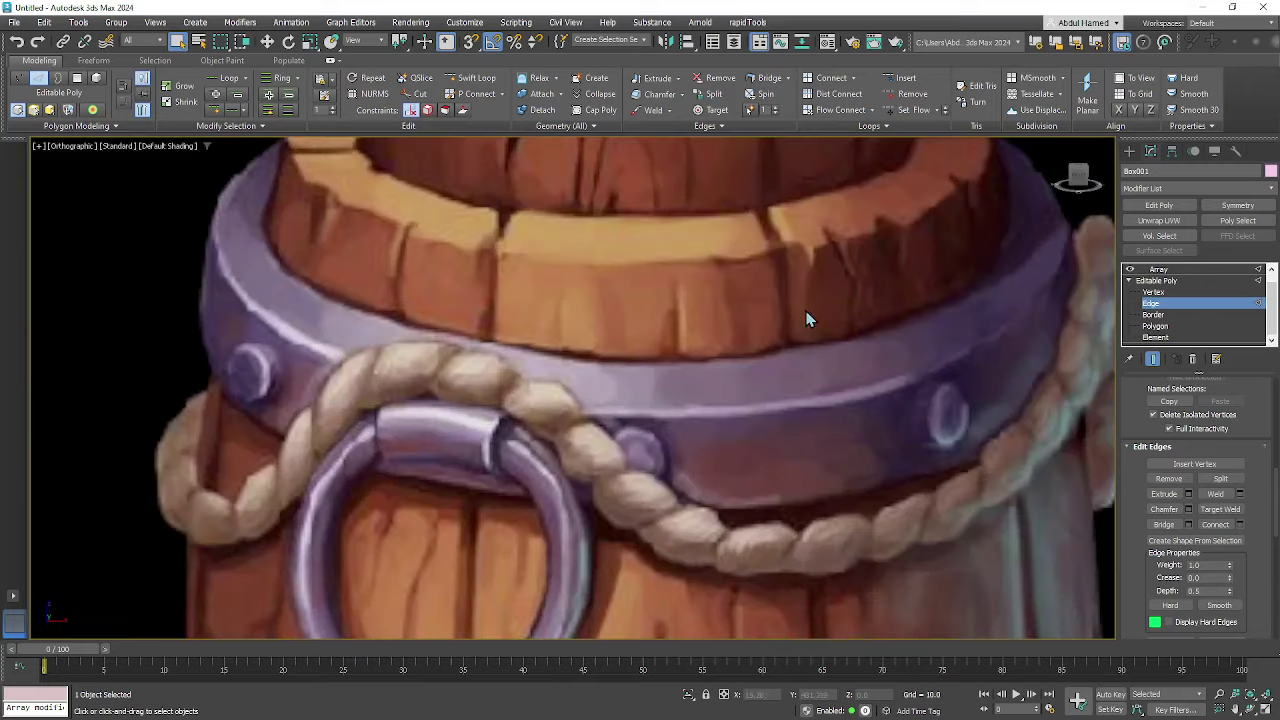
alt+middle_drag(809, 318, 786, 325)
middle_drag(872, 329, 737, 398)
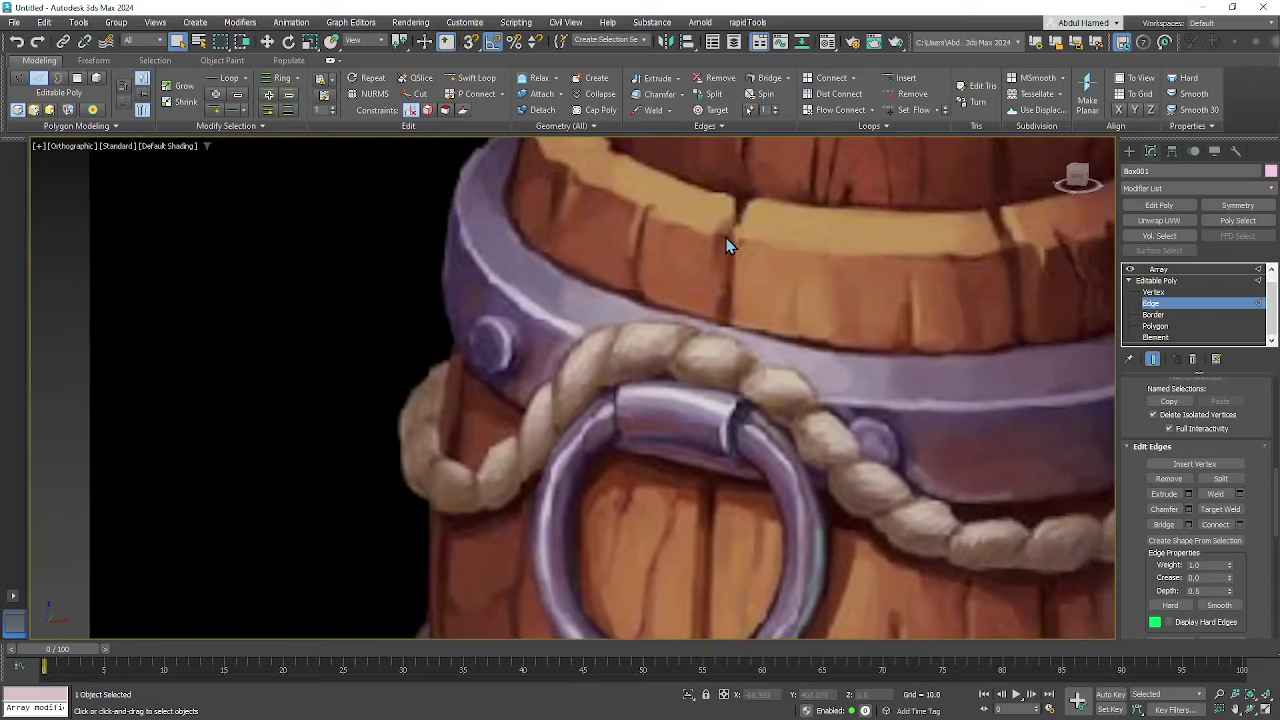
scroll(760, 429, down, 8)
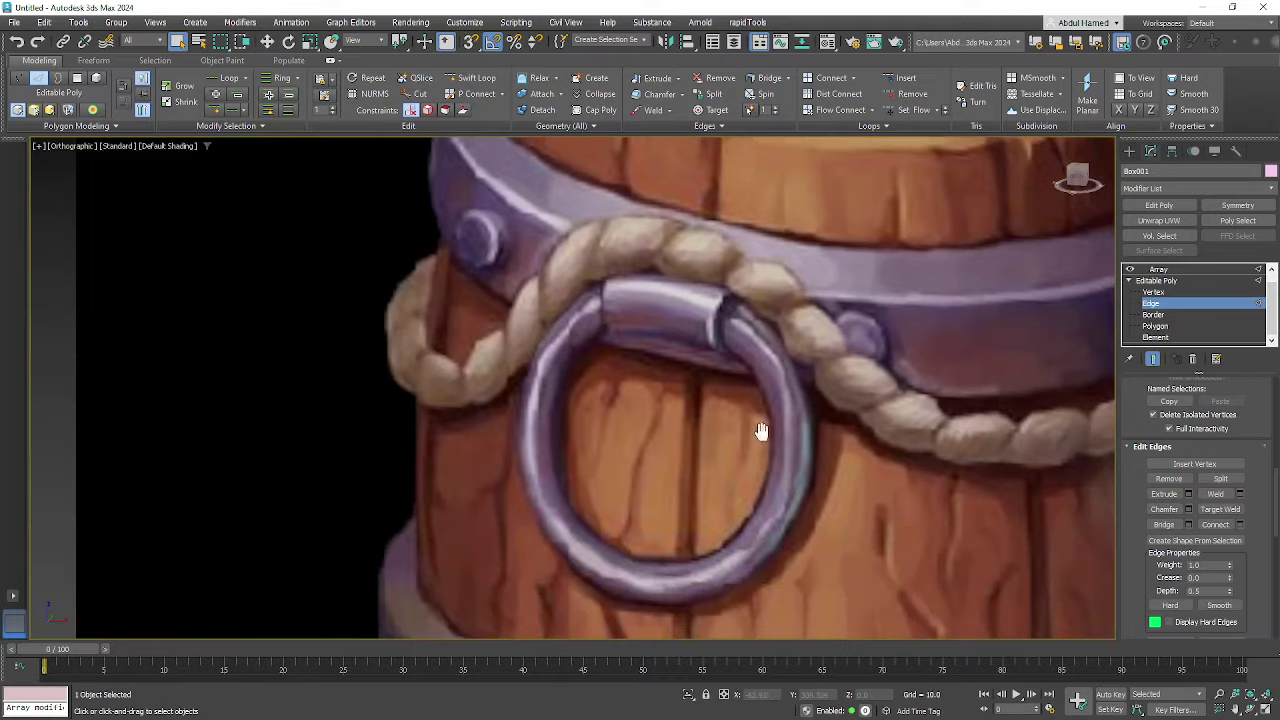
middle_drag(709, 549, 648, 420)
scroll(650, 425, up, 3)
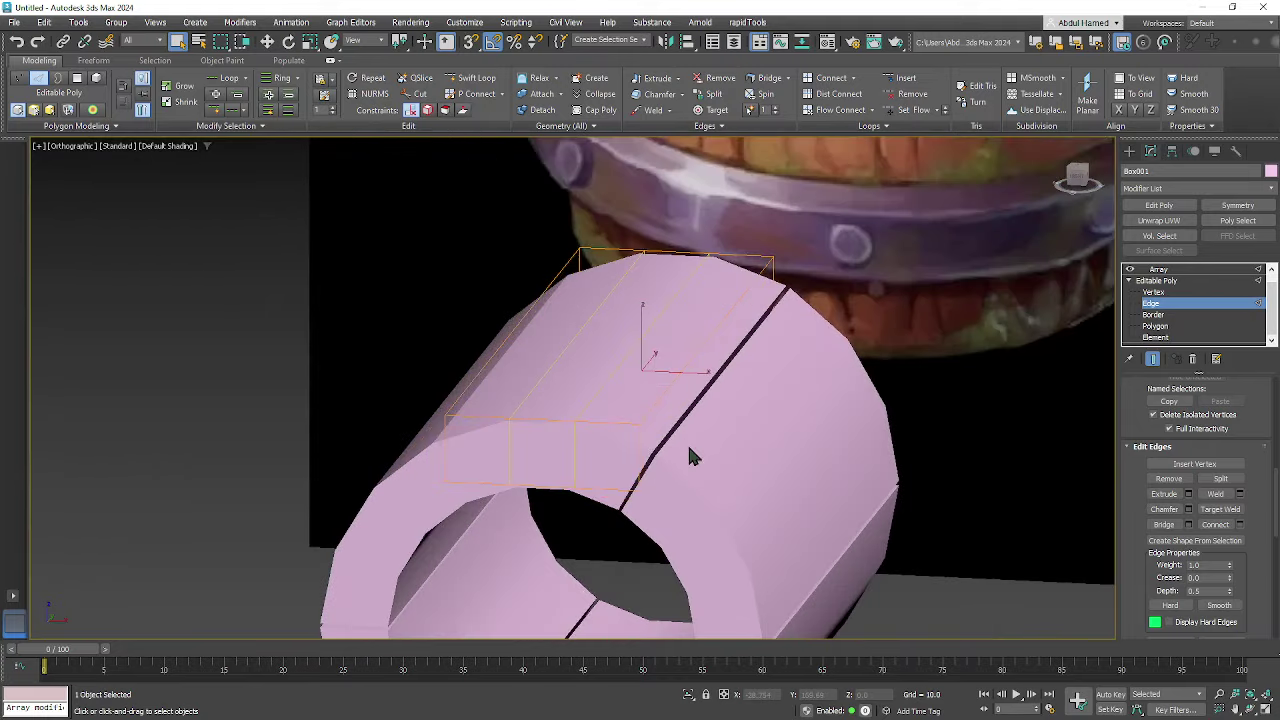
- Try rotating the base plank's selected polygons at polygon level, and undo the rotation
click(644, 413)
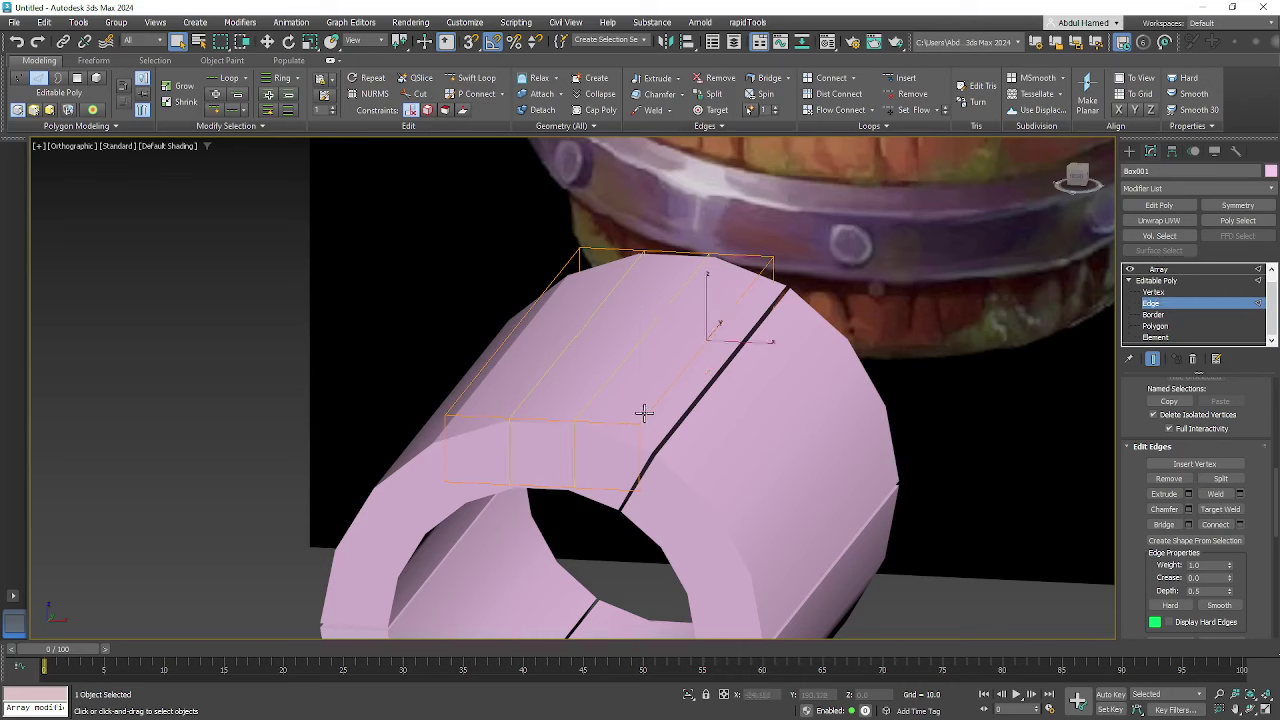
click(1158, 326)
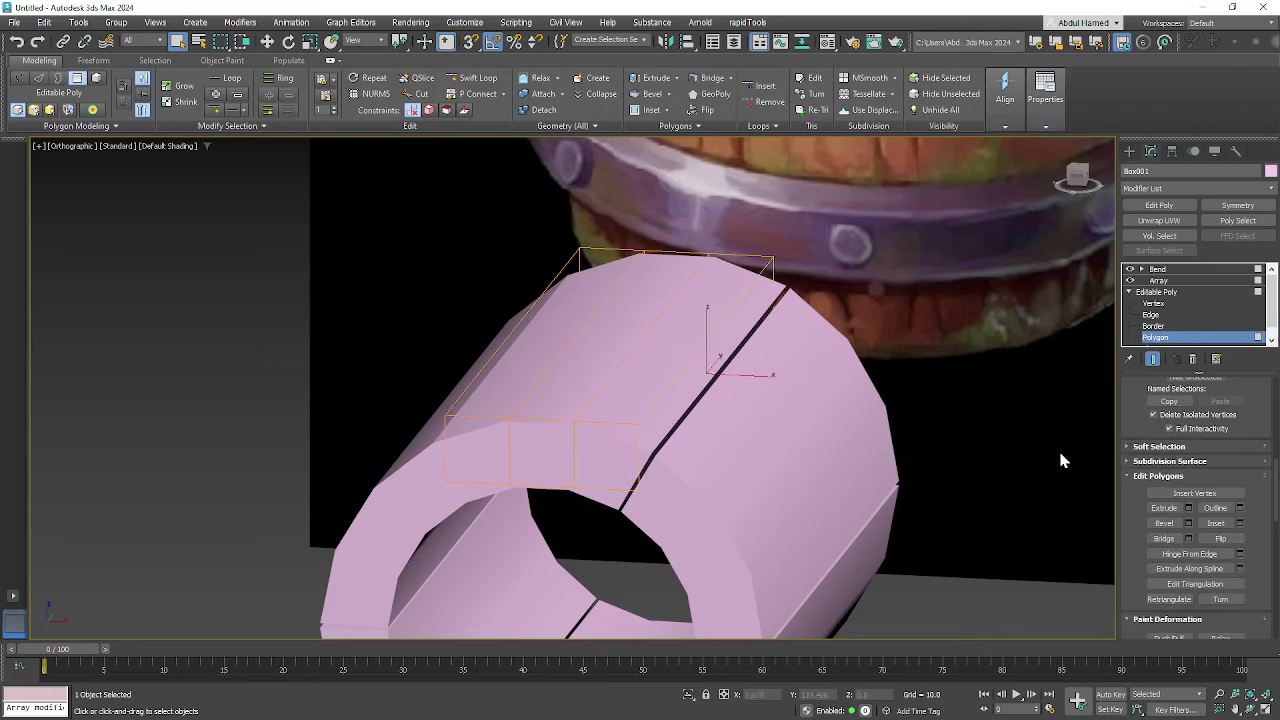
scroll(829, 400, down, 5)
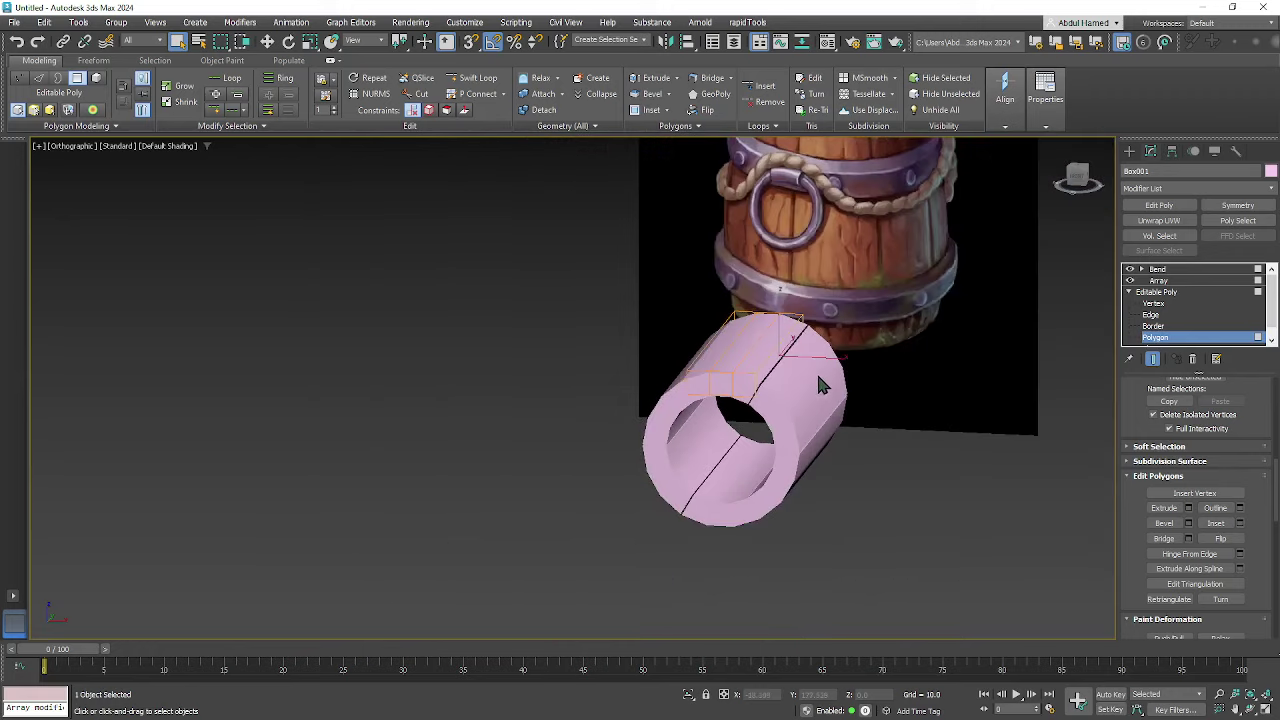
scroll(866, 379, up, 2)
key(e)
drag(733, 362, 737, 363)
key(ctrl+z)
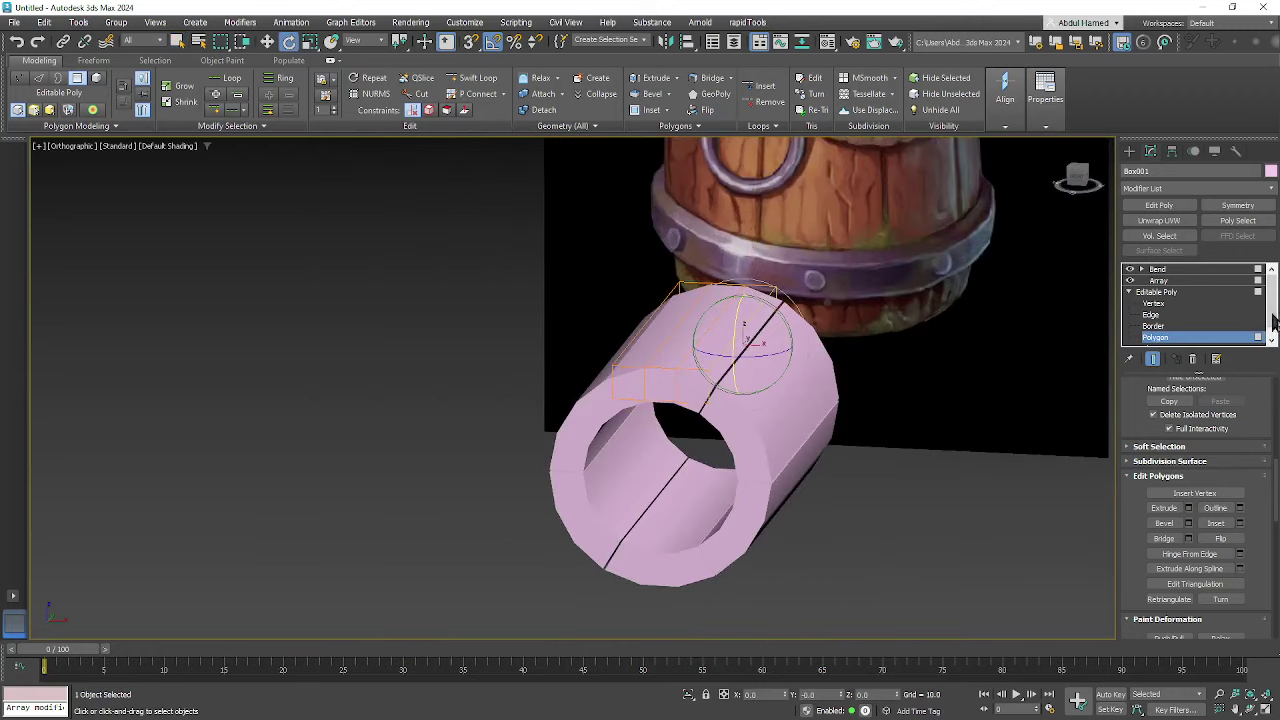
- Select the base plank at element level and rotate it about its lengthwise axis so the bent row opens into a flat disc
scroll(1152, 338, down, 1)
click(1153, 338)
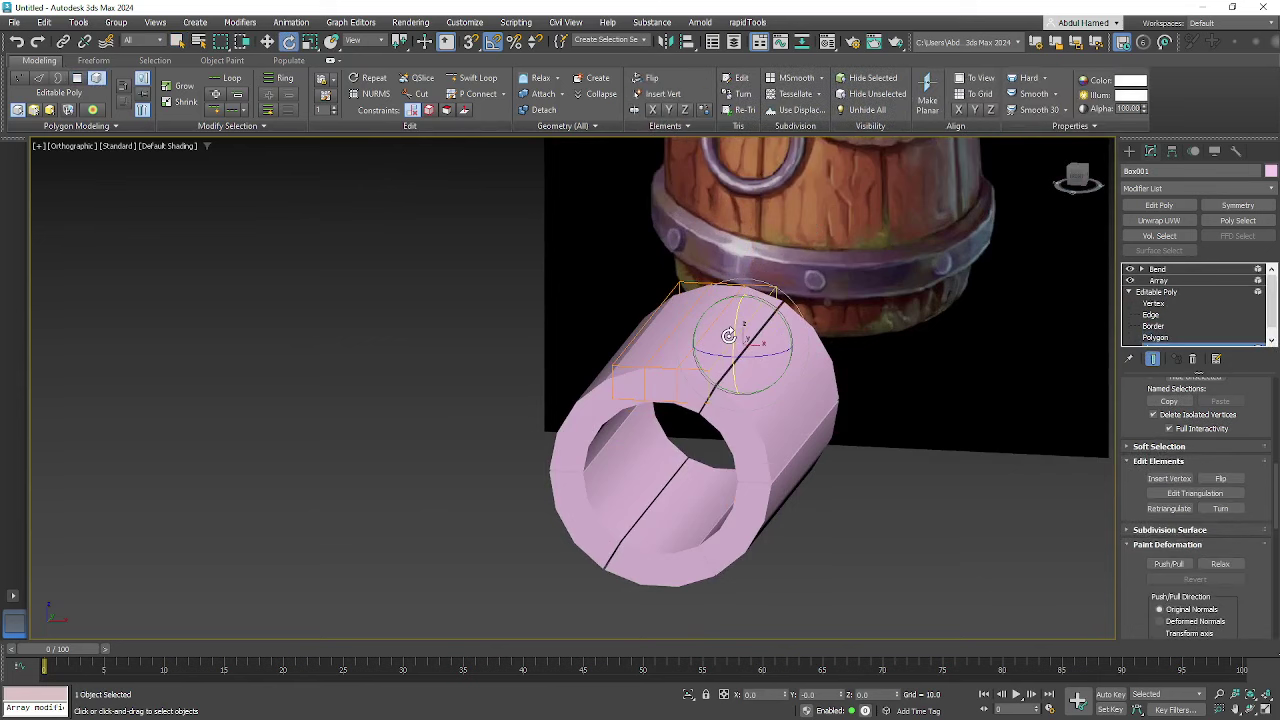
click(649, 375)
drag(689, 330, 694, 390)
- Try moving the plank element sideways along Y, and undo the move
key(w)
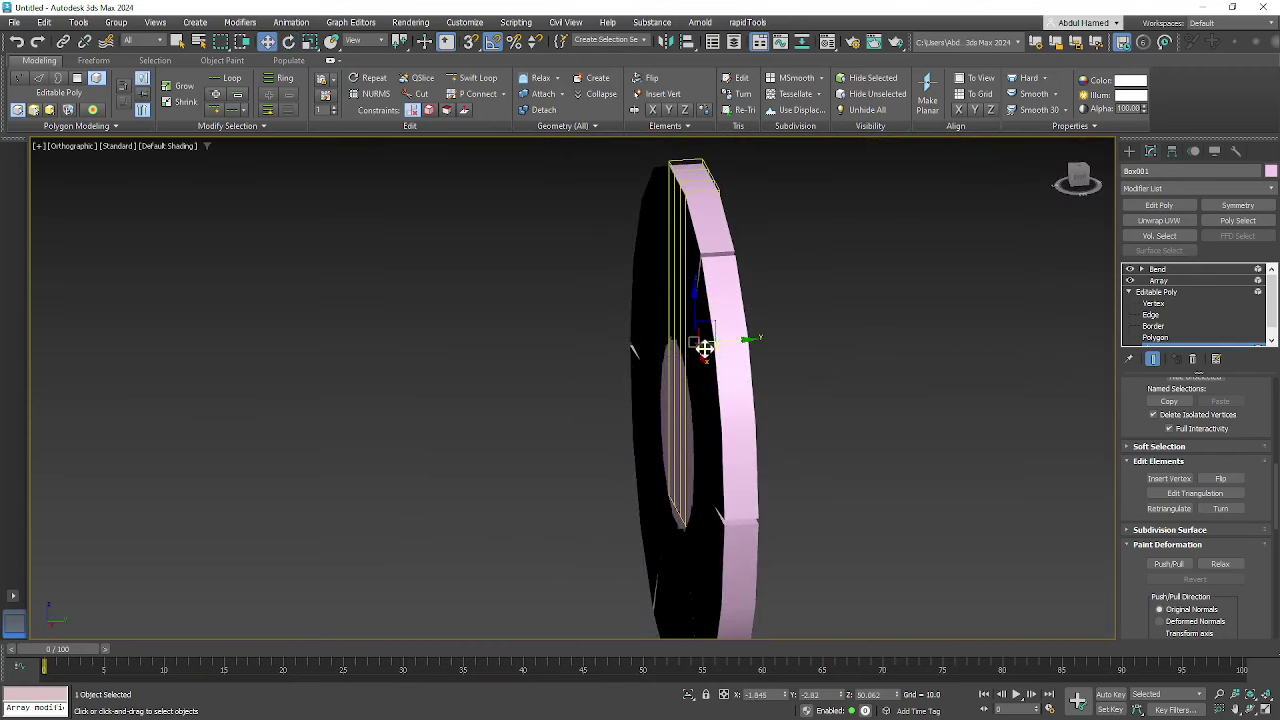
drag(698, 345, 626, 358)
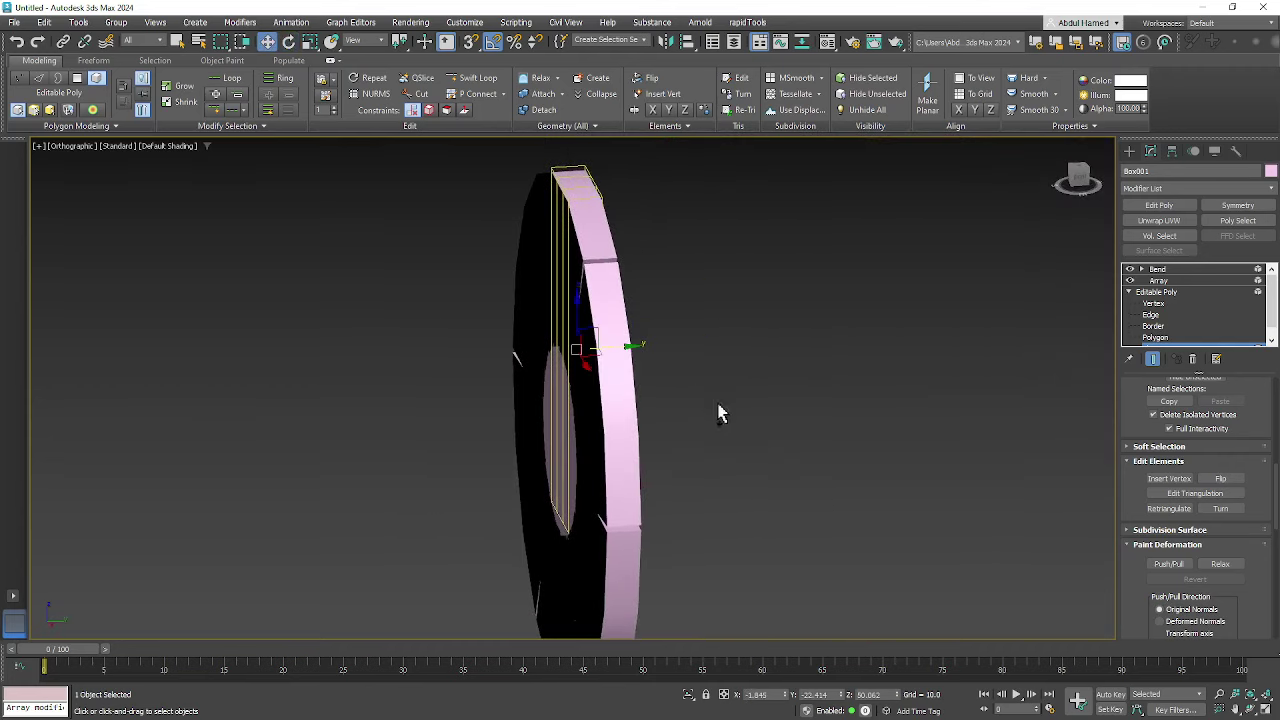
key(ctrl+z)
- Raise the plank element along Z to about 88.4 to widen the disc's central hole
alt+middle_drag(768, 416, 804, 416)
drag(694, 300, 707, 105)
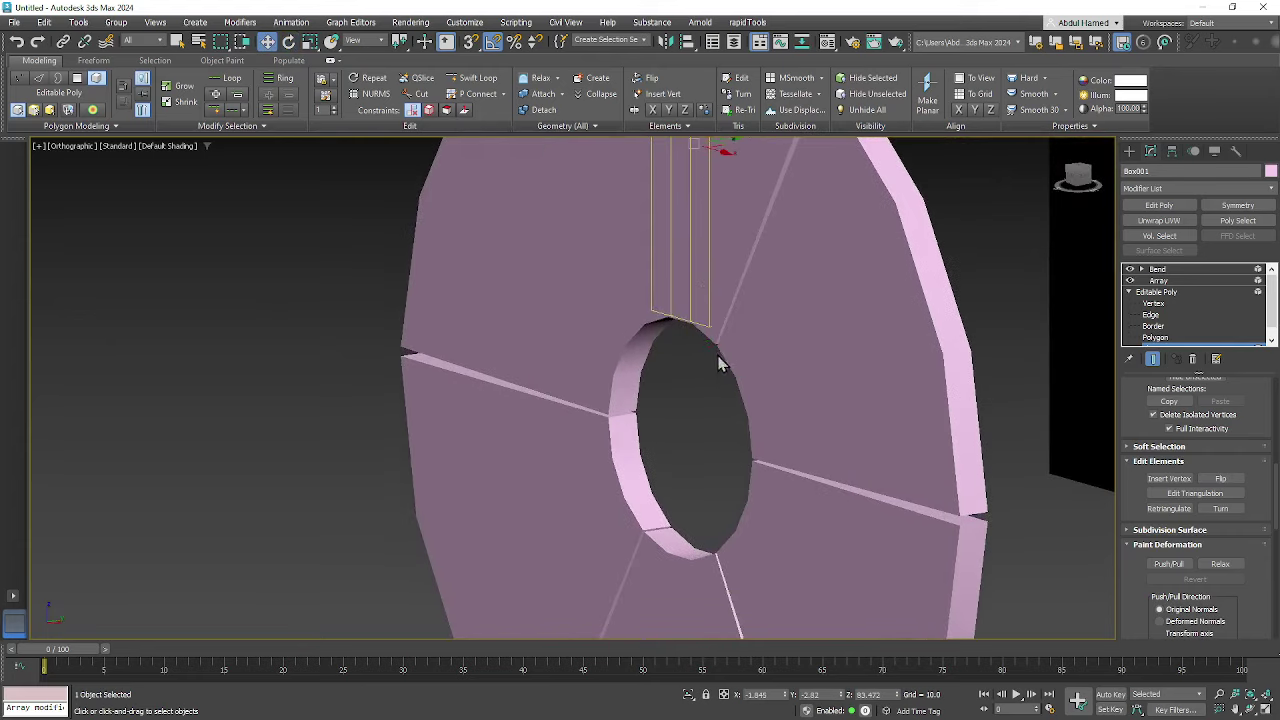
scroll(705, 380, down, 1)
scroll(674, 343, up, 2)
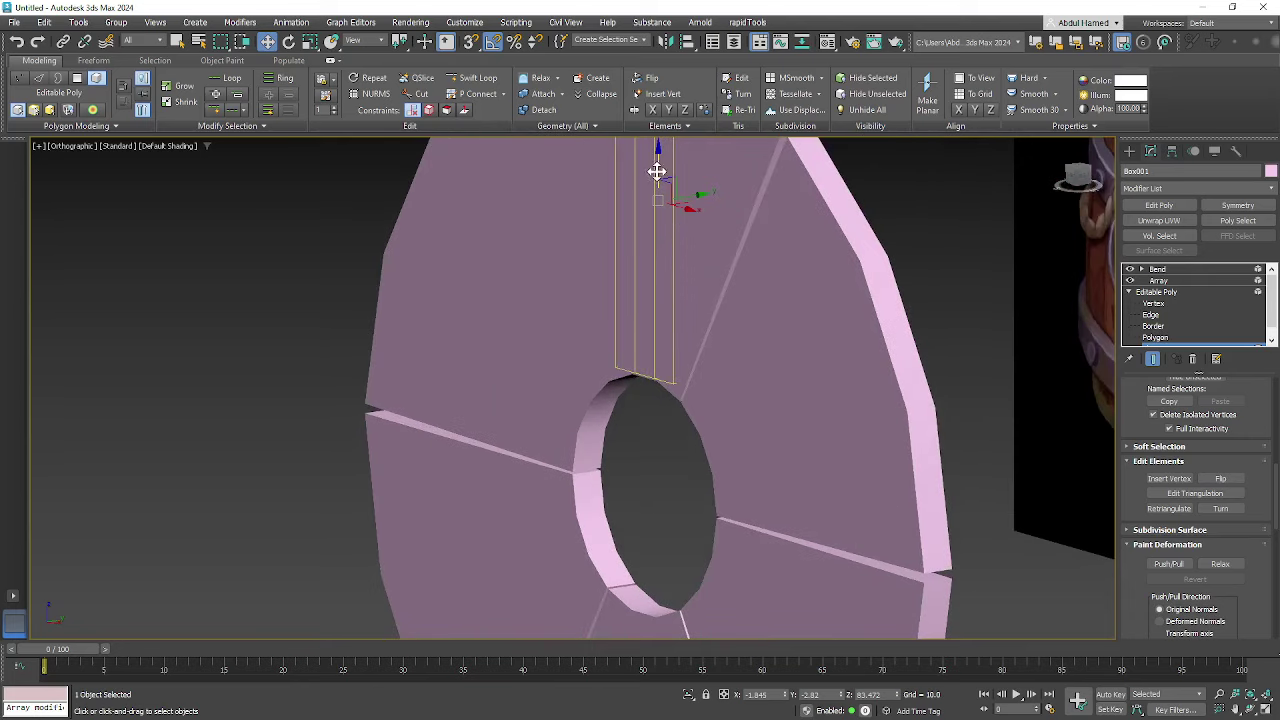
drag(656, 172, 663, 137)
scroll(580, 286, down, 3)
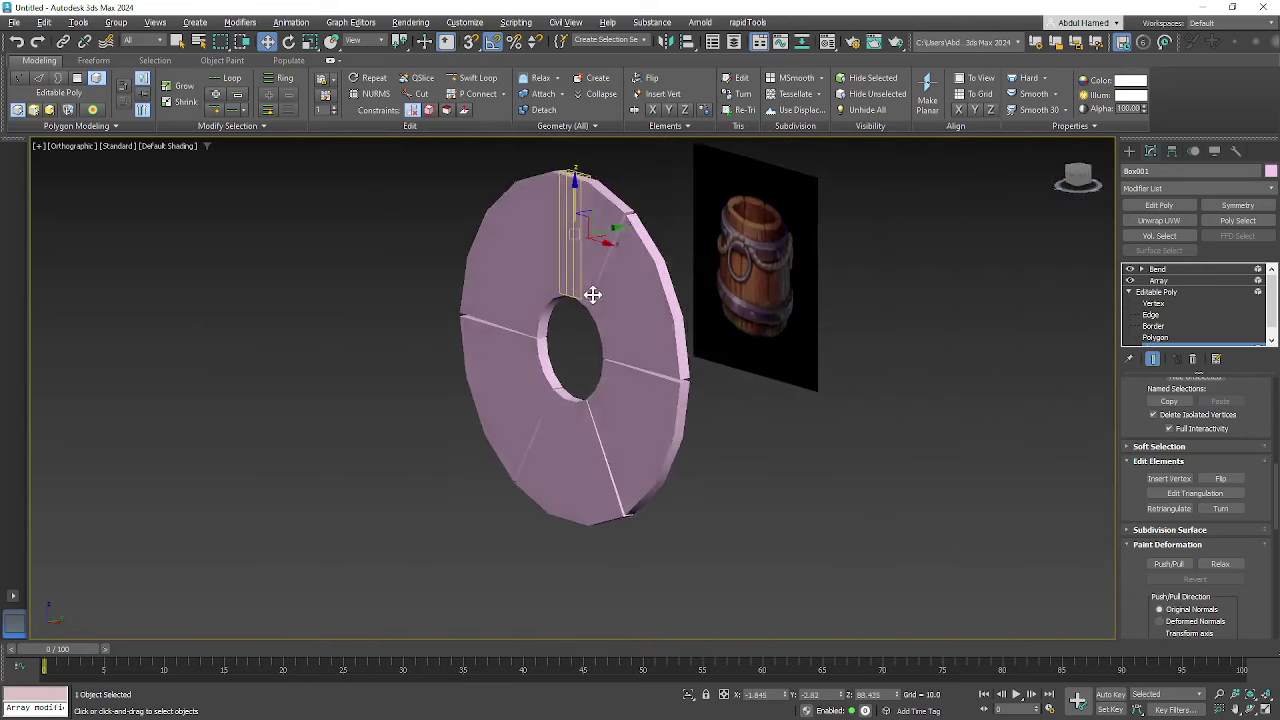
alt+middle_drag(593, 295, 598, 296)
- Set the Bend modifier's direction to 90 so the planks form an upright cylinder
click(1159, 271)
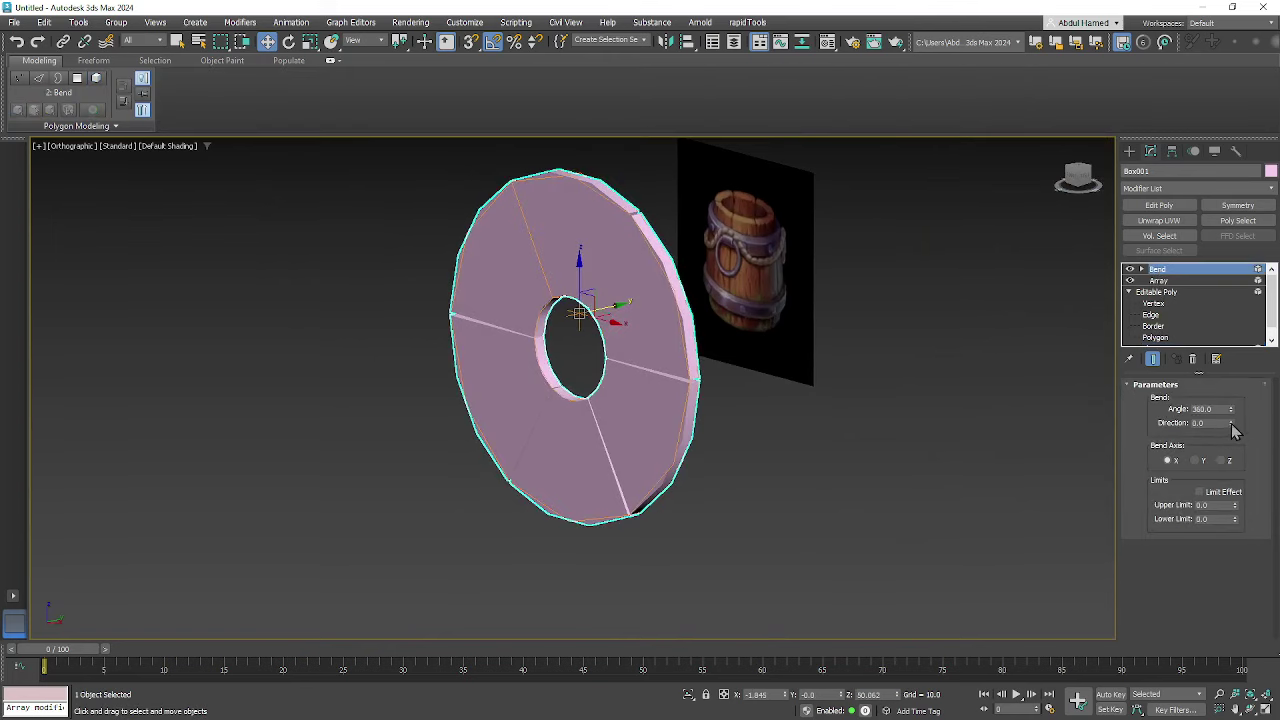
drag(1232, 426, 1216, 503)
drag(1214, 527, 1220, 537)
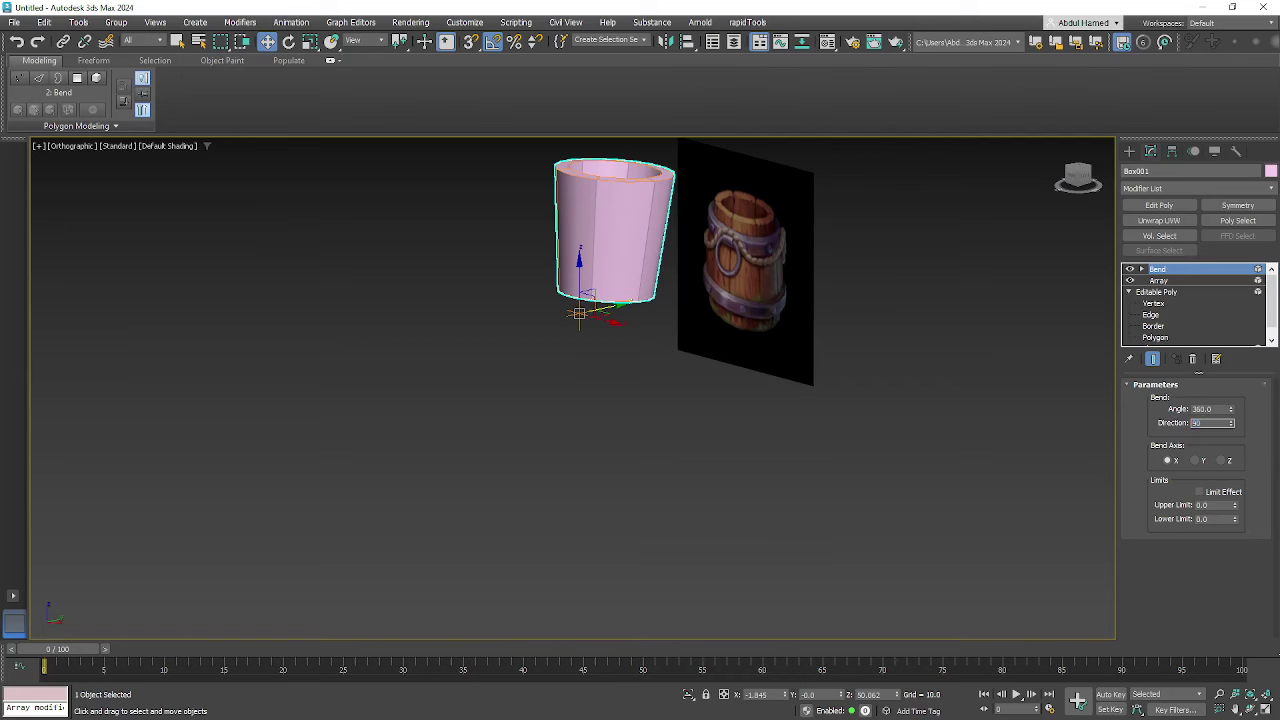
key(Return)
- Compare the cylinder with the reference barrel and, in the front view, lower it vertically to about Z 11.9
alt+middle_drag(728, 378, 660, 430)
scroll(654, 390, up, 8)
scroll(652, 414, down, 3)
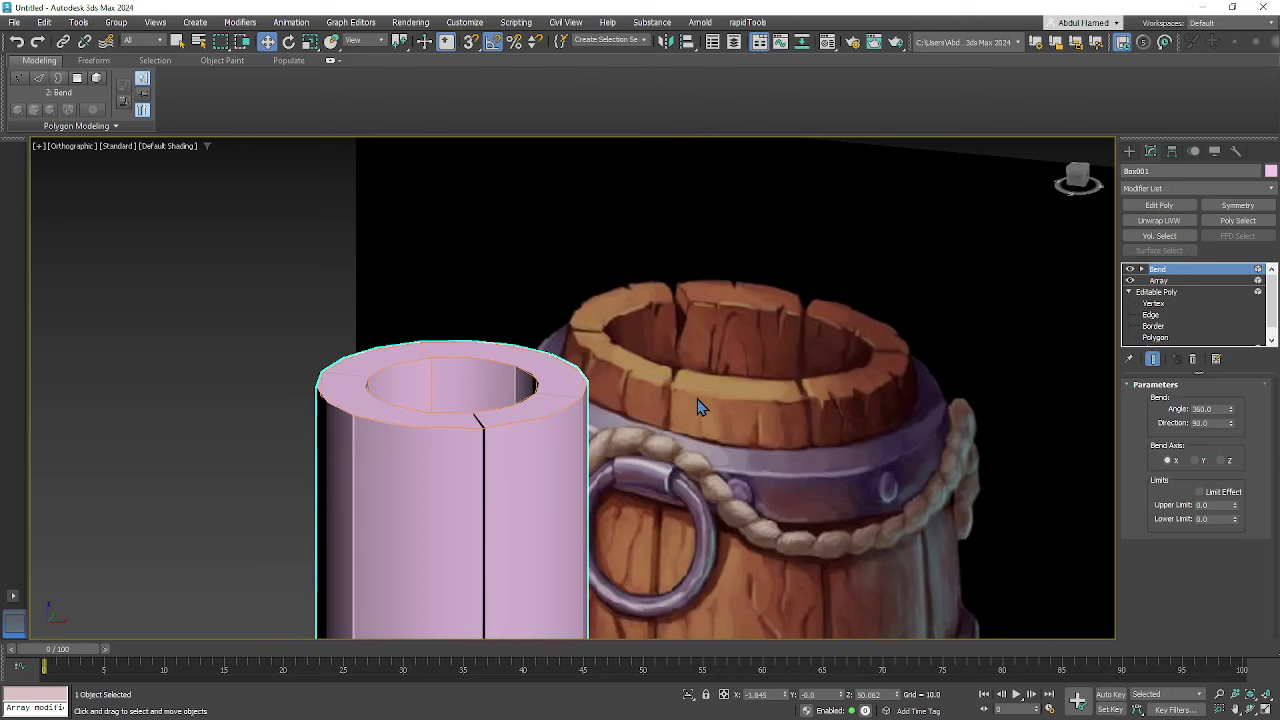
alt+middle_drag(700, 407, 603, 341)
scroll(603, 341, down, 8)
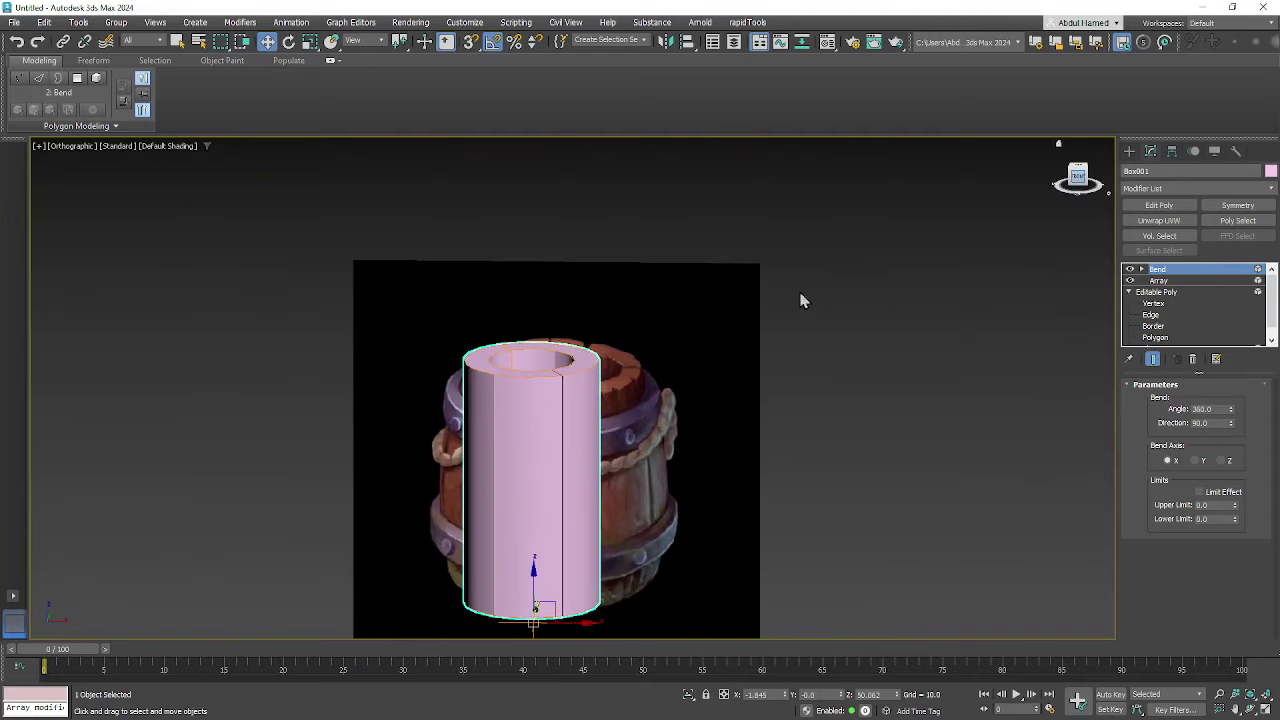
key(f)
middle_drag(608, 400, 671, 202)
scroll(671, 202, down, 4)
drag(636, 285, 625, 367)
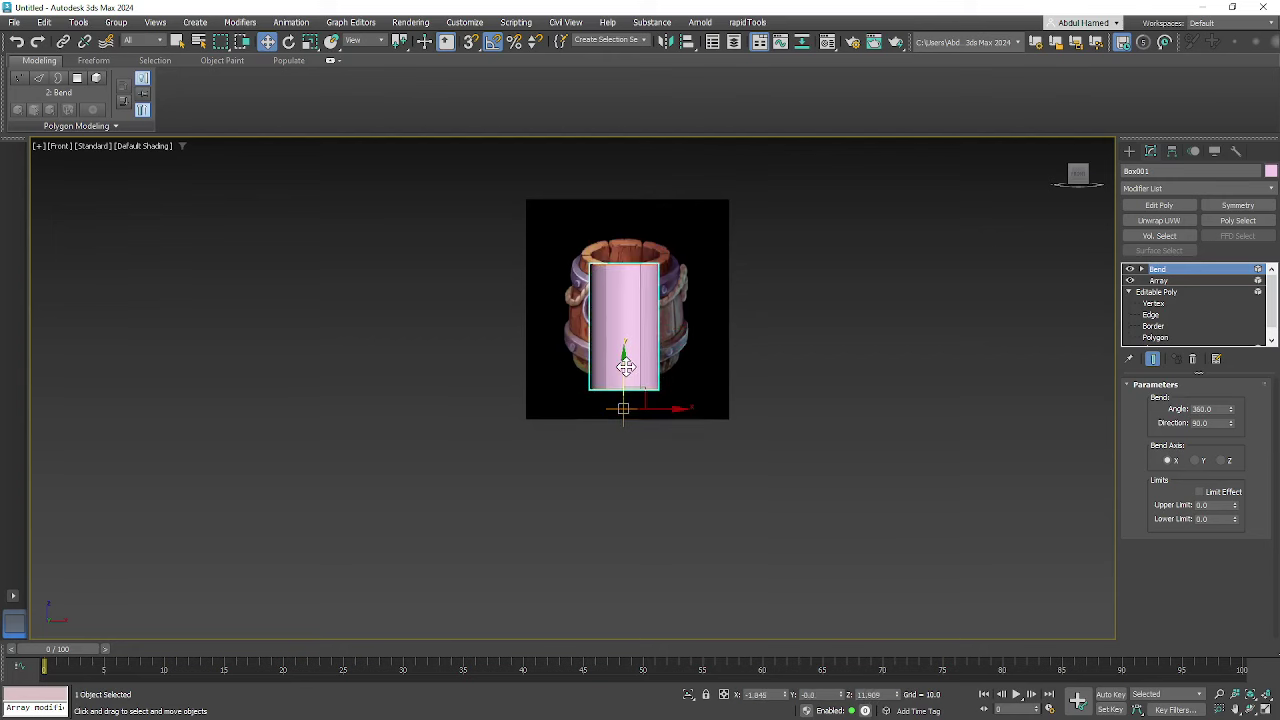
- Isolate the base plank from its modifiers, select its three front face polygons and move them inward to about Y -4.2, thinning the plank
alt+middle_drag(625, 372, 737, 366)
scroll(658, 309, up, 5)
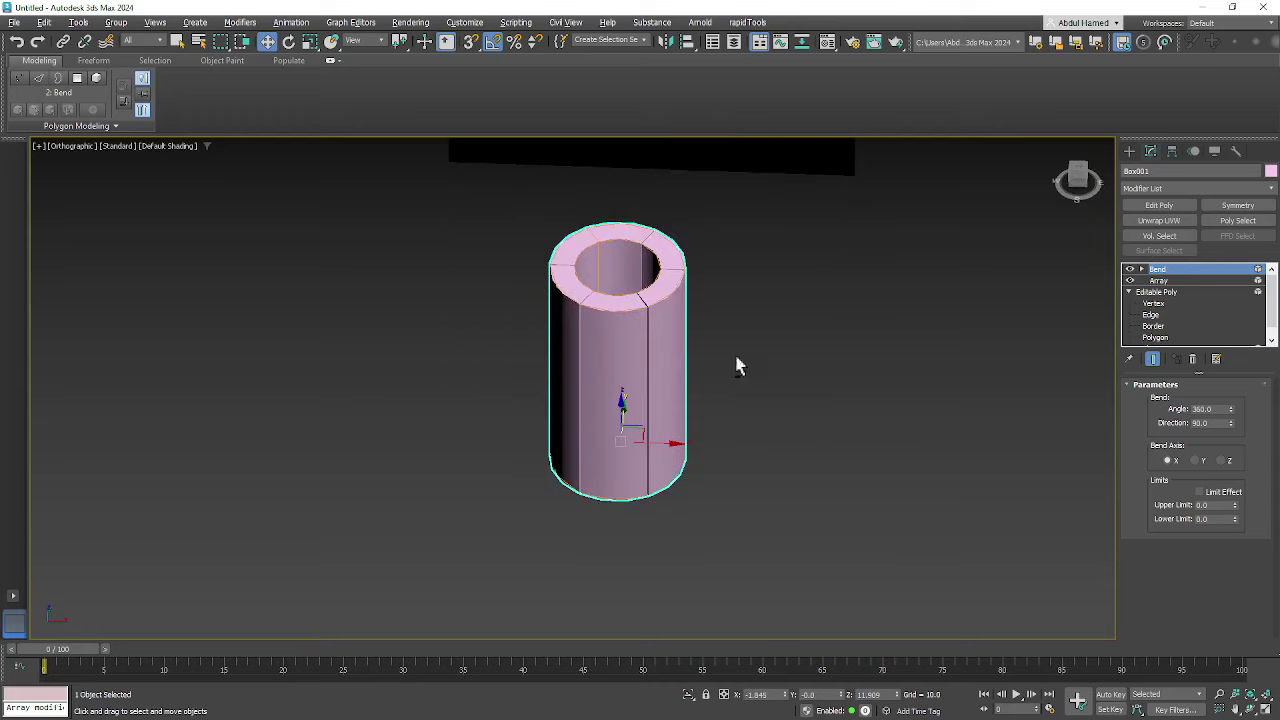
click(1160, 337)
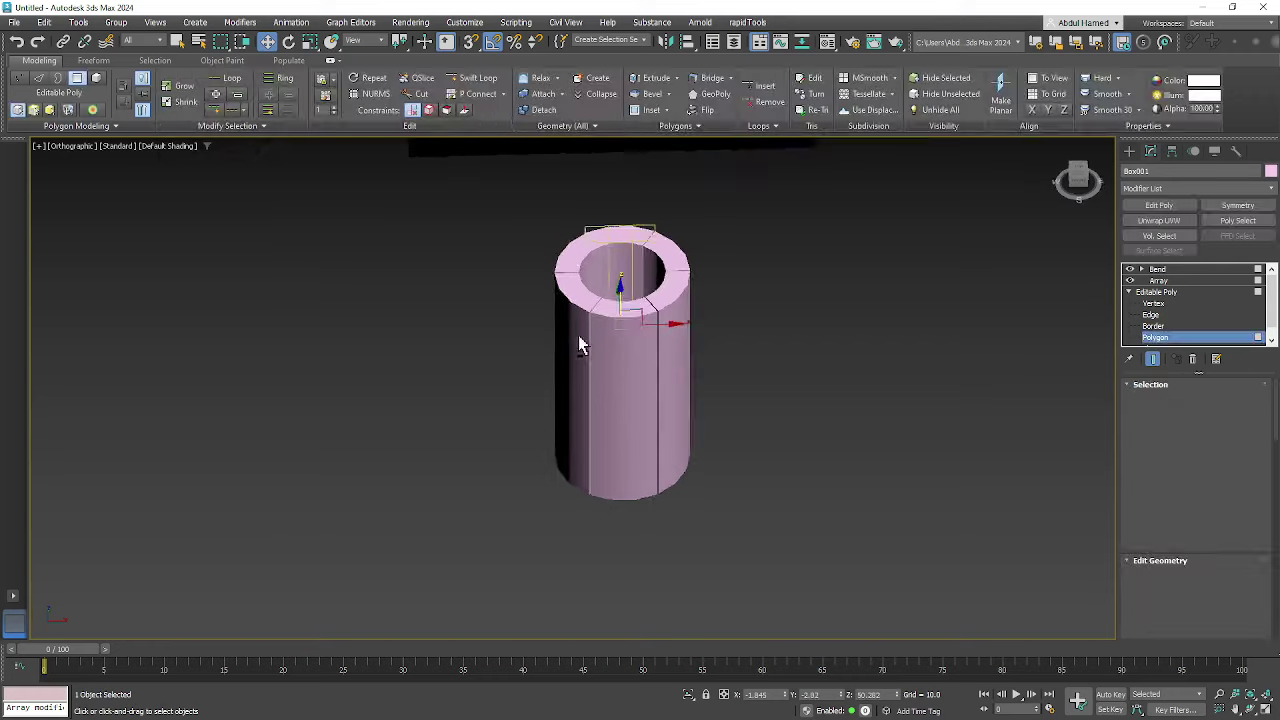
alt+middle_drag(578, 335, 799, 307)
click(1150, 362)
click(639, 258)
ctrl+click(626, 263)
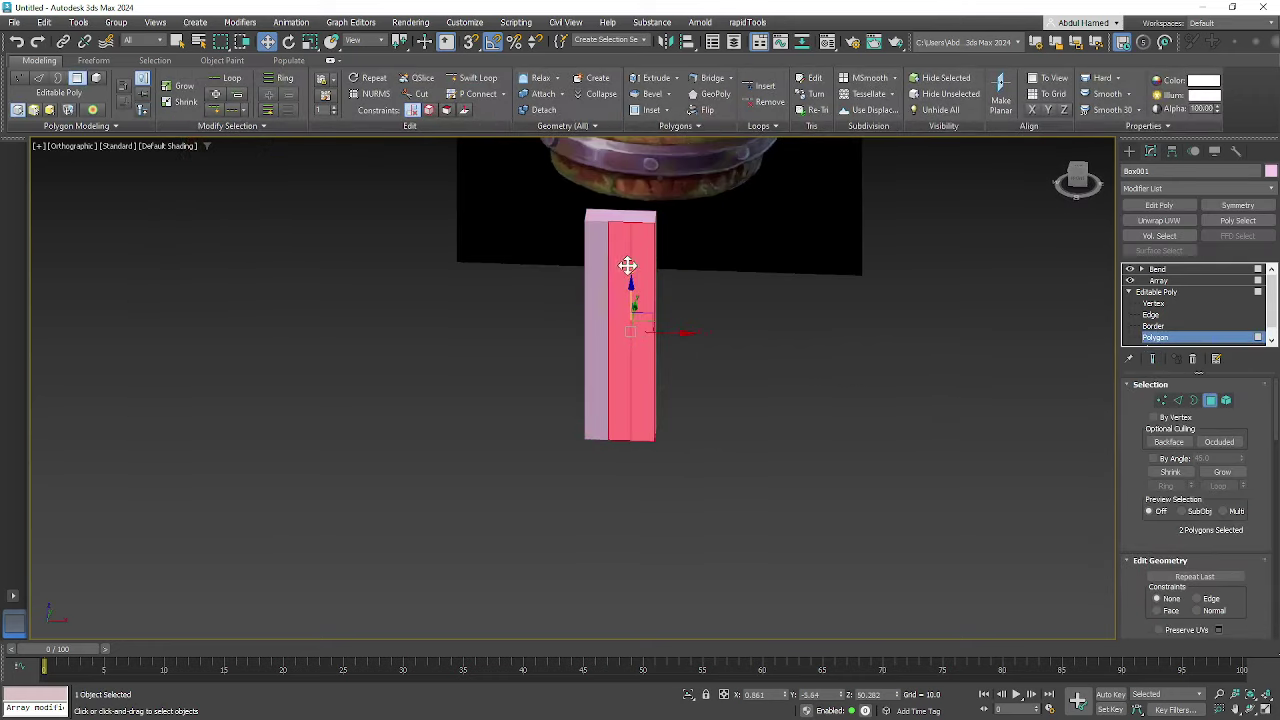
ctrl+click(603, 266)
alt+middle_drag(603, 266, 661, 339)
drag(597, 308, 588, 309)
alt+middle_drag(654, 346, 797, 434)
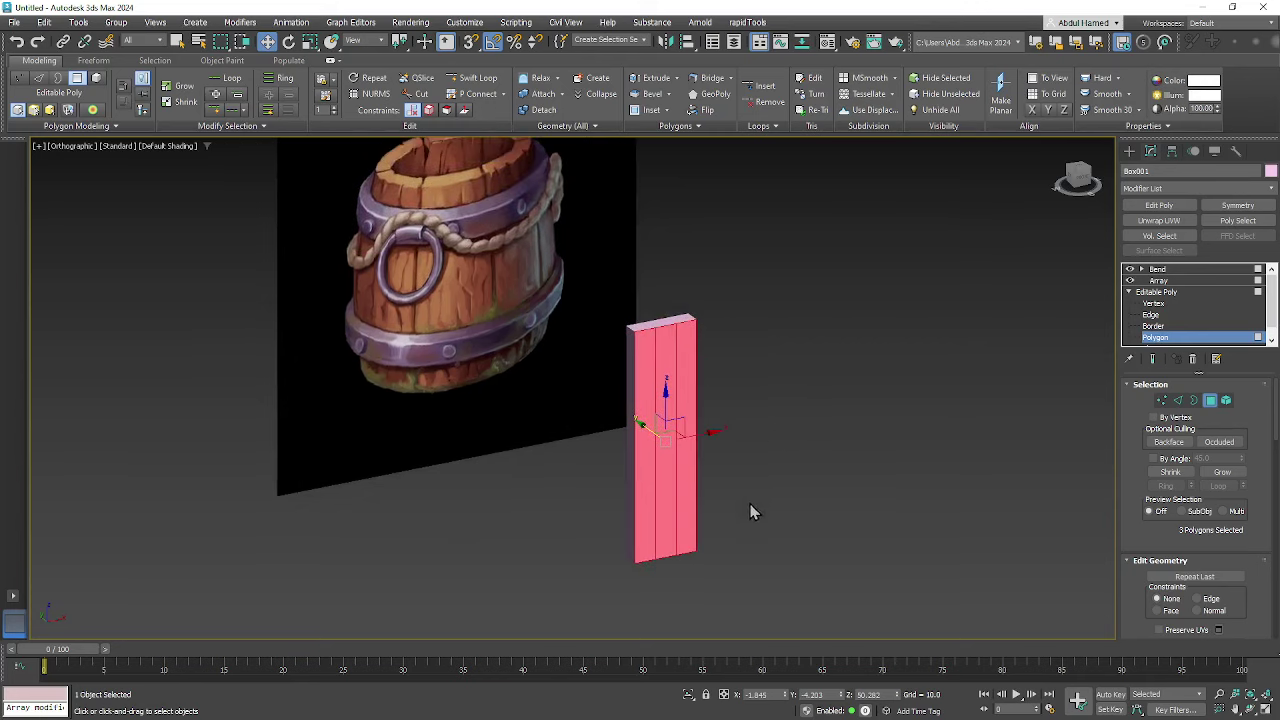
- Select all polygons of the base plank, scale them wider along X, and show the modifier stack's end result again
alt+middle_drag(766, 436, 722, 466)
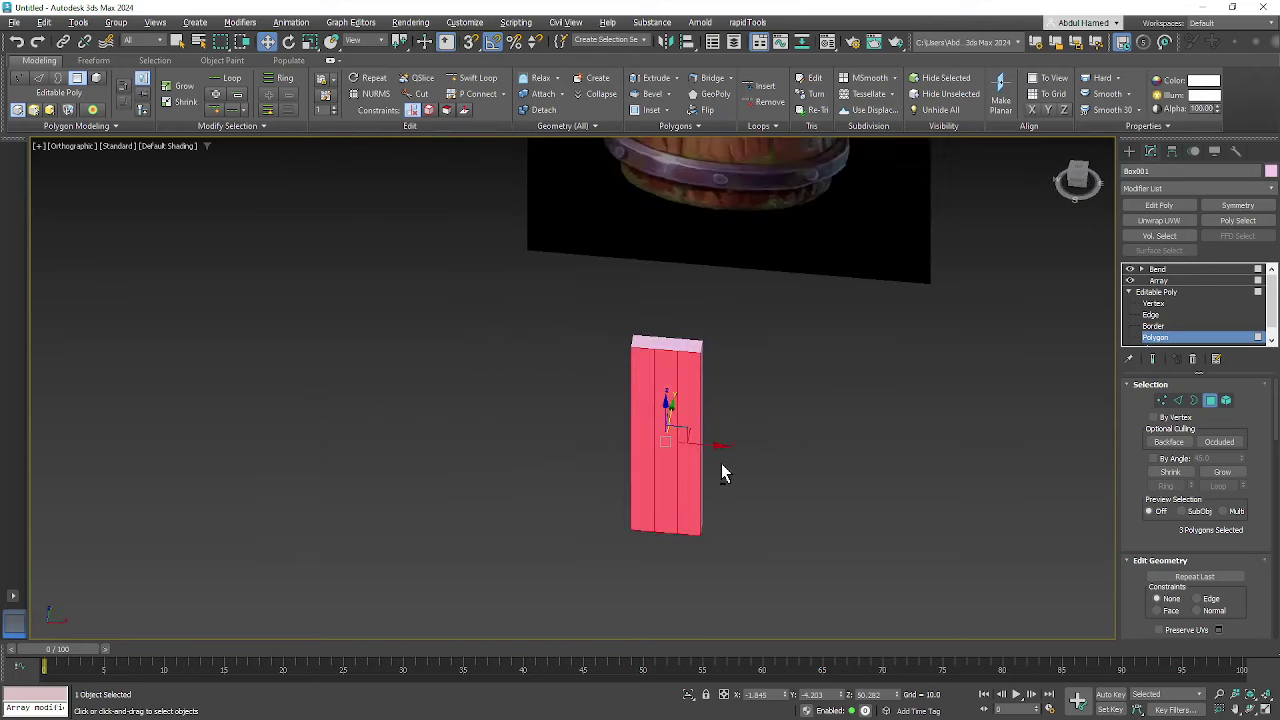
key(ctrl+a)
key(r)
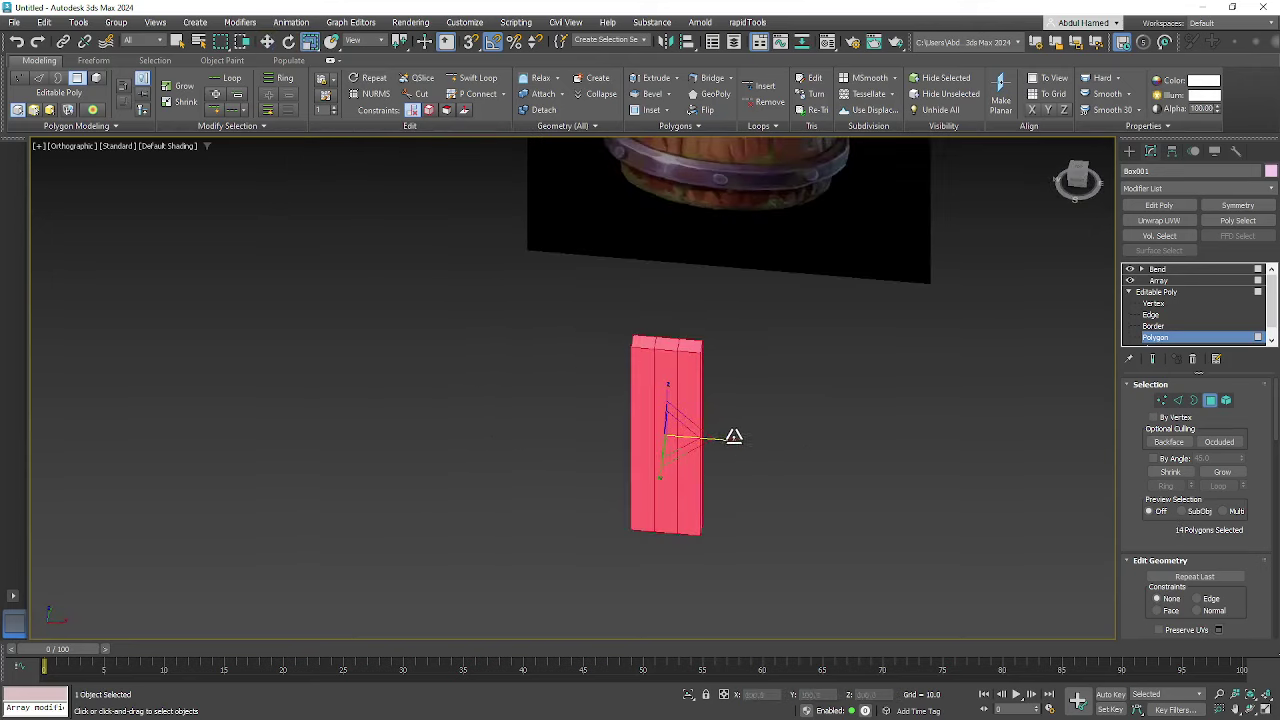
drag(732, 440, 749, 441)
alt+middle_drag(749, 441, 777, 443)
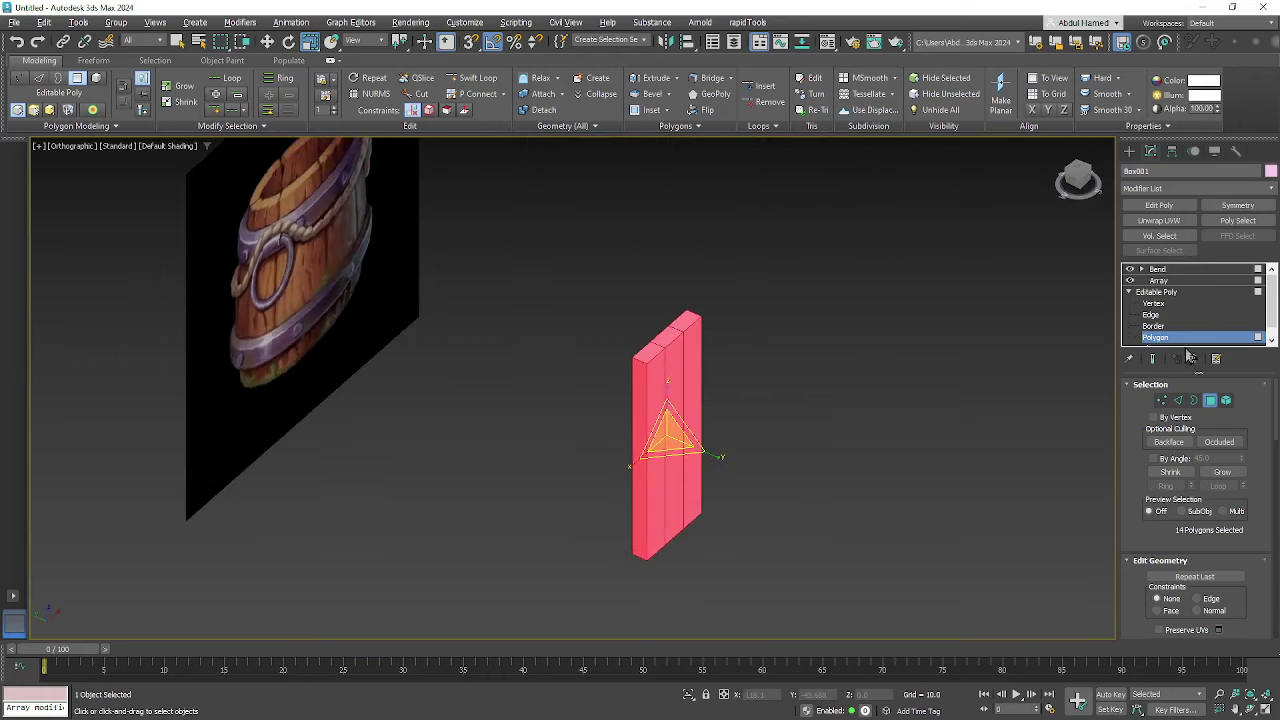
click(1152, 359)
- Select the base plank's three outer top edges and lower them along Z to slope the rim outward
mouse_move(835, 452)
alt+middle_down()
mouse_move(707, 438)
mouse_move(734, 391)
mouse_move(851, 440)
mouse_move(849, 417)
mouse_move(834, 437)
mouse_move(846, 409)
mouse_move(855, 445)
alt+middle_up()
alt+middle_drag(753, 384, 742, 377)
scroll(742, 377, up, 3)
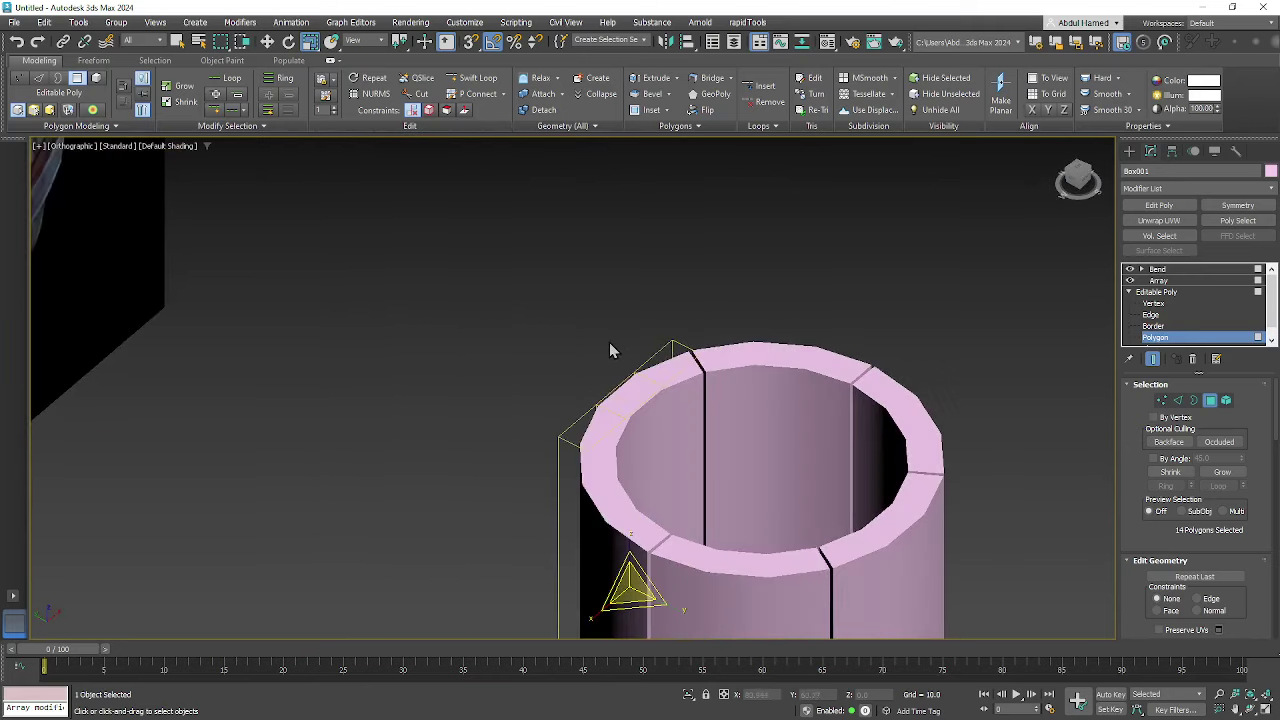
click(1151, 314)
click(612, 430)
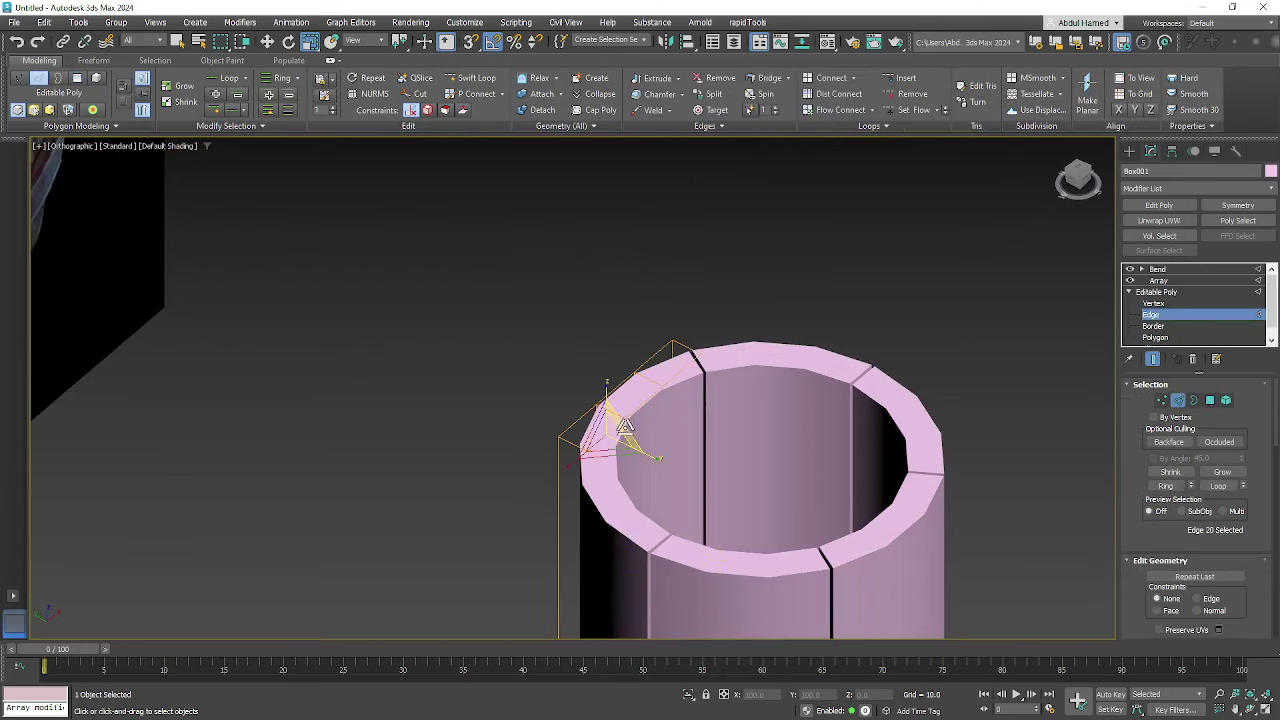
ctrl+click(676, 372)
alt+middle_drag(670, 376, 664, 373)
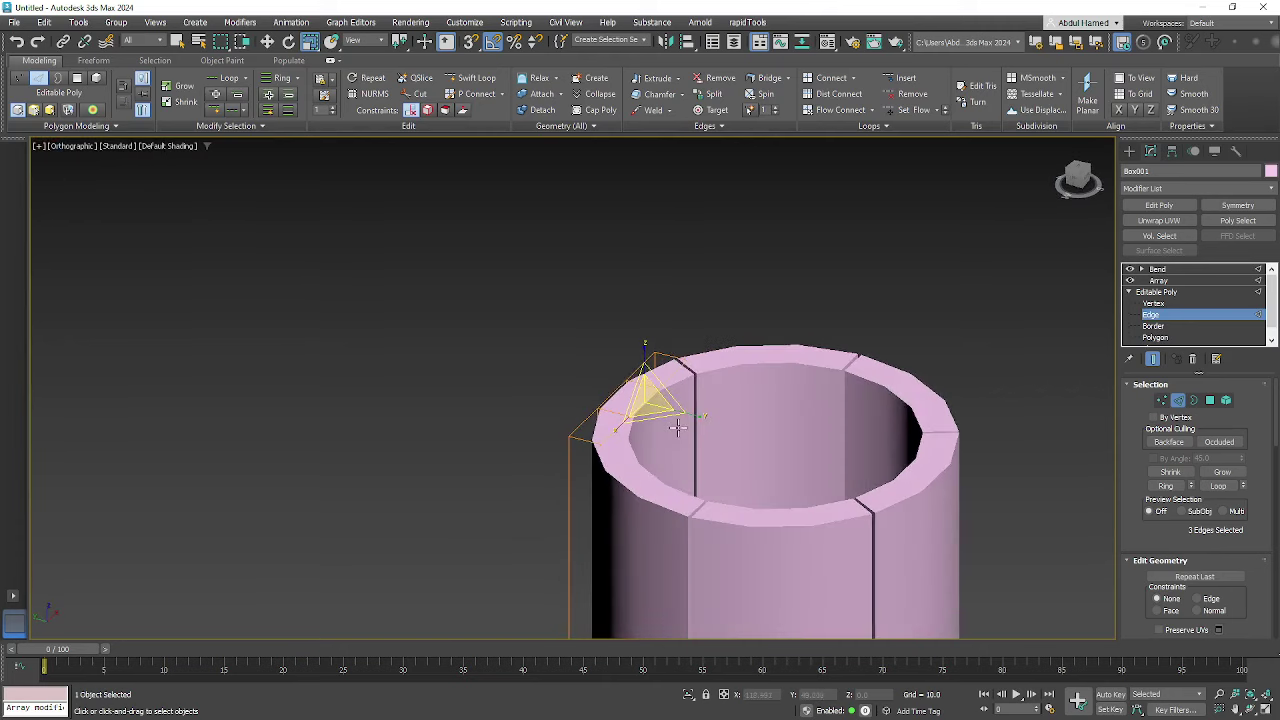
key(w)
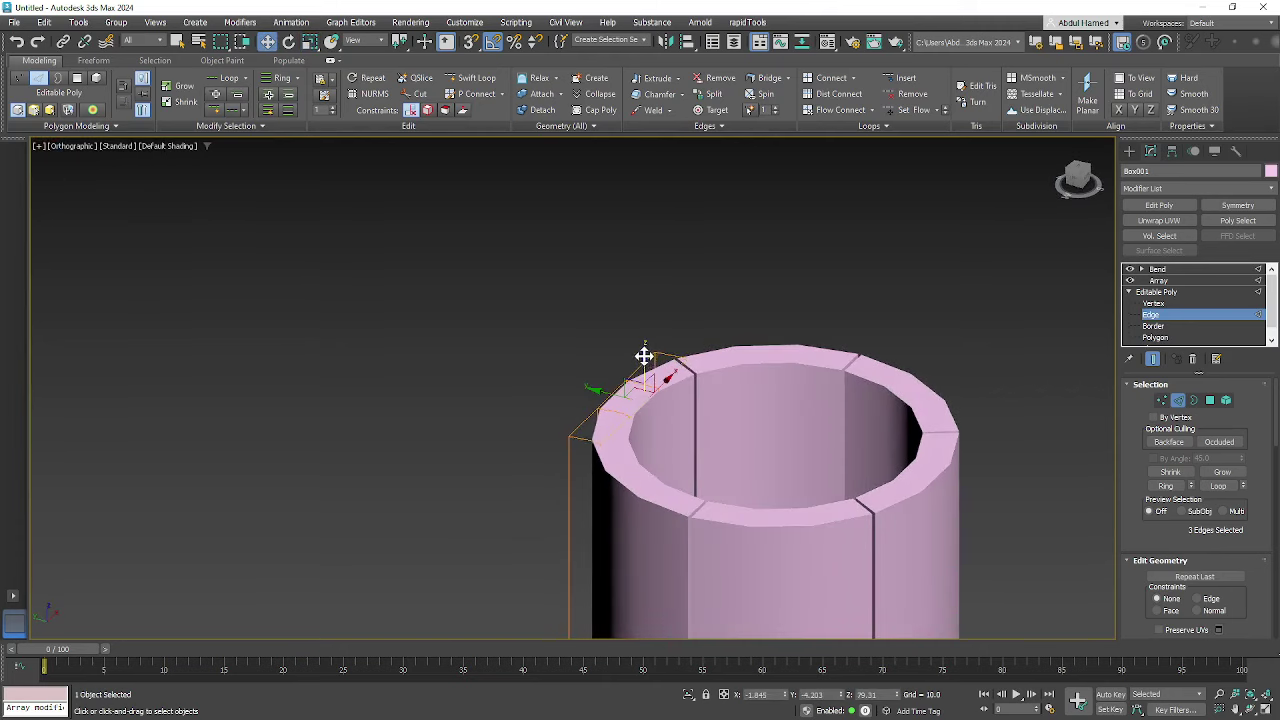
drag(644, 355, 652, 354)
- Insert three horizontal edge loops across the base plank with Swift Loop, near the upper part, lower part and middle
alt+middle_drag(737, 451, 551, 263)
click(474, 78)
click(630, 315)
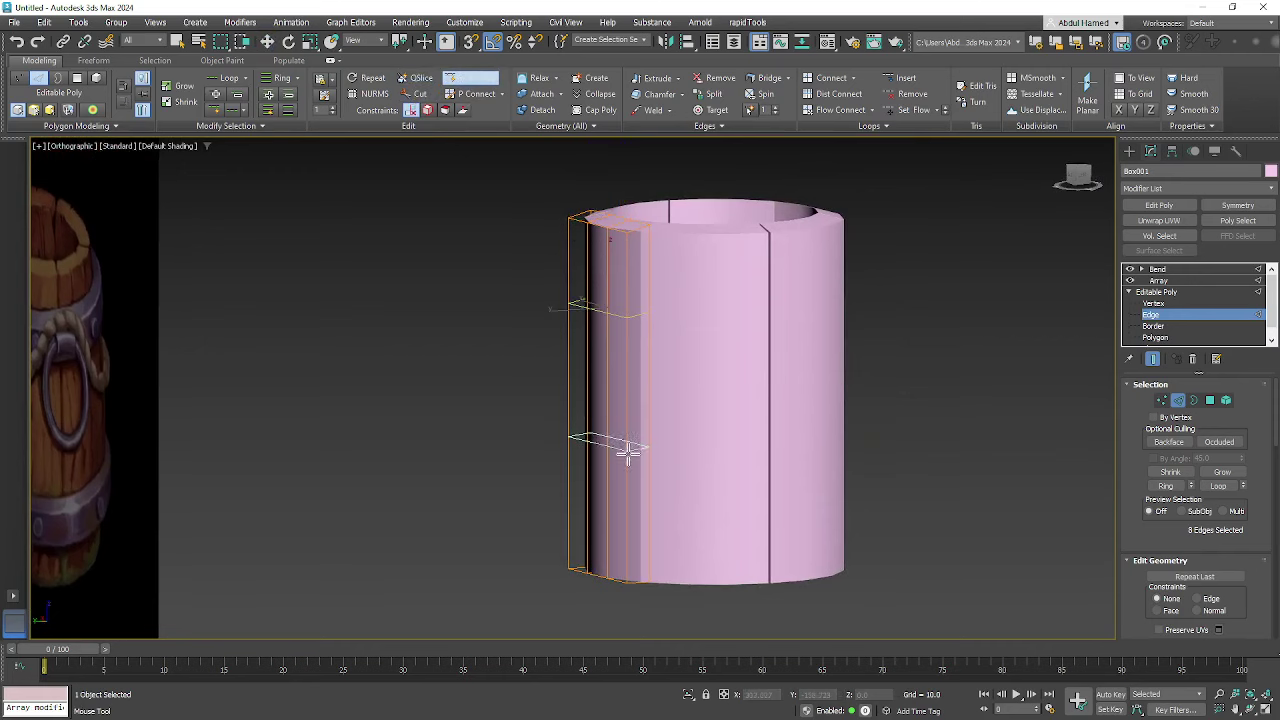
click(632, 501)
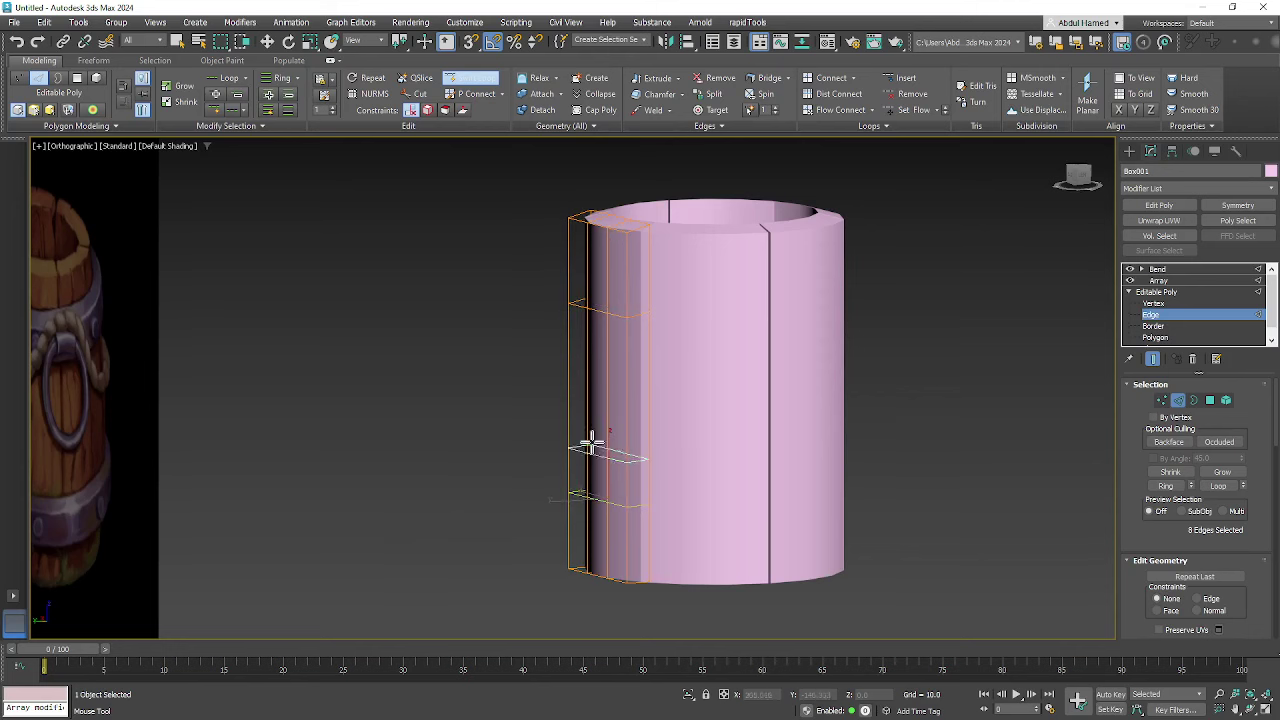
click(621, 395)
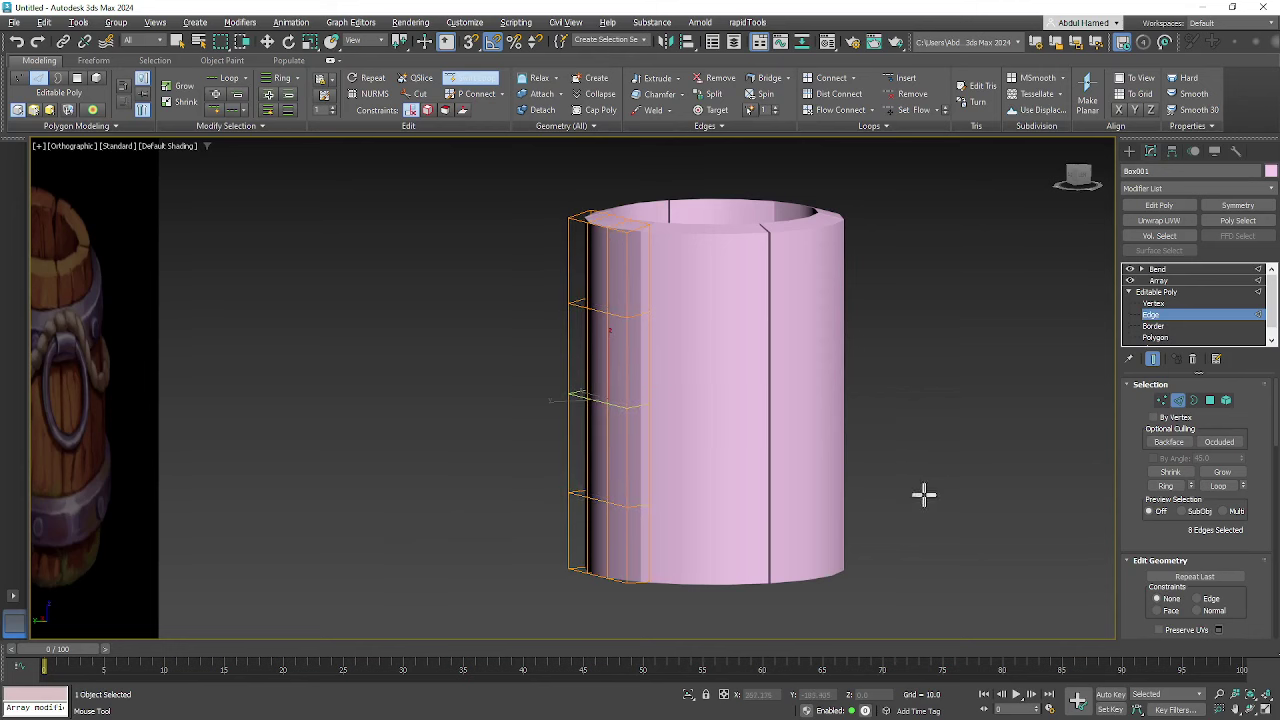
- Compare the cylinder with the reference barrel's bulge, and add an FFD 3x3x3 modifier directly above the Editable Poly base
alt+middle_drag(924, 494, 889, 480)
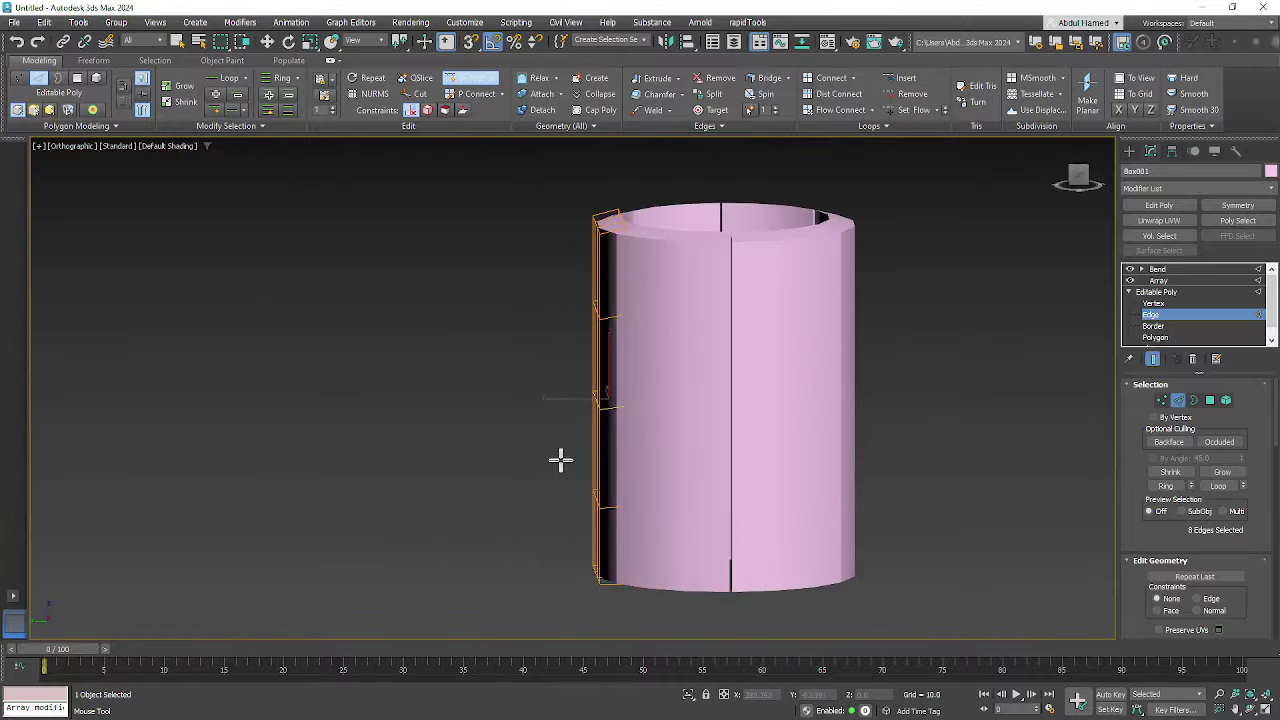
scroll(585, 468, down, 5)
alt+middle_drag(557, 486, 520, 494)
alt+middle_drag(349, 453, 345, 466)
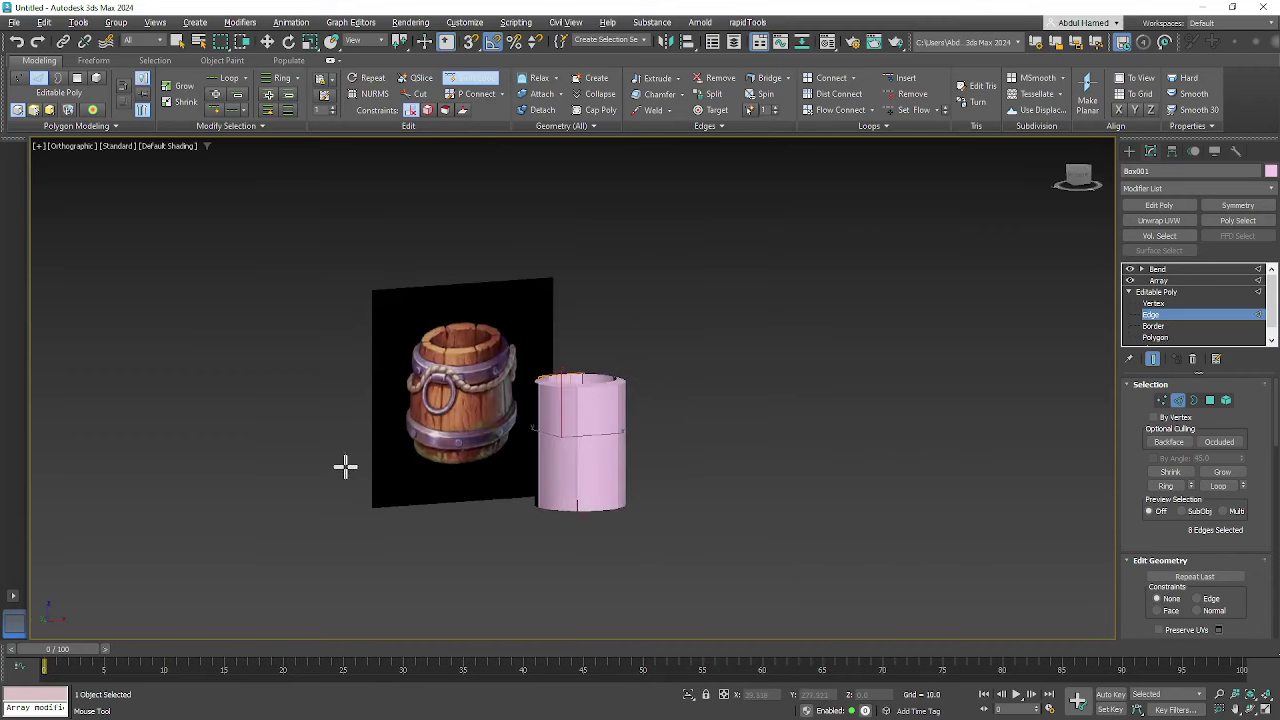
scroll(424, 460, up, 4)
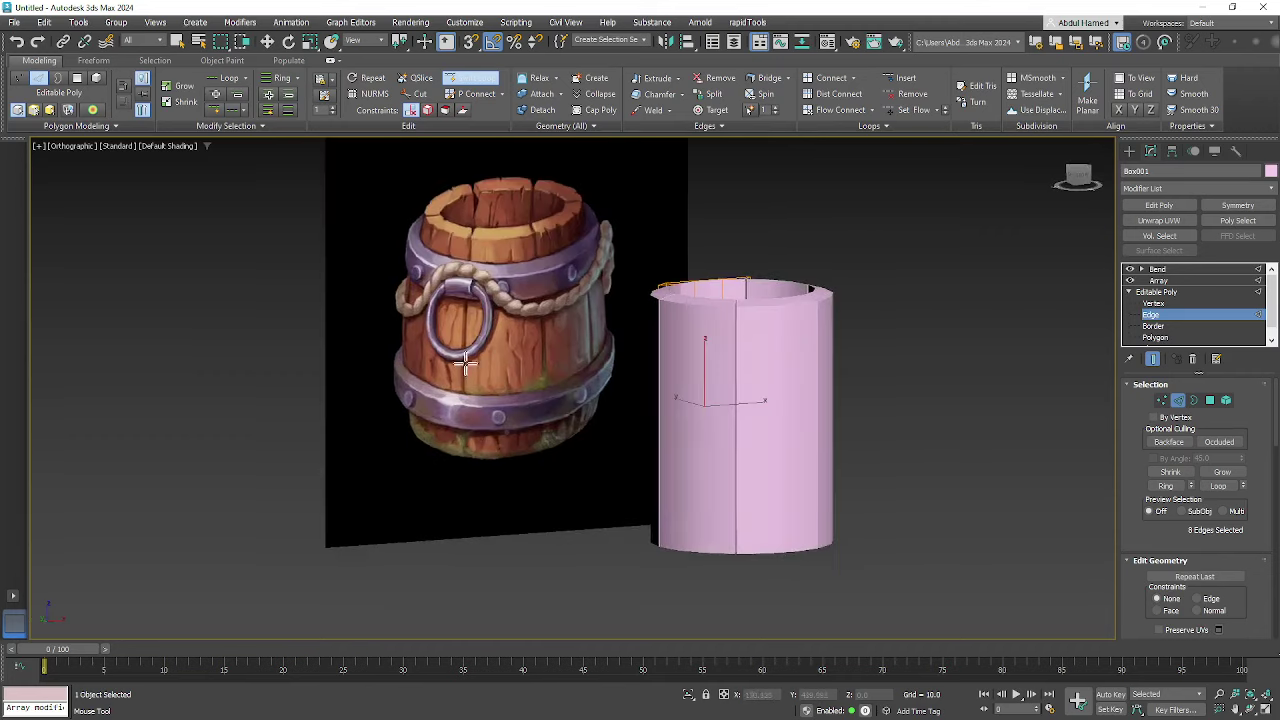
alt+middle_drag(531, 377, 686, 437)
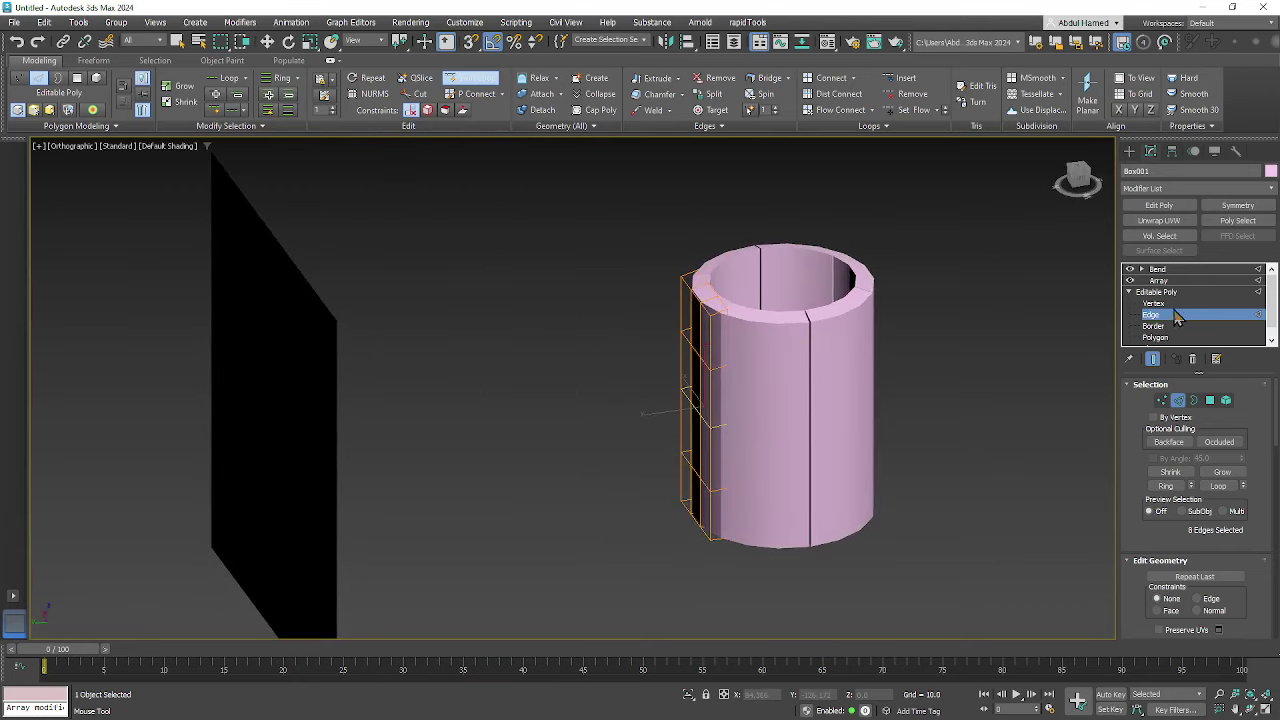
click(1170, 291)
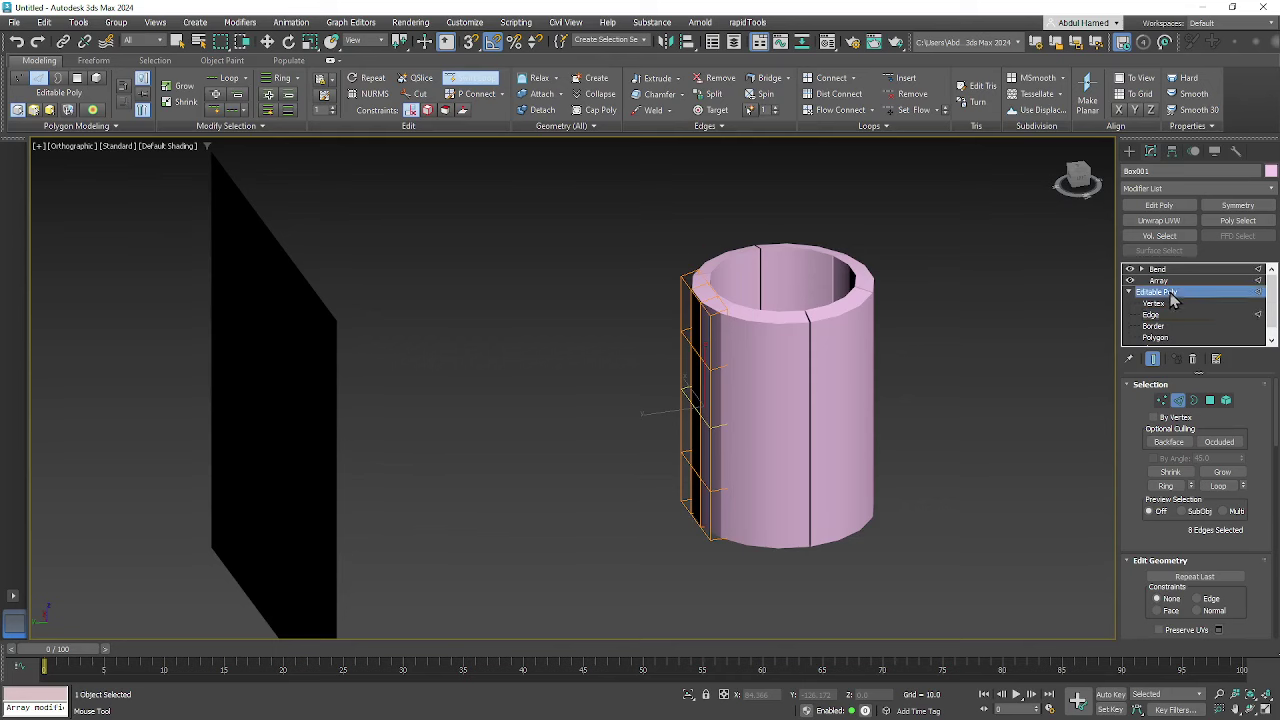
click(1157, 189)
text(ff)
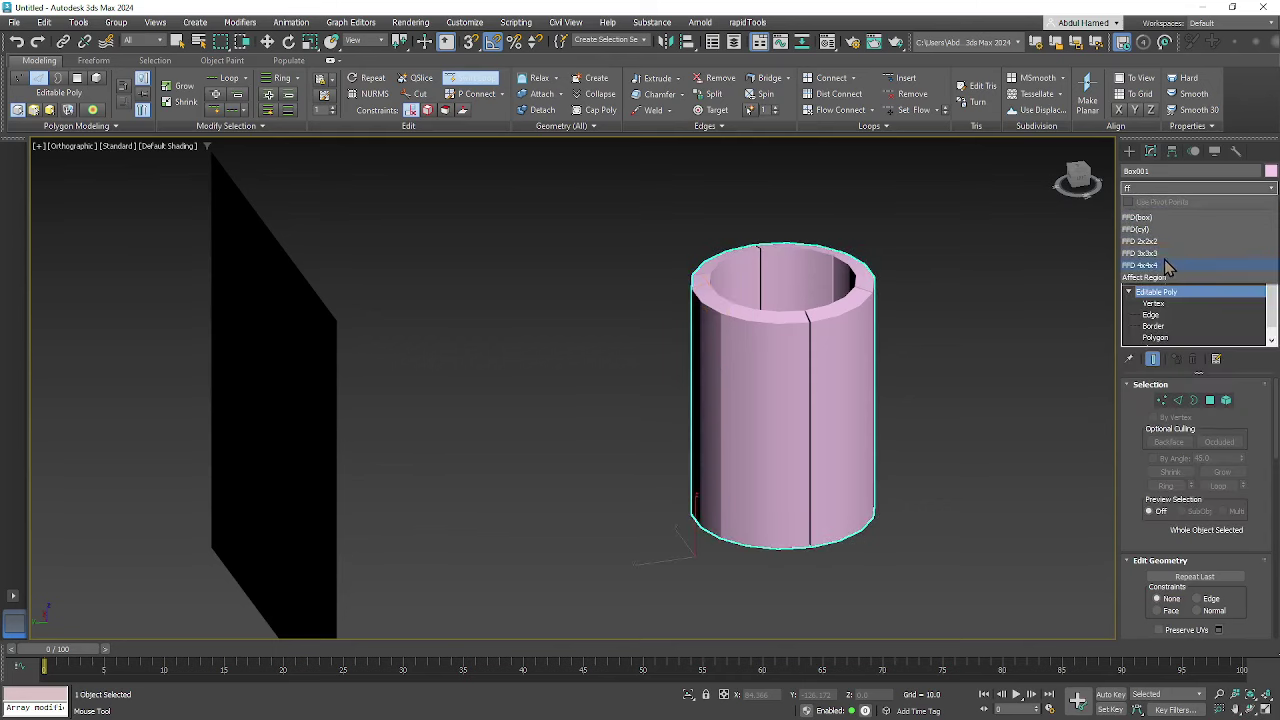
click(1163, 253)
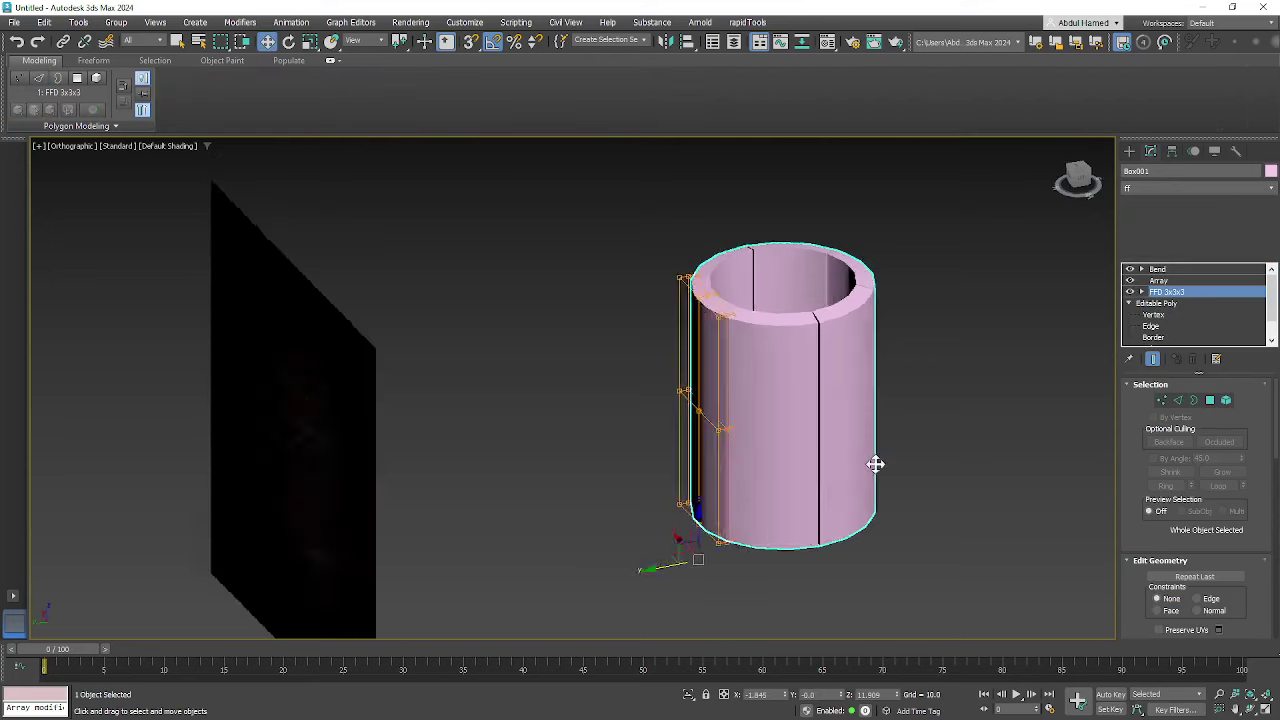
- Edit the FFD 3x3x3 control points and move the middle and bottom rows outward along Y to flare the barrel below its rim
key(q)
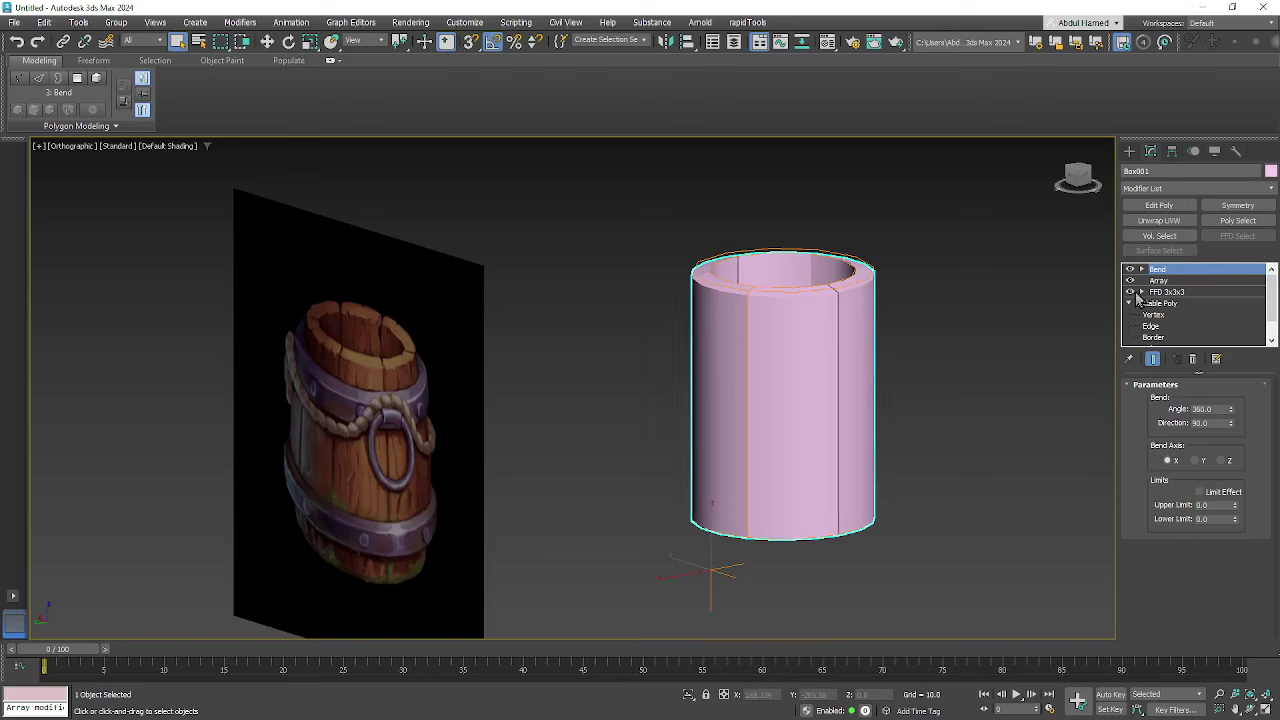
click(1163, 291)
click(1141, 291)
click(1178, 303)
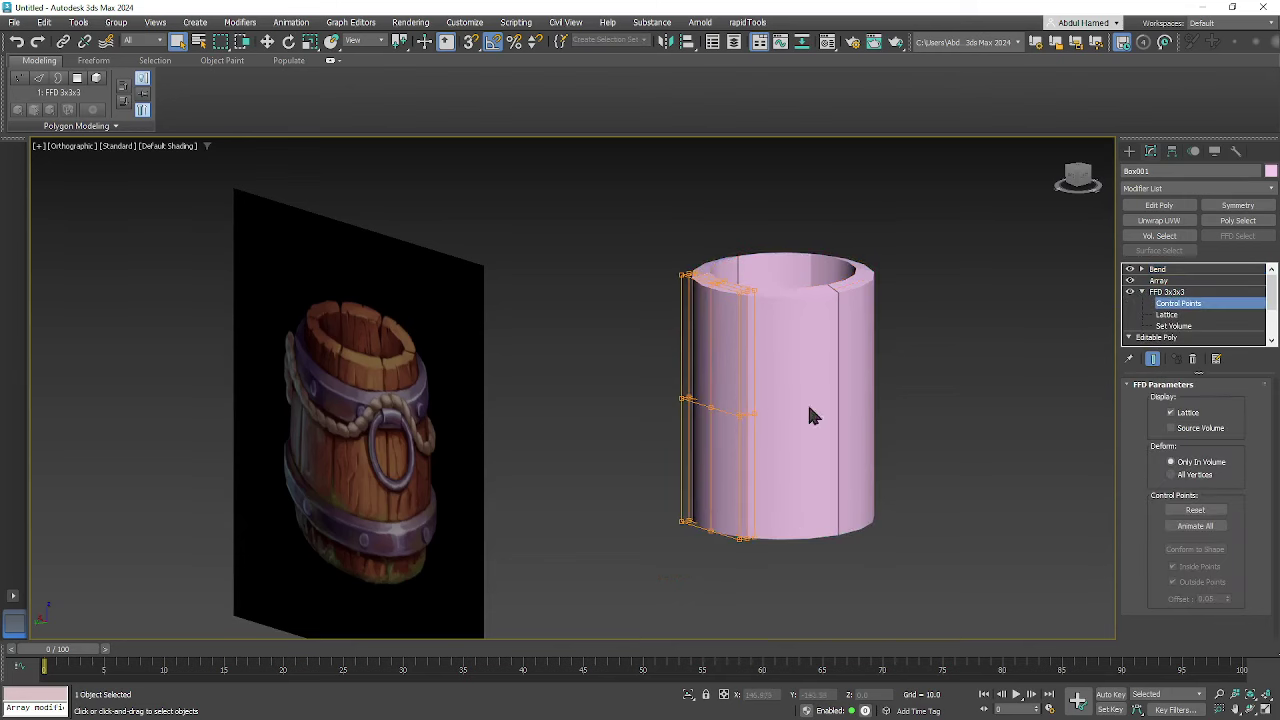
drag(609, 616, 609, 616)
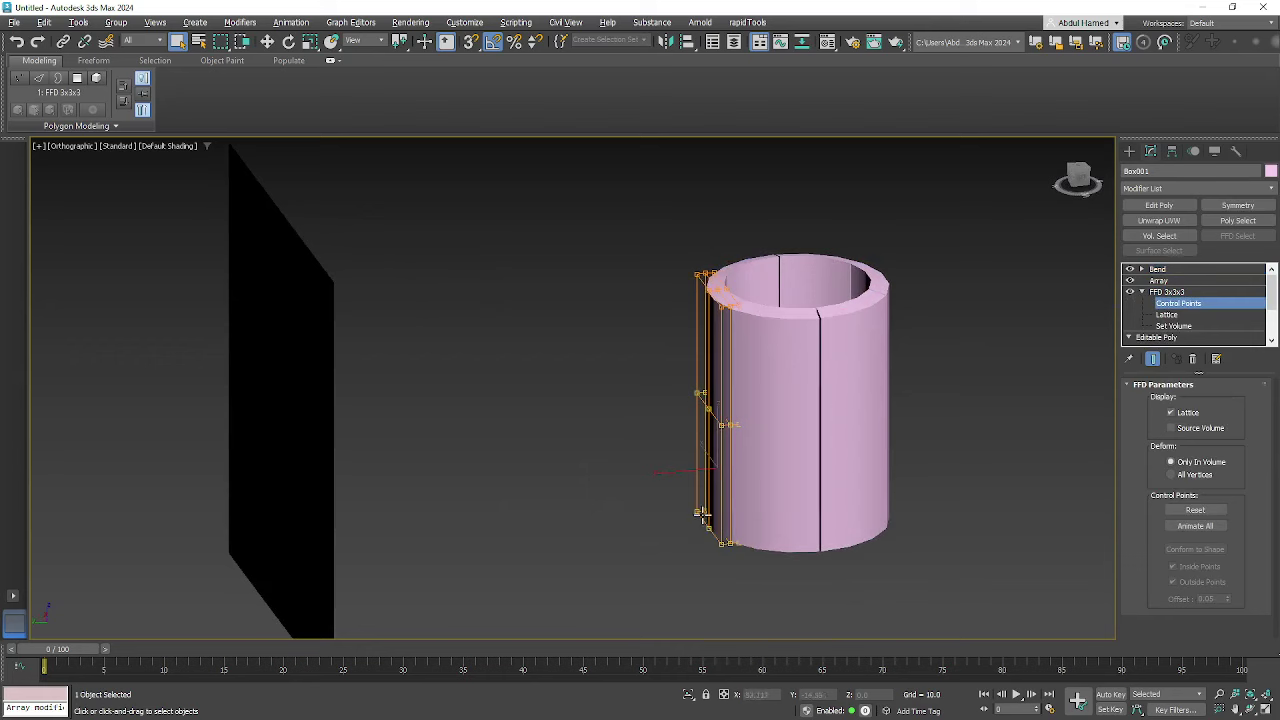
key(w)
drag(674, 474, 658, 476)
drag(767, 495, 641, 548)
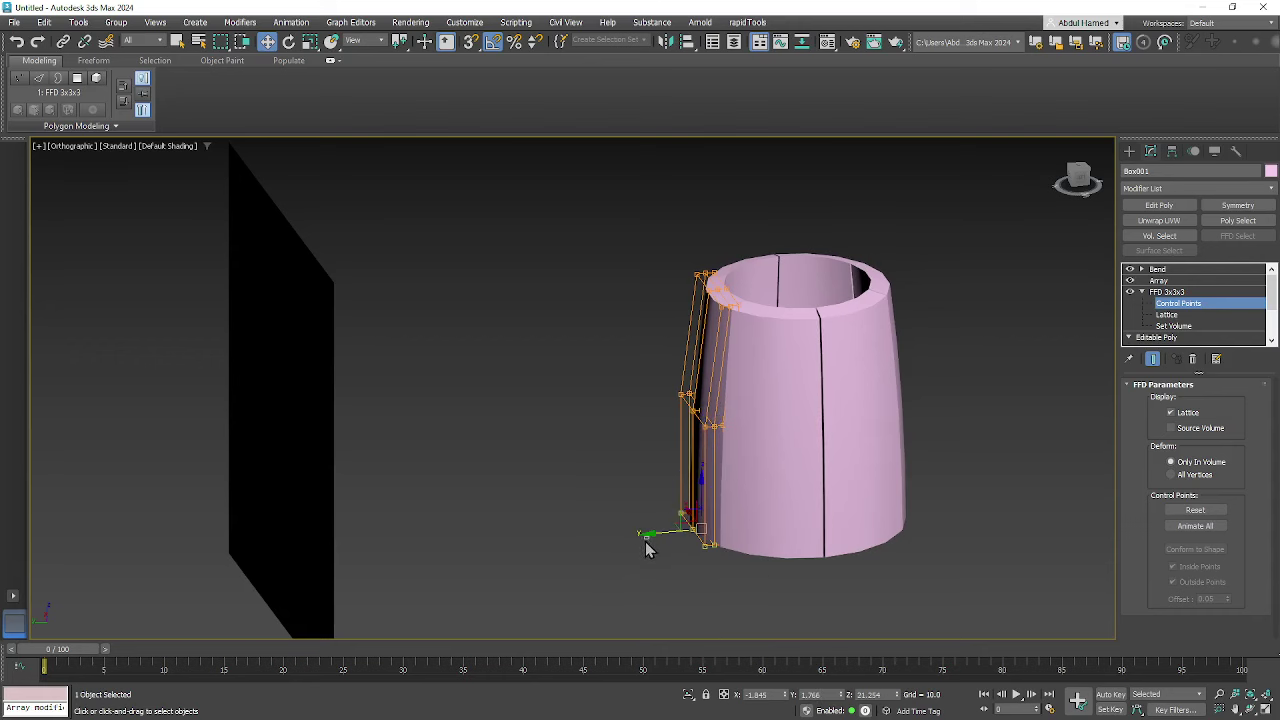
- Adjust the bottom row of FFD 3x3x3 control points along Y, and pull the middle row outward and down to form the bulge
click(645, 549)
drag(757, 574, 758, 582)
drag(659, 533, 656, 532)
alt+middle_drag(709, 531, 757, 510)
drag(666, 372, 711, 357)
alt+middle_drag(711, 357, 731, 380)
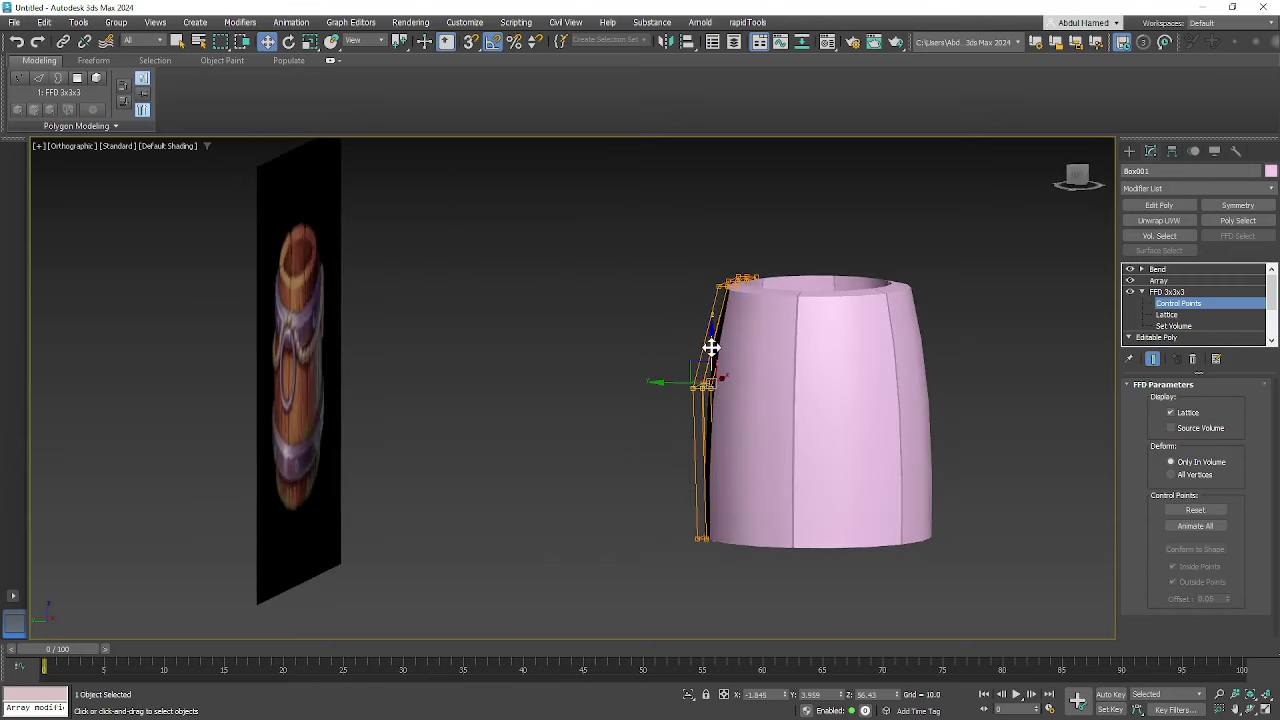
drag(710, 347, 702, 405)
mouse_move(750, 424)
alt+middle_down()
mouse_move(762, 428)
mouse_move(705, 432)
mouse_move(737, 436)
alt+middle_up()
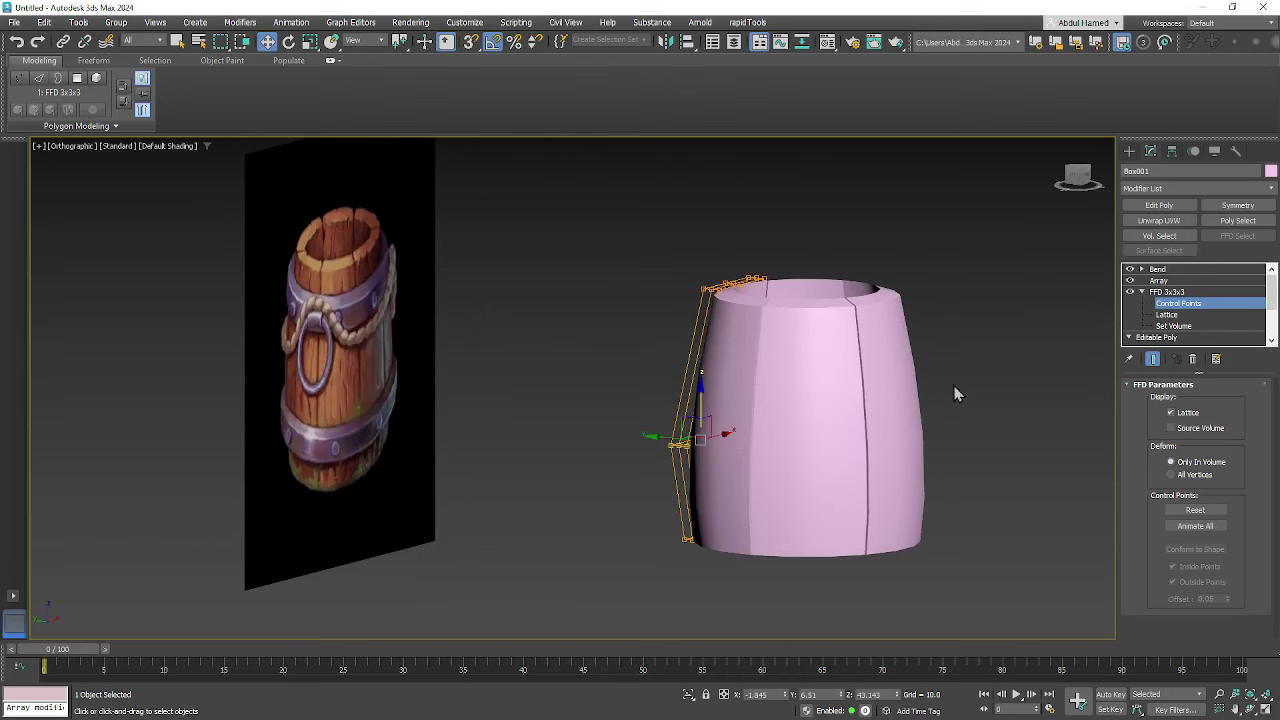
- Add an FFD 4x4x4 modifier above the FFD 3x3x3 and delete the FFD 3x3x3 from the stack
click(1162, 292)
click(1195, 188)
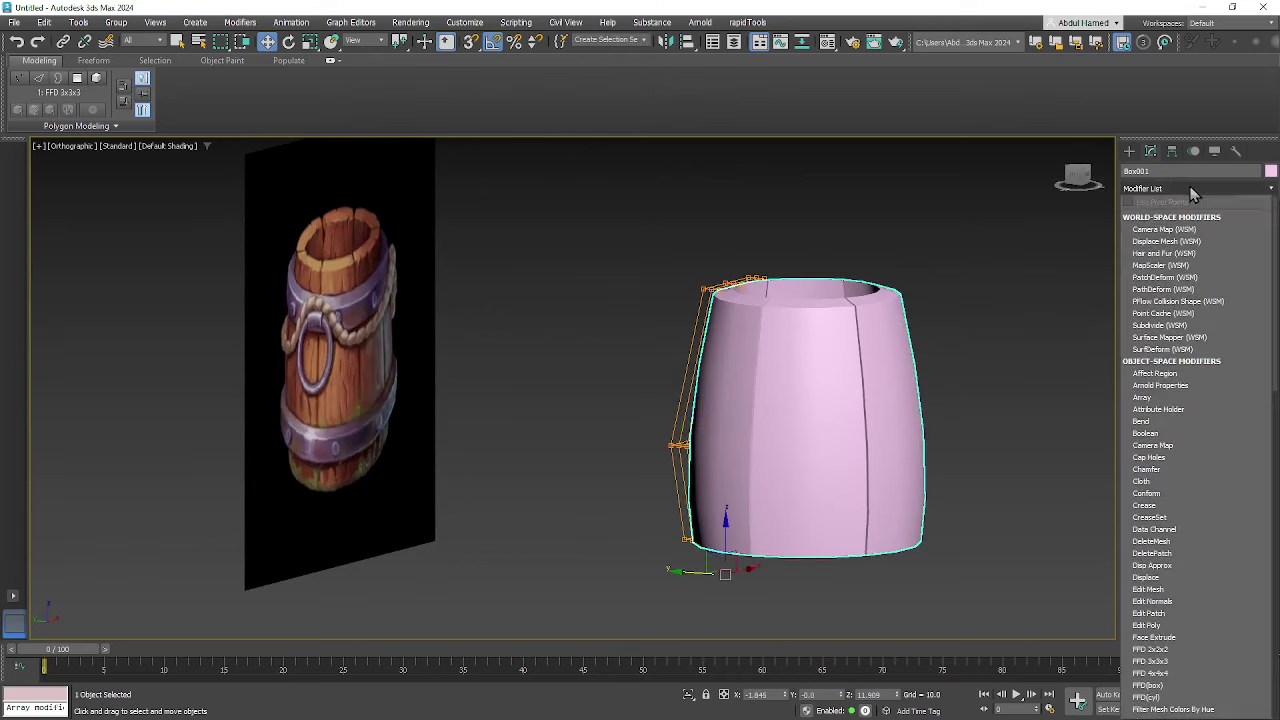
text(f)
click(1177, 280)
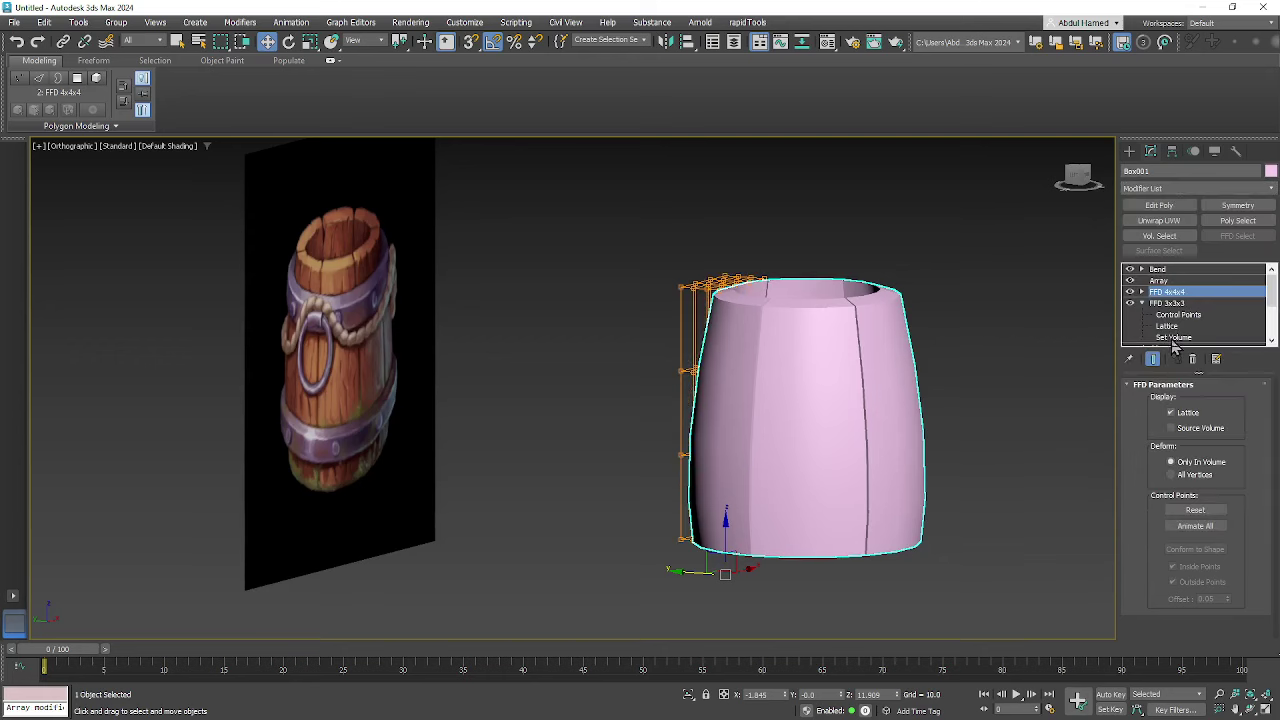
click(1166, 302)
click(1192, 358)
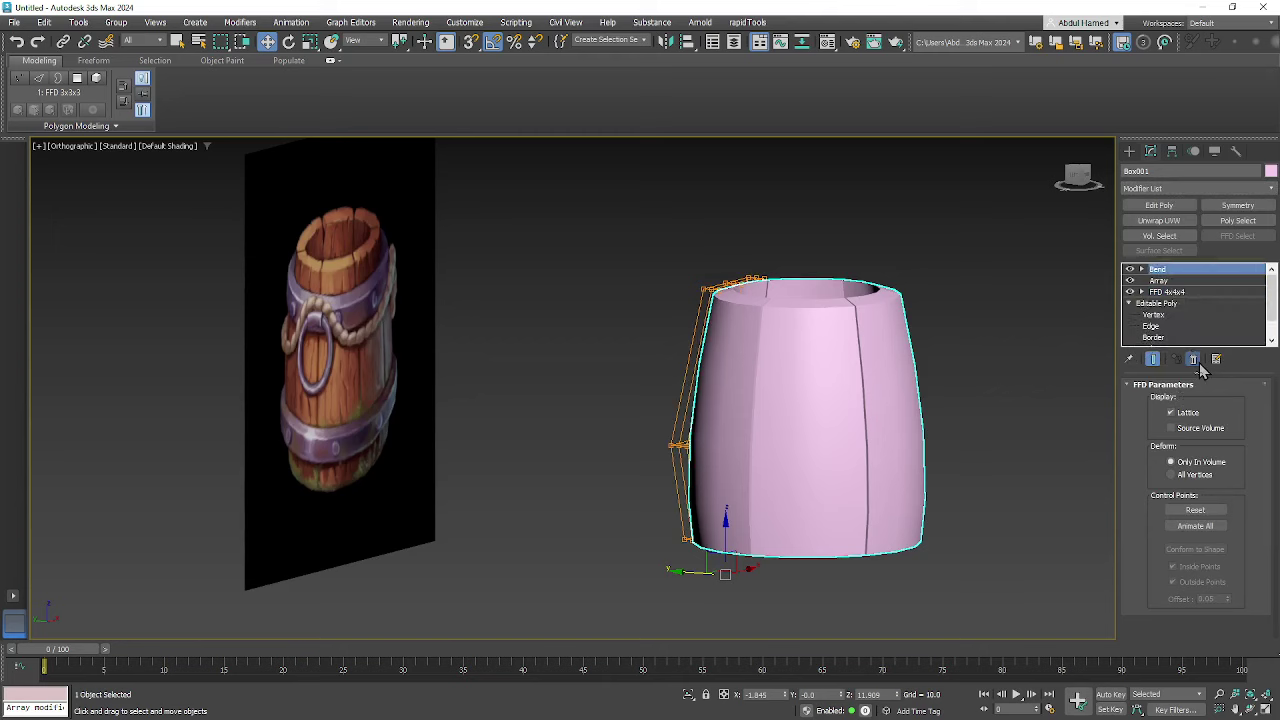
- Edit the FFD 4x4x4 control points and move the three rows below the top row outward along Y
click(1167, 291)
click(1142, 291)
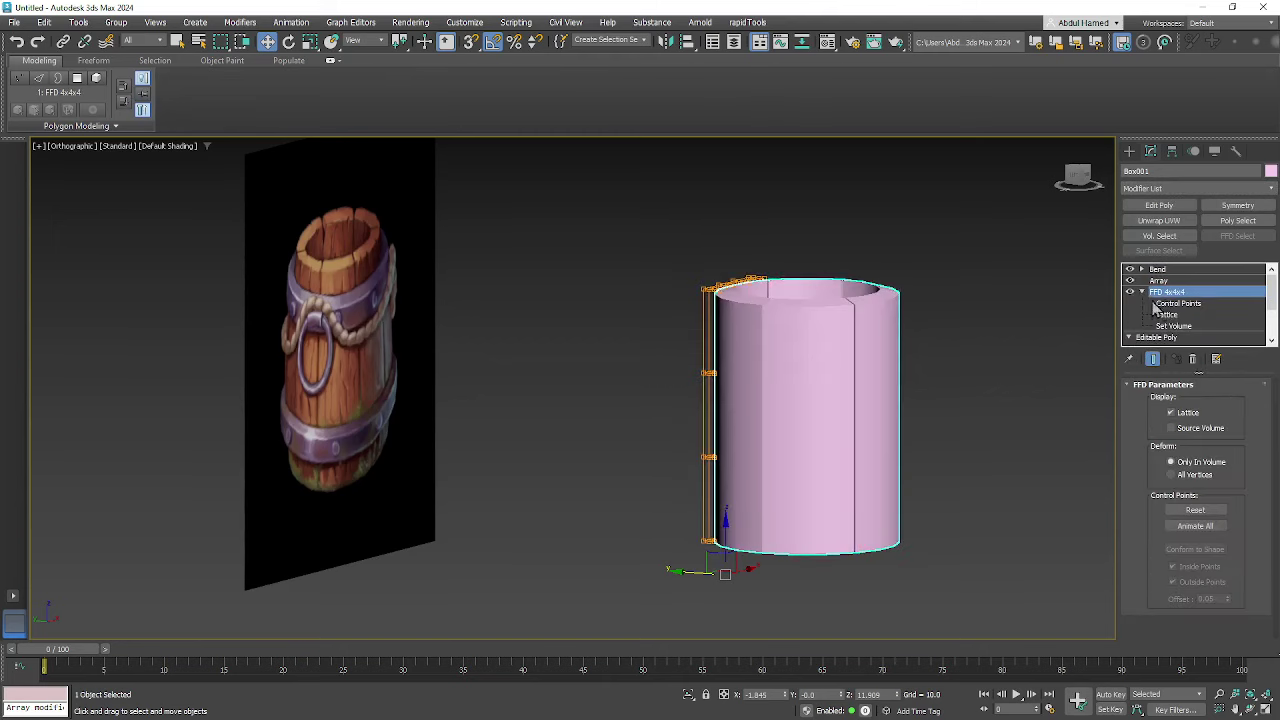
click(1178, 305)
mouse_move(871, 434)
alt+middle_down()
mouse_move(886, 423)
mouse_move(862, 443)
alt+middle_up()
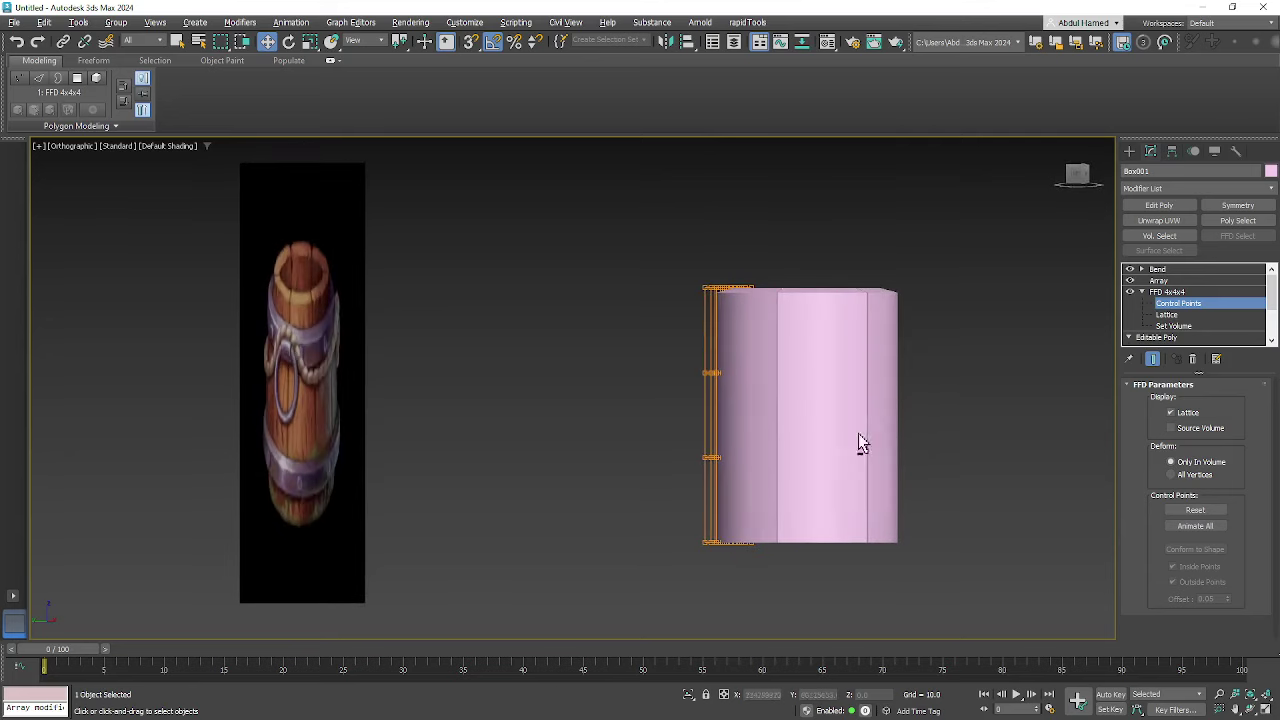
drag(780, 557, 771, 534)
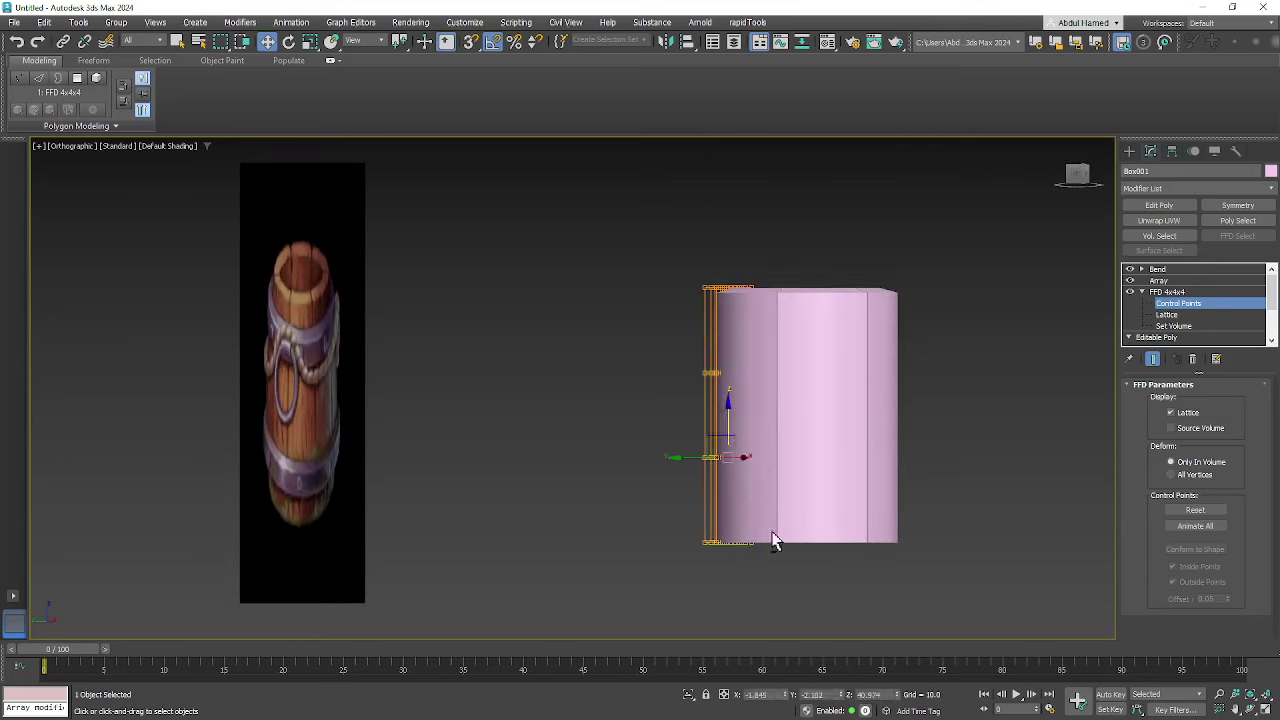
alt+middle_drag(771, 534, 733, 527)
drag(686, 458, 664, 455)
alt+middle_drag(670, 472, 674, 488)
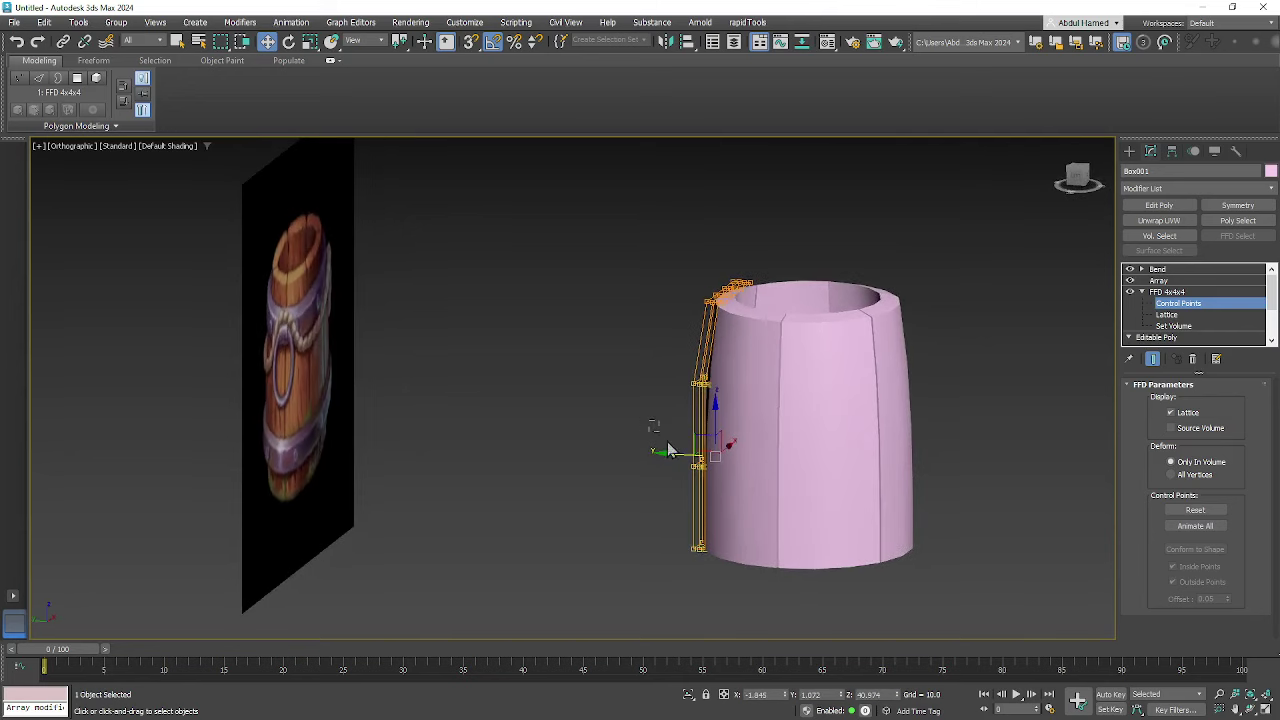
- Move the two lowest rows of control points farther outward along Y, and pull the bottom row slightly back inward
drag(750, 575, 750, 574)
drag(679, 497, 663, 495)
drag(755, 591, 756, 591)
alt+middle_drag(756, 591, 733, 600)
drag(672, 539, 675, 539)
alt+middle_drag(694, 540, 720, 520)
- Select all FFD 4x4x4 control points and move them outward along Y to widen the whole barrel
drag(613, 603, 615, 580)
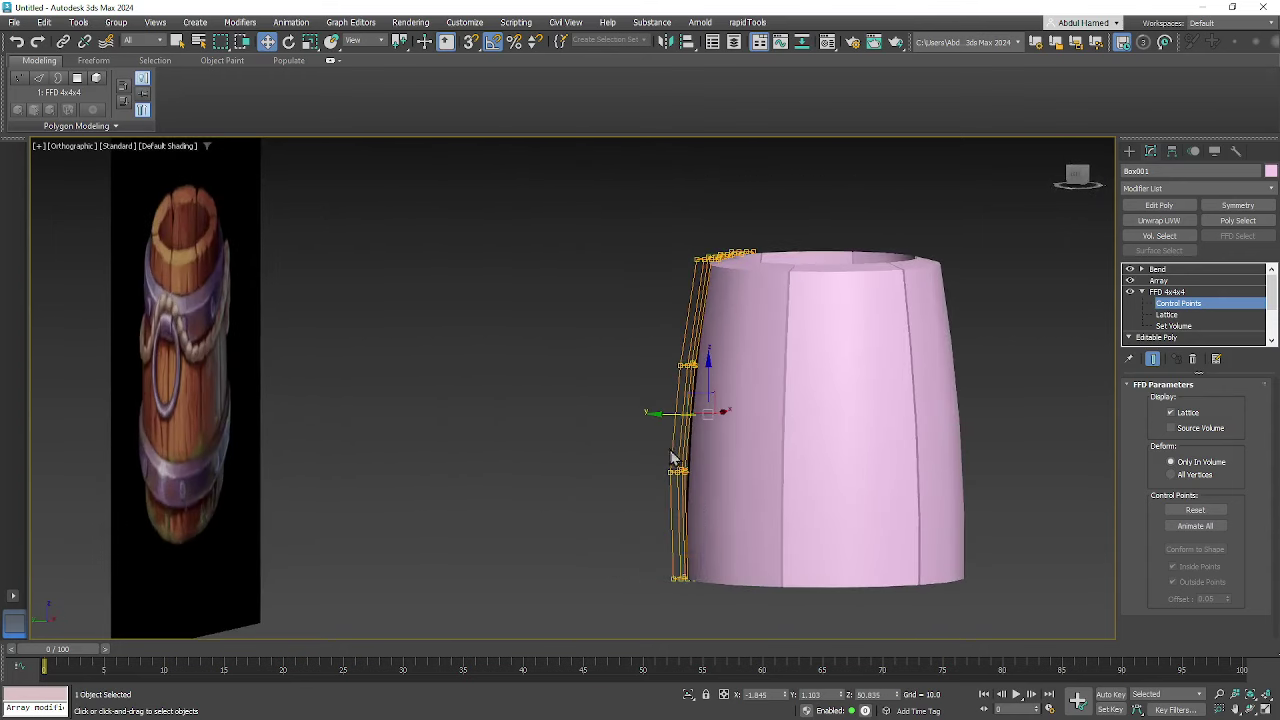
drag(663, 413, 647, 418)
alt+middle_drag(647, 418, 746, 510)
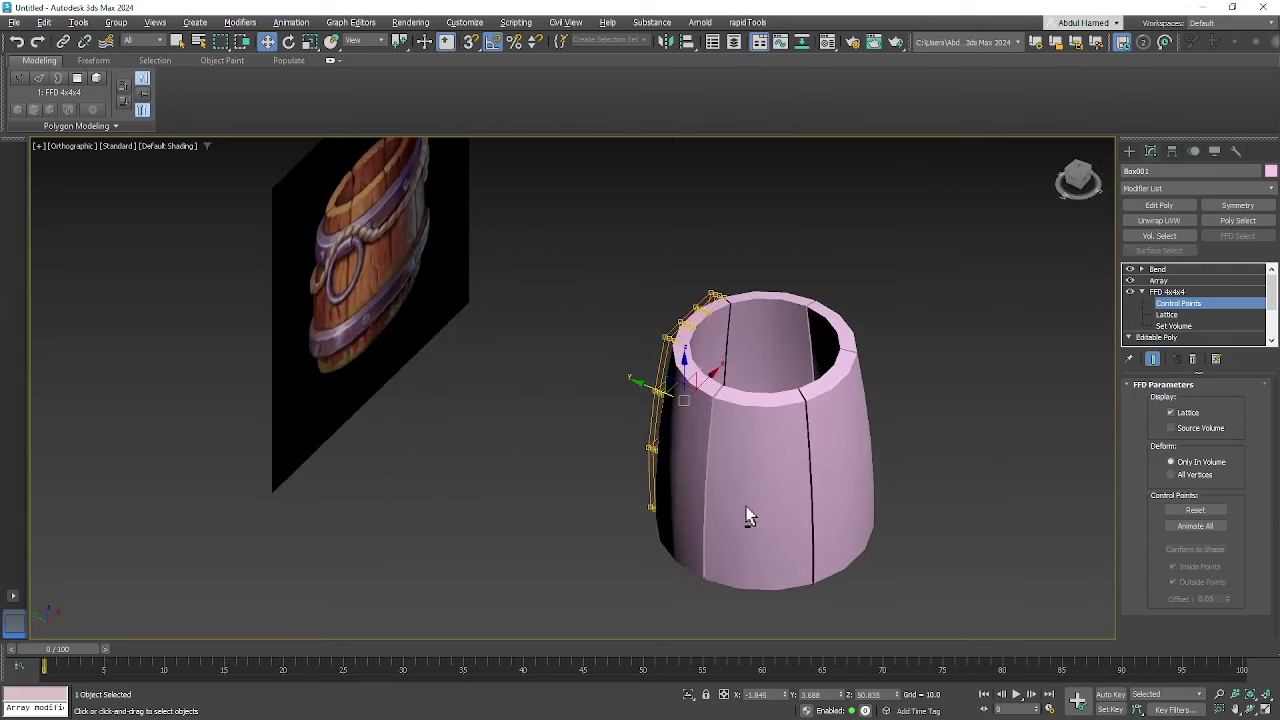
mouse_move(753, 452)
alt+middle_down()
mouse_move(766, 451)
mouse_move(752, 397)
mouse_move(783, 414)
mouse_move(765, 432)
alt+middle_up()
alt+middle_drag(757, 440, 737, 429)
alt+middle_drag(783, 486, 733, 492)
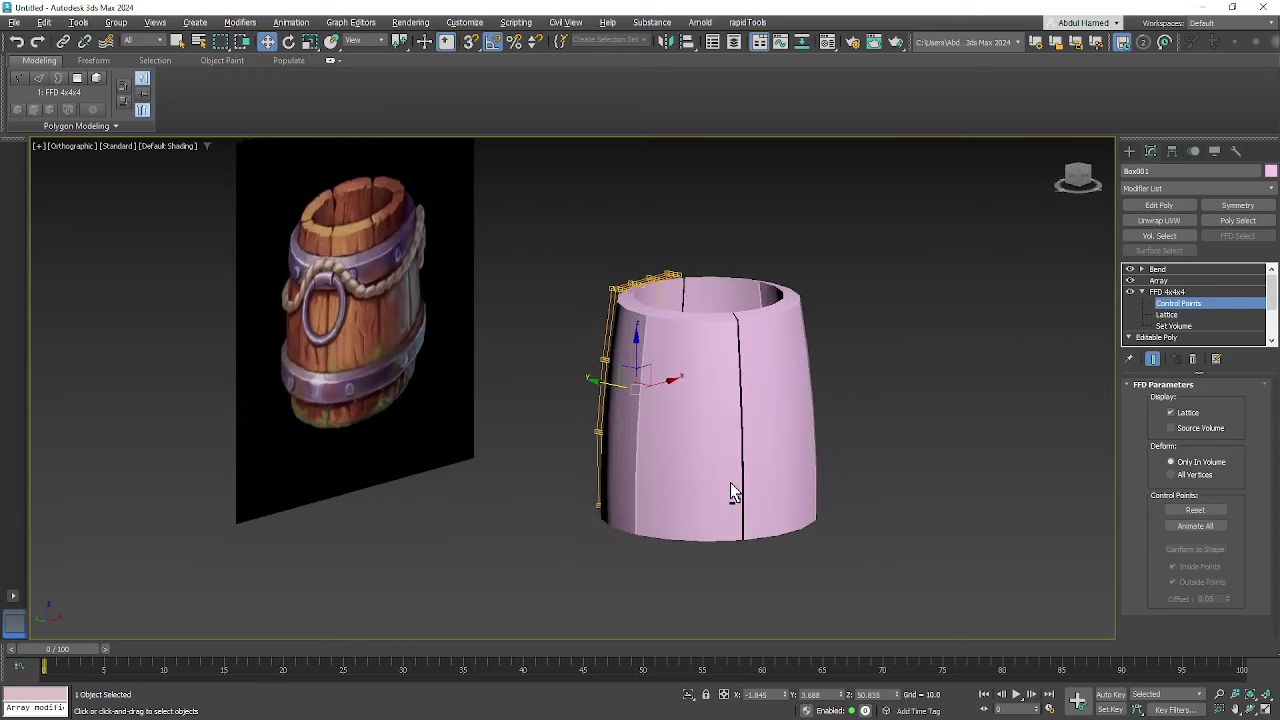
- Add an Edit Poly modifier directly above the FFD 4x4x4, expand its sub-object levels, and compare the barrel with the reference
click(1176, 292)
click(1196, 189)
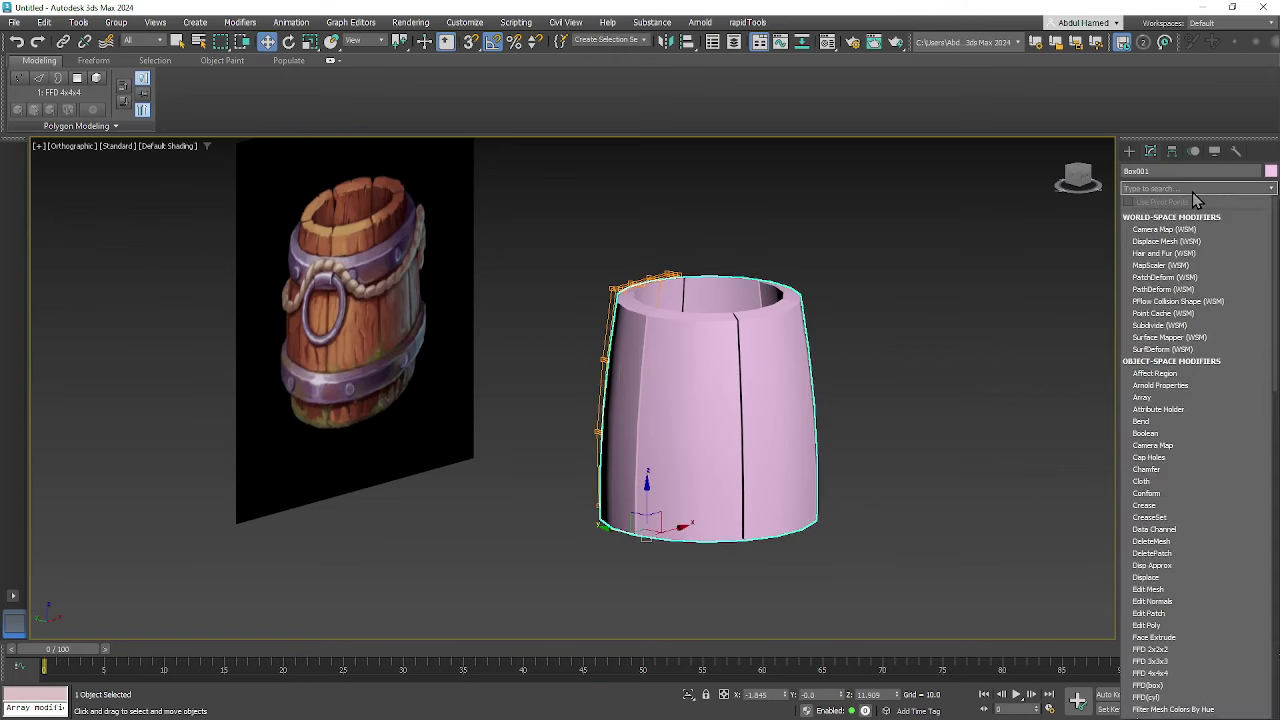
text(ed)
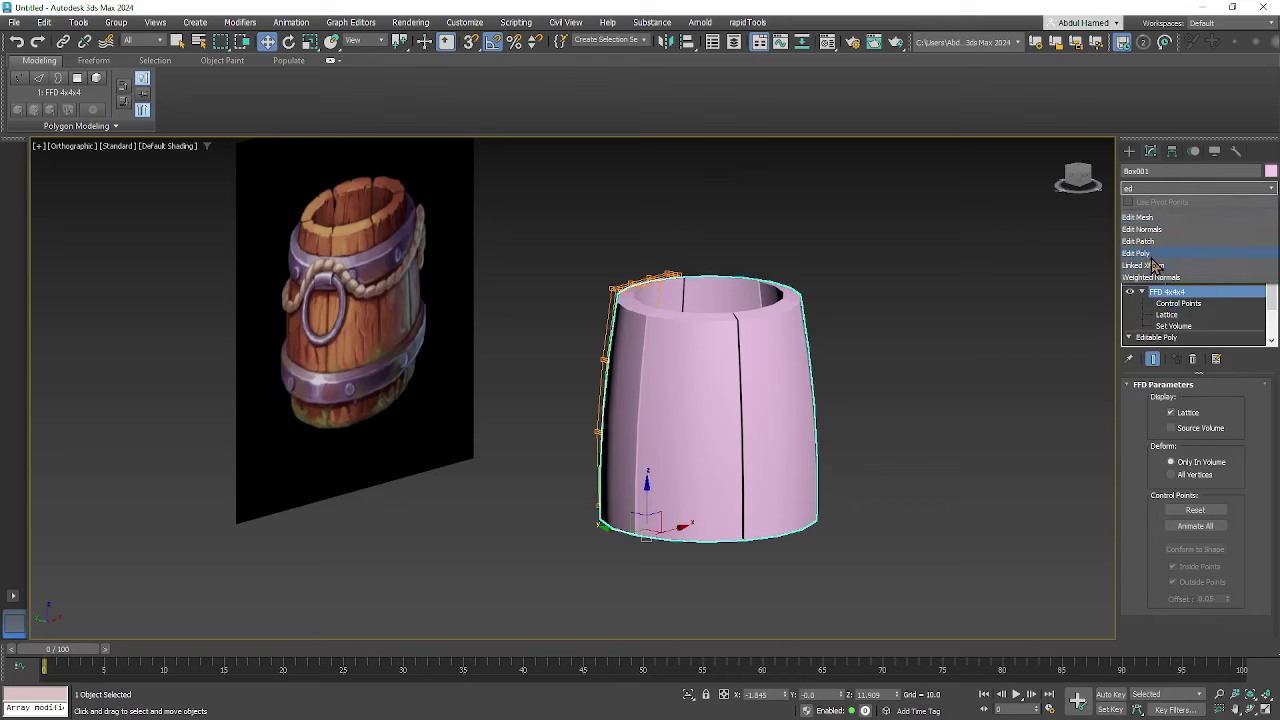
click(1148, 255)
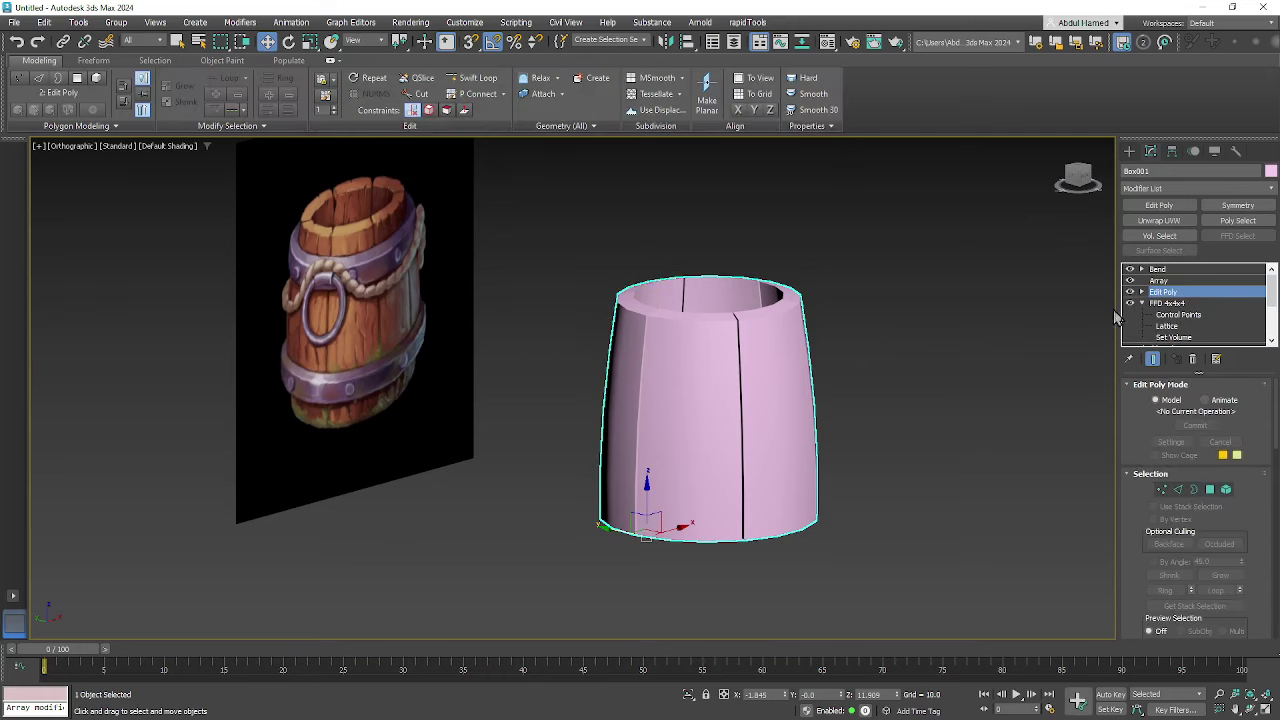
click(1142, 292)
alt+middle_drag(789, 363, 820, 428)
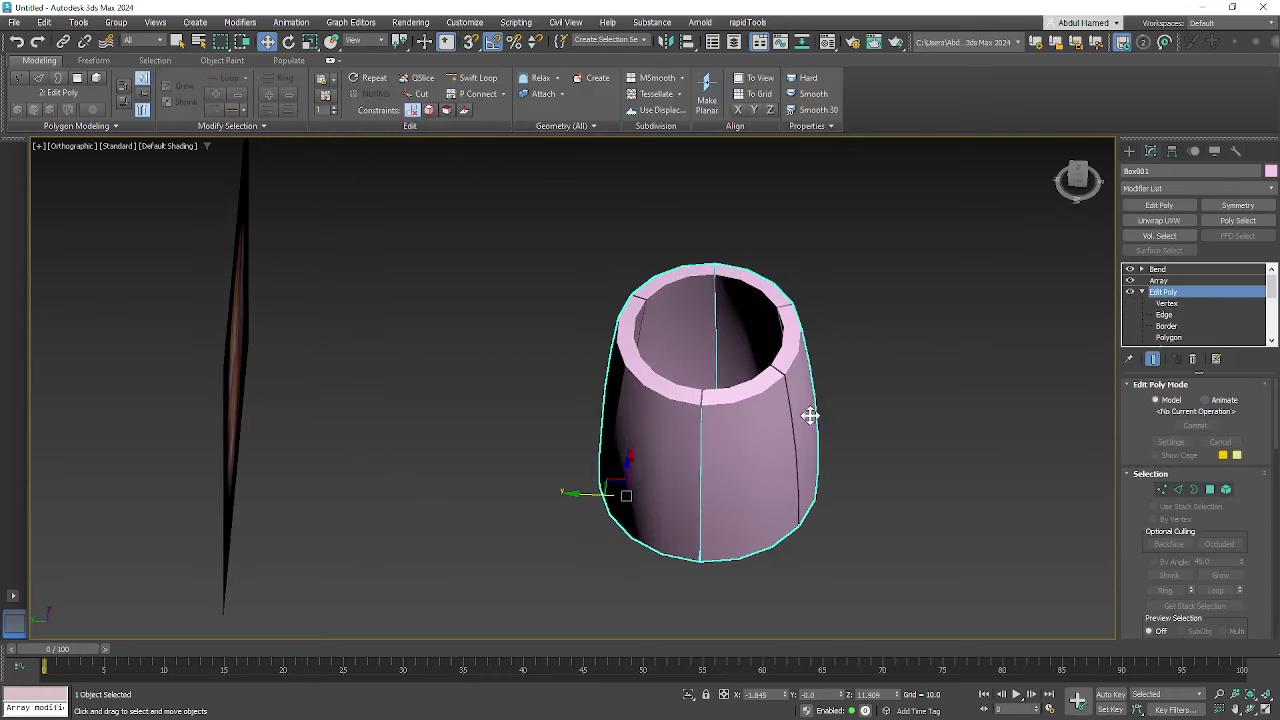
alt+middle_drag(813, 413, 560, 325)
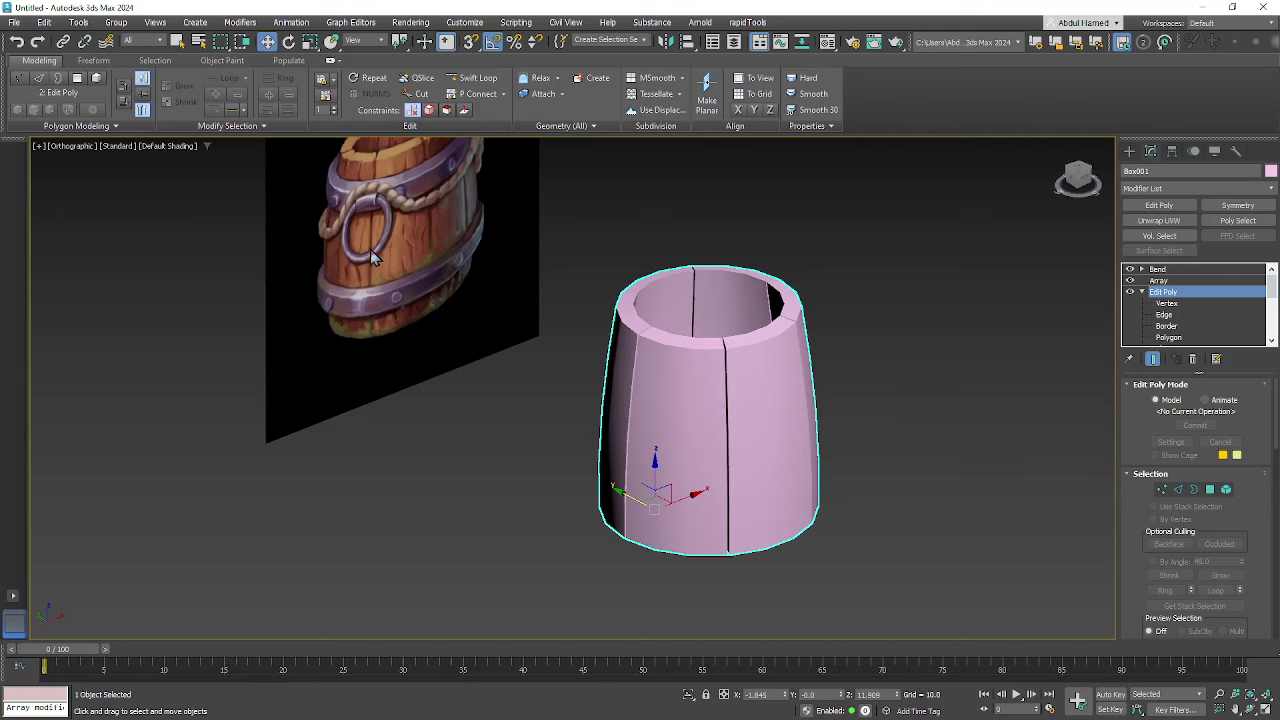
alt+middle_drag(376, 272, 1037, 352)
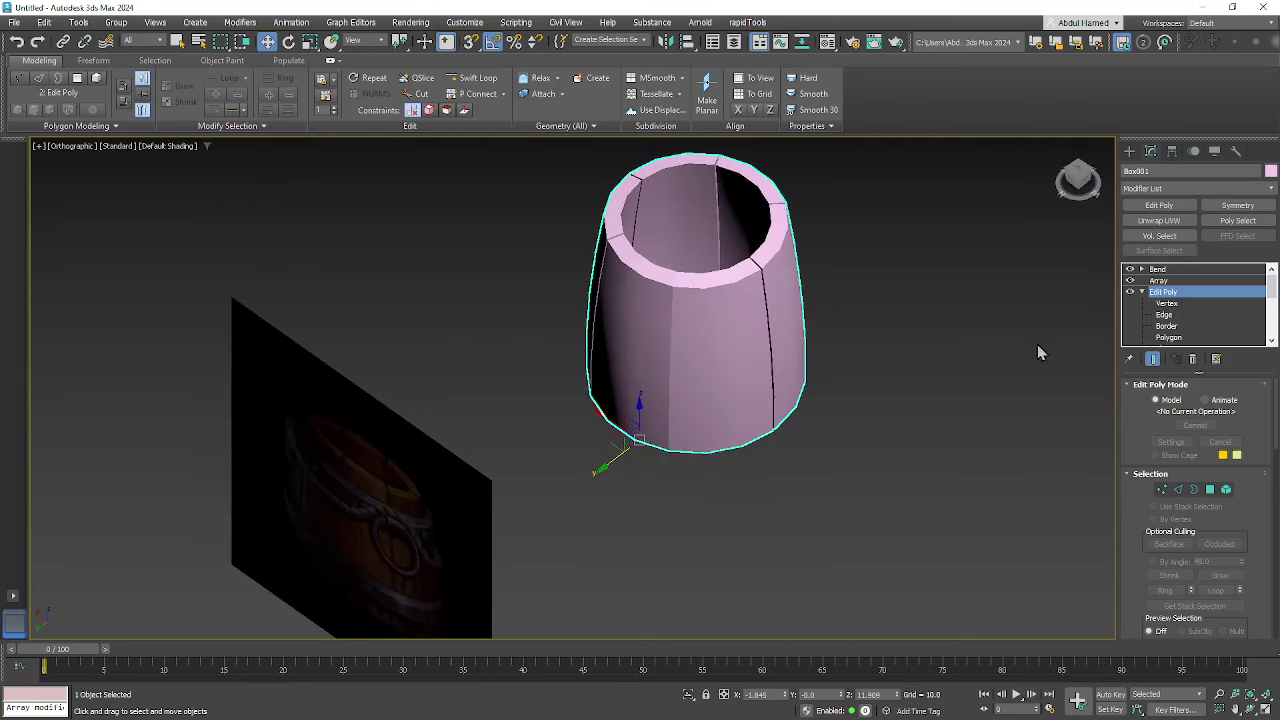
- Hide the modifier stack's end result and select the four polygons along one narrow side of the base plank
click(1152, 358)
alt+middle_drag(1003, 380, 905, 311)
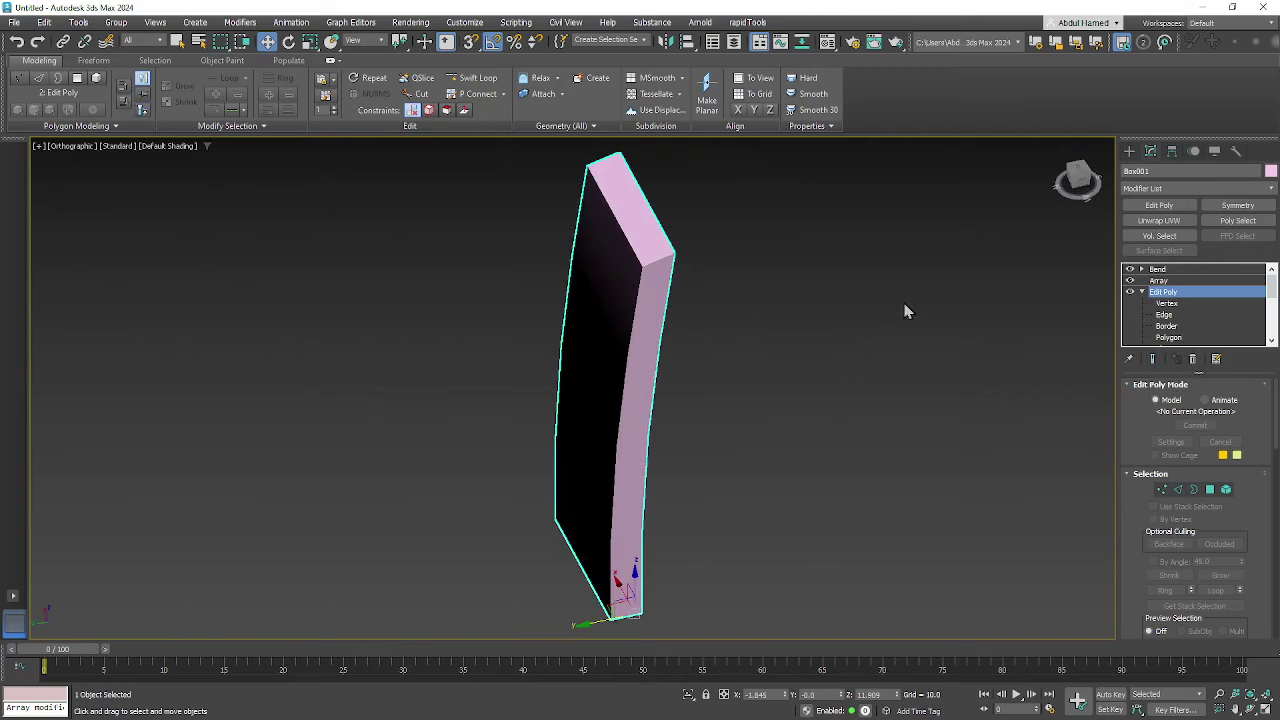
click(1168, 337)
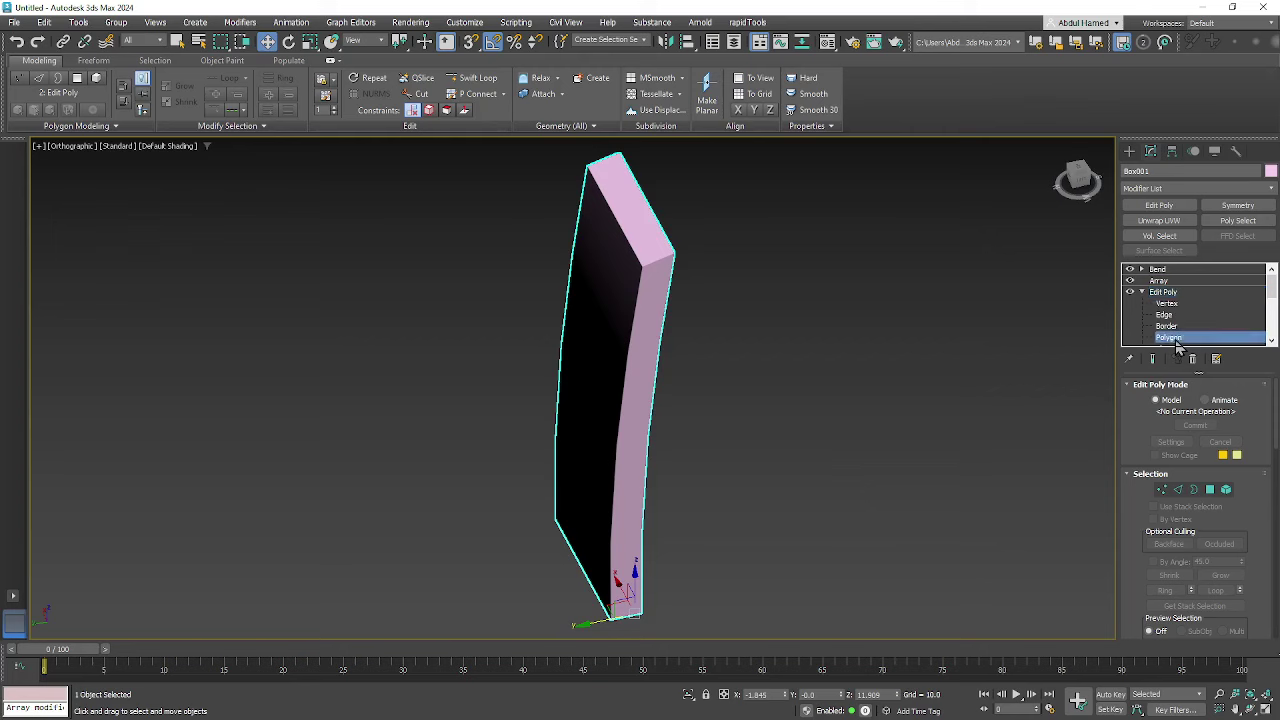
click(654, 316)
ctrl+click(643, 402)
ctrl+click(631, 486)
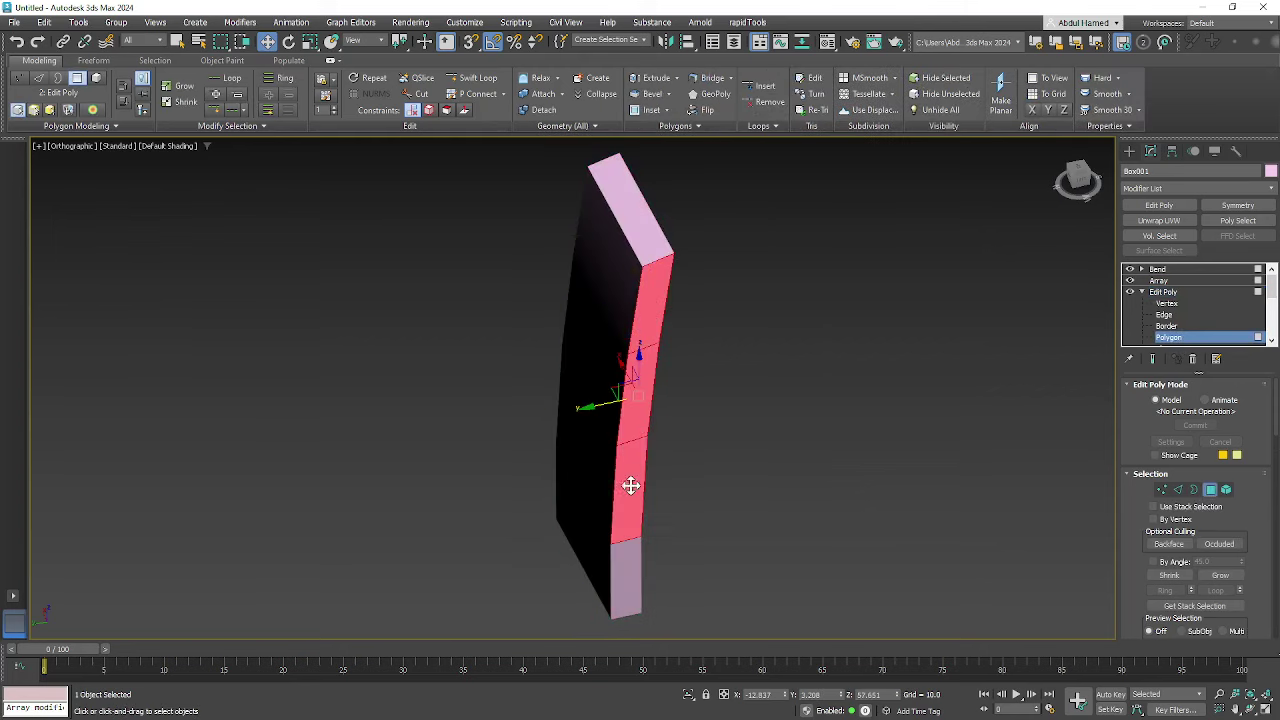
ctrl+click(634, 563)
- Add the four polygons along the opposite narrow side of the plank to the selection
alt+middle_drag(634, 563, 758, 457)
middle_drag(561, 445, 658, 300)
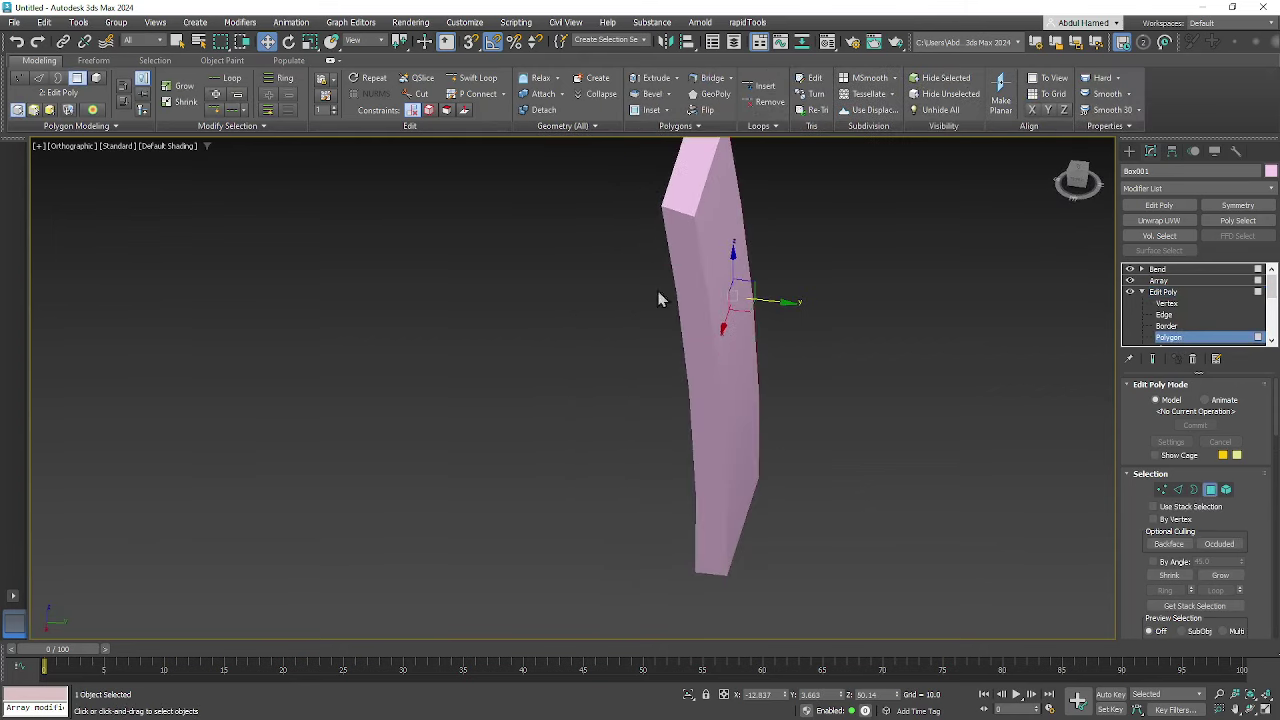
click(690, 245)
ctrl+click(699, 350)
ctrl+click(706, 450)
ctrl+click(710, 535)
alt+middle_drag(850, 470, 794, 439)
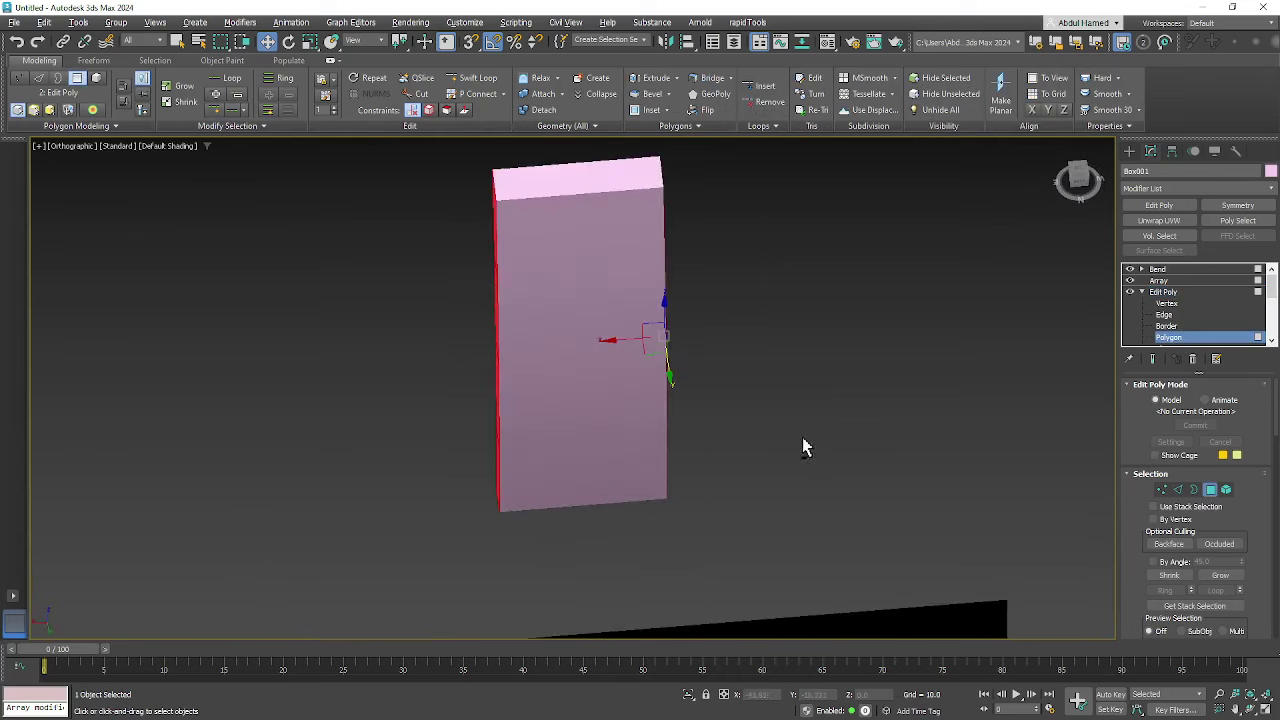
- Bevel the selected side polygons of the plank with a height of 0.827 and an outline of -0.348
scroll(1234, 528, down, 4)
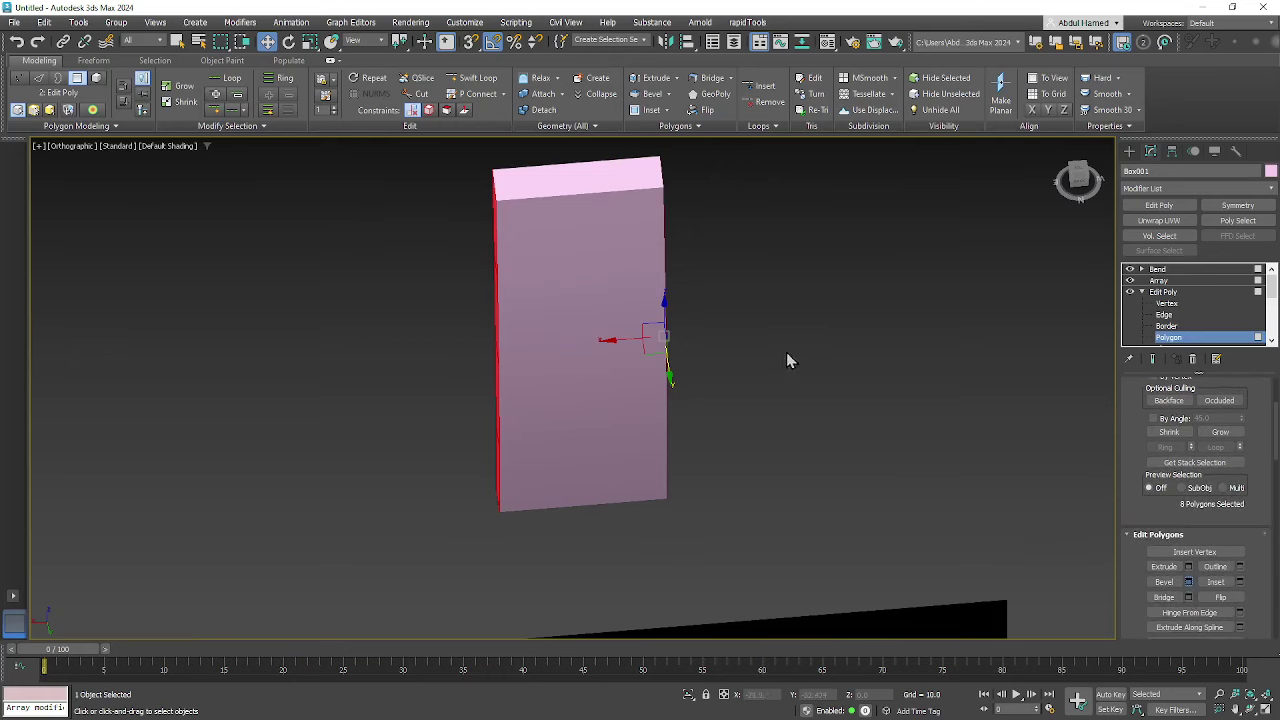
alt+middle_drag(786, 352, 708, 346)
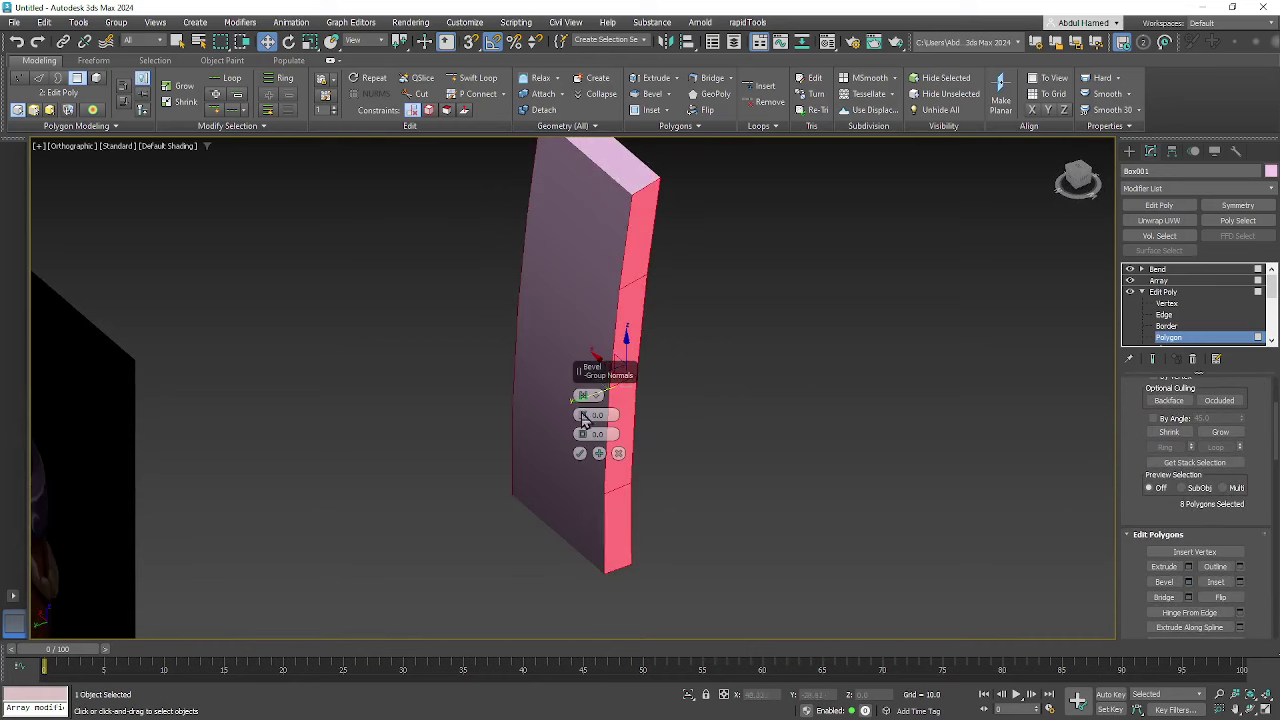
mouse_move(585, 419)
mouse_down()
mouse_move(583, 400)
mouse_move(587, 433)
mouse_up()
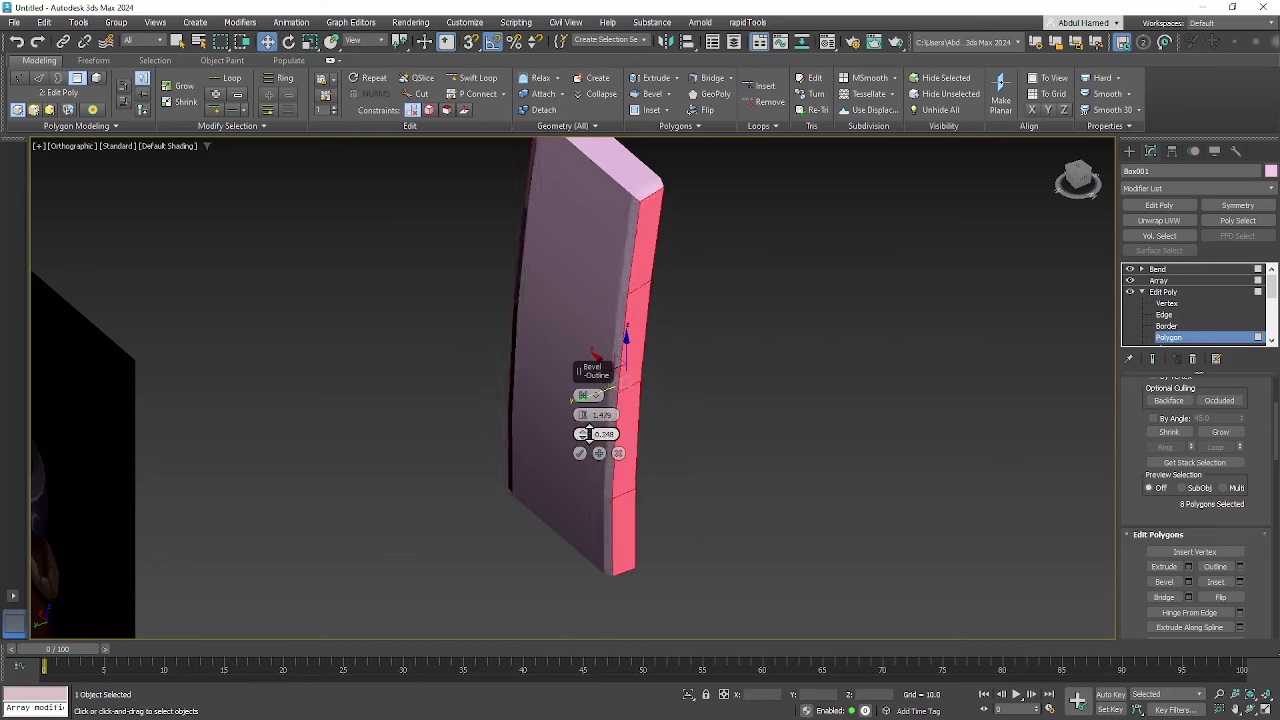
alt+middle_drag(763, 444, 714, 471)
scroll(640, 440, up, 4)
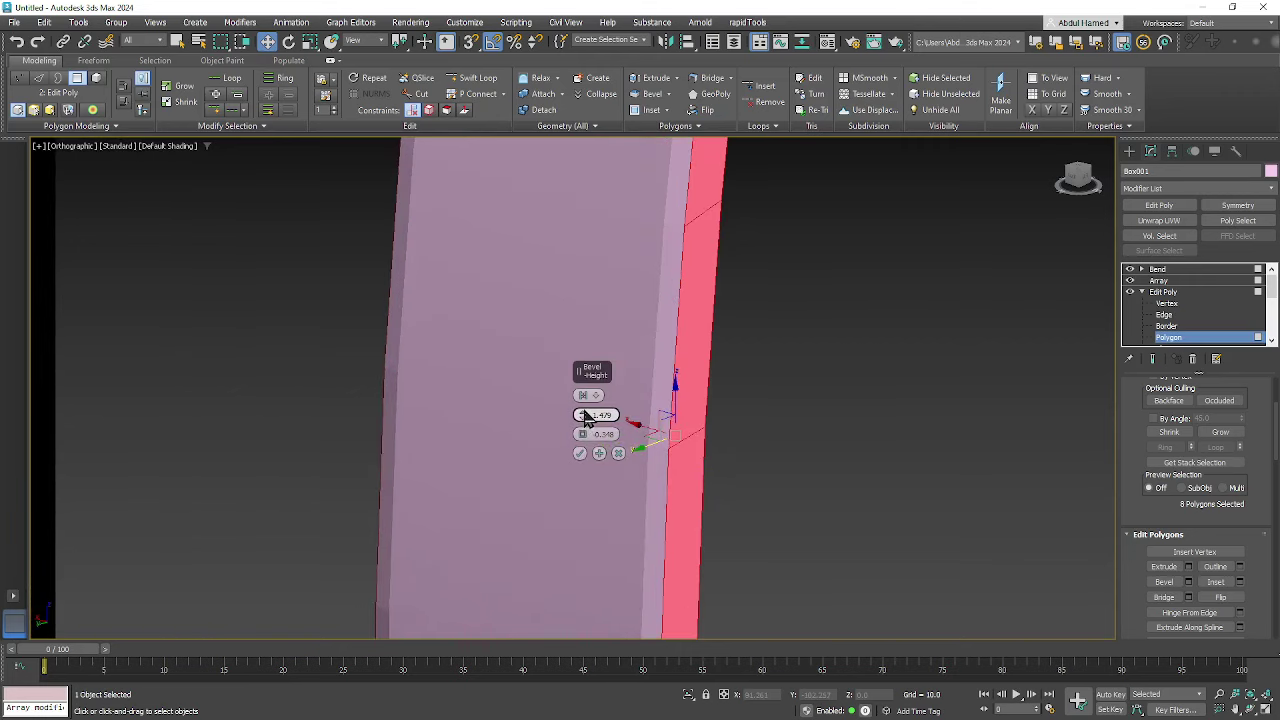
drag(587, 418, 596, 420)
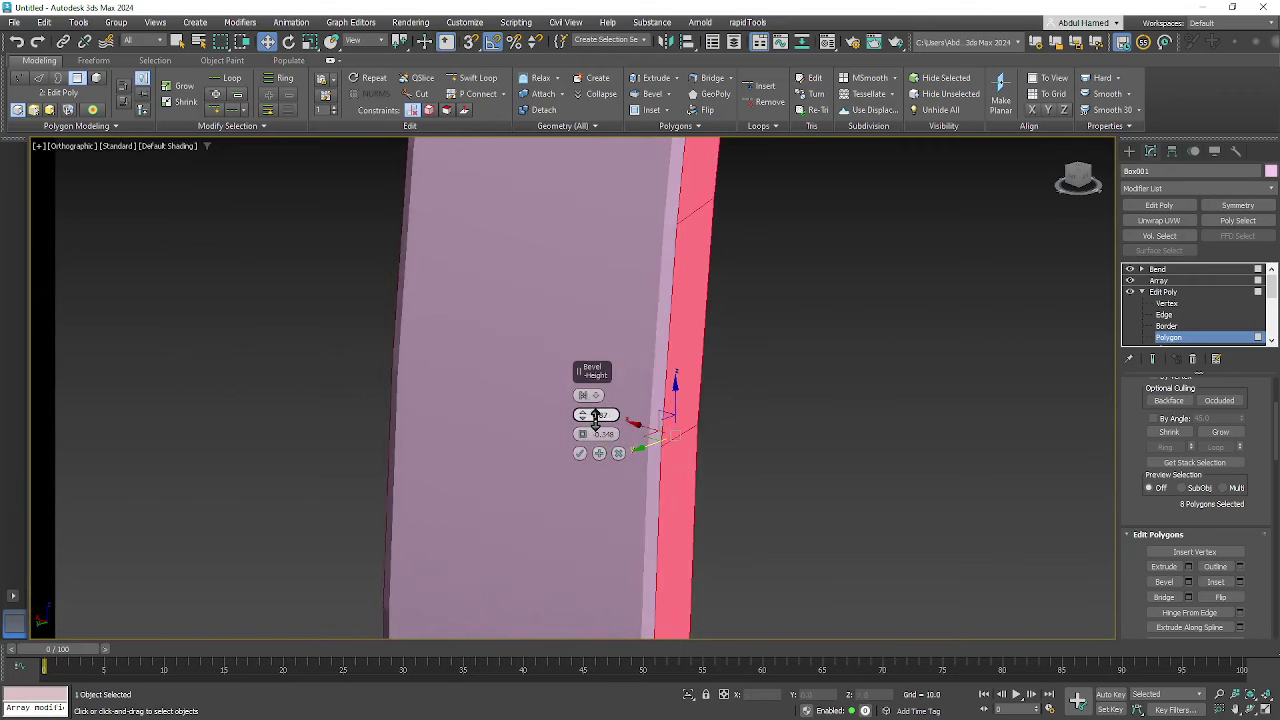
- Show the modifier stack's end result again and check the bevelled seams between the planks around the barrel's rim
click(1152, 358)
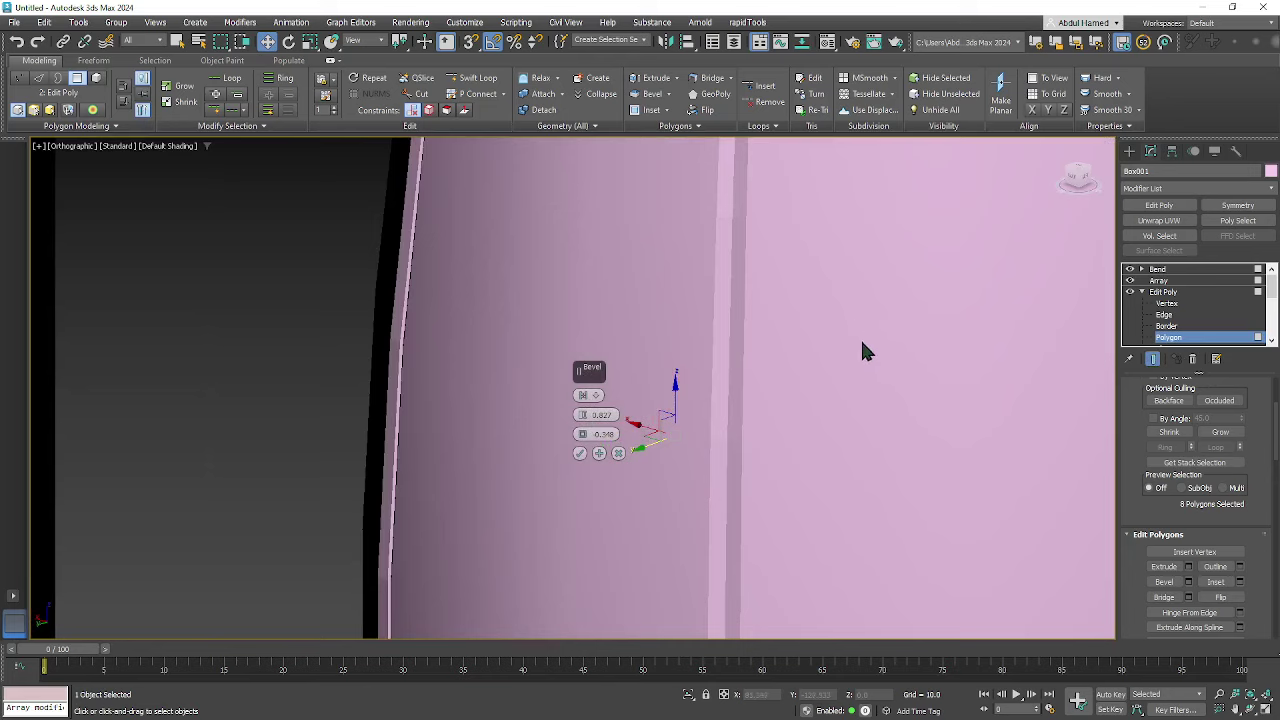
scroll(865, 350, down, 8)
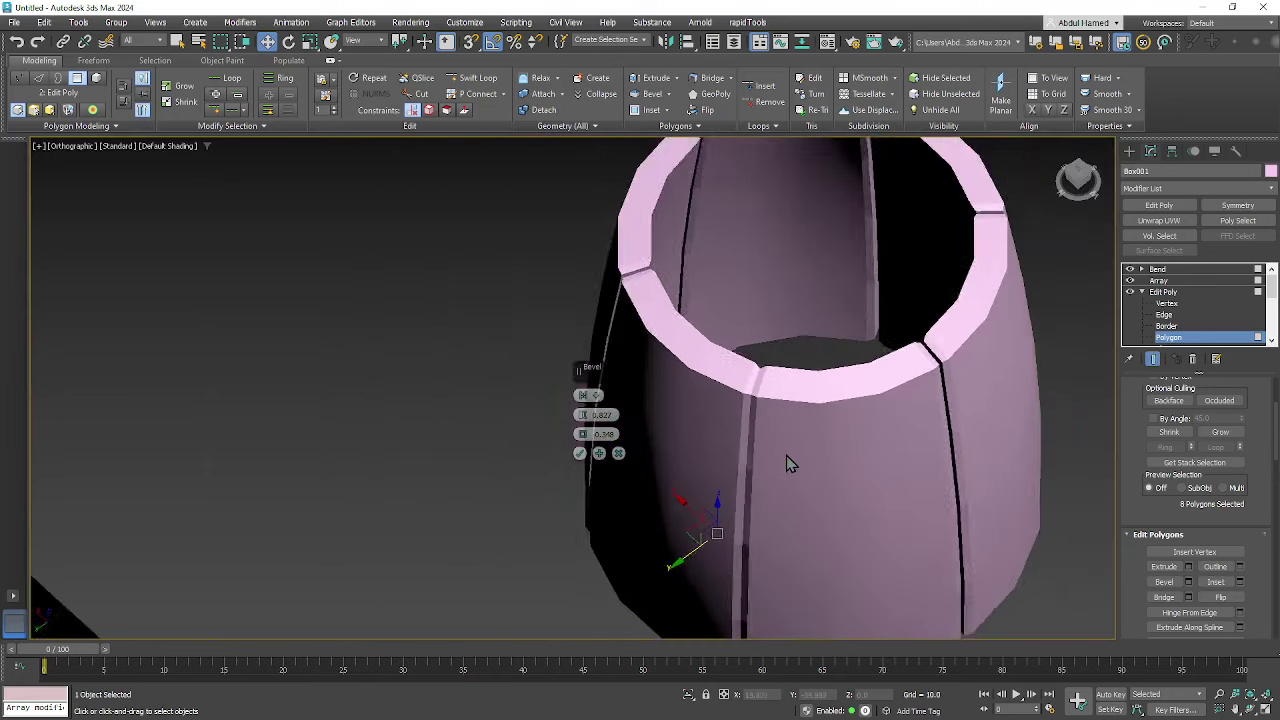
alt+middle_drag(786, 455, 752, 337)
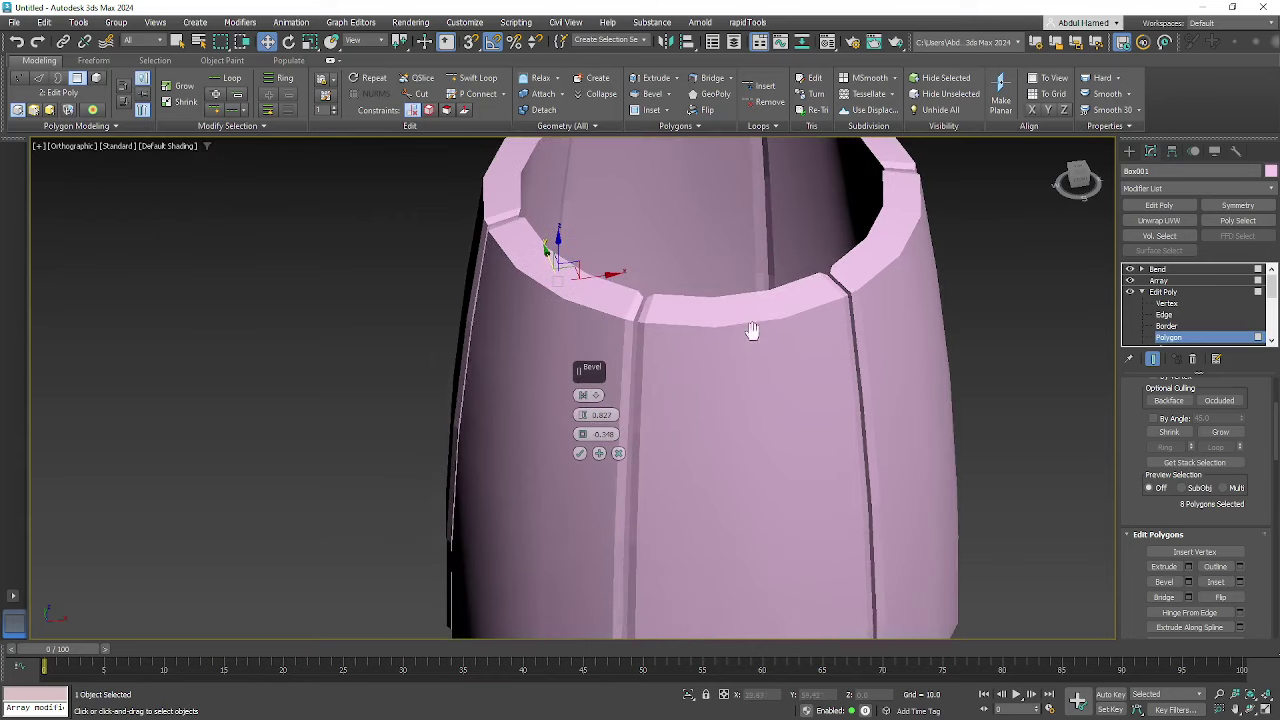
- Clear the polygon selection and turn on the edged-faces display while checking the barrel's underside
scroll(752, 337, down, 5)
alt+middle_drag(746, 391, 800, 474)
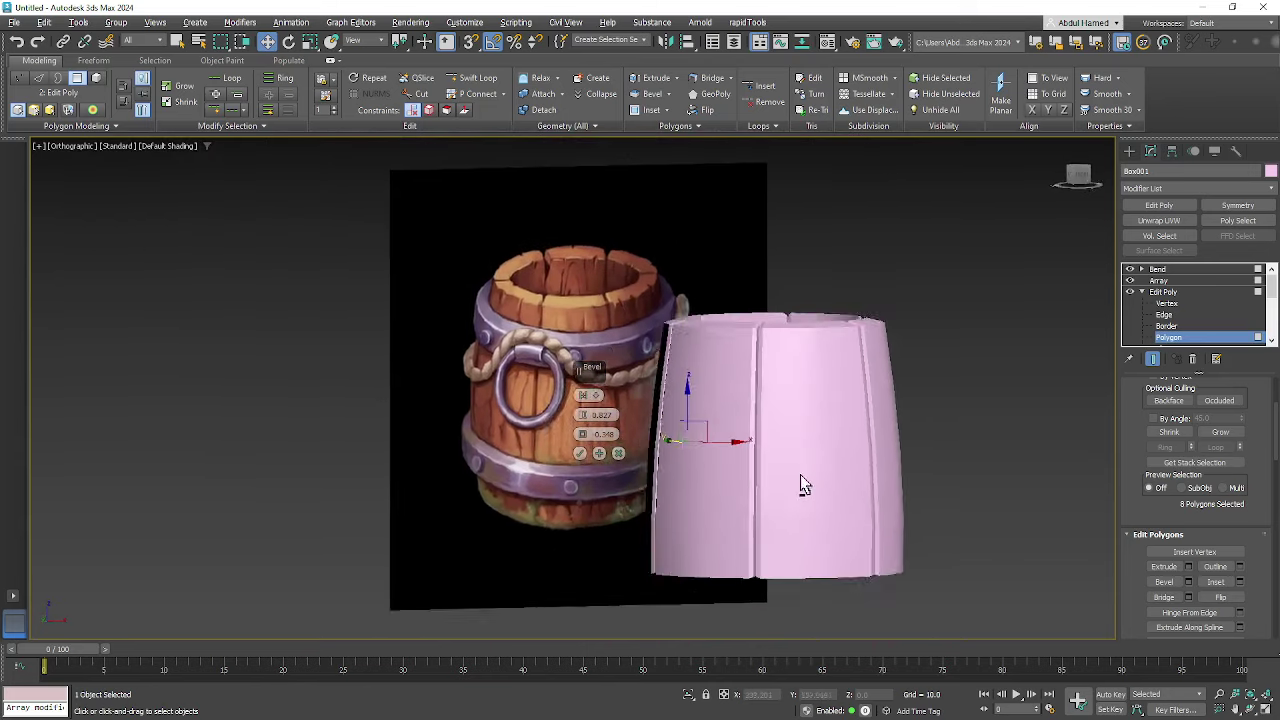
click(603, 462)
alt+middle_drag(603, 462, 748, 341)
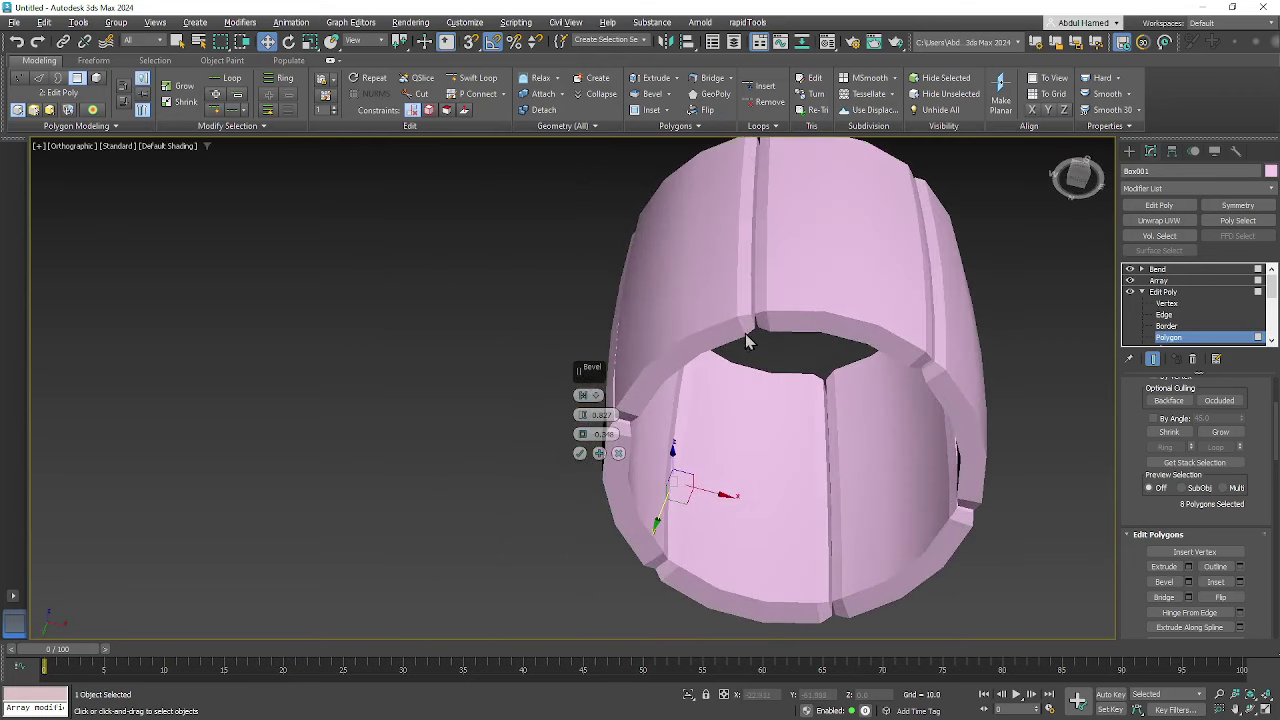
click(746, 334)
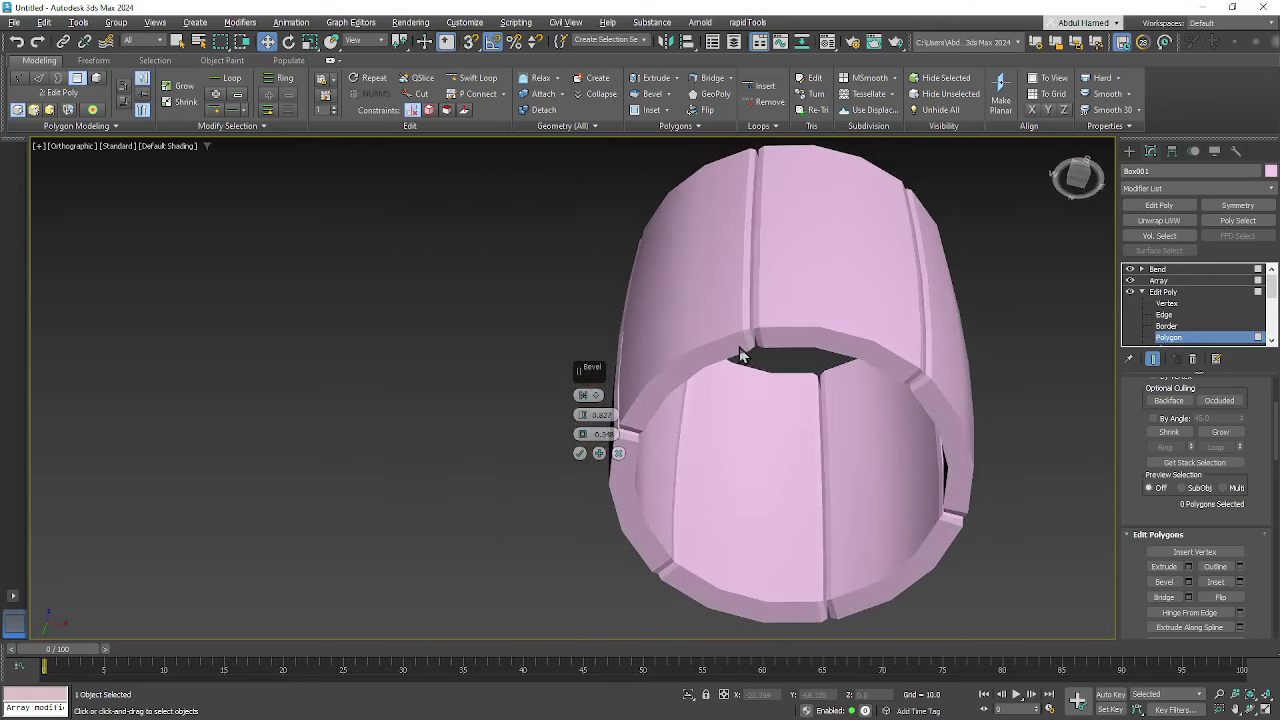
key(F3)
key(F3)
key(F4)
- Try to pick the end polygons on the barrel's bottom rim with the modifier stack's end result shown
alt+middle_drag(677, 500, 668, 453)
click(666, 357)
scroll(680, 375, up, 4)
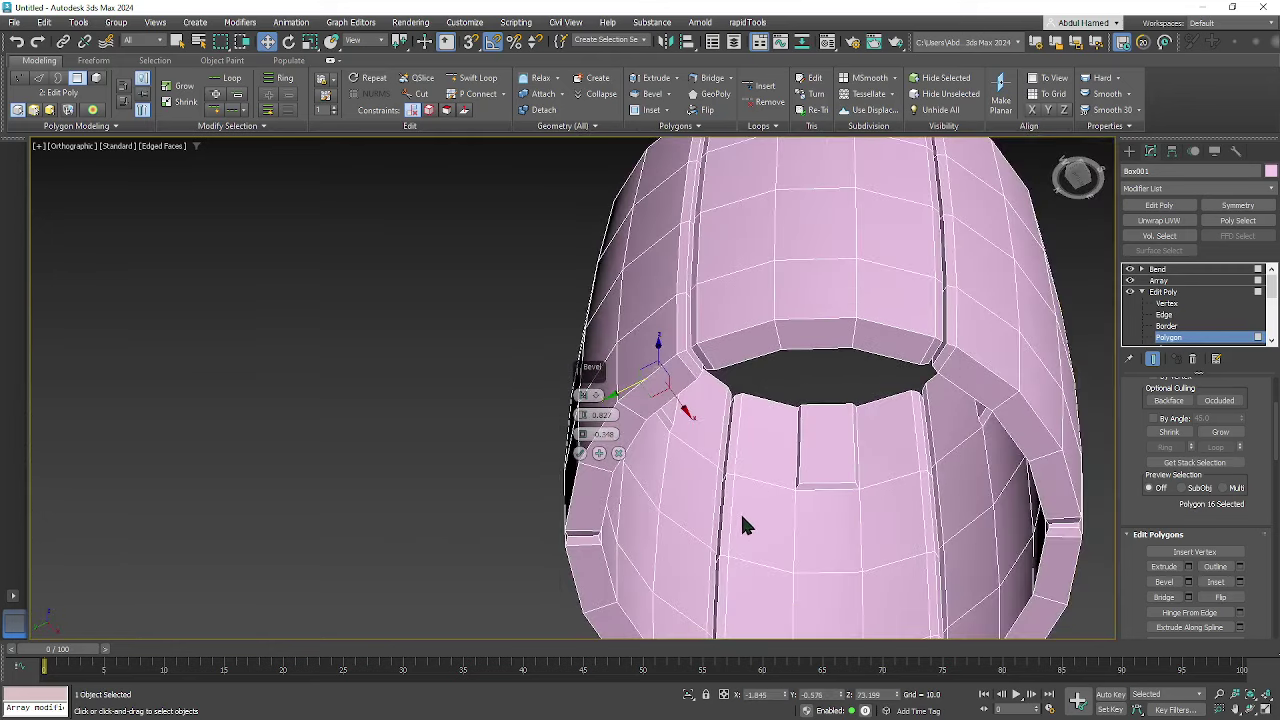
alt+middle_drag(697, 568, 617, 471)
click(611, 482)
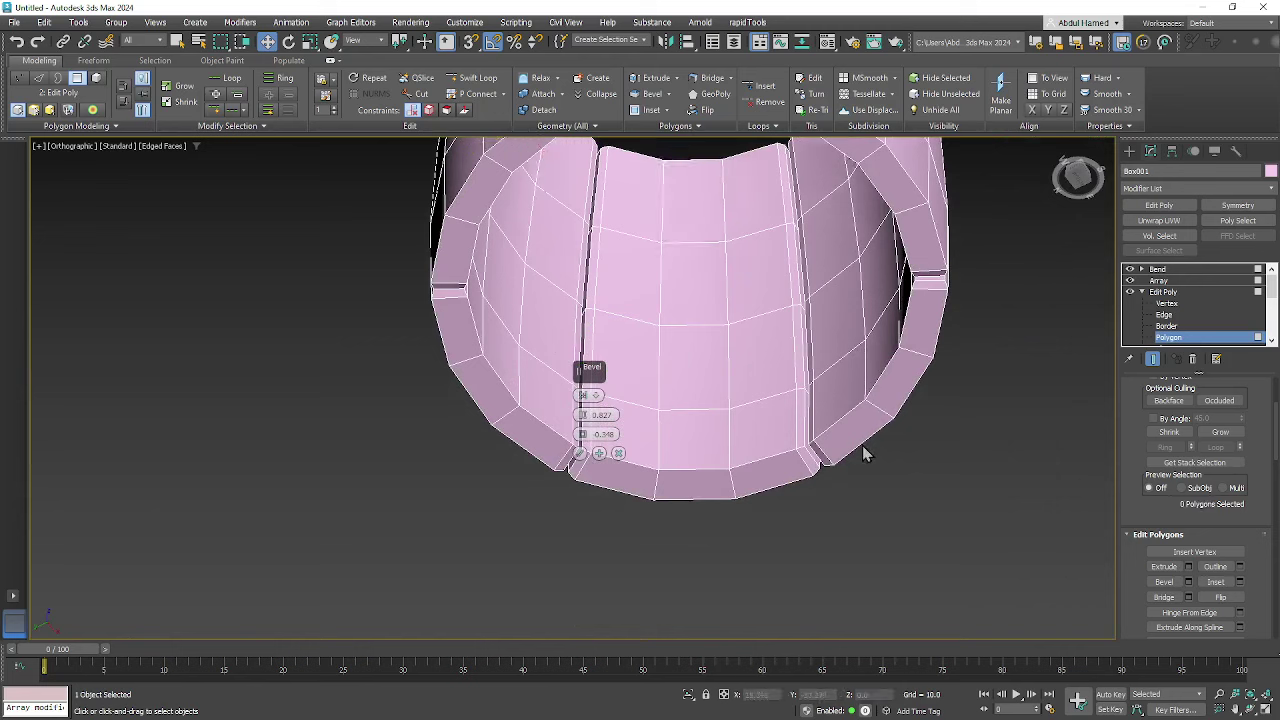
alt+middle_drag(873, 328, 897, 548)
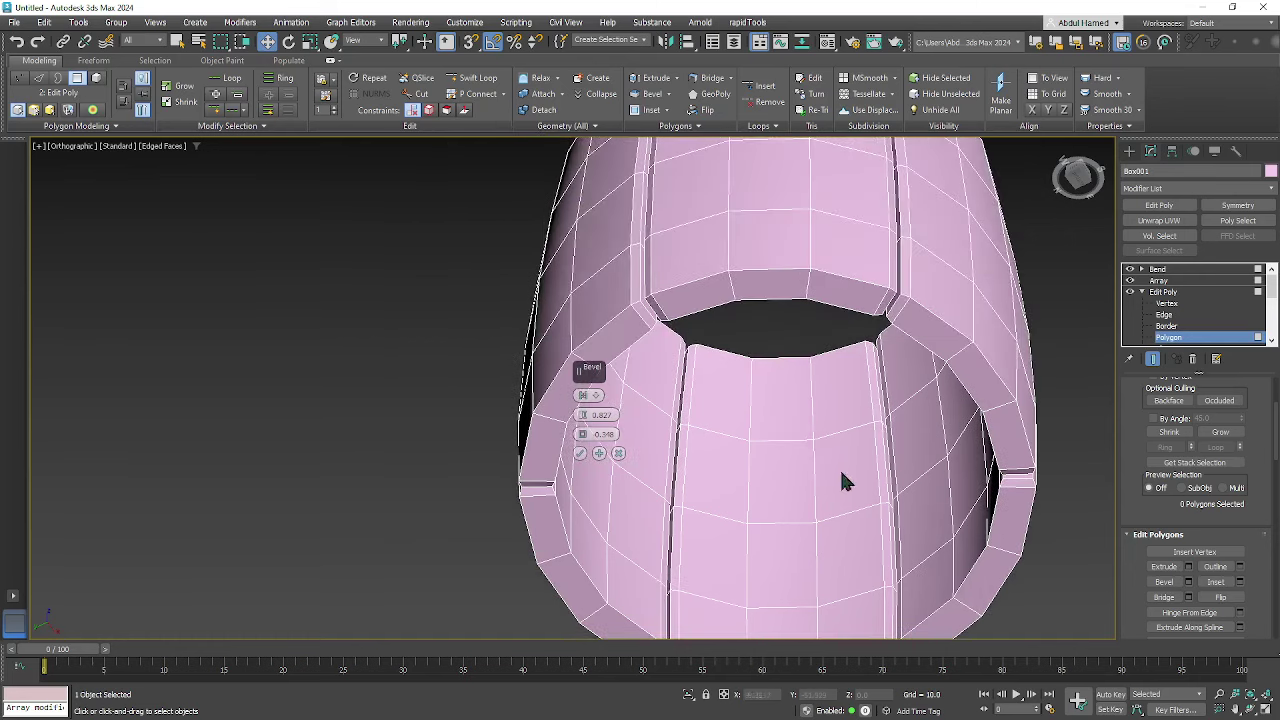
click(623, 329)
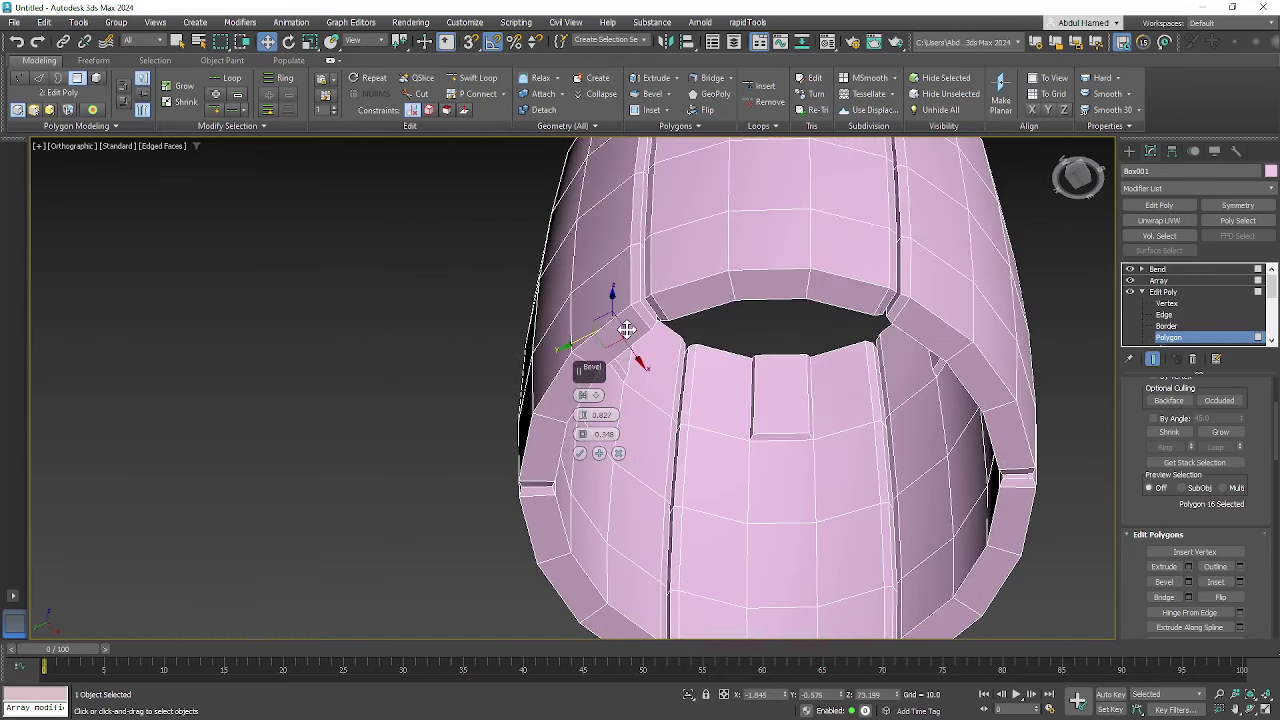
alt+middle_drag(623, 329, 540, 370)
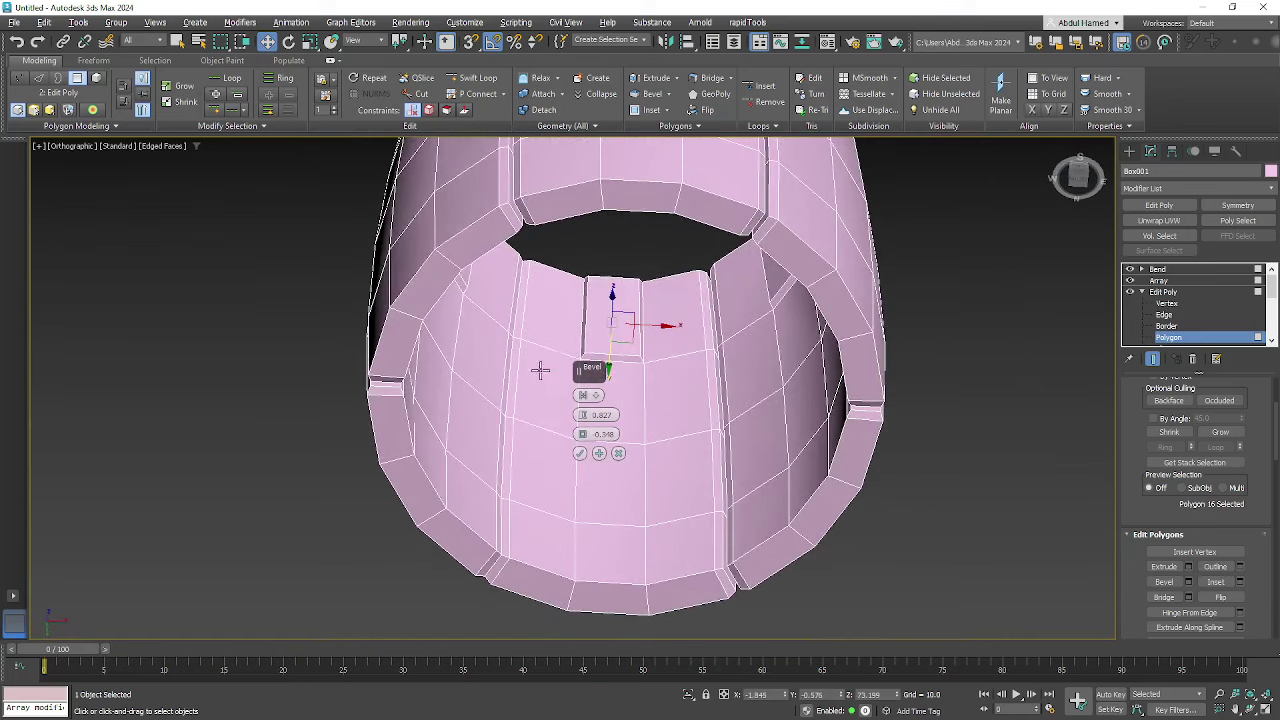
click(547, 447)
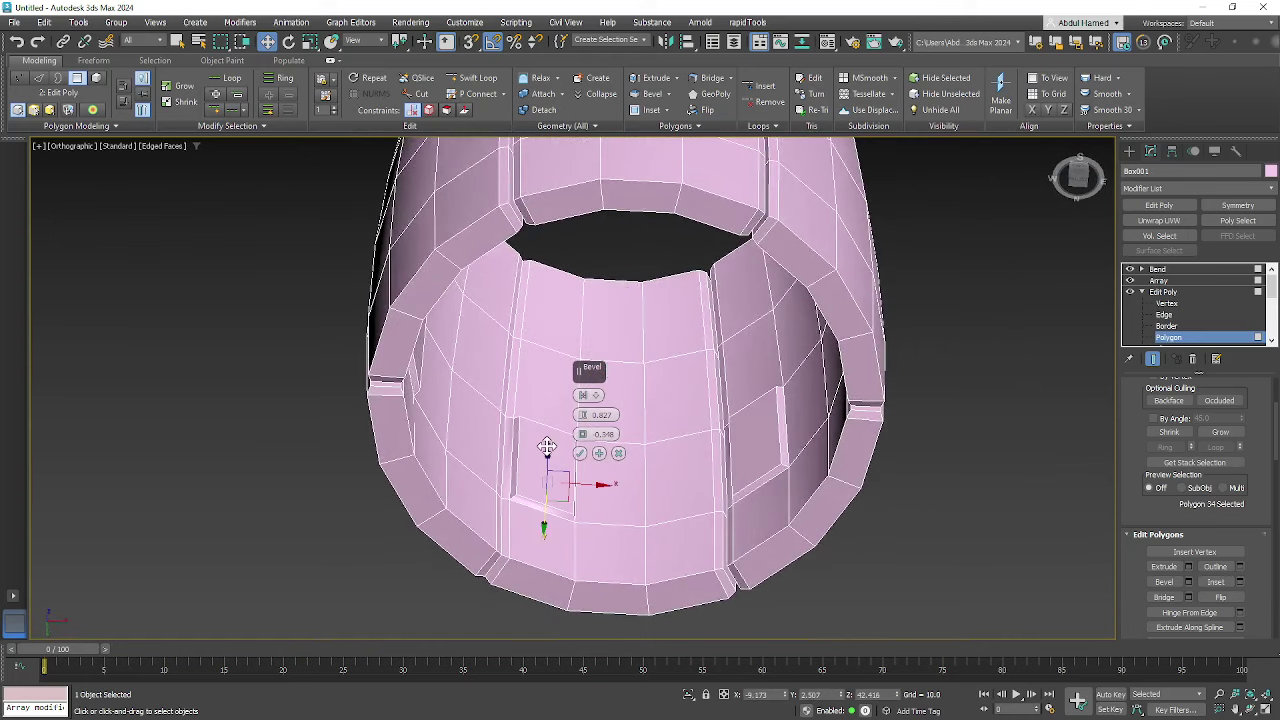
click(452, 486)
click(509, 567)
alt+middle_drag(548, 603, 555, 570)
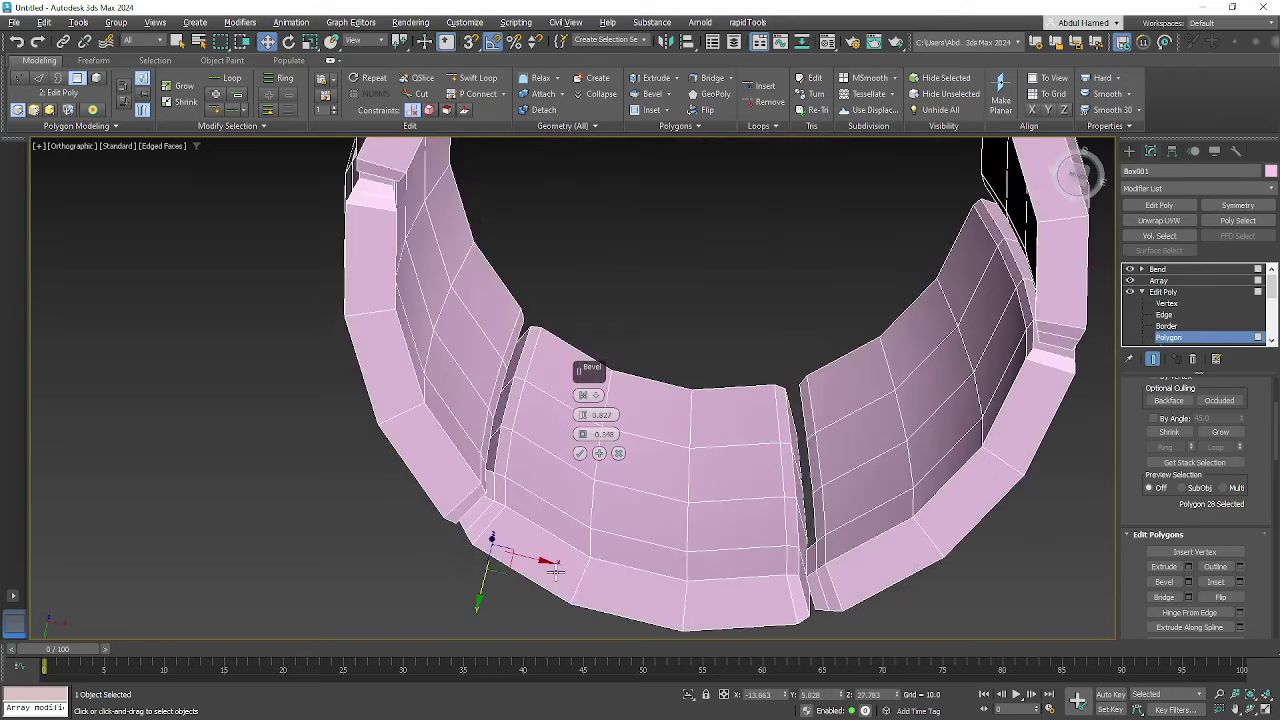
- Try to select the row of end polygons along one plank's bottom edge and remove the unwanted ones
click(490, 519)
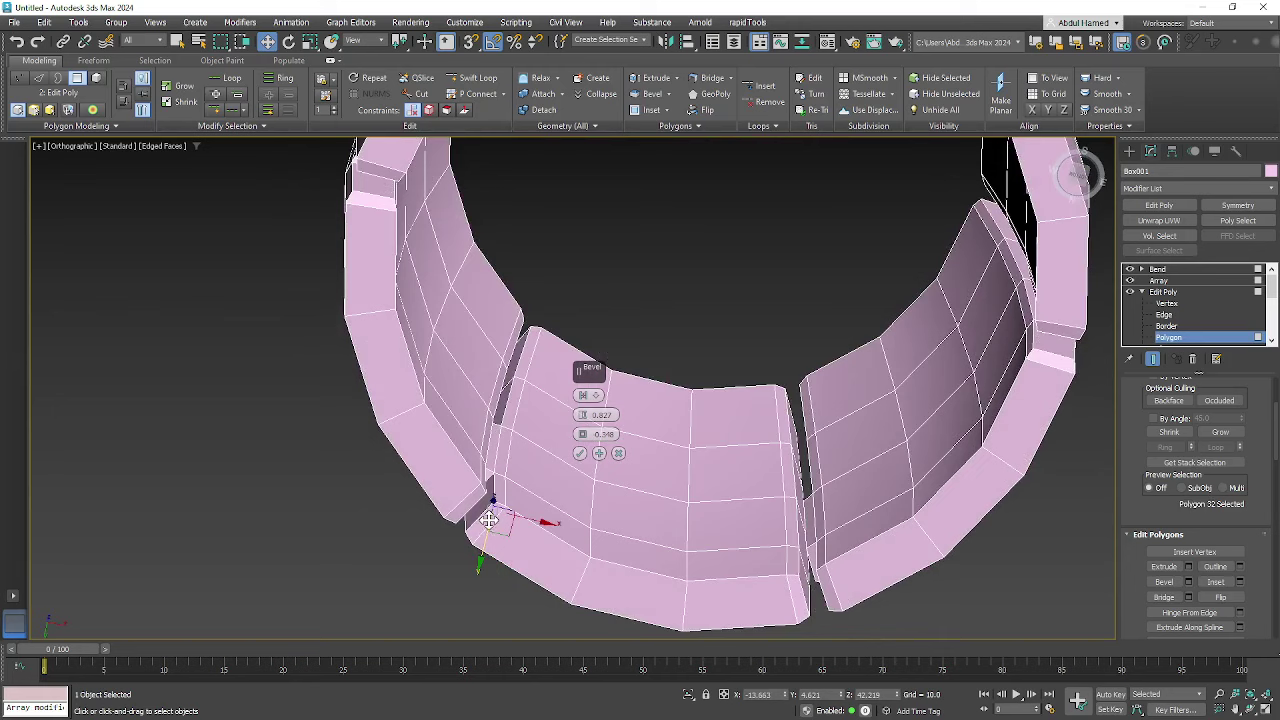
ctrl+click(528, 557)
ctrl+click(632, 598)
ctrl+click(790, 612)
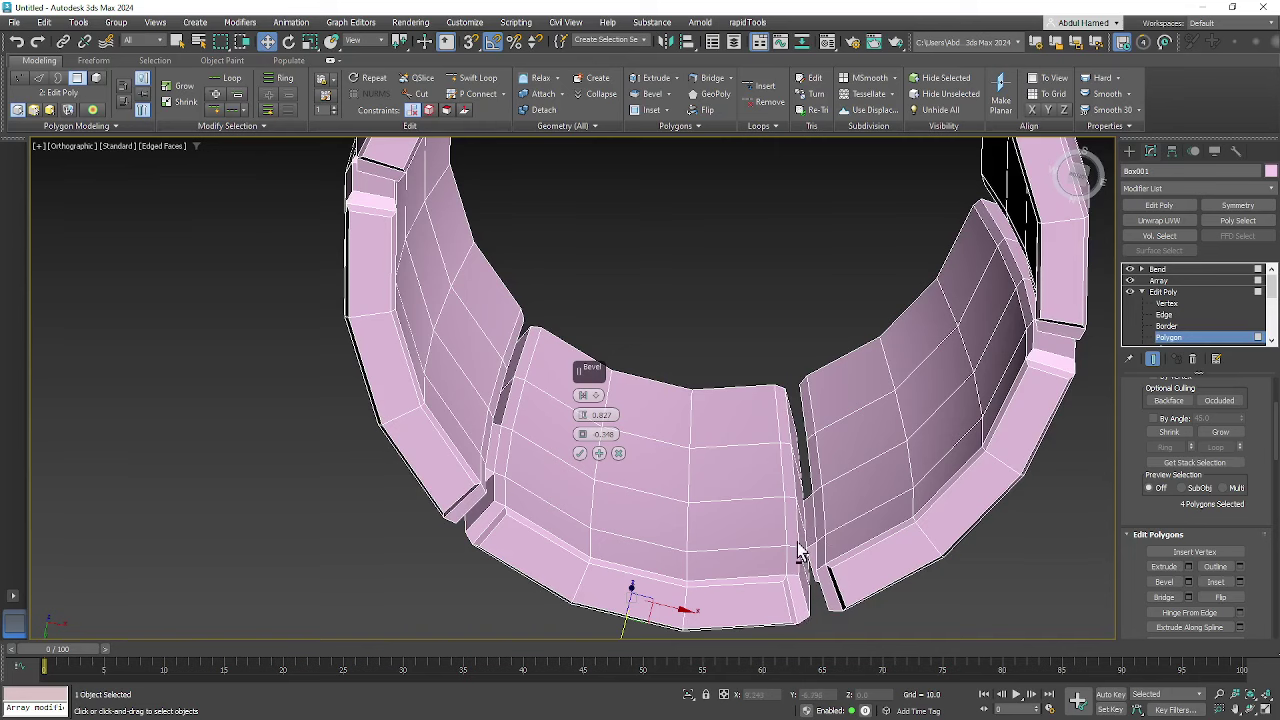
alt+middle_drag(800, 553, 721, 407)
alt+middle_drag(500, 483, 688, 390)
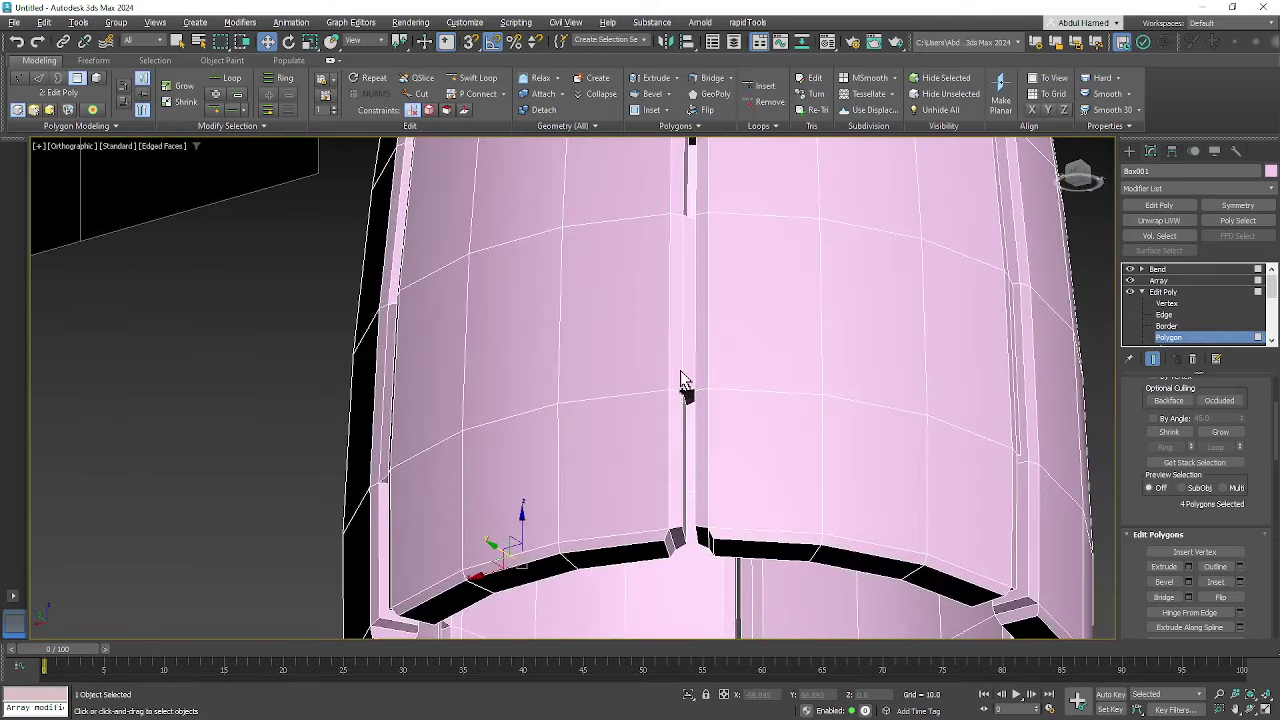
alt+middle_drag(711, 396, 640, 370)
alt+drag(568, 274, 790, 405)
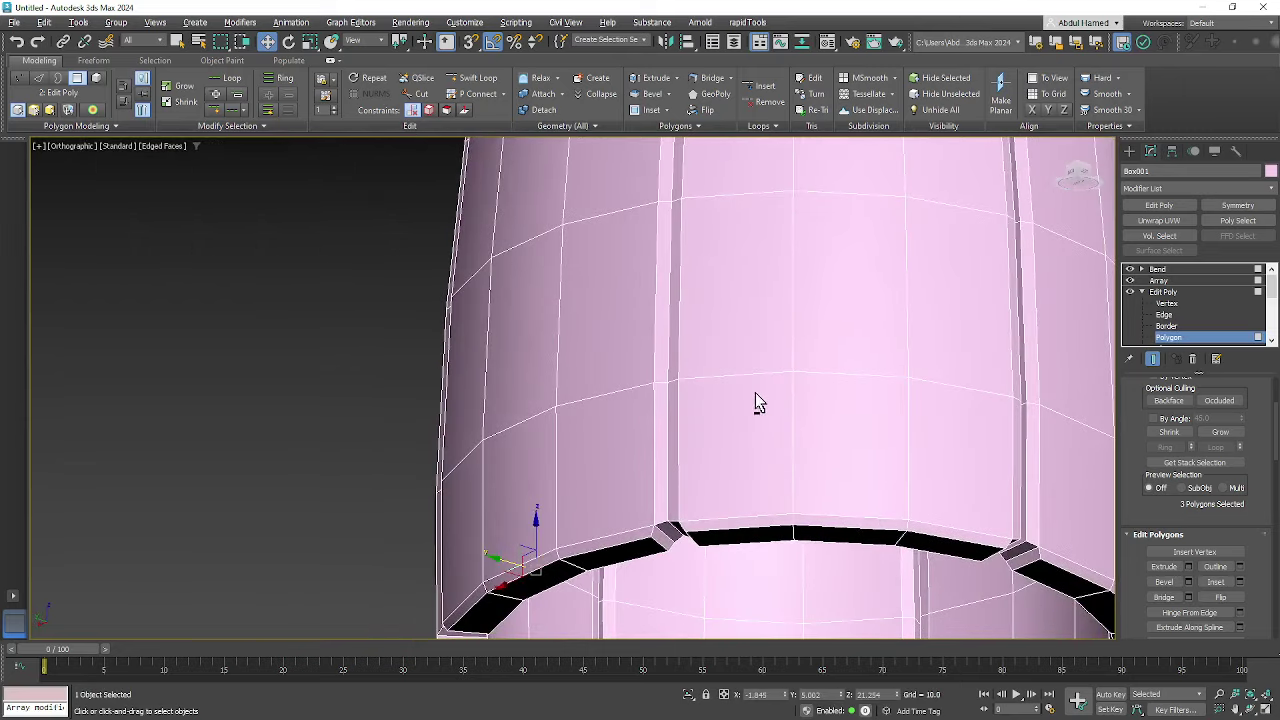
- Examine the barrel's bottom rim and seams from several angles and clear the polygon selection
alt+middle_drag(755, 392, 783, 380)
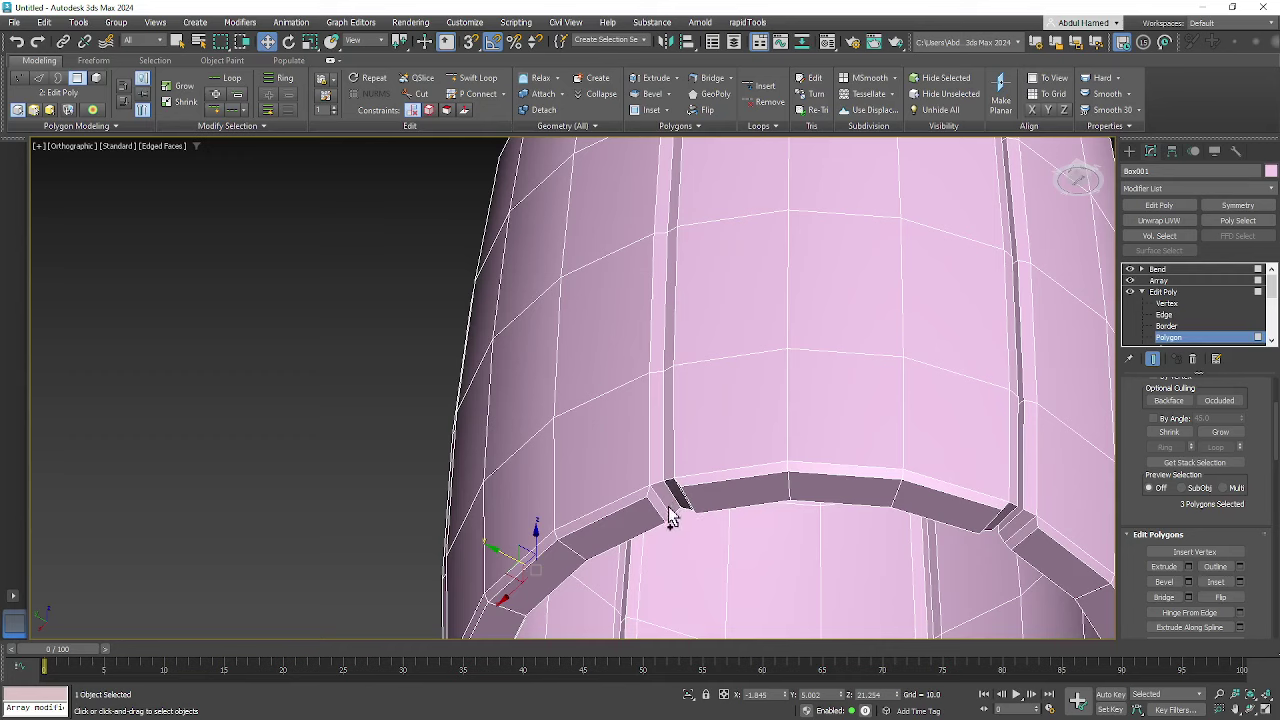
middle_drag(660, 527, 780, 305)
alt+middle_drag(520, 318, 626, 346)
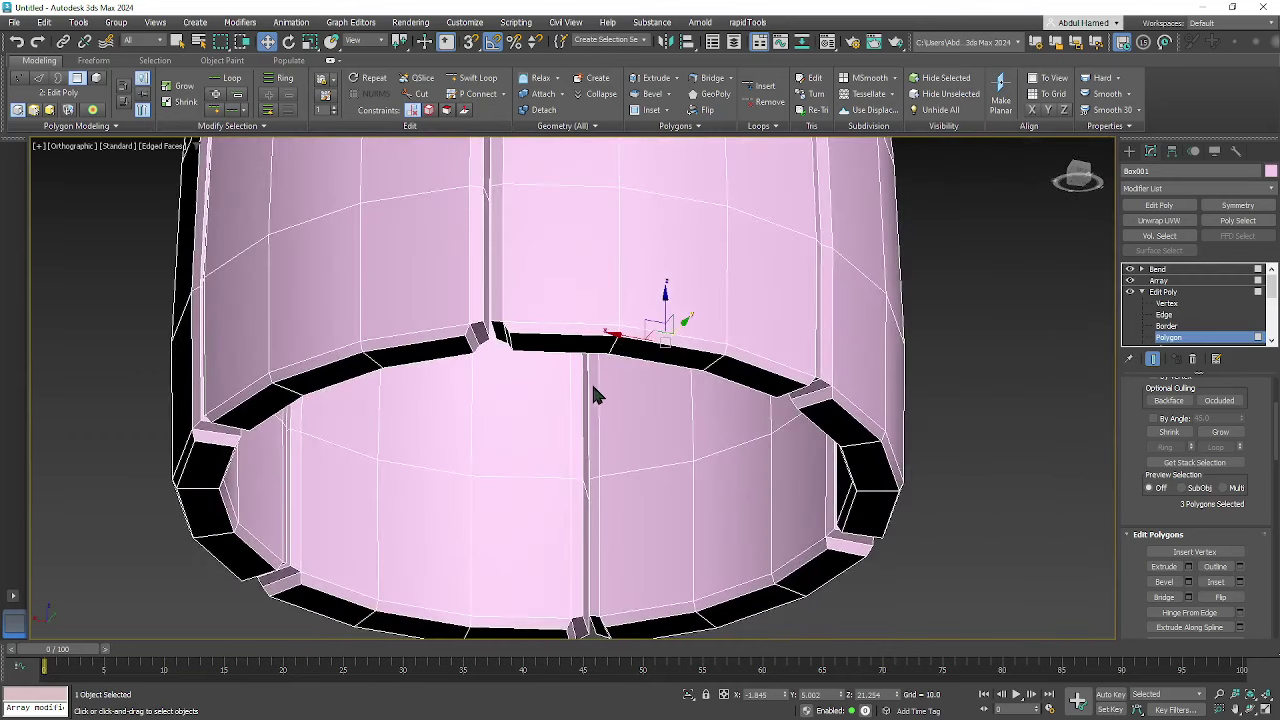
scroll(593, 387, down, 3)
click(882, 424)
scroll(765, 376, down, 5)
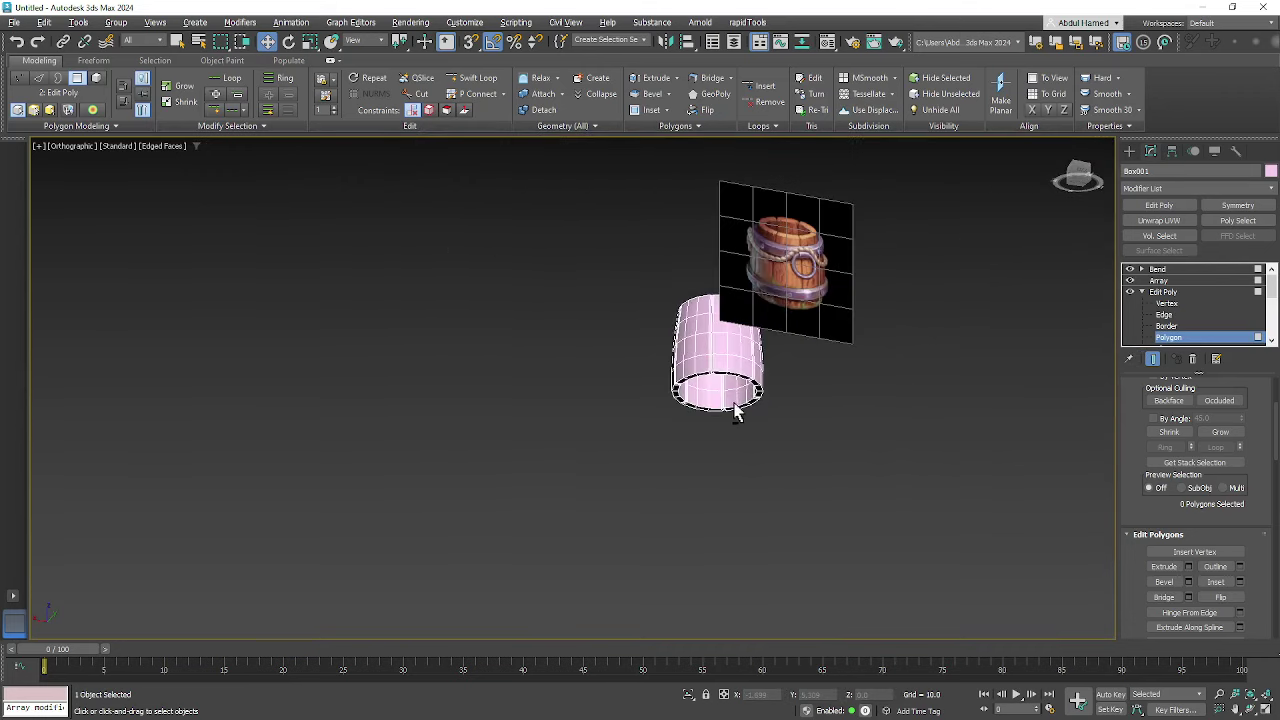
alt+middle_drag(735, 412, 768, 434)
alt+middle_drag(707, 400, 762, 444)
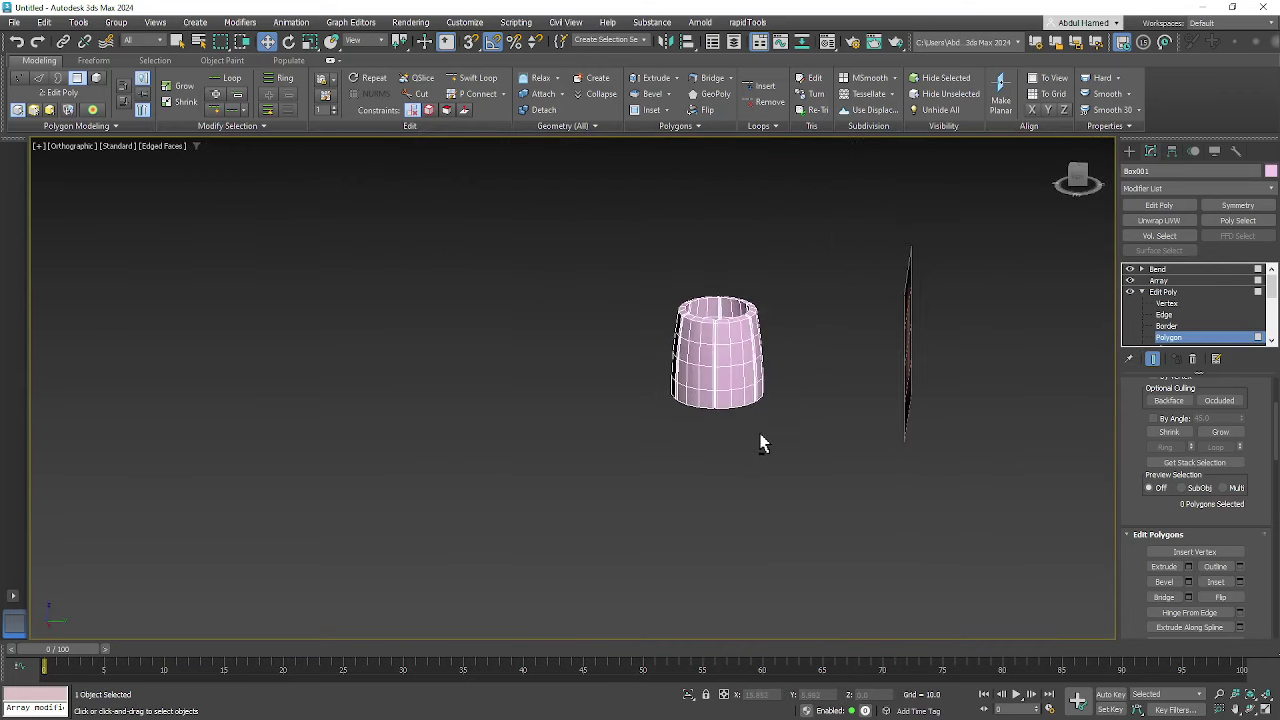
- Hide the modifier stack's end result and select the five polygons on the base plank's bottom end
scroll(786, 431, up, 5)
scroll(700, 417, up, 3)
alt+middle_drag(700, 417, 736, 535)
click(1152, 359)
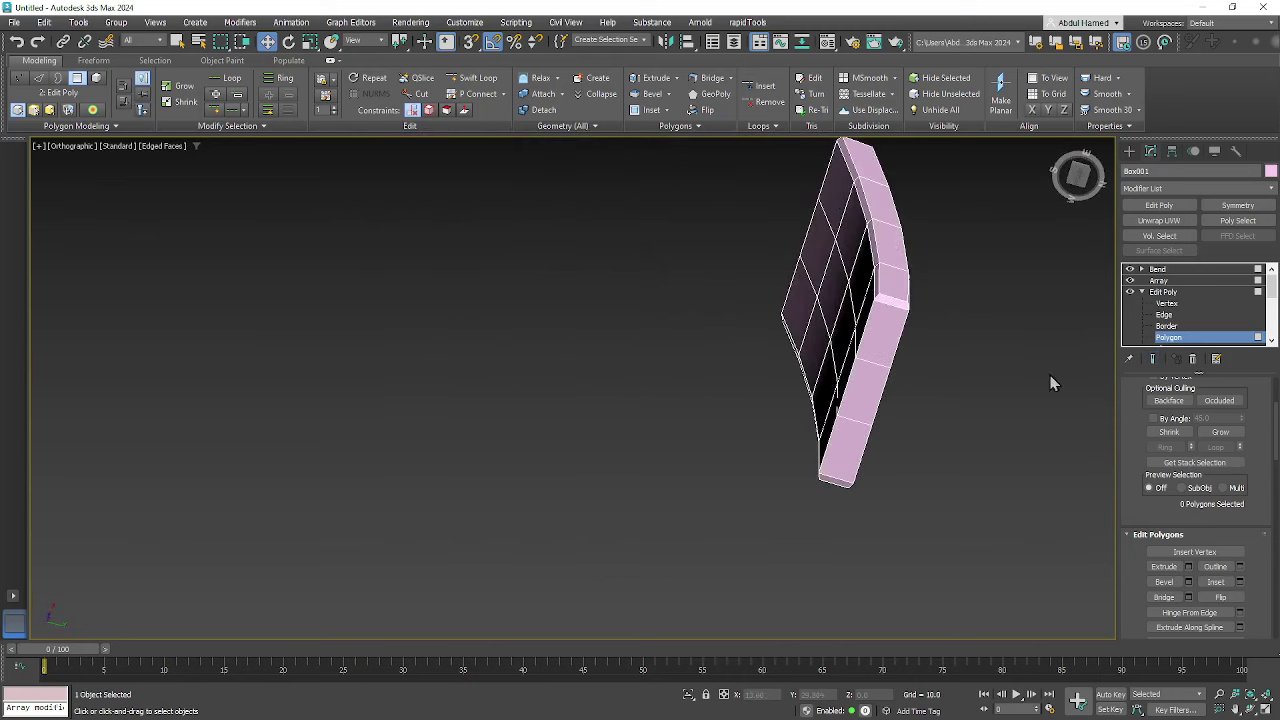
scroll(851, 420, up, 4)
click(859, 328)
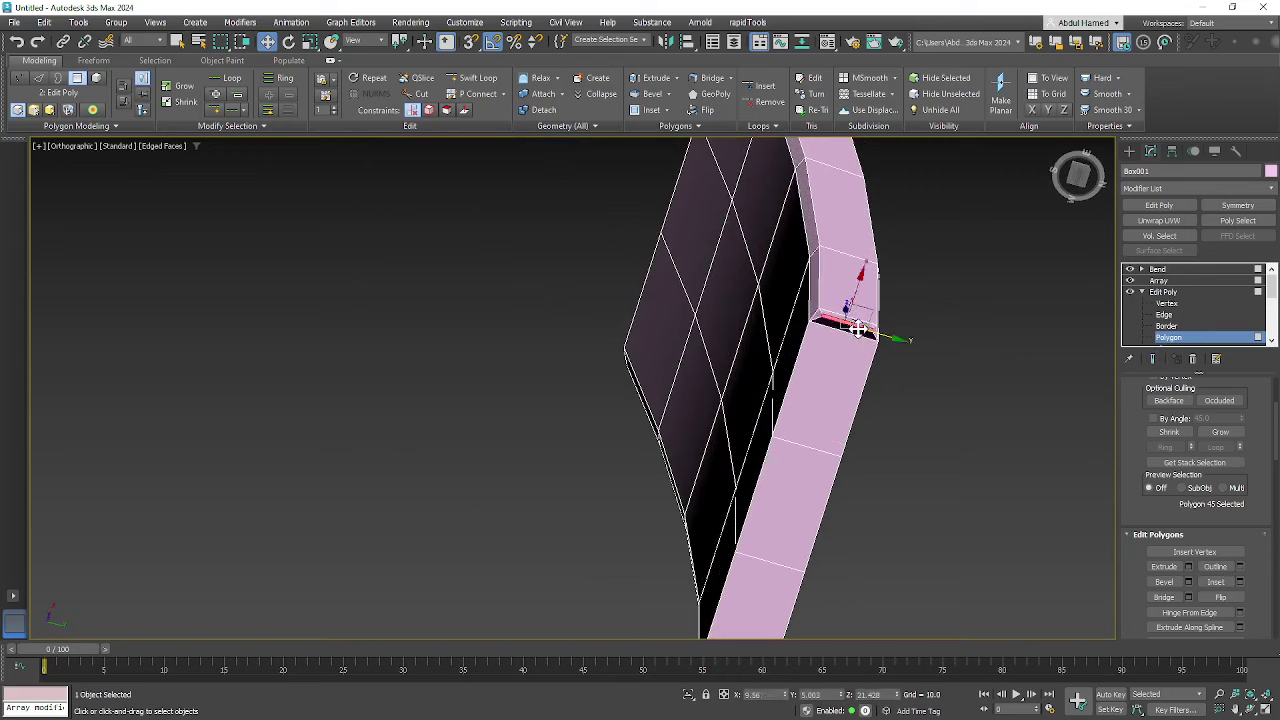
scroll(864, 400, down, 4)
alt+middle_drag(864, 400, 797, 363)
ctrl+click(800, 365)
ctrl+click(719, 455)
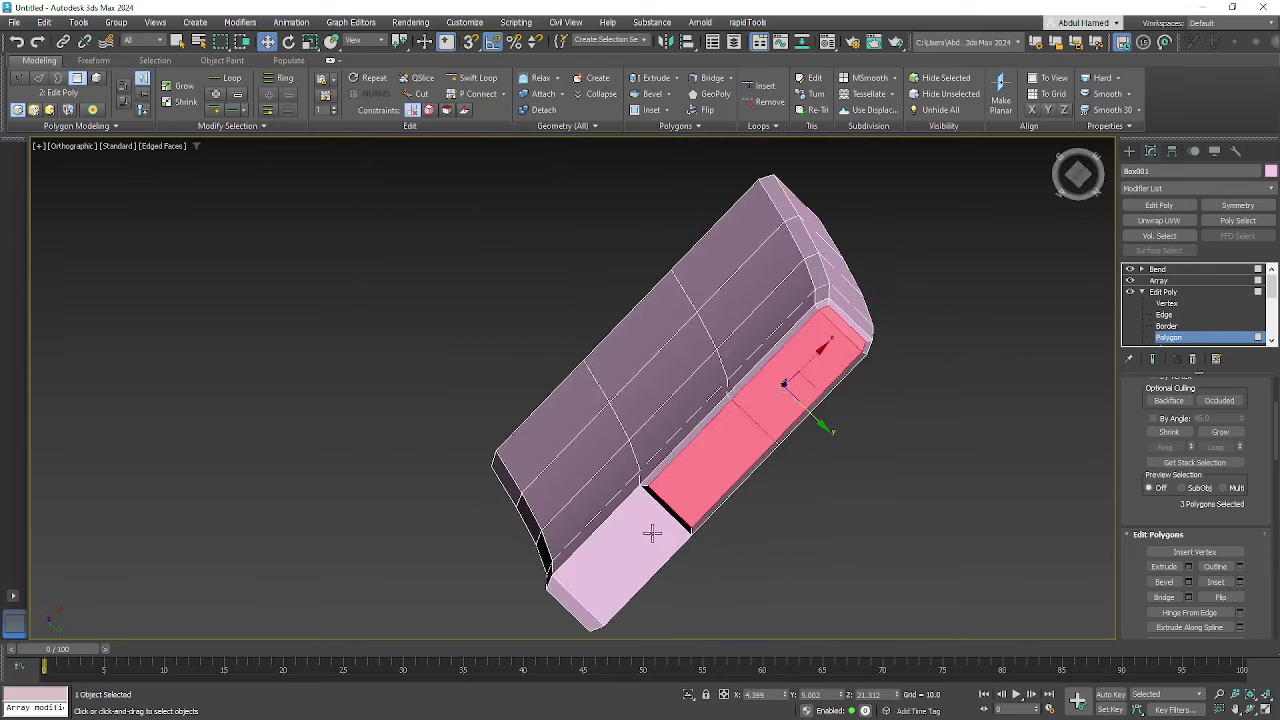
ctrl+click(651, 534)
alt+middle_drag(650, 537, 675, 521)
ctrl+click(538, 549)
alt+middle_drag(529, 543, 1062, 380)
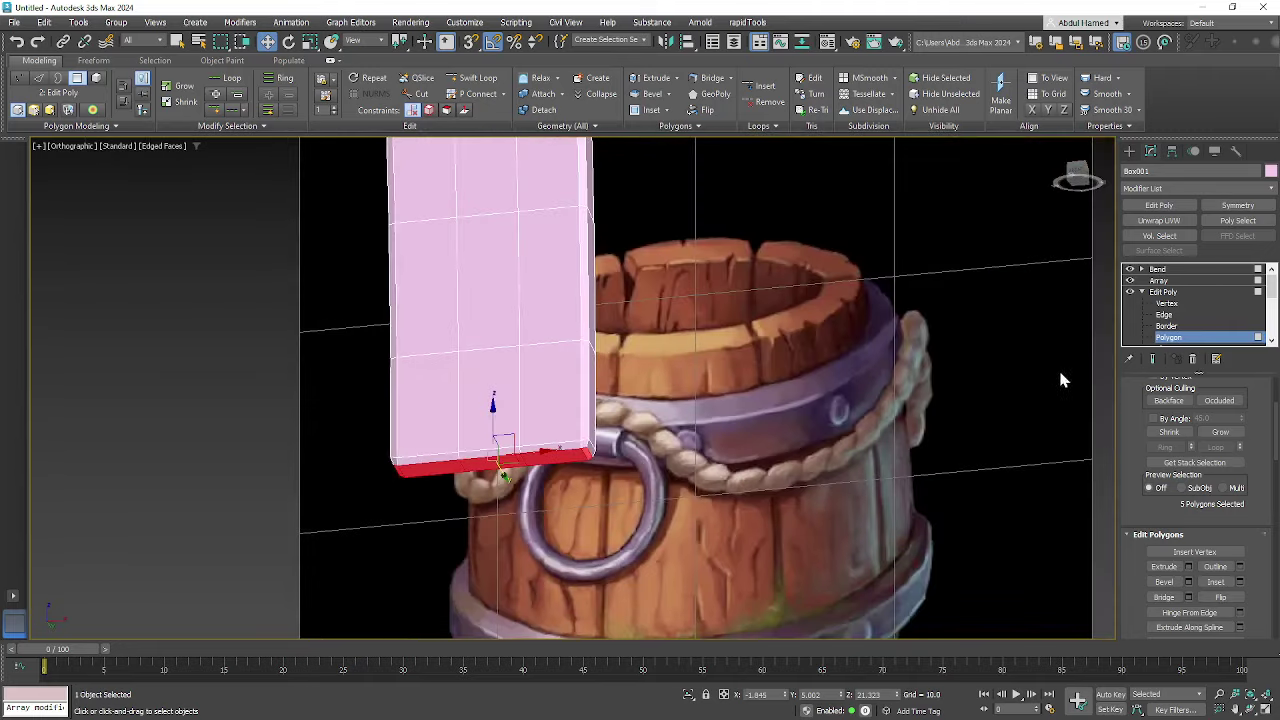
- Show the modifier stack's end result and examine the barrel with the plank's bottom polygons selected
click(1153, 359)
scroll(812, 386, up, 5)
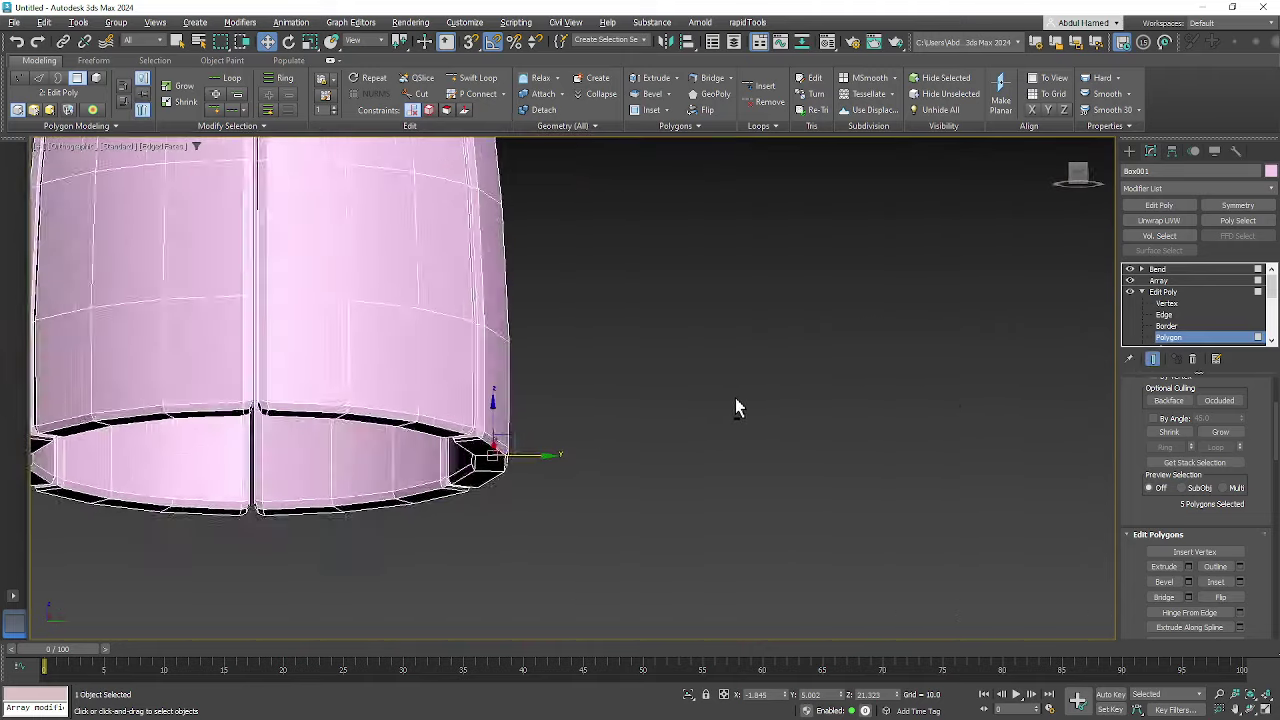
middle_drag(735, 398, 862, 418)
scroll(893, 363, down, 3)
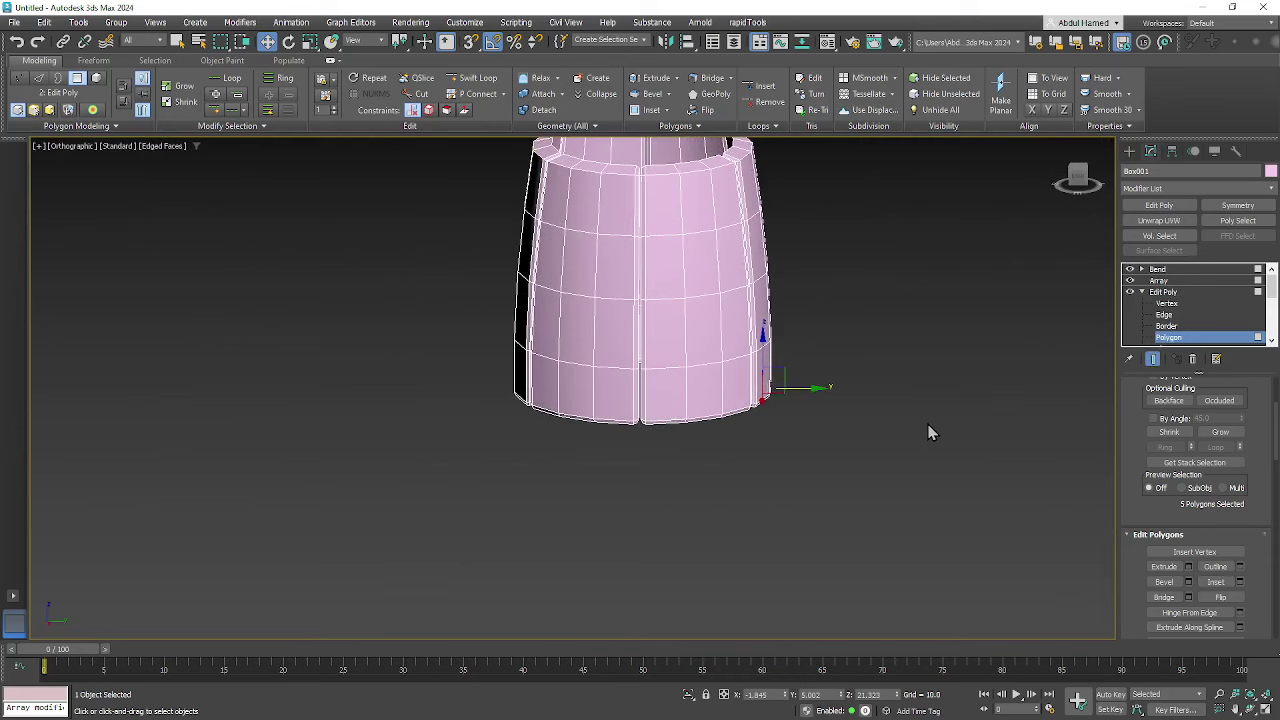
middle_drag(722, 252, 670, 400)
scroll(626, 478, down, 3)
alt+middle_drag(685, 446, 728, 423)
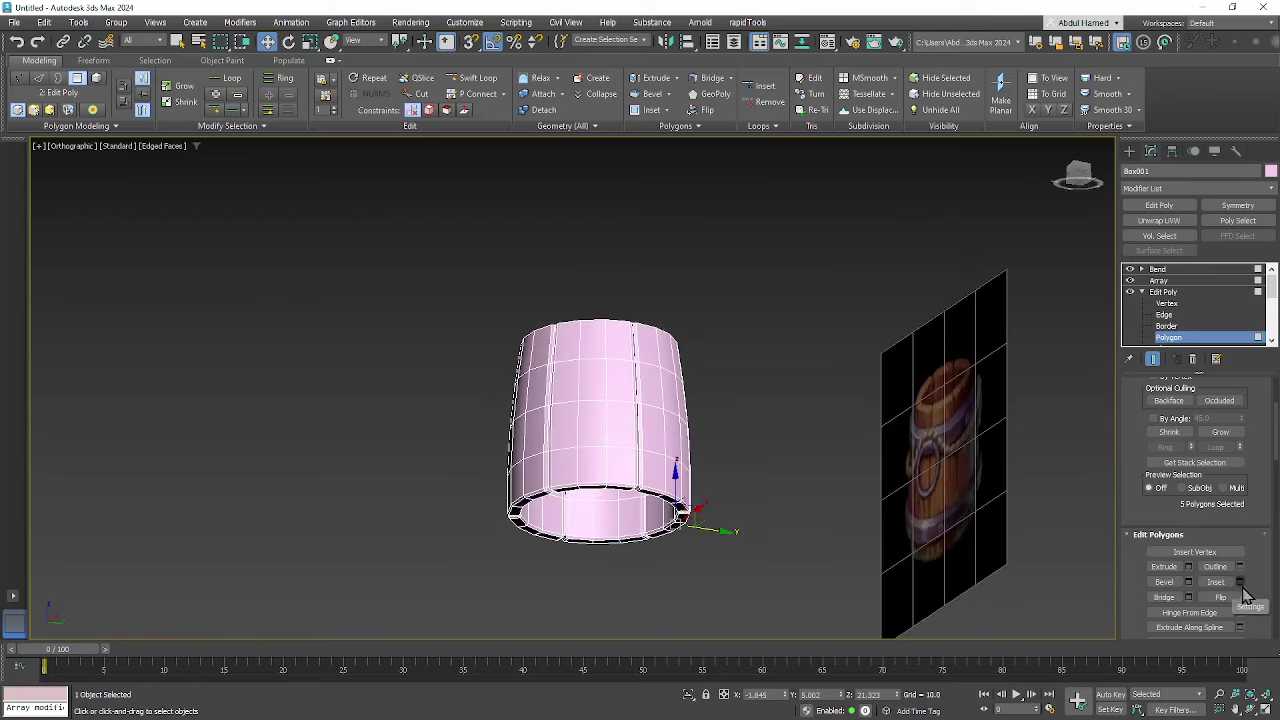
- Open the Bevel settings and try to pick a polygon on the barrel's bottom rim
click(1188, 582)
click(704, 503)
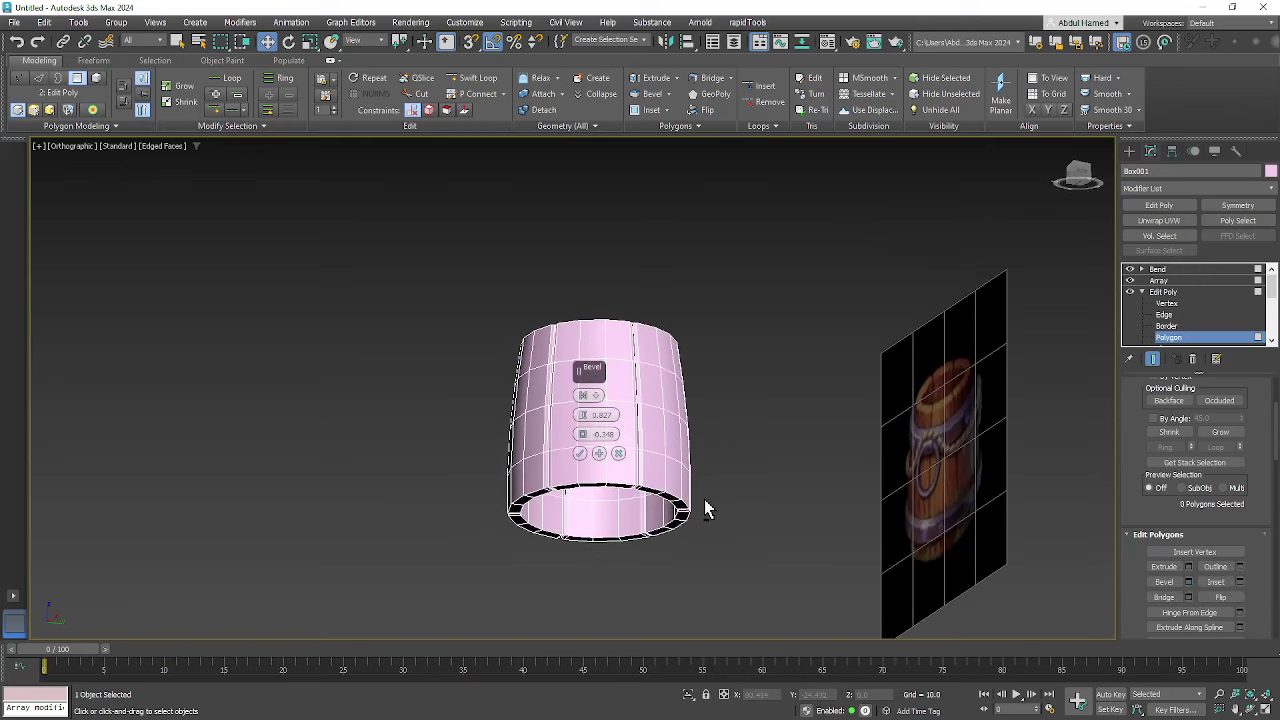
alt+middle_drag(704, 503, 712, 459)
scroll(648, 452, up, 2)
click(648, 420)
scroll(648, 420, up, 4)
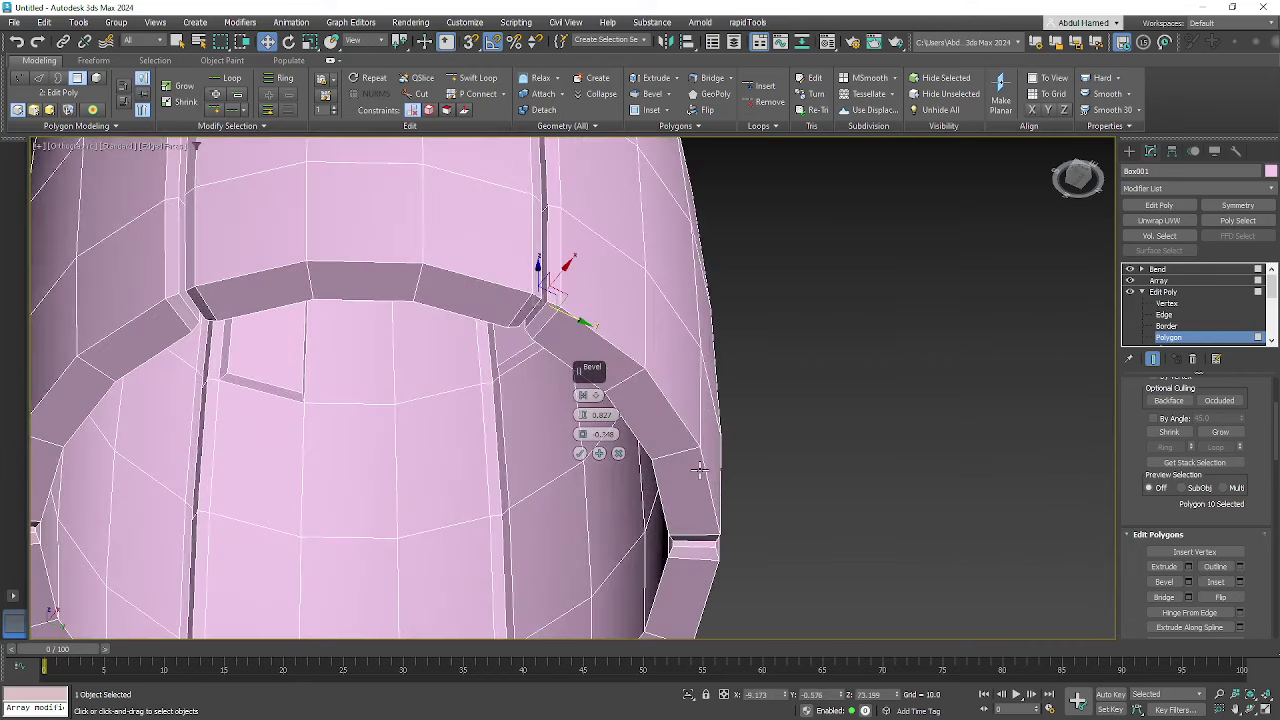
- Isolate the base plank by hiding the end result and reselect all five polygons of its bottom end
click(1154, 360)
alt+middle_drag(731, 446, 754, 364)
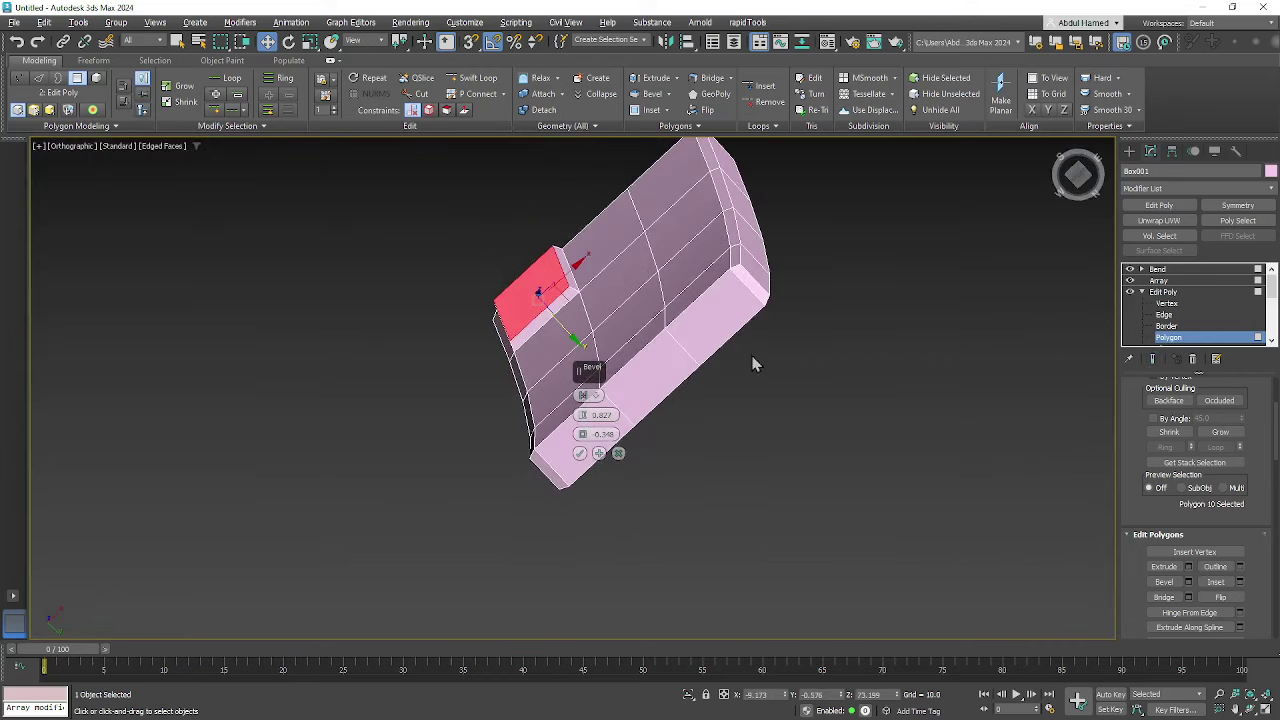
click(752, 277)
ctrl+click(725, 309)
ctrl+click(642, 372)
middle_drag(709, 425, 924, 362)
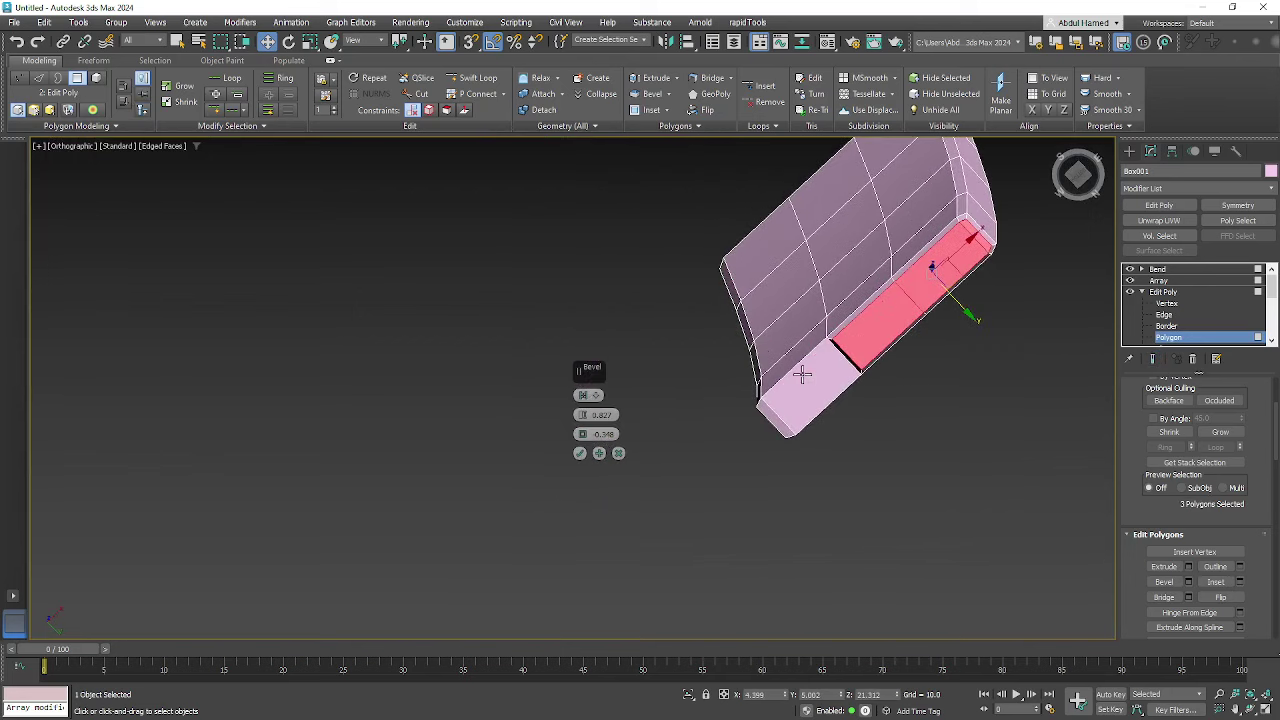
ctrl+click(802, 373)
ctrl+click(779, 423)
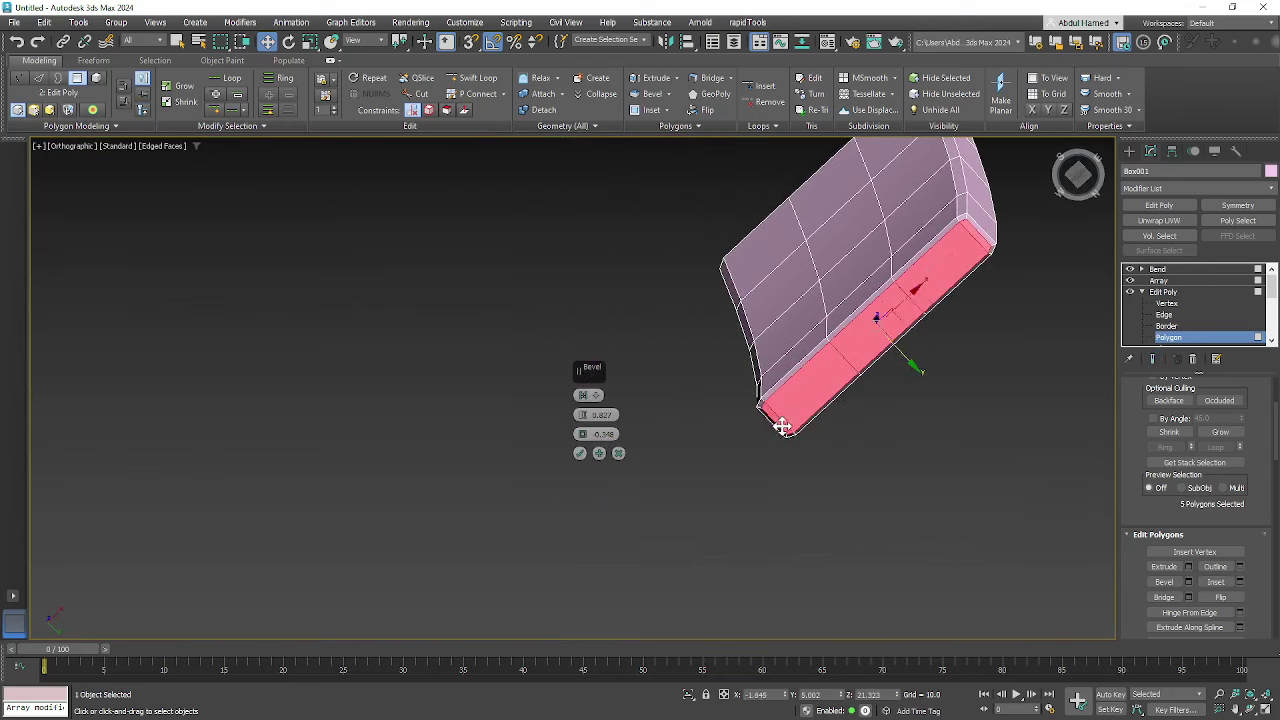
- Bevel the selected bottom polygons with a height of 0.827 and an outline of -0.348, and show the end result again
click(581, 455)
alt+middle_drag(581, 460, 945, 515)
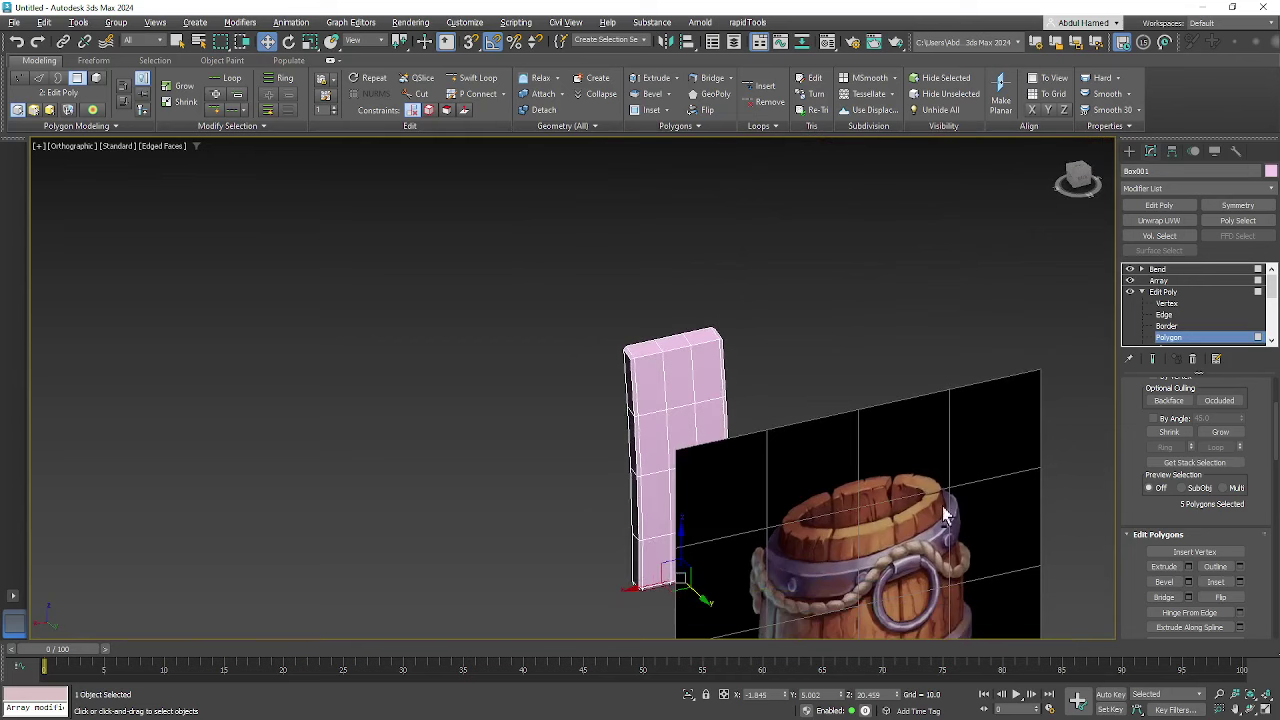
click(1152, 359)
key(z)
alt+middle_drag(767, 495, 774, 470)
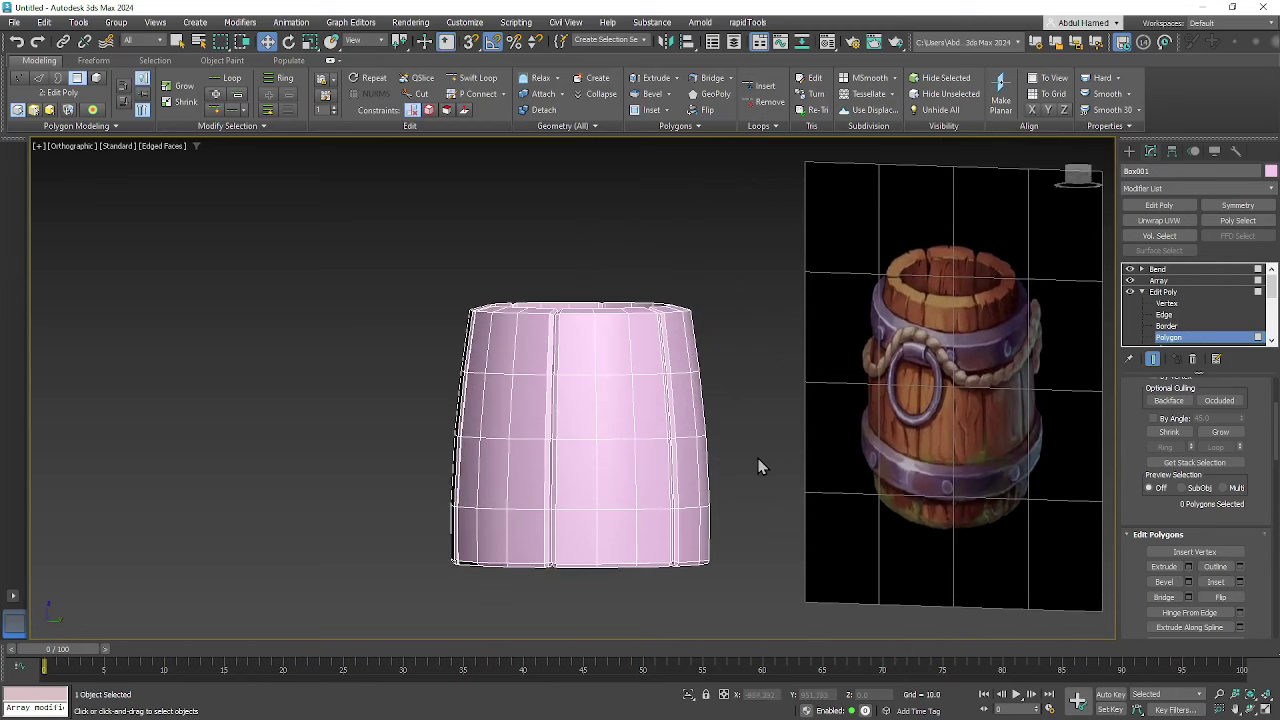
- Leave polygon editing of the Edit Poly modifier and hide the end result to show only the base plank
click(1188, 292)
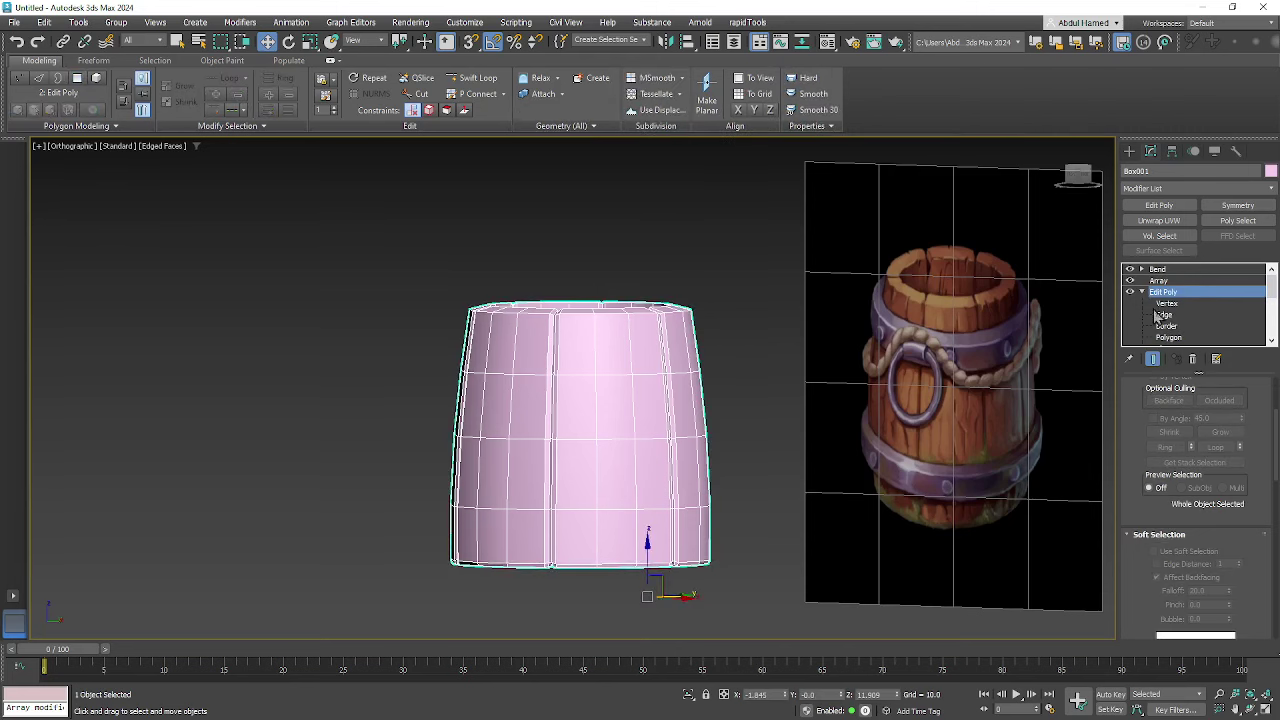
alt+middle_drag(656, 383, 710, 420)
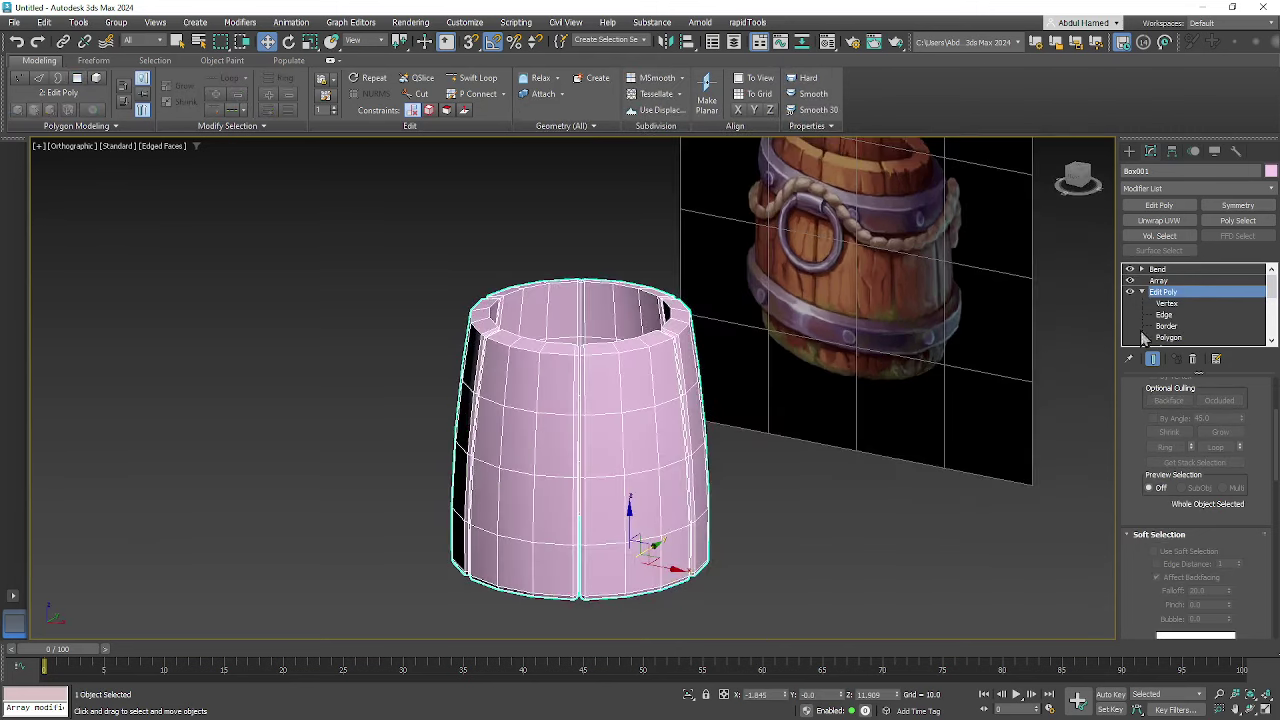
click(1152, 360)
alt+middle_drag(481, 435, 488, 435)
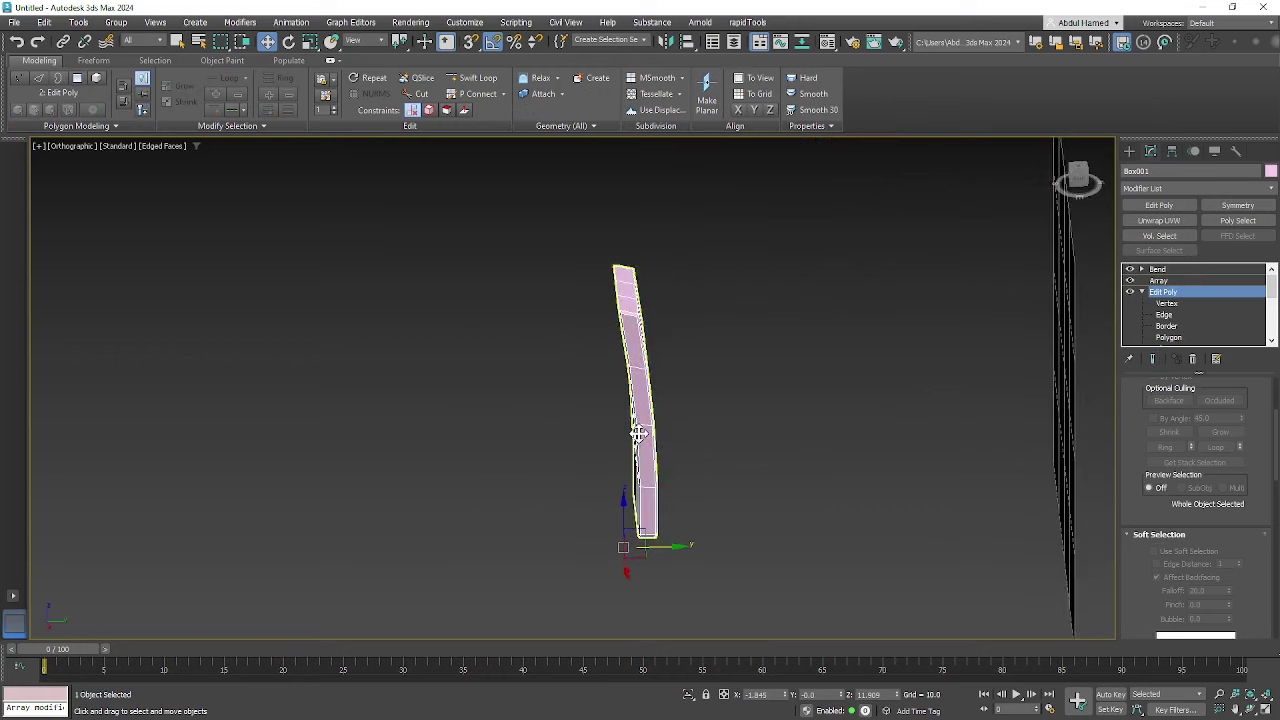
- Add an Unwrap UVW modifier to the base plank above its Edit Poly and apply box mapping to its faces
alt+middle_drag(638, 432, 676, 433)
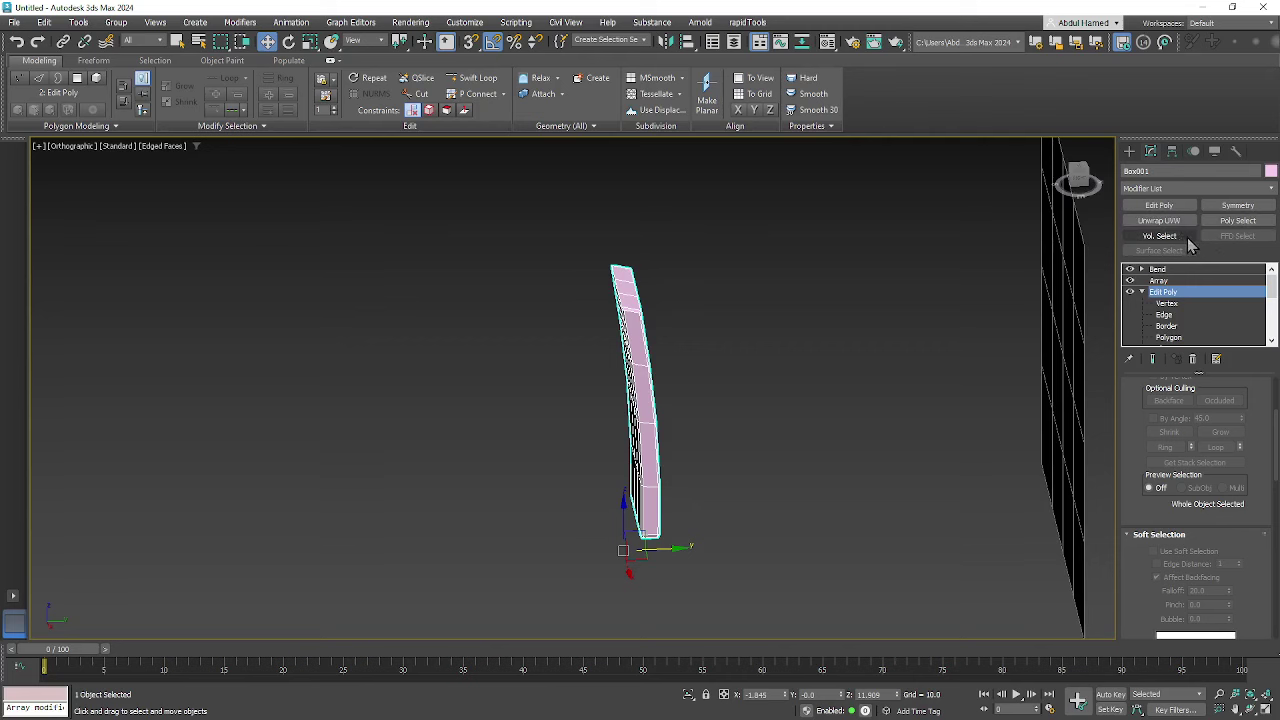
click(1159, 220)
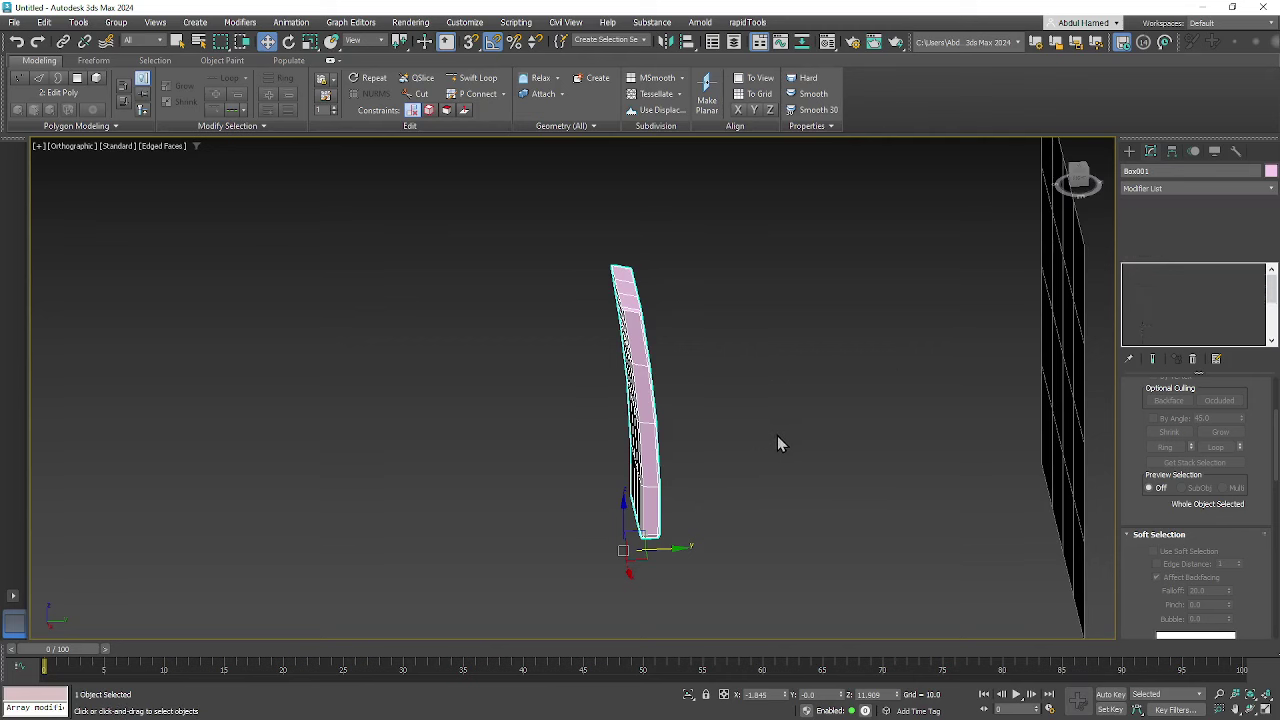
alt+middle_drag(734, 460, 900, 466)
middle_drag(806, 509, 880, 458)
scroll(1240, 560, down, 5)
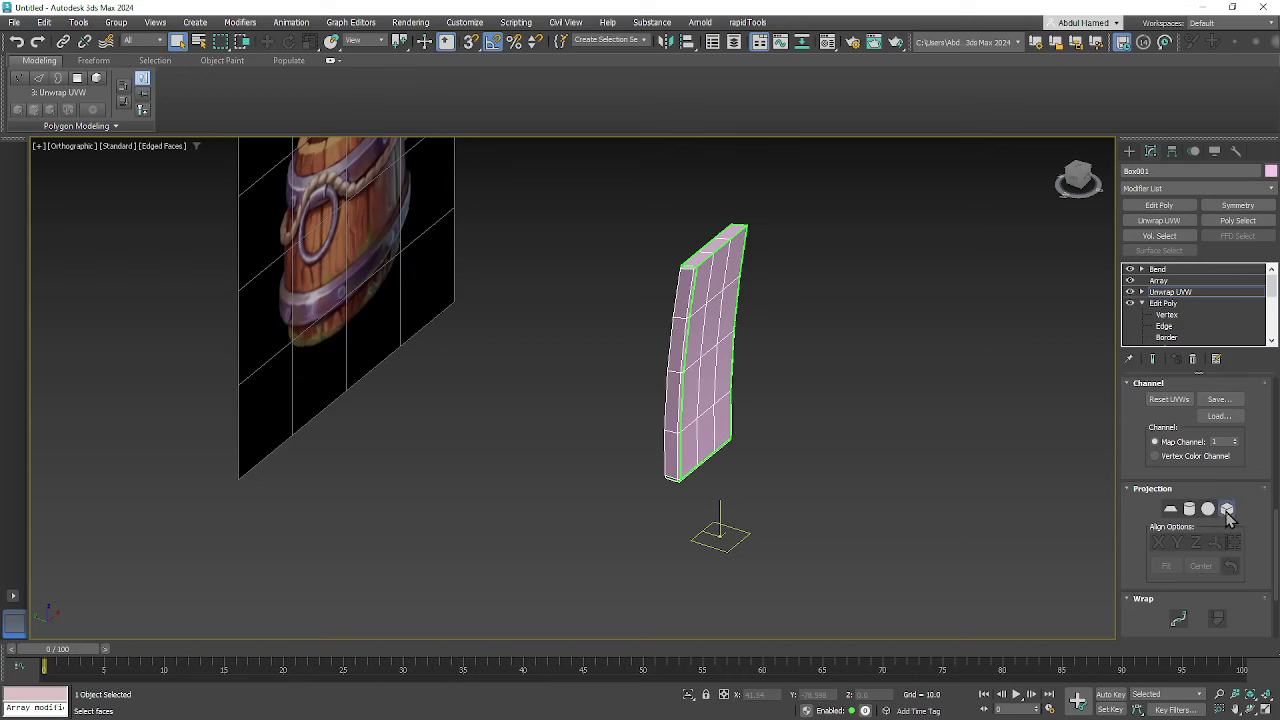
click(1227, 510)
alt+middle_drag(866, 466, 893, 478)
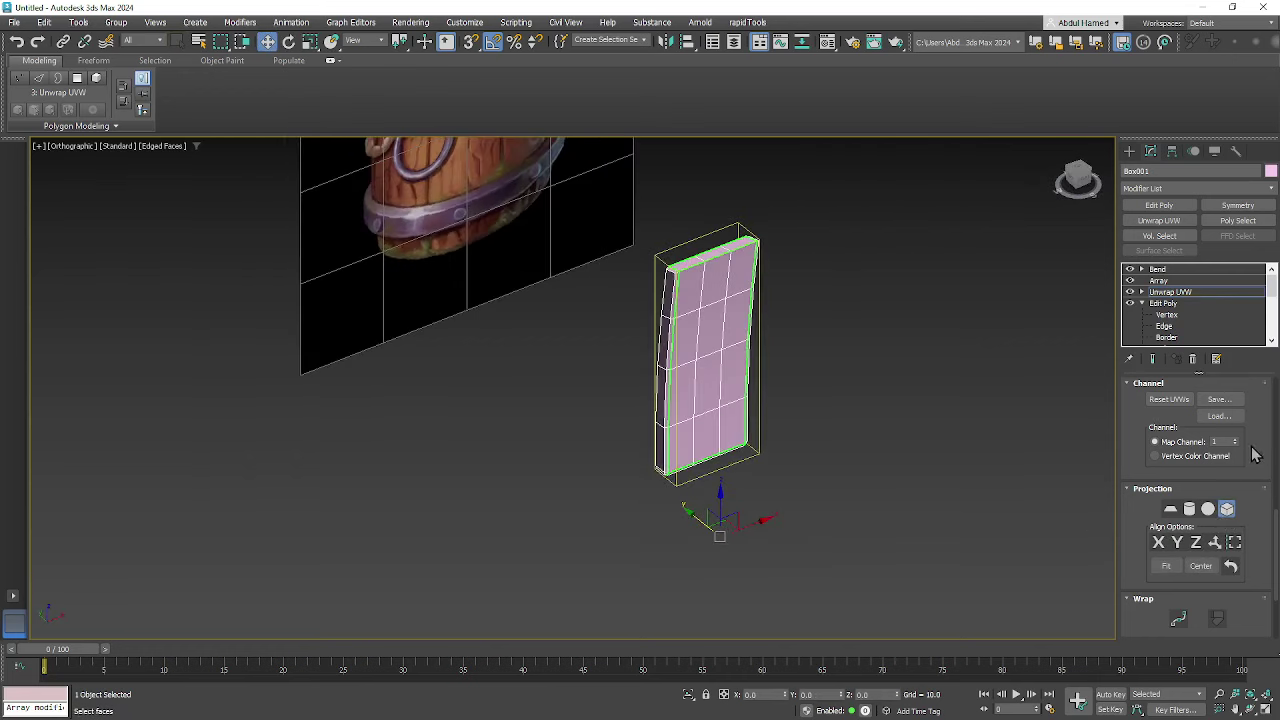
- Open the UV editor for the plank, place it beside the model and widen it slightly
scroll(1245, 580, up, 3)
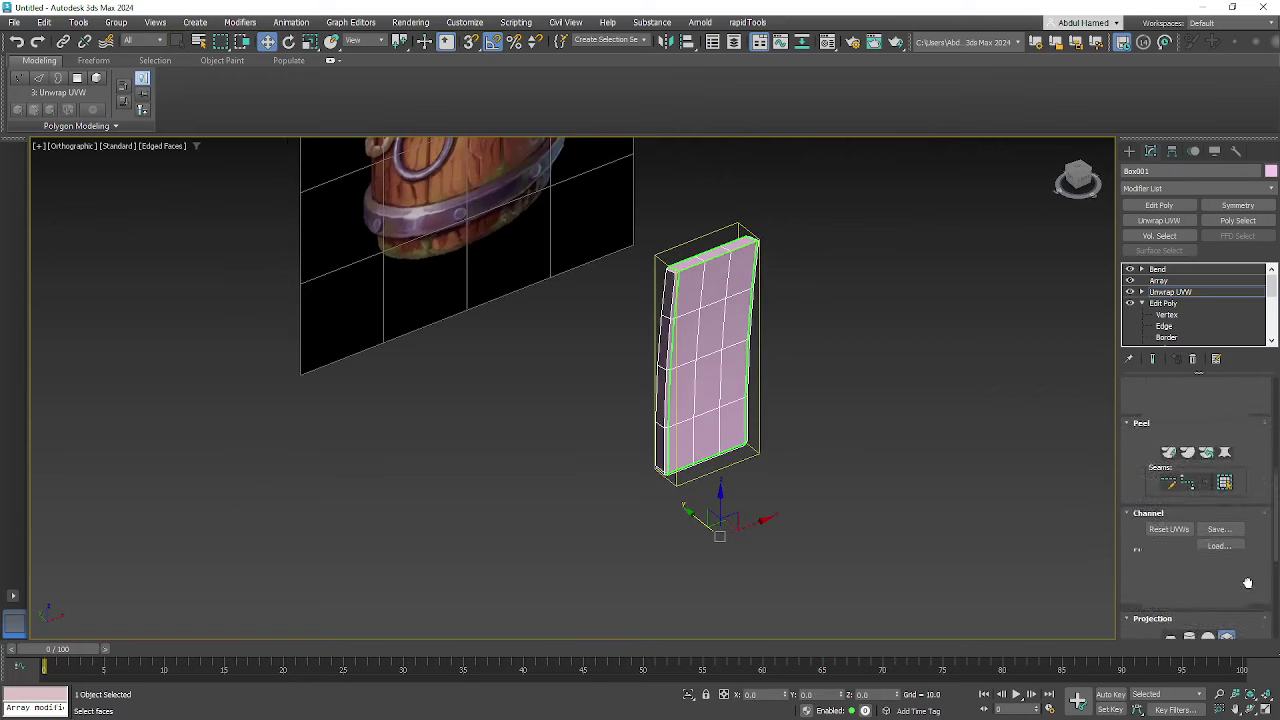
click(1170, 462)
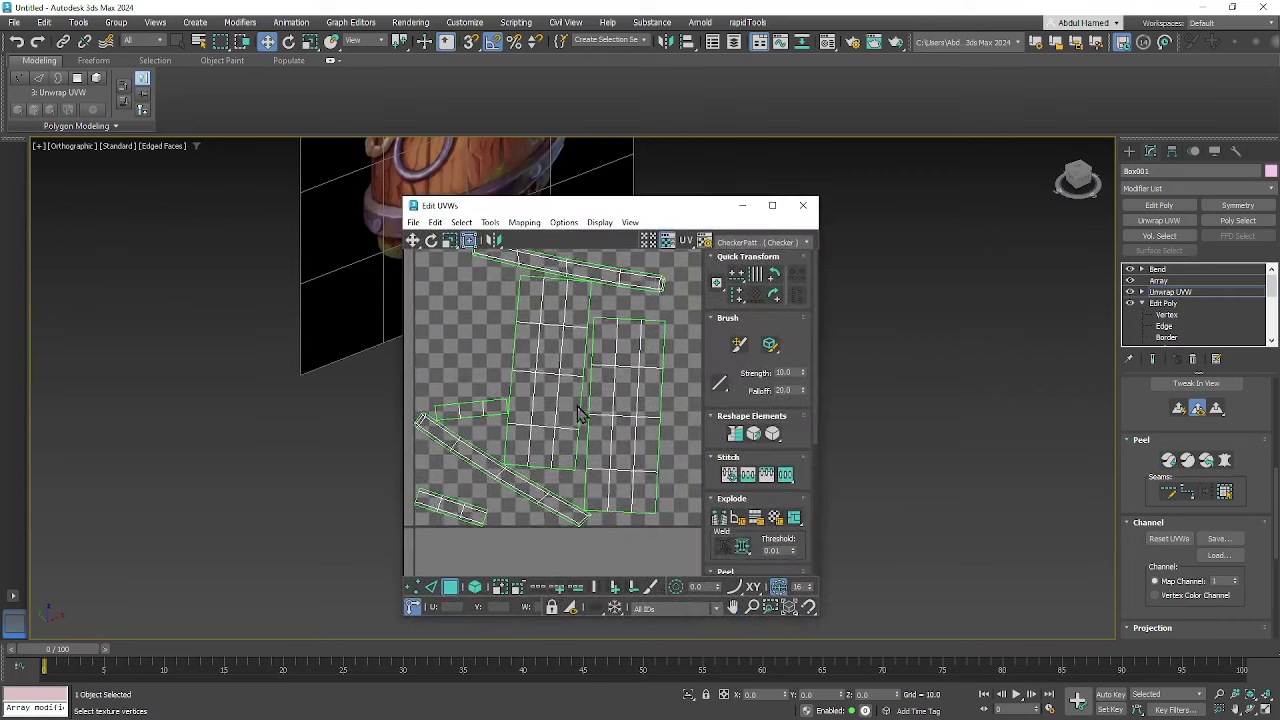
drag(618, 210, 350, 174)
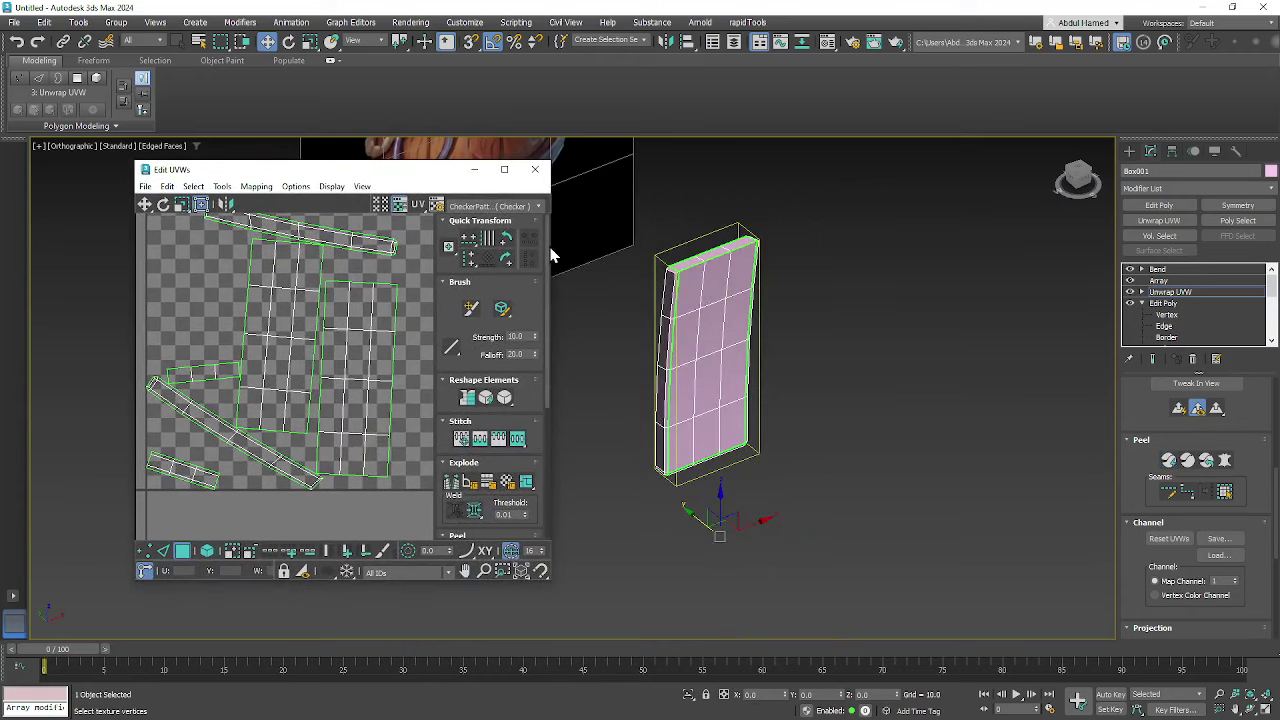
drag(580, 245, 603, 246)
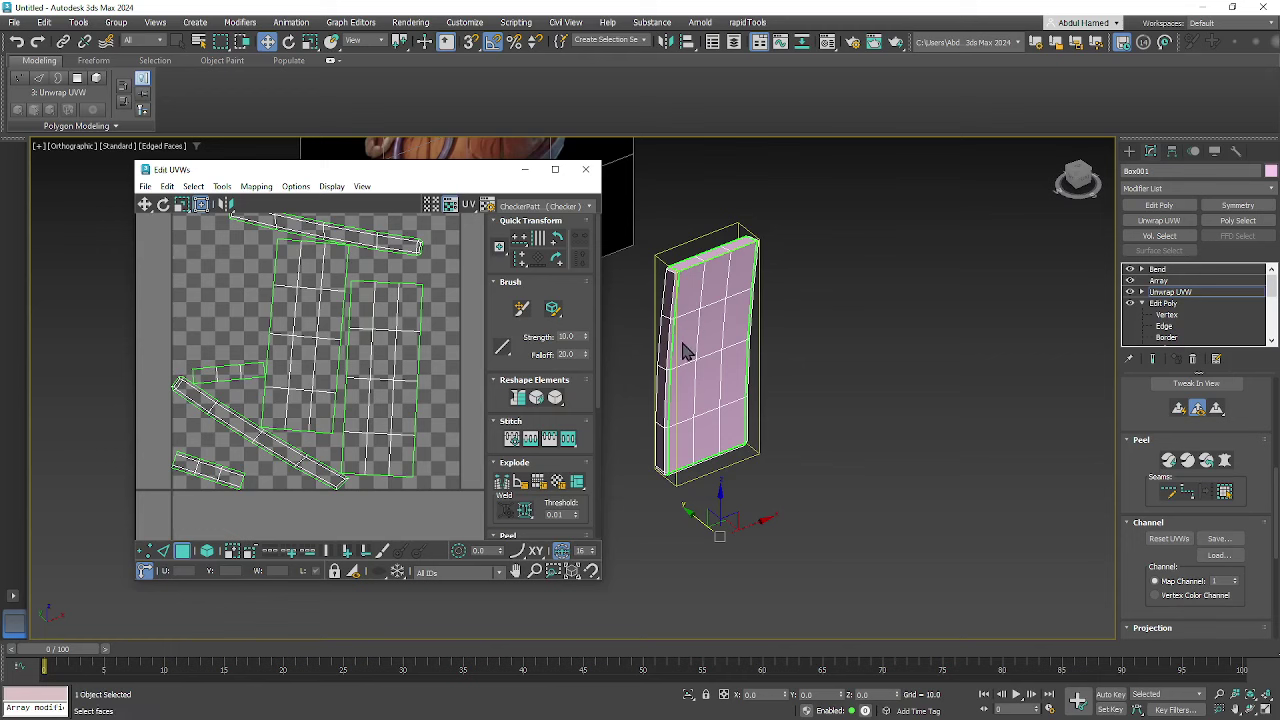
scroll(654, 278, up, 2)
middle_drag(723, 318, 762, 293)
scroll(434, 368, down, 2)
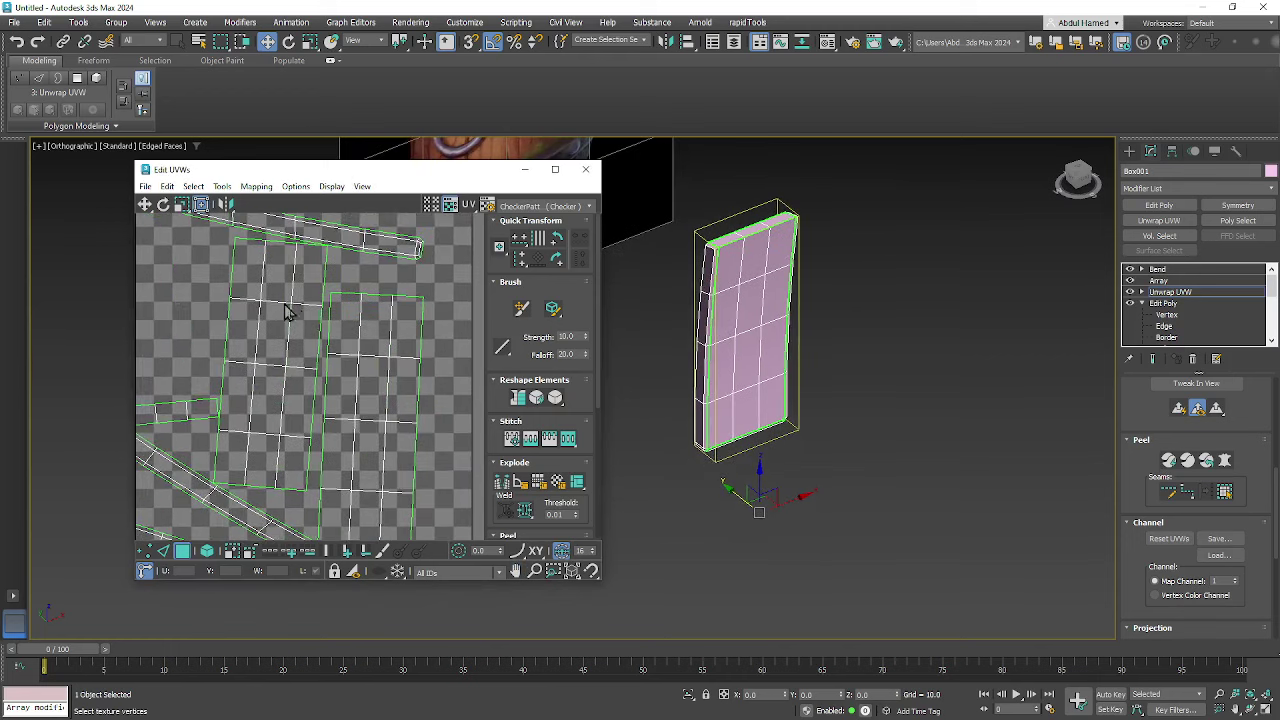
scroll(300, 311, down, 2)
scroll(350, 345, down, 3)
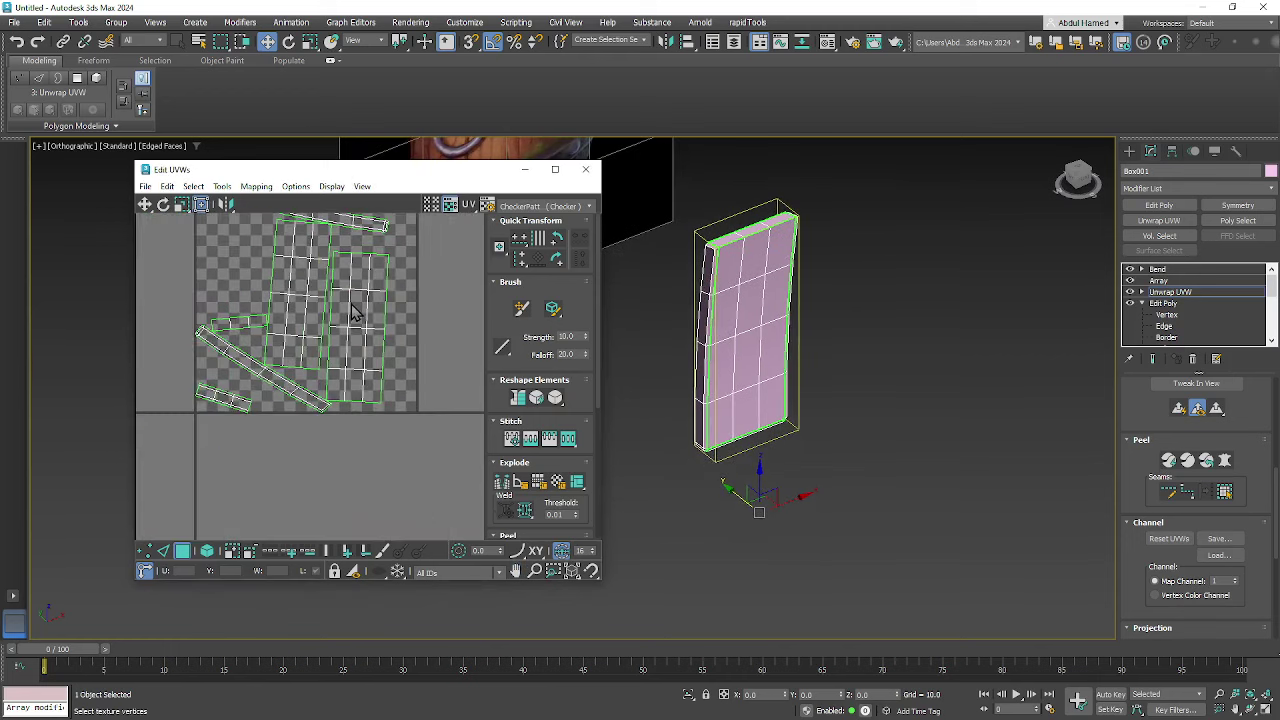
scroll(278, 382, up, 3)
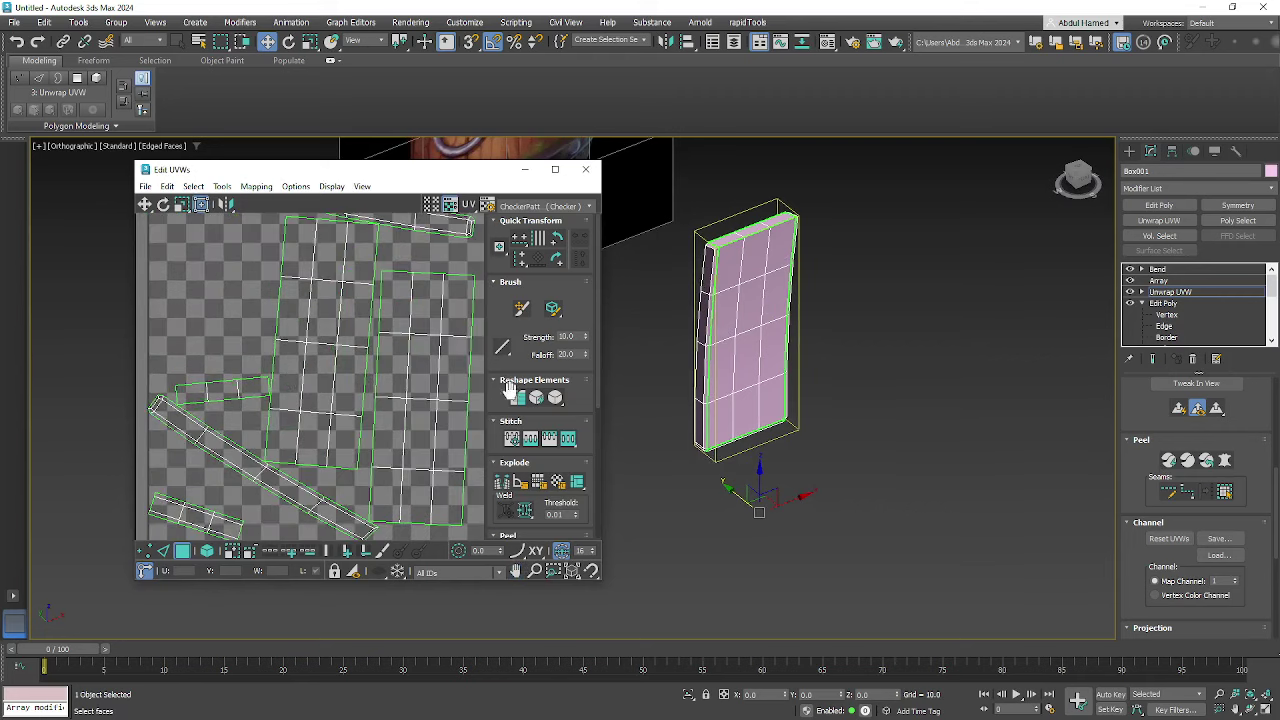
- In UV edge mode, select the upper edge along one long side of the plank's broad face and stitch it to the side strip
click(163, 550)
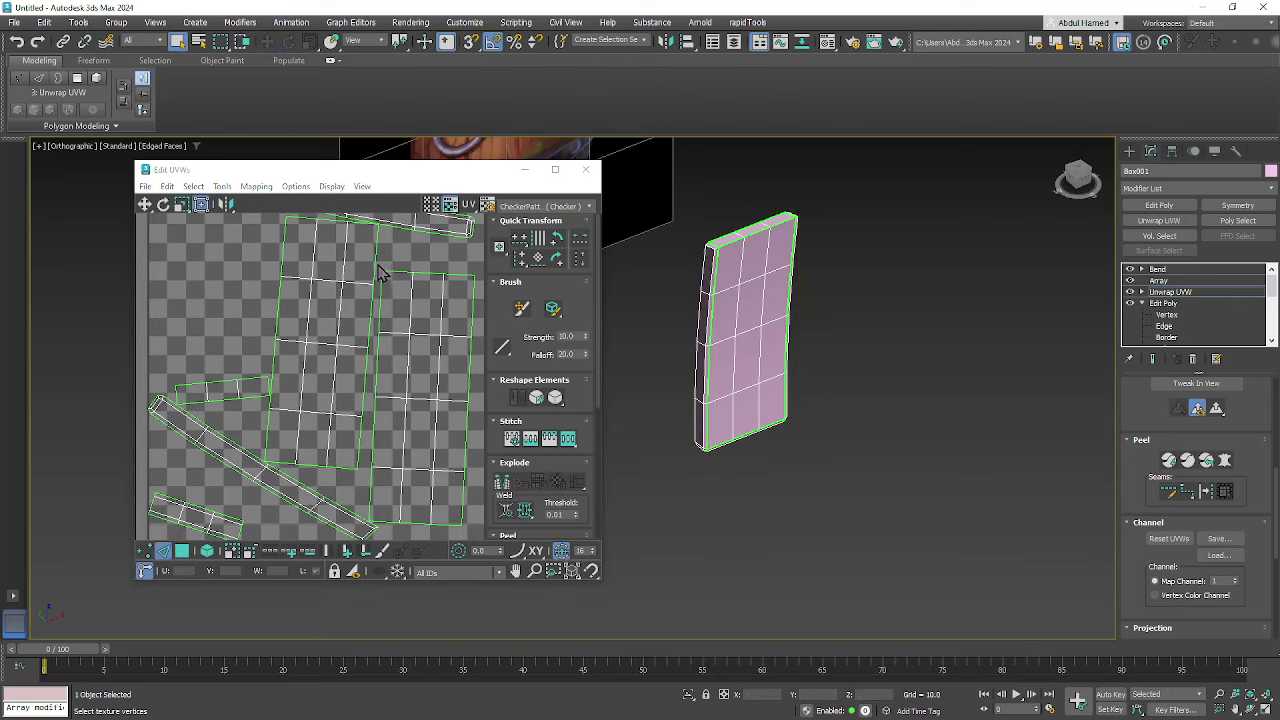
alt+middle_drag(922, 402, 804, 325)
scroll(677, 251, up, 4)
click(729, 265)
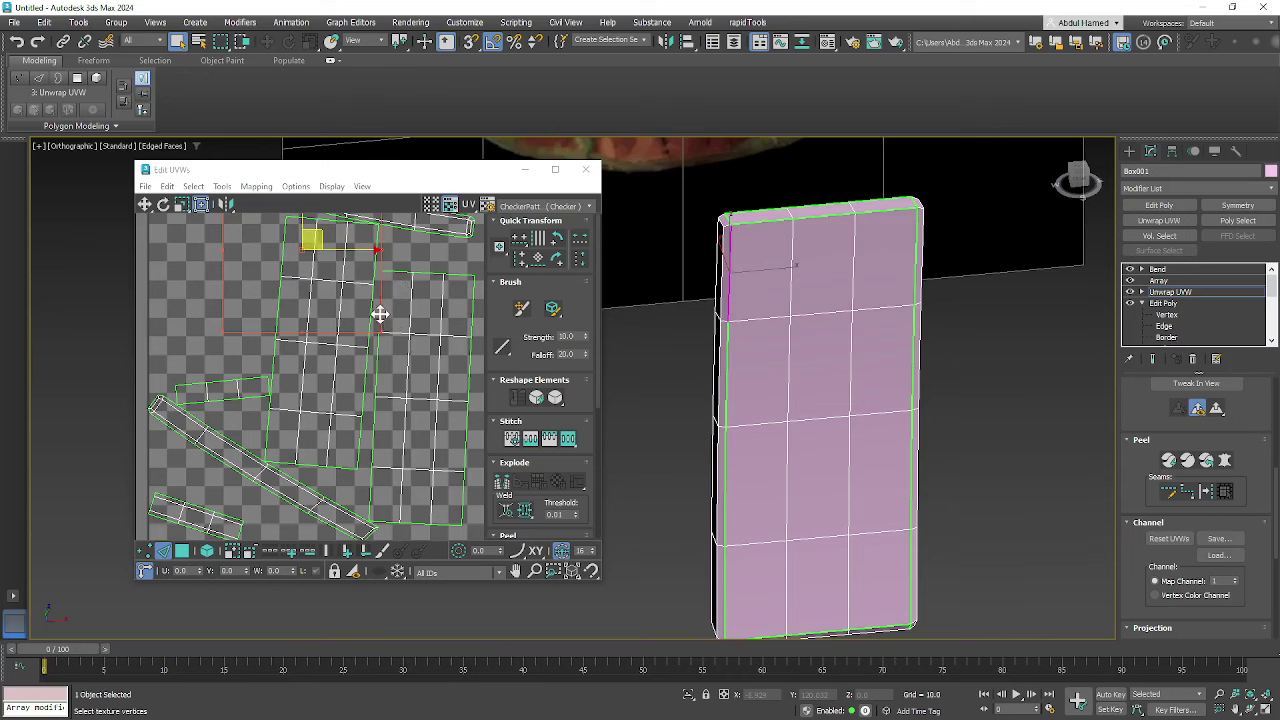
key(z)
middle_drag(380, 323, 470, 358)
scroll(470, 358, down, 5)
middle_drag(801, 444, 635, 420)
scroll(635, 420, down, 3)
middle_drag(447, 343, 263, 310)
scroll(328, 330, up, 10)
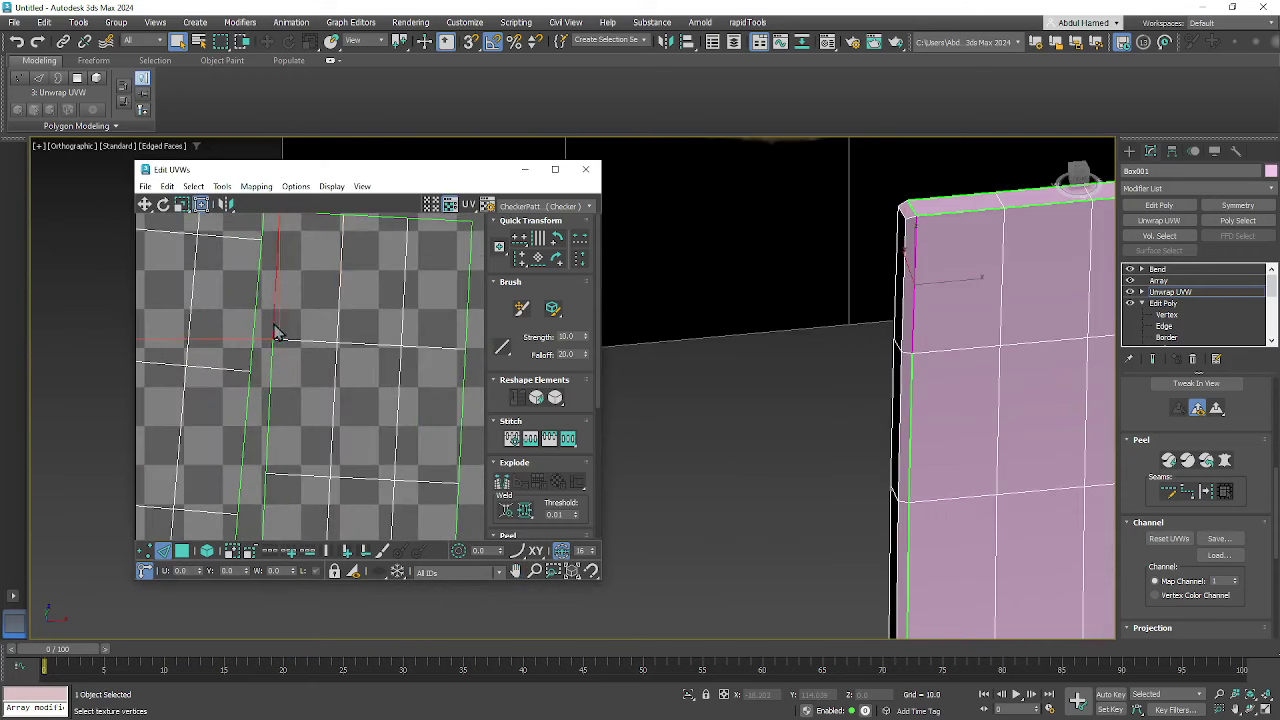
right_click(277, 333)
click(252, 373)
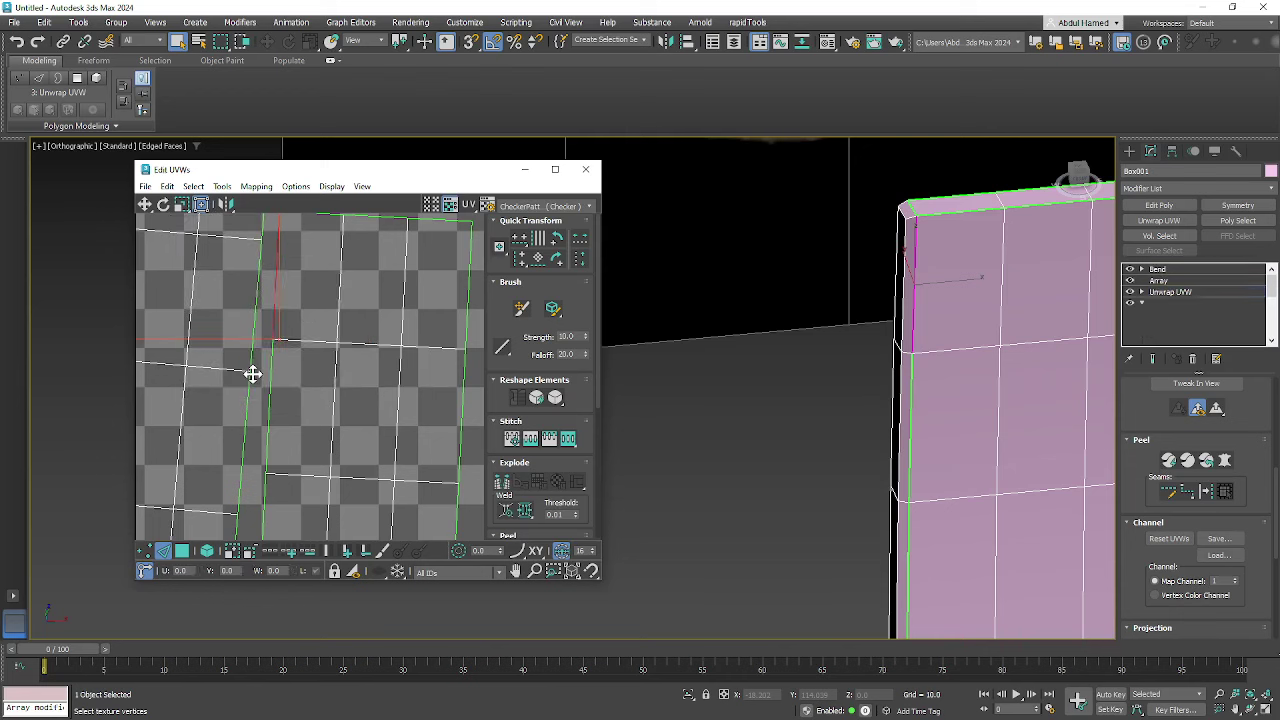
- Stitch the leftover open edges between the large UV panel and the attached side strip
scroll(424, 380, down, 3)
middle_drag(266, 382, 367, 490)
scroll(396, 385, down, 2)
scroll(338, 322, down, 3)
scroll(366, 372, up, 5)
scroll(402, 472, up, 4)
click(424, 386)
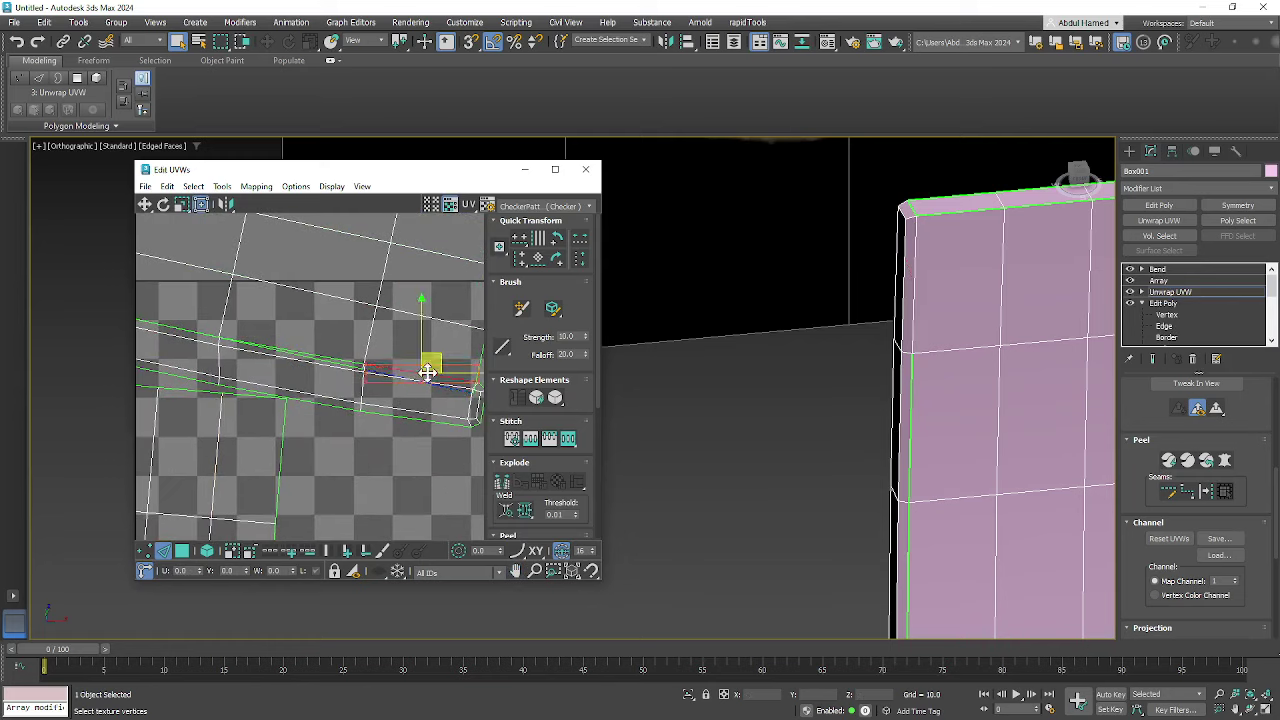
right_click(423, 366)
click(400, 428)
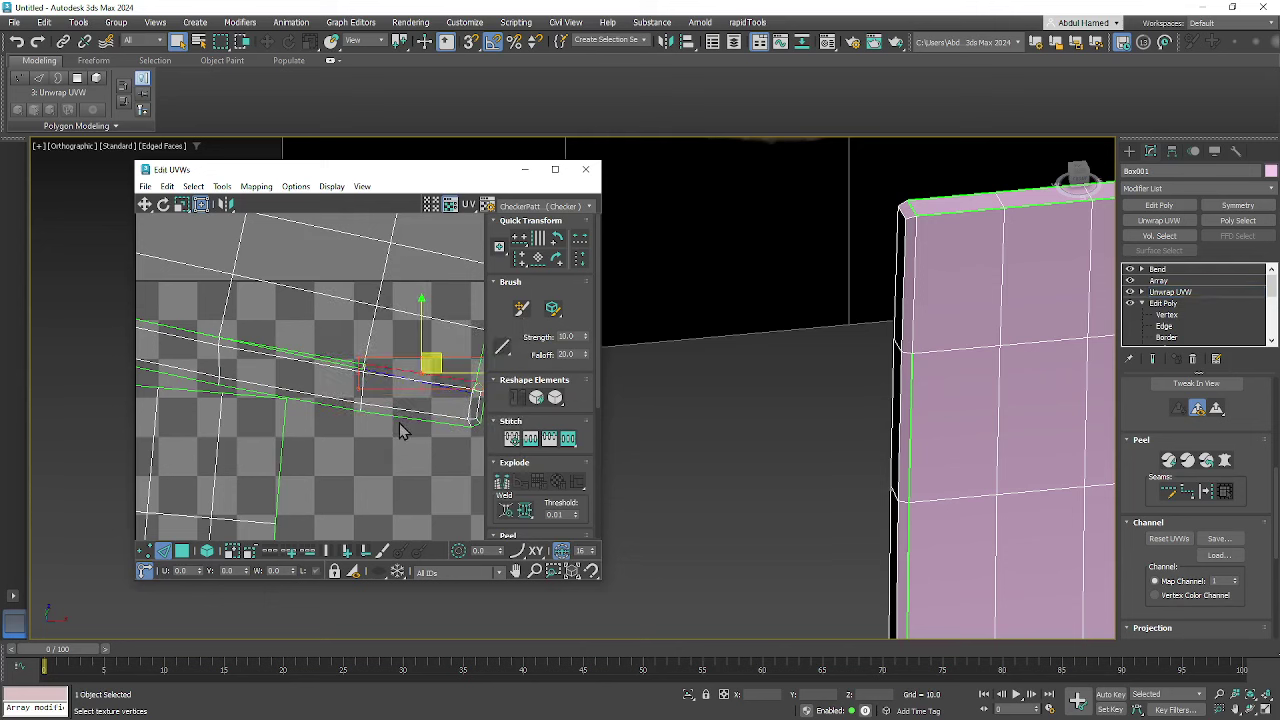
click(321, 359)
right_click(320, 357)
click(308, 358)
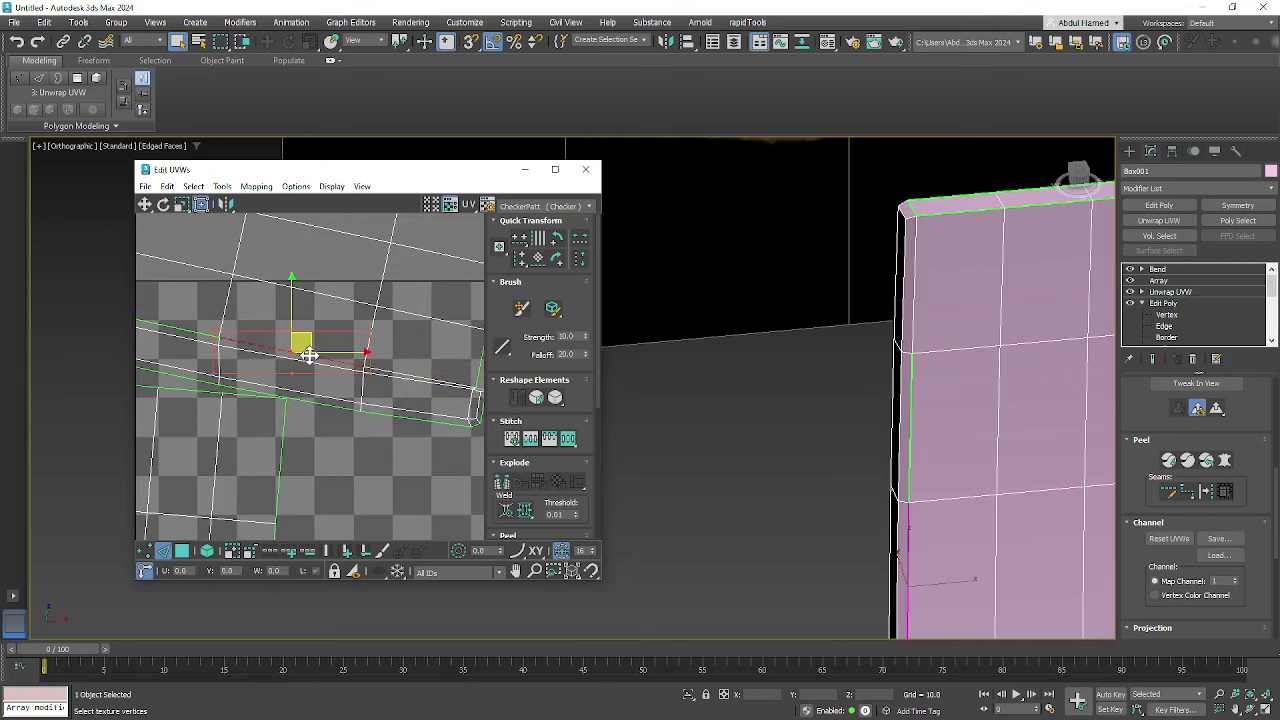
- Select the first edge on the opposite long side of the large UV panel and stitch the second side strip to it
middle_drag(267, 383, 277, 502)
scroll(402, 436, down, 1)
scroll(346, 378, down, 3)
scroll(375, 436, up, 1)
click(282, 358)
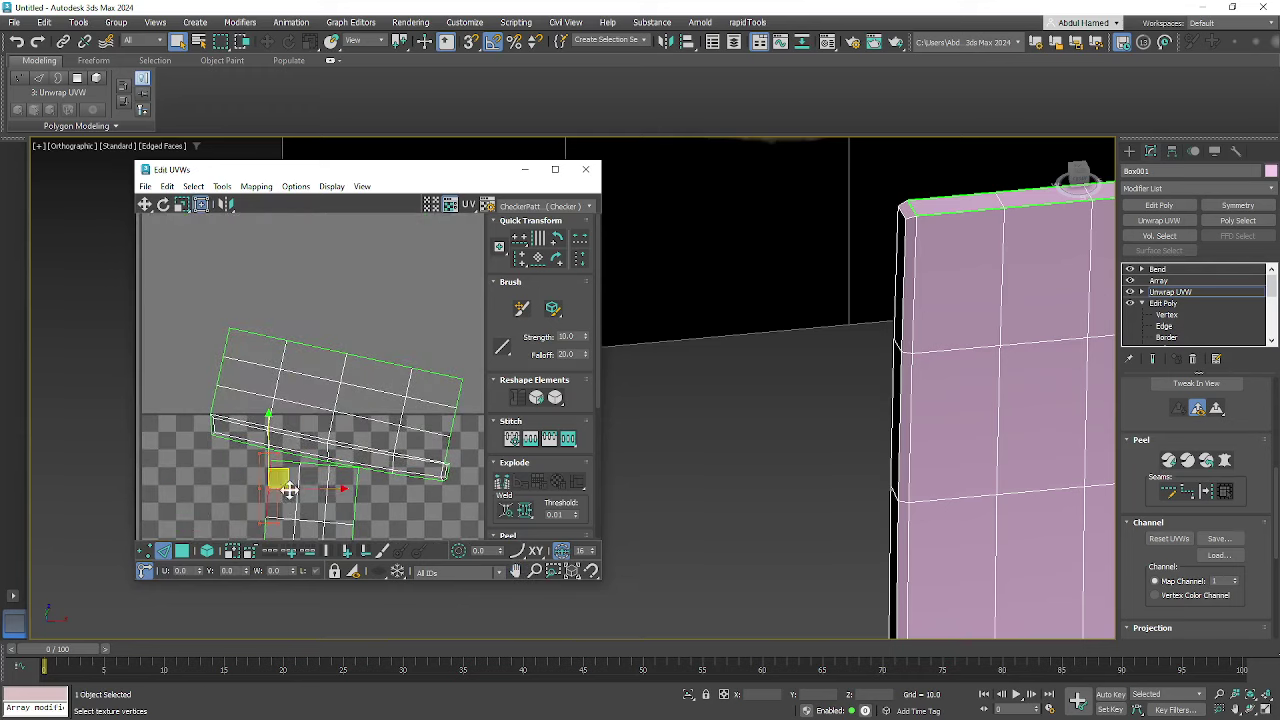
click(276, 339)
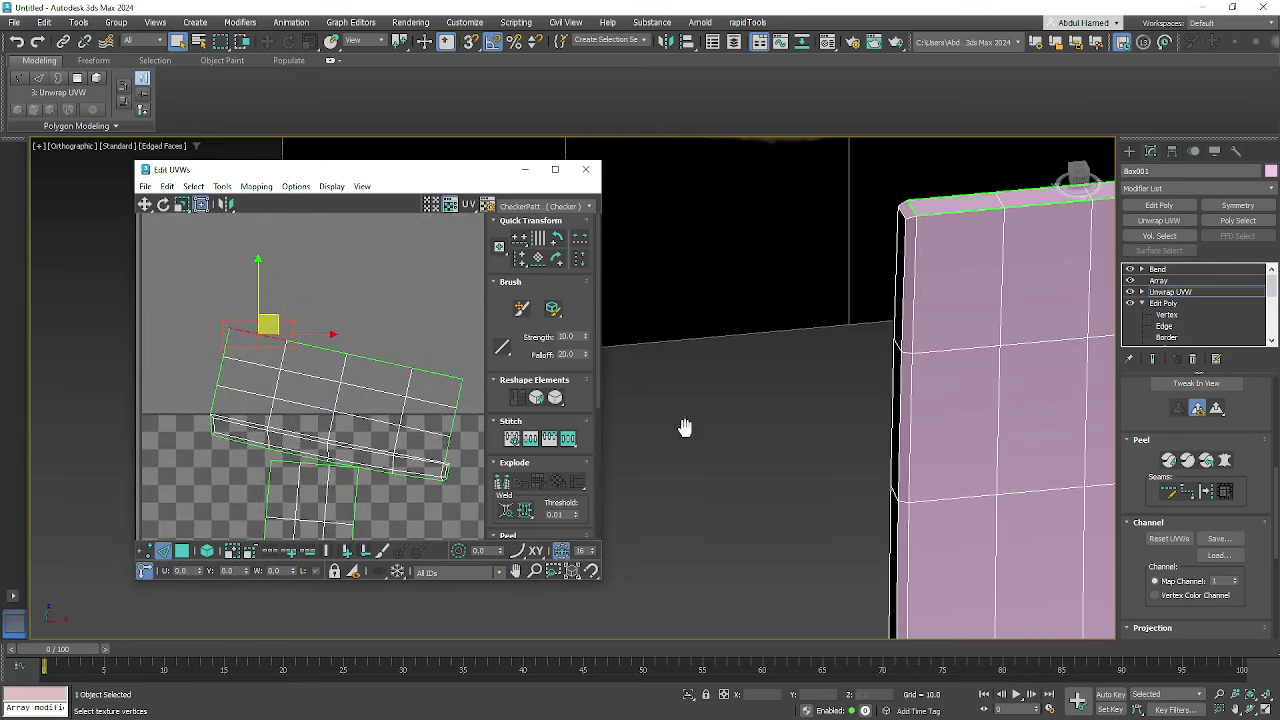
scroll(632, 409, down, 5)
alt+middle_drag(721, 422, 748, 429)
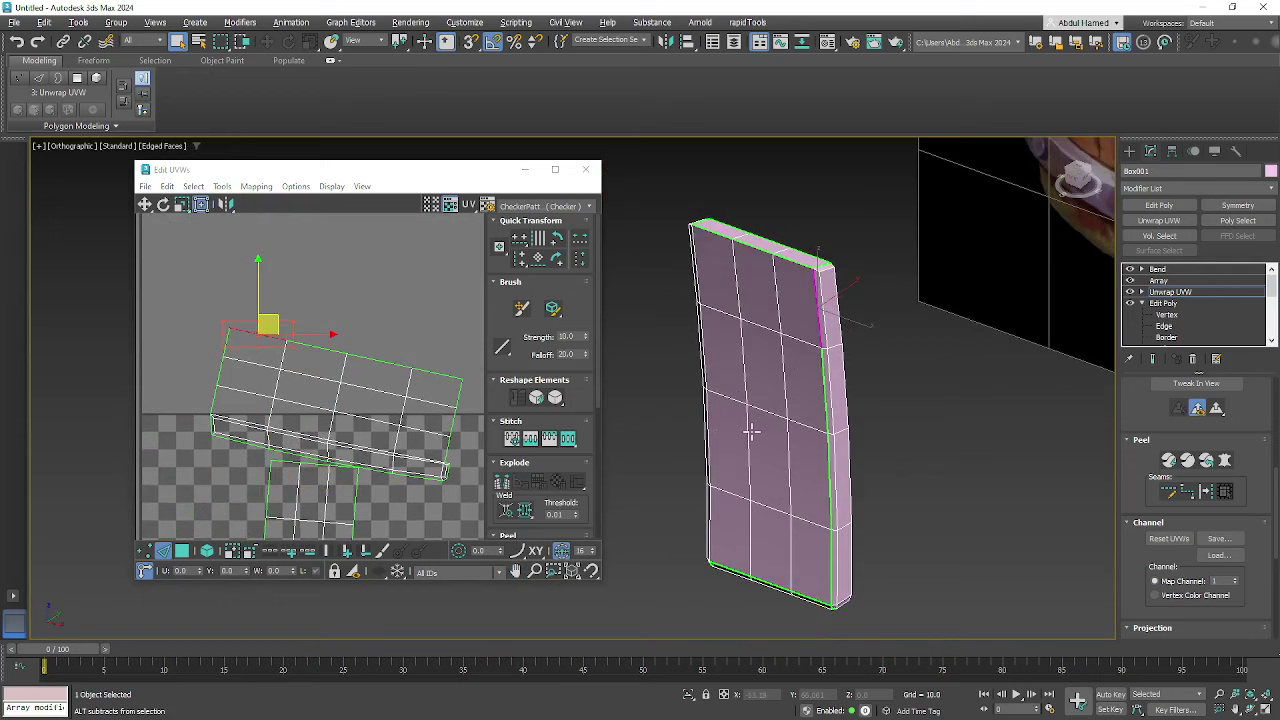
right_click(264, 334)
click(259, 389)
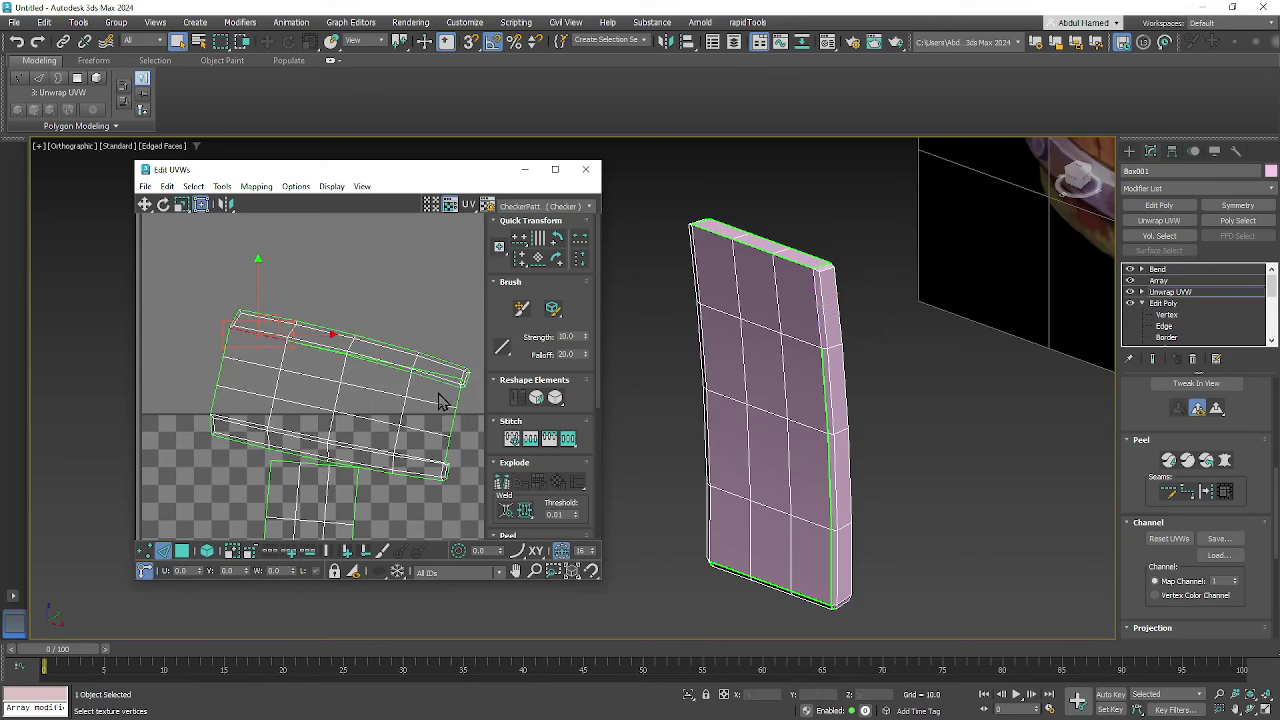
- Stitch the last two-segment stretch of the seam joining the second side strip, working inward from its far end
click(442, 373)
right_click(439, 373)
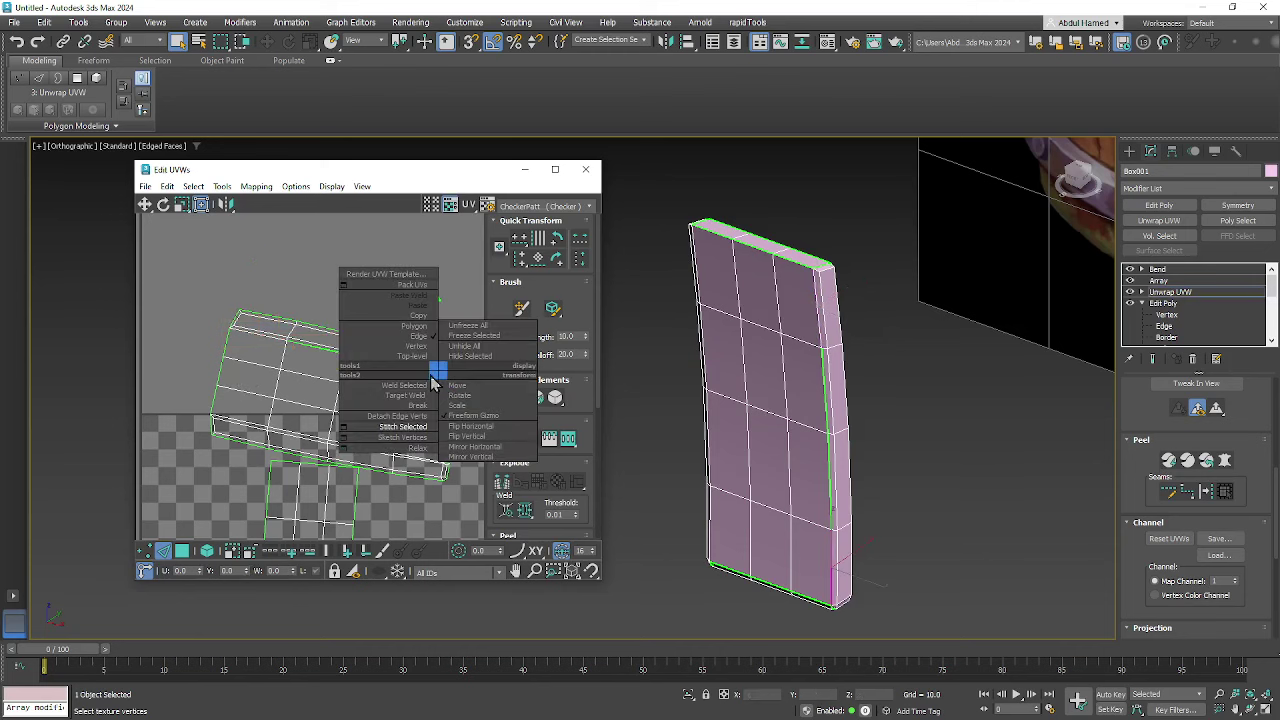
click(430, 427)
middle_drag(347, 474, 348, 404)
scroll(351, 303, up, 2)
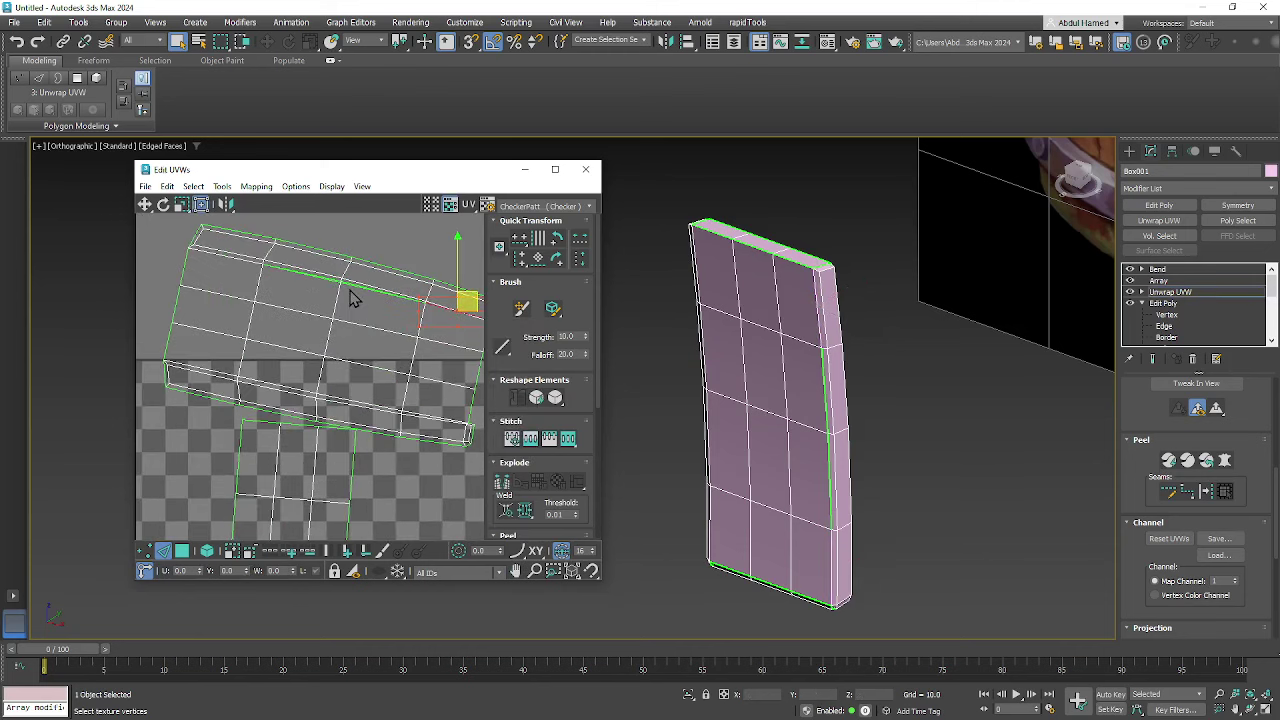
click(357, 289)
right_click(353, 286)
click(350, 298)
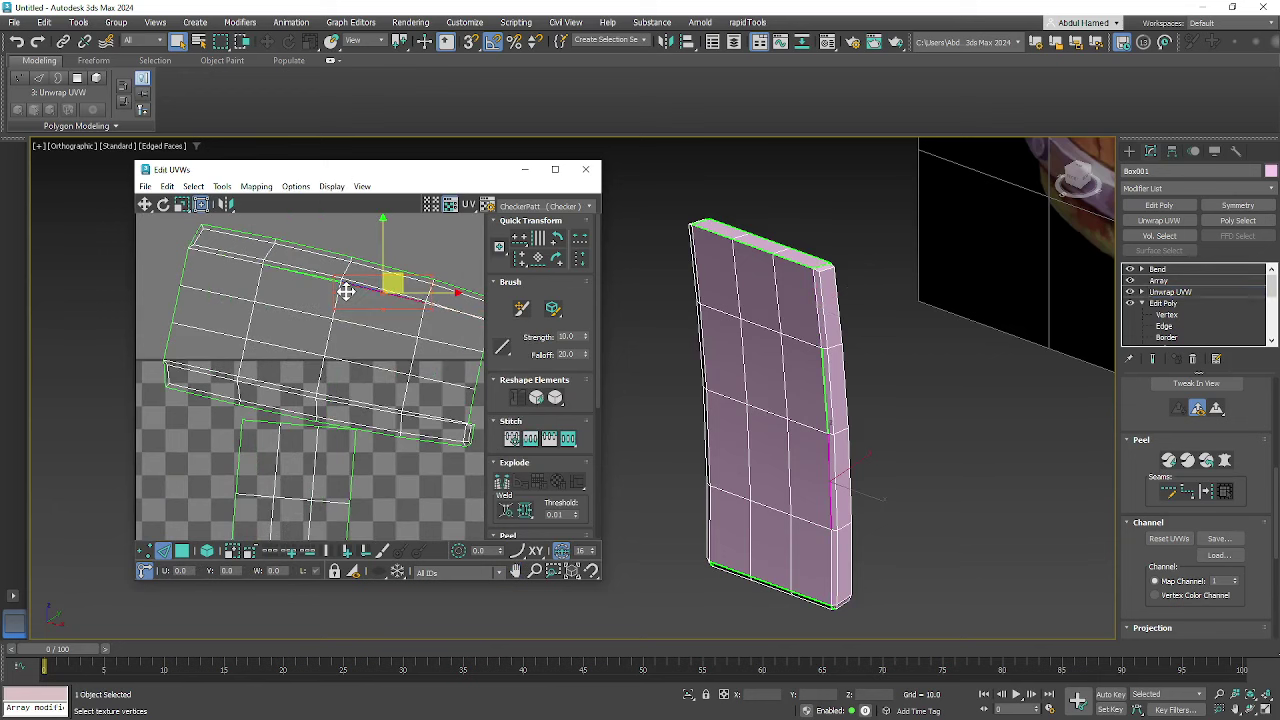
- Select edges on the short ends of the large UV panel and stitch the plank's end strips to them
scroll(355, 305, down, 5)
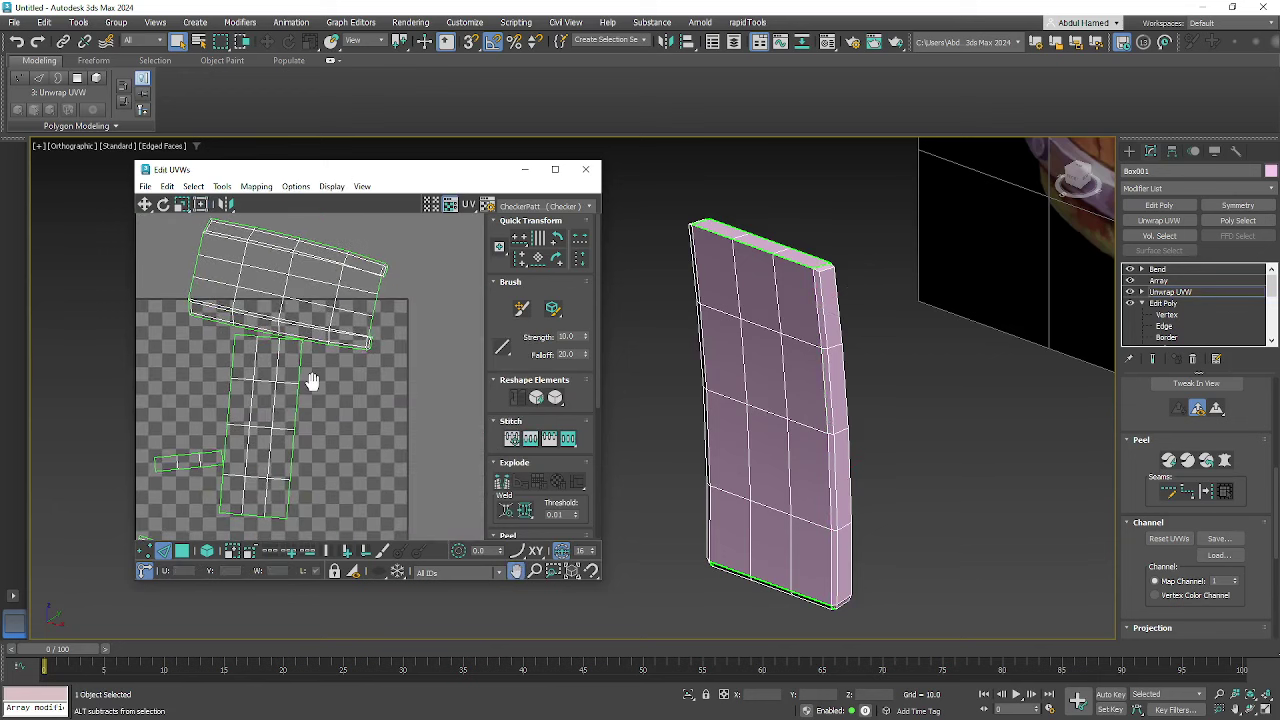
alt+middle_drag(810, 450, 739, 468)
middle_drag(287, 363, 385, 312)
middle_drag(381, 358, 352, 362)
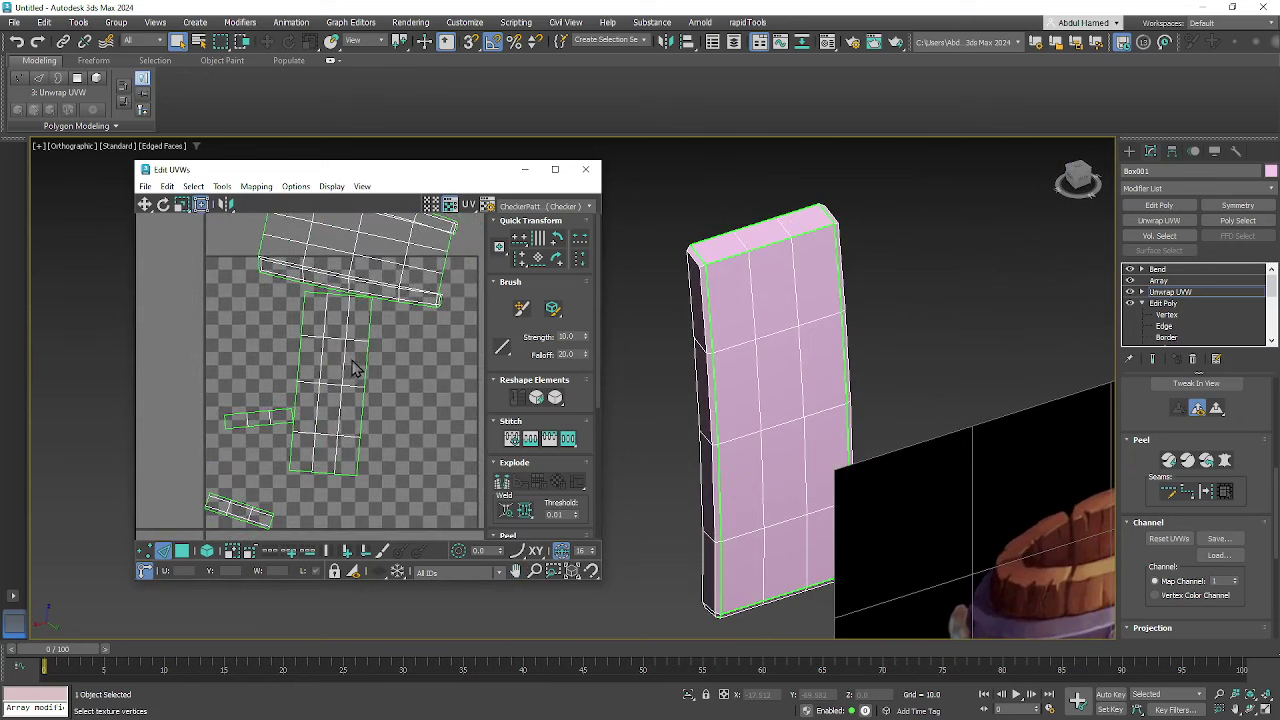
middle_drag(380, 303, 460, 441)
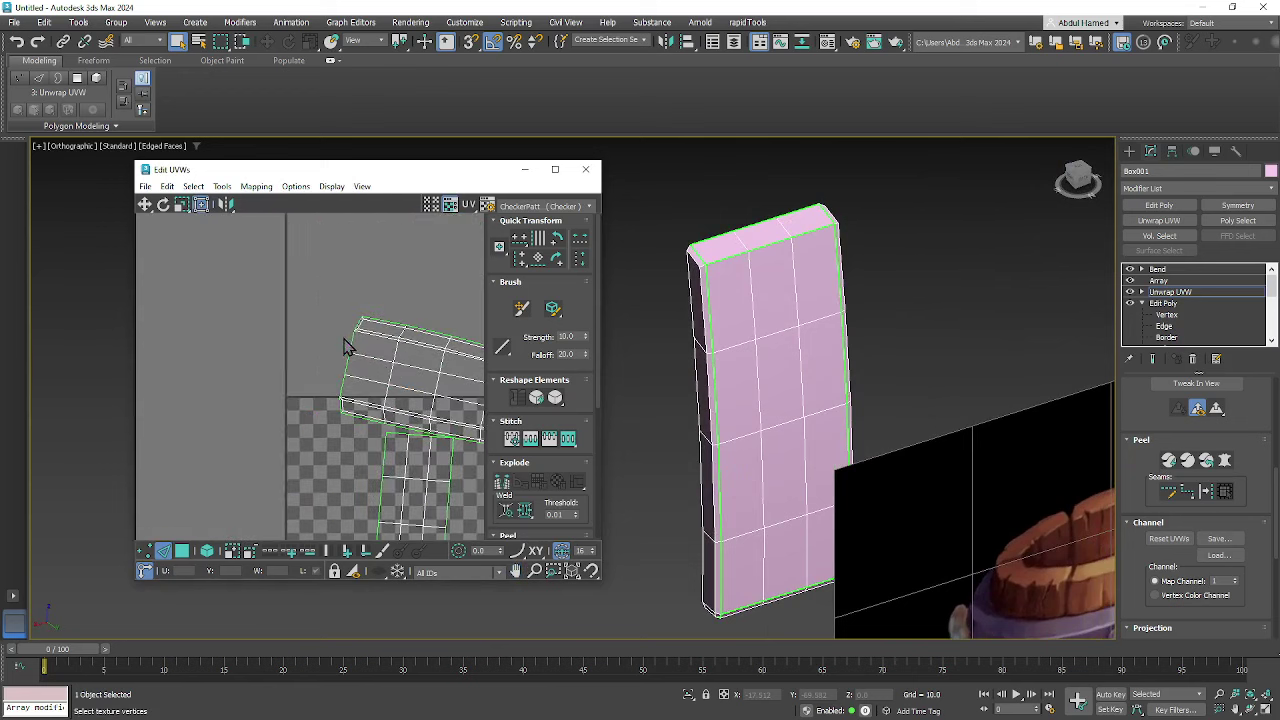
click(352, 333)
right_click(345, 338)
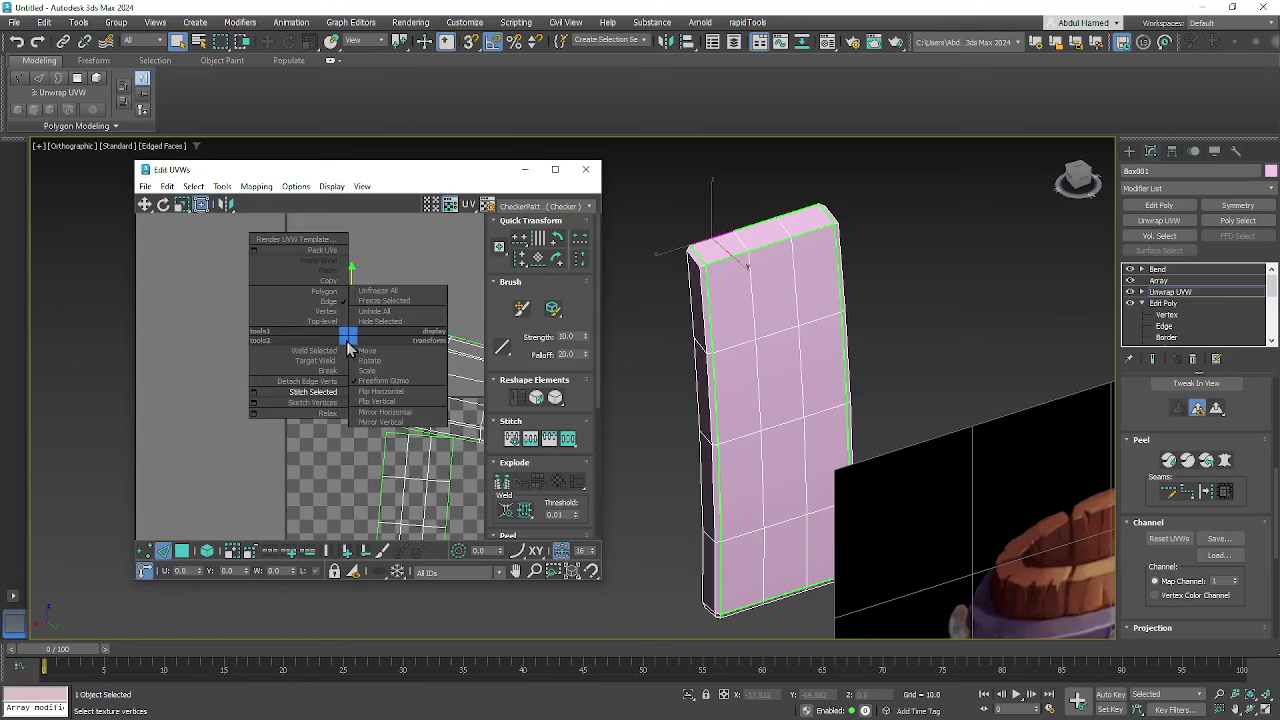
key(Escape)
middle_drag(442, 410, 348, 365)
click(365, 350)
right_click(364, 354)
click(365, 358)
- Stitch the open edge between the large UV panel and its attached end strip near the lower corner
middle_drag(370, 456, 354, 347)
scroll(362, 363, down, 3)
scroll(380, 328, up, 7)
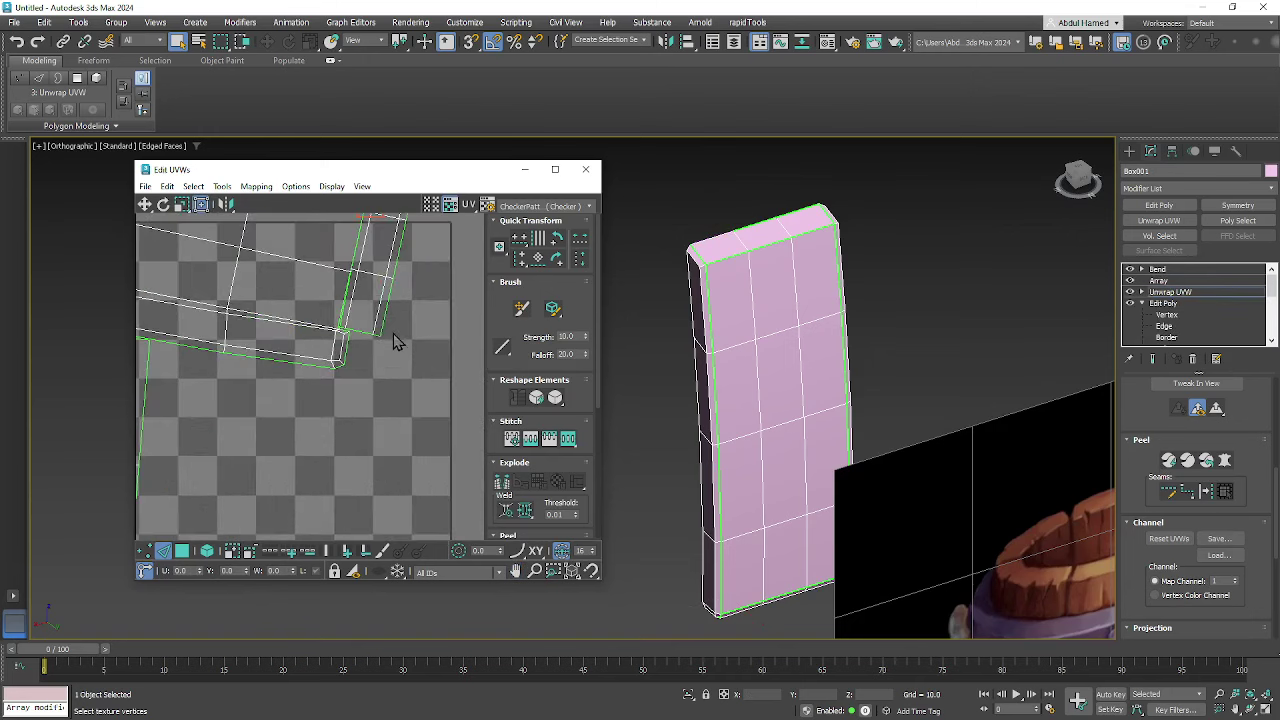
scroll(395, 342, up, 3)
click(284, 301)
right_click(281, 299)
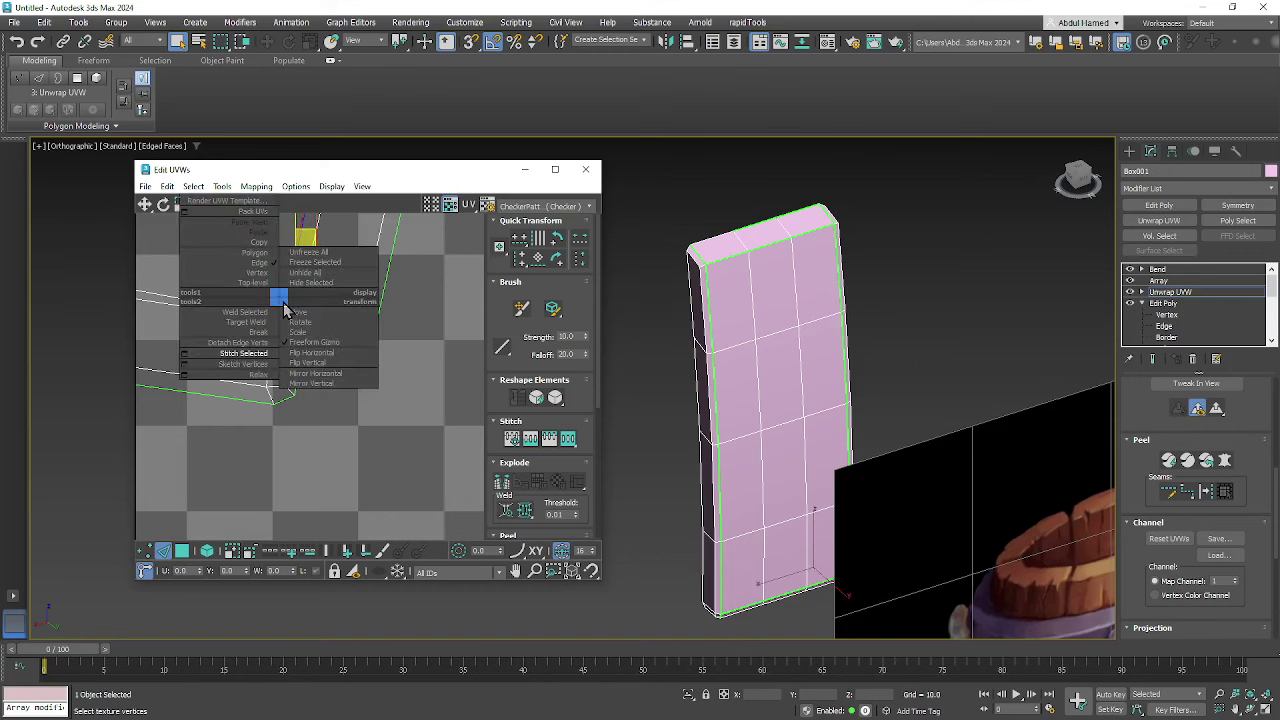
click(280, 302)
middle_drag(324, 235, 316, 474)
scroll(339, 402, down, 1)
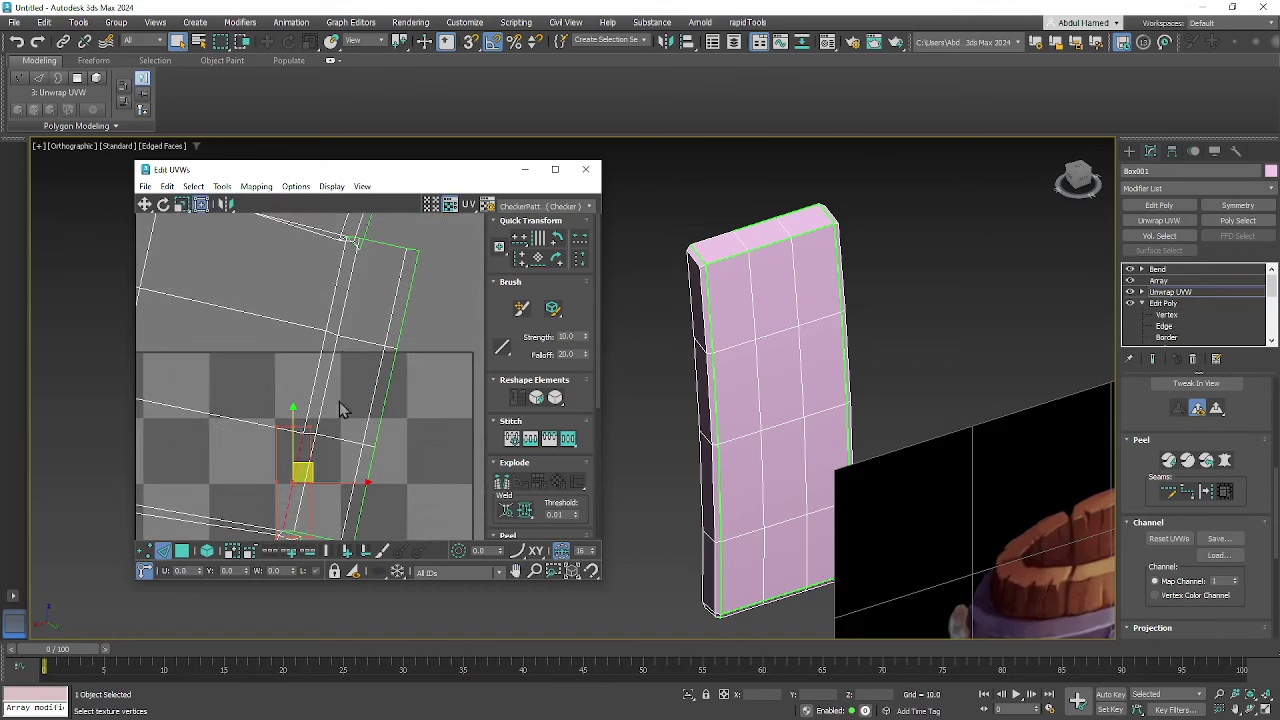
- Stitch the end strip's upper short edge to the bevelled corner of the adjoining side strip
middle_drag(341, 354, 326, 506)
scroll(334, 412, up, 4)
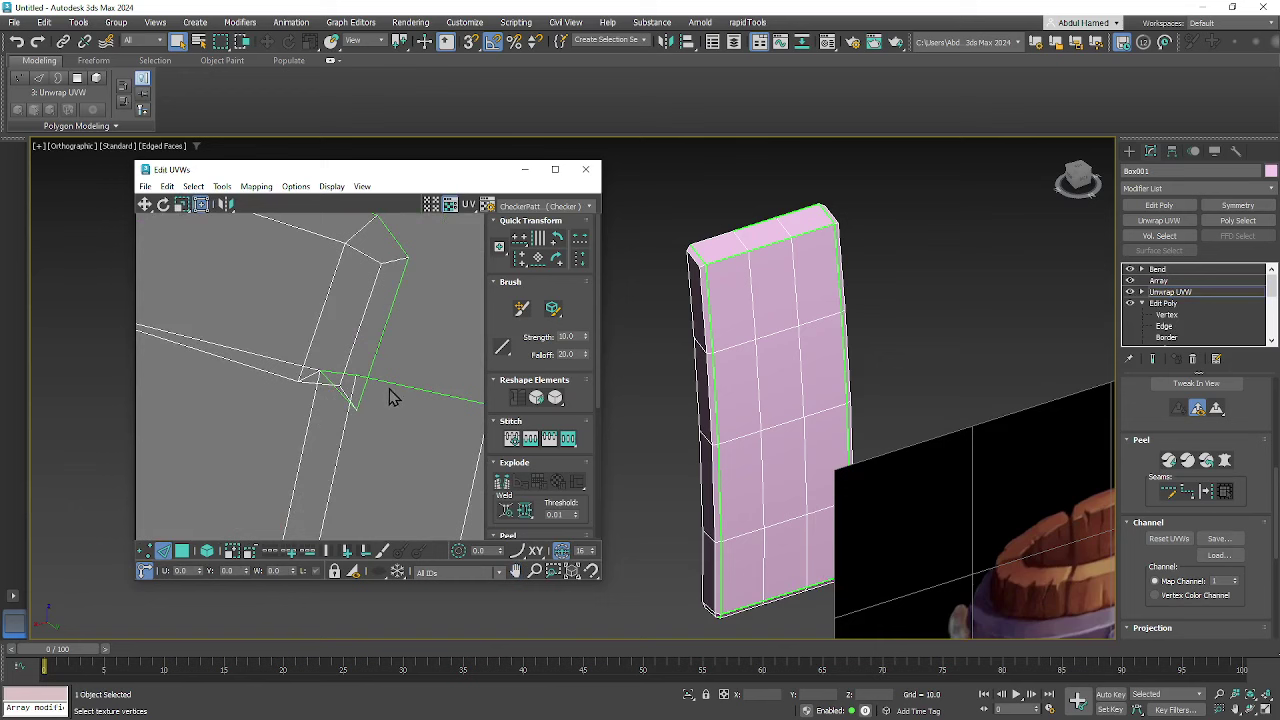
click(400, 385)
right_click(398, 378)
click(392, 390)
middle_drag(350, 410, 372, 346)
scroll(372, 346, down, 4)
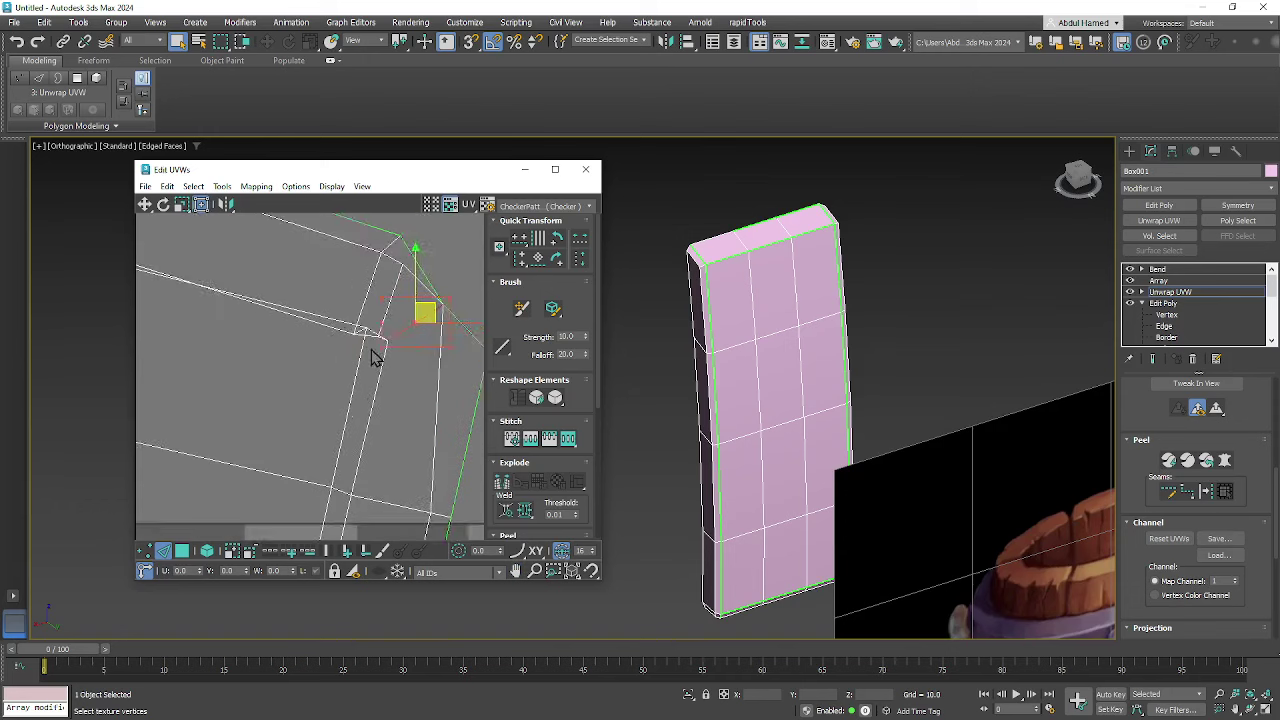
middle_drag(358, 463, 365, 328)
middle_drag(371, 375, 368, 335)
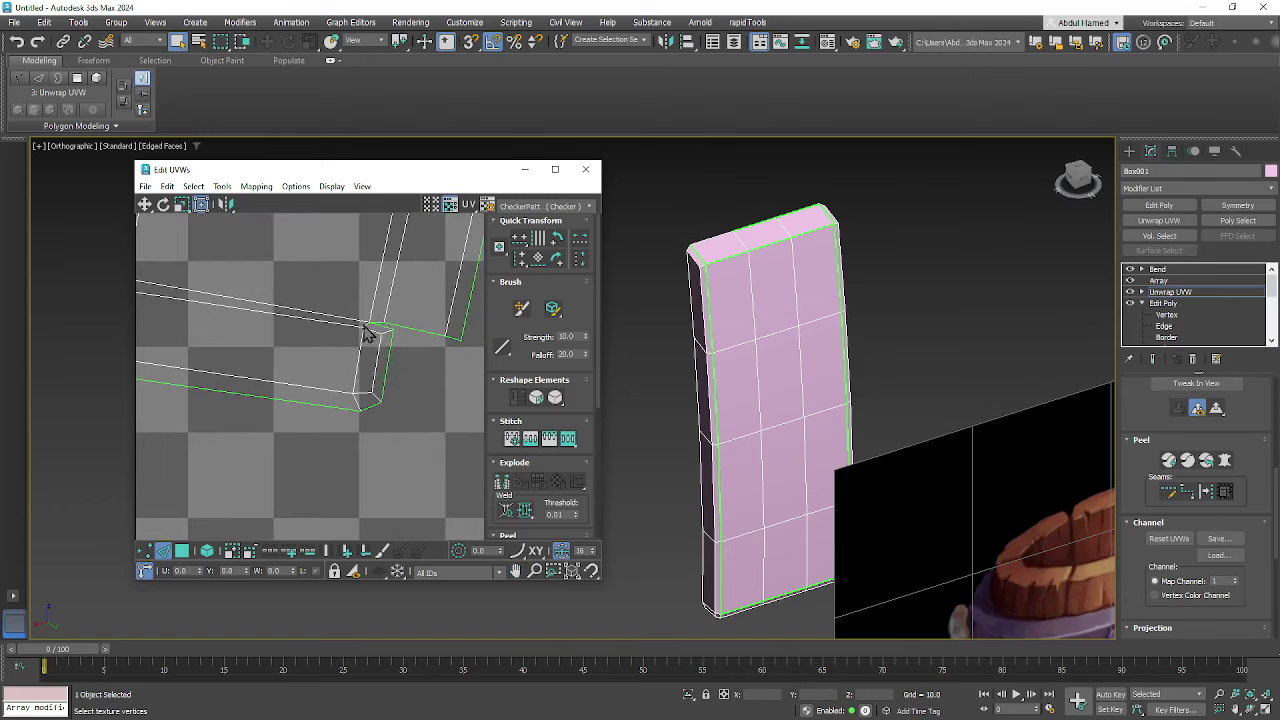
- Stitch the side strip's short edge to the plank's end strip and close the adjoining bevelled corner edge
click(428, 335)
right_click(423, 331)
click(408, 360)
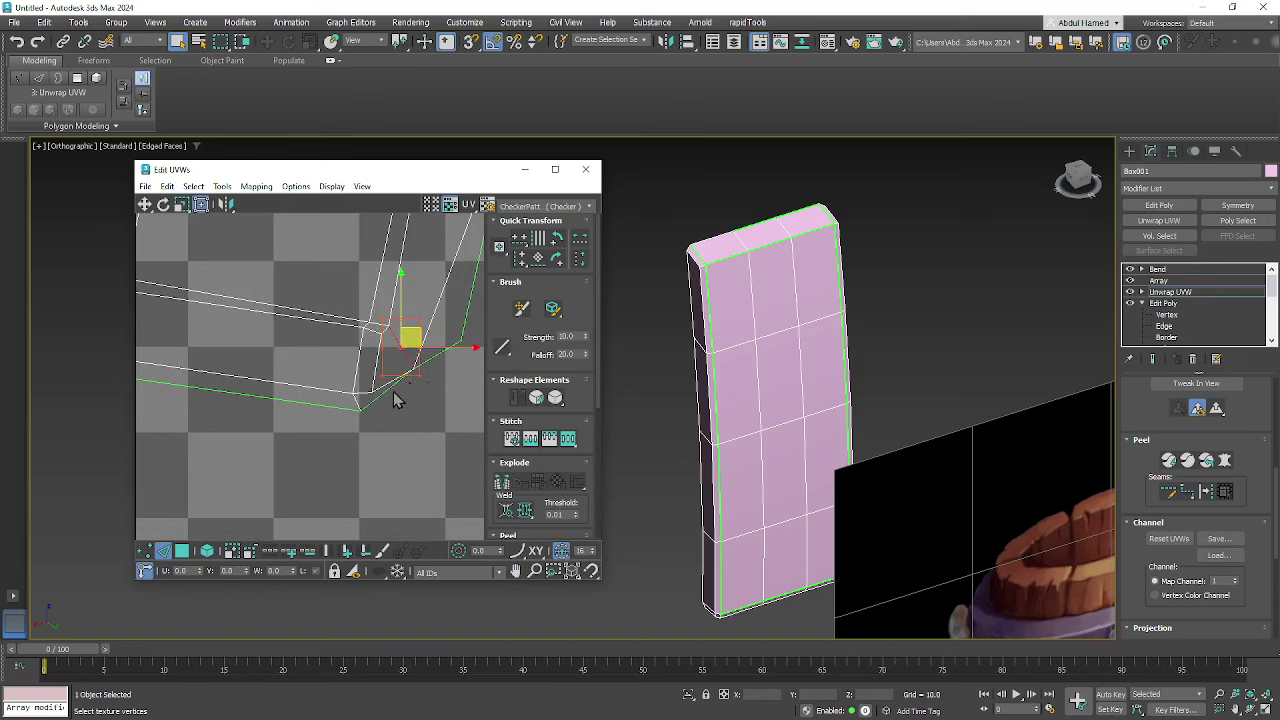
click(387, 391)
right_click(387, 391)
click(379, 392)
- Stitch the open bevelled edge at the other corner of the same end strip
middle_drag(408, 362, 352, 510)
middle_drag(364, 238, 271, 566)
click(377, 426)
right_click(373, 426)
click(364, 426)
- Stitch the short open edges at both bevelled corners on the opposite end of the UV shell
middle_drag(311, 412, 361, 413)
scroll(361, 413, down, 3)
scroll(360, 413, down, 6)
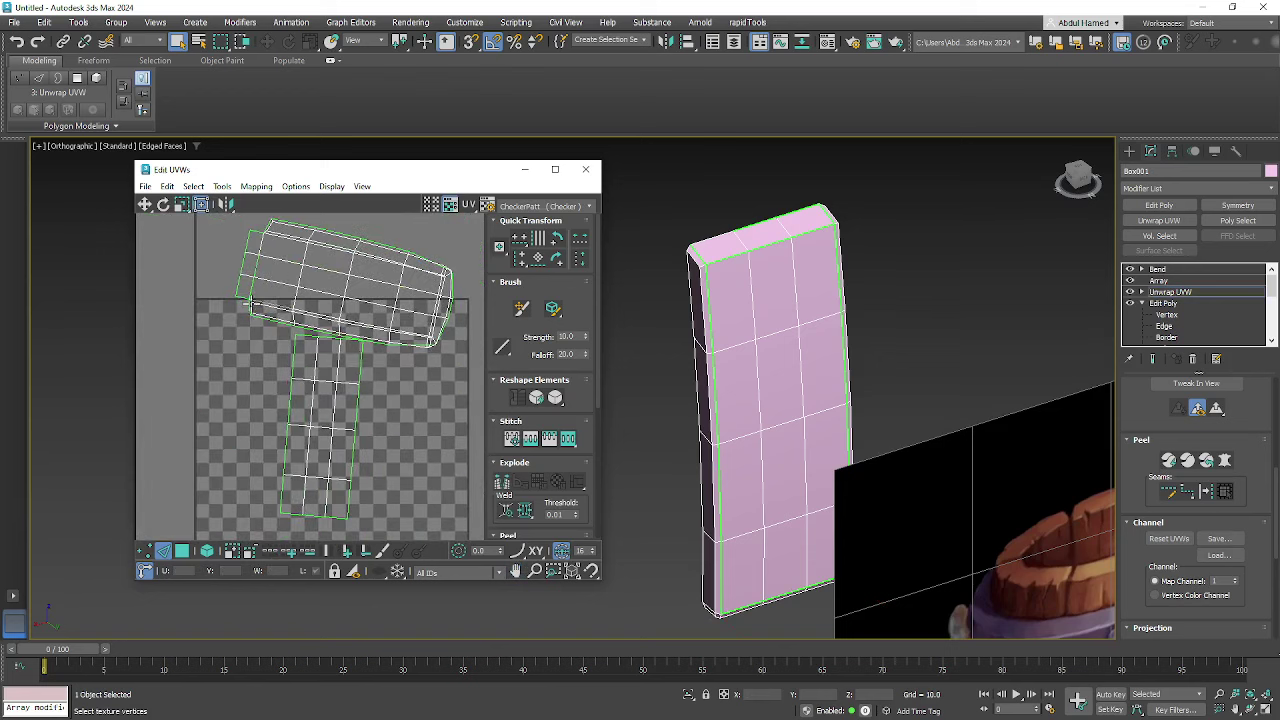
scroll(246, 316, up, 5)
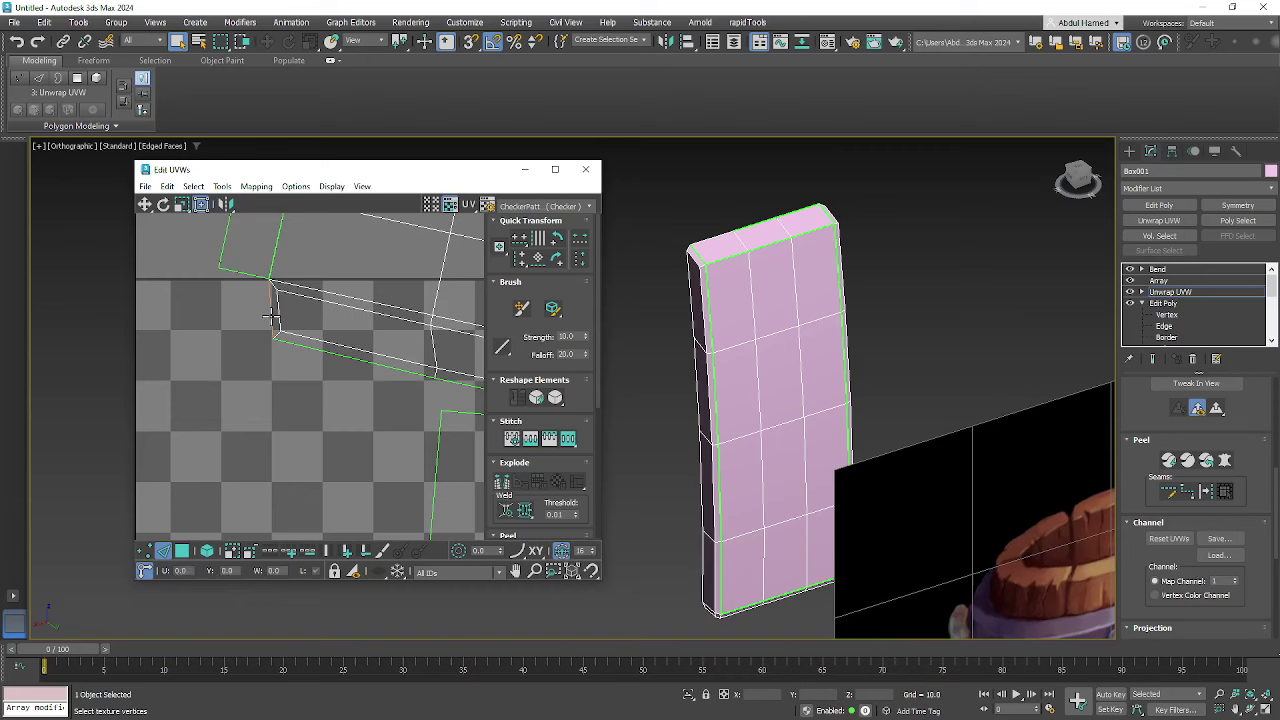
click(271, 316)
right_click(269, 316)
click(263, 316)
middle_drag(316, 456, 307, 393)
click(298, 372)
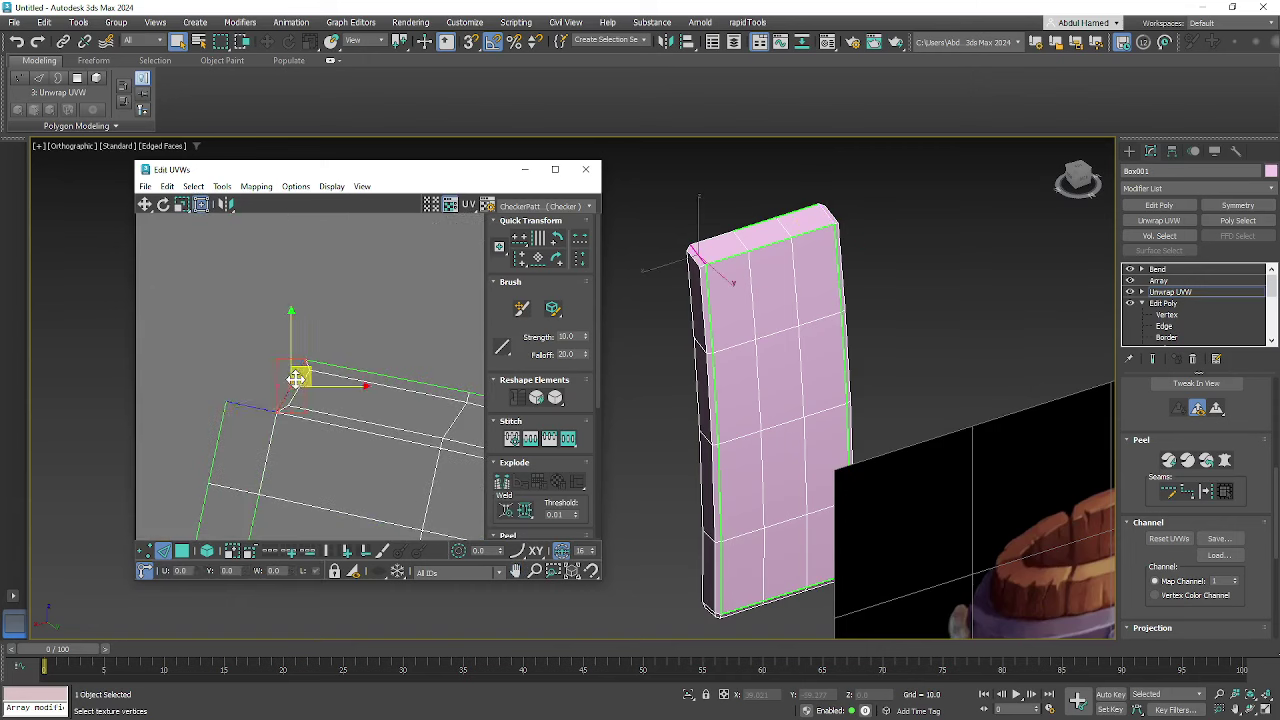
right_click(288, 373)
click(282, 373)
- Stitch the upper and lowest segments of the long seam between the flat panel and the bevelled shell
middle_drag(386, 477, 244, 258)
scroll(326, 362, down, 4)
scroll(240, 265, down, 2)
click(308, 370)
right_click(312, 368)
click(306, 365)
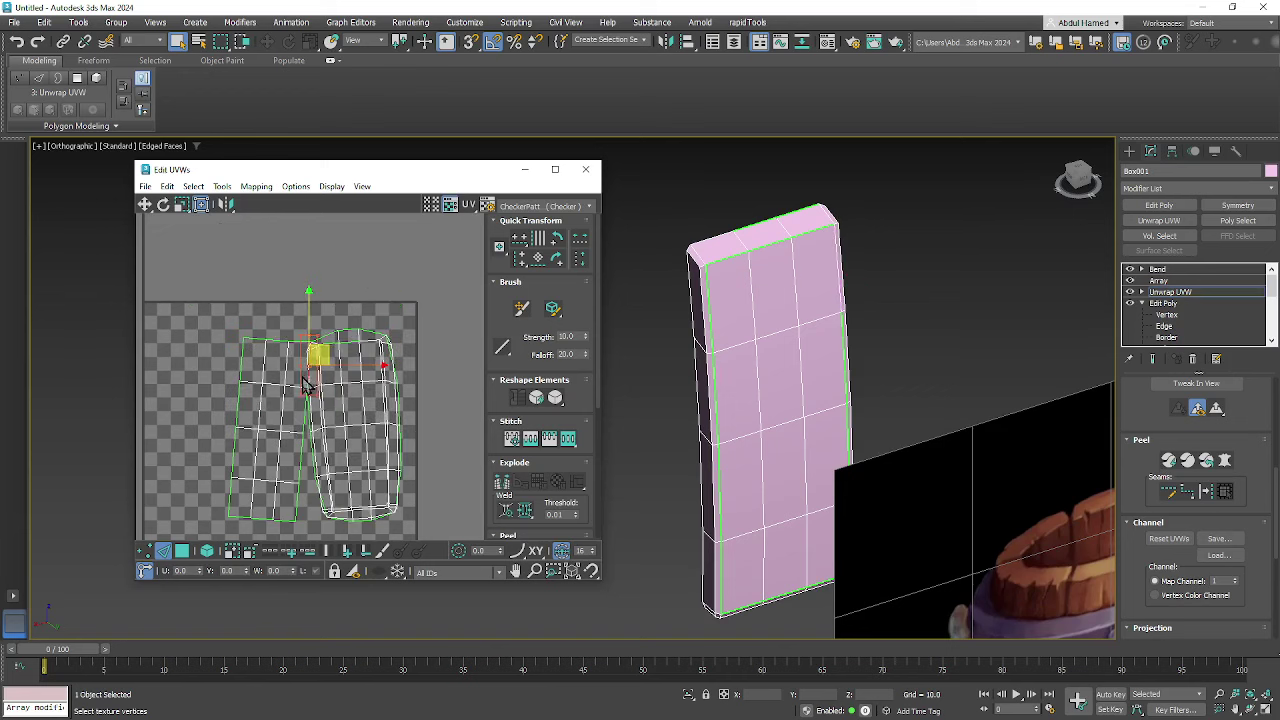
click(298, 505)
right_click(294, 503)
click(288, 502)
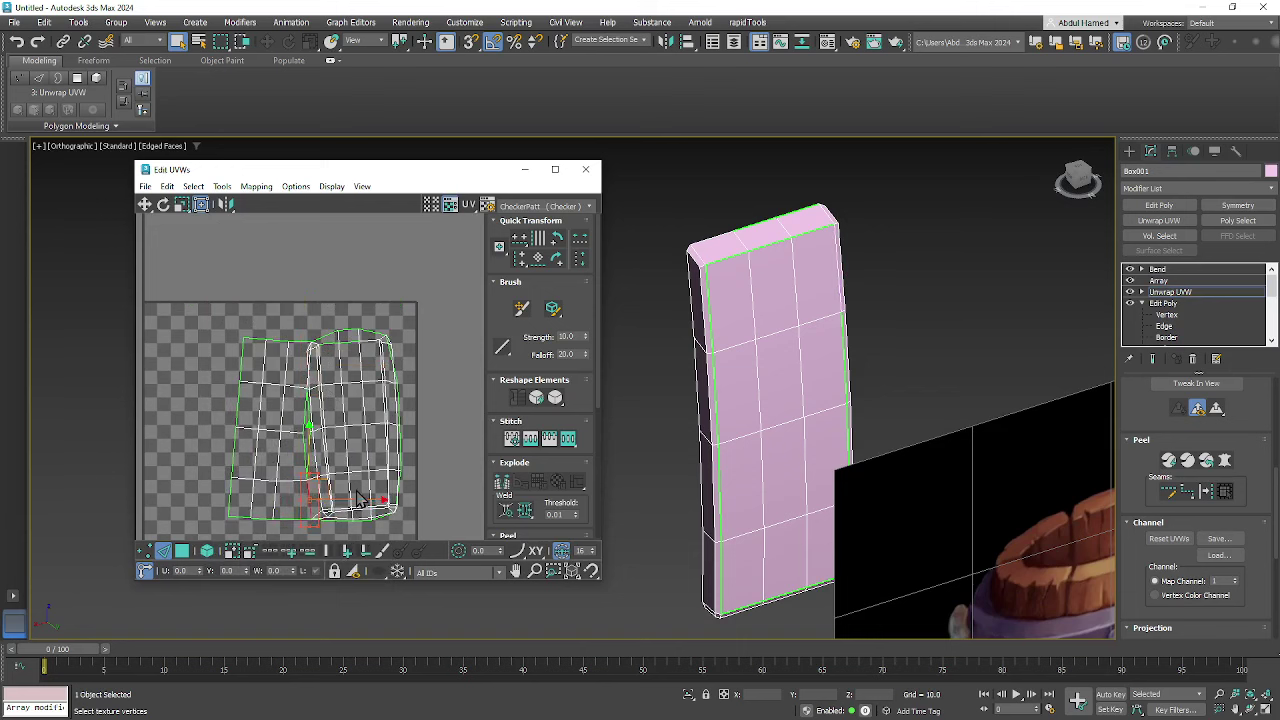
- Stitch the remaining middle part of the long seam joining the two large panels
middle_drag(322, 489, 284, 401)
scroll(271, 371, up, 2)
click(265, 367)
right_click(263, 366)
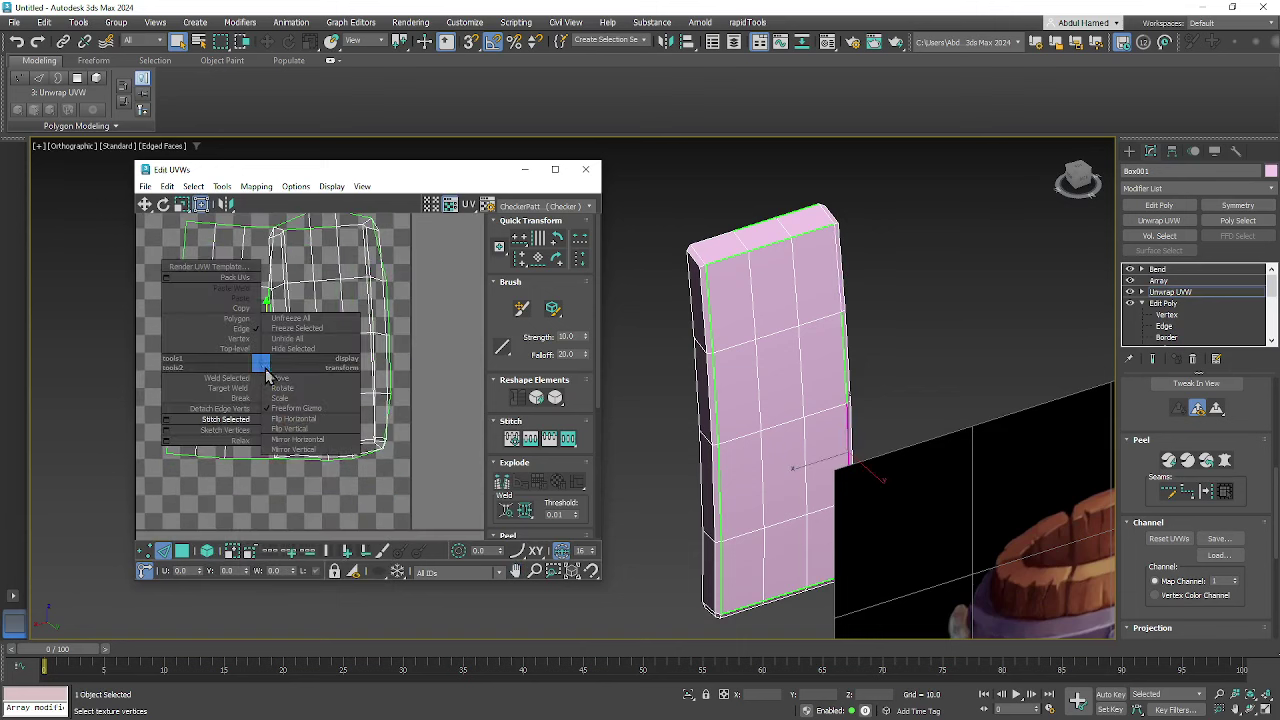
click(261, 367)
- Select the entire UV shell and unfold it with Quick Peel
scroll(289, 445, down, 2)
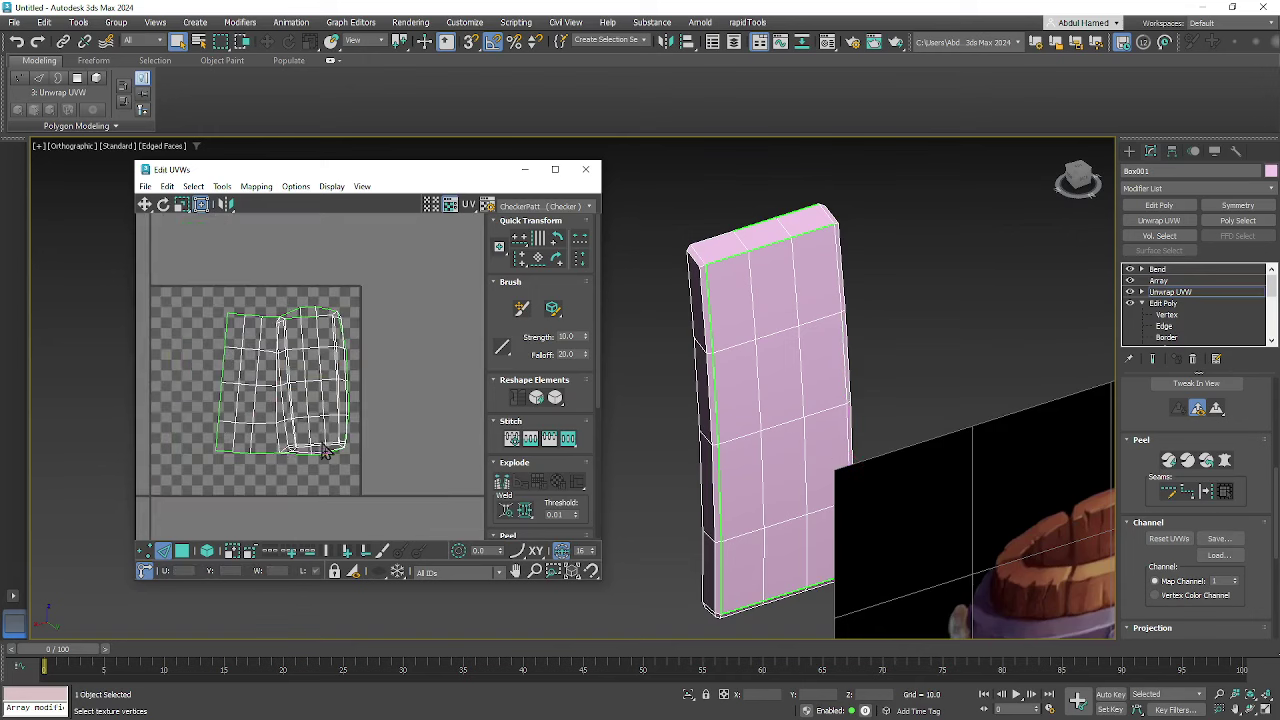
key(ctrl+a)
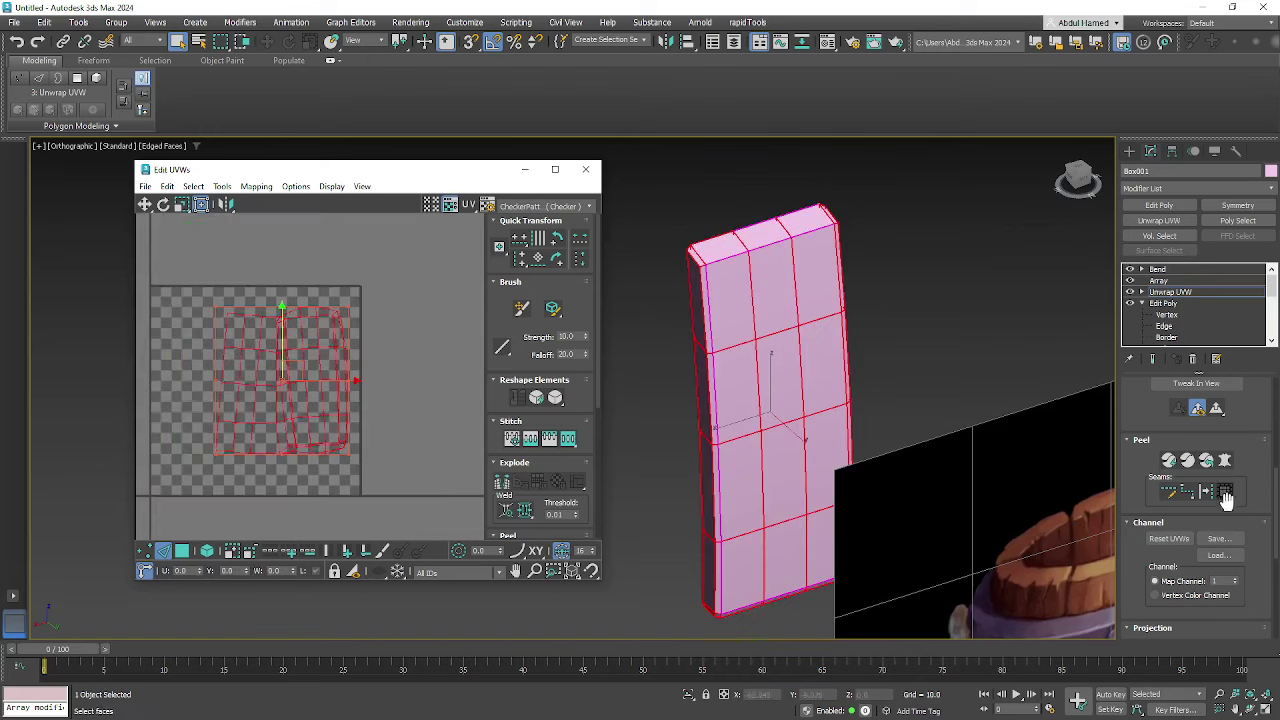
scroll(1240, 470, up, 5)
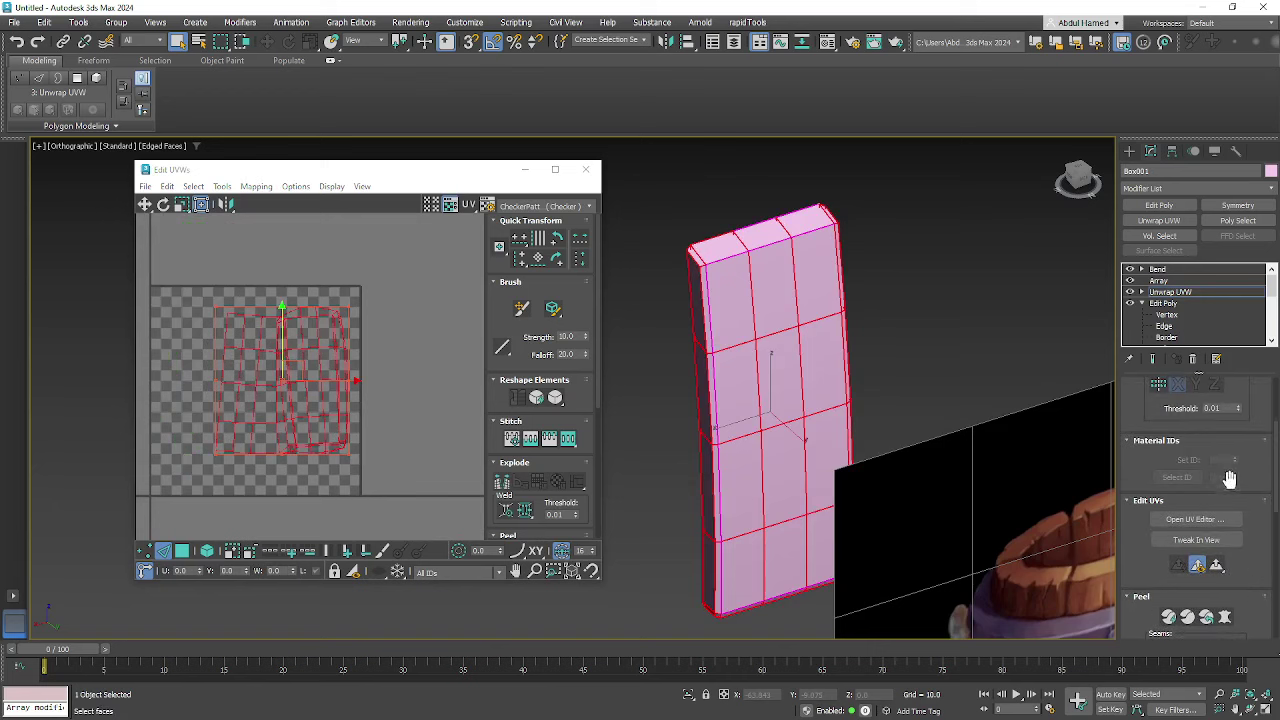
scroll(1222, 480, down, 3)
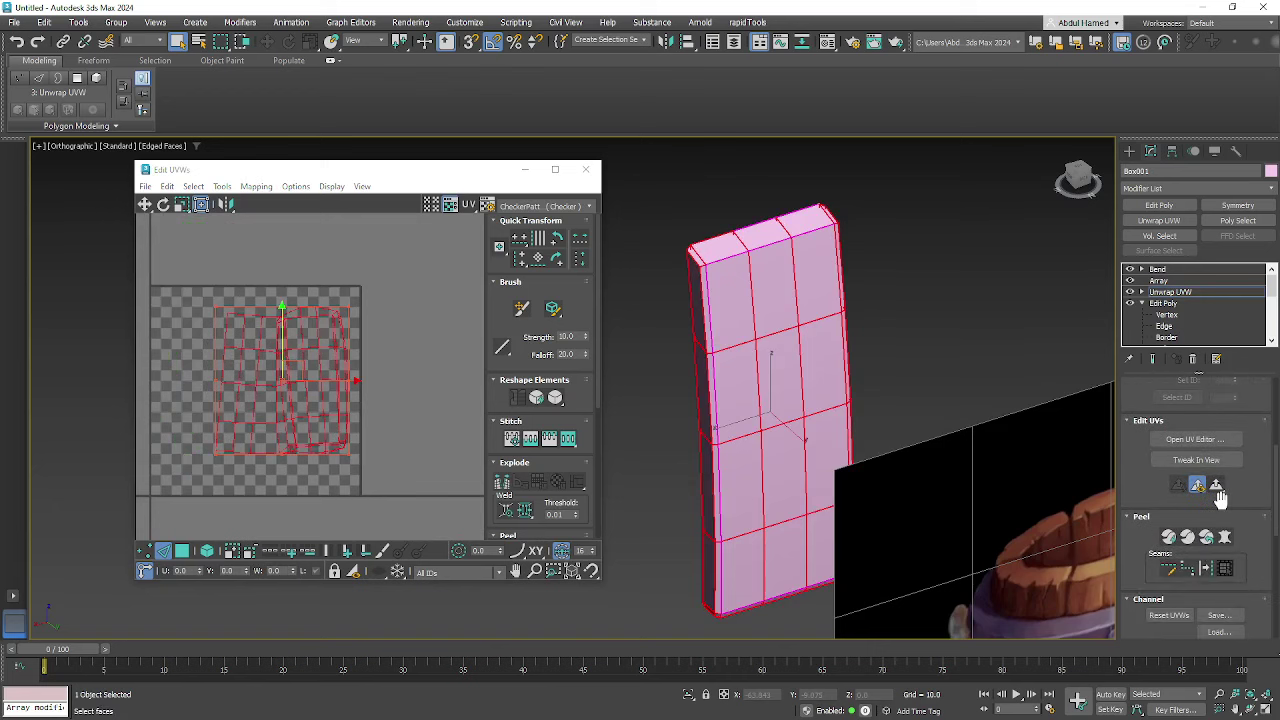
click(1168, 538)
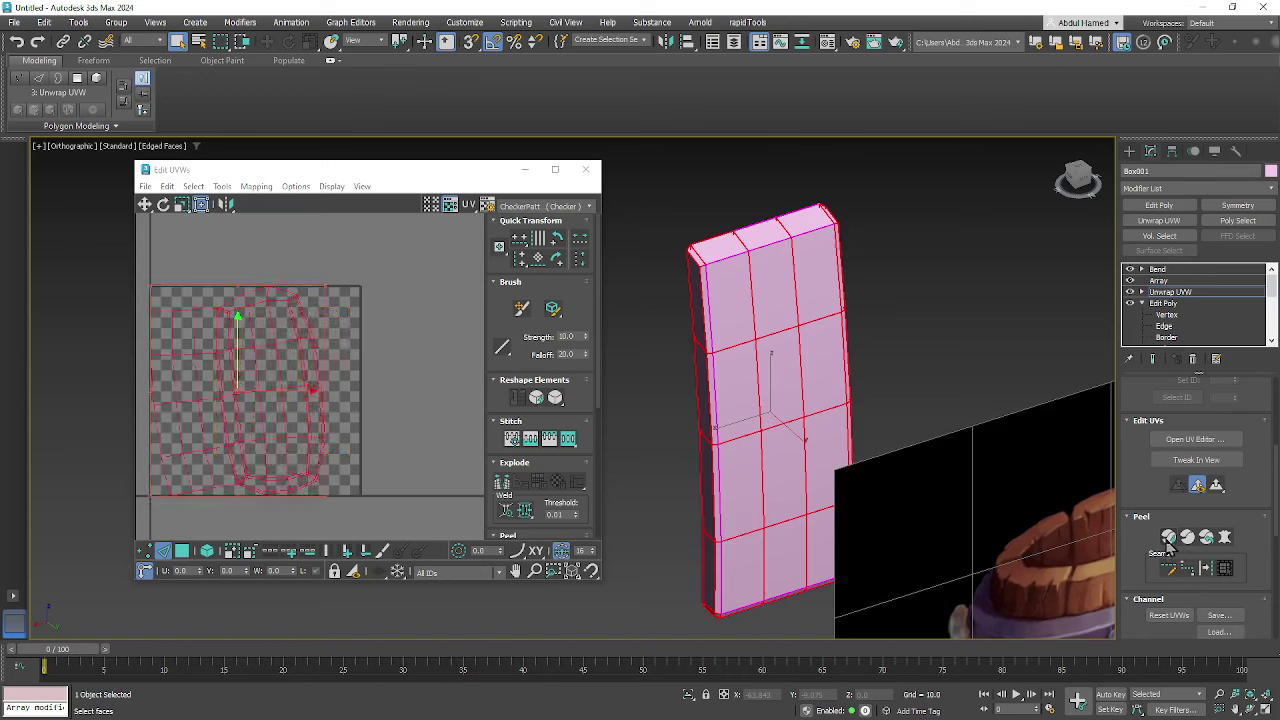
- Preview the UV_Checker.png texture on the plank and switch the display back to CheckerPattern
scroll(386, 380, up, 1)
scroll(270, 360, up, 2)
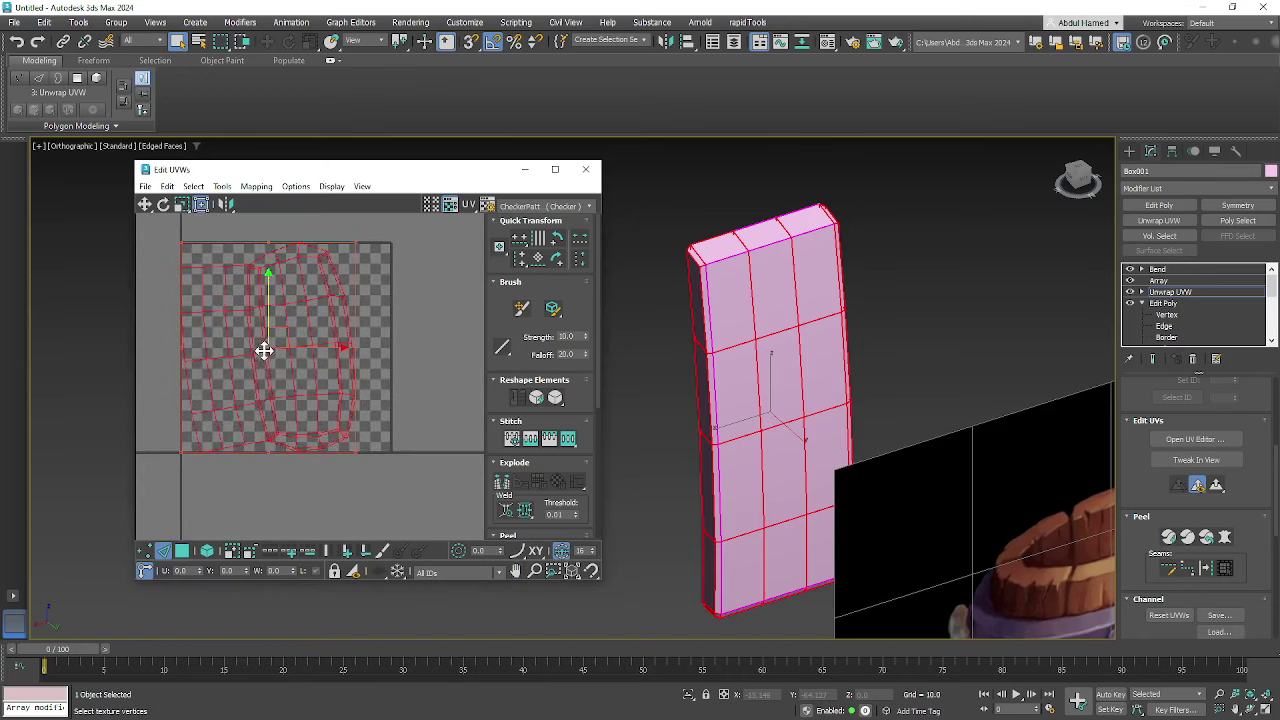
scroll(360, 372, up, 2)
click(552, 208)
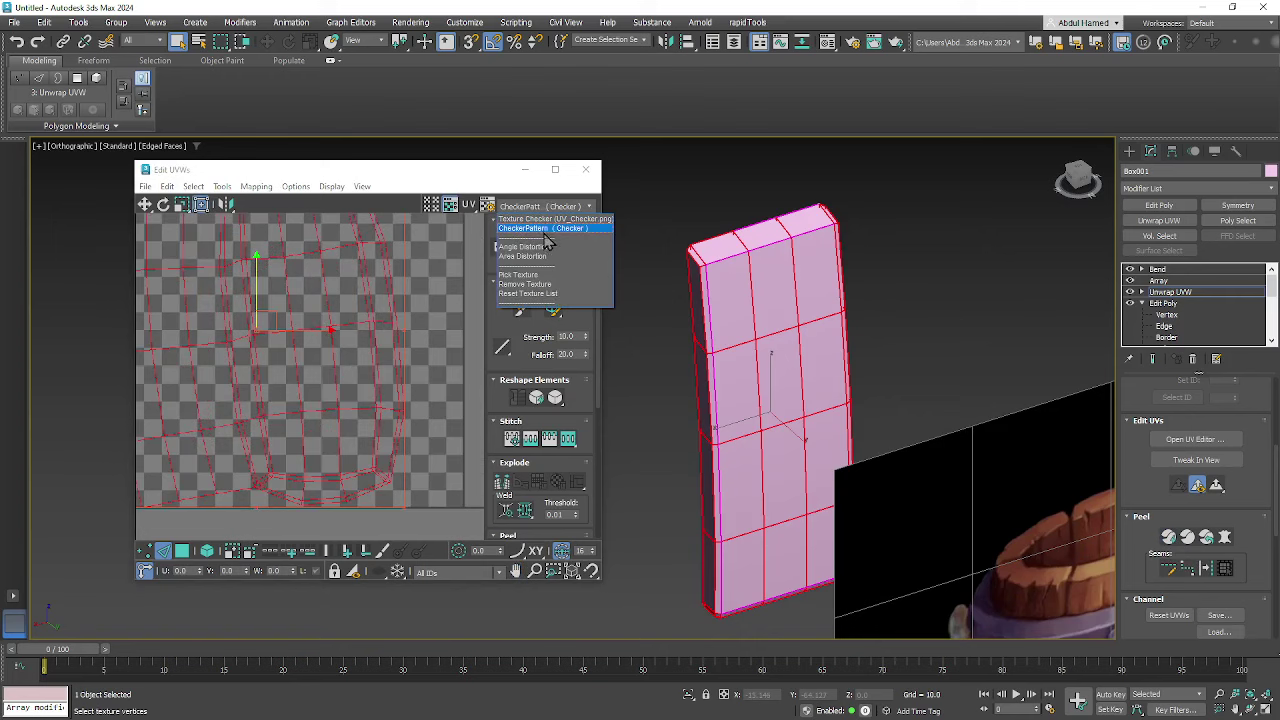
click(546, 219)
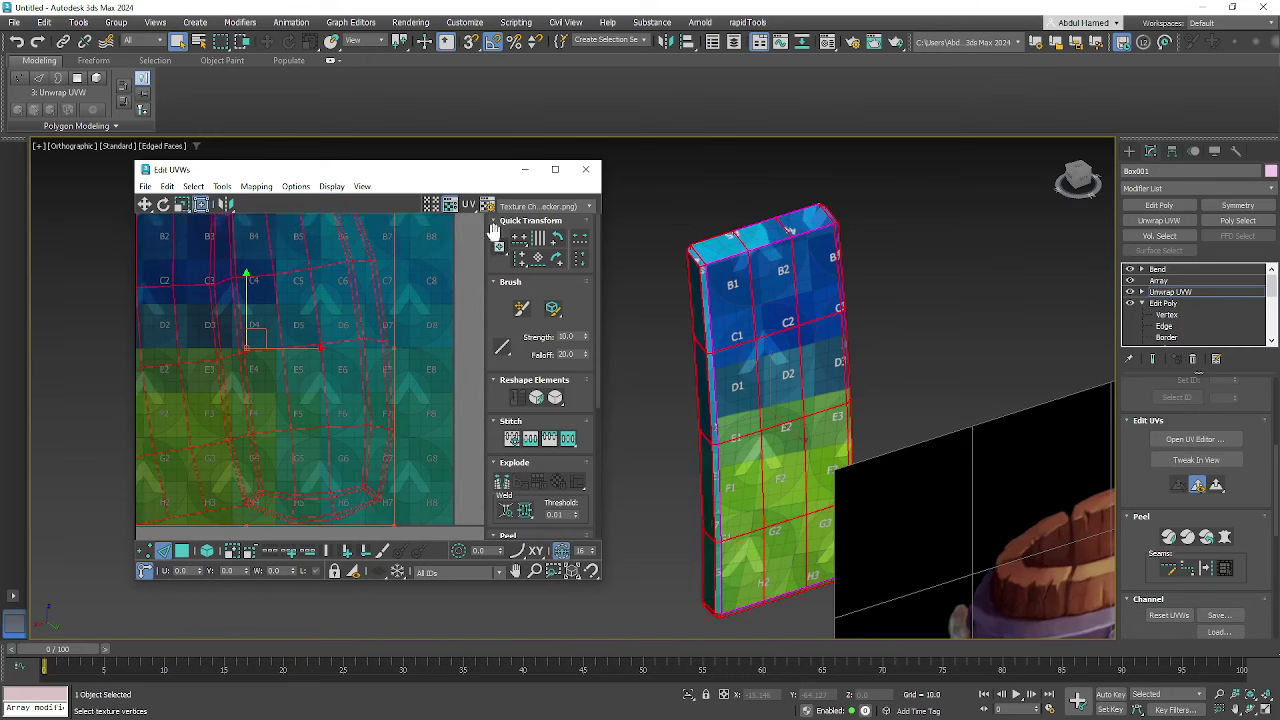
click(522, 207)
click(546, 230)
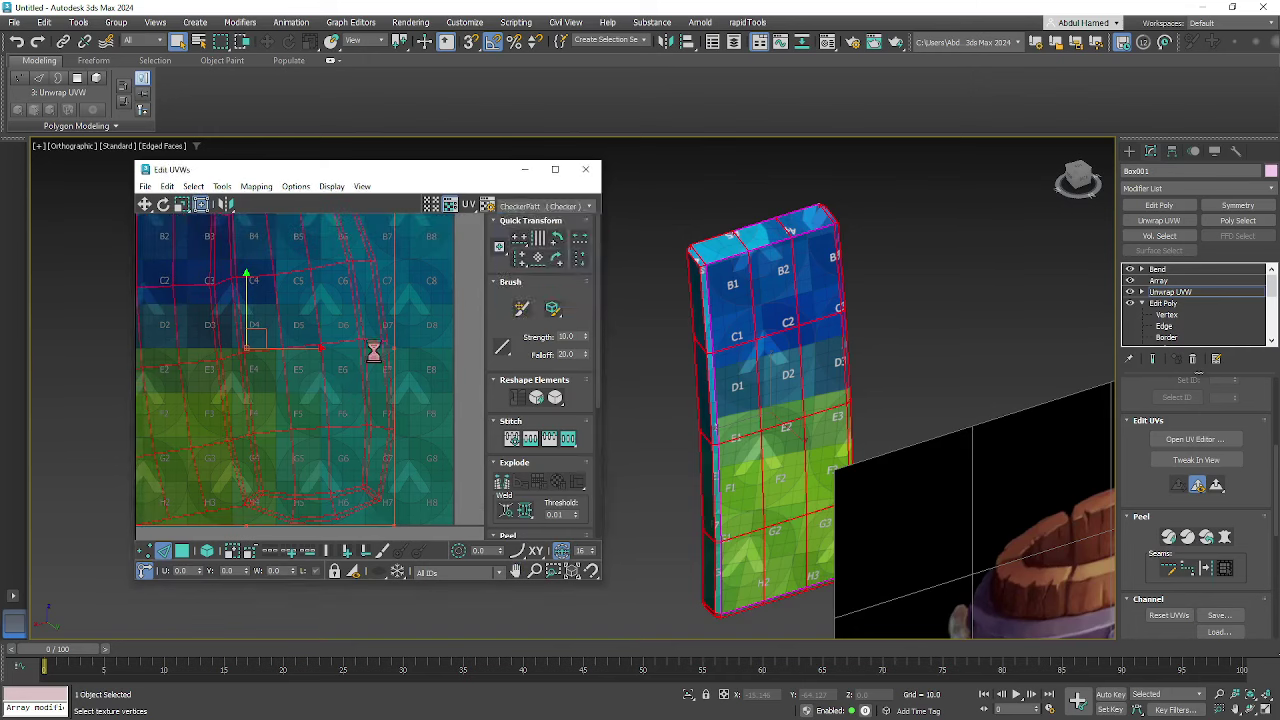
alt+middle_drag(766, 366, 882, 424)
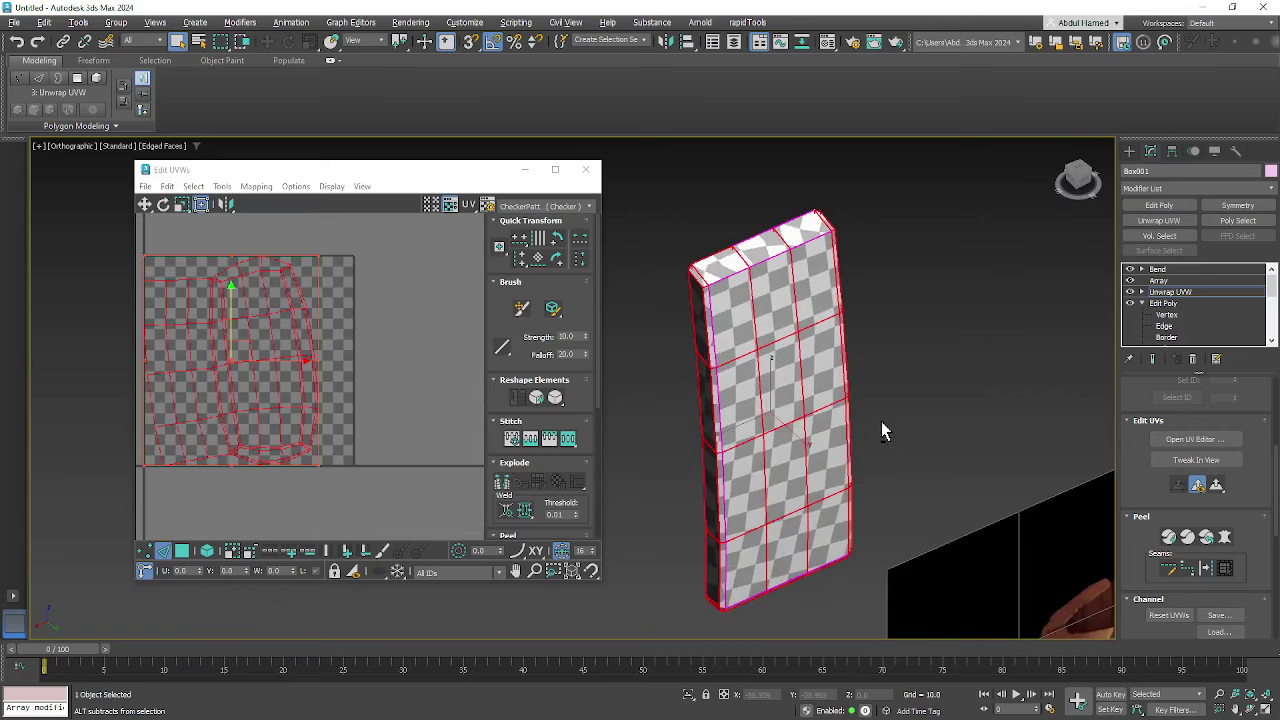
middle_drag(726, 441, 831, 400)
- Move the peeled UV shell outside the UV tile, to its right
scroll(831, 400, down, 5)
middle_drag(317, 364, 351, 334)
scroll(315, 358, down, 1)
scroll(312, 336, up, 2)
scroll(298, 348, down, 3)
drag(288, 332, 444, 296)
middle_drag(395, 366, 322, 370)
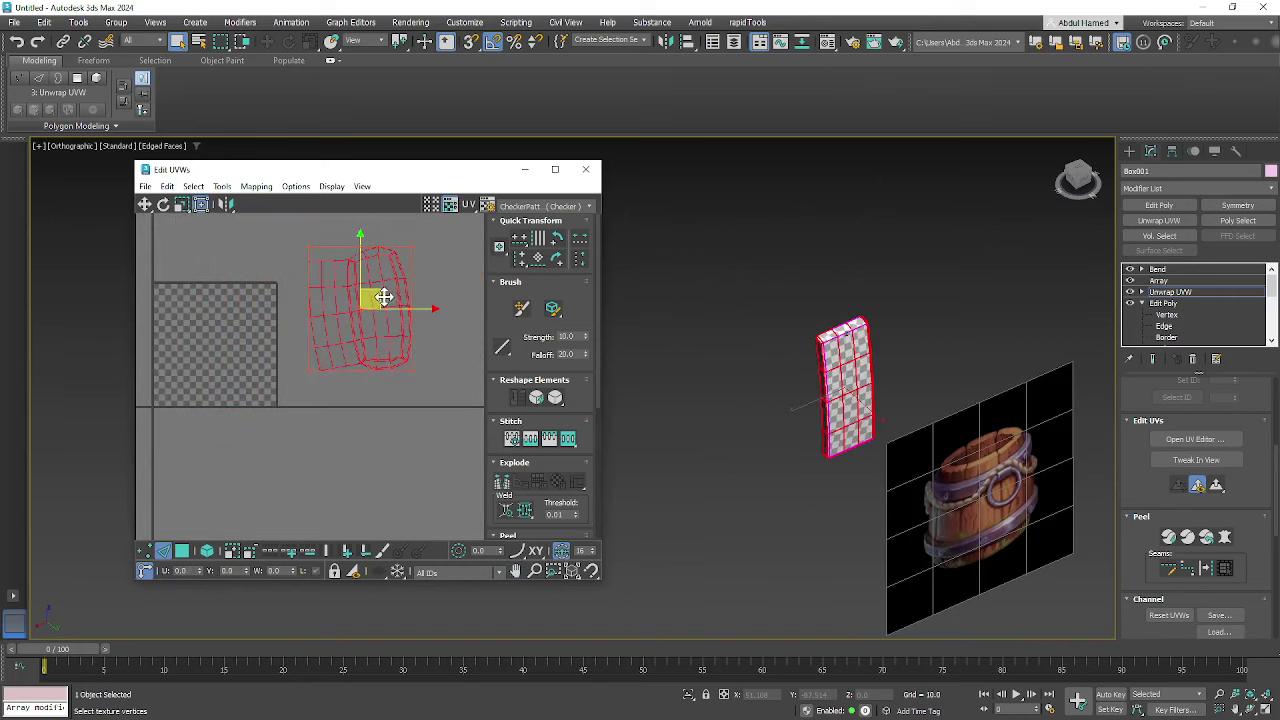
- Reselect the whole UV shell and rotate it slightly so that it stands upright
click(380, 305)
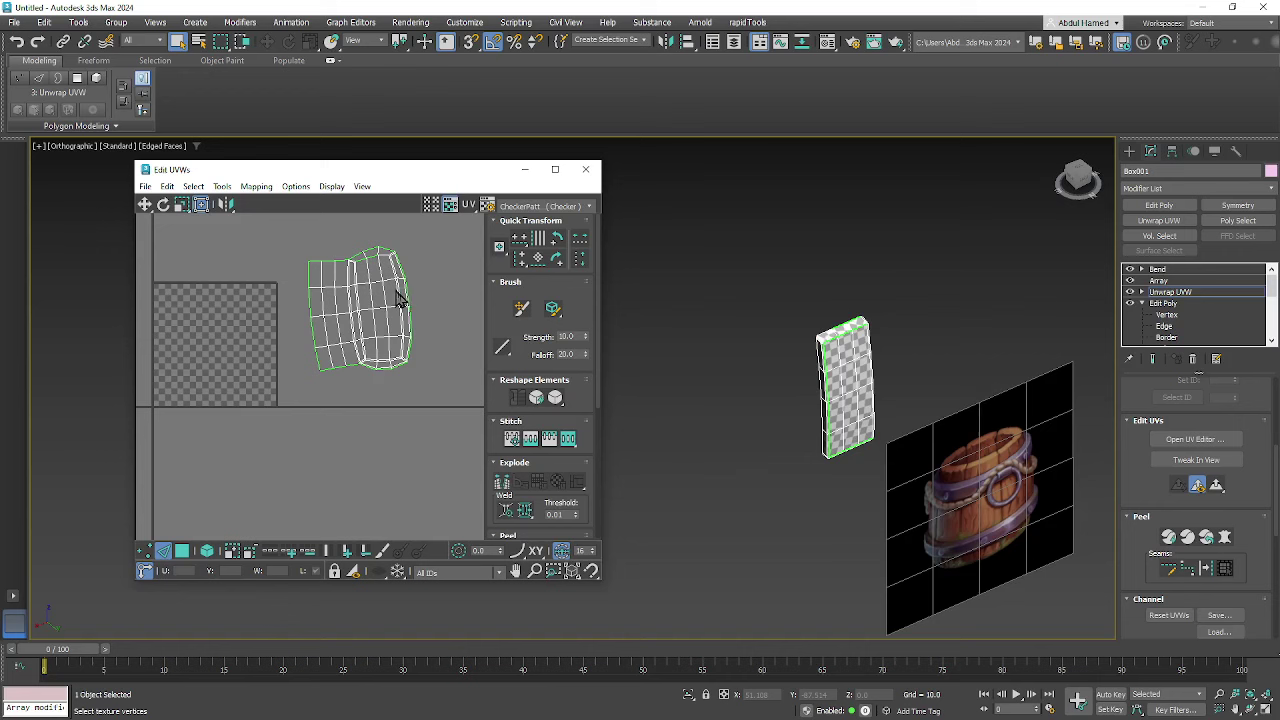
click(399, 286)
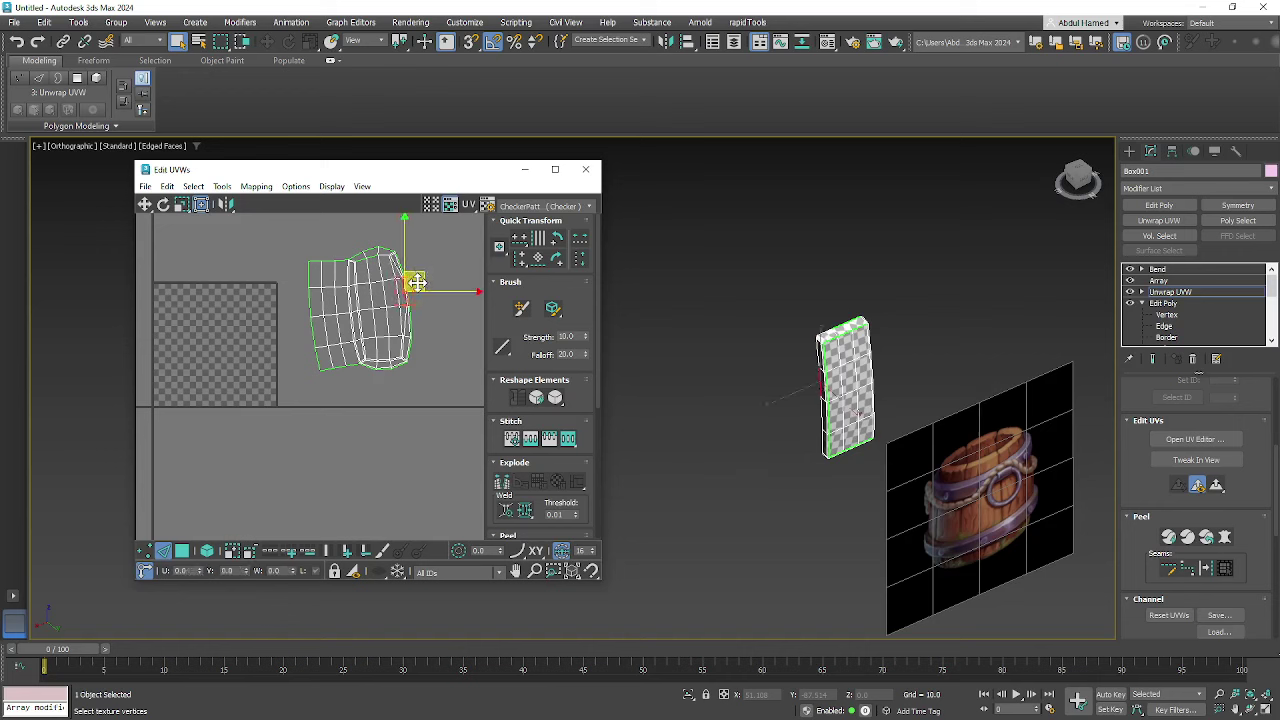
drag(466, 228, 230, 464)
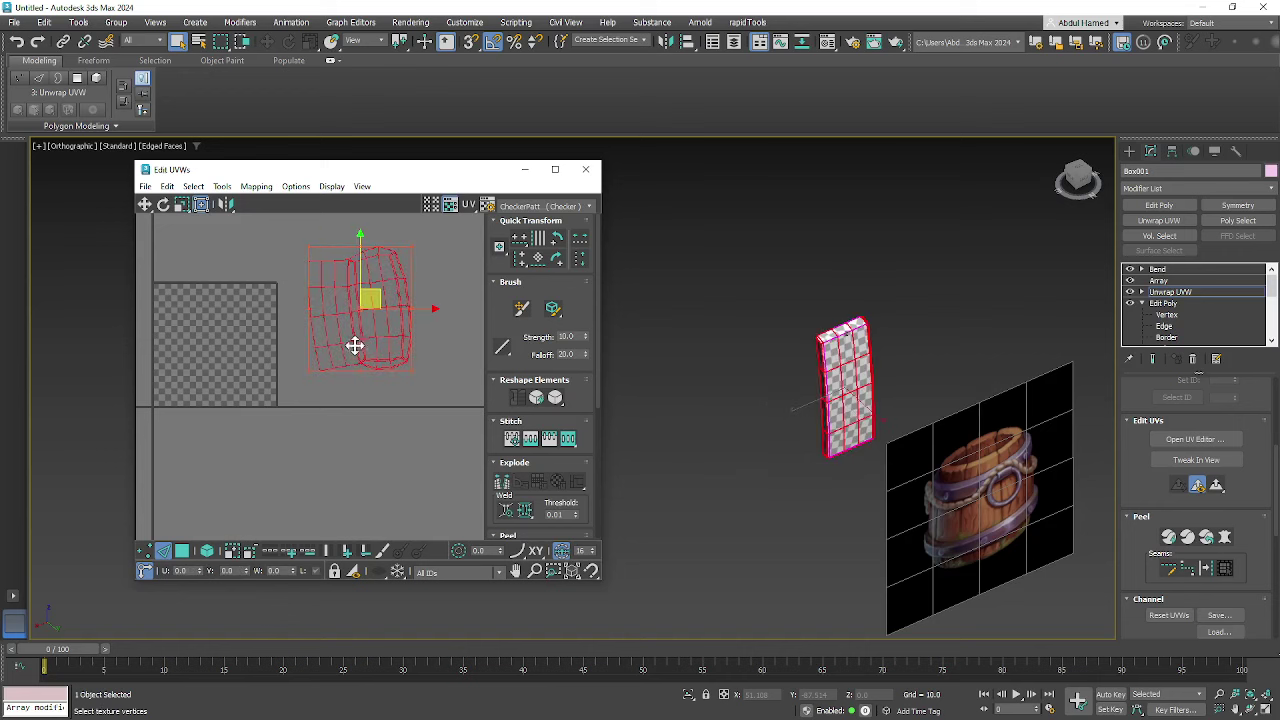
drag(378, 306, 436, 310)
key(e)
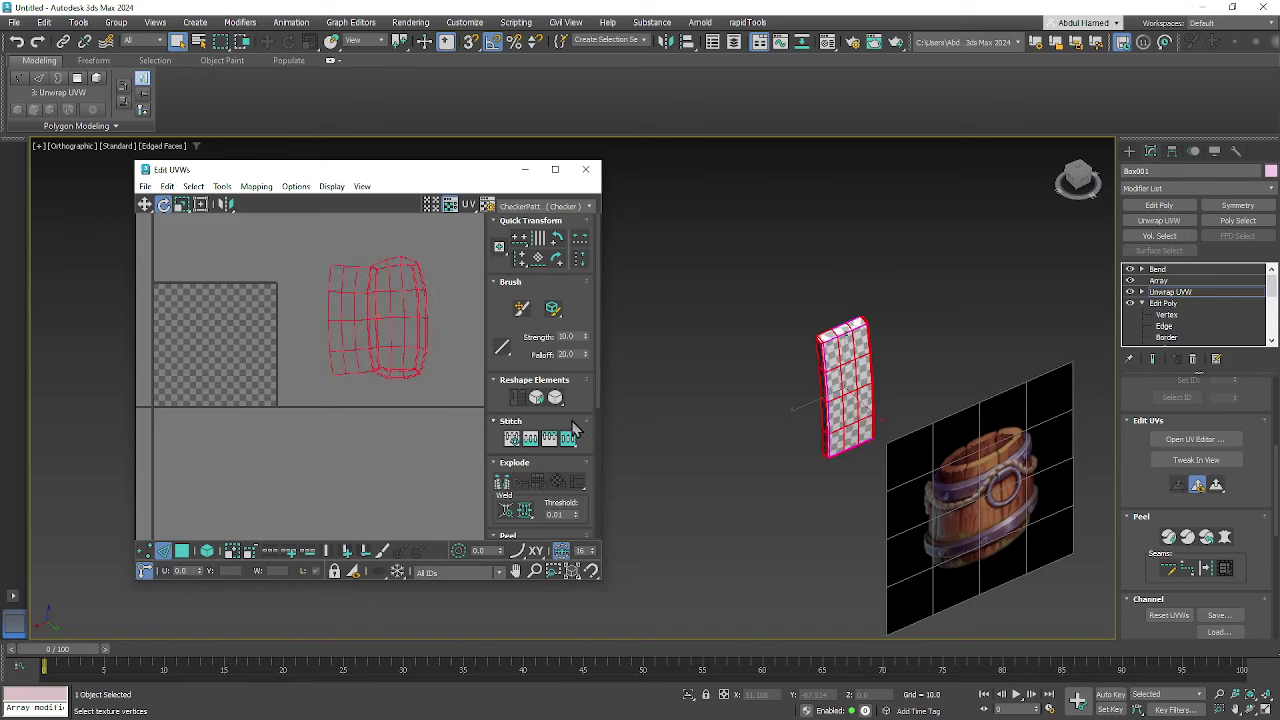
- Try relaxing the entire UV shell until flat
drag(573, 430, 567, 240)
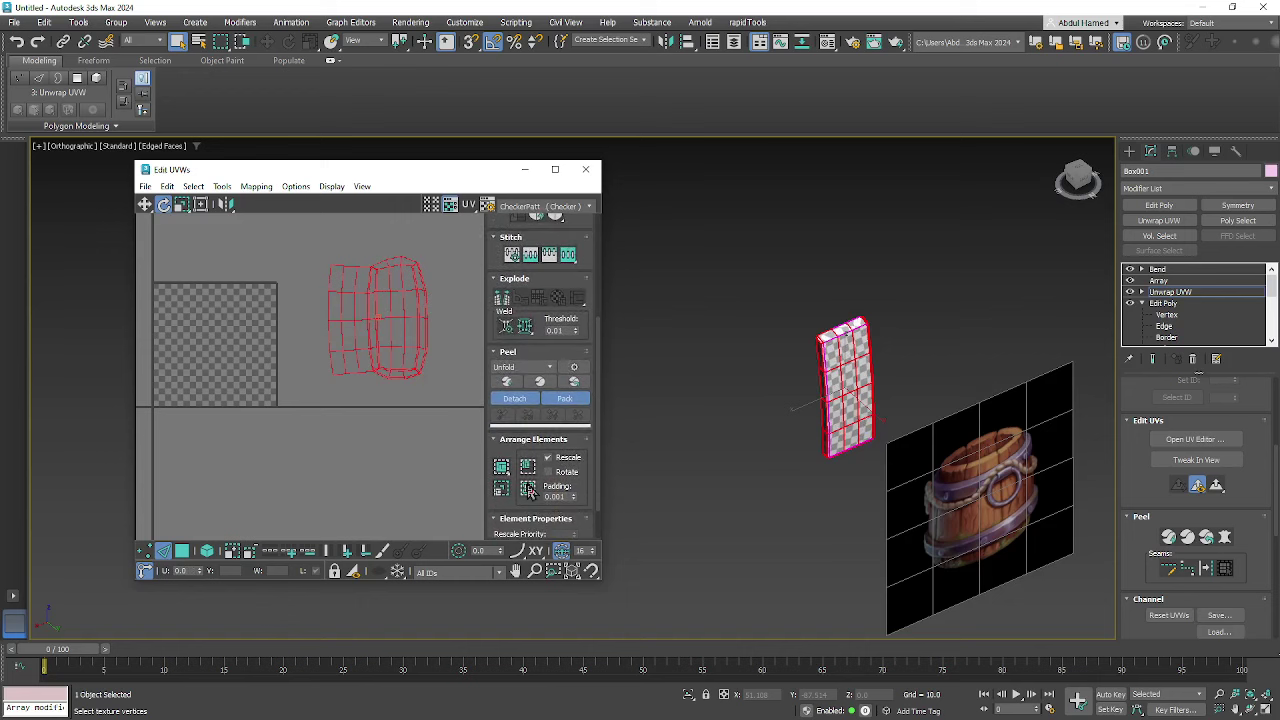
scroll(540, 447, down, 1)
scroll(538, 430, up, 5)
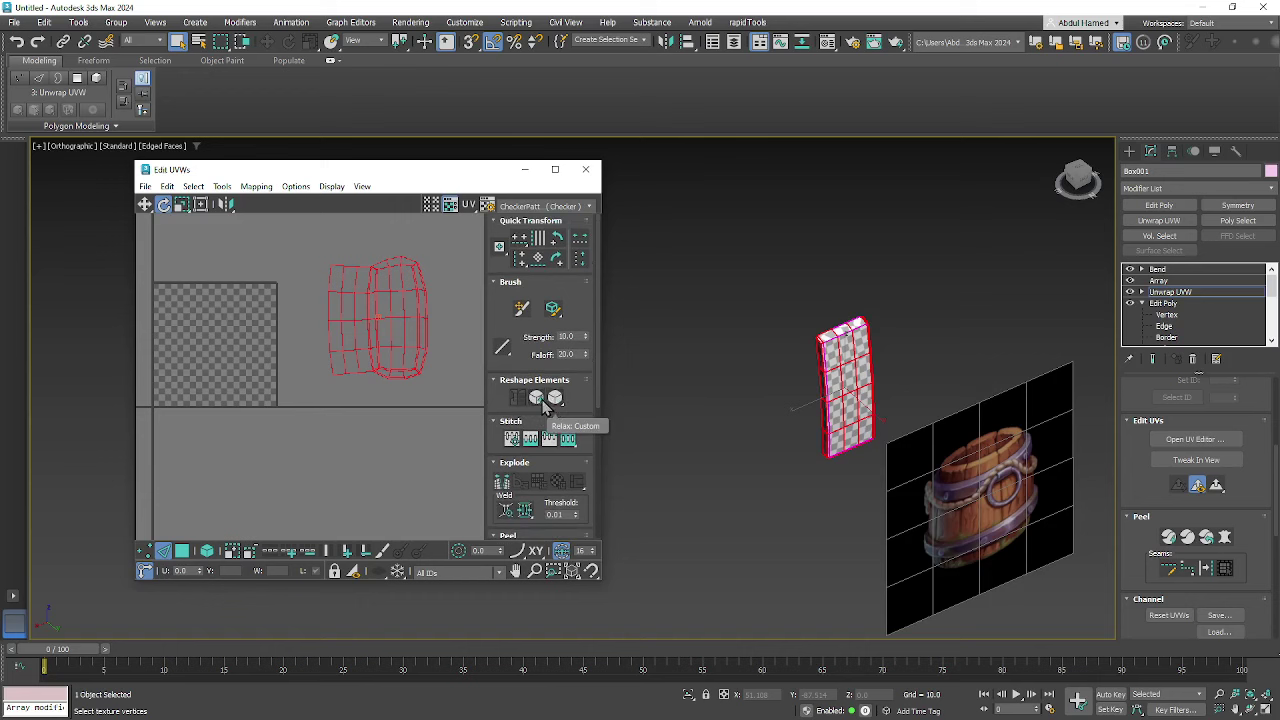
click(538, 398)
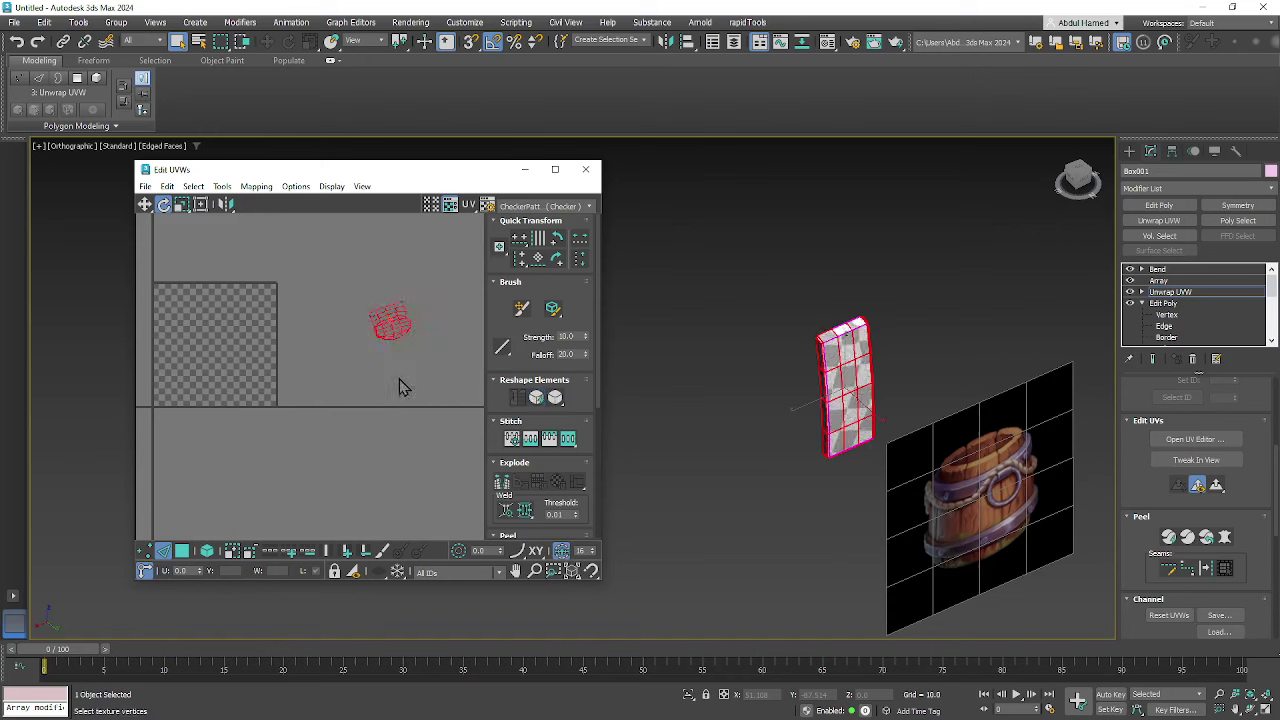
scroll(390, 370, up, 10)
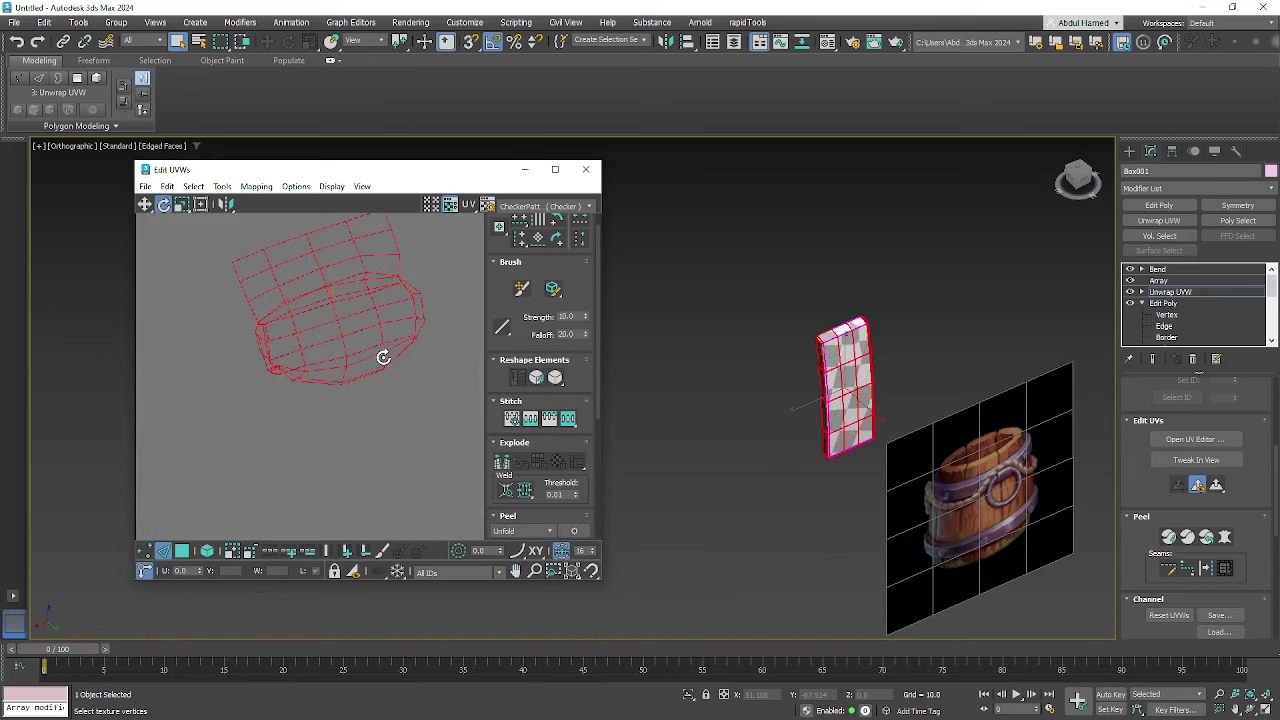
scroll(380, 372, up, 5)
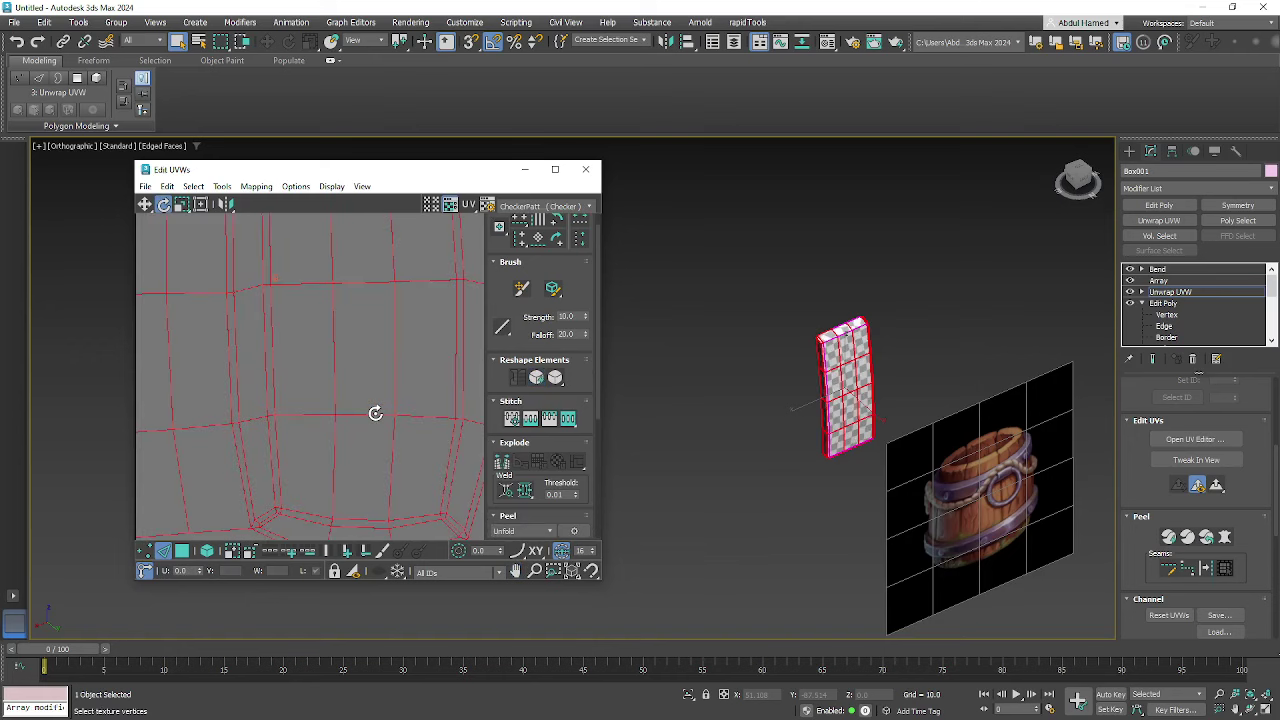
- Apply the gentler custom relax to the UV shell twice and close the UV editor
click(557, 380)
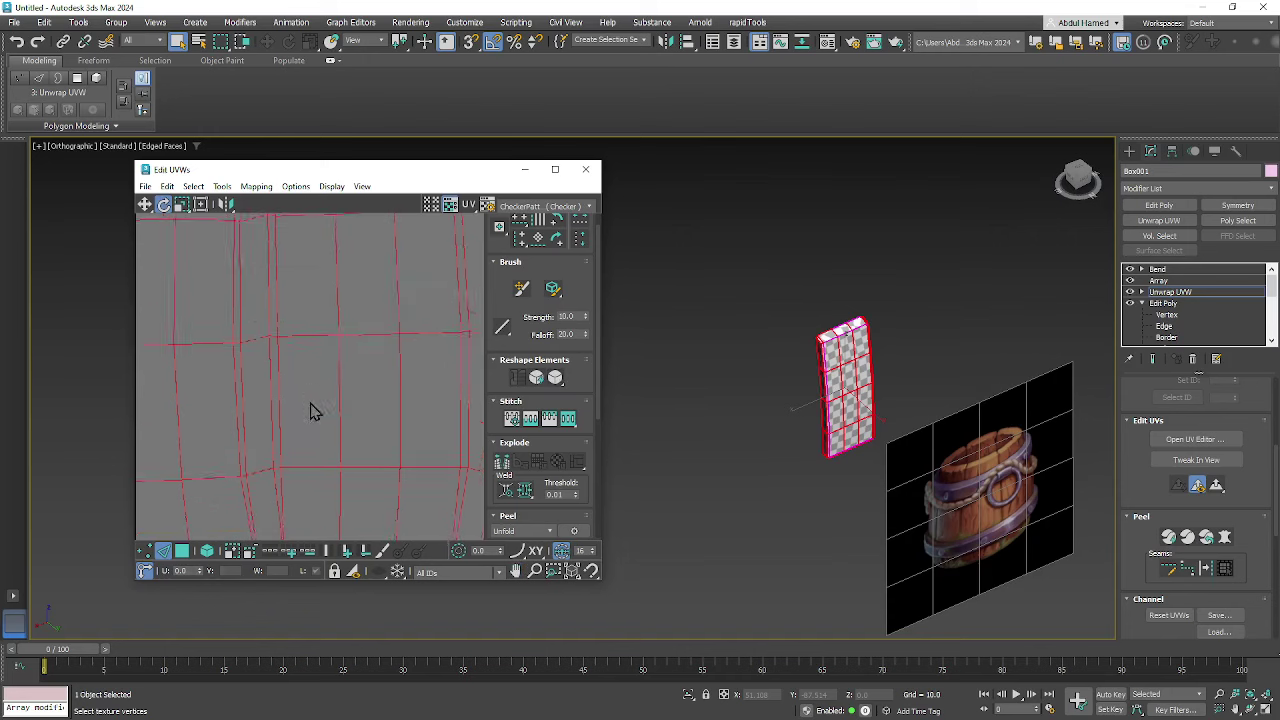
scroll(309, 343, down, 4)
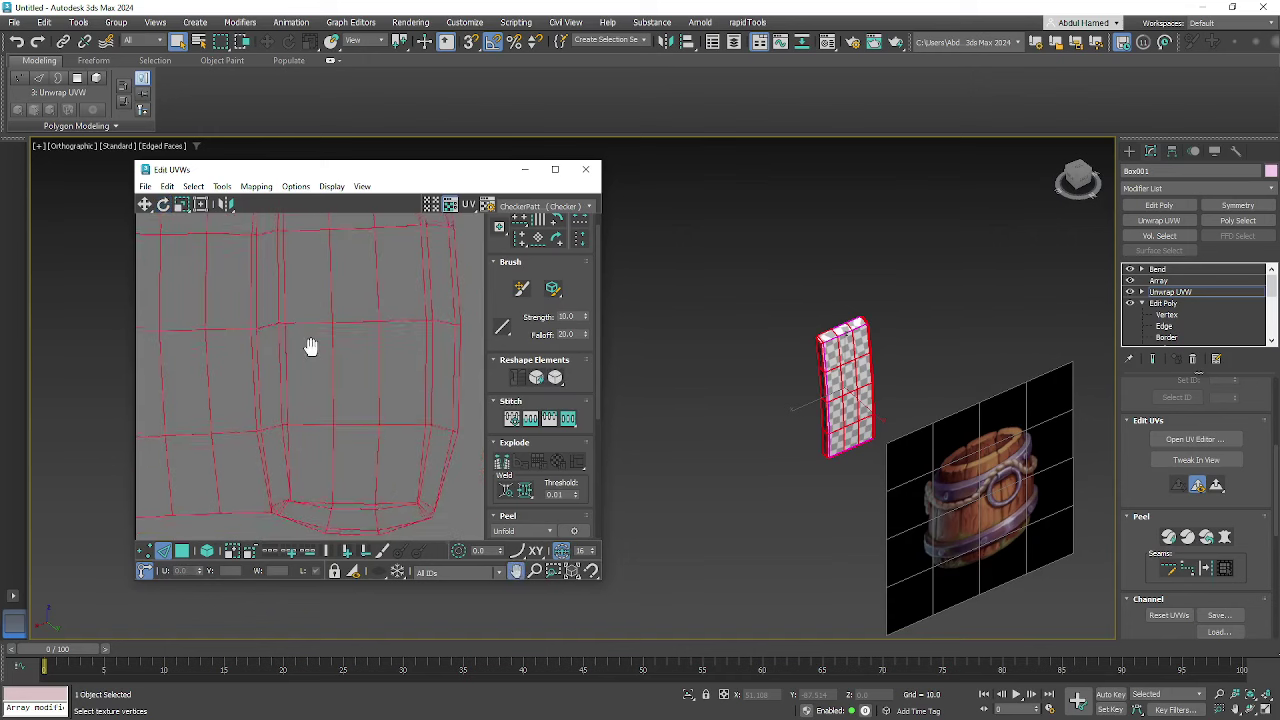
click(559, 385)
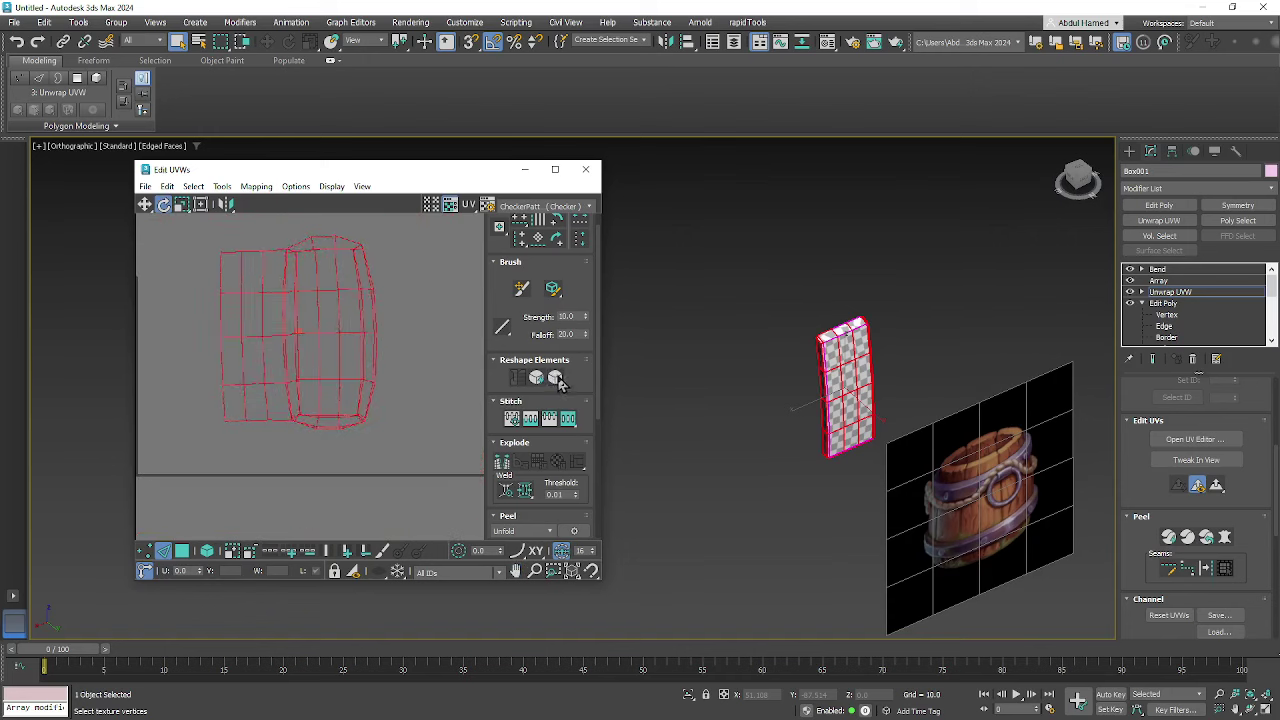
click(397, 370)
middle_drag(367, 375, 371, 411)
scroll(369, 428, down, 4)
click(585, 169)
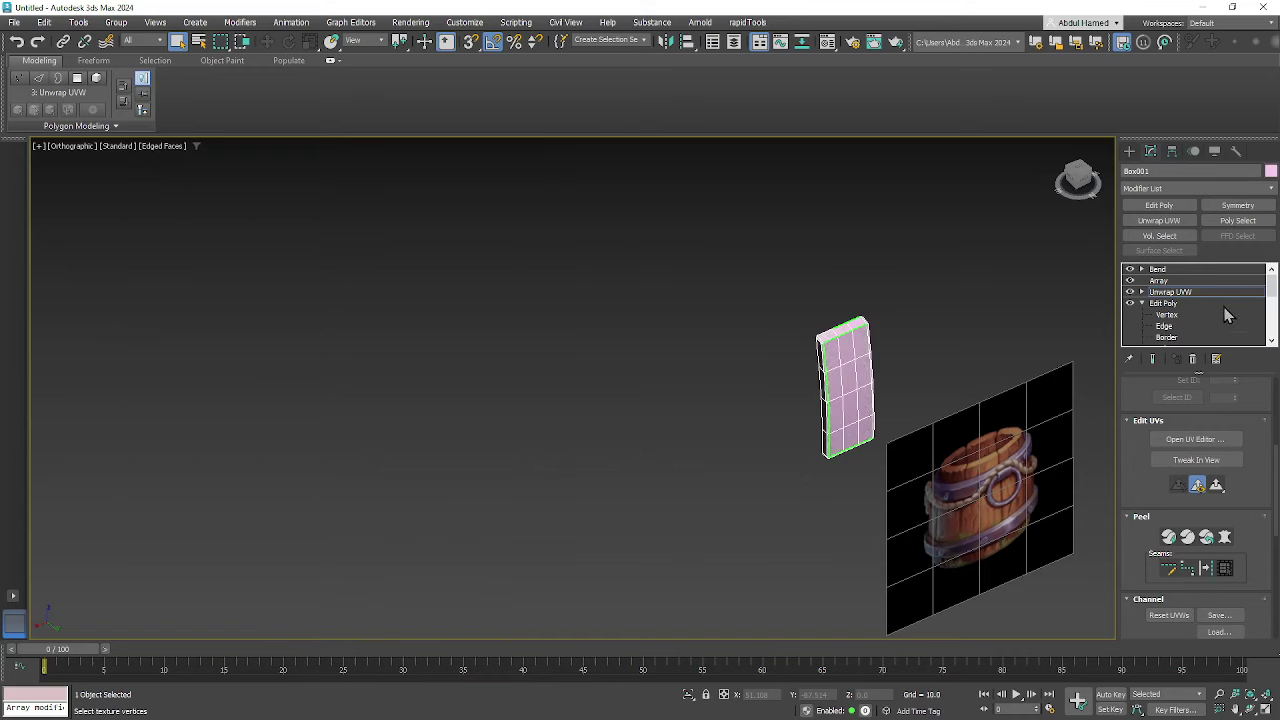
- Try collapsing the plank's modifier stack up to Unwrap UVW and undo the collapse
right_click(1188, 289)
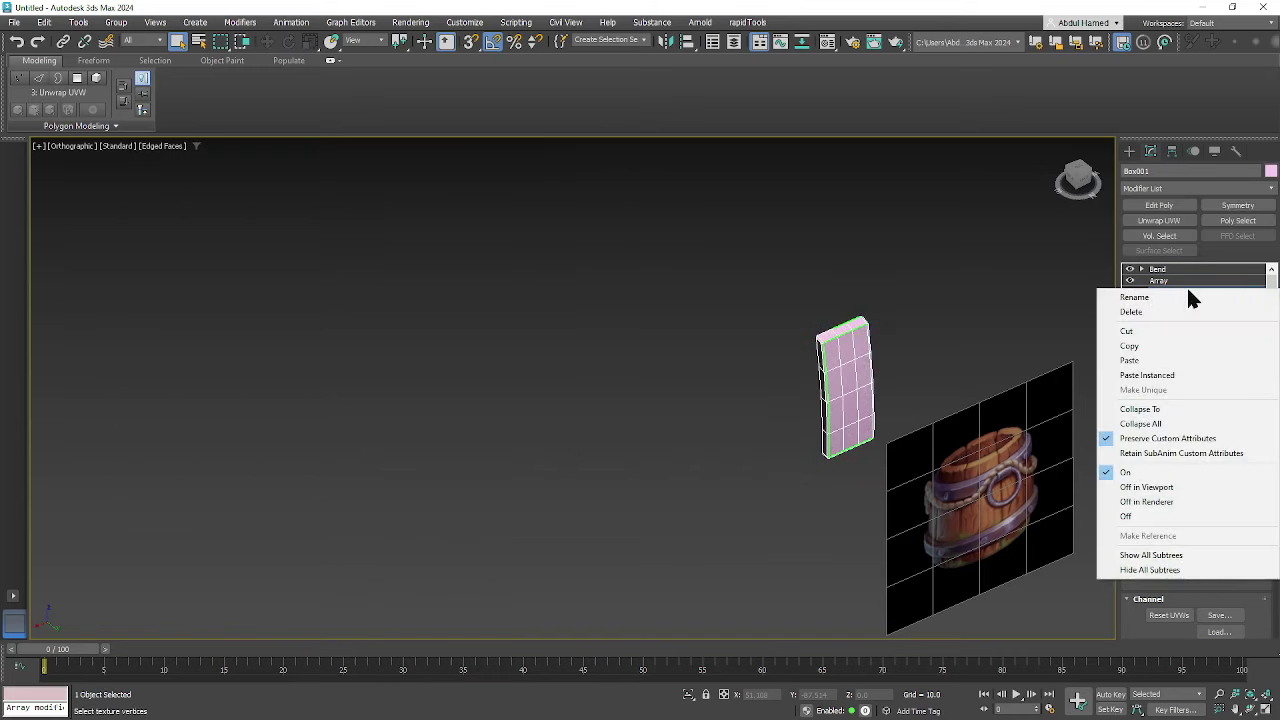
click(1182, 408)
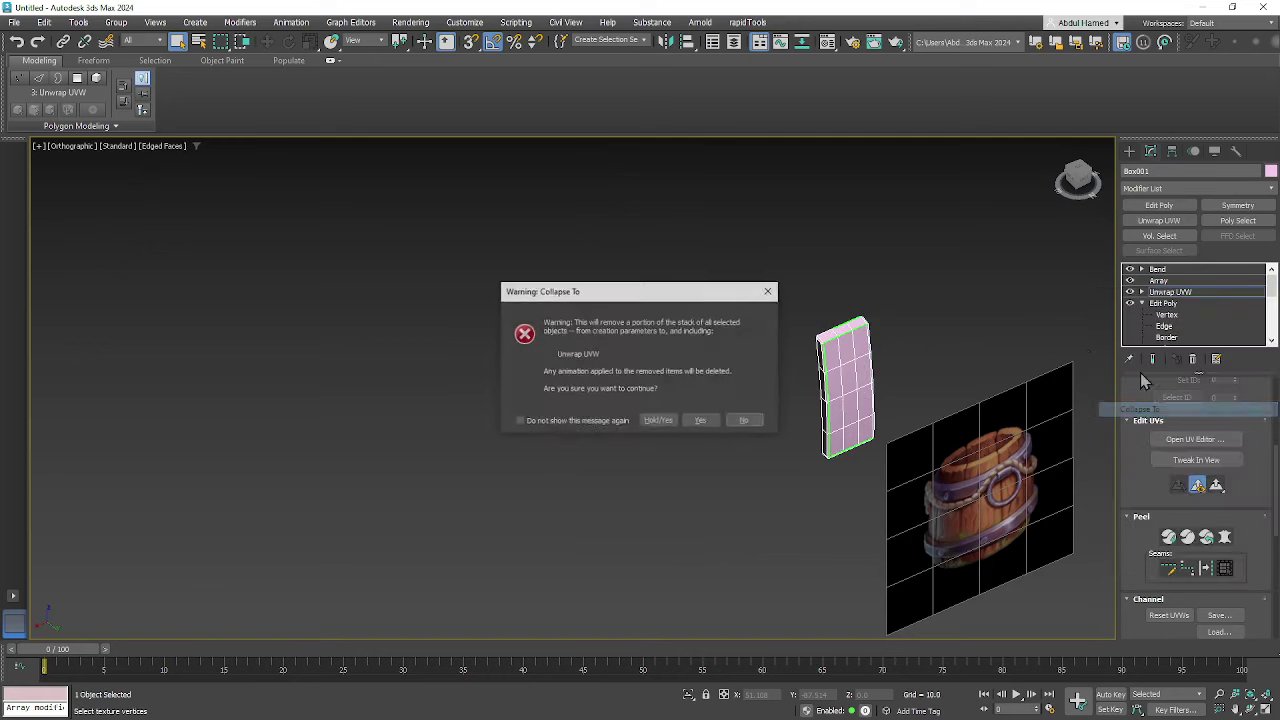
click(699, 421)
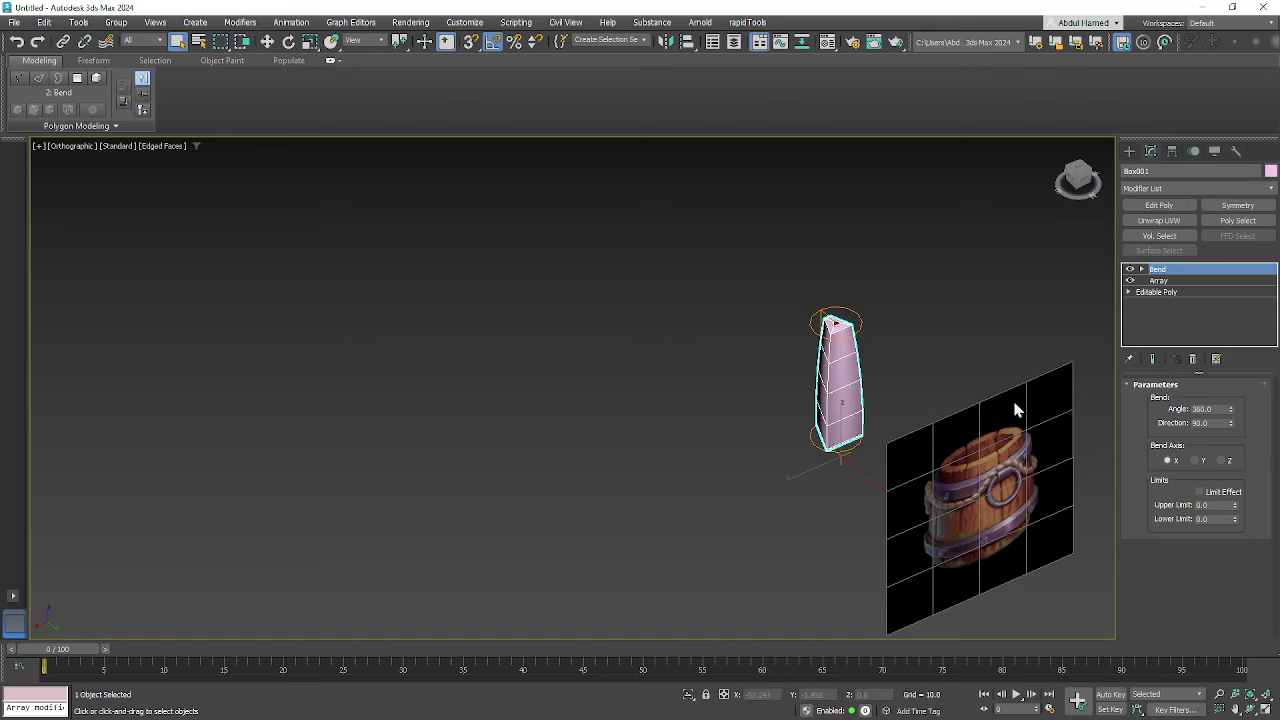
key(ctrl+z)
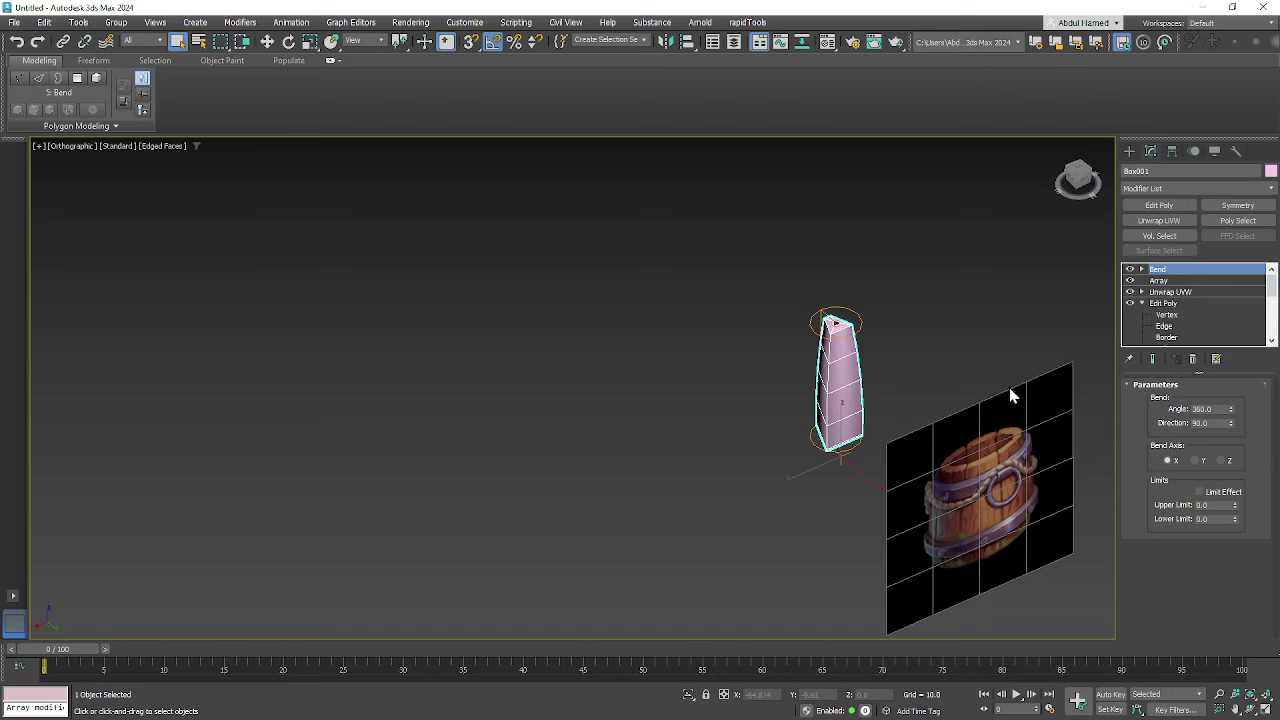
- Turn off the Bend and Array modifiers and collapse the plank's modifier stack up to Unwrap UVW
click(1141, 303)
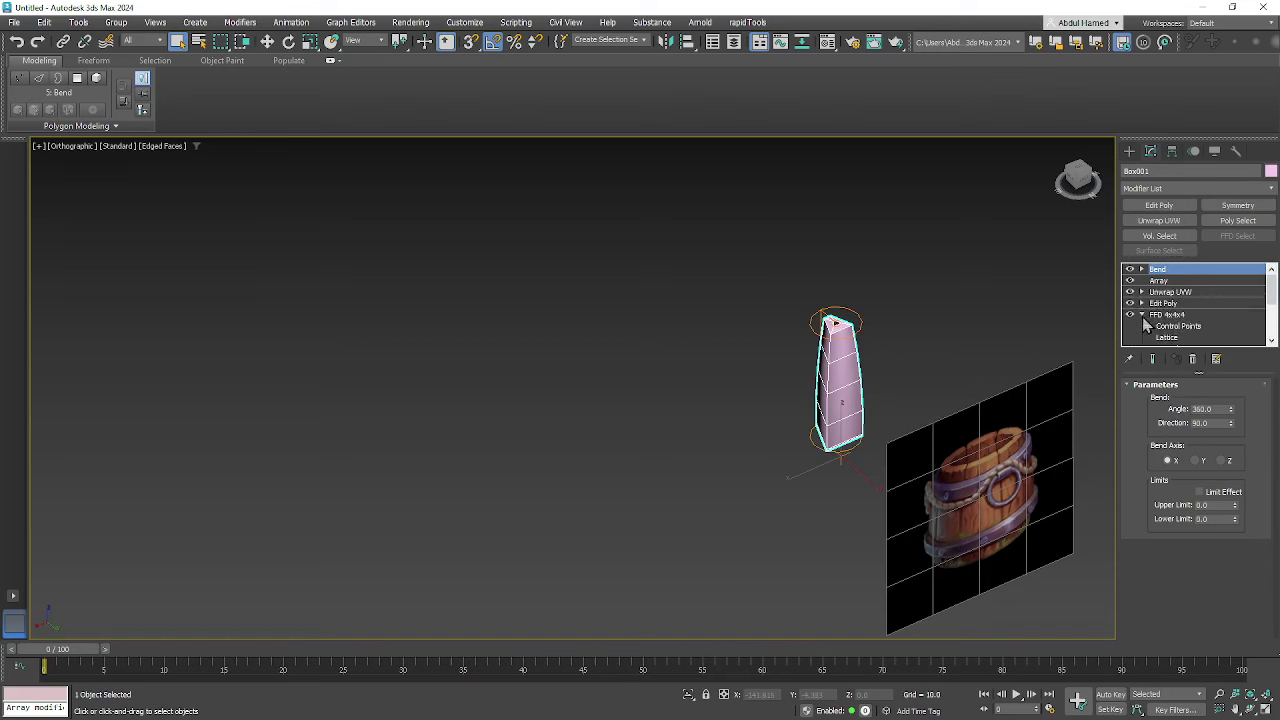
click(1142, 315)
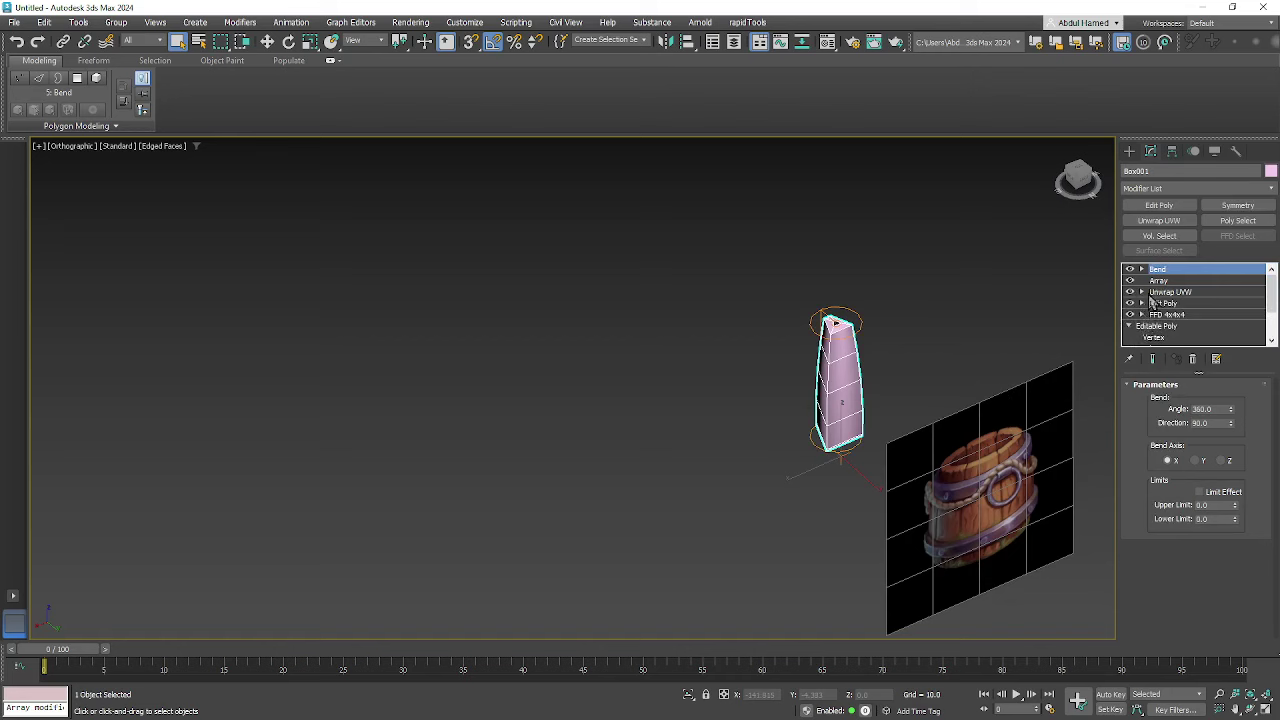
click(1172, 292)
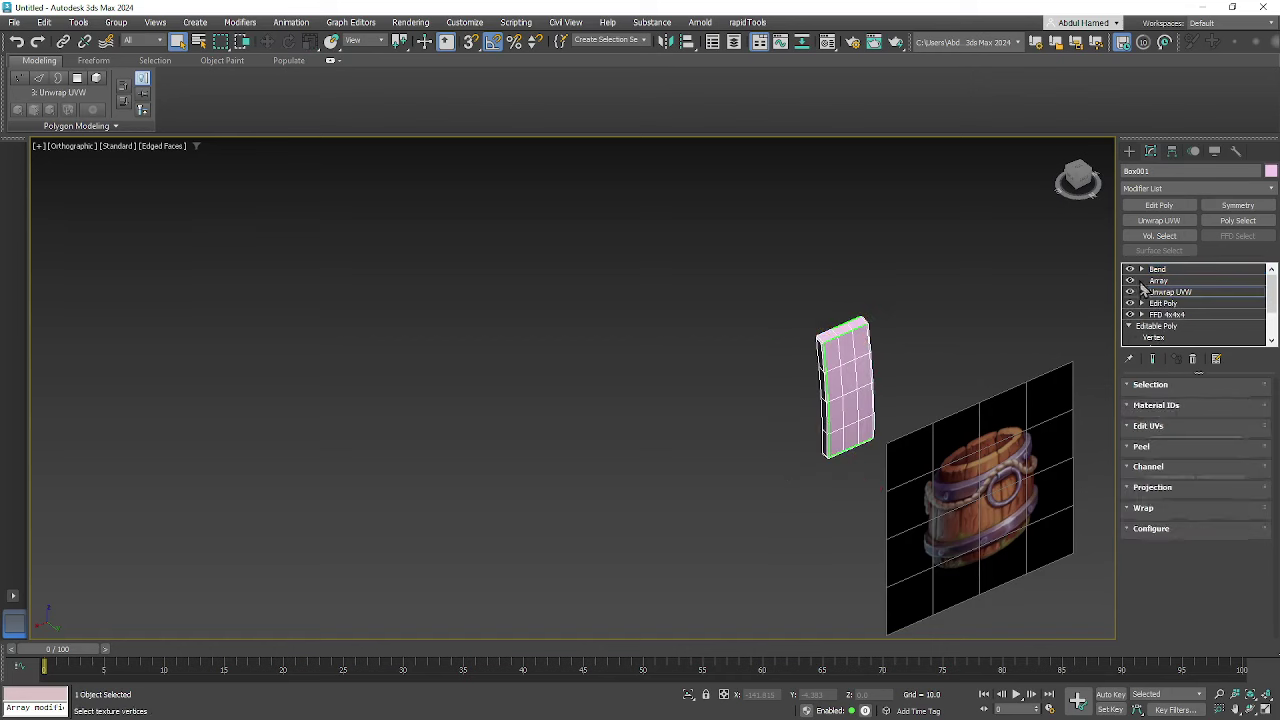
click(1155, 359)
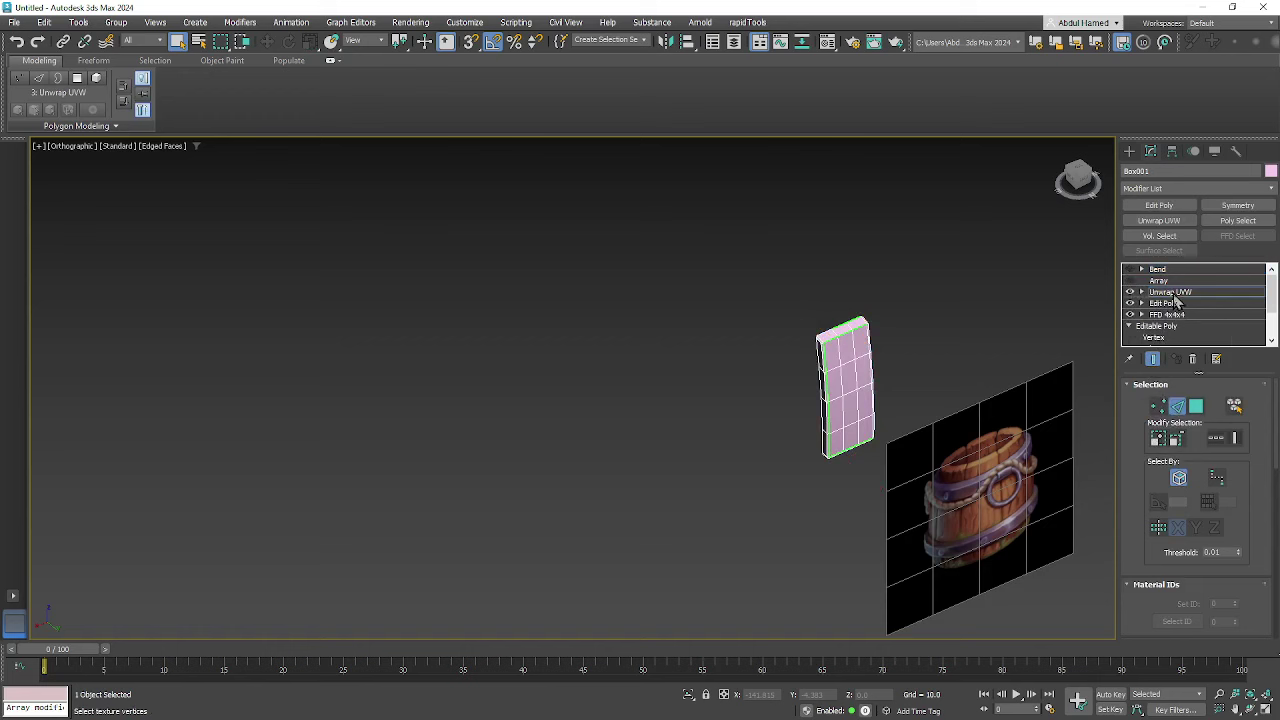
right_click(1172, 292)
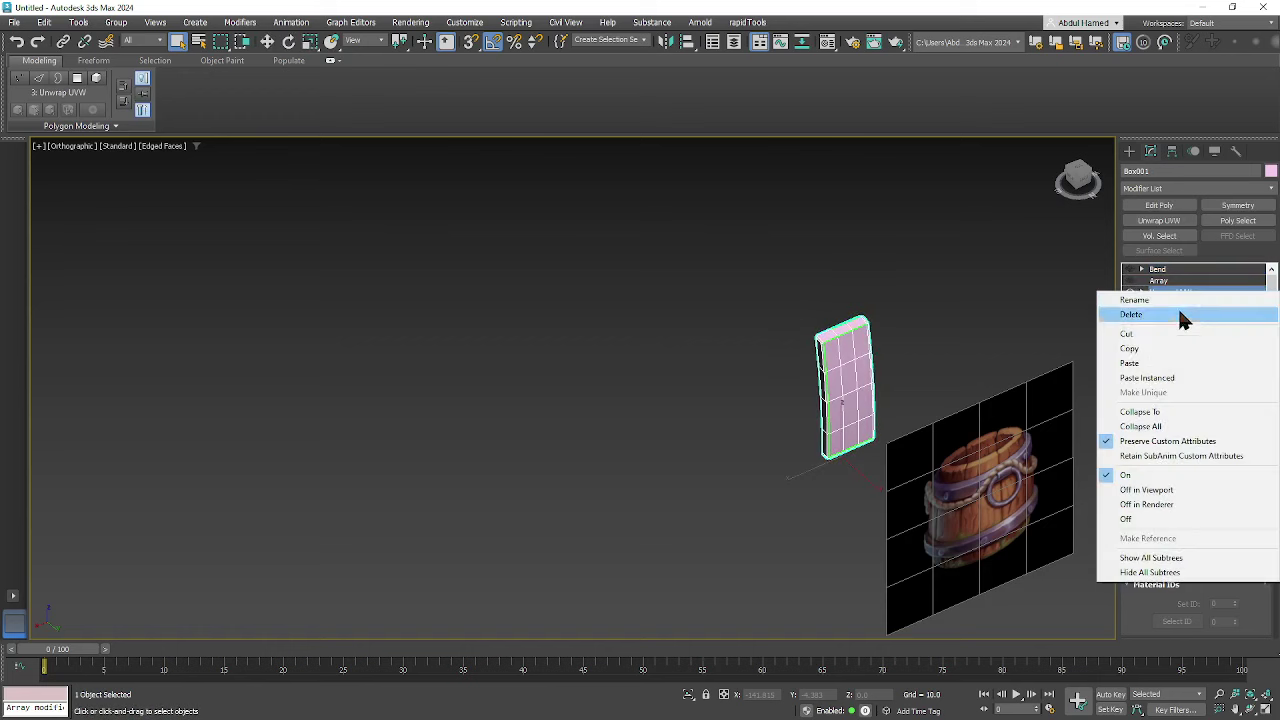
click(1175, 412)
click(705, 420)
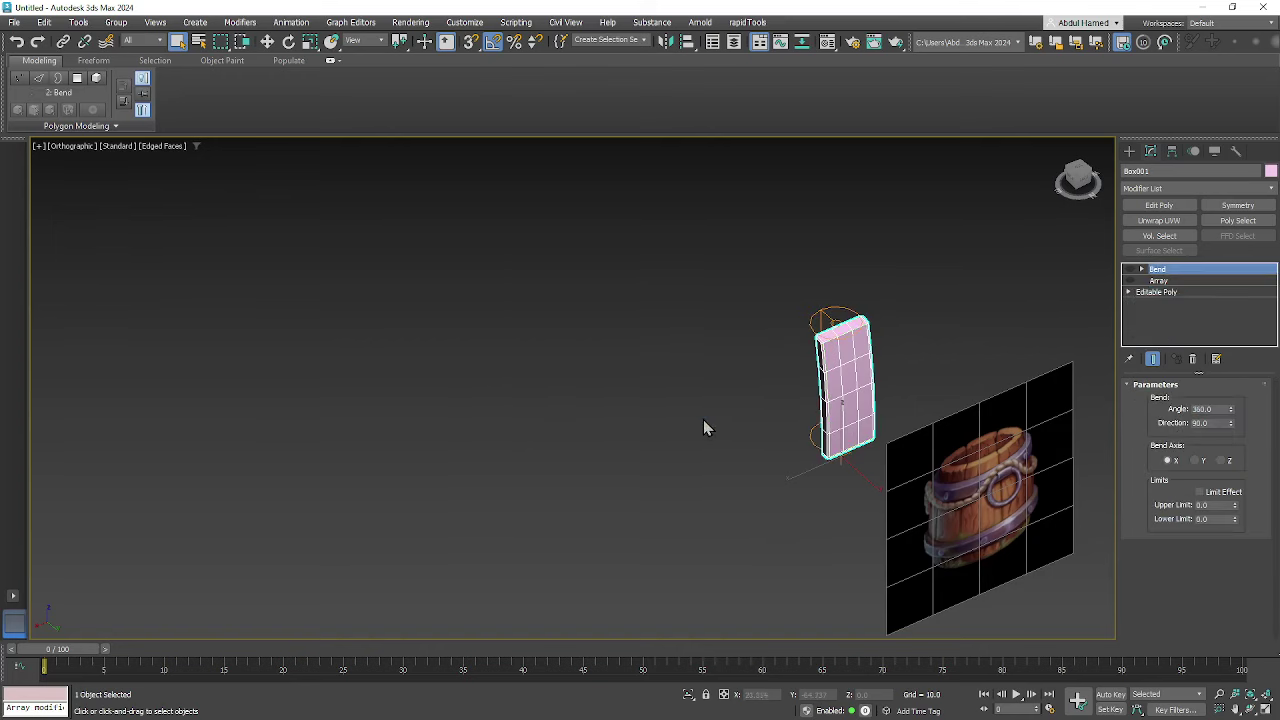
- Turn the Array and Bend modifiers back on to restore the full barrel
click(1130, 282)
click(1129, 270)
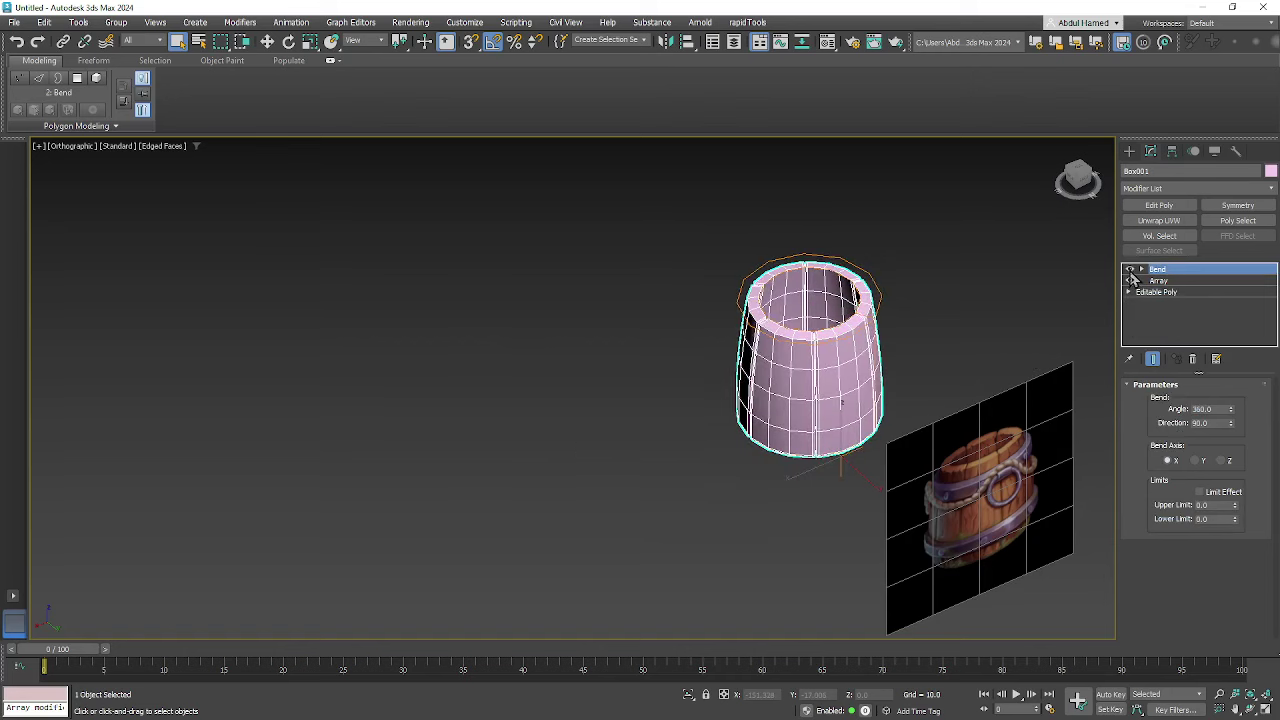
alt+middle_drag(840, 344, 702, 418)
scroll(598, 353, up, 5)
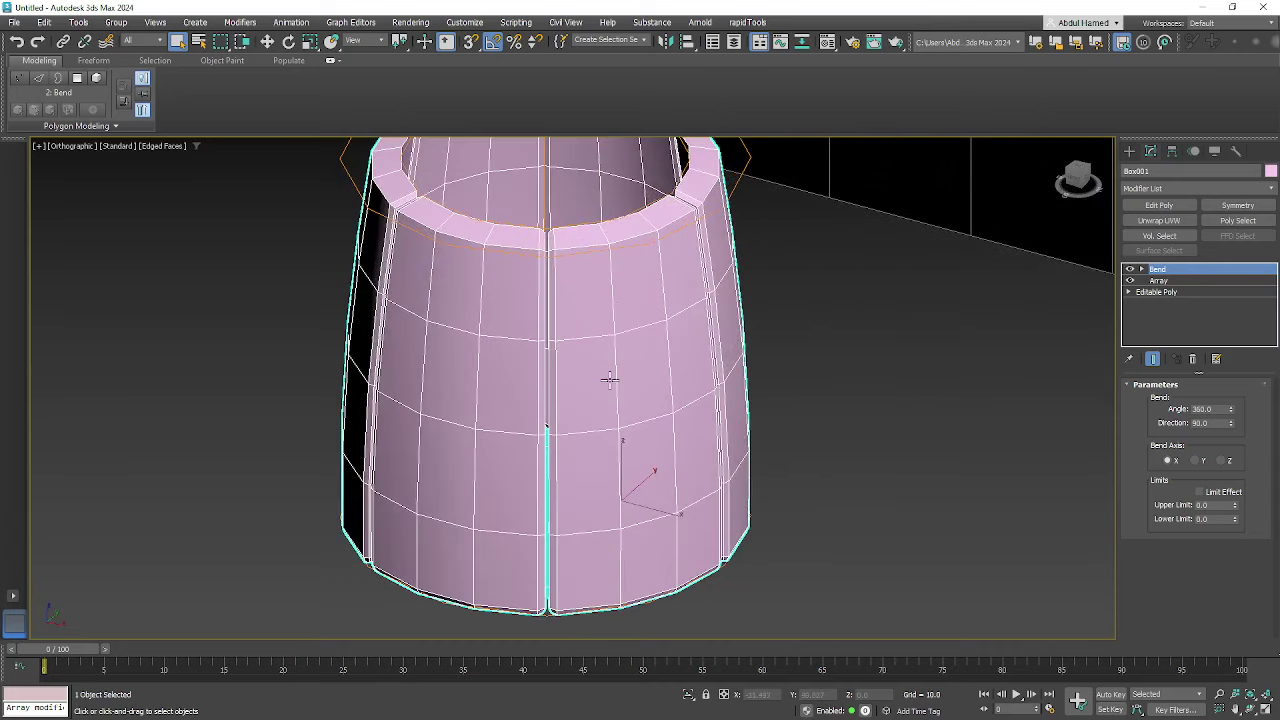
- Assign the unused plain grey material from the second Material Editor slot to the barrel and close the editor
key(m)
drag(775, 120, 505, 345)
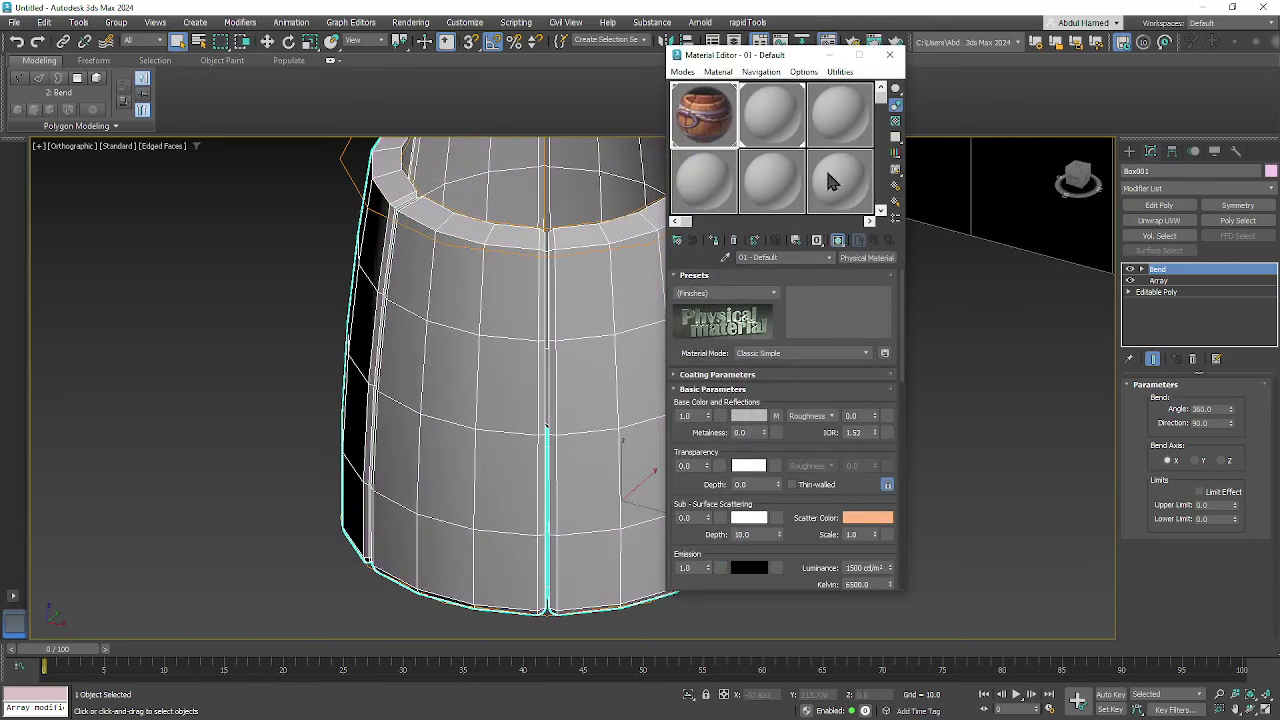
click(889, 54)
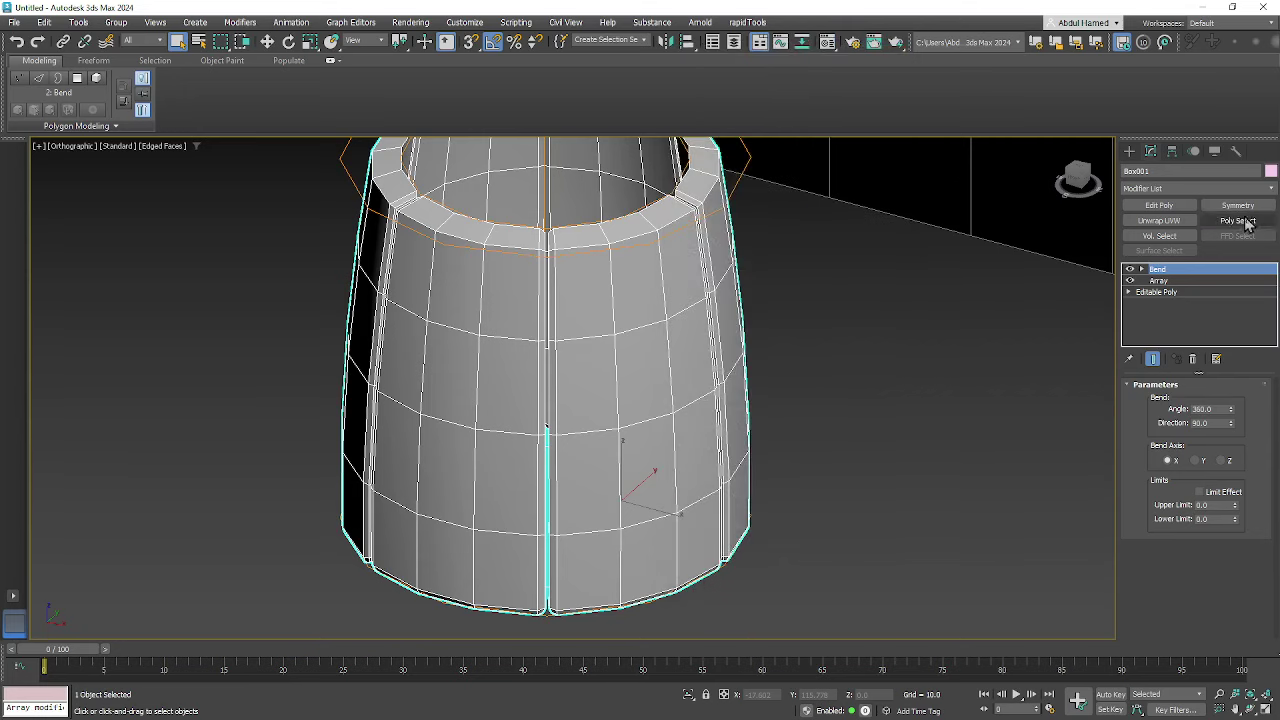
- Change the barrel's object color to black
click(1270, 172)
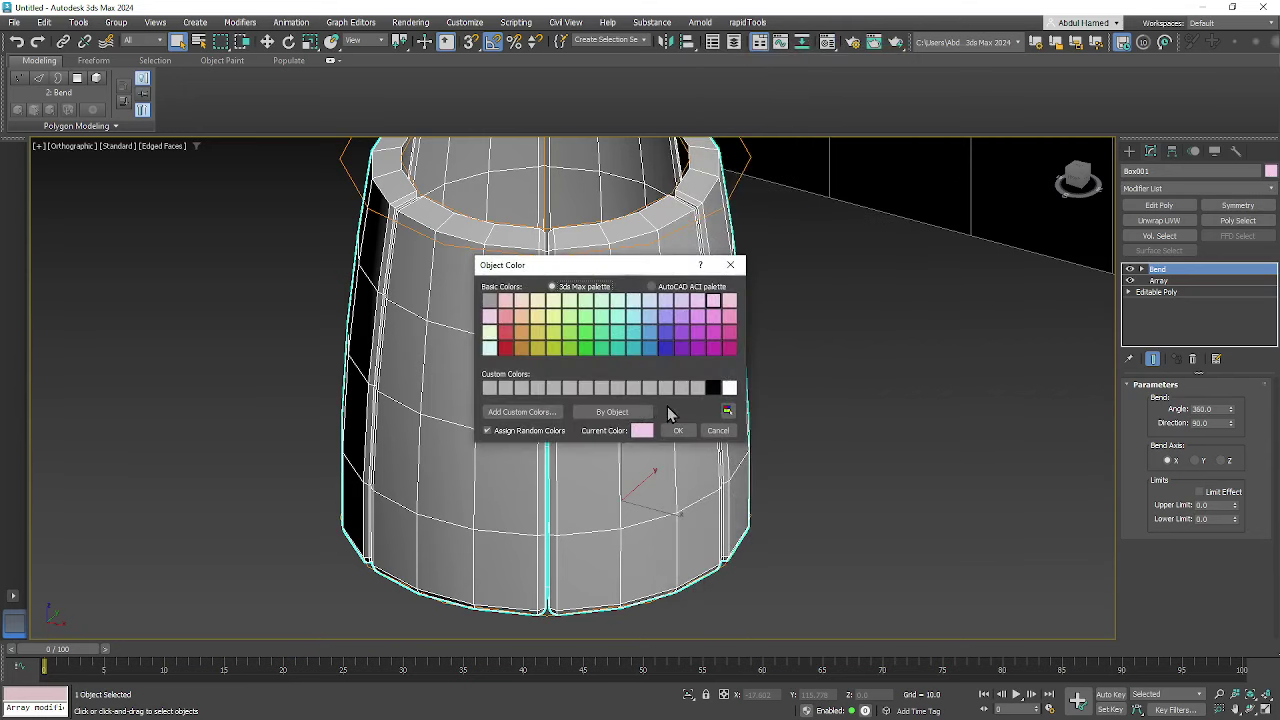
click(711, 388)
click(678, 430)
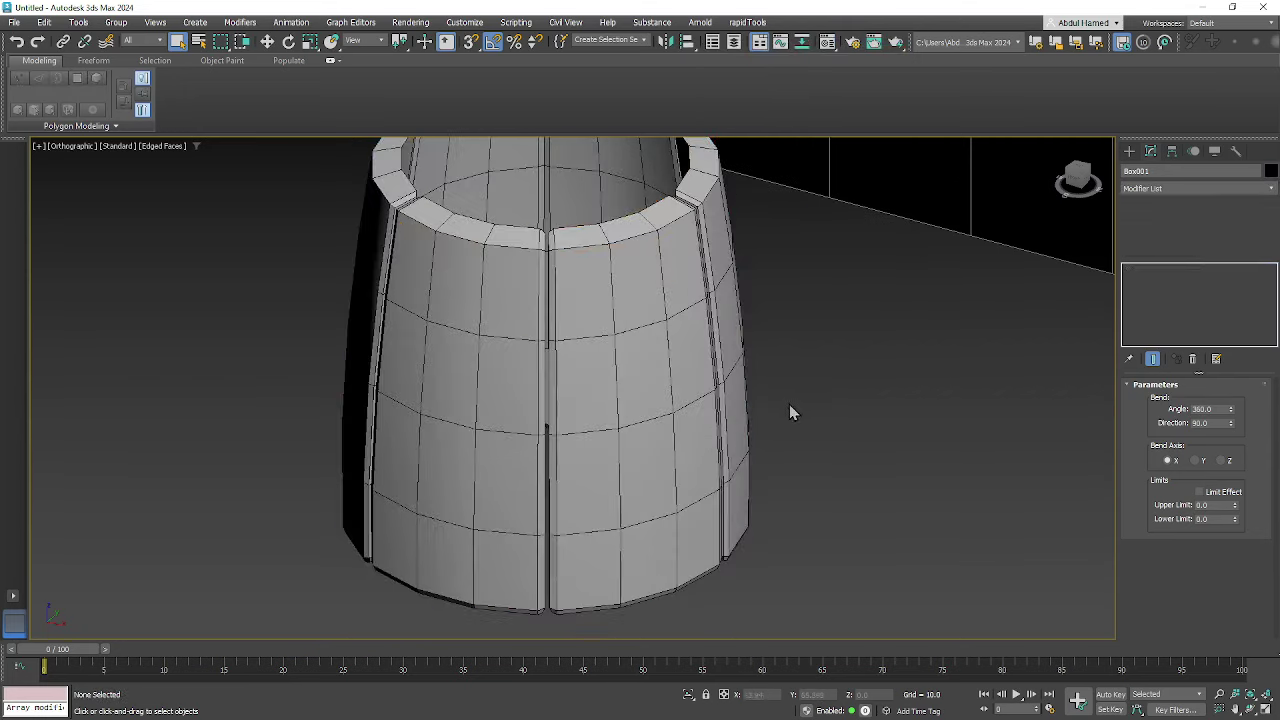
- Create a flat cylinder in front of the barrel's base, with a radius of about 33 and a height of about -6.9
middle_drag(789, 404, 763, 553)
scroll(763, 553, down, 10)
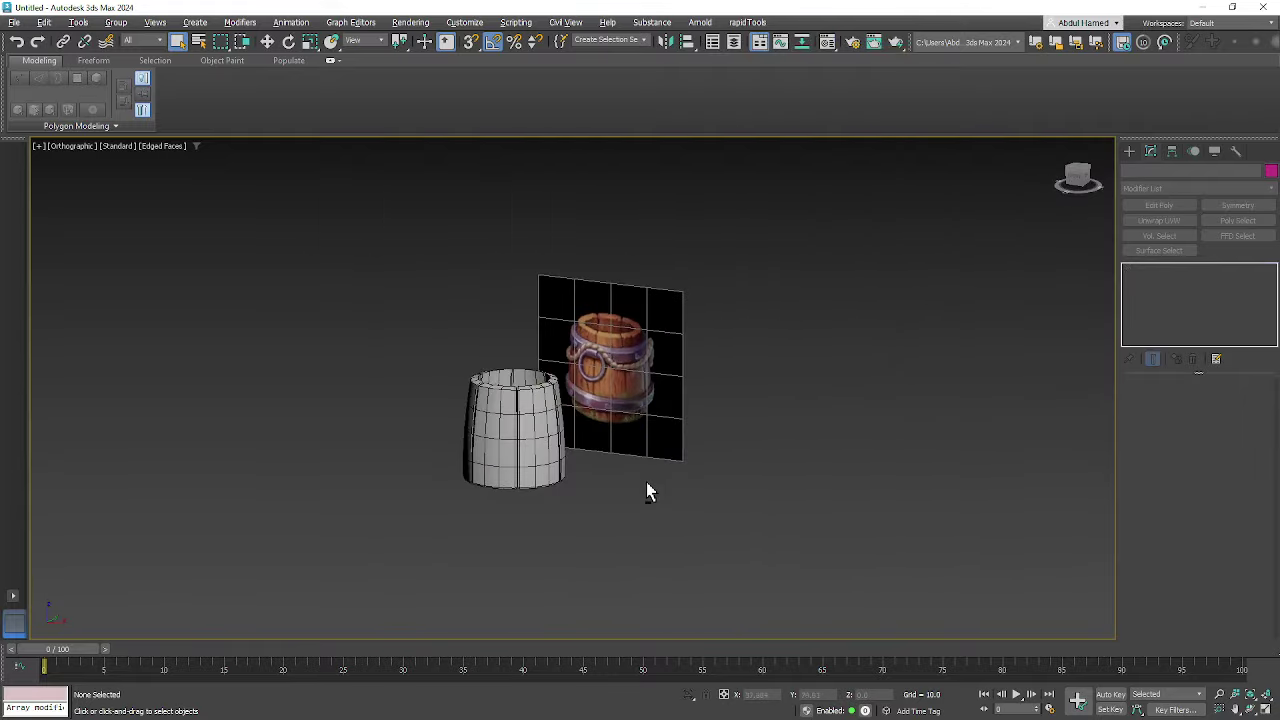
scroll(551, 376, up, 6)
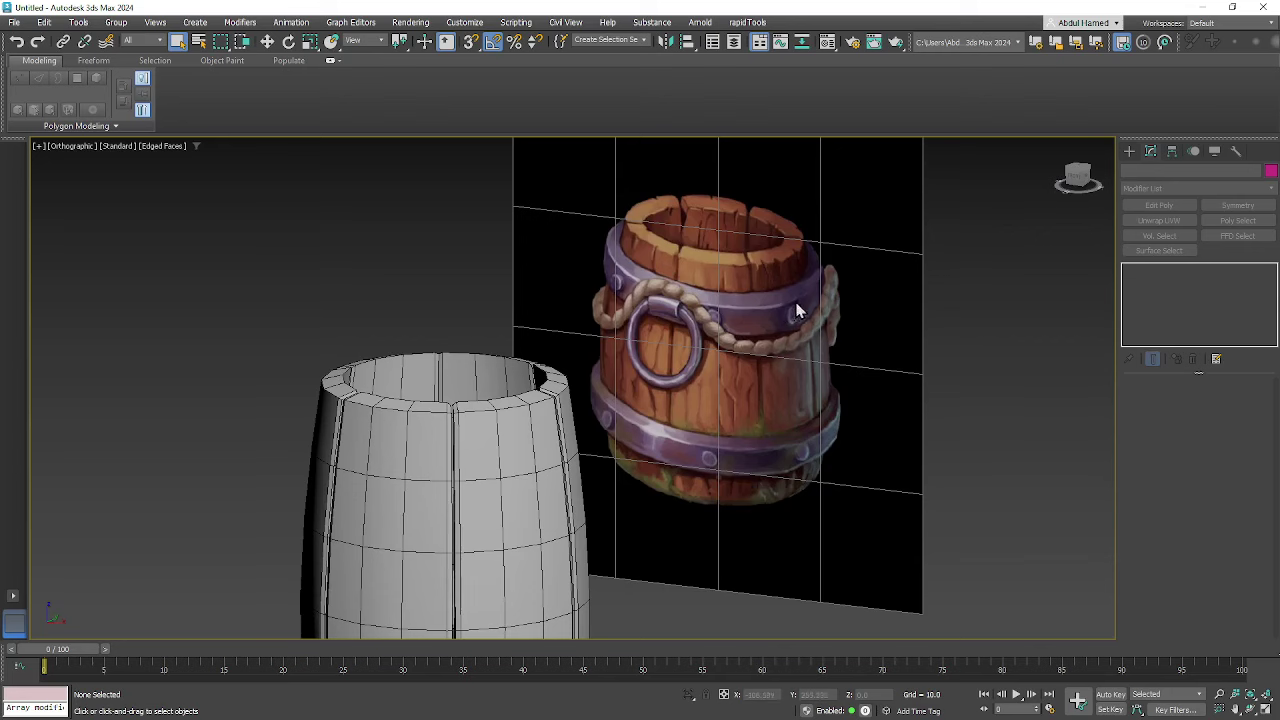
middle_drag(689, 466, 648, 422)
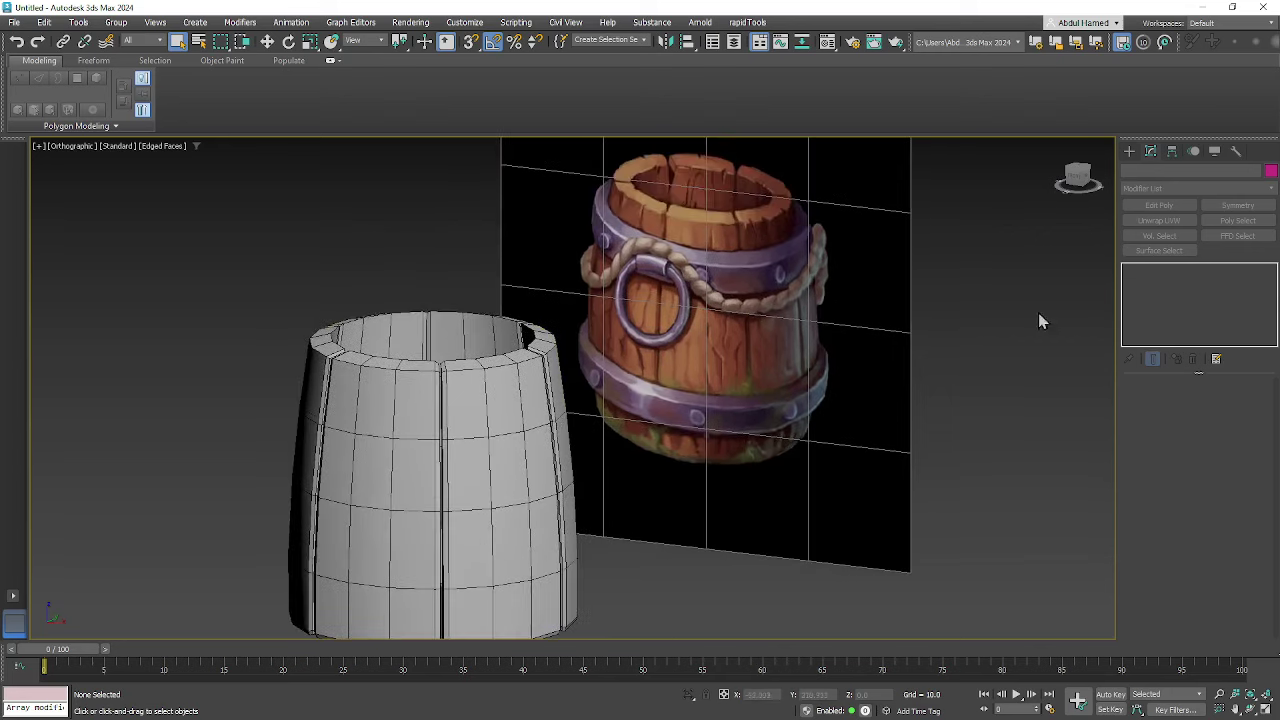
click(1129, 151)
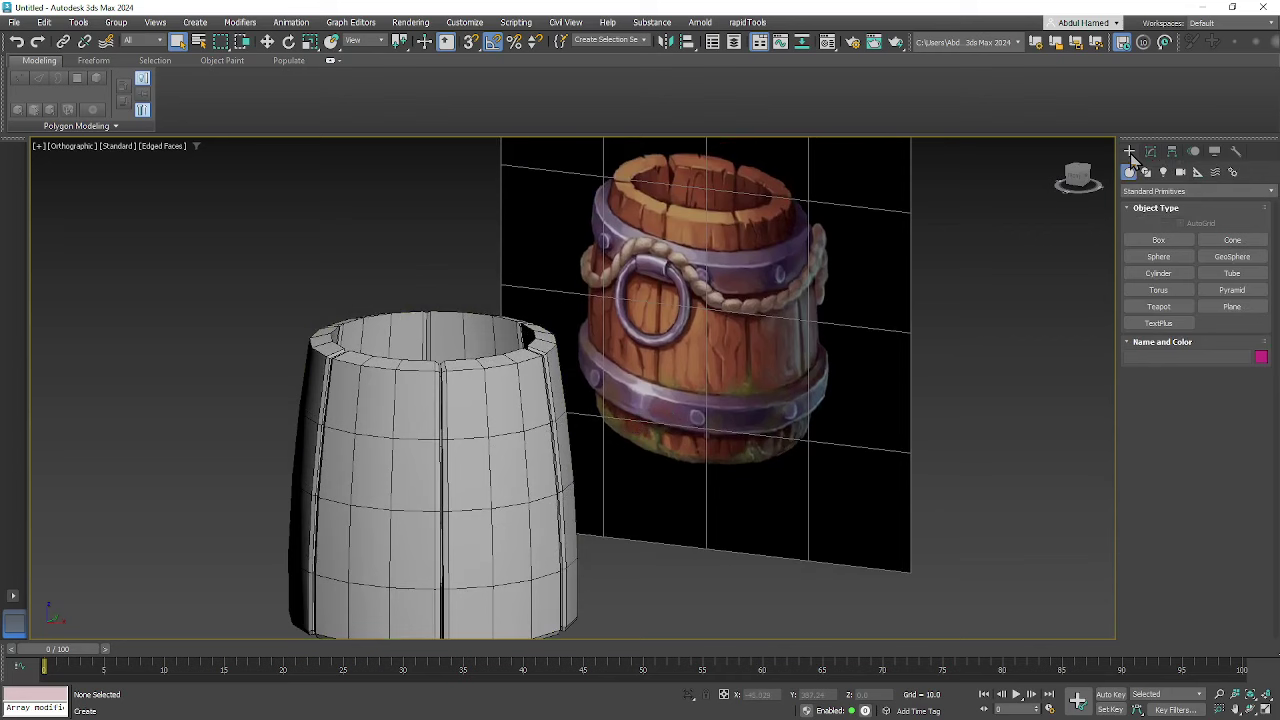
click(1158, 273)
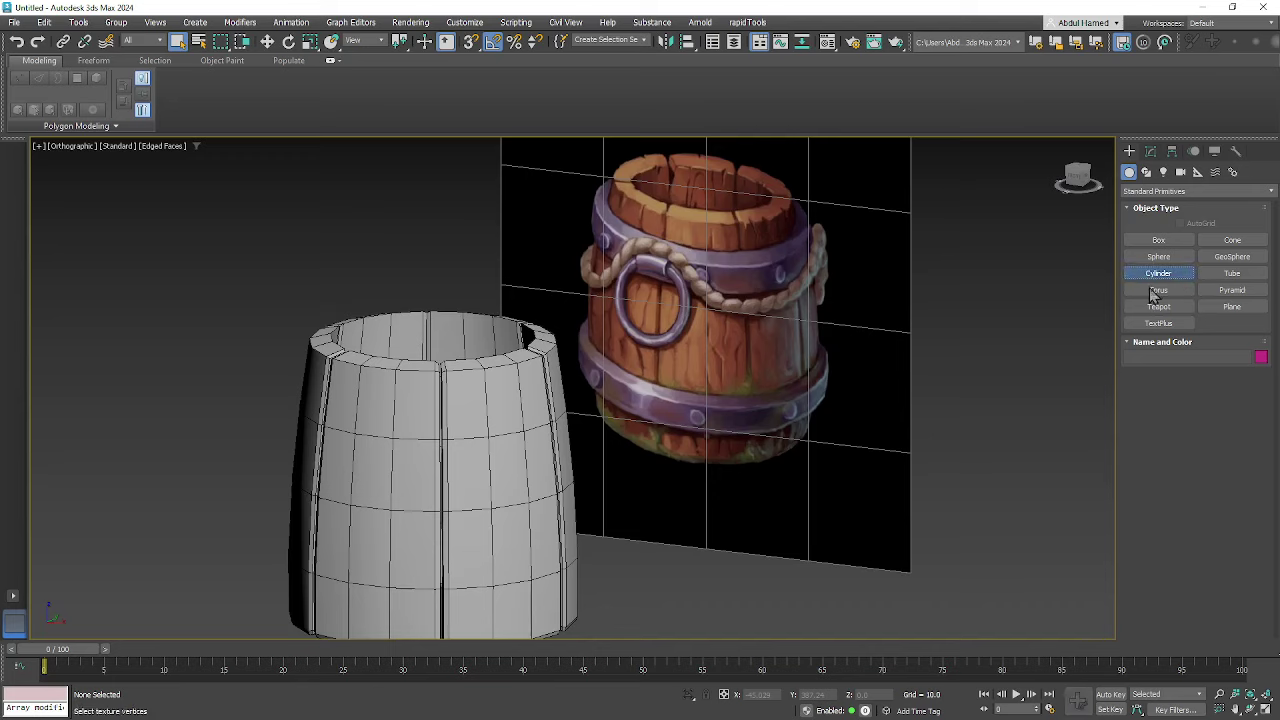
alt+middle_drag(652, 547, 607, 598)
middle_drag(607, 598, 762, 407)
alt+middle_drag(788, 361, 815, 330)
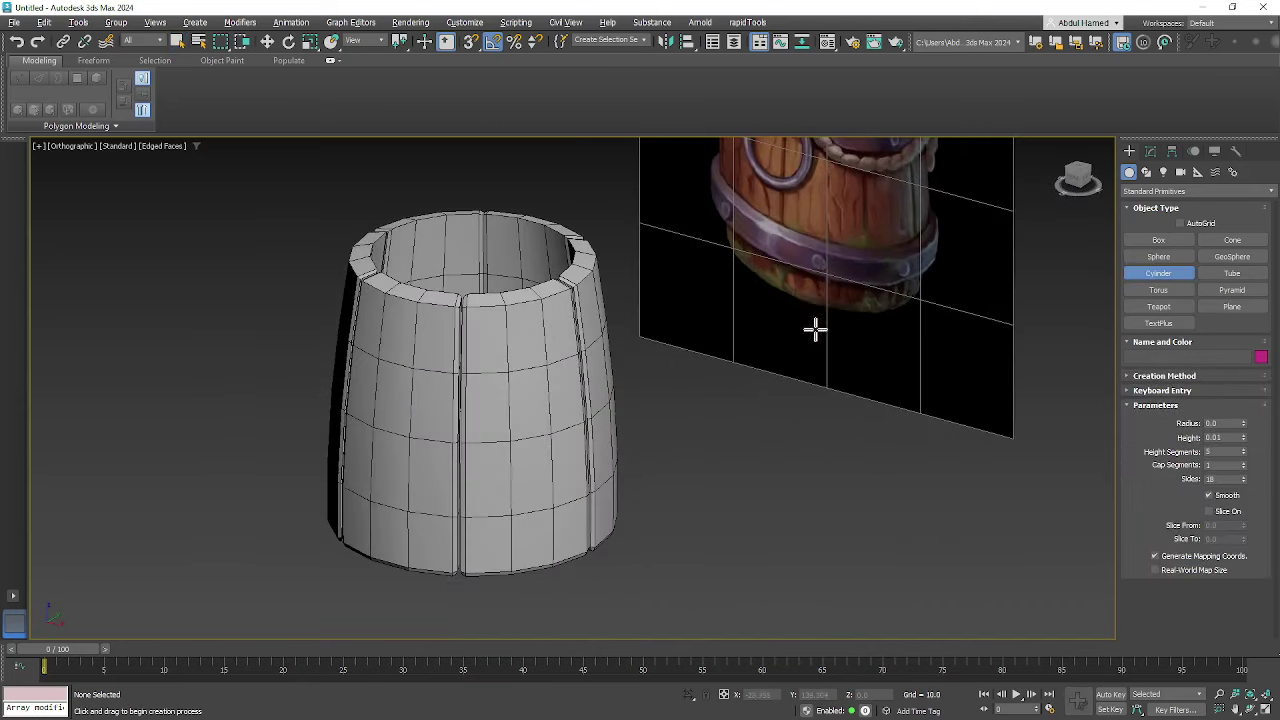
scroll(696, 400, down, 3)
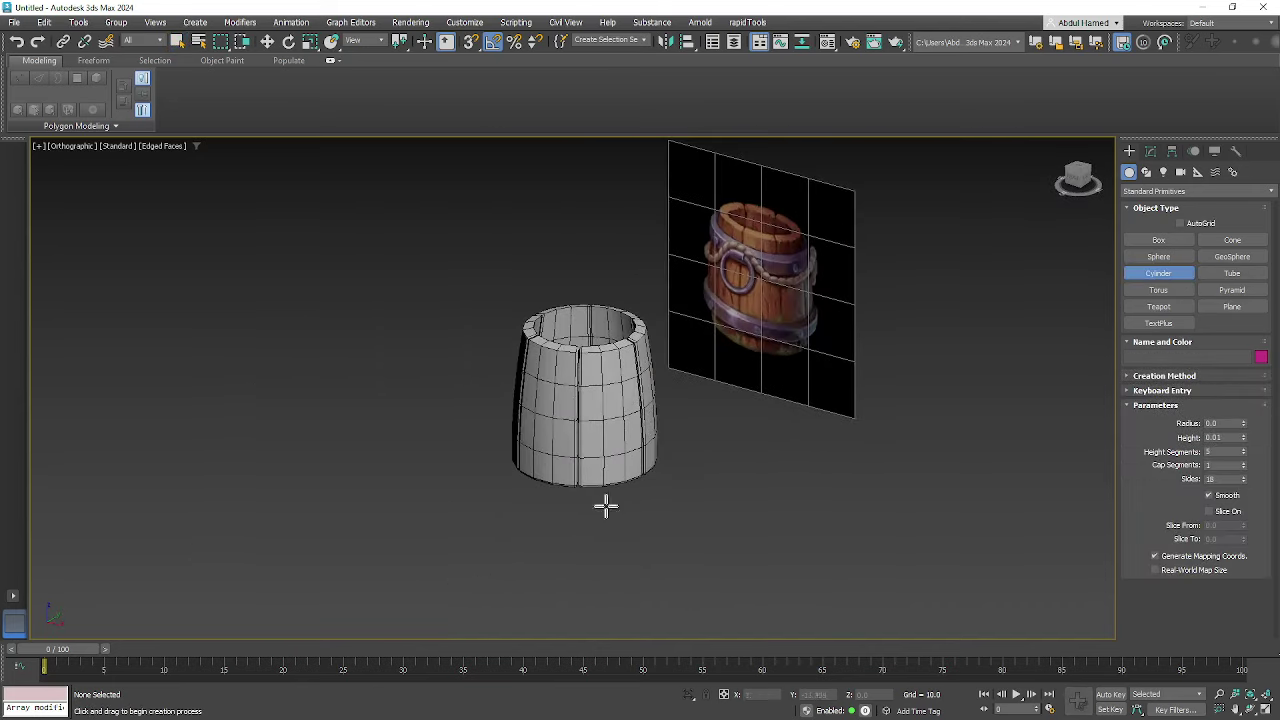
drag(606, 507, 651, 526)
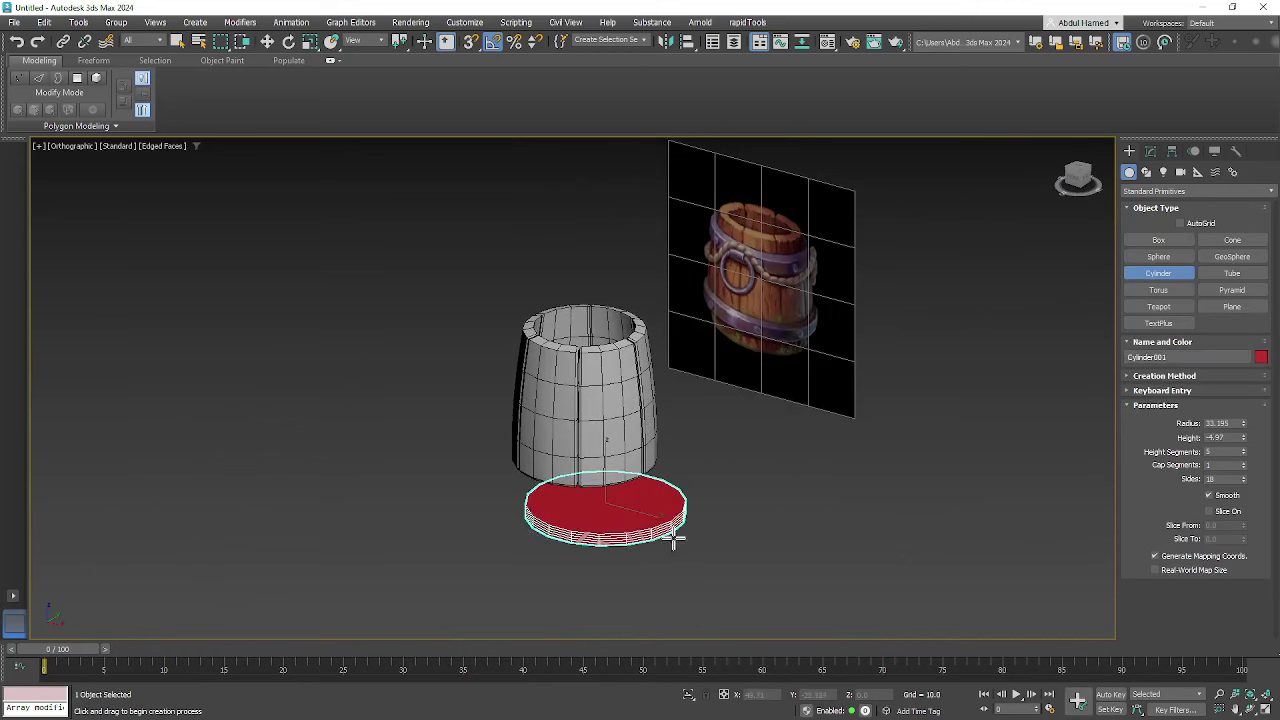
click(676, 545)
alt+middle_drag(722, 518, 731, 520)
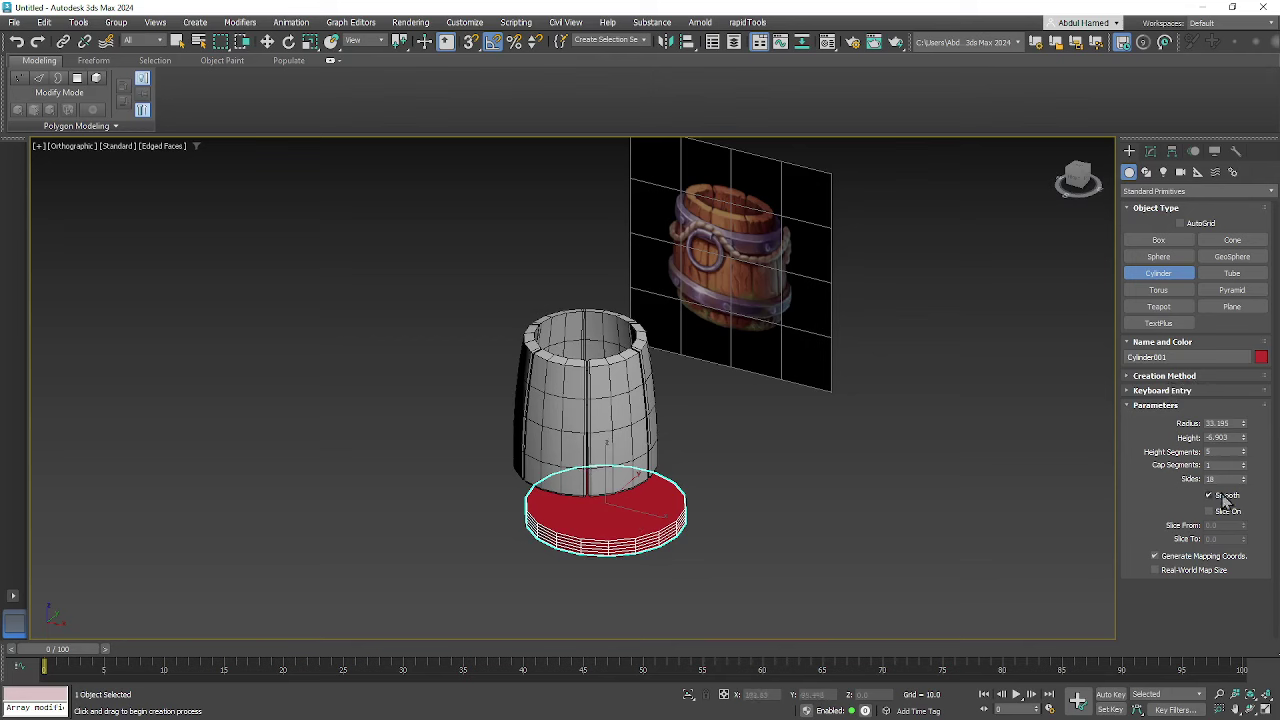
- Give the cylinder 6 height segments and 3 cap segments, and reduce its radius to about 29.5
click(1245, 449)
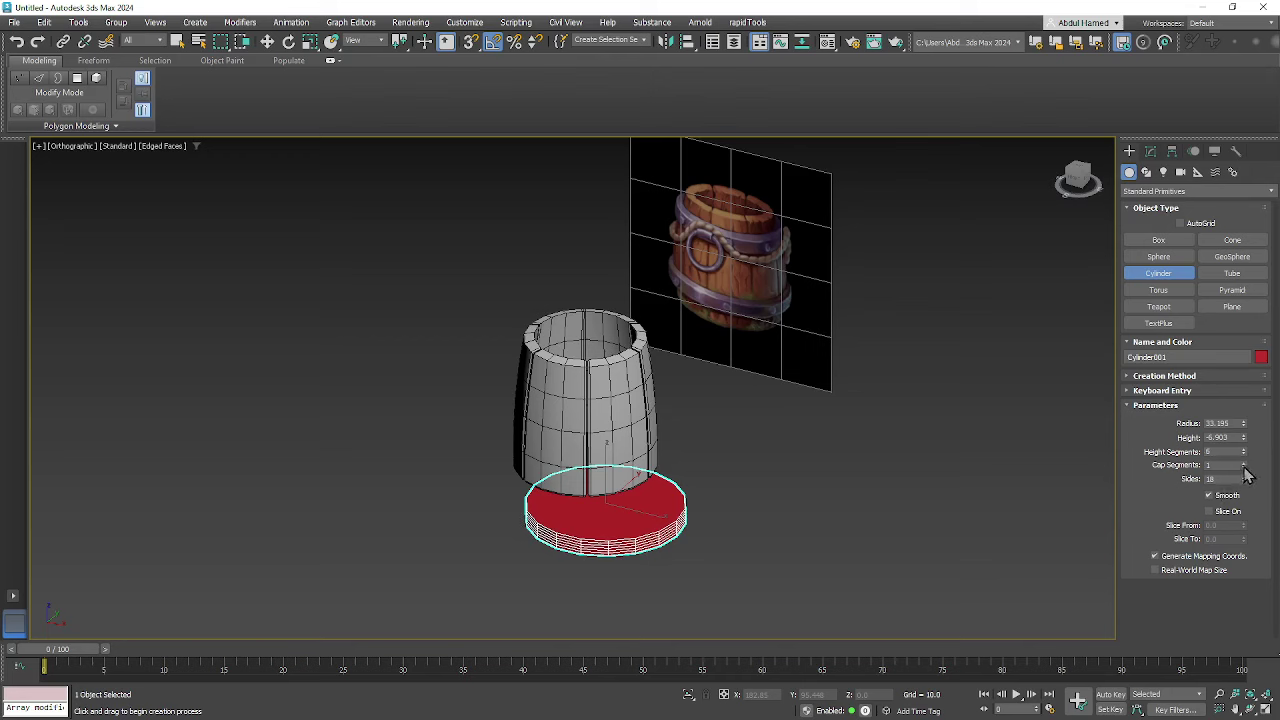
click(1245, 466)
click(1245, 466)
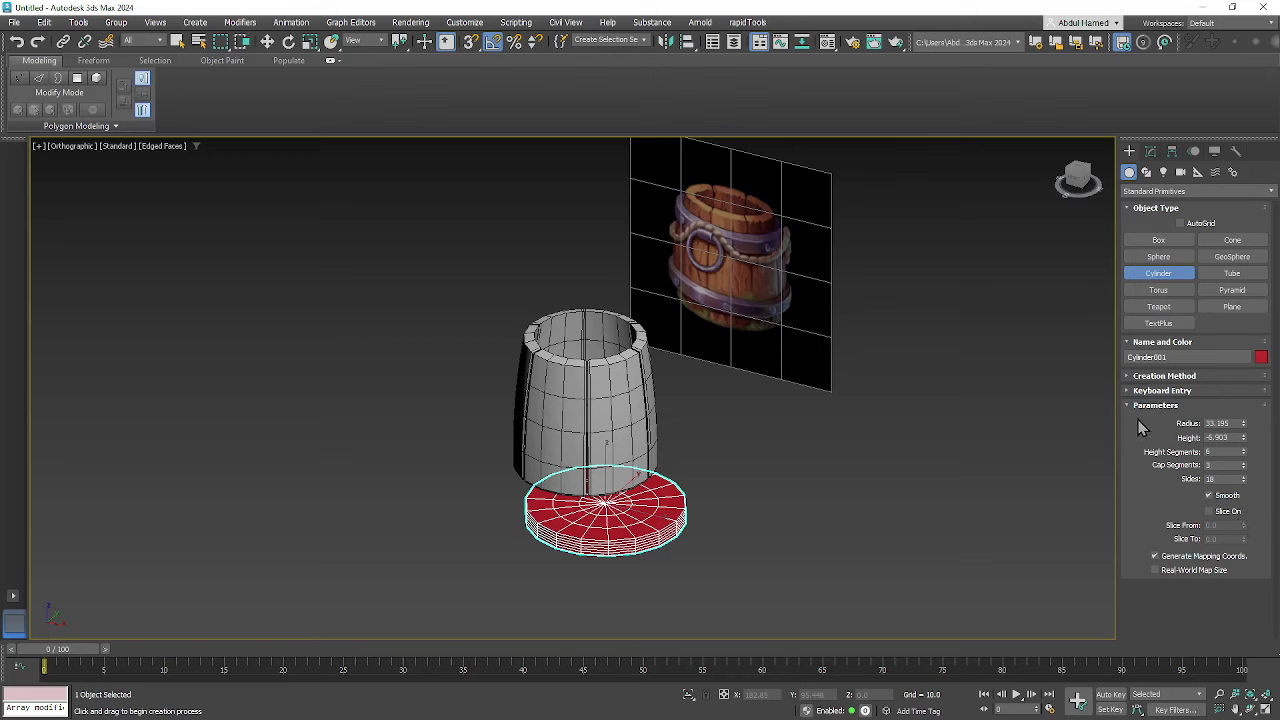
click(1238, 512)
click(1238, 512)
mouse_move(1245, 424)
mouse_down()
mouse_move(1246, 380)
mouse_move(1236, 466)
mouse_move(1237, 415)
mouse_move(1247, 430)
mouse_up()
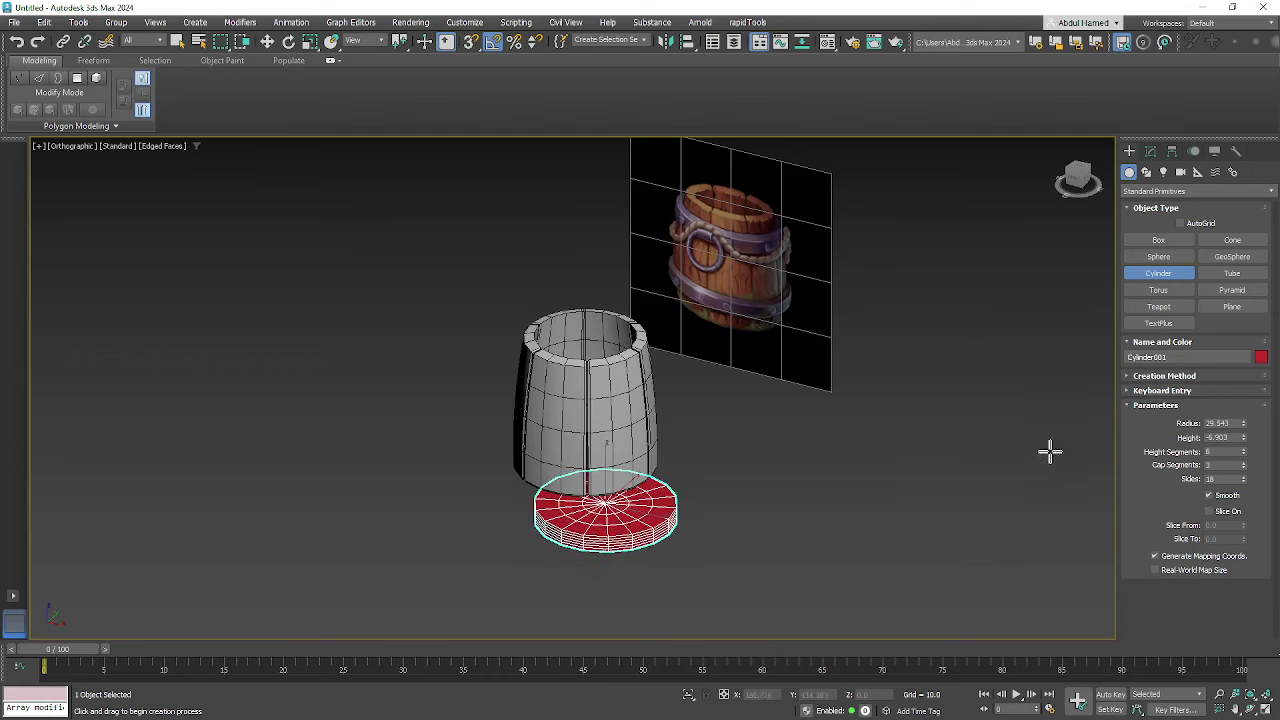
- Set the cylinder's sides to 17 and its height segments to 1
middle_drag(977, 452, 976, 434)
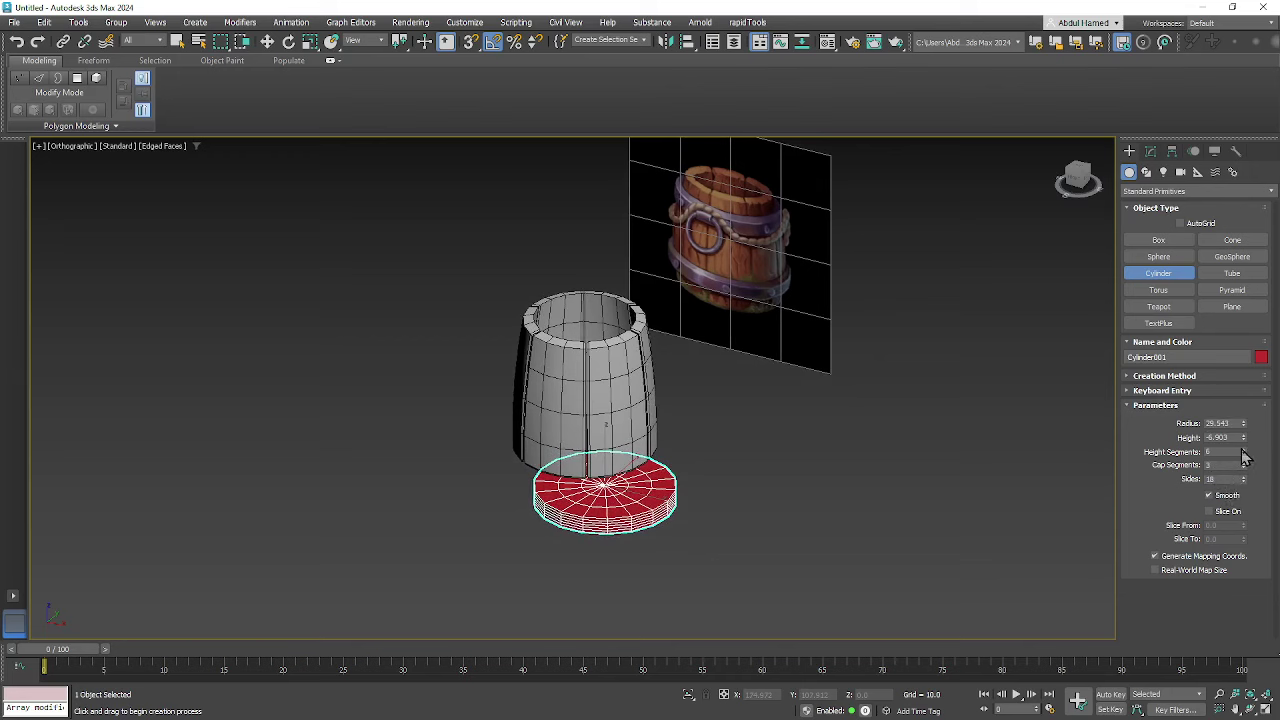
click(1244, 483)
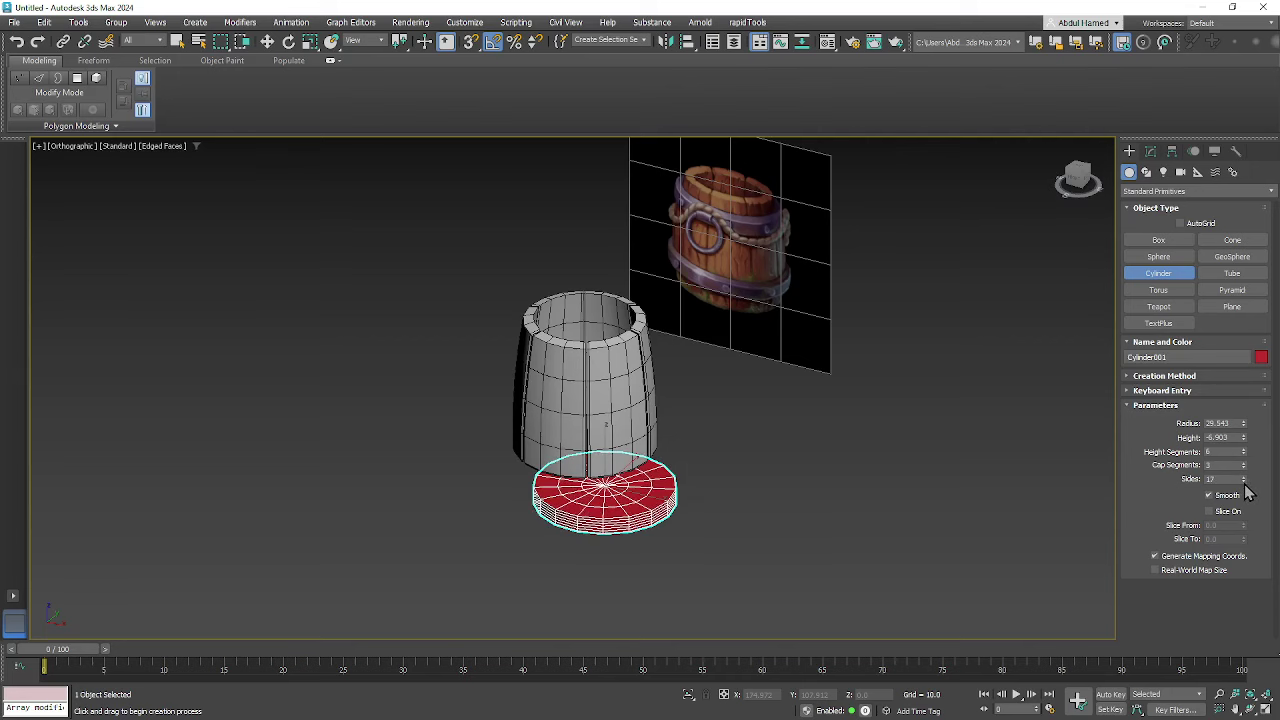
click(1244, 455)
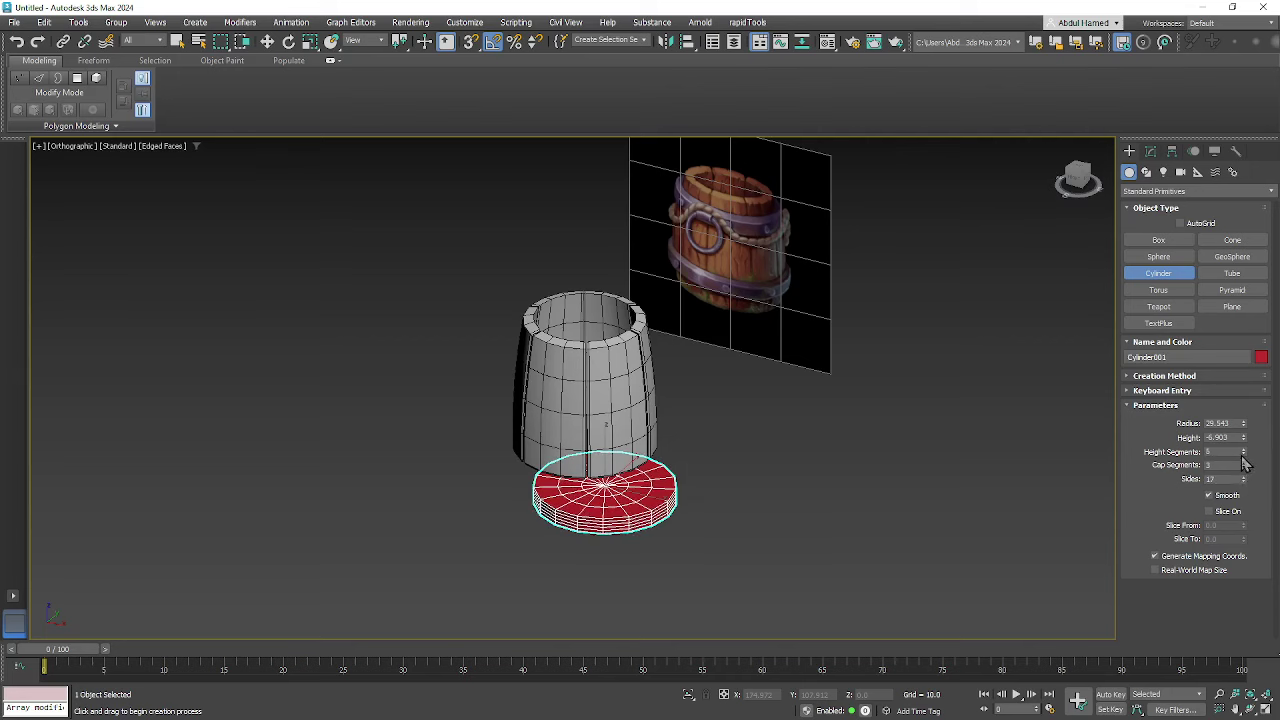
click(1244, 455)
click(1244, 455)
click(1244, 455)
click(1244, 455)
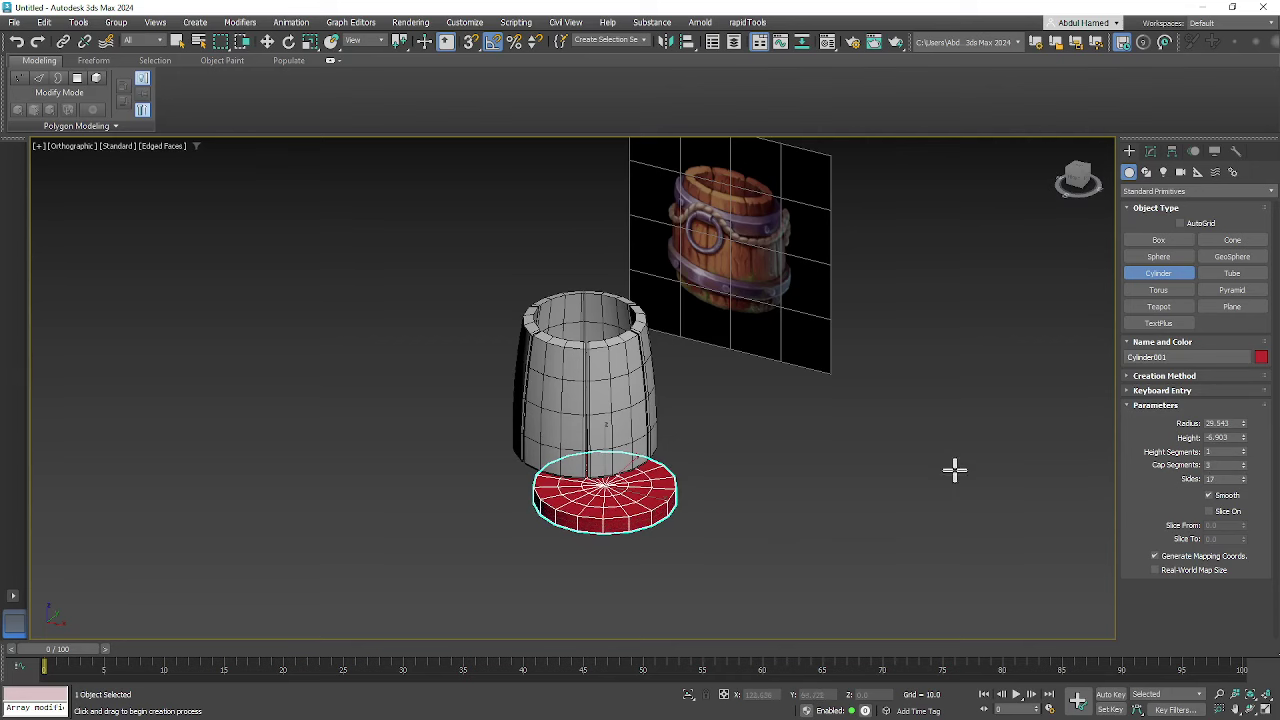
- Convert the red cylinder to an Editable Poly and deselect it
scroll(689, 470, up, 5)
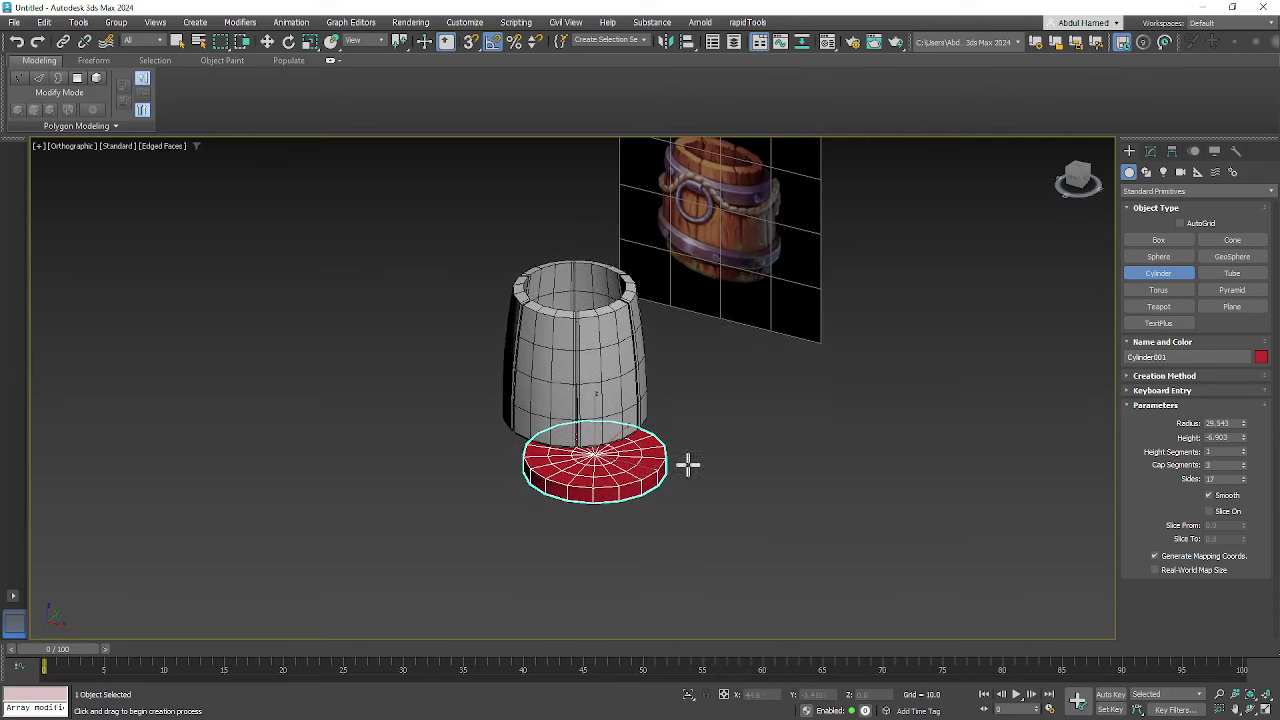
alt+middle_drag(706, 541, 714, 541)
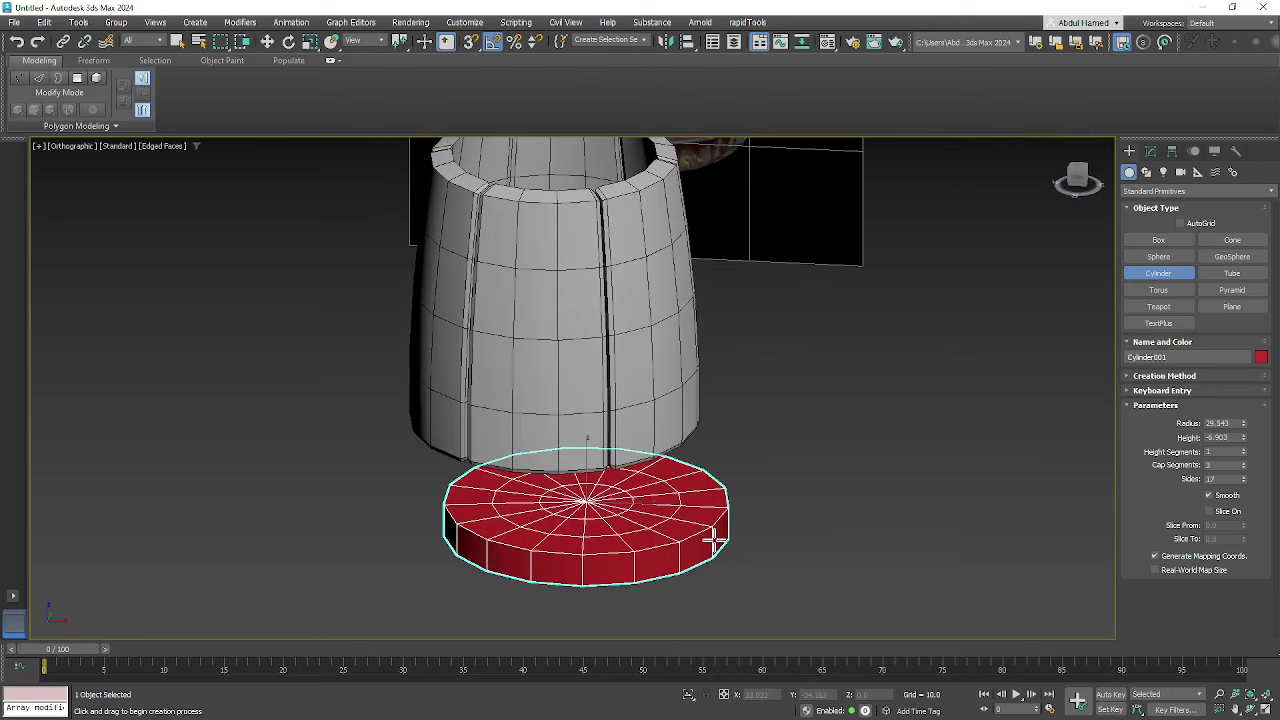
mouse_move(714, 541)
alt+middle_down()
mouse_move(689, 551)
mouse_move(697, 506)
mouse_move(717, 483)
mouse_move(763, 494)
mouse_move(749, 477)
mouse_move(753, 550)
mouse_move(729, 548)
alt+middle_up()
scroll(747, 549, down, 5)
scroll(746, 548, up, 1)
scroll(729, 548, down, 1)
alt+middle_drag(884, 457, 702, 506)
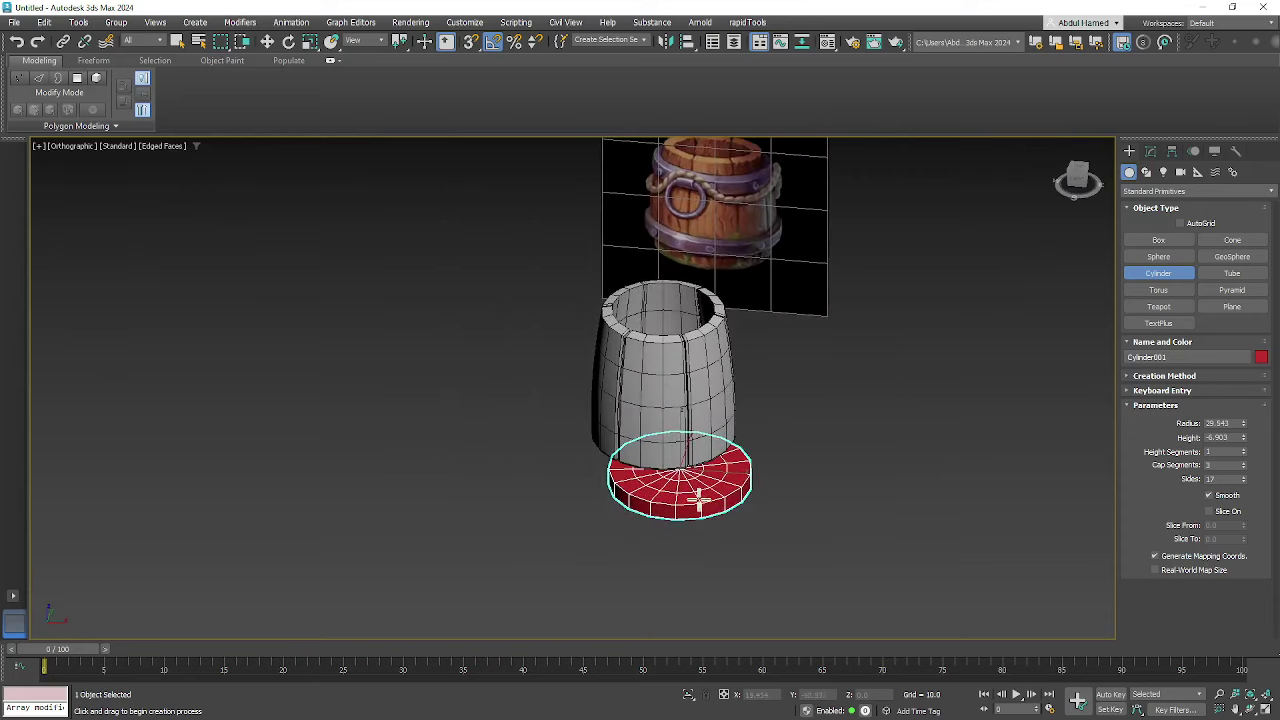
click(1150, 152)
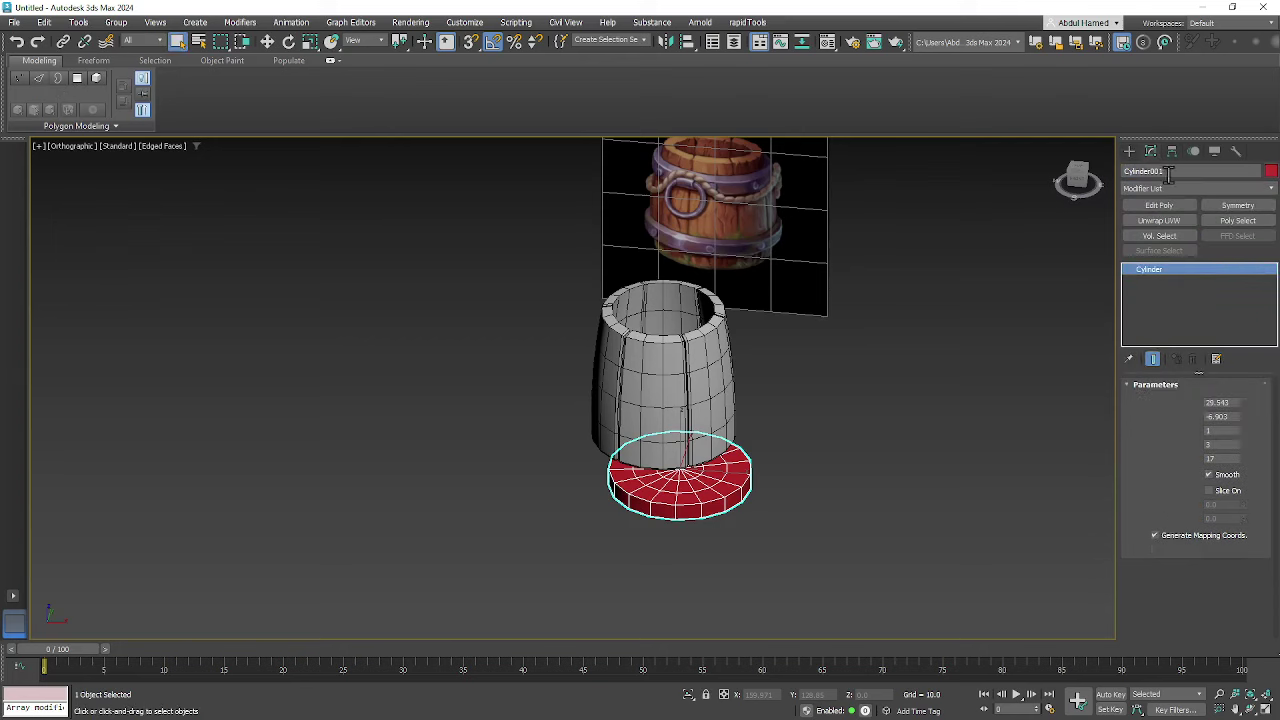
right_click(1193, 270)
click(1247, 367)
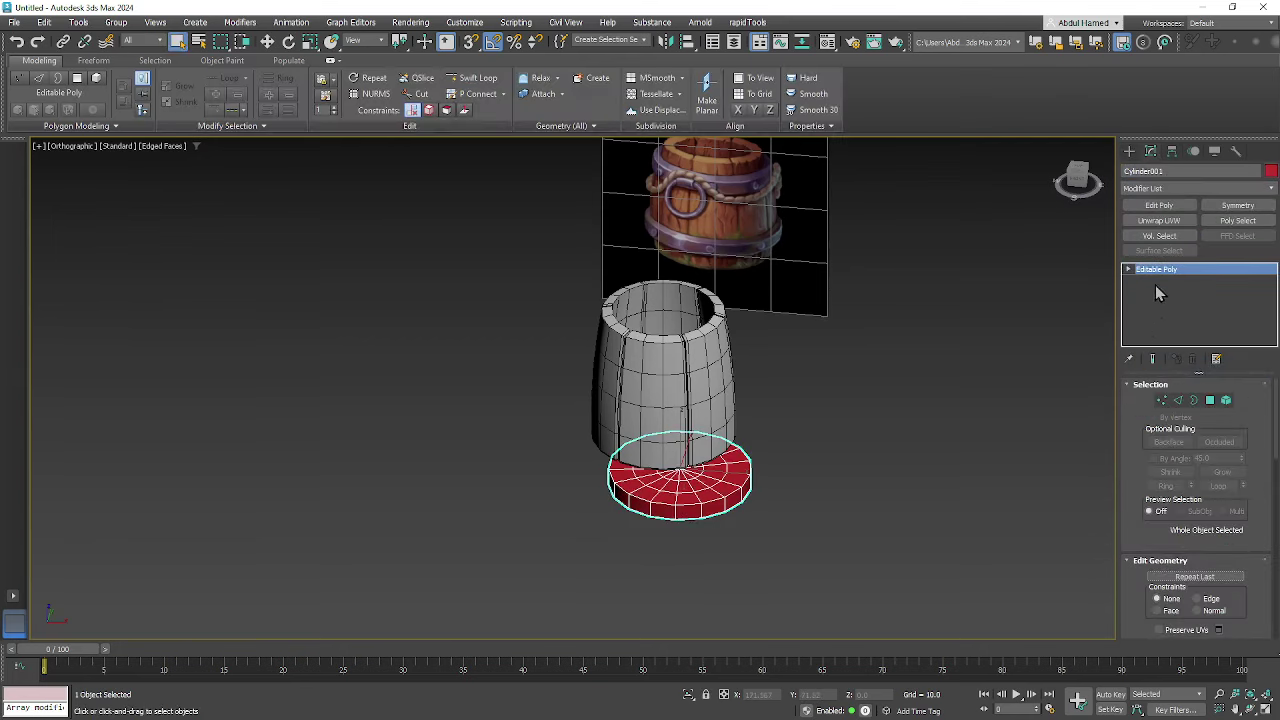
click(920, 455)
- Reset the barrel's X and Z positions to 0
click(689, 371)
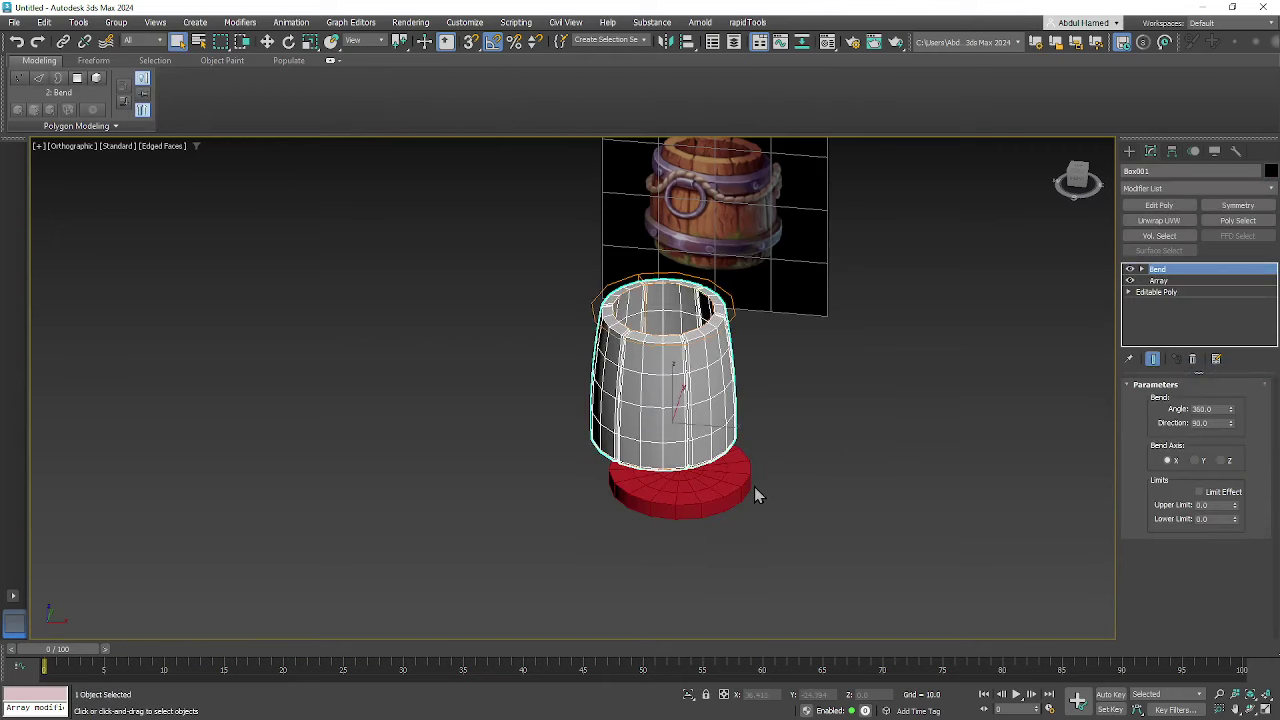
middle_drag(779, 496, 776, 458)
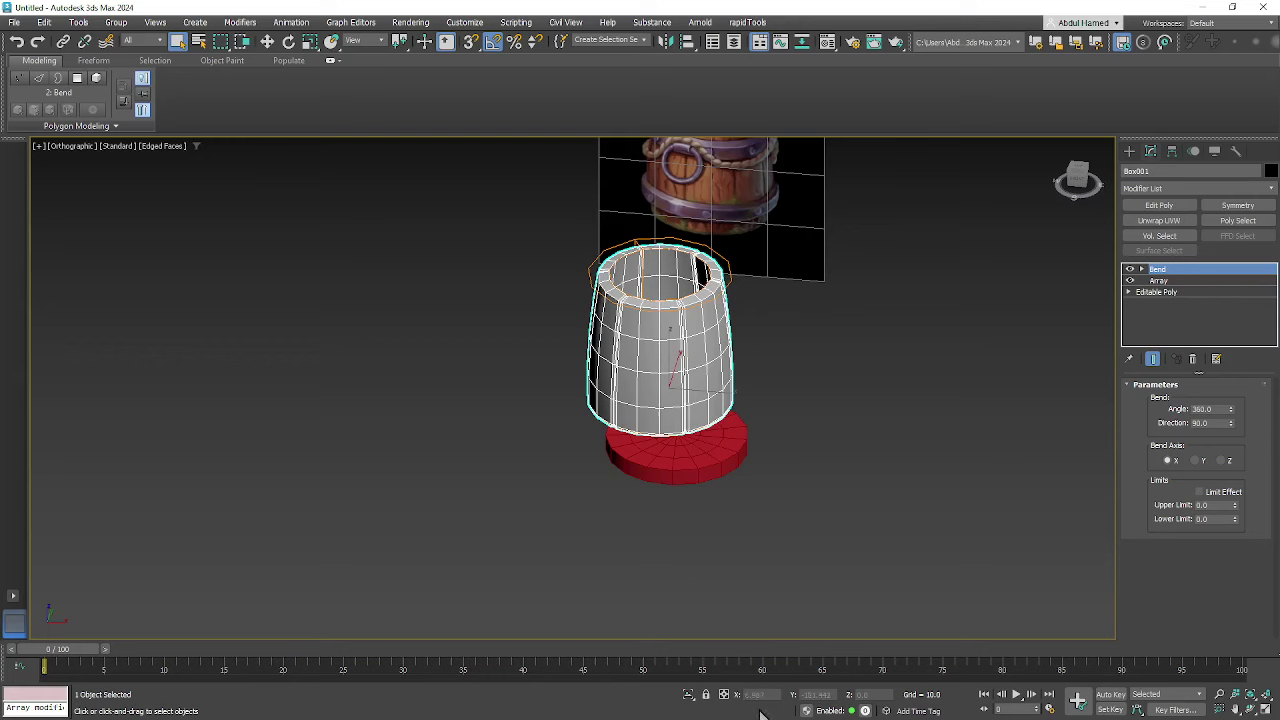
key(w)
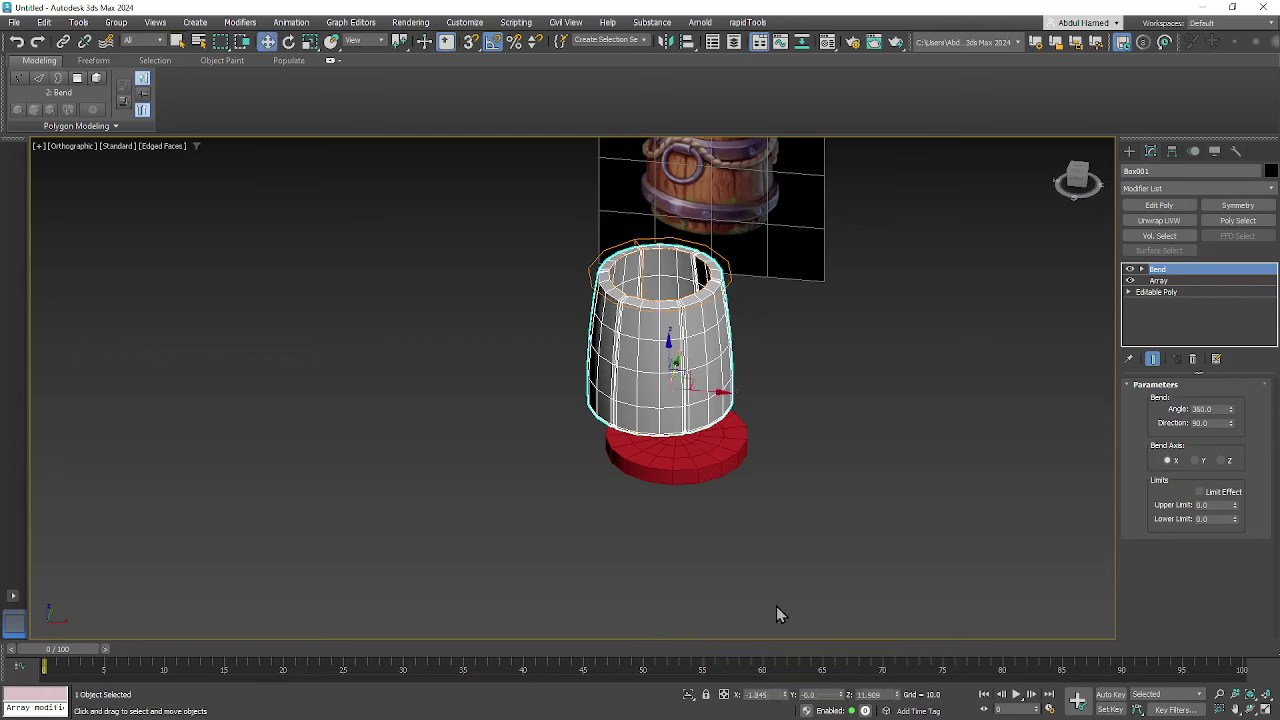
right_click(787, 697)
right_click(899, 695)
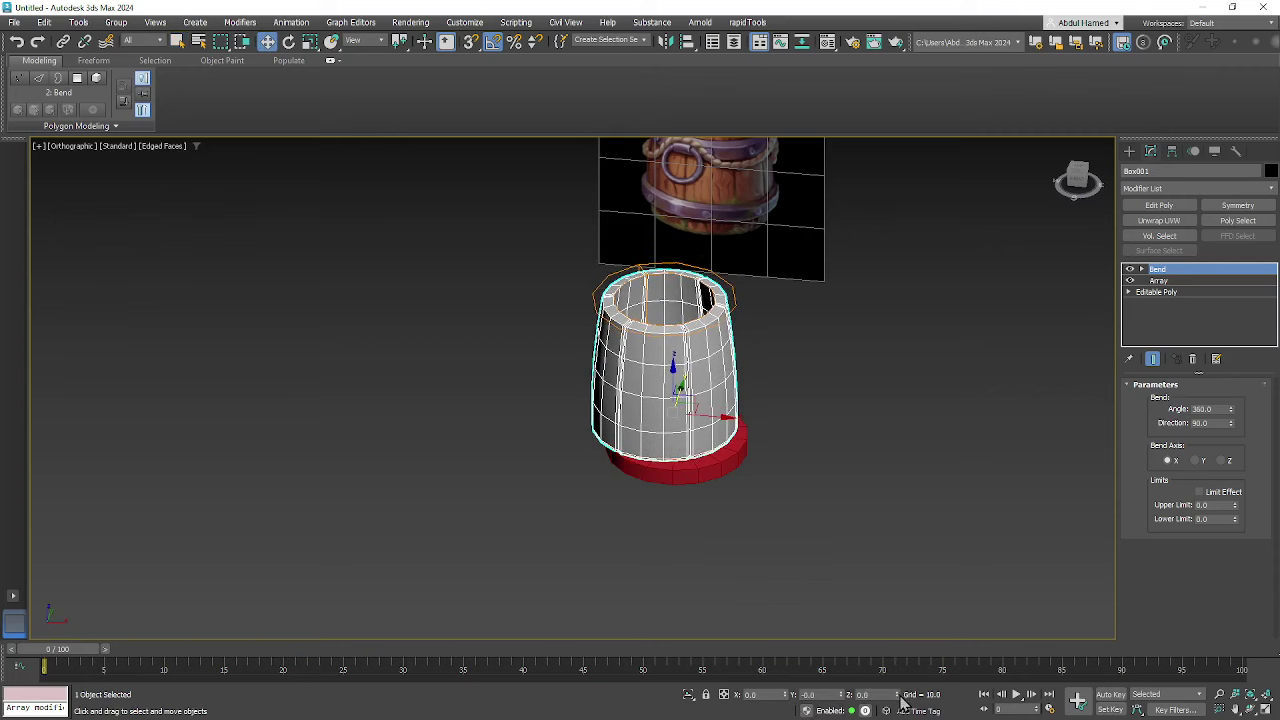
- Reset the red cylinder's X and Y positions to 0
click(712, 482)
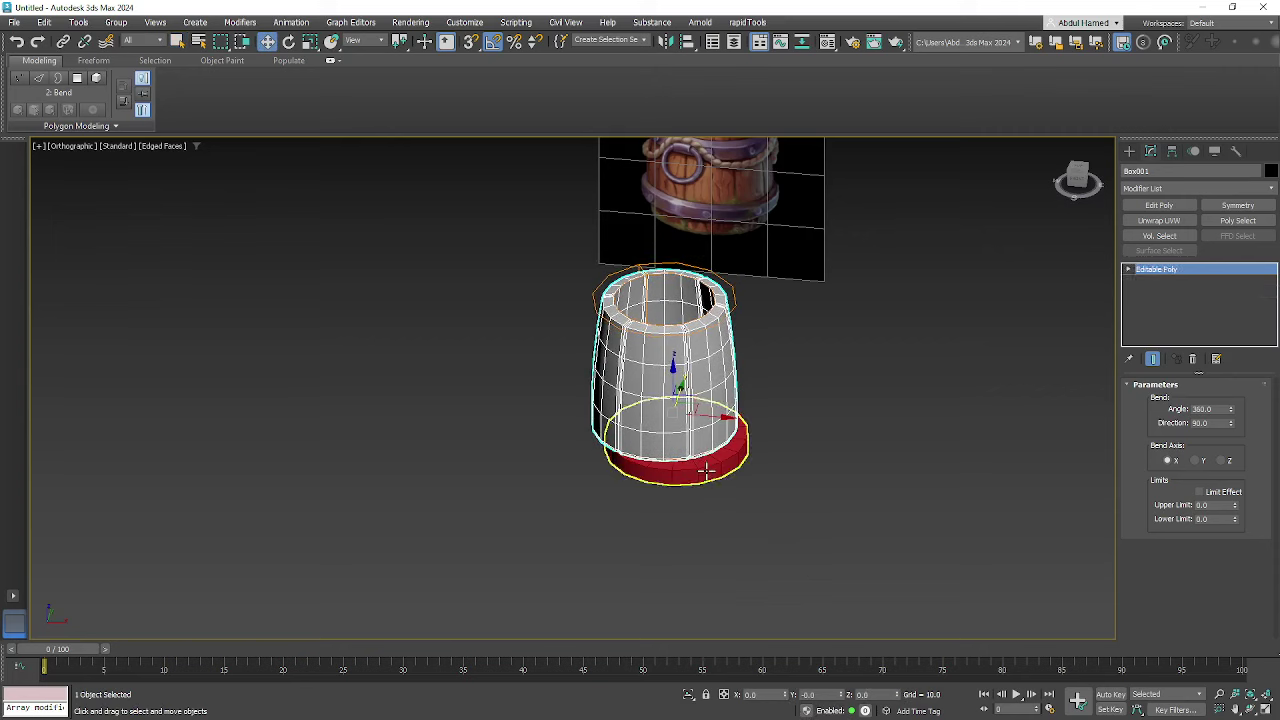
right_click(787, 695)
right_click(841, 699)
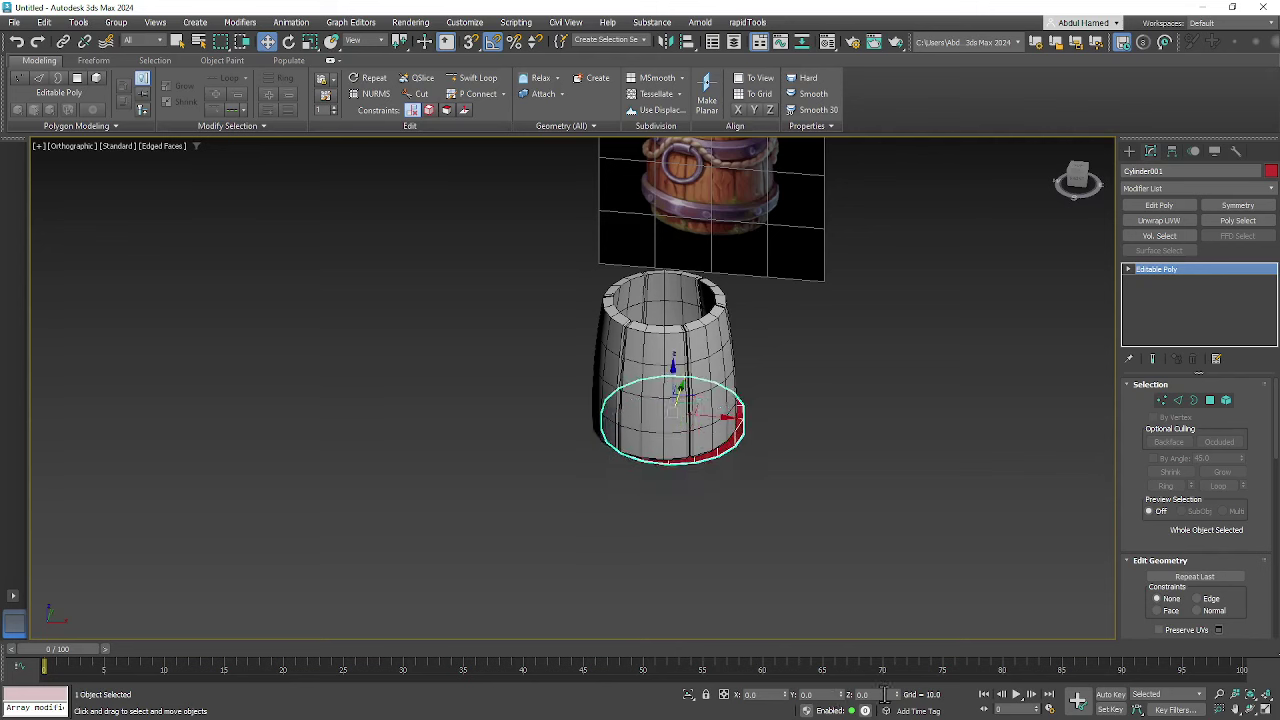
- Add an Edit Poly modifier to the barrel above its Bend modifier
alt+middle_drag(818, 513, 737, 438)
scroll(576, 440, up, 3)
click(678, 340)
alt+middle_drag(681, 357, 747, 533)
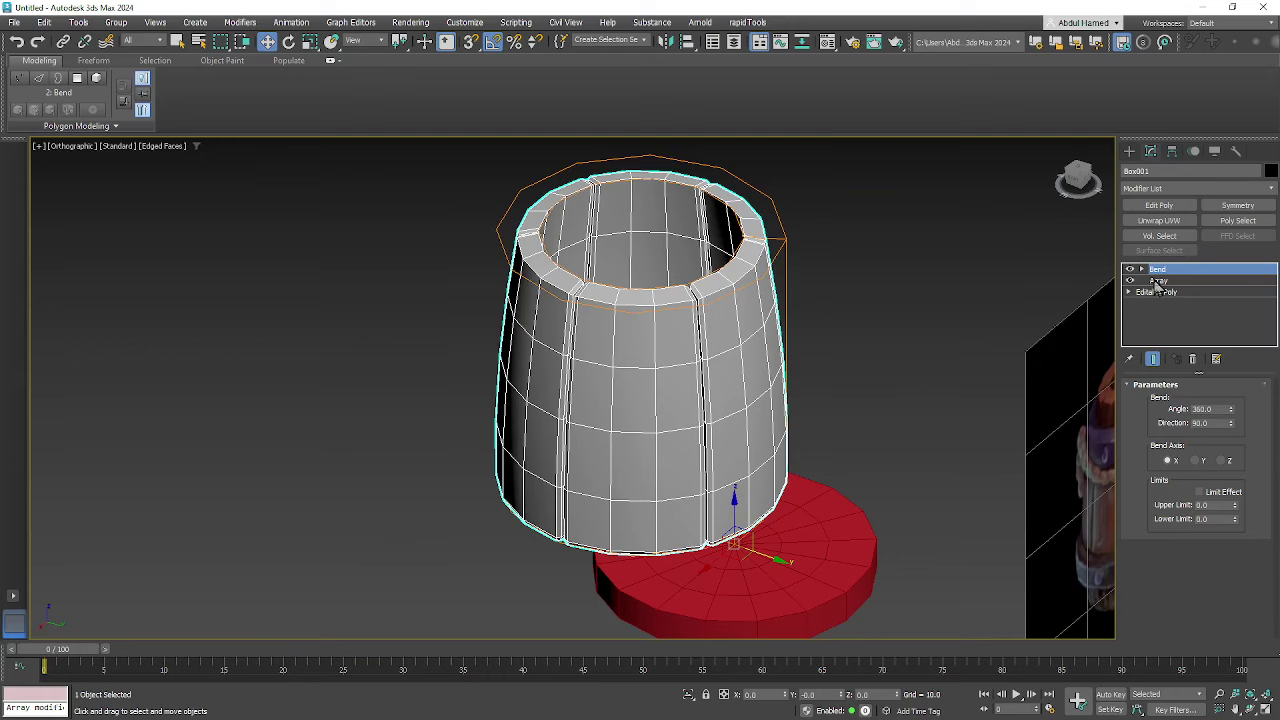
click(1157, 188)
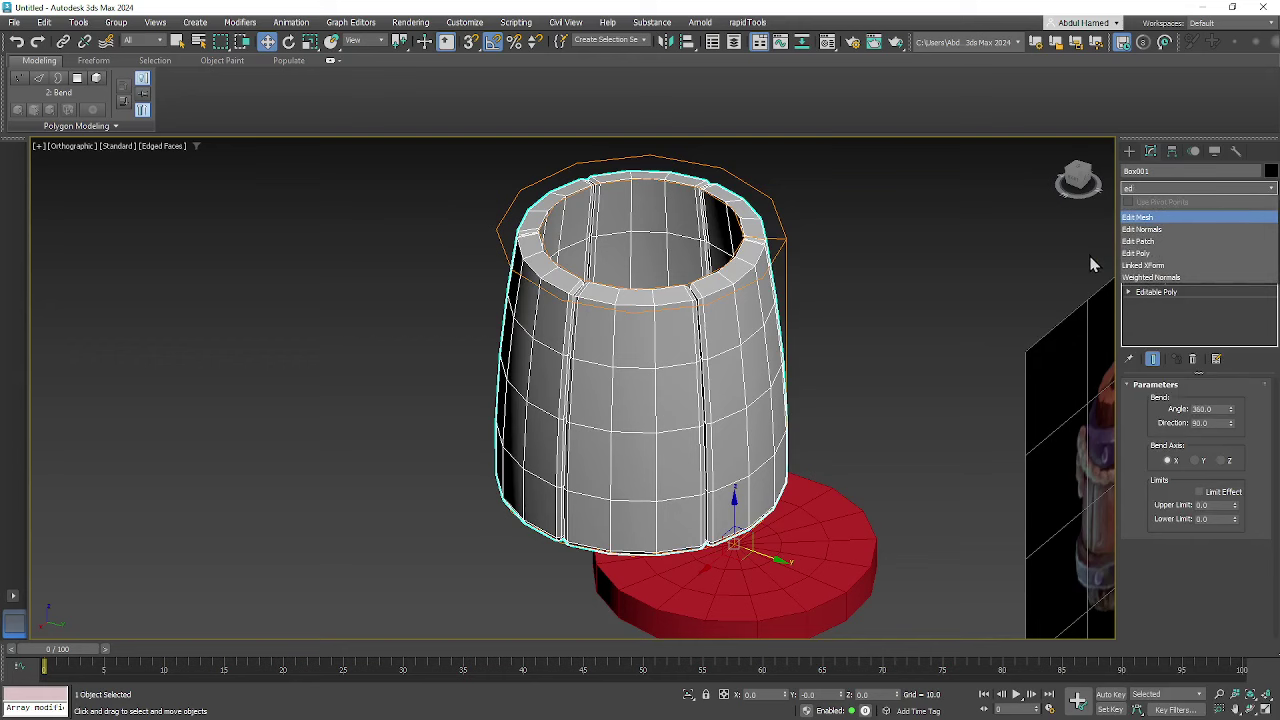
key(Down)
key(Down)
key(Down)
key(Return)
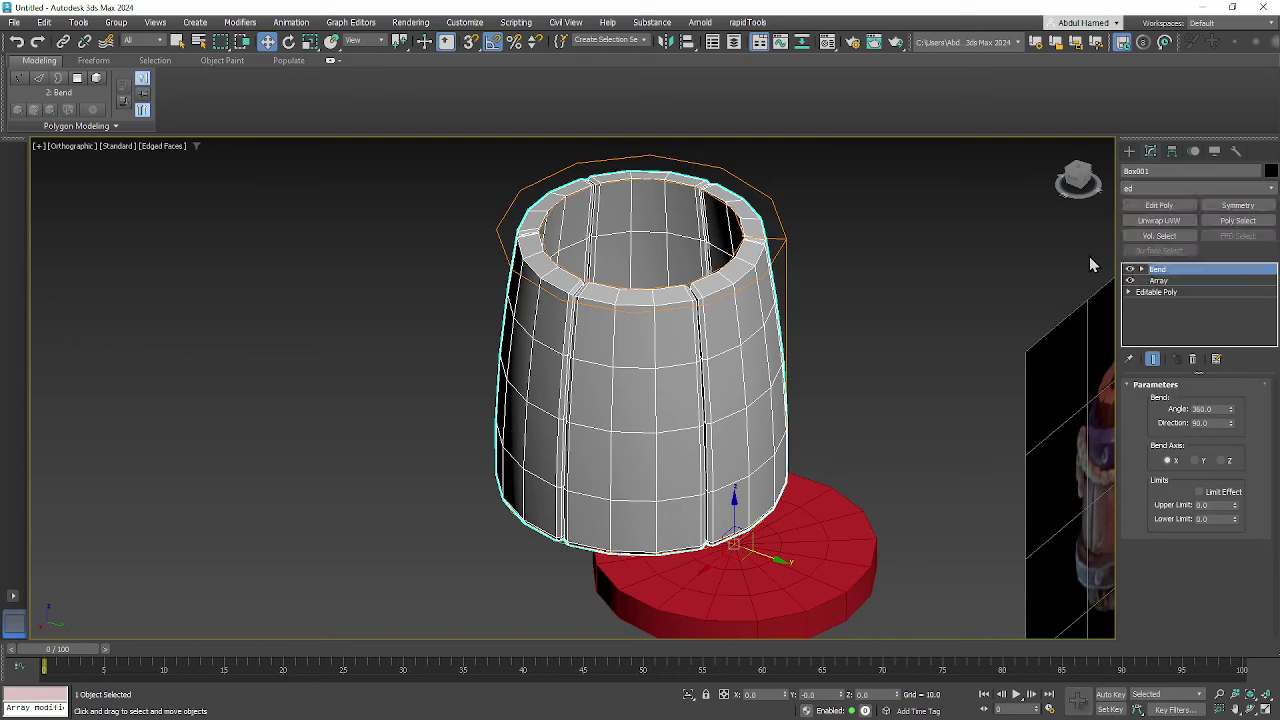
- Center the barrel's pivot to the object using Affect Pivot Only, and leave pivot editing
click(1173, 151)
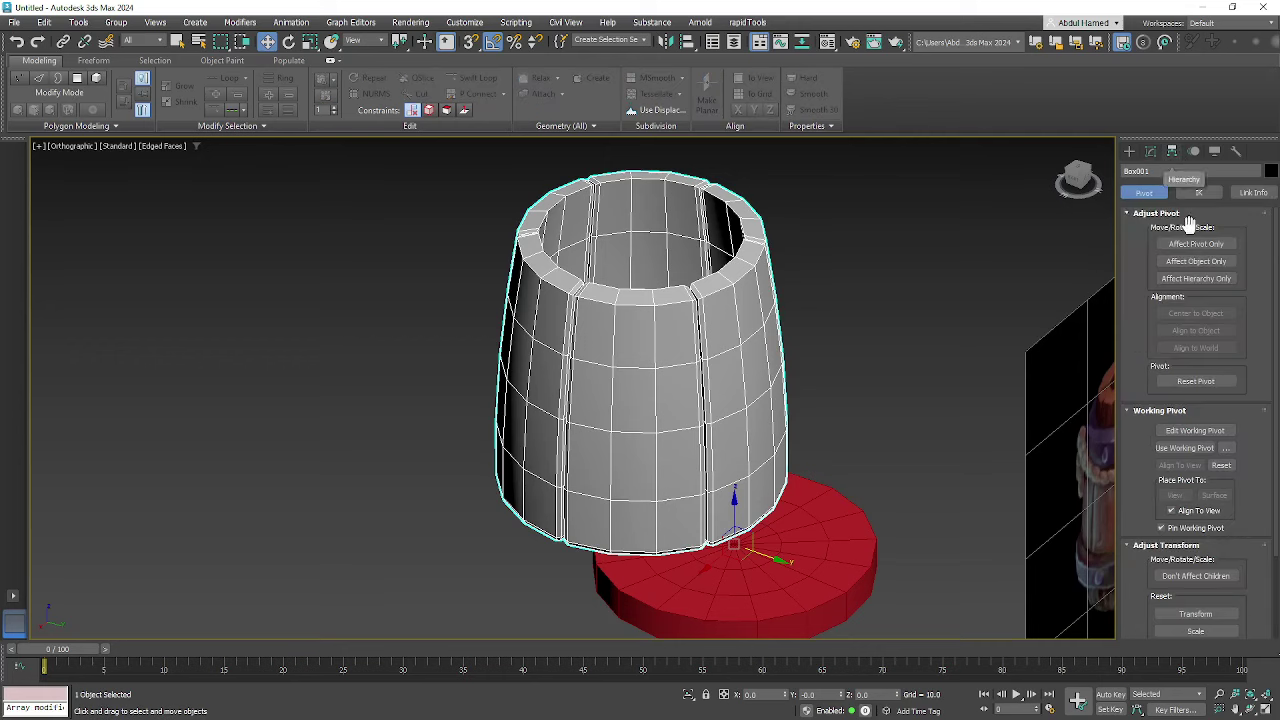
click(1196, 245)
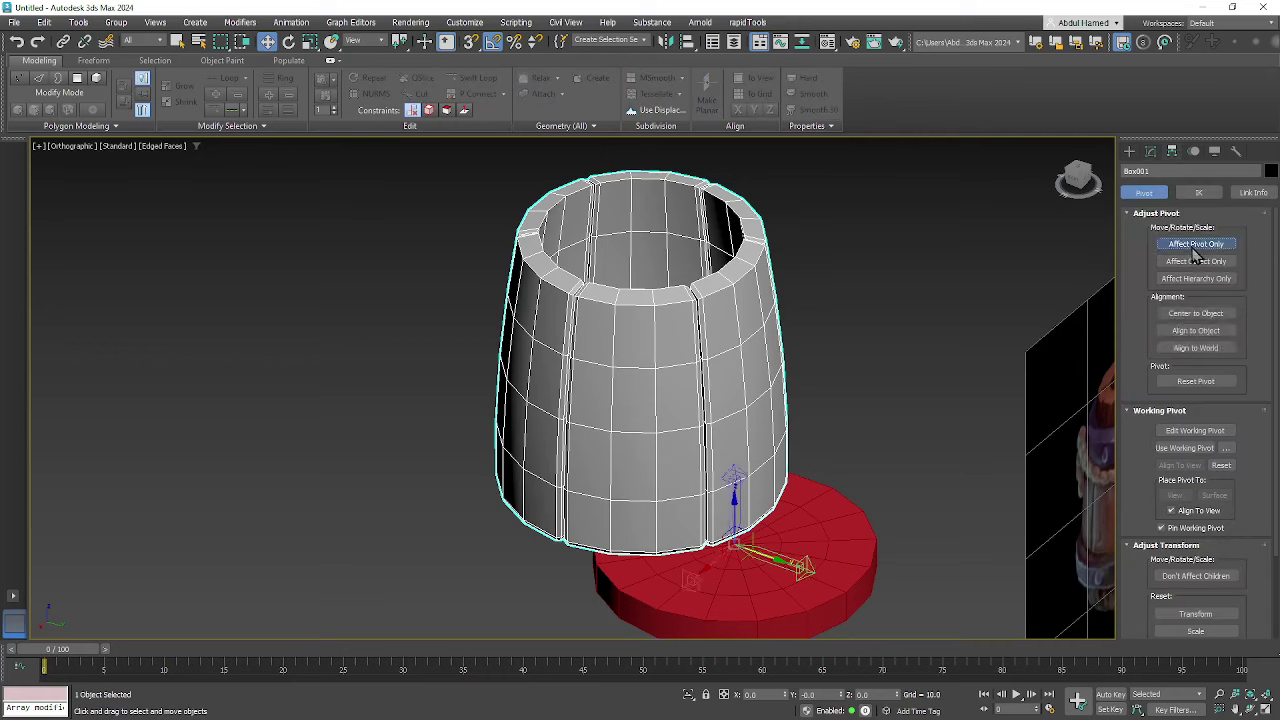
click(1200, 313)
click(1200, 245)
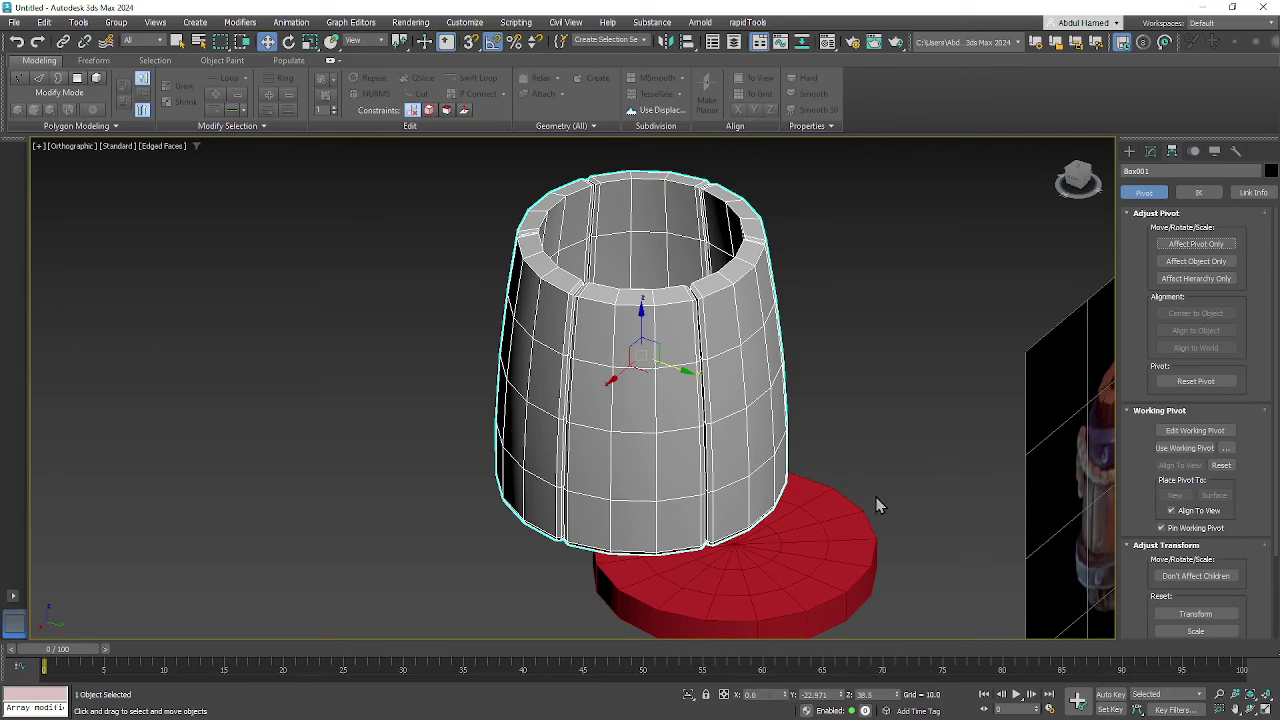
- Reset the barrel's Y and Z positions to 0
middle_drag(672, 384, 661, 374)
right_click(845, 697)
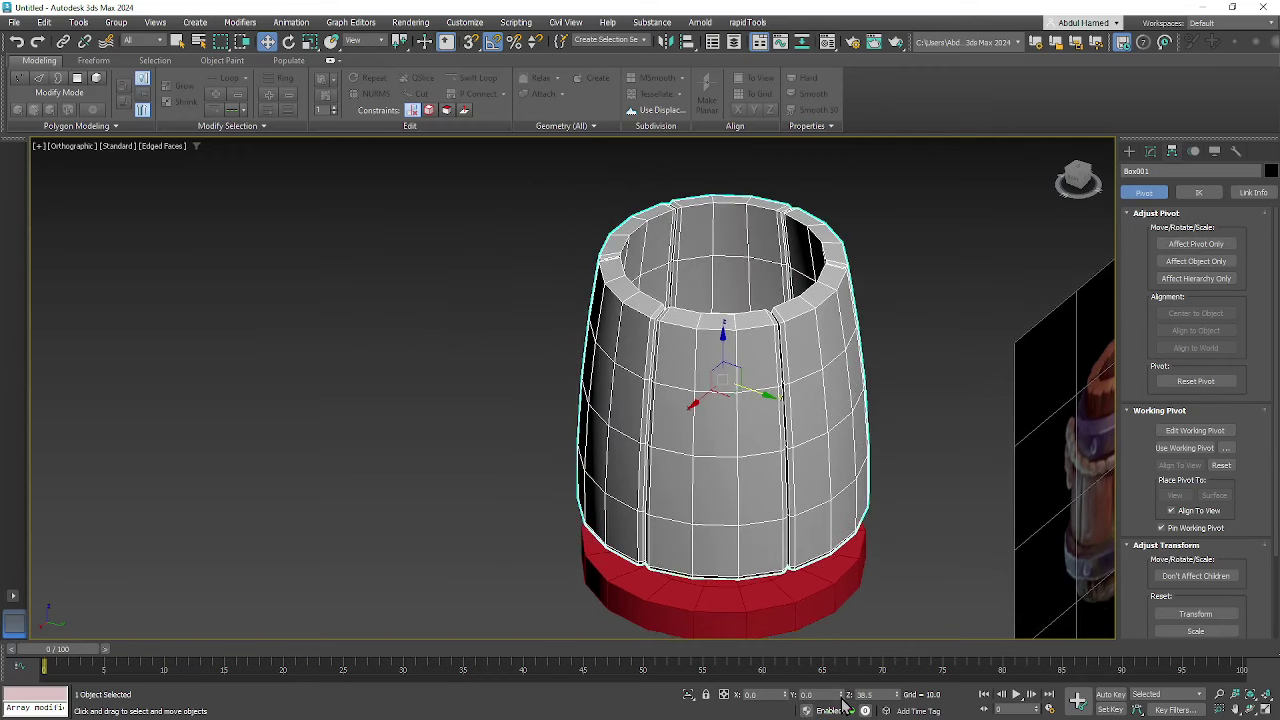
right_click(888, 694)
- Raise the red cylinder to about Z 17.6 so it sits around the upper part of the barrel
middle_drag(757, 580, 732, 334)
click(734, 537)
drag(665, 284, 694, 211)
alt+middle_drag(694, 211, 698, 422)
scroll(698, 422, up, 2)
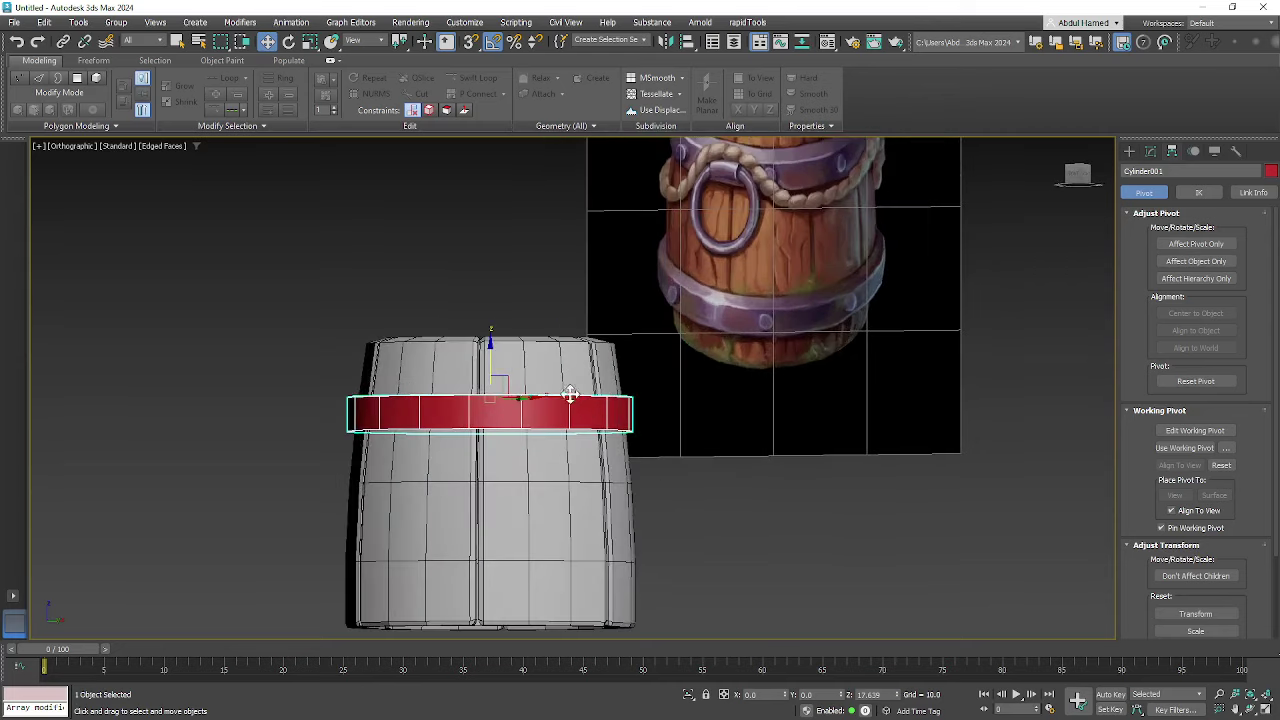
scroll(569, 395, down, 3)
scroll(580, 392, up, 1)
scroll(629, 398, up, 1)
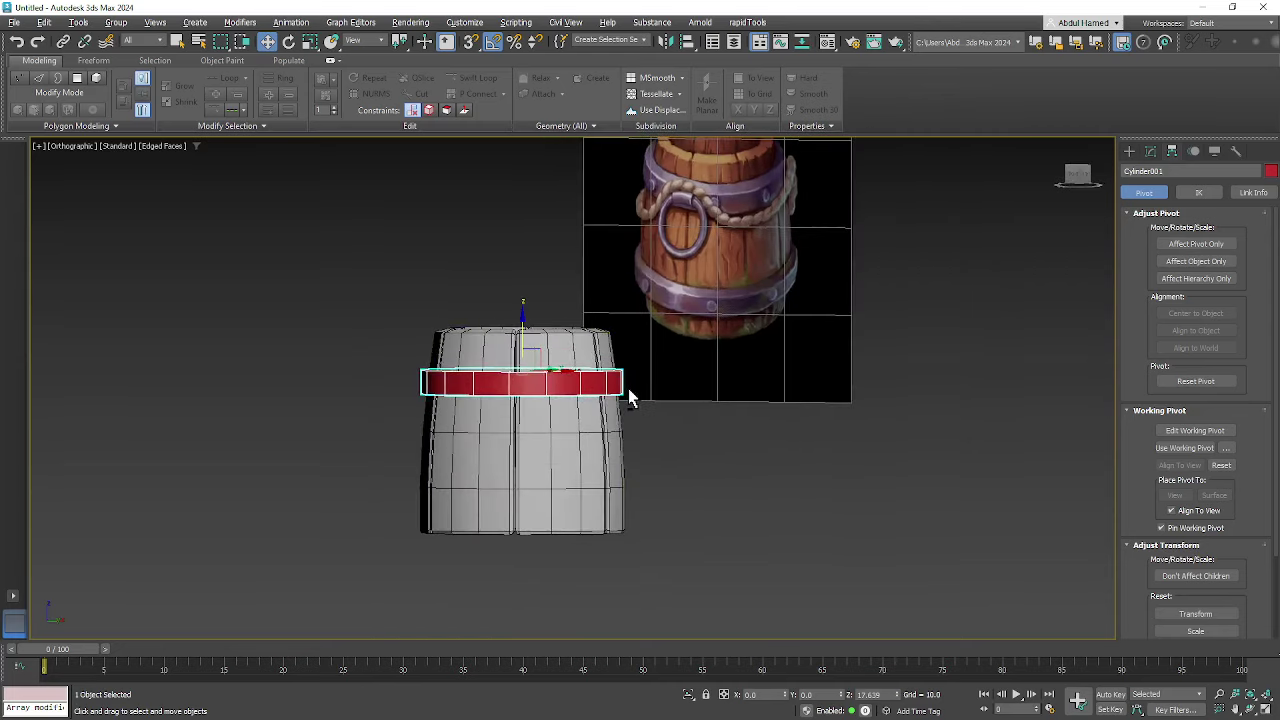
- Scale the red cylinder in the XY plane to about 105% so it protrudes from the planks
alt+middle_drag(629, 398, 523, 372)
scroll(524, 368, up, 2)
key(r)
drag(524, 383, 526, 386)
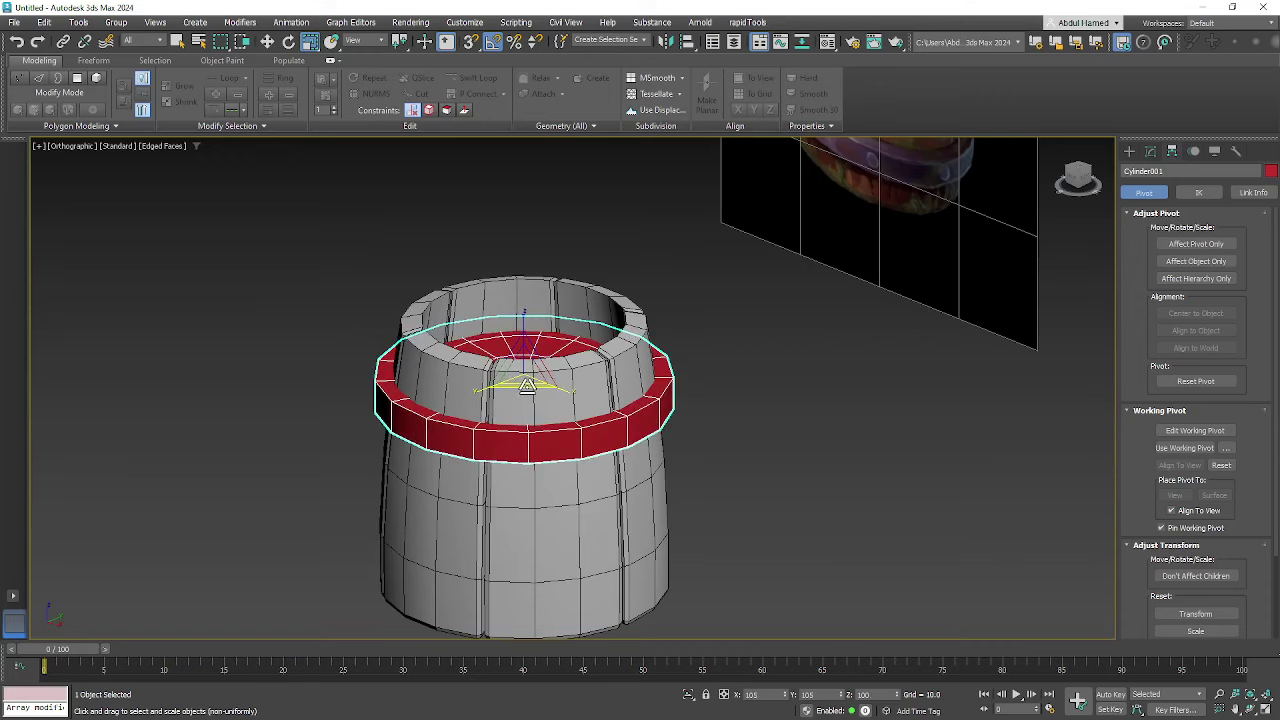
alt+middle_drag(527, 385, 661, 461)
- In top view, delete the innermost ring of triangular cap polygons at the center of the red cylinder
click(1151, 151)
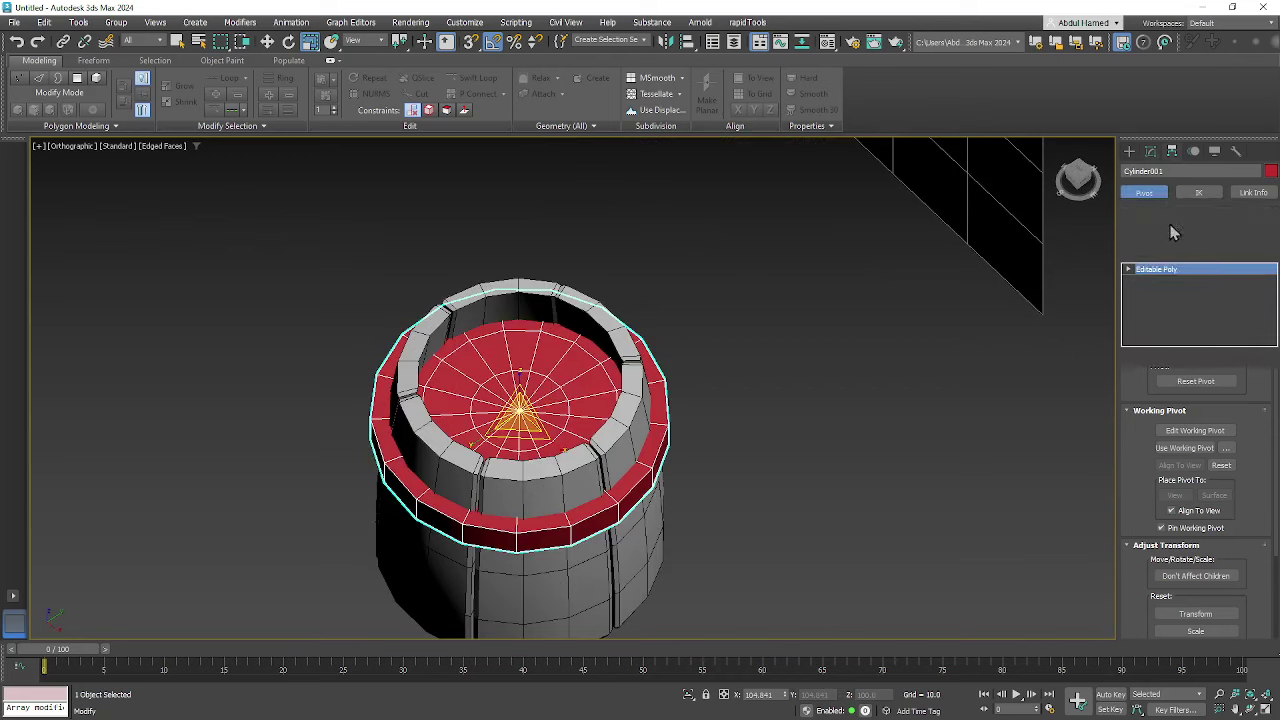
click(1129, 269)
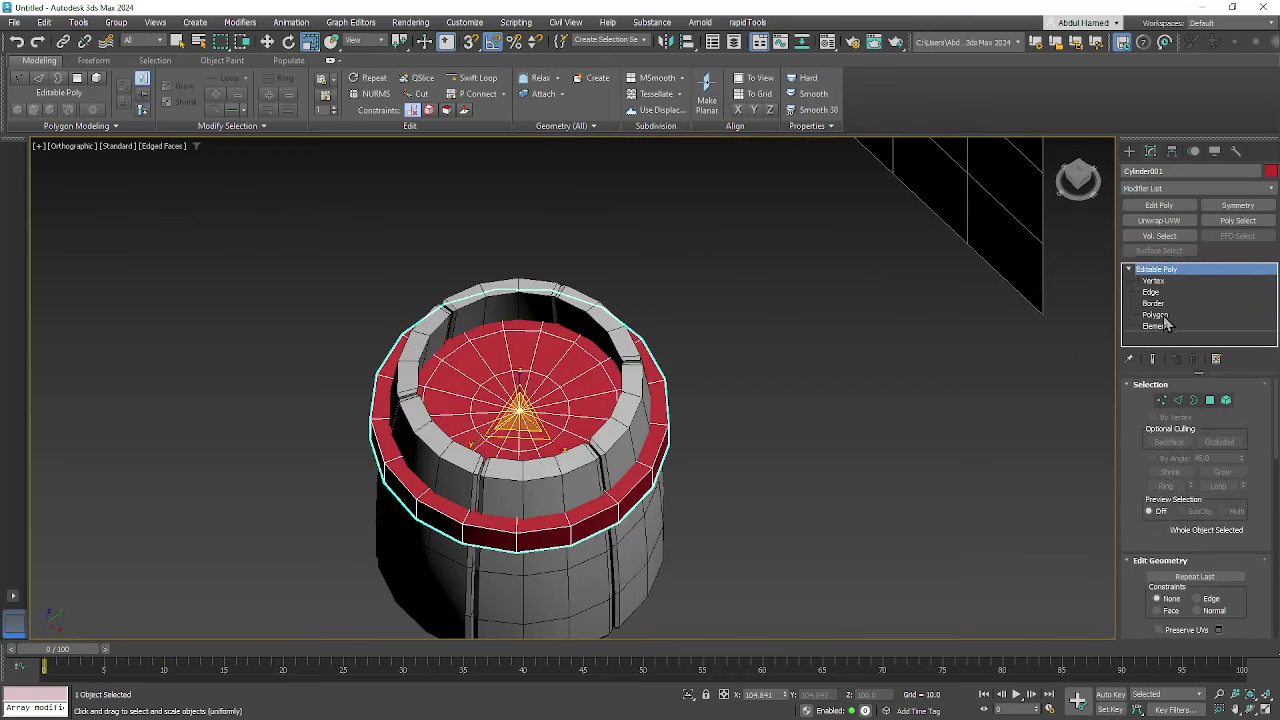
click(1155, 314)
key(t)
scroll(613, 411, up, 5)
scroll(593, 310, up, 2)
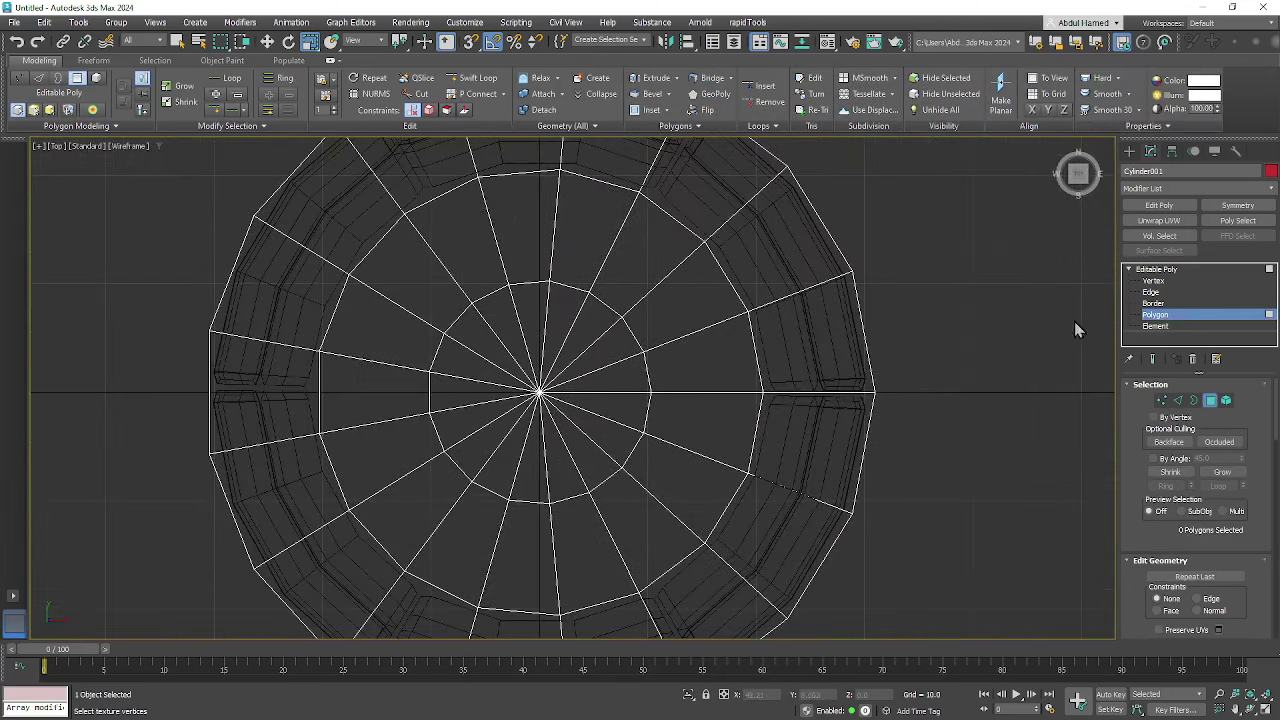
click(504, 362)
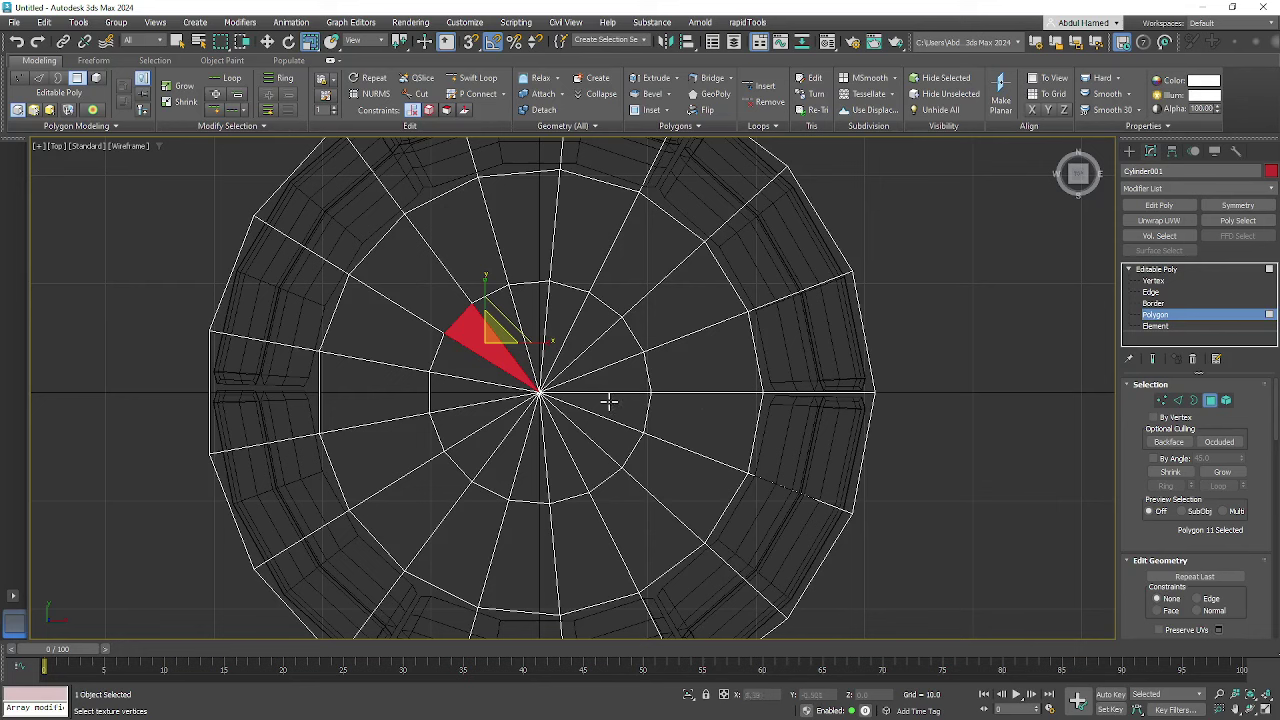
click(495, 374)
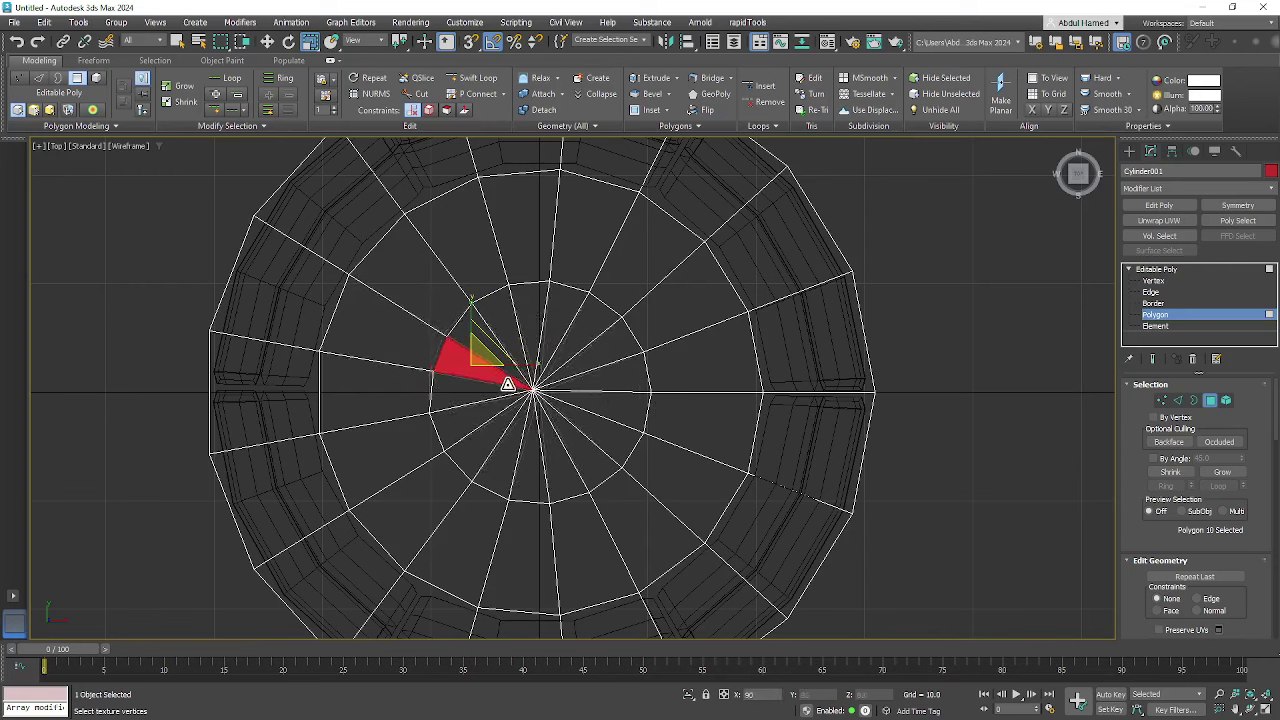
key(q)
click(565, 377)
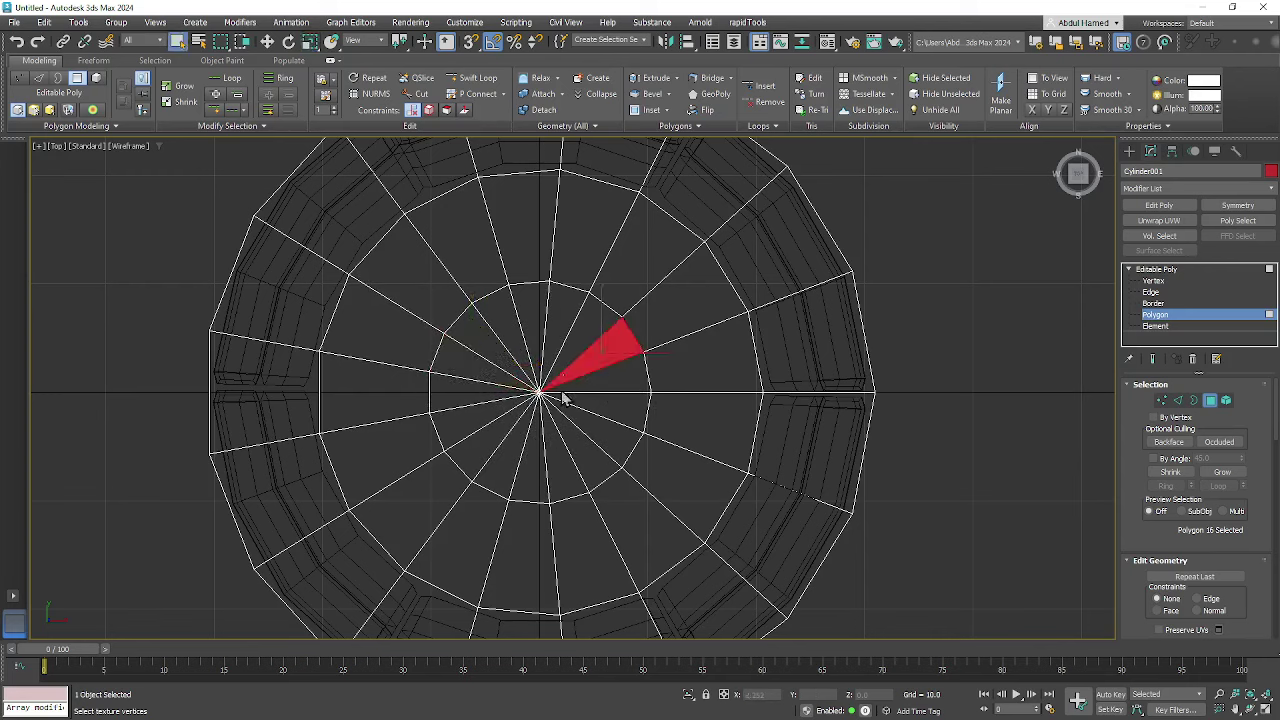
drag(550, 424, 504, 446)
key(Delete)
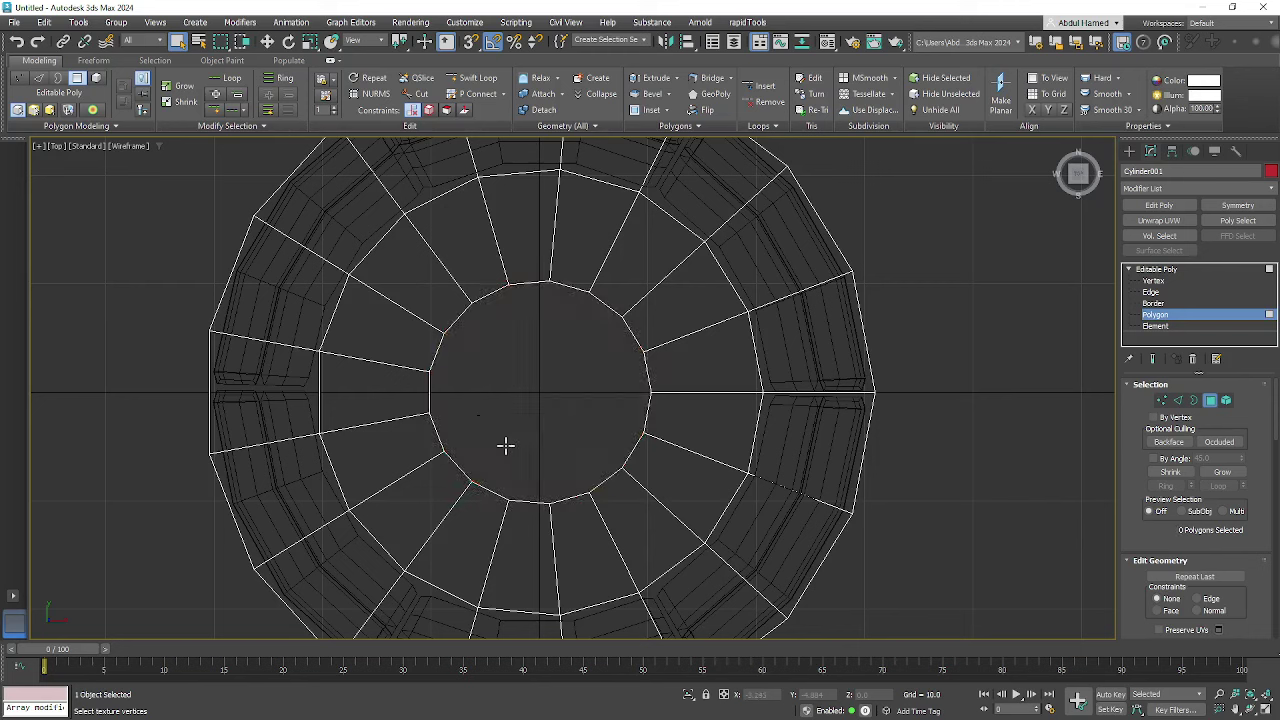
- Delete the remaining inner ring of cap polygons on both faces of the cylinder, keeping only the outermost ring
click(412, 287)
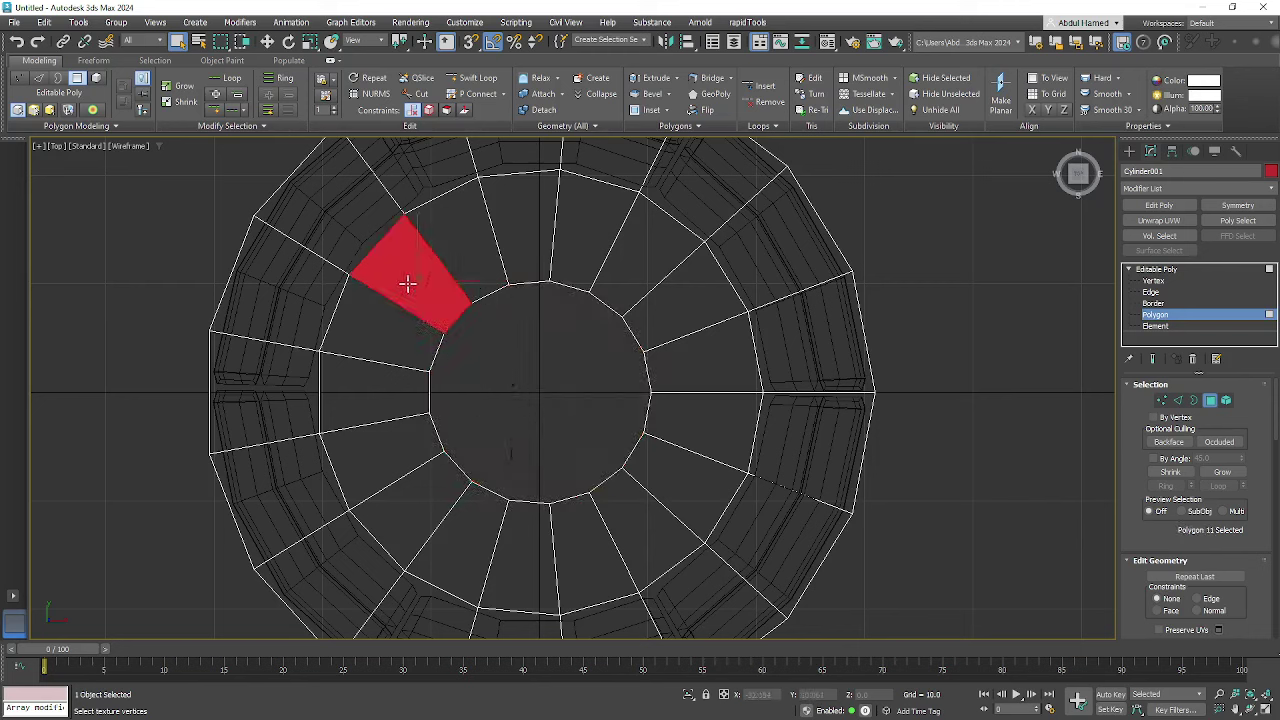
drag(407, 283, 658, 505)
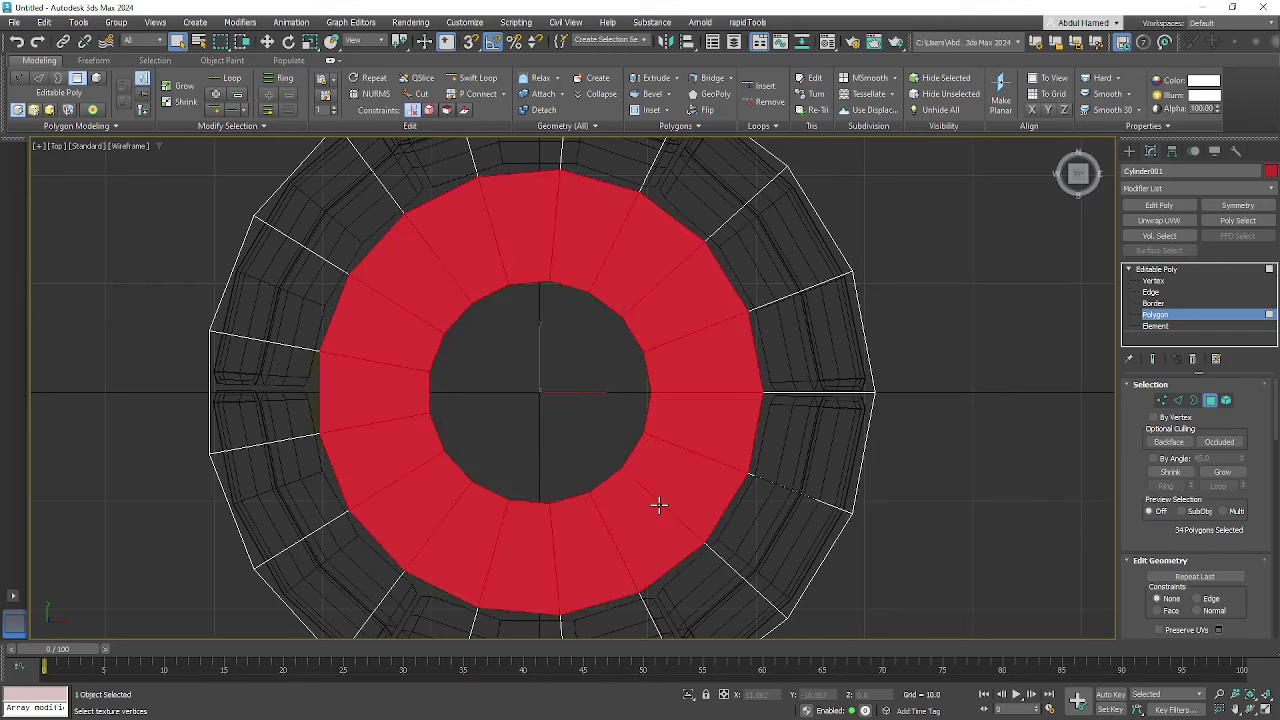
key(Delete)
alt+middle_drag(657, 503, 724, 420)
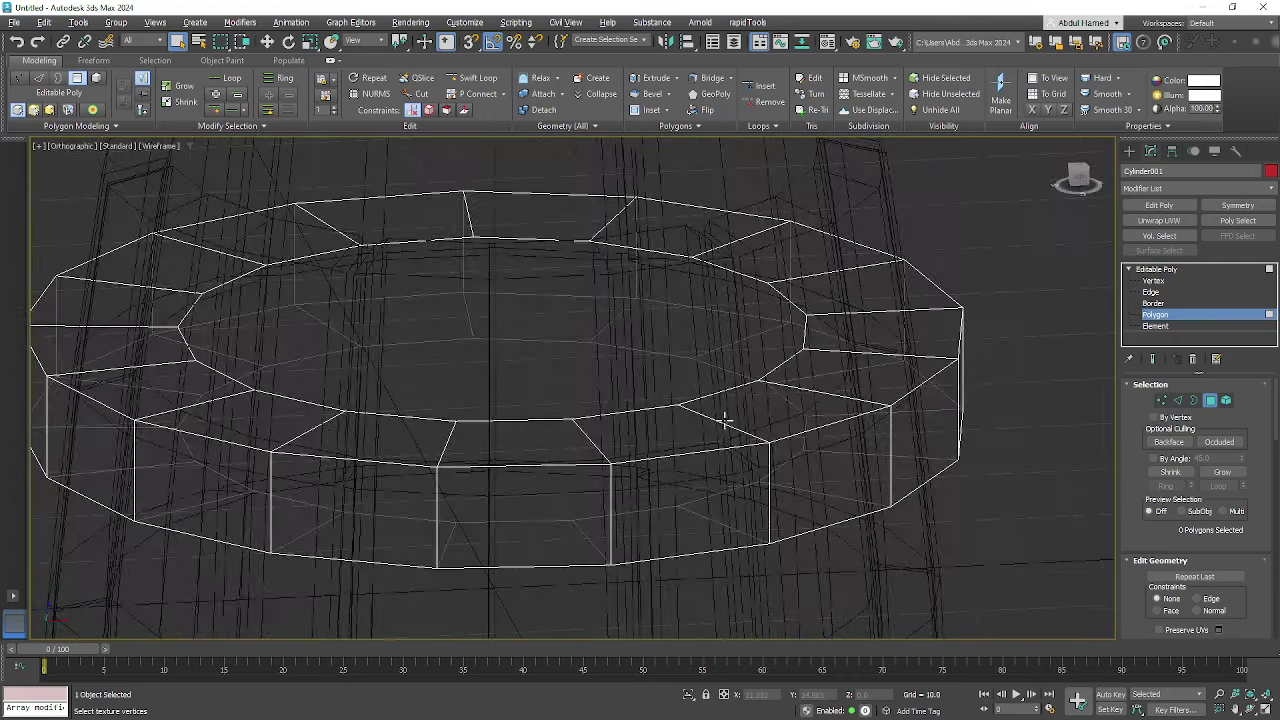
- Select both inner open borders of the red band and scale them outward in XY, last by 111%, to meet the planks
click(1168, 303)
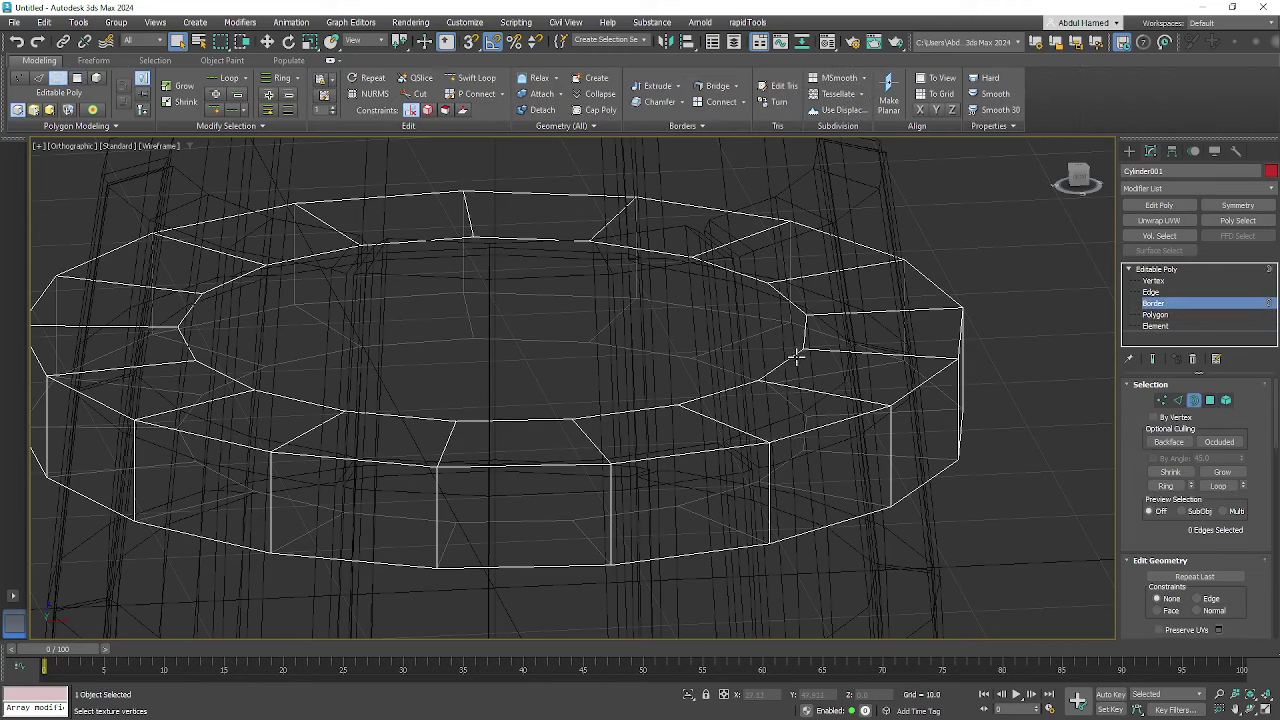
click(800, 378)
scroll(811, 437, up, 4)
ctrl+click(800, 450)
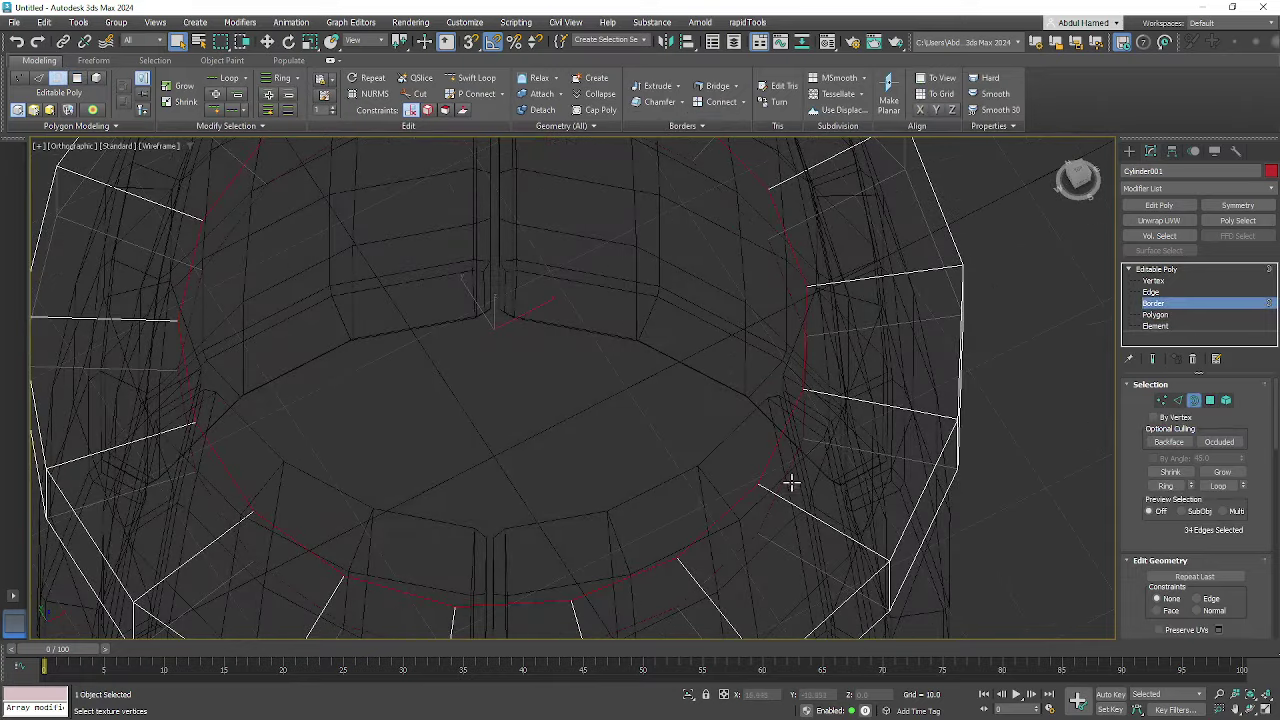
scroll(790, 480, down, 6)
key(r)
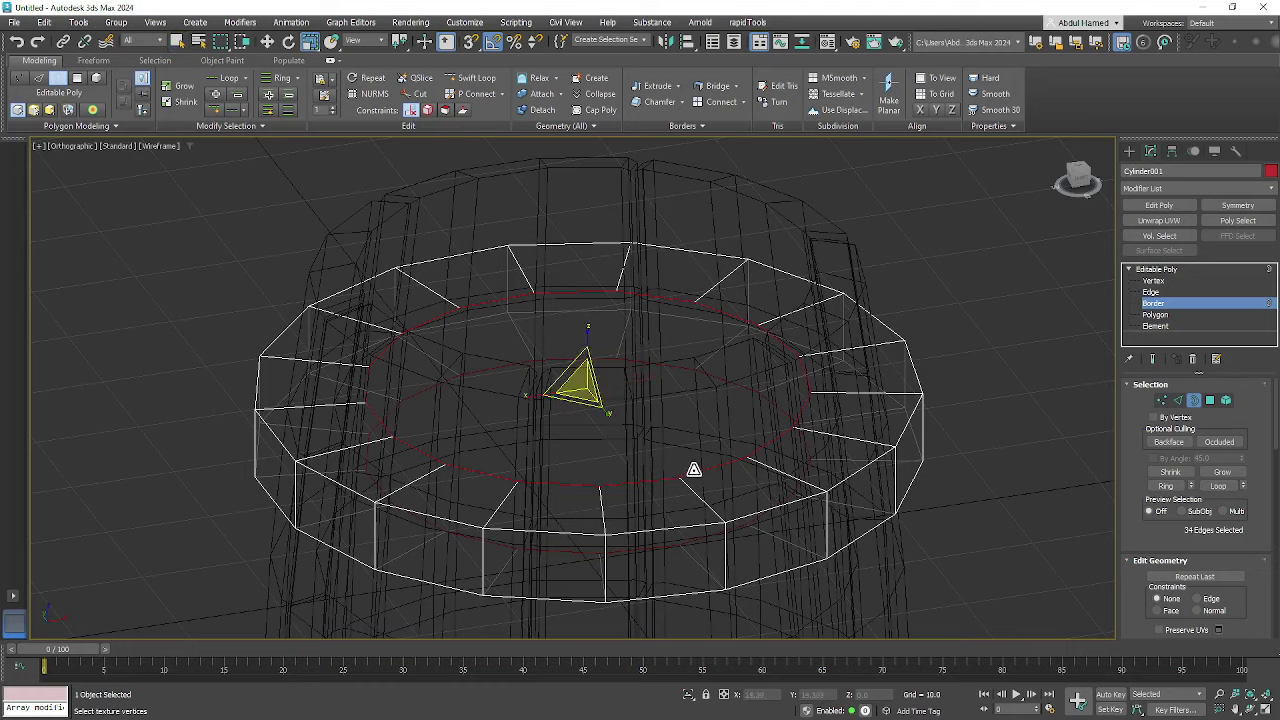
alt+middle_drag(694, 463, 640, 450)
drag(580, 413, 584, 430)
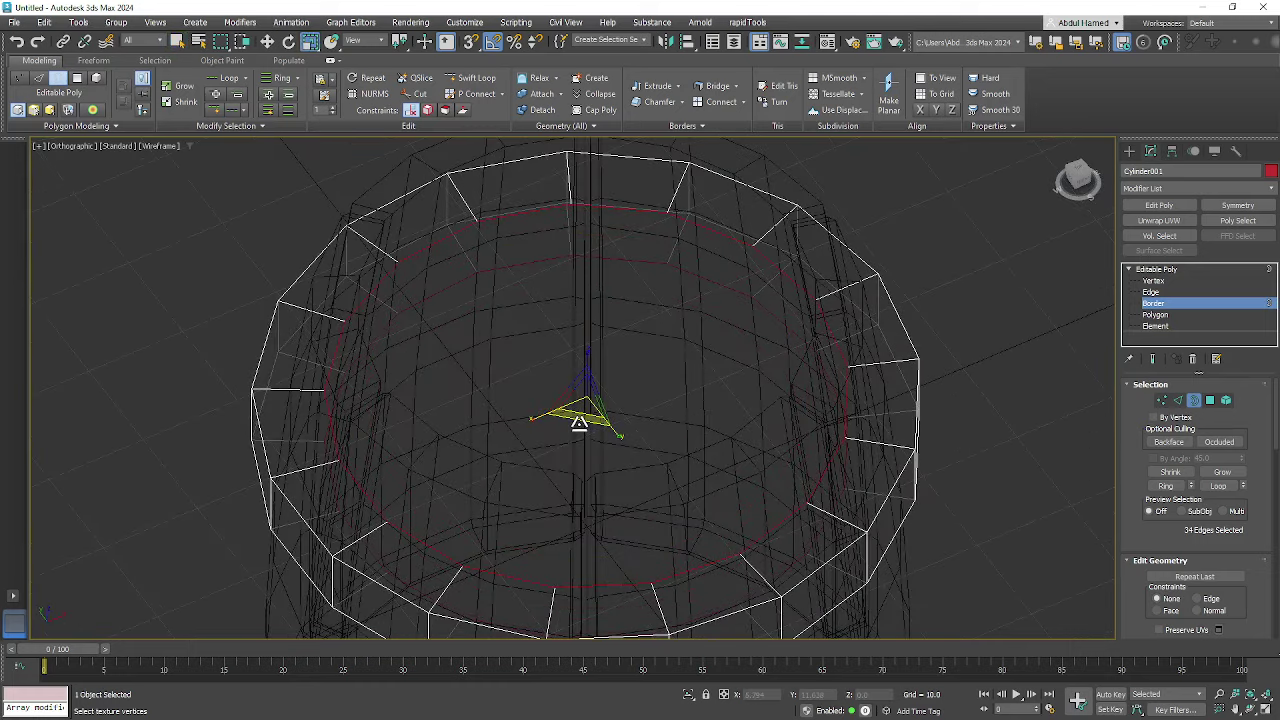
key(F3)
mouse_move(633, 450)
alt+middle_down()
mouse_move(625, 468)
mouse_move(638, 396)
alt+middle_up()
drag(590, 392, 598, 400)
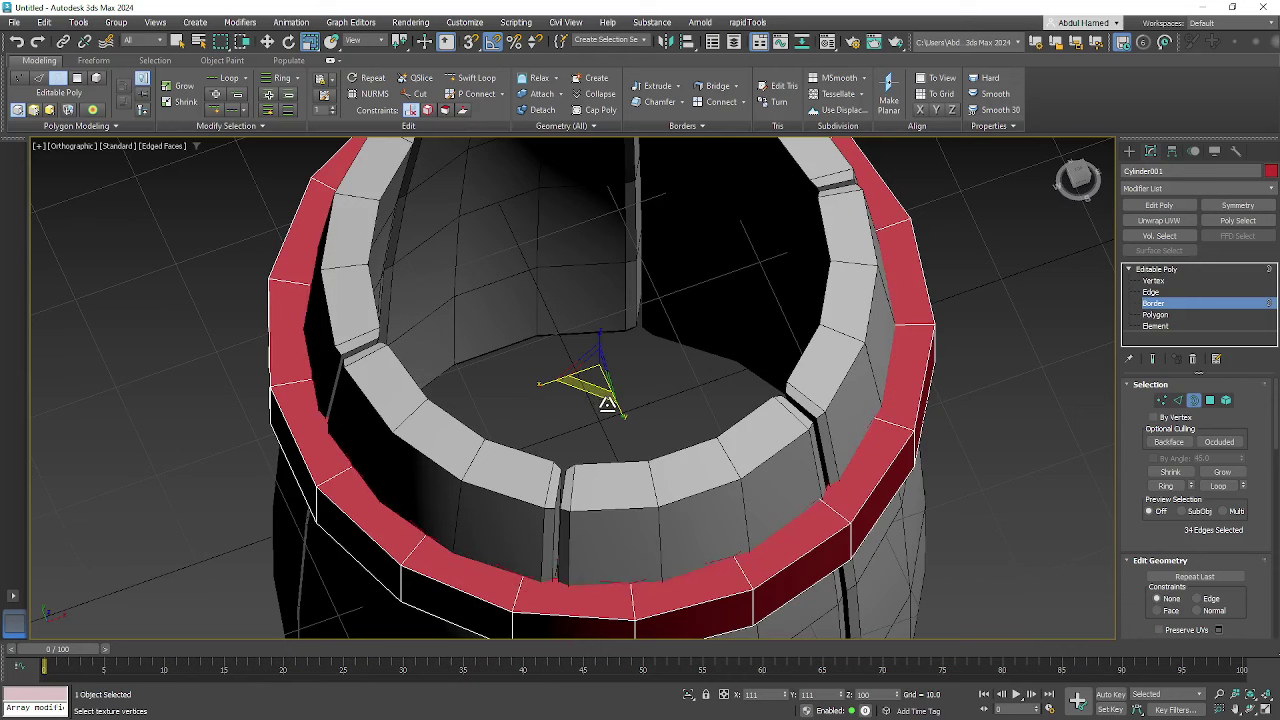
alt+middle_drag(607, 403, 600, 357)
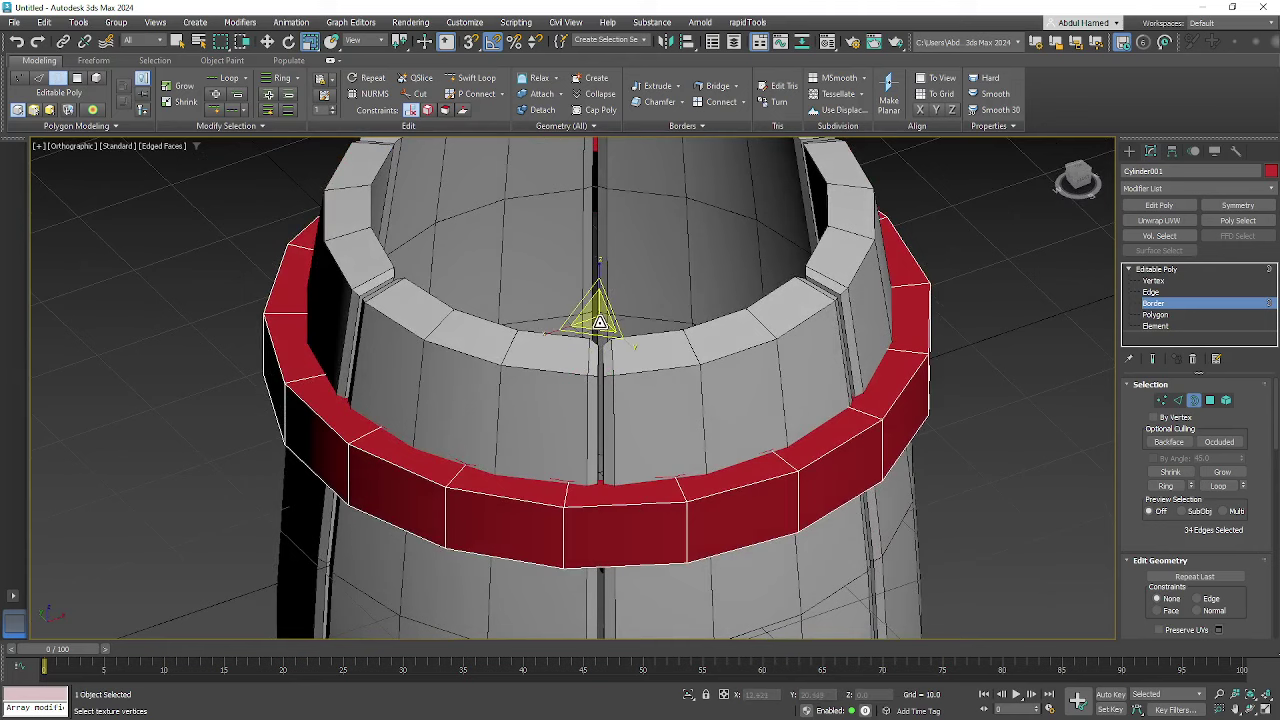
- Try to scale the band's two inner borders along Z about their current transform center
alt+middle_drag(603, 254, 521, 338)
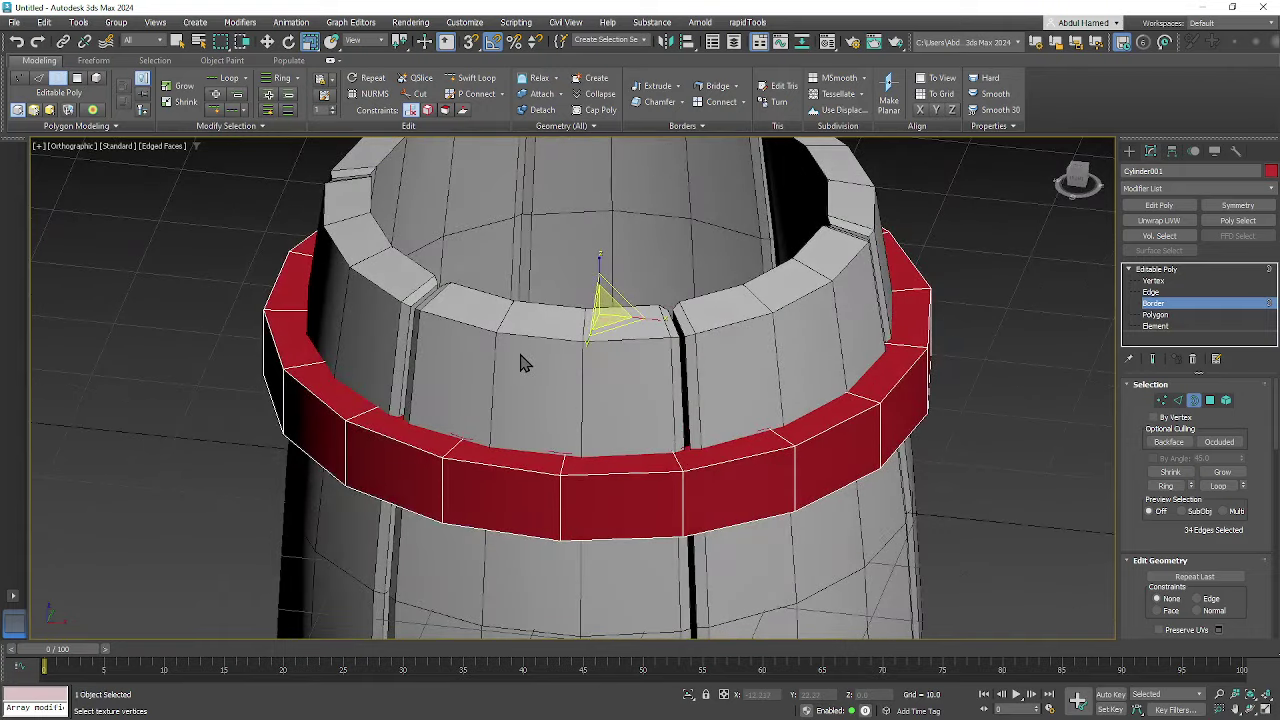
key(F3)
alt+middle_drag(531, 369, 595, 382)
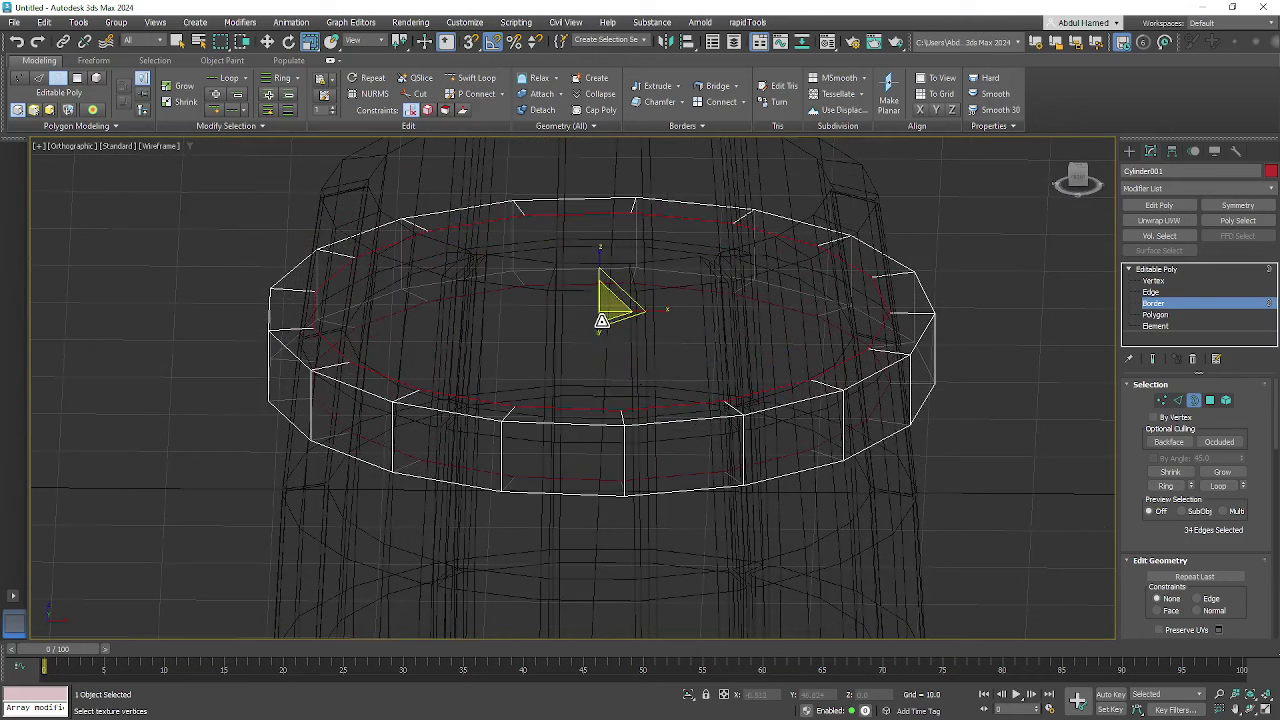
drag(599, 252, 611, 222)
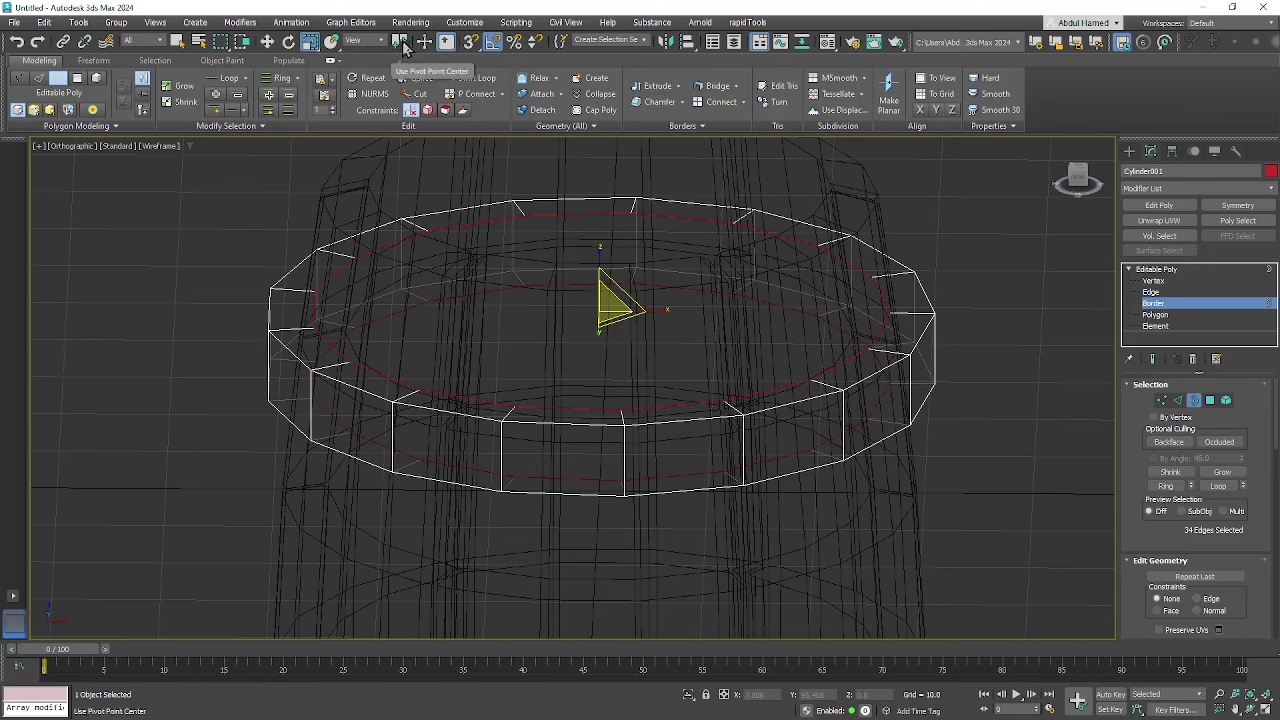
- Change the transform center to the selection center and scale the two inner borders along Z to about 117%
drag(404, 48, 398, 97)
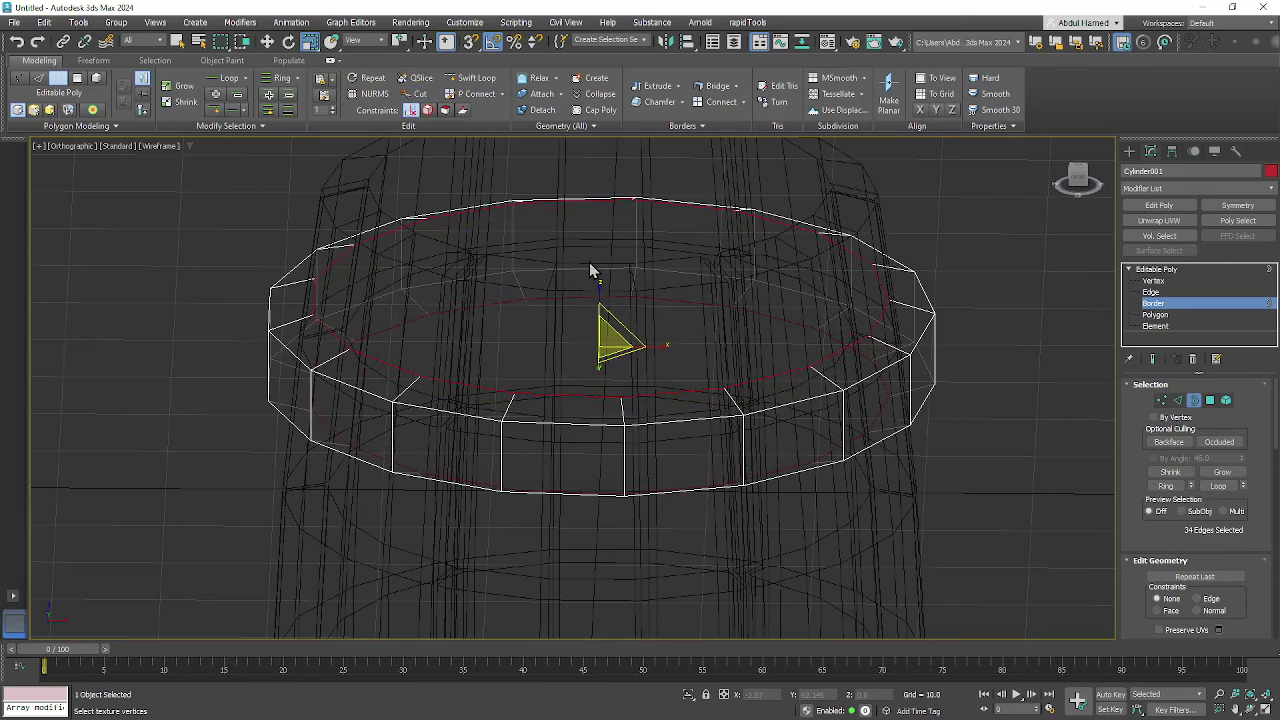
key(F3)
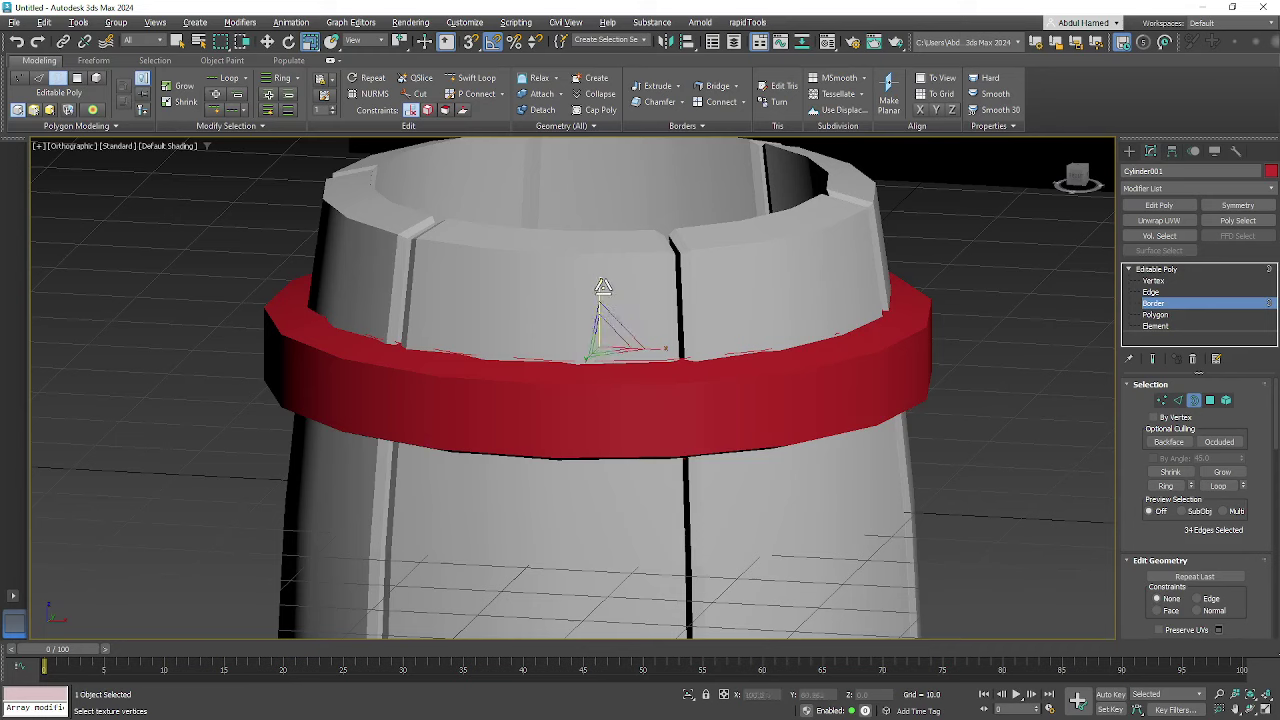
drag(602, 283, 602, 274)
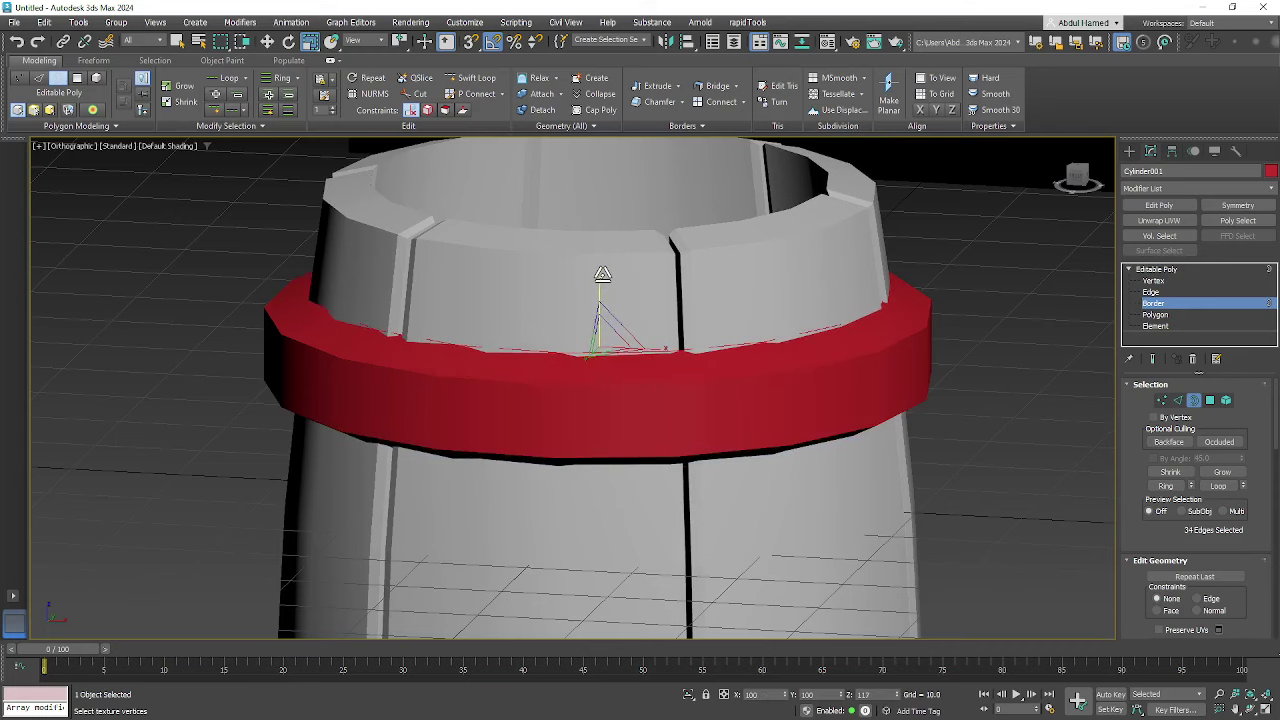
alt+middle_drag(709, 334, 724, 389)
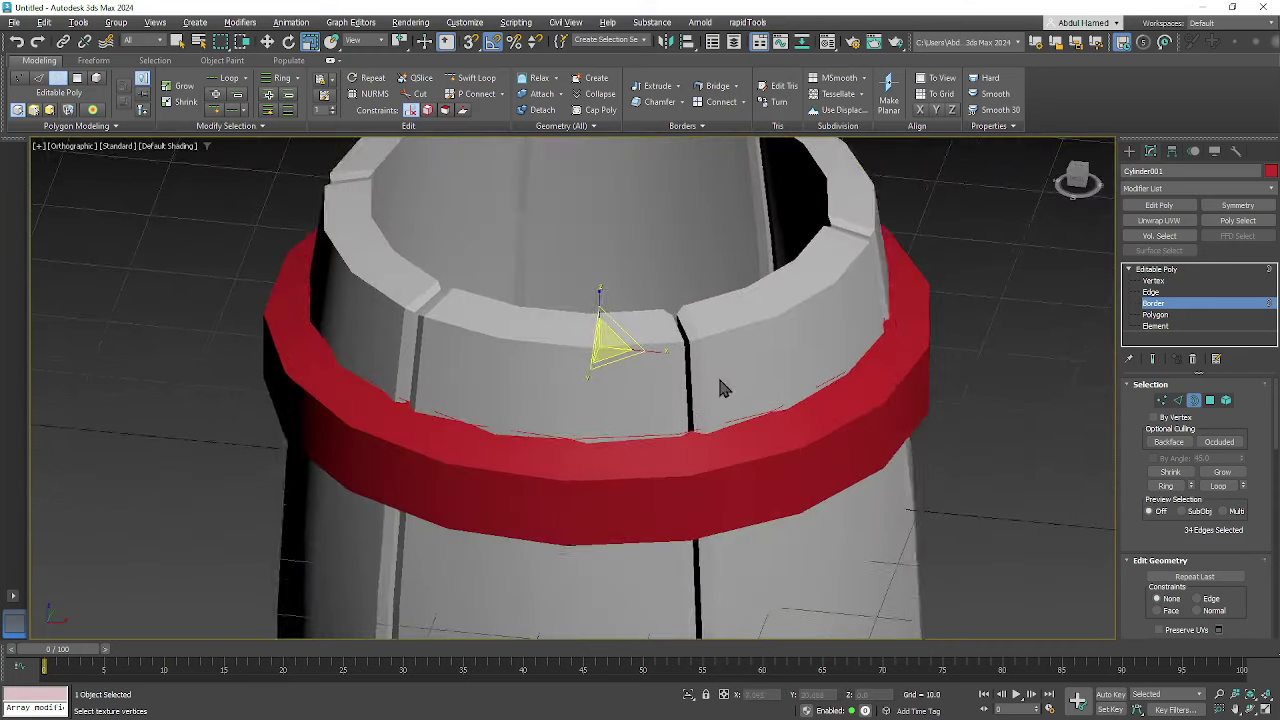
scroll(705, 340, down, 4)
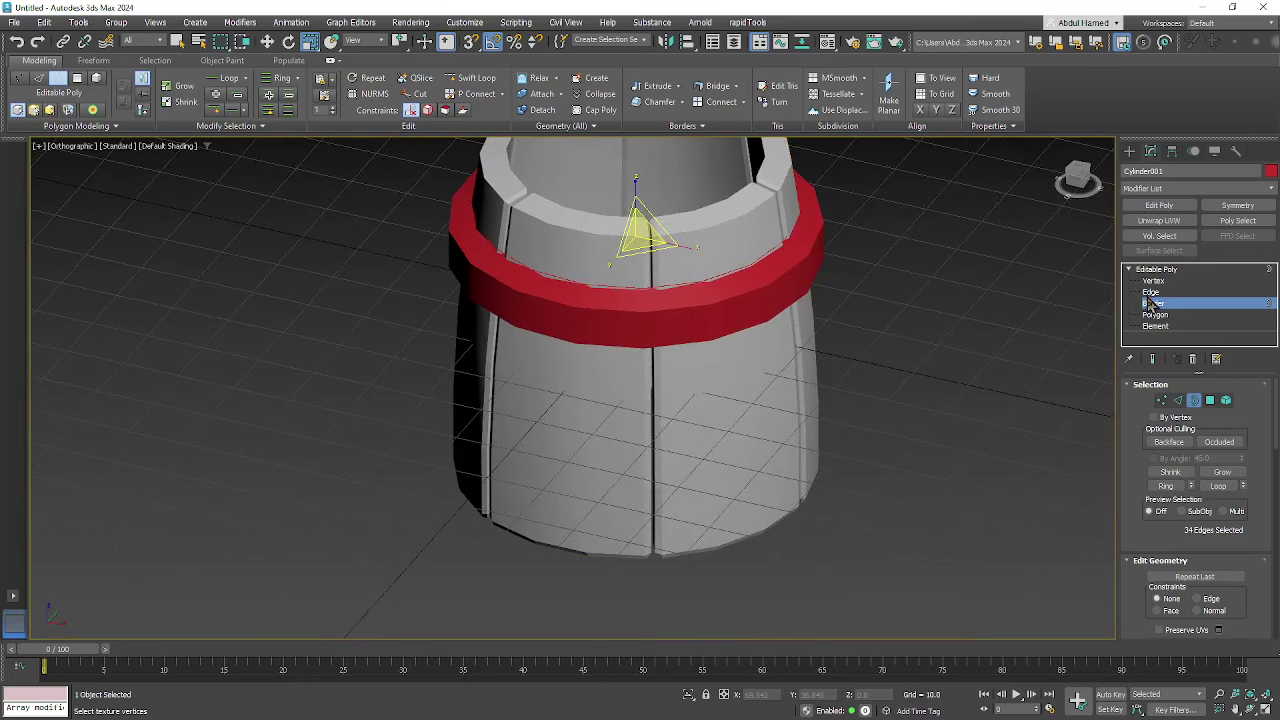
- Chamfer the red band's upper and lower outer edge loops with an amount of 0.659 and 1 segment
key(2)
key(F3)
key(F3)
key(F4)
alt+double_click(720, 298)
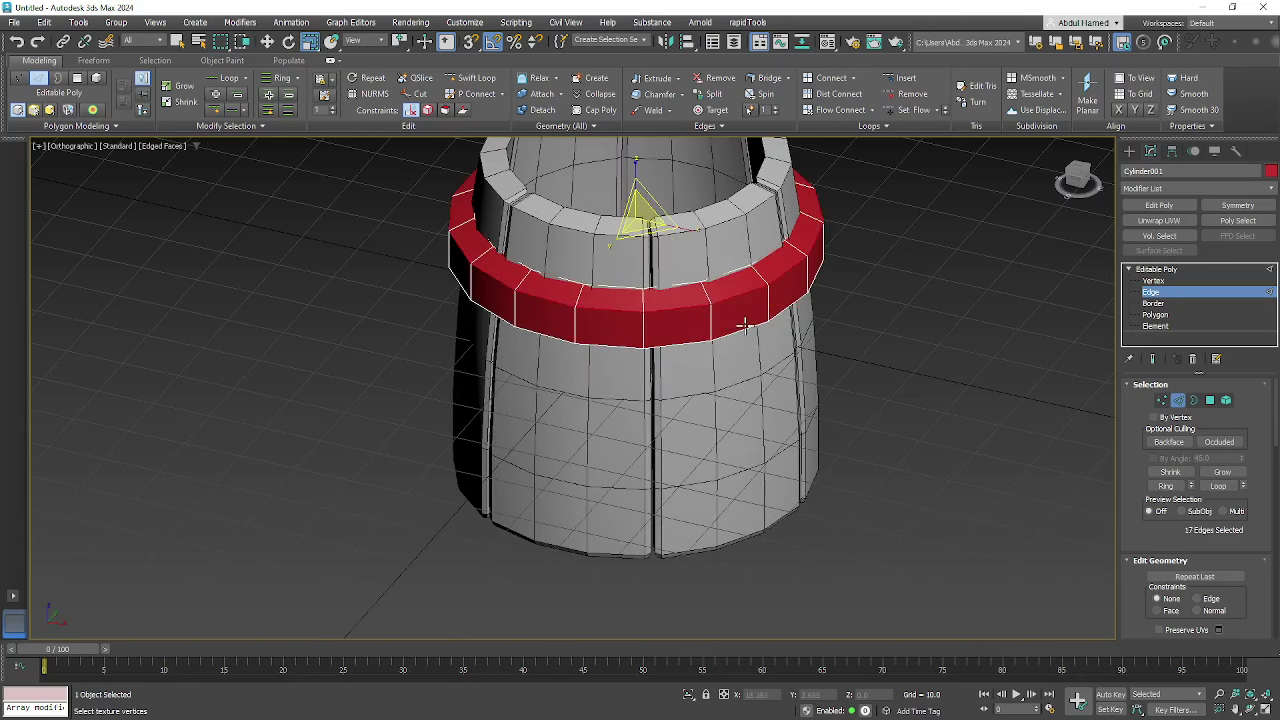
alt+middle_drag(744, 325, 770, 345)
ctrl+double_click(707, 268)
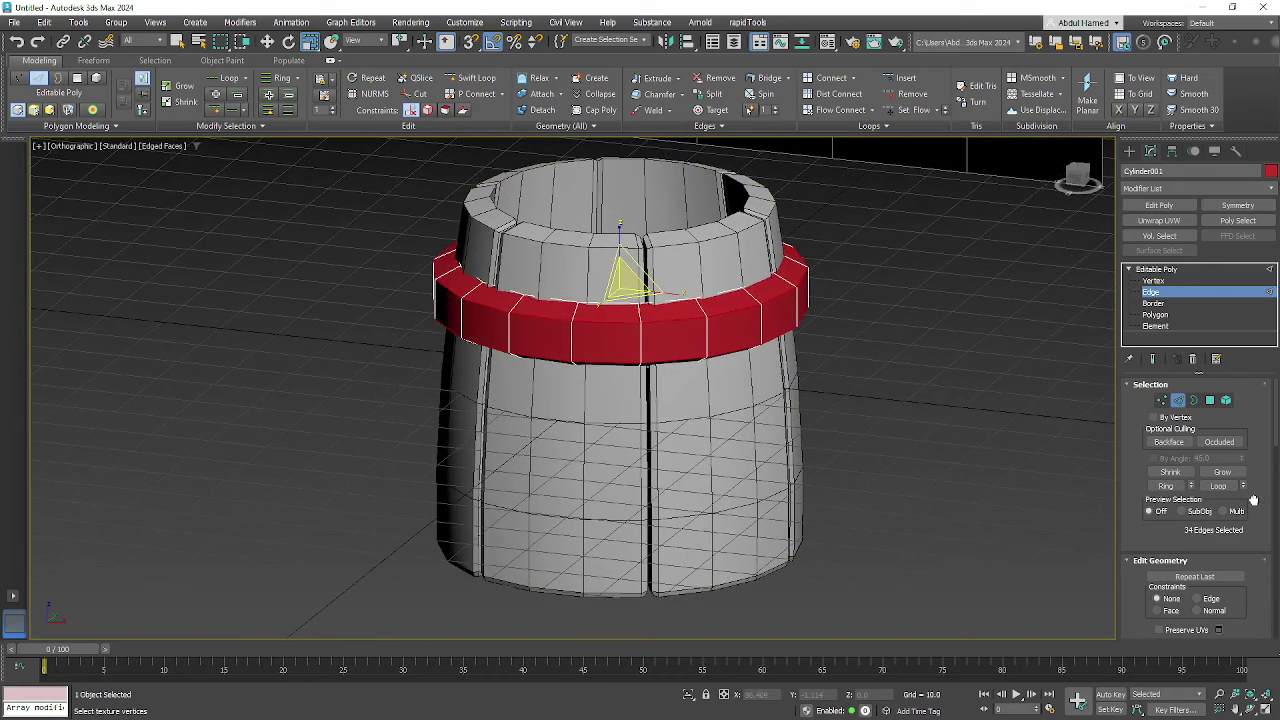
drag(1253, 500, 1225, 437)
scroll(1226, 540, down, 5)
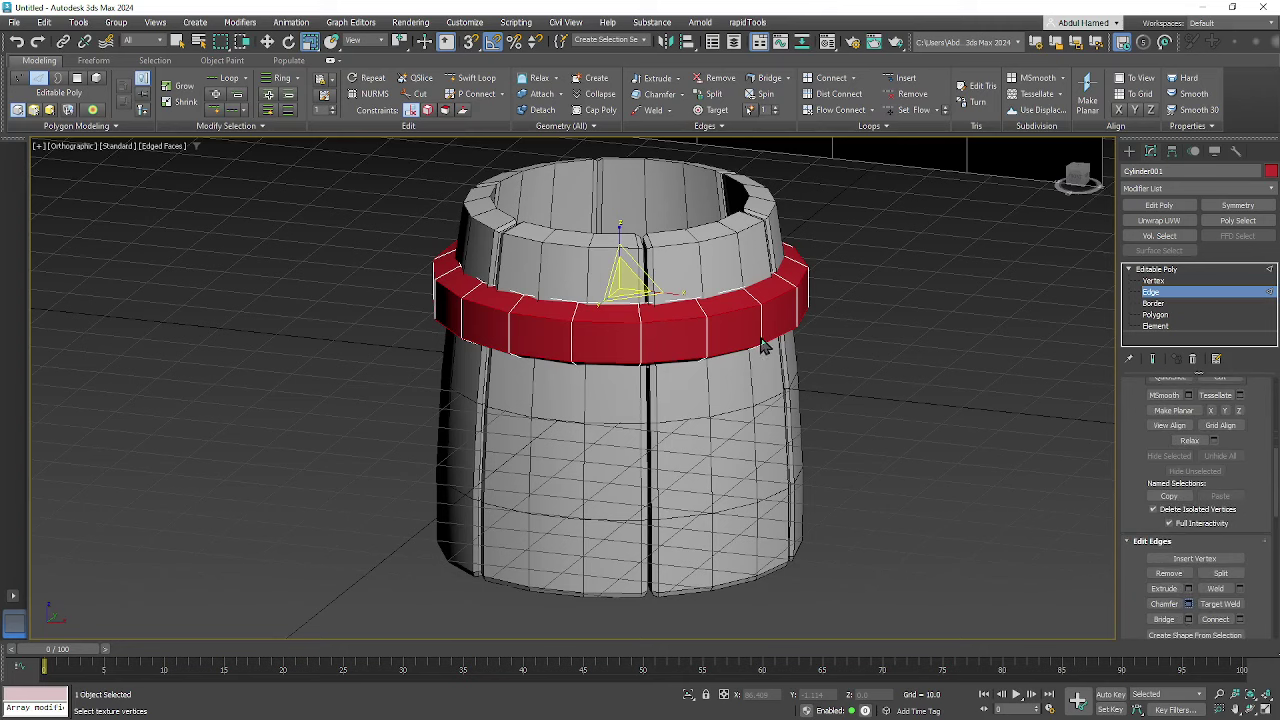
middle_drag(756, 440, 758, 476)
scroll(686, 372, up, 5)
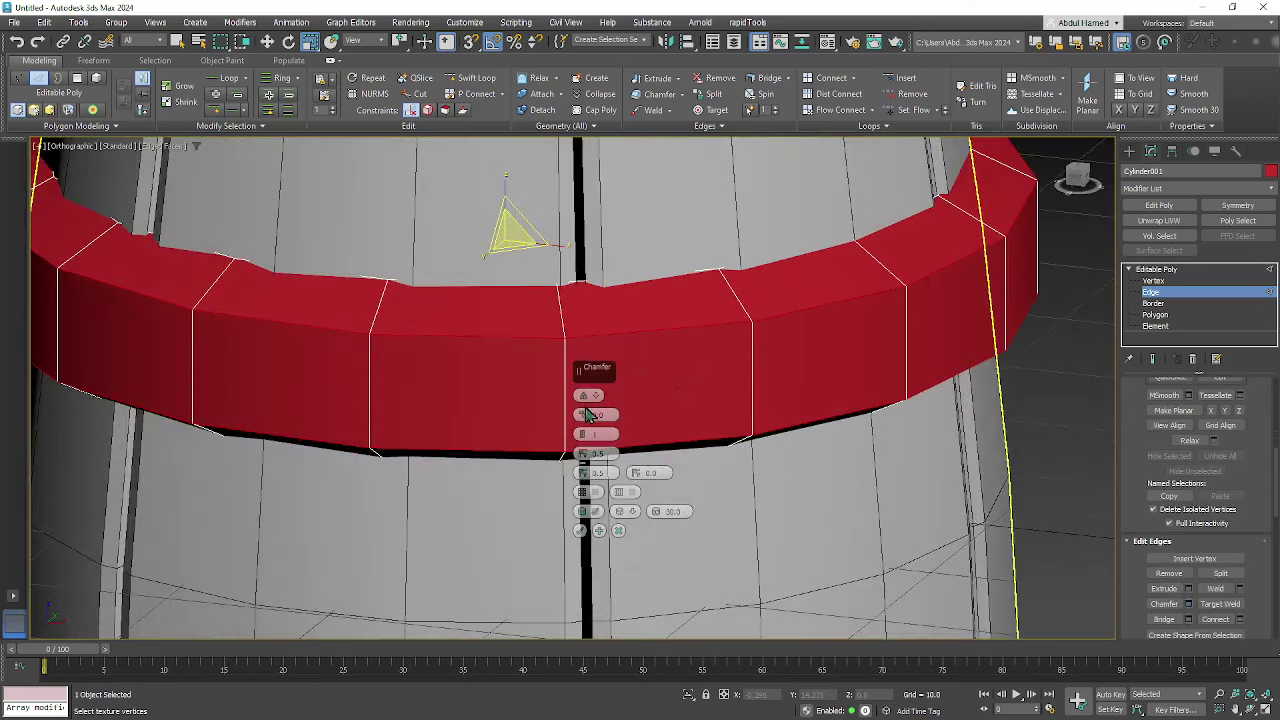
drag(588, 415, 588, 400)
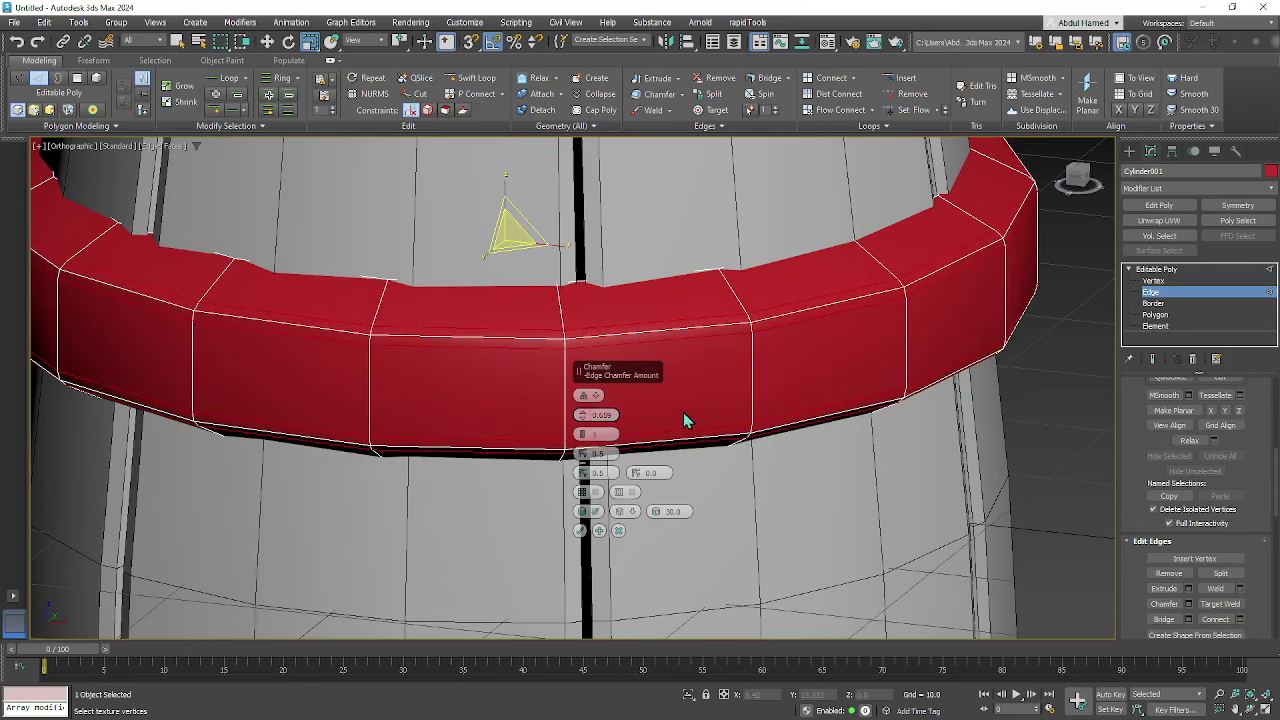
click(580, 530)
- Select the red band's two inner open borders and scale them along Z to about 85%
alt+middle_drag(663, 426, 667, 430)
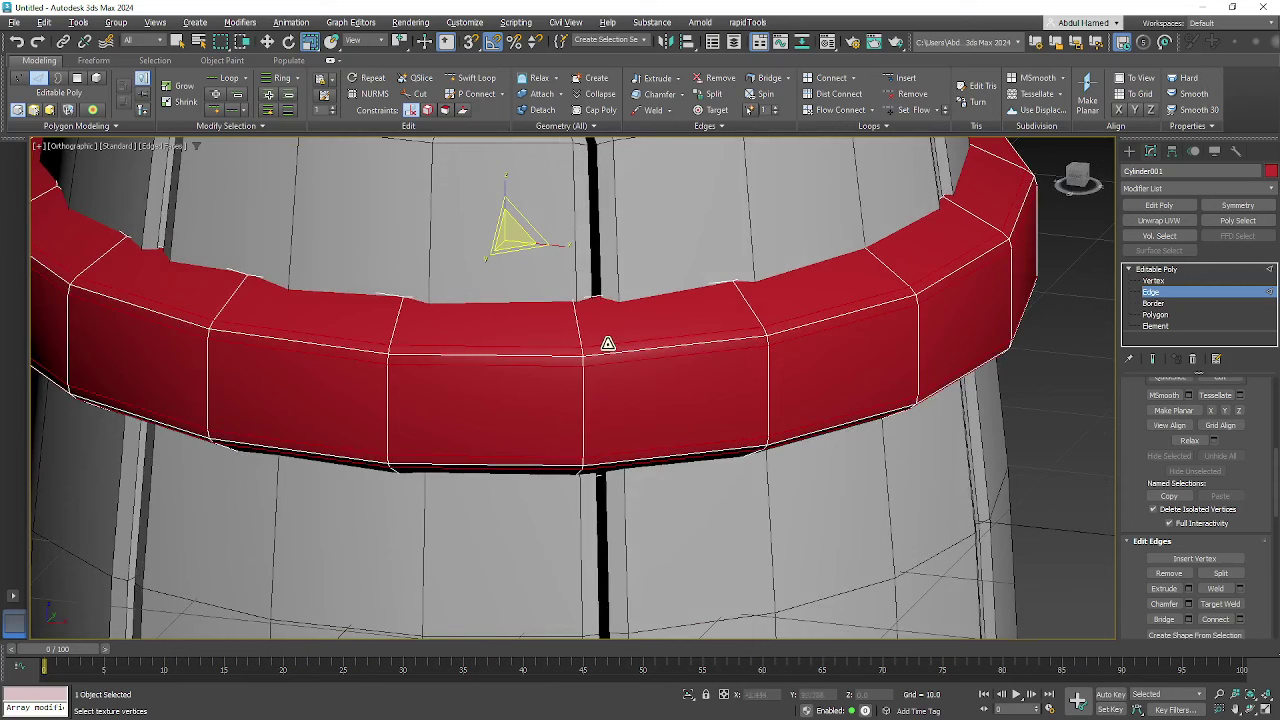
click(1153, 303)
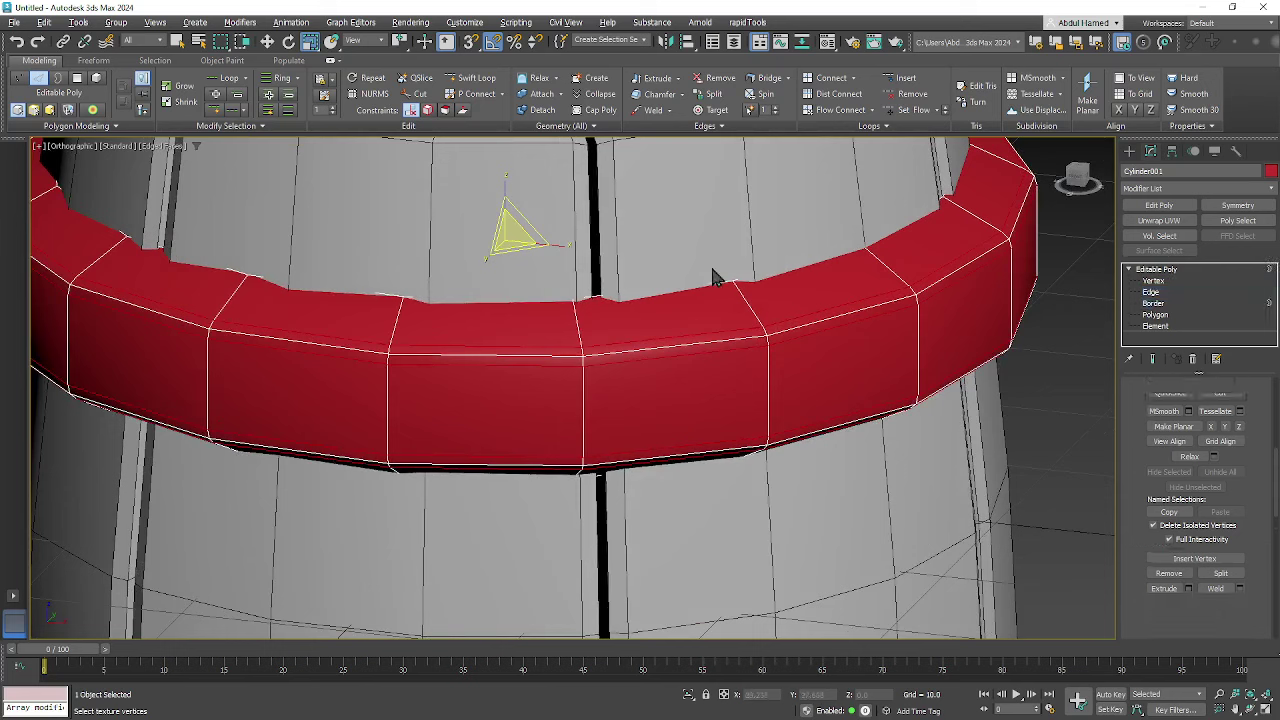
alt+middle_drag(633, 362, 640, 325)
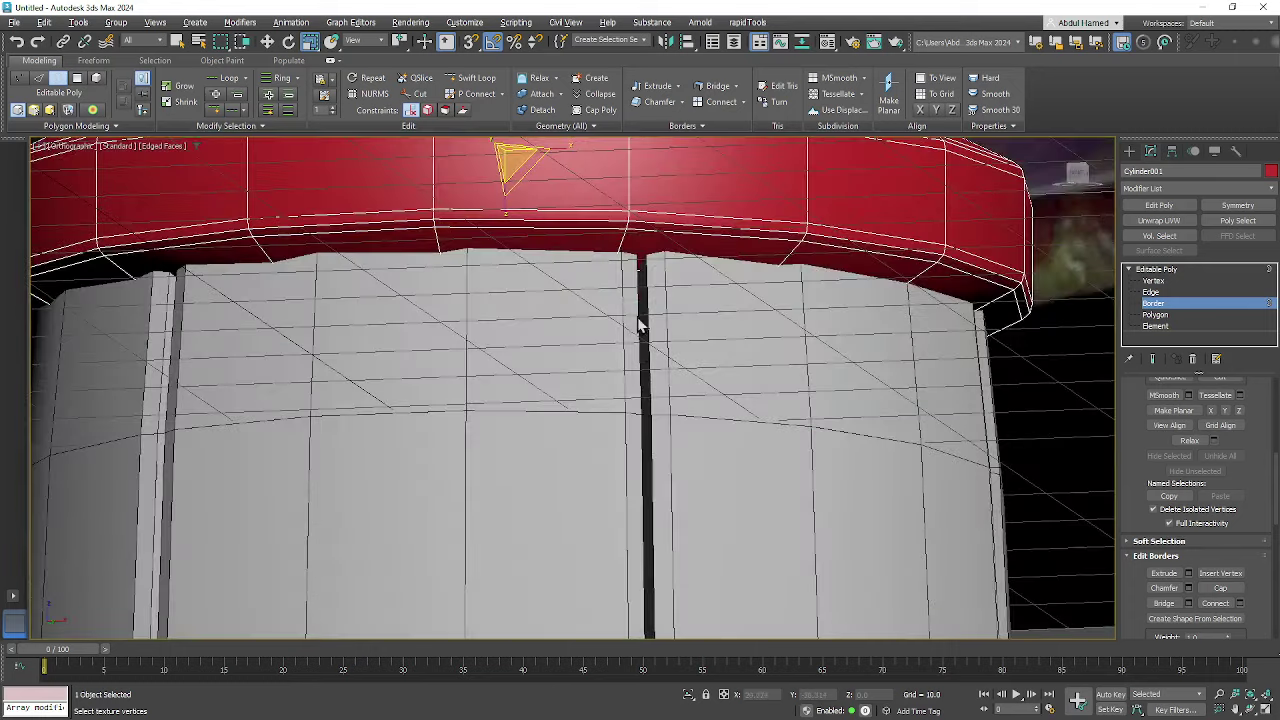
key(F3)
click(619, 269)
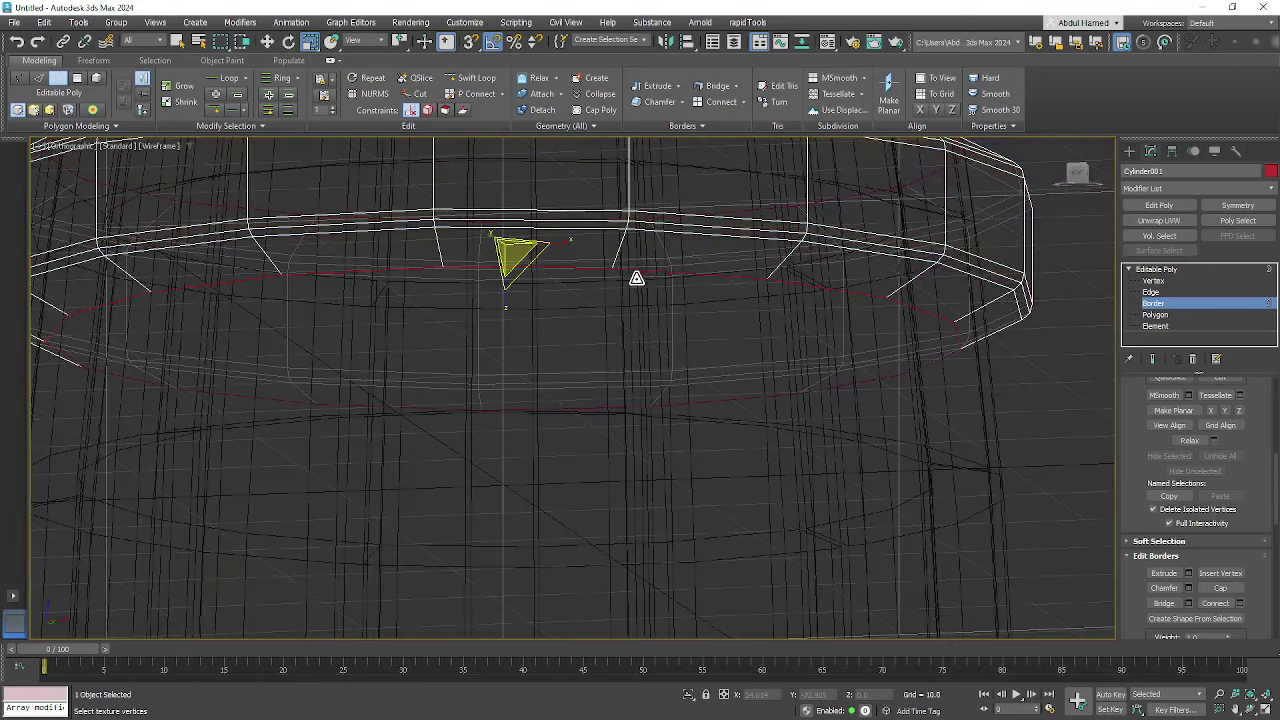
alt+middle_drag(640, 275, 609, 318)
key(F3)
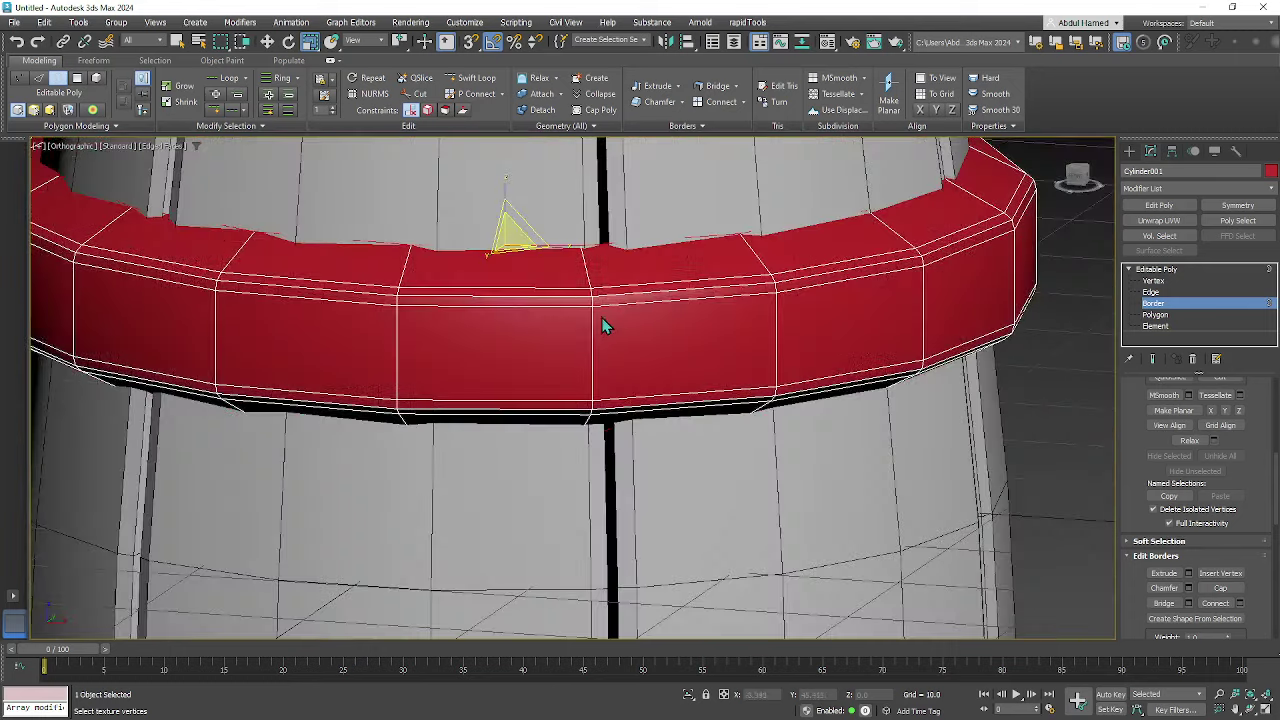
key(w)
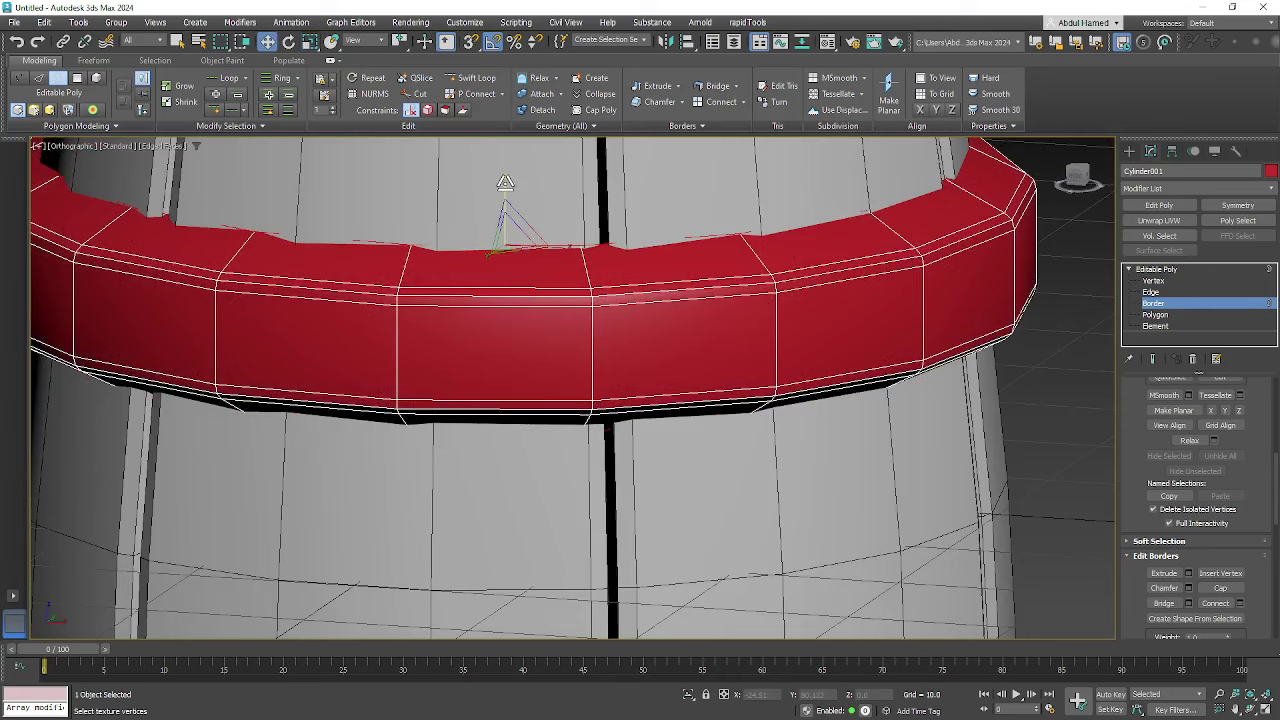
middle_drag(514, 186, 544, 253)
key(r)
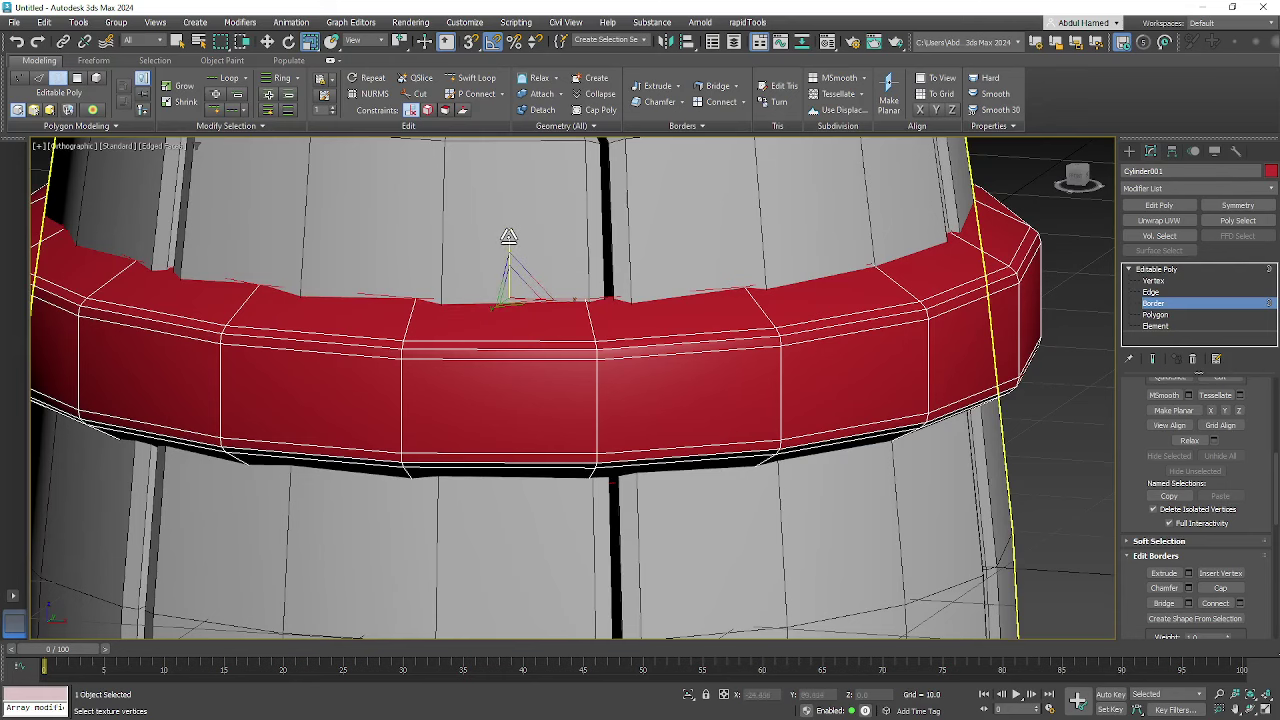
drag(510, 242, 517, 244)
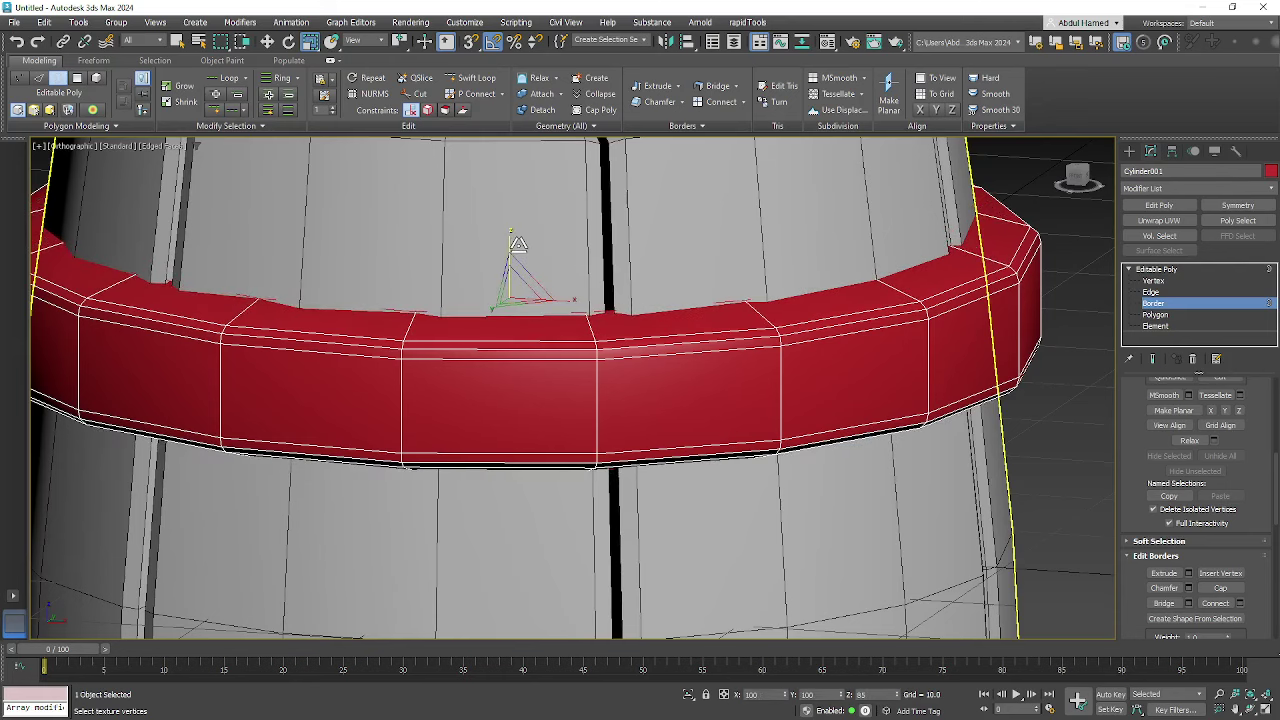
scroll(560, 285, down, 5)
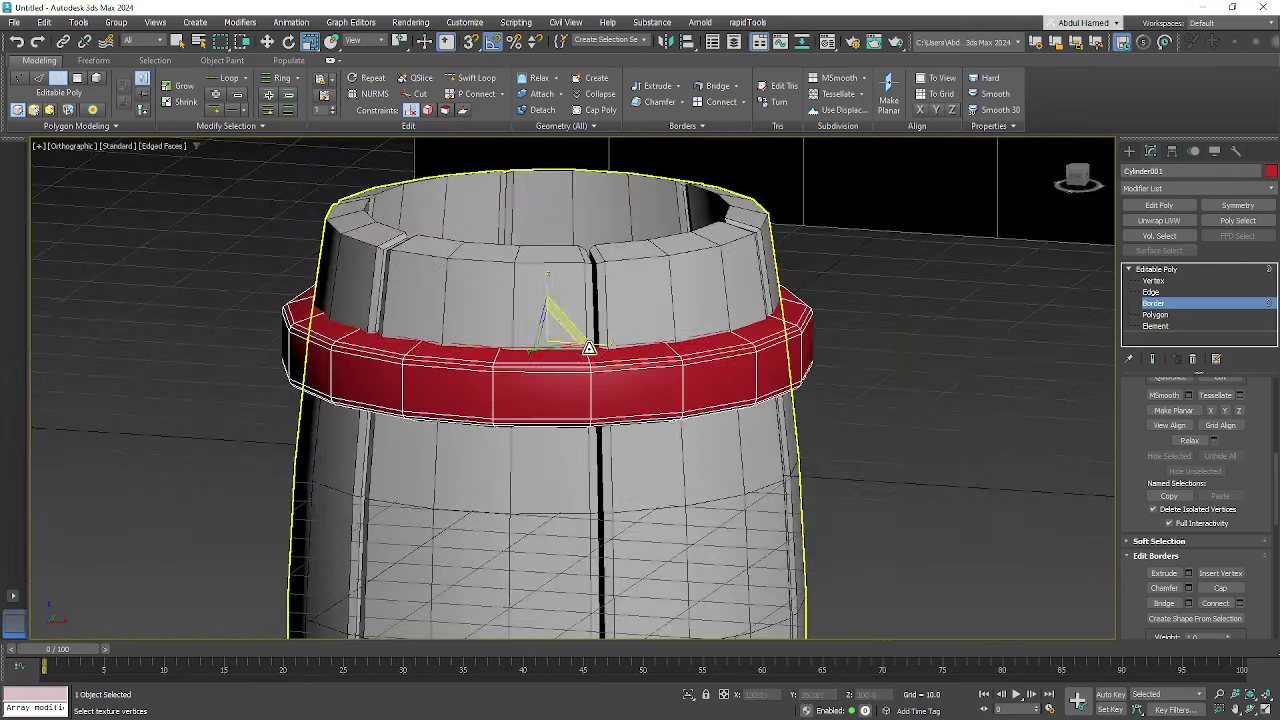
alt+middle_drag(752, 410, 757, 380)
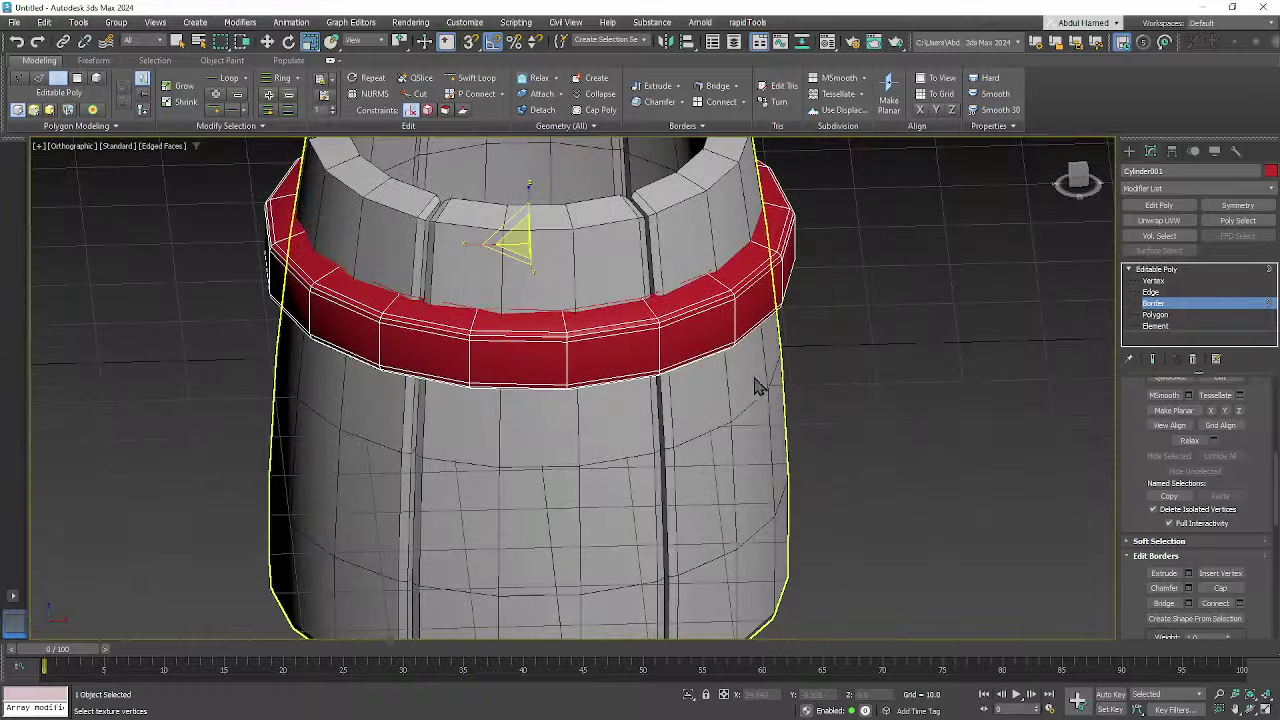
click(1190, 270)
- Clone the red band straight down along Z to the lower part of the barrel, at about Z -17.34
scroll(875, 397, down, 6)
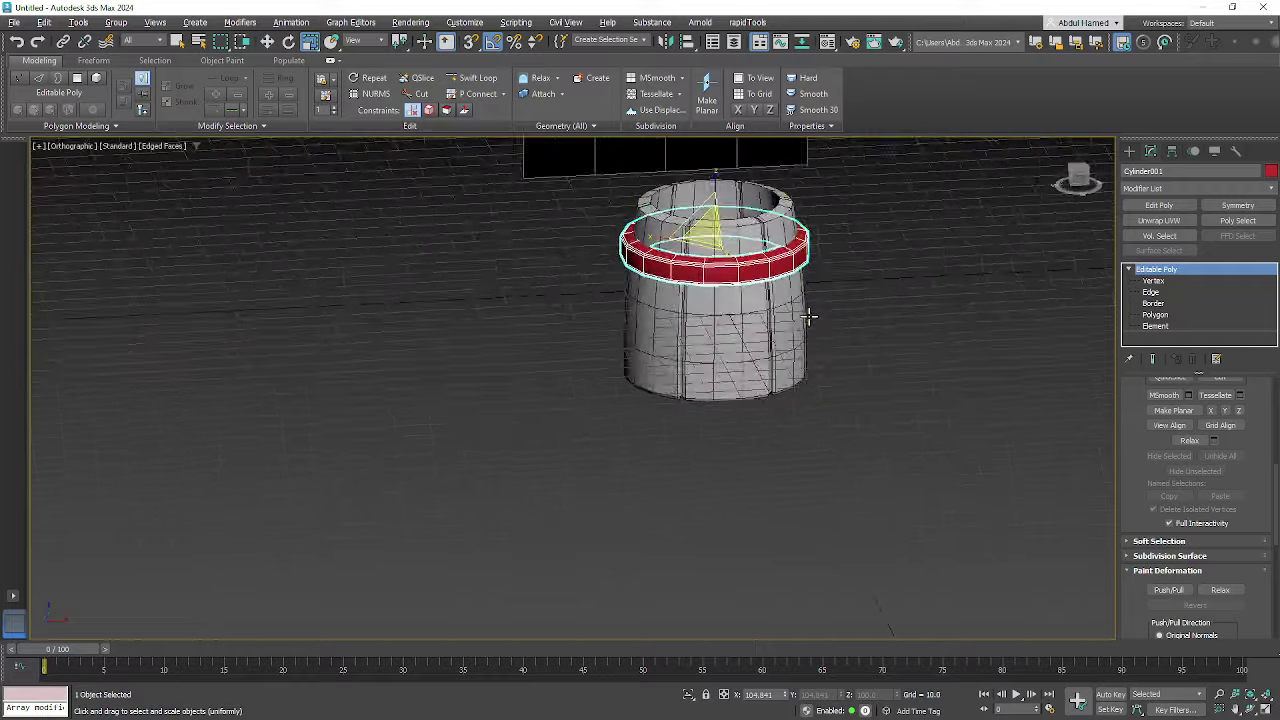
middle_drag(808, 317, 695, 422)
key(w)
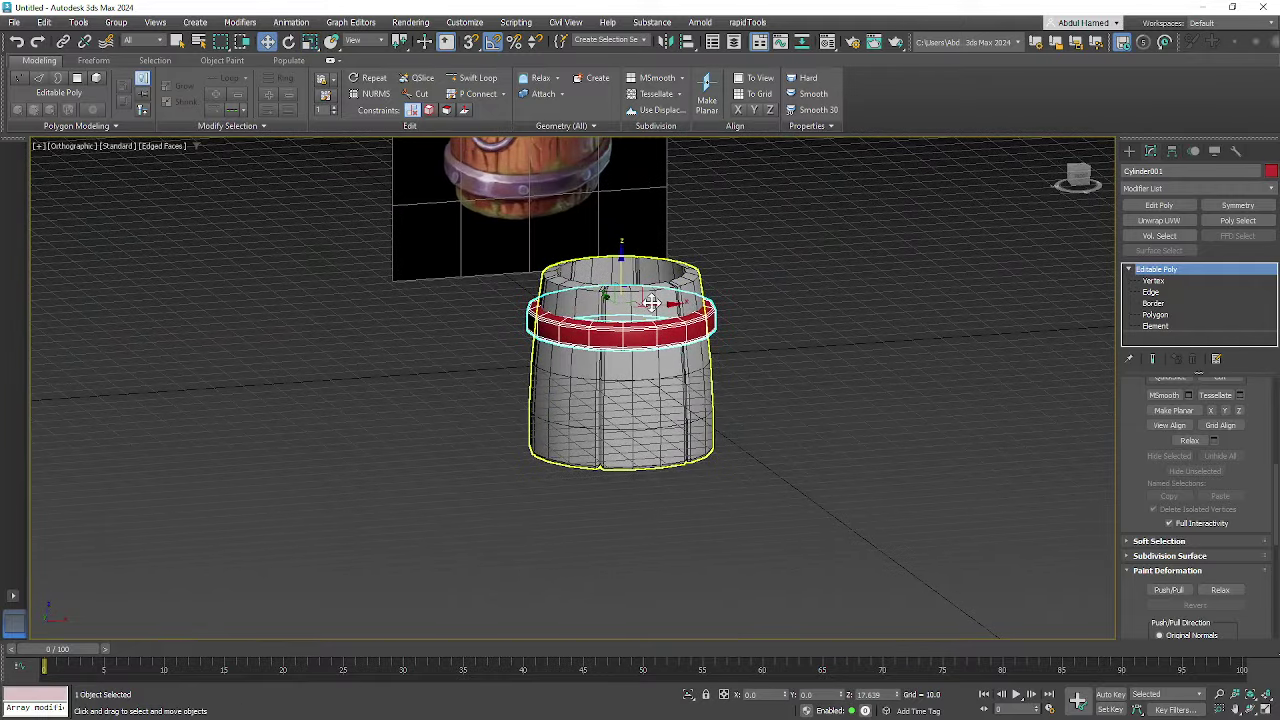
shift+drag(620, 258, 631, 365)
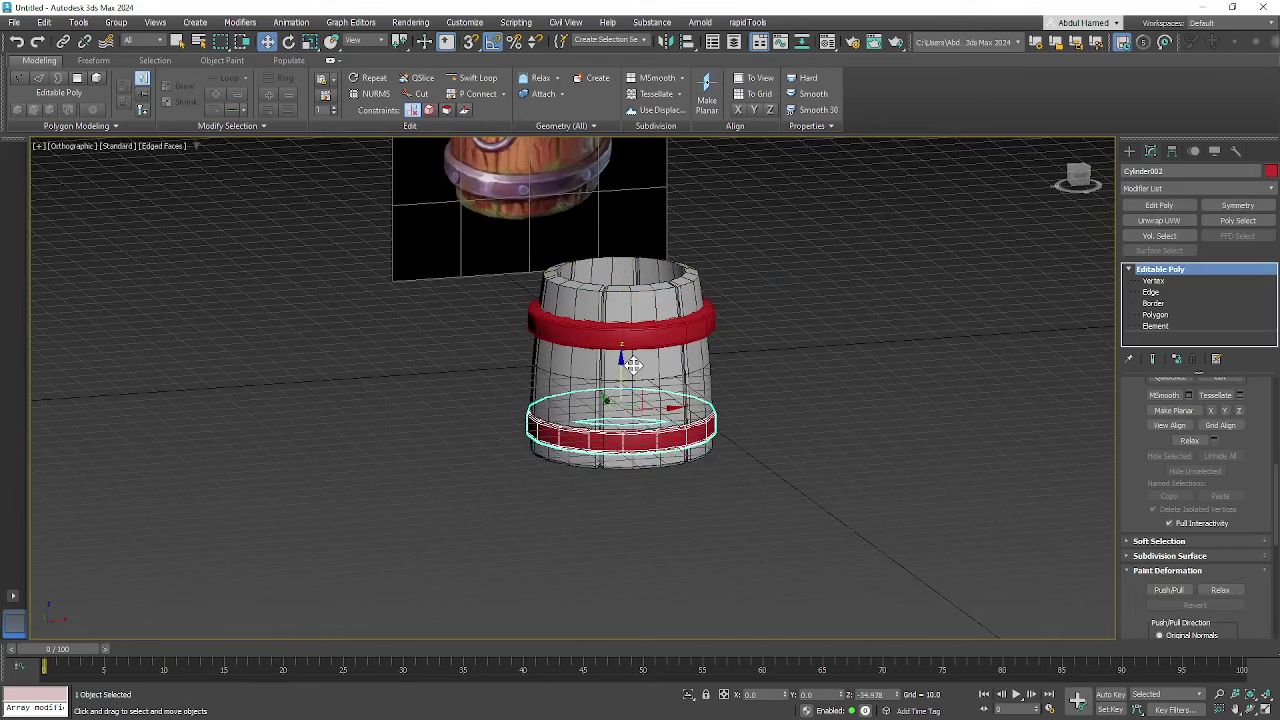
click(660, 421)
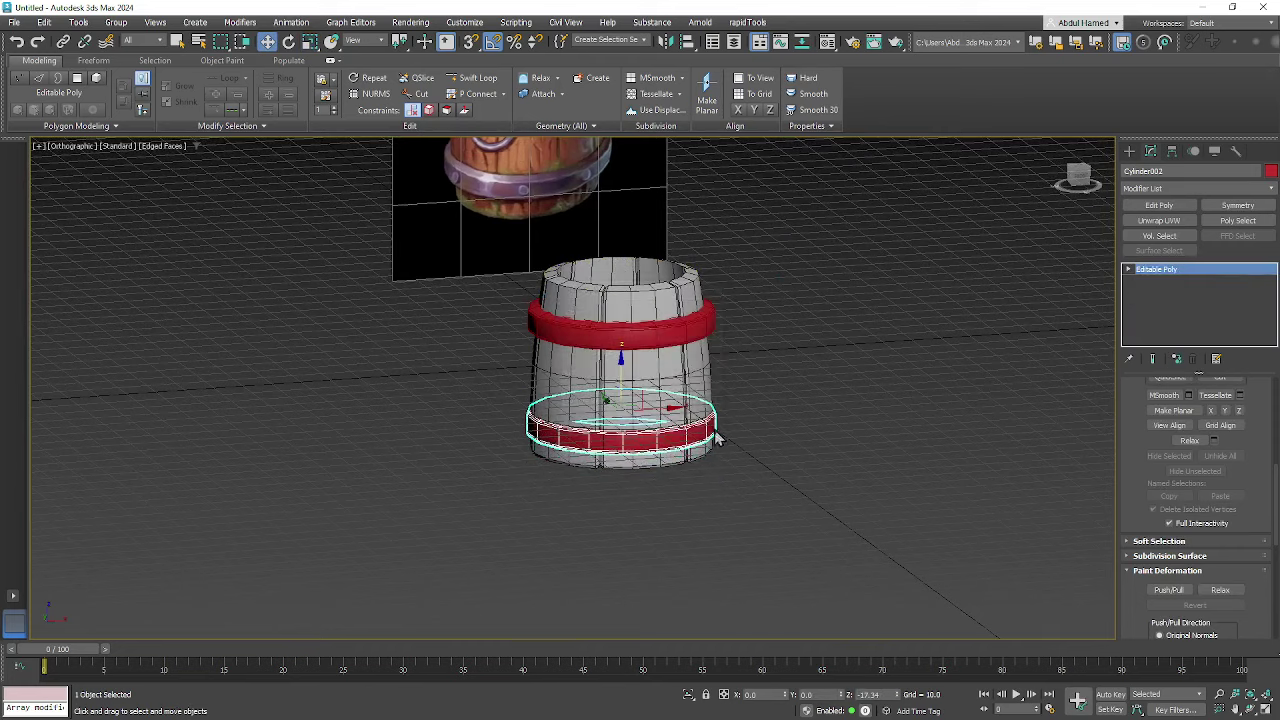
- Scale the lower band up slightly in the XY plane to fit around the planks, and deselect it
alt+middle_drag(662, 436, 651, 475)
scroll(593, 453, up, 4)
key(r)
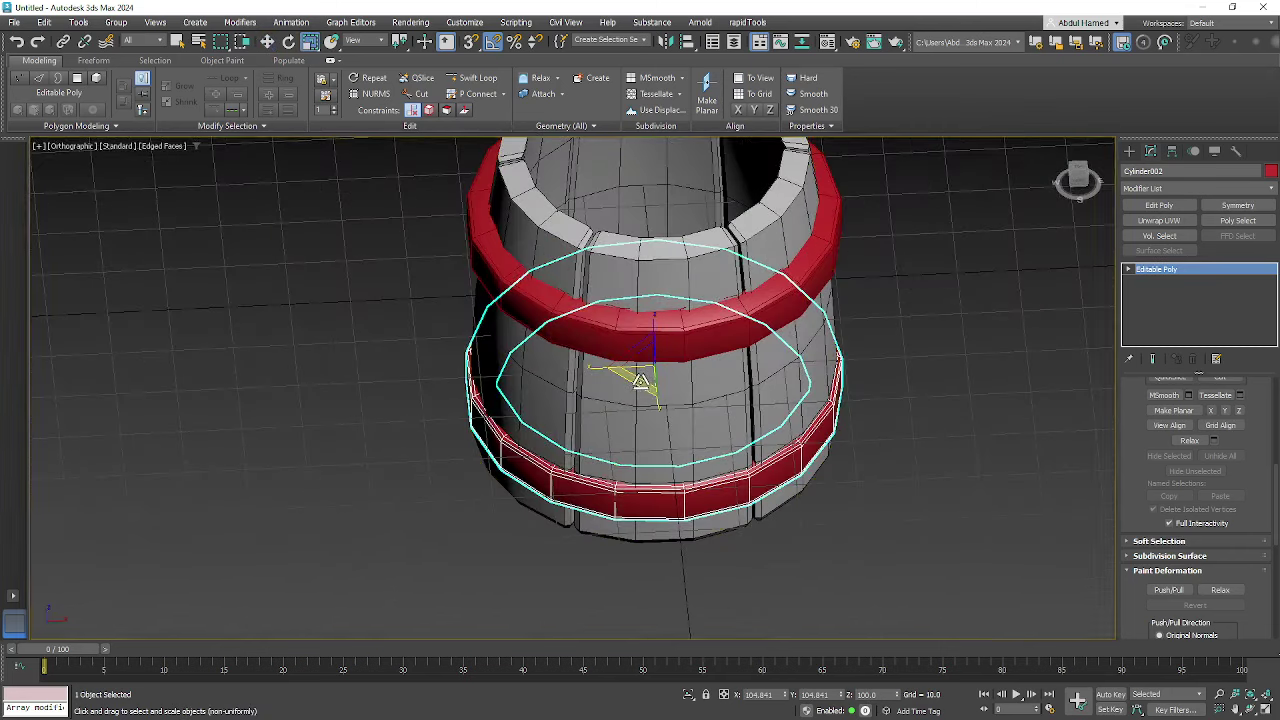
drag(651, 399, 638, 383)
alt+middle_drag(638, 383, 666, 306)
click(770, 325)
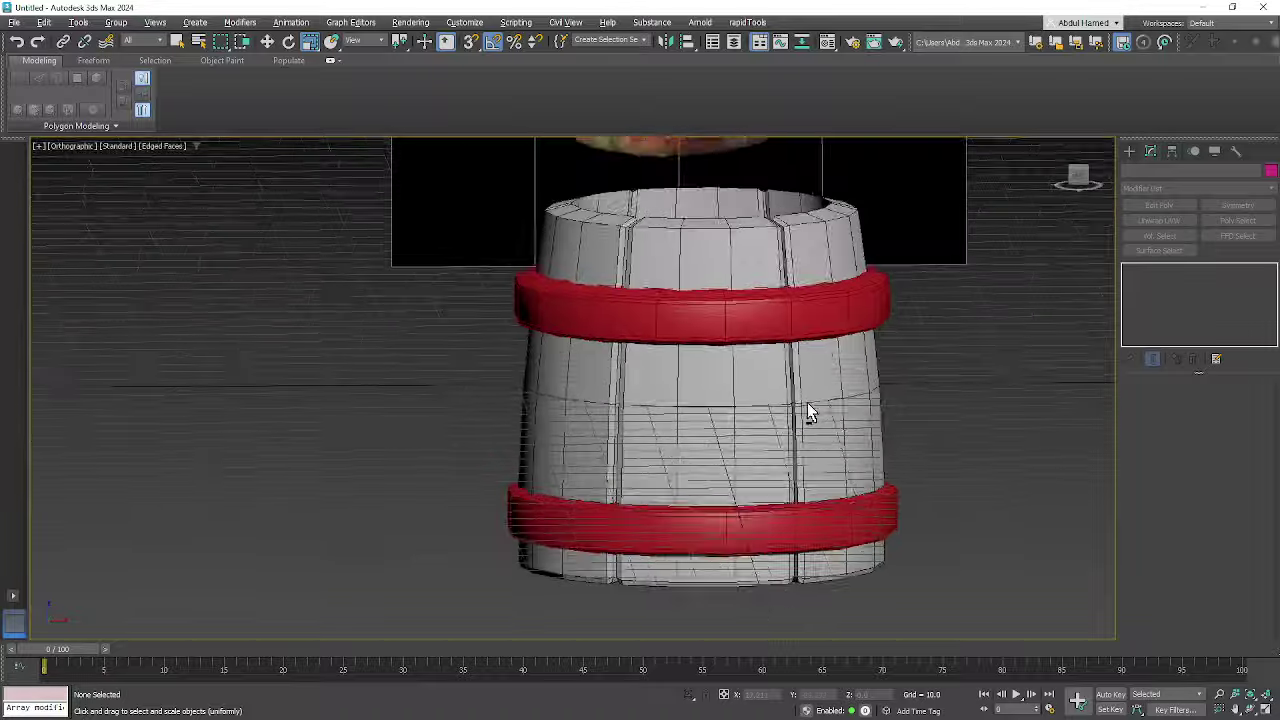
scroll(742, 412, down, 5)
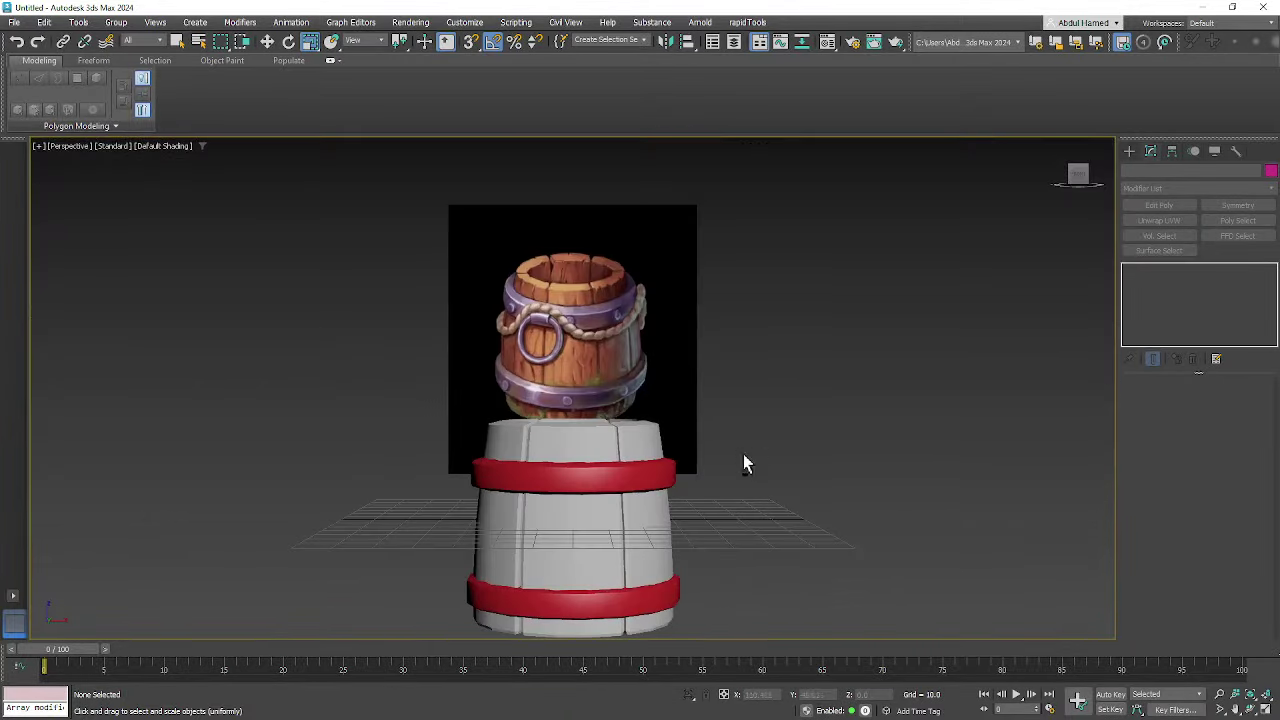
alt+middle_drag(743, 463, 722, 392)
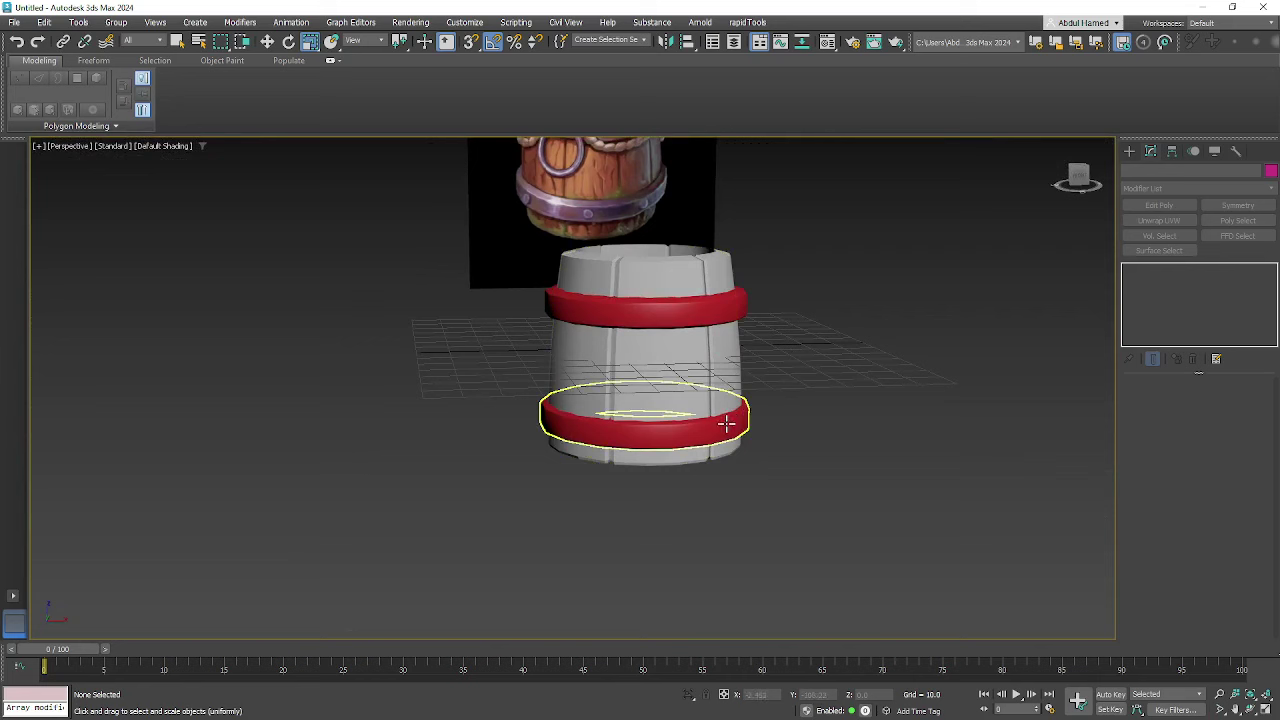
- Assign the plain grey default material to the upper and lower bands and close the Material Editor
key(m)
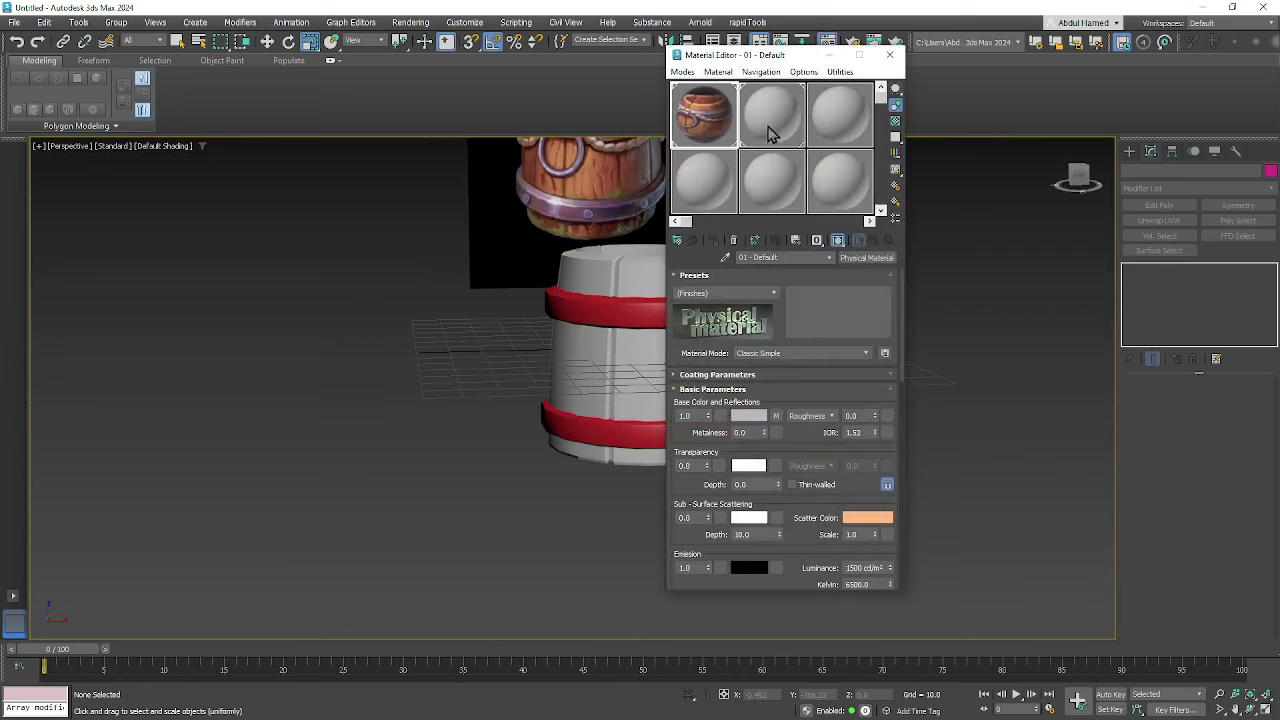
drag(785, 56, 978, 72)
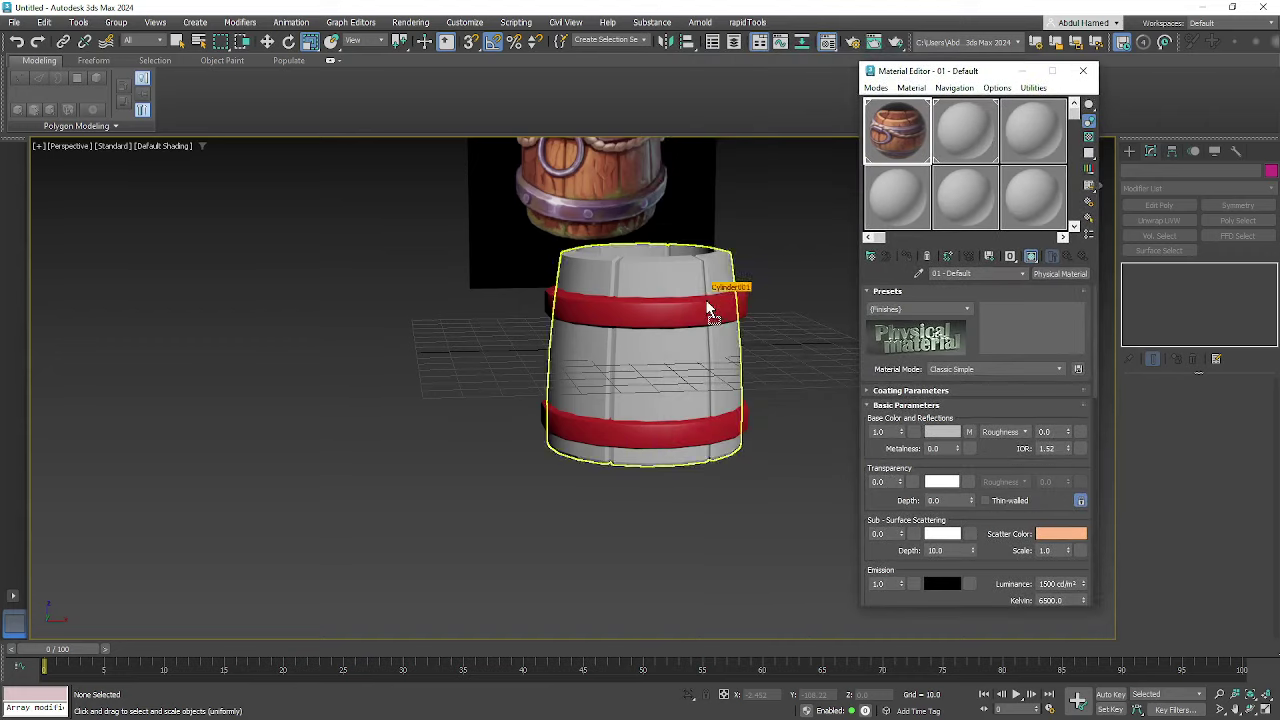
drag(707, 310, 707, 312)
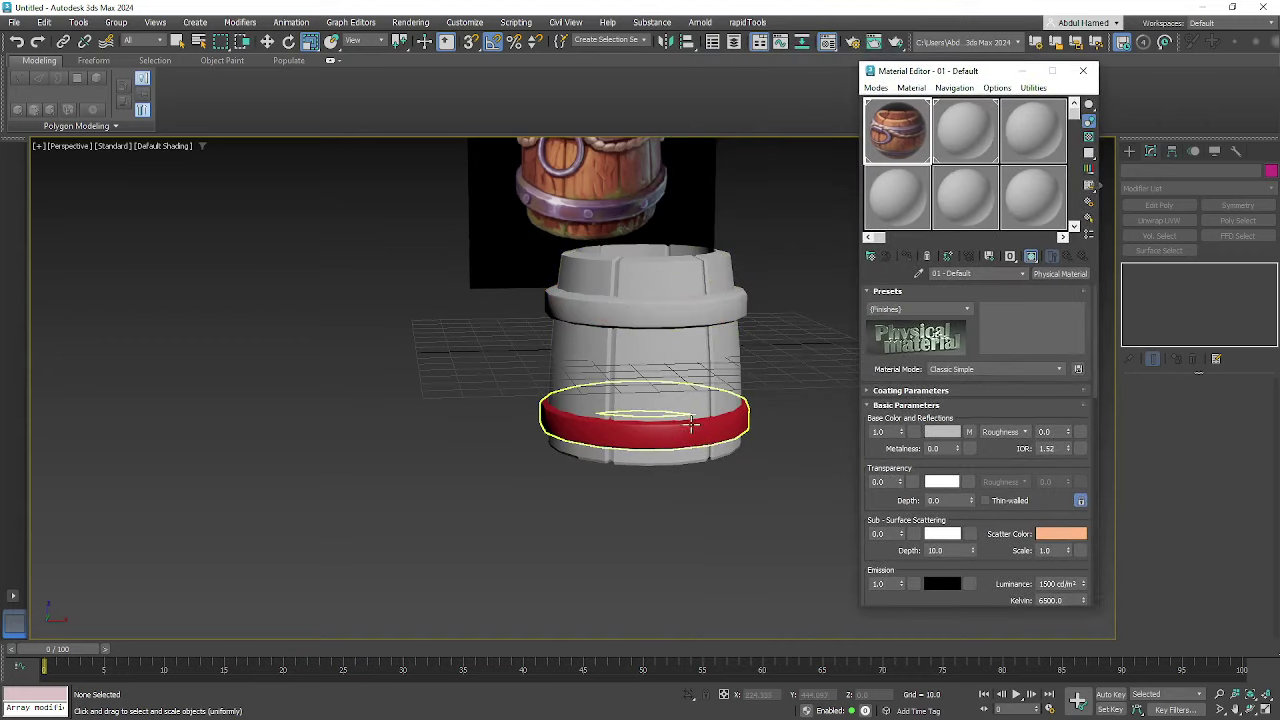
drag(691, 424, 691, 424)
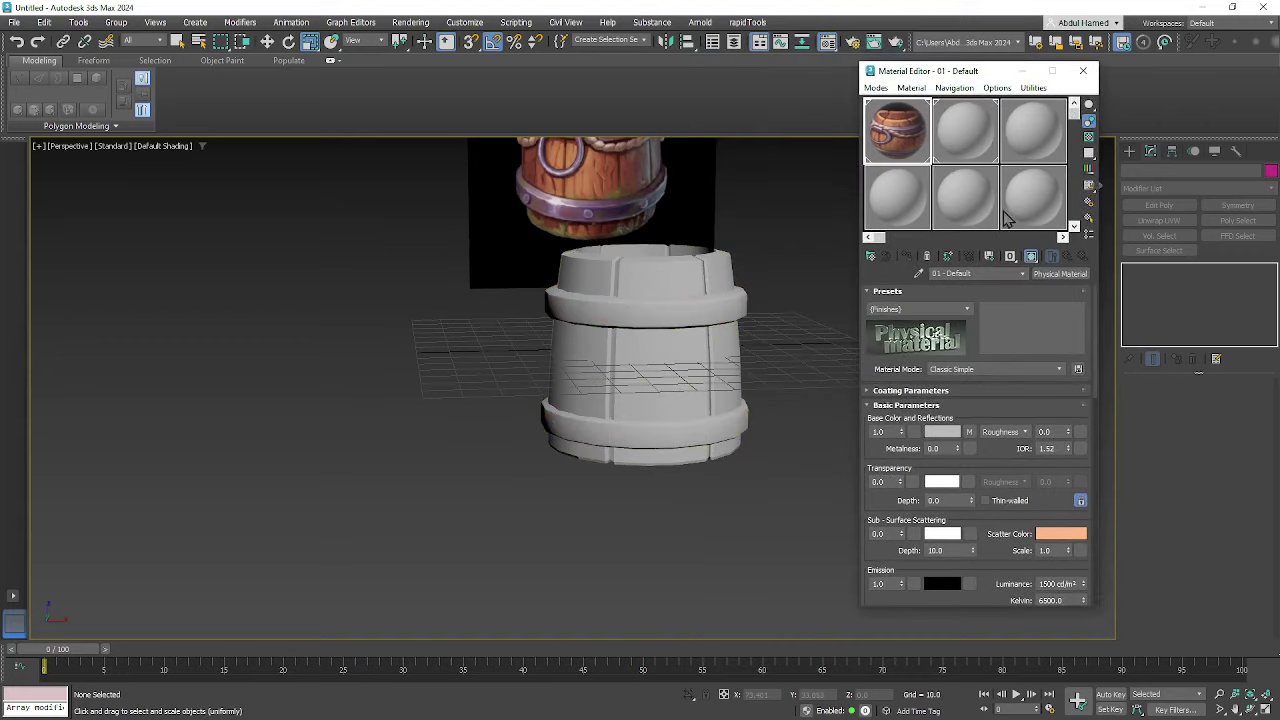
click(1082, 70)
- Try to set the object color to black with nothing selected
click(1270, 171)
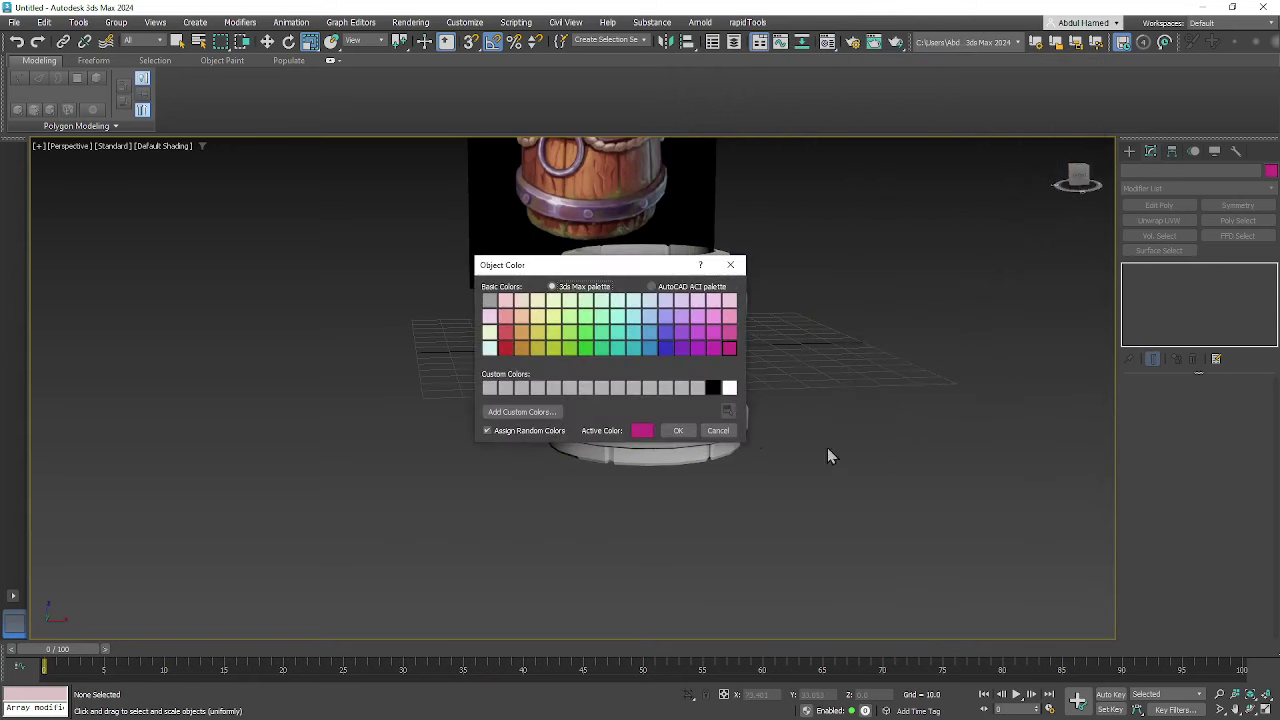
click(714, 383)
click(674, 431)
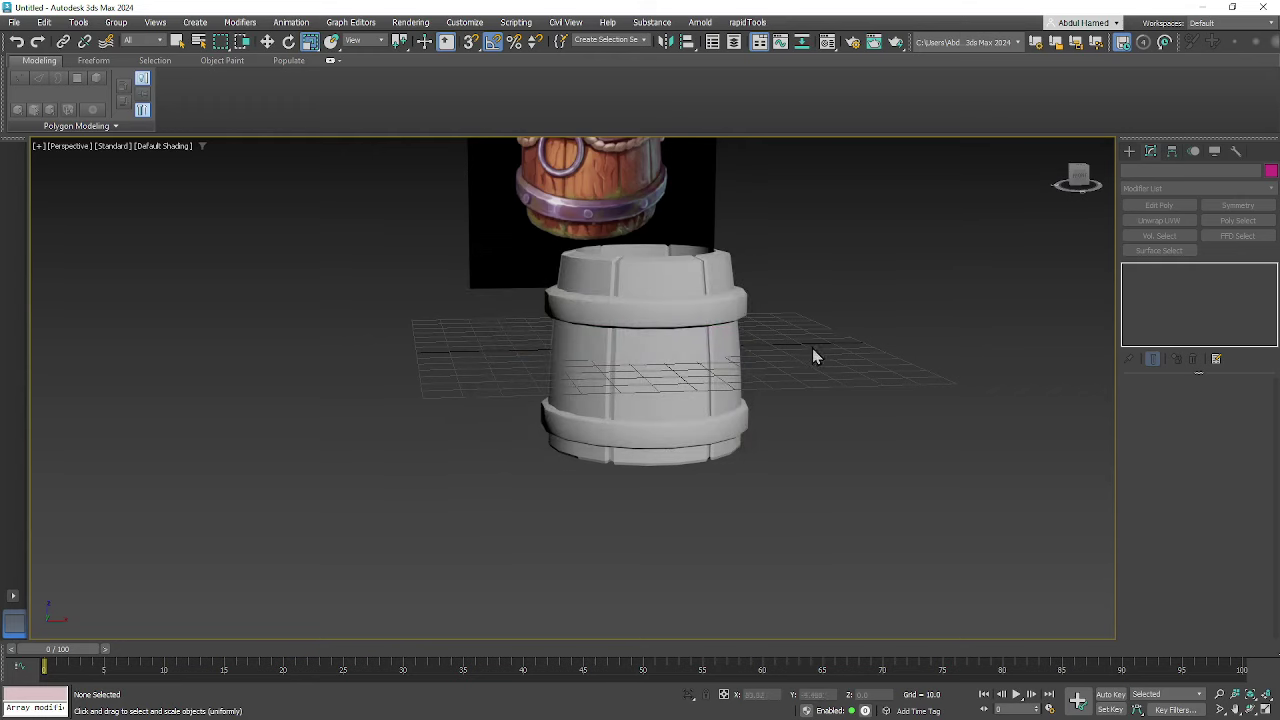
- Add an Unwrap UVW modifier to the upper band
middle_drag(813, 356, 722, 430)
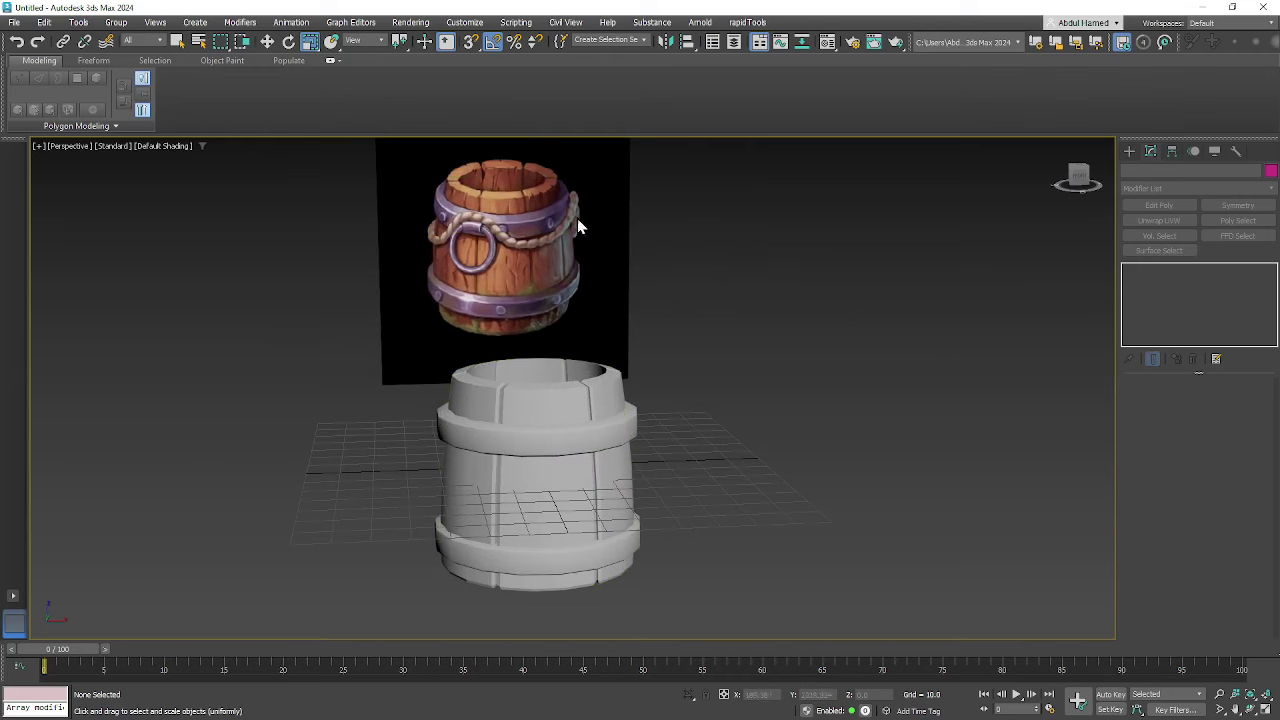
click(596, 446)
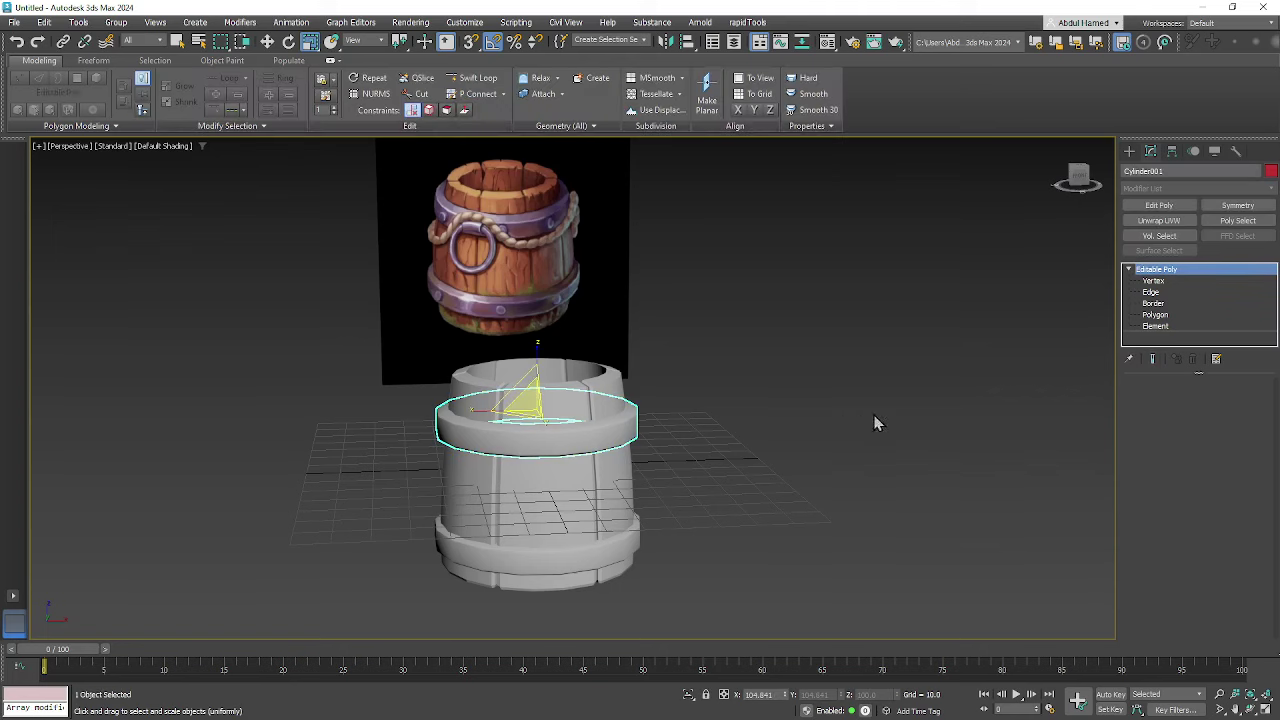
click(1129, 151)
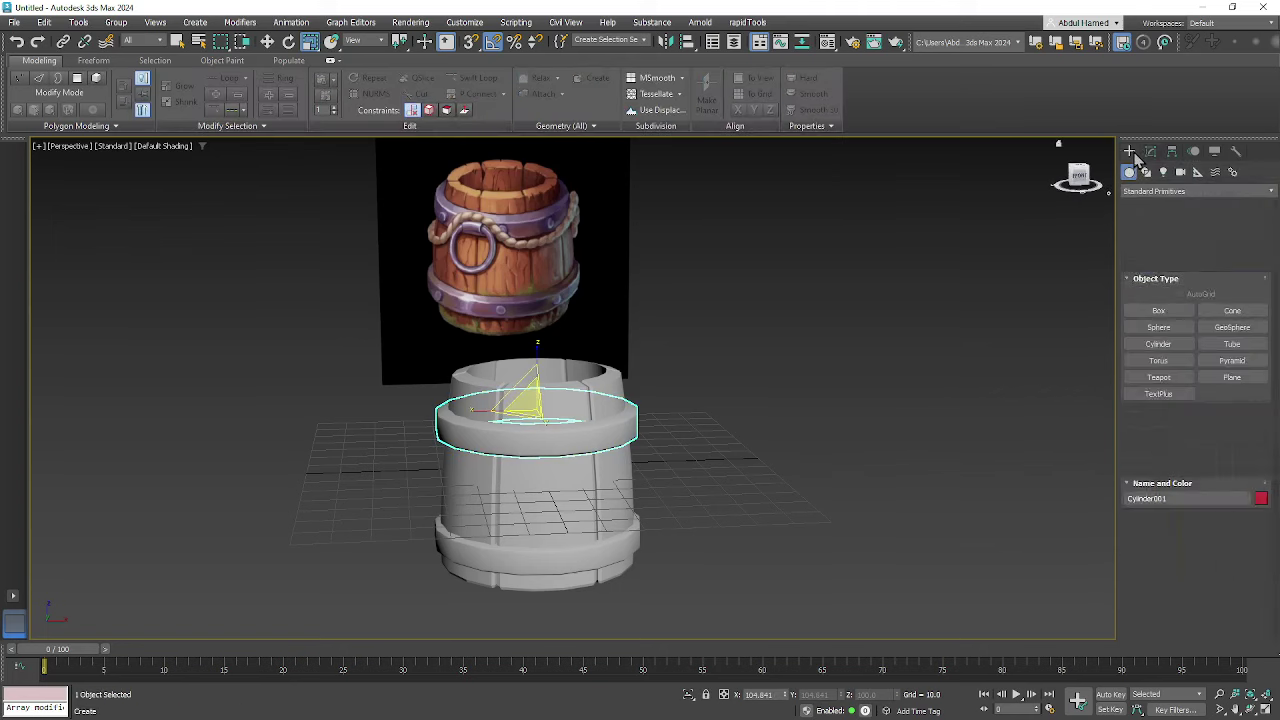
click(1151, 151)
click(1186, 189)
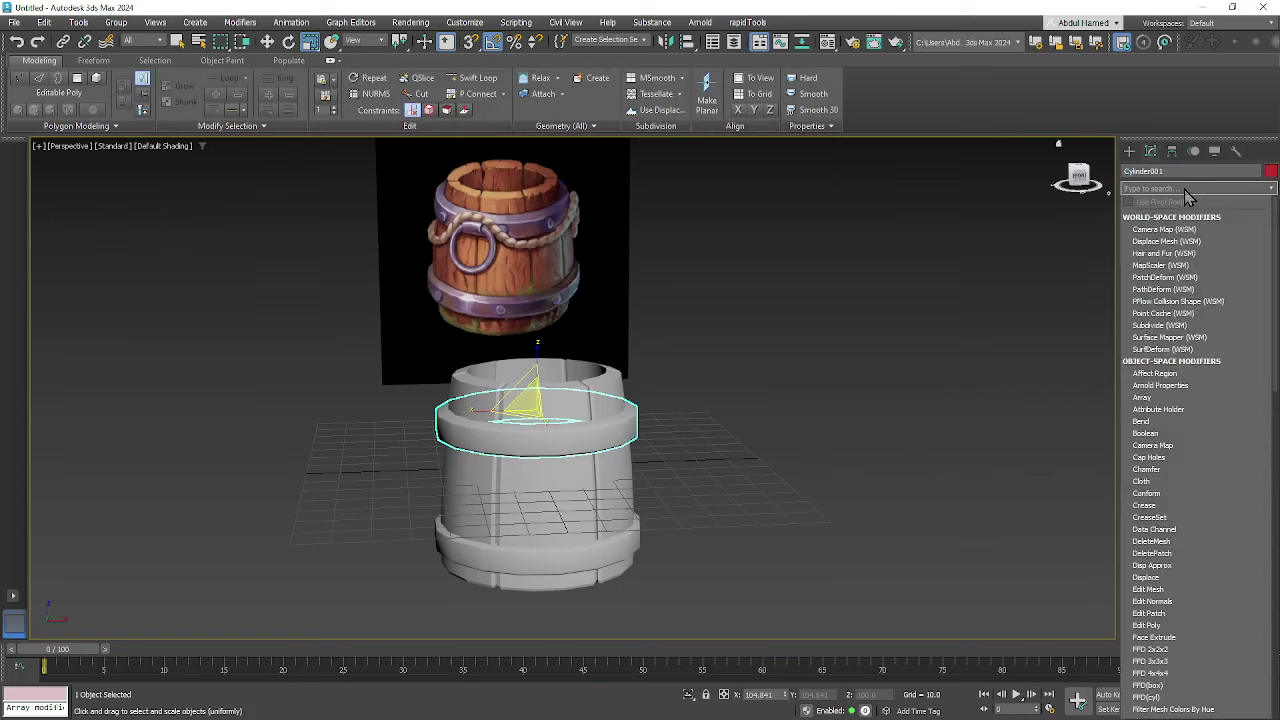
click(1118, 241)
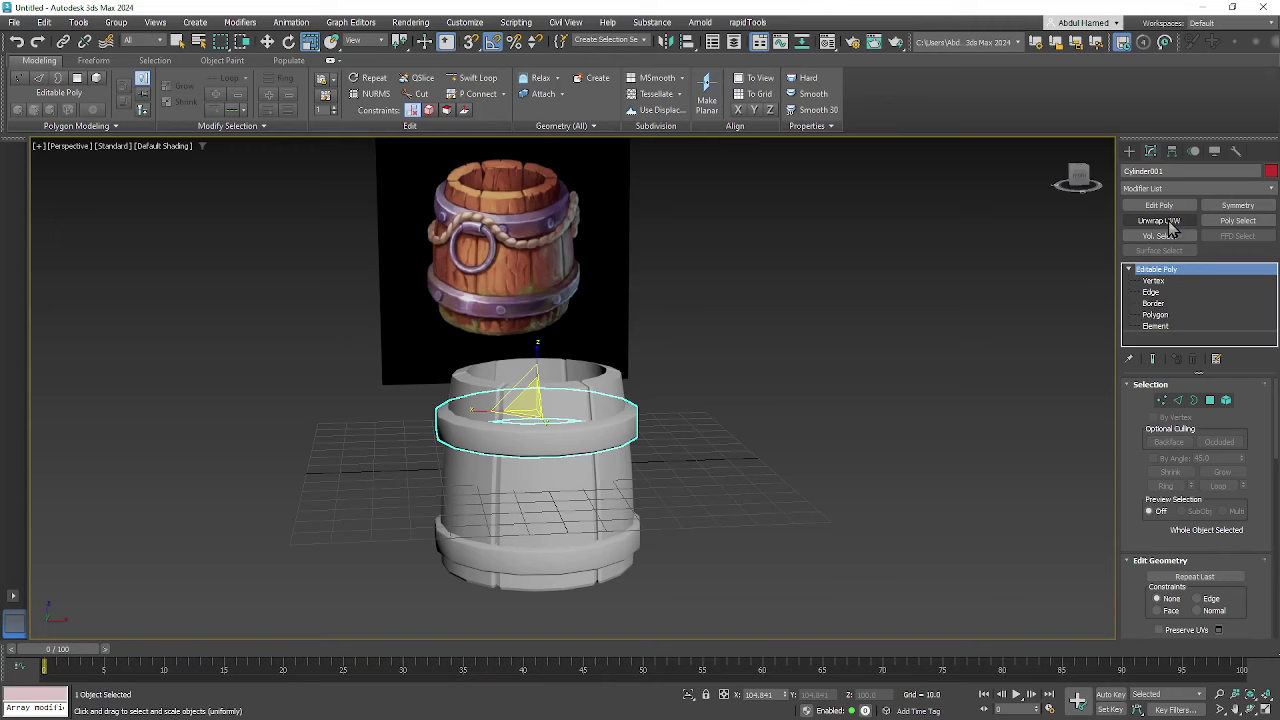
click(1160, 221)
- Try a cylindrical projection on the upper band's UVs and fit it without a polygon selection
scroll(1249, 509, down, 5)
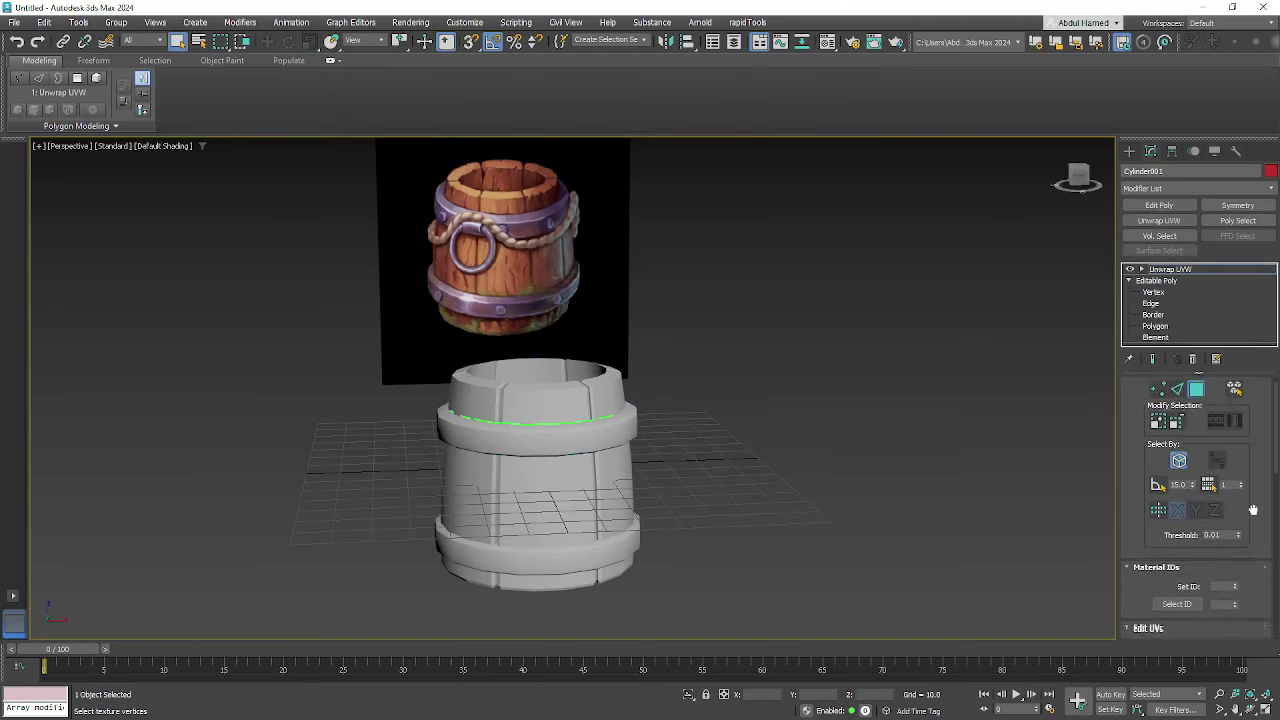
scroll(1246, 588, down, 2)
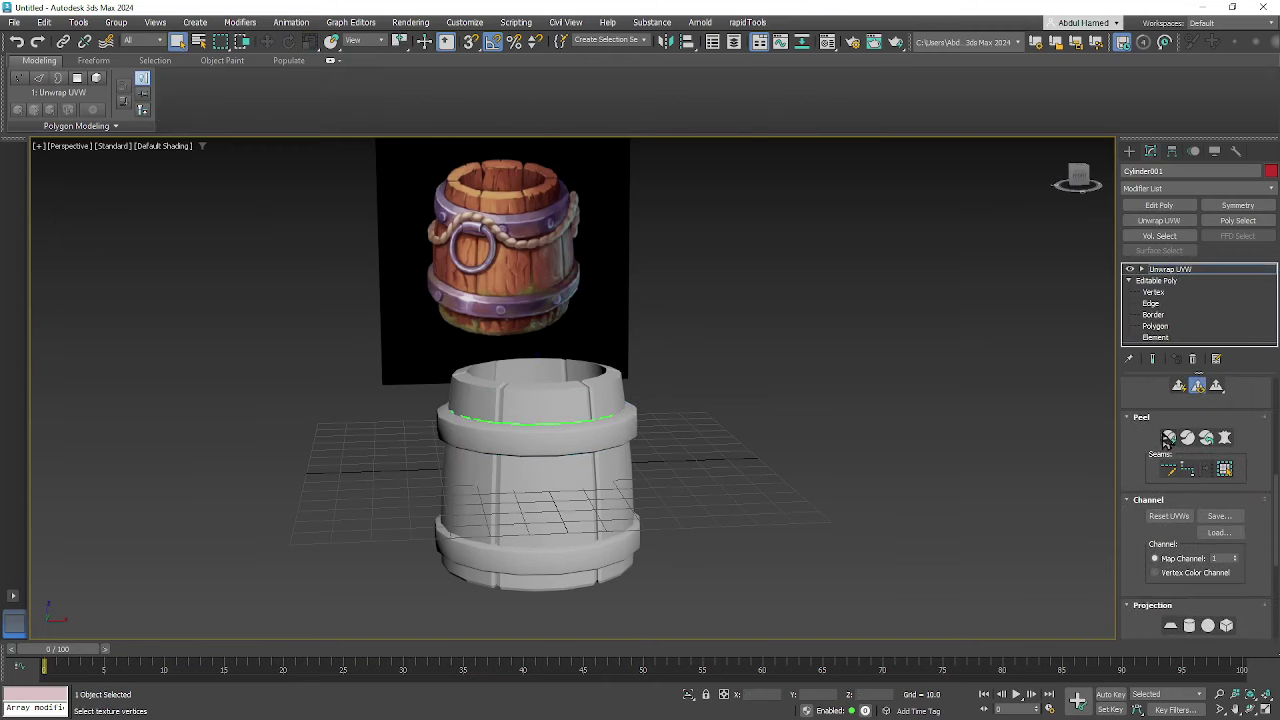
scroll(1245, 615, down, 3)
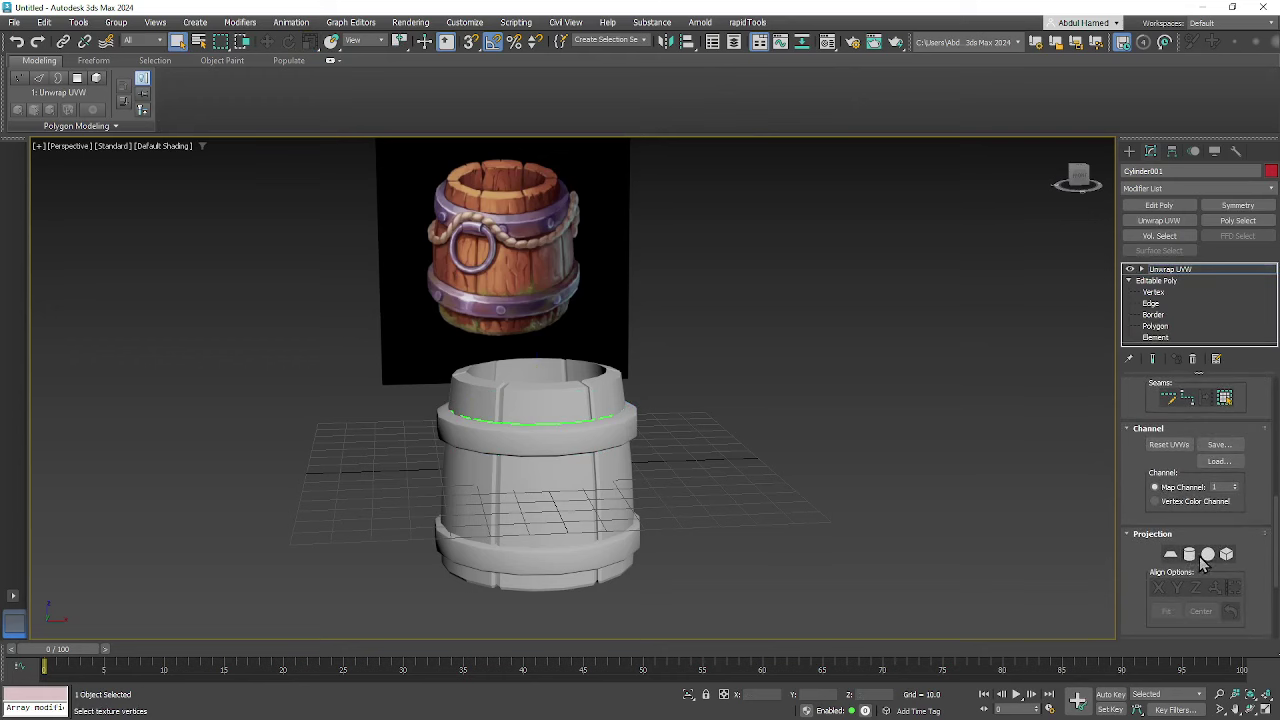
click(1190, 556)
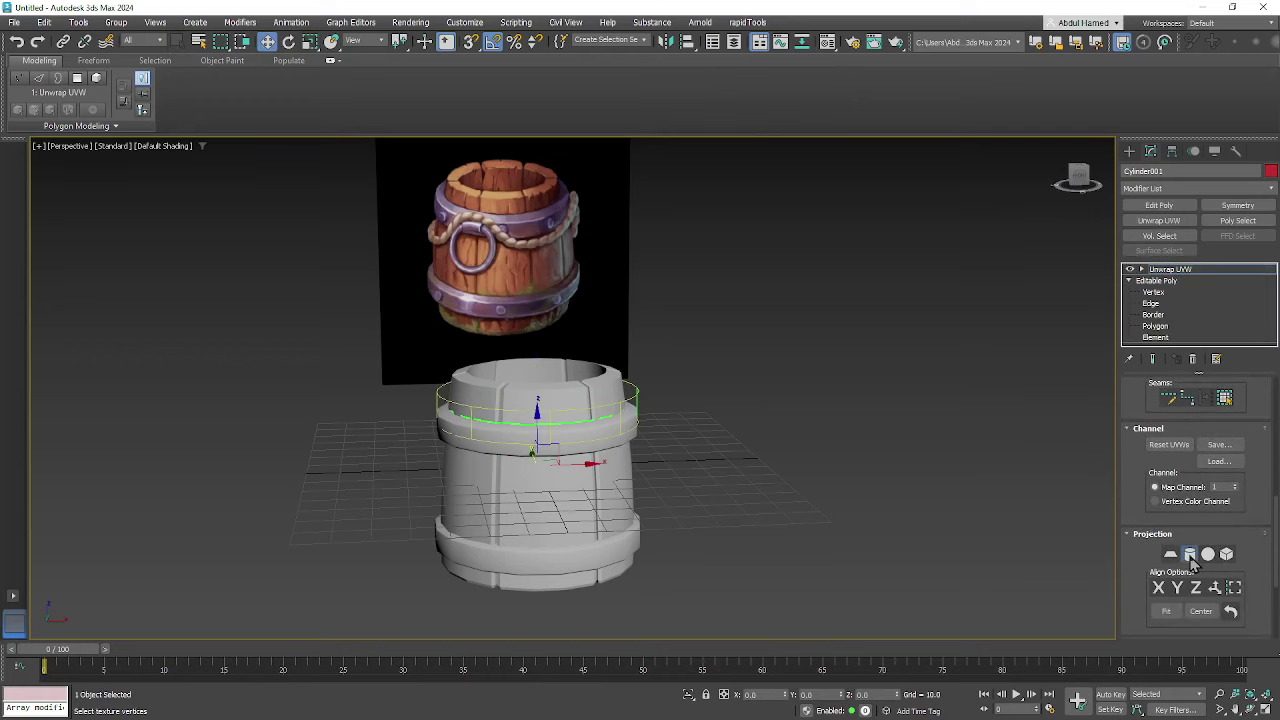
click(1166, 611)
- Select all of the upper band's polygons in Unwrap UVW and apply a cylindrical projection to them
click(1141, 270)
click(1168, 305)
click(1168, 305)
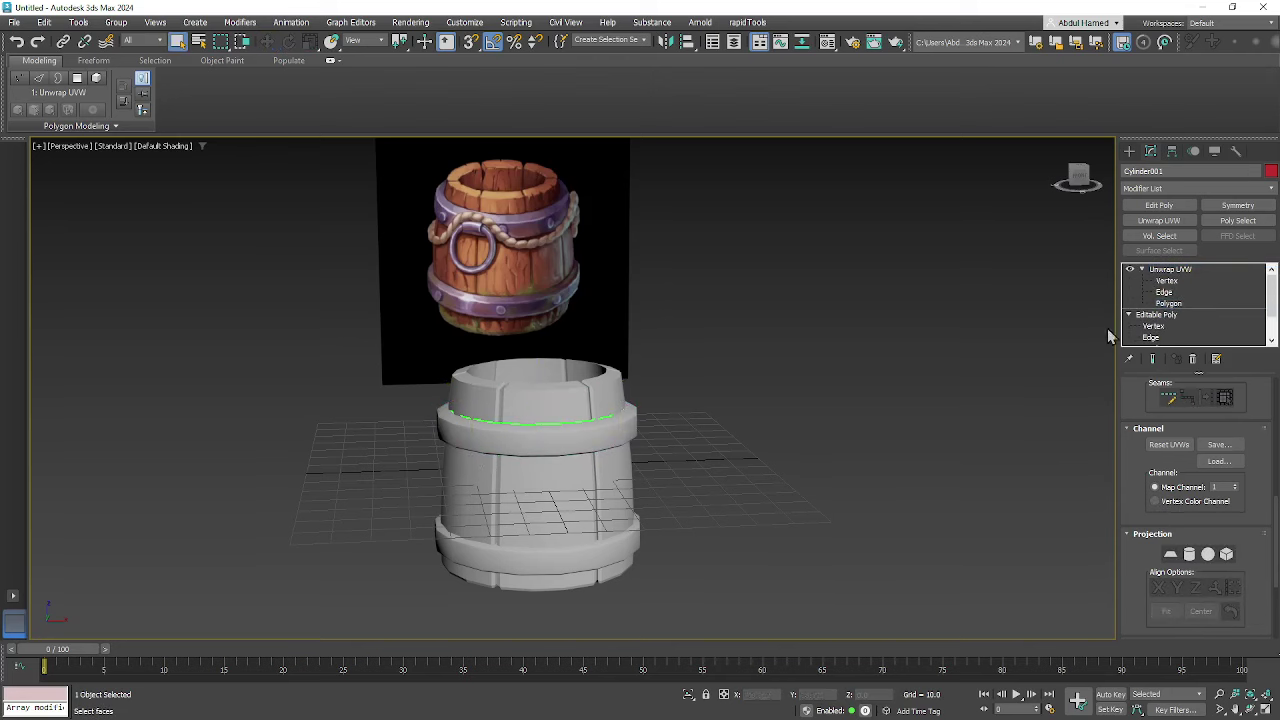
click(1189, 554)
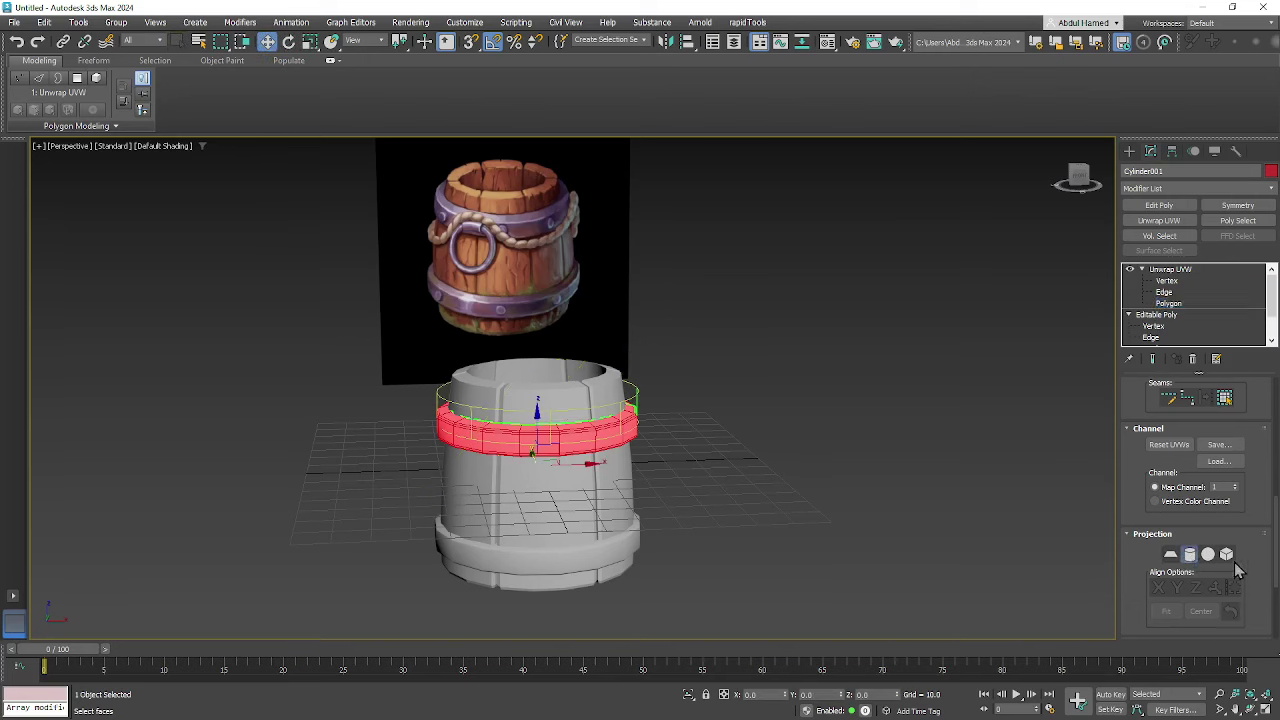
- Center the cylindrical projection on the upper band and quick-peel its polygons into the UV editor
scroll(1260, 570, down, 2)
click(1202, 535)
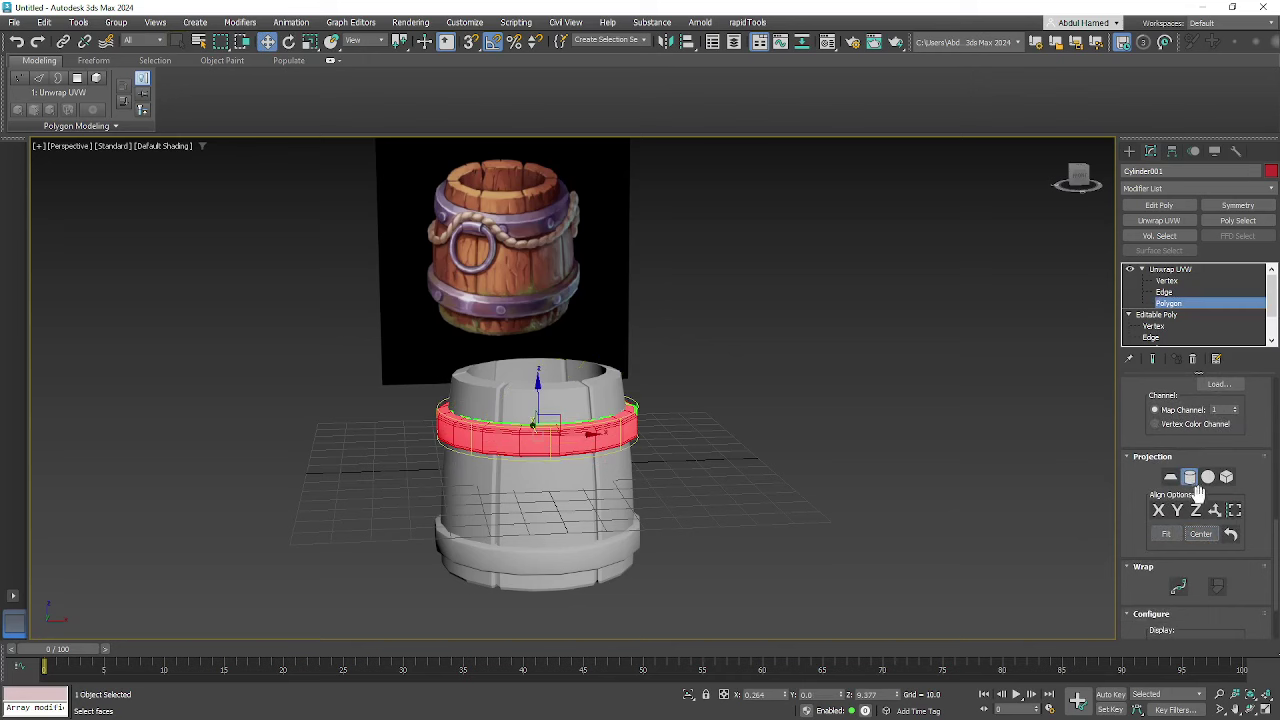
drag(1246, 462, 1240, 585)
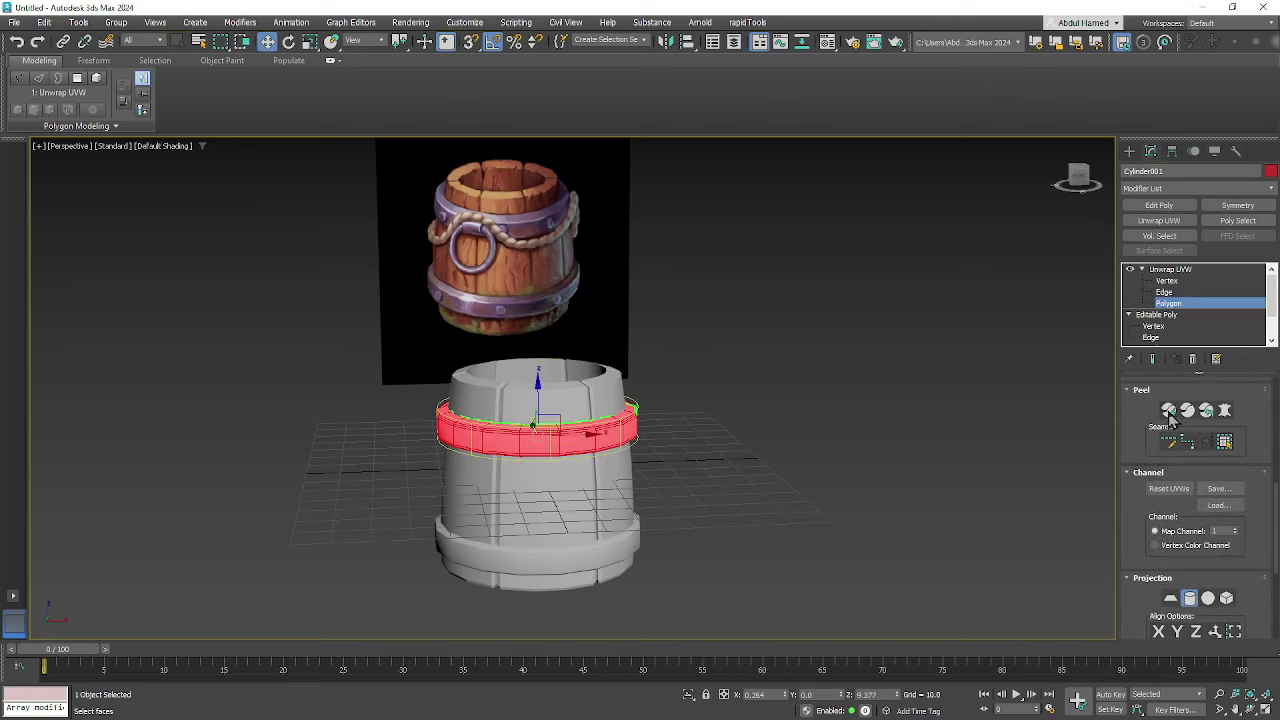
key(ctrl+e)
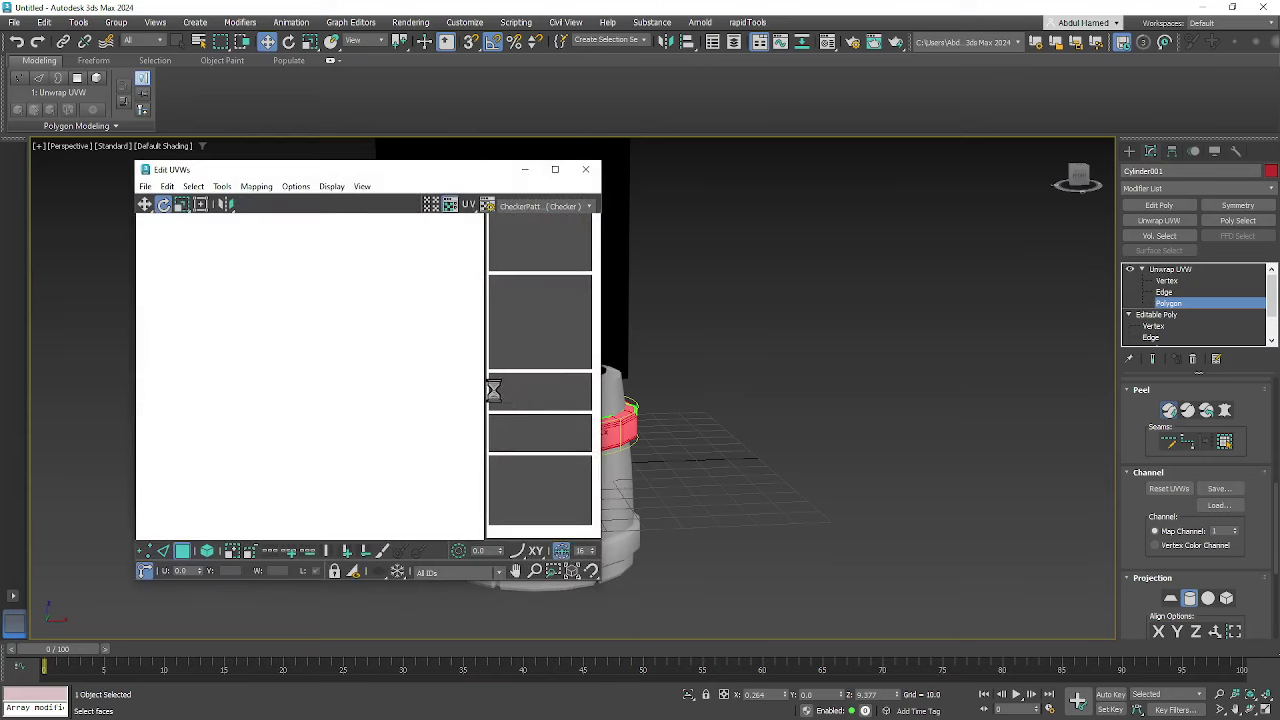
- Weld the split UV edges in the upper half of the band strip's splayed end
scroll(354, 343, up, 8)
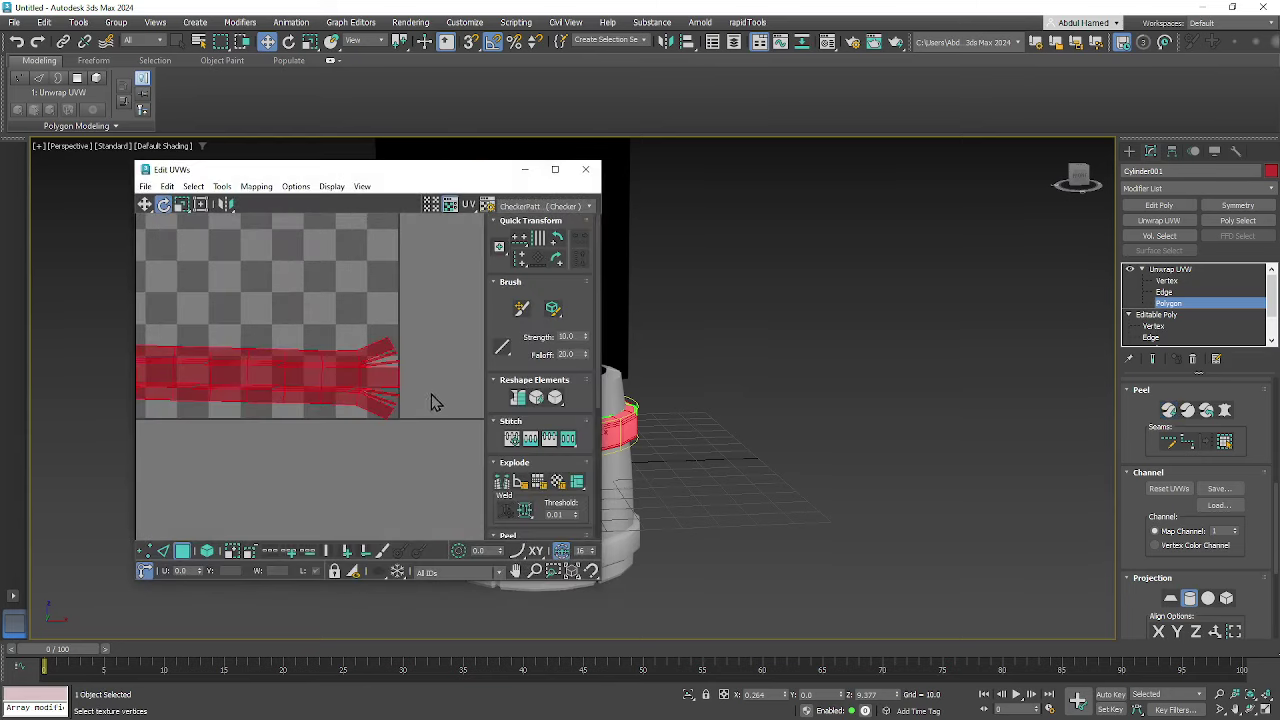
middle_drag(349, 389, 135, 333)
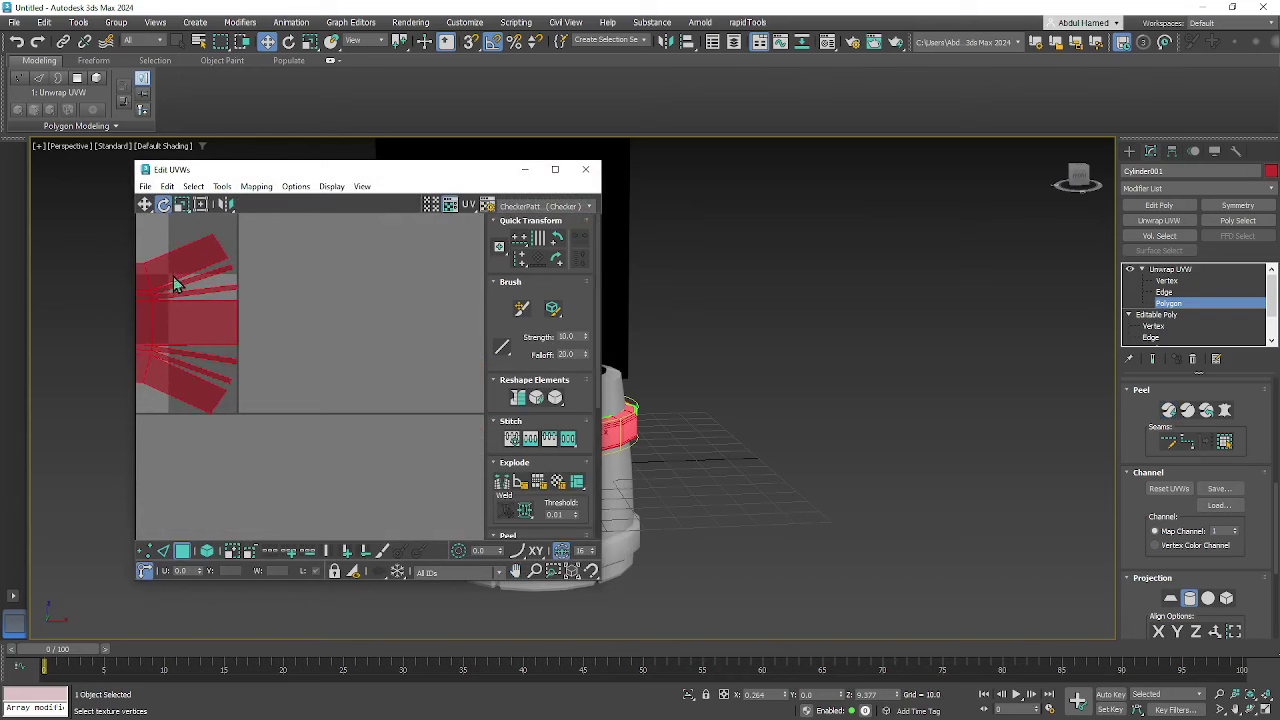
middle_drag(340, 306, 400, 325)
click(1164, 292)
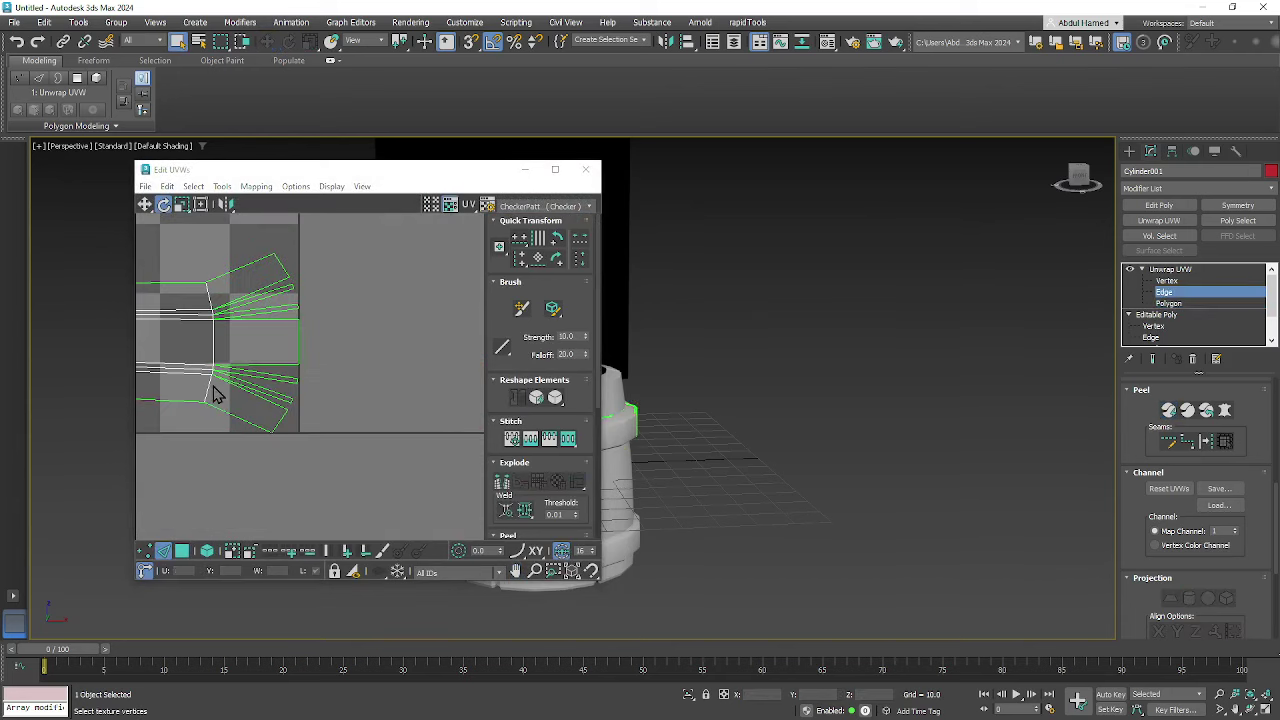
middle_drag(245, 400, 335, 413)
right_click(347, 305)
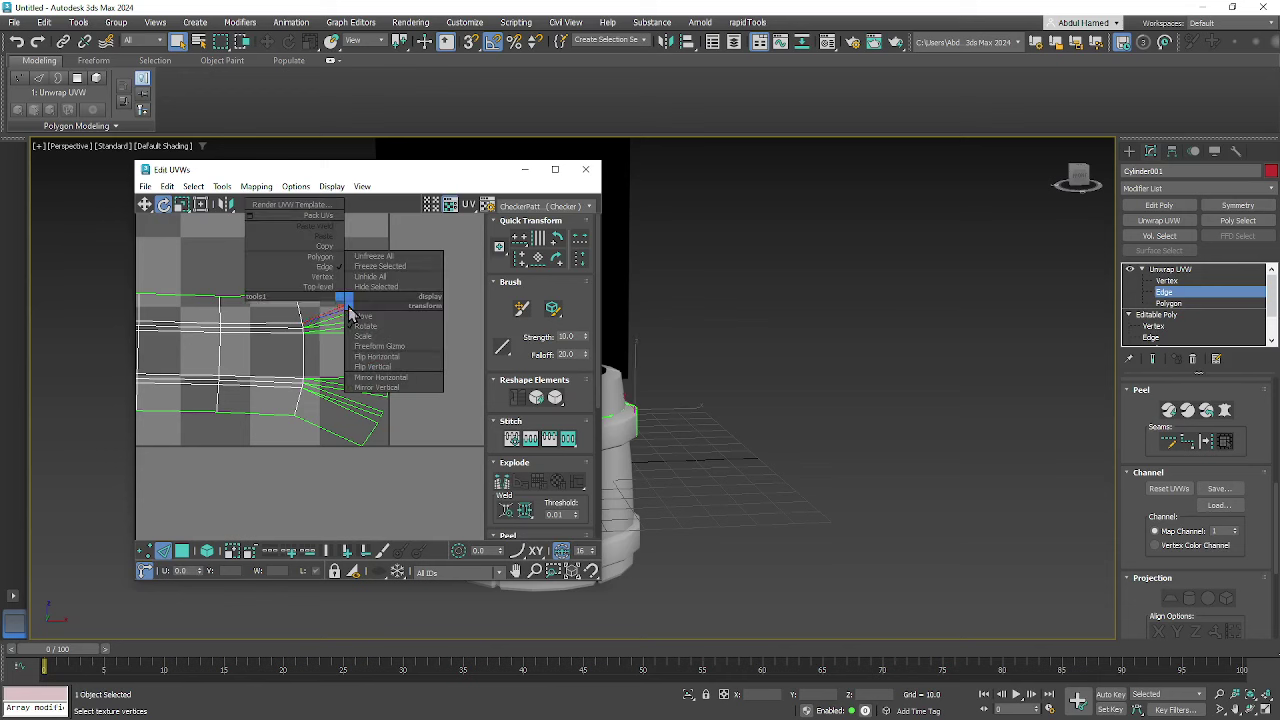
click(321, 355)
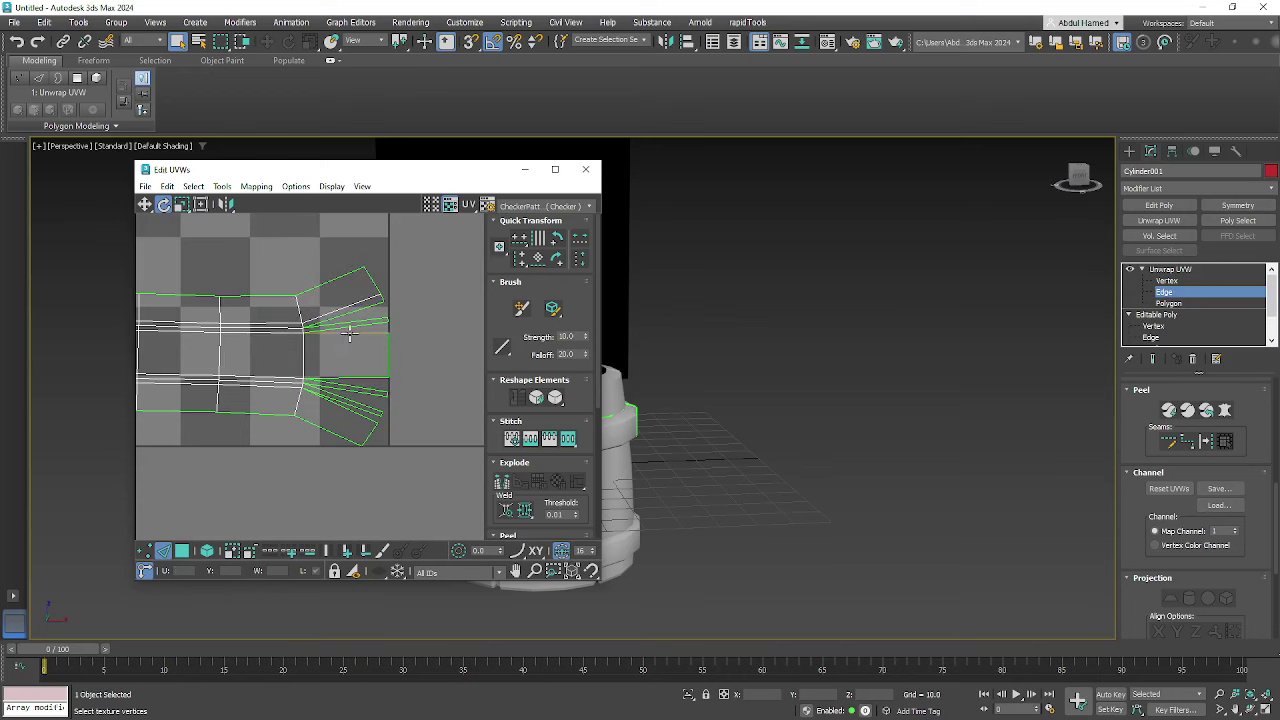
right_click(355, 318)
click(348, 330)
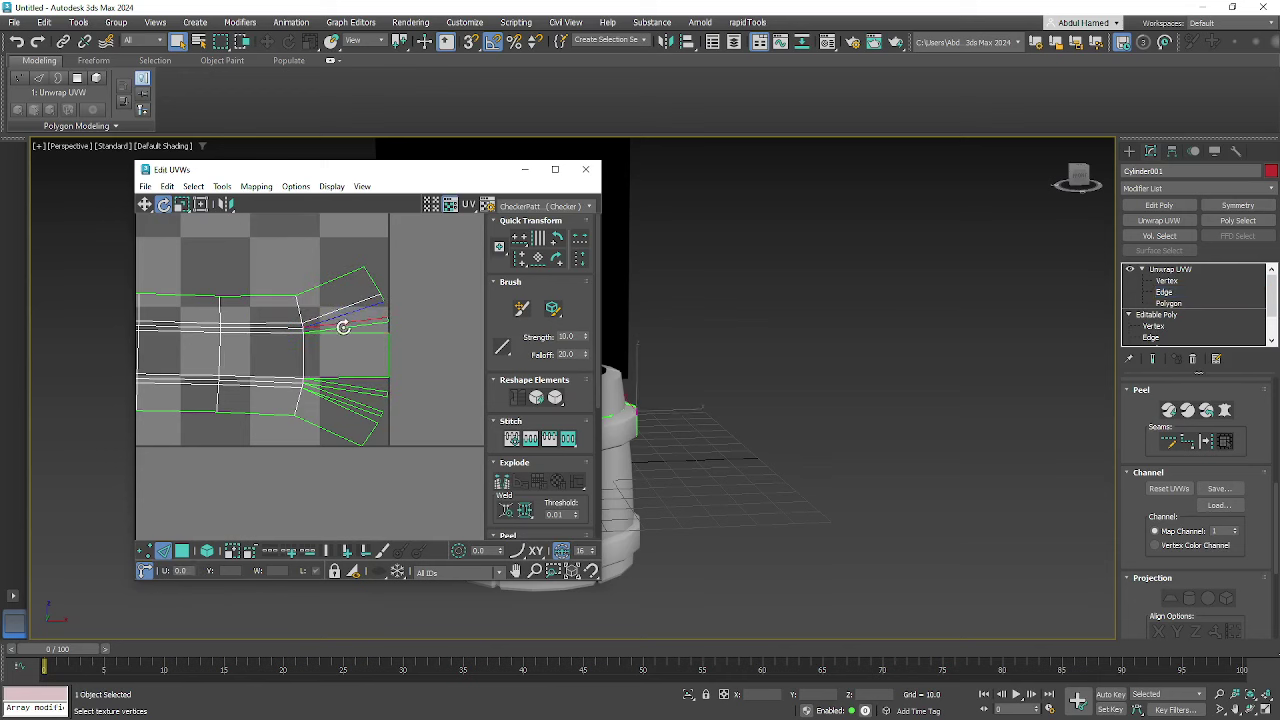
right_click(354, 332)
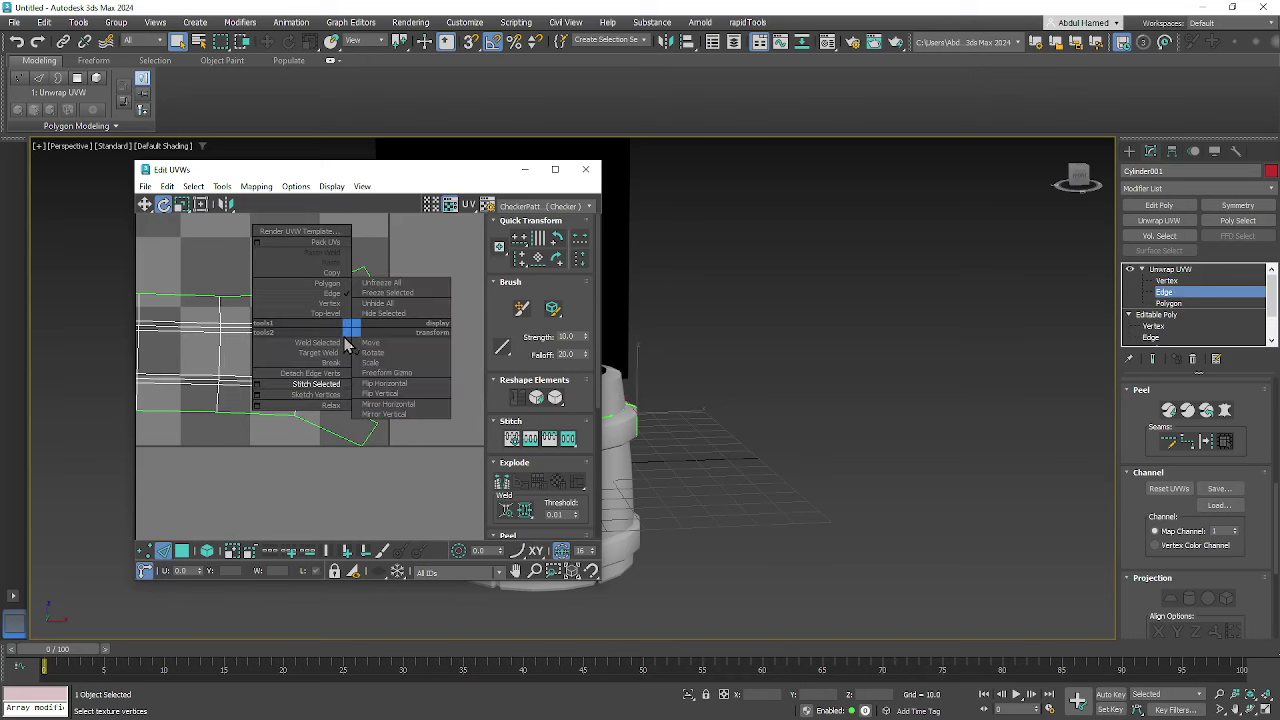
click(344, 350)
- Weld the remaining split UV edges in the lower half of the strip's splayed end
click(360, 387)
right_click(356, 379)
click(345, 389)
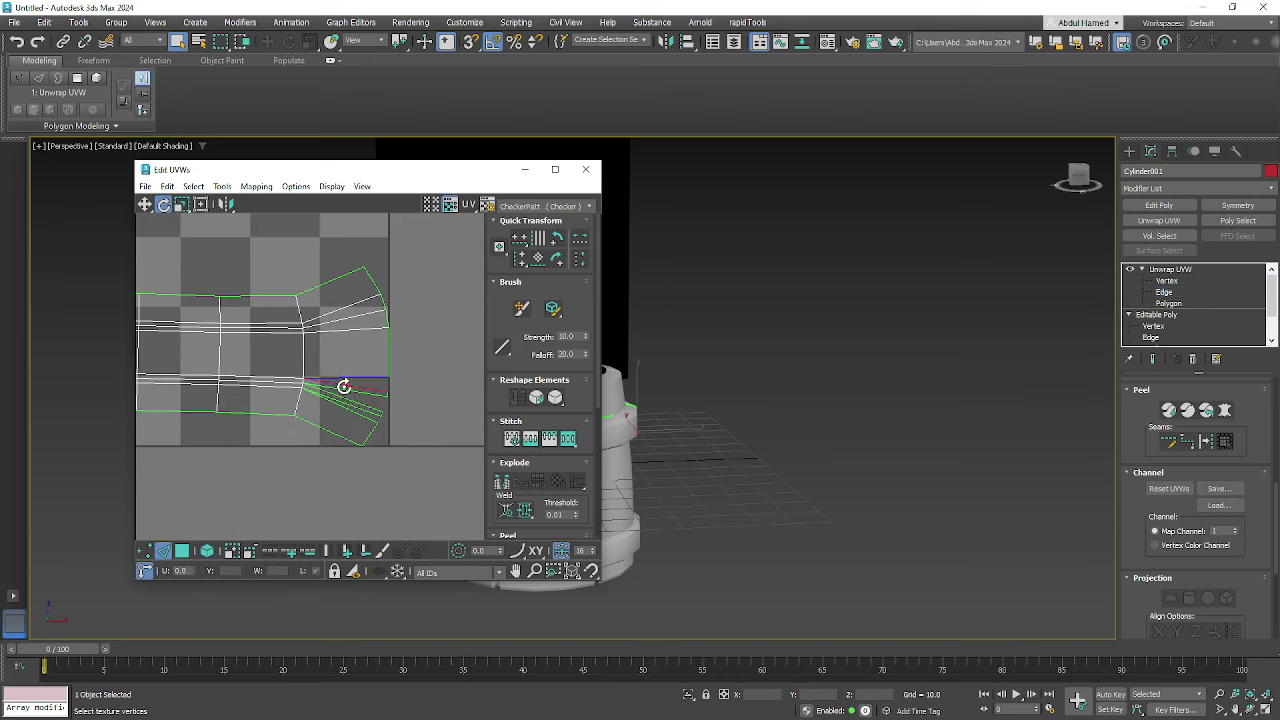
click(355, 406)
right_click(354, 396)
click(343, 406)
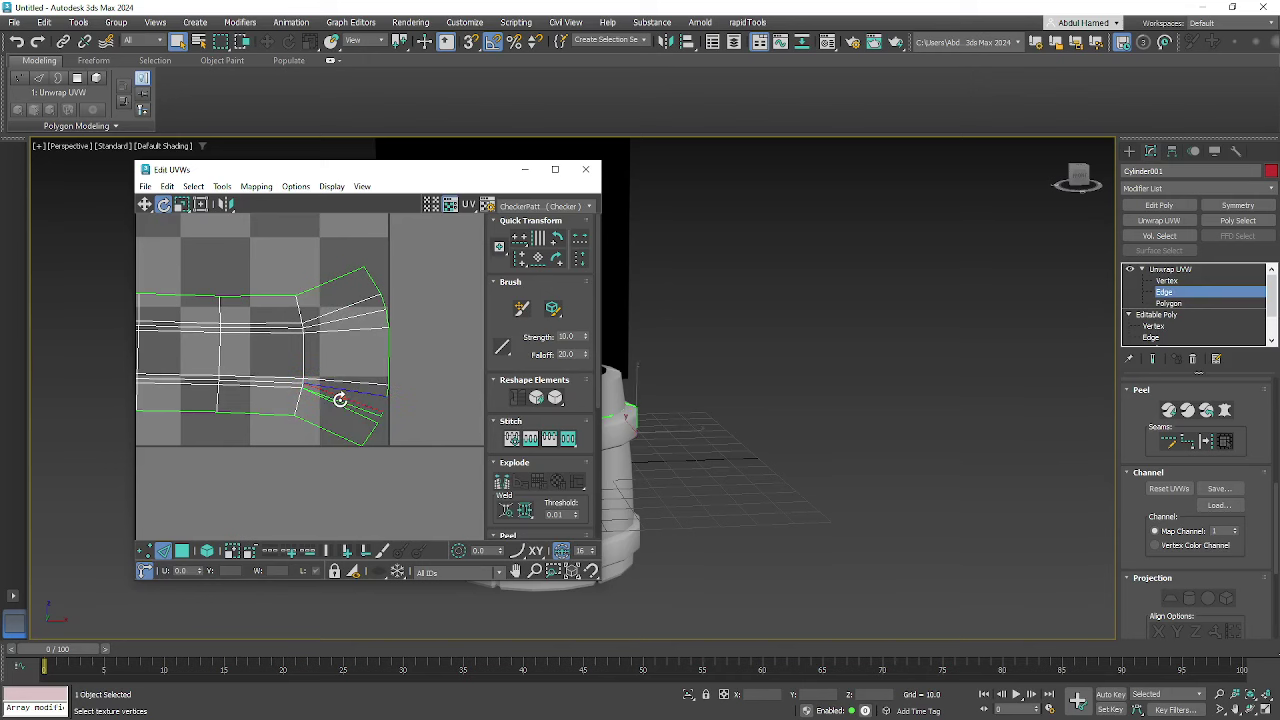
click(350, 410)
right_click(349, 409)
click(343, 419)
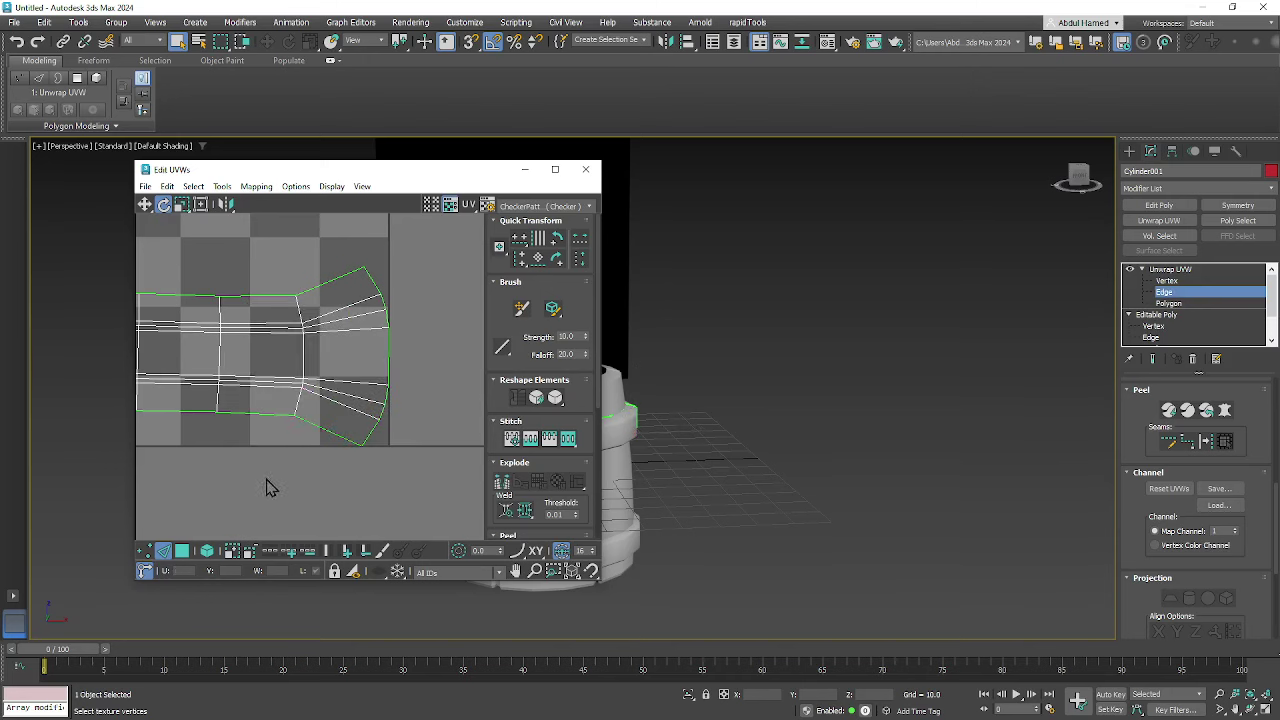
- Select all of the band's UV edges and peel the strip again to even out its flared end
middle_drag(268, 486, 468, 496)
scroll(383, 478, down, 5)
scroll(330, 450, down, 4)
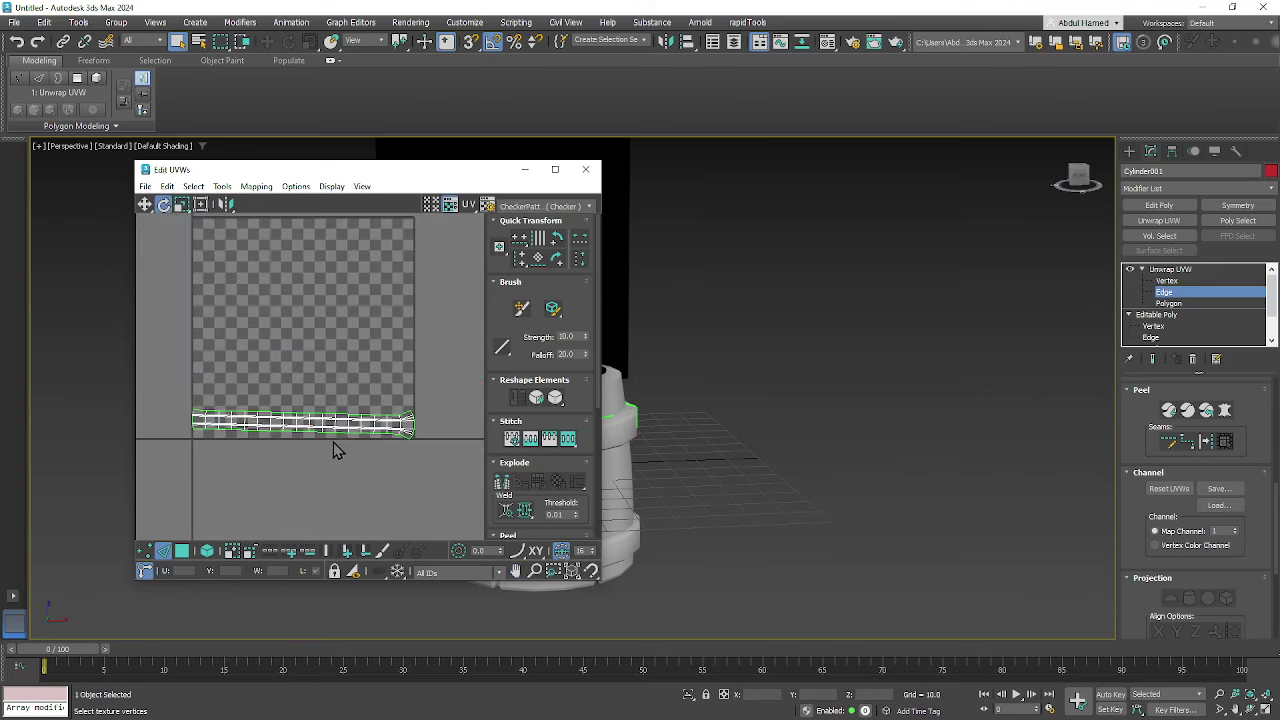
key(ctrl+a)
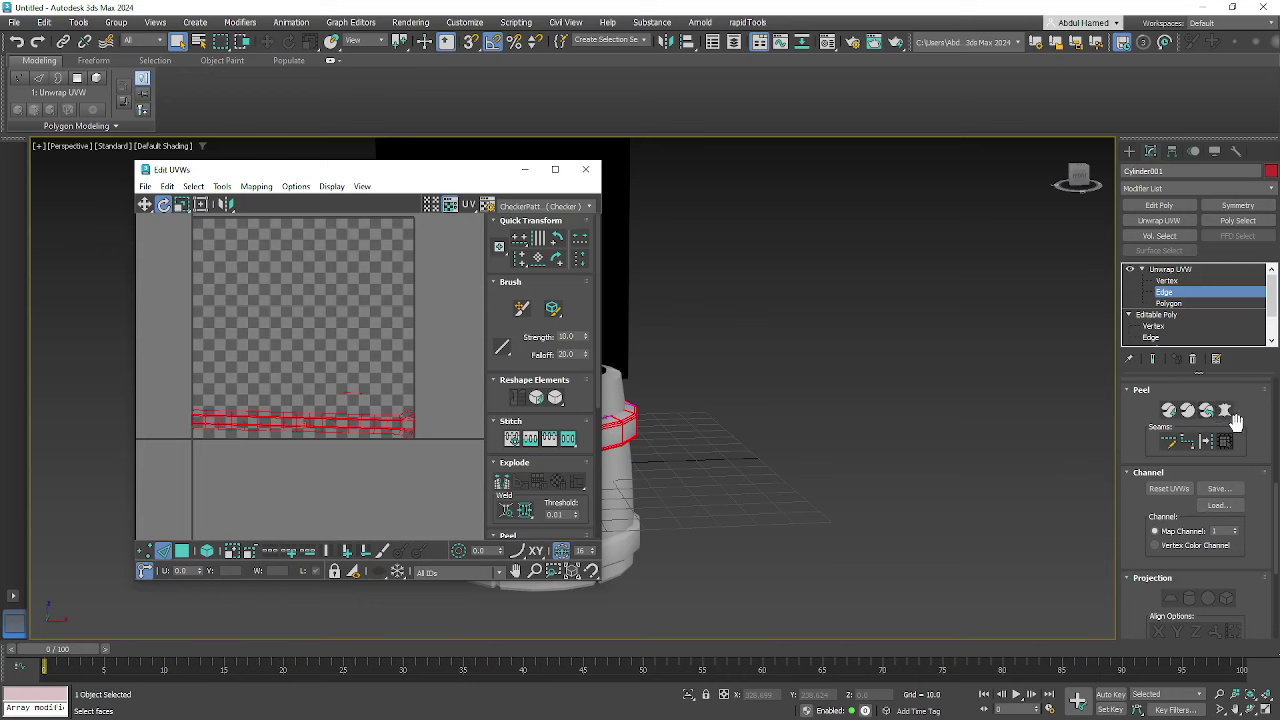
click(1250, 425)
scroll(1248, 470, up, 8)
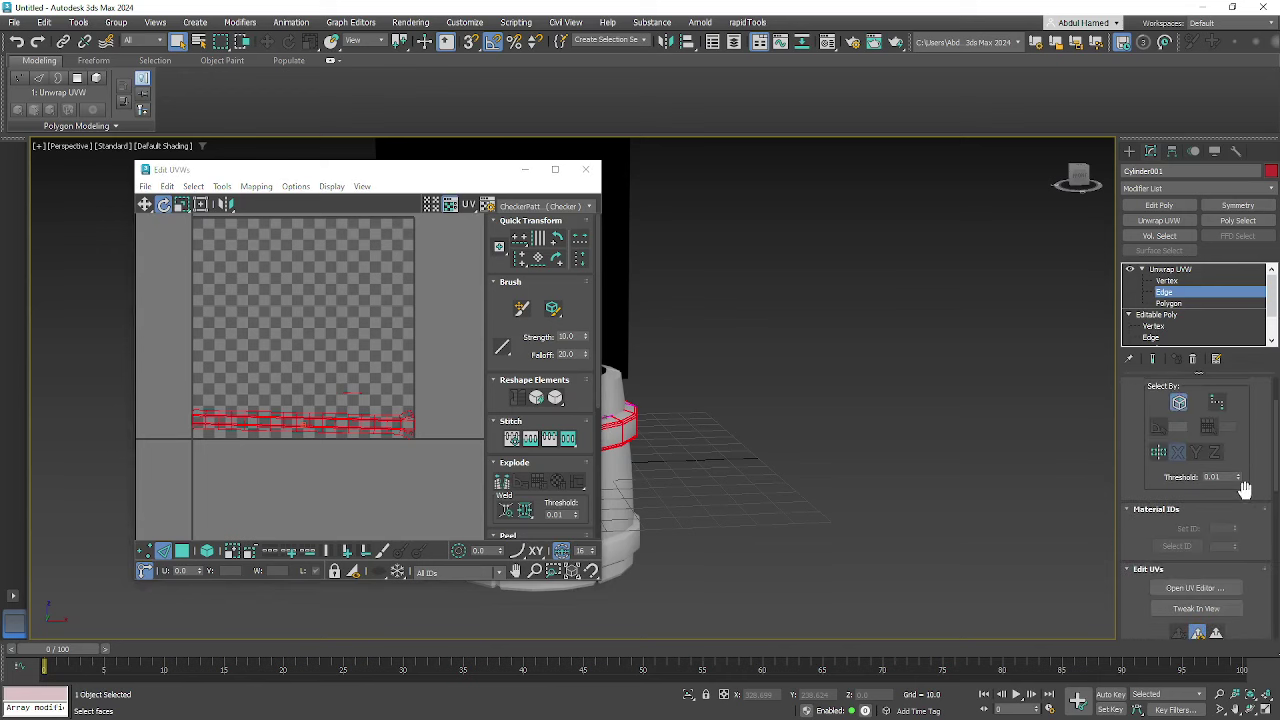
scroll(1245, 489, down, 6)
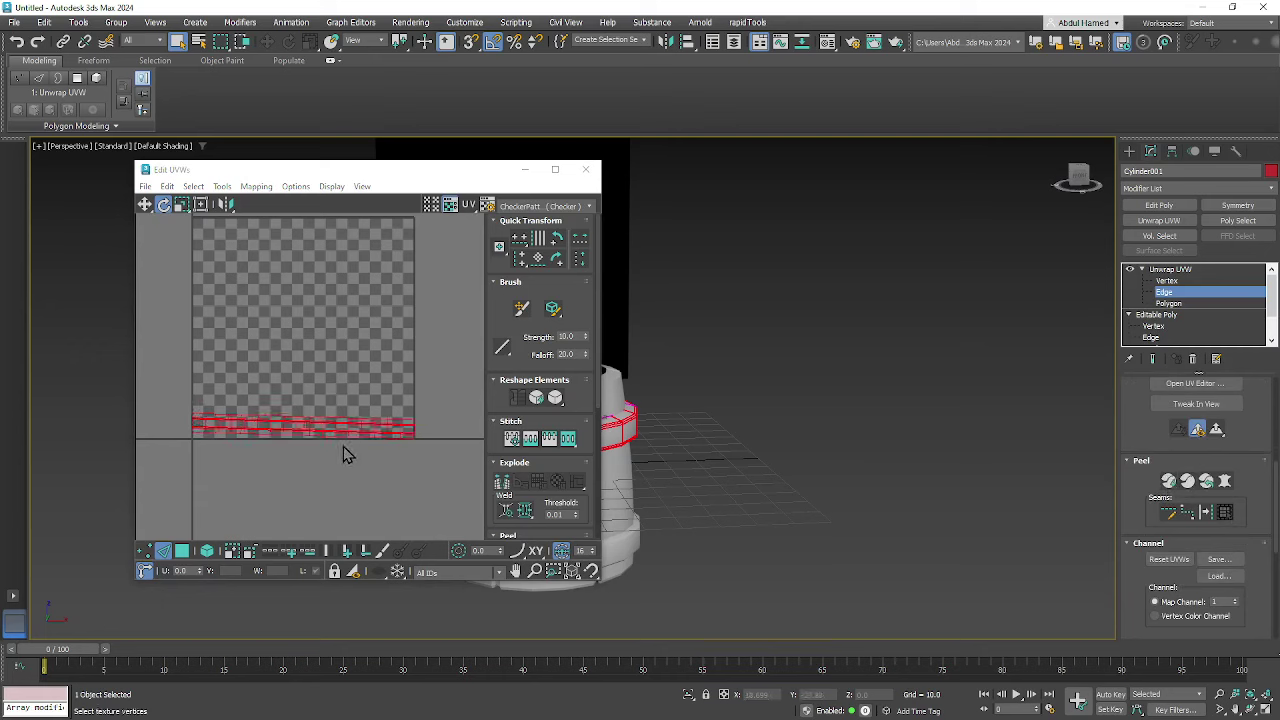
scroll(354, 420, up, 3)
scroll(355, 420, down, 3)
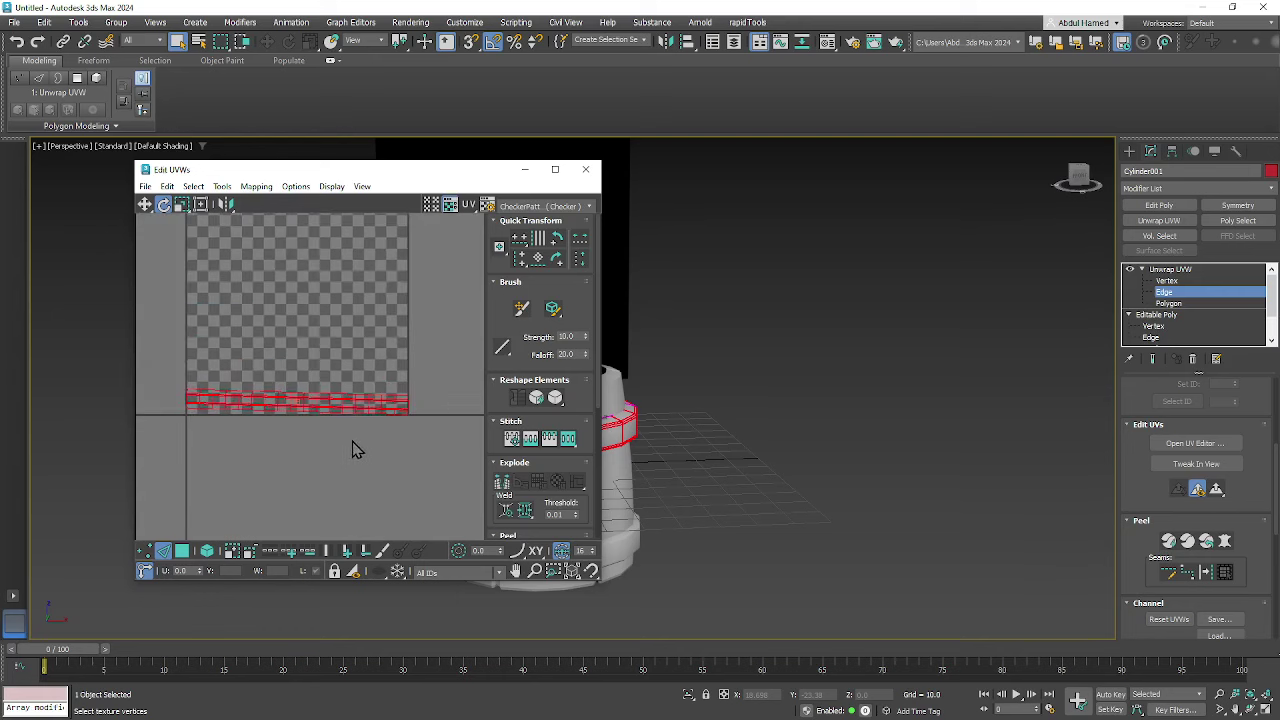
- Turn off angle snapping and rotate the band's UV strip slightly to level it
drag(358, 407, 377, 407)
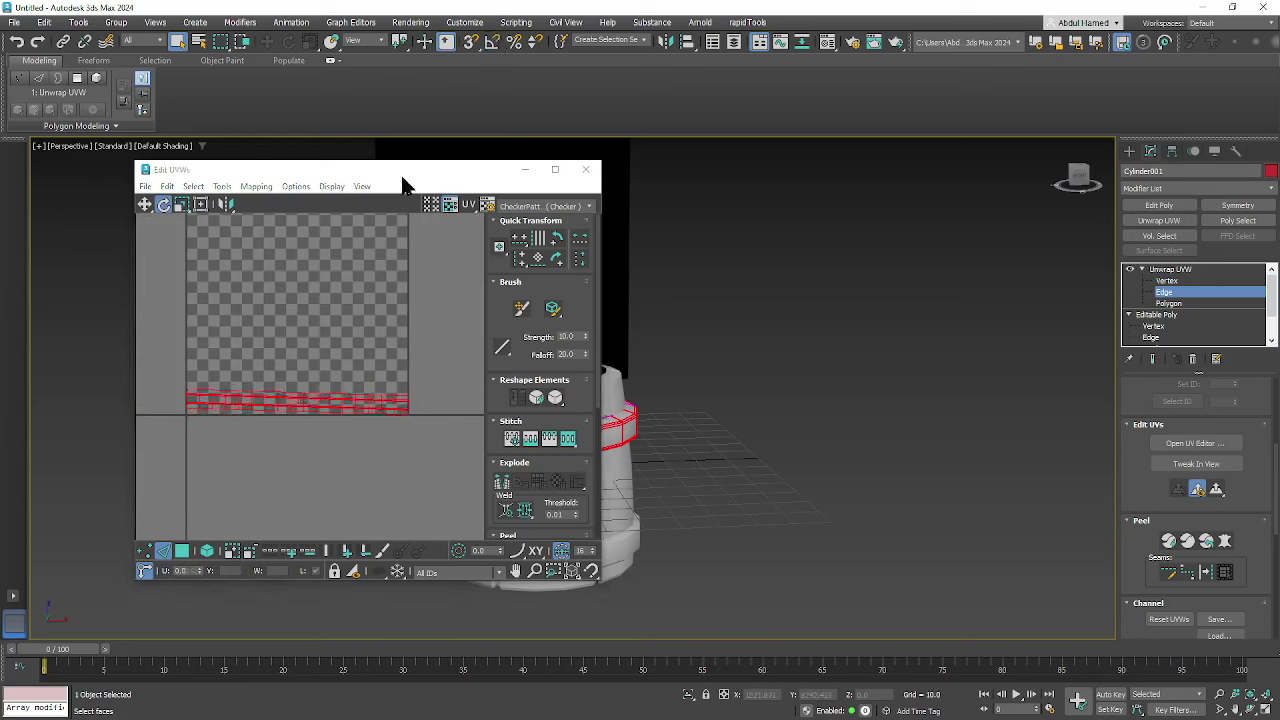
scroll(357, 357, up, 4)
click(410, 345)
scroll(378, 380, down, 4)
drag(260, 340, 452, 398)
middle_drag(442, 374, 416, 365)
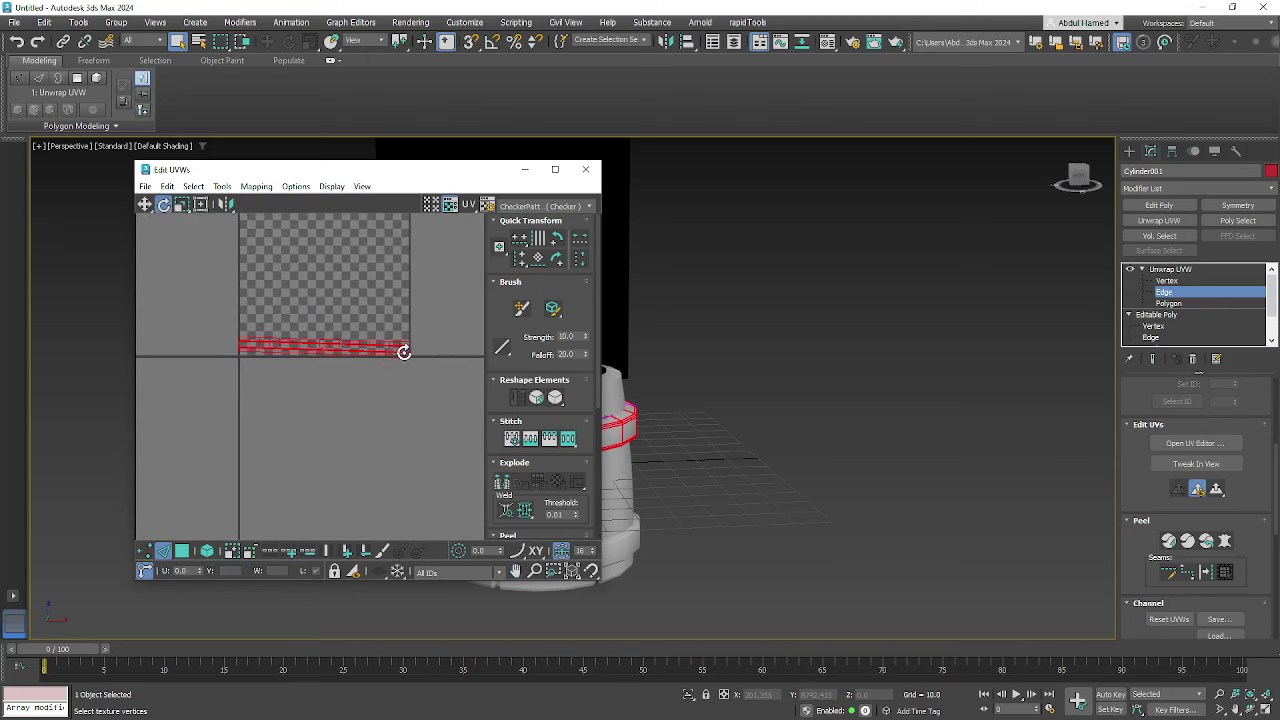
drag(403, 352, 408, 352)
scroll(397, 387, up, 1)
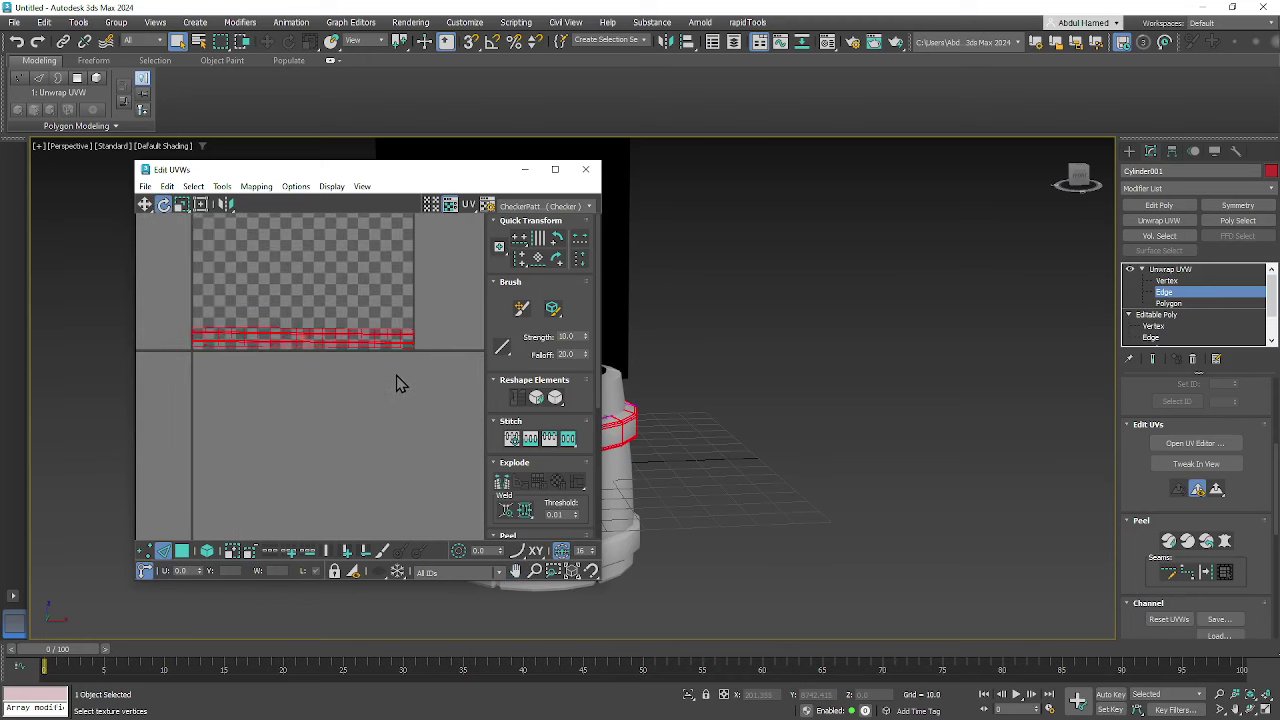
scroll(397, 385, up, 1)
- Maximize the UV editor and align the strip's upper border edges horizontally
click(555, 171)
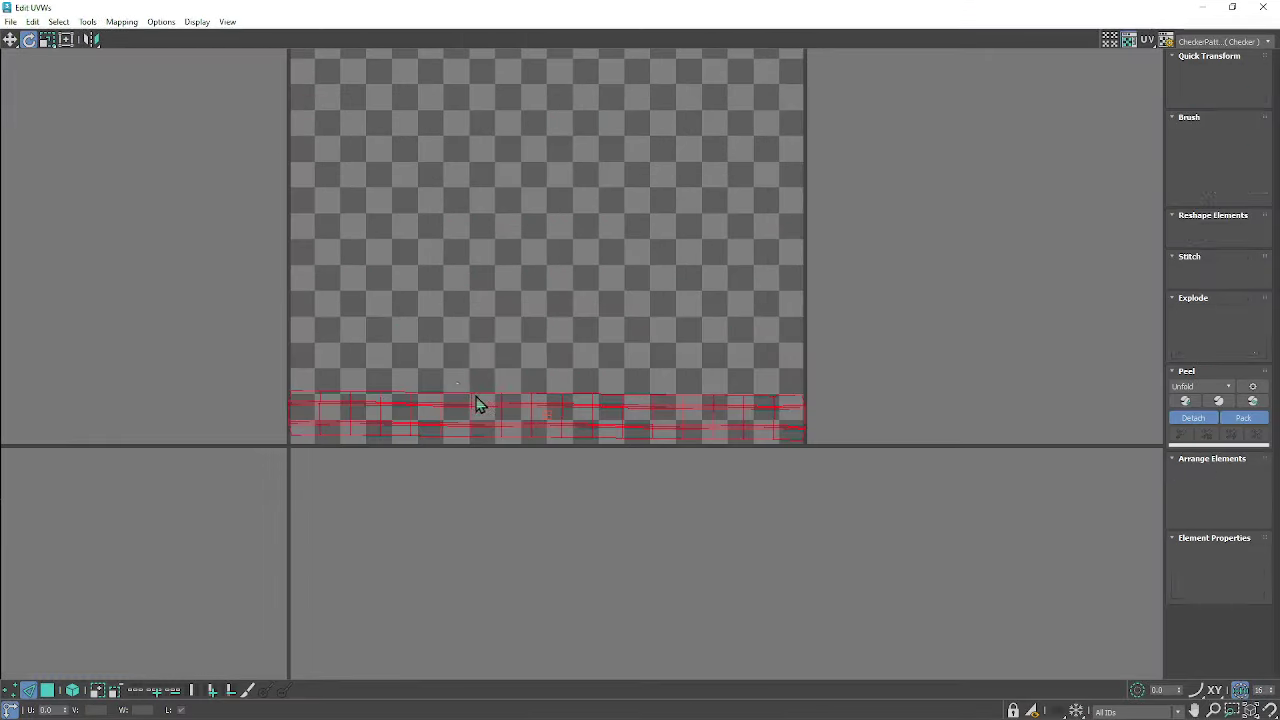
scroll(593, 461, up, 2)
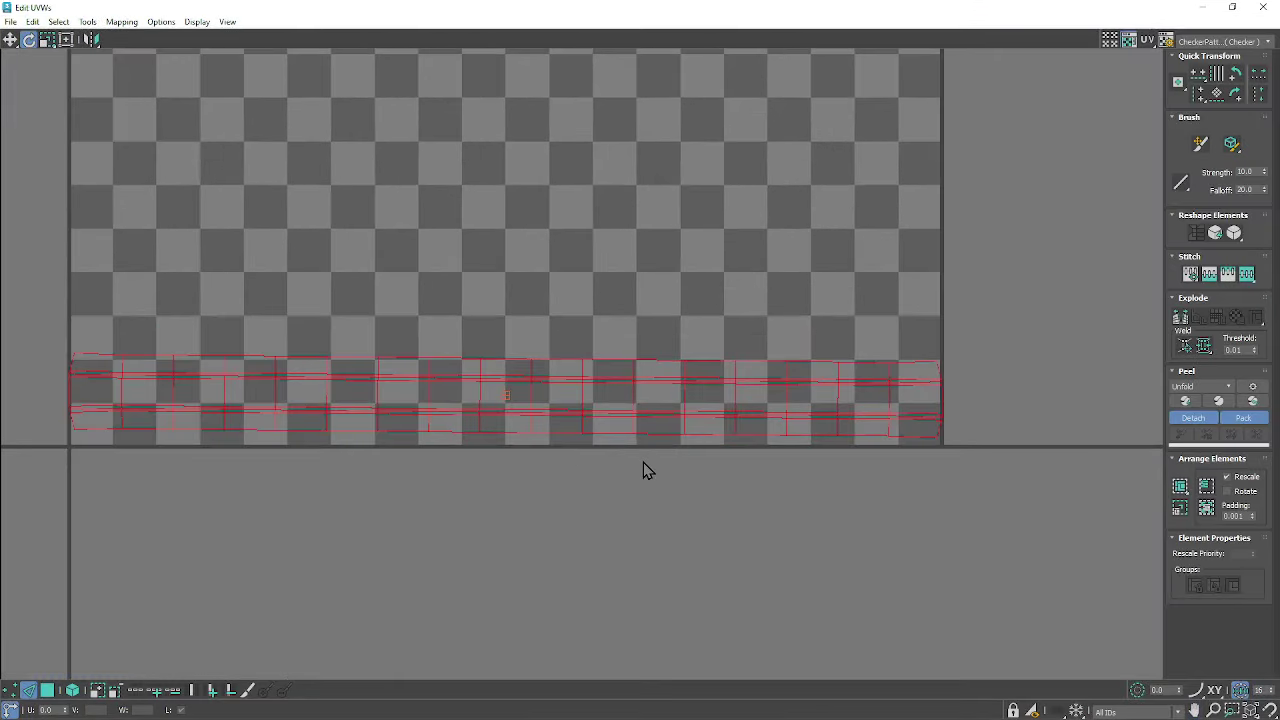
click(690, 395)
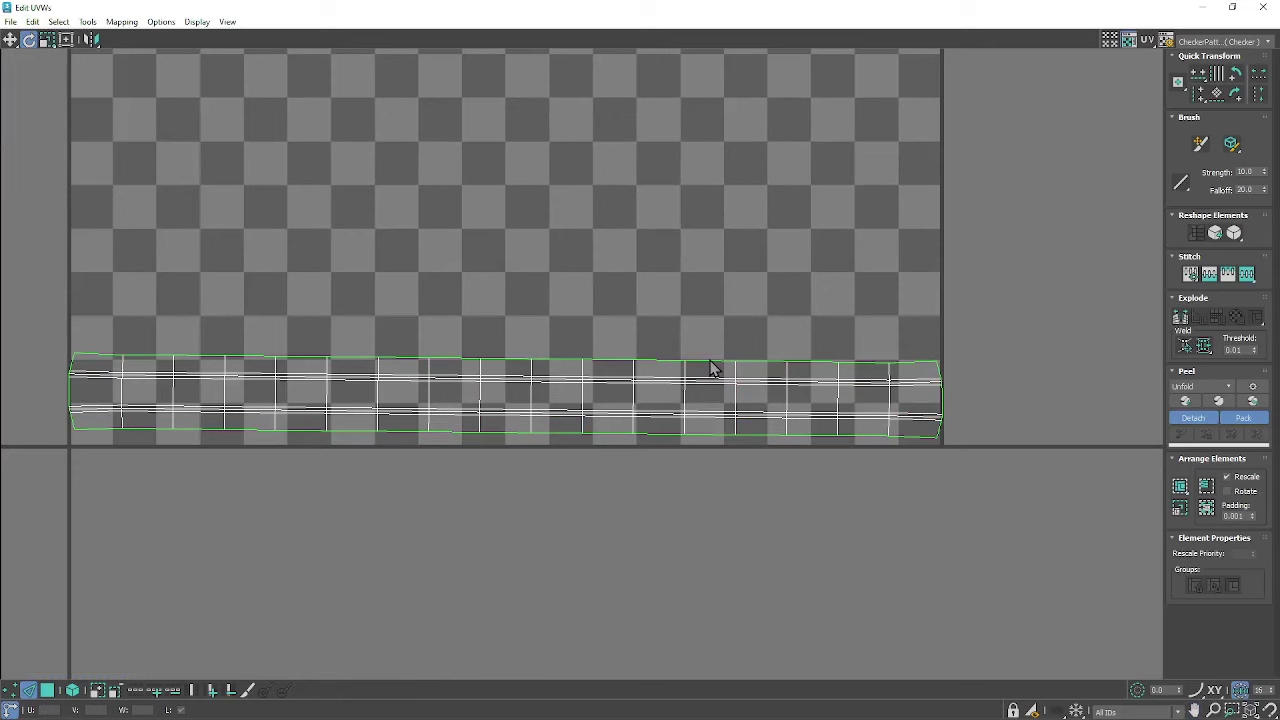
click(709, 360)
click(1199, 84)
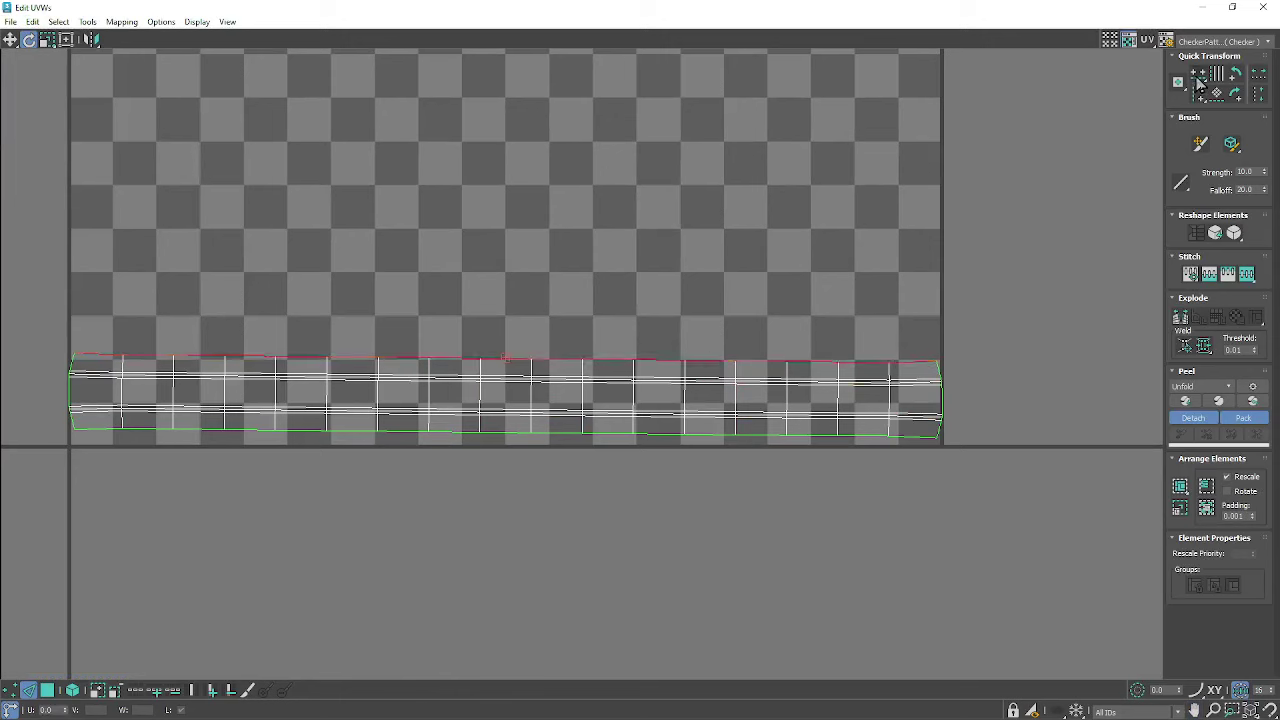
- Align each of the three upper inner edge loops of the UV strip horizontally
click(862, 388)
double_click(862, 379)
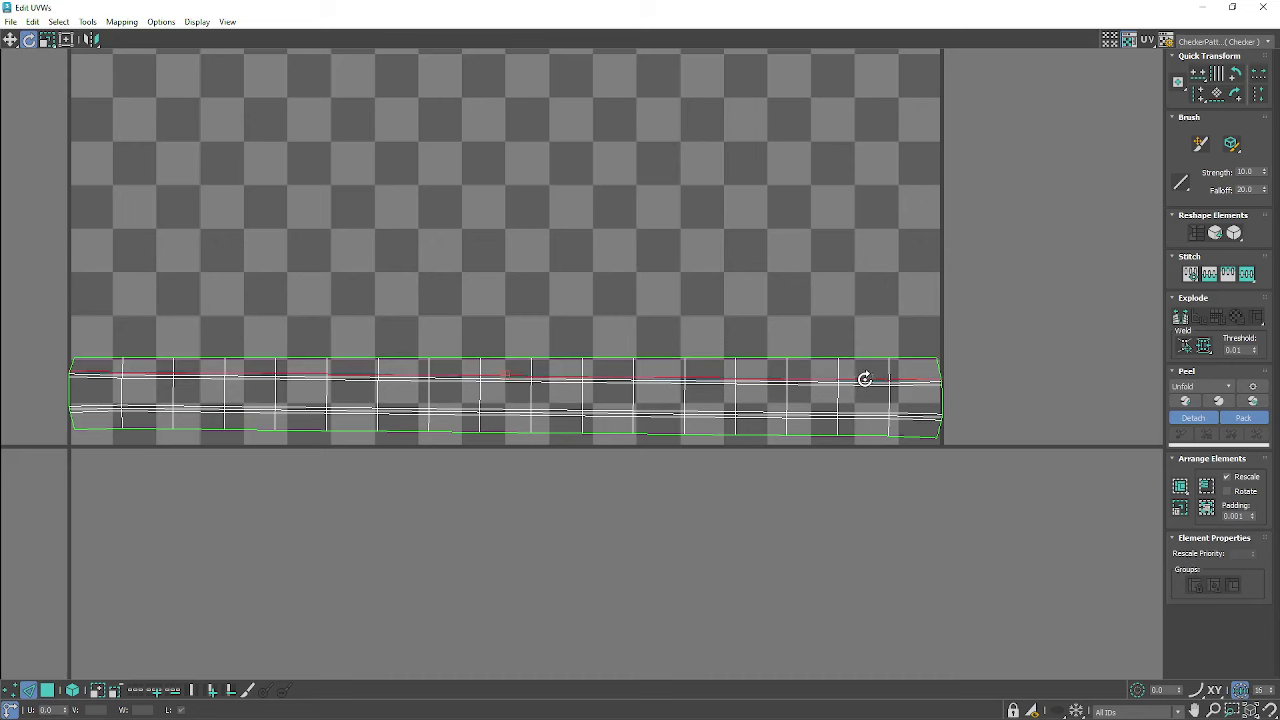
click(1206, 80)
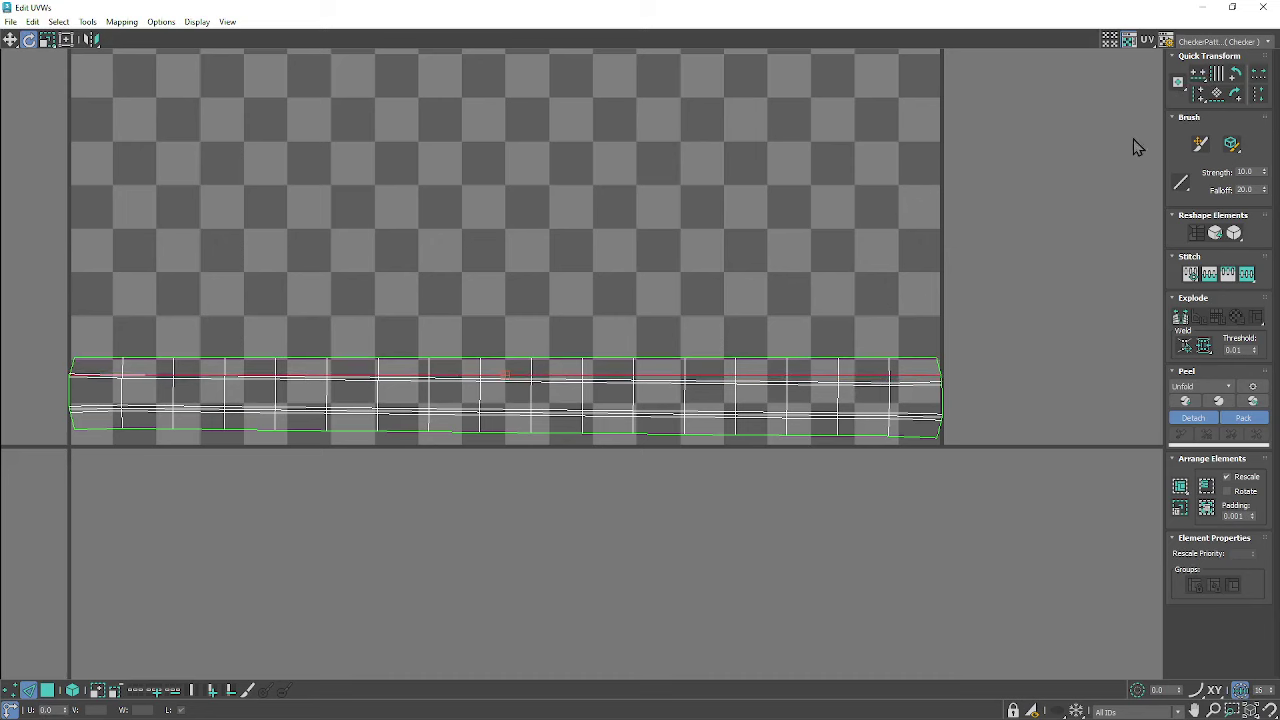
double_click(922, 383)
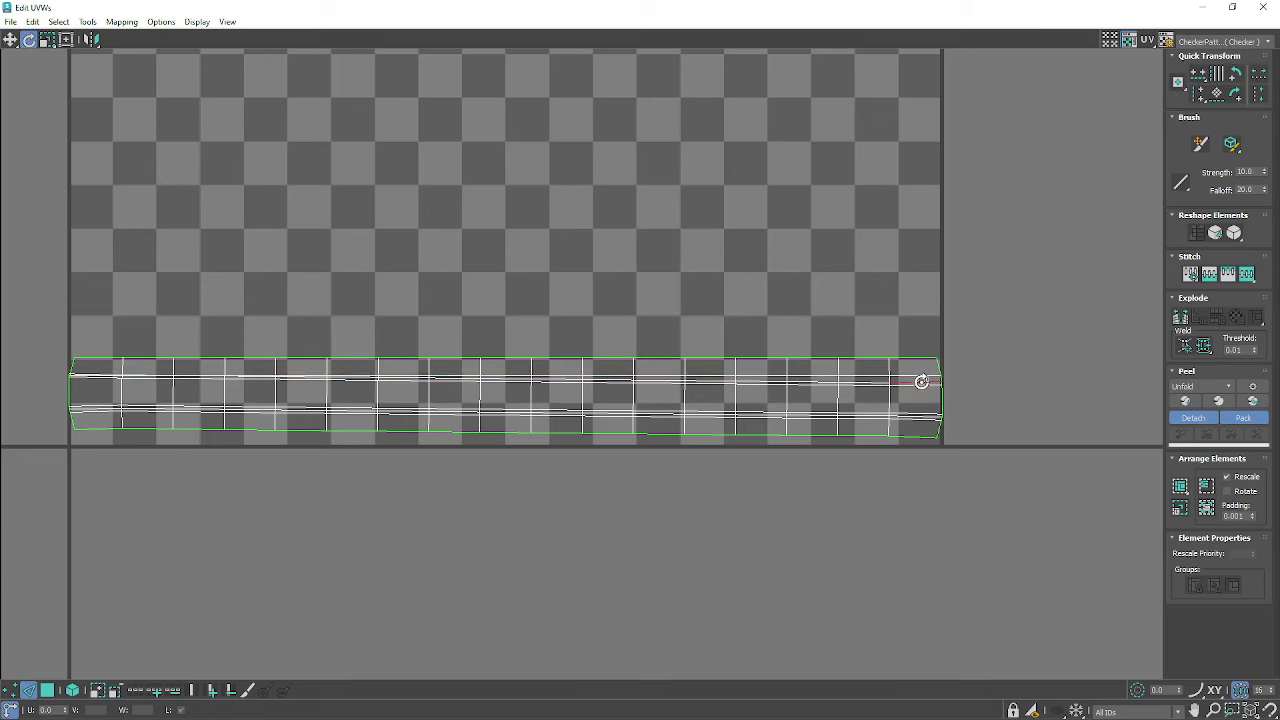
click(1205, 80)
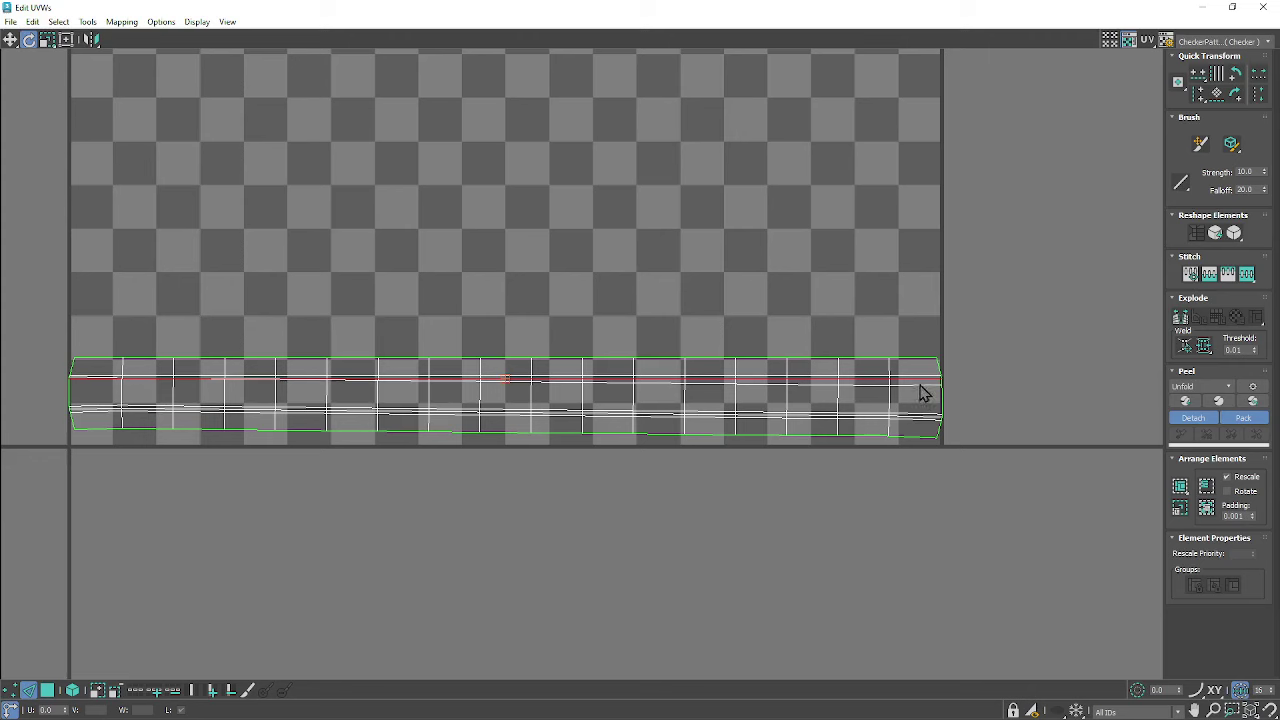
double_click(914, 383)
click(1199, 75)
- Align the three lower inner edge loops and the lower border of the UV strip horizontally
double_click(915, 412)
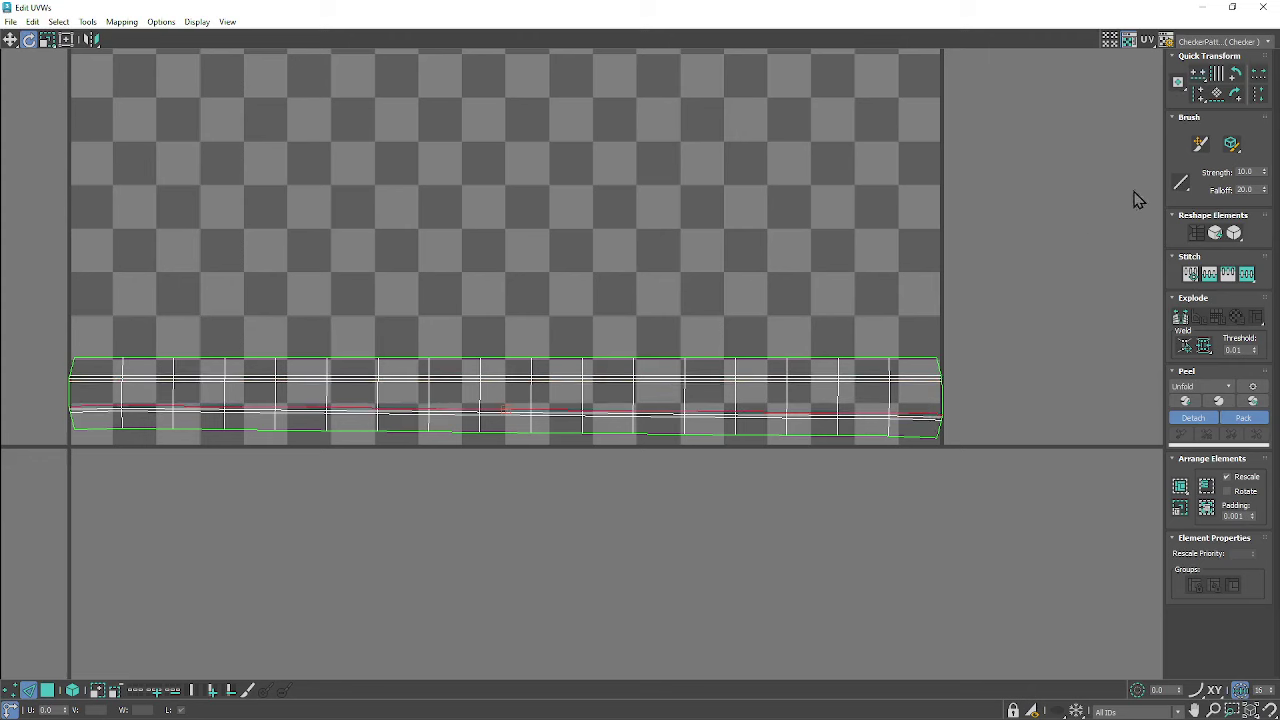
click(1199, 75)
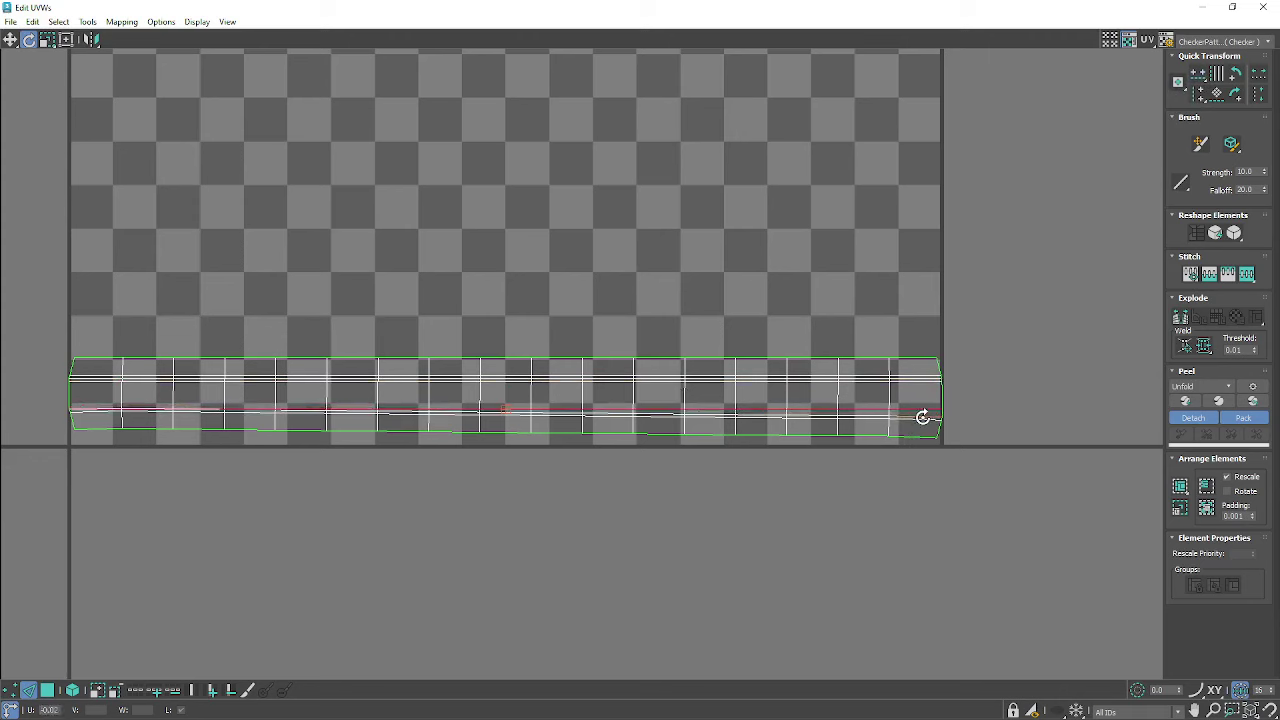
double_click(923, 417)
click(1199, 75)
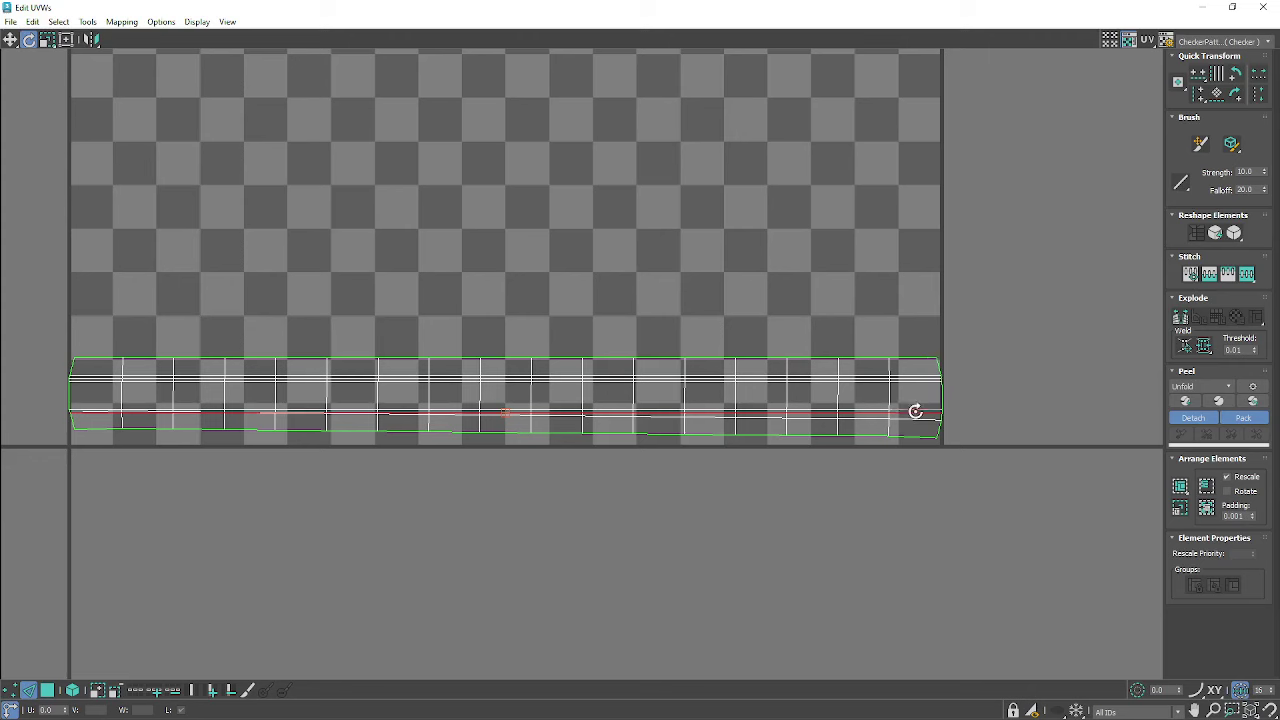
double_click(913, 420)
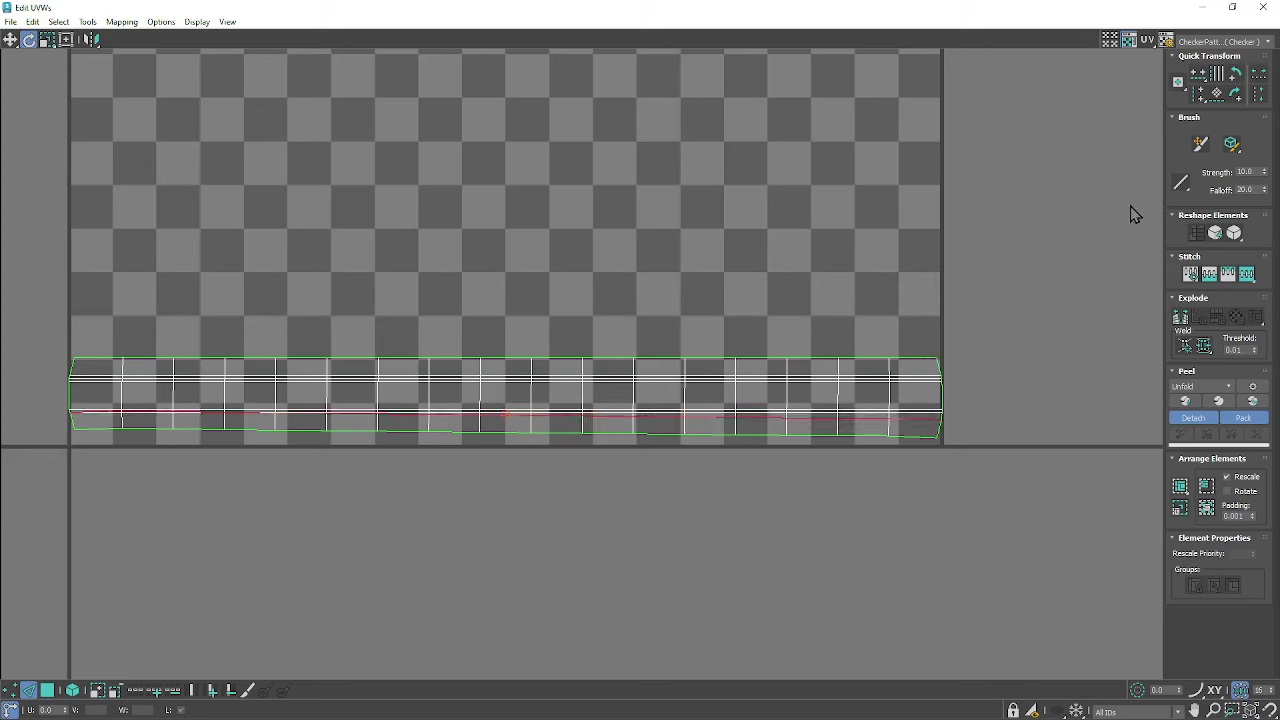
click(1201, 75)
double_click(922, 437)
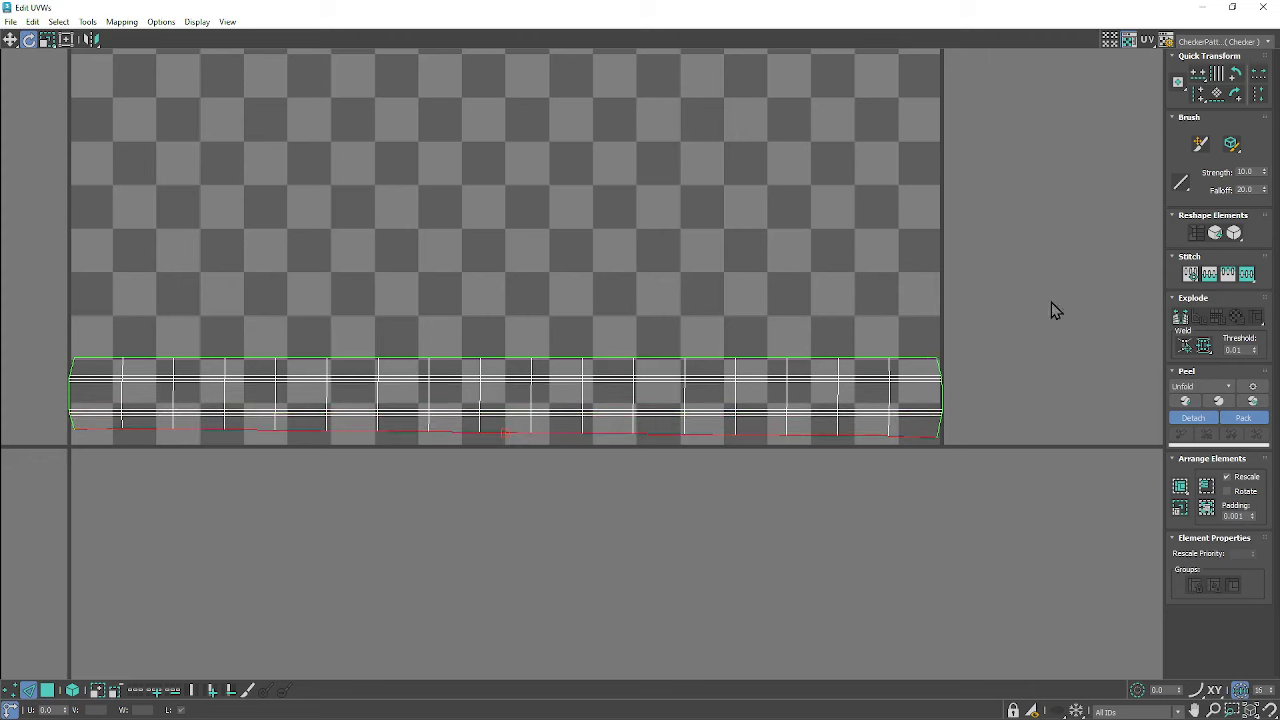
click(1198, 75)
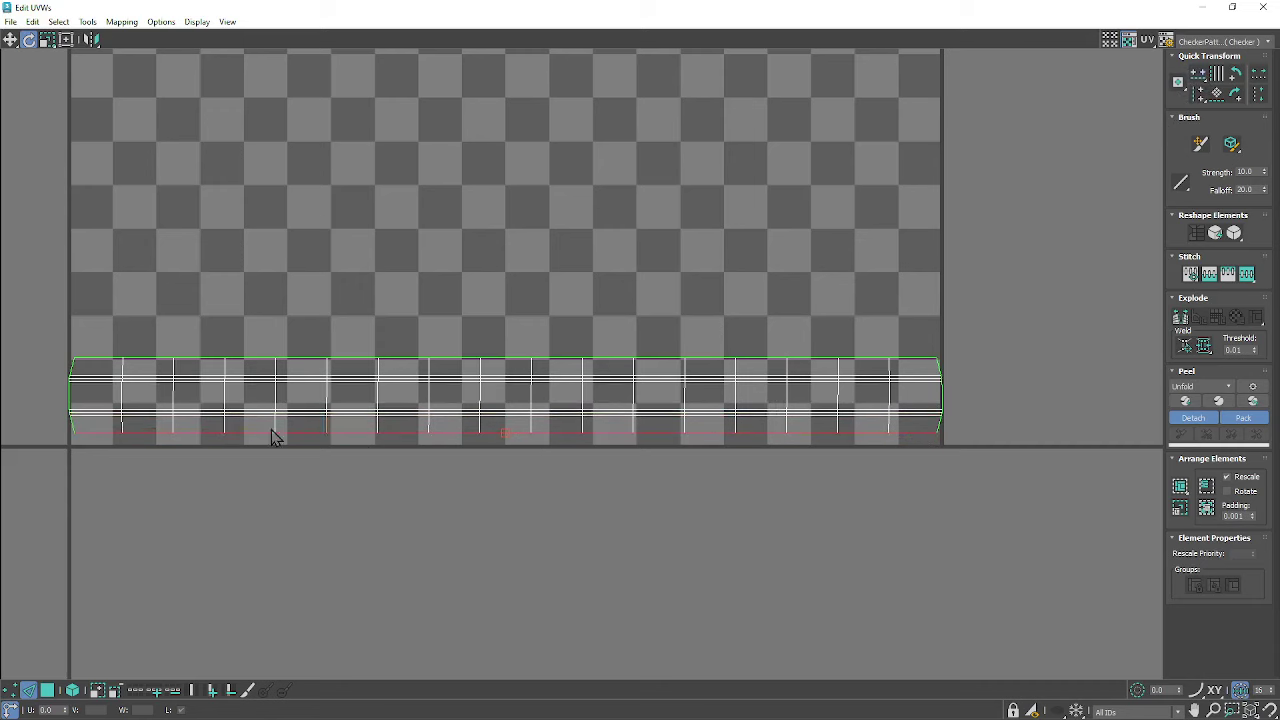
- Examine the straightened UV strip against the CheckerPattern background and the checker mapping on the barrel's upper band
middle_drag(379, 478, 341, 484)
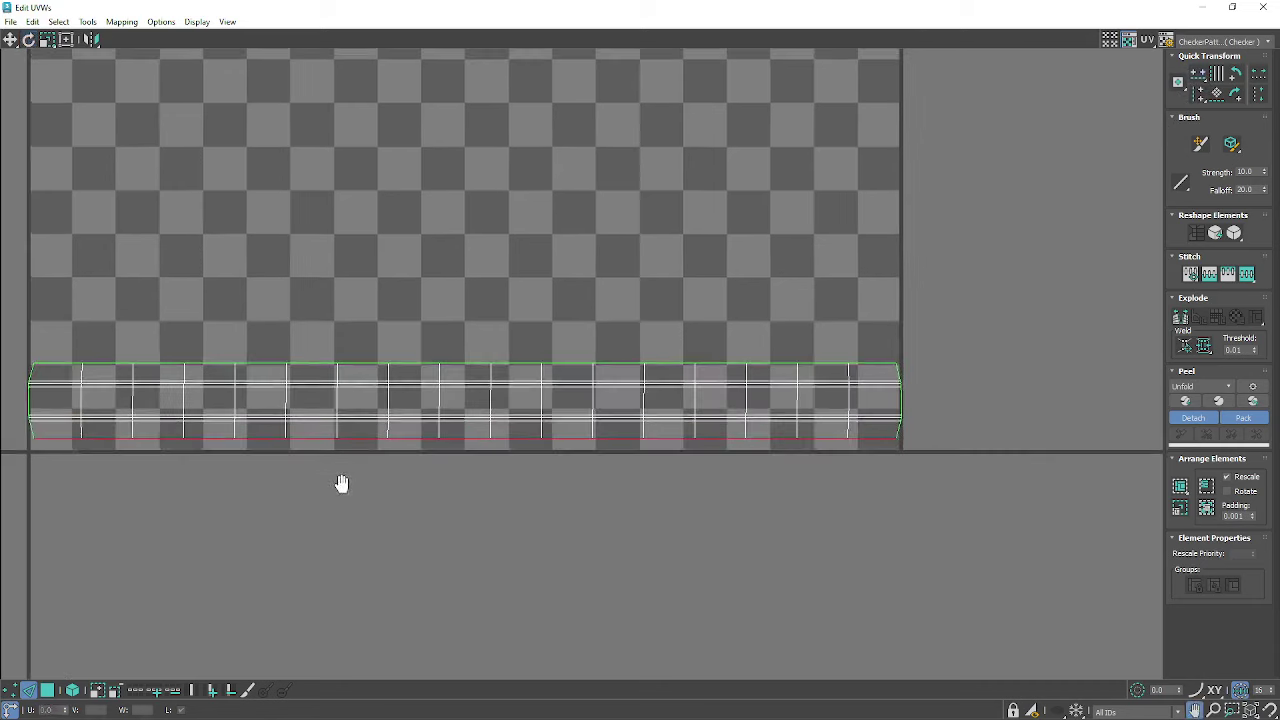
scroll(850, 400, up, 5)
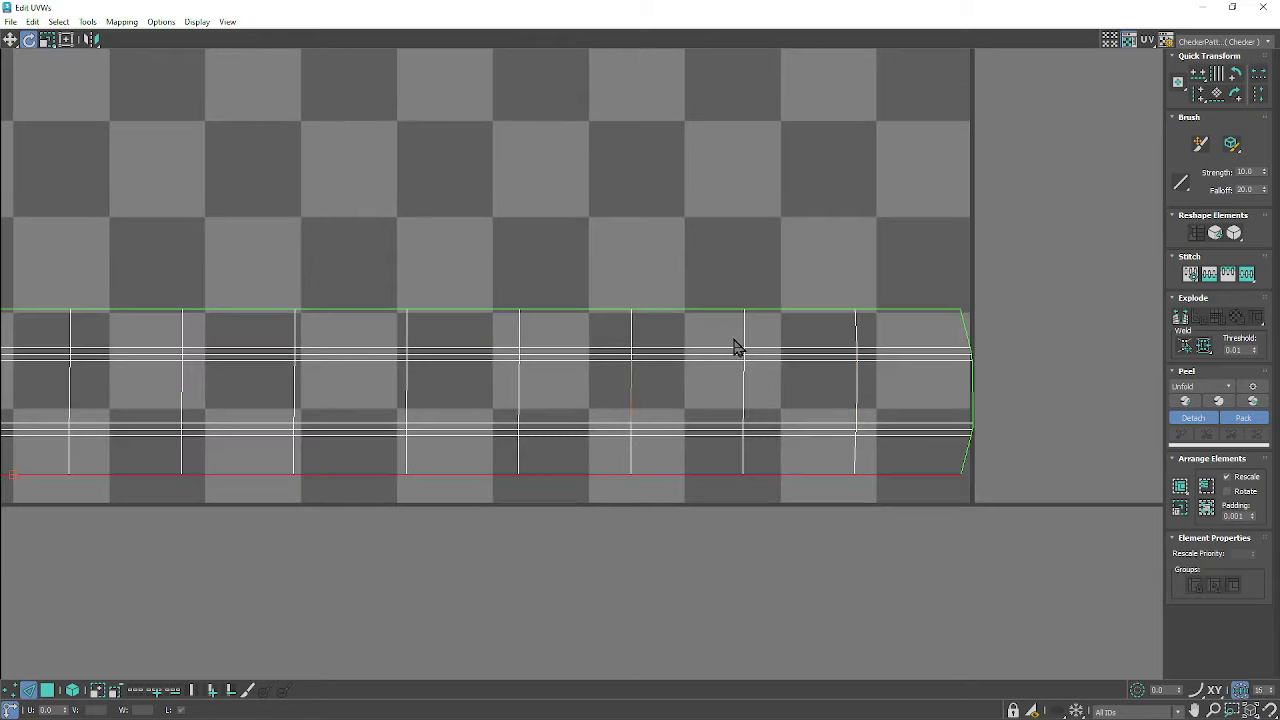
click(1235, 42)
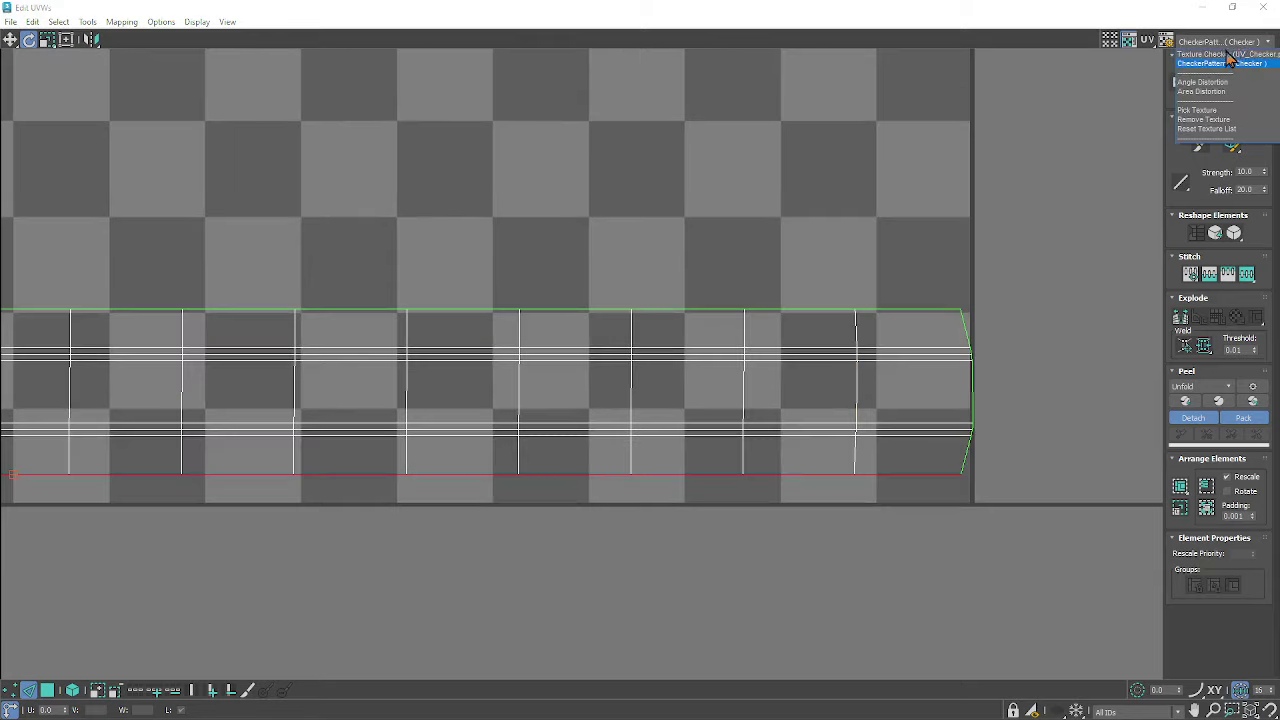
click(1221, 66)
double_click(1097, 8)
drag(1105, 82, 1133, 290)
alt+middle_drag(527, 455, 463, 485)
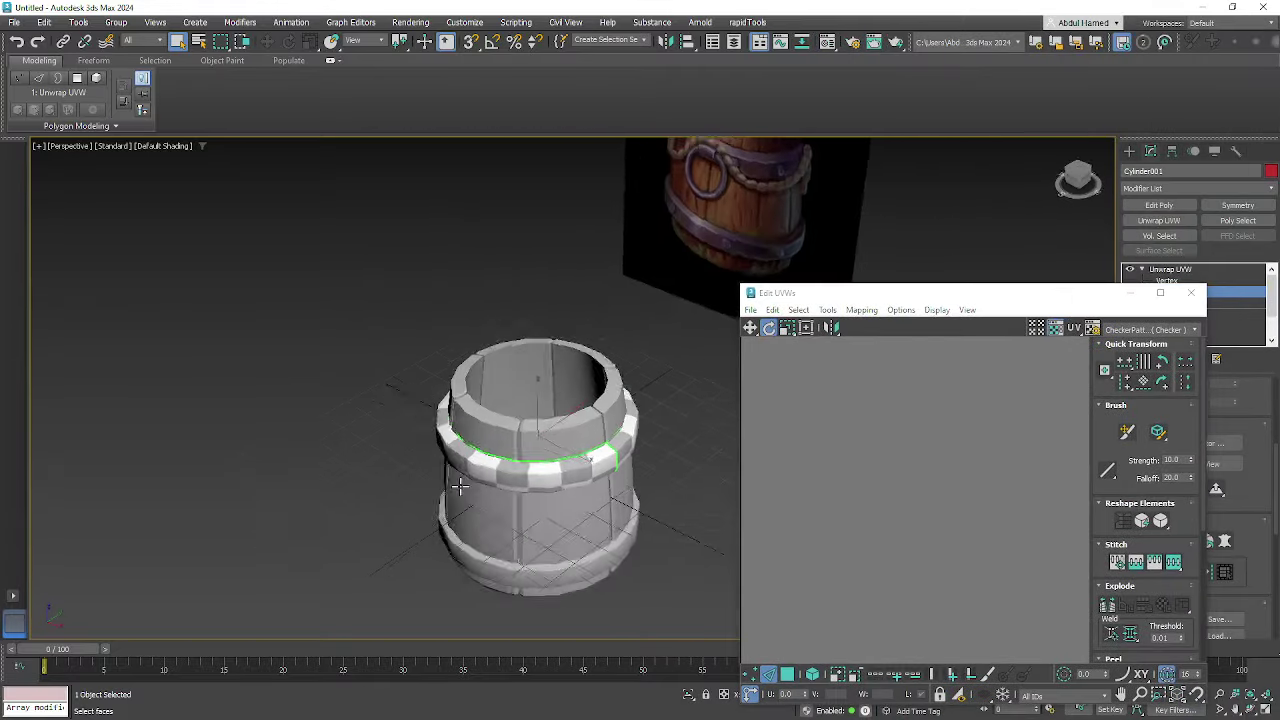
scroll(586, 517, up, 3)
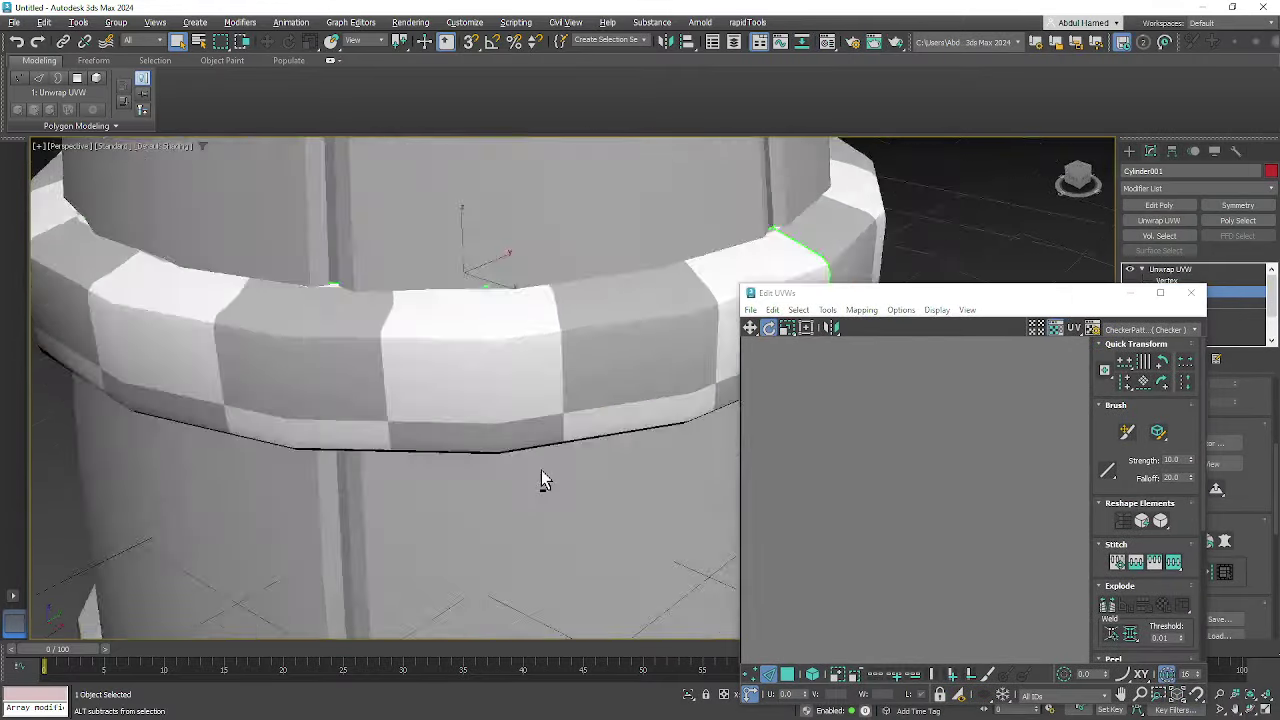
alt+middle_drag(541, 470, 500, 606)
alt+middle_drag(503, 331, 534, 437)
scroll(505, 390, down, 4)
drag(923, 300, 641, 250)
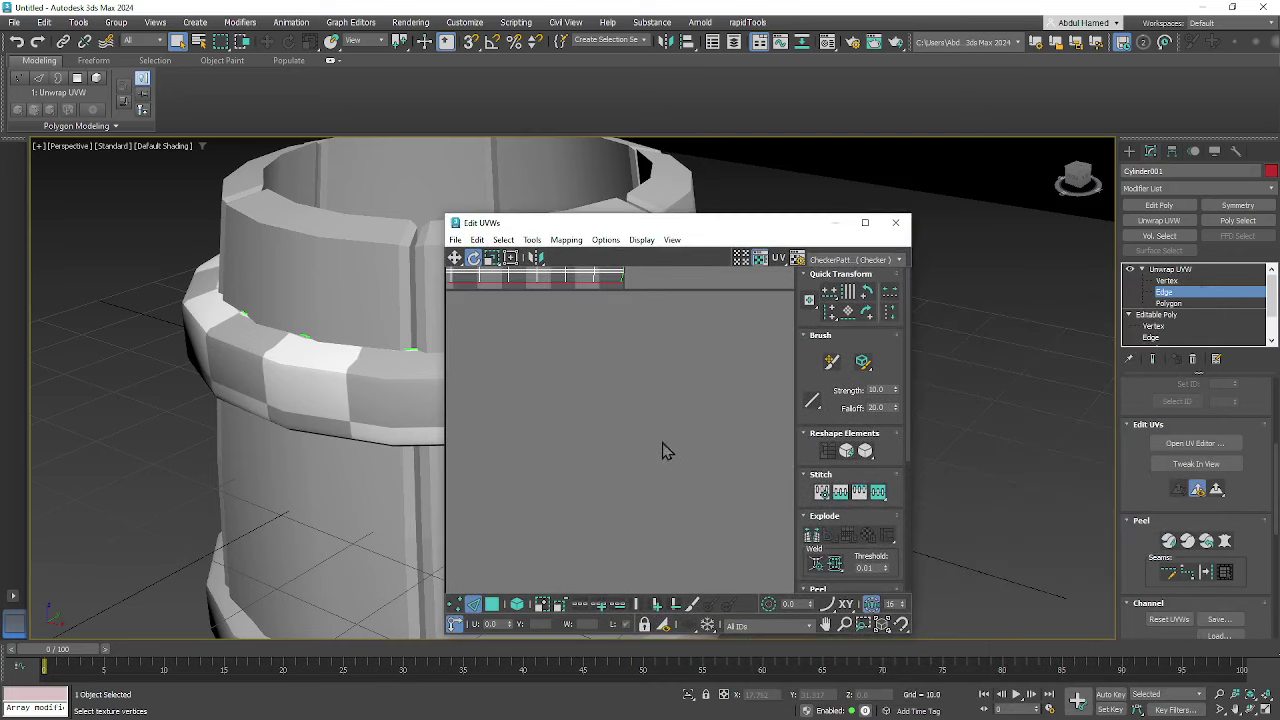
scroll(621, 402, down, 4)
middle_drag(664, 448, 623, 429)
middle_drag(667, 374, 684, 414)
scroll(684, 414, down, 1)
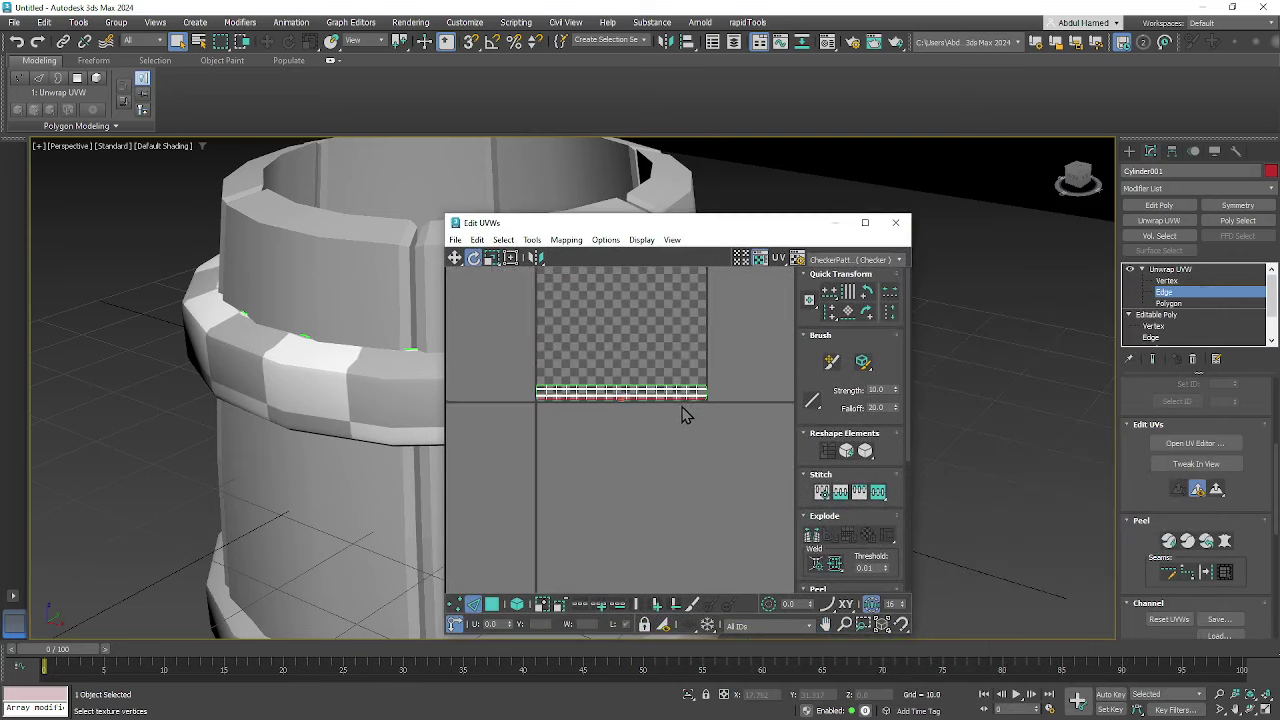
- Close the UV editor and collapse the upper band's entire modifier stack
click(895, 222)
right_click(1206, 270)
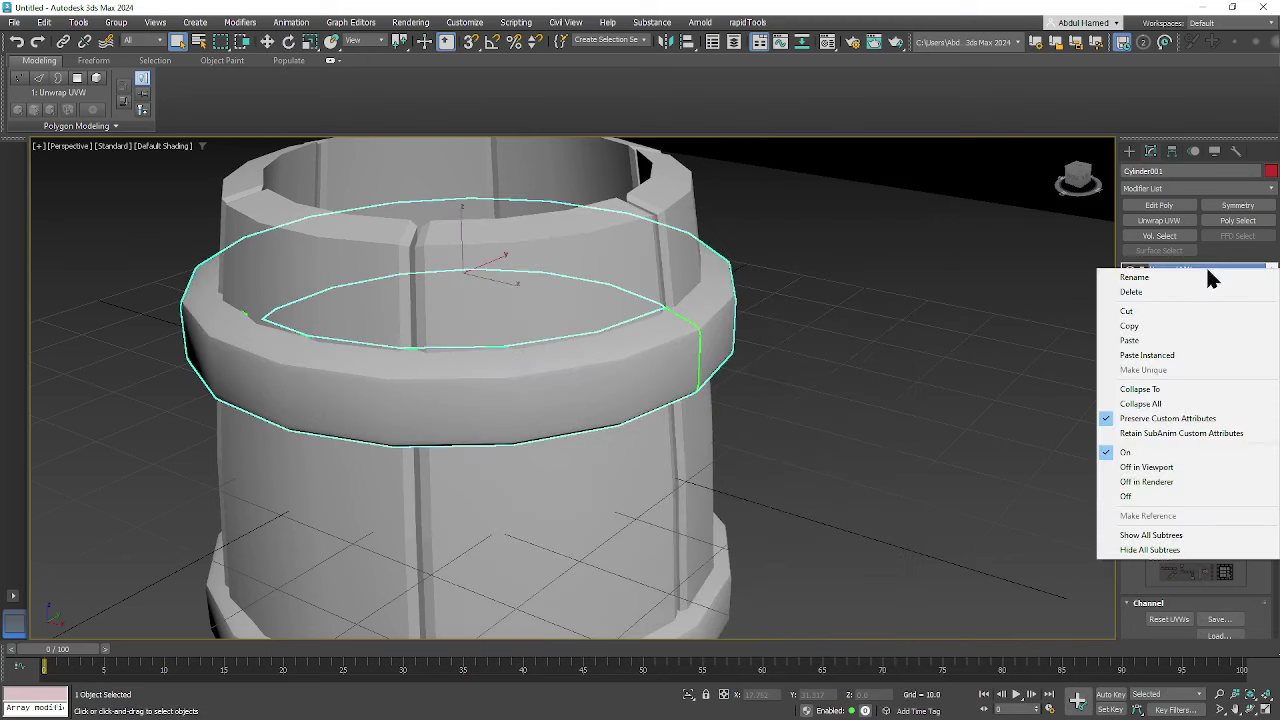
click(1140, 403)
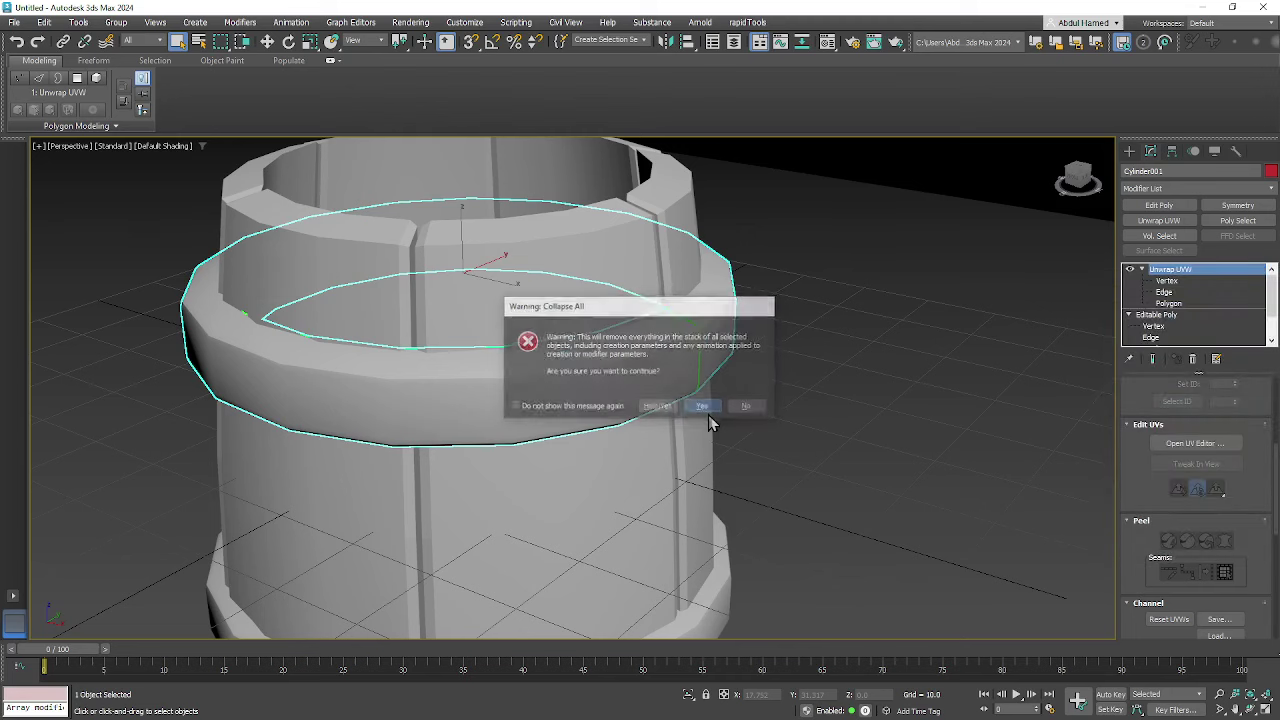
click(708, 415)
- Delete the barrel's old lower band
middle_drag(817, 500, 826, 408)
scroll(824, 395, down, 5)
alt+middle_drag(820, 473, 693, 505)
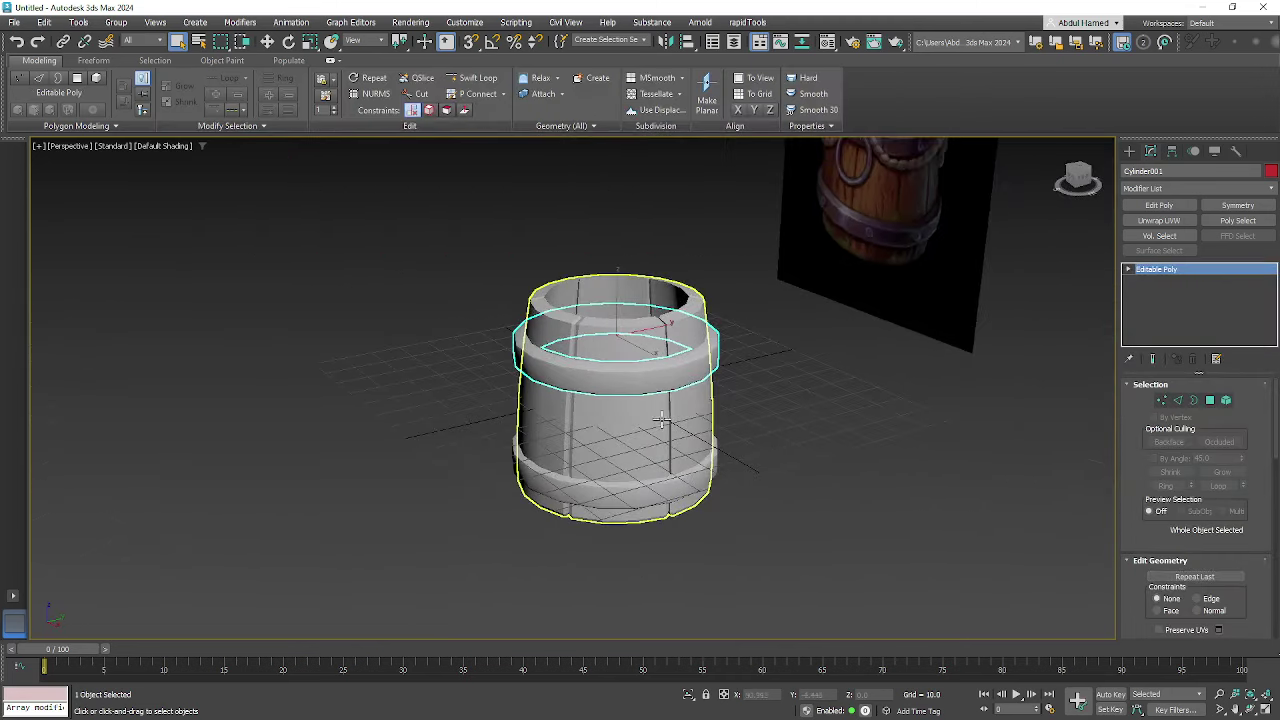
click(665, 503)
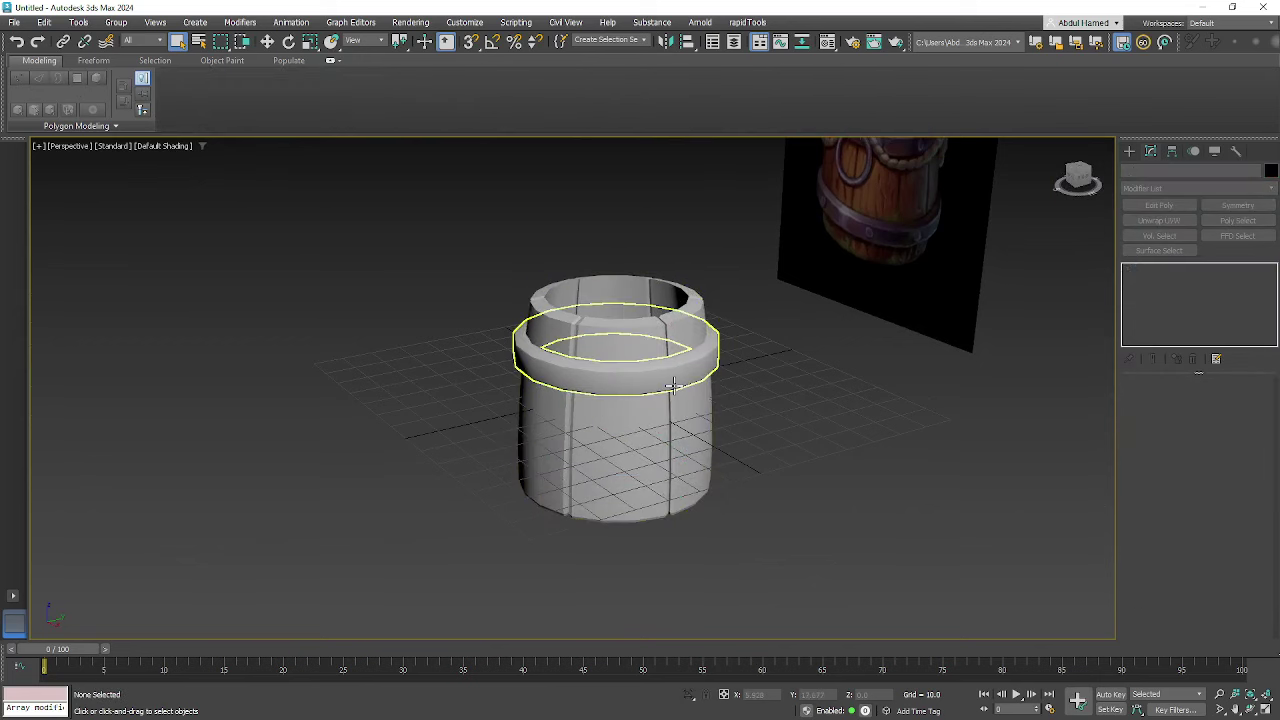
- Clone the unwrapped upper band straight down to a Z position of about -15 as the new lower band
click(672, 390)
key(w)
click(613, 410)
drag(616, 402, 620, 393)
click(628, 429)
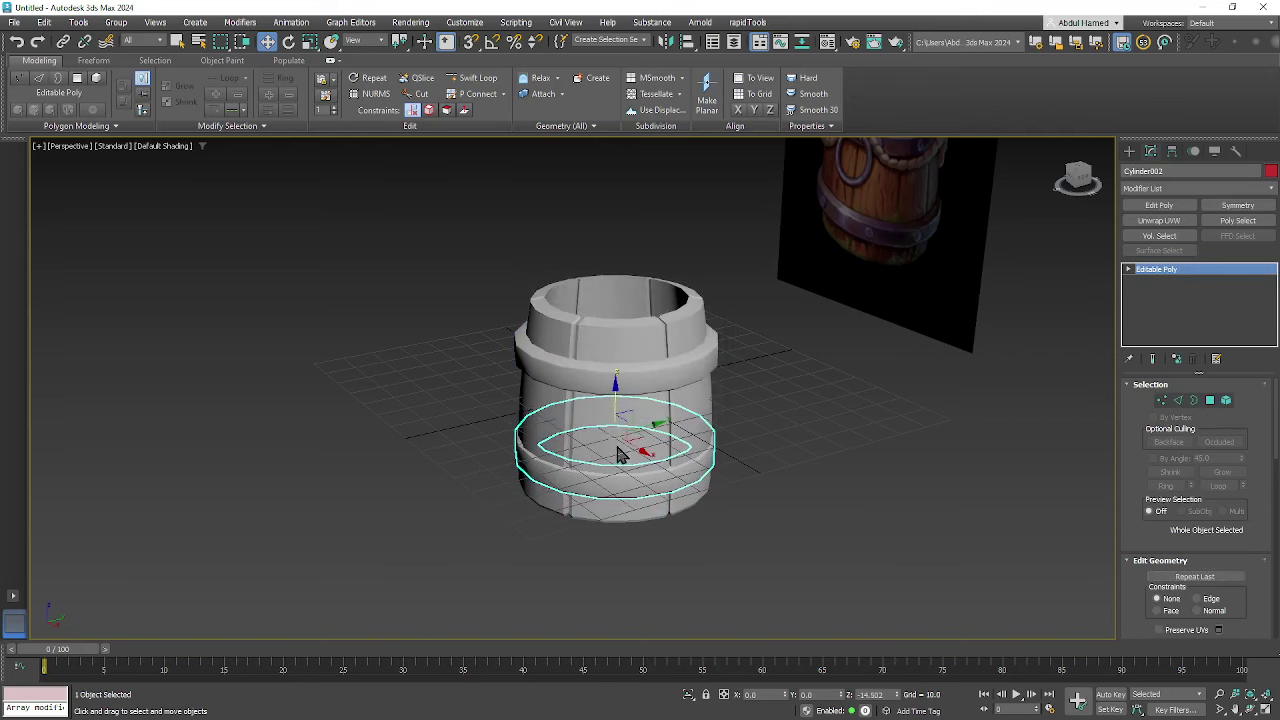
- Scale the lower band up in X and Y to about 109 percent and the upper band down to about 96 percent
key(r)
alt+middle_drag(612, 446, 626, 466)
drag(610, 458, 615, 453)
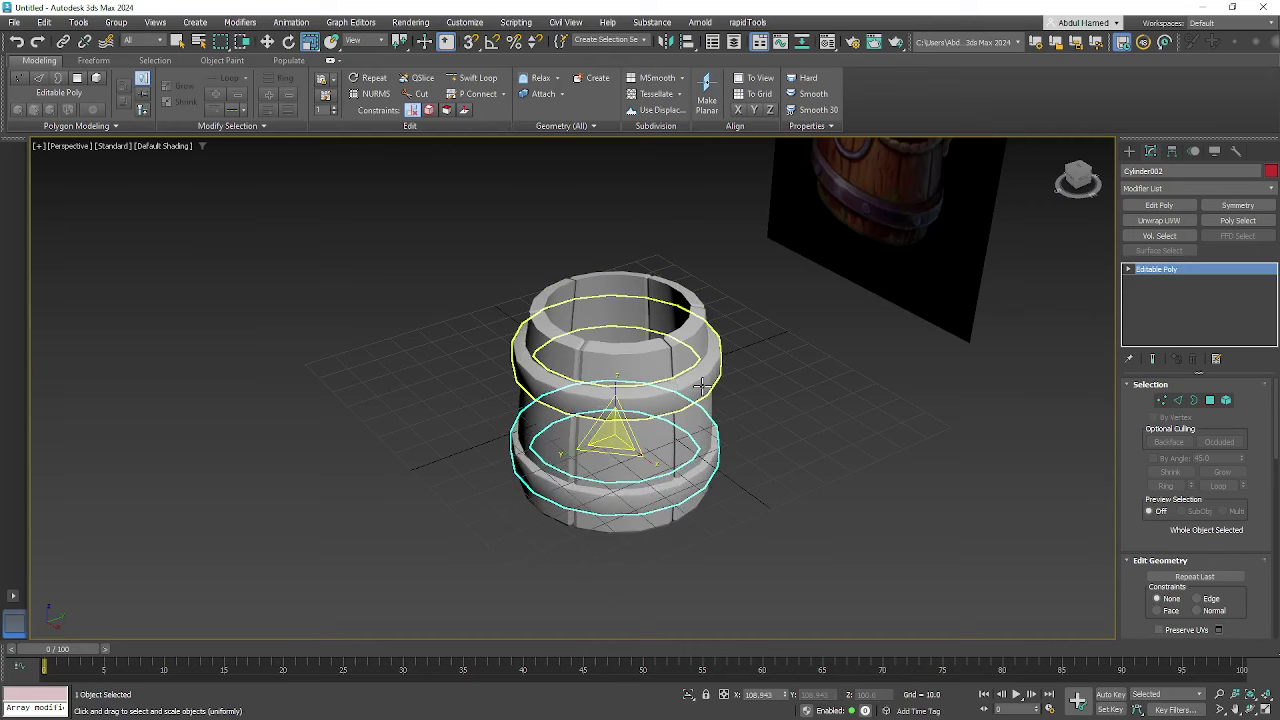
click(702, 384)
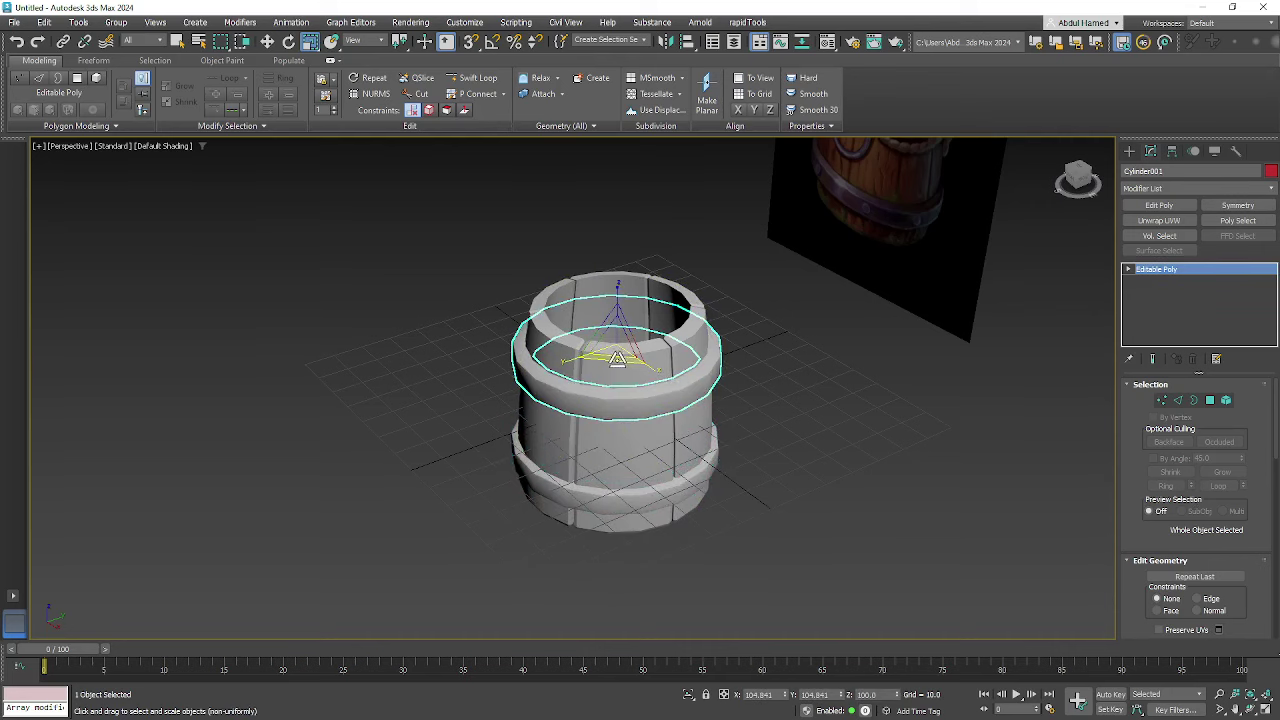
drag(617, 358, 622, 358)
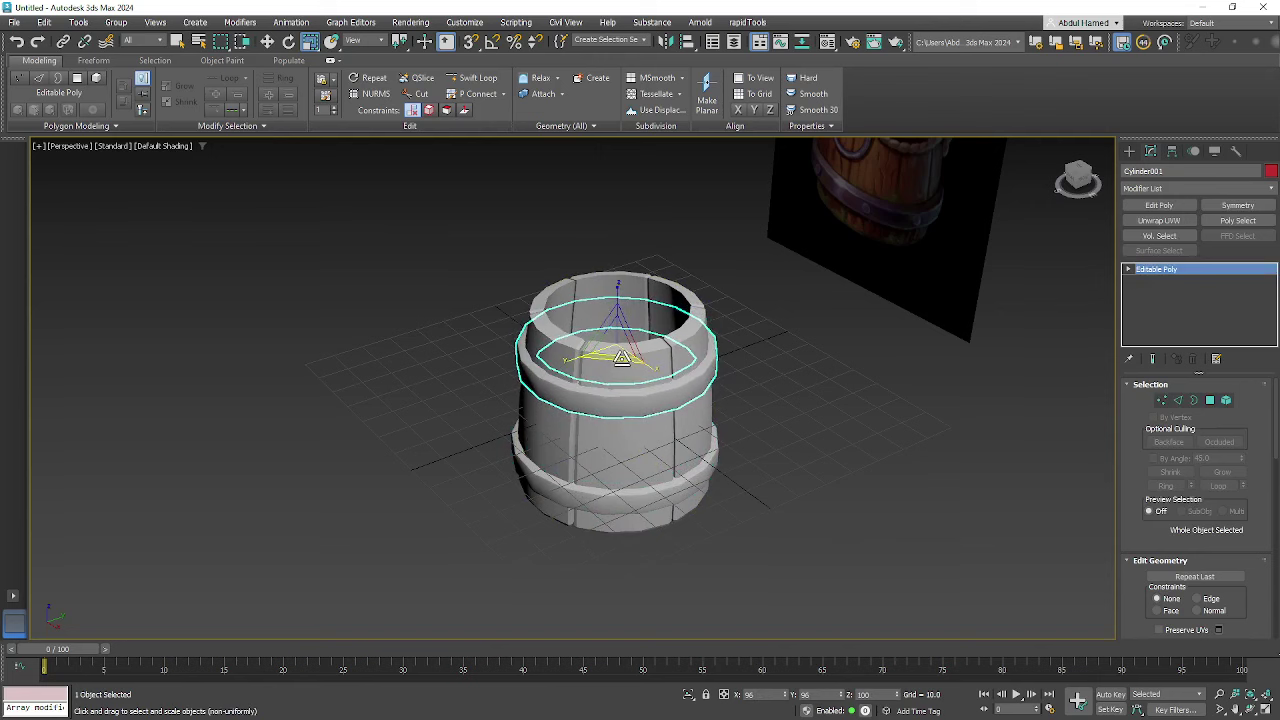
click(805, 432)
- Draw a circle spline with a radius of about 32.4 around the barrel, centred on its axis
scroll(800, 460, down, 6)
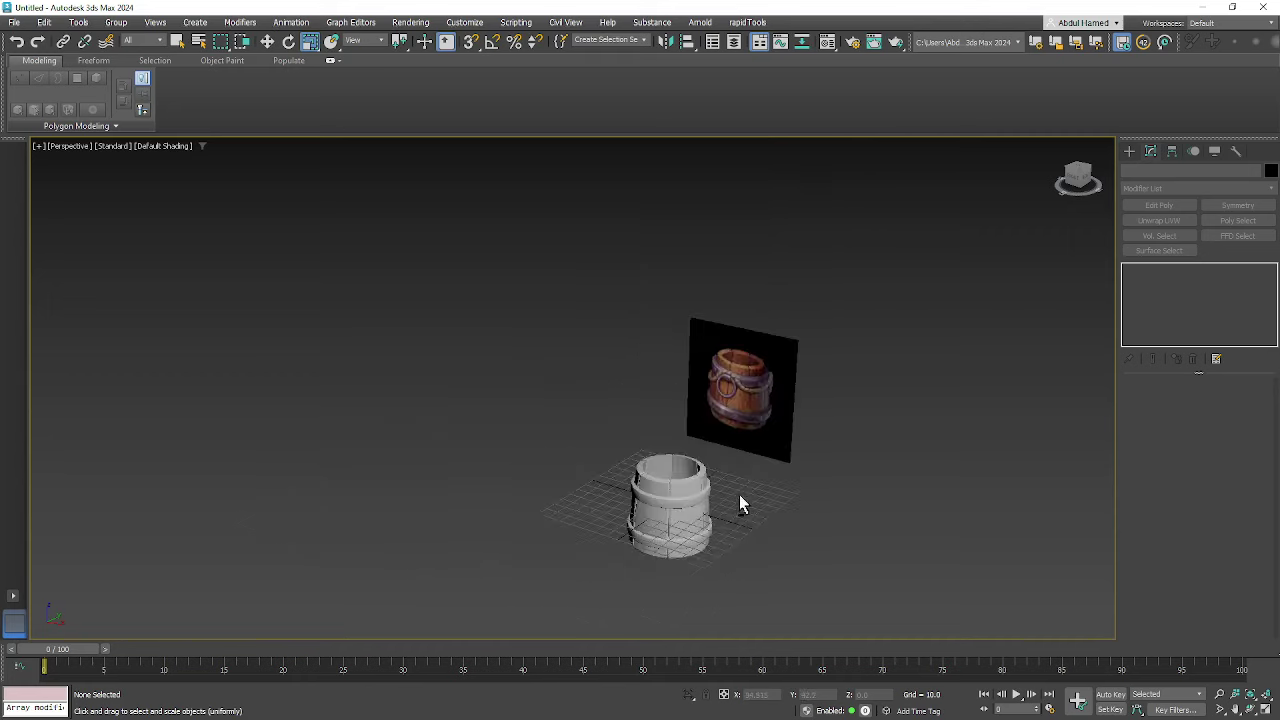
alt+middle_drag(739, 494, 690, 465)
scroll(671, 410, up, 5)
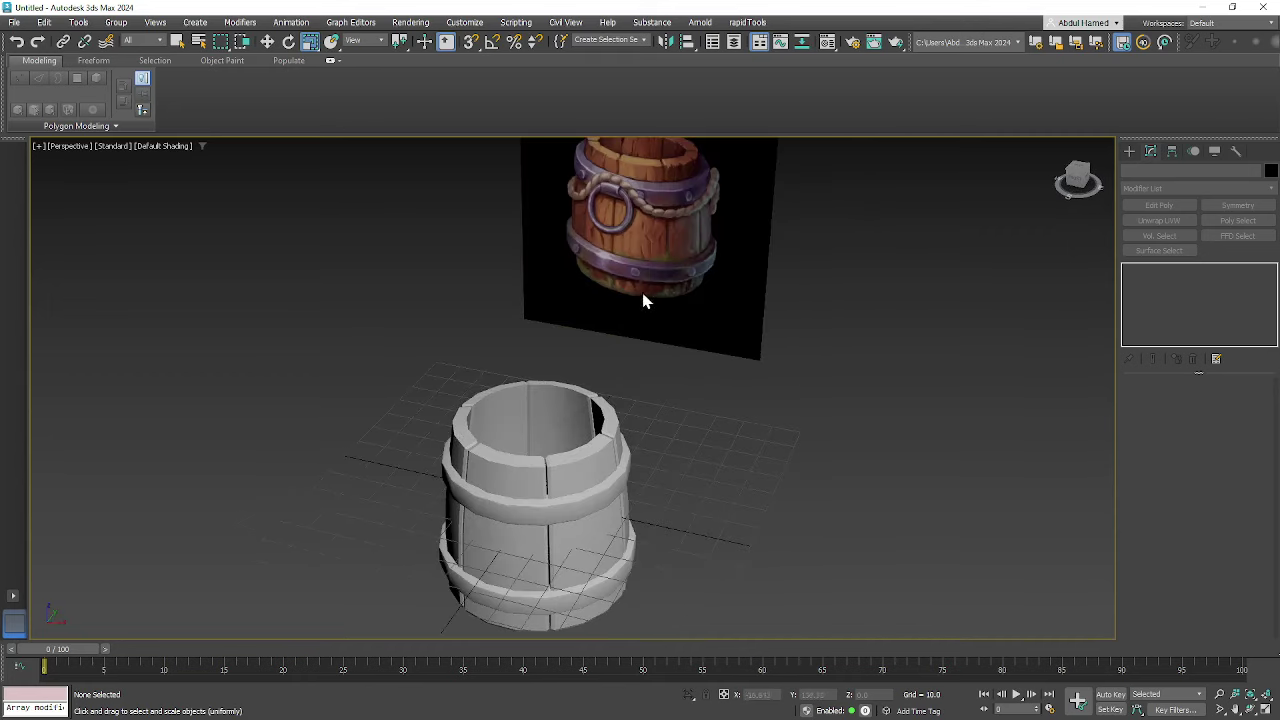
middle_drag(644, 297, 674, 350)
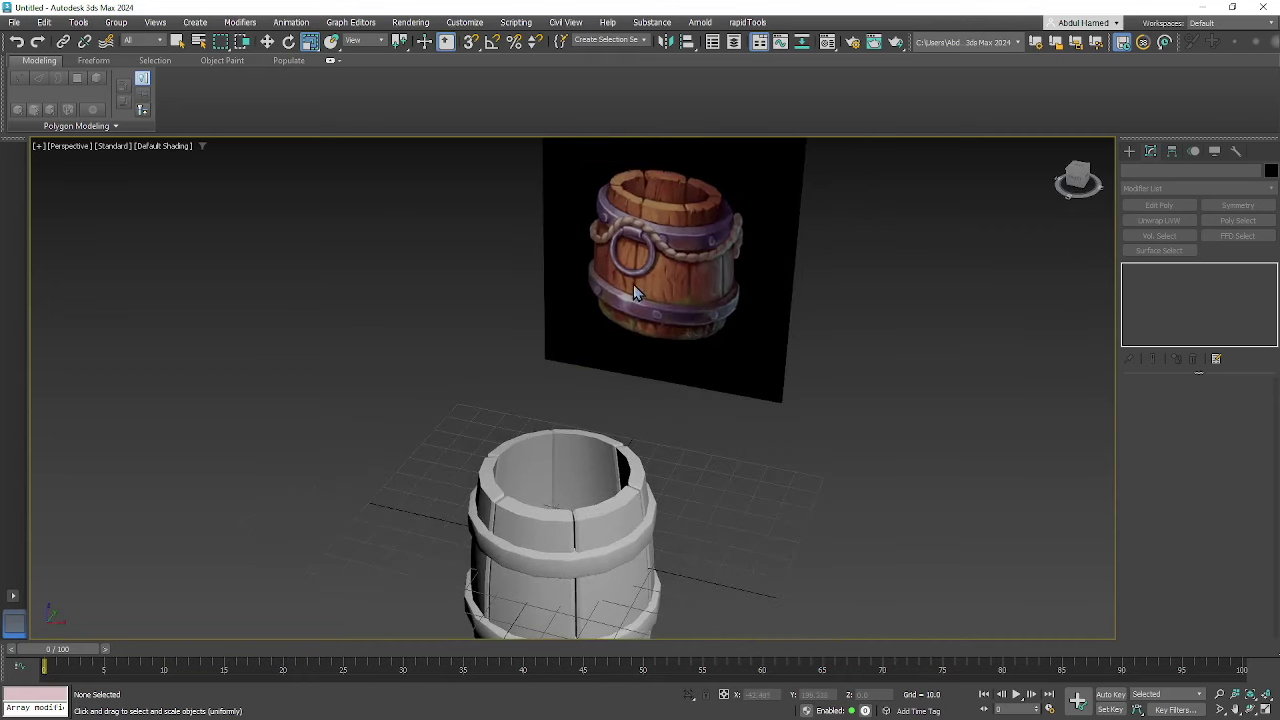
middle_drag(633, 284, 644, 267)
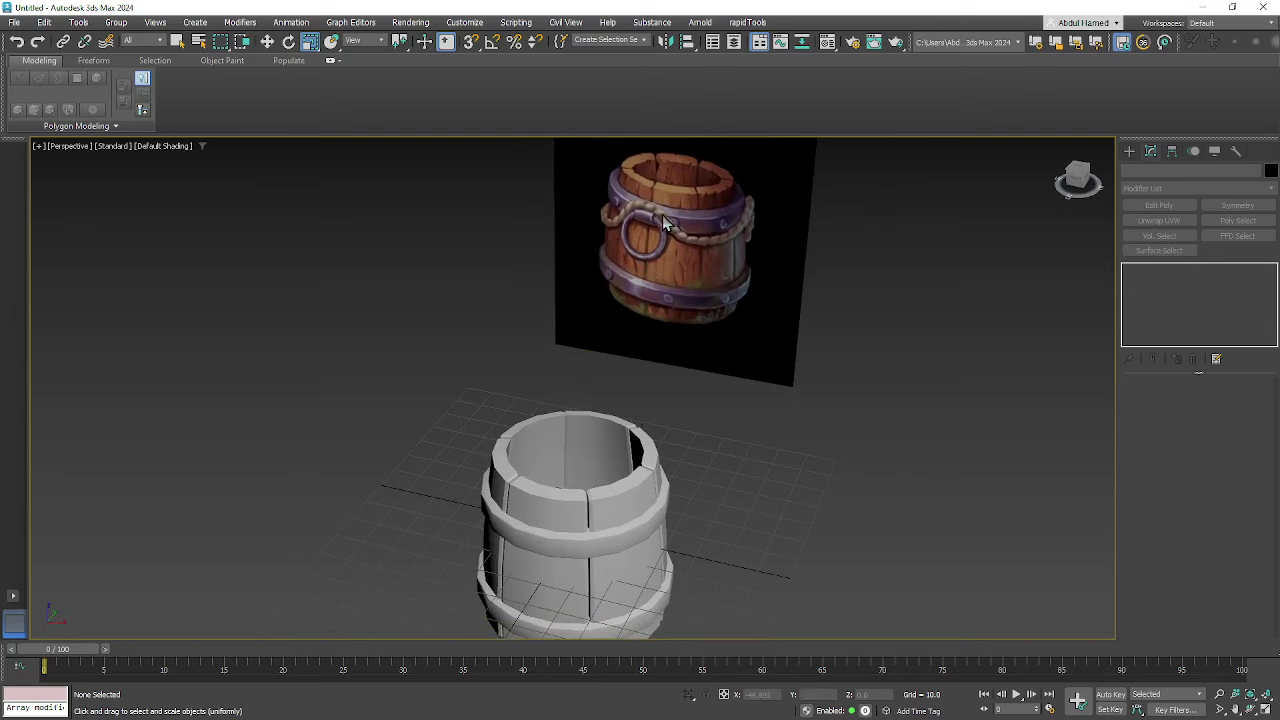
middle_drag(846, 398, 900, 357)
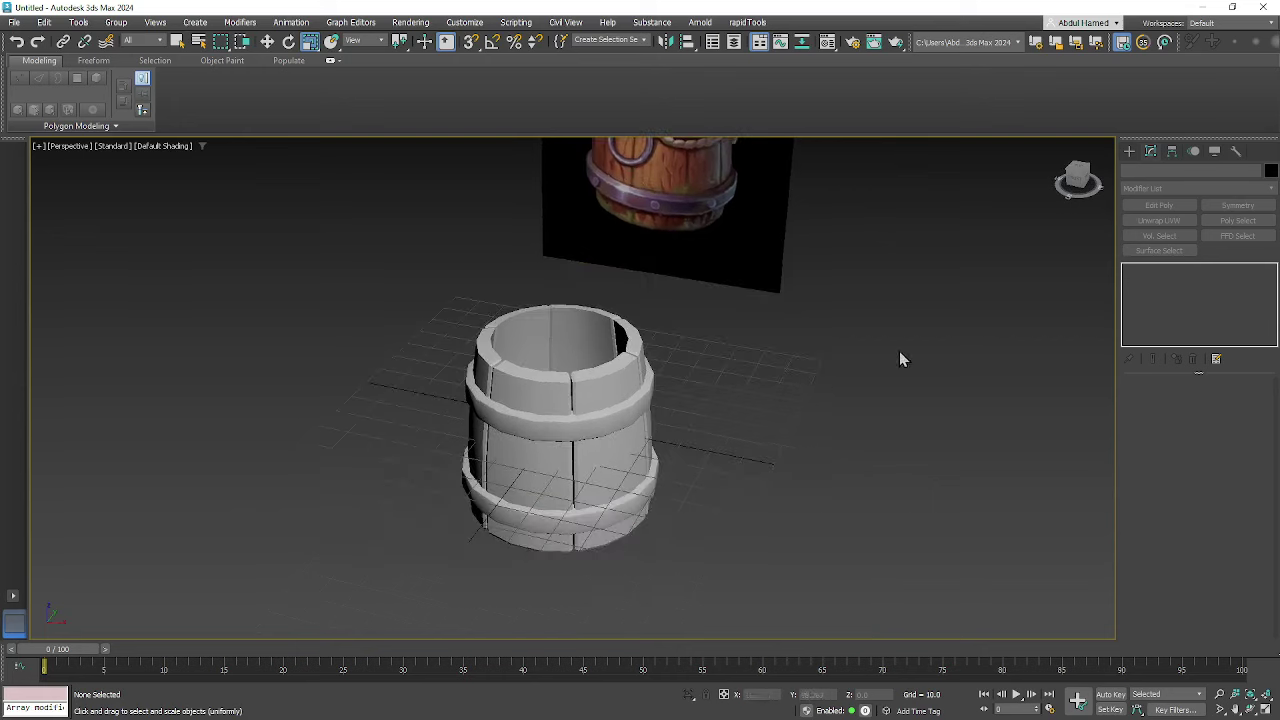
click(1129, 151)
click(1136, 192)
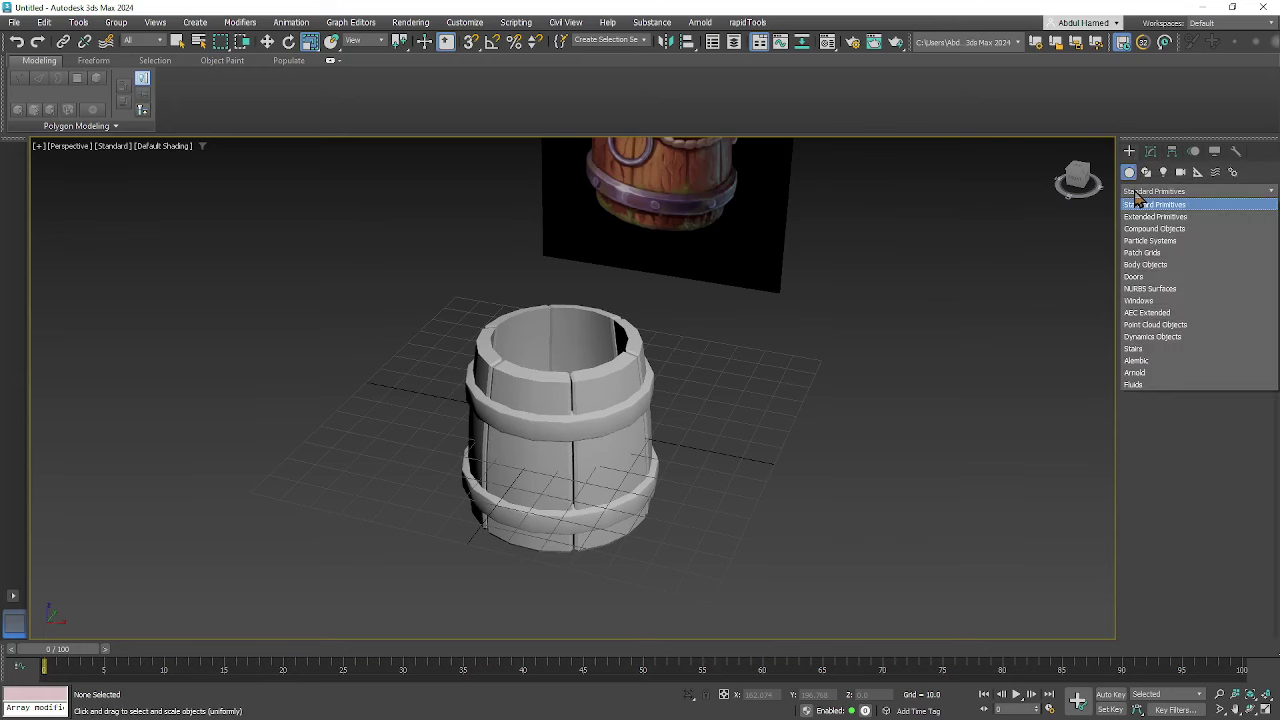
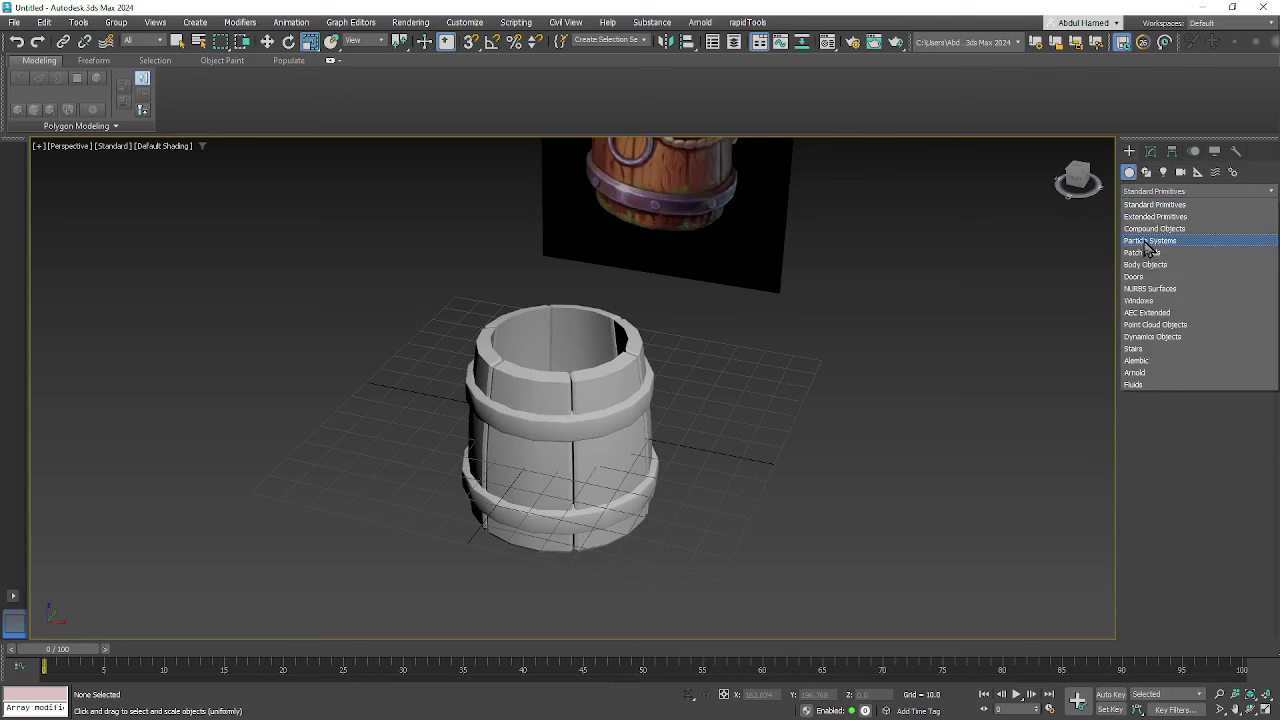
click(1150, 204)
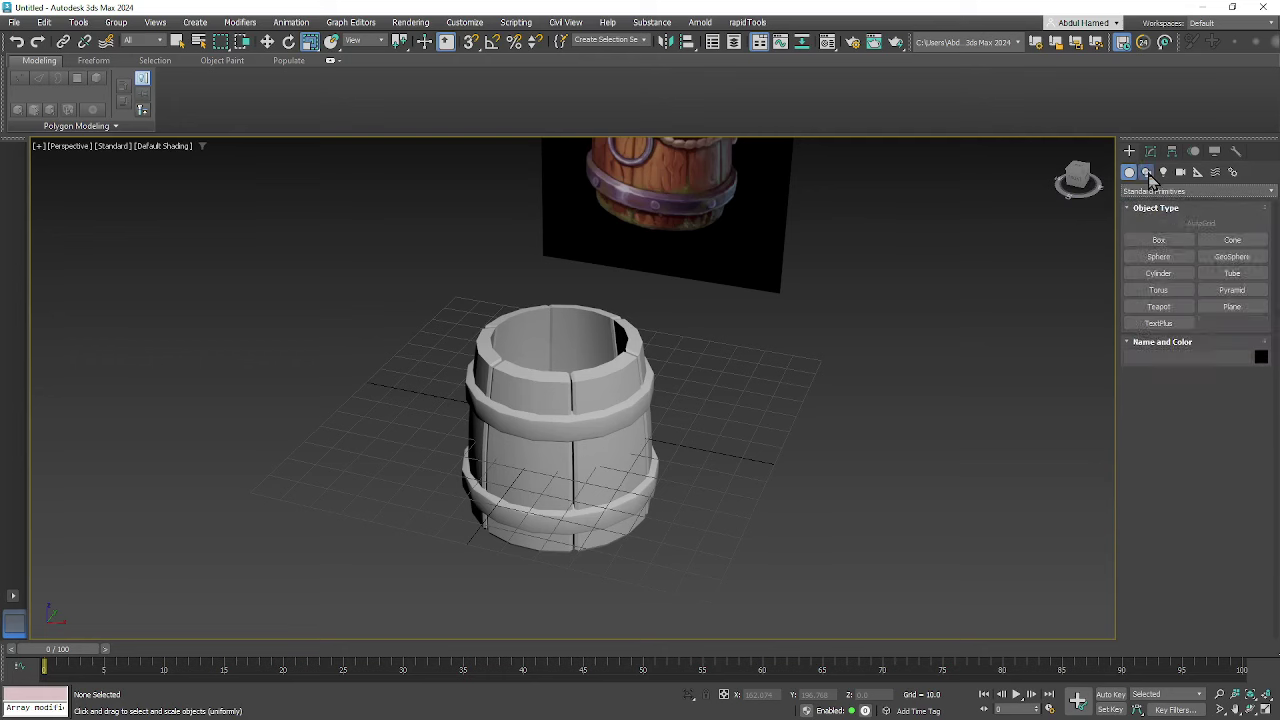
click(1147, 173)
click(1159, 275)
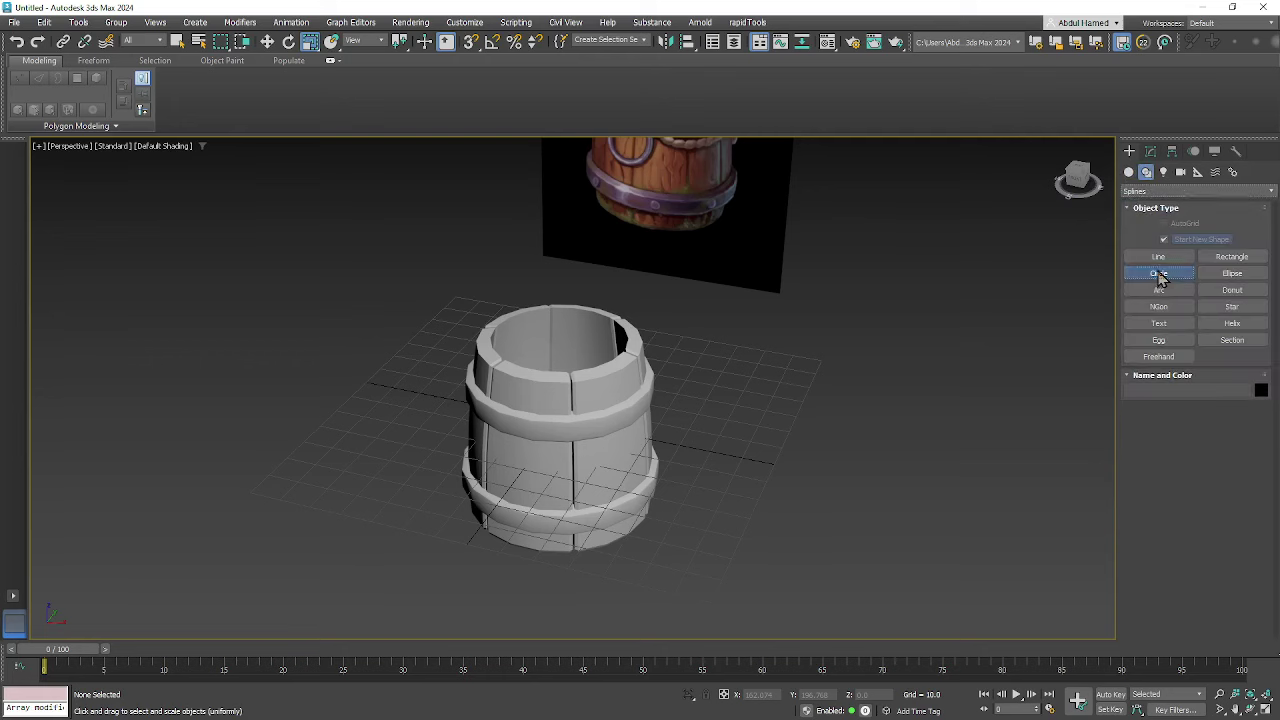
alt+middle_drag(669, 434, 541, 415)
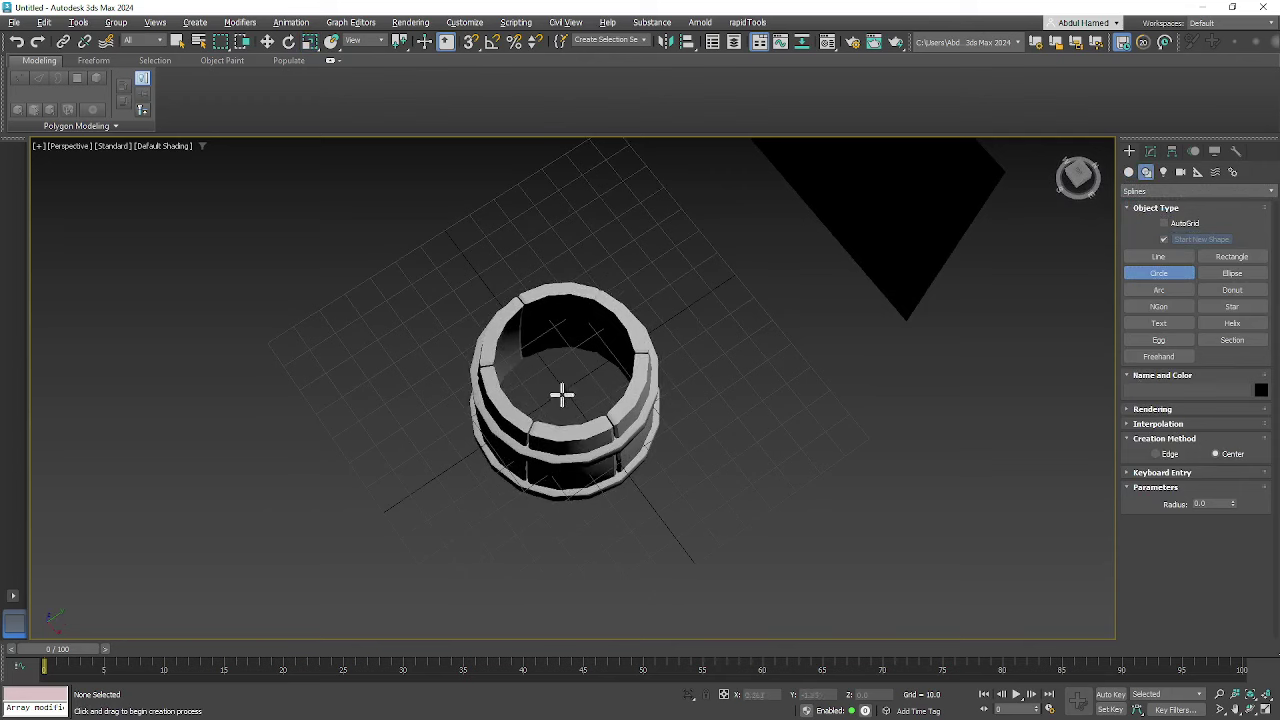
drag(565, 390, 620, 478)
- Raise the circle to a Z height of about 19.5, level with the upper band
alt+middle_drag(620, 478, 608, 449)
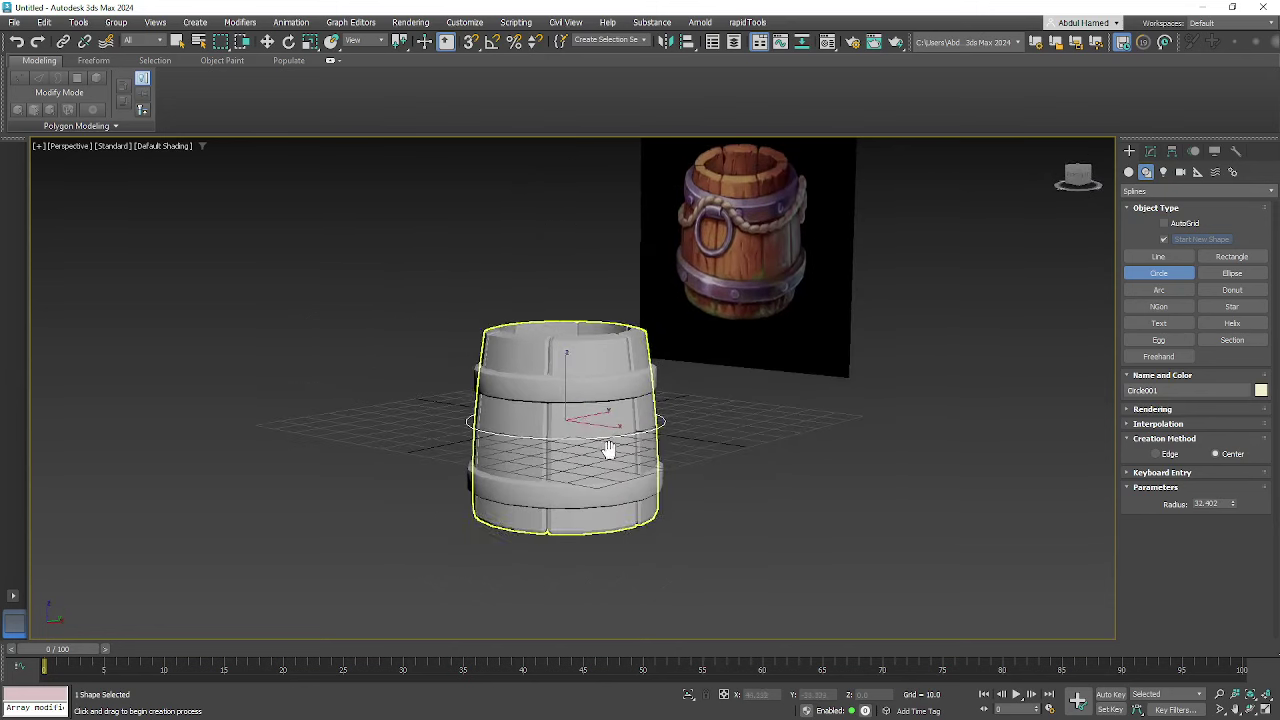
key(w)
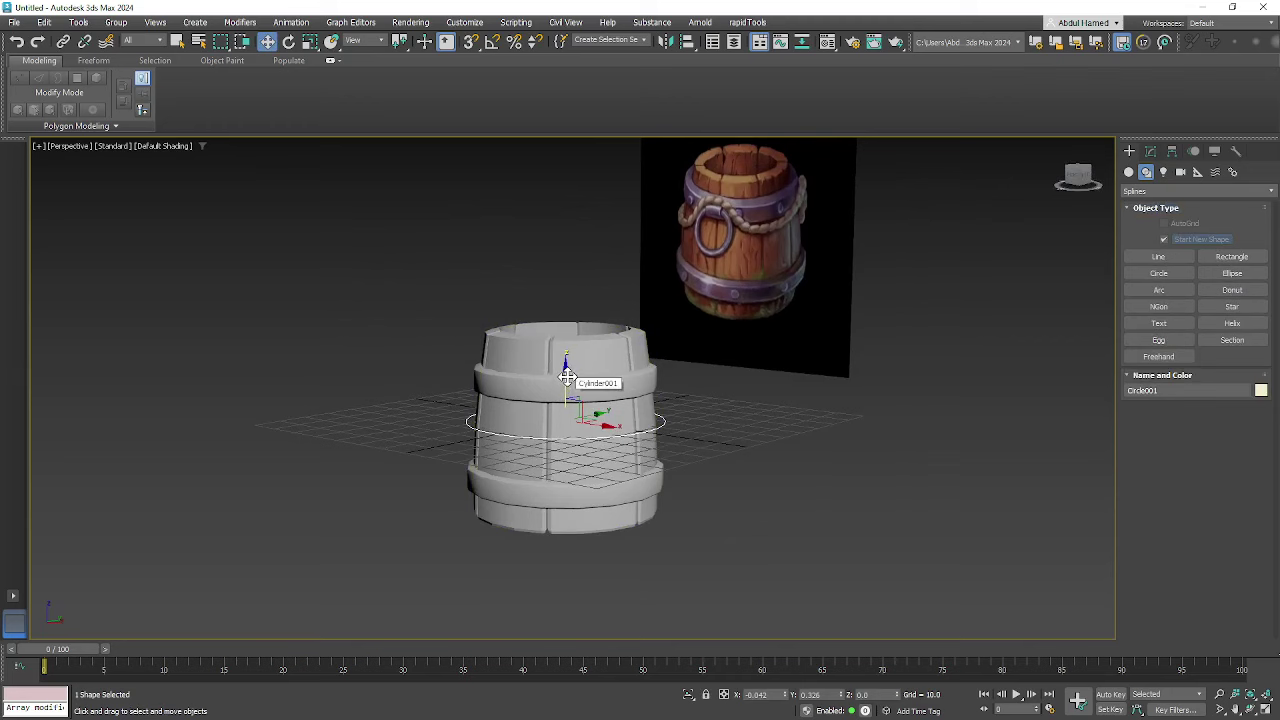
drag(567, 378, 586, 318)
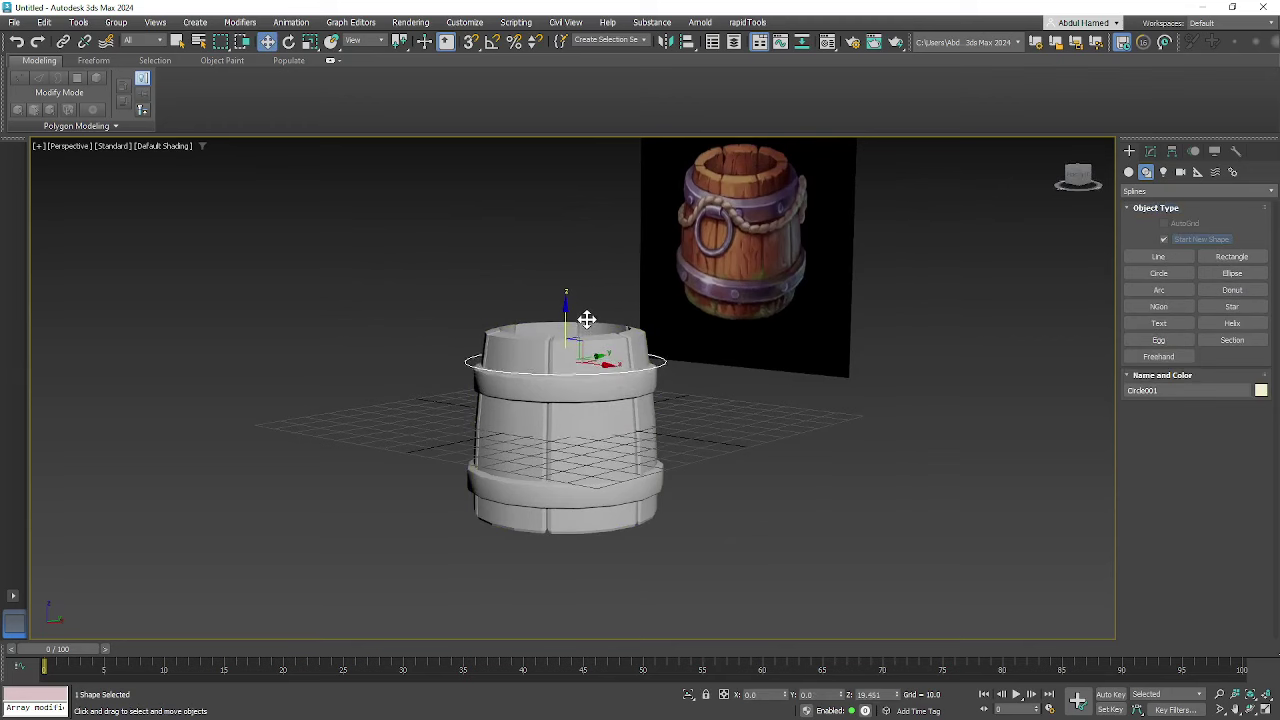
alt+middle_drag(600, 357, 757, 420)
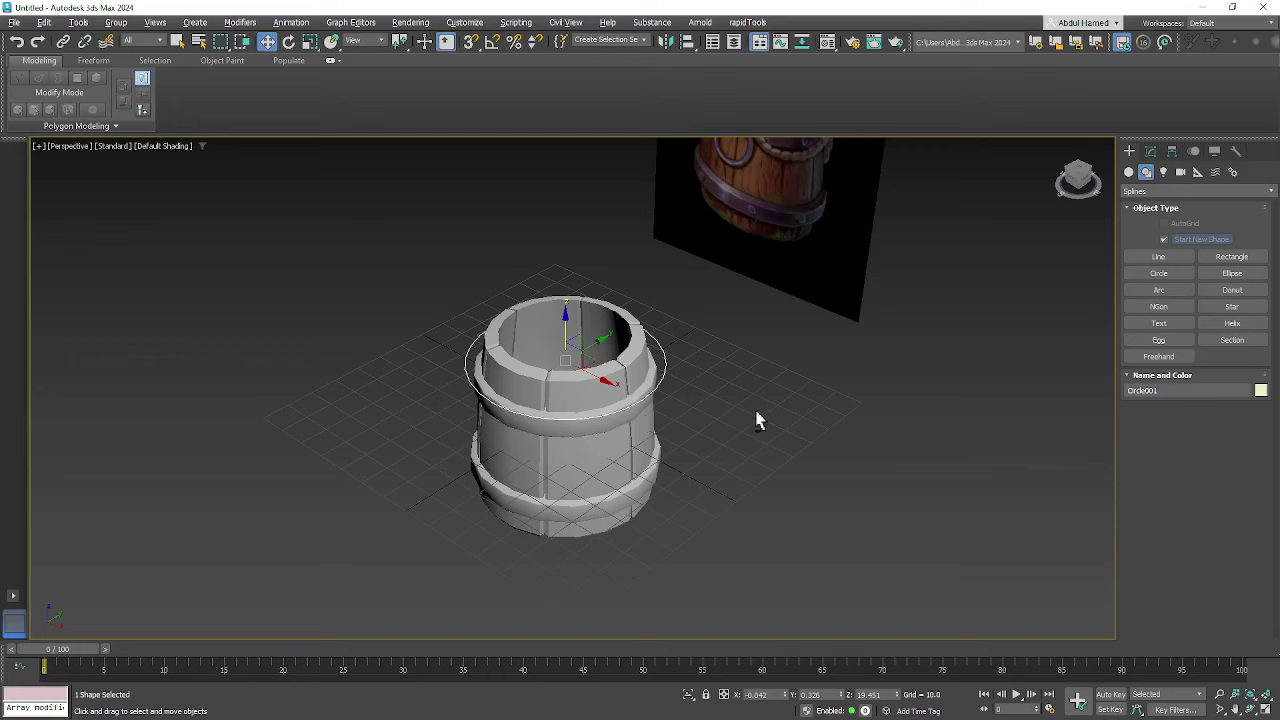
- Convert the circle to an Editable Spline
click(1150, 151)
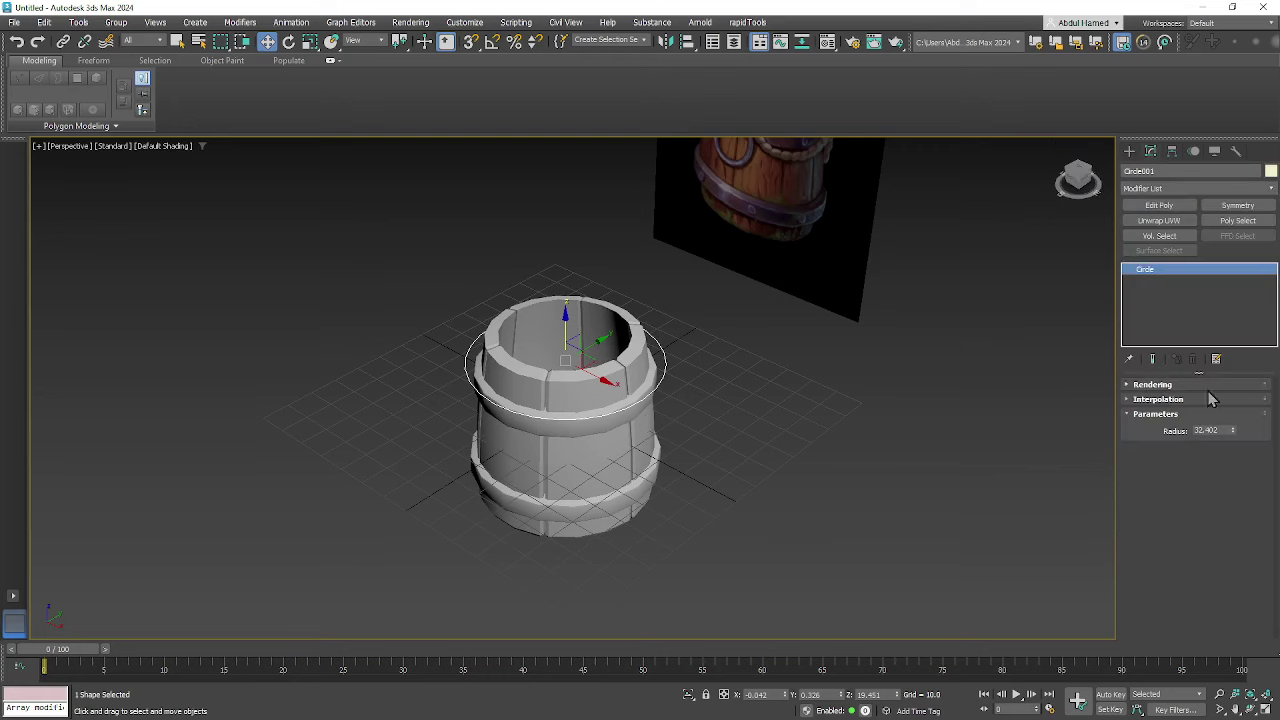
right_click(1176, 280)
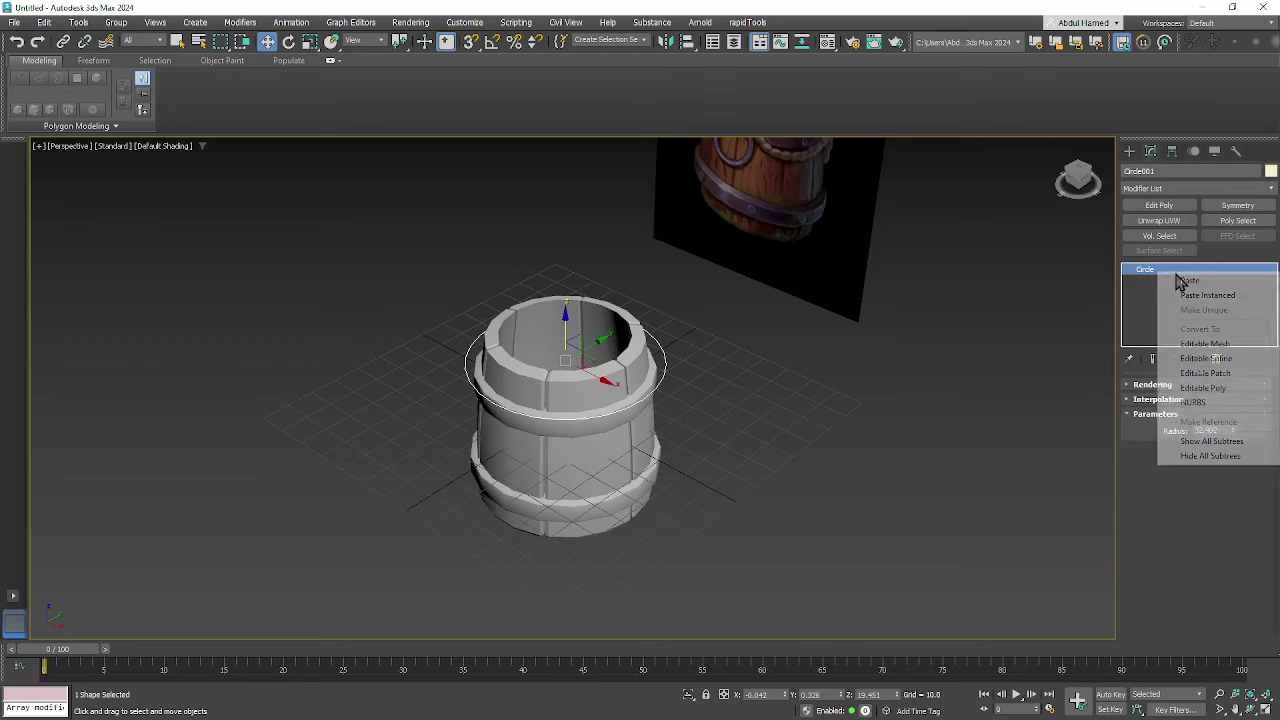
click(1187, 364)
mouse_move(743, 409)
middle_down()
mouse_move(728, 392)
mouse_move(745, 388)
middle_up()
click(775, 398)
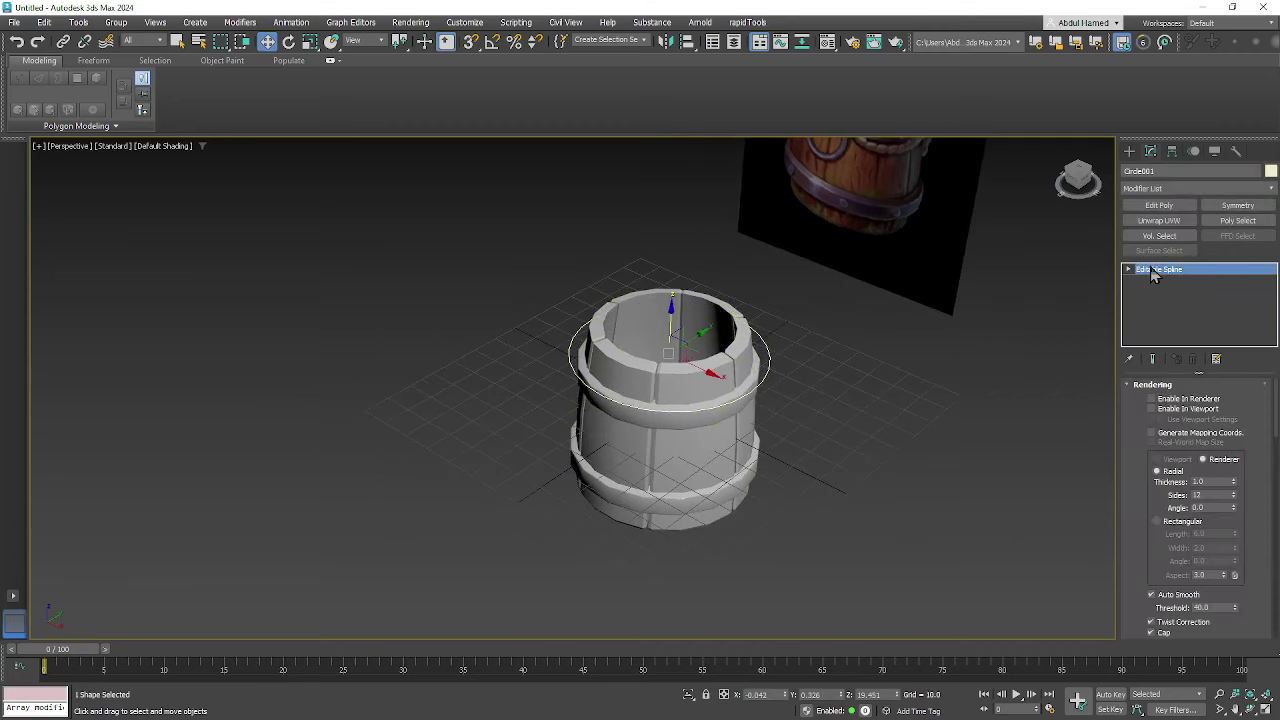
- Select all segments of the circle spline and divide each one with 1 extra vertex
click(1128, 270)
click(1156, 292)
mouse_move(791, 380)
alt+middle_down()
mouse_move(780, 420)
mouse_move(790, 390)
alt+middle_up()
click(768, 375)
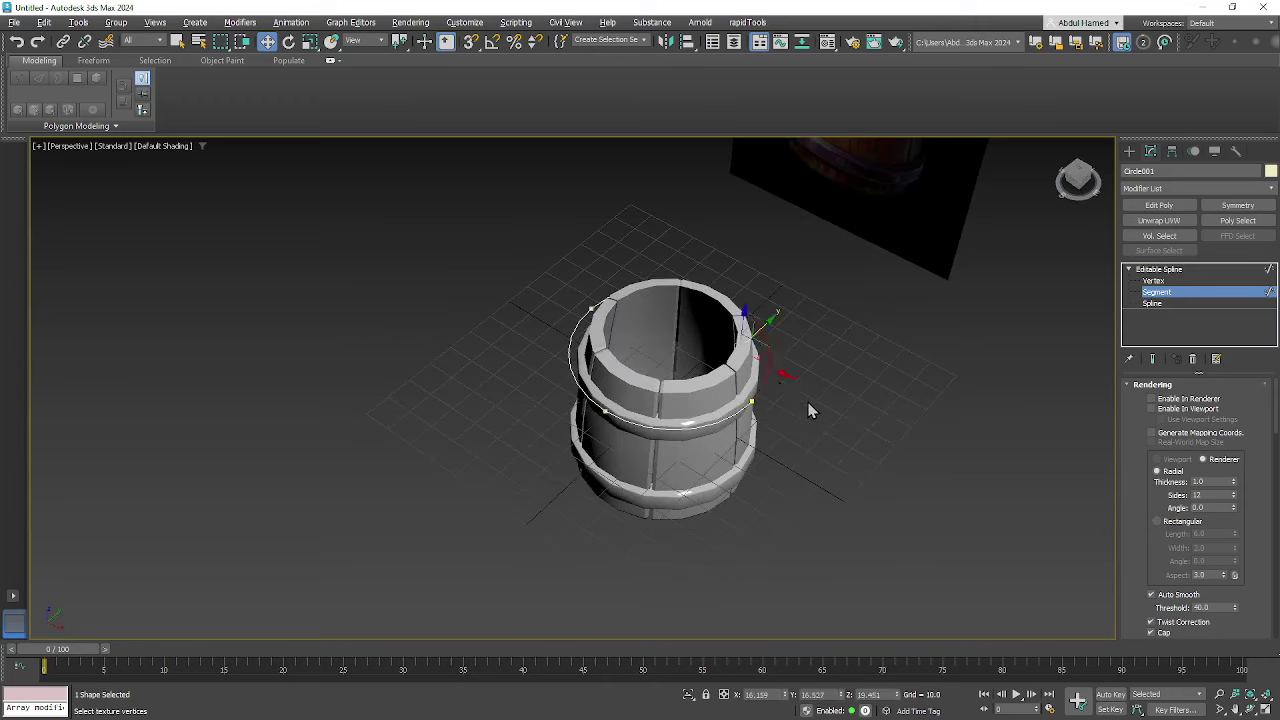
key(ctrl+a)
scroll(1257, 533, down, 8)
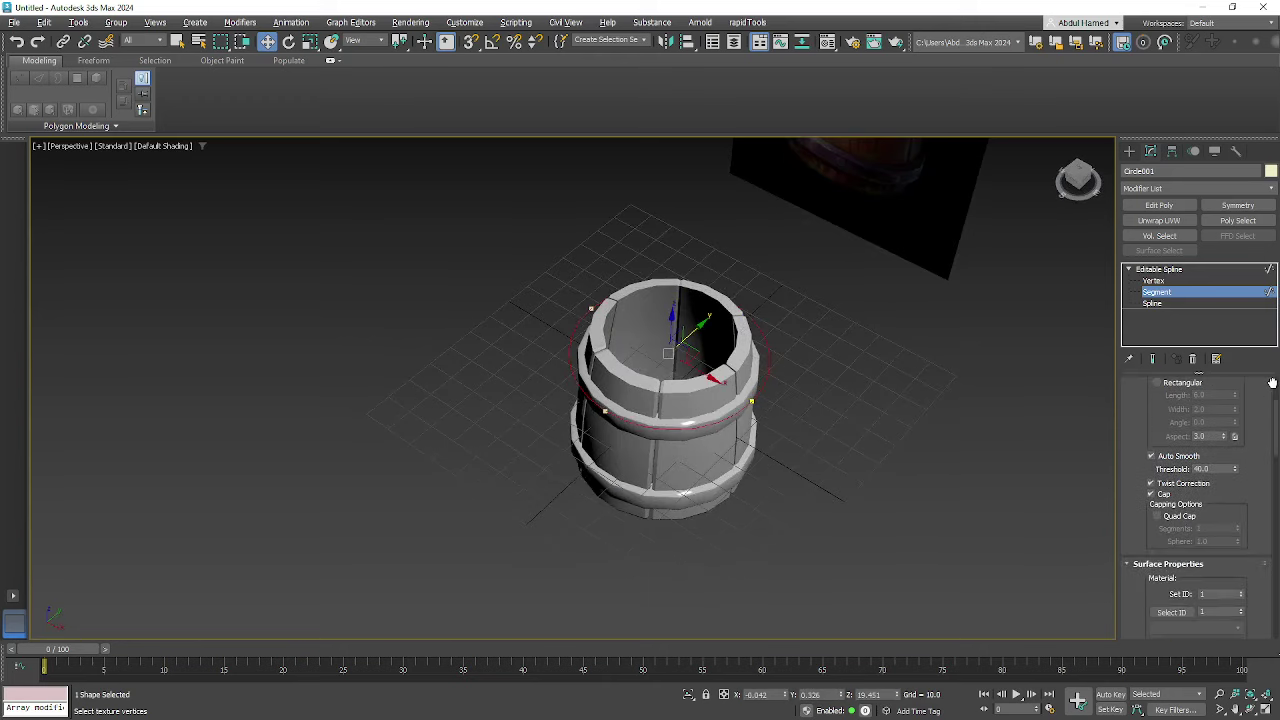
scroll(1258, 520, down, 10)
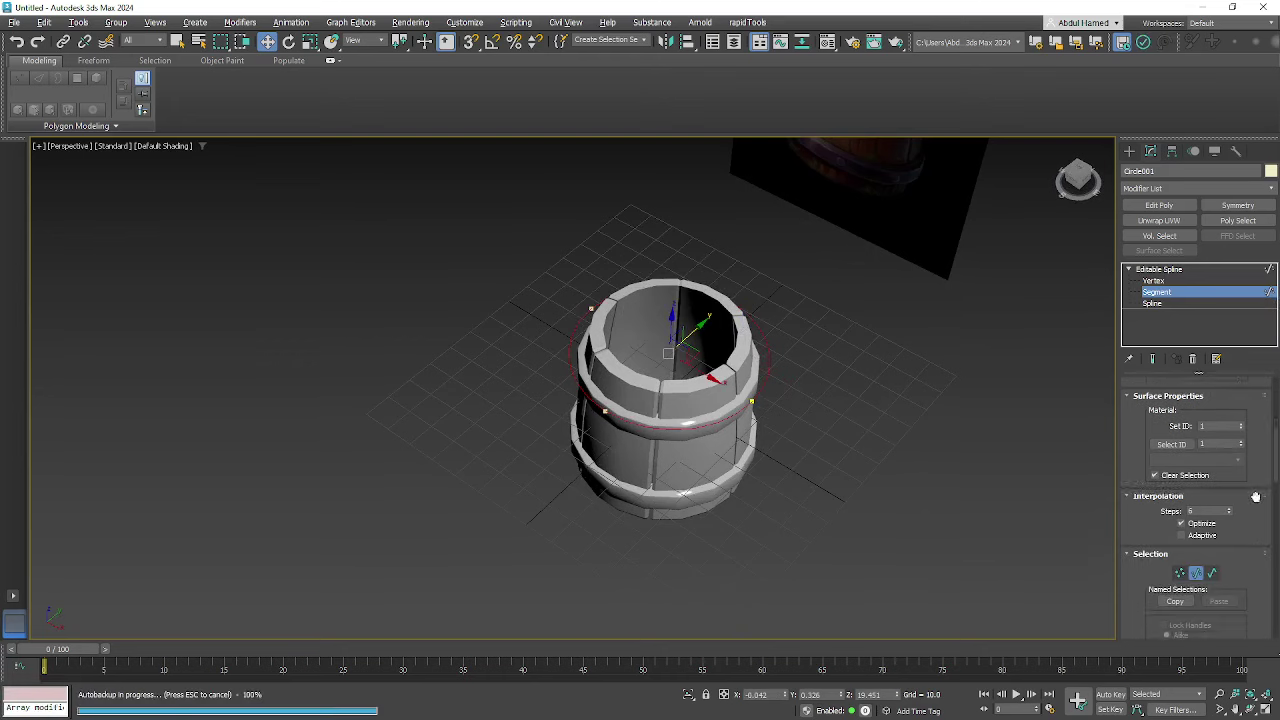
scroll(1226, 508, down, 5)
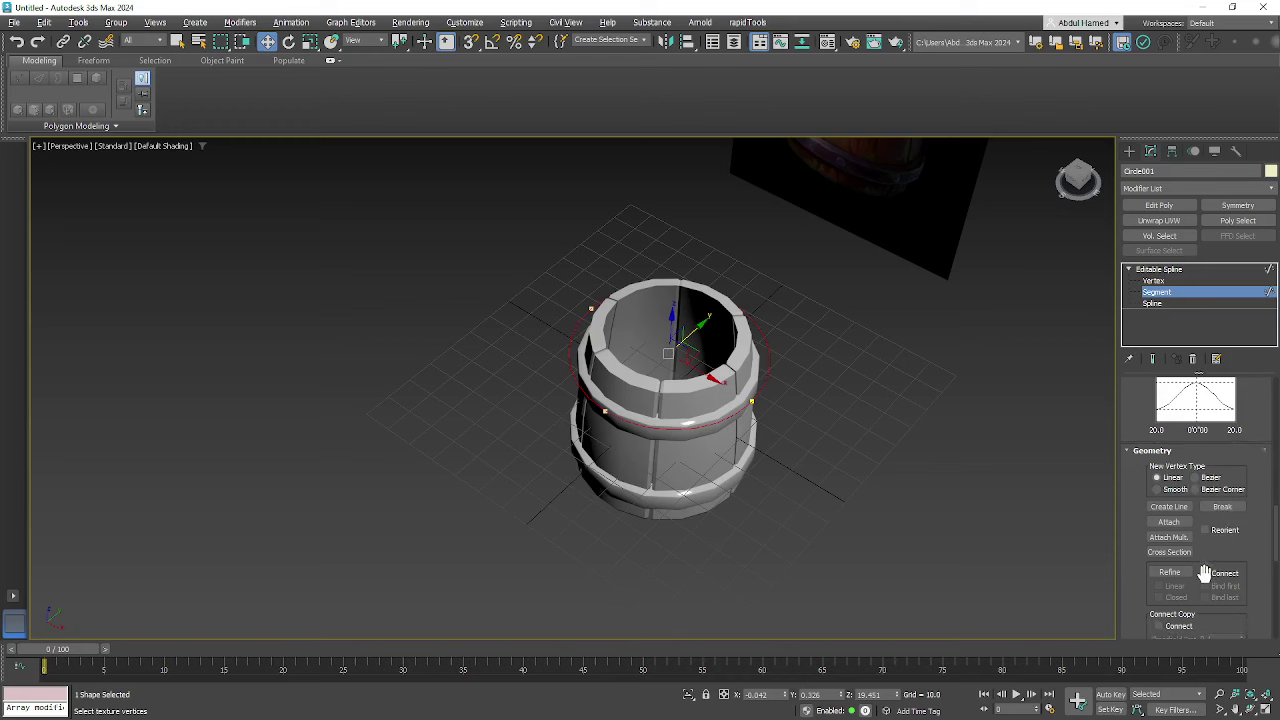
drag(1240, 550, 1232, 240)
scroll(1239, 534, down, 5)
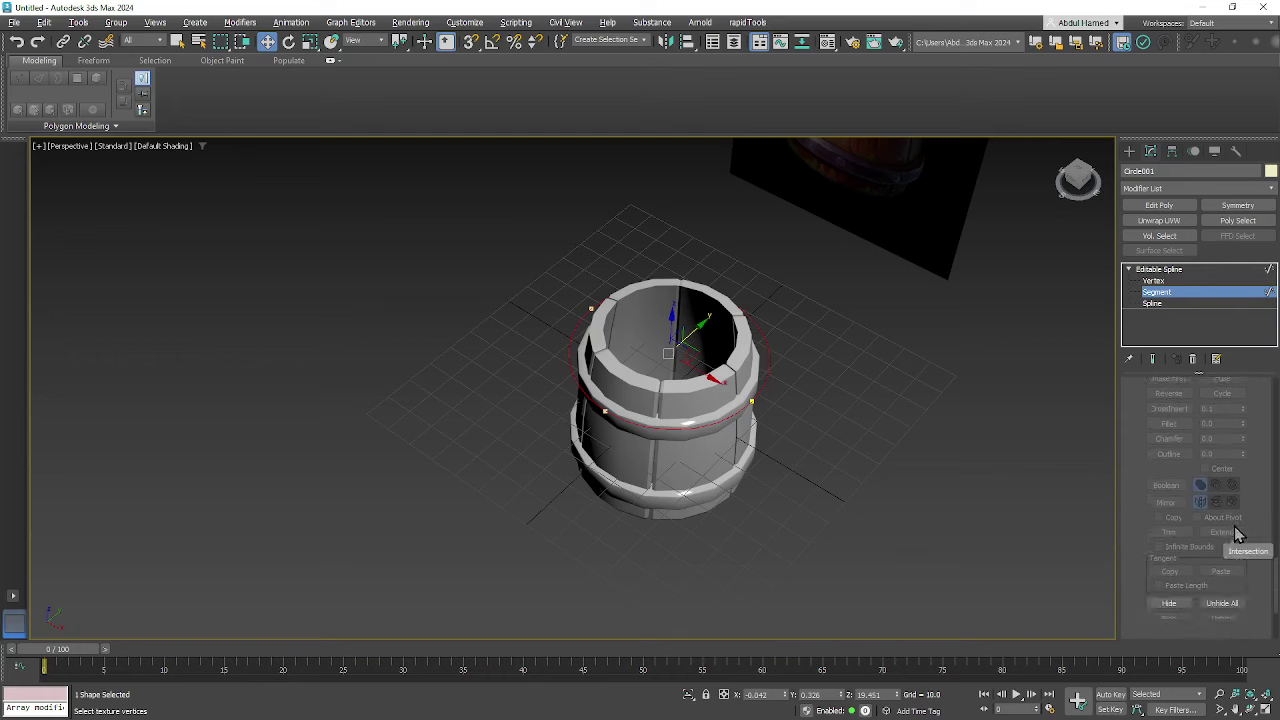
scroll(1229, 521, down, 1)
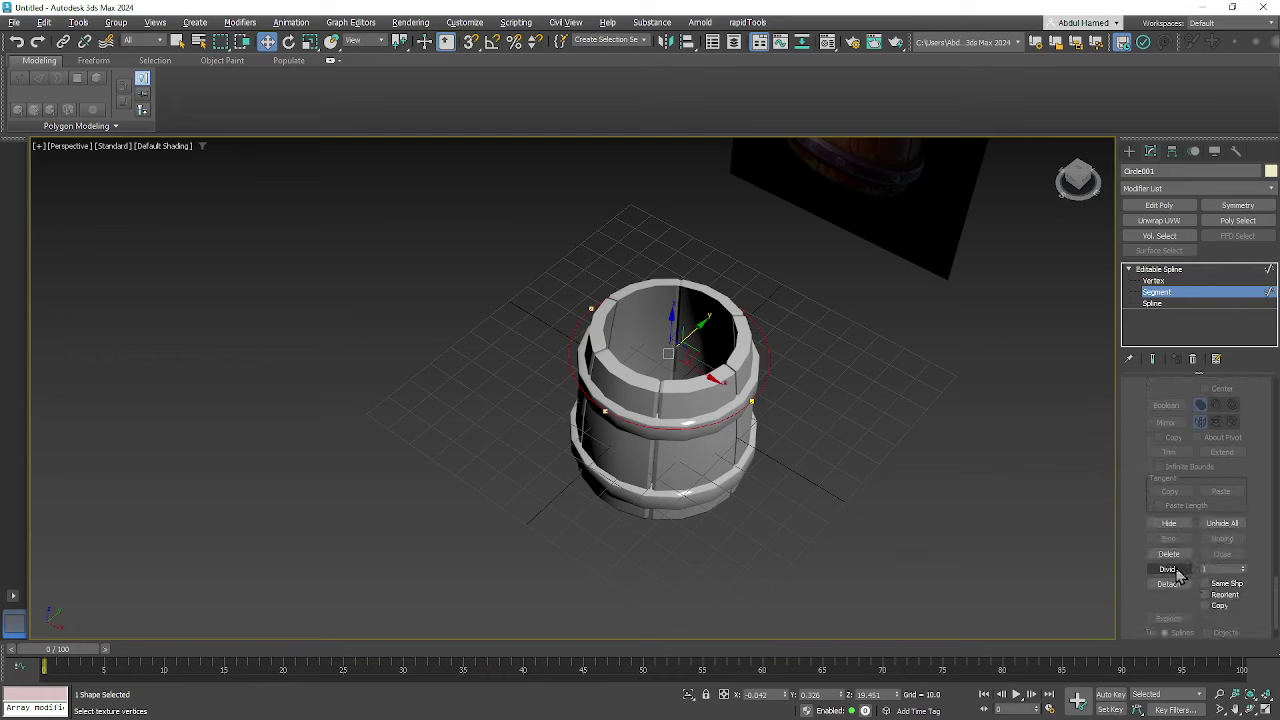
alt+middle_drag(703, 426, 714, 397)
scroll(714, 423, up, 4)
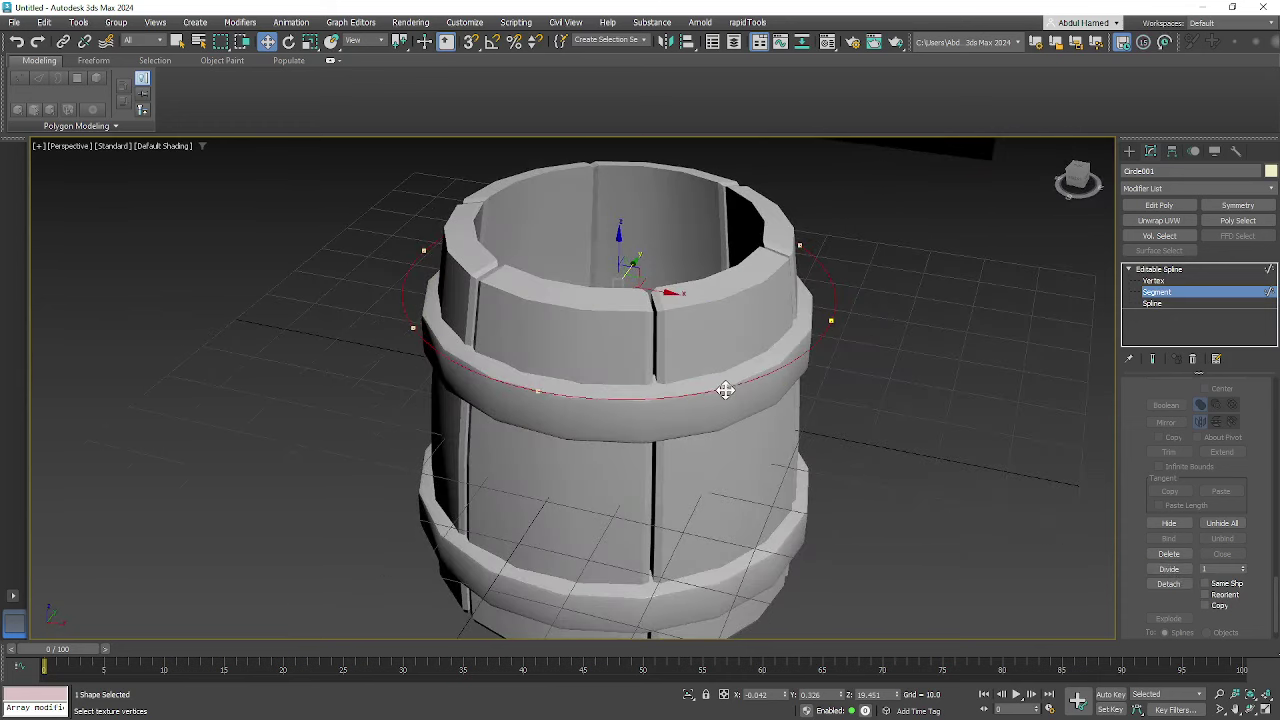
- Switch the circle spline to vertex editing and try to select every other vertex around the barrel
click(725, 390)
alt+middle_drag(829, 326, 1262, 318)
click(1195, 291)
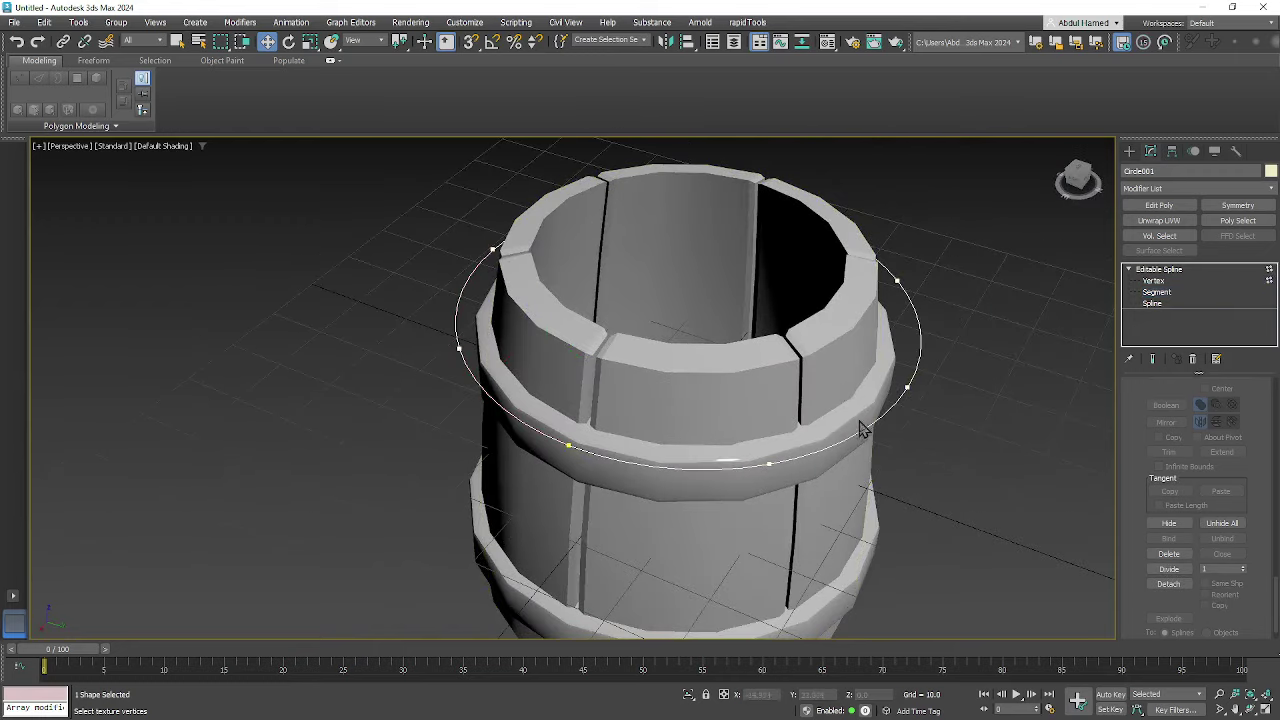
key(1)
click(769, 465)
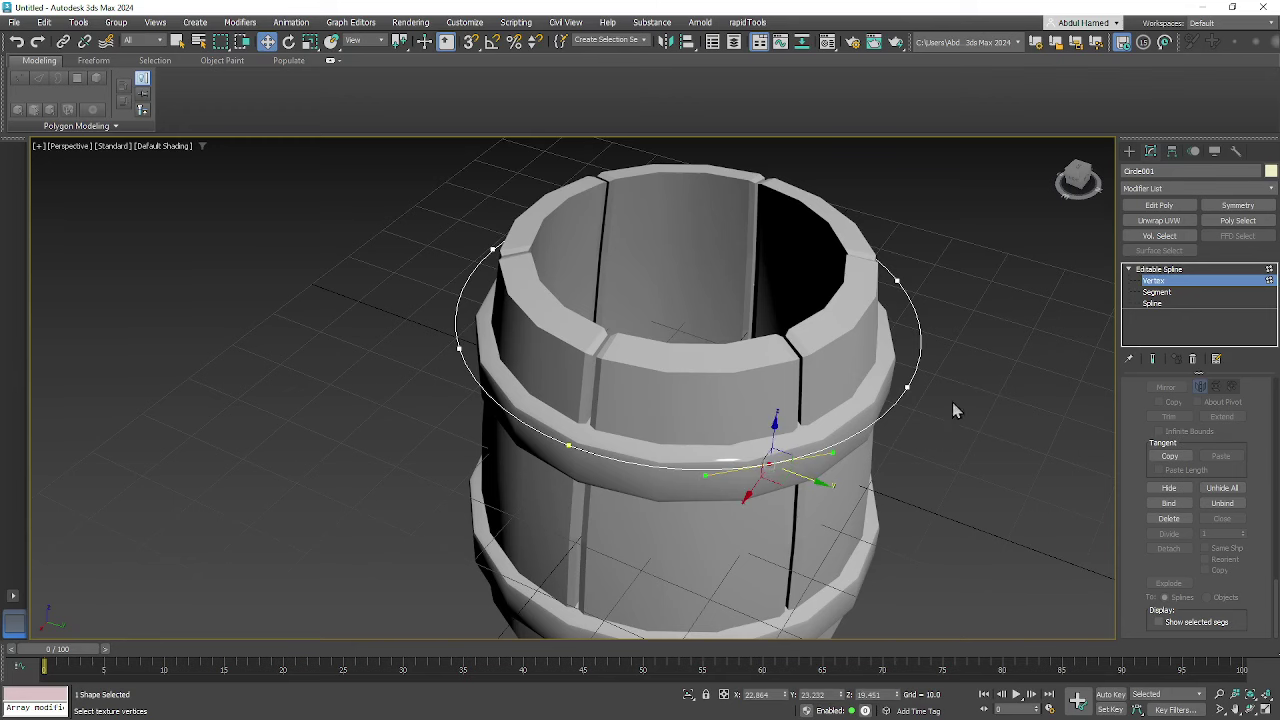
ctrl+click(900, 281)
alt+middle_drag(829, 434, 683, 420)
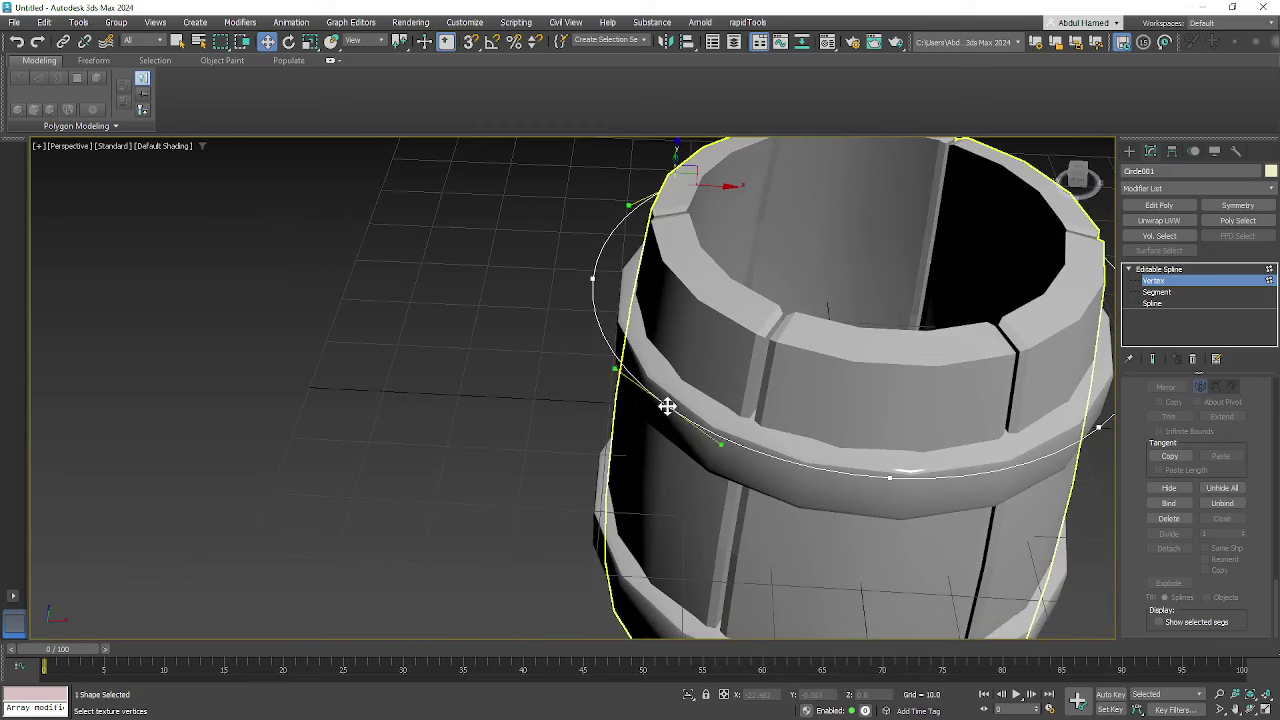
alt+middle_drag(951, 491, 893, 490)
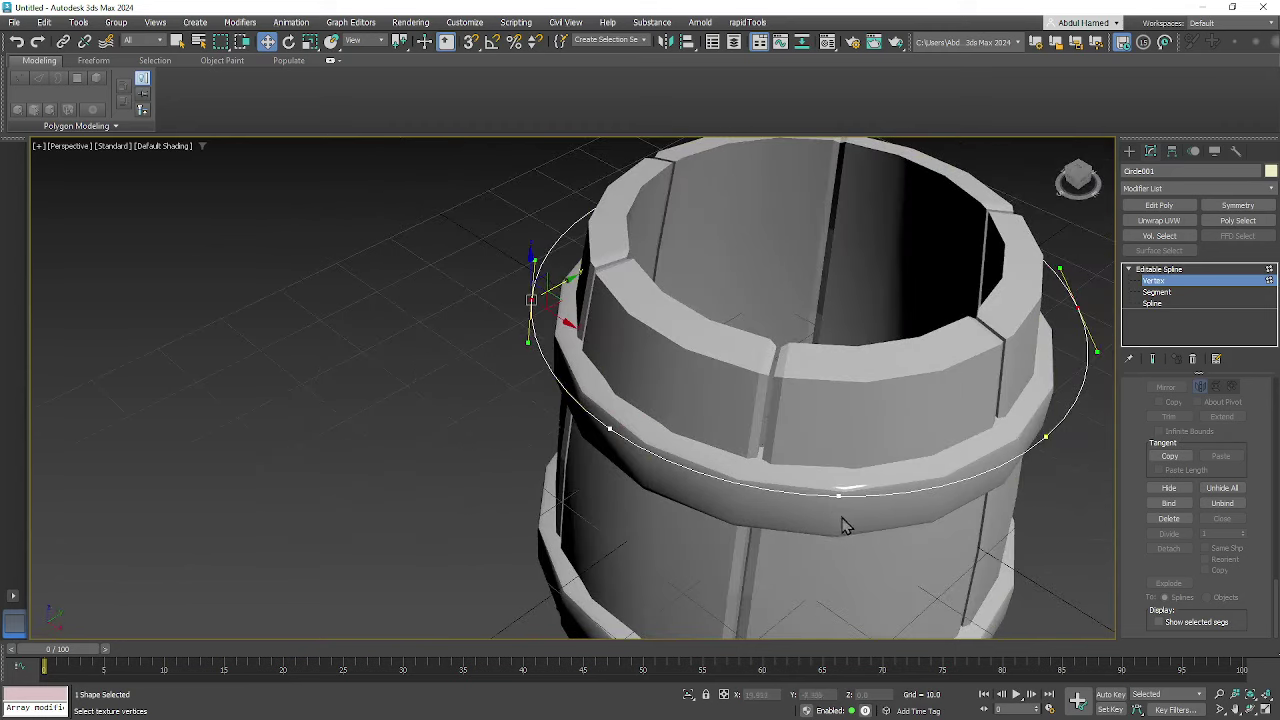
alt+middle_drag(826, 517, 709, 474)
scroll(835, 553, down, 6)
scroll(700, 425, up, 4)
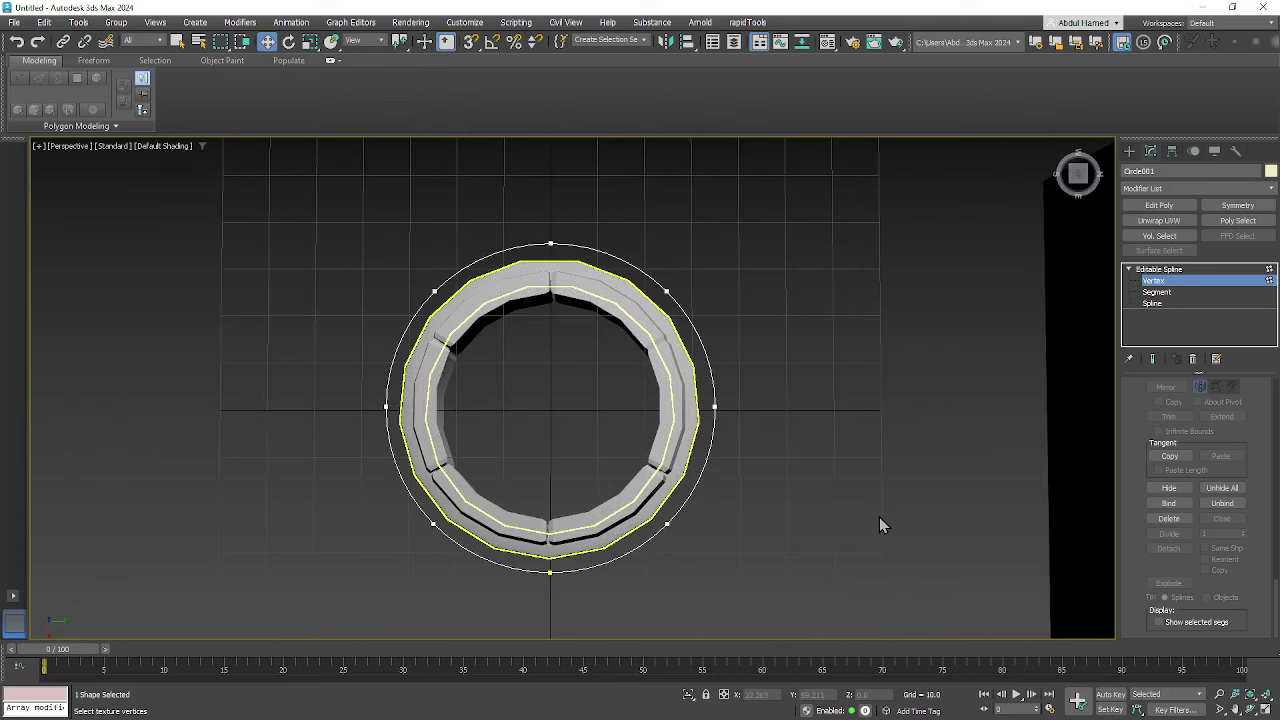
- Select the four diagonal vertices of the circle and lower them about 7.43 units in Z to form a wave
click(666, 526)
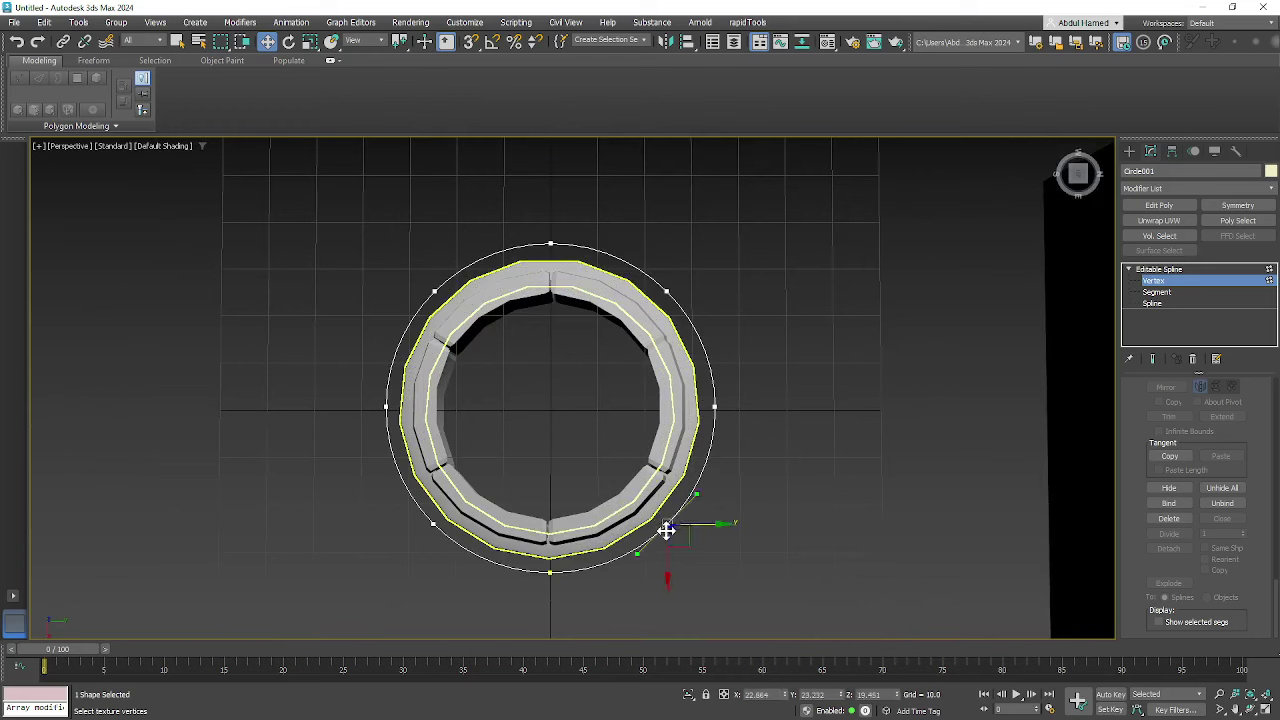
click(666, 291)
click(434, 291)
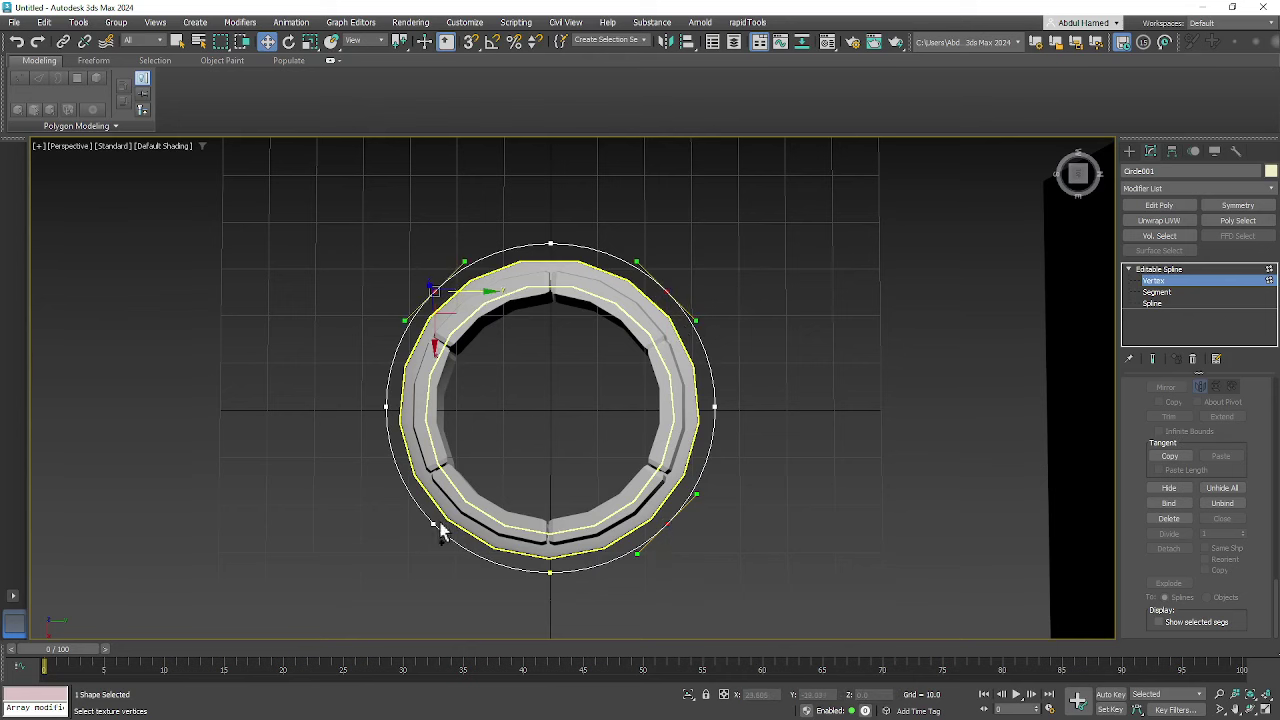
alt+middle_drag(436, 521, 463, 418)
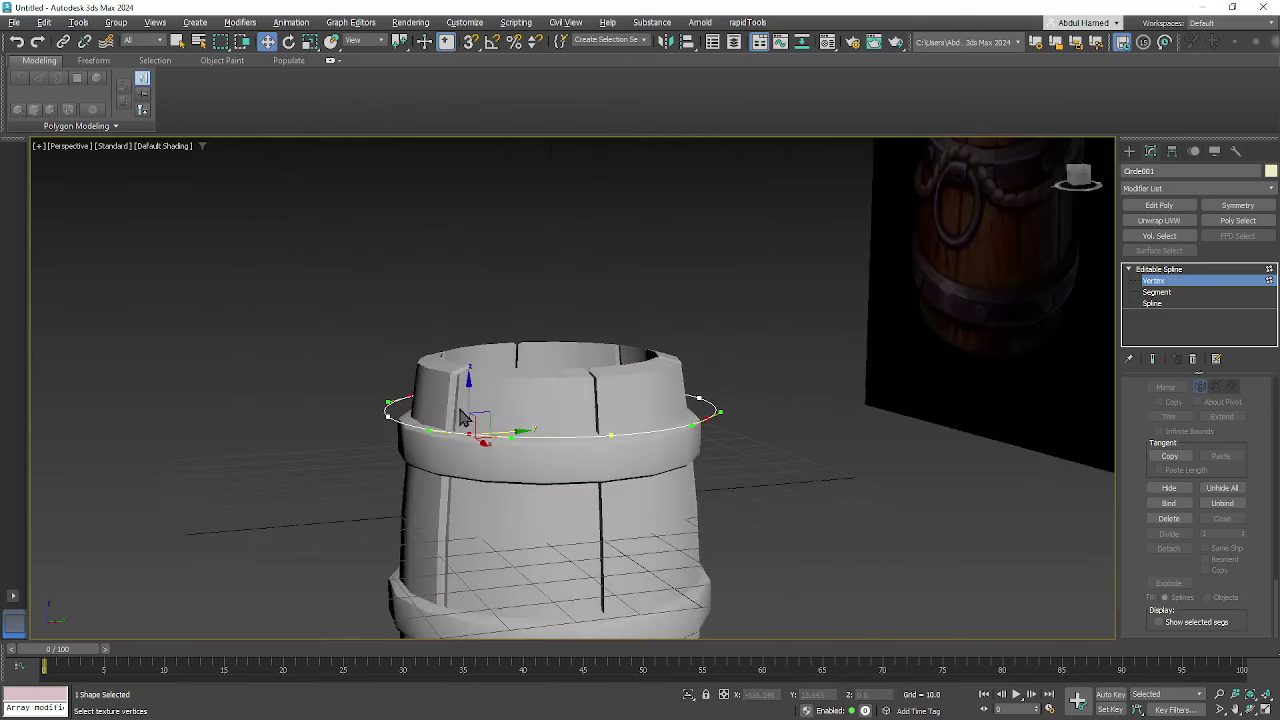
drag(467, 382, 500, 420)
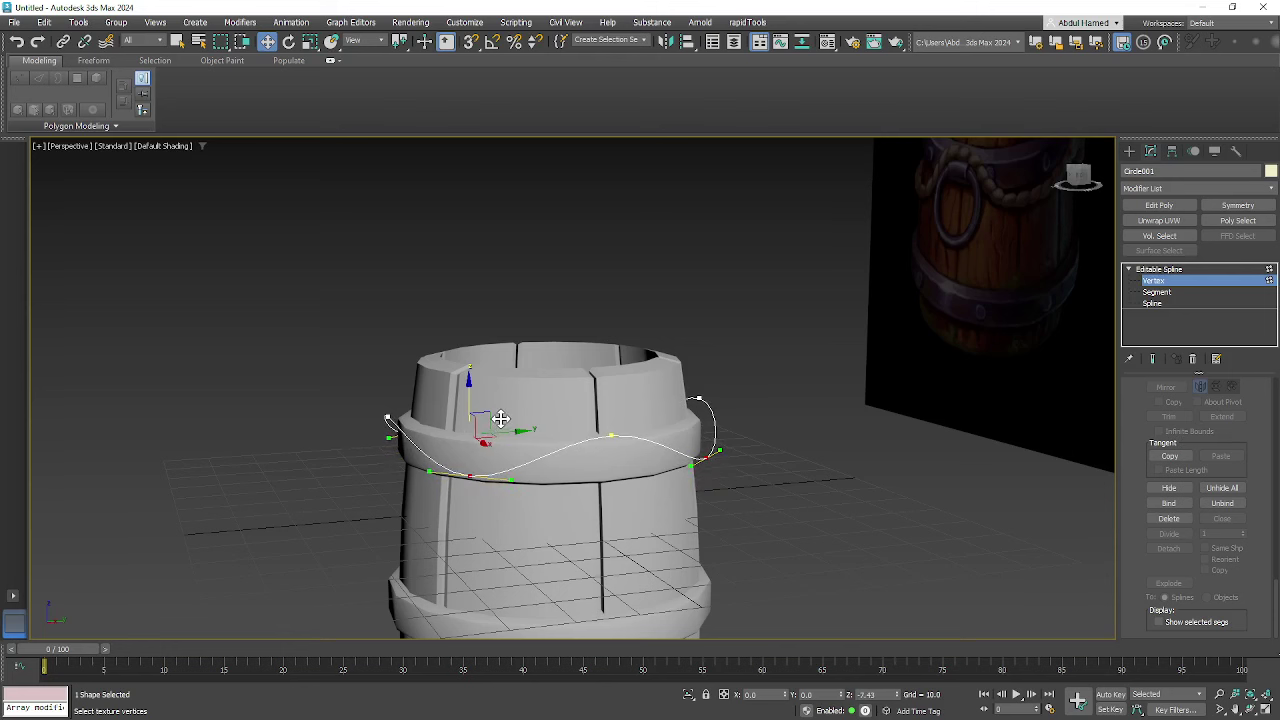
click(470, 481)
alt+middle_drag(470, 481, 778, 453)
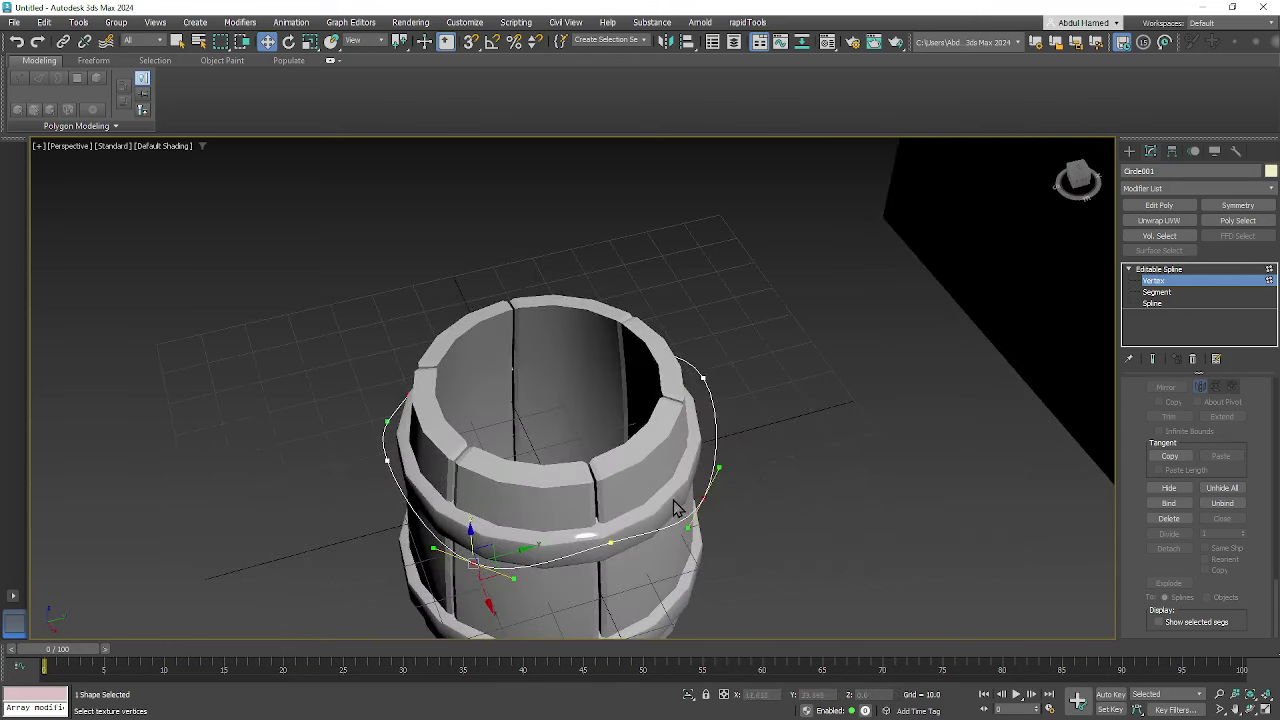
- Scale all spline vertices inward in X and Y and lower them slightly so the curve sits close to the upper band
key(ctrl+a)
key(r)
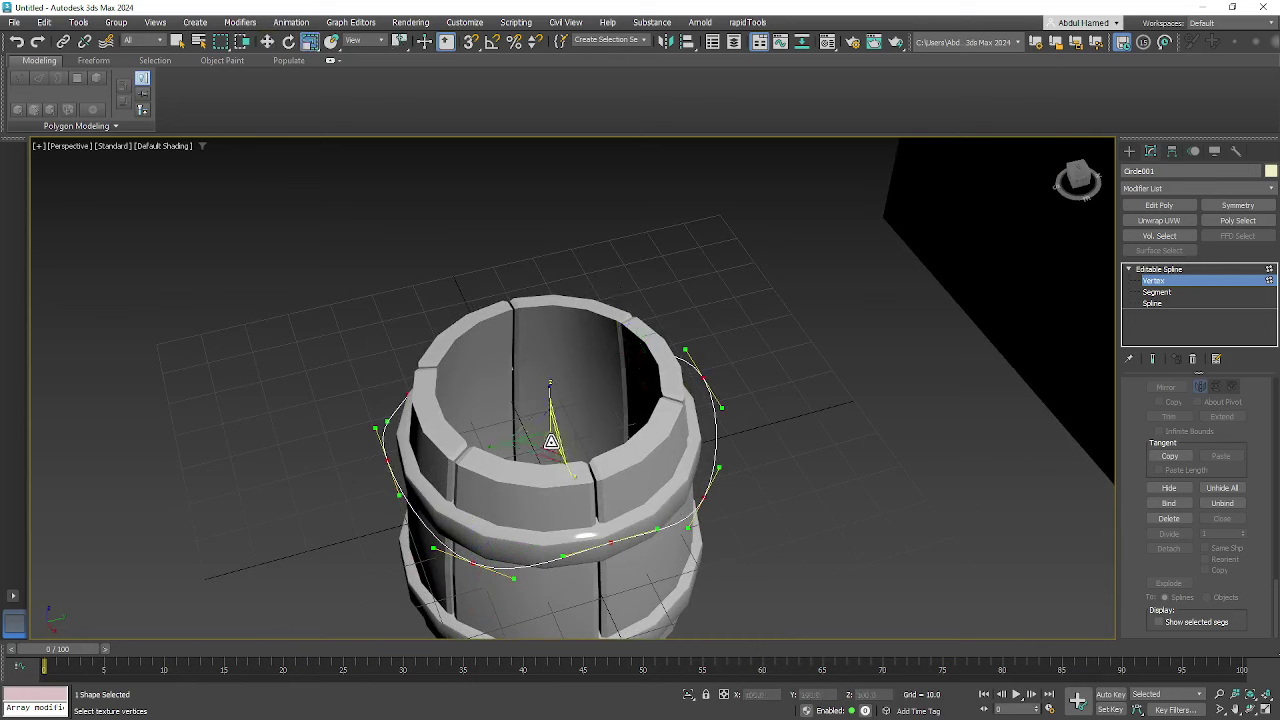
drag(543, 449, 550, 447)
alt+middle_drag(550, 447, 642, 488)
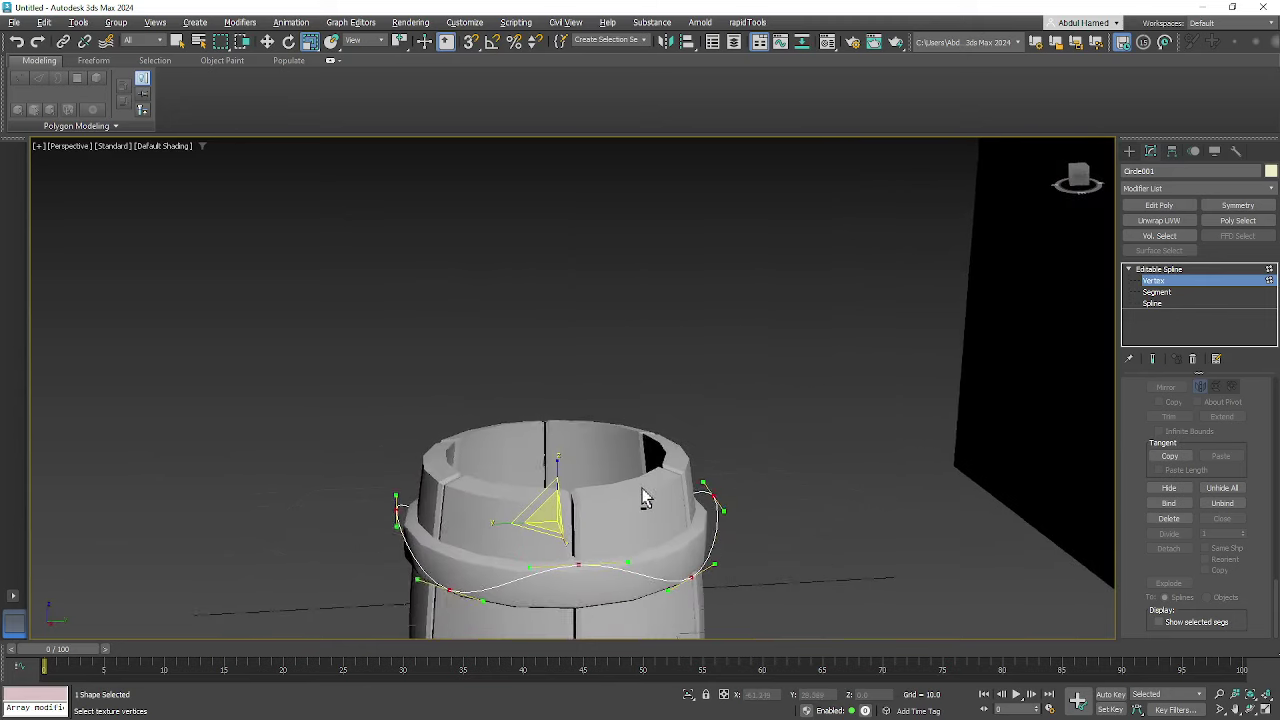
key(w)
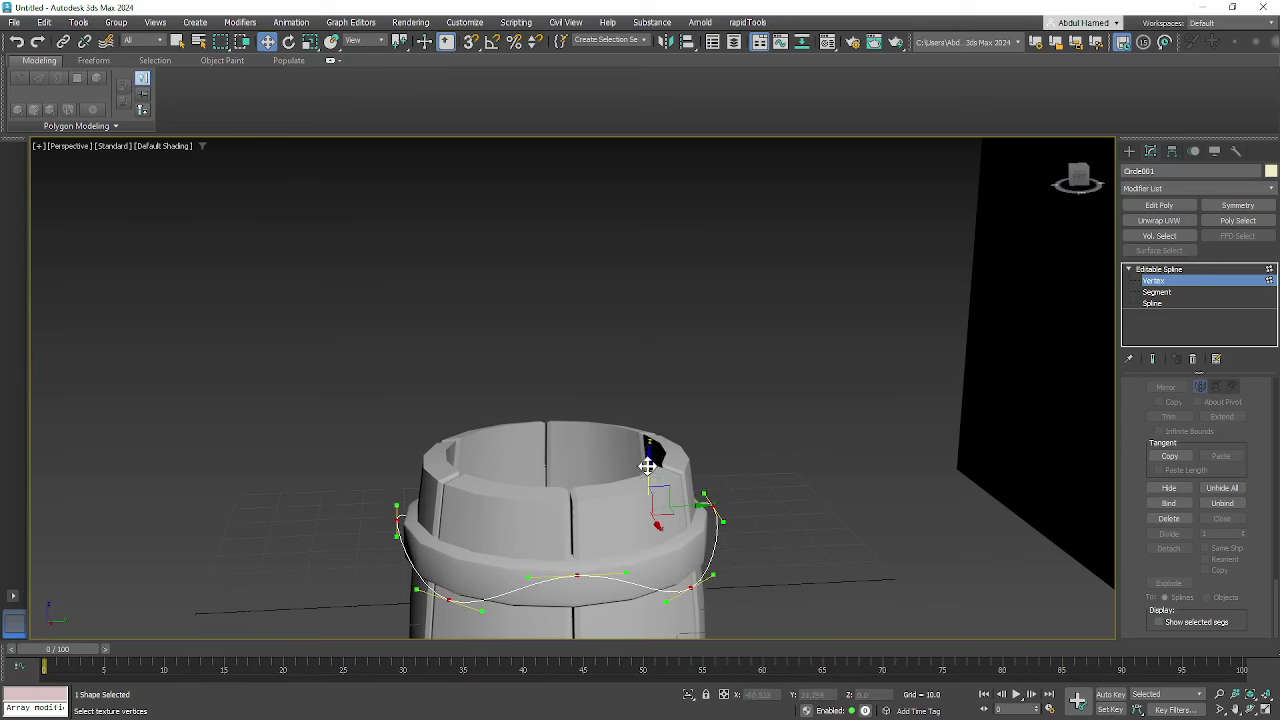
alt+middle_drag(650, 452, 634, 520)
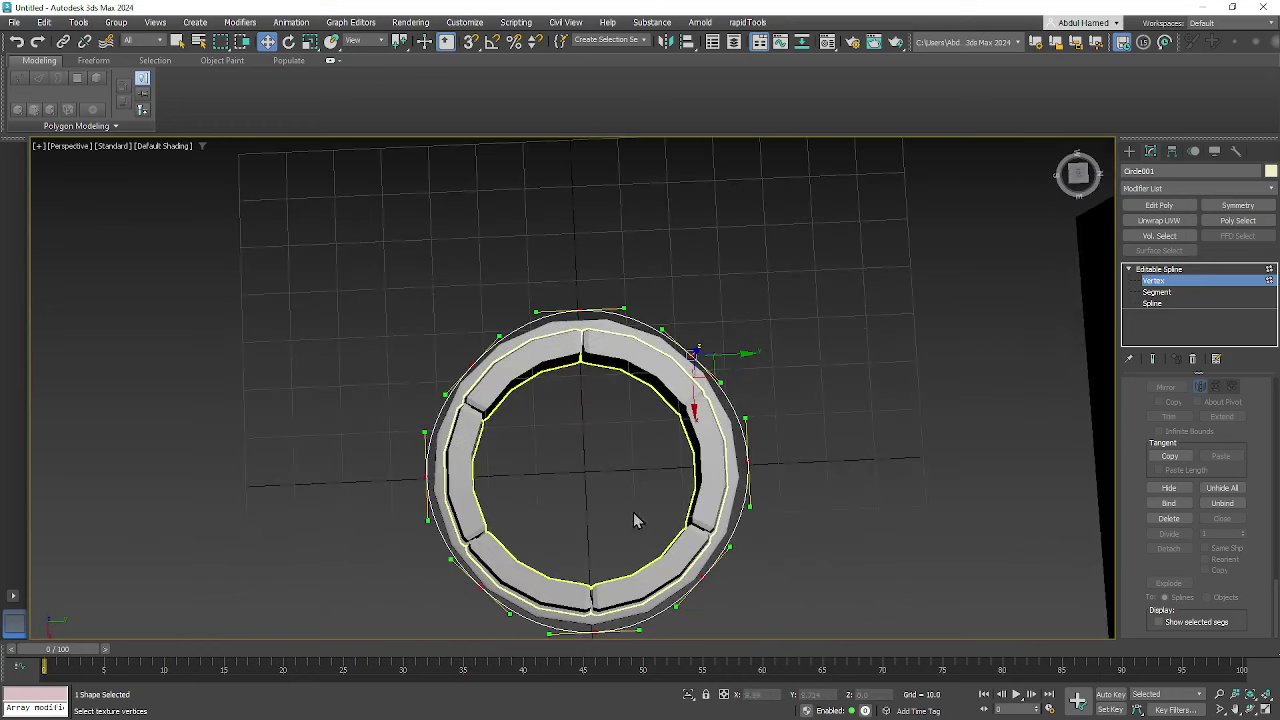
key(r)
drag(580, 483, 572, 491)
alt+middle_drag(572, 491, 643, 428)
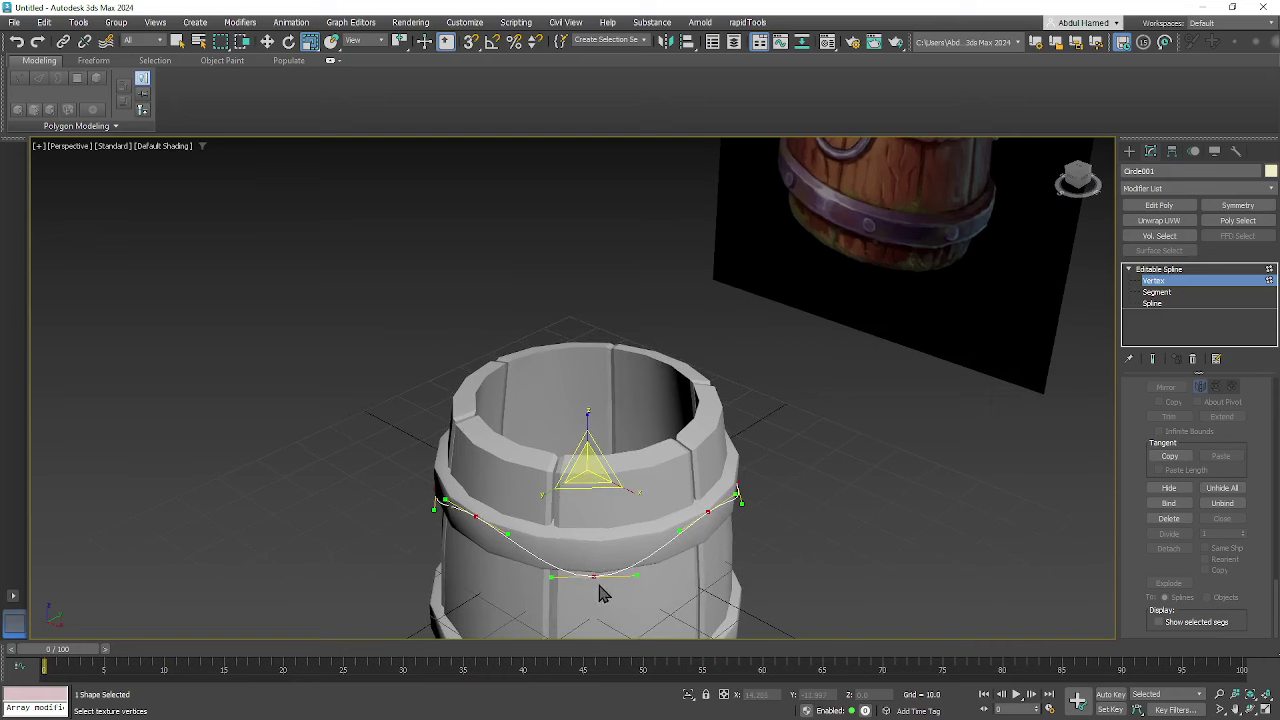
- Select the four lower vertices of the wave and scale them slightly outward in X and Y to clear the barrel's surface
alt+middle_drag(595, 575, 655, 537)
alt+middle_drag(646, 486, 672, 538)
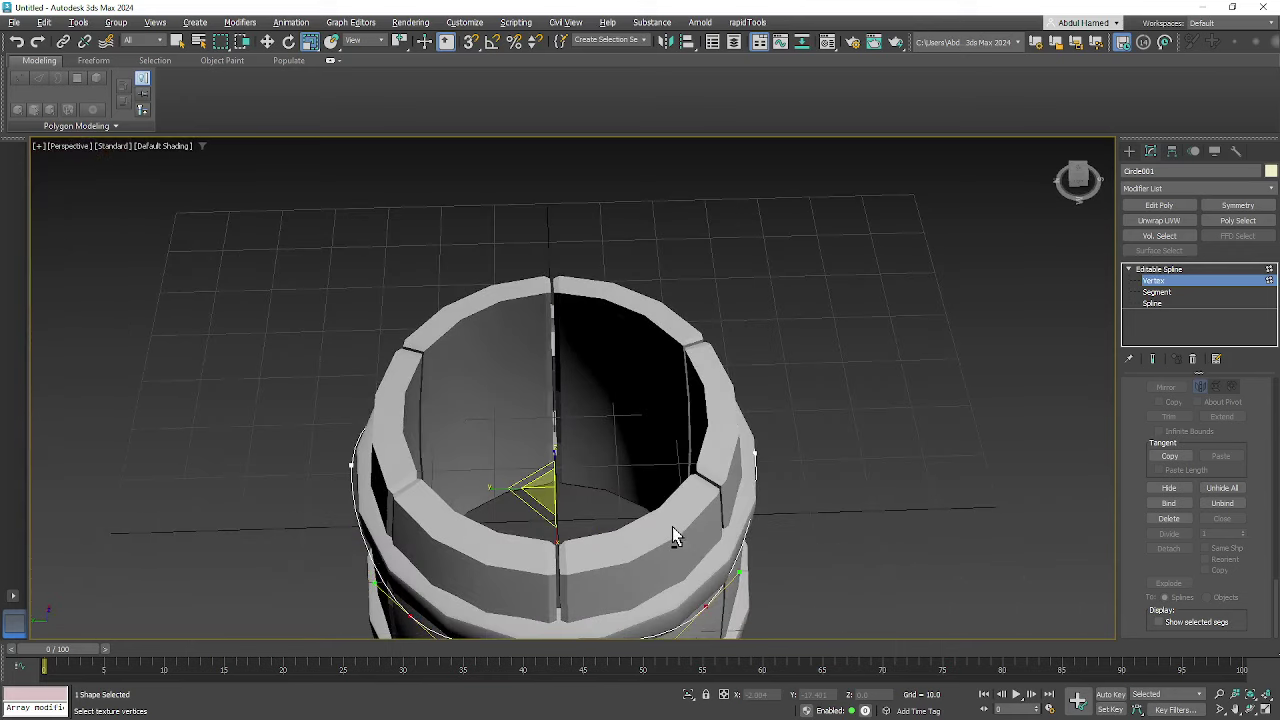
drag(529, 502, 533, 510)
alt+middle_drag(533, 510, 790, 354)
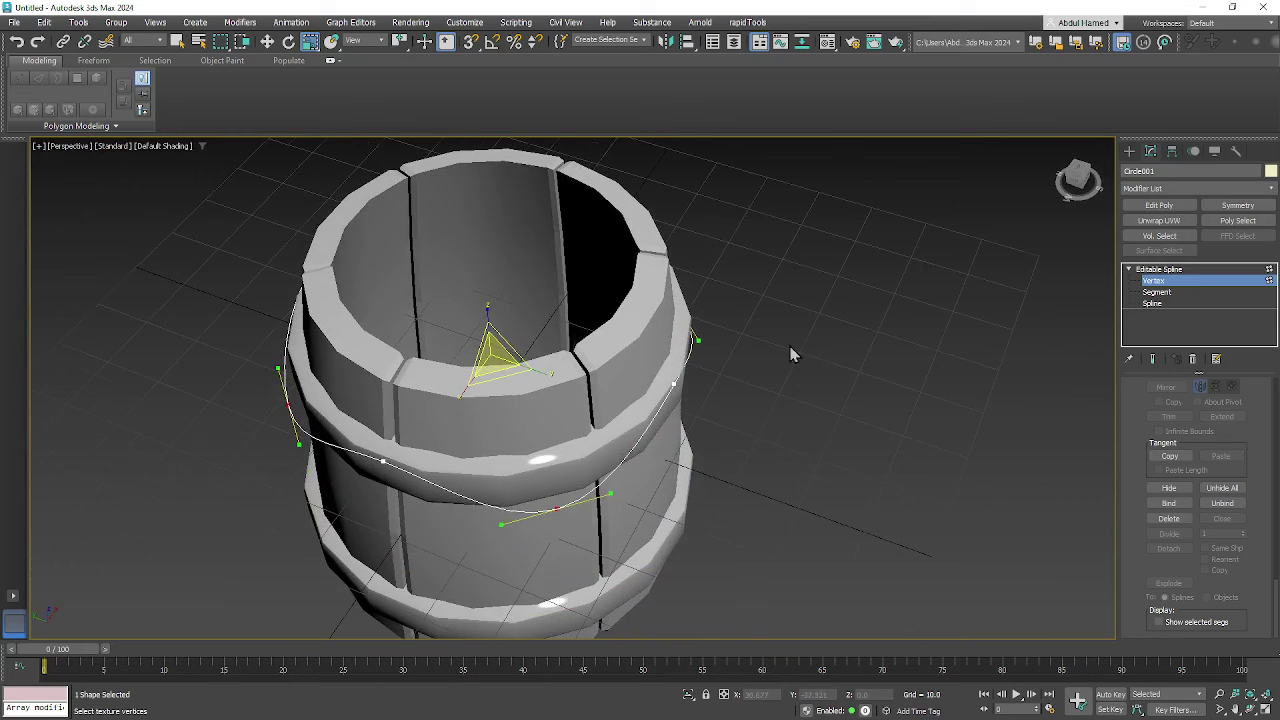
- Enable the spline's rendering thickness in the viewport so the rope shows as a tube
drag(1256, 438, 1258, 620)
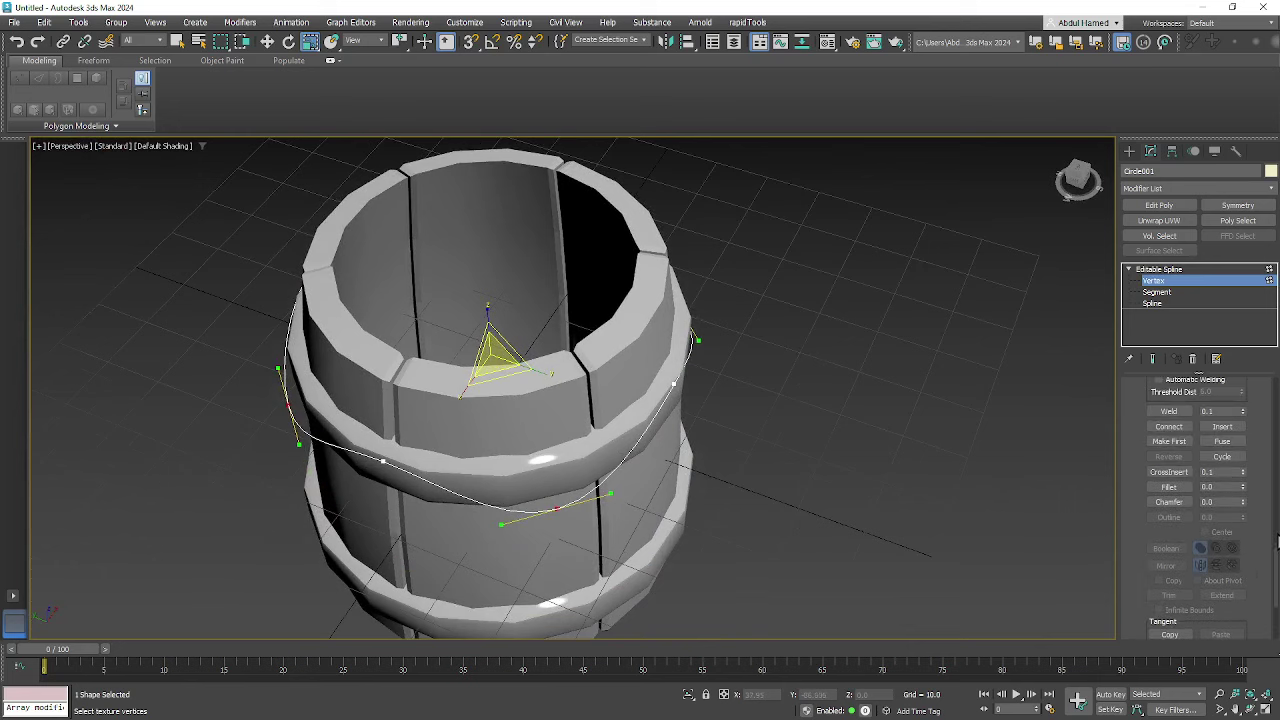
scroll(1262, 507, up, 5)
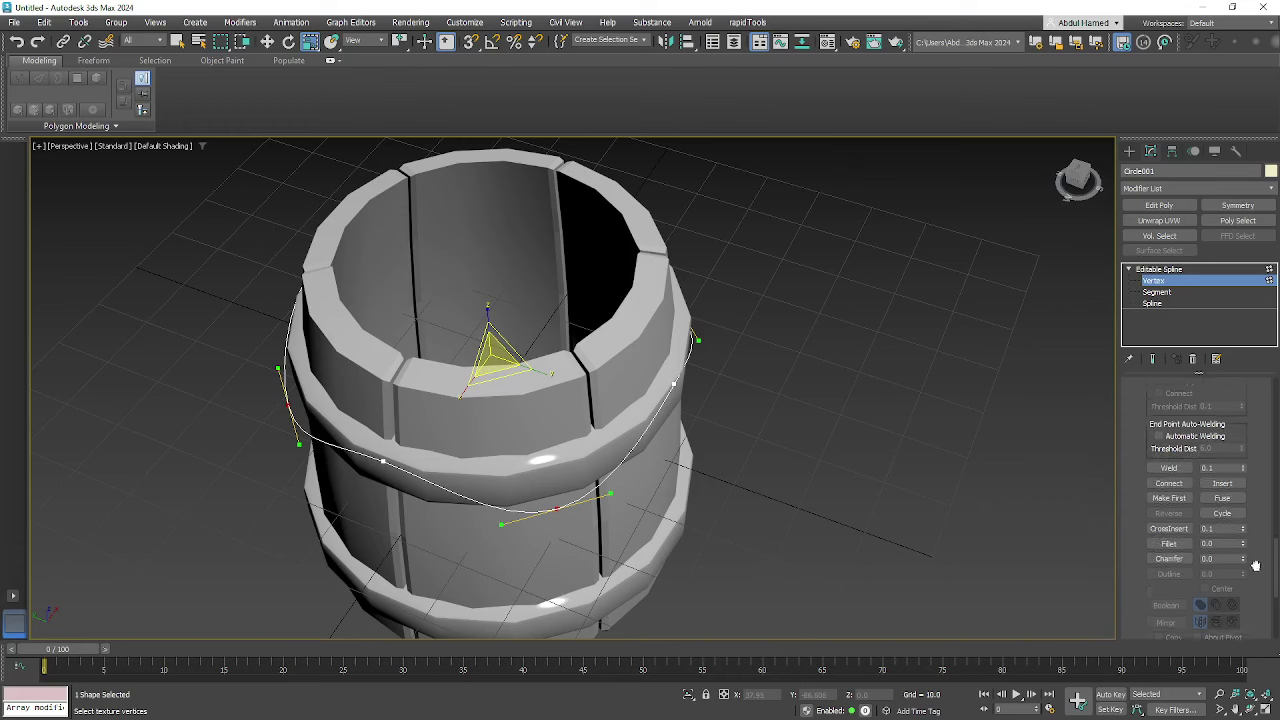
scroll(1262, 512, up, 10)
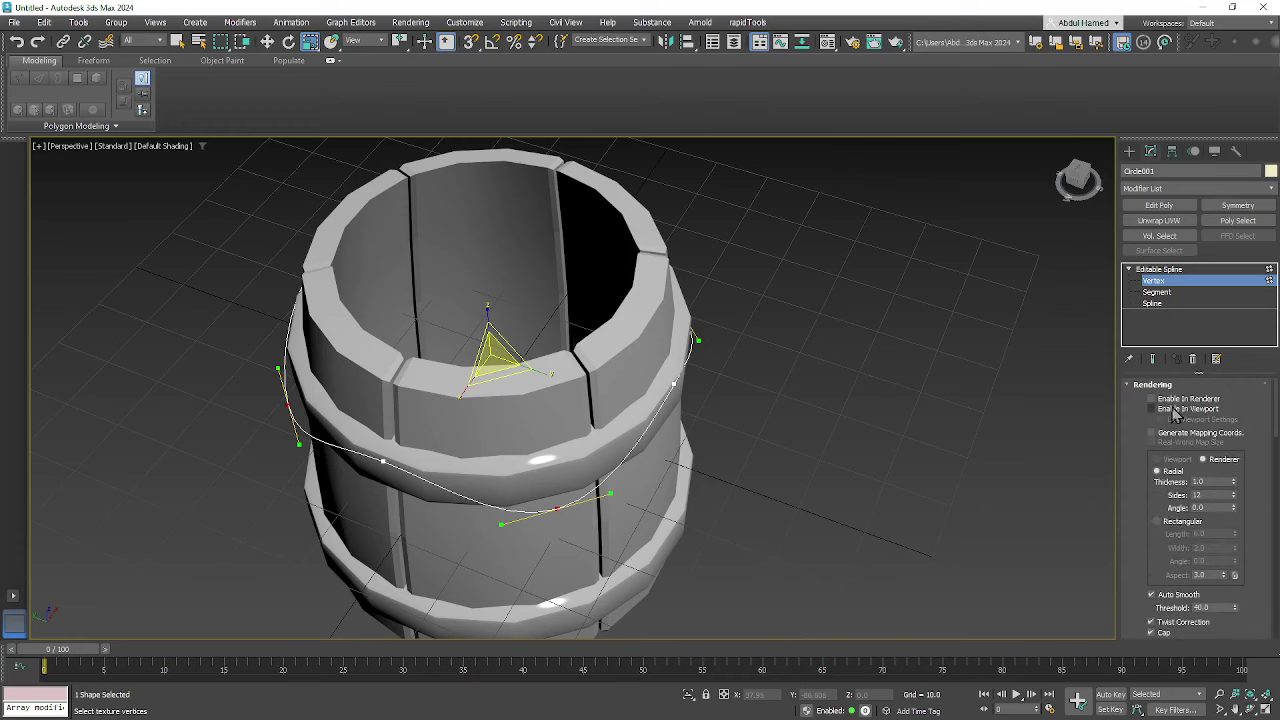
click(1175, 411)
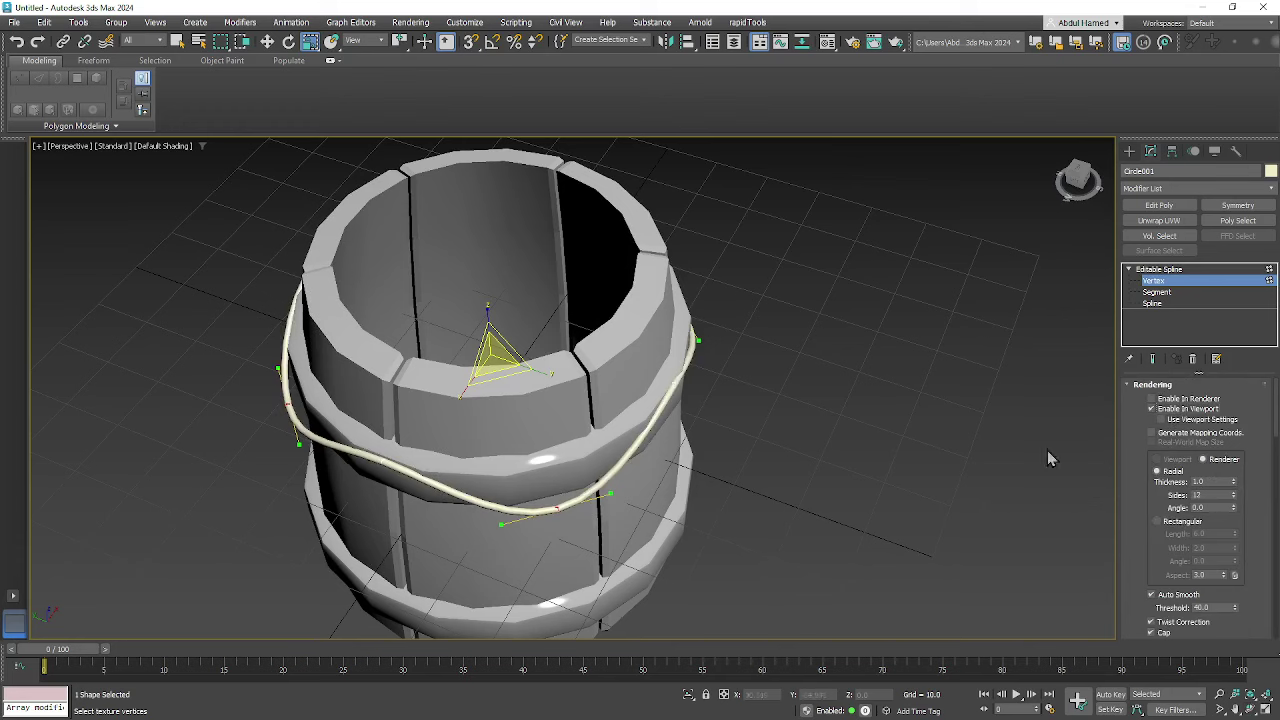
alt+middle_drag(901, 465, 898, 456)
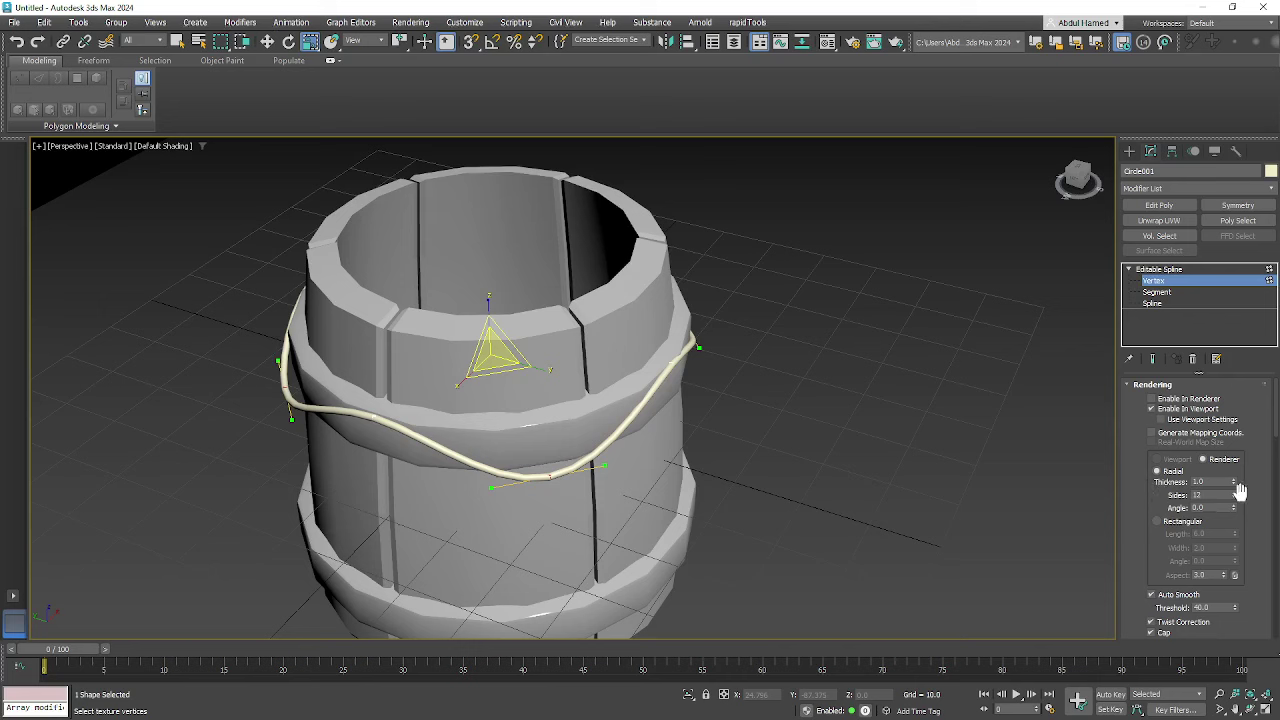
- Set the rope spline's radial thickness to 3.33
drag(1243, 497, 1247, 269)
alt+middle_drag(985, 378, 725, 425)
scroll(846, 395, down, 5)
alt+middle_drag(823, 400, 655, 530)
scroll(733, 418, up, 5)
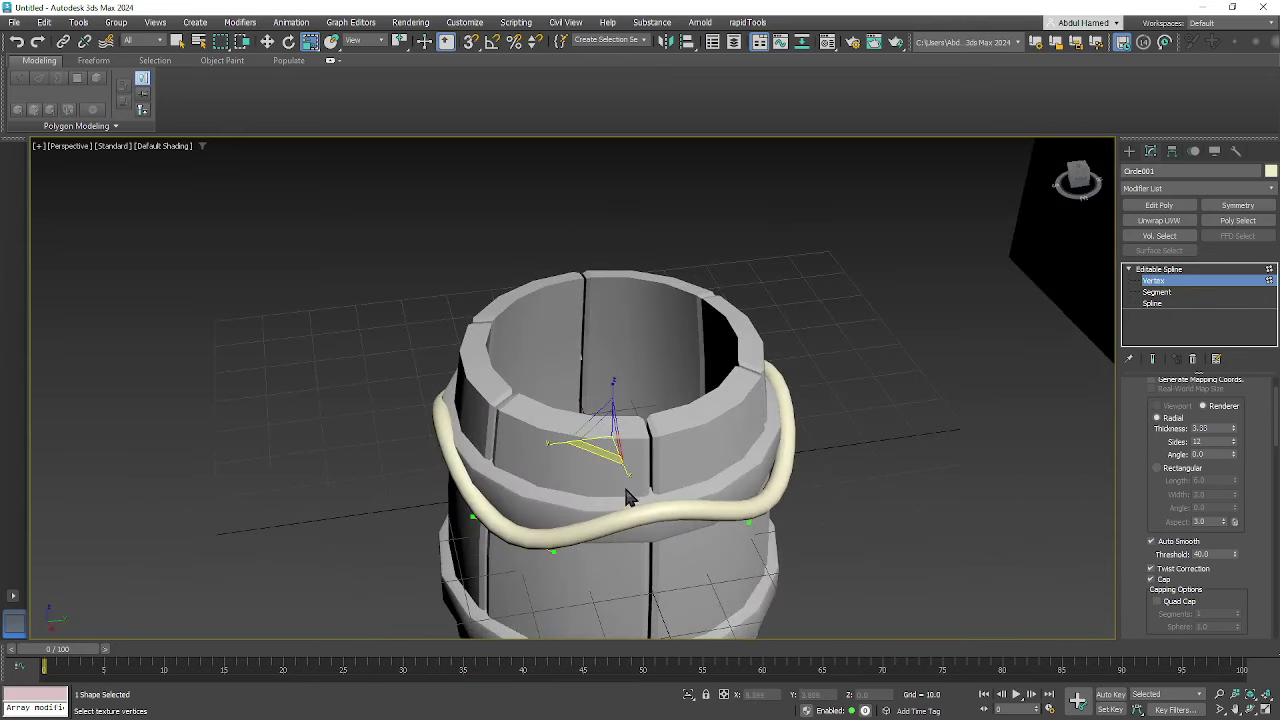
- Select the high vertex at the front of the rope and shift it along Y to about -1.96
drag(676, 553, 680, 550)
key(w)
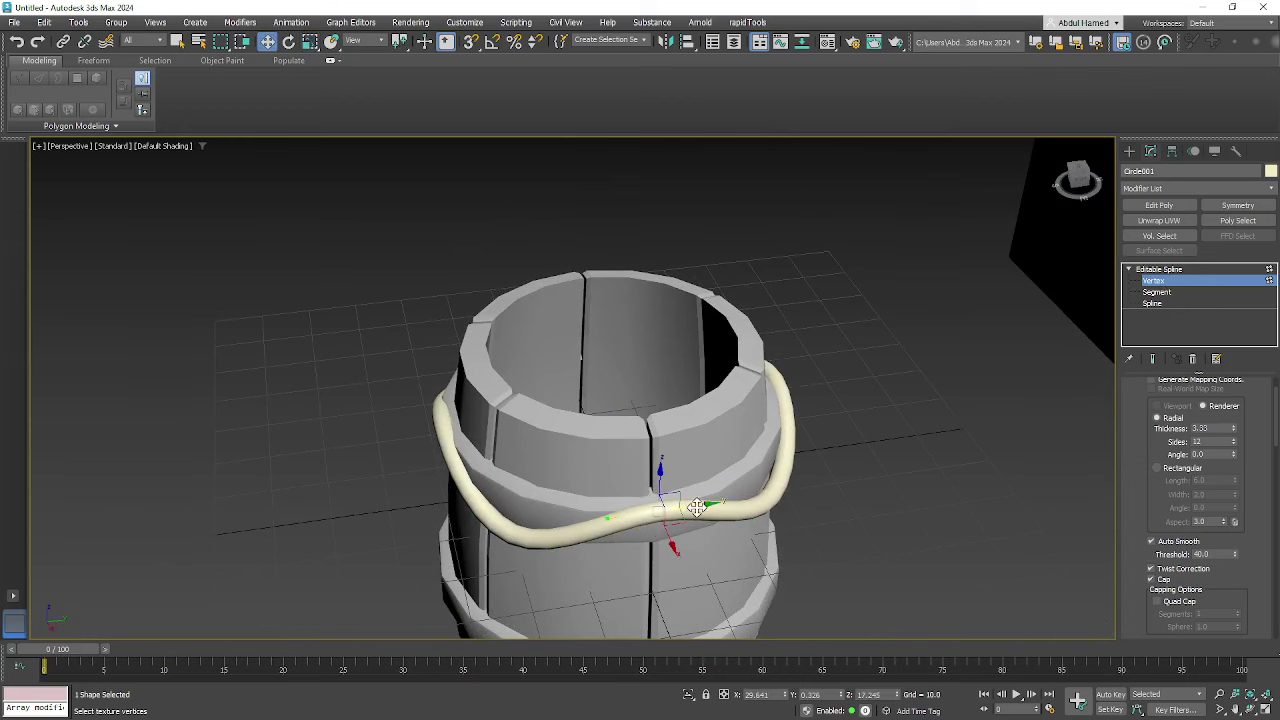
drag(689, 507, 684, 508)
- Select the low vertex on the rope's far side and lengthen its tangent handles slightly along Y
alt+middle_drag(706, 514, 623, 526)
middle_drag(790, 533, 531, 557)
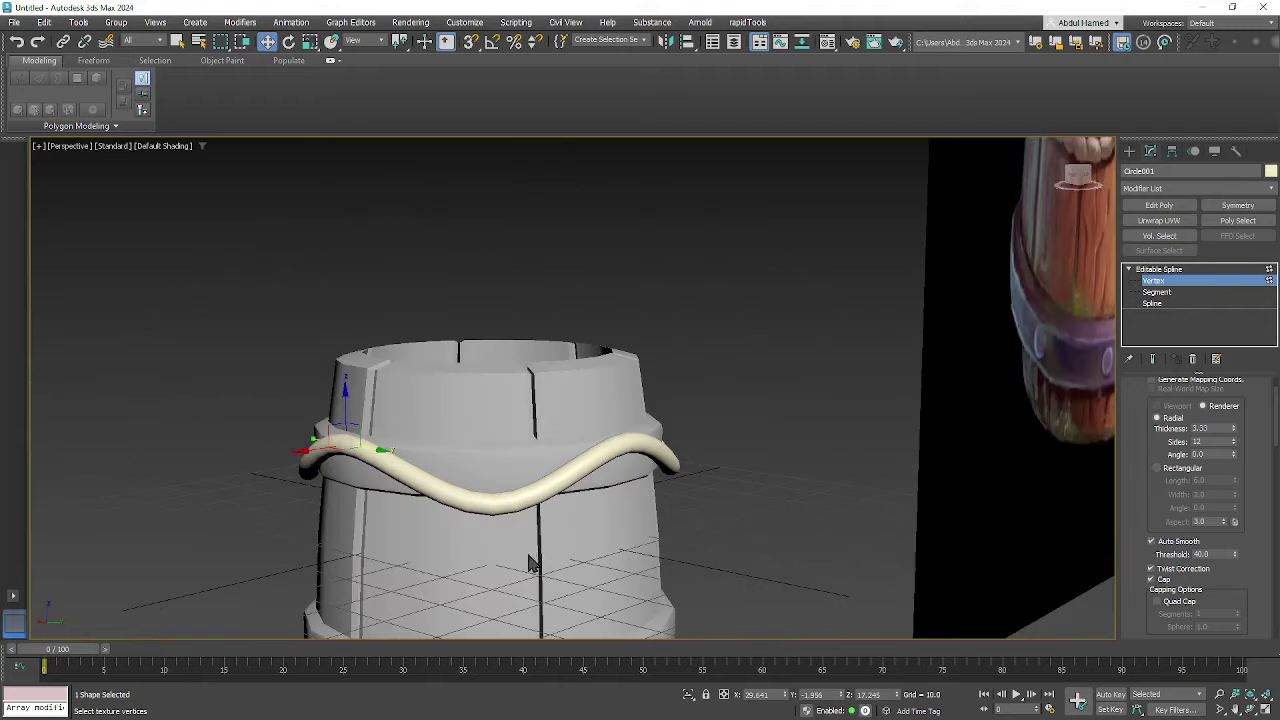
drag(540, 512, 574, 496)
mouse_move(691, 530)
alt+middle_down()
mouse_move(646, 563)
mouse_move(583, 549)
mouse_move(569, 563)
mouse_move(598, 532)
mouse_move(527, 500)
alt+middle_up()
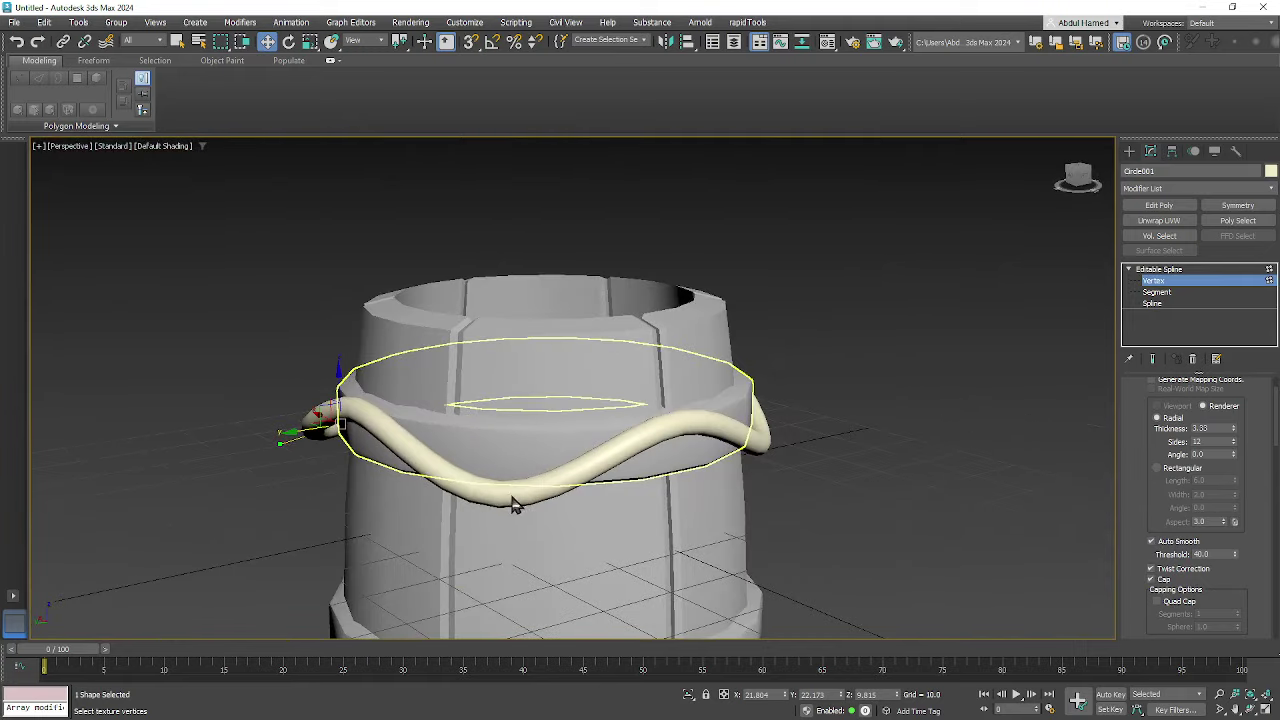
drag(479, 508, 536, 548)
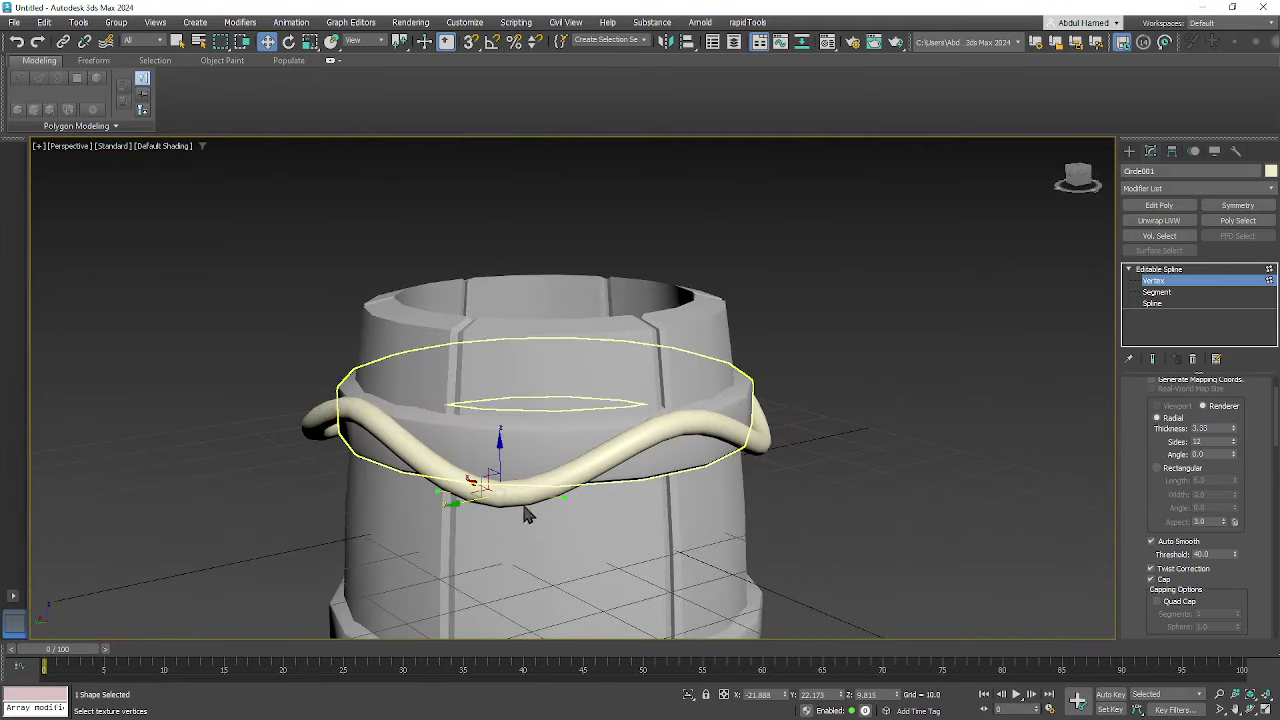
drag(566, 498, 580, 500)
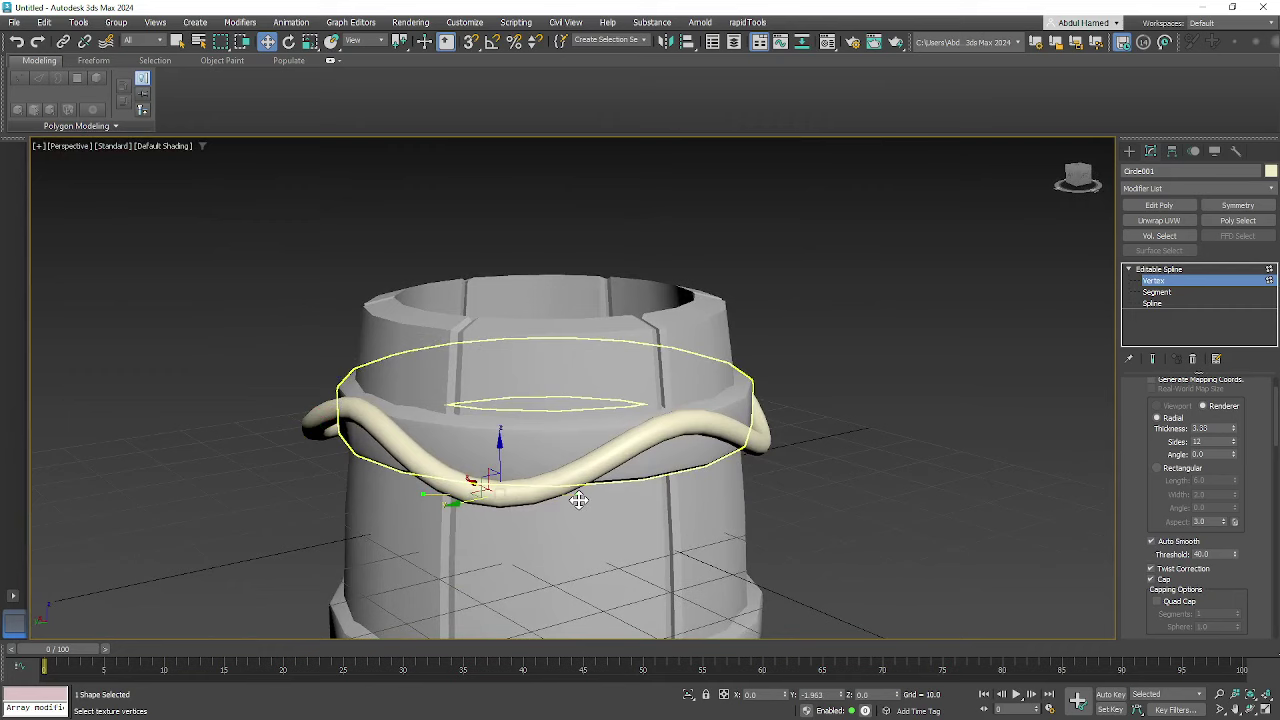
- Raise the opposite high rope vertex to about Z 17.98 and widen its curve by scaling its handles to about 152% in X and Y
alt+middle_drag(579, 500, 640, 520)
drag(648, 428, 730, 500)
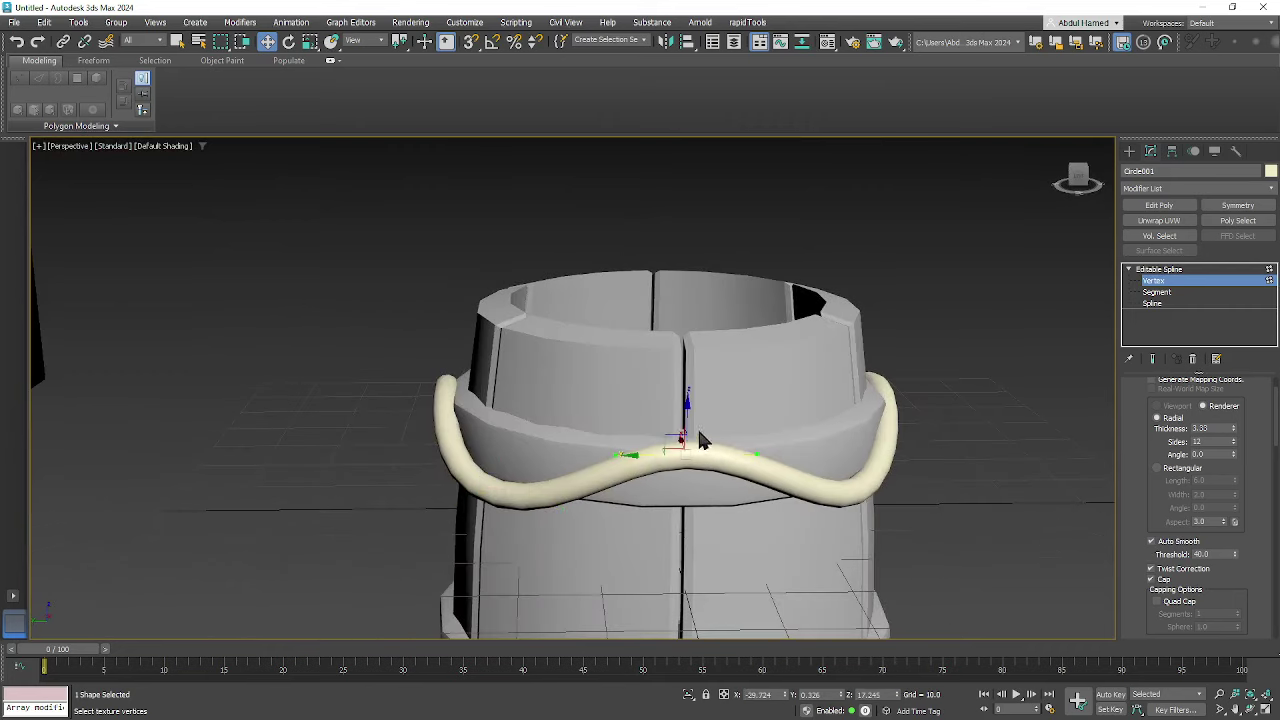
drag(684, 413, 686, 405)
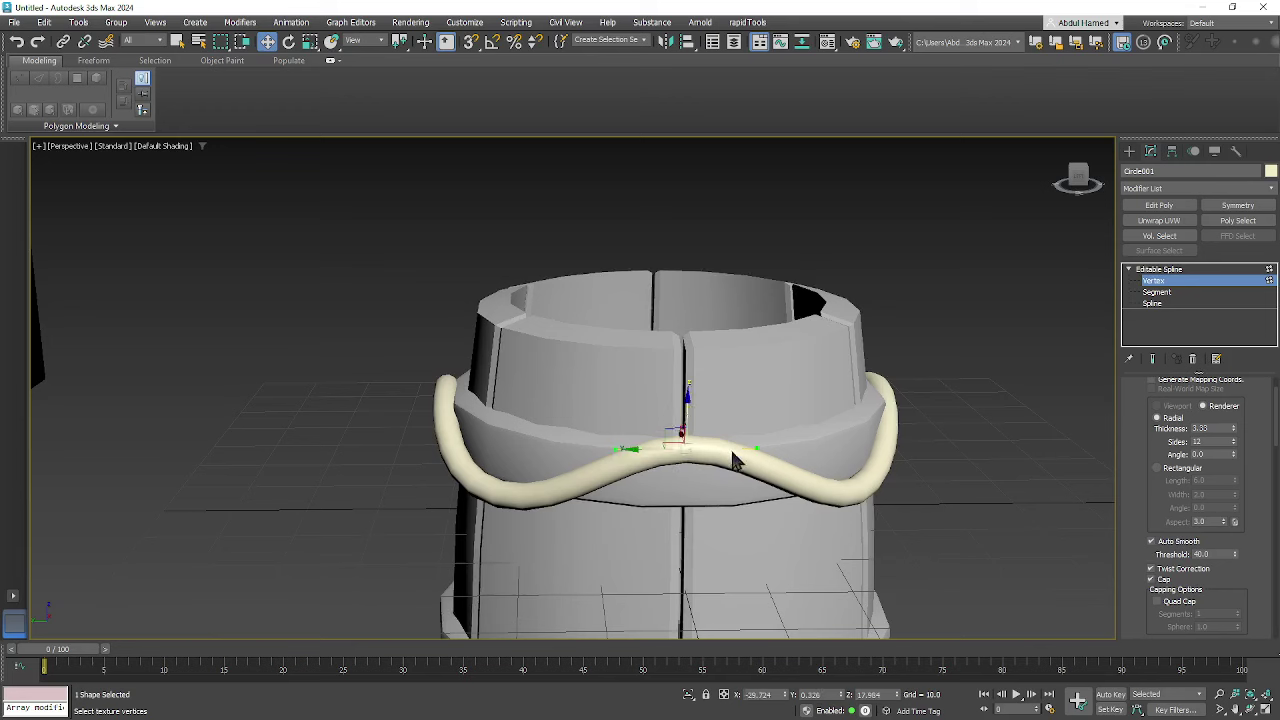
drag(757, 450, 699, 446)
key(ctrl+z)
key(r)
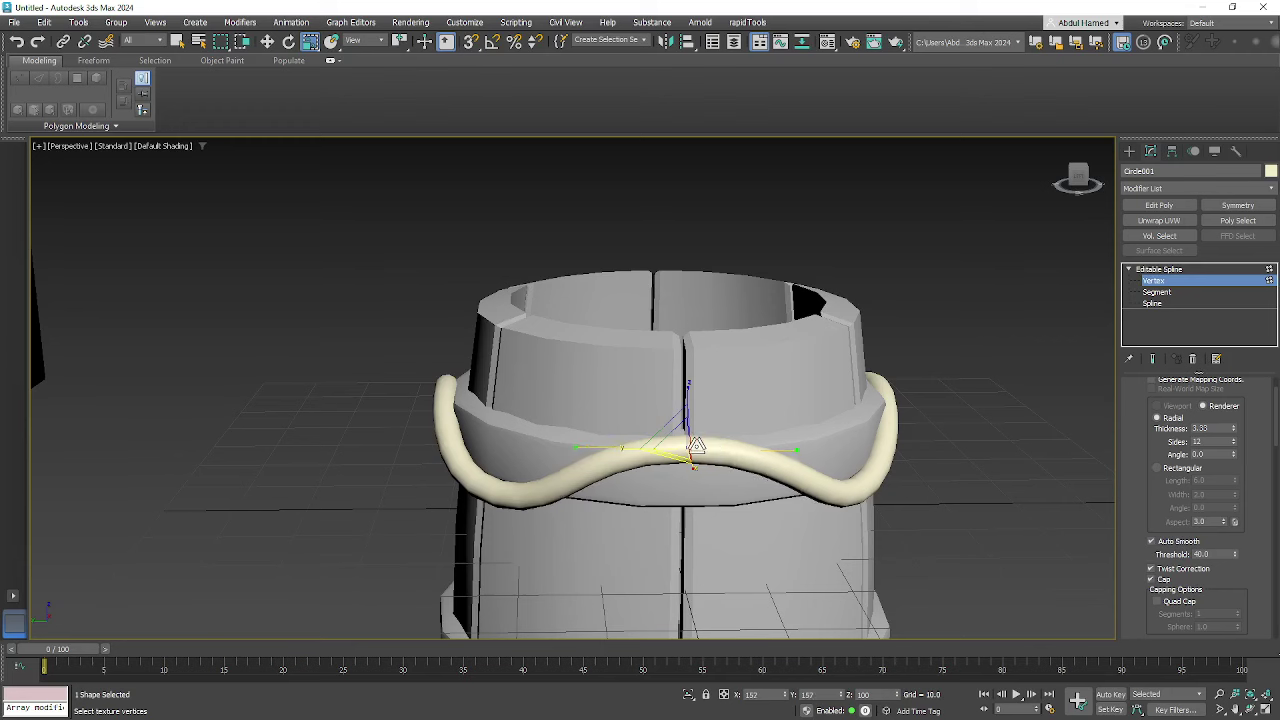
- Leave the vertex level and try to convert the rope spline to an editable poly
alt+middle_drag(789, 478, 581, 366)
scroll(757, 511, down, 3)
alt+middle_drag(797, 406, 735, 405)
scroll(733, 402, down, 5)
alt+middle_drag(684, 358, 767, 385)
scroll(767, 385, up, 1)
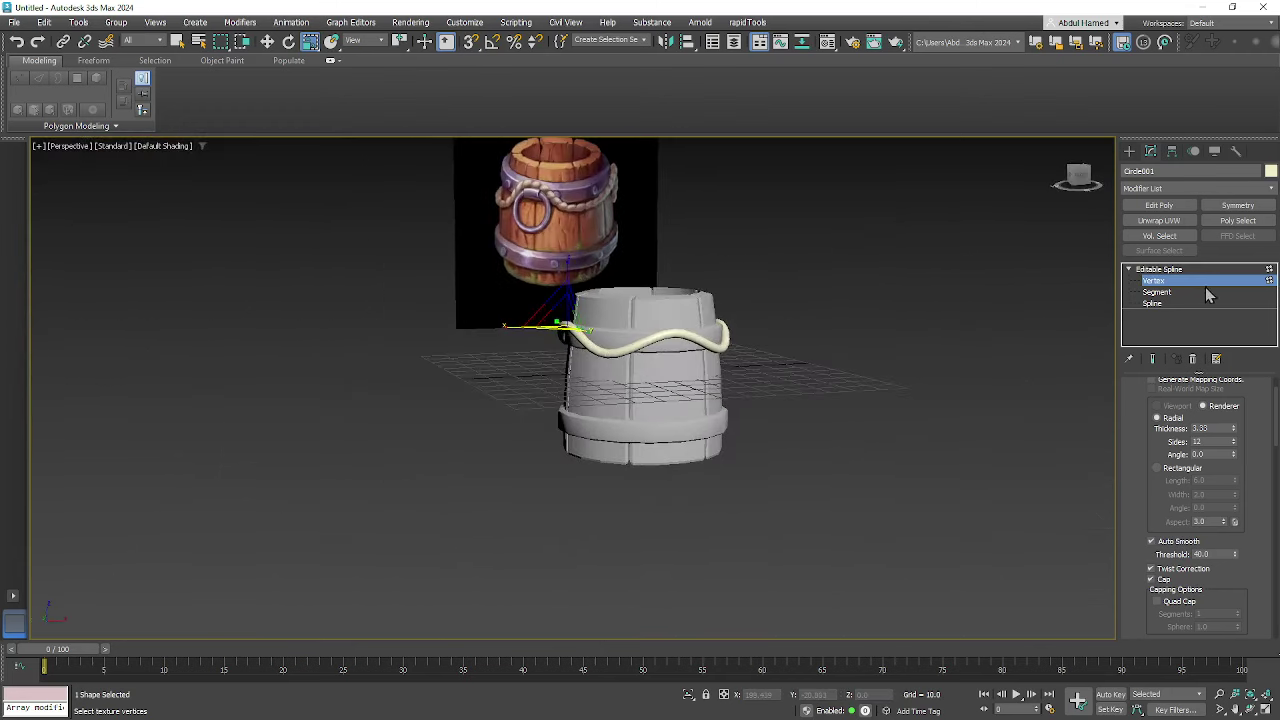
click(1162, 271)
right_click(1163, 275)
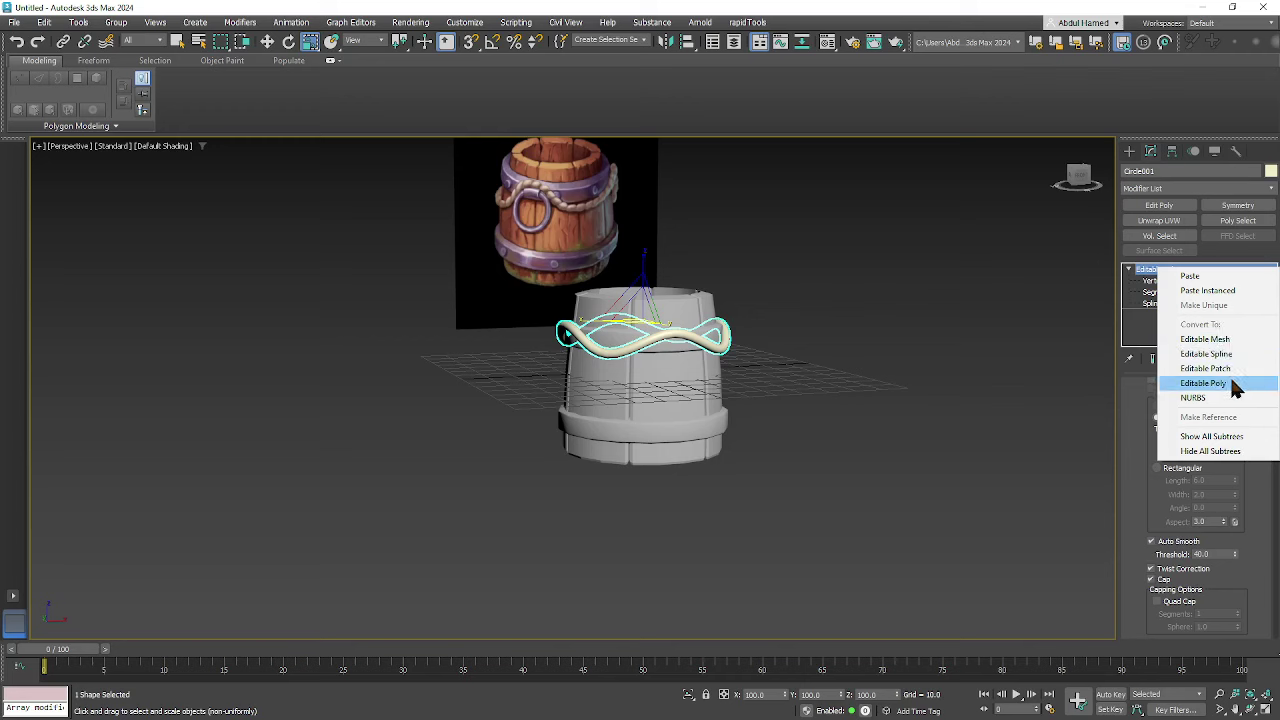
click(1112, 520)
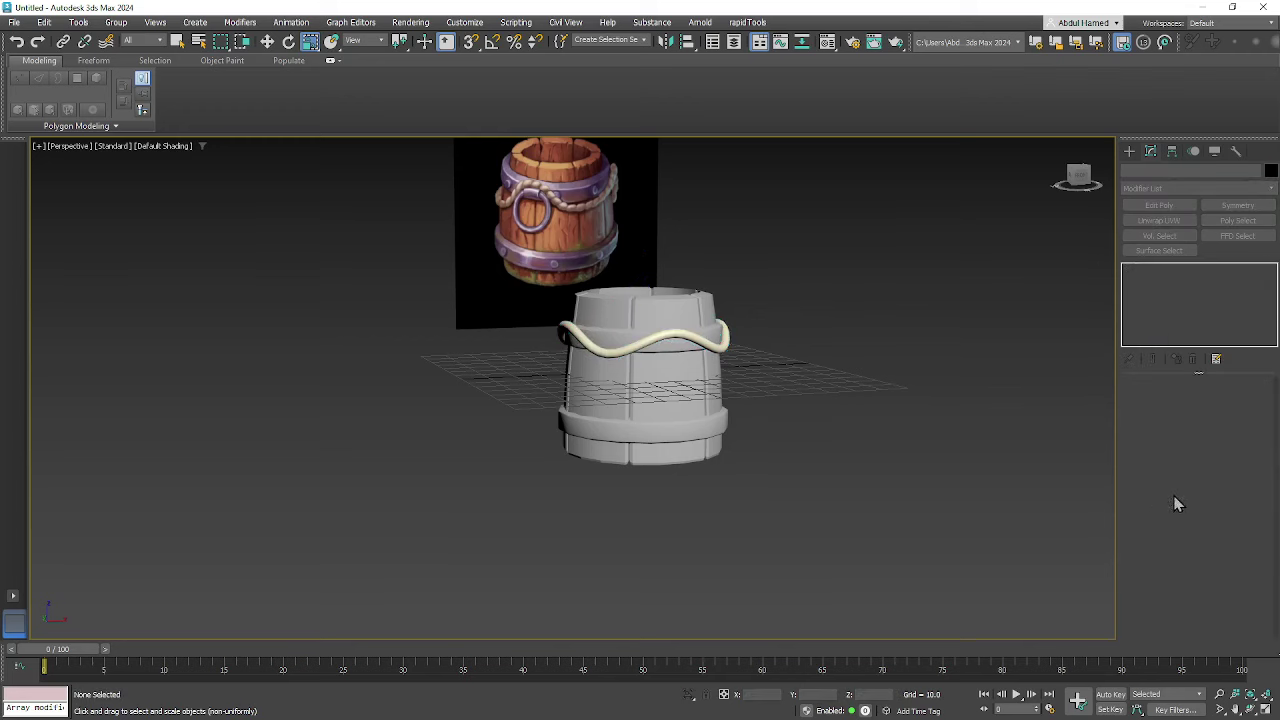
- Reselect the rope spline and reduce its radial cross-section to 8 sides
click(727, 348)
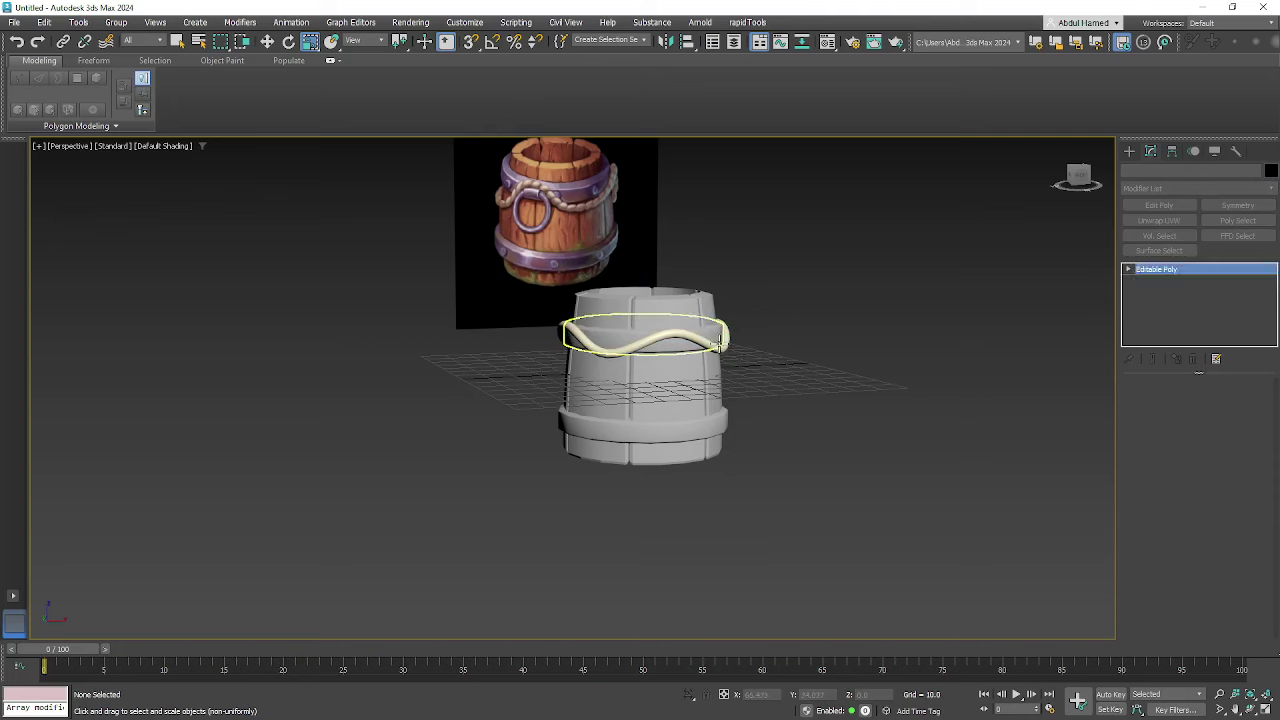
click(730, 355)
click(728, 350)
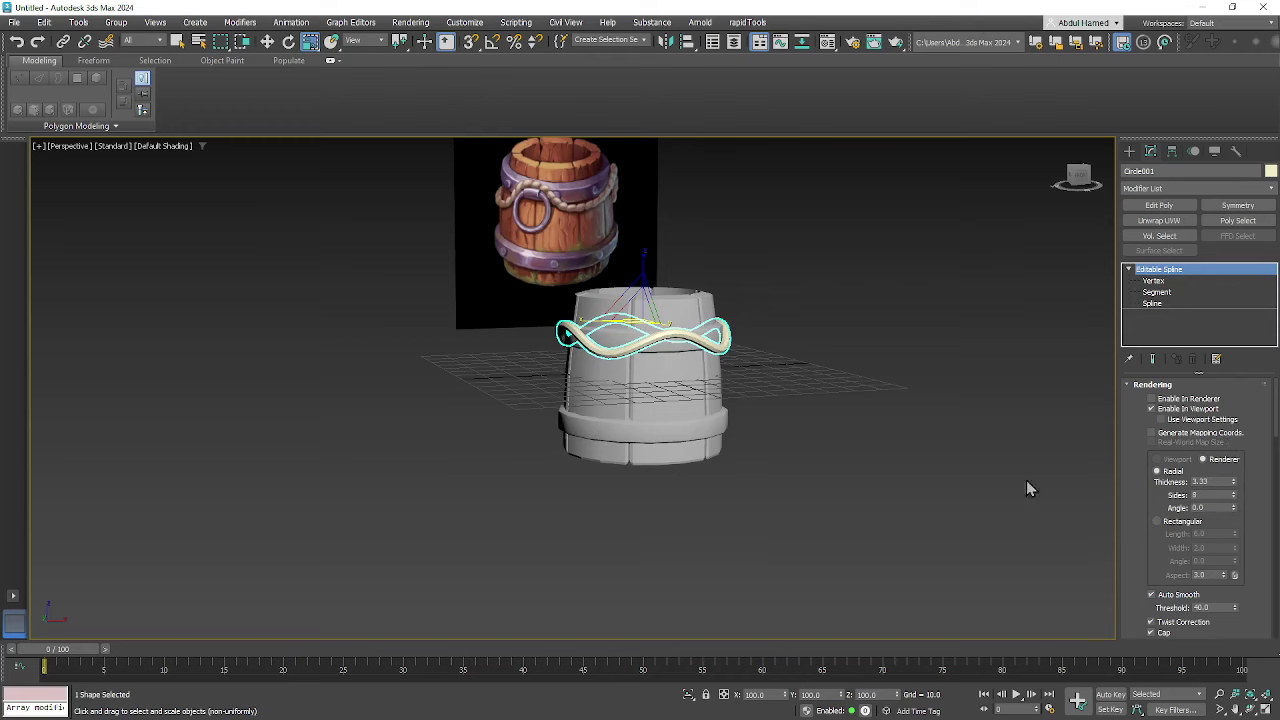
- Convert the rope spline to an Editable Poly
key(z)
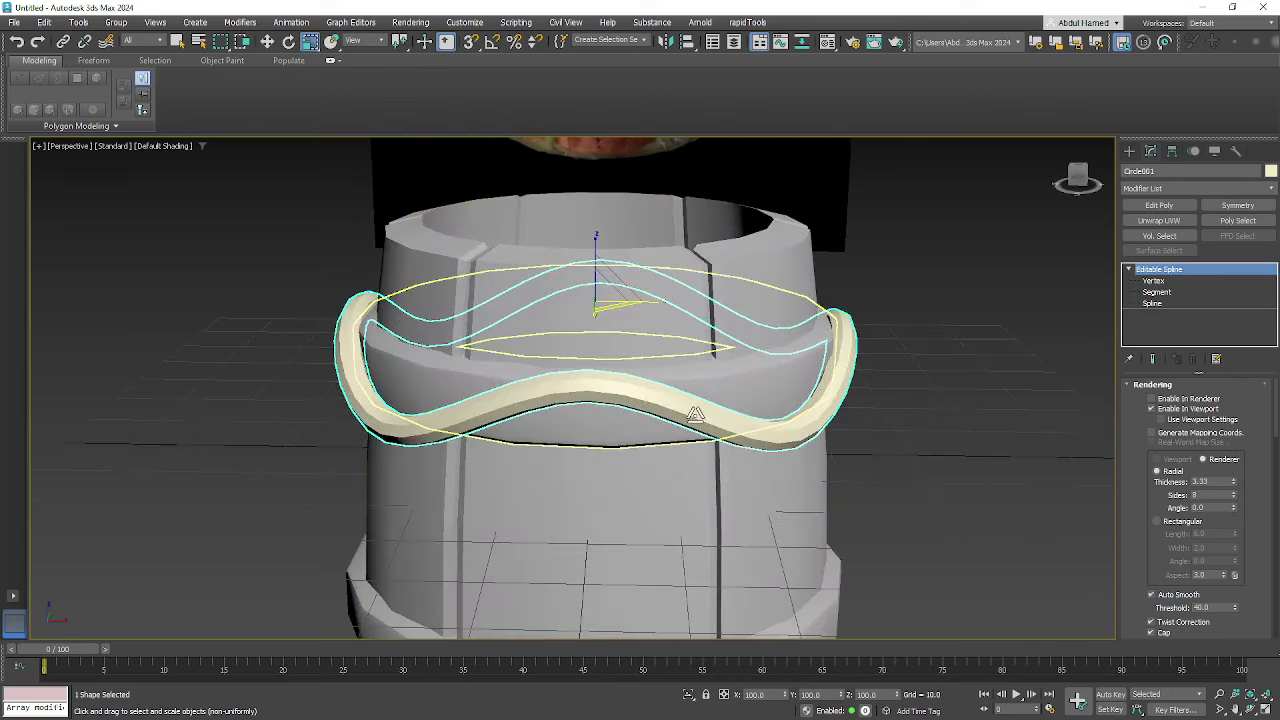
right_click(1197, 275)
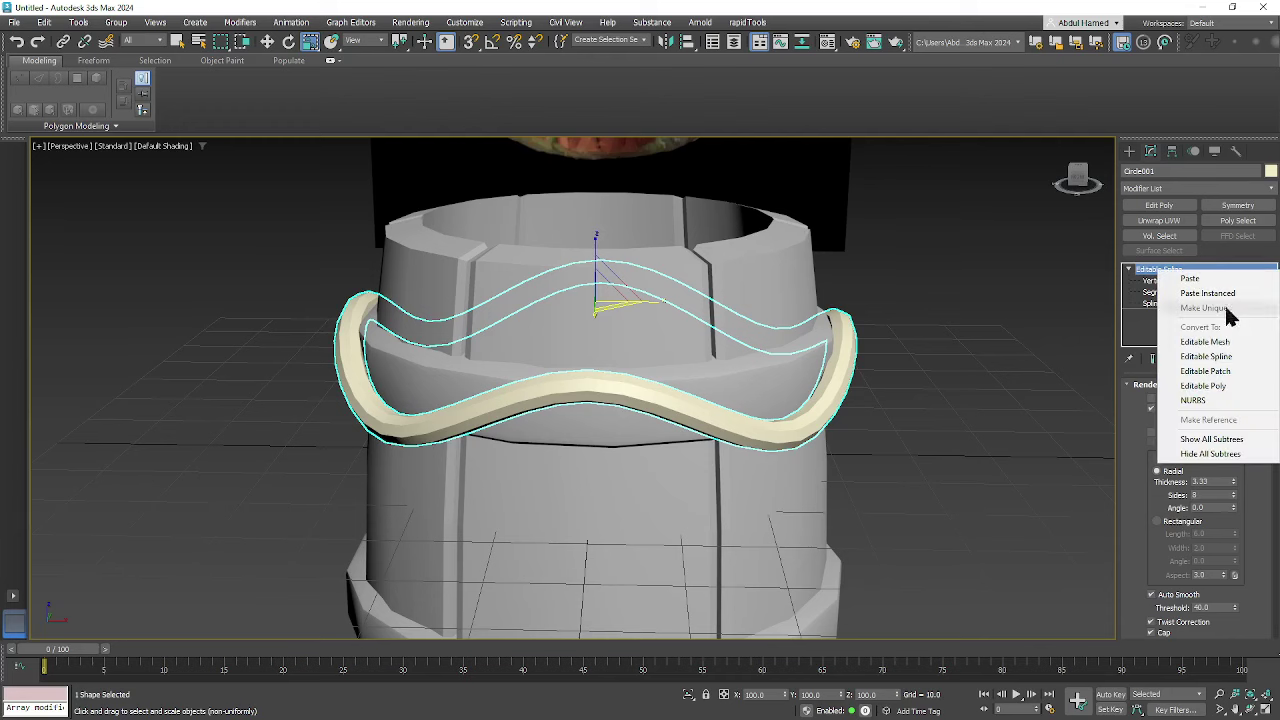
click(1224, 382)
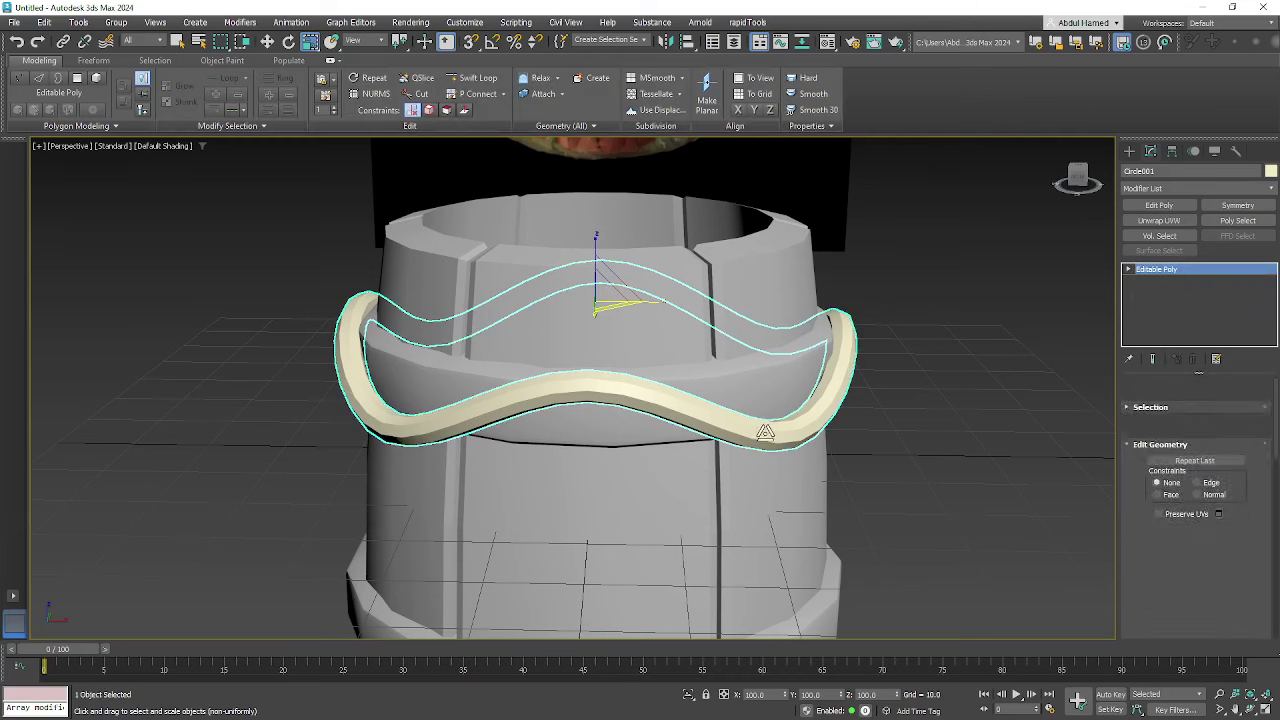
- Select all polygons of the rope, apply Auto Smooth with a 45 threshold, and clear the polygon selection
click(1129, 270)
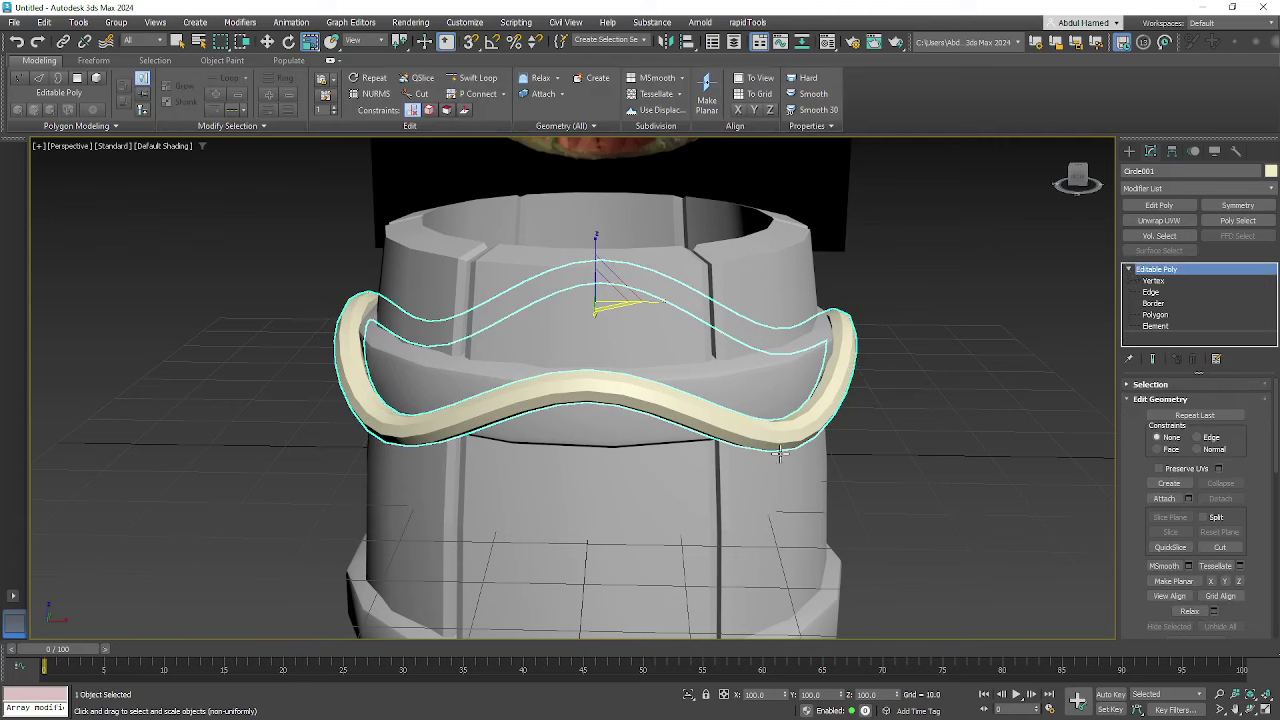
click(1155, 314)
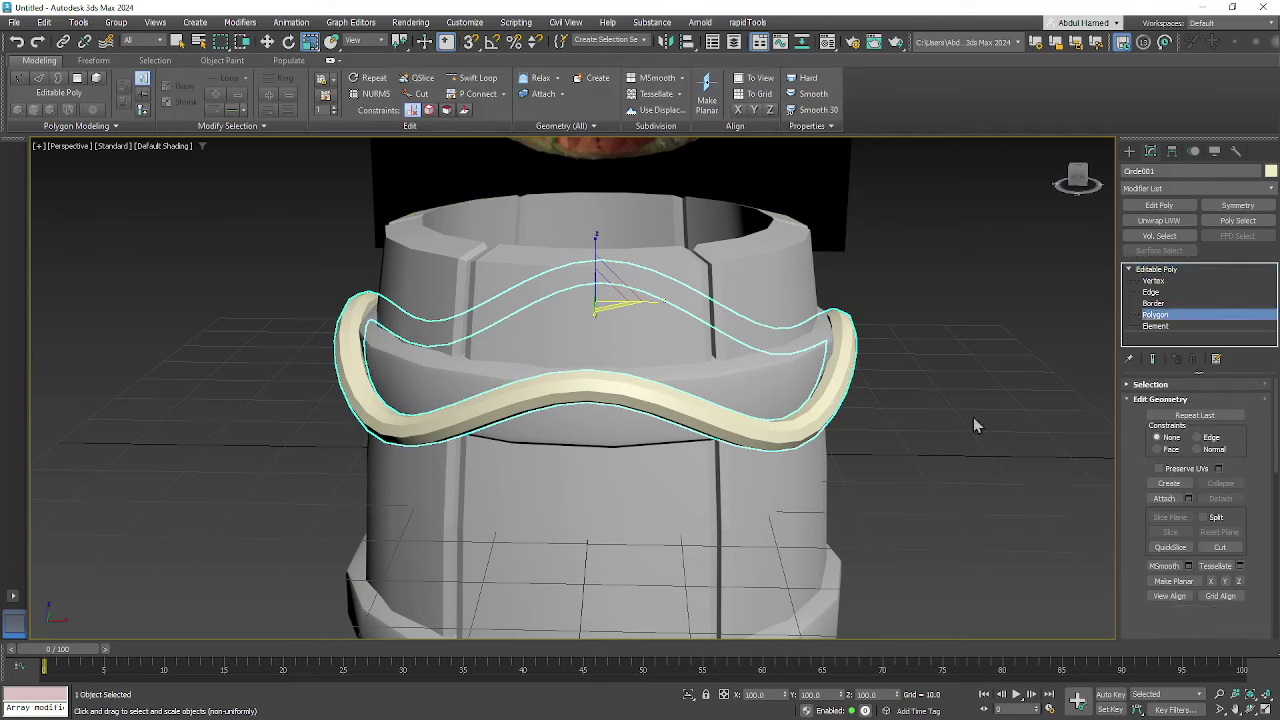
key(ctrl+a)
drag(1268, 562, 1261, 408)
scroll(1244, 468, down, 3)
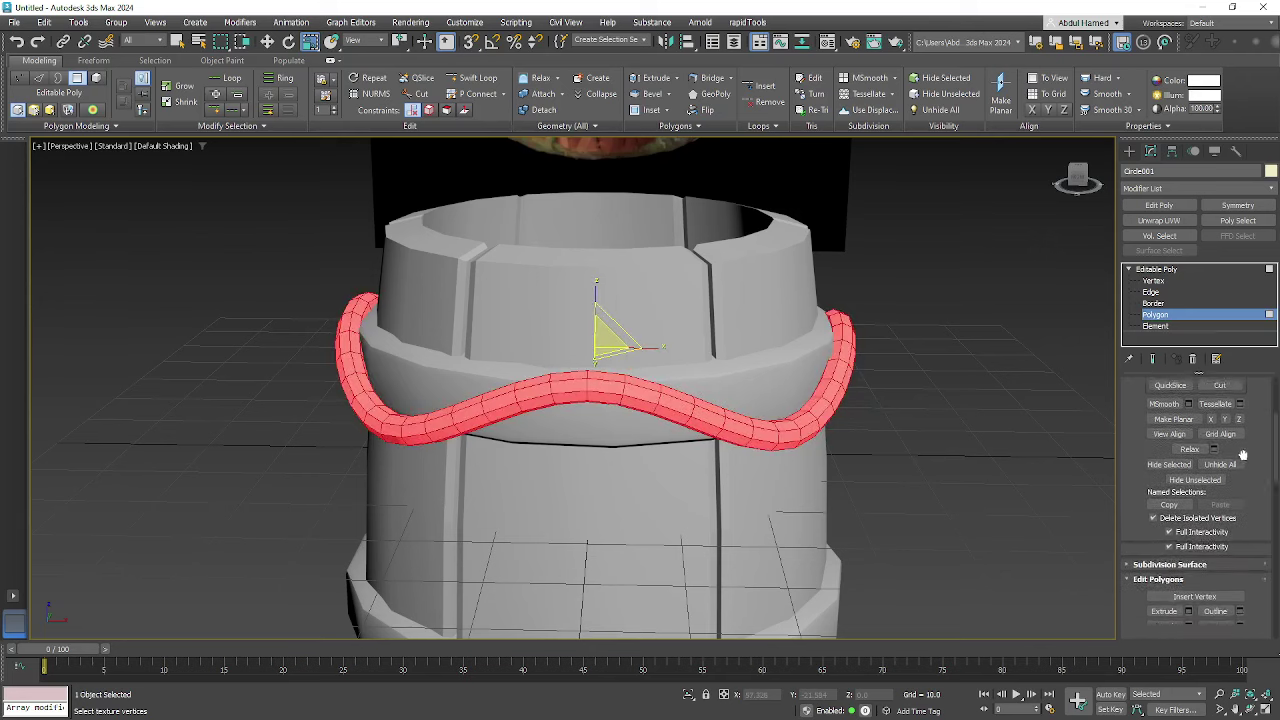
scroll(1257, 590, down, 4)
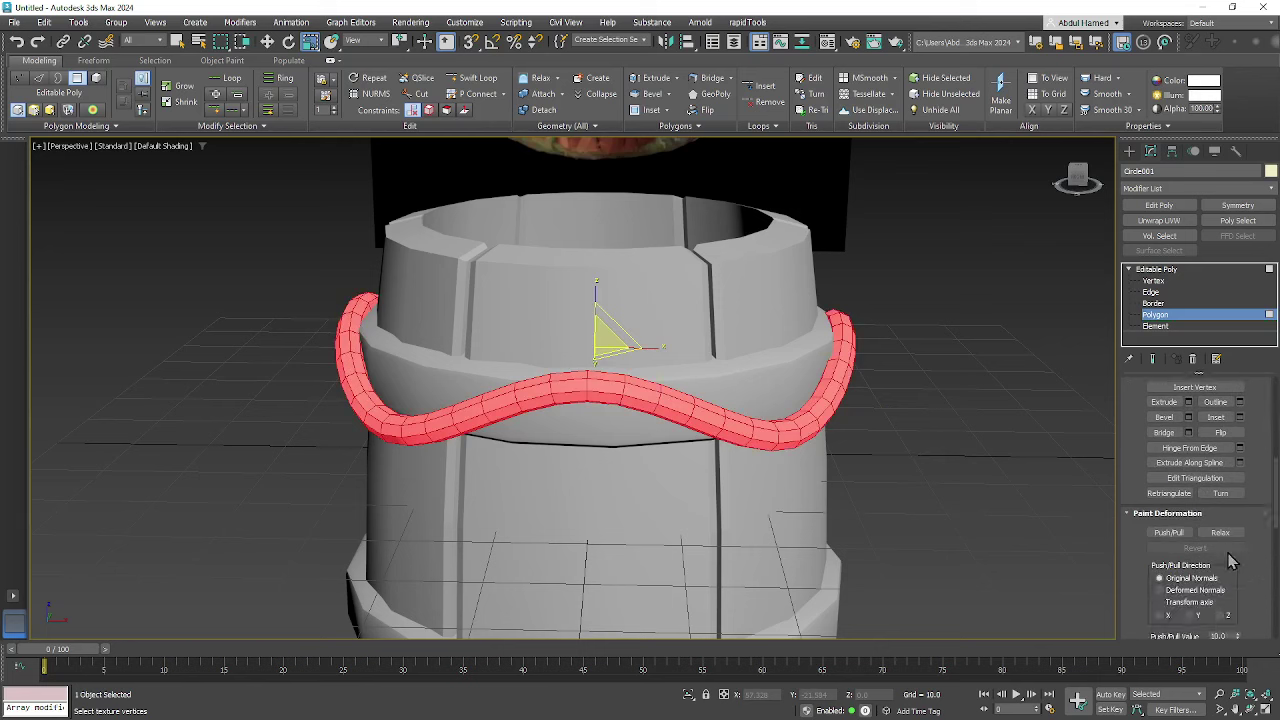
scroll(1236, 555, down, 8)
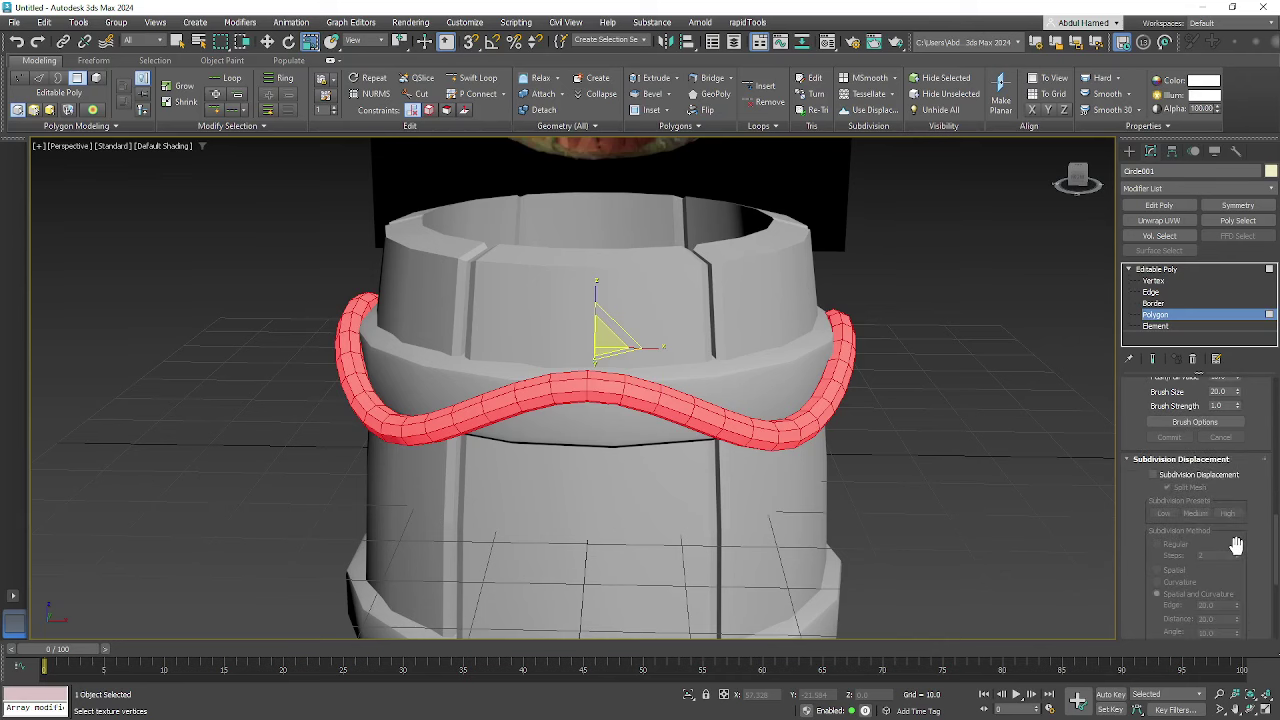
scroll(1236, 545, down, 8)
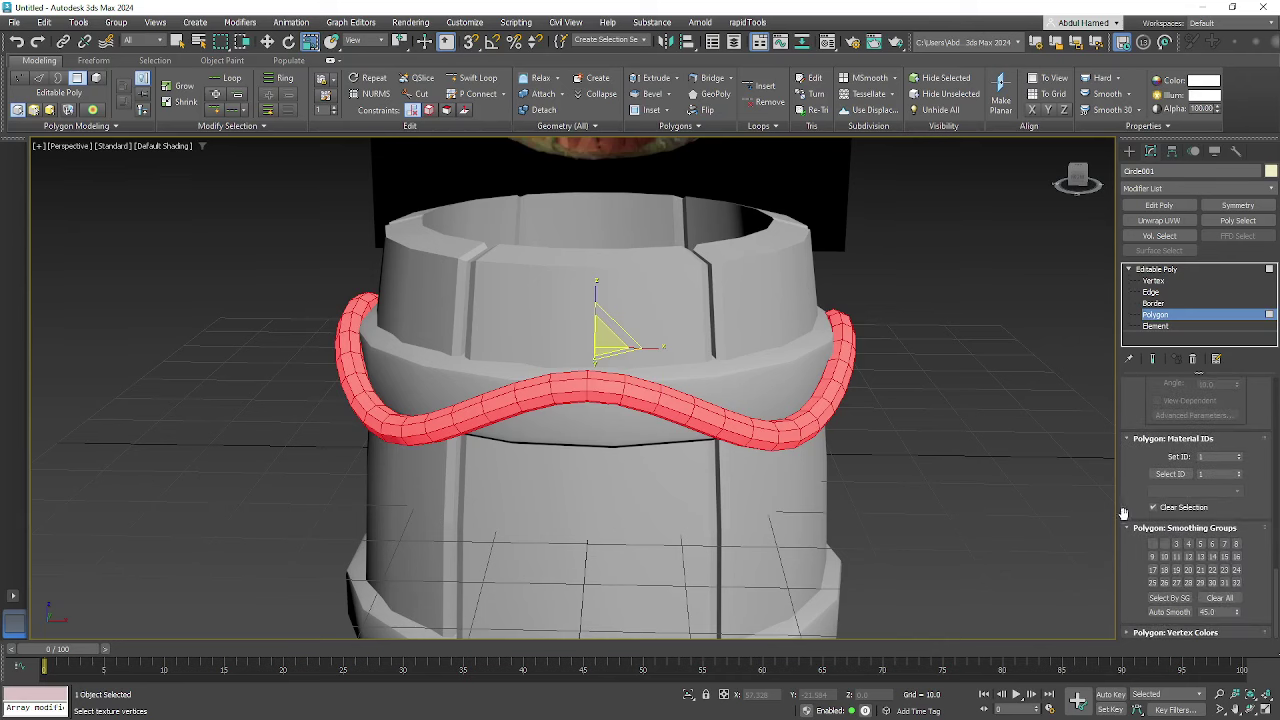
click(1169, 611)
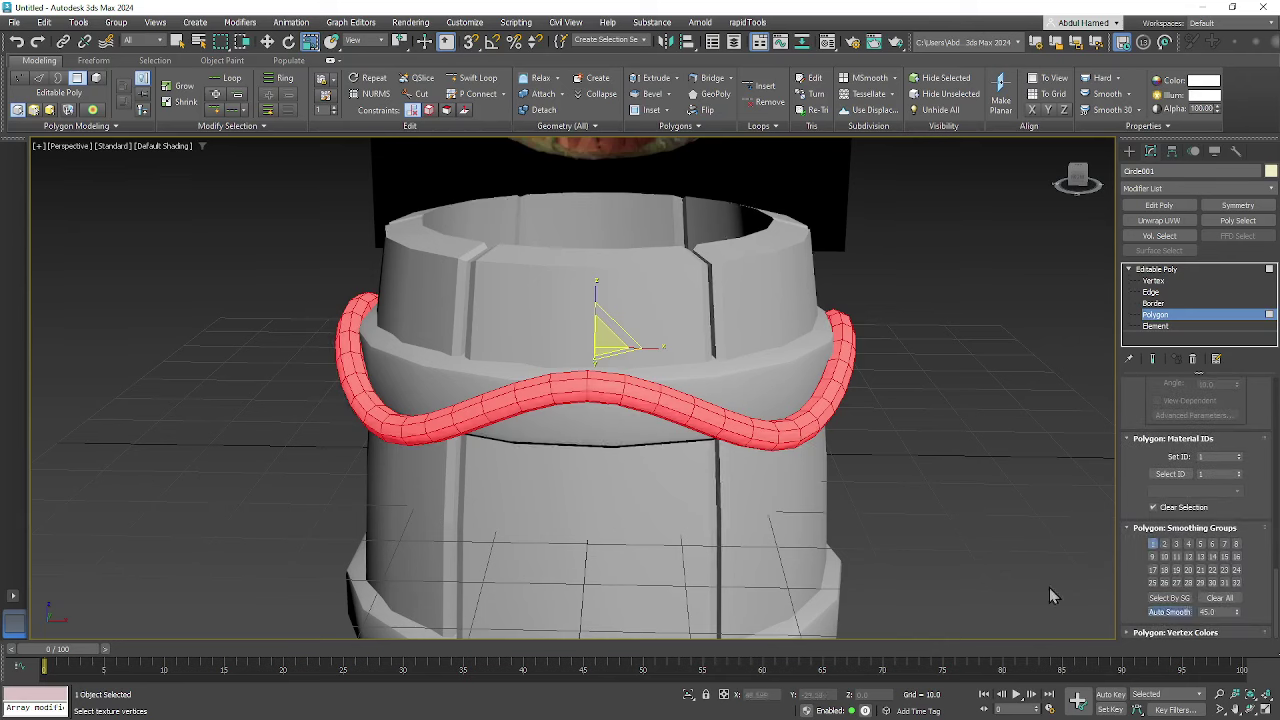
click(971, 500)
- Assign the plain grey material from the second sample slot to the rope
alt+middle_drag(917, 480, 768, 452)
scroll(880, 446, down, 5)
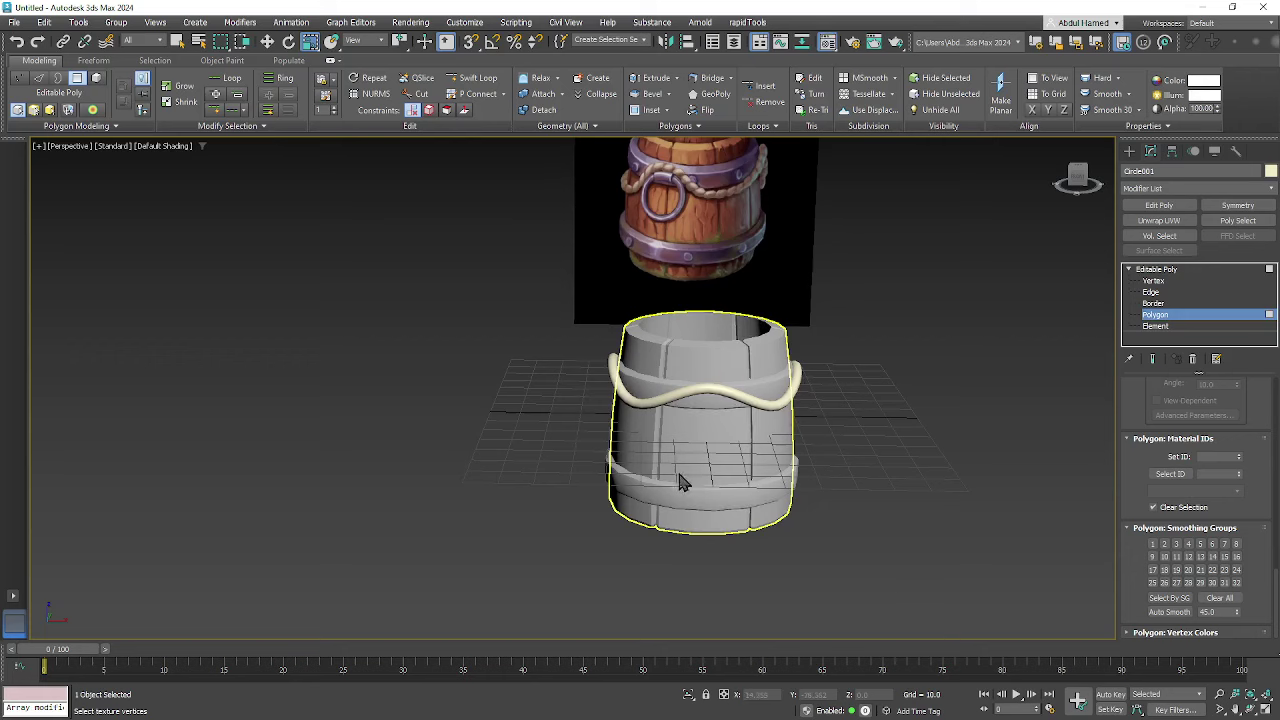
key(m)
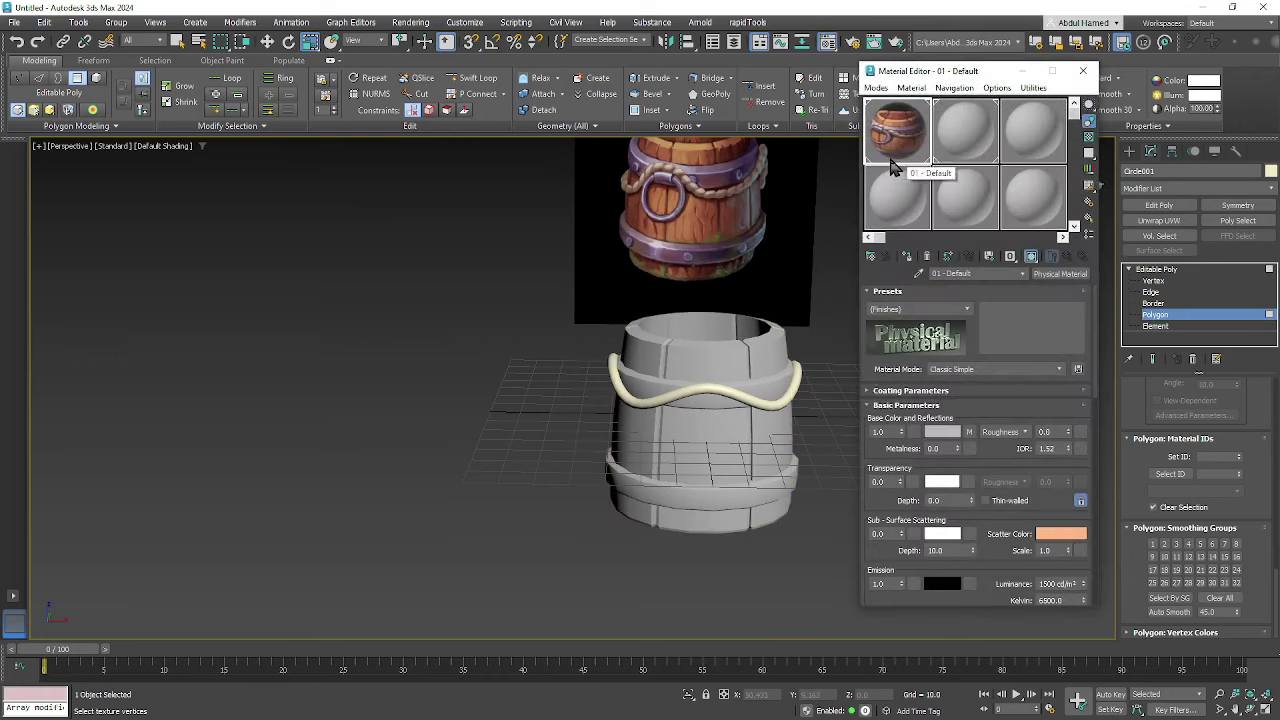
drag(976, 151, 692, 388)
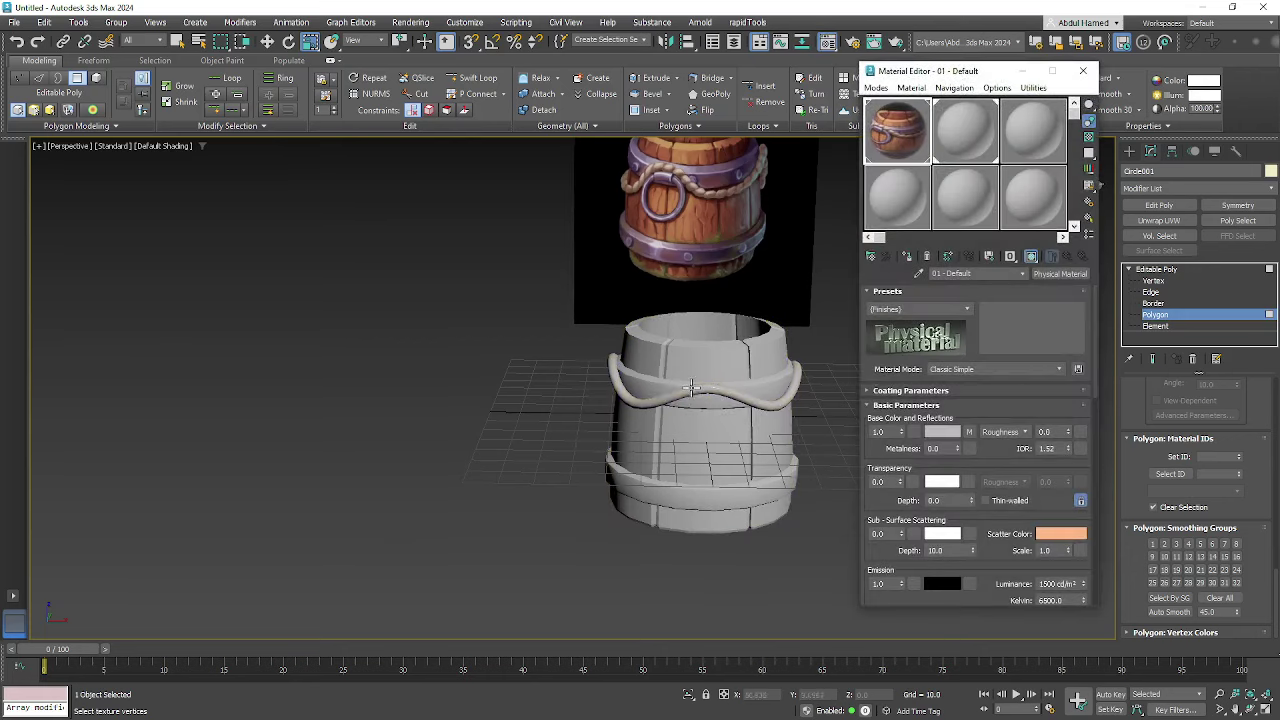
click(1082, 71)
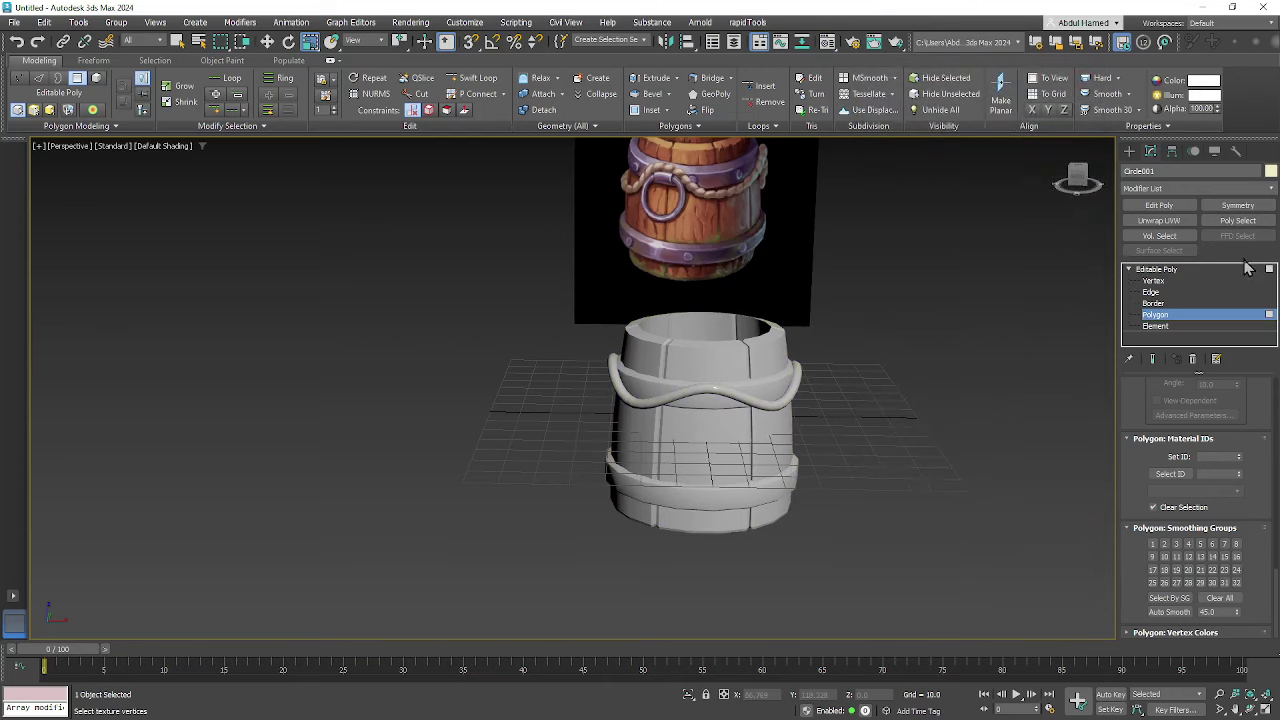
- Change the rope's object colour to black
click(1270, 171)
click(714, 391)
click(680, 434)
- Turn on edged faces in the viewport, then leave the rope's polygon level and deselect it
alt+middle_drag(749, 434, 709, 457)
scroll(706, 432, up, 3)
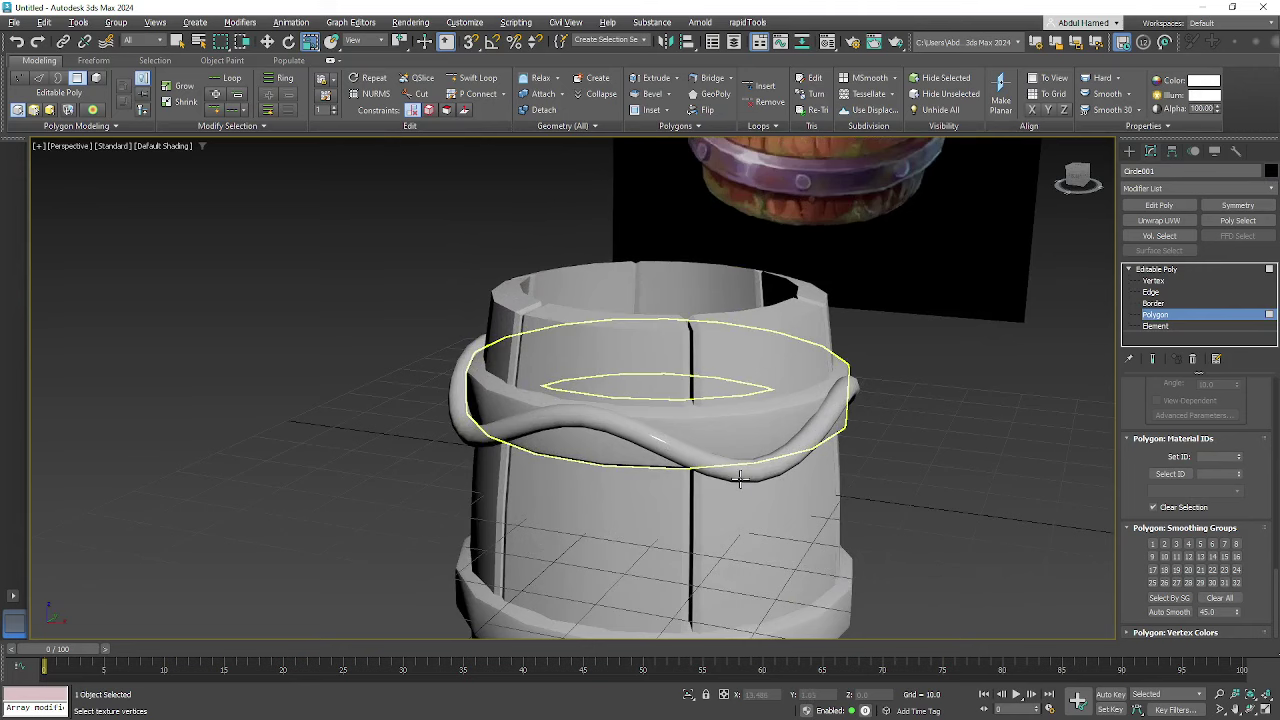
key(F3)
key(F3)
key(F4)
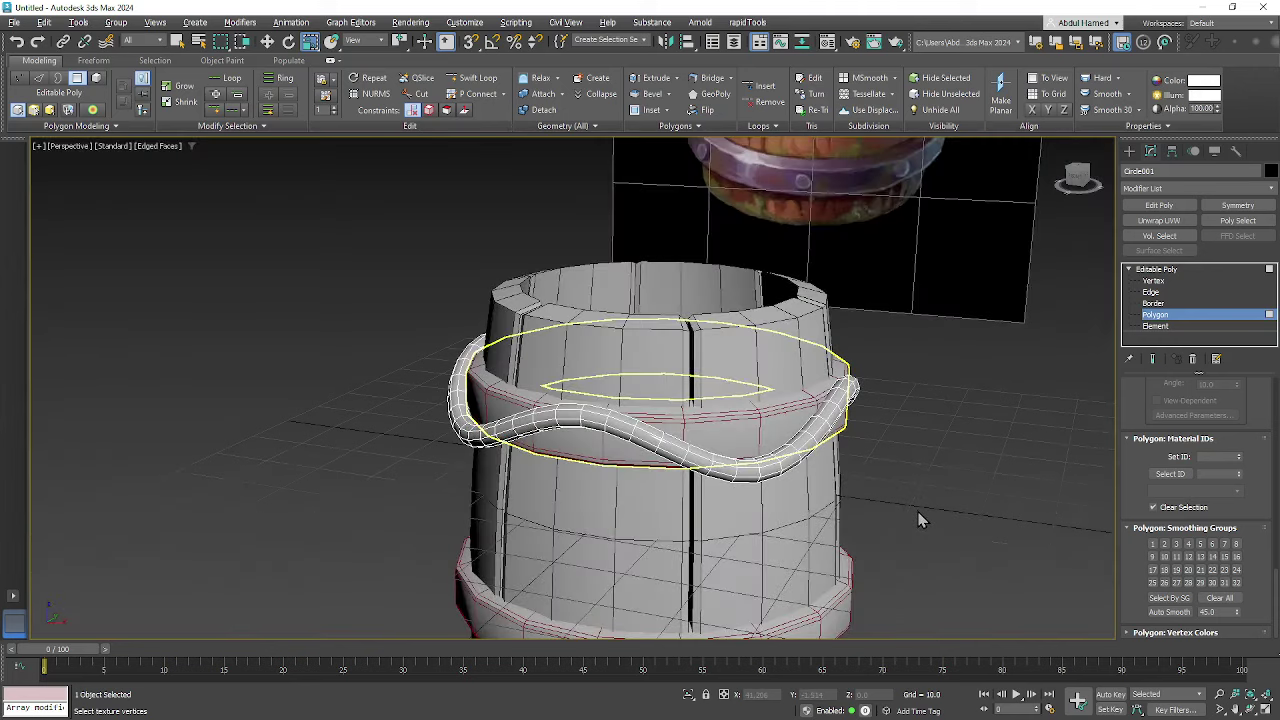
click(1185, 272)
click(900, 500)
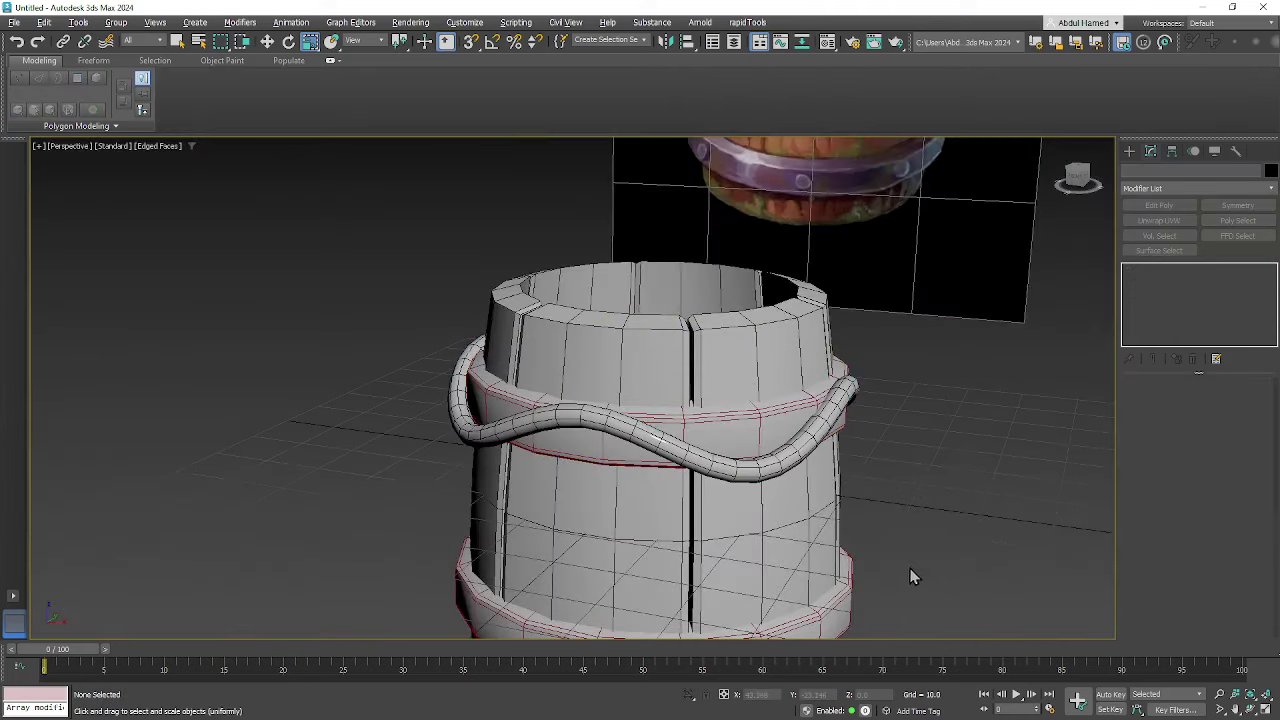
- Select the rope mesh and add an Unwrap UVW modifier to it
scroll(849, 522, up, 2)
alt+middle_drag(849, 514, 700, 495)
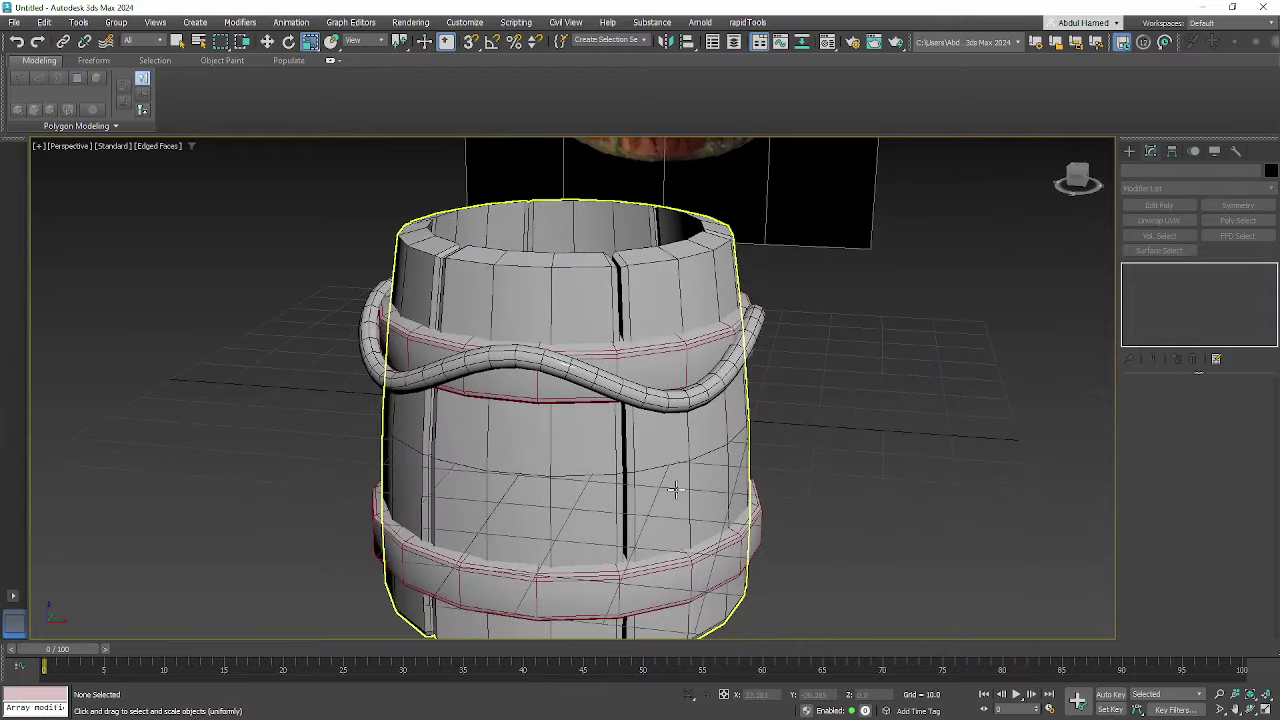
click(640, 395)
alt+middle_drag(721, 468, 745, 474)
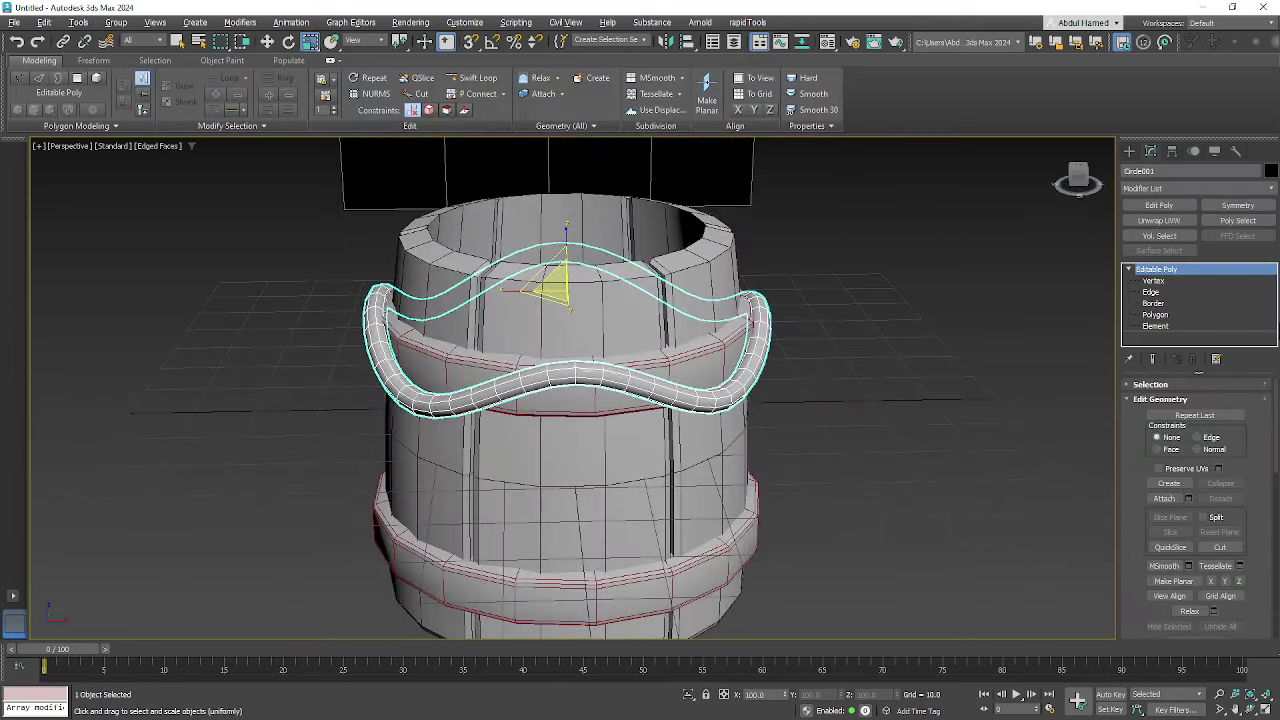
alt+middle_drag(864, 321, 892, 330)
scroll(840, 343, up, 6)
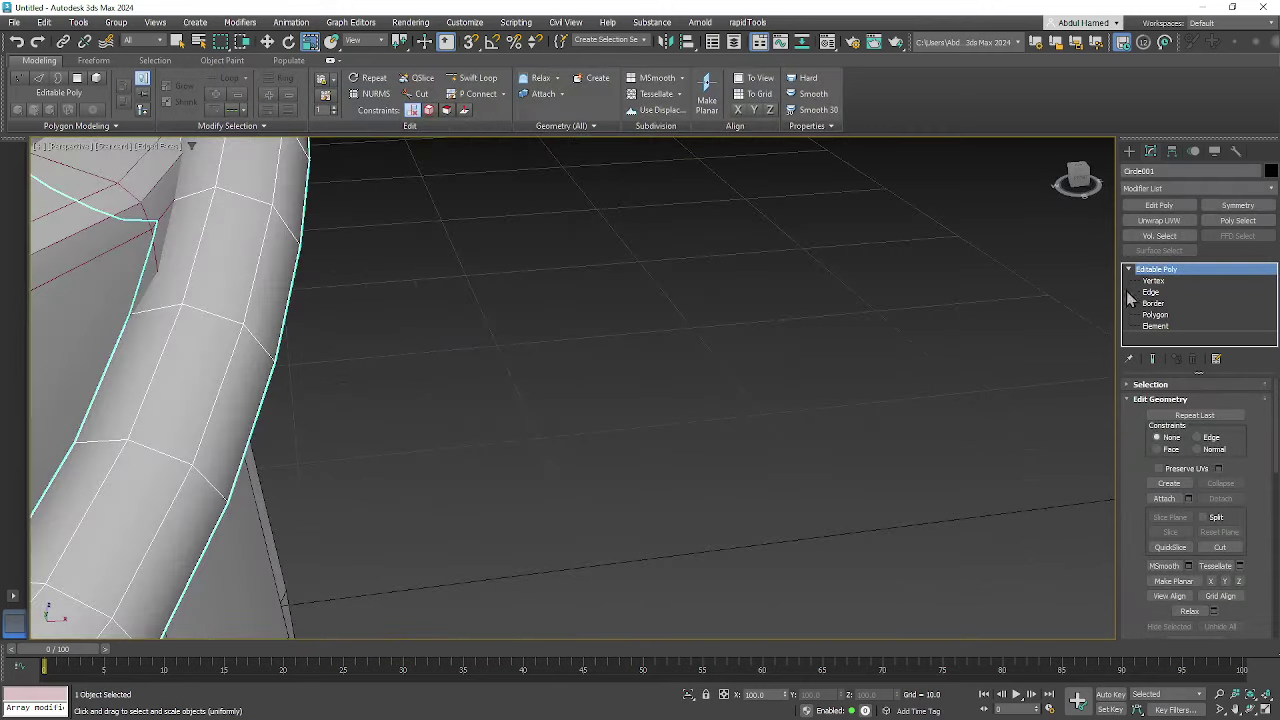
scroll(832, 382, down, 4)
scroll(805, 410, up, 5)
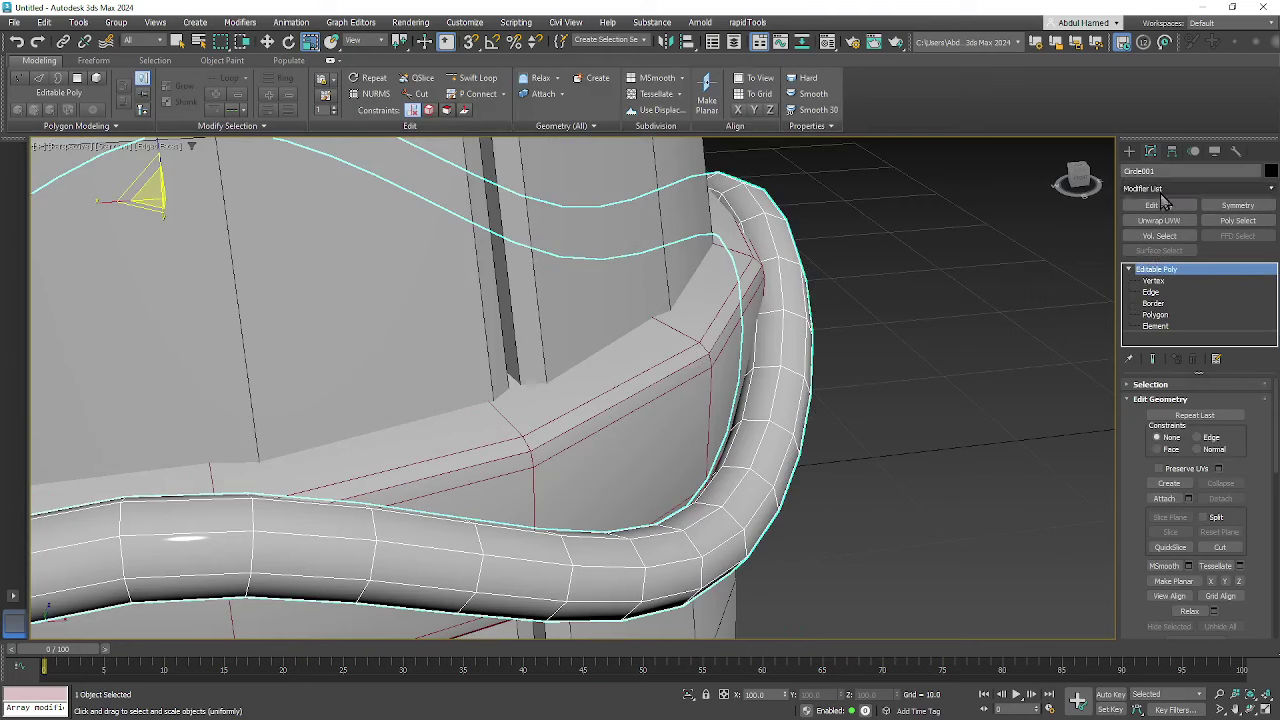
click(1174, 221)
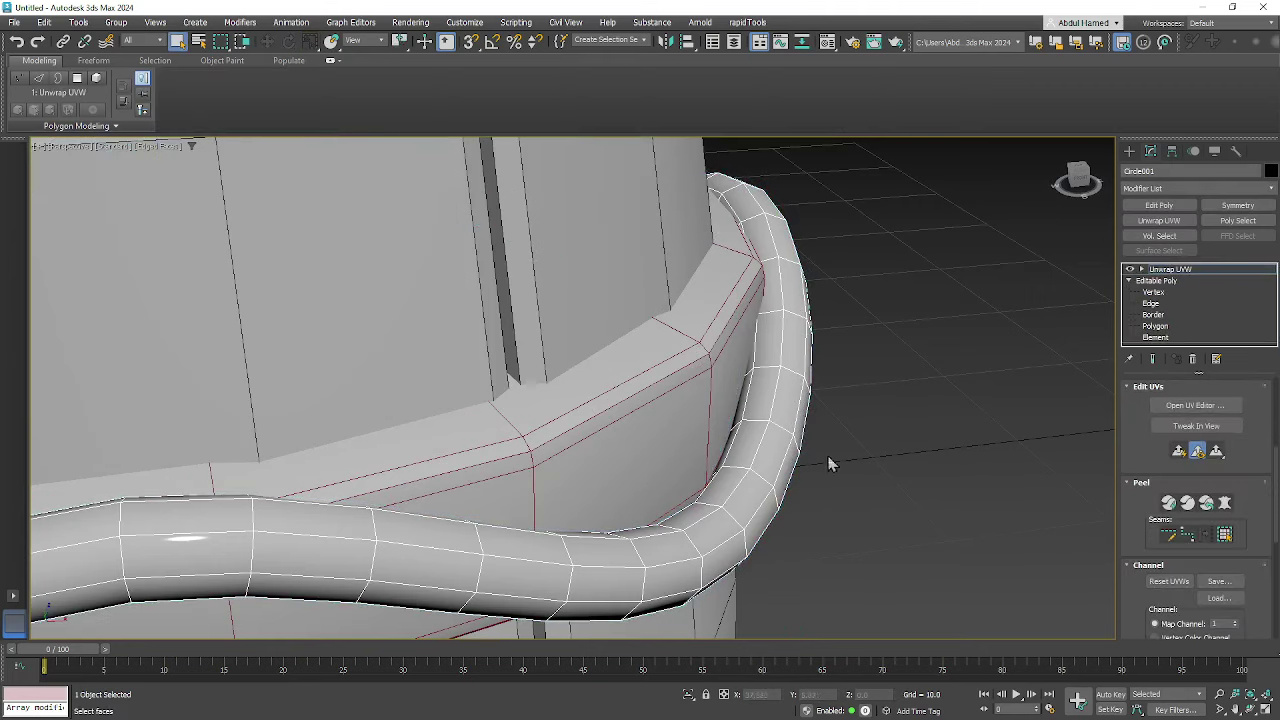
alt+middle_drag(826, 463, 931, 374)
scroll(910, 432, down, 5)
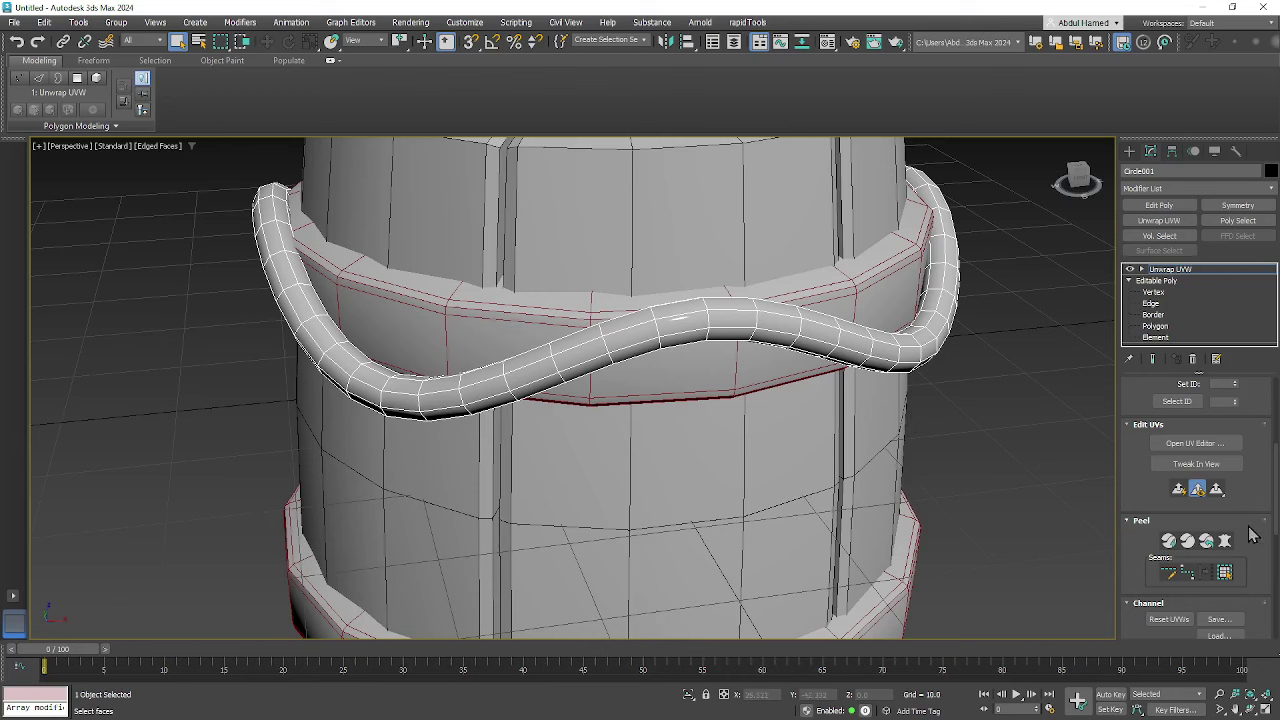
- Select all polygons of the rope in the Unwrap UVW modifier and apply a cylindrical projection centred on them
scroll(1243, 492, down, 5)
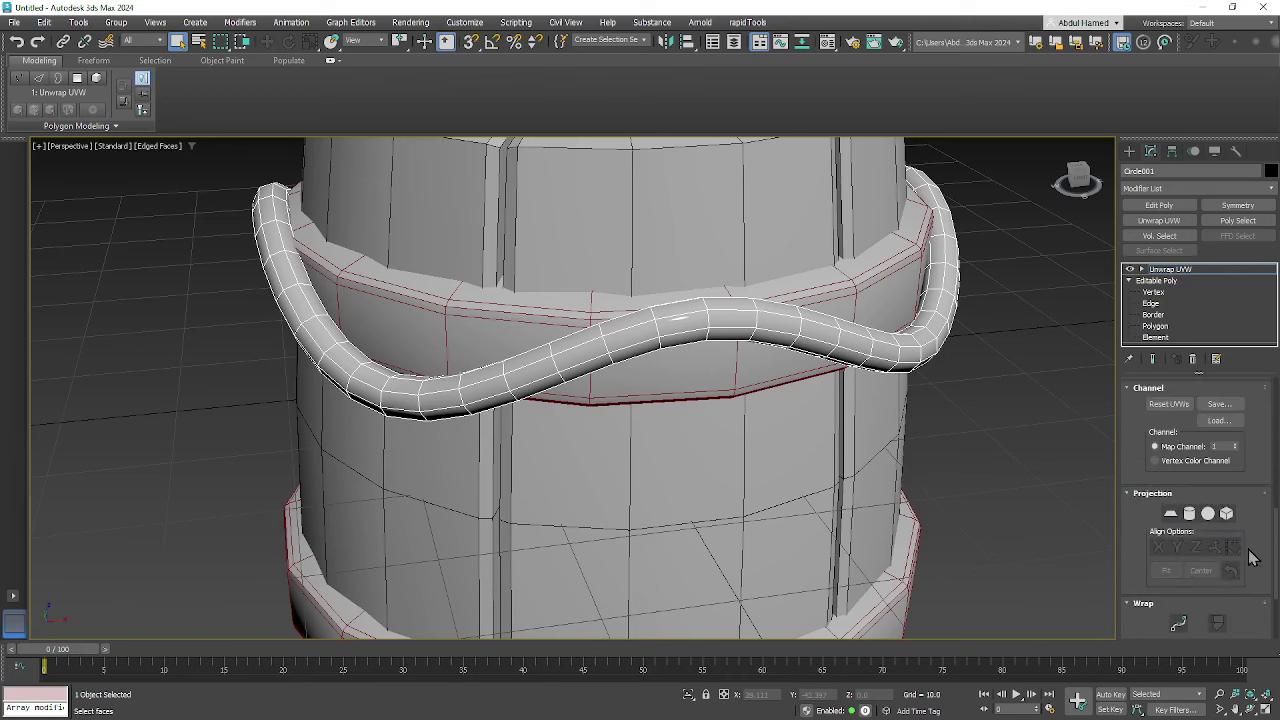
scroll(1258, 560, down, 3)
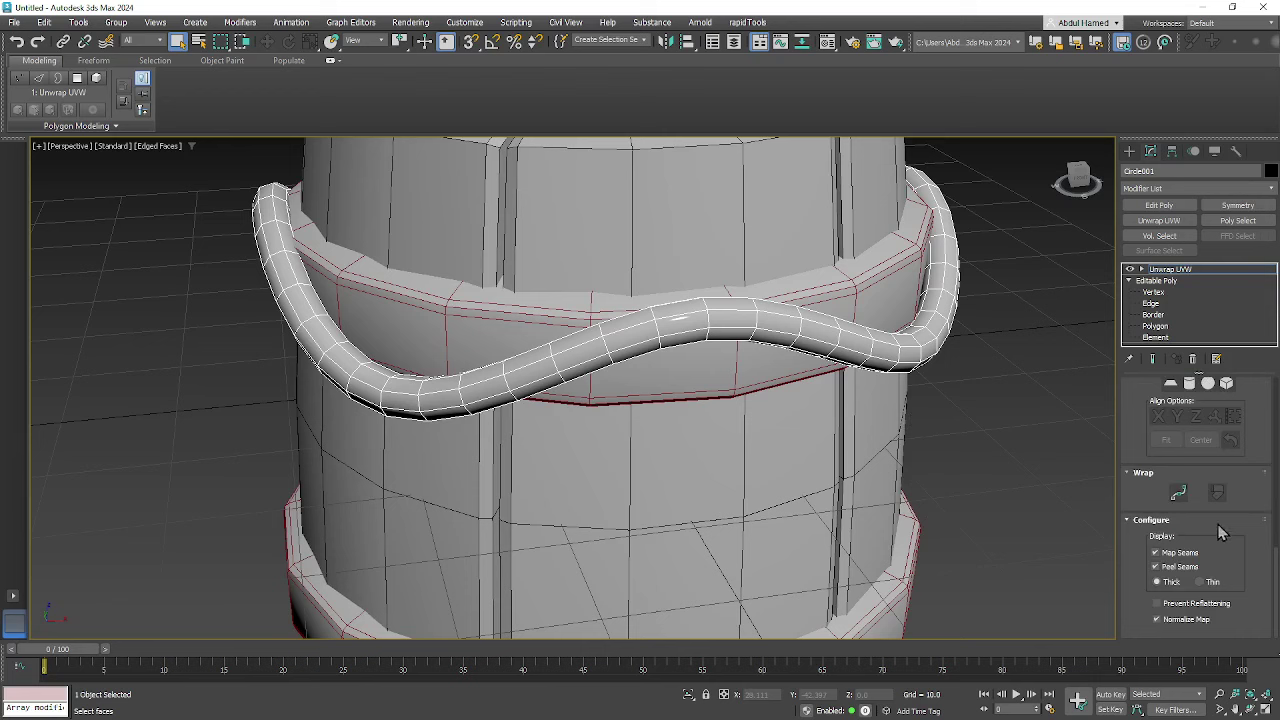
scroll(1218, 520, up, 2)
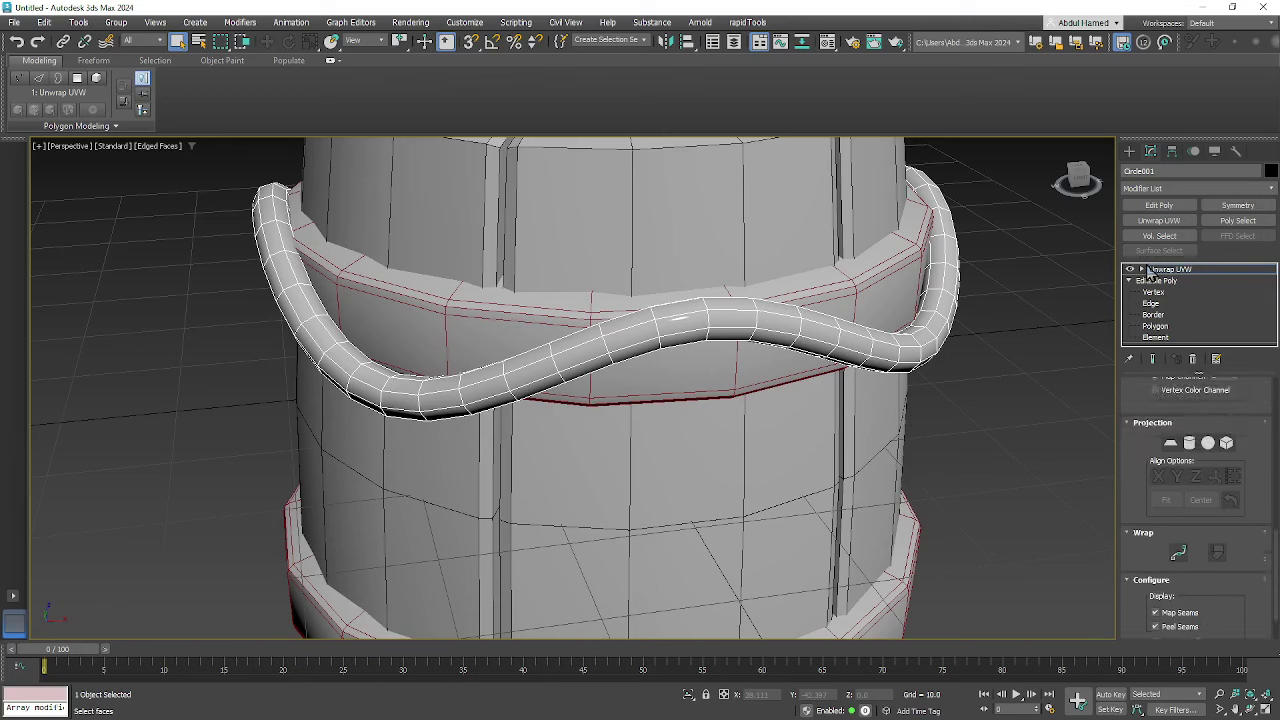
click(1144, 270)
key(ctrl+a)
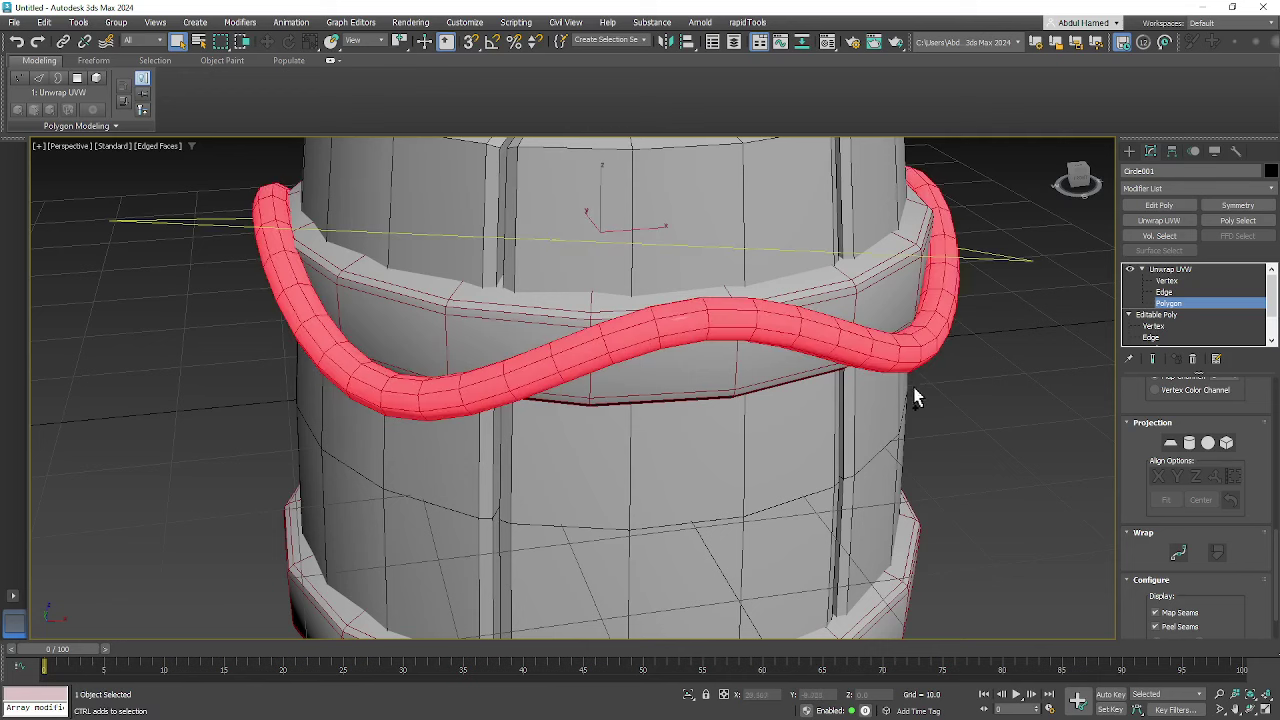
scroll(1261, 490, down, 2)
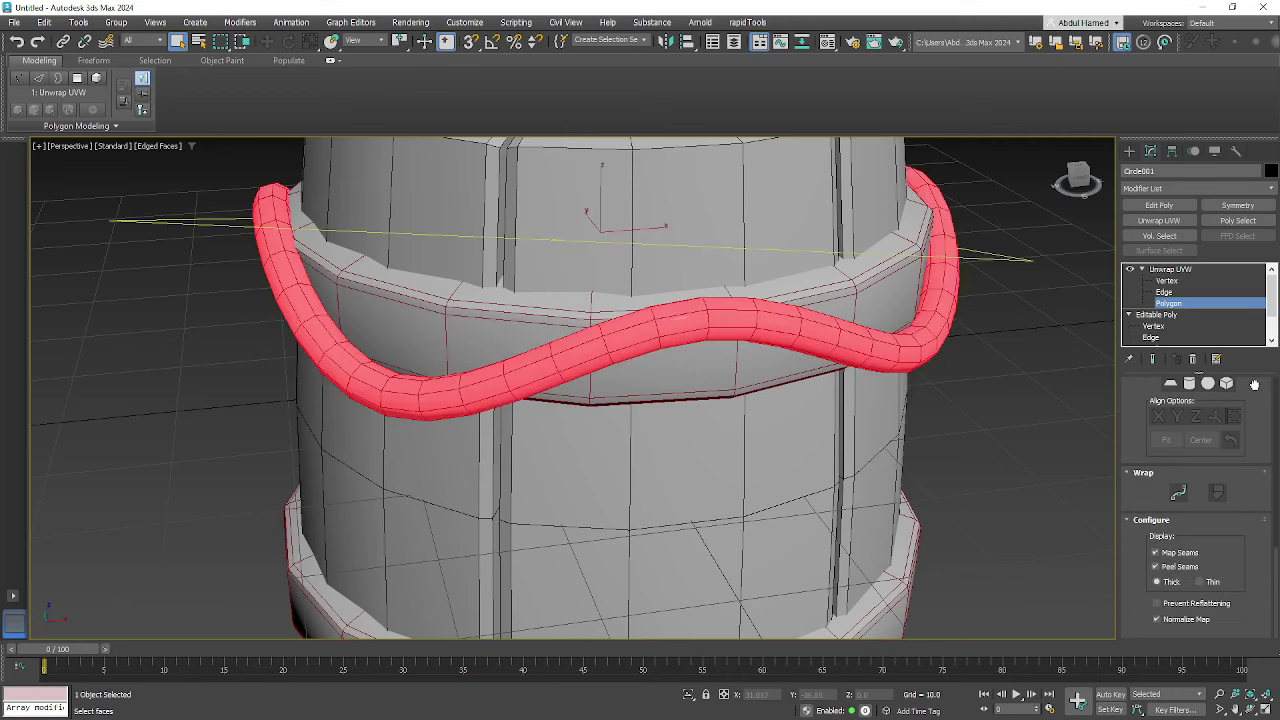
drag(1254, 384, 1228, 618)
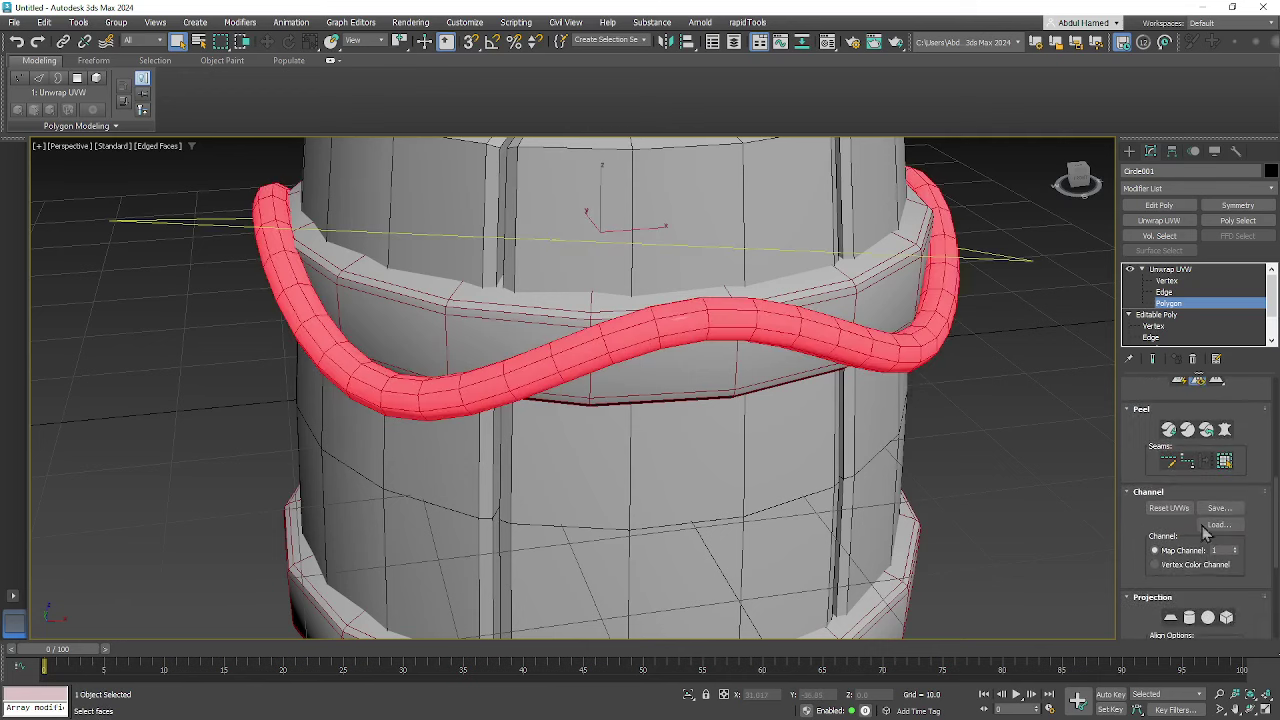
drag(1244, 574, 1257, 453)
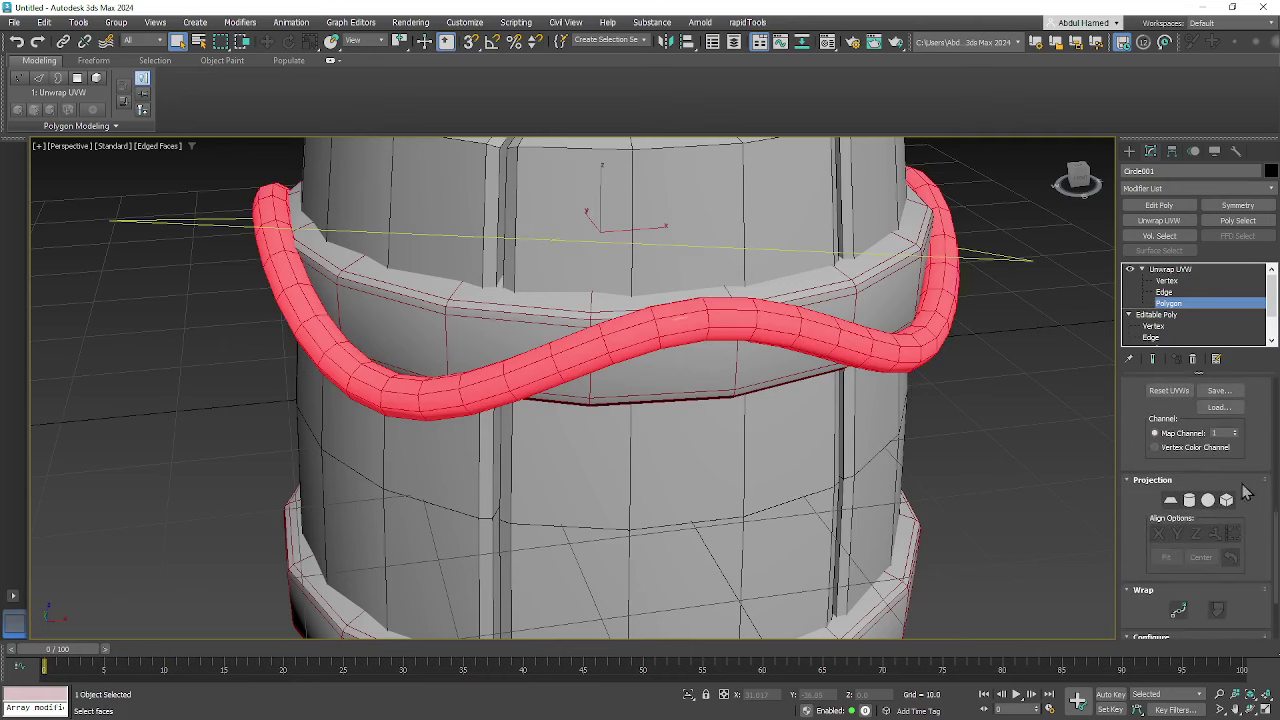
click(1190, 502)
click(1201, 558)
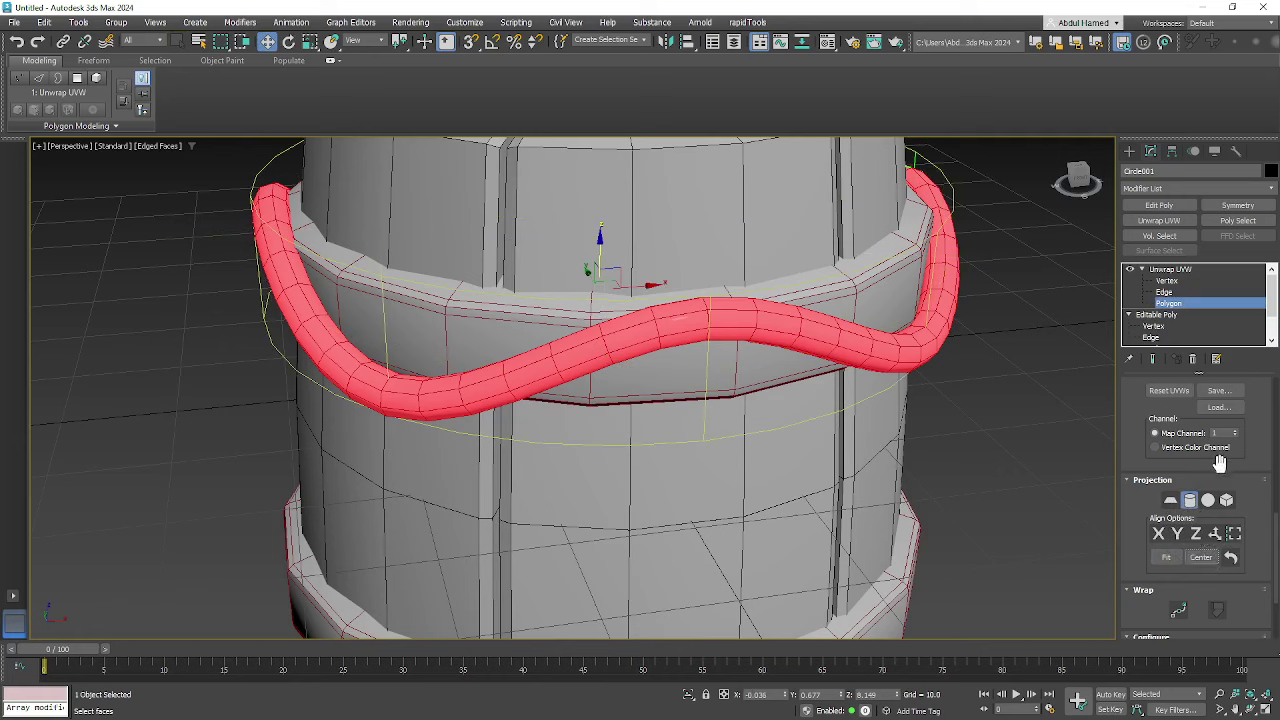
- Open the UV editor for the rope and move its window aside to uncover more of the model
scroll(1210, 560, up, 5)
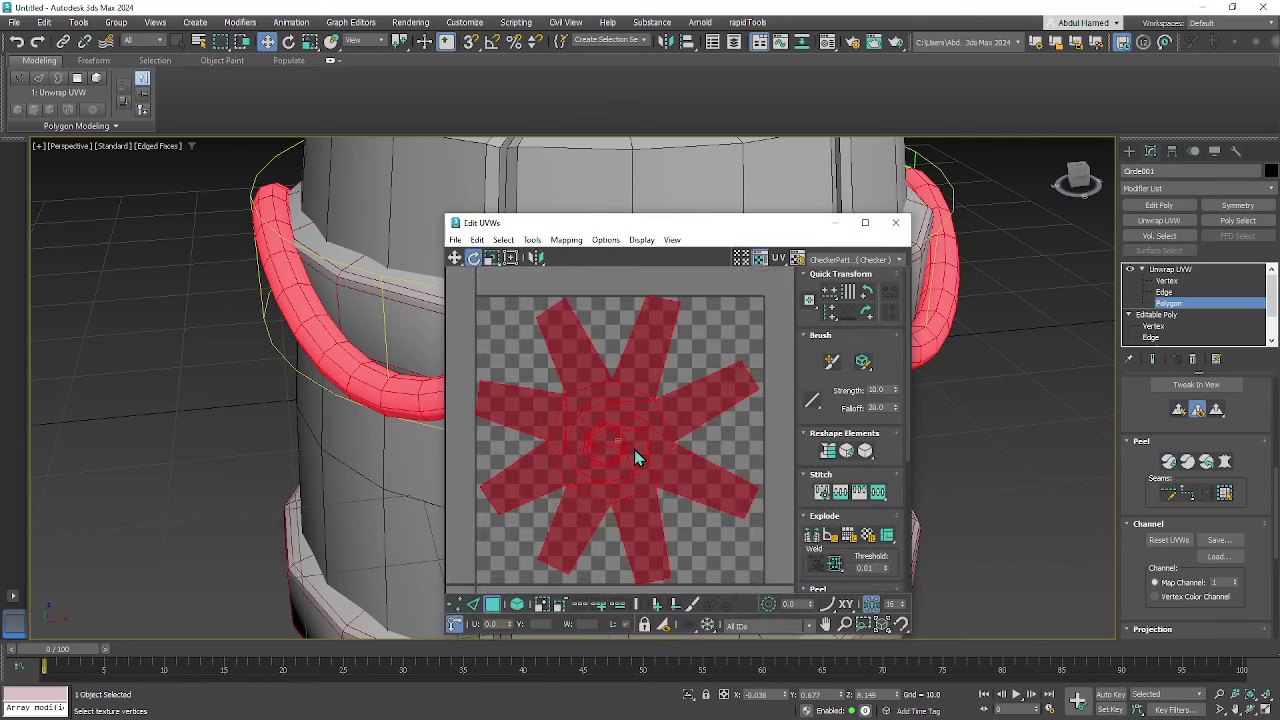
middle_drag(620, 518, 624, 474)
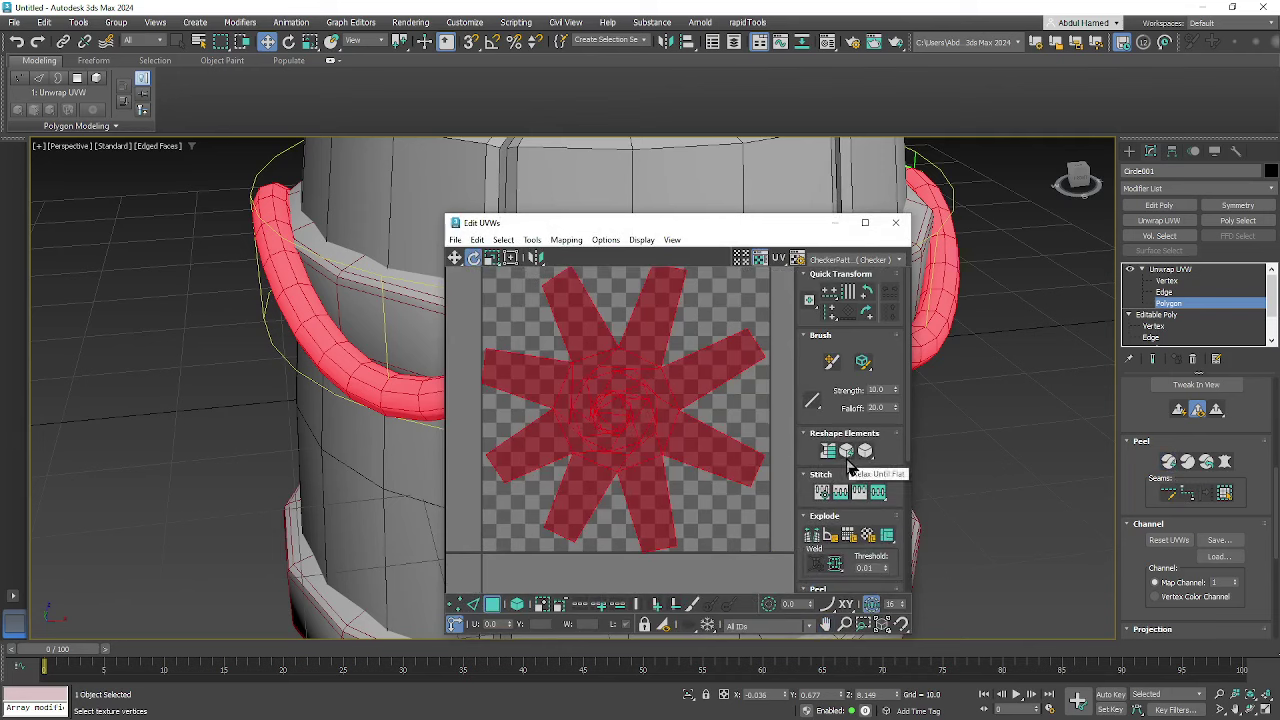
drag(790, 224, 538, 248)
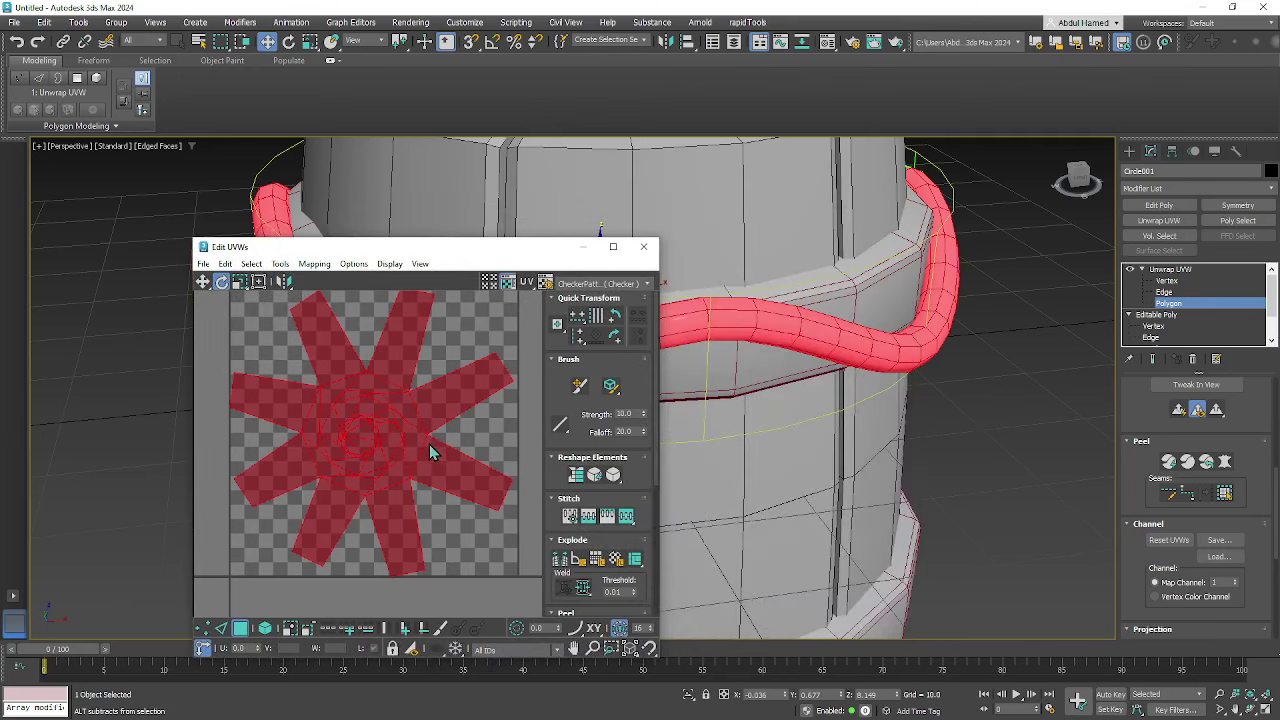
- Switch the unwrap to edge level and hide every object except the rope
alt+middle_drag(857, 366, 895, 415)
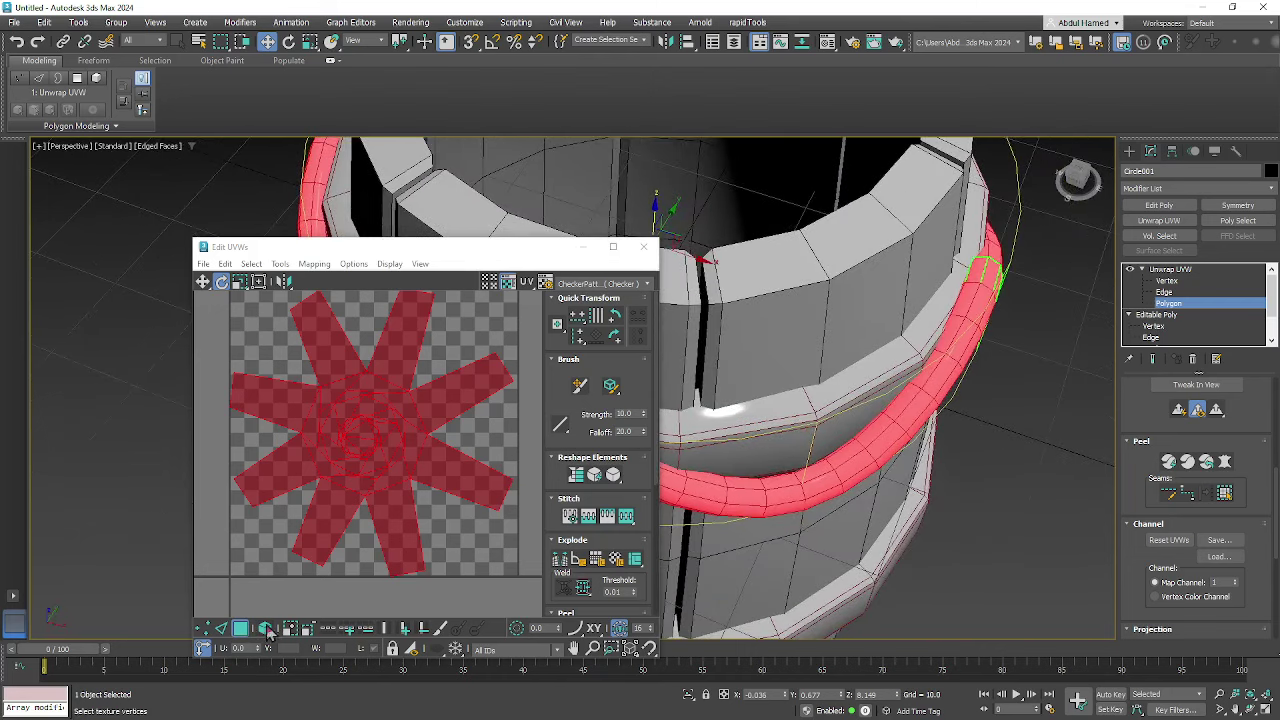
click(222, 629)
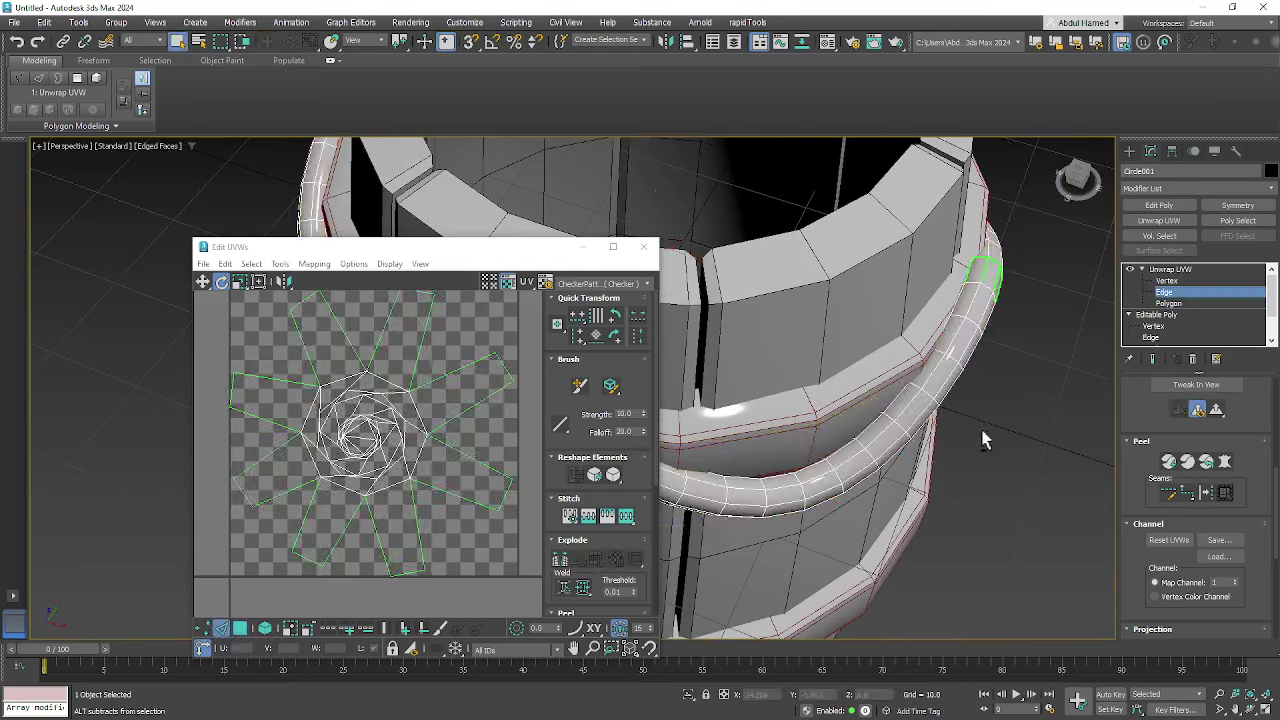
alt+middle_drag(980, 430, 987, 430)
scroll(903, 420, up, 3)
scroll(898, 420, down, 3)
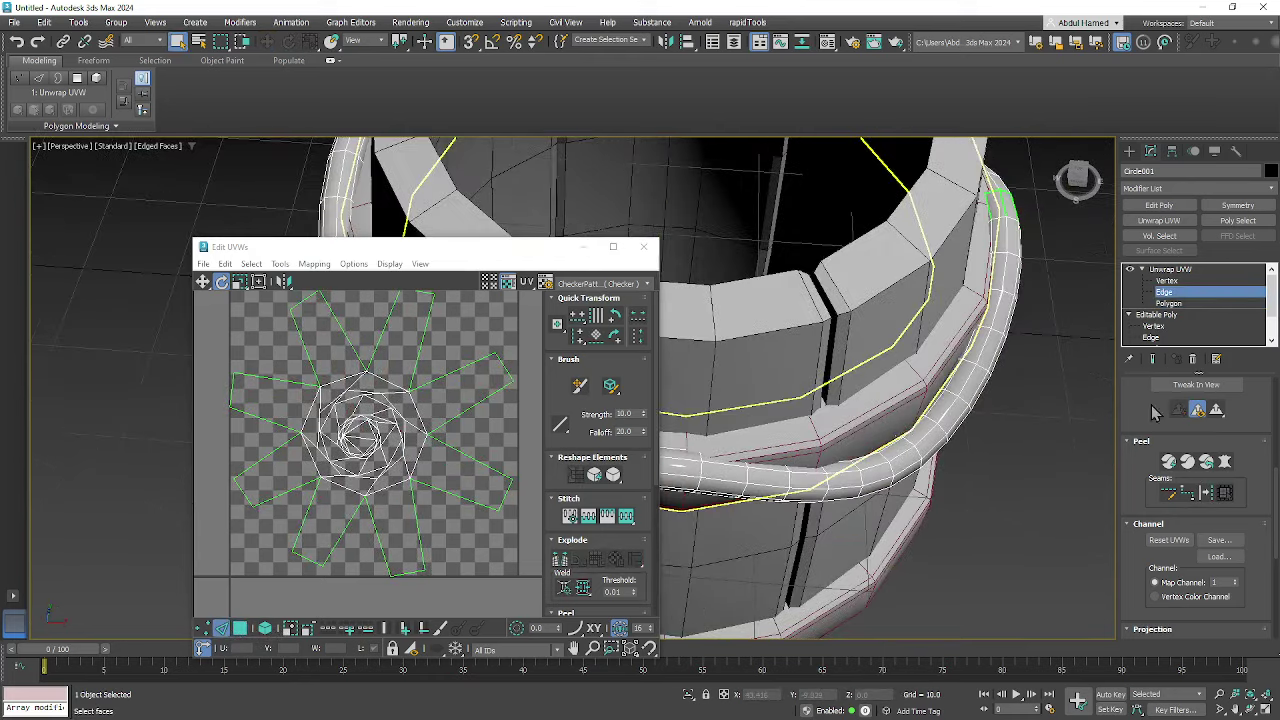
right_click(970, 367)
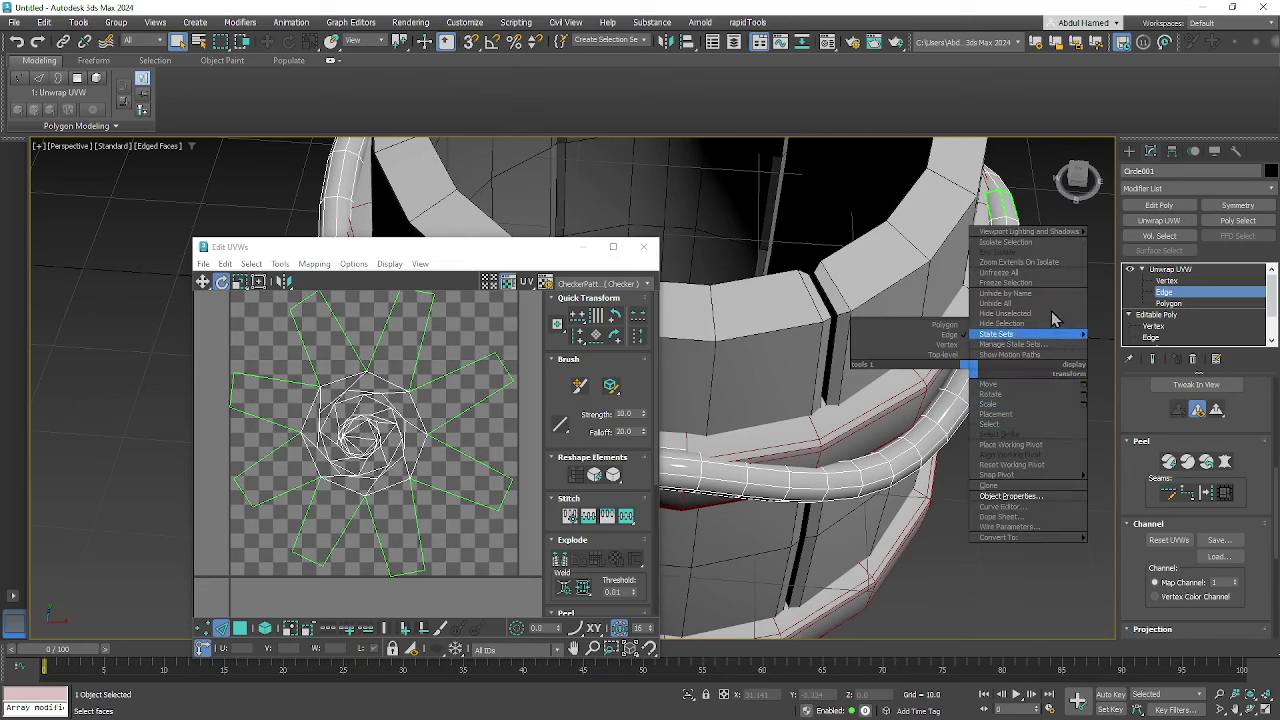
click(1052, 313)
scroll(977, 428, down, 3)
scroll(1000, 420, up, 3)
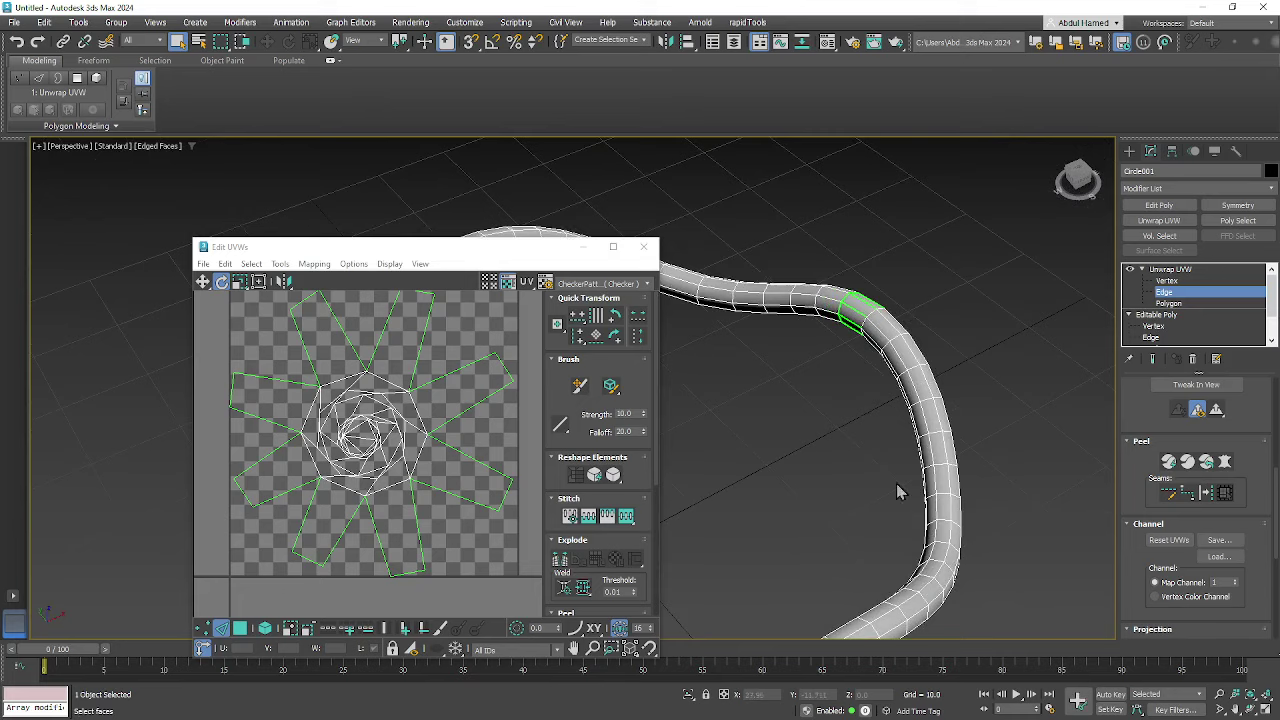
- Select the lengthwise edge loop along the rope's inner side and convert it to a peel seam
scroll(885, 329, up, 3)
double_click(826, 331)
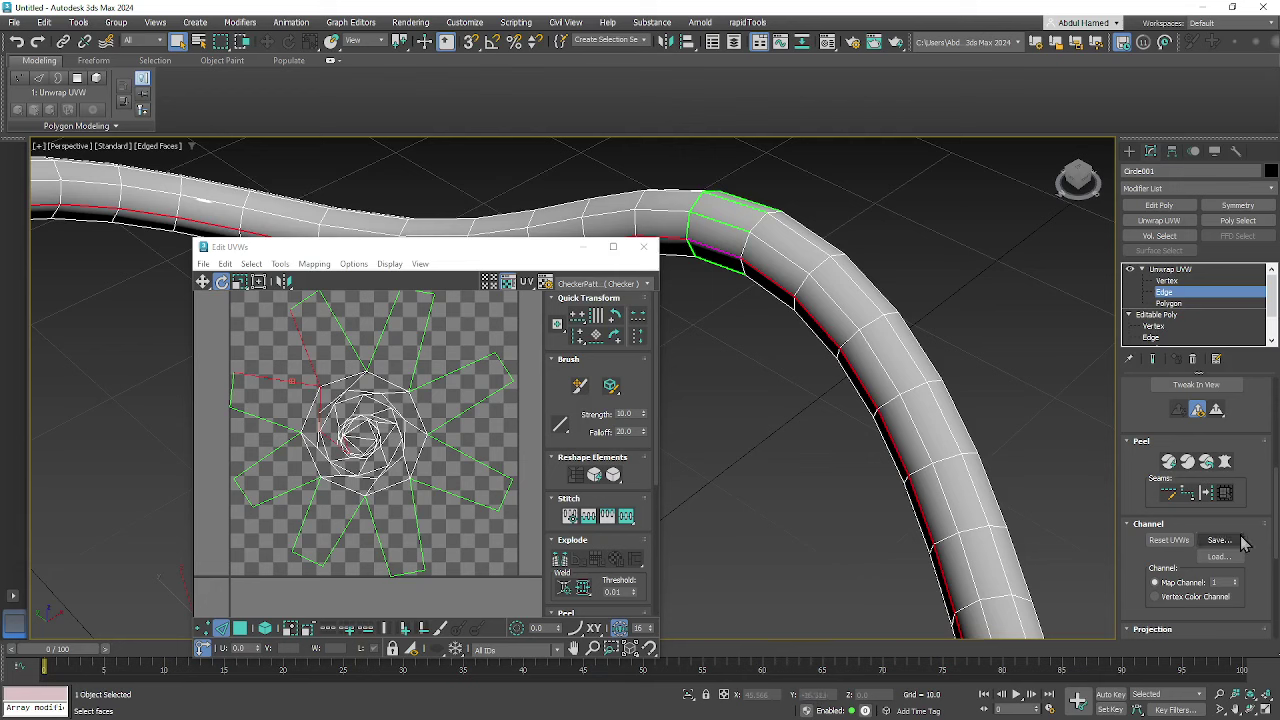
click(1207, 494)
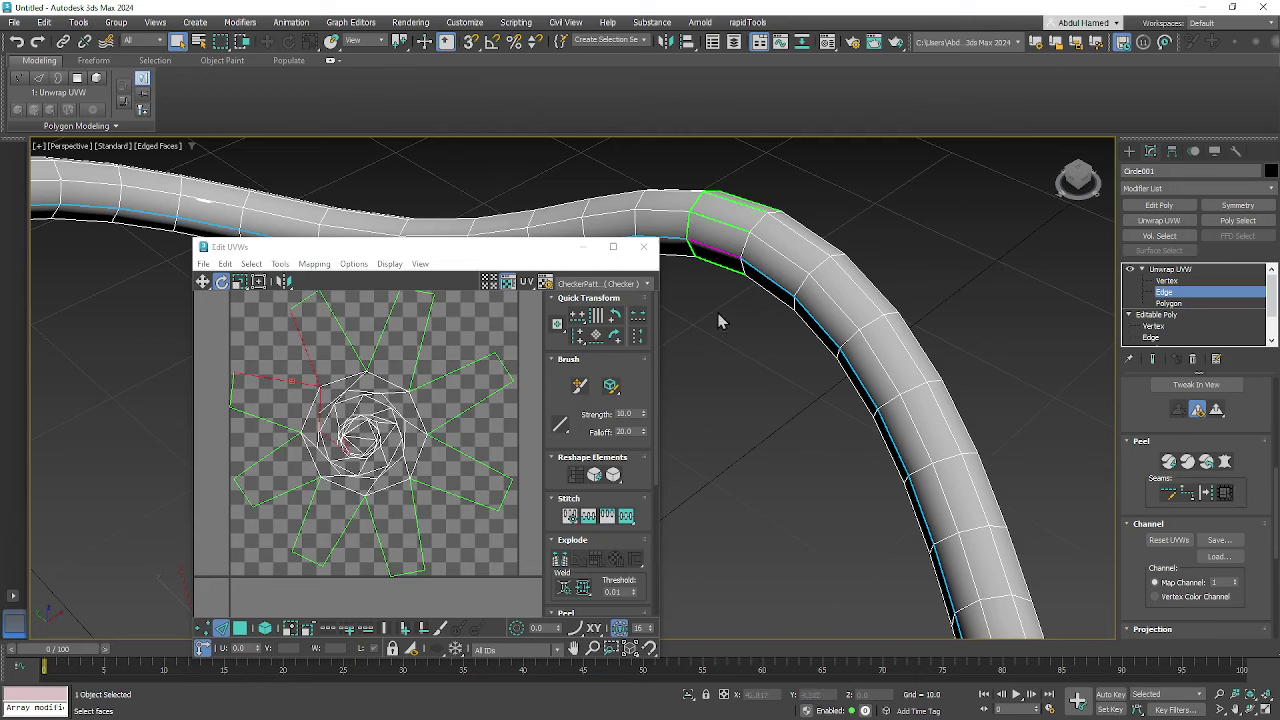
scroll(1250, 500, down, 5)
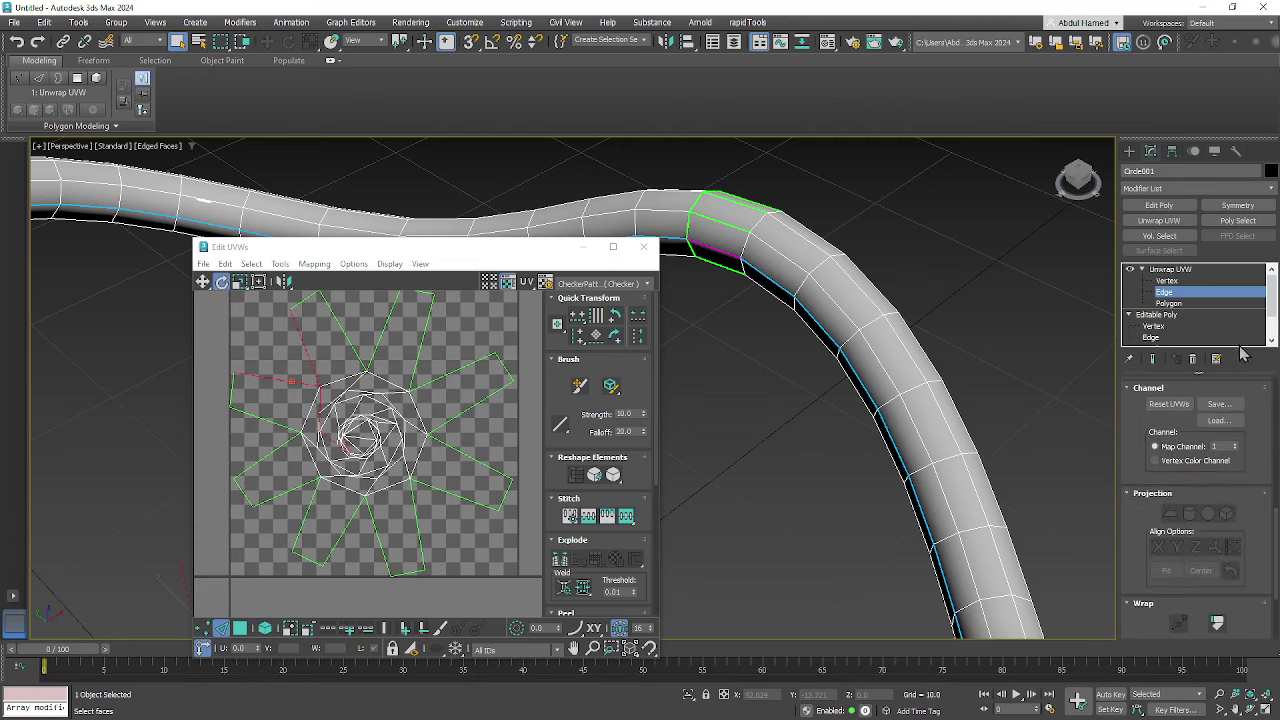
scroll(1237, 553, up, 4)
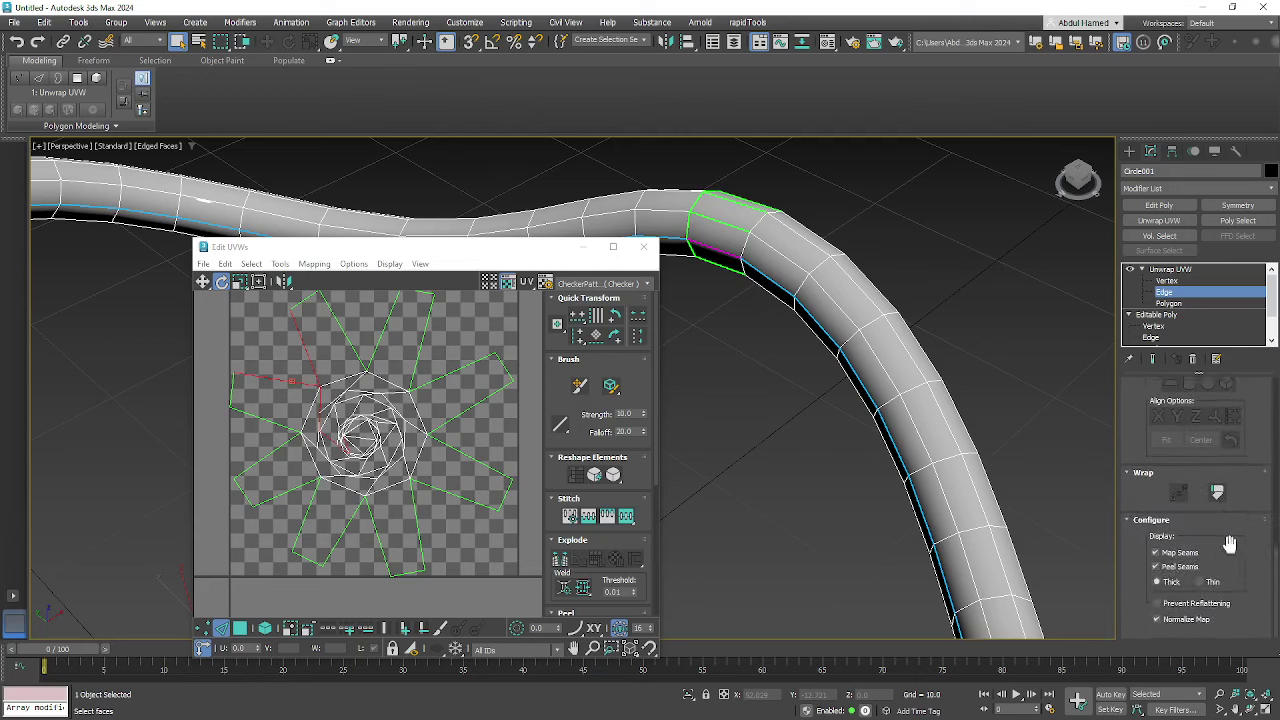
scroll(1230, 523, up, 1)
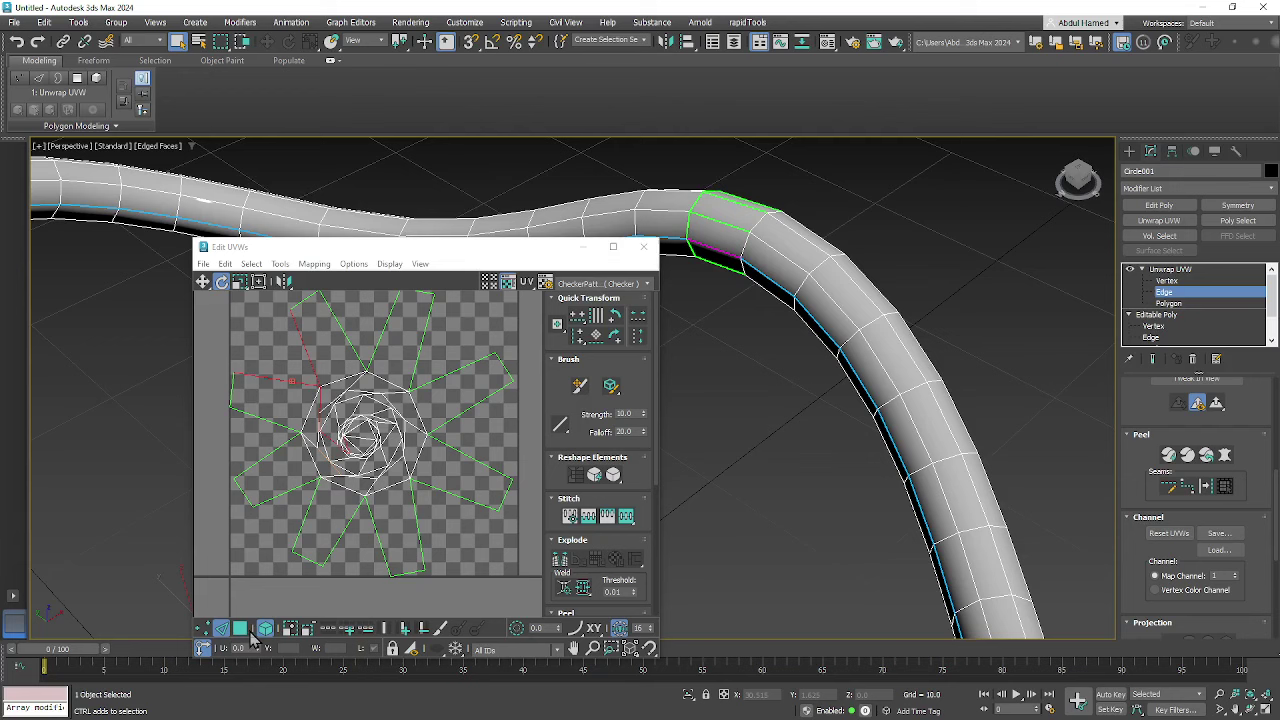
- Return to polygon level with the whole rope selected and unfold its UVs with Quick Peel
click(240, 628)
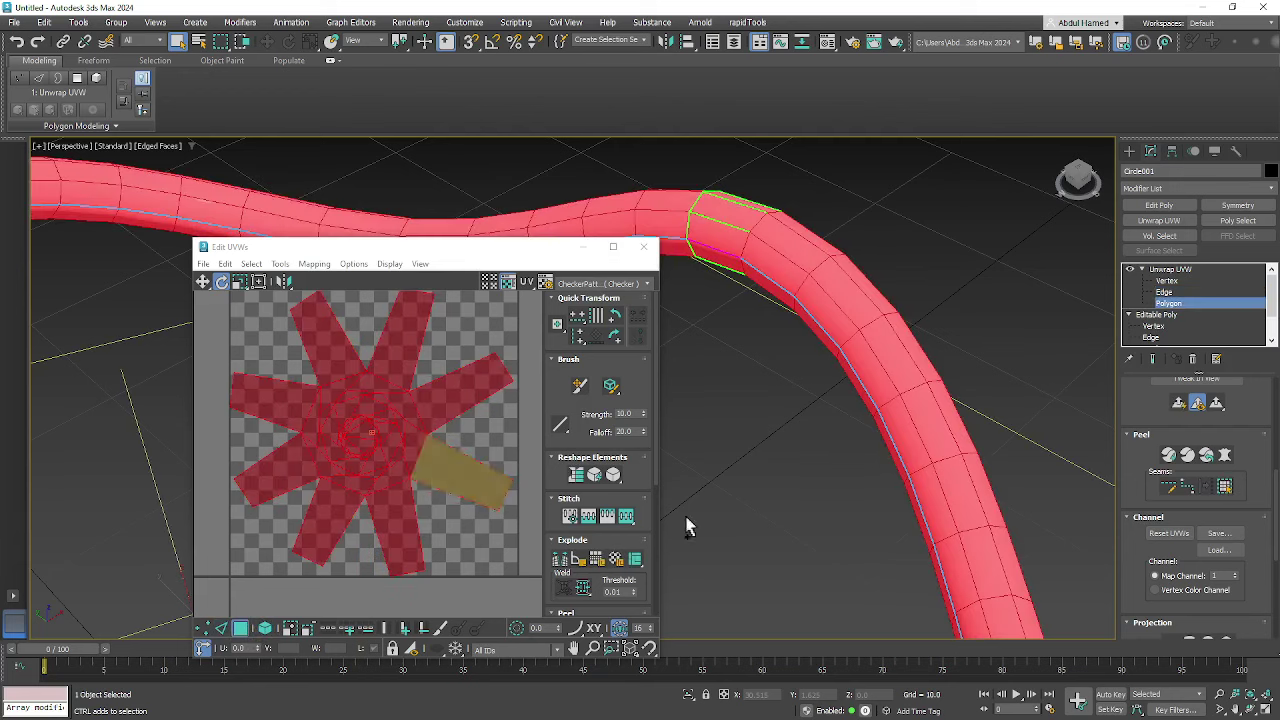
click(1169, 455)
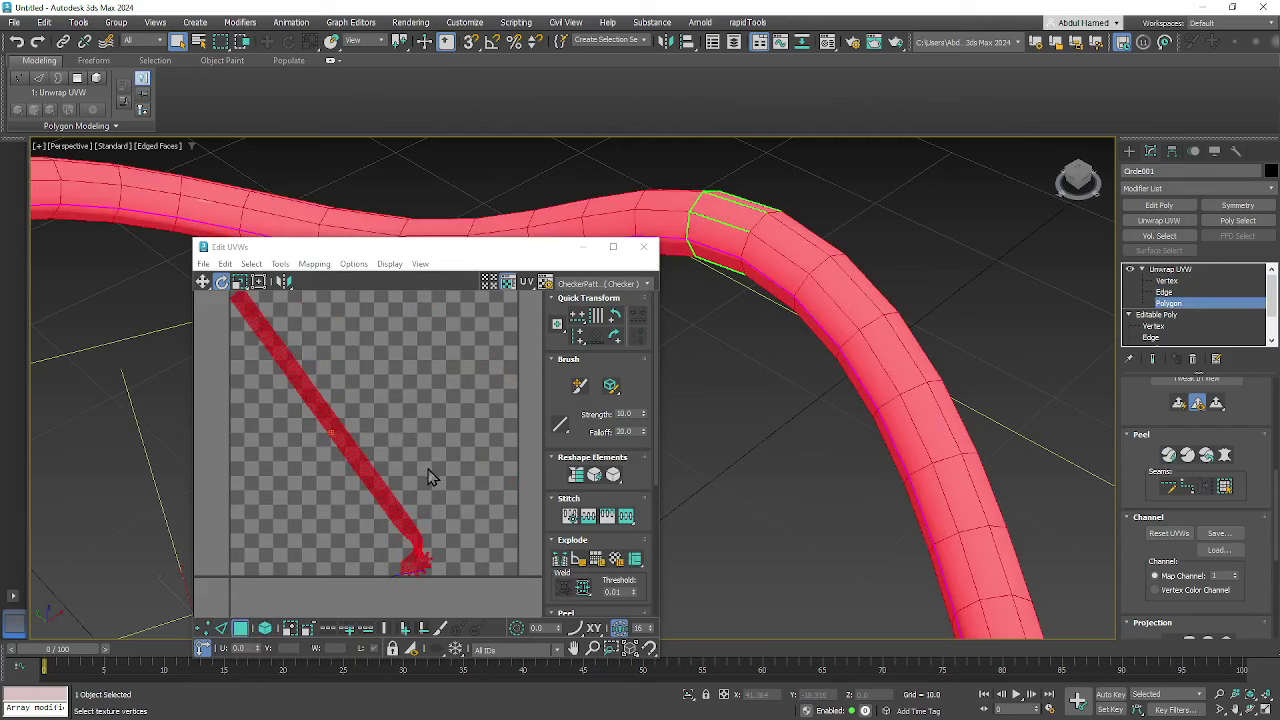
middle_drag(416, 551, 414, 449)
scroll(418, 470, up, 5)
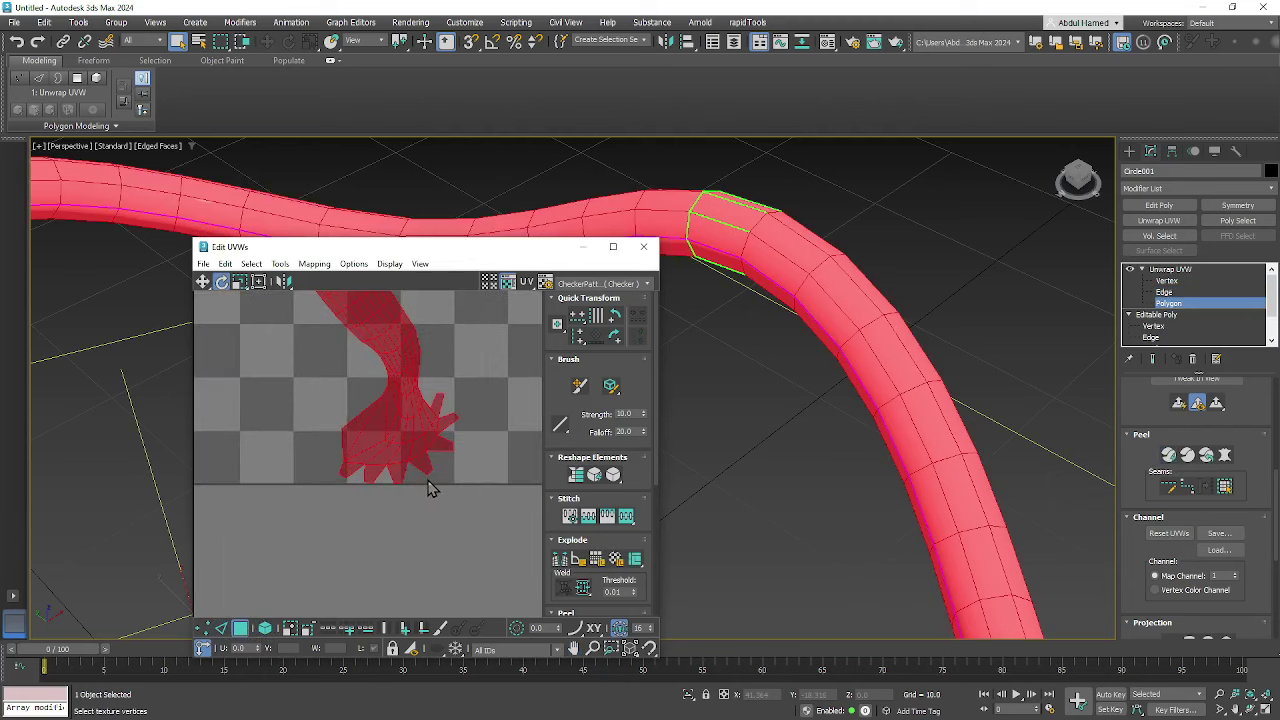
- Select one rope face in the split section and examine where it lies in the peeled UV layout
click(689, 229)
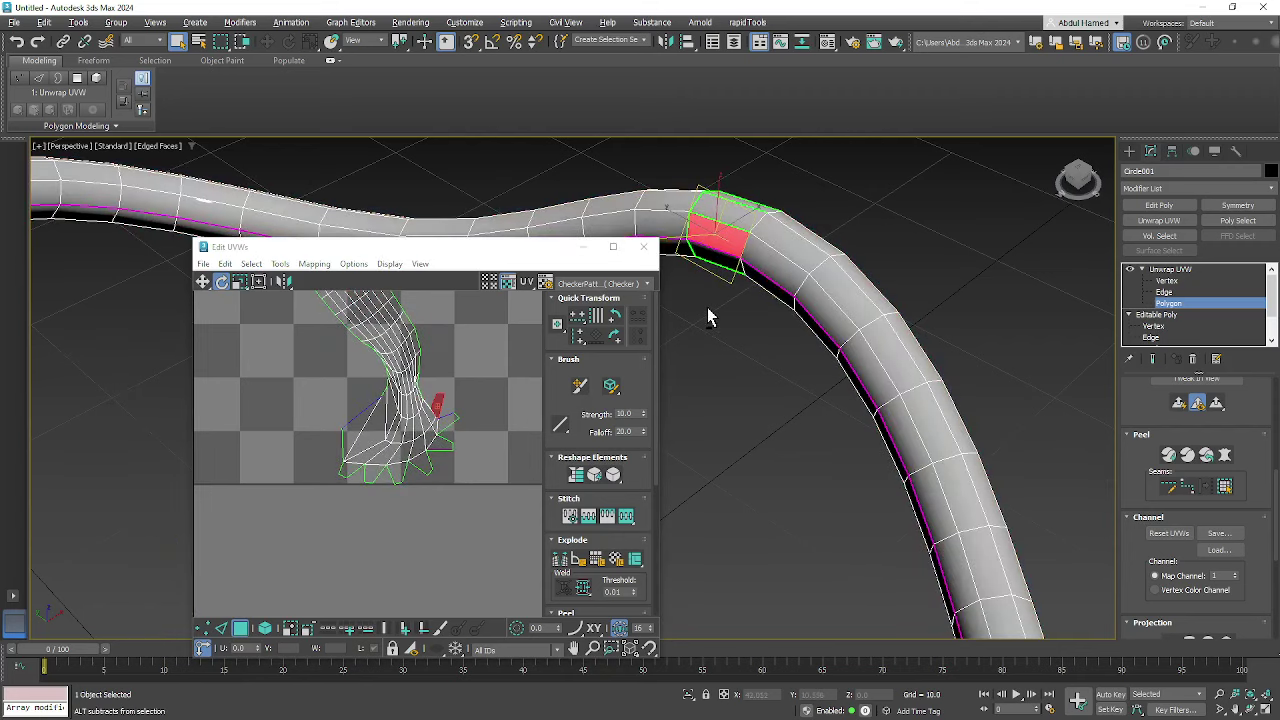
alt+middle_drag(708, 317, 731, 337)
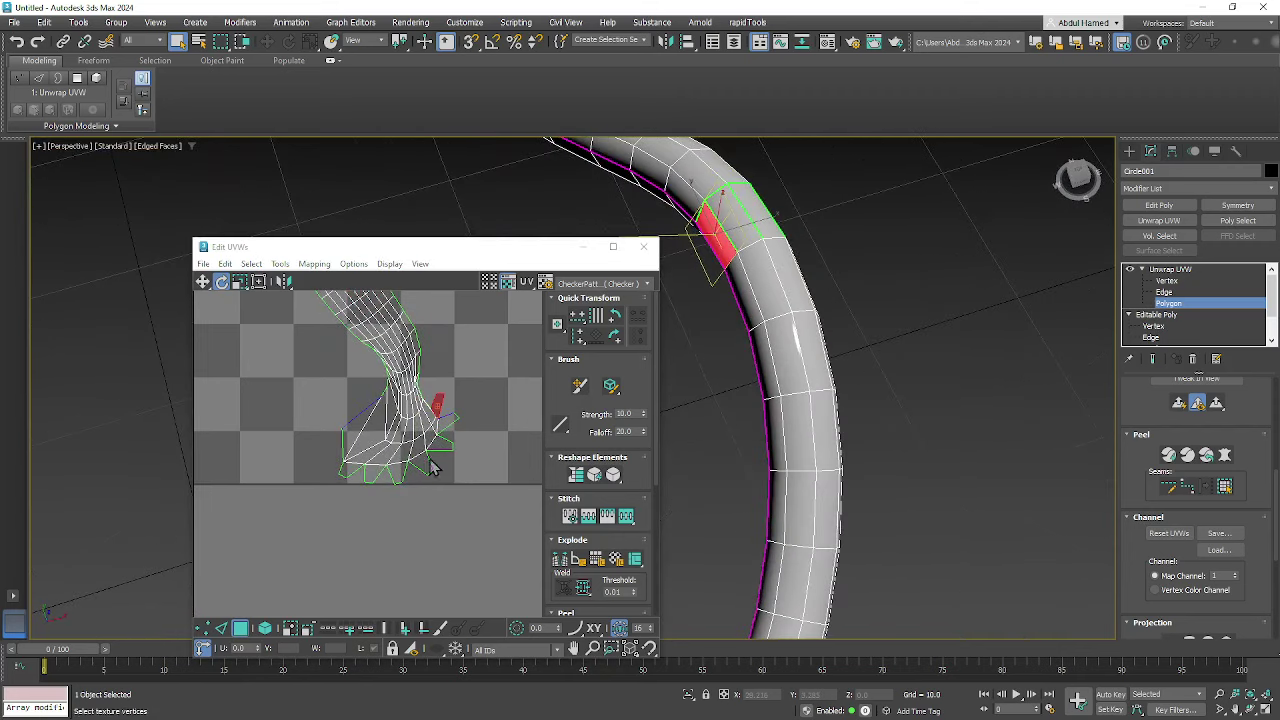
scroll(412, 412, up, 4)
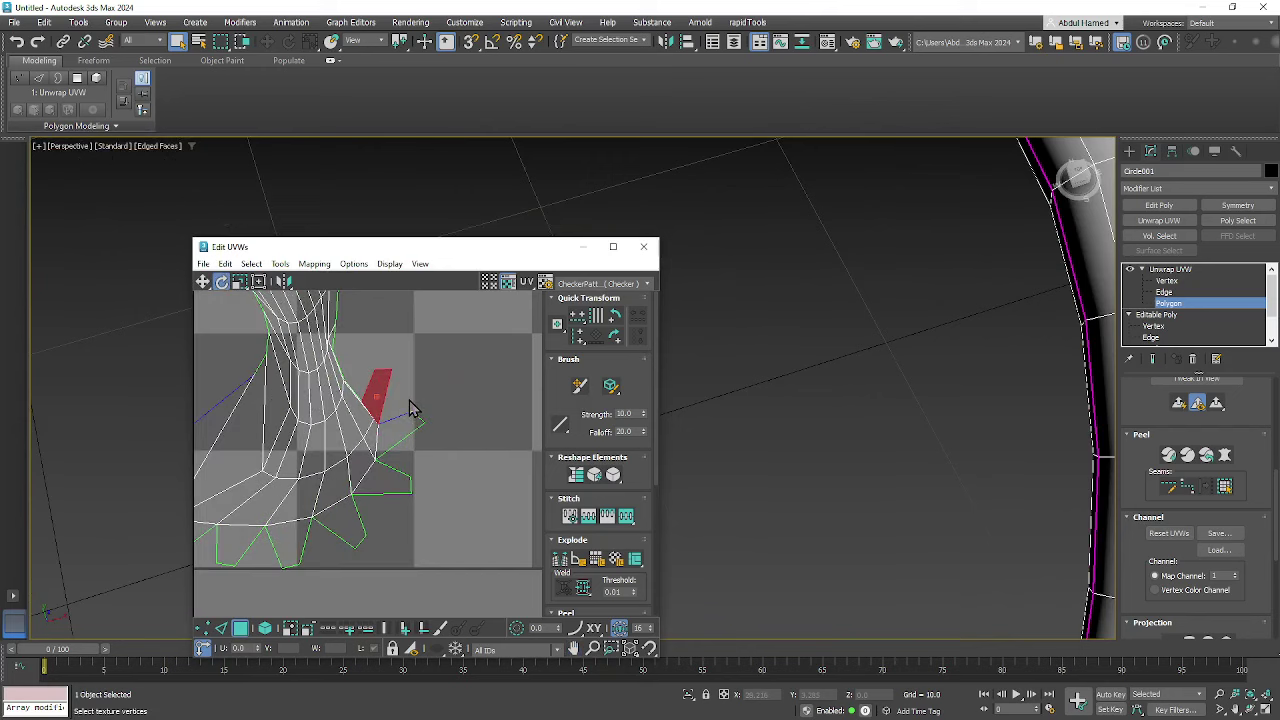
middle_drag(390, 420, 407, 430)
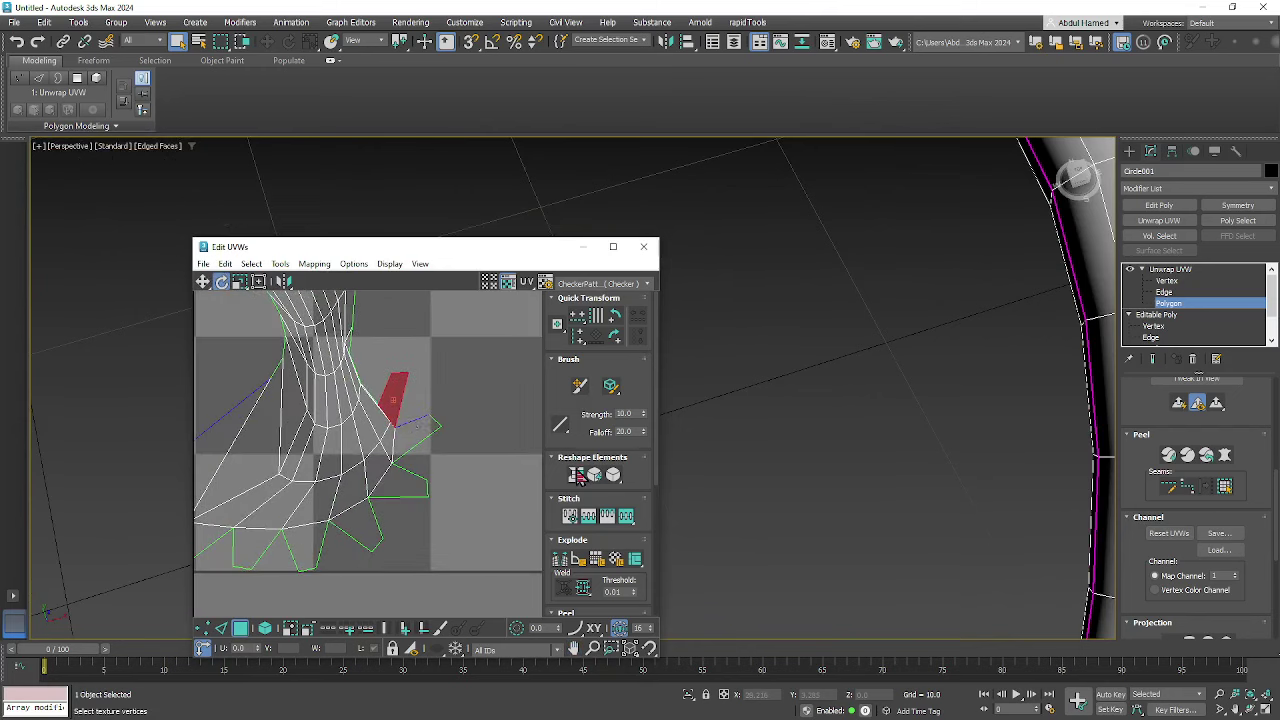
- At edge level, stitch the split UV edges one after another along the near side of the peeled island's flared end
click(1164, 292)
right_click(403, 403)
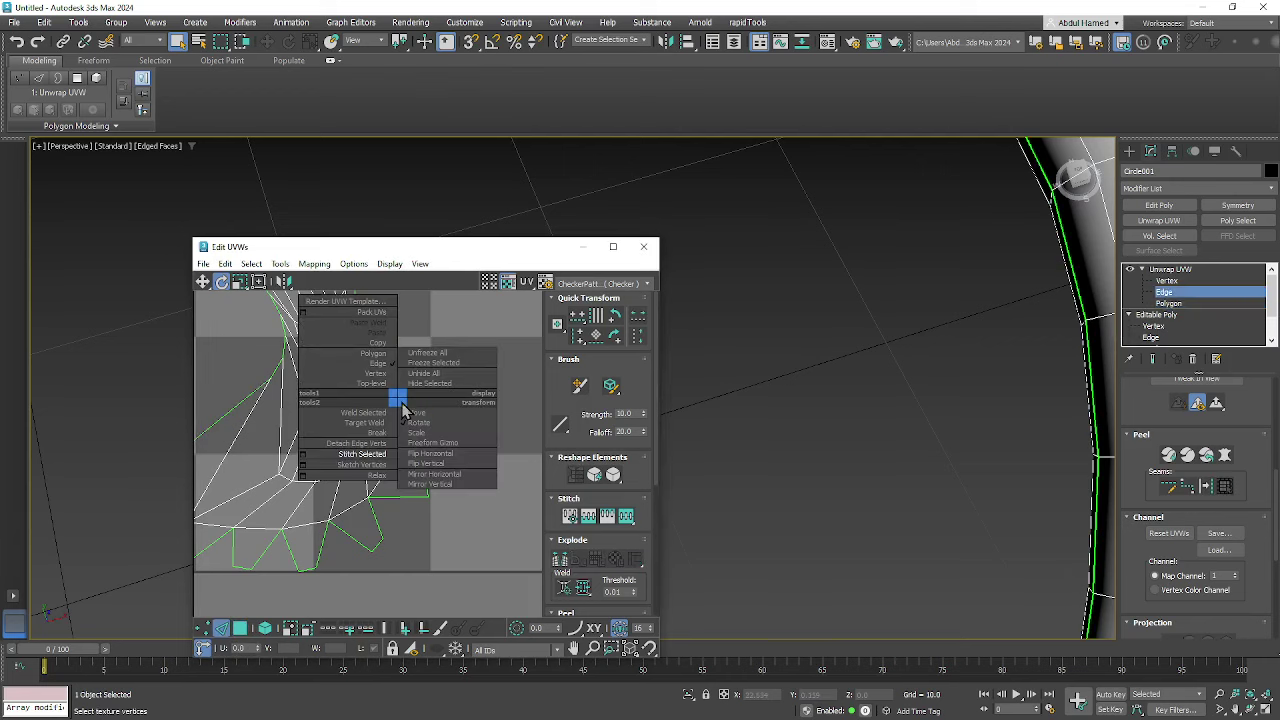
click(380, 453)
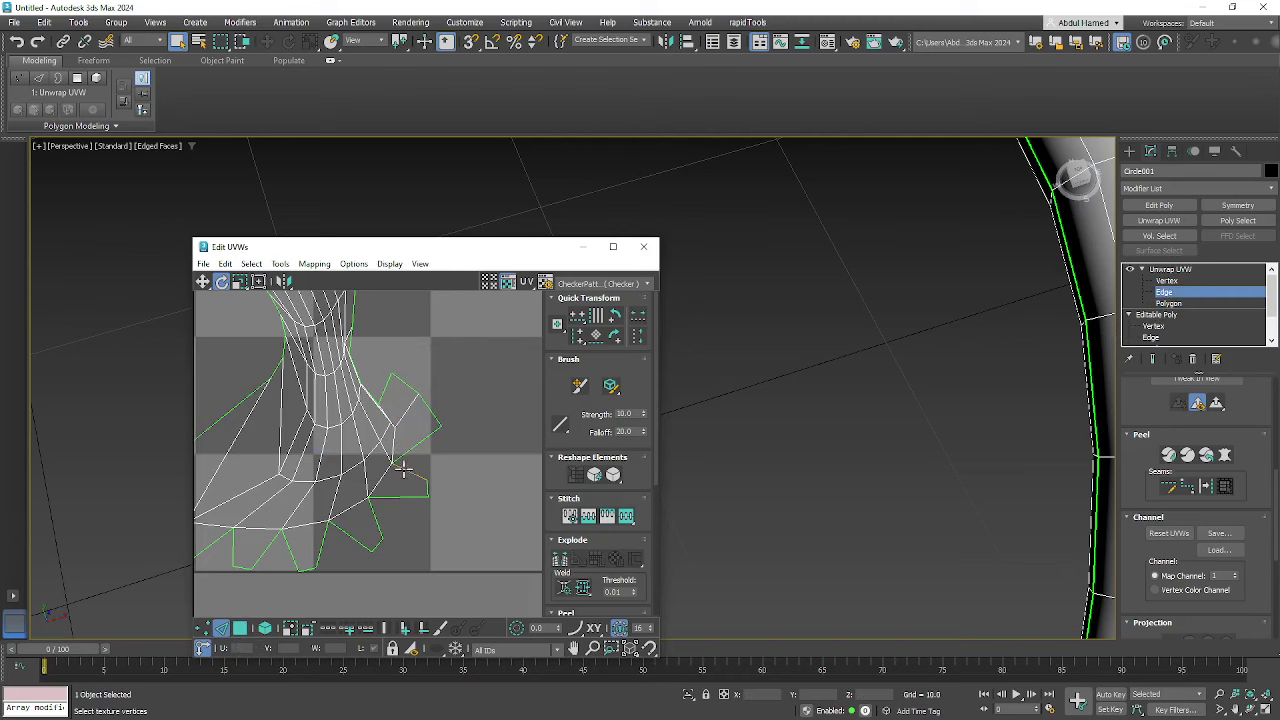
right_click(403, 468)
click(392, 485)
right_click(400, 497)
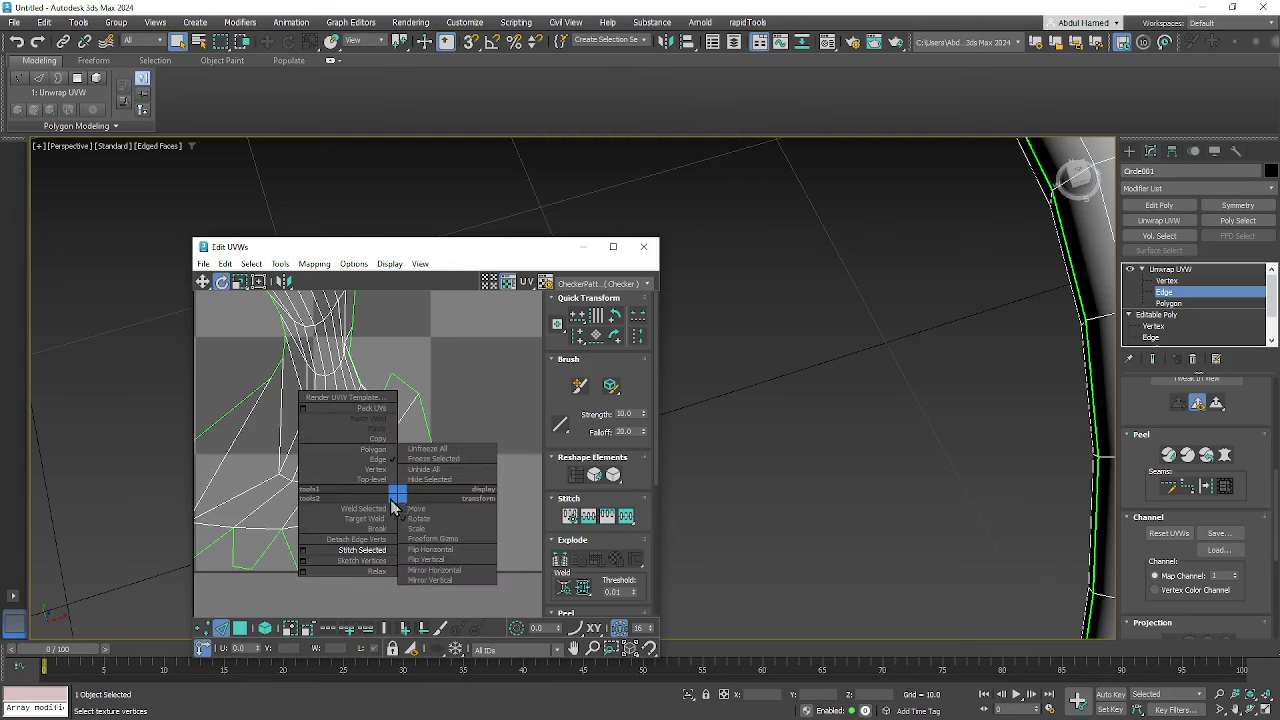
click(362, 550)
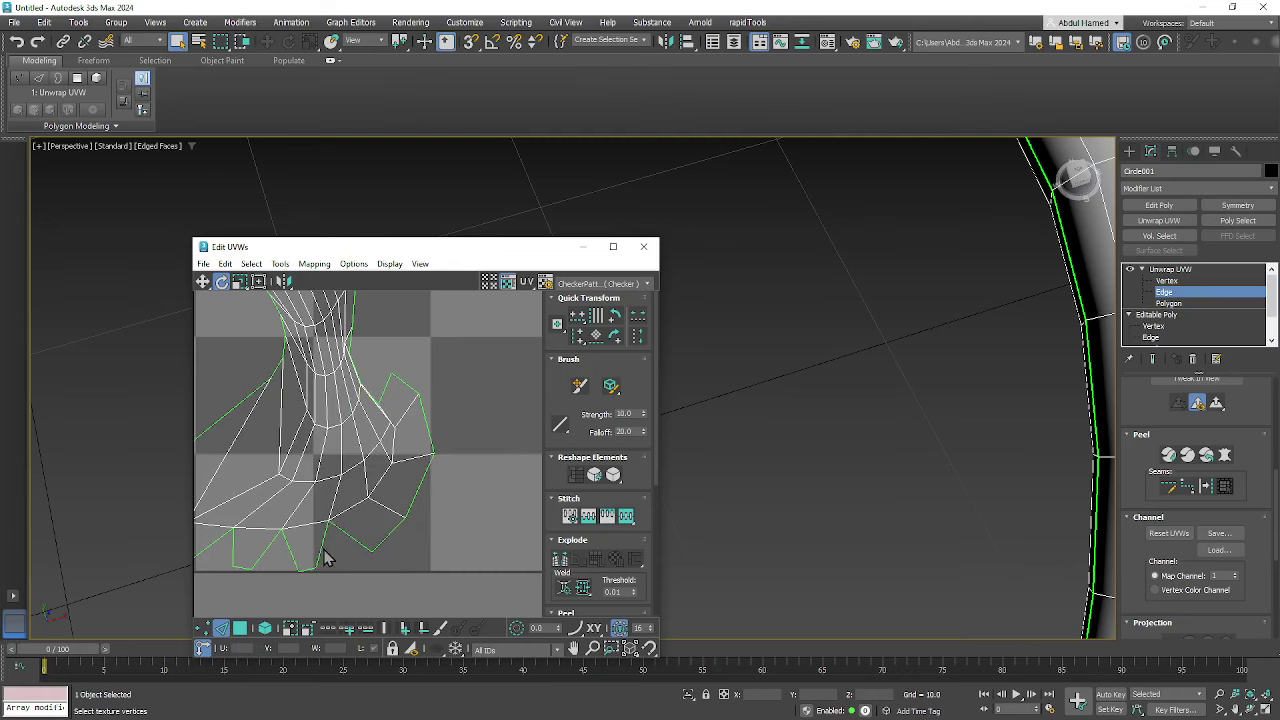
click(321, 548)
right_click(320, 546)
click(309, 556)
- Stitch the remaining split UV edges along the bottom and outer corner of the peeled island's flared end
middle_drag(281, 572, 503, 611)
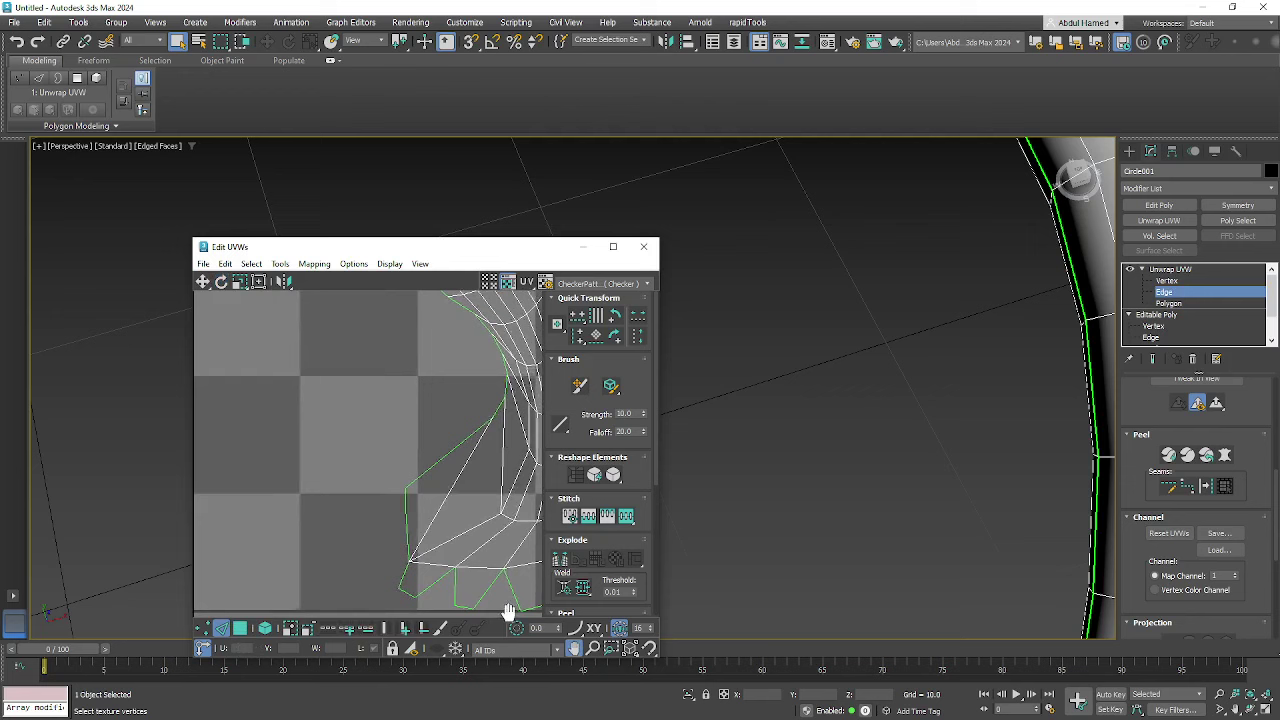
click(483, 595)
right_click(483, 595)
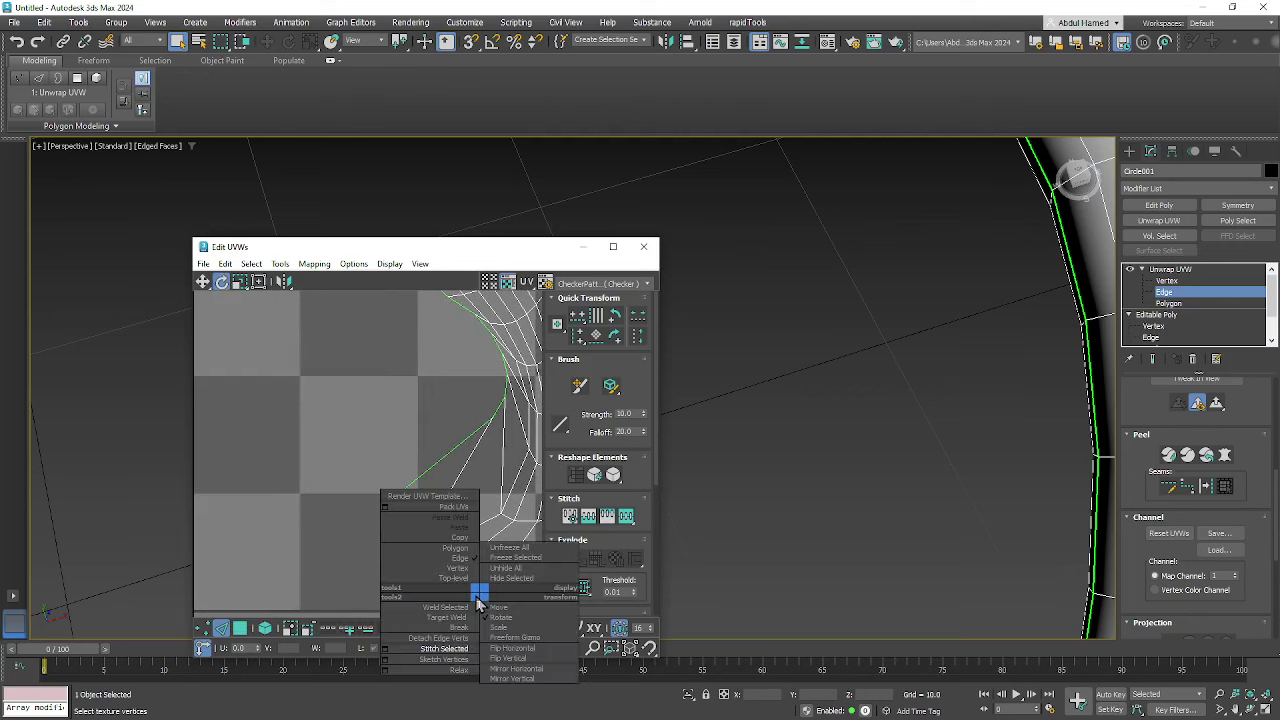
click(449, 648)
right_click(430, 586)
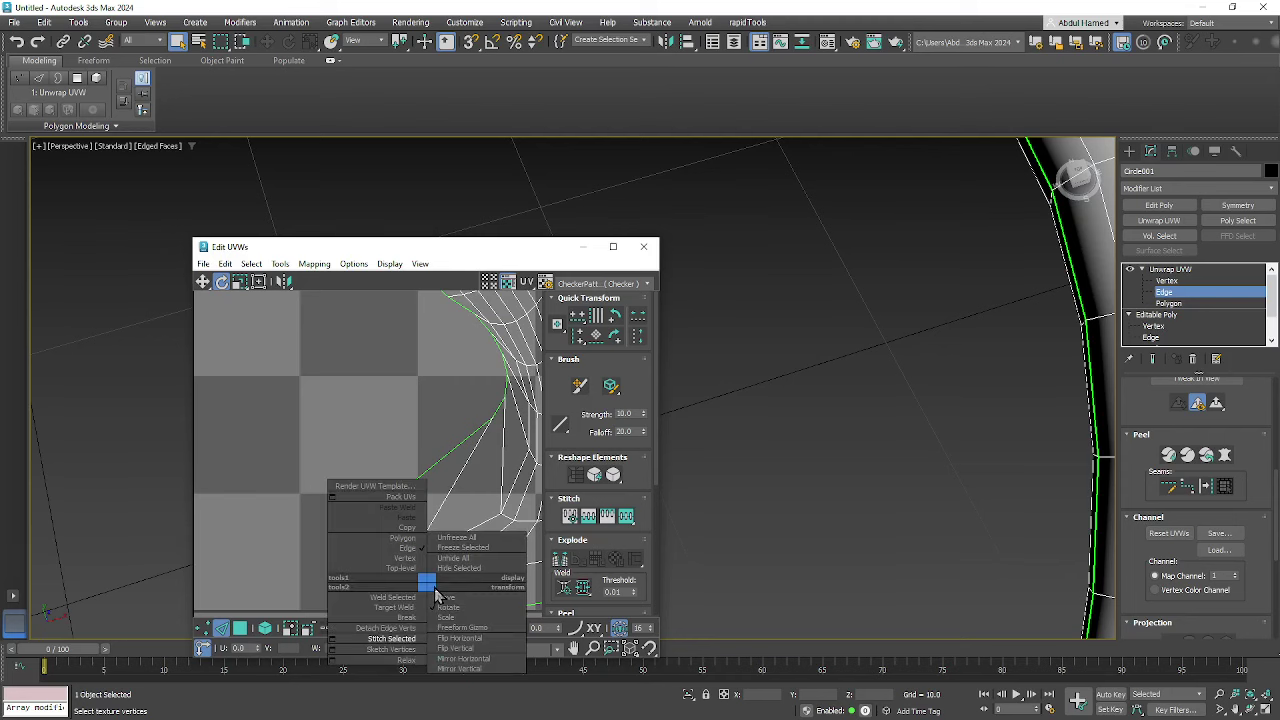
click(421, 580)
click(407, 540)
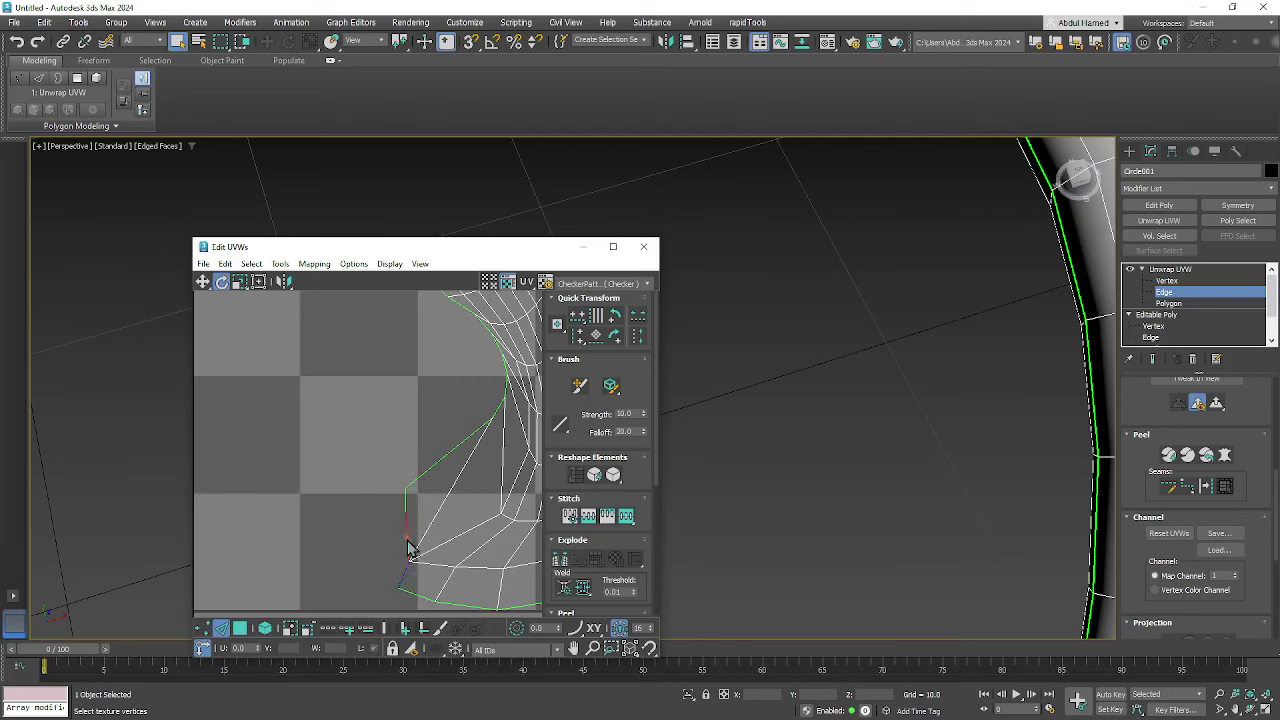
right_click(404, 535)
click(393, 589)
middle_drag(456, 563, 247, 512)
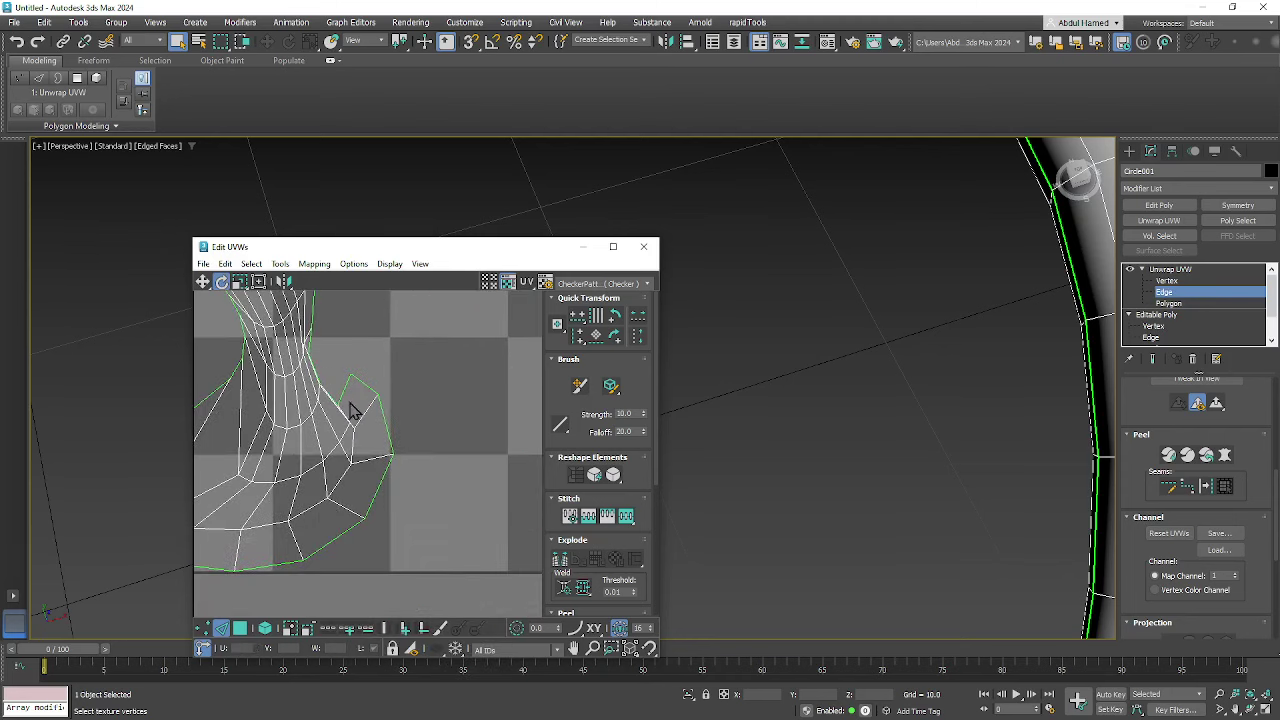
- Select all of the rope's UV edges and unfold the island again with Quick Peel
middle_drag(352, 420, 416, 508)
scroll(412, 508, down, 10)
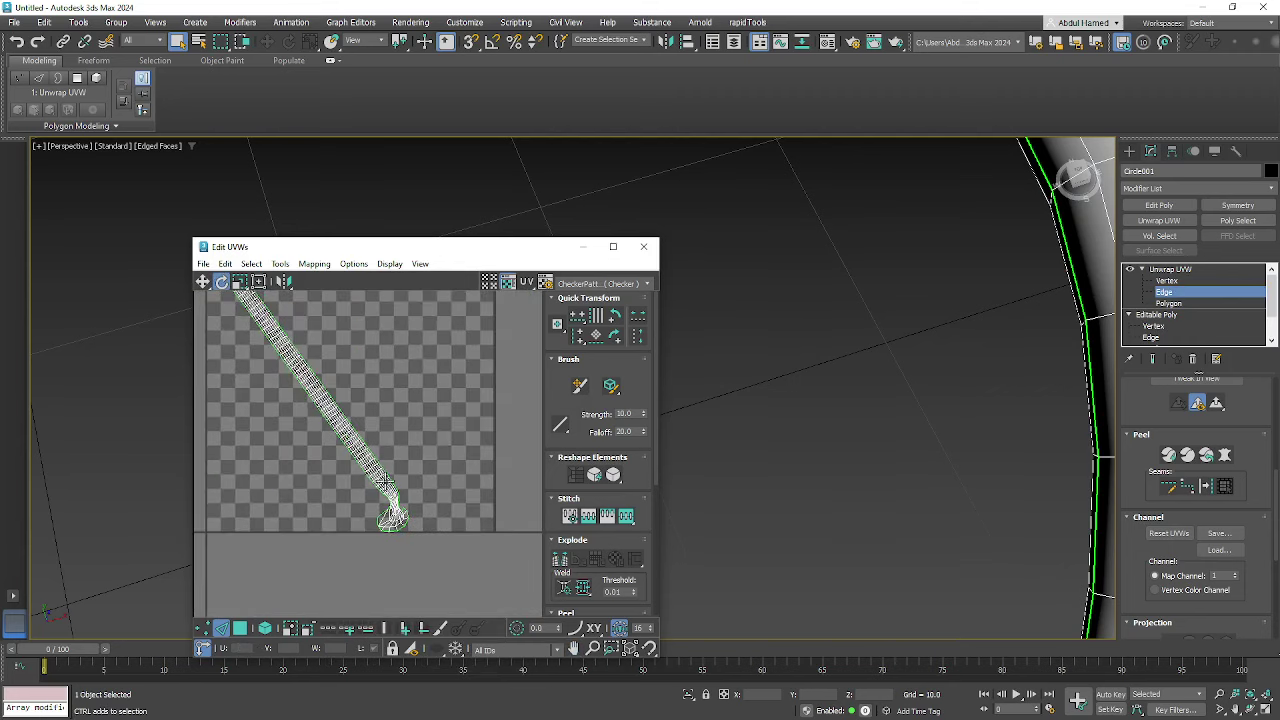
key(ctrl+a)
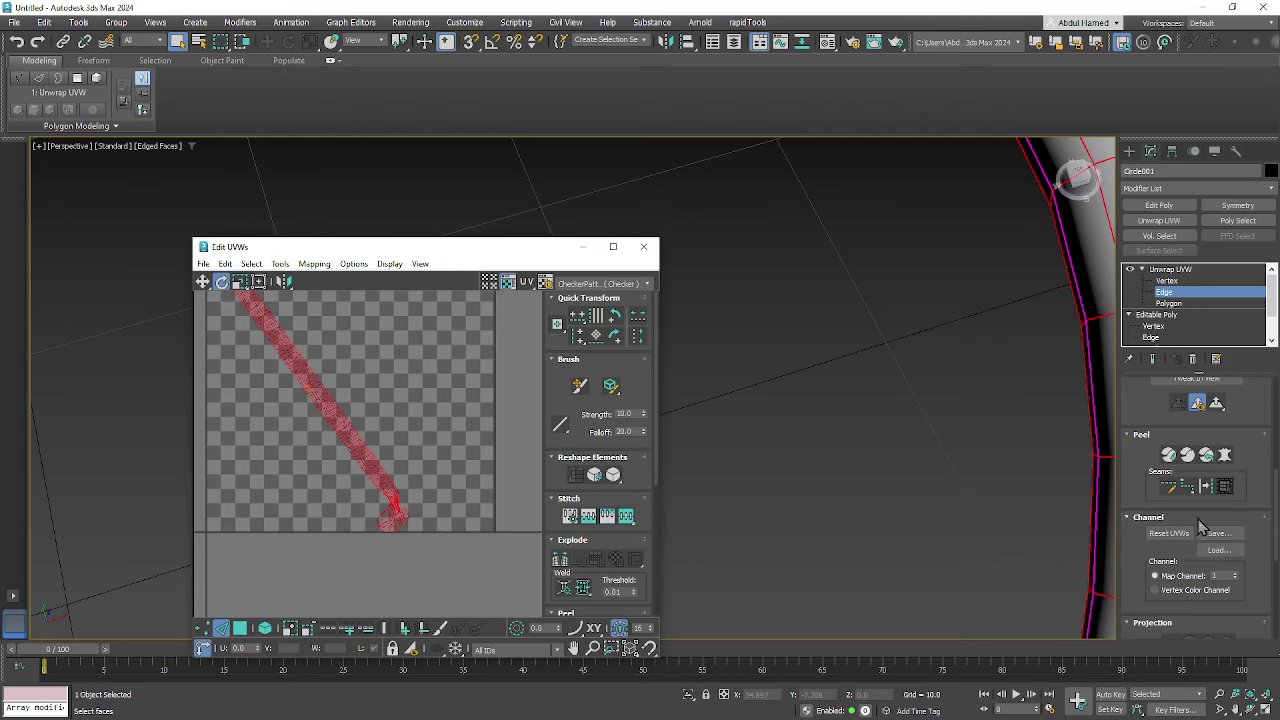
click(1171, 456)
mouse_move(366, 433)
middle_down()
mouse_move(423, 518)
mouse_move(386, 437)
middle_up()
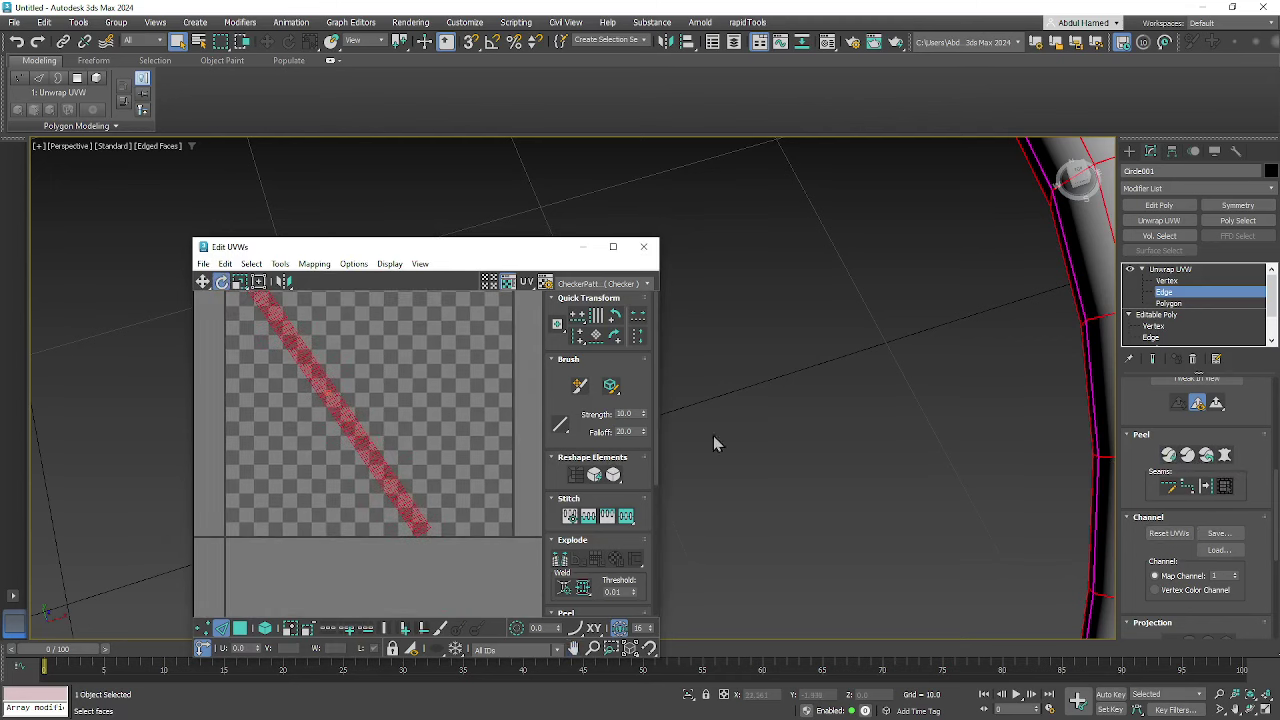
- Collapse the rope's modifier stack into a single Editable Poly and switch it to edge level
scroll(929, 399, down, 5)
alt+middle_drag(929, 399, 829, 432)
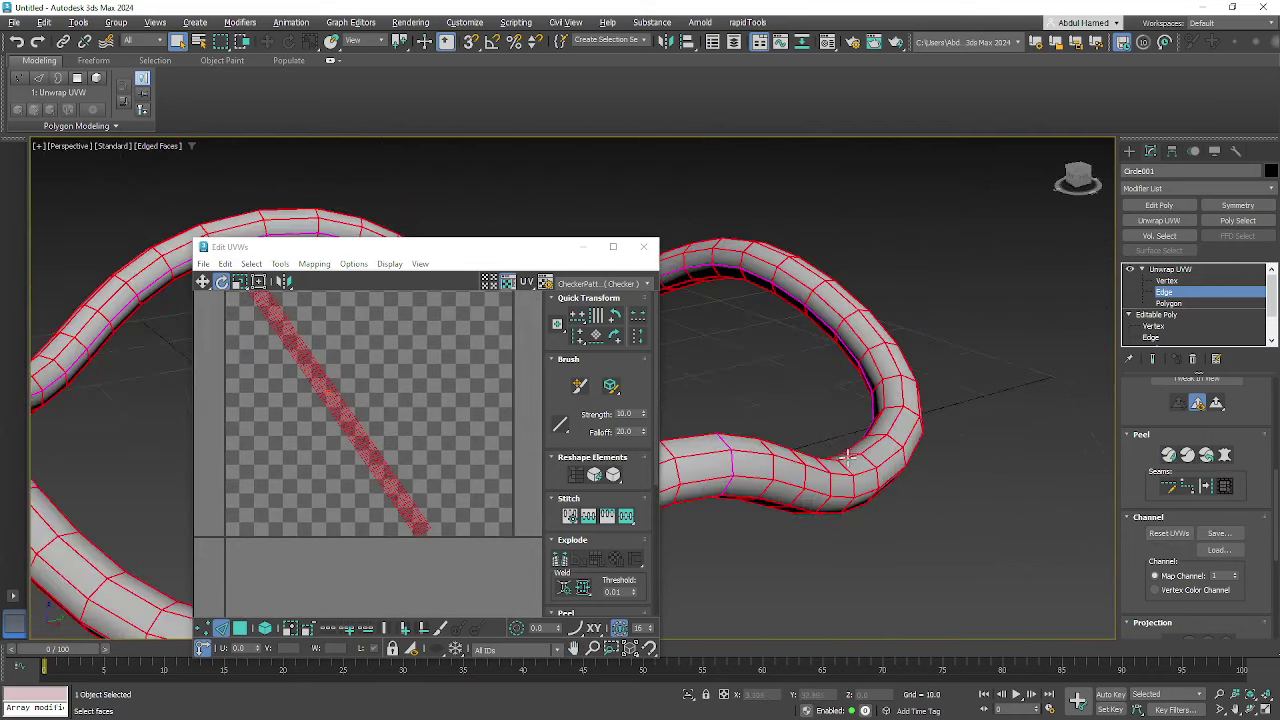
right_click(1168, 271)
click(1169, 390)
click(703, 406)
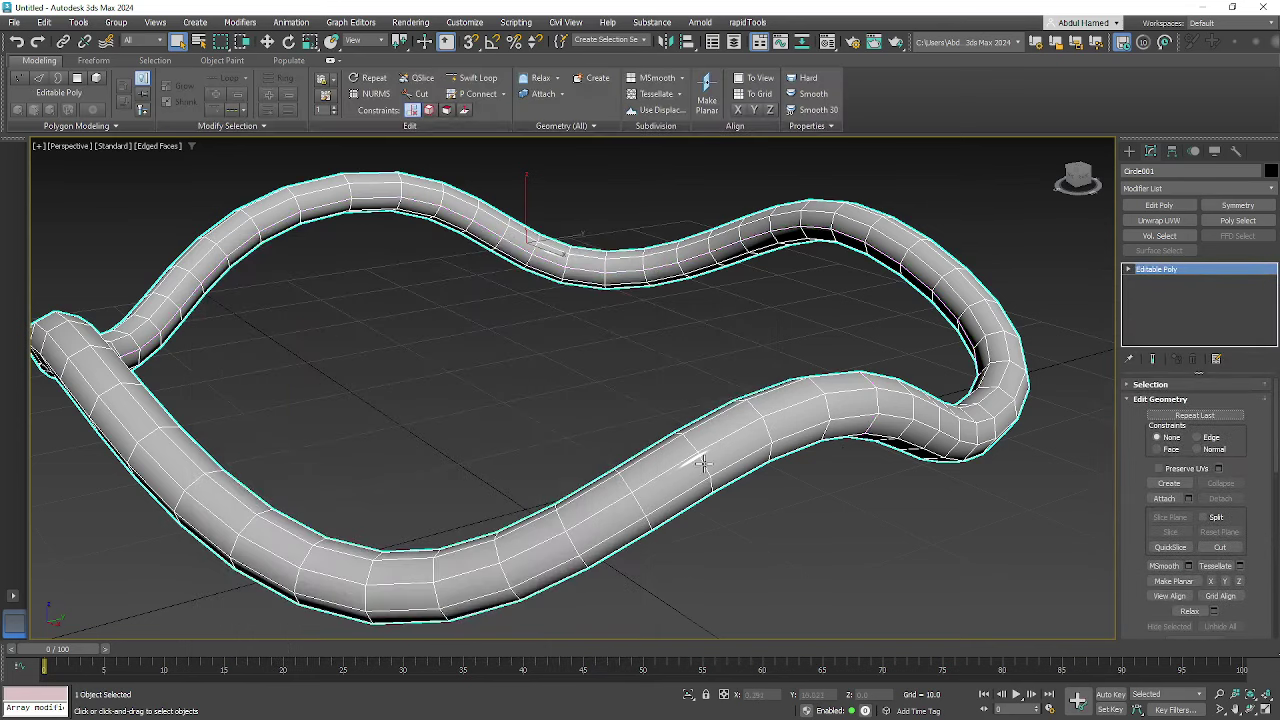
click(1129, 270)
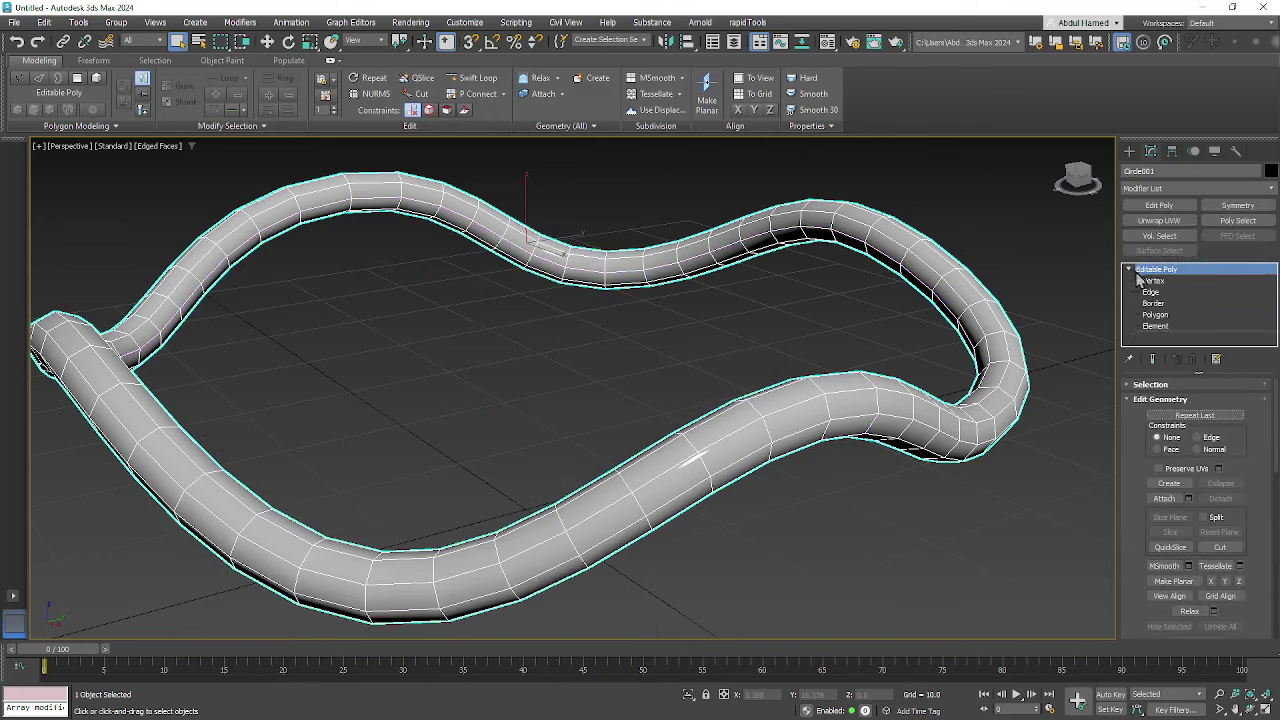
click(1151, 292)
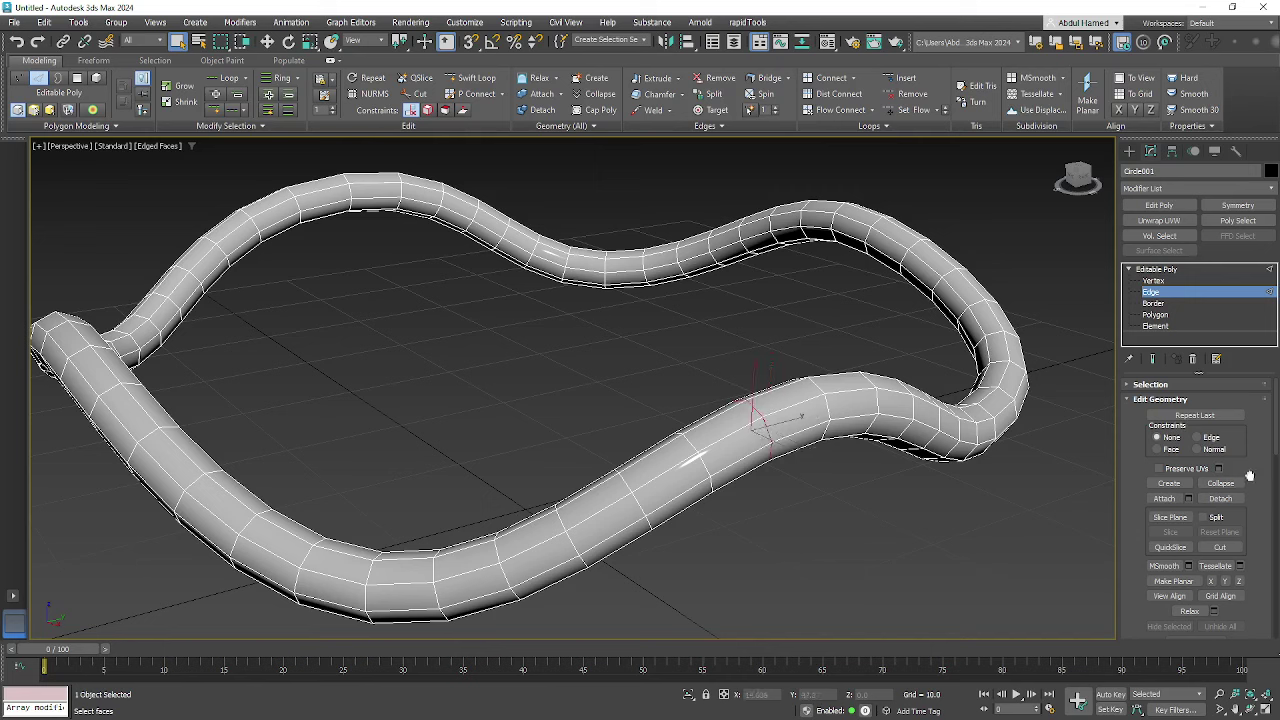
- Try to extend the selected edge loop around the rope's cross-section to all crosswise edges with Ring
click(1132, 385)
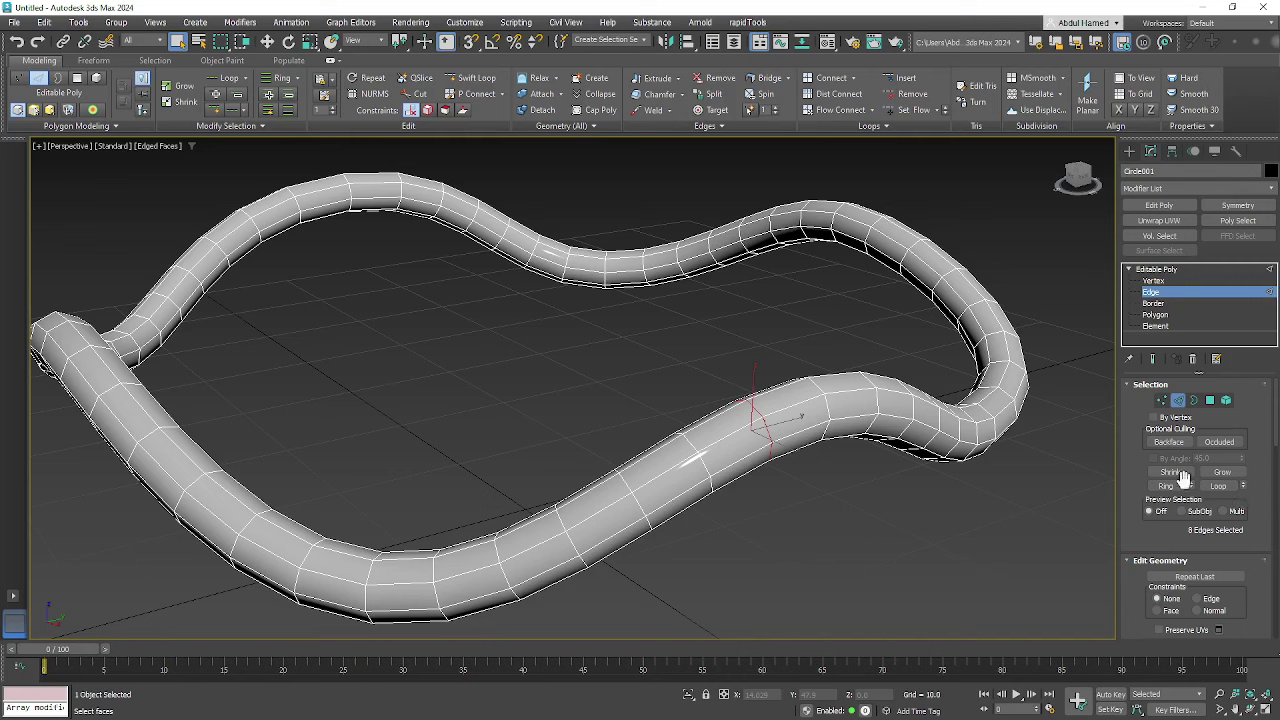
drag(1271, 536, 1259, 561)
click(1167, 486)
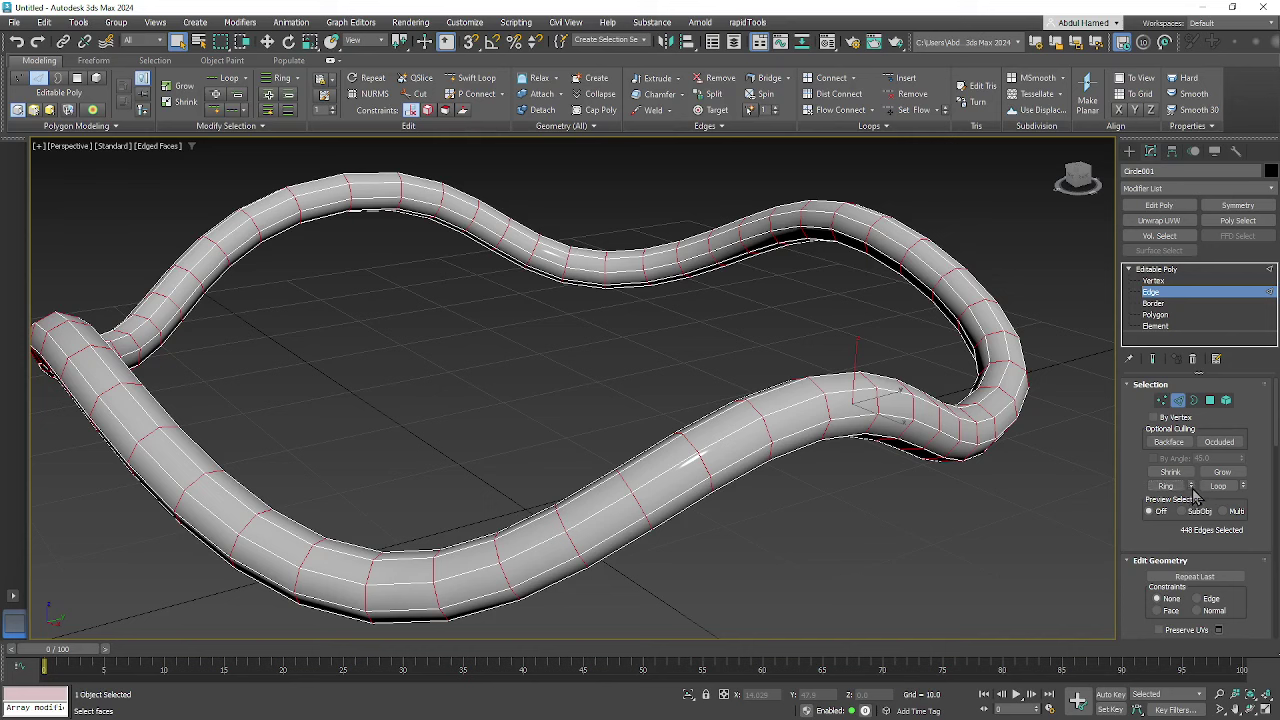
- Select one crosswise edge on the rope's outer face and add alternate crosswise edges in the same row along the near sag
click(828, 410)
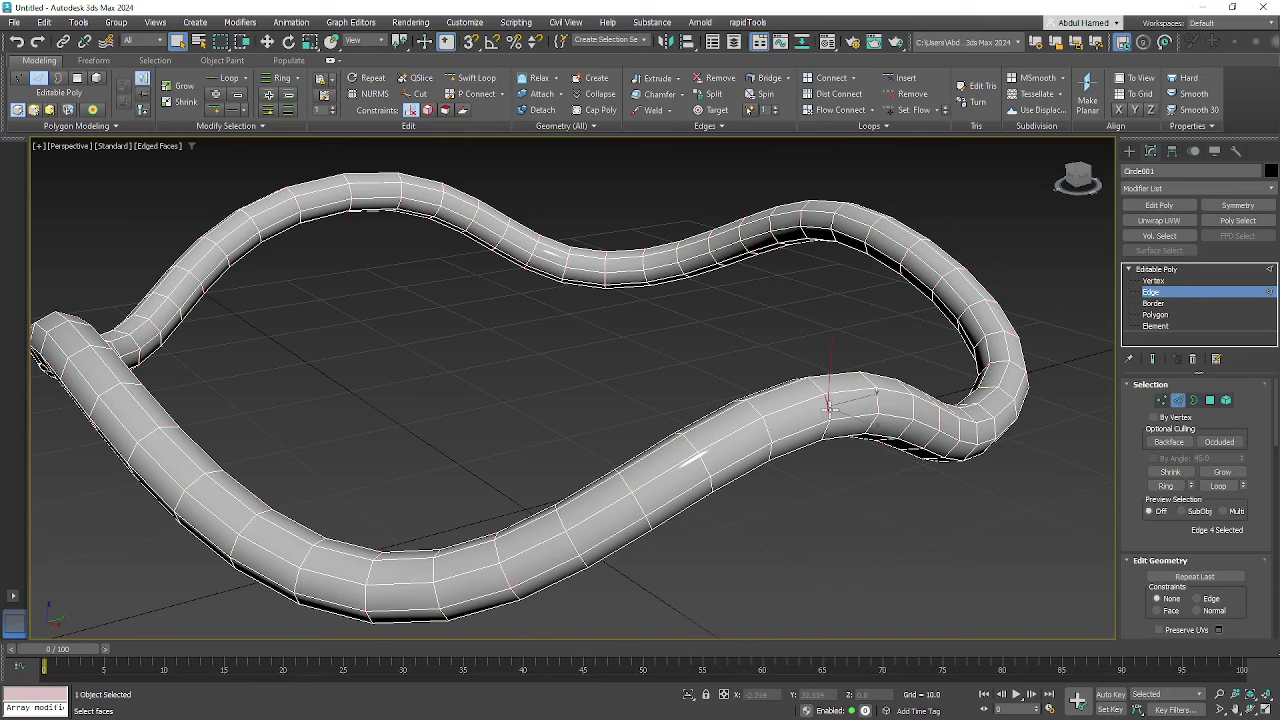
drag(1256, 500, 1233, 552)
scroll(1148, 535, down, 2)
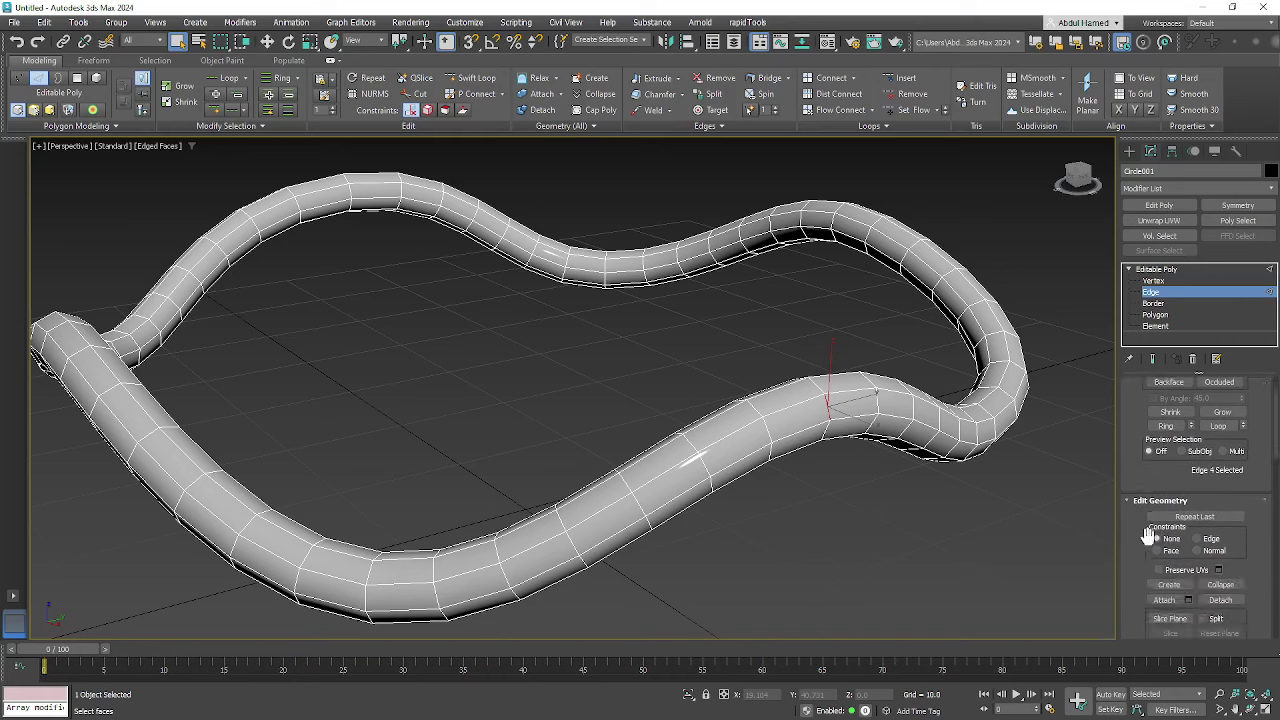
scroll(1150, 540, down, 3)
scroll(1150, 545, down, 7)
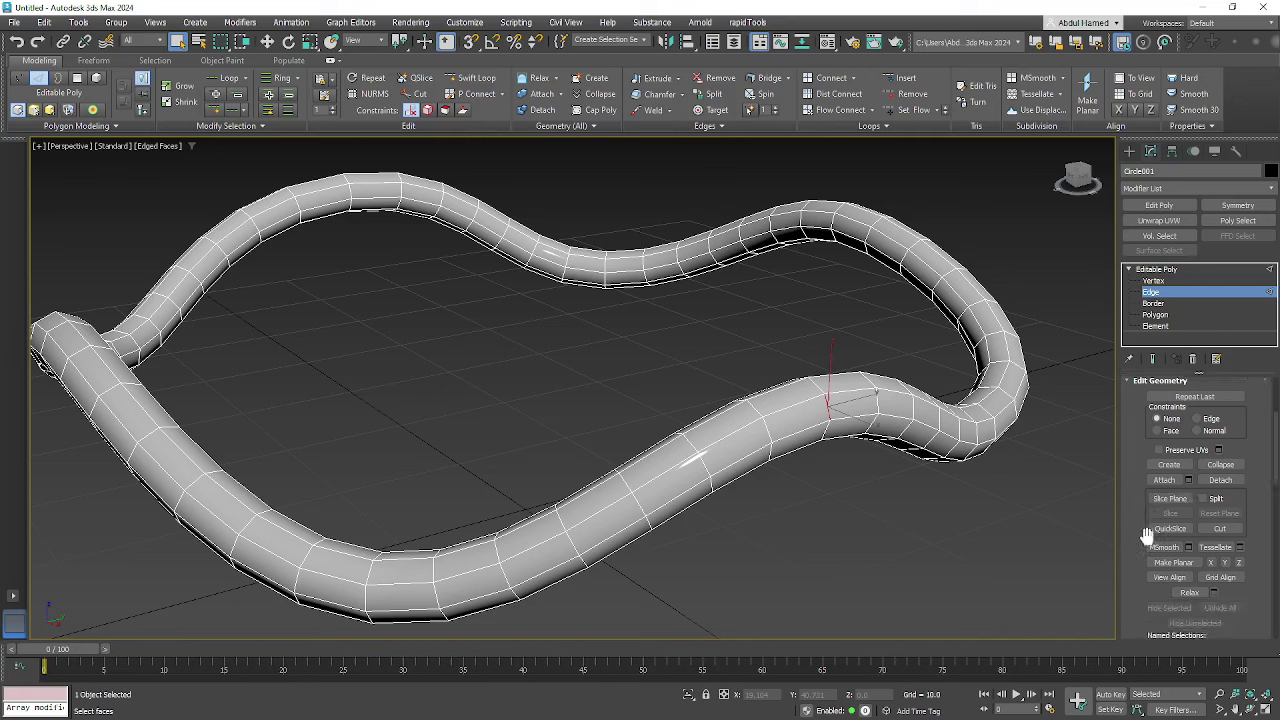
scroll(1133, 551, up, 12)
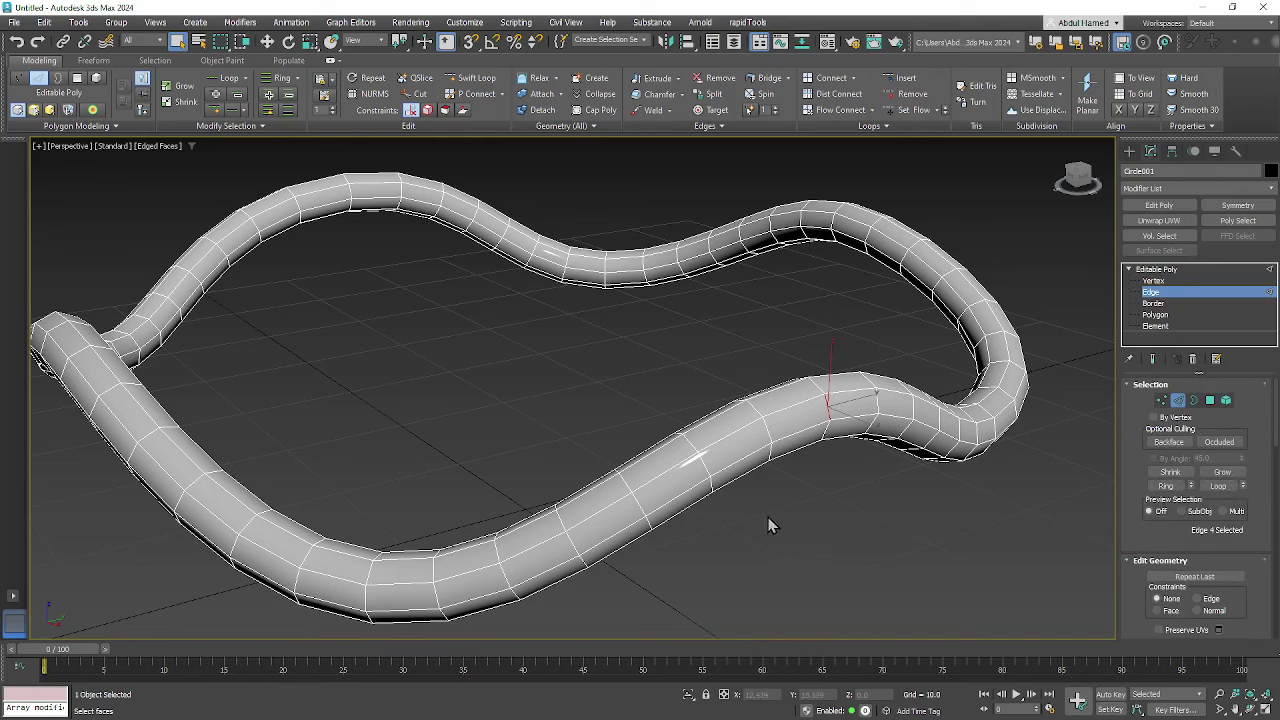
ctrl+click(703, 462)
ctrl+click(437, 594)
ctrl+click(297, 580)
- Add alternate crosswise edges in the same row along the rope's next stretch and into its tight bend
middle_drag(380, 530, 748, 543)
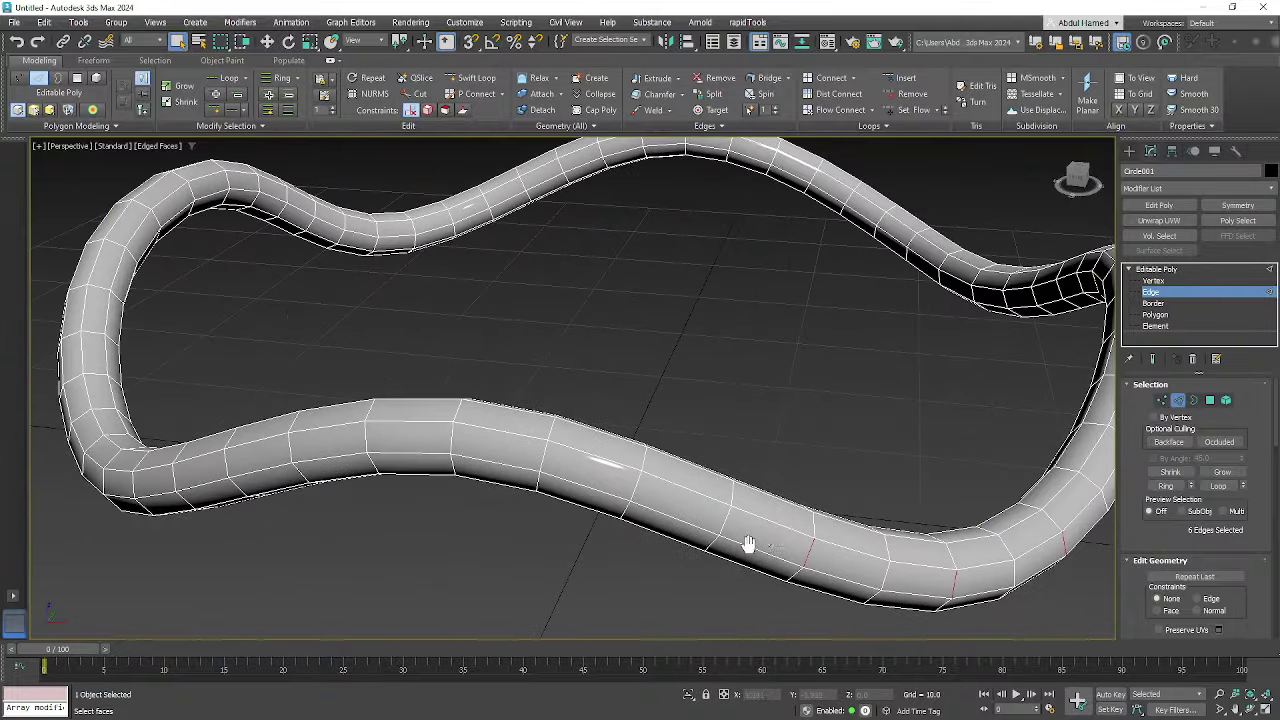
ctrl+click(636, 489)
ctrl+click(453, 450)
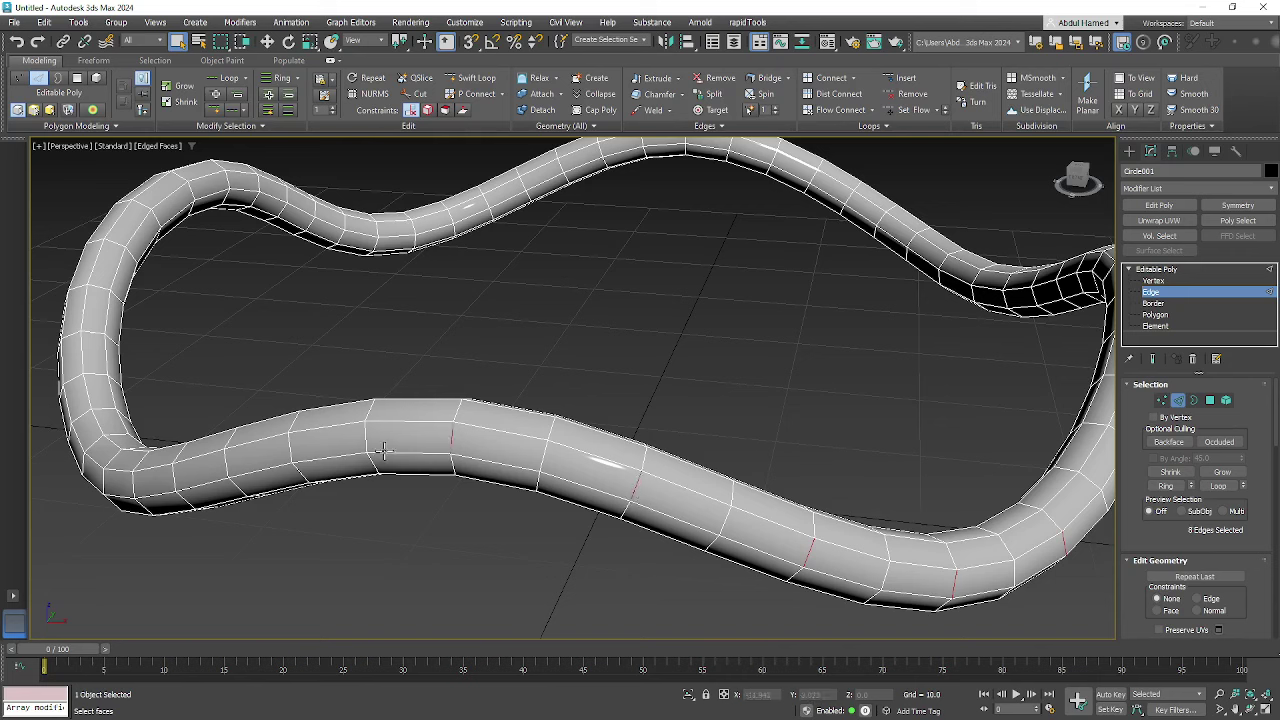
ctrl+click(175, 478)
ctrl+click(108, 456)
ctrl+click(70, 332)
- Continue adding alternate crosswise edges around the bend and down into the rope's far dip
ctrl+click(92, 238)
ctrl+click(179, 174)
ctrl+click(255, 181)
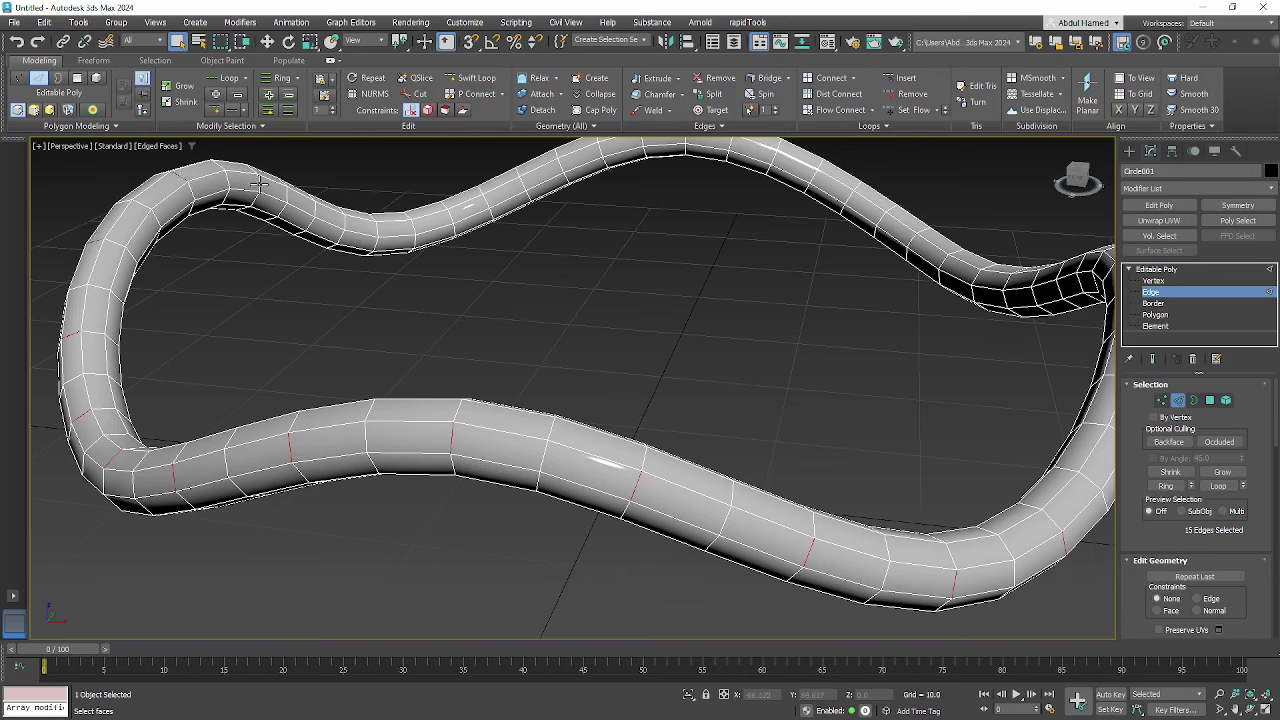
ctrl+click(313, 205)
ctrl+click(377, 227)
- Add alternate crosswise edges over the rope's far hump and down its slope toward the sharp corner
middle_drag(567, 236, 455, 345)
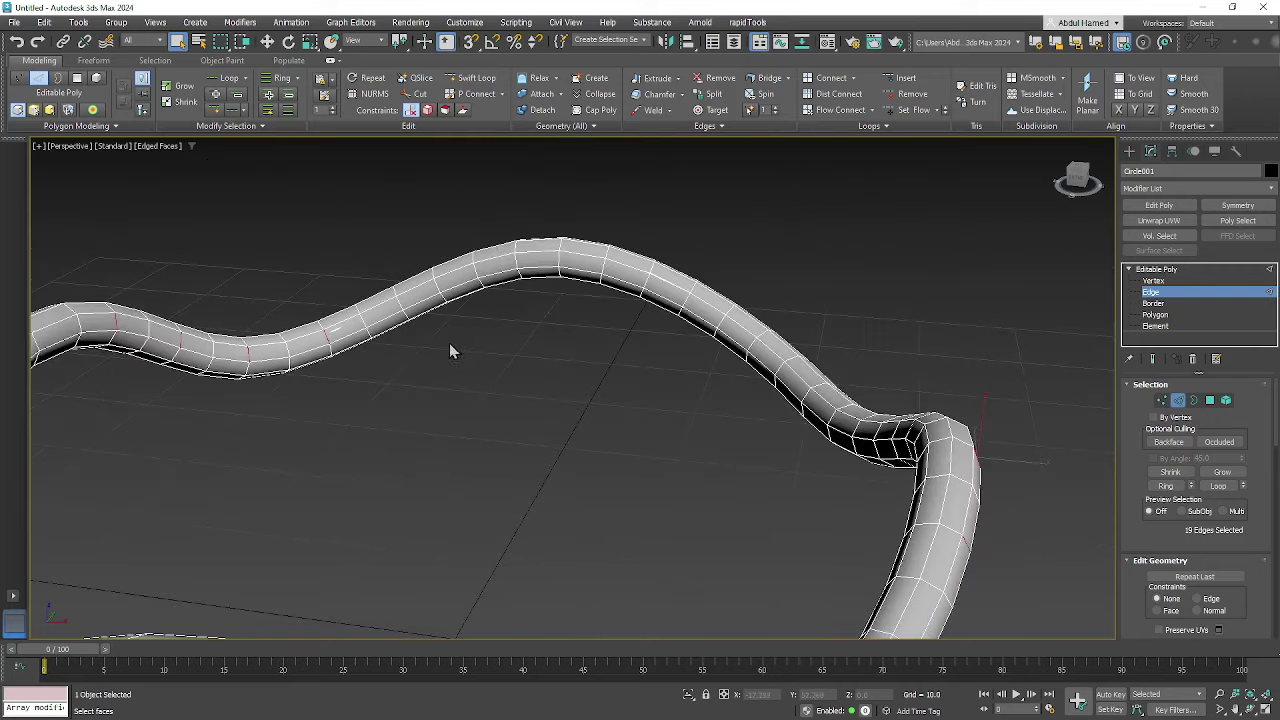
ctrl+click(398, 302)
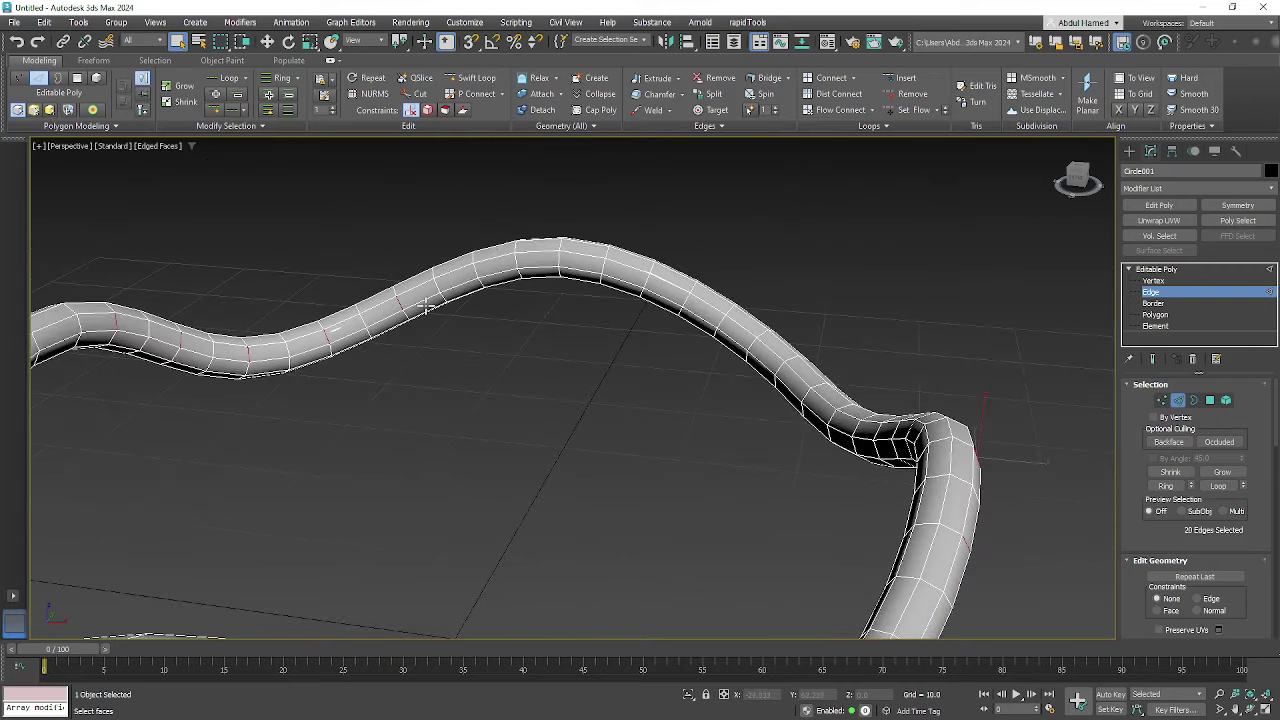
ctrl+click(477, 272)
ctrl+click(556, 261)
ctrl+click(721, 321)
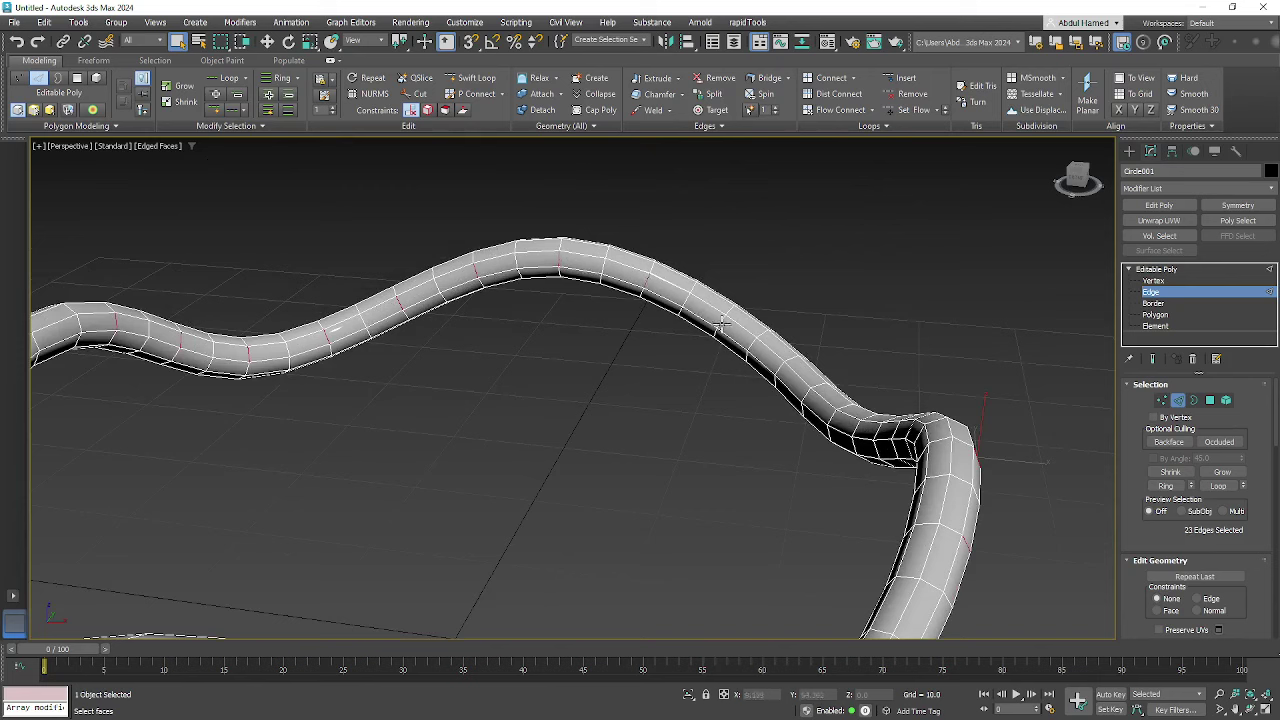
ctrl+click(779, 368)
ctrl+click(820, 412)
- Complete the alternating crosswise edge selection along the rope's remaining stretch, orbiting around to reach the last edges
alt+middle_drag(789, 449, 662, 418)
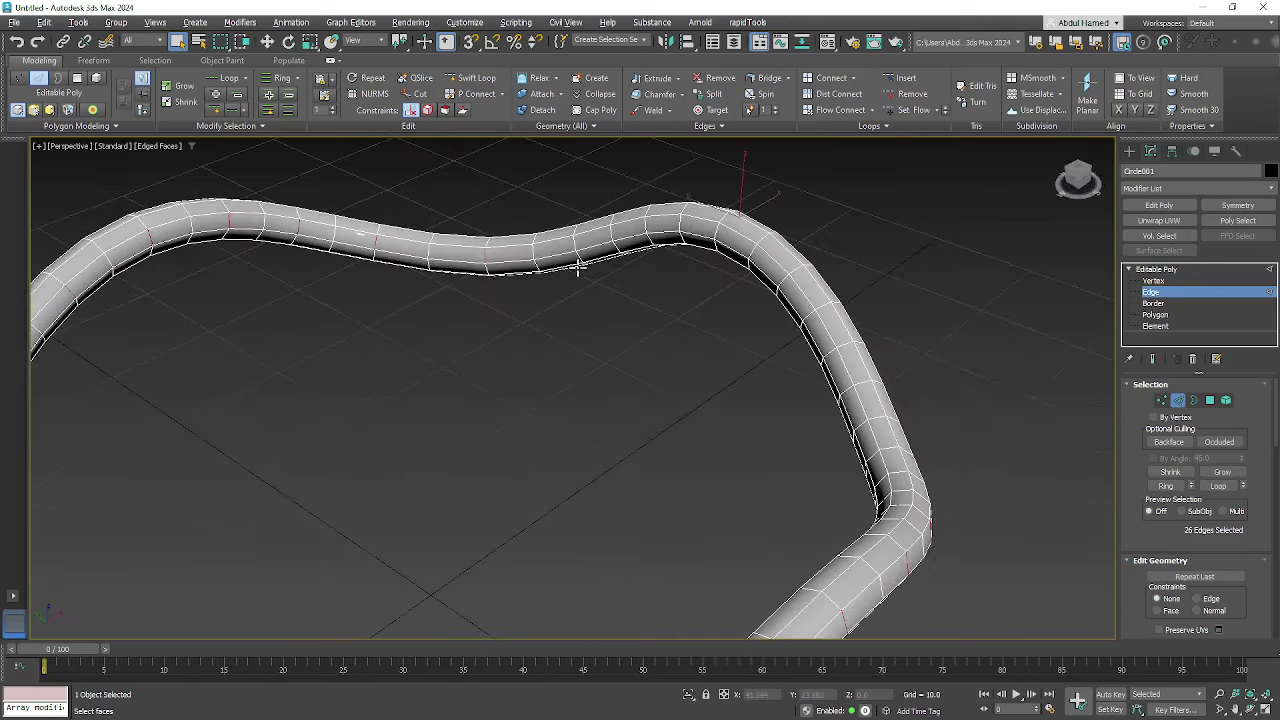
ctrl+click(648, 230)
ctrl+click(716, 233)
ctrl+click(828, 352)
alt+middle_drag(826, 523, 876, 493)
ctrl+click(633, 338)
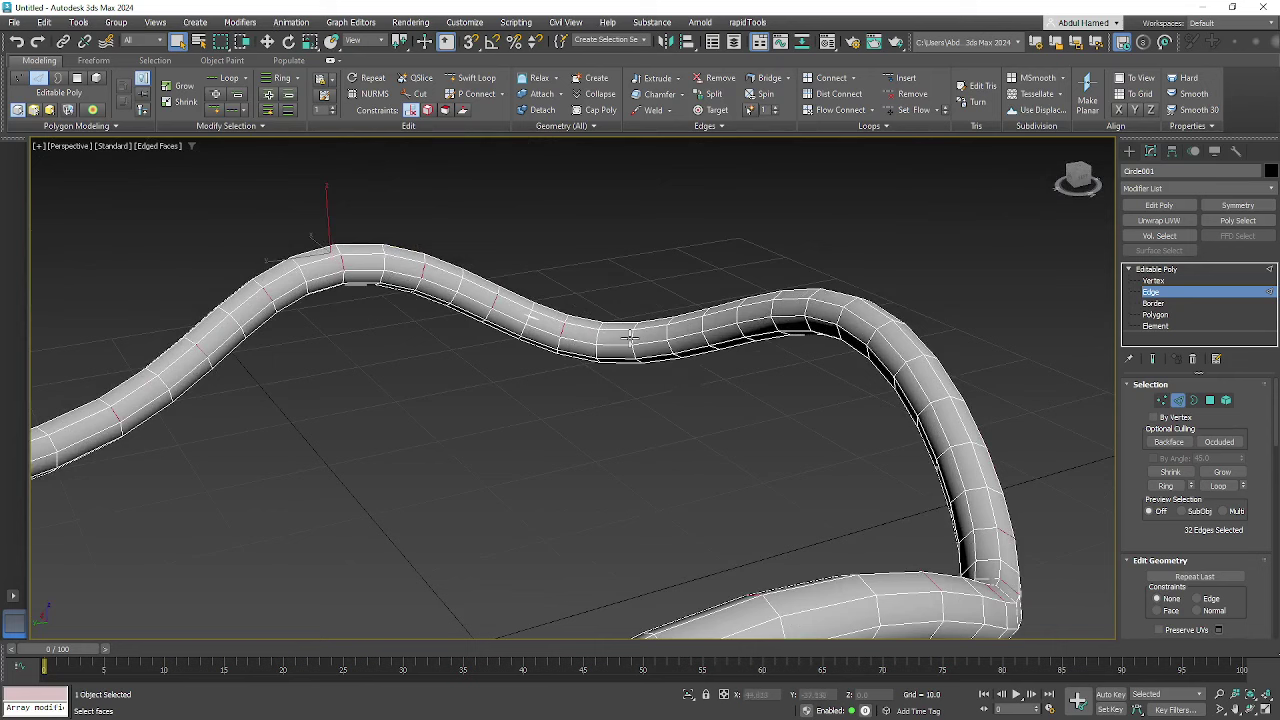
ctrl+click(703, 323)
alt+middle_drag(773, 409, 810, 452)
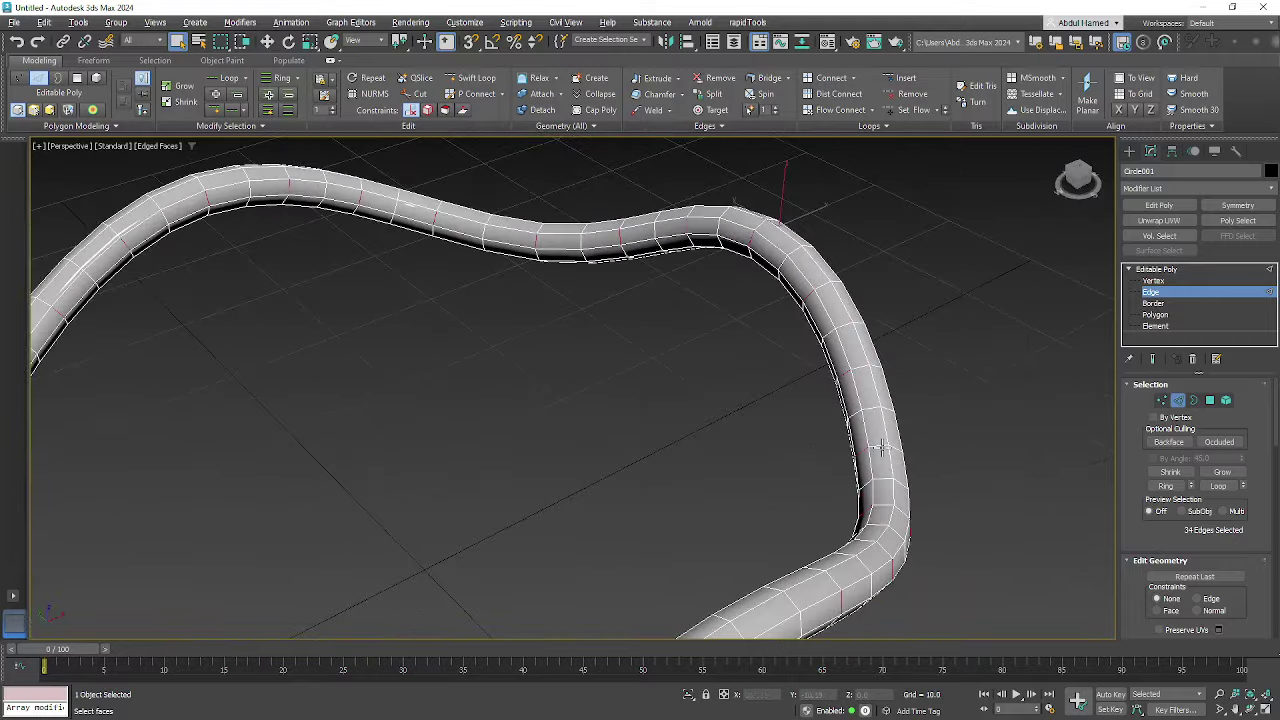
- Try extending the alternate-edge selection with Ring, and undo the extension
click(1174, 487)
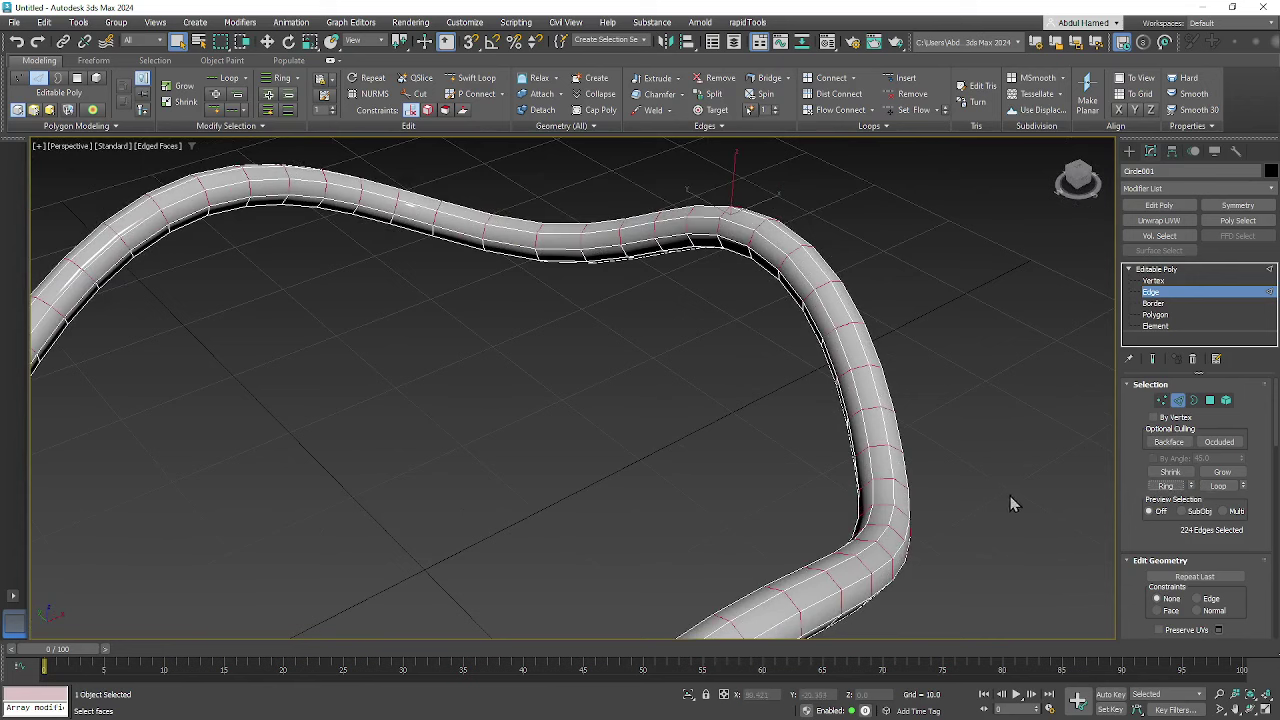
key(ctrl+z)
alt+middle_drag(971, 517, 944, 440)
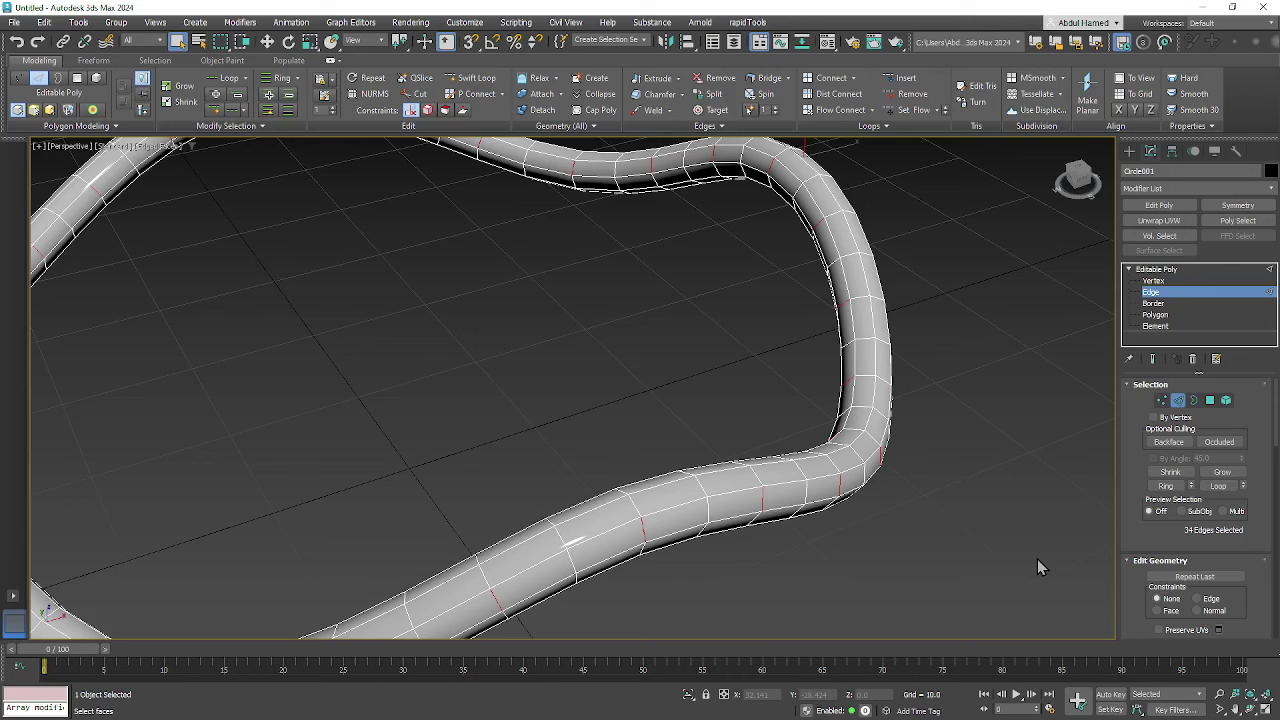
- Examine the alternating edge selection around the whole rope and look through the available edge-editing options
scroll(911, 609, down, 5)
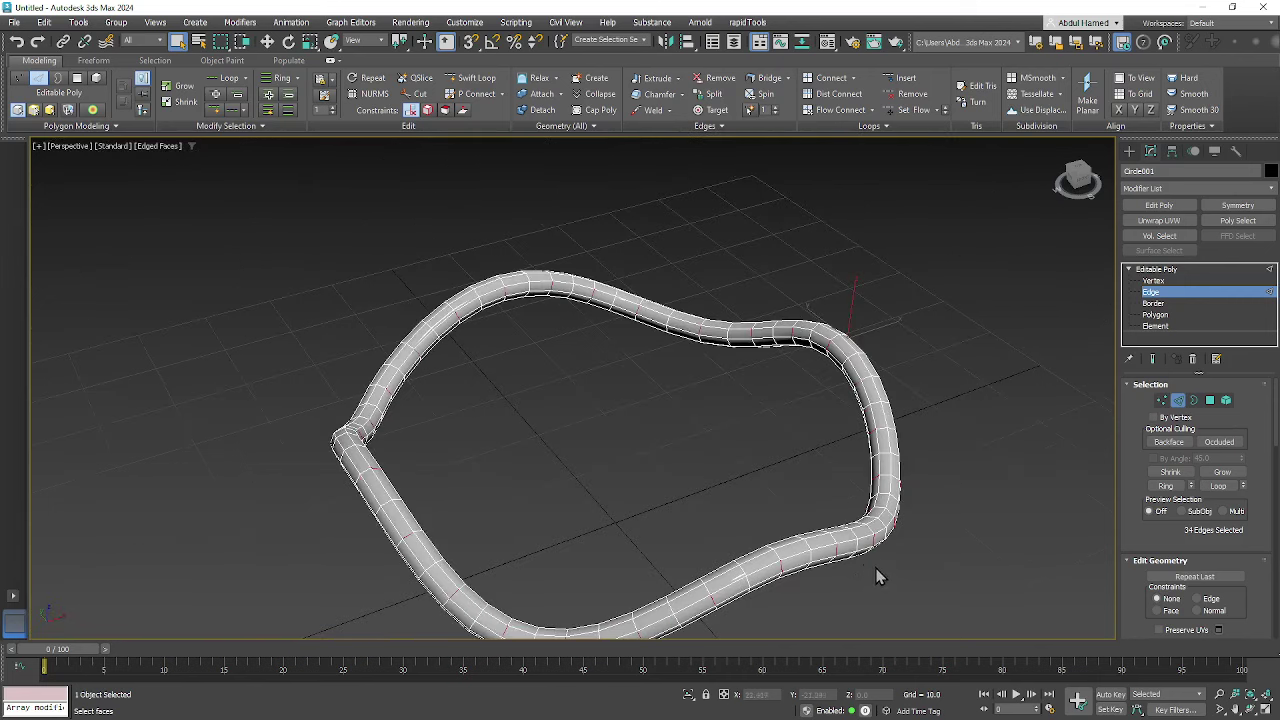
alt+middle_drag(875, 569, 820, 471)
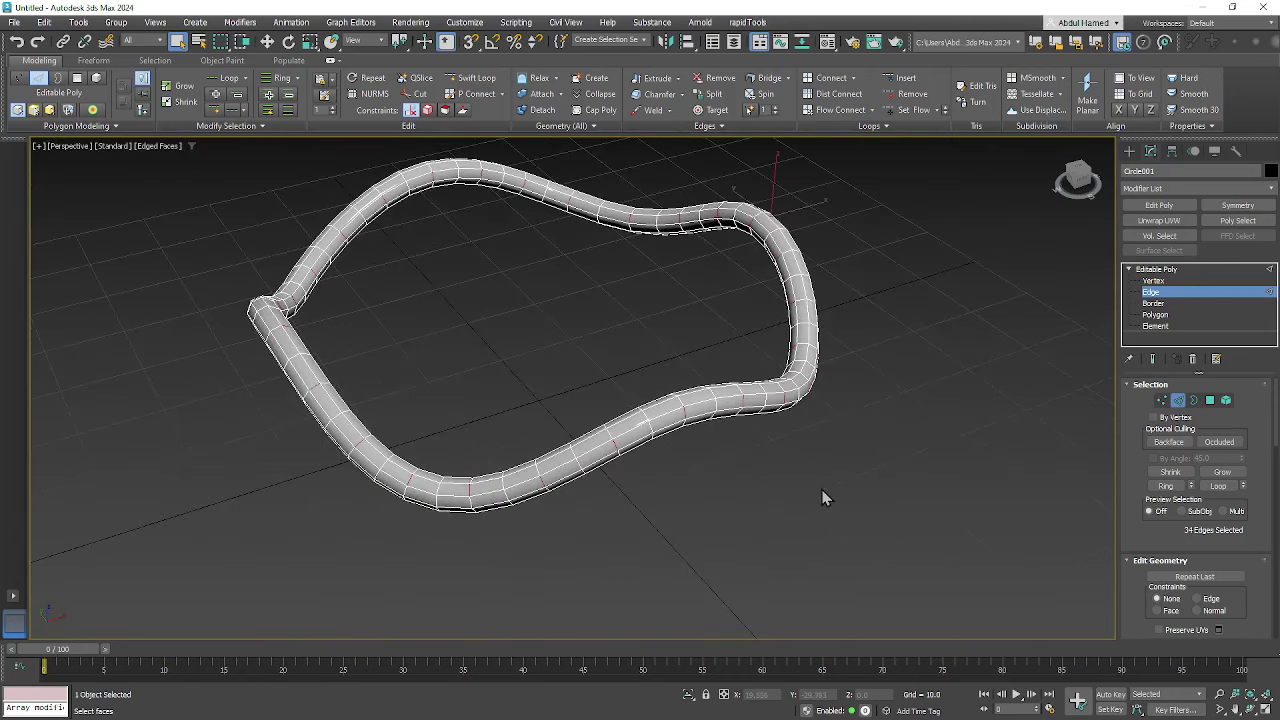
scroll(876, 487, down, 3)
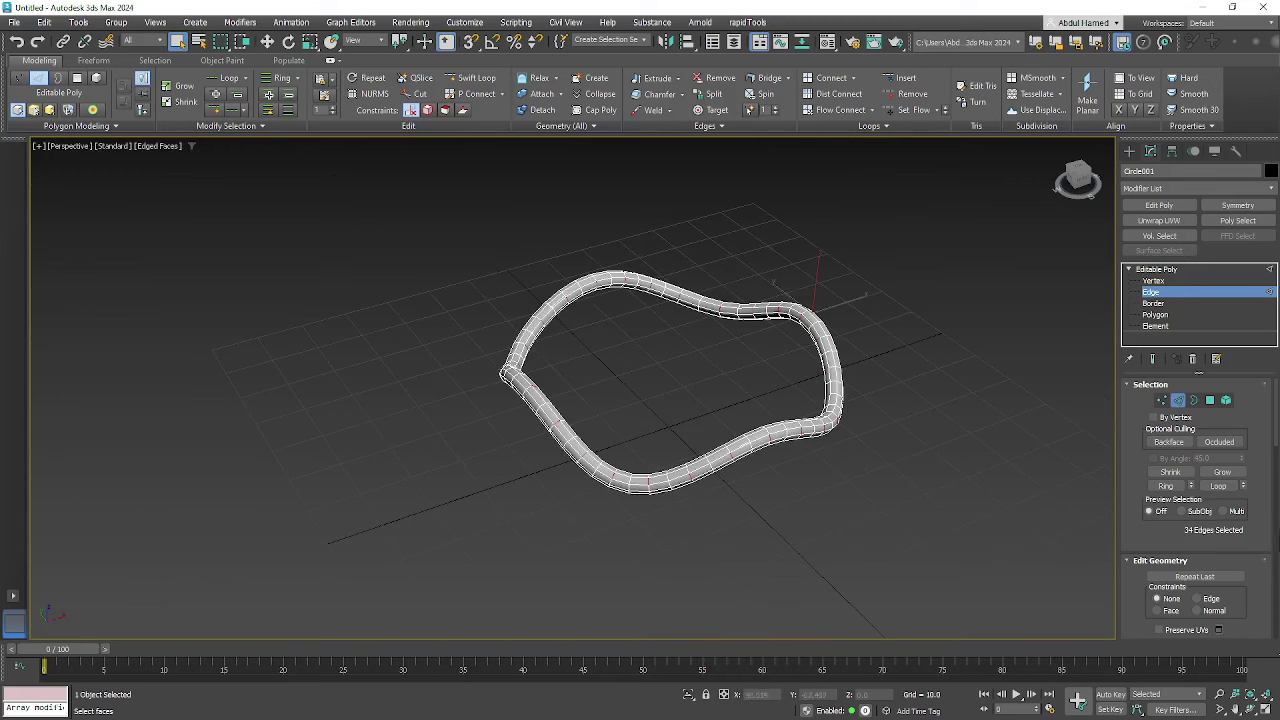
scroll(1260, 525, down, 4)
scroll(1260, 525, up, 5)
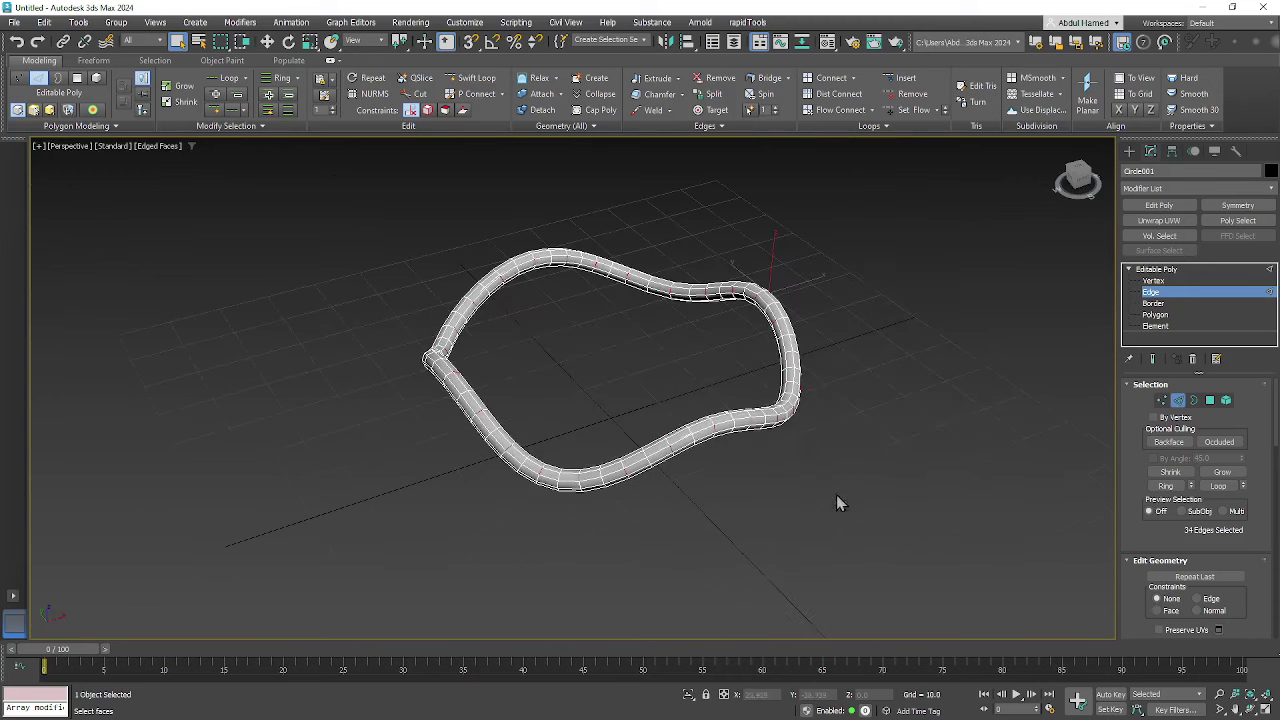
middle_drag(840, 503, 798, 453)
scroll(651, 383, up, 4)
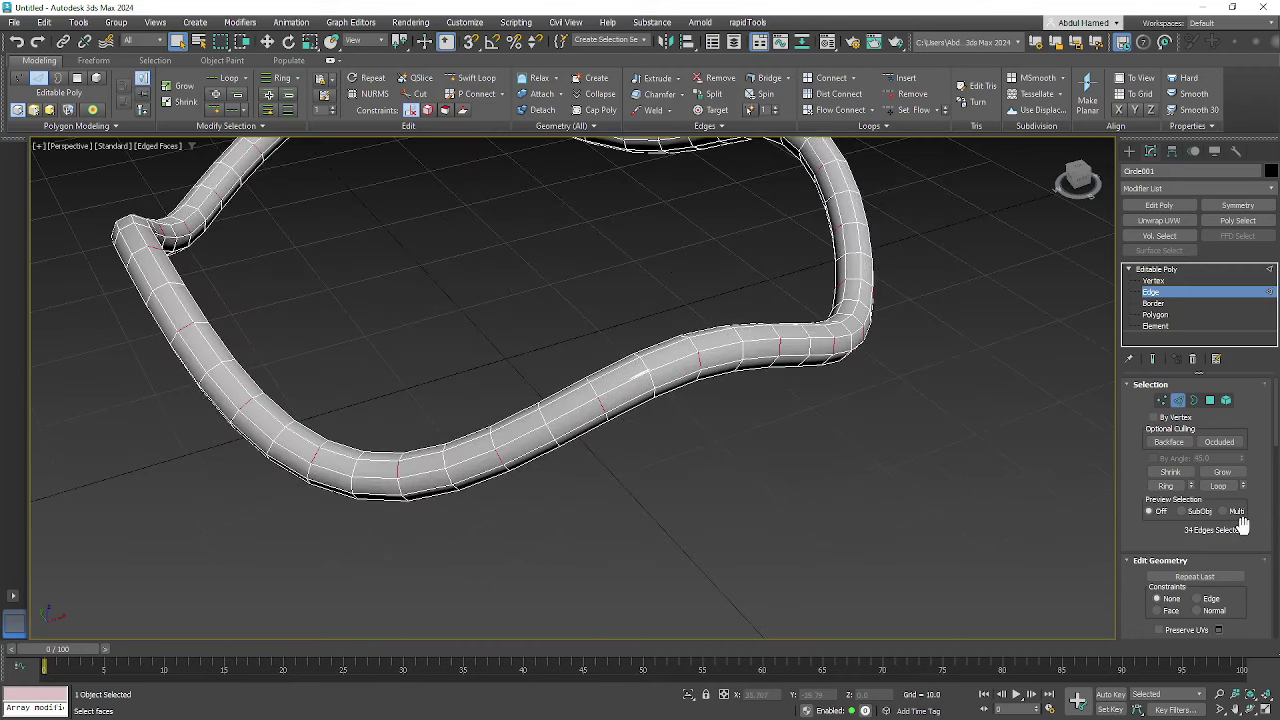
drag(1242, 526, 1230, 364)
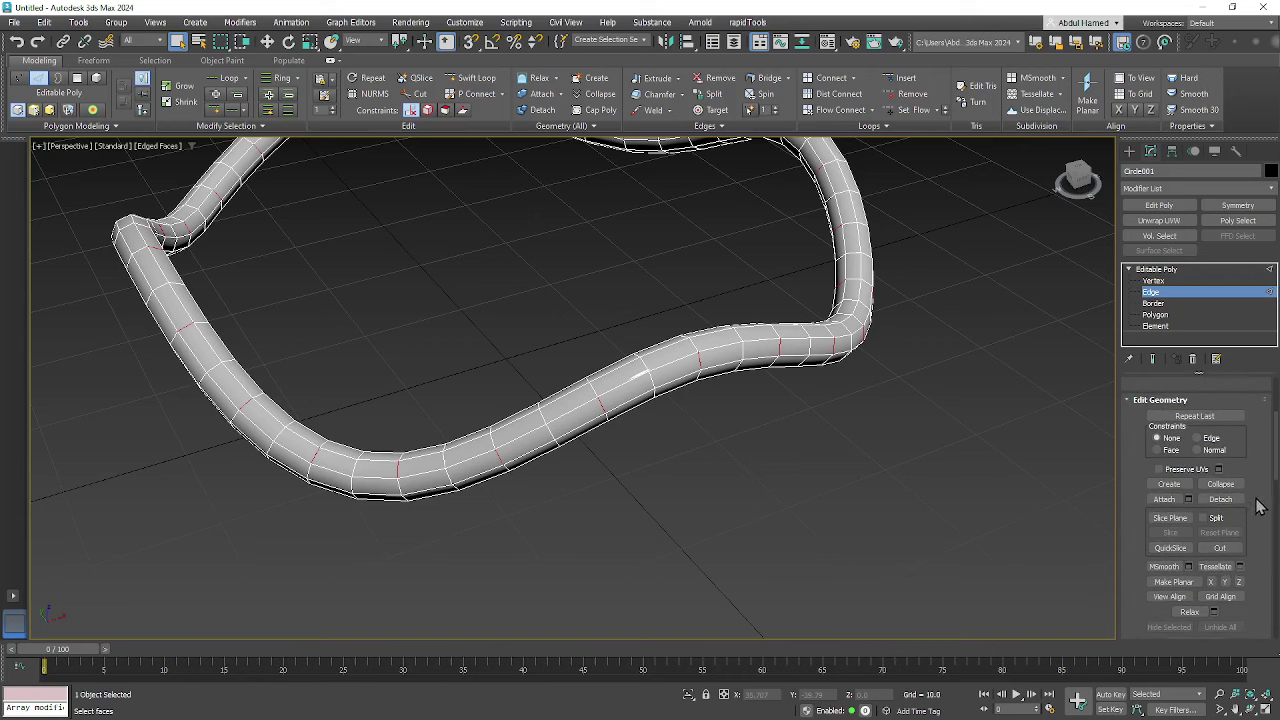
- Select every second crosswise edge loop along the rope's front sag and up its adjoining slope, and remove these loops with their vertices
drag(1258, 500, 1257, 419)
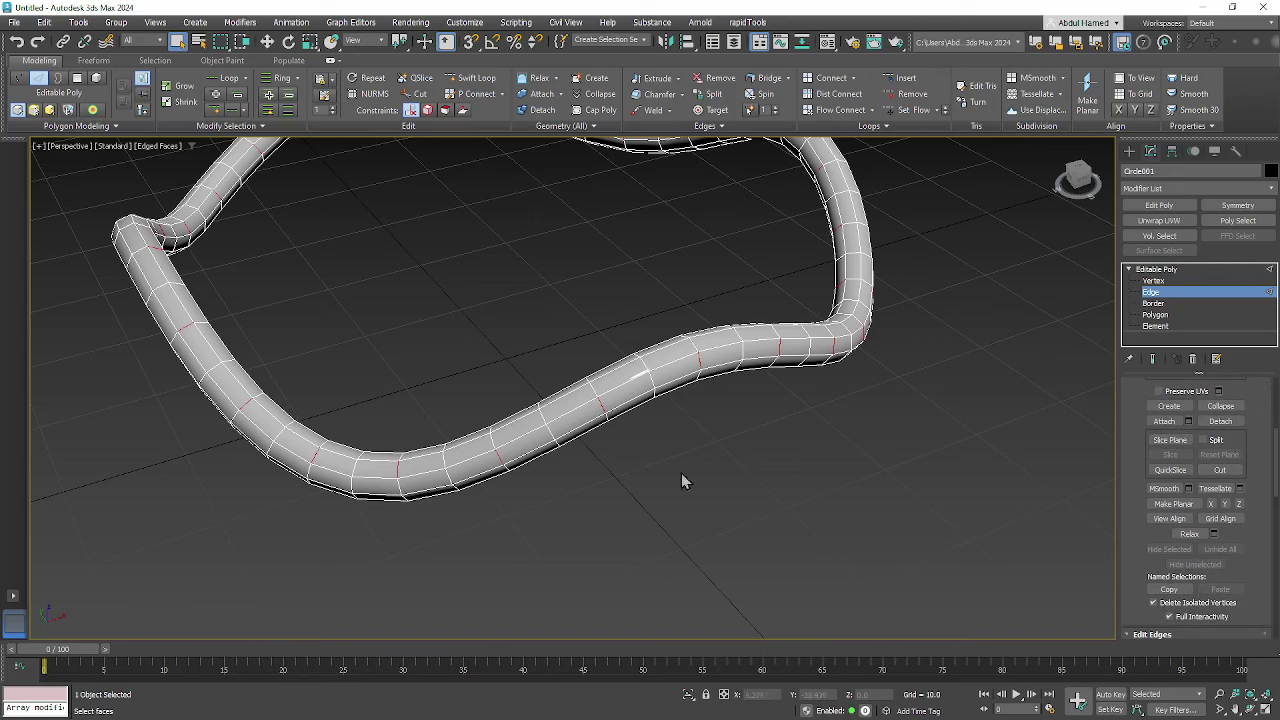
double_click(698, 363)
ctrl+double_click(601, 407)
ctrl+double_click(491, 454)
alt+middle_drag(487, 538, 698, 515)
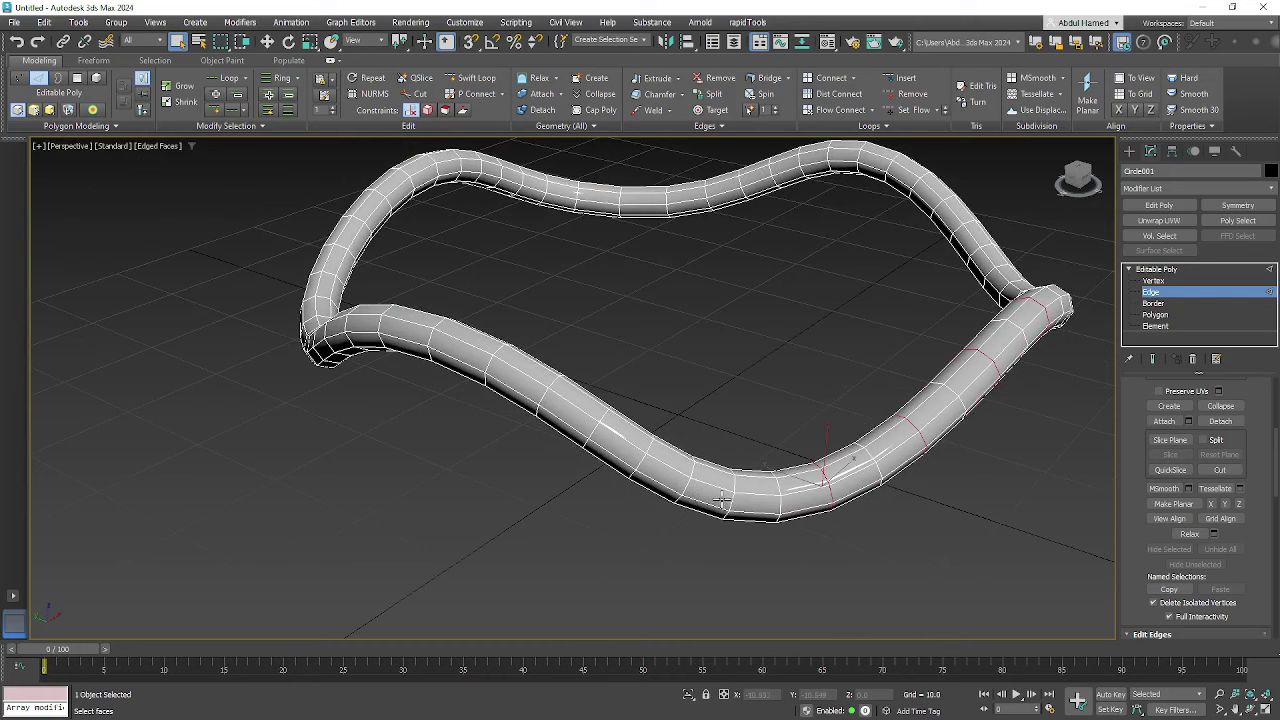
ctrl+double_click(728, 496)
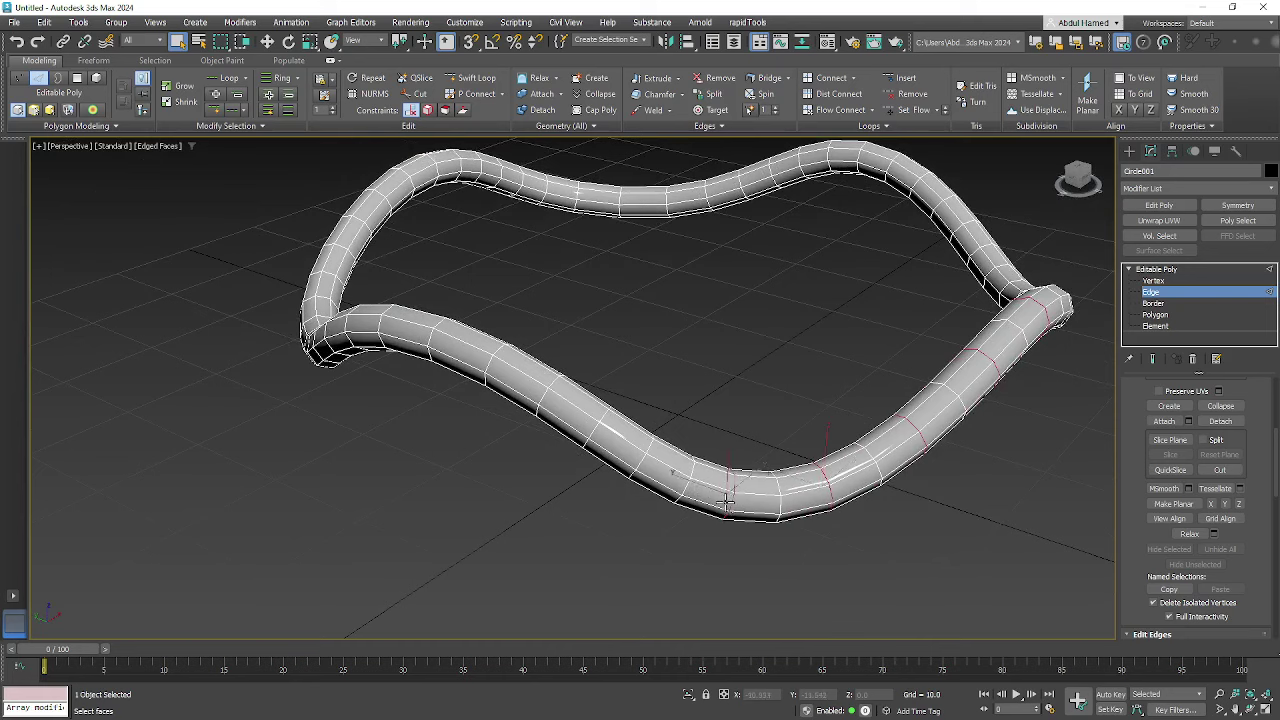
ctrl+double_click(642, 450)
ctrl+double_click(547, 392)
ctrl+double_click(428, 337)
alt+double_click(431, 336)
key(ctrl+BackSpace)
- Remove every second crosswise edge loop, including vertices, from the rope's next hump down through the following sag
alt+middle_drag(524, 398, 566, 410)
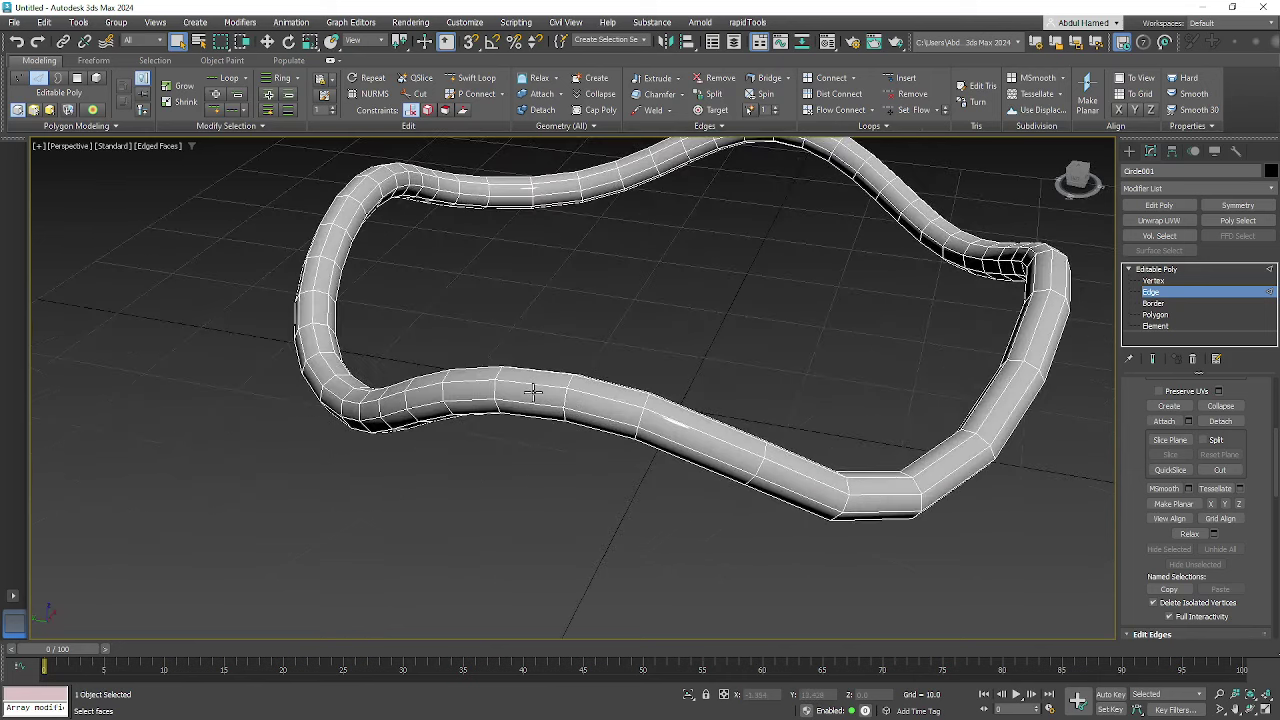
double_click(493, 390)
ctrl+double_click(407, 400)
alt+middle_drag(405, 486, 686, 528)
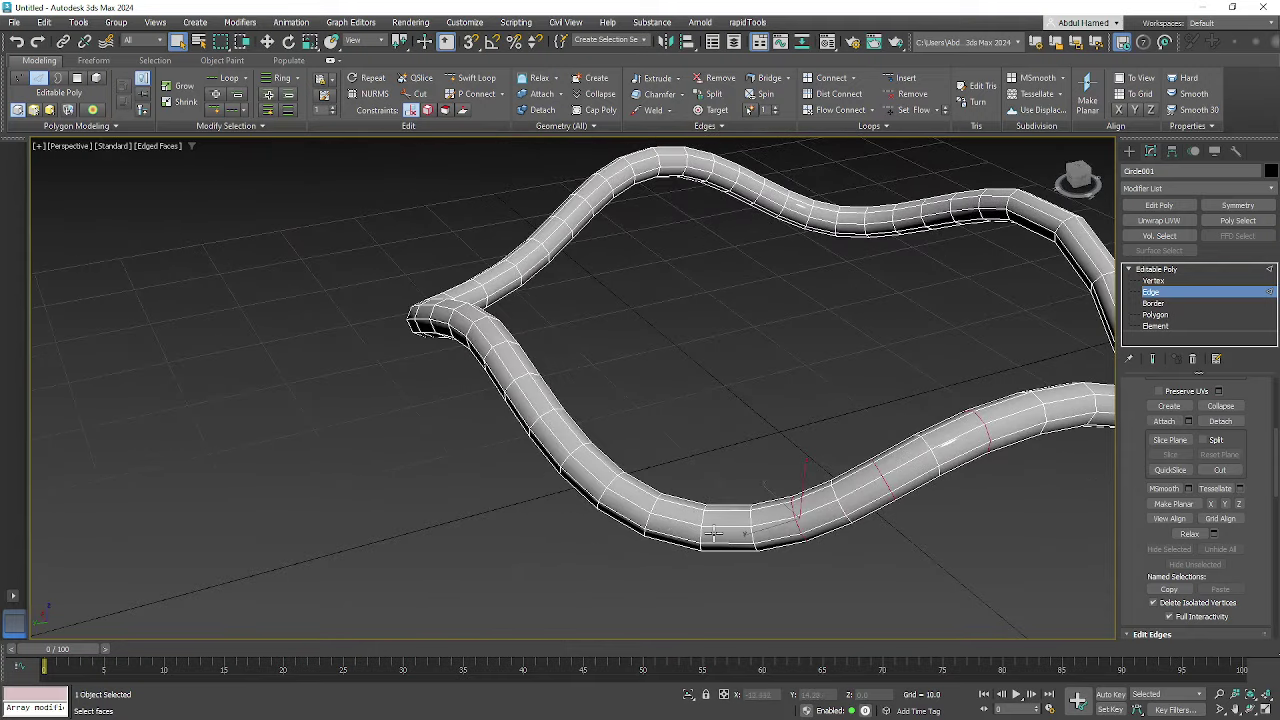
ctrl+double_click(701, 539)
ctrl+double_click(603, 492)
ctrl+double_click(541, 422)
key(ctrl+BackSpace)
- Continue thinning the rope by removing alternate crosswise loops with their vertices around the next dense bend up to the sharp corner
alt+middle_drag(489, 351, 600, 372)
scroll(655, 417, down, 3)
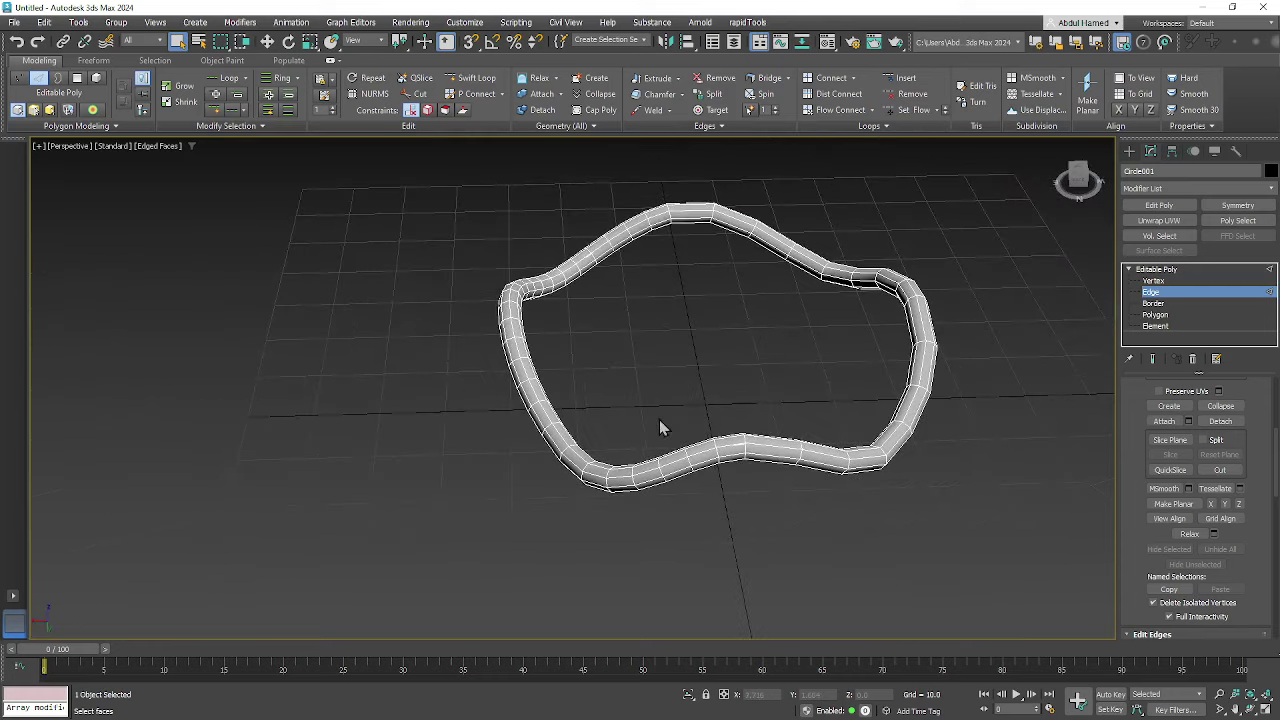
scroll(745, 450, up, 4)
click(688, 449)
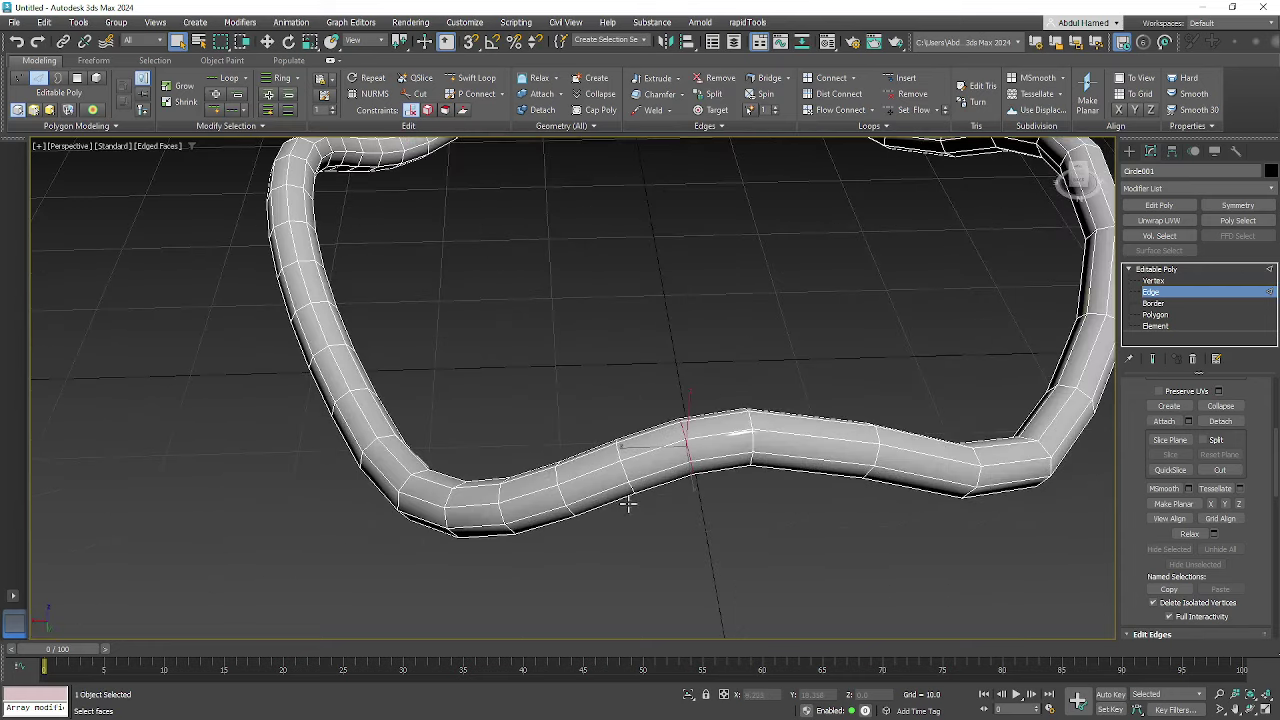
click(458, 495)
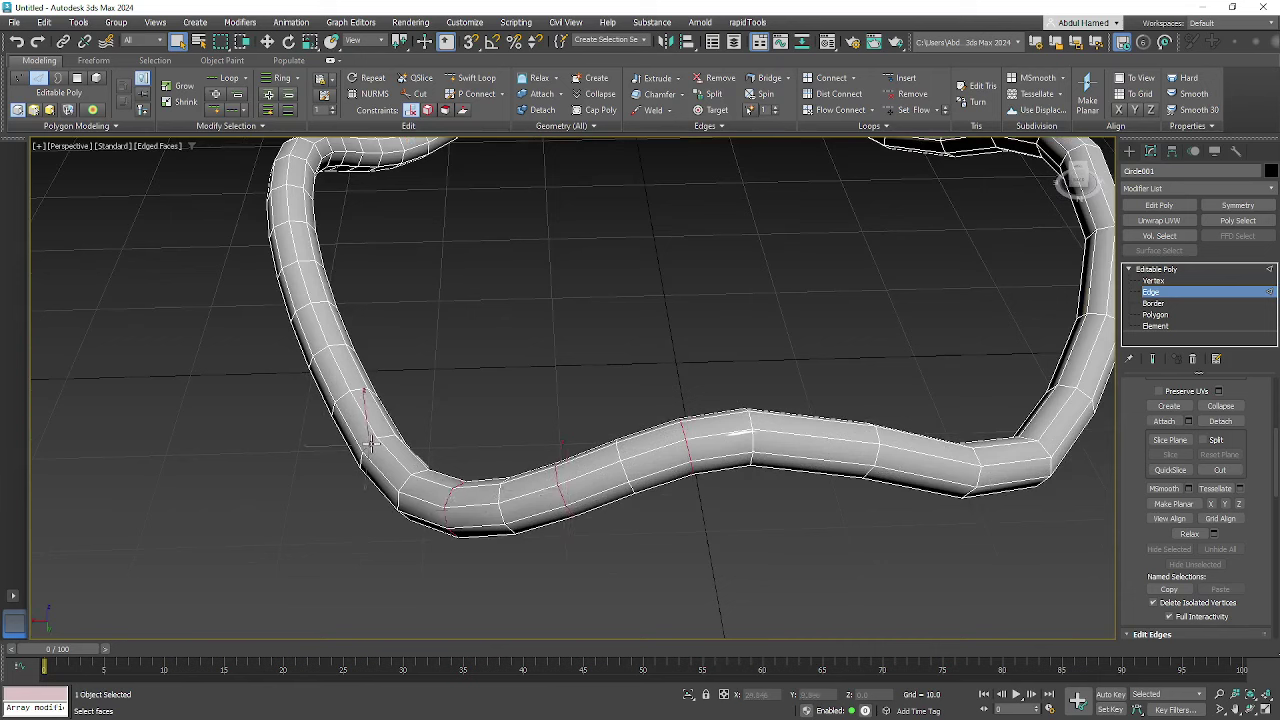
click(323, 345)
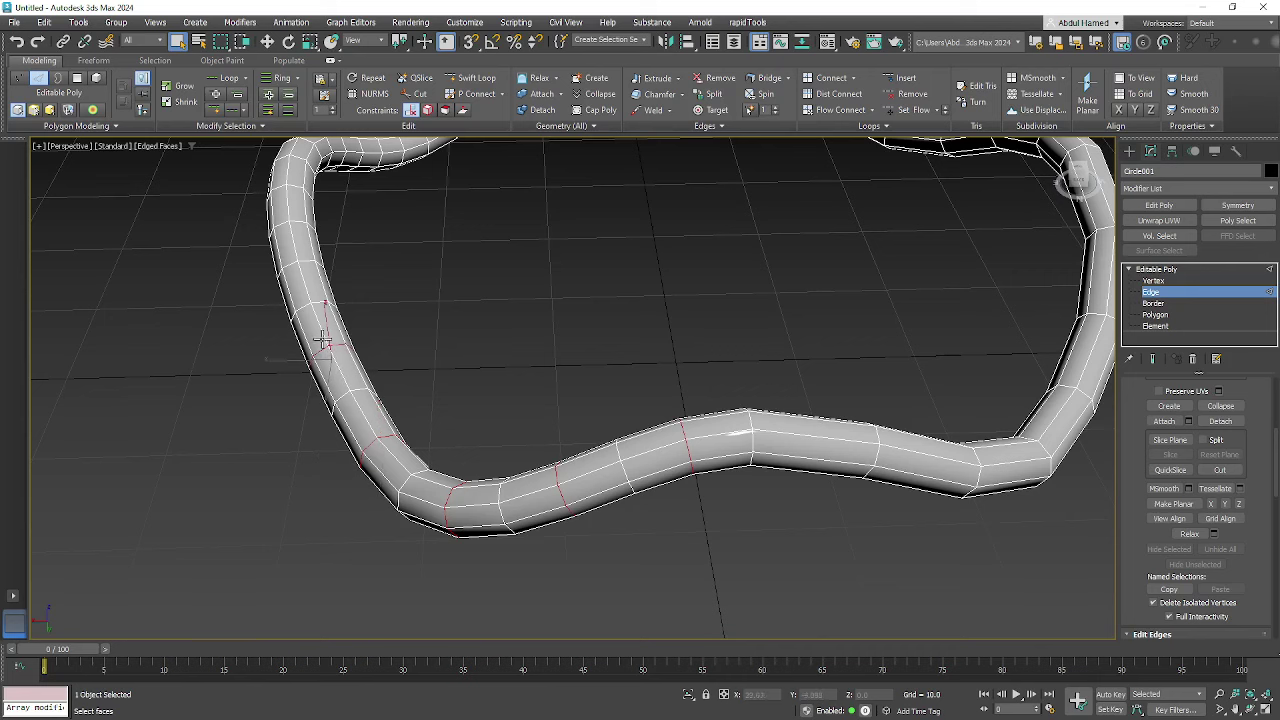
click(294, 264)
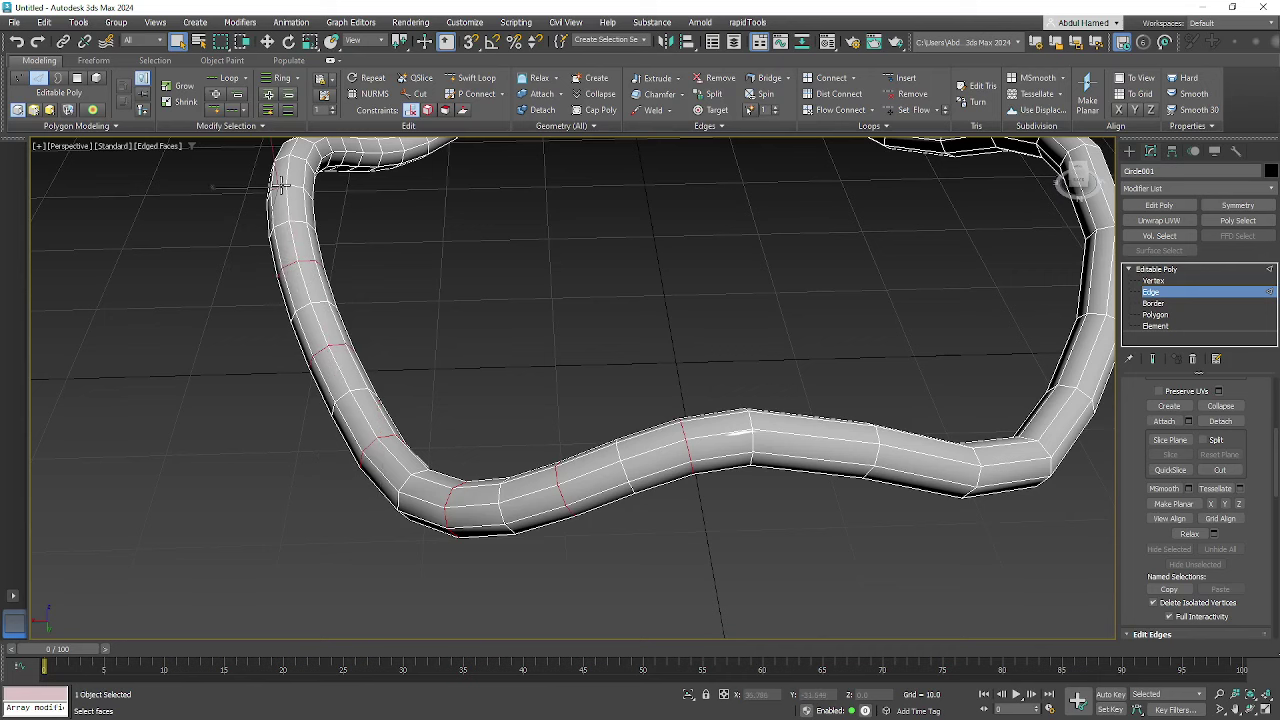
middle_drag(283, 185, 373, 300)
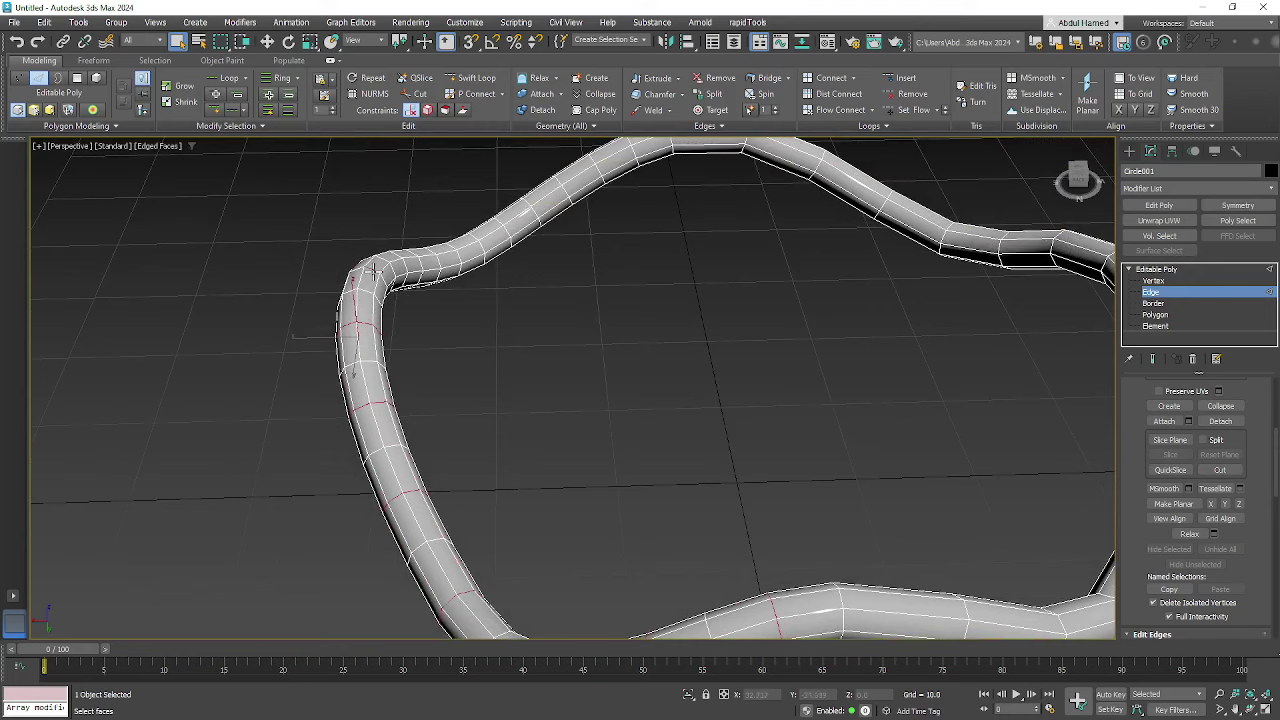
key(ctrl+BackSpace)
- Remove alternate crosswise edge loops and their vertices from the last densely segmented sag of the rope
alt+middle_drag(364, 280, 561, 326)
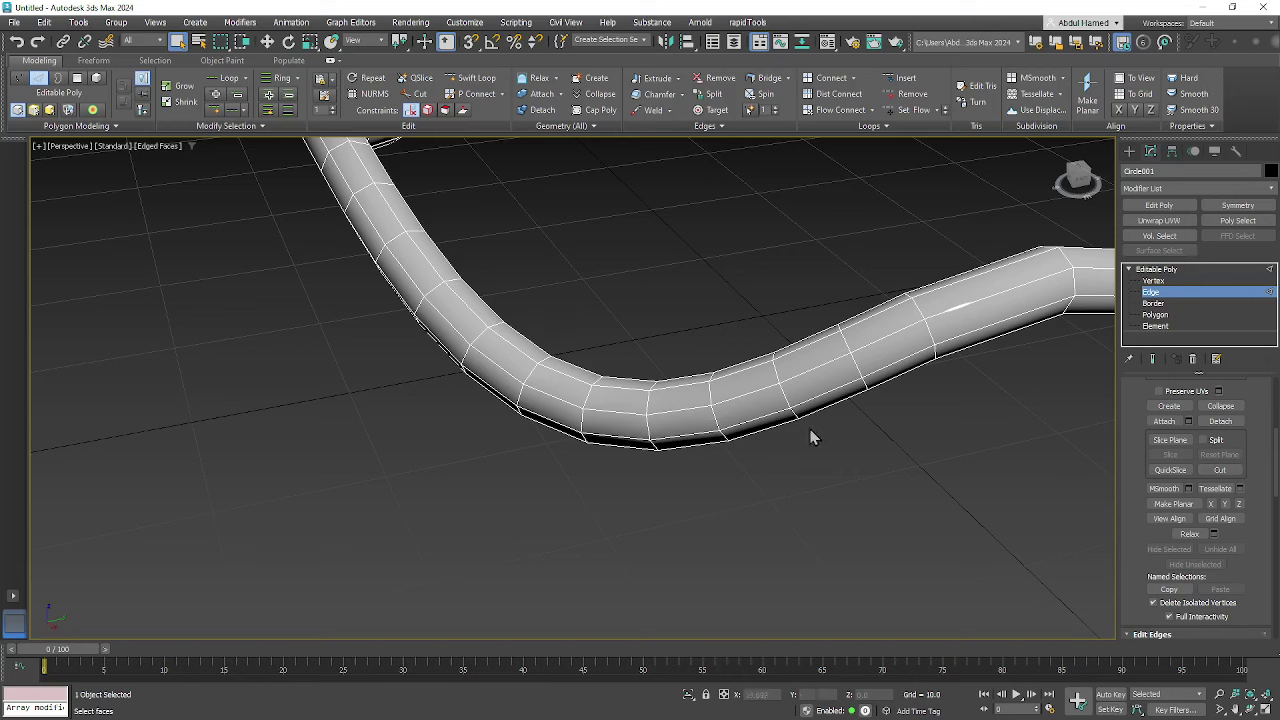
click(857, 369)
ctrl+double_click(711, 417)
ctrl+double_click(581, 414)
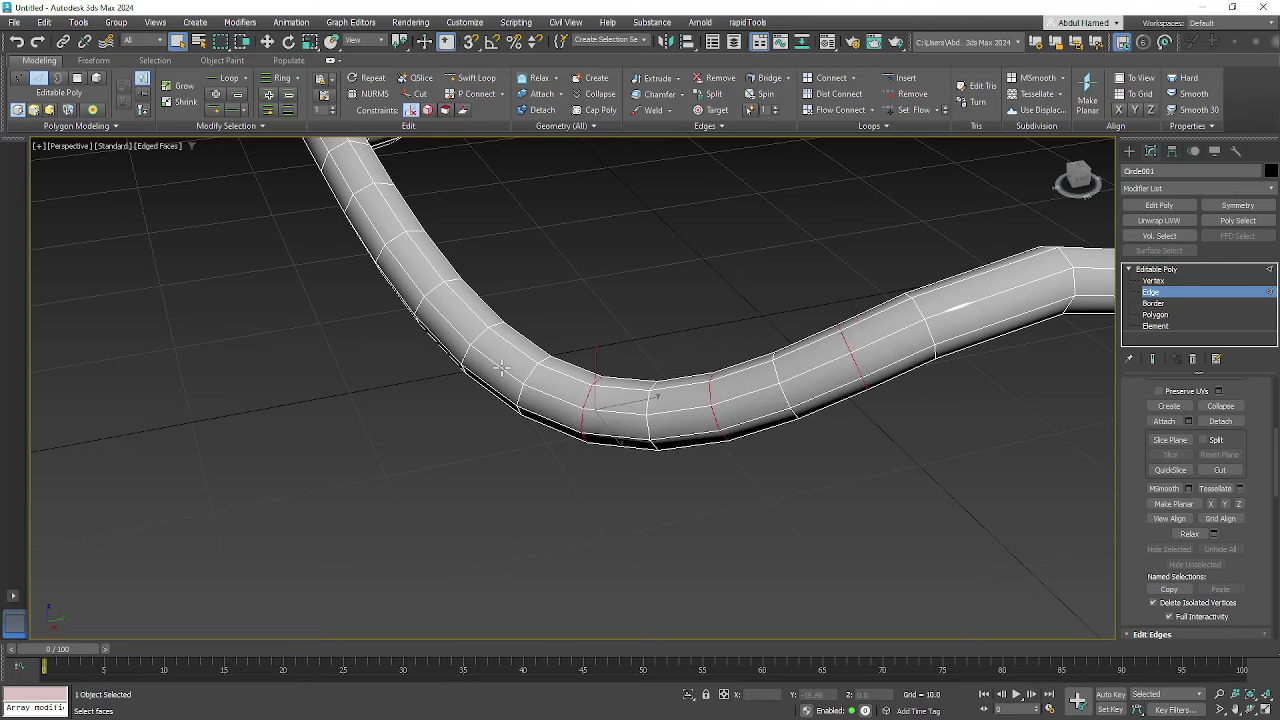
ctrl+double_click(483, 334)
middle_drag(380, 250, 508, 415)
middle_drag(486, 357, 514, 389)
key(ctrl+BackSpace)
- Check the whole thinned rope and leave edge editing, returning to the Editable Poly object level
scroll(514, 389, down, 6)
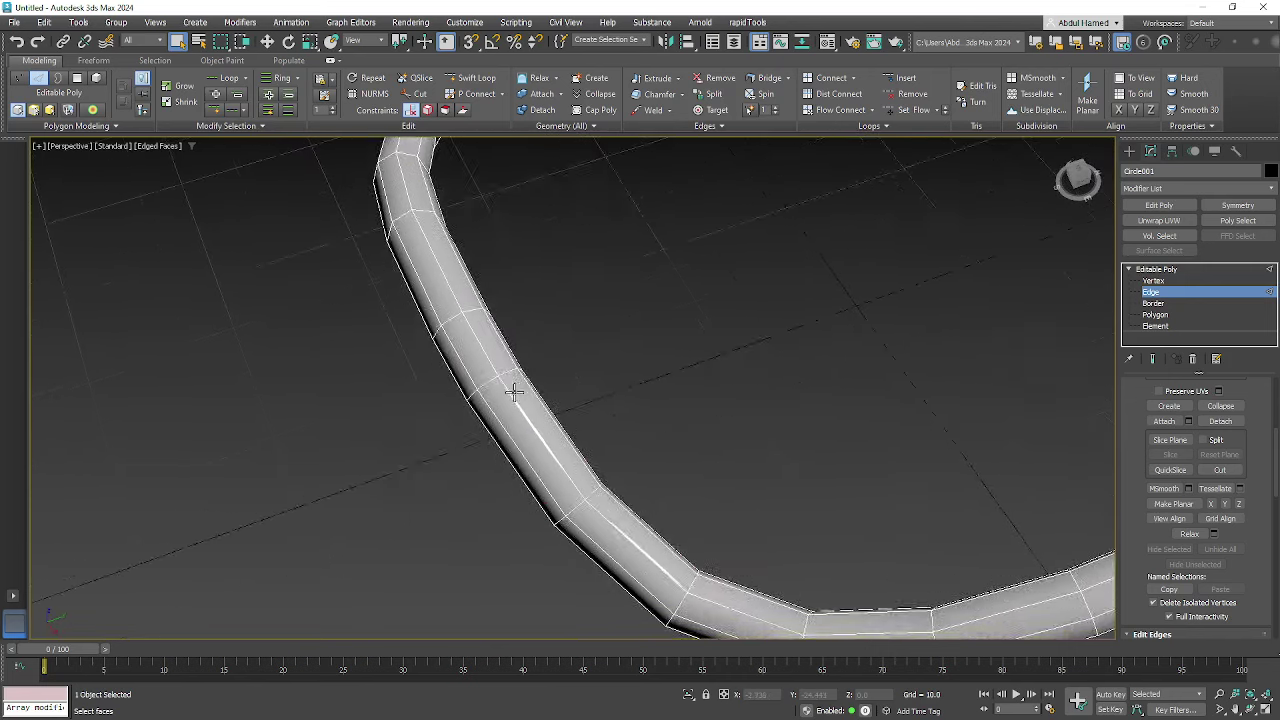
alt+middle_drag(668, 405, 545, 410)
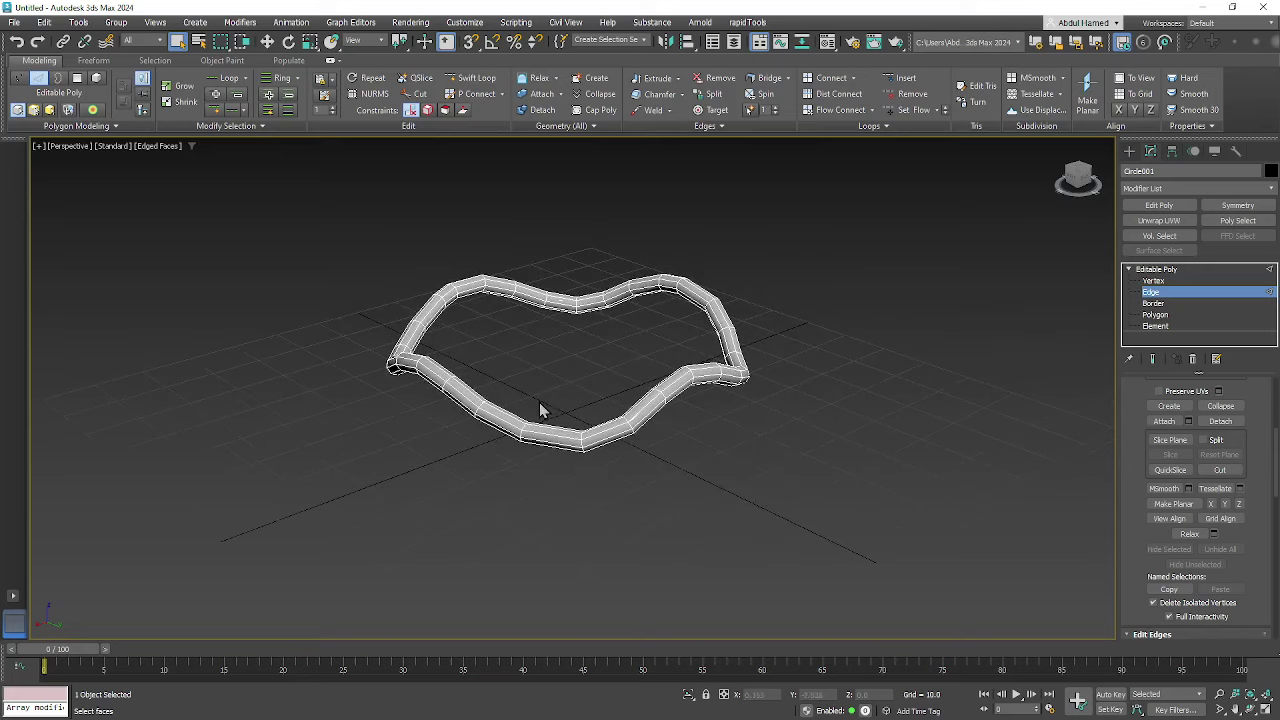
click(1183, 272)
click(1178, 188)
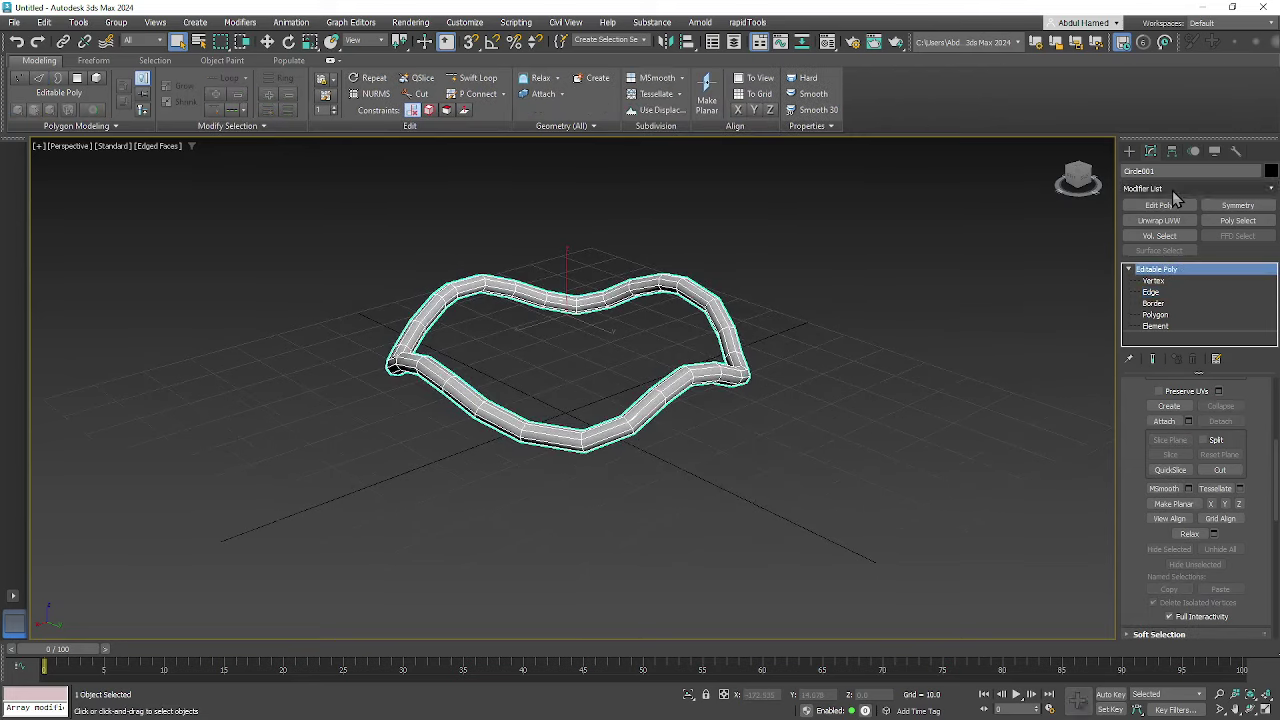
key(Escape)
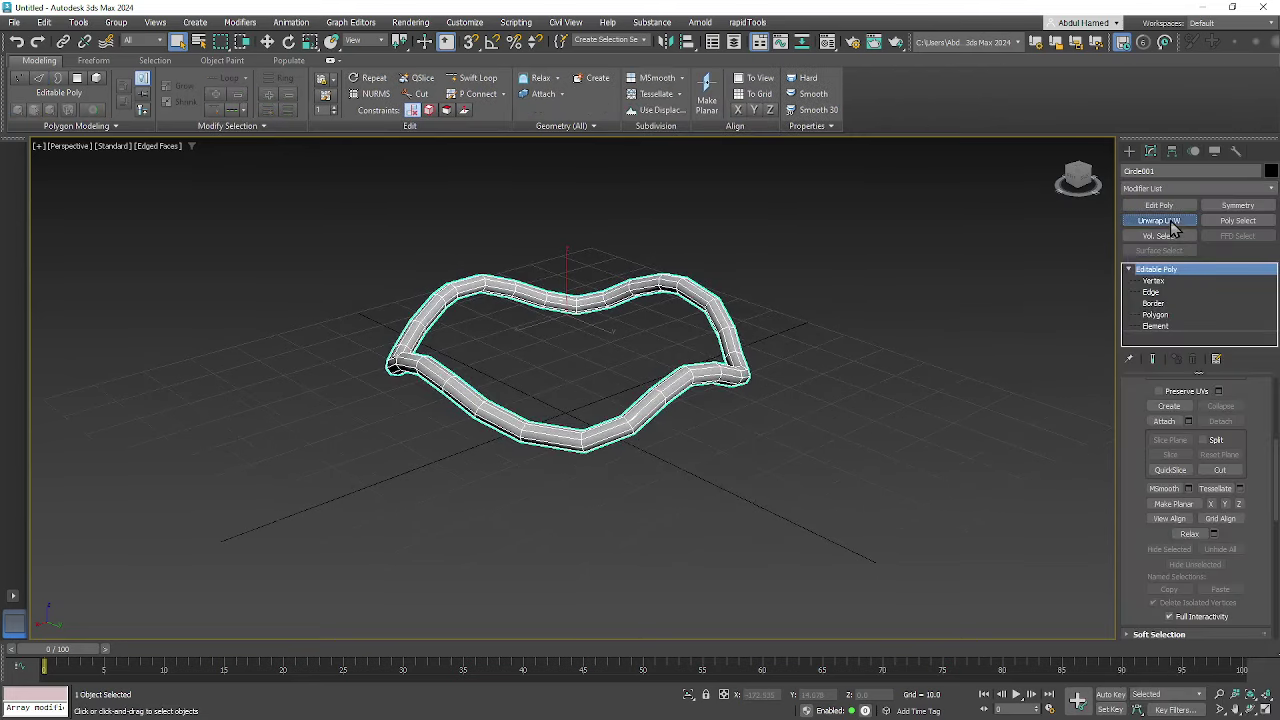
- Apply an Unwrap UVW modifier to the wavy ring-shaped tube
click(1163, 221)
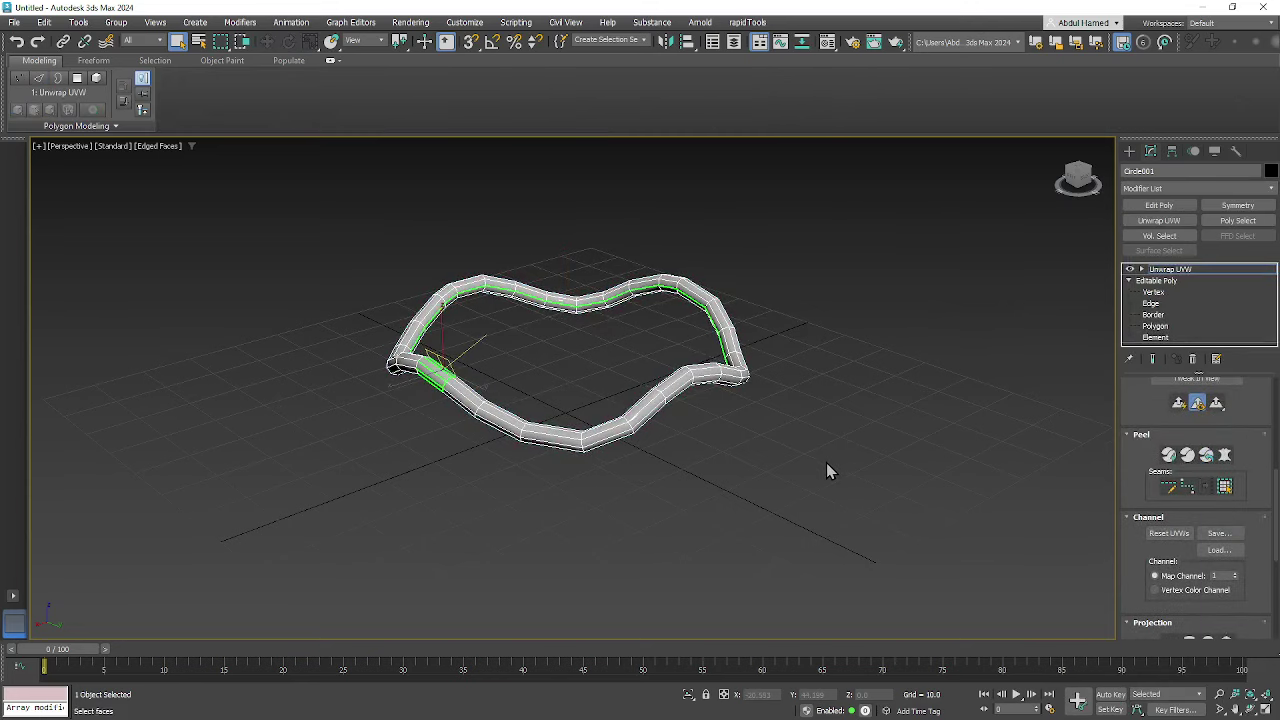
alt+drag(511, 390, 455, 414)
alt+middle_drag(455, 414, 447, 418)
middle_drag(438, 373, 654, 477)
scroll(594, 450, up, 5)
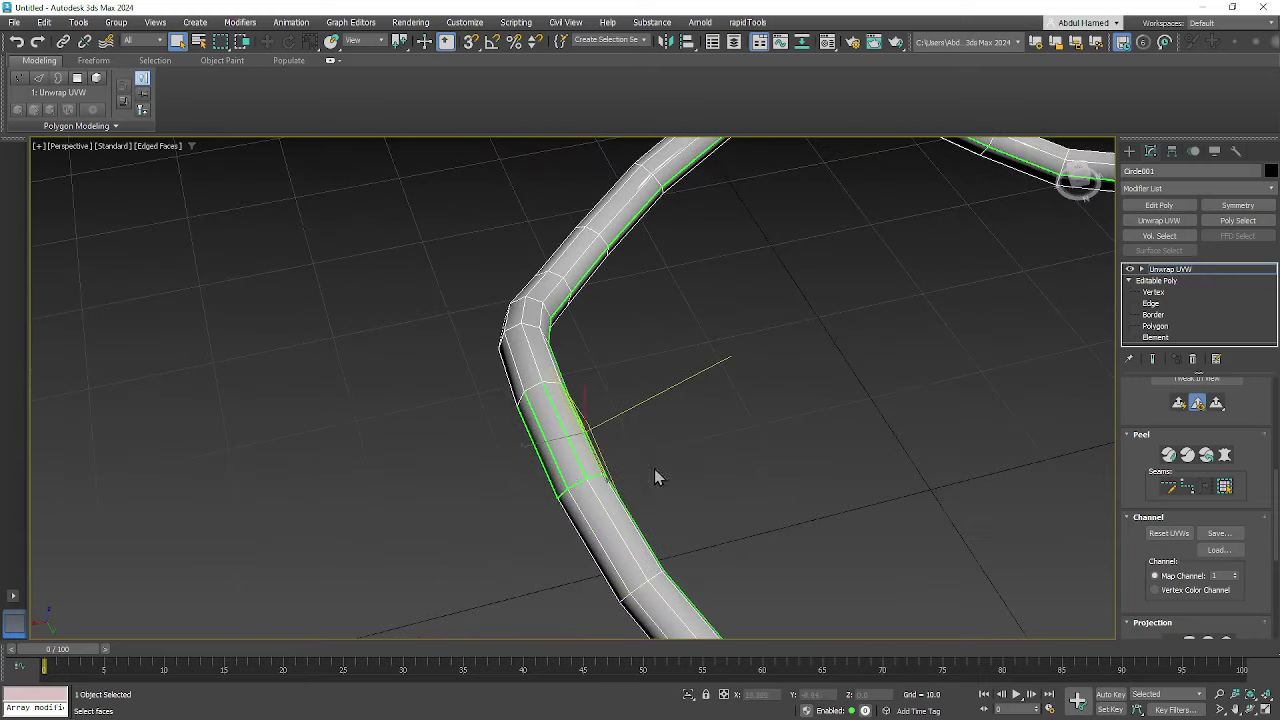
- Try to convert the lengthwise edge in the green map-seam section to a peel seam, using edge conversion and Edit Seams
click(558, 473)
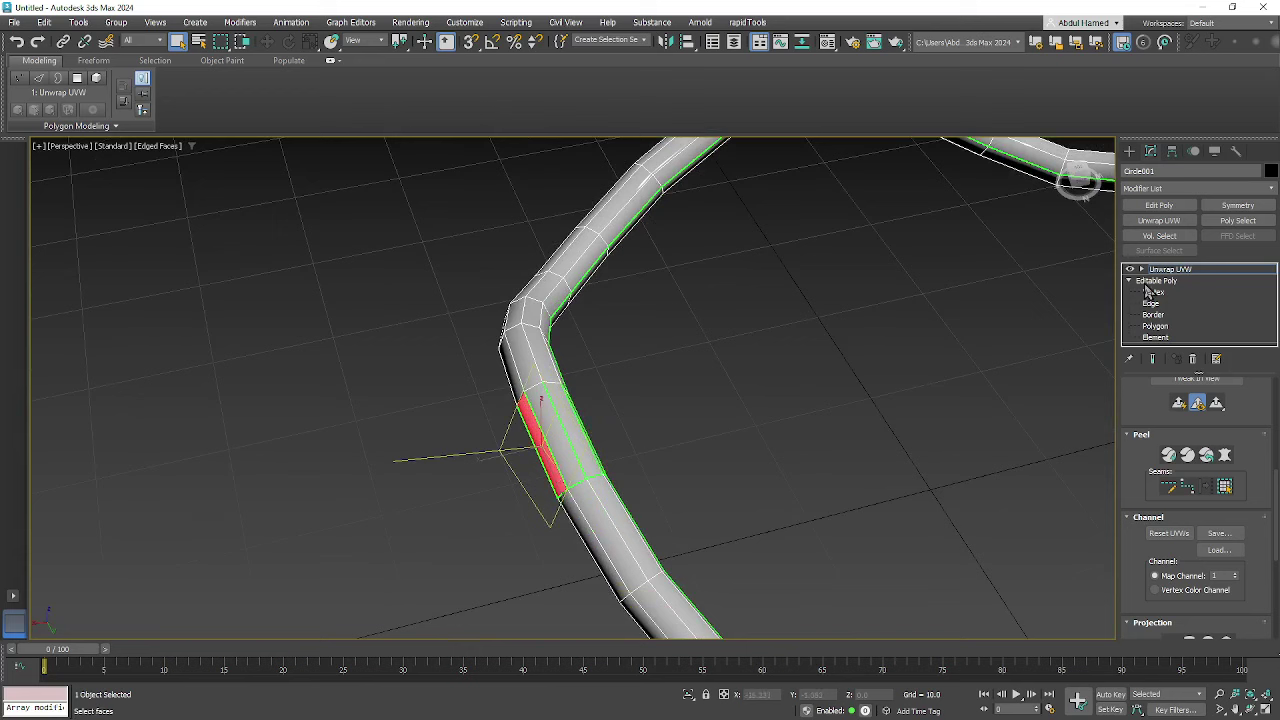
click(1141, 270)
click(1164, 292)
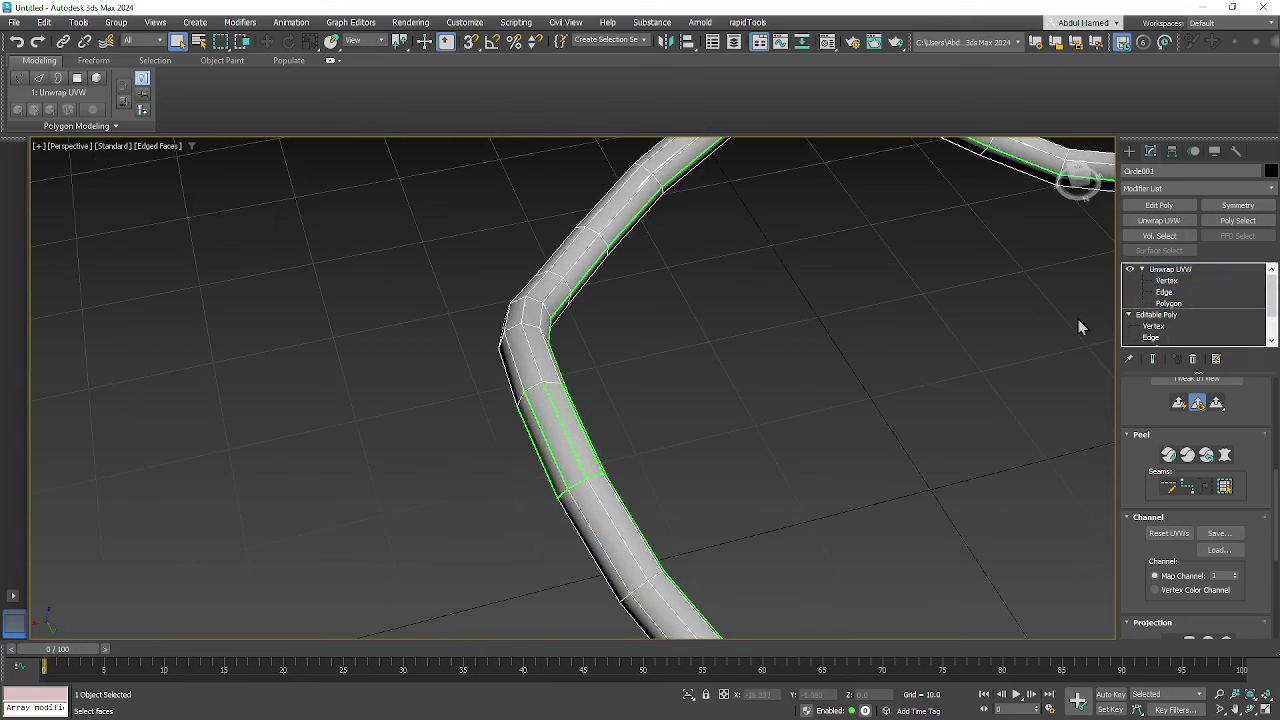
click(571, 442)
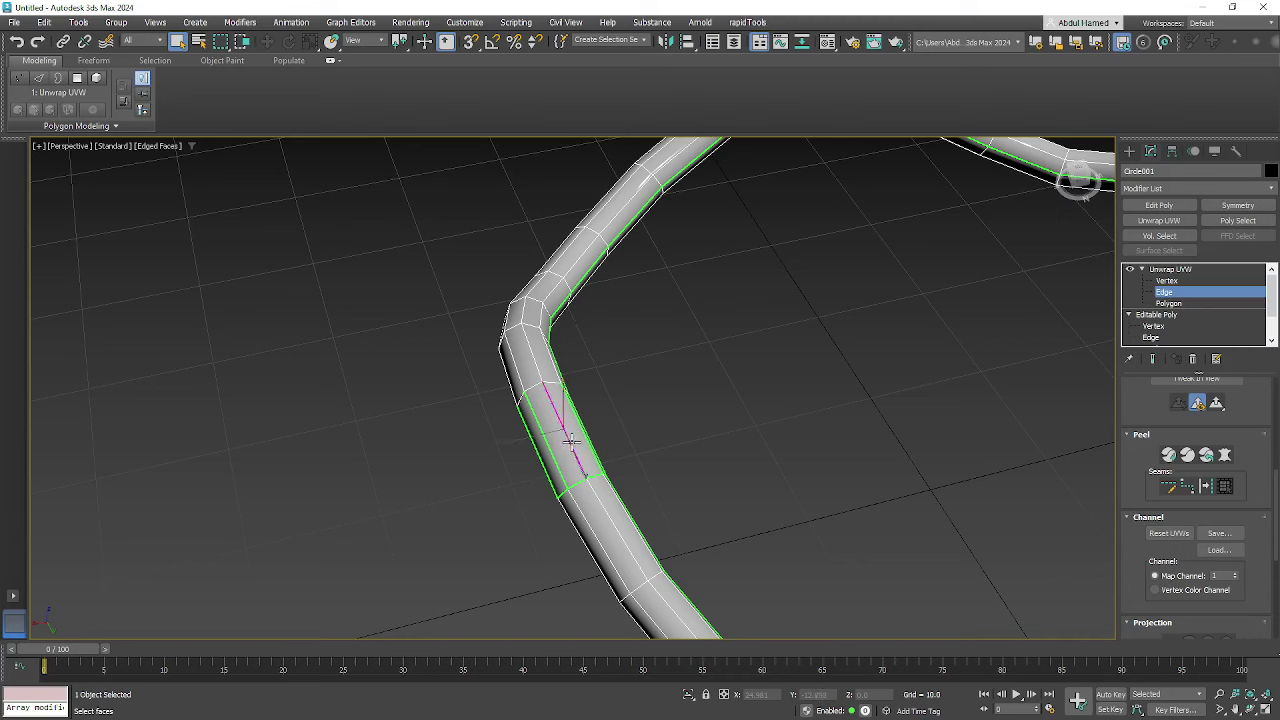
click(1205, 488)
click(663, 456)
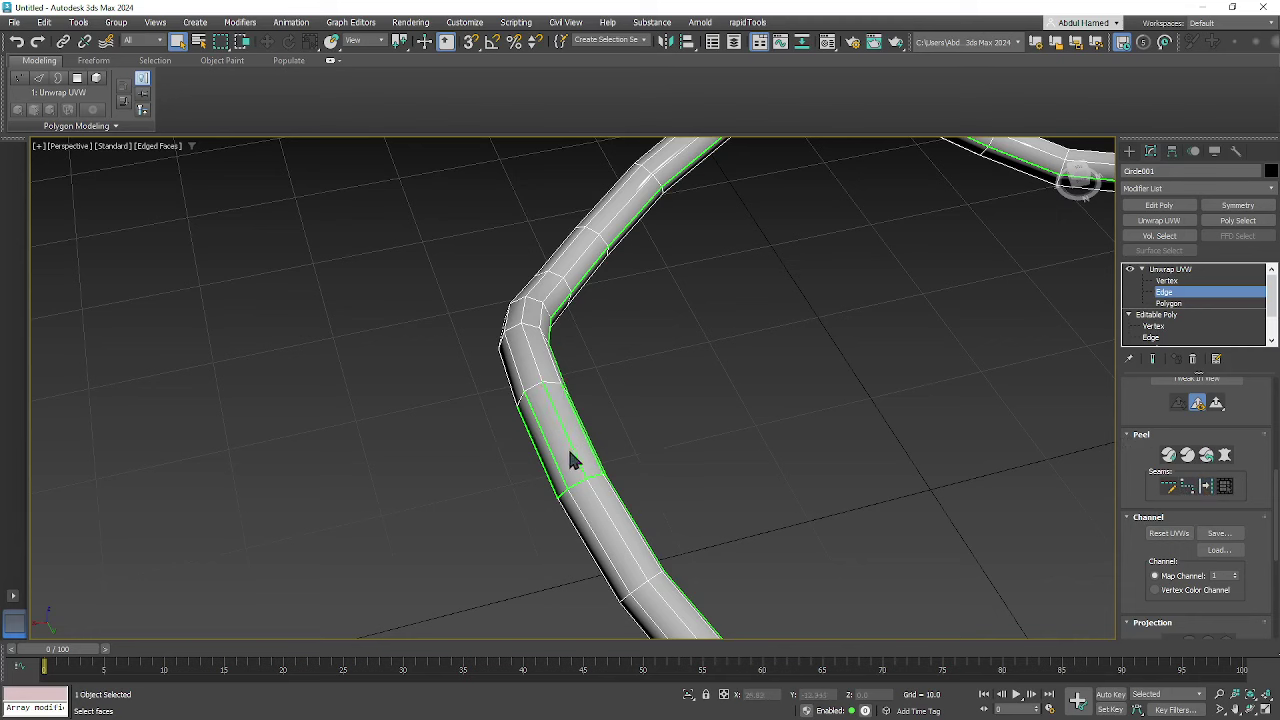
click(577, 451)
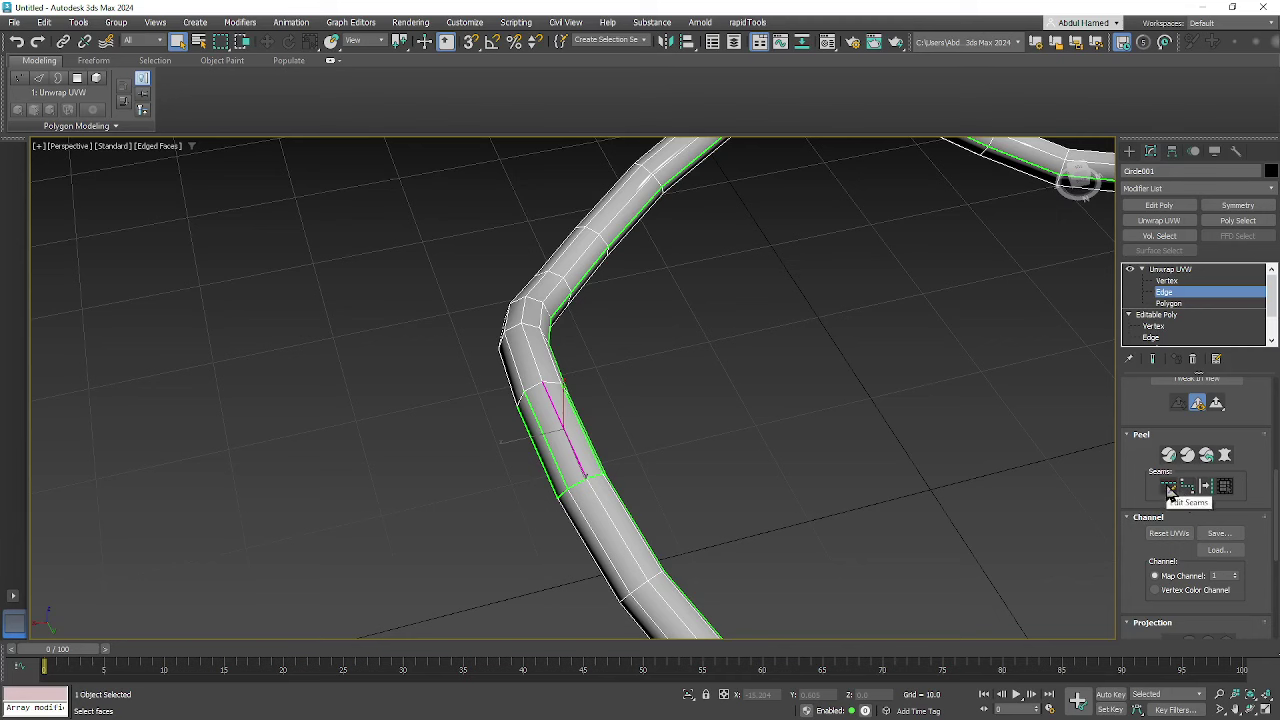
click(1169, 488)
click(572, 468)
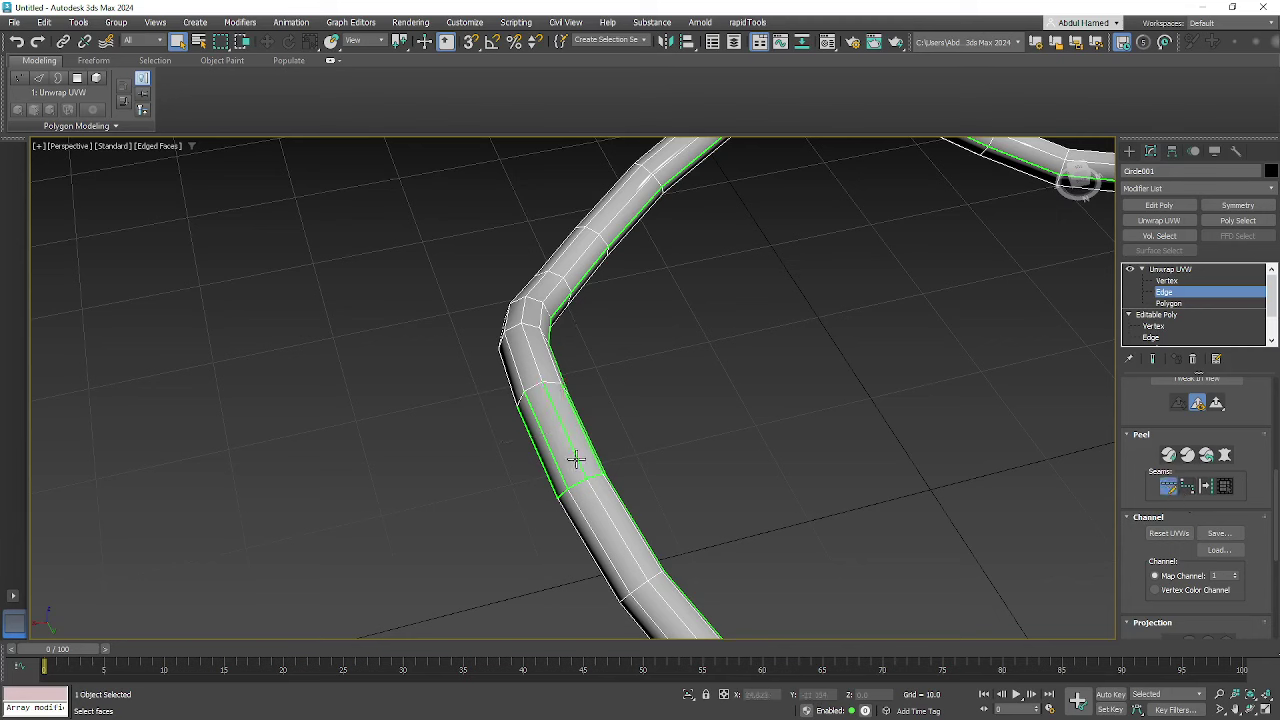
- Apply a cylindrical projection to all of the tube's polygons and align its gizmo to them
drag(1248, 524, 1243, 404)
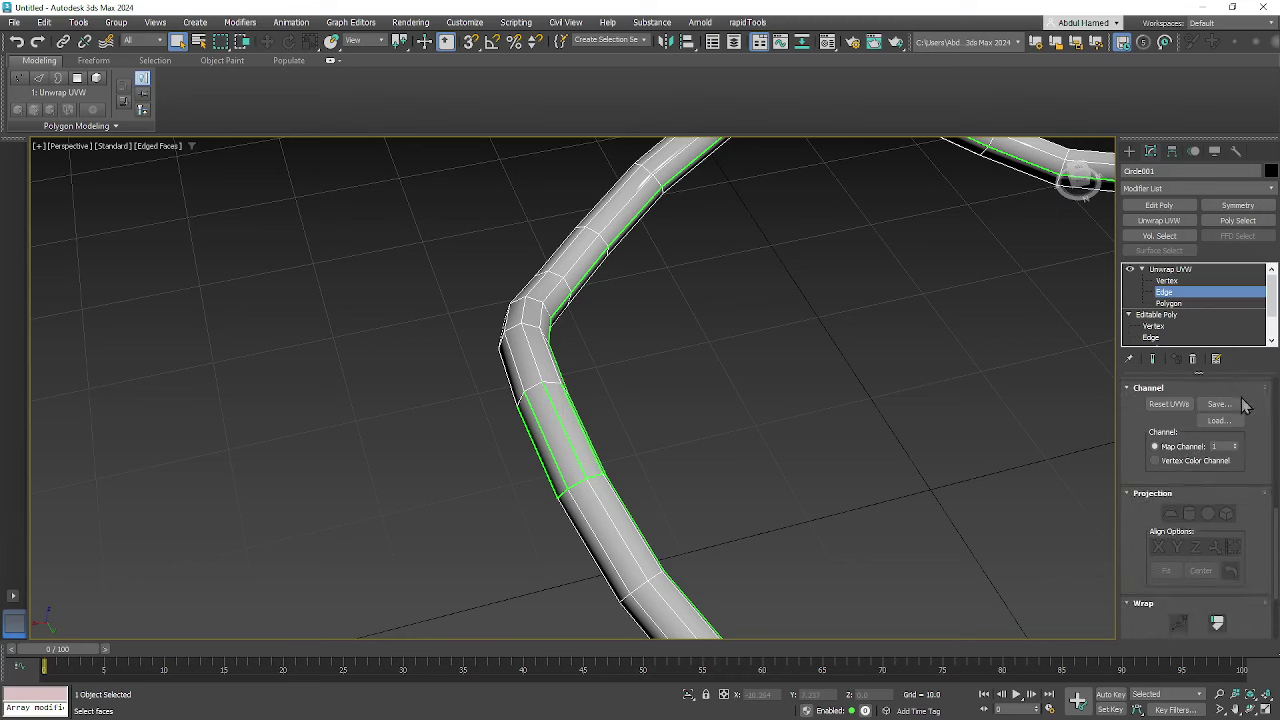
scroll(1235, 520, down, 3)
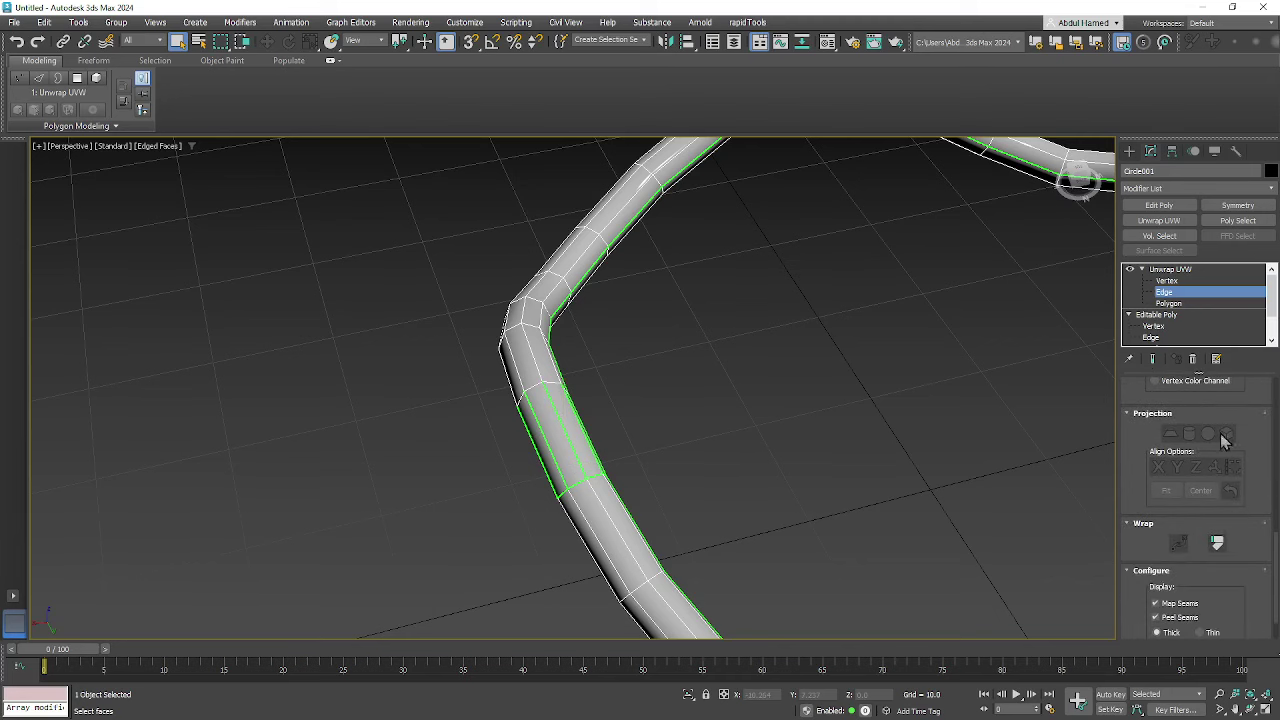
click(1169, 304)
key(ctrl+a)
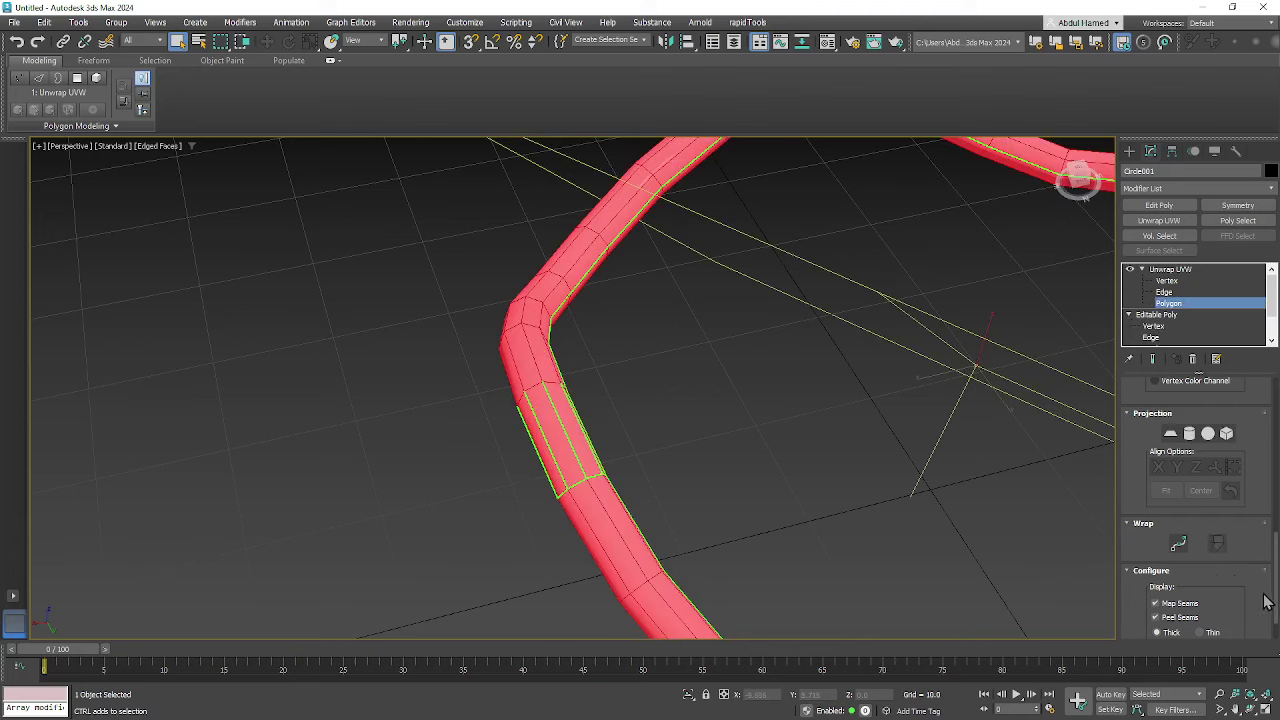
drag(1252, 549, 1249, 498)
scroll(1245, 563, up, 5)
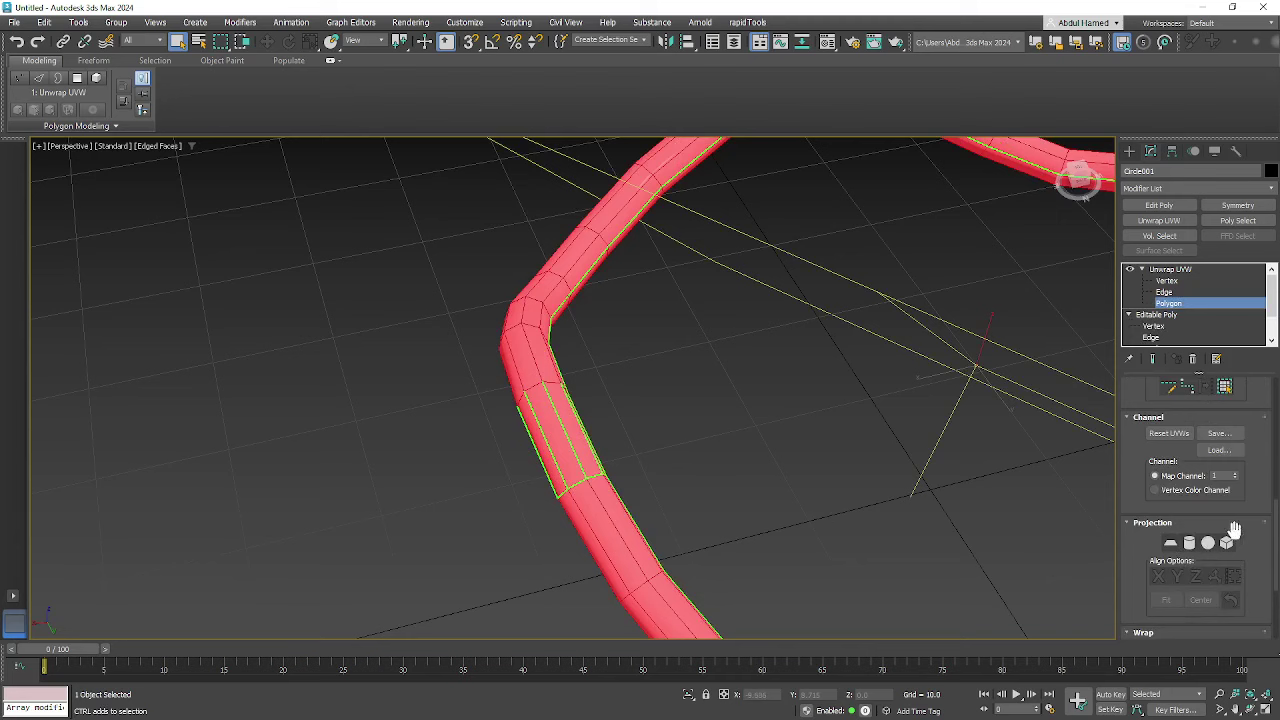
click(1189, 543)
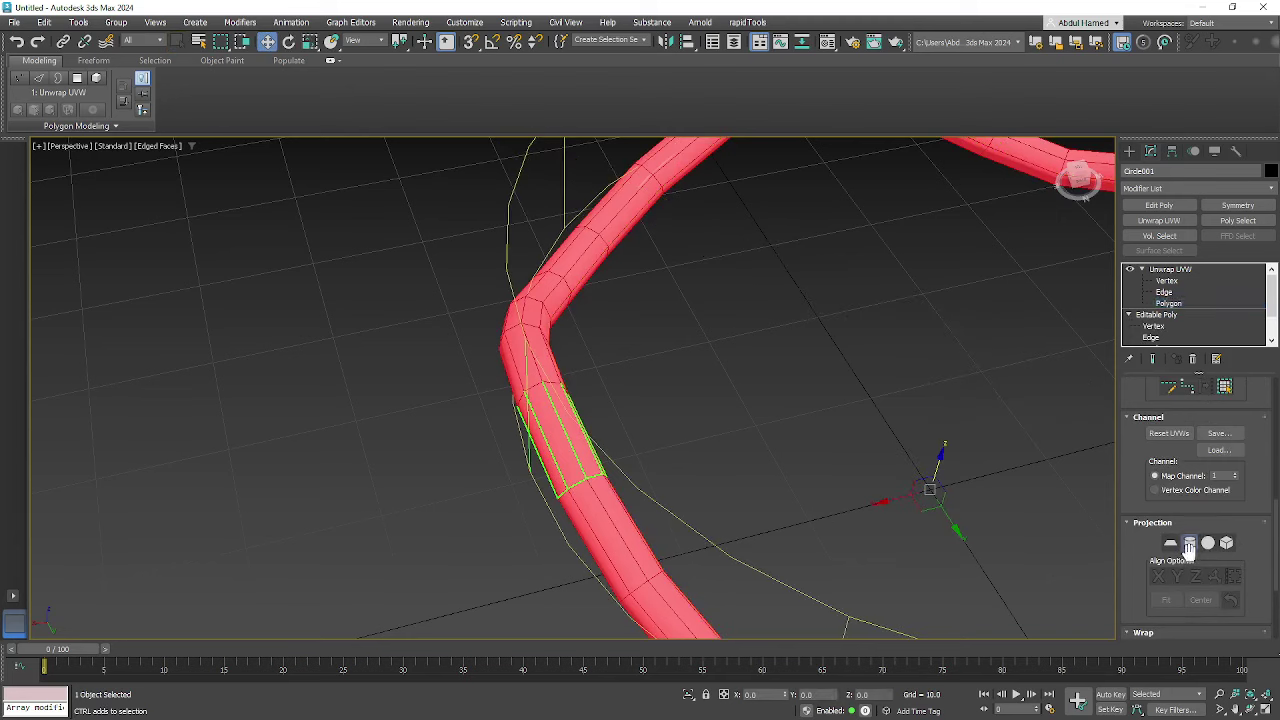
click(1166, 600)
key(z)
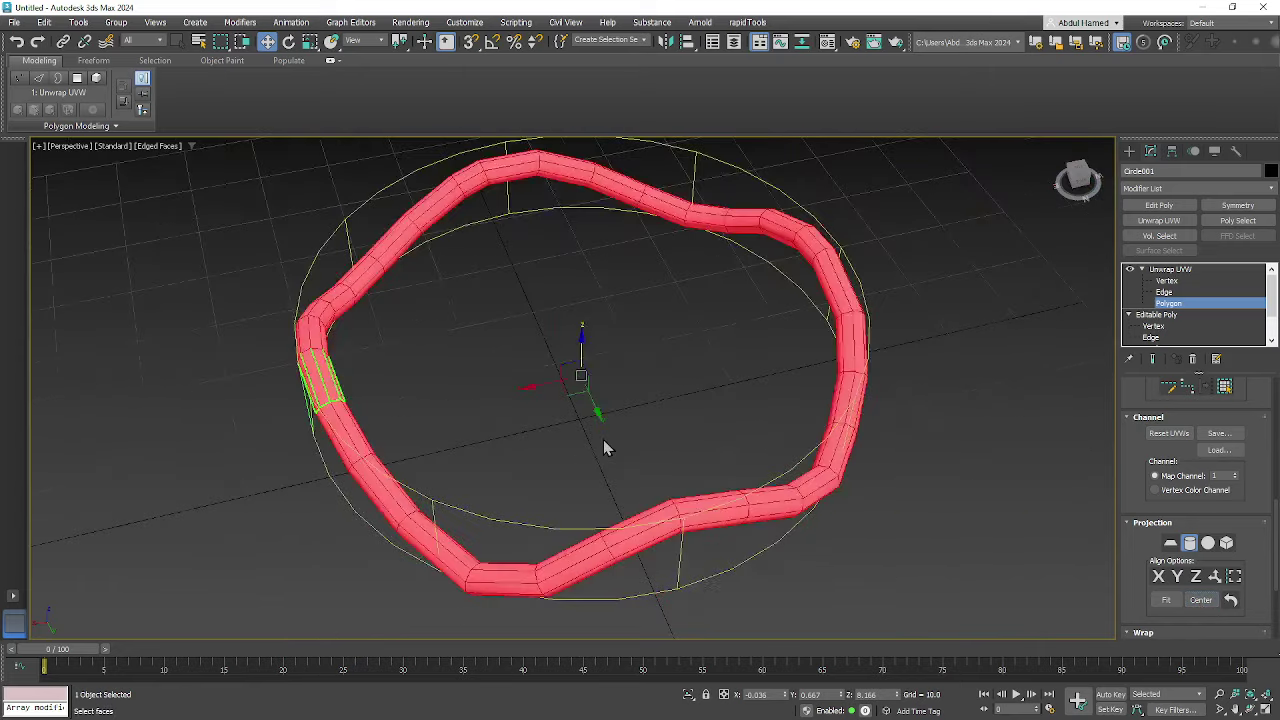
- Open the UV editor and quick-peel the selected polygons
scroll(1205, 460, up, 4)
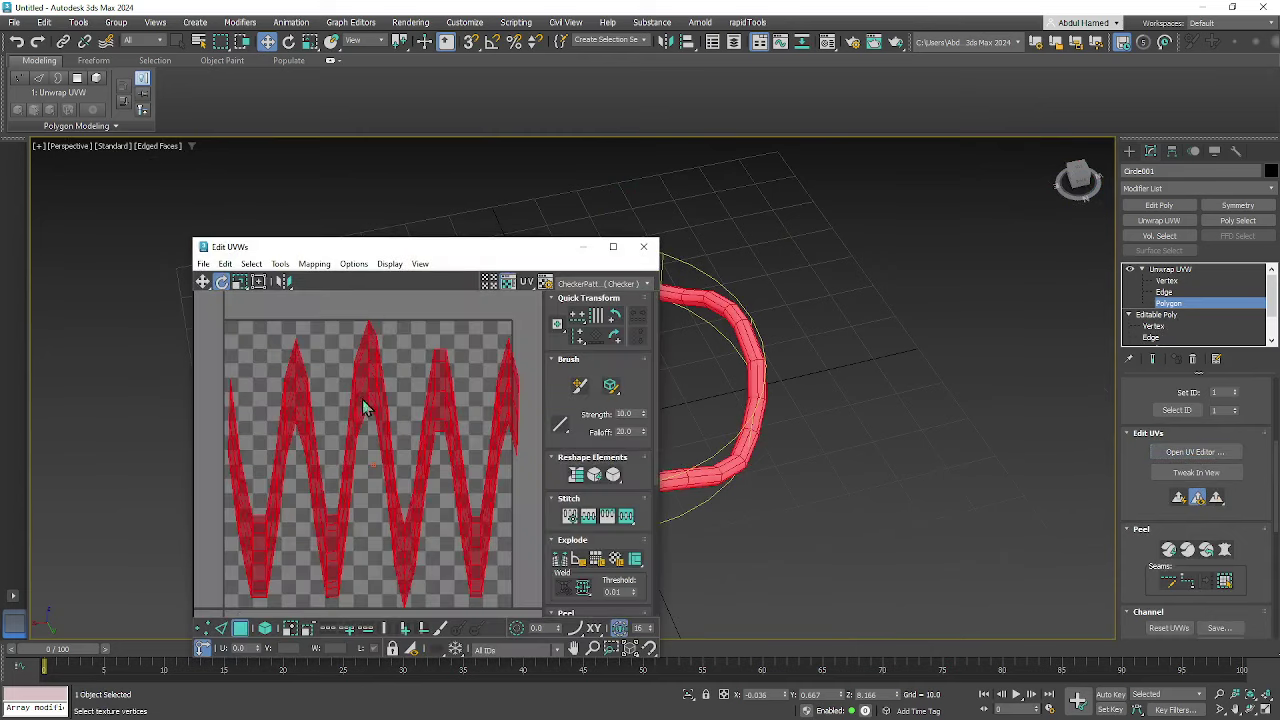
click(1176, 553)
- Convert the lengthwise edge loop along the inner side of the ring to a peel seam
alt+middle_drag(940, 450, 897, 424)
click(1163, 291)
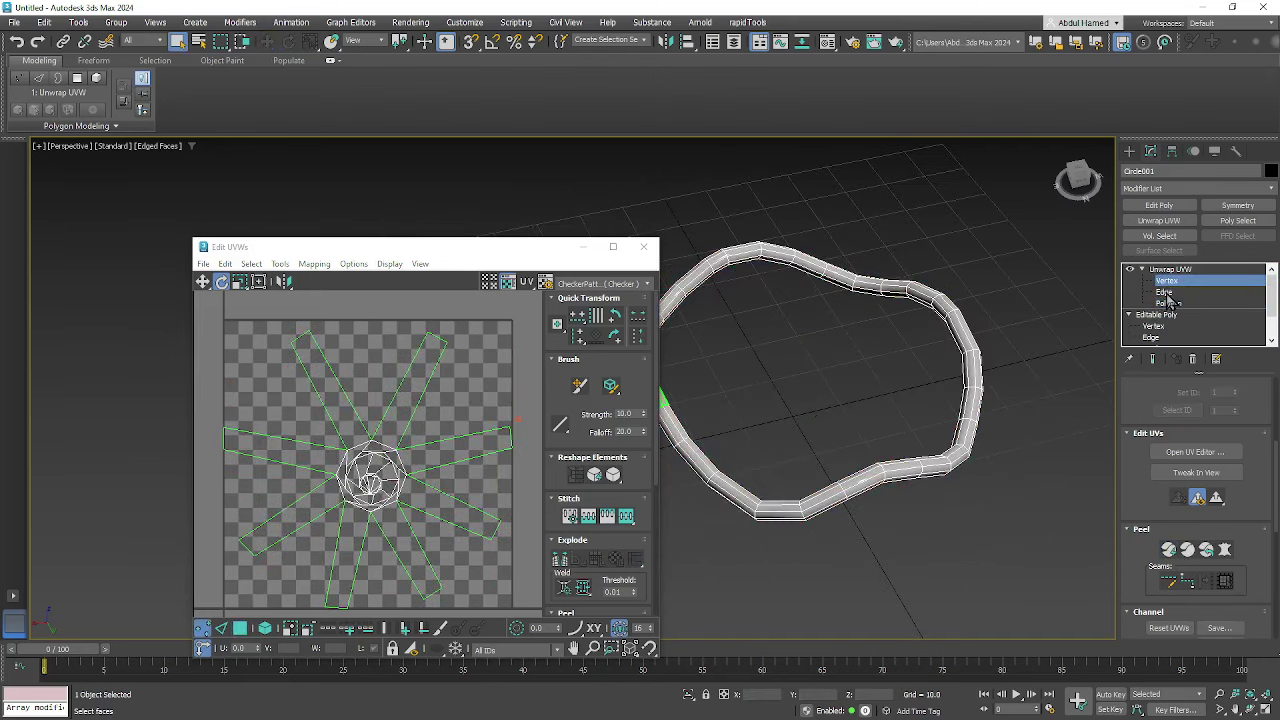
double_click(954, 332)
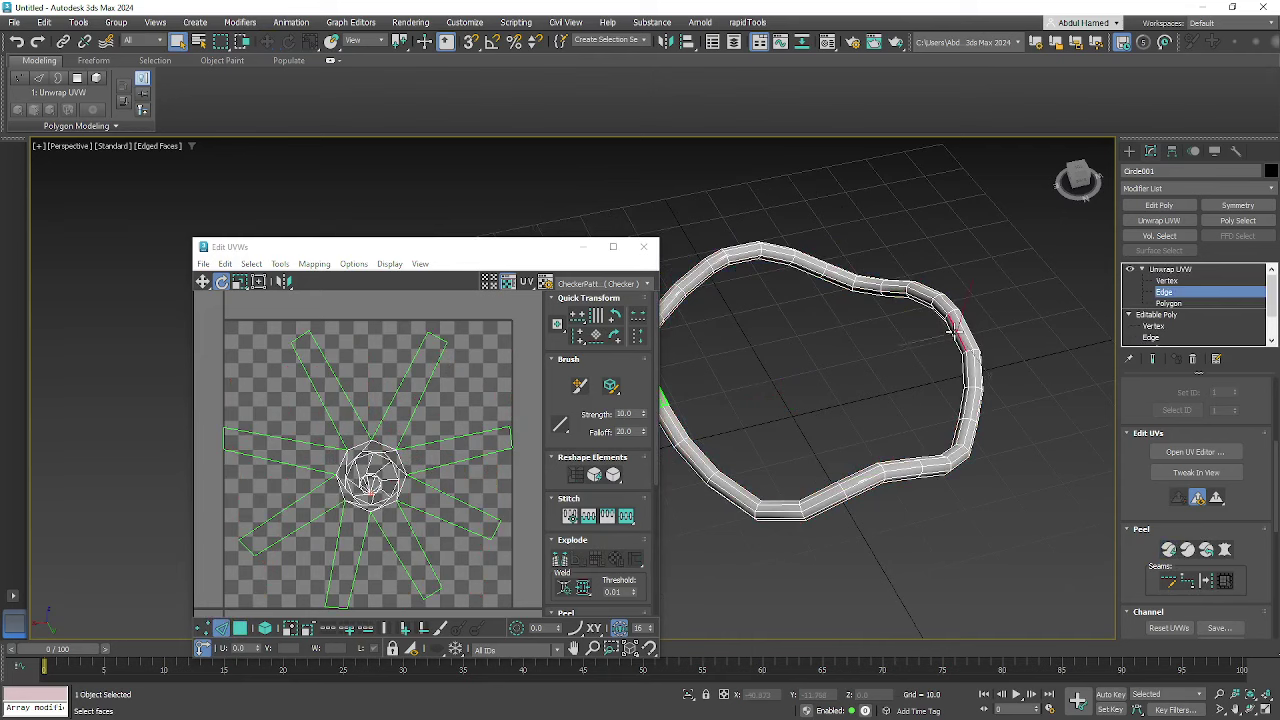
mouse_move(953, 333)
alt+middle_down()
mouse_move(960, 318)
mouse_move(949, 326)
alt+middle_up()
double_click(945, 327)
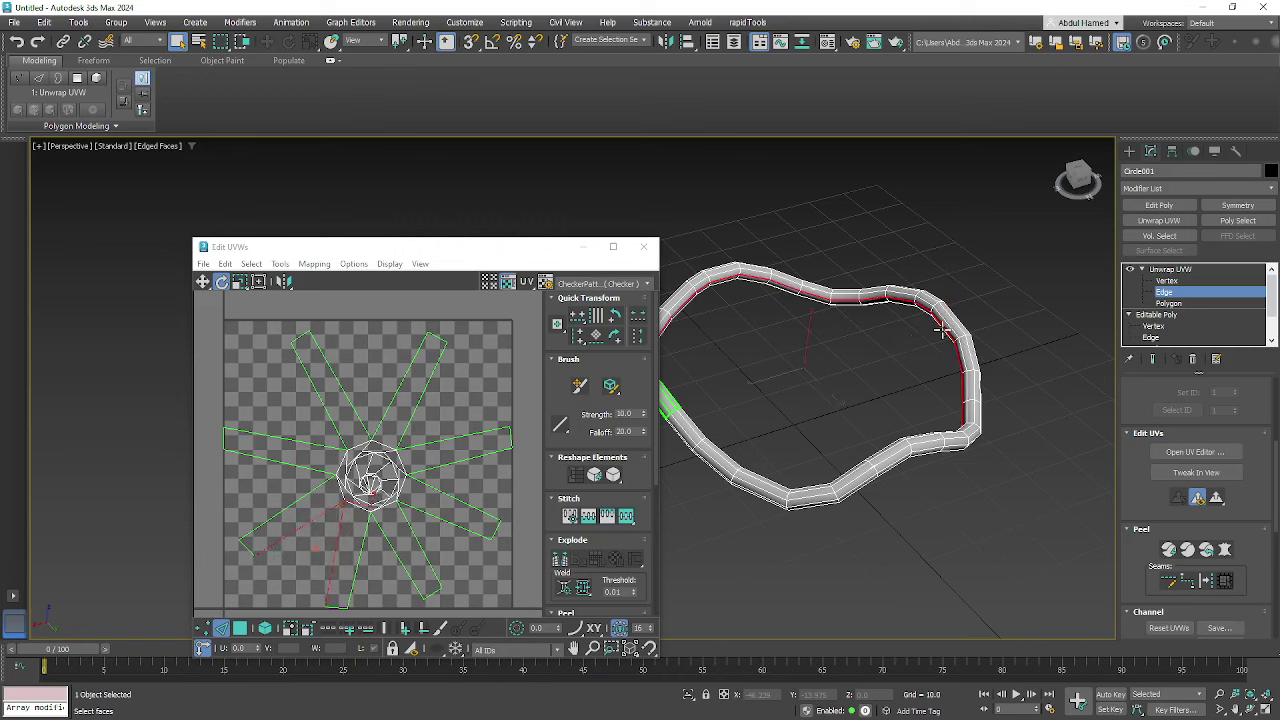
click(1206, 581)
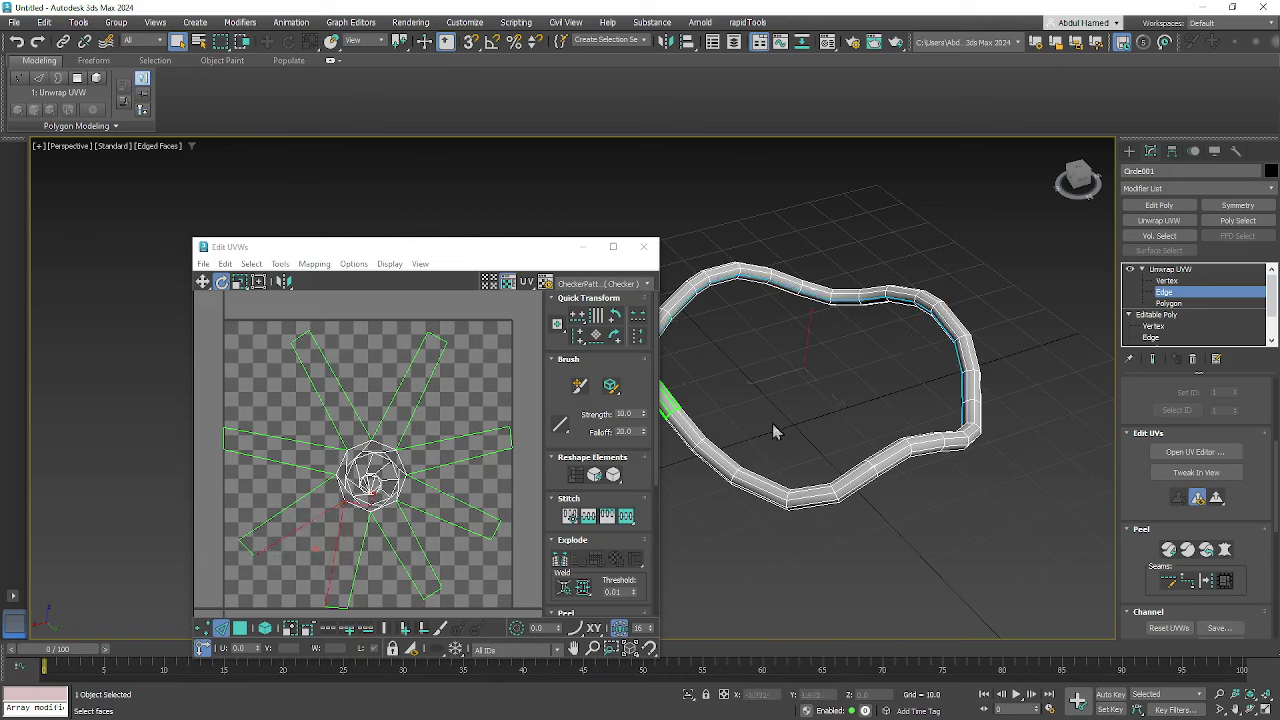
- Select all polygons of the ring and reapply the cylindrical projection
click(1169, 303)
key(ctrl+a)
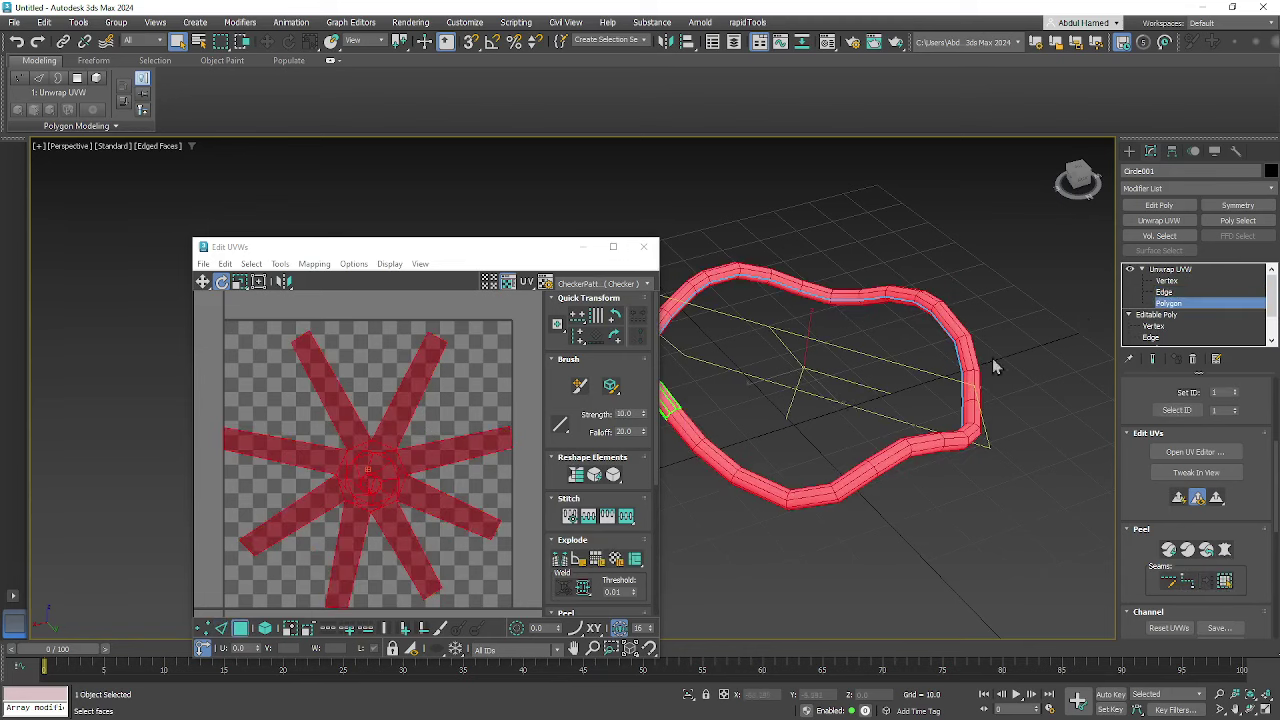
scroll(1240, 533, down, 5)
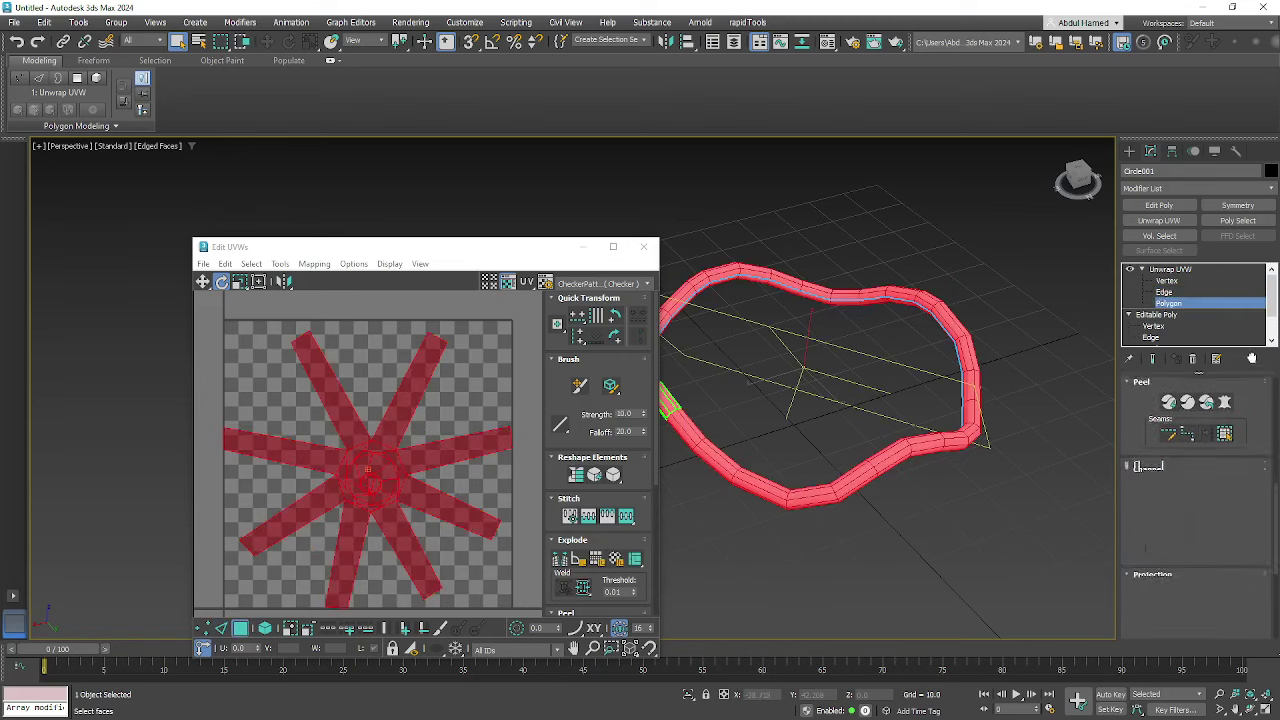
click(1190, 572)
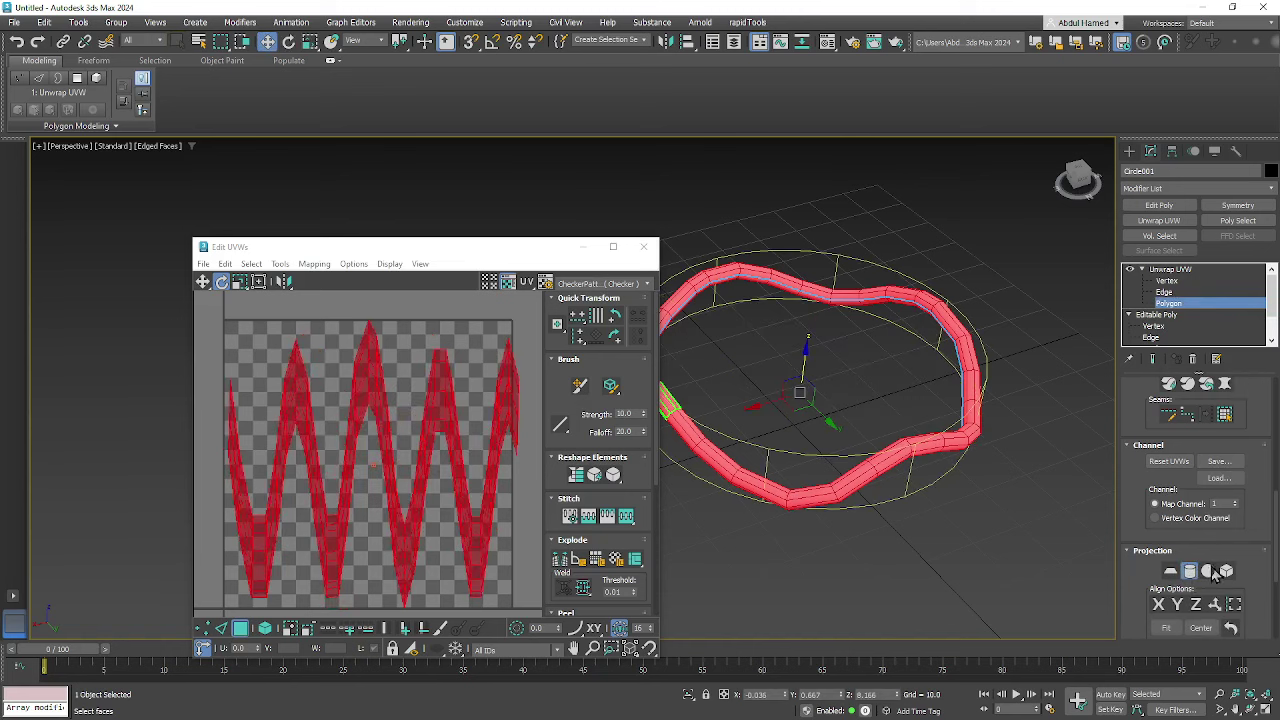
scroll(1263, 537, down, 2)
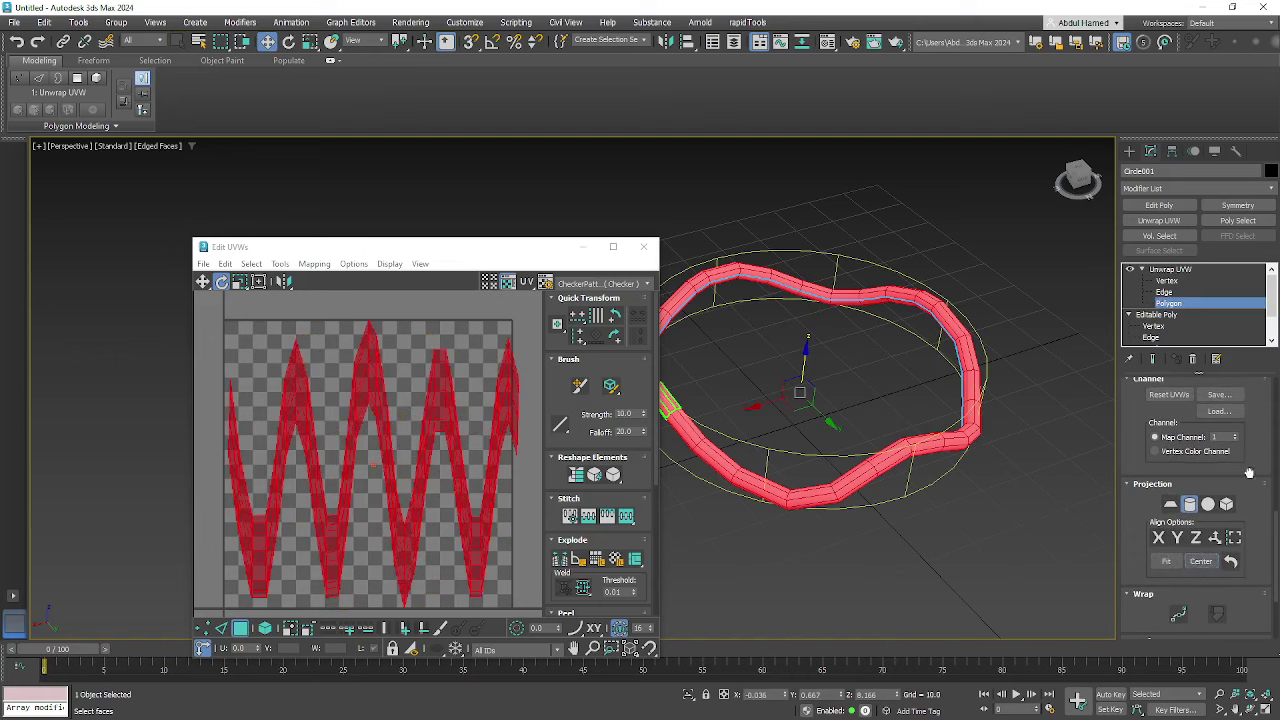
- Quick-peel the selected polygons along the new inner seam
scroll(1234, 537, up, 2)
scroll(1232, 535, up, 2)
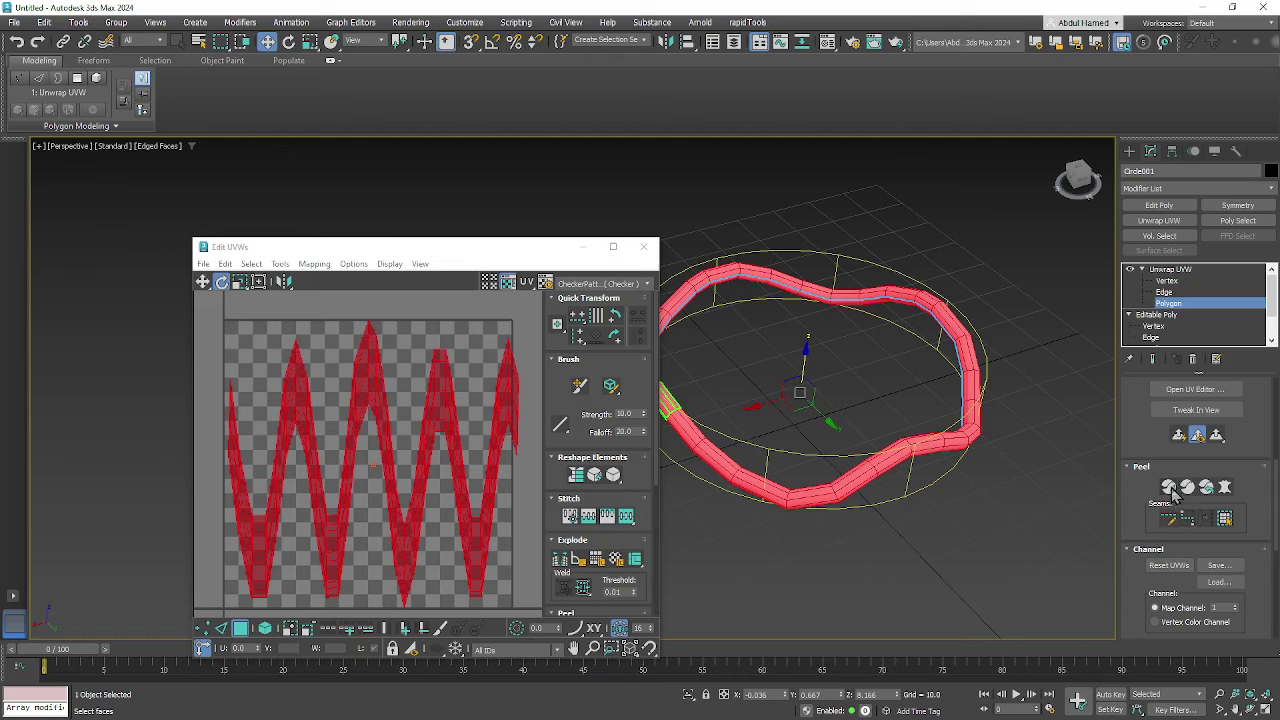
click(1170, 487)
- Stitch the split edges between the uppermost strips at the fanned-out end of the UV shell
scroll(345, 425, up, 4)
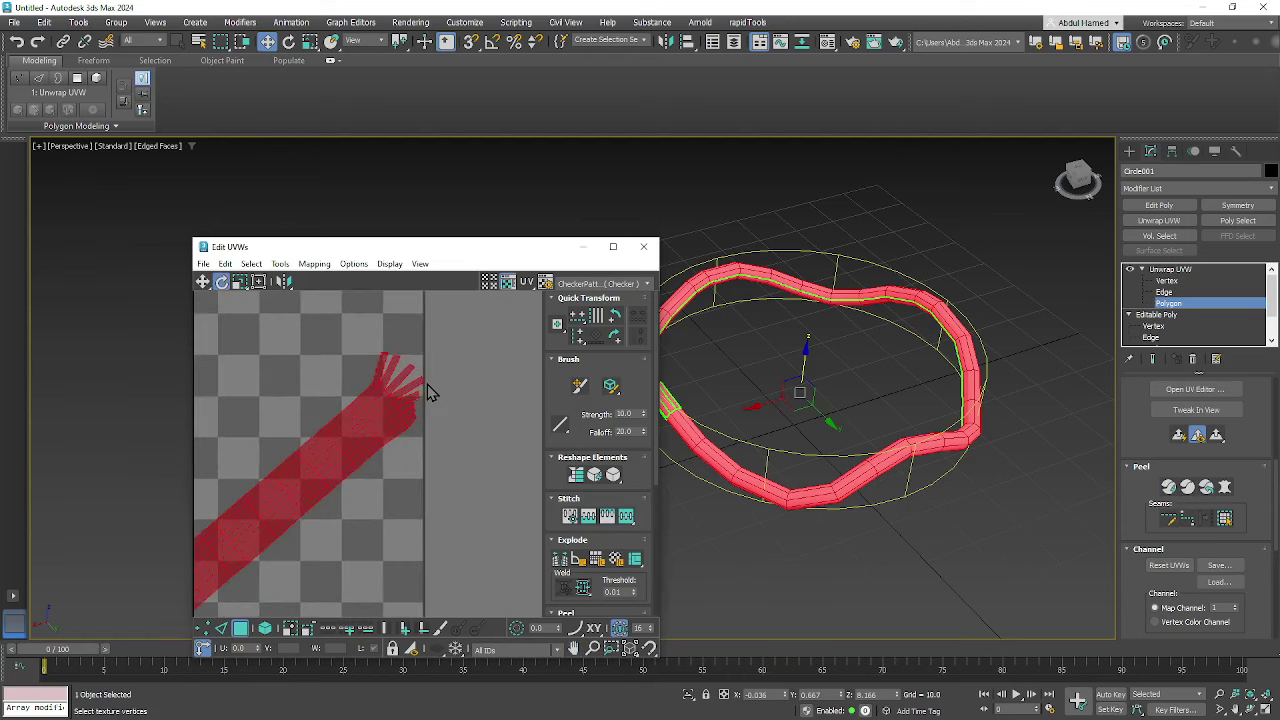
scroll(383, 423, up, 5)
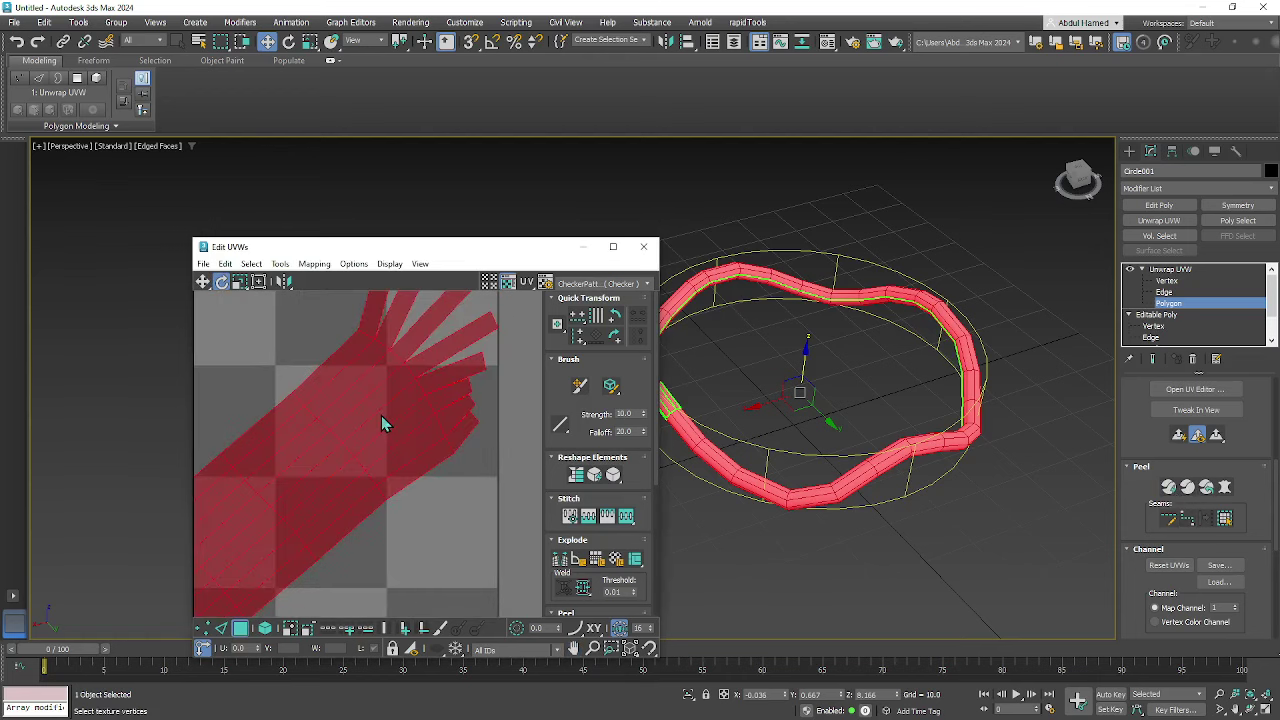
click(1163, 291)
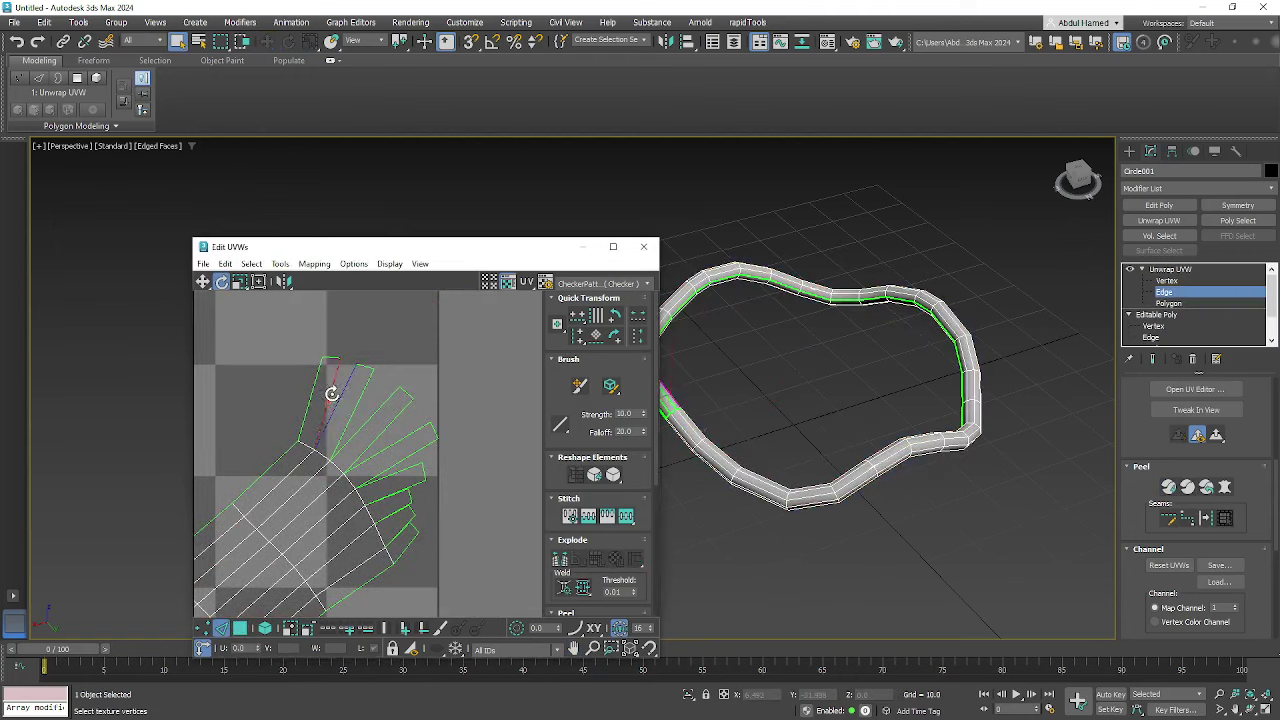
right_click(330, 388)
click(314, 443)
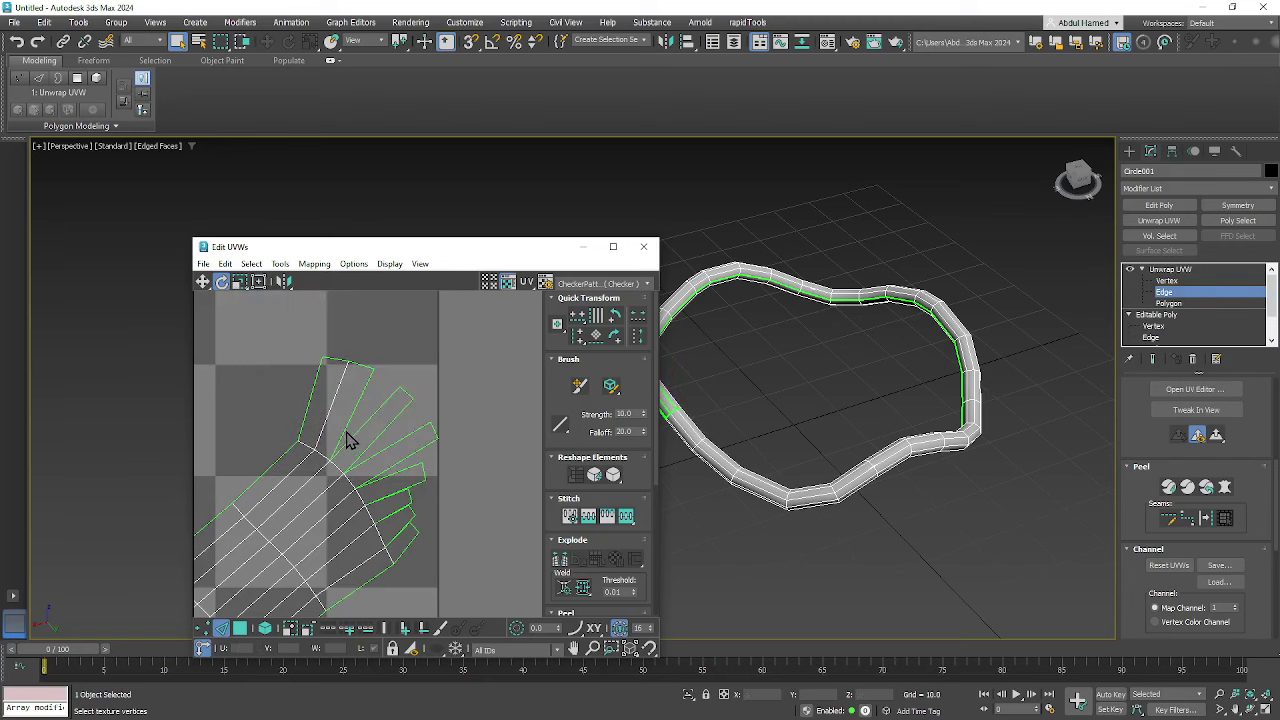
right_click(336, 428)
click(325, 441)
click(371, 443)
right_click(371, 441)
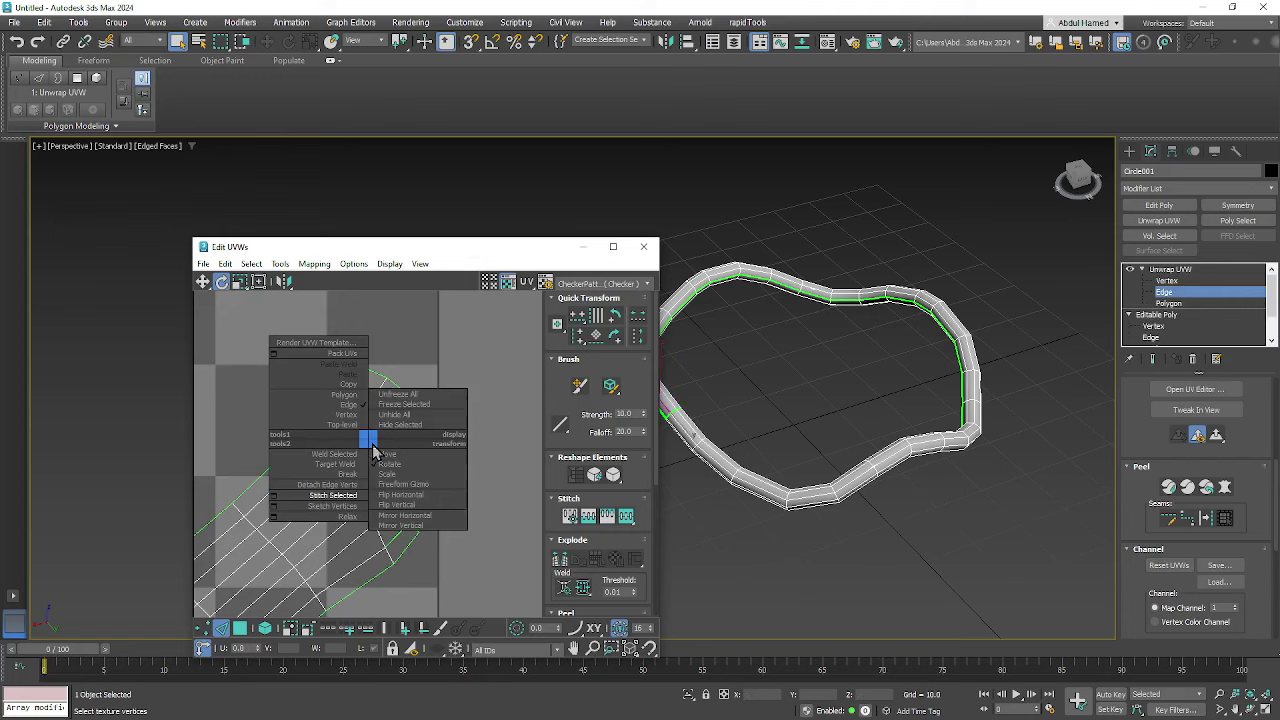
click(365, 451)
- Stitch the remaining split edges between the lower strips so the end of the UV shell is joined
click(383, 480)
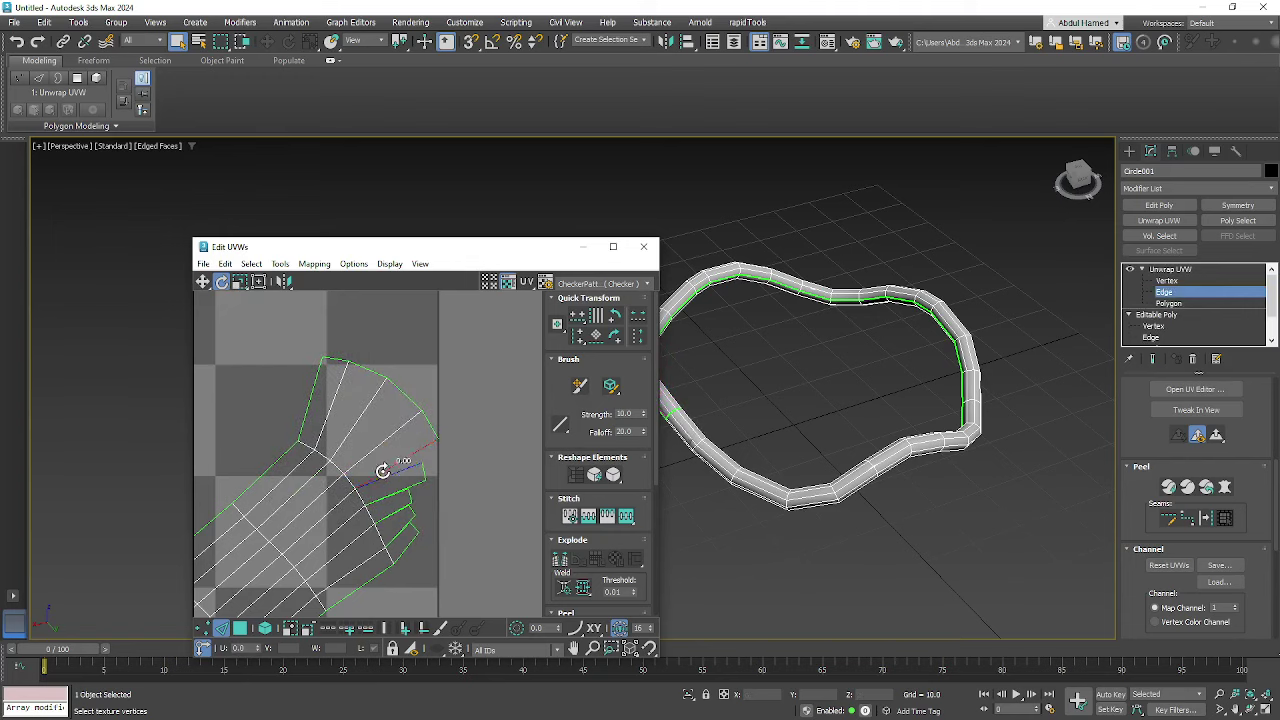
right_click(384, 482)
click(388, 497)
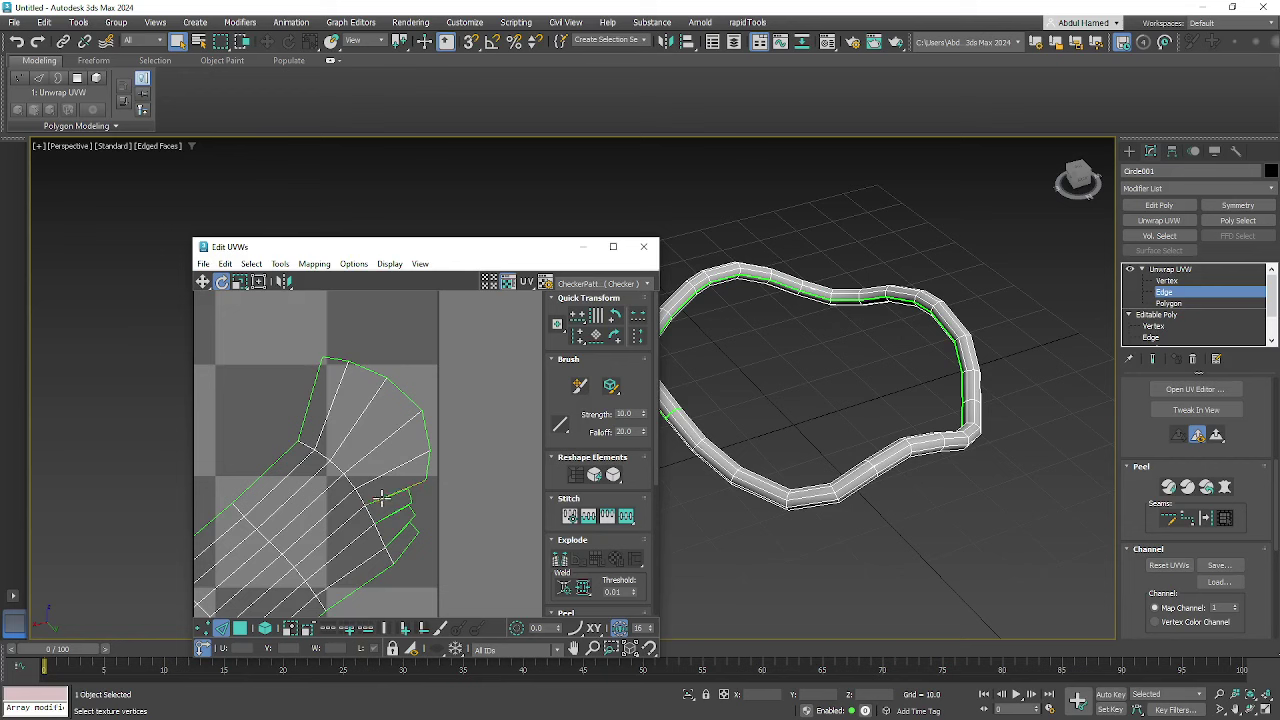
click(388, 505)
right_click(389, 513)
click(391, 519)
click(389, 513)
right_click(387, 515)
click(390, 523)
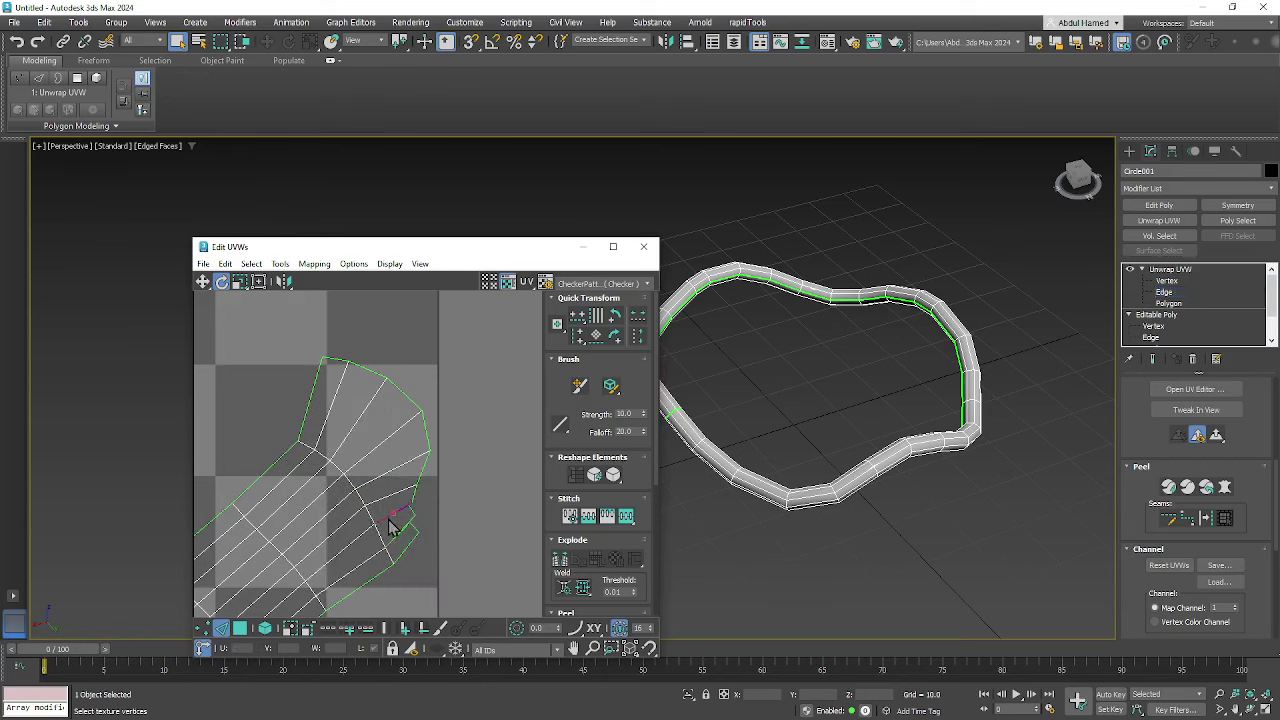
click(404, 532)
right_click(401, 538)
click(404, 528)
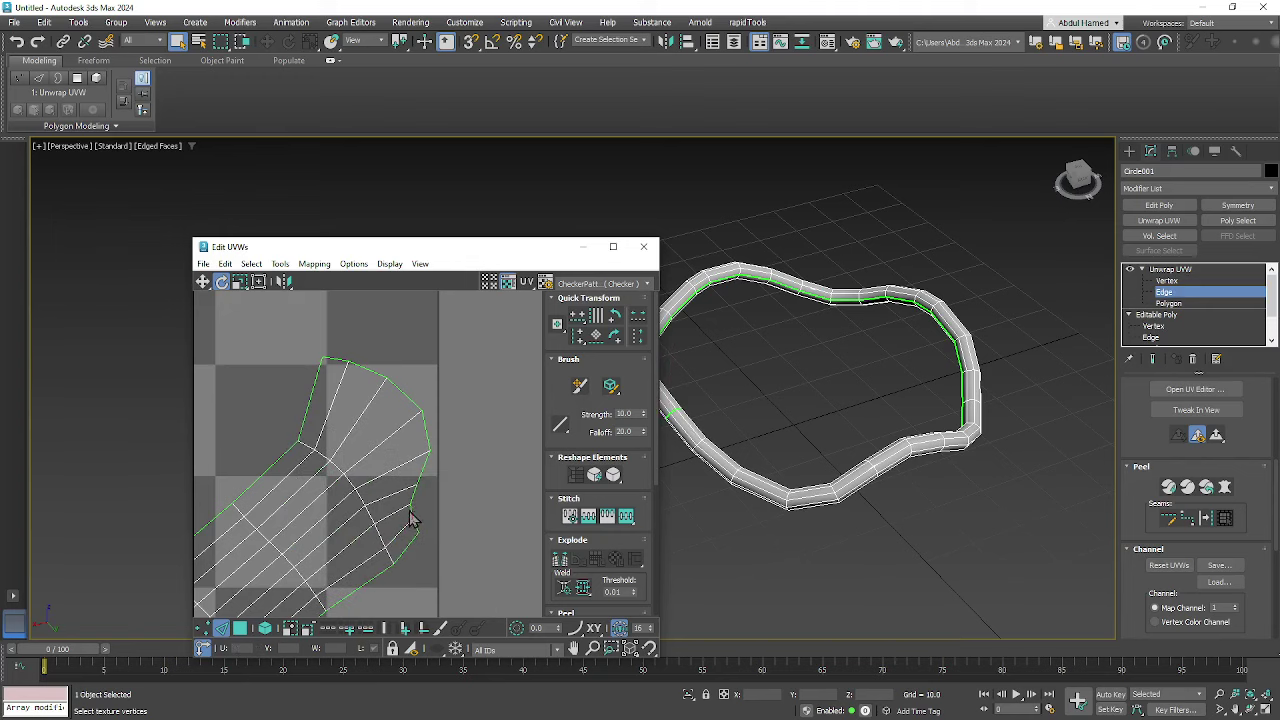
- Select all edges of the stitched UV shell and quick-peel it again
key(ctrl+a)
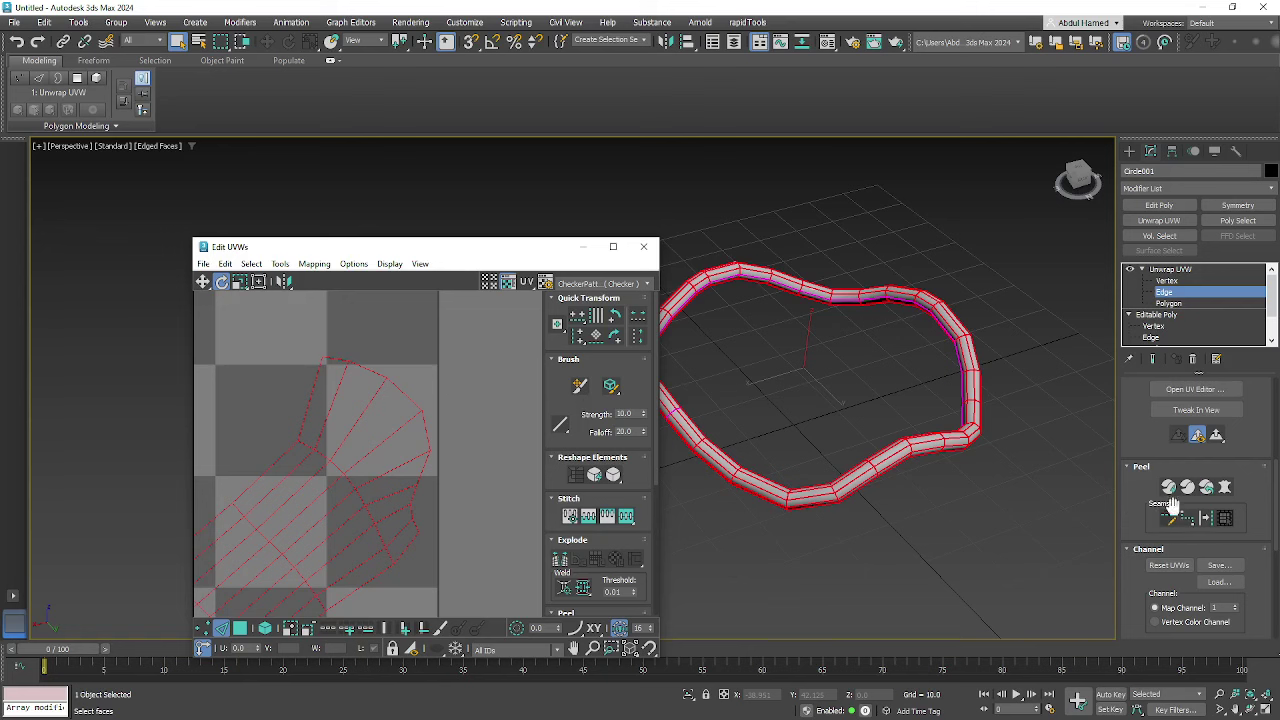
click(1168, 486)
scroll(400, 458, down, 6)
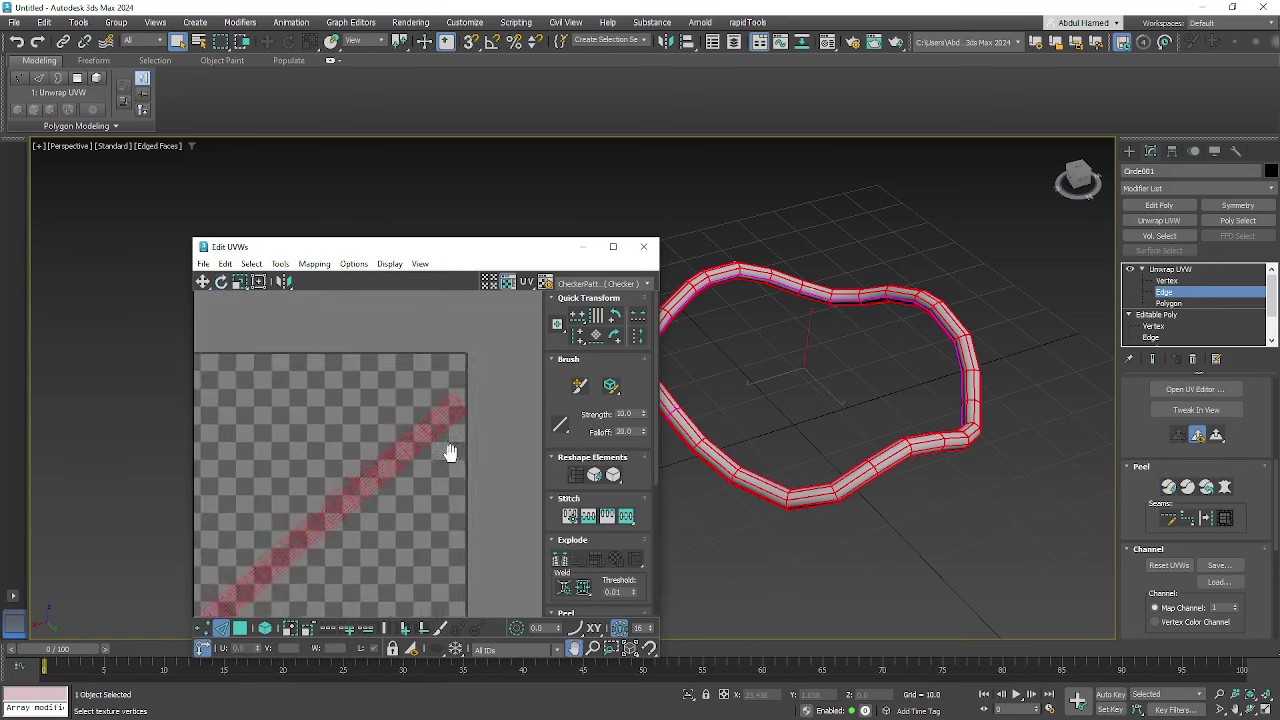
- Close the UV editor and collapse the wavy tube's entire modifier stack
middle_drag(440, 409, 411, 444)
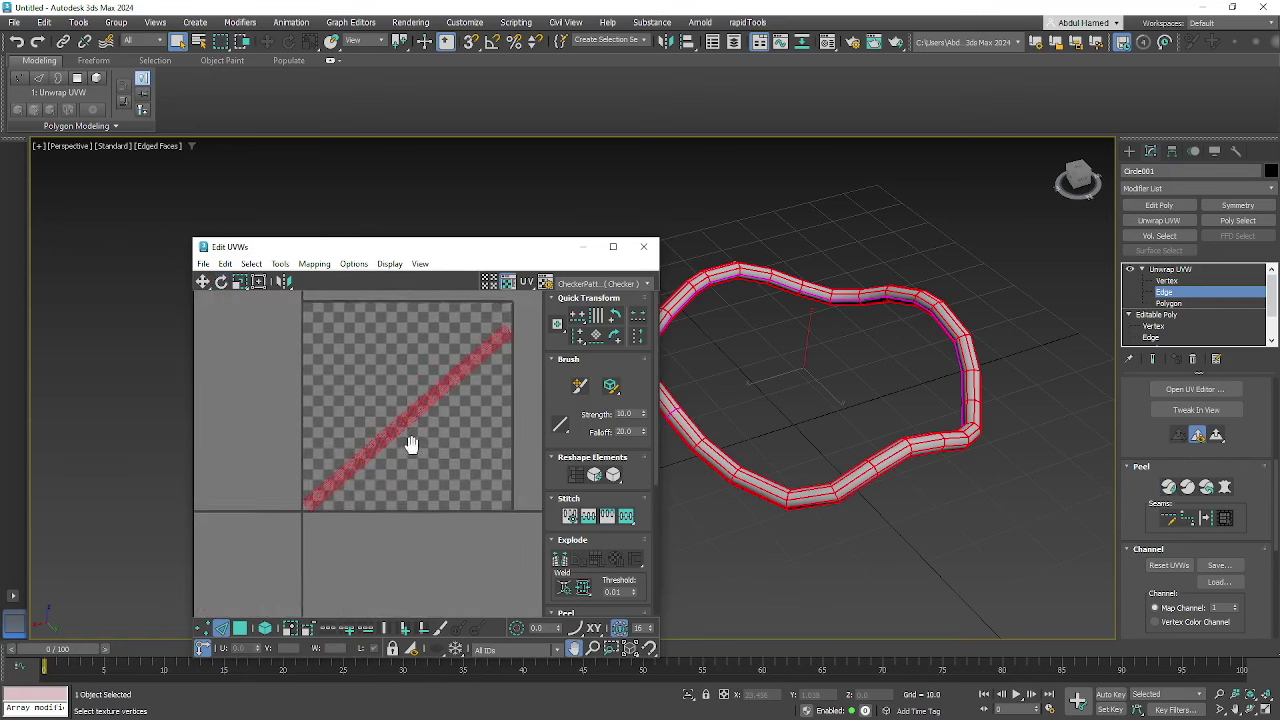
click(644, 246)
click(1180, 273)
right_click(1181, 274)
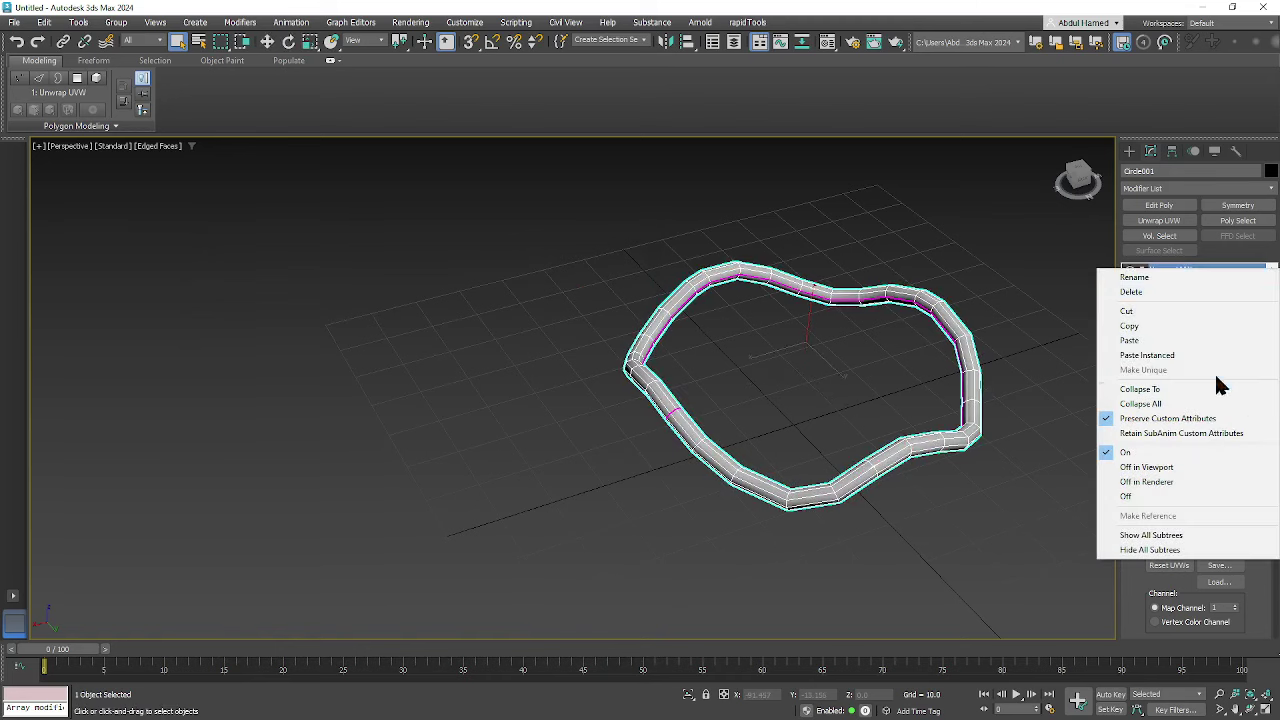
click(1207, 405)
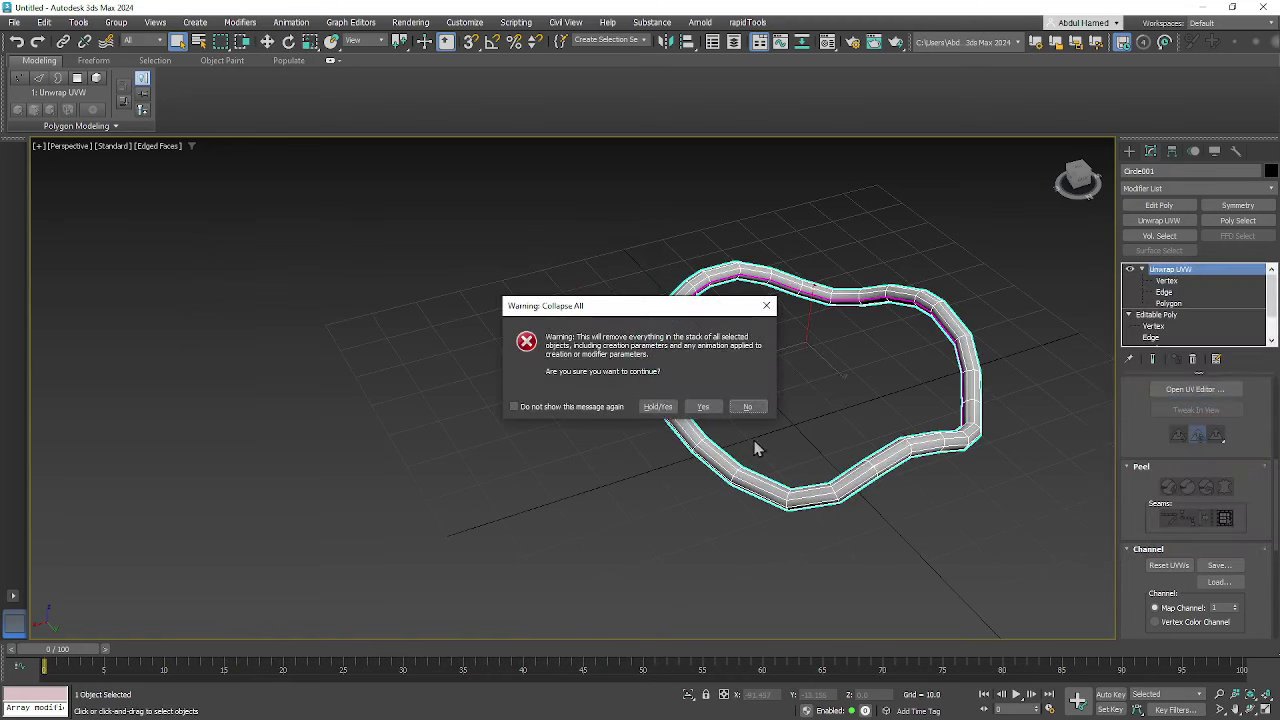
click(706, 405)
- Unhide all hidden objects in the scene and clear the selection
middle_drag(762, 426, 514, 414)
right_click(521, 356)
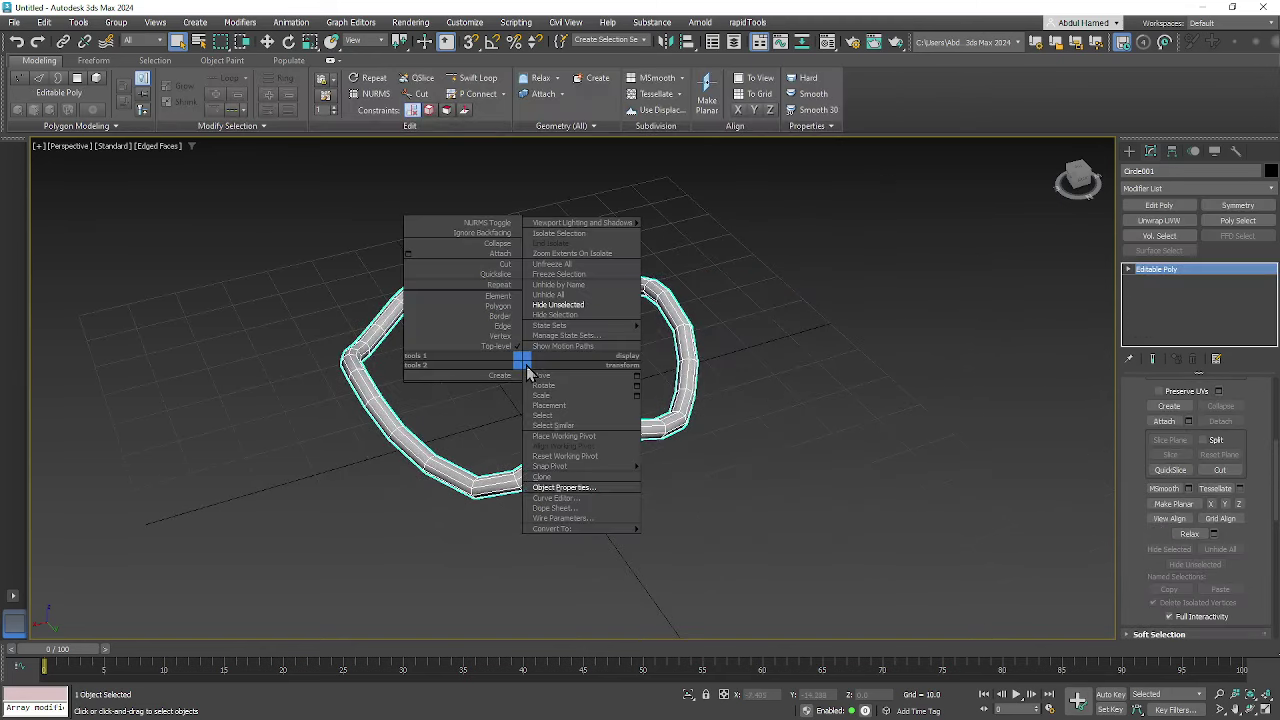
click(580, 296)
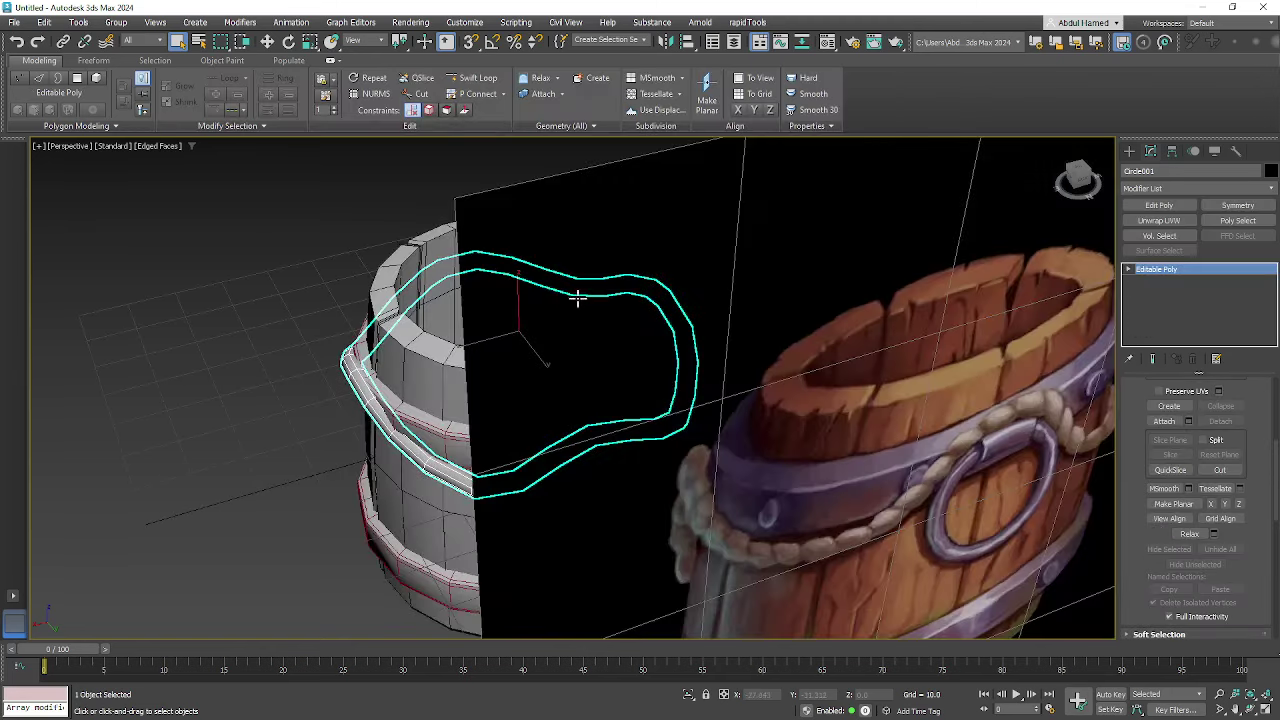
mouse_move(682, 434)
alt+middle_down()
mouse_move(723, 420)
mouse_move(699, 429)
alt+middle_up()
middle_drag(699, 429, 718, 394)
click(700, 462)
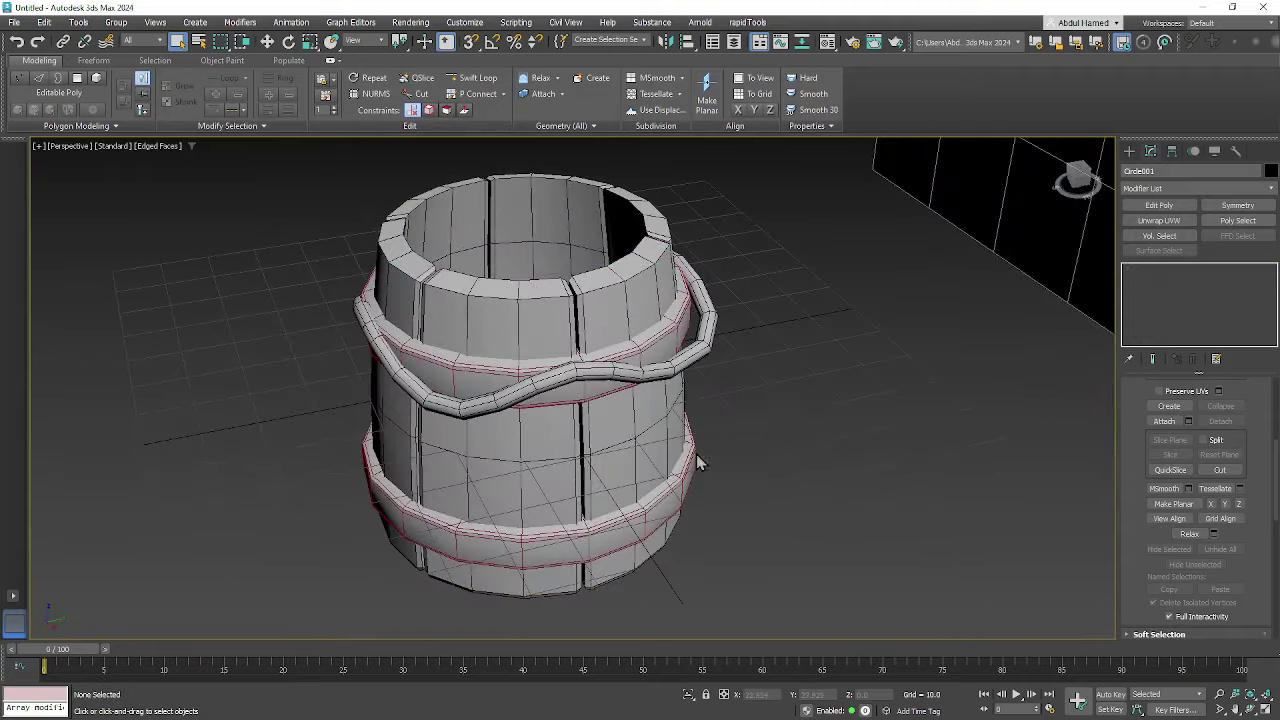
- Examine the hanging ring on the barrel in the reference image and show the standard primitives available for creation
alt+middle_drag(700, 463, 770, 466)
middle_drag(770, 466, 708, 510)
scroll(703, 492, down, 5)
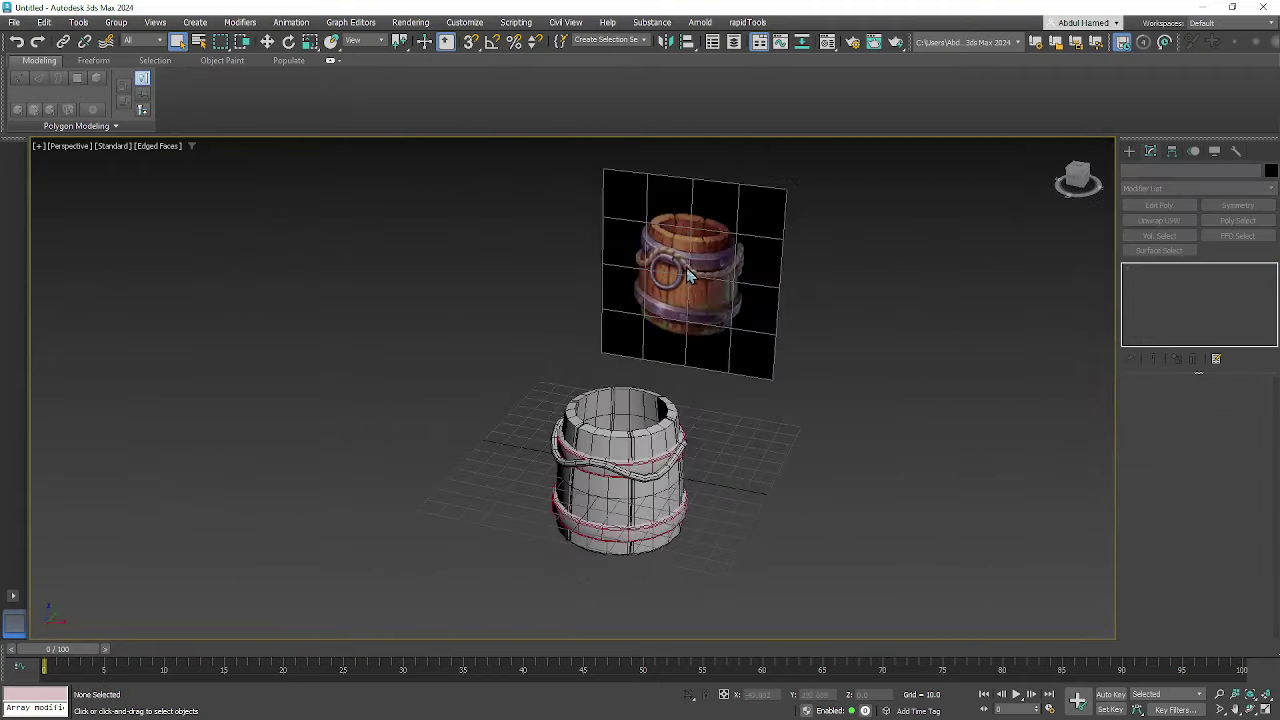
scroll(665, 262, up, 4)
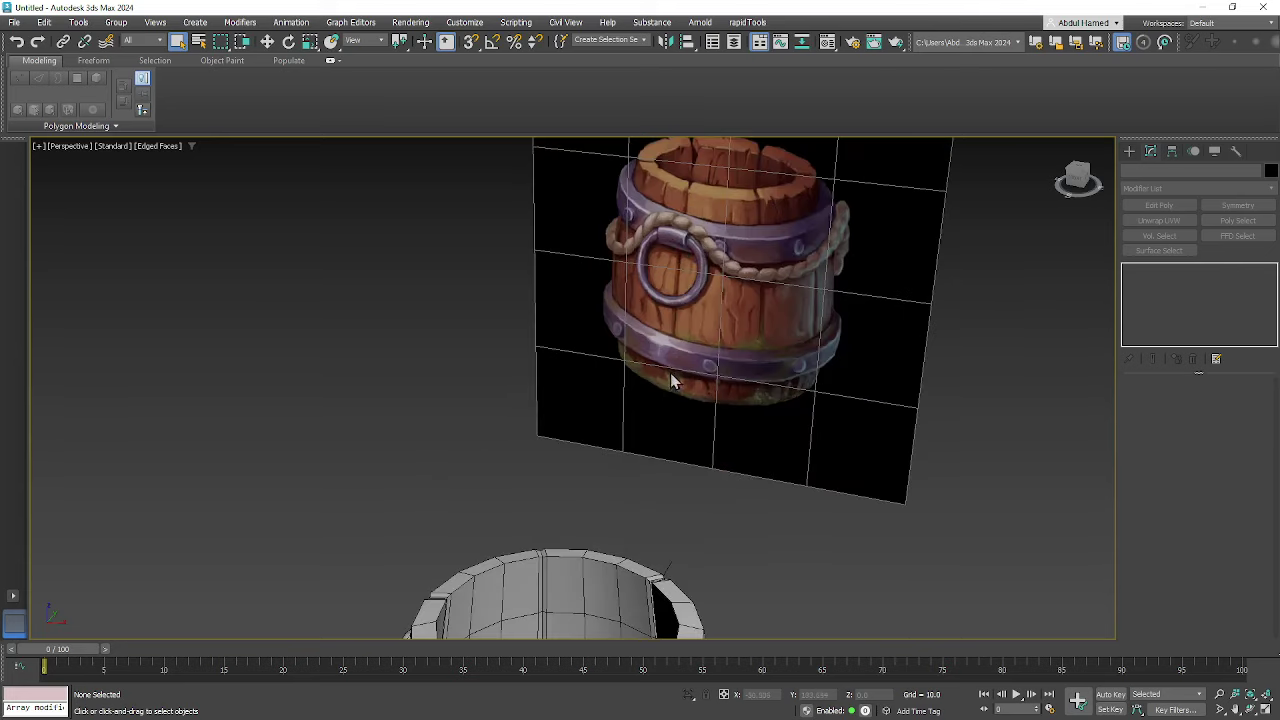
middle_drag(672, 381, 686, 226)
scroll(686, 226, down, 4)
mouse_move(596, 443)
alt+middle_down()
mouse_move(584, 453)
mouse_move(600, 424)
alt+middle_up()
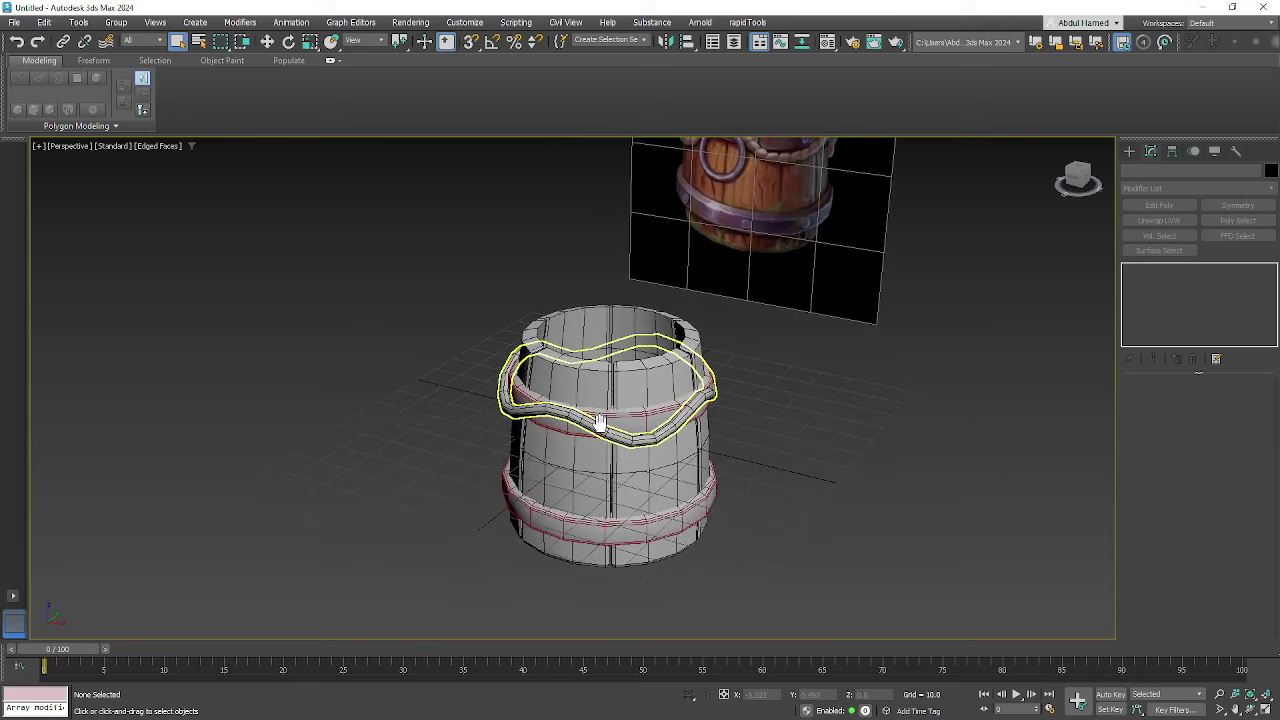
click(1131, 153)
click(1146, 172)
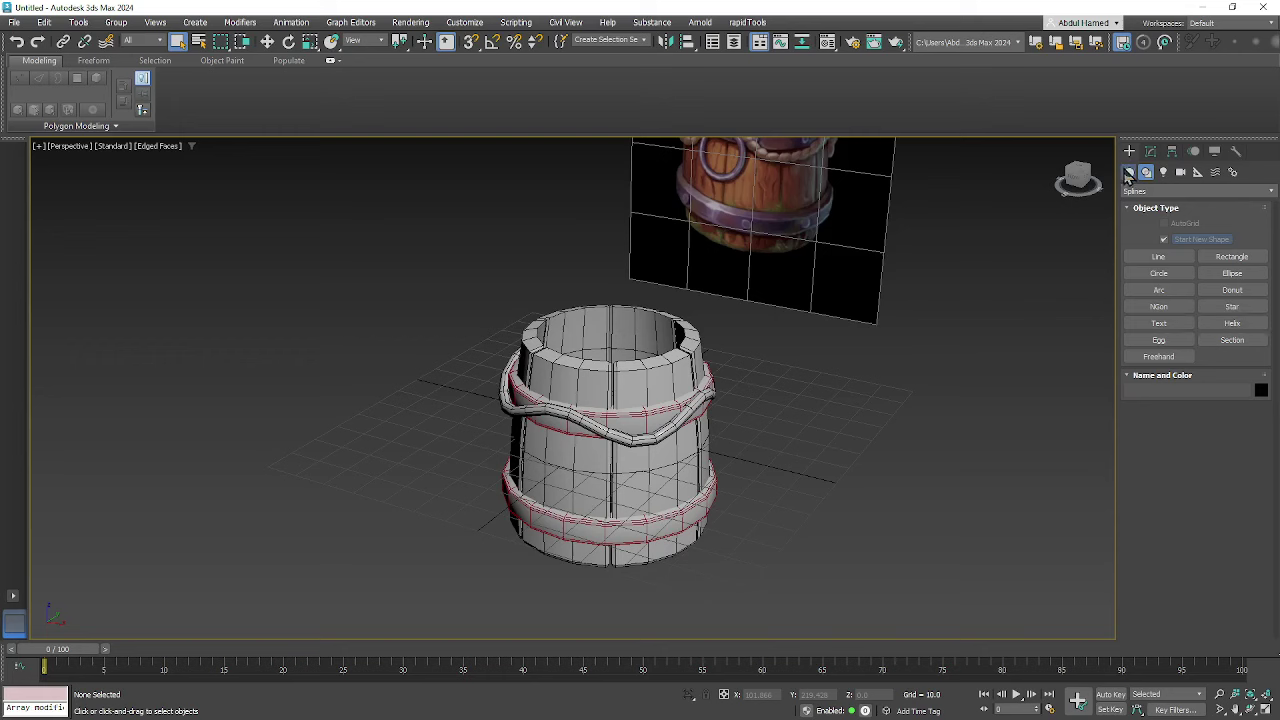
click(1128, 172)
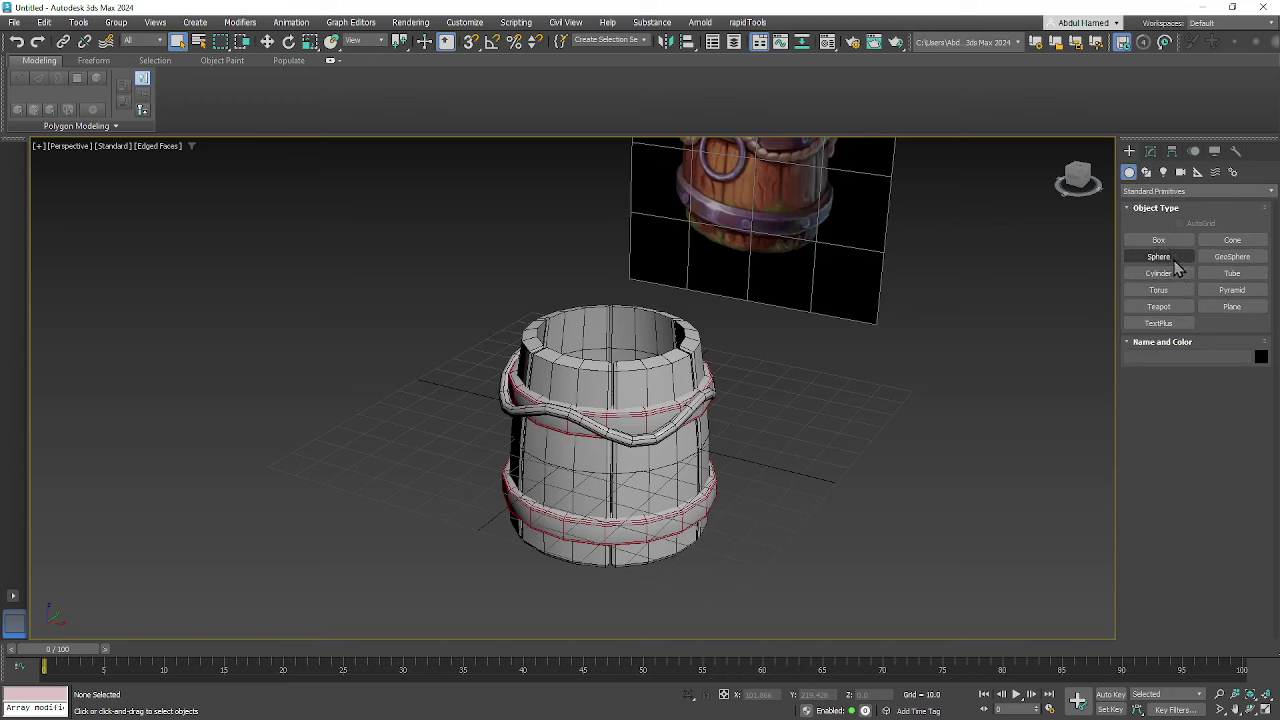
click(1232, 273)
drag(785, 471, 812, 476)
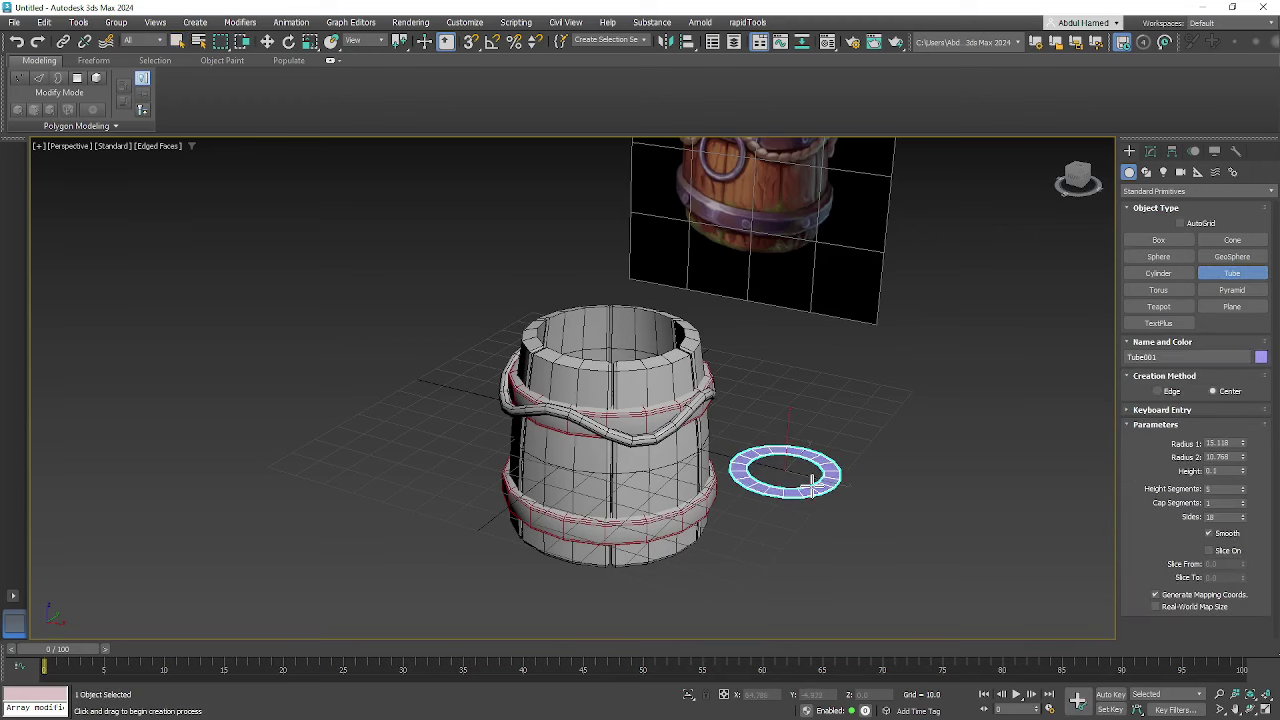
click(810, 480)
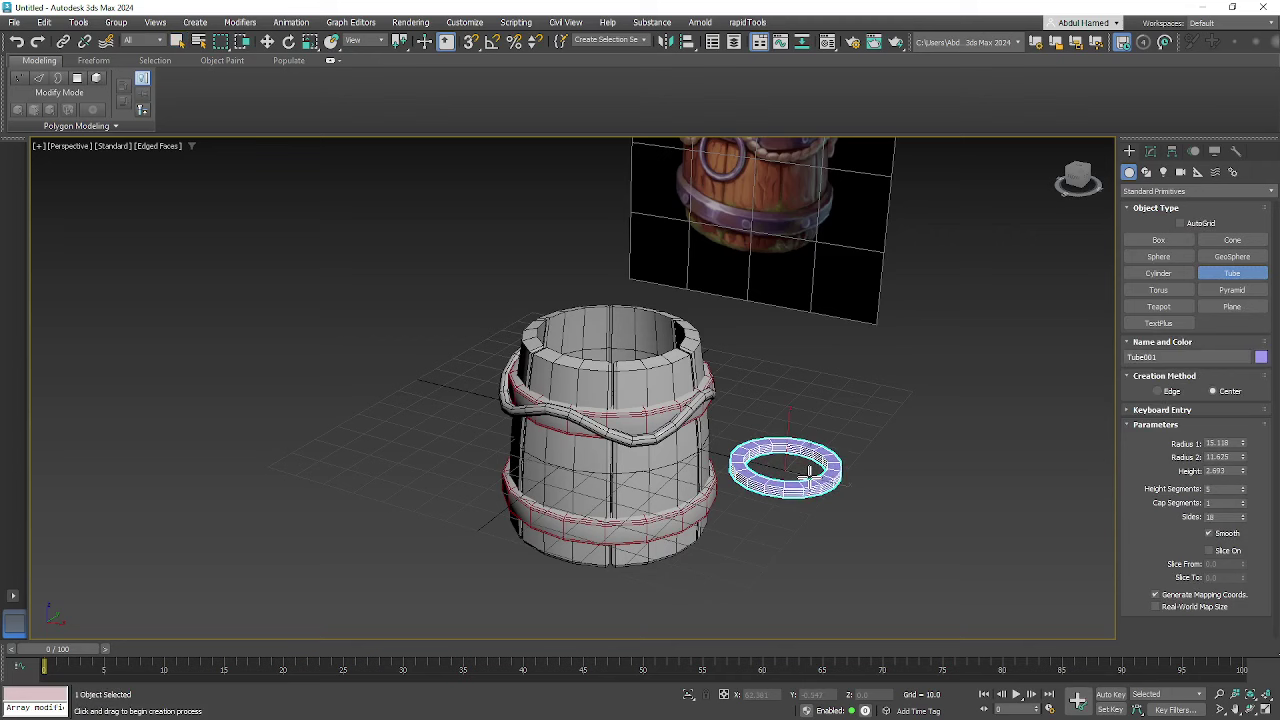
click(809, 473)
key(Delete)
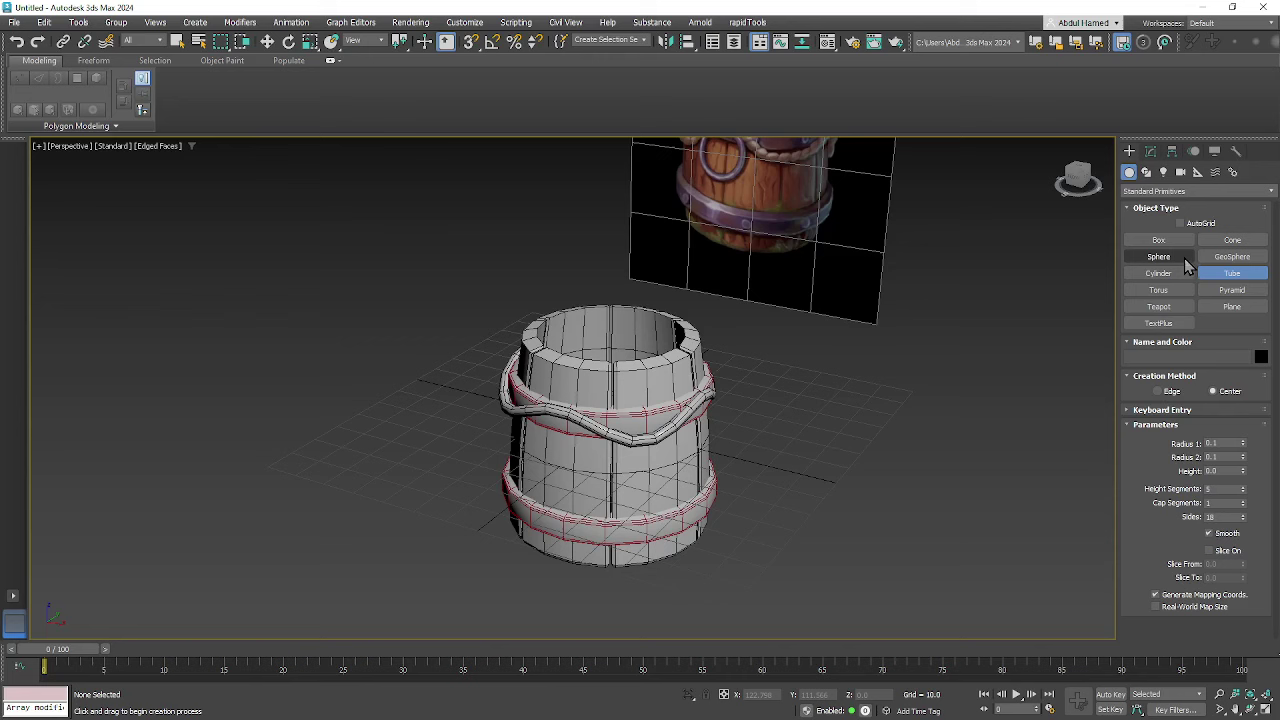
- Create a torus beside the barrel with a main radius of about 21.1 and a tube radius of about 2.7
click(1158, 290)
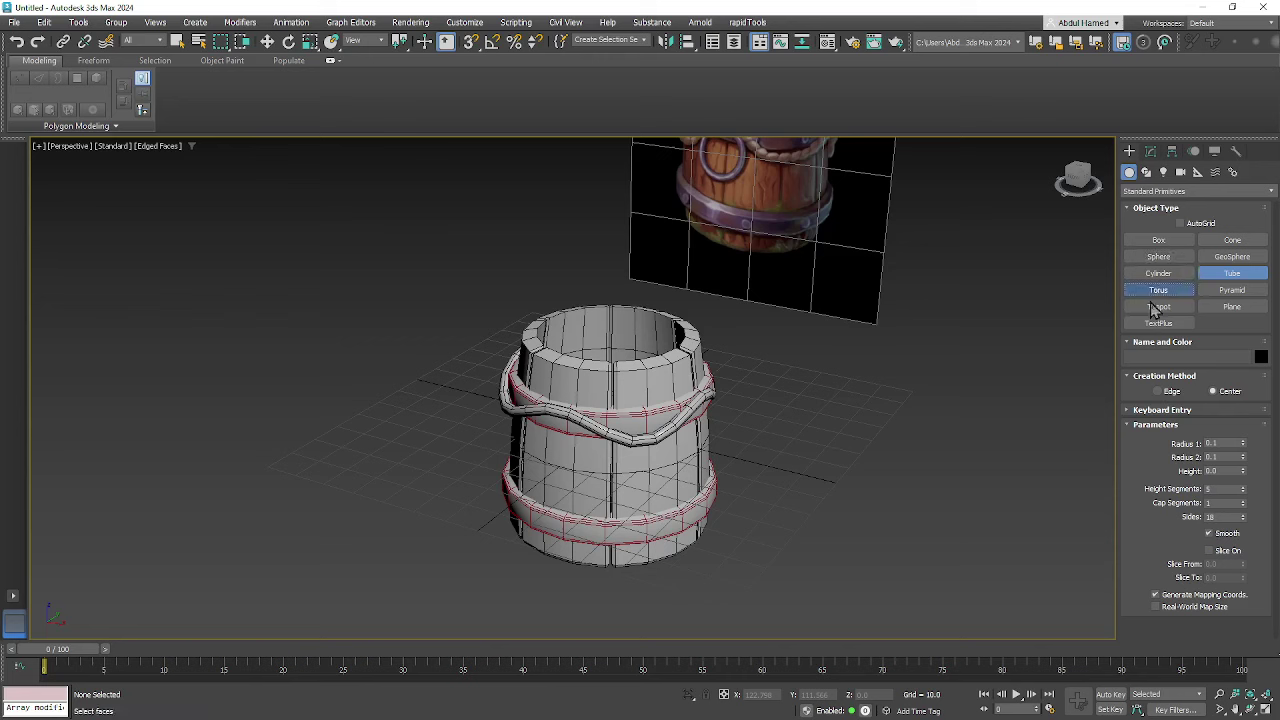
drag(836, 458, 878, 494)
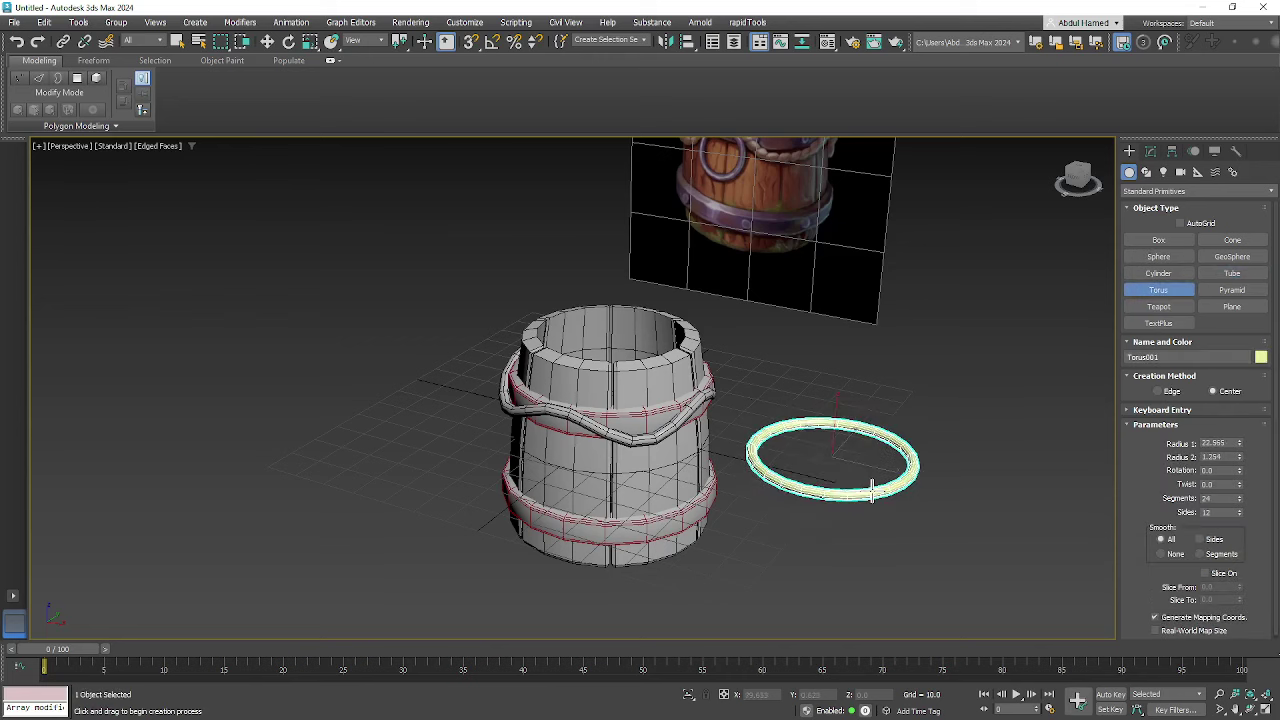
click(866, 488)
- Reduce the torus to 12 segments and 6 sides
click(1150, 149)
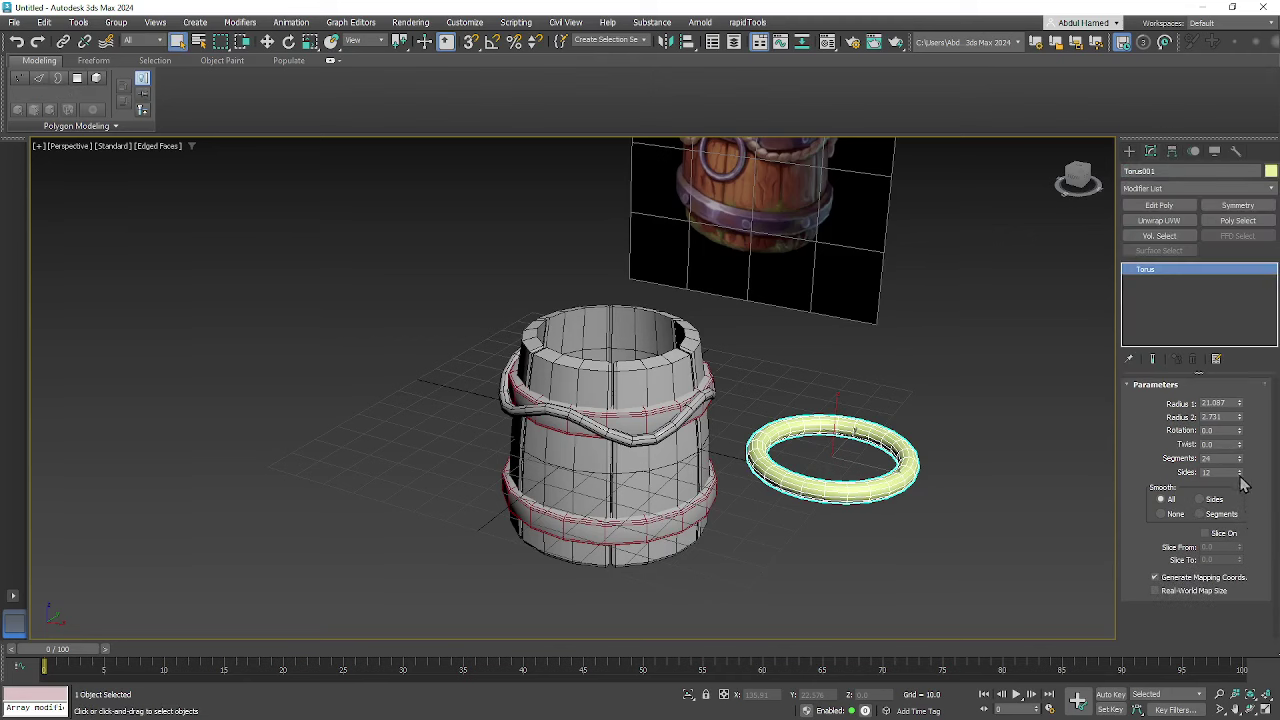
drag(1240, 462, 1240, 464)
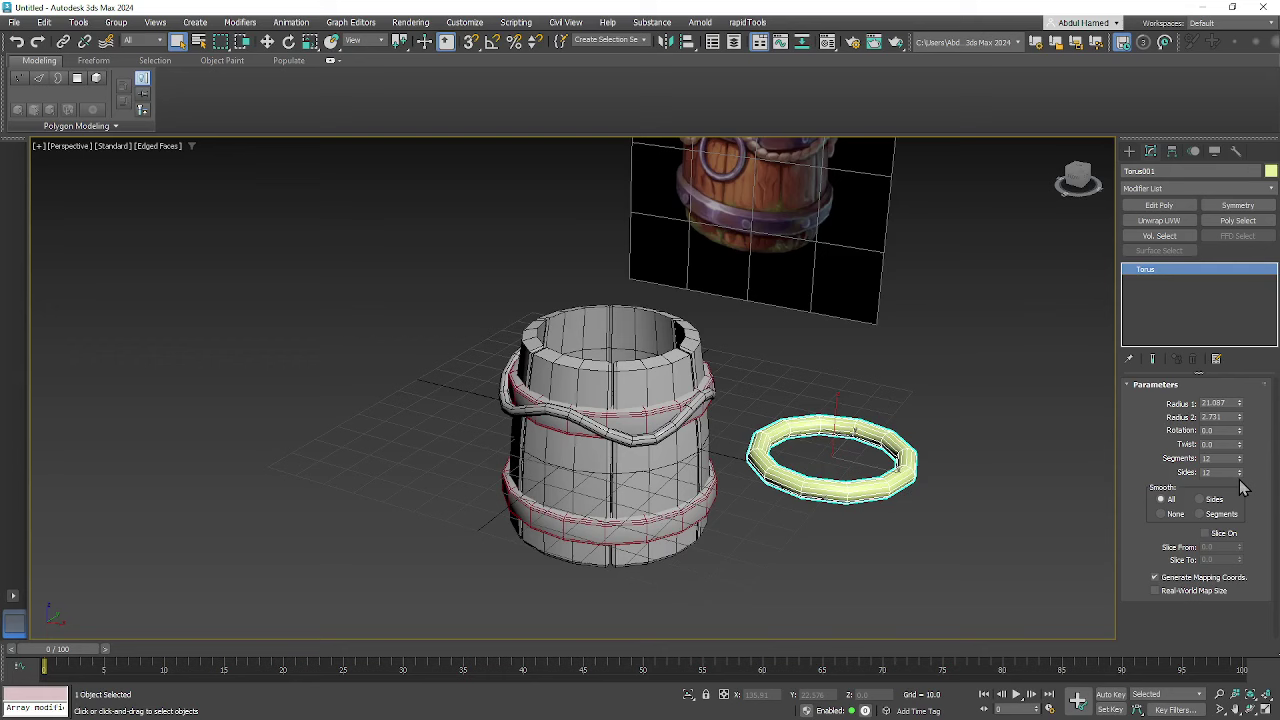
click(1240, 478)
click(1240, 478)
click(1240, 478)
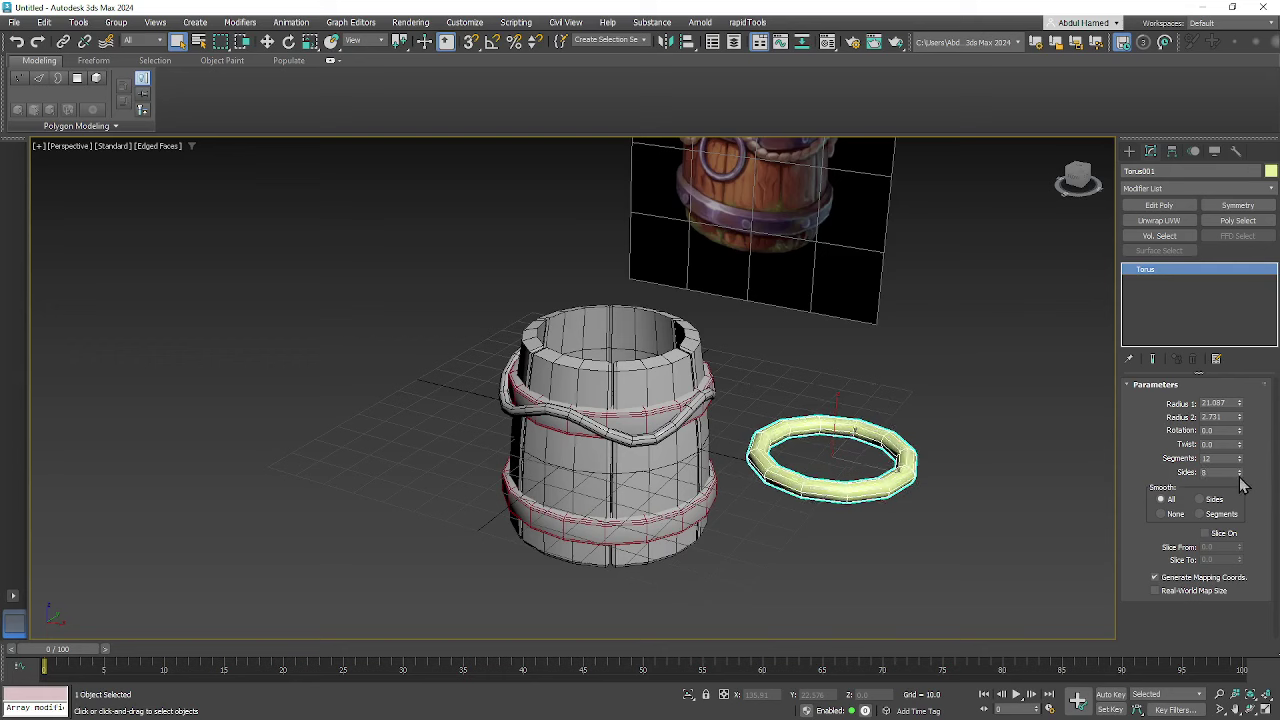
click(1240, 479)
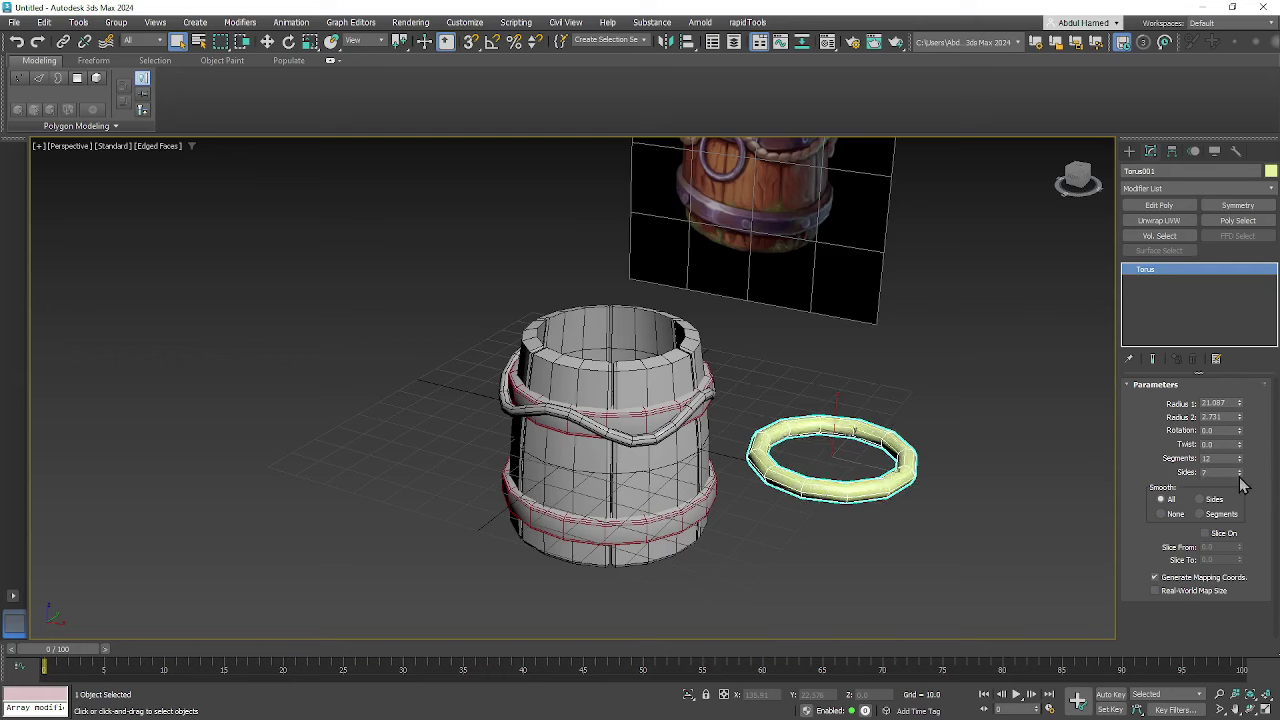
click(1240, 482)
- Rotate the torus upright, setting its X rotation to 90 degrees
key(e)
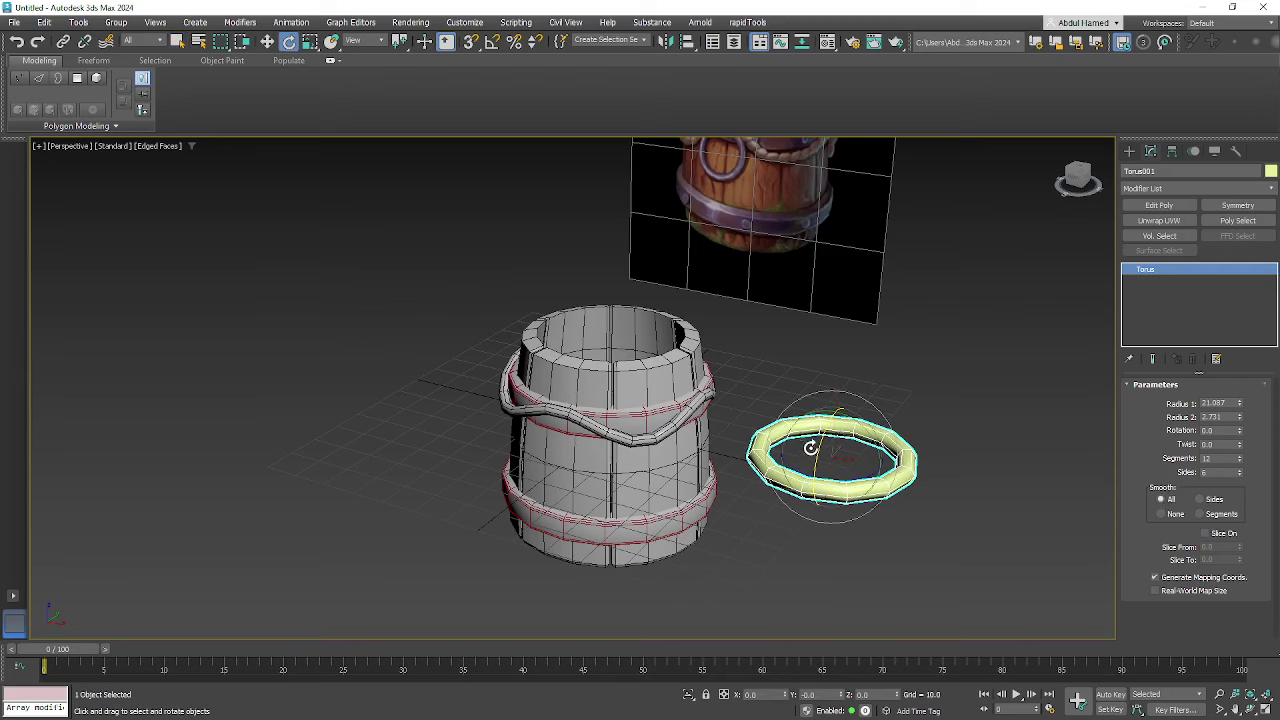
drag(823, 440, 810, 531)
drag(810, 537, 814, 518)
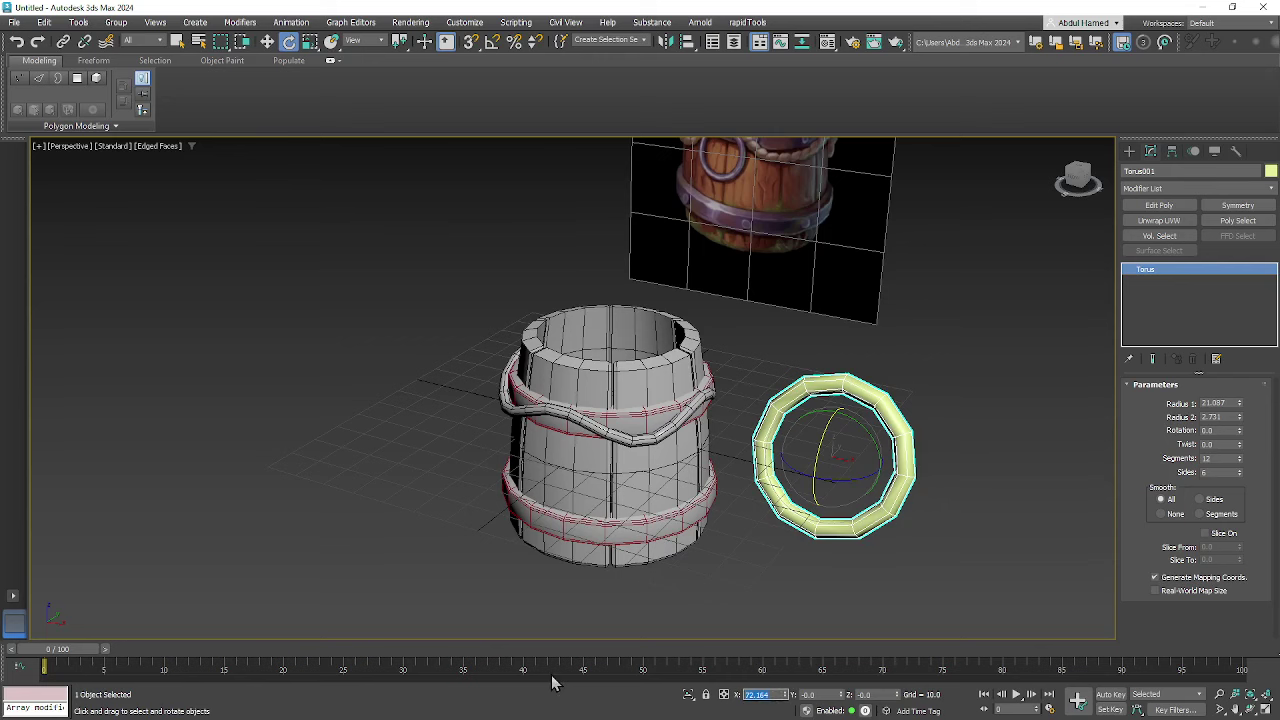
key(Return)
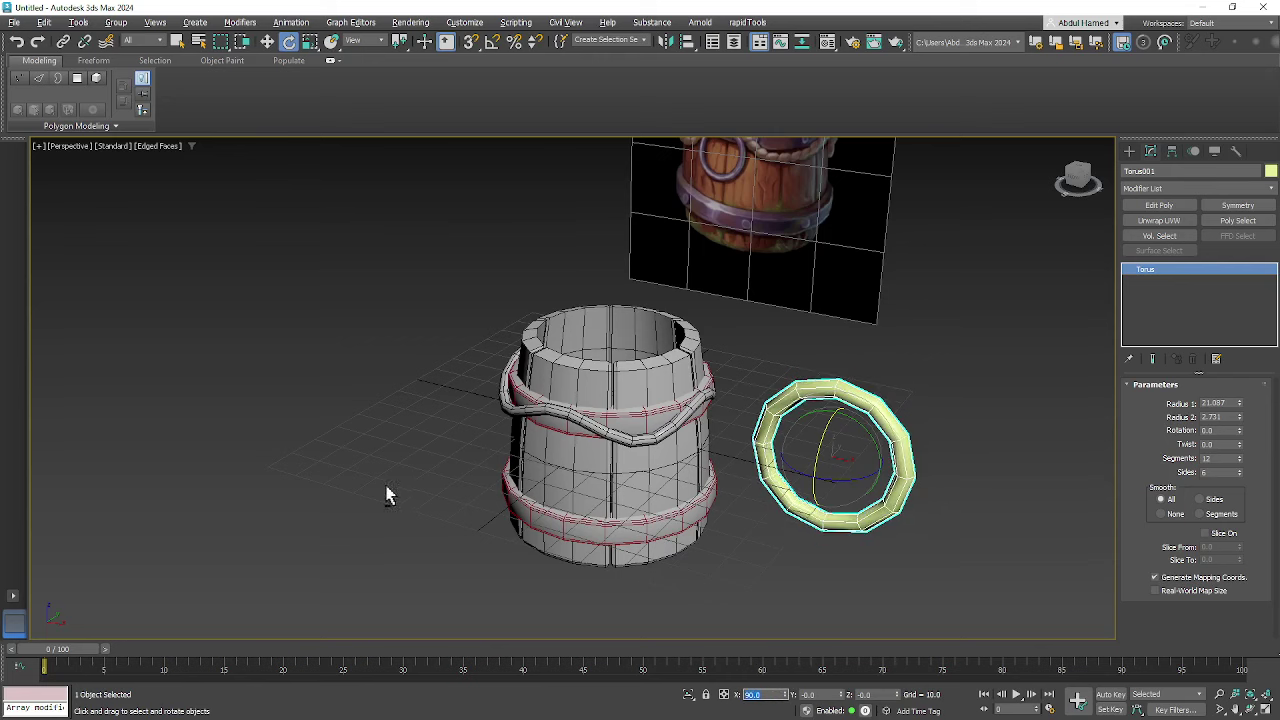
- Move the upright ring along the Y axis until it stands in front of the barrel
alt+middle_drag(388, 495, 575, 480)
key(w)
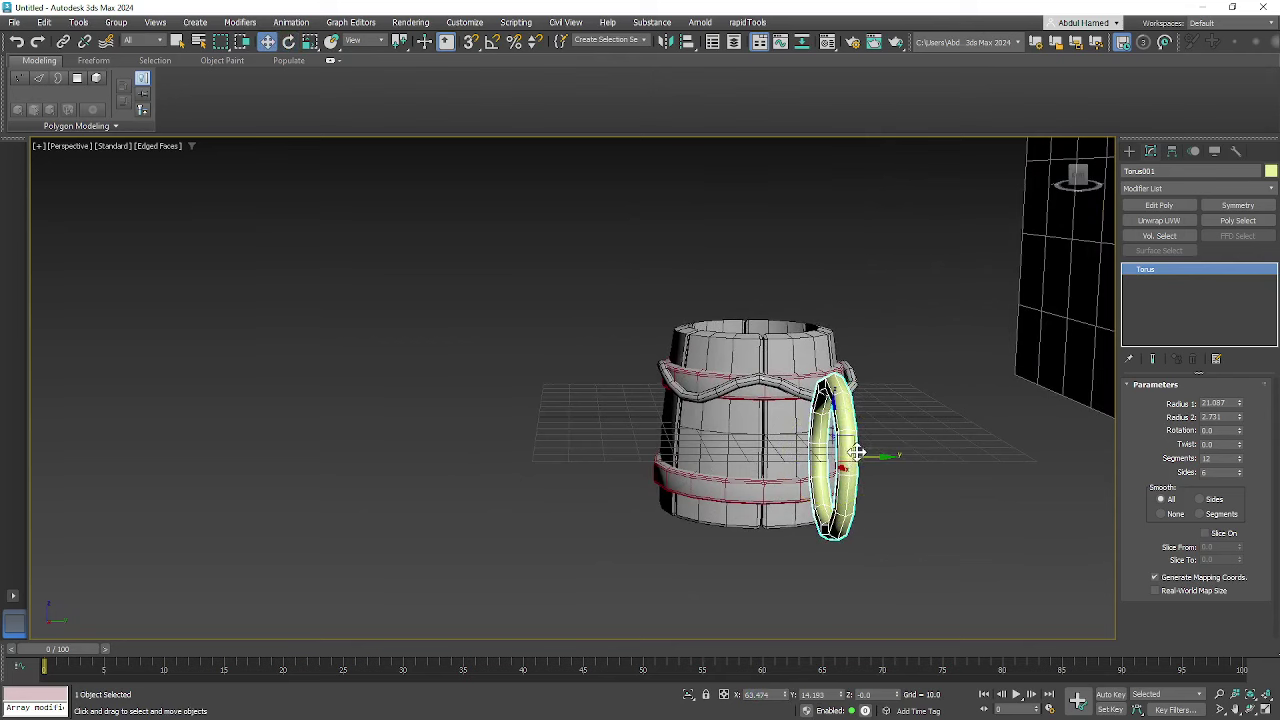
drag(884, 457, 717, 460)
- In the front view, centre the ring on the barrel and scale it uniformly to slightly under half its size
alt+middle_drag(717, 460, 840, 480)
key(f)
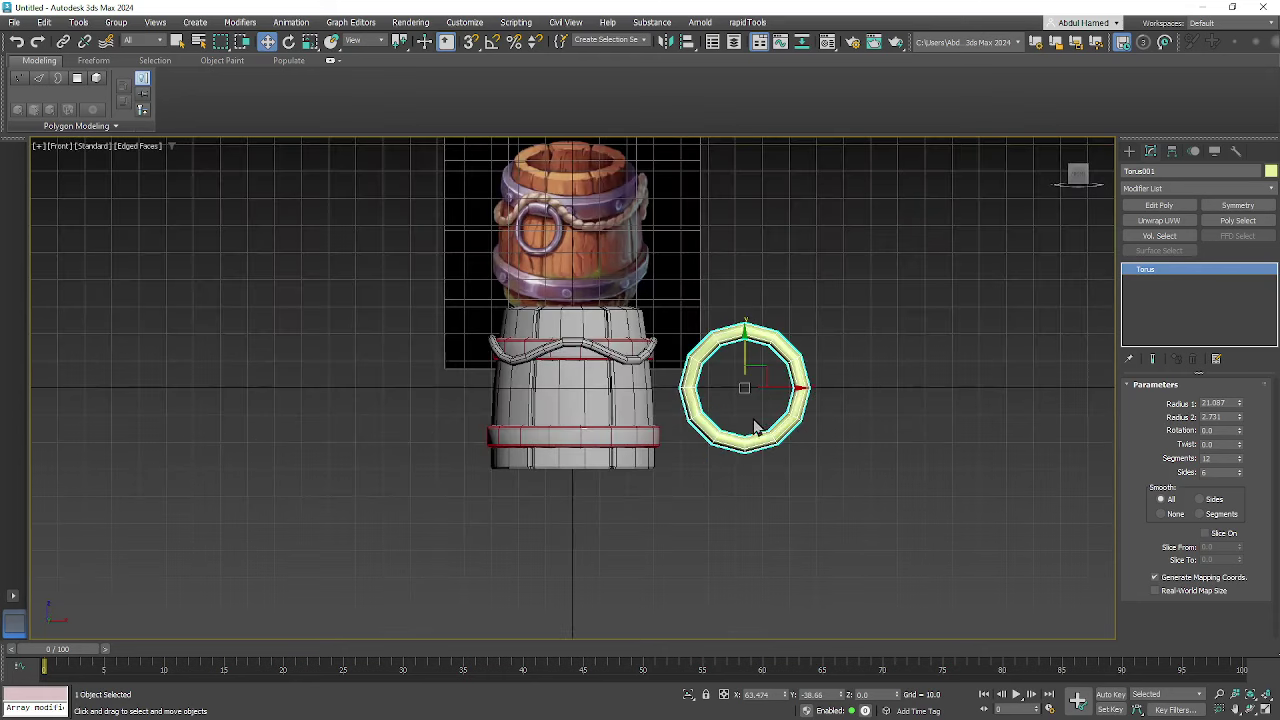
scroll(788, 420, up, 3)
drag(789, 377, 471, 437)
key(r)
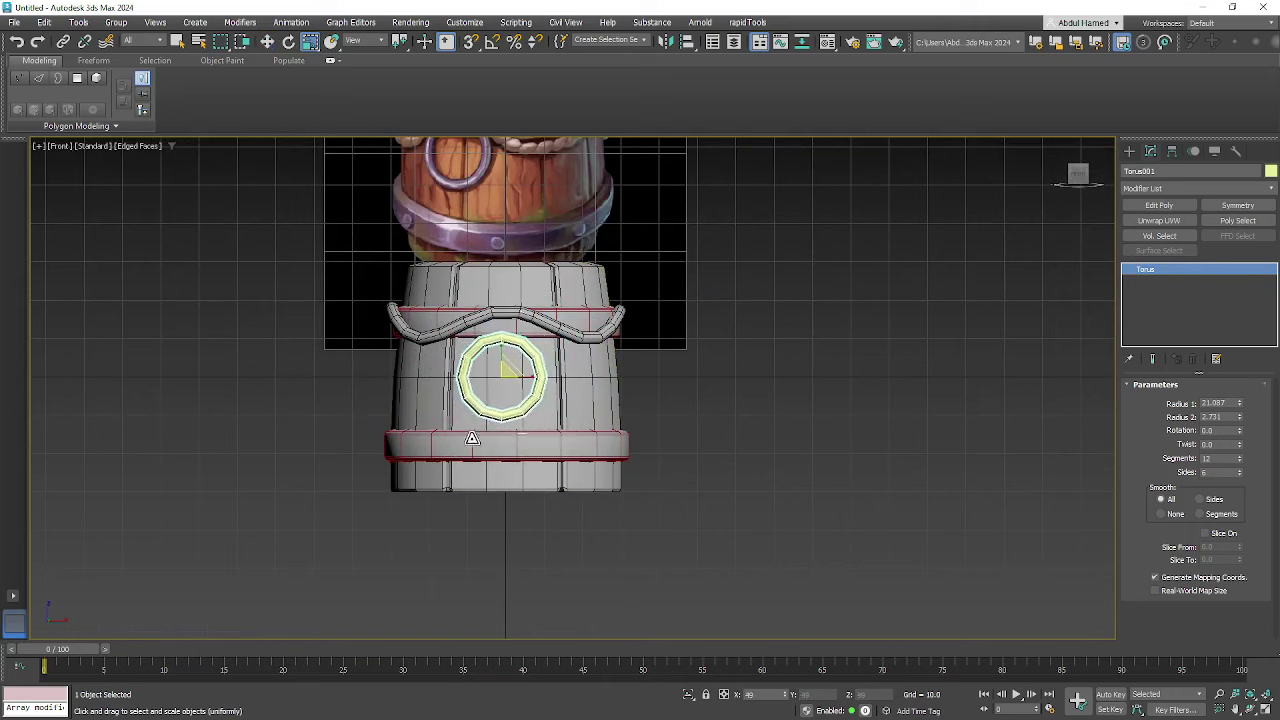
- Raise the ring to just below the wavy rope and move it along Y up close to the barrel's front
scroll(480, 410, up, 4)
key(w)
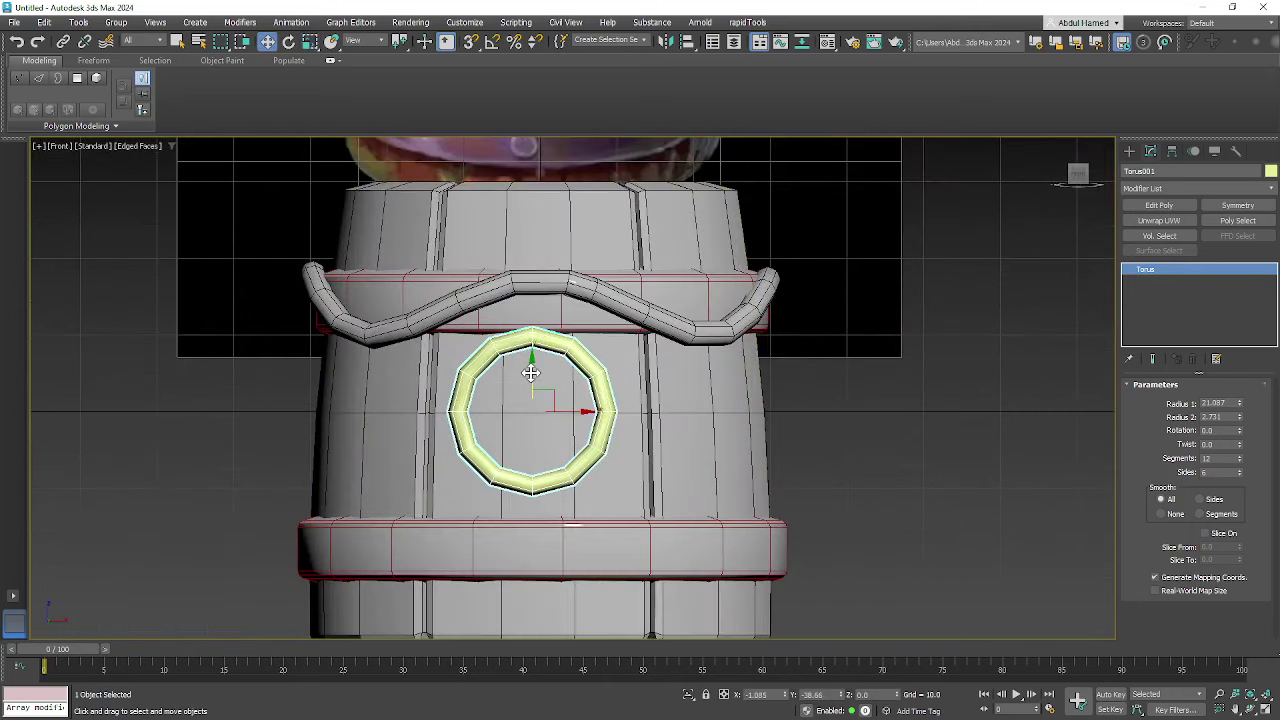
drag(531, 372, 545, 340)
alt+middle_drag(545, 340, 490, 390)
click(606, 366)
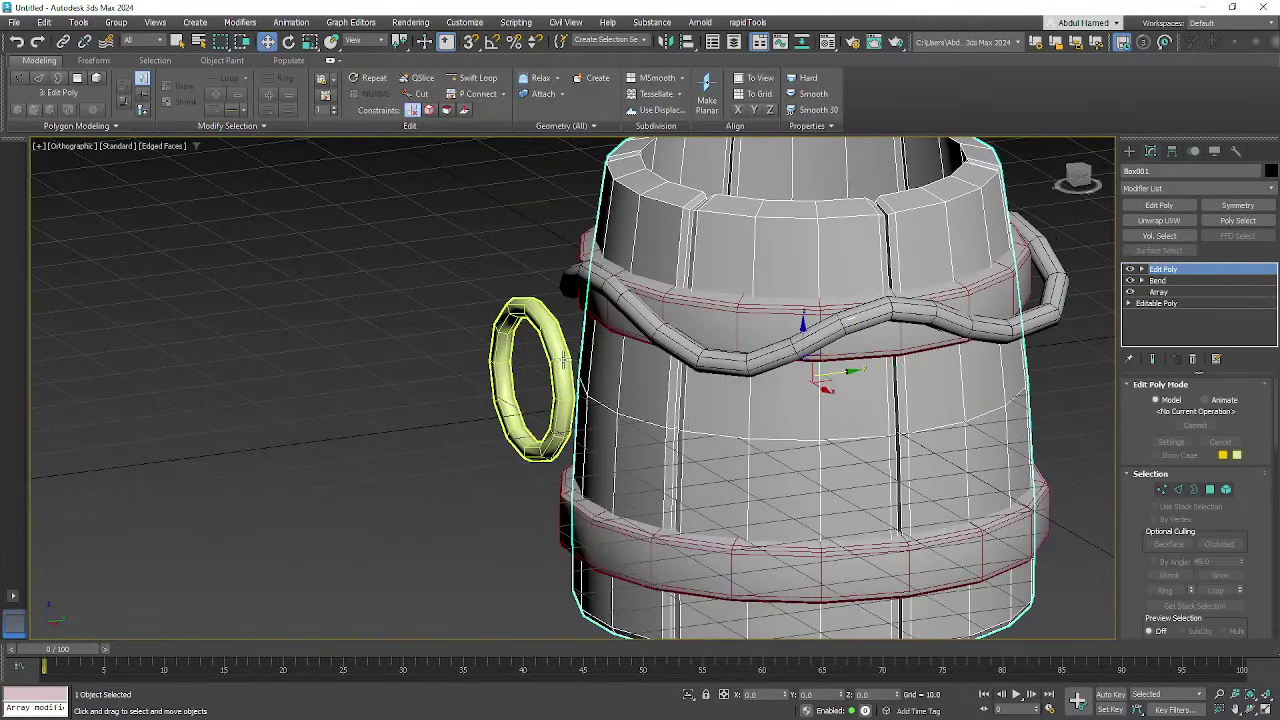
click(562, 361)
drag(583, 371, 638, 371)
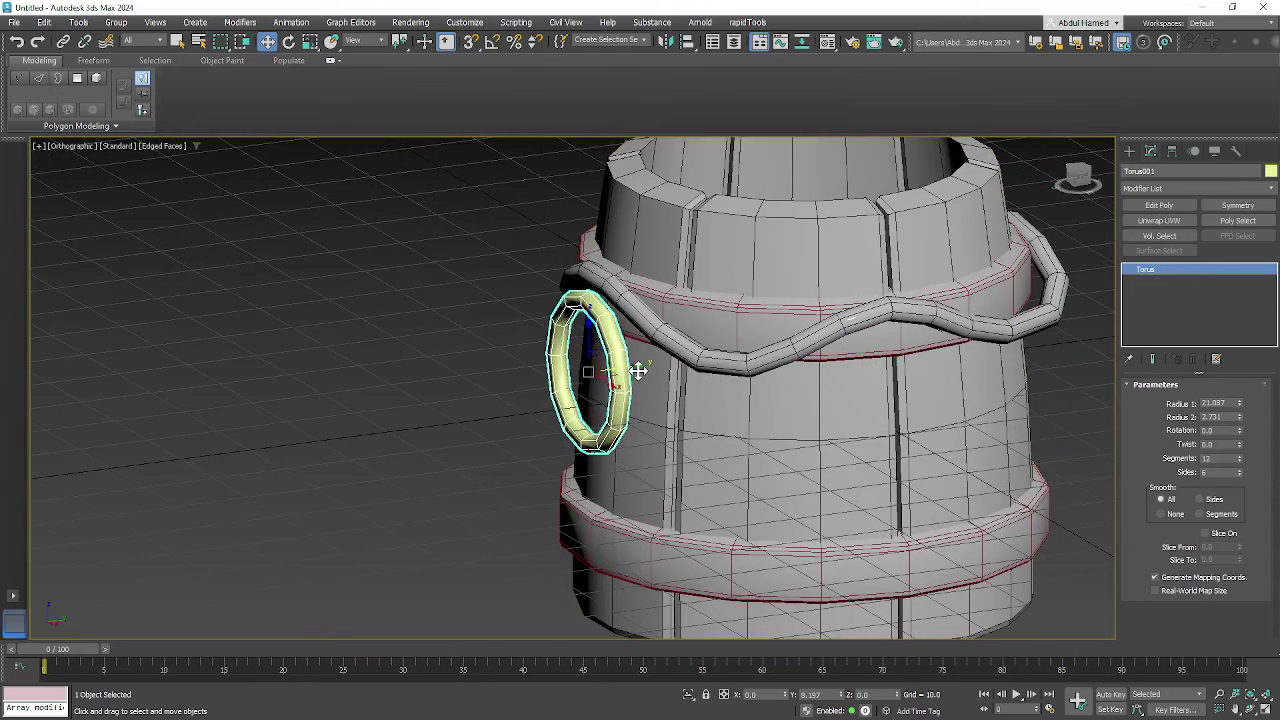
- Tilt the ring by about -8.5 degrees around the X axis to follow the barrel's slope
key(e)
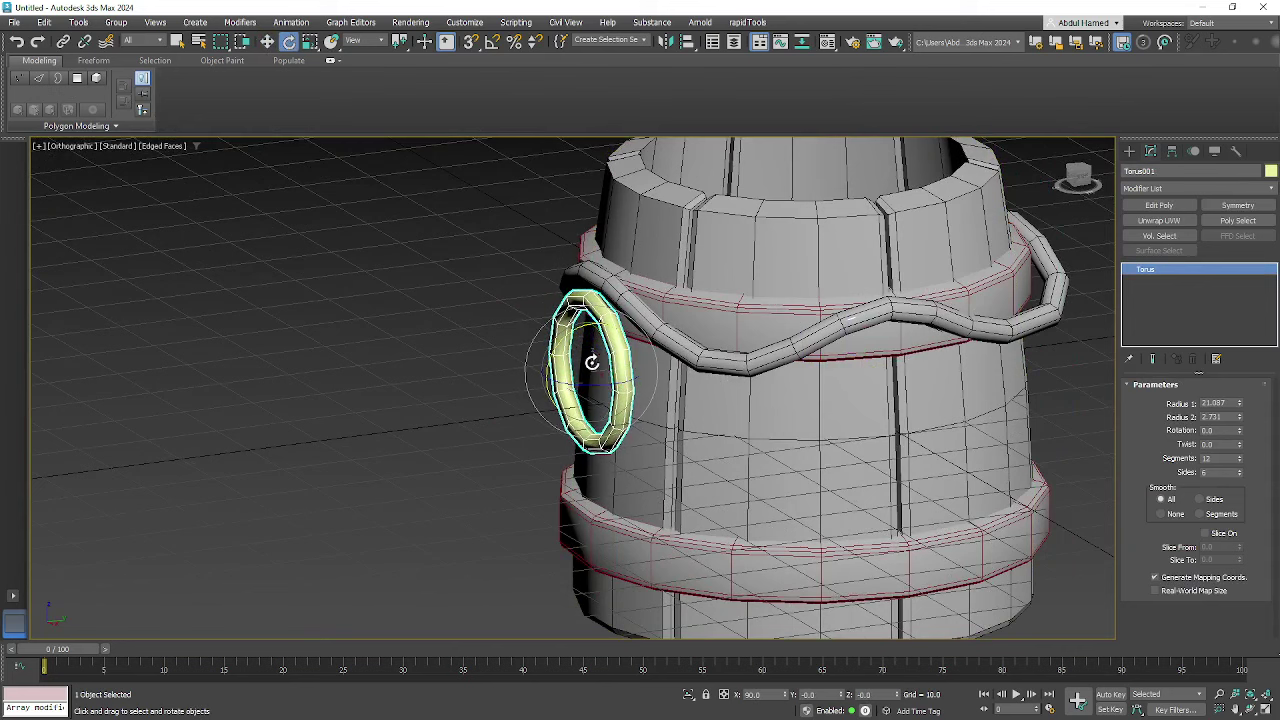
drag(564, 341, 573, 333)
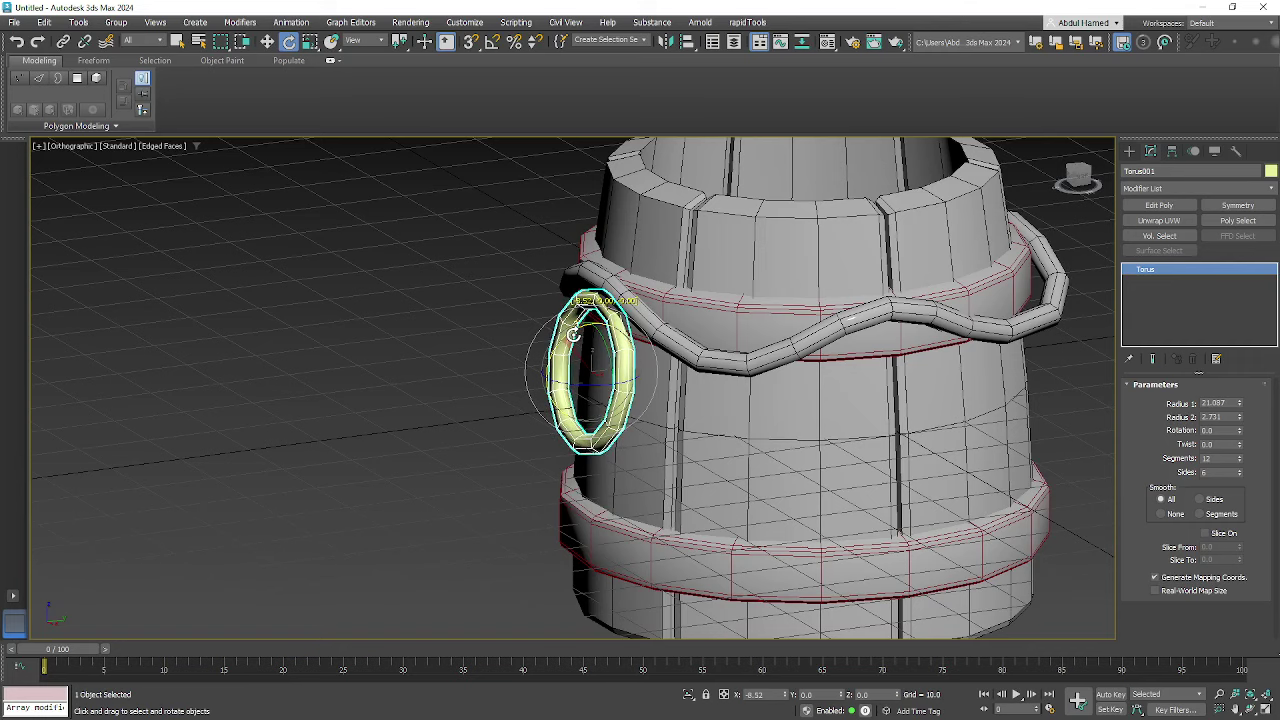
alt+middle_drag(636, 346, 630, 402)
scroll(758, 338, down, 2)
scroll(684, 421, down, 2)
- Convert the ring to an editable poly and expand its list of sub-object levels
scroll(643, 386, up, 3)
scroll(584, 398, up, 4)
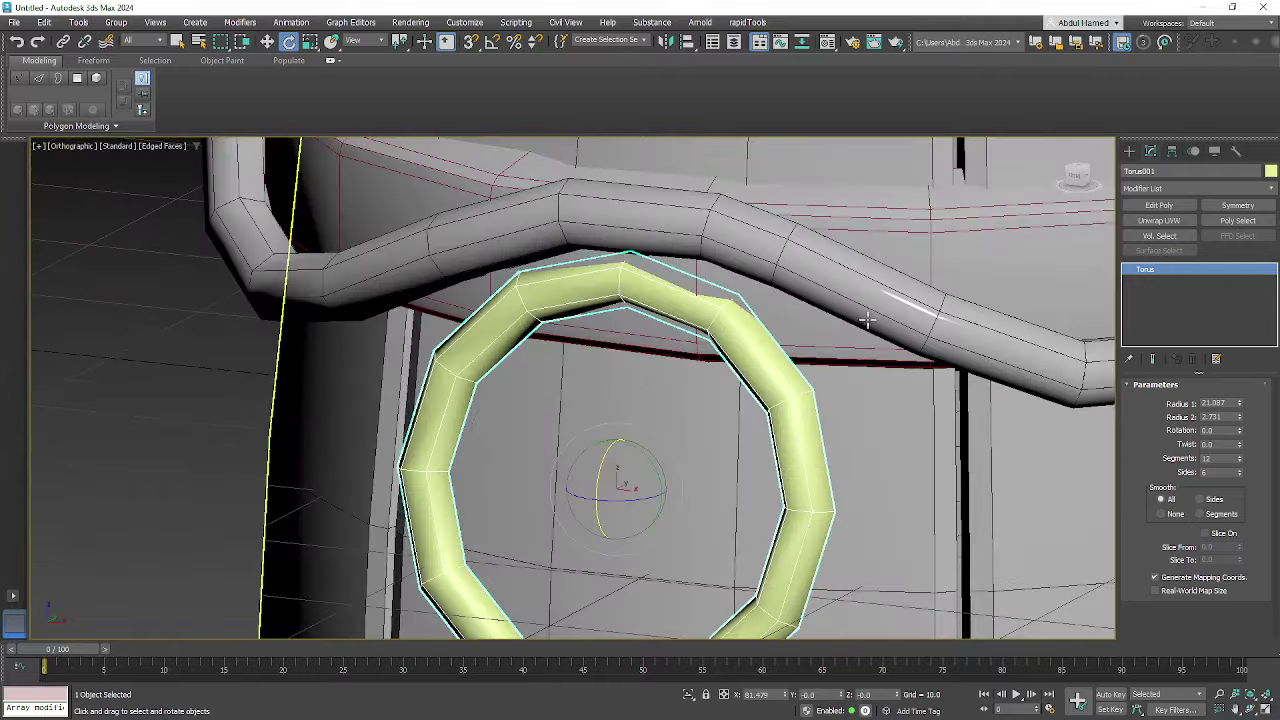
right_click(1174, 279)
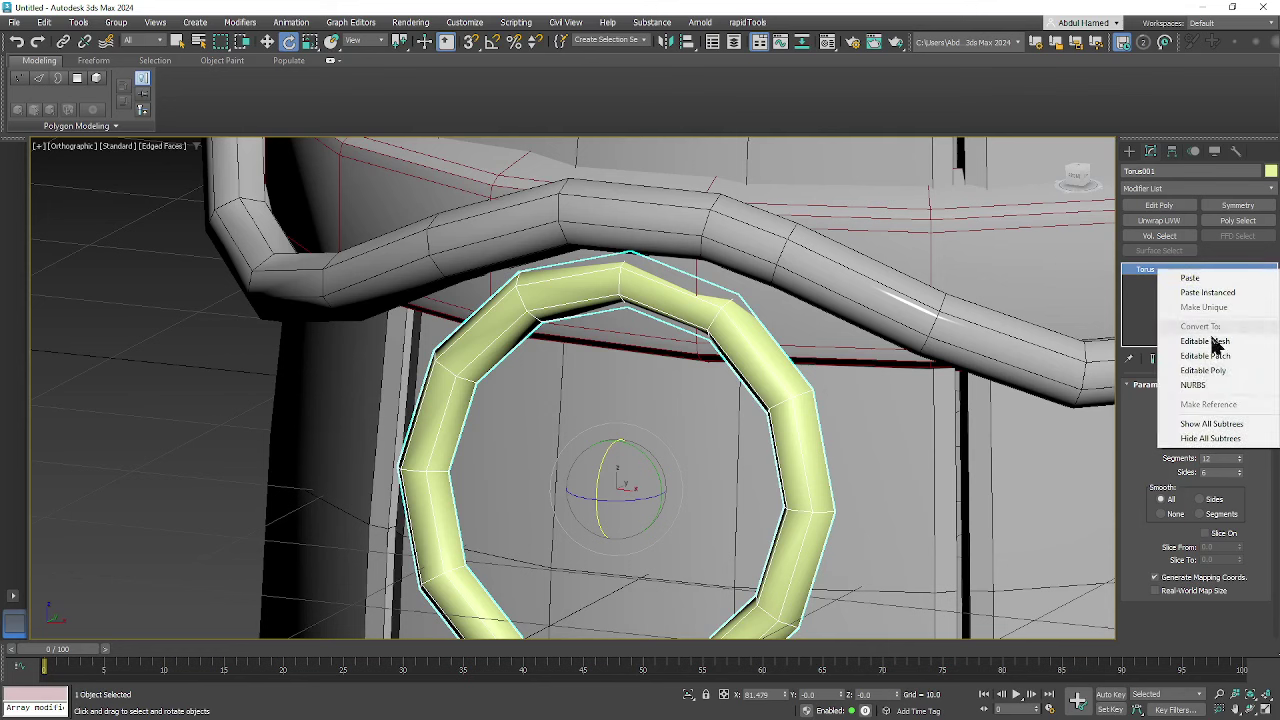
click(1210, 374)
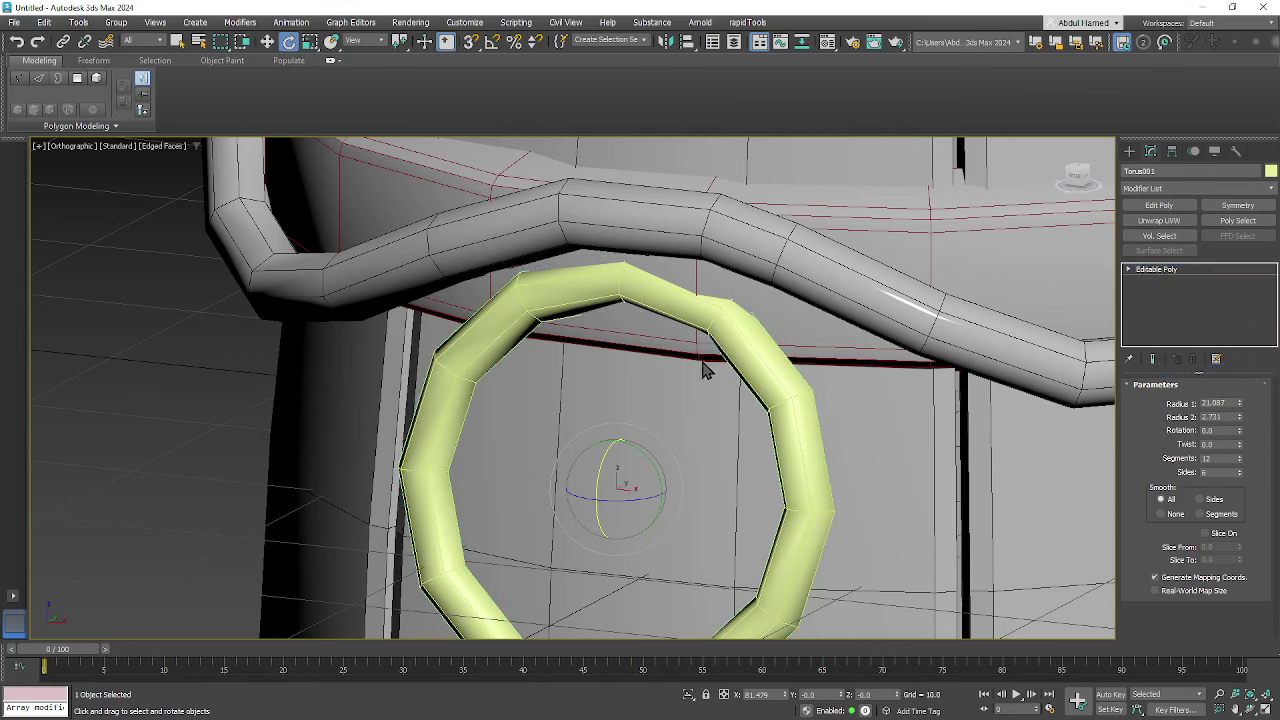
click(1131, 270)
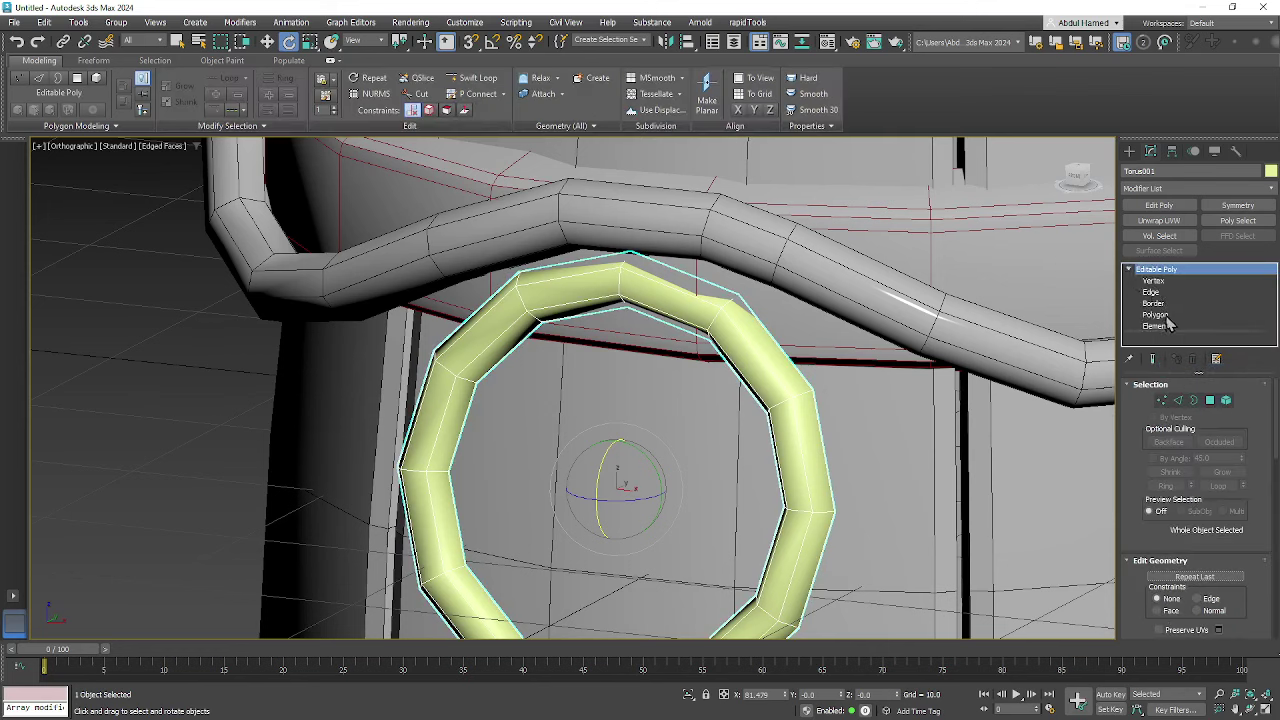
- Enter polygon editing on the ring and select the twelve faces of the two segments at its very top
click(1160, 315)
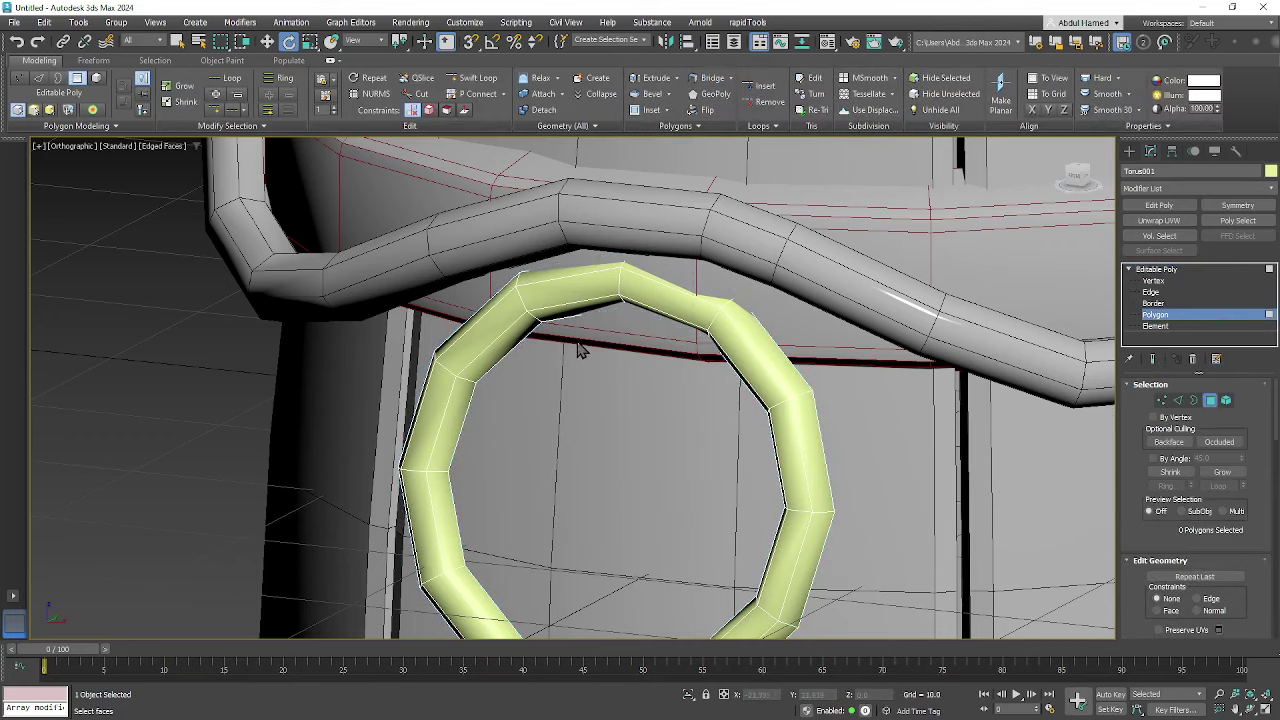
drag(578, 343, 580, 351)
alt+middle_drag(603, 350, 565, 488)
scroll(566, 486, down, 7)
middle_drag(577, 297, 563, 364)
middle_drag(557, 187, 570, 272)
middle_drag(637, 468, 590, 358)
scroll(610, 410, up, 6)
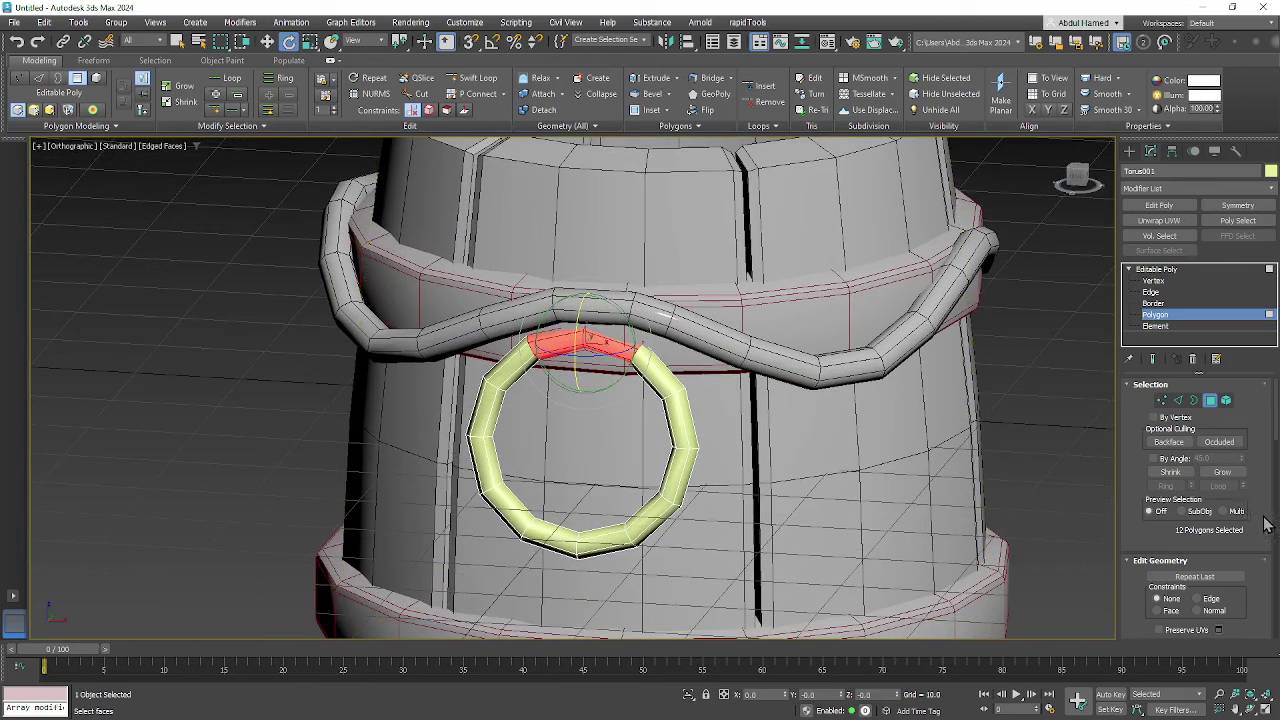
- Start an Extrude on the ring's selected top polygons and hide all unselected objects
drag(1234, 548, 1227, 398)
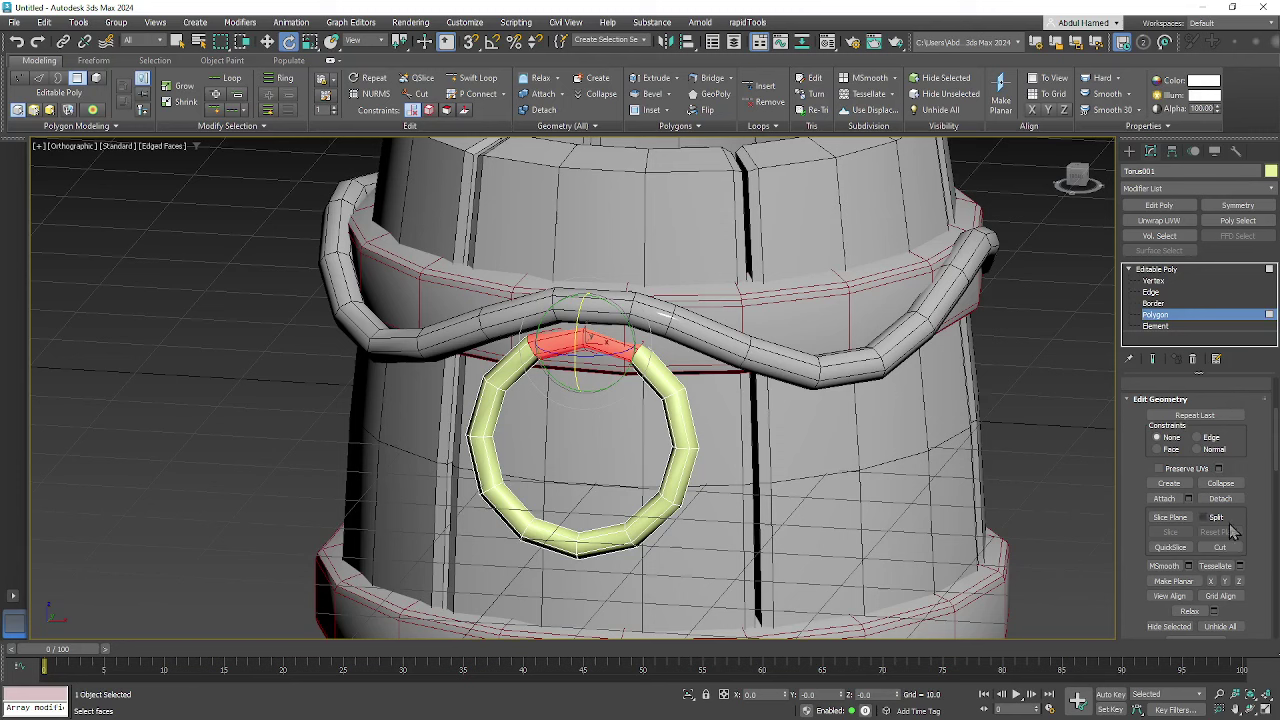
drag(1246, 527, 1218, 606)
drag(1230, 482, 1238, 417)
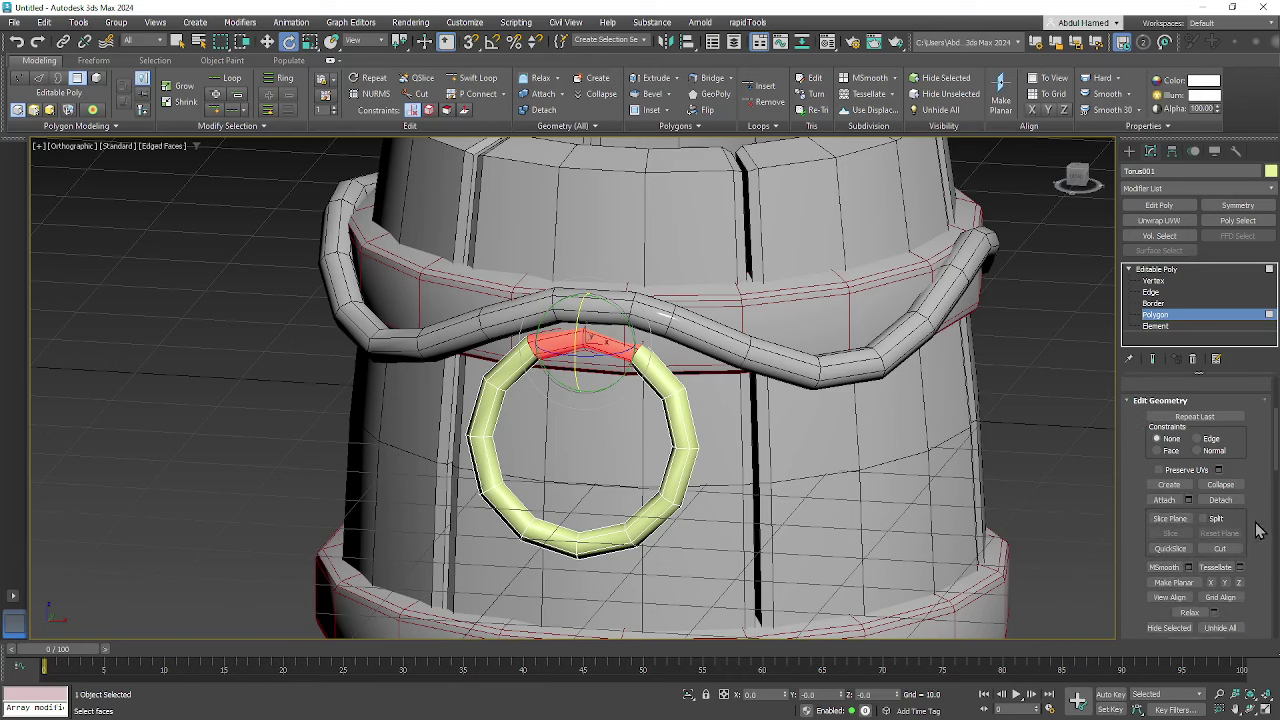
drag(1258, 530, 1265, 314)
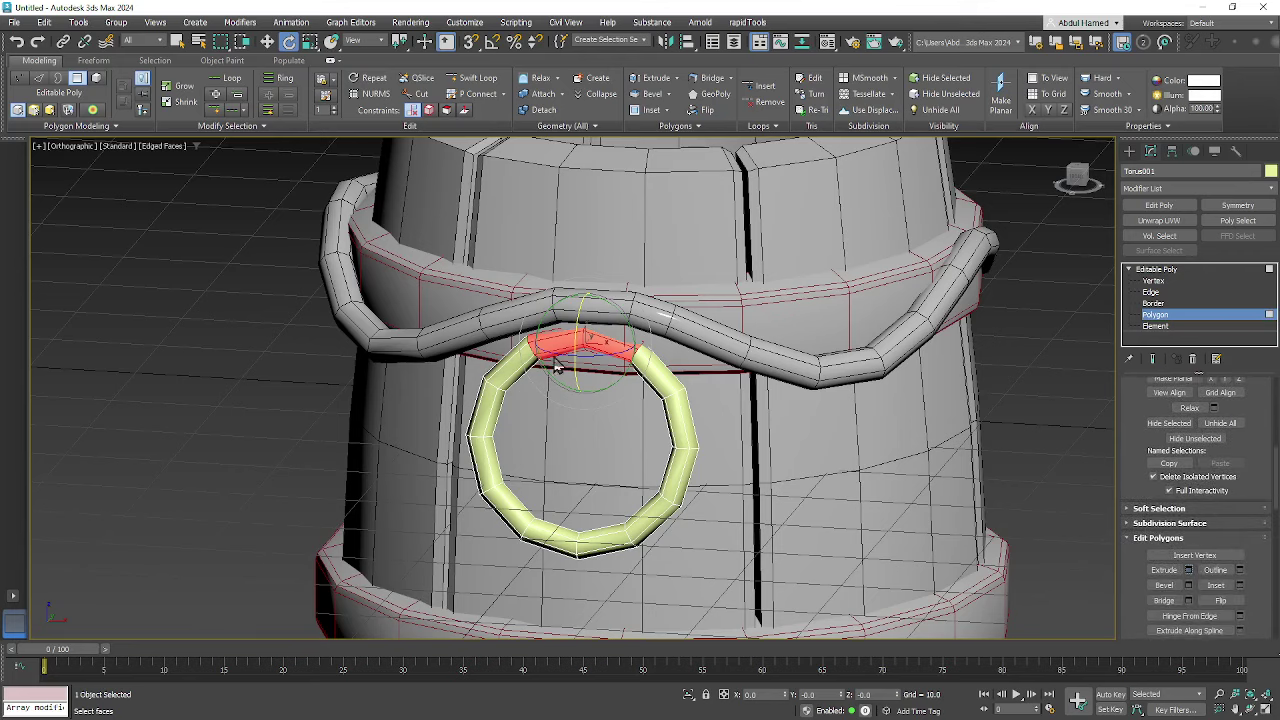
alt+middle_drag(634, 350, 586, 357)
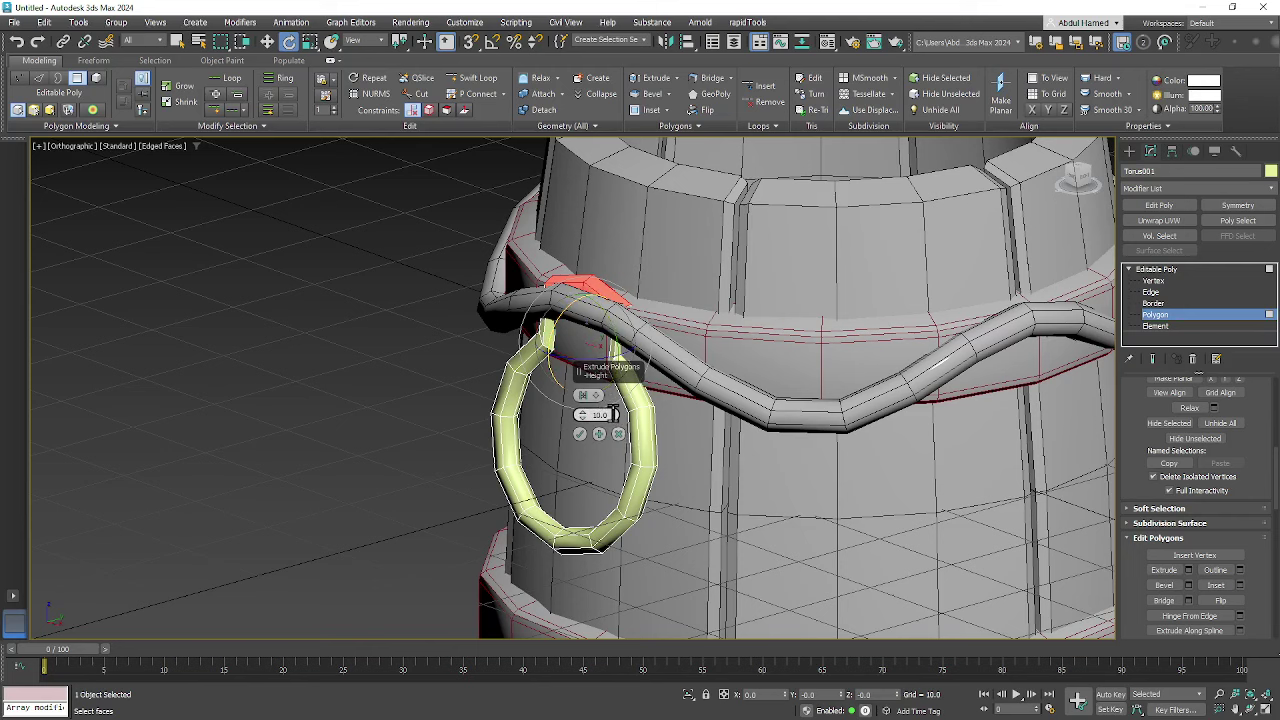
right_click(763, 406)
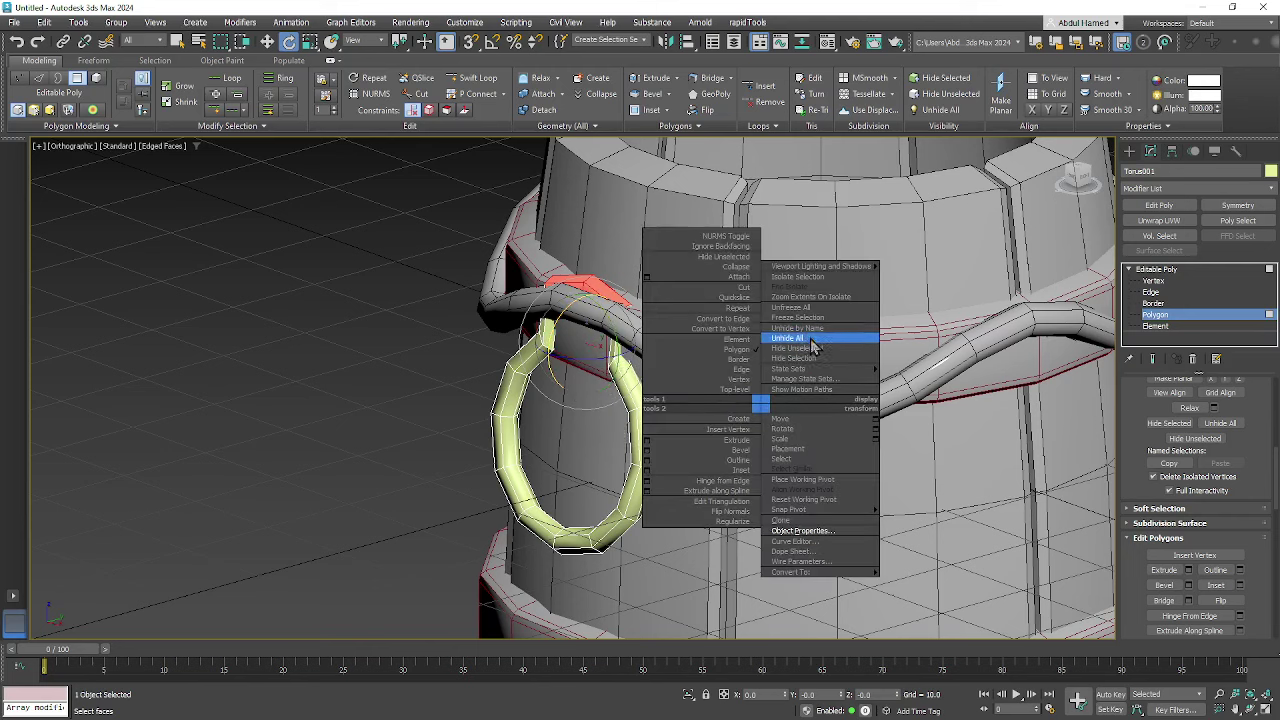
click(816, 349)
- Extrude the selected top polygons along Local Normal with a height of 0.56
scroll(587, 358, up, 4)
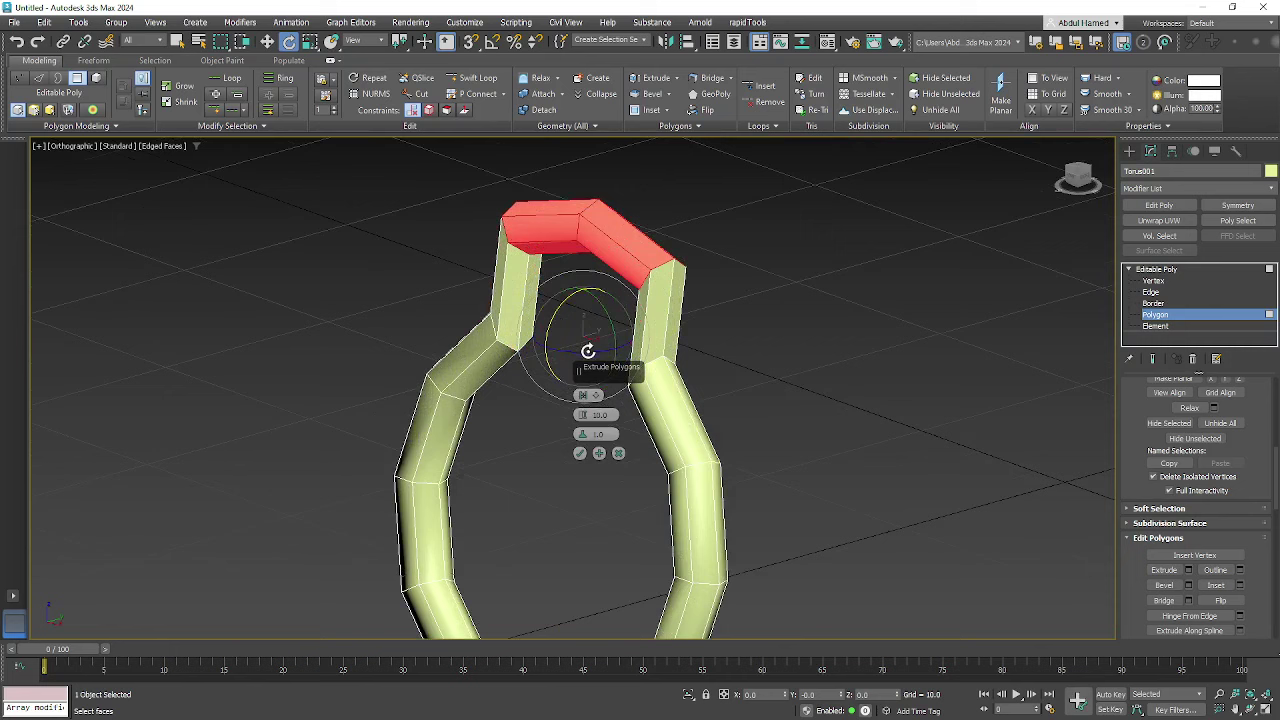
click(584, 395)
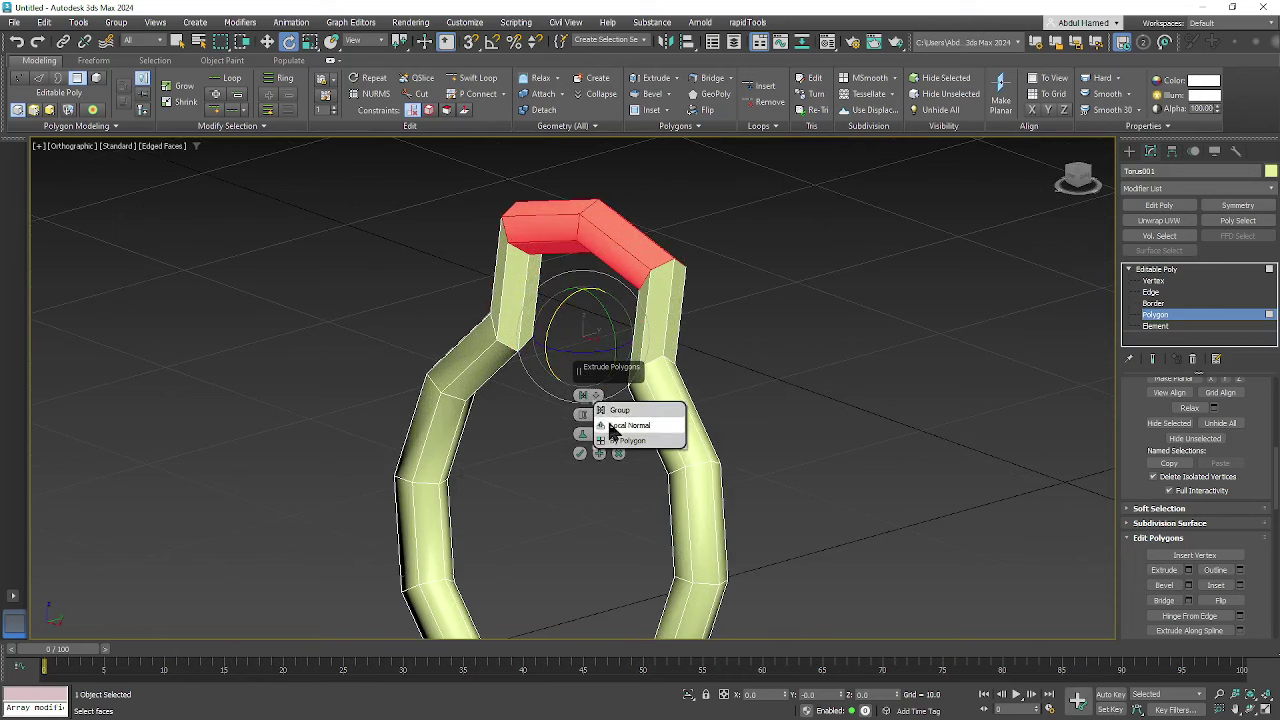
click(612, 428)
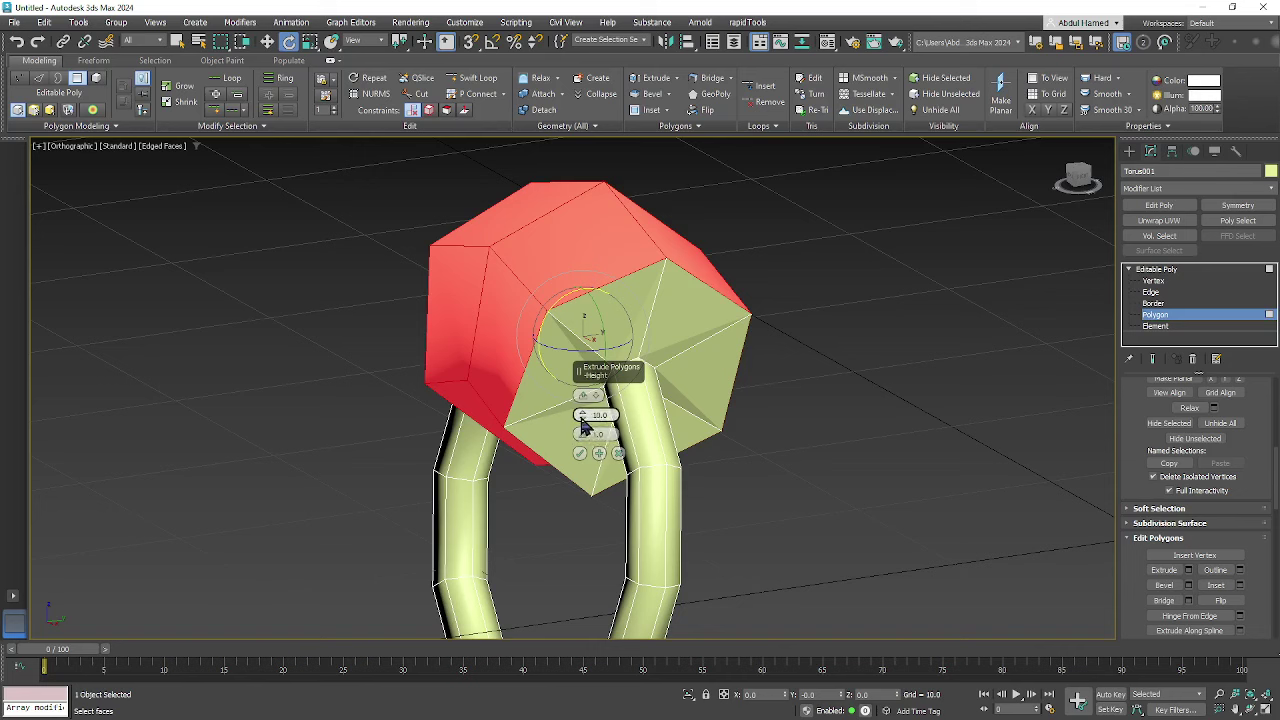
drag(585, 425, 540, 622)
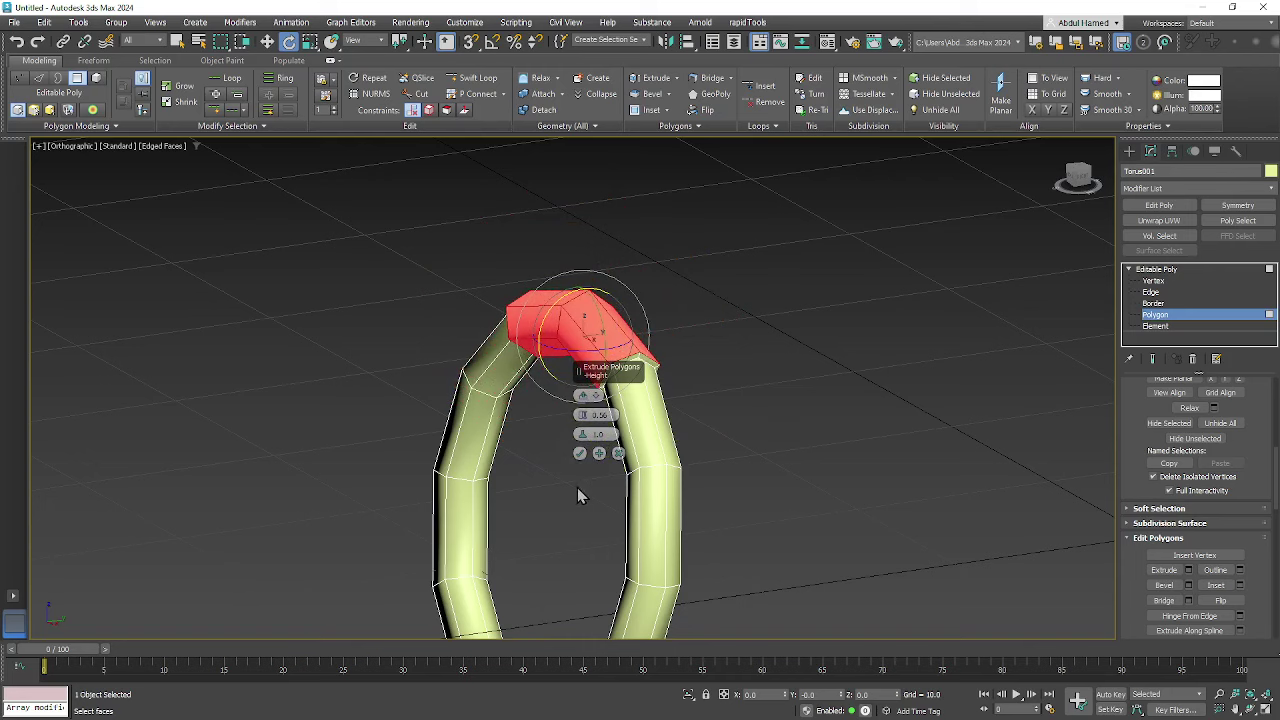
click(580, 455)
- Unhide all objects so the ring is shown together with the barrel
alt+middle_drag(640, 449, 754, 410)
scroll(814, 391, down, 6)
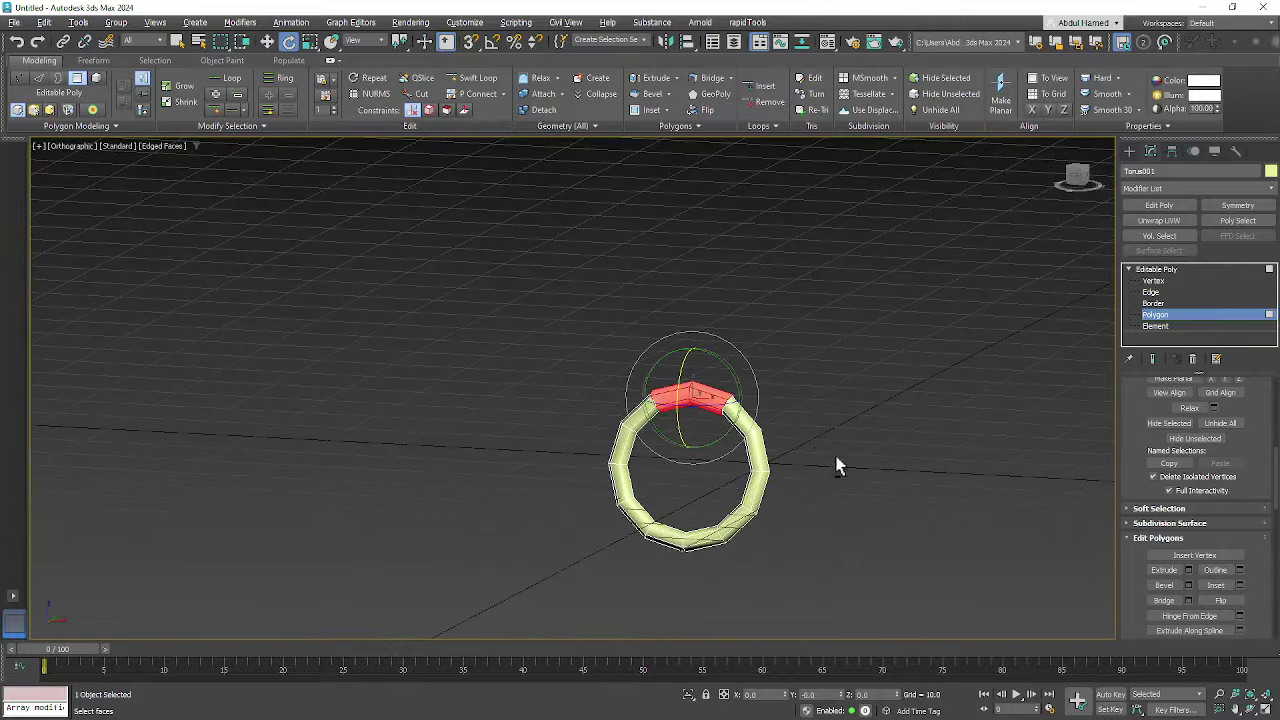
scroll(837, 463, up, 3)
right_click(814, 432)
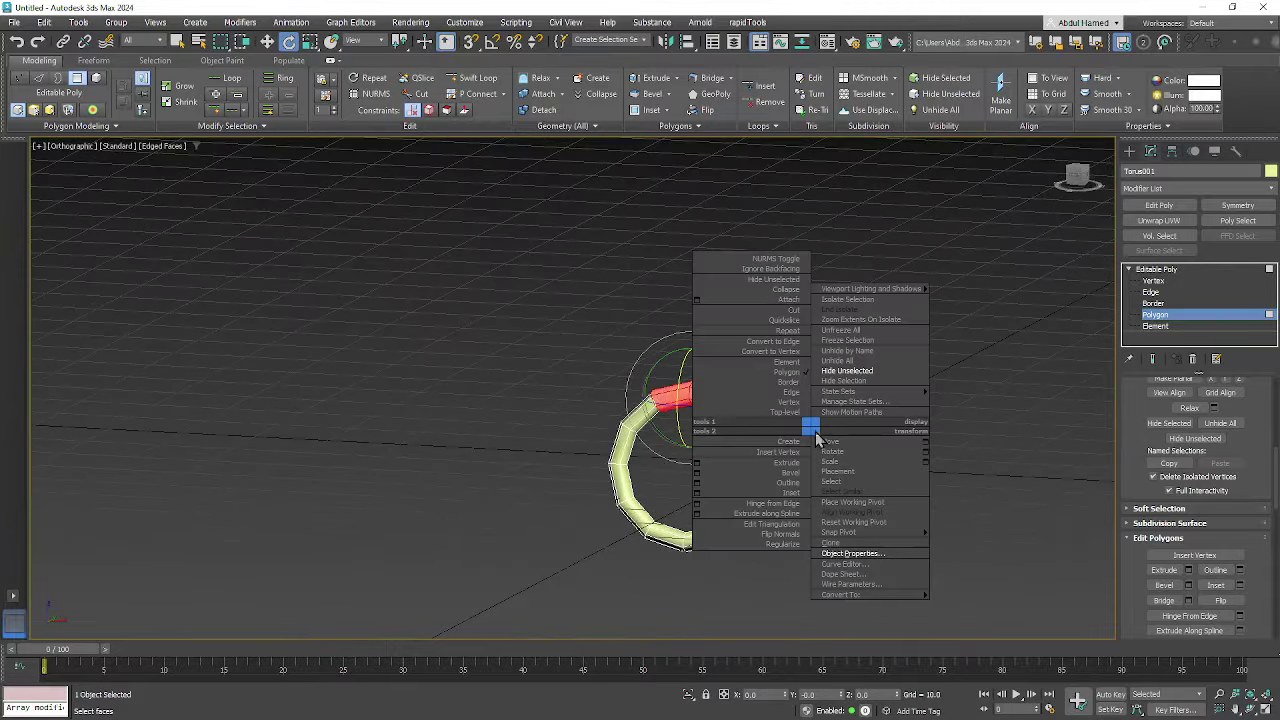
click(858, 361)
- Select the thickened top faces of the ring again and scale them to about 105% in the YZ plane
alt+middle_drag(1048, 423, 848, 446)
middle_drag(848, 446, 684, 487)
scroll(740, 462, down, 2)
scroll(692, 490, up, 5)
scroll(669, 478, up, 3)
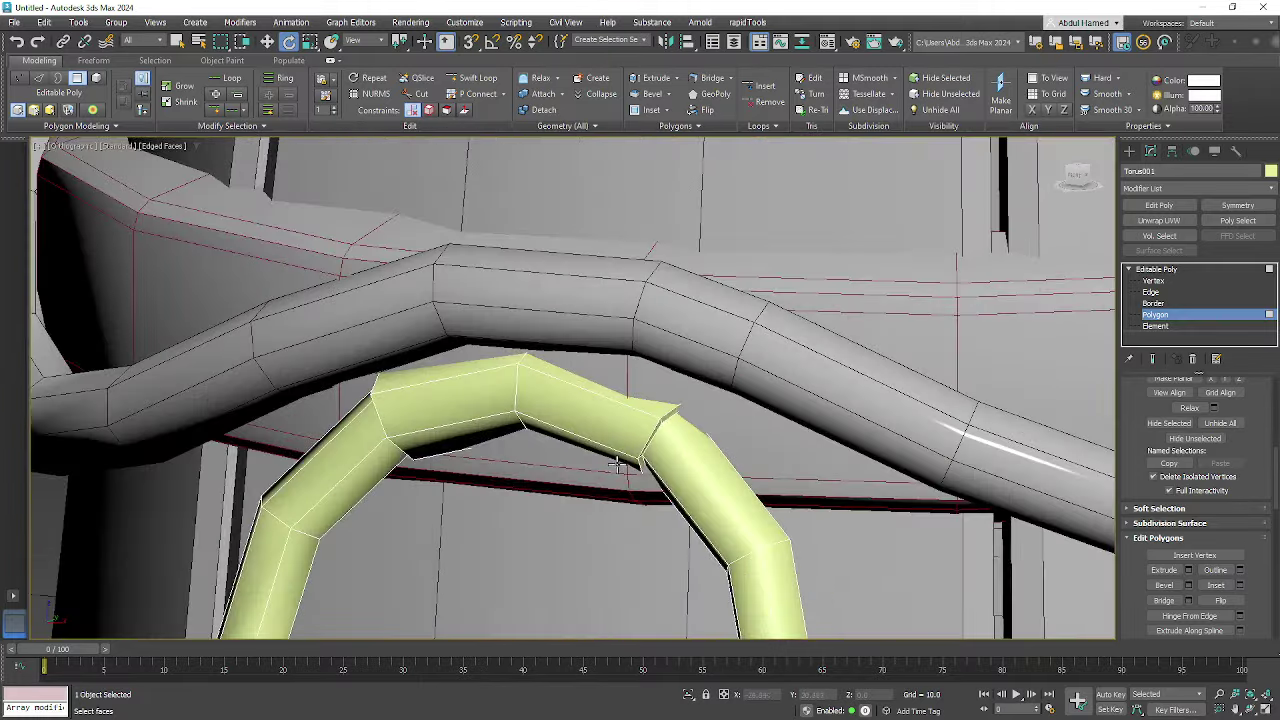
alt+middle_drag(620, 462, 497, 352)
drag(557, 476, 551, 451)
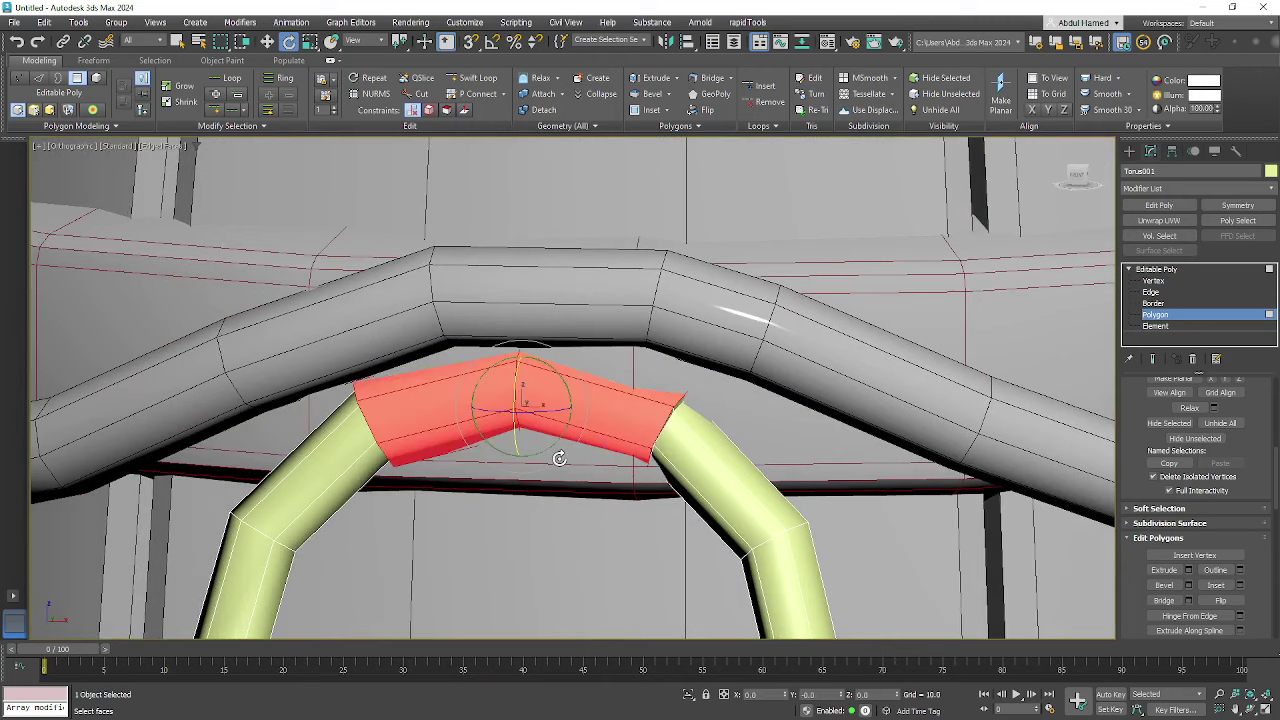
alt+middle_drag(551, 451, 519, 470)
key(r)
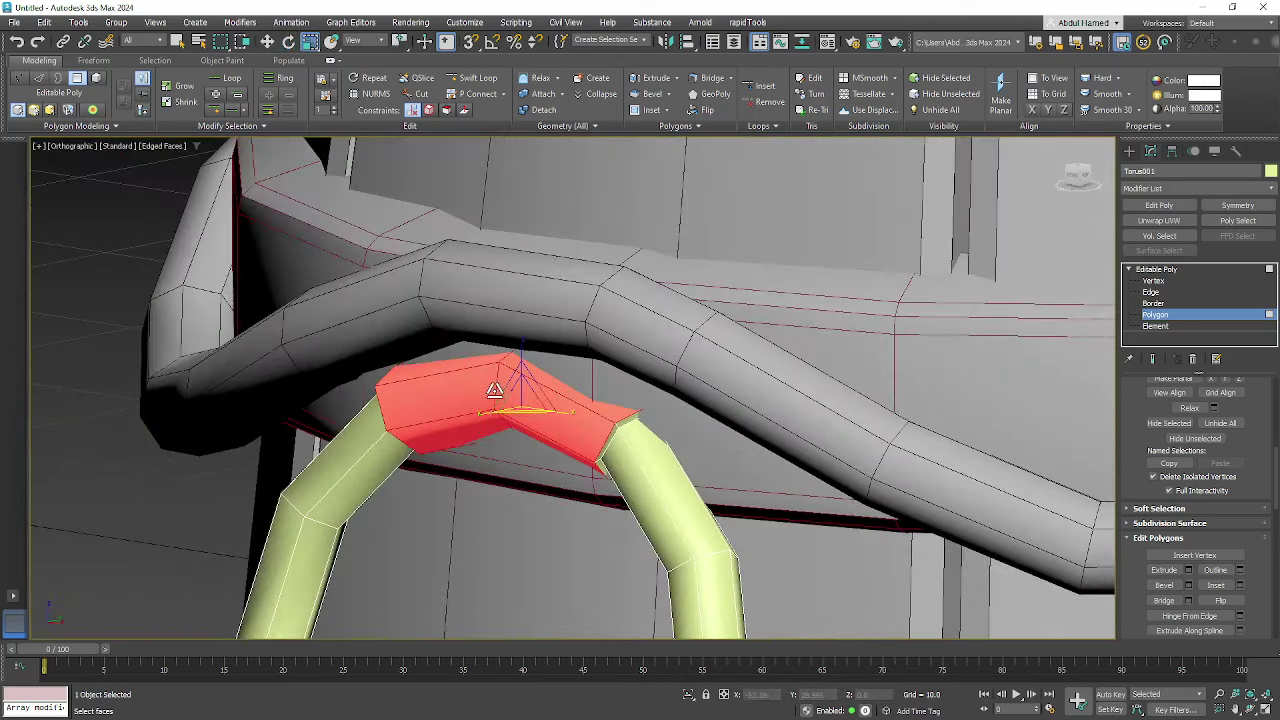
drag(500, 399, 503, 394)
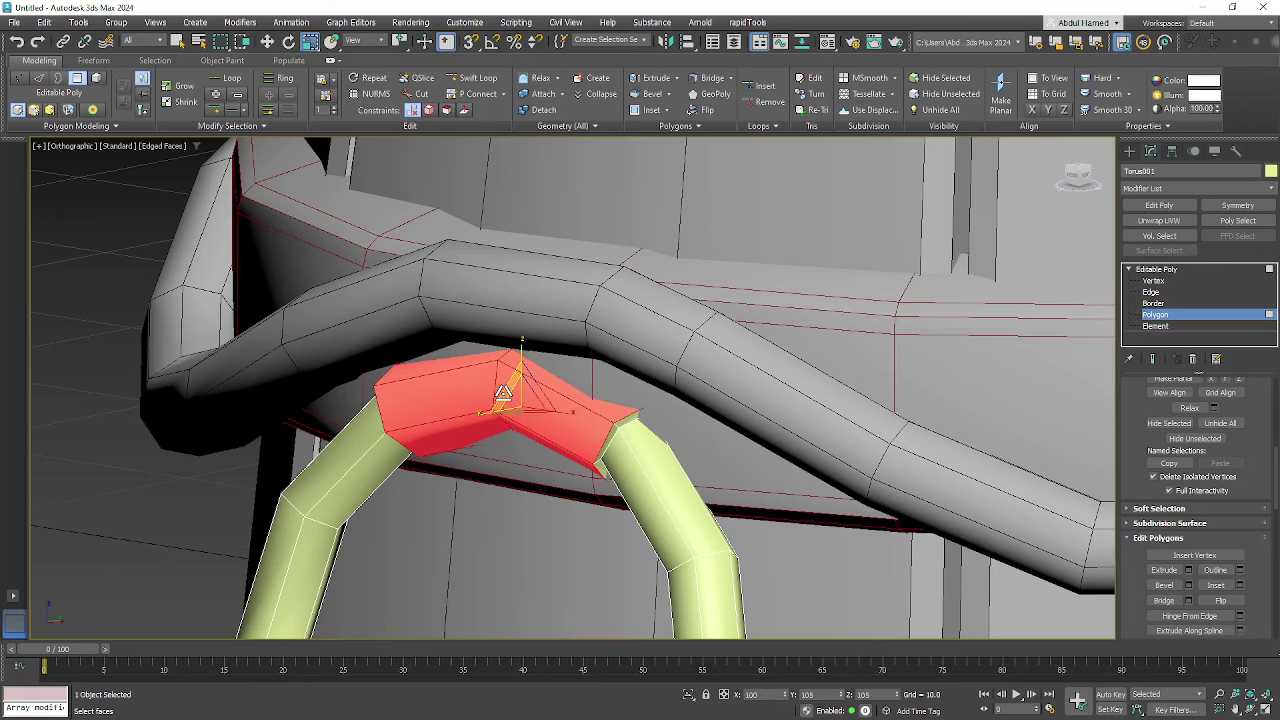
alt+middle_drag(503, 393, 566, 416)
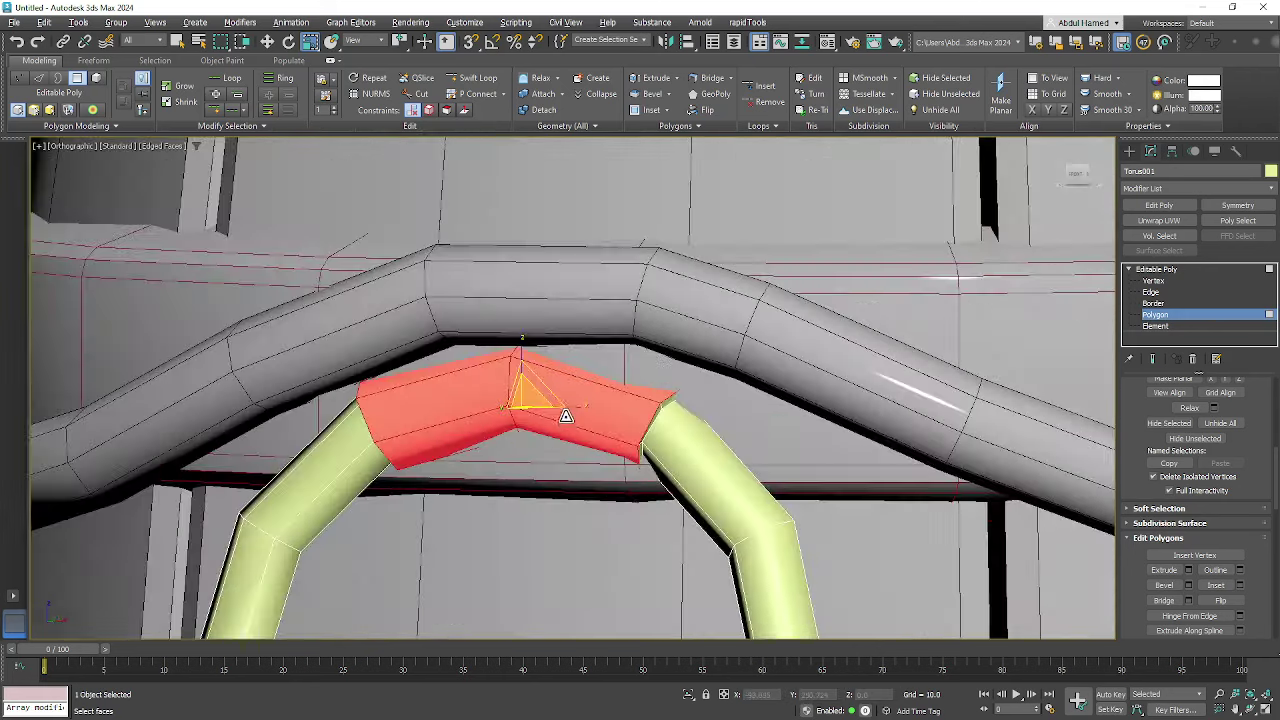
- Chamfer the middle edge loop of the ring's thickened top section by about 5 and leave edge editing
click(1151, 291)
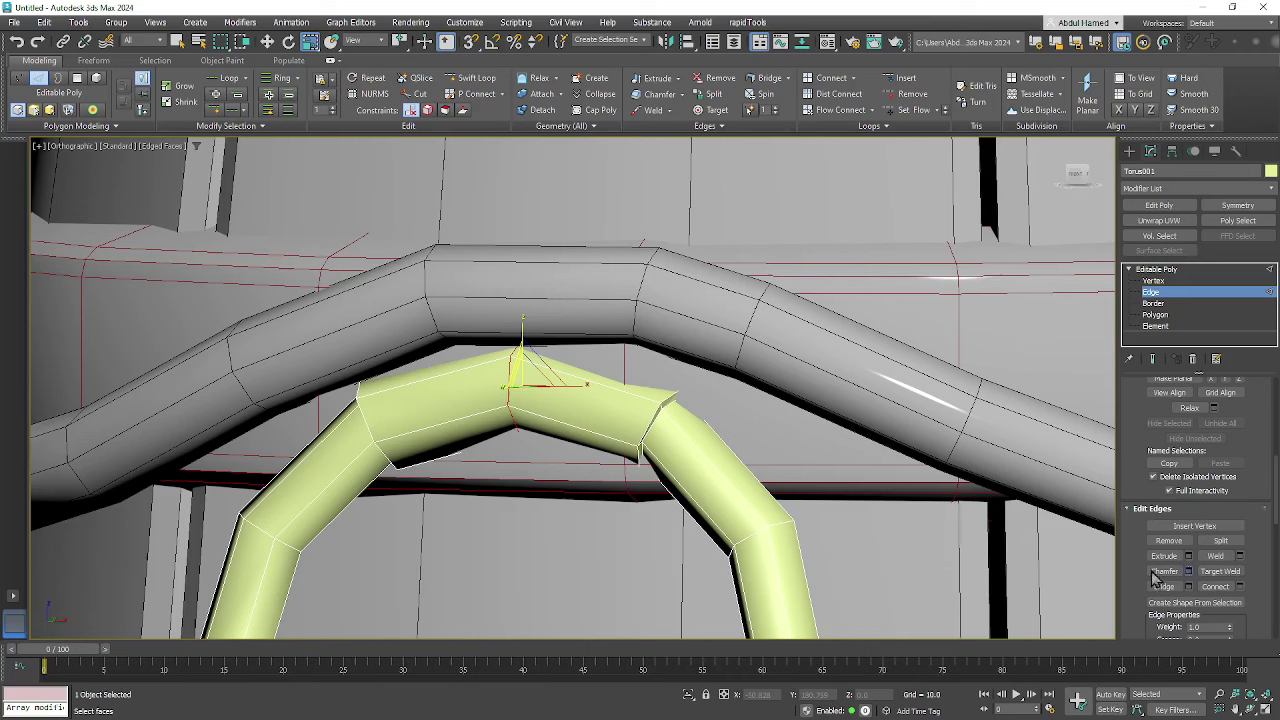
click(1188, 571)
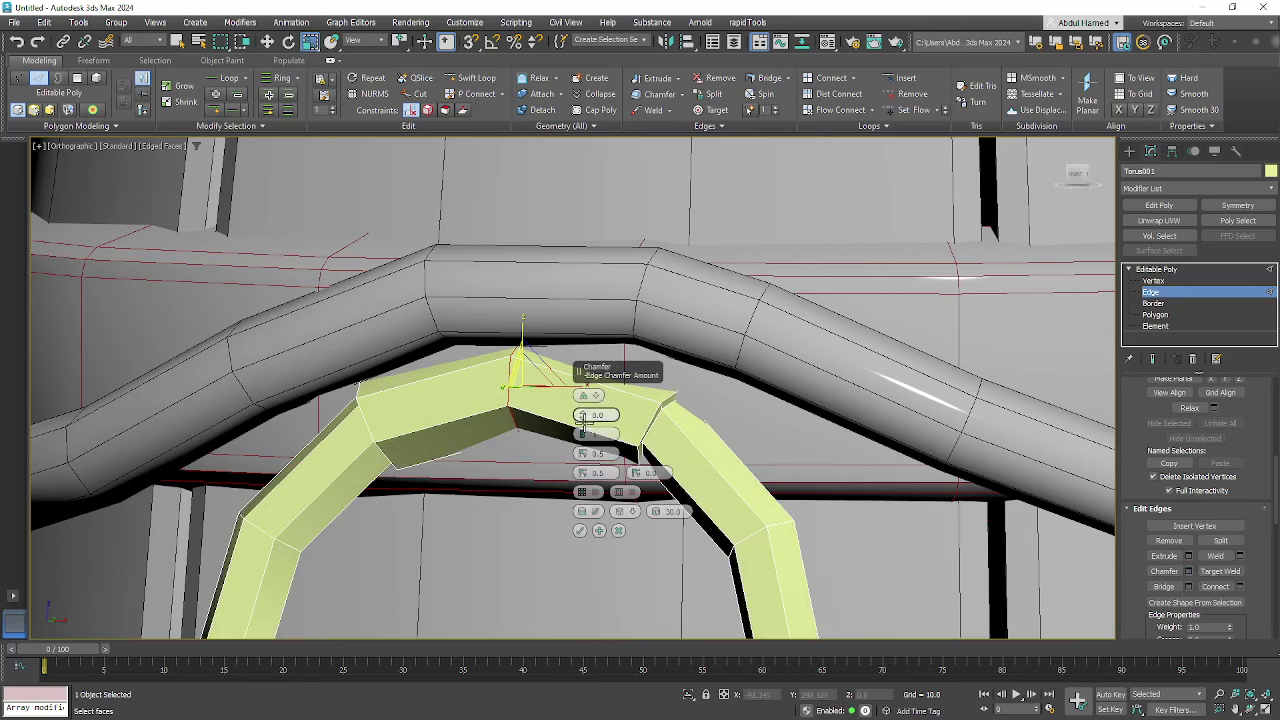
drag(585, 420, 614, 258)
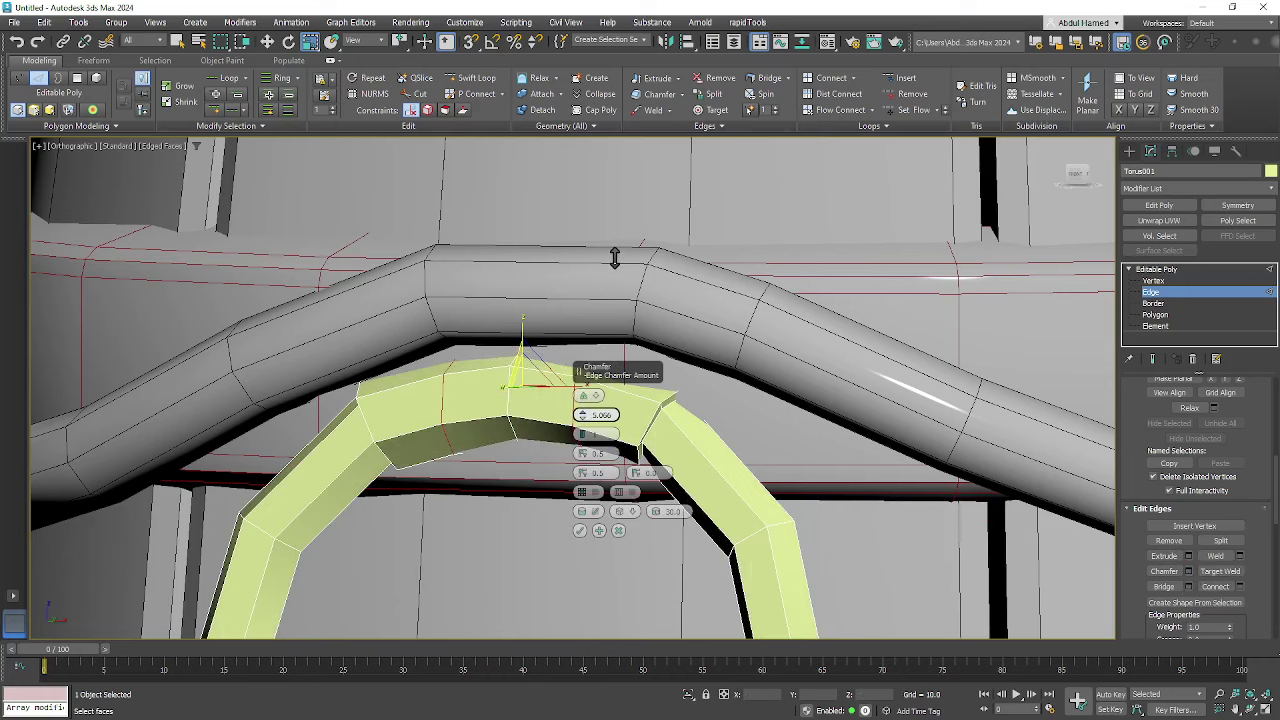
click(580, 530)
alt+middle_drag(587, 558, 580, 490)
scroll(657, 424, down, 6)
scroll(520, 446, up, 4)
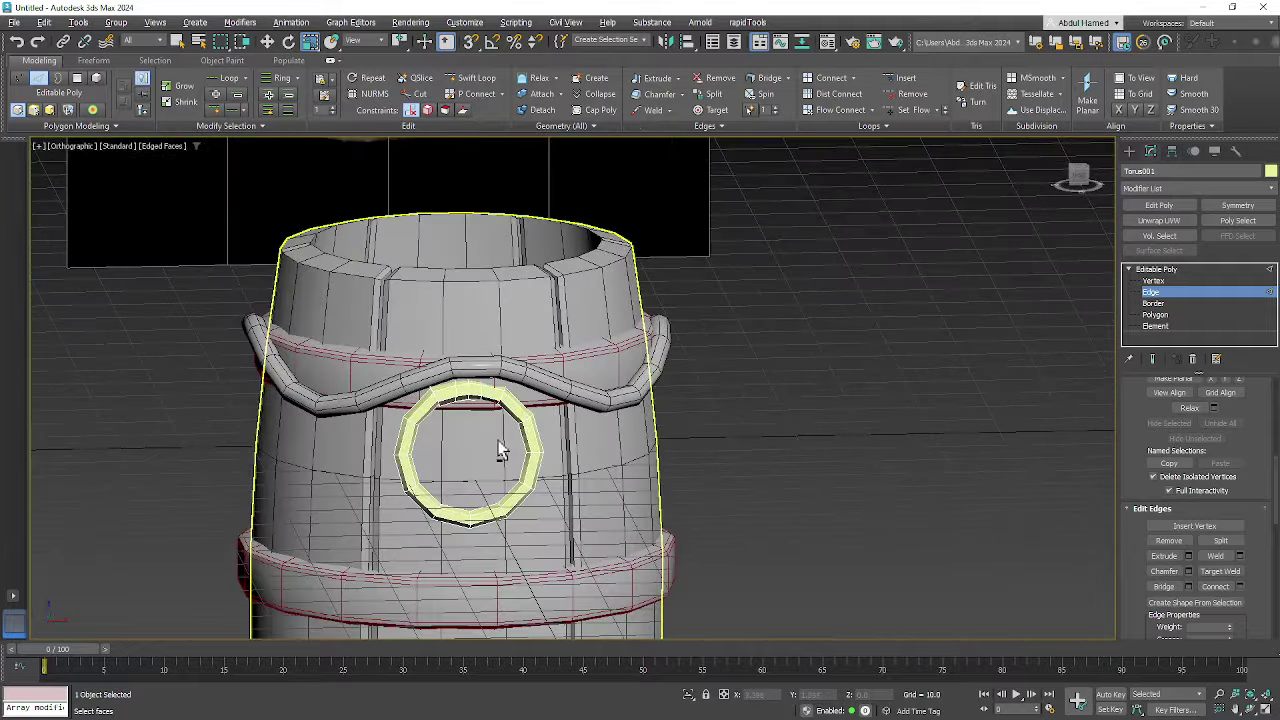
alt+middle_drag(500, 448, 454, 449)
scroll(468, 452, up, 4)
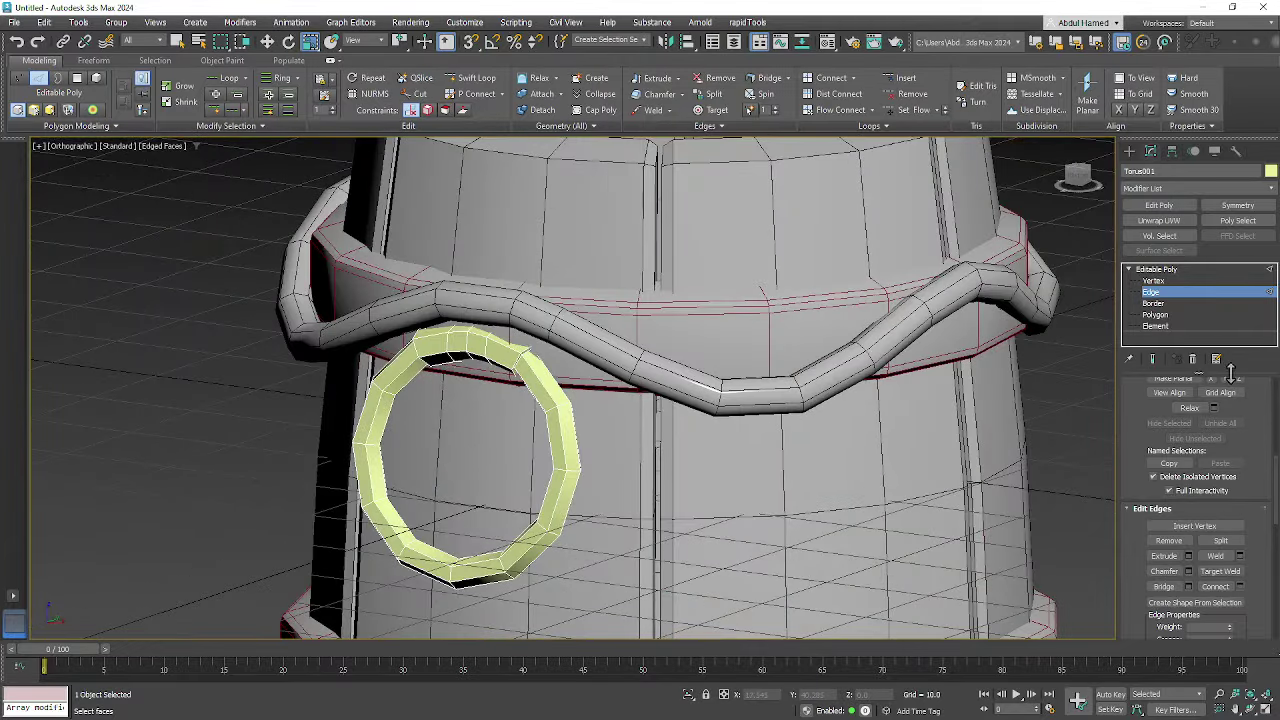
click(1166, 290)
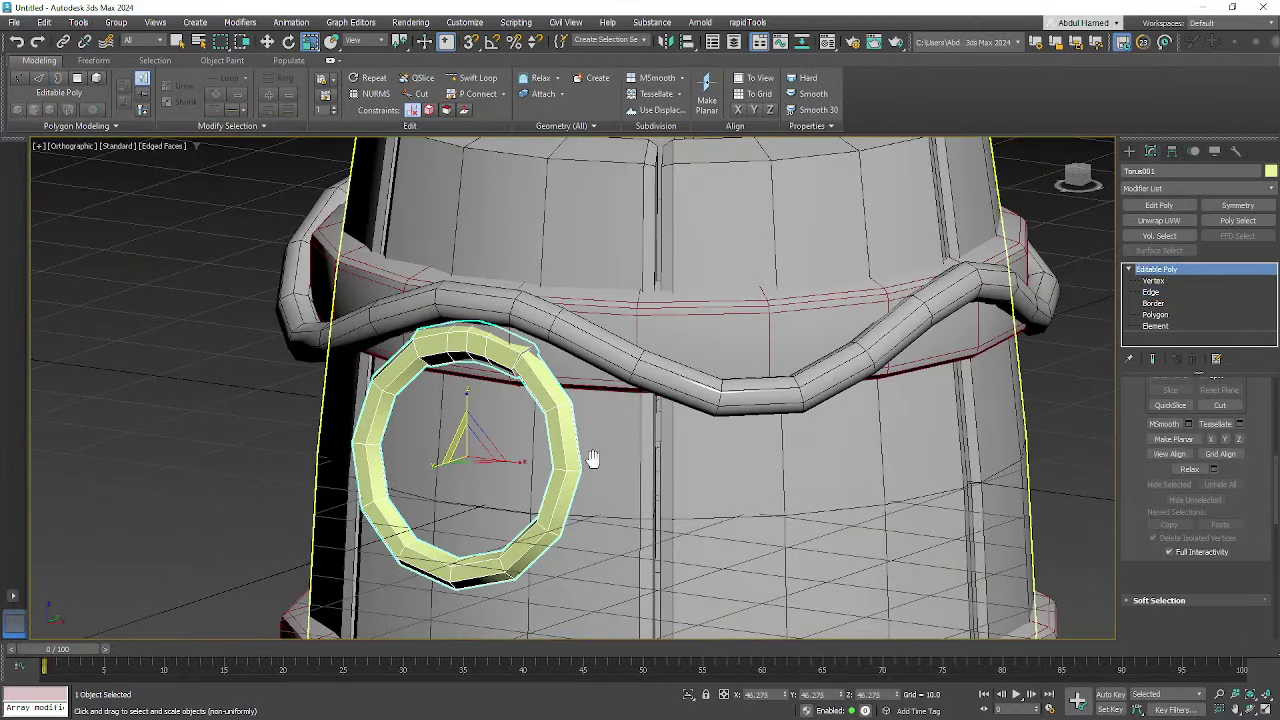
- Assign the plain gray material to the ring and close the Material Editor
scroll(591, 457, down, 6)
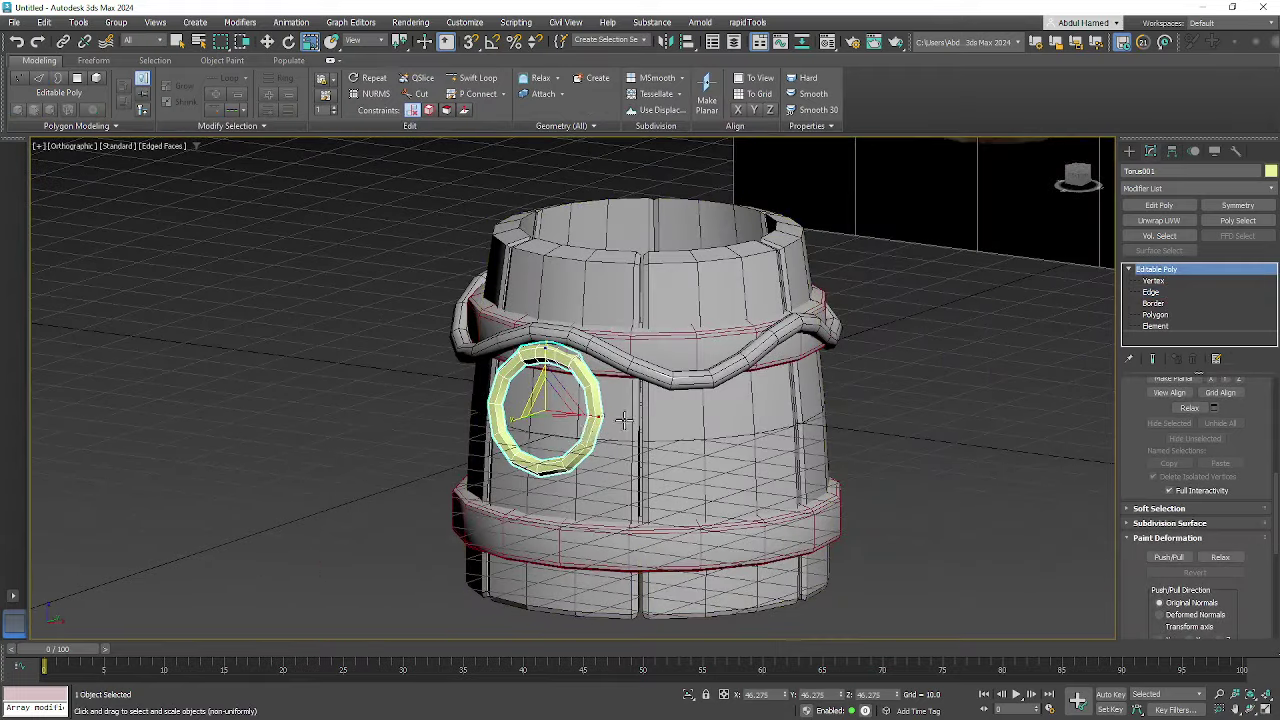
alt+middle_drag(620, 420, 590, 440)
scroll(600, 498, down, 3)
scroll(600, 500, up, 2)
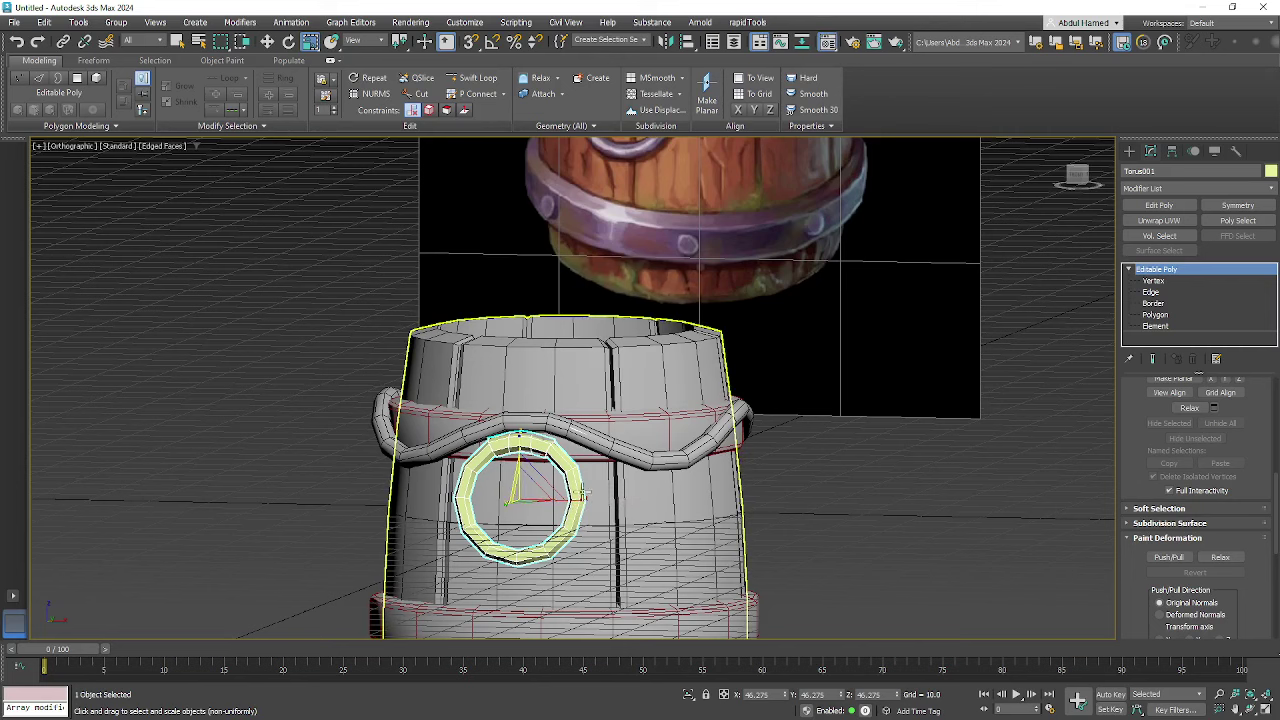
key(m)
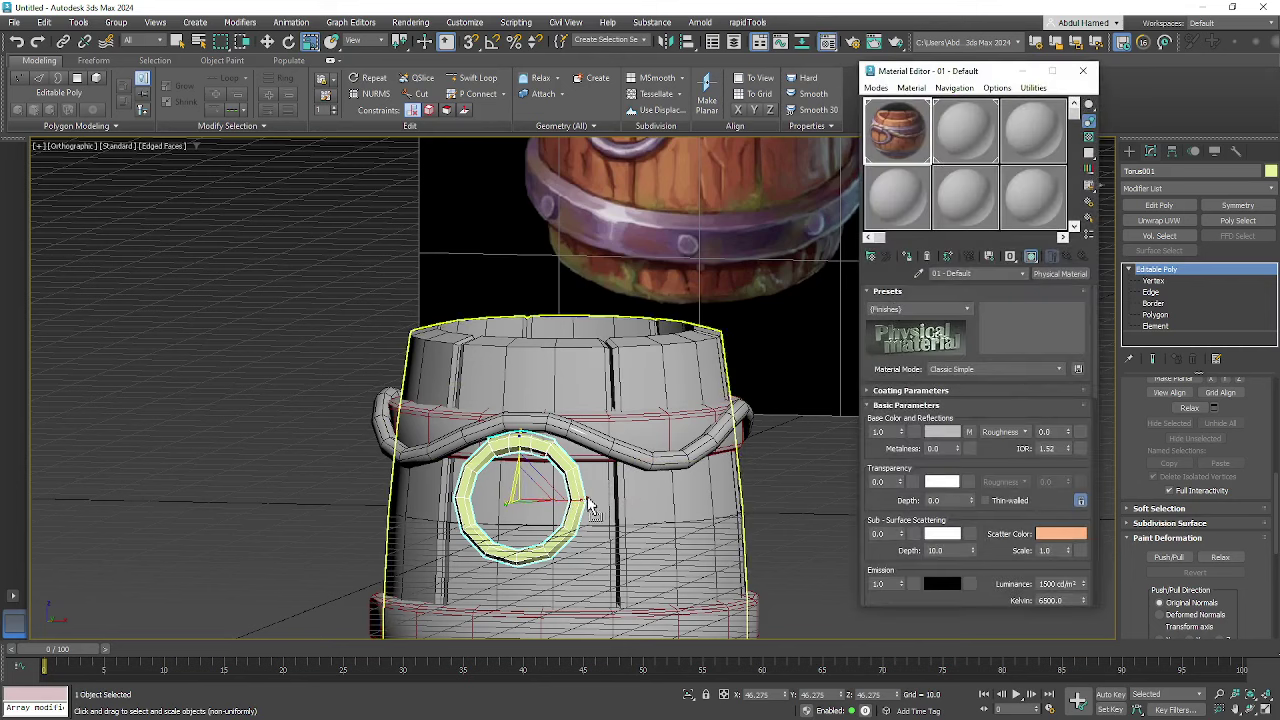
alt+middle_drag(632, 512, 558, 517)
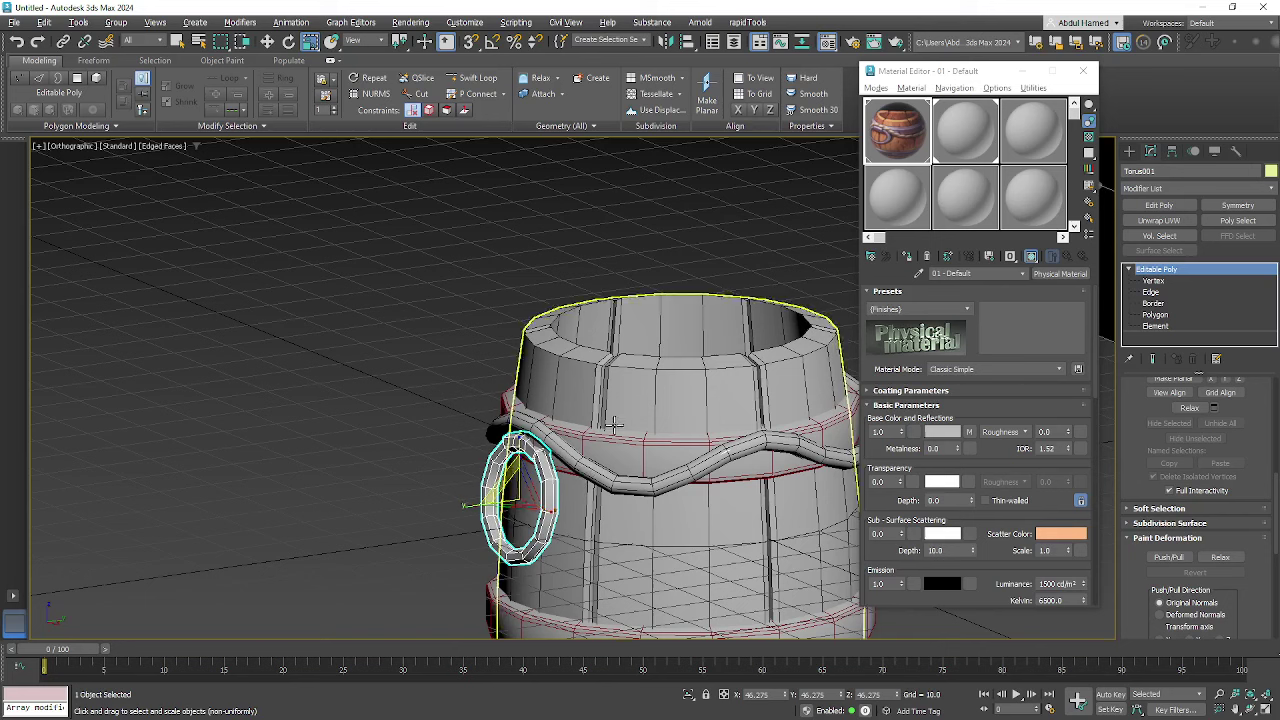
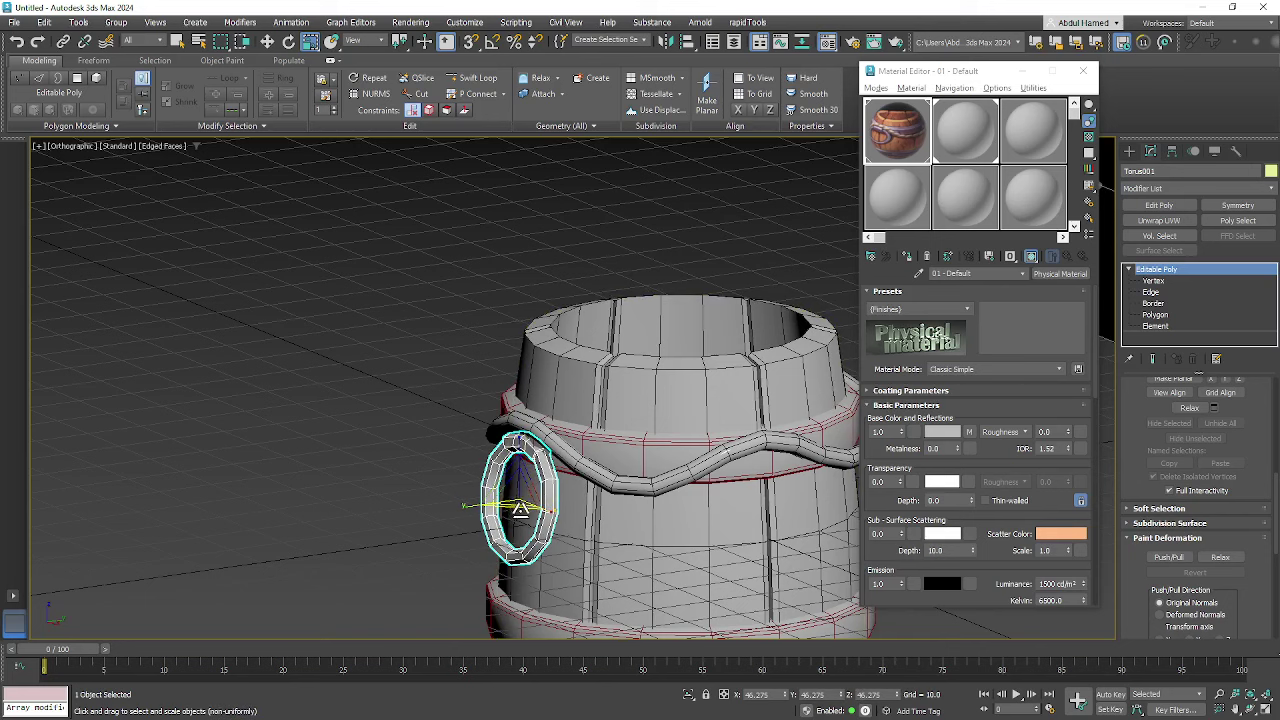
click(1082, 70)
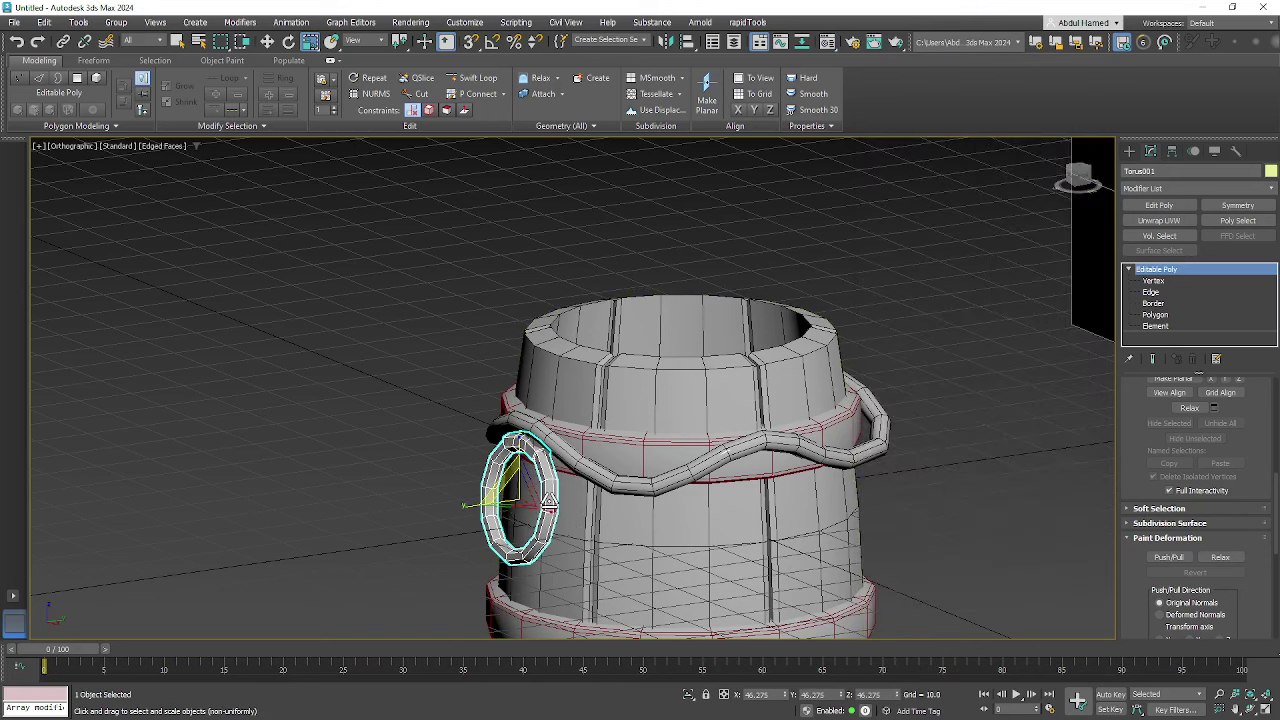
- Hide all objects except the ring and apply an Unwrap UVW modifier to it
right_click(546, 497)
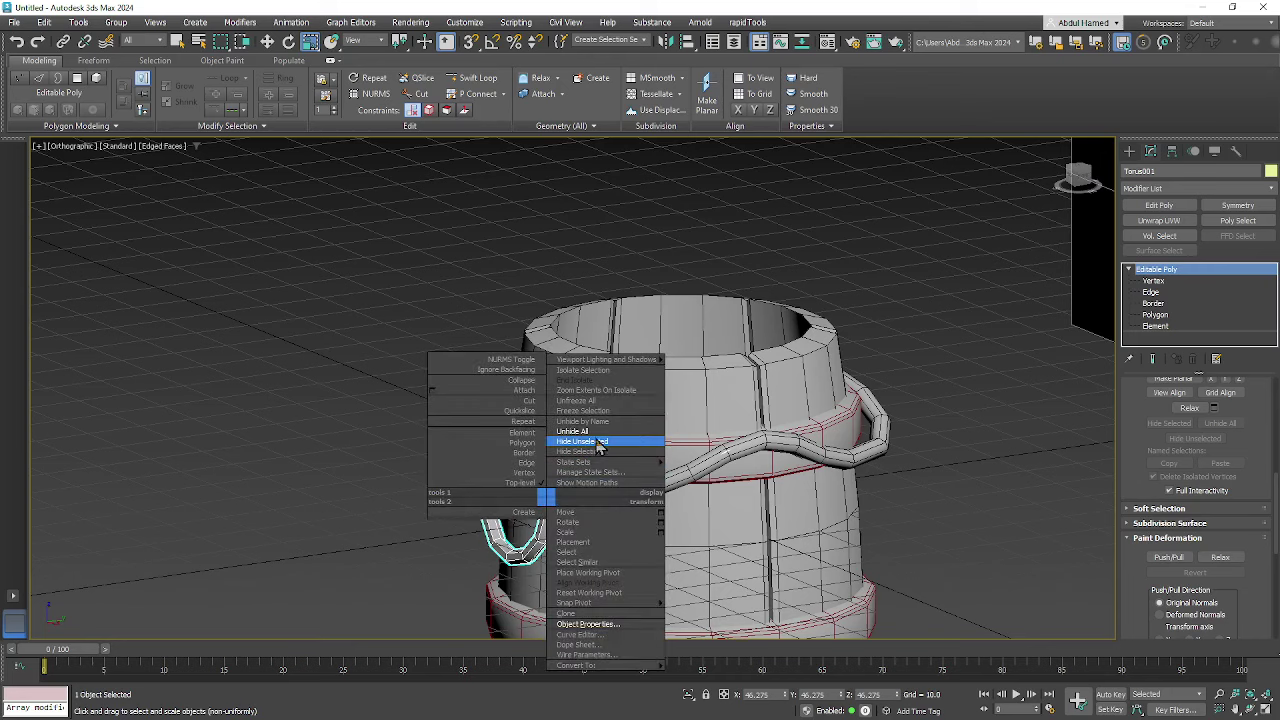
click(598, 442)
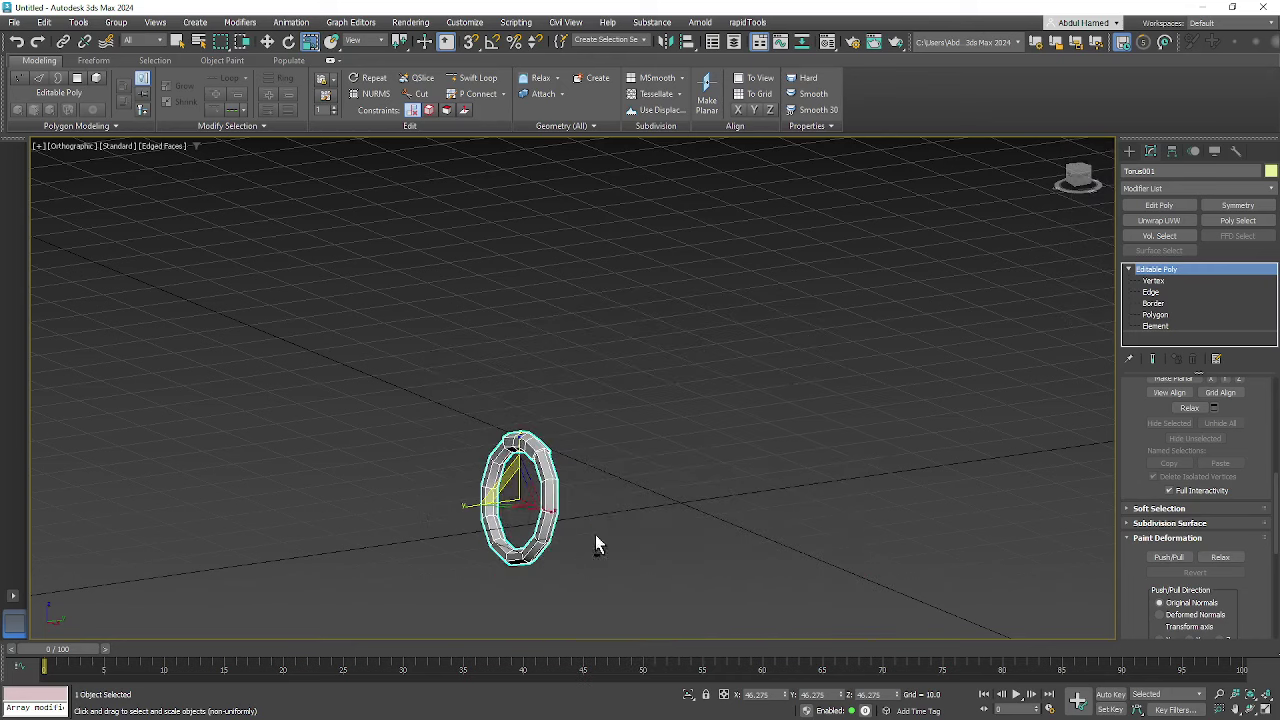
alt+middle_drag(597, 543, 545, 442)
scroll(563, 416, up, 4)
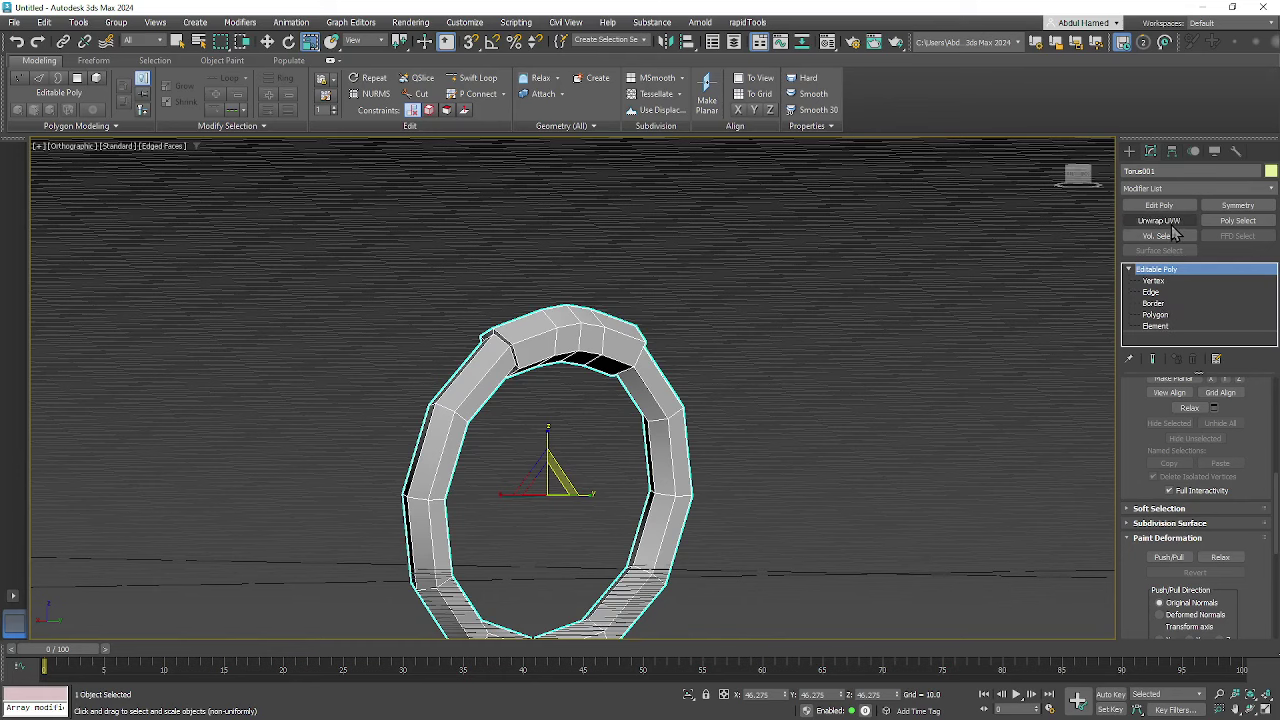
alt+middle_drag(550, 461, 545, 500)
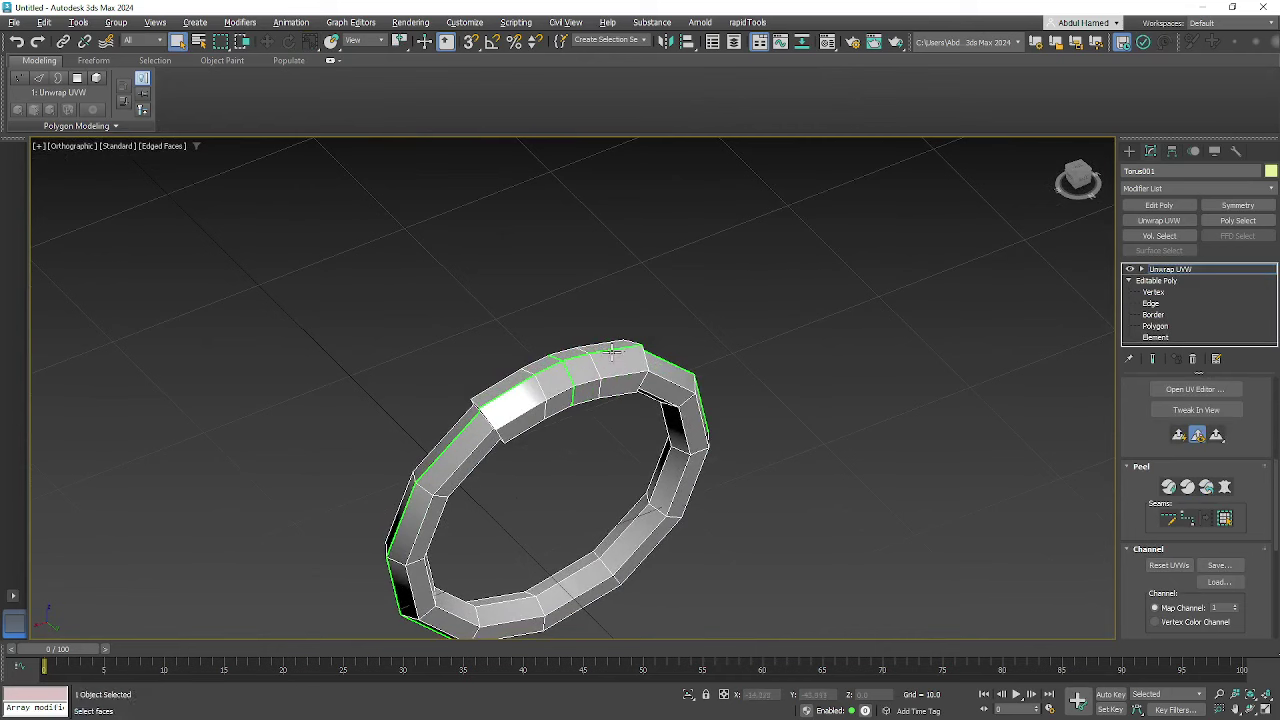
alt+middle_drag(610, 350, 797, 462)
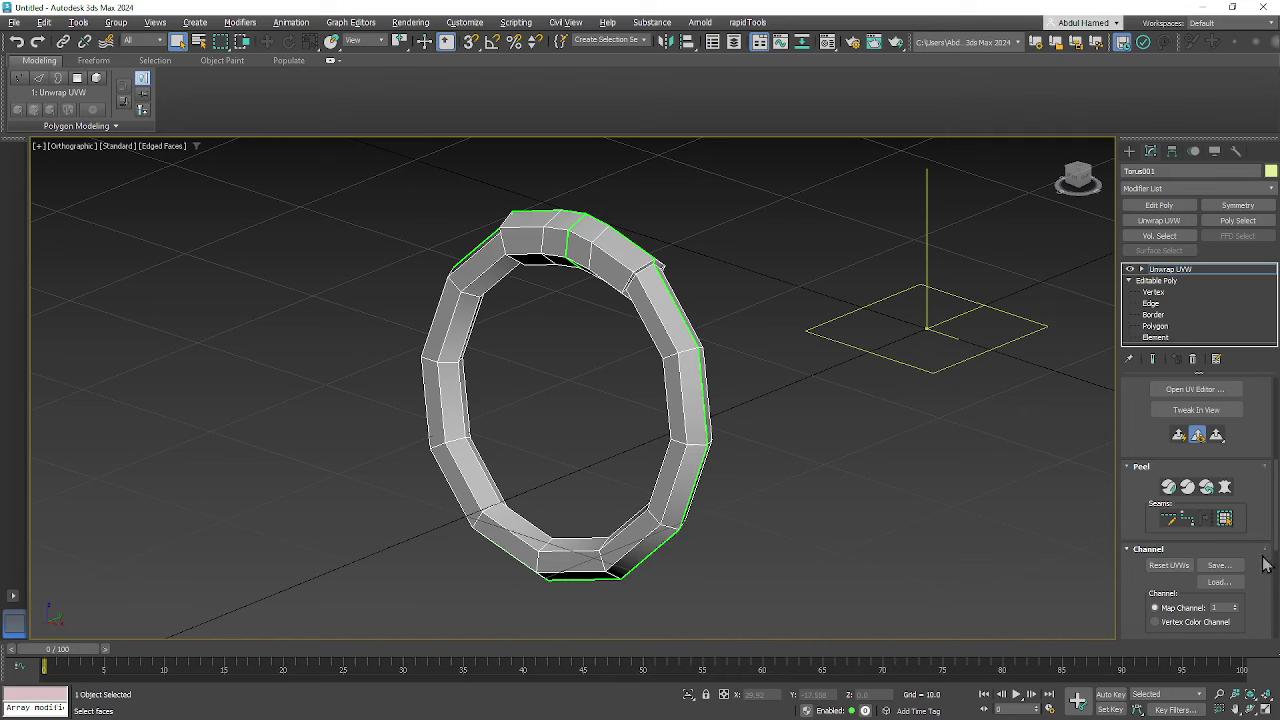
- Select all faces of the ring in the Unwrap UVW modifier and apply a cylindrical projection fitted to them
click(1143, 269)
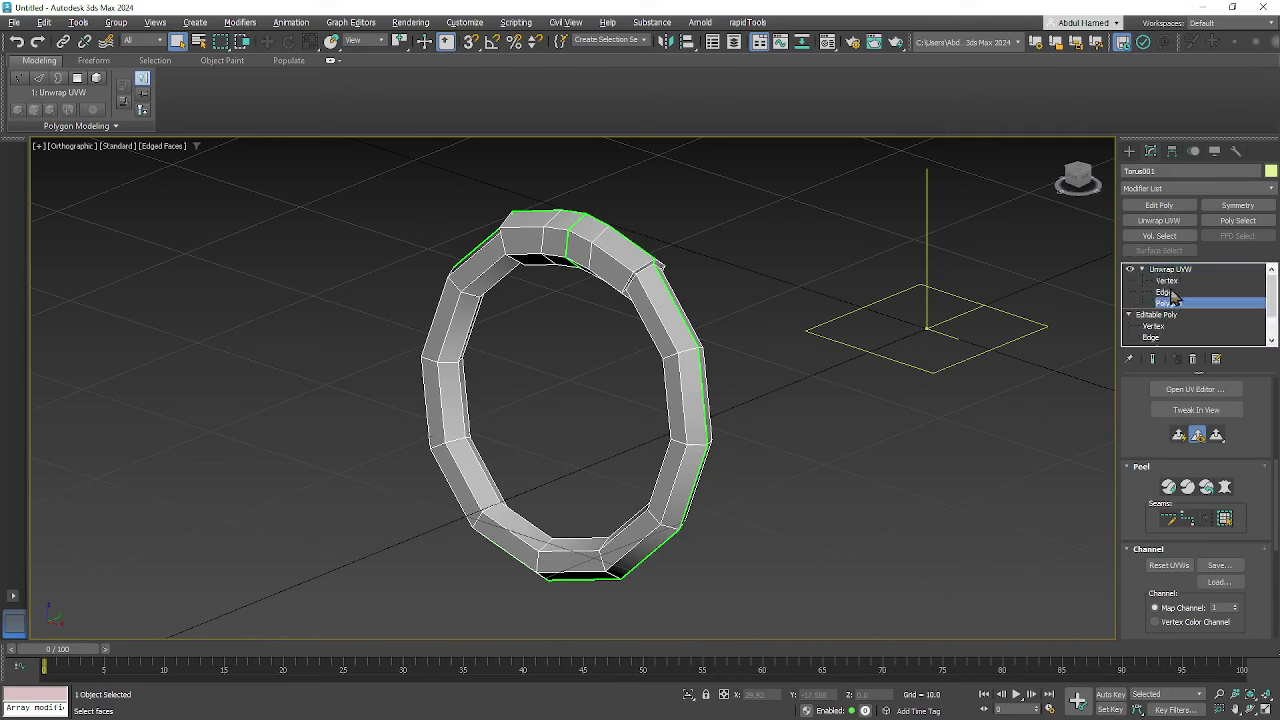
key(ctrl+a)
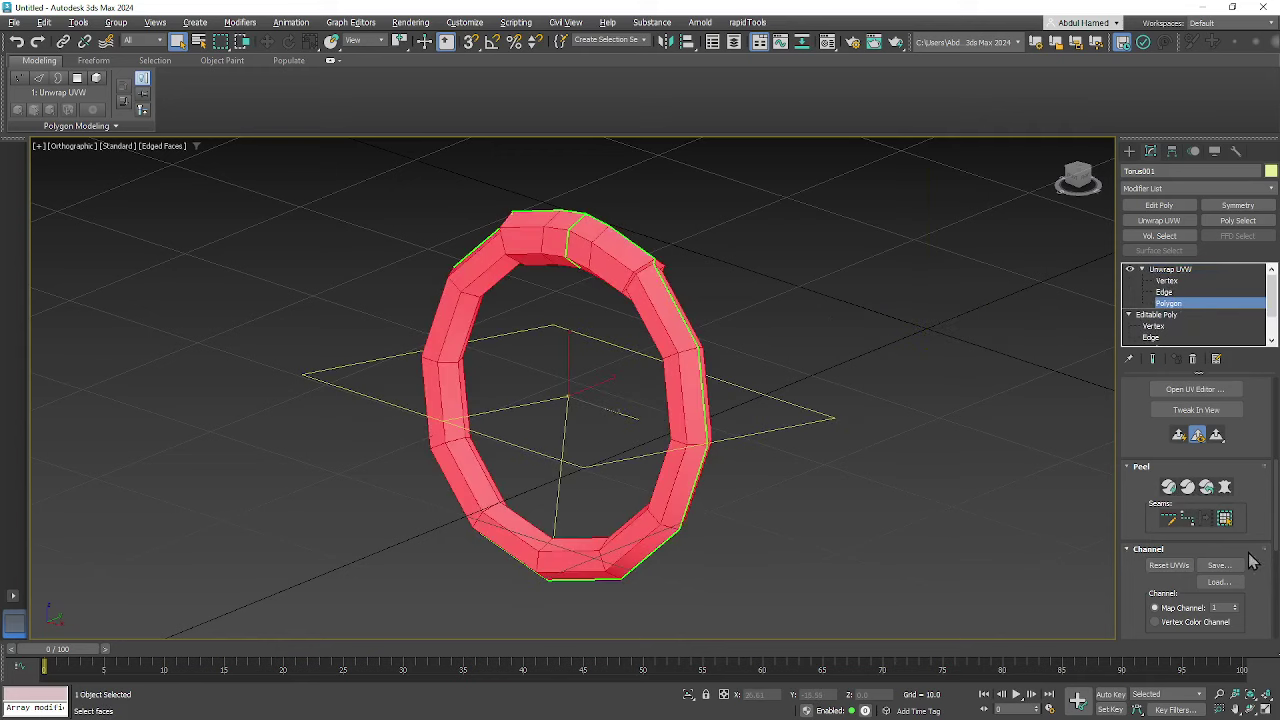
scroll(1252, 560, down, 5)
click(1189, 476)
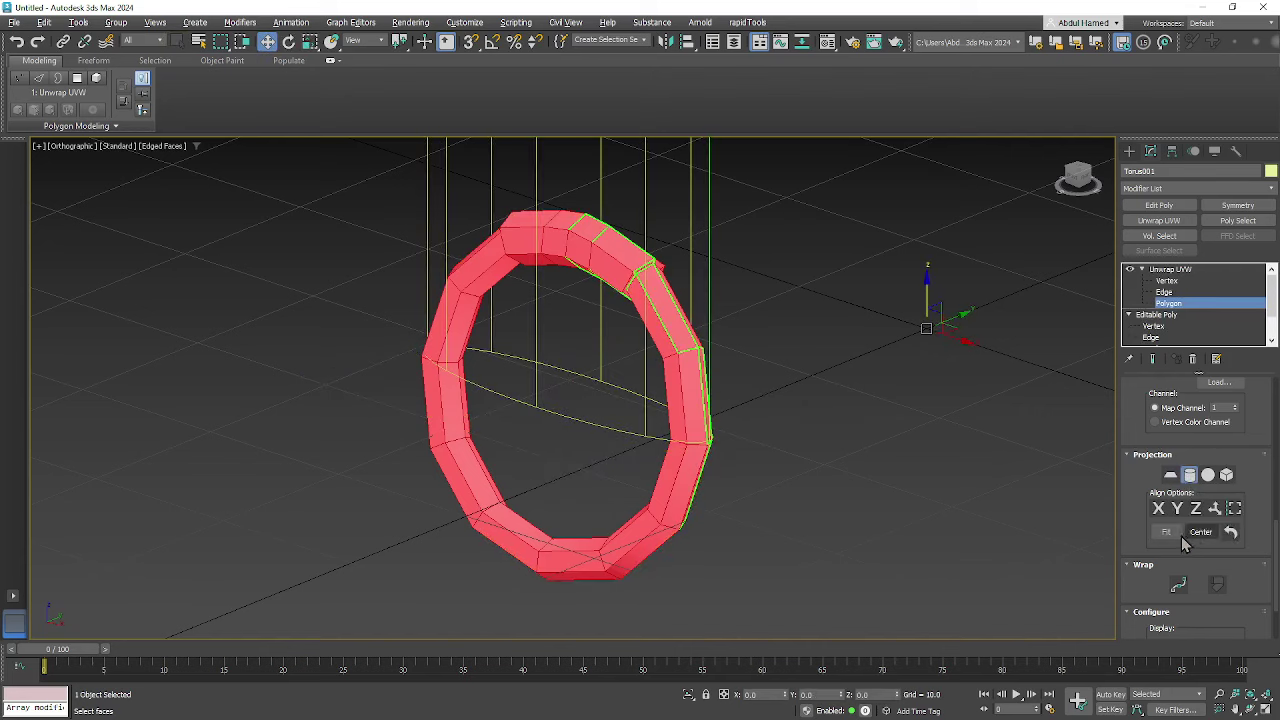
click(1166, 531)
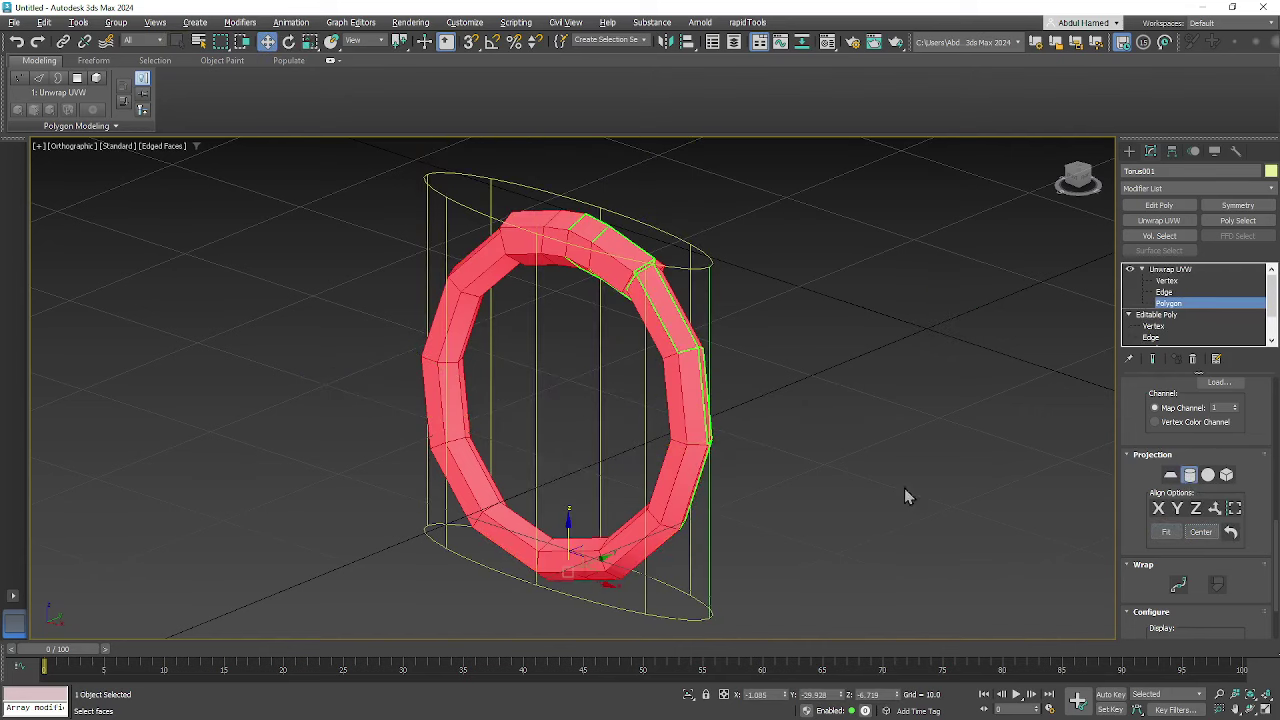
- Align the cylindrical projection to the Y axis and rotate its gizmo to match the ring's tilt
click(1177, 509)
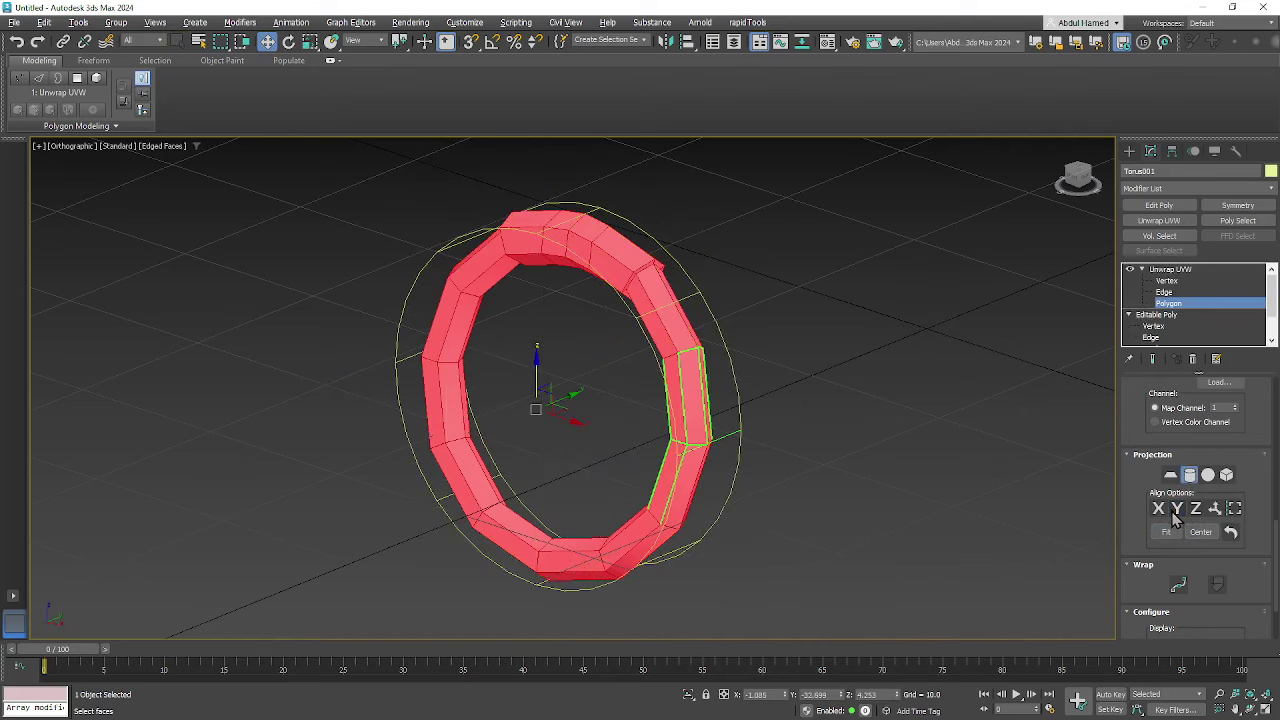
alt+middle_drag(788, 512, 920, 515)
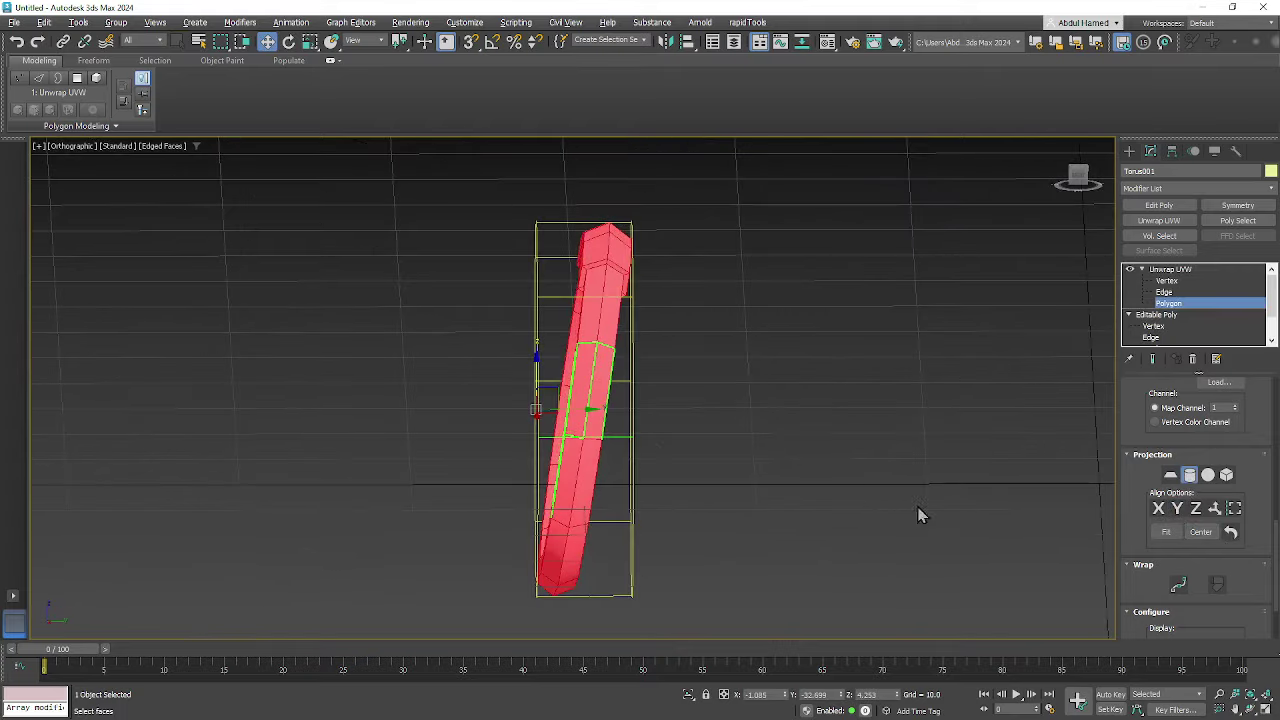
key(e)
drag(573, 378, 583, 382)
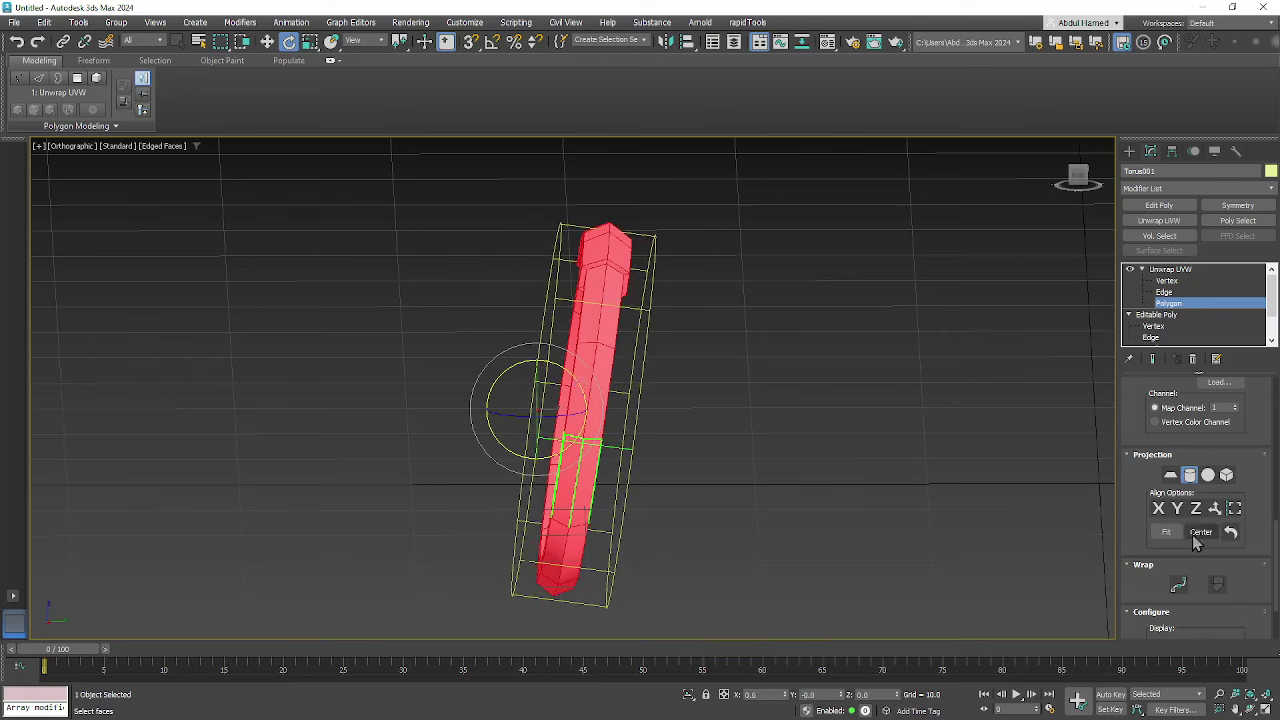
- Open the UV editor for the ring and place its window clear of the model
scroll(1238, 457, up, 5)
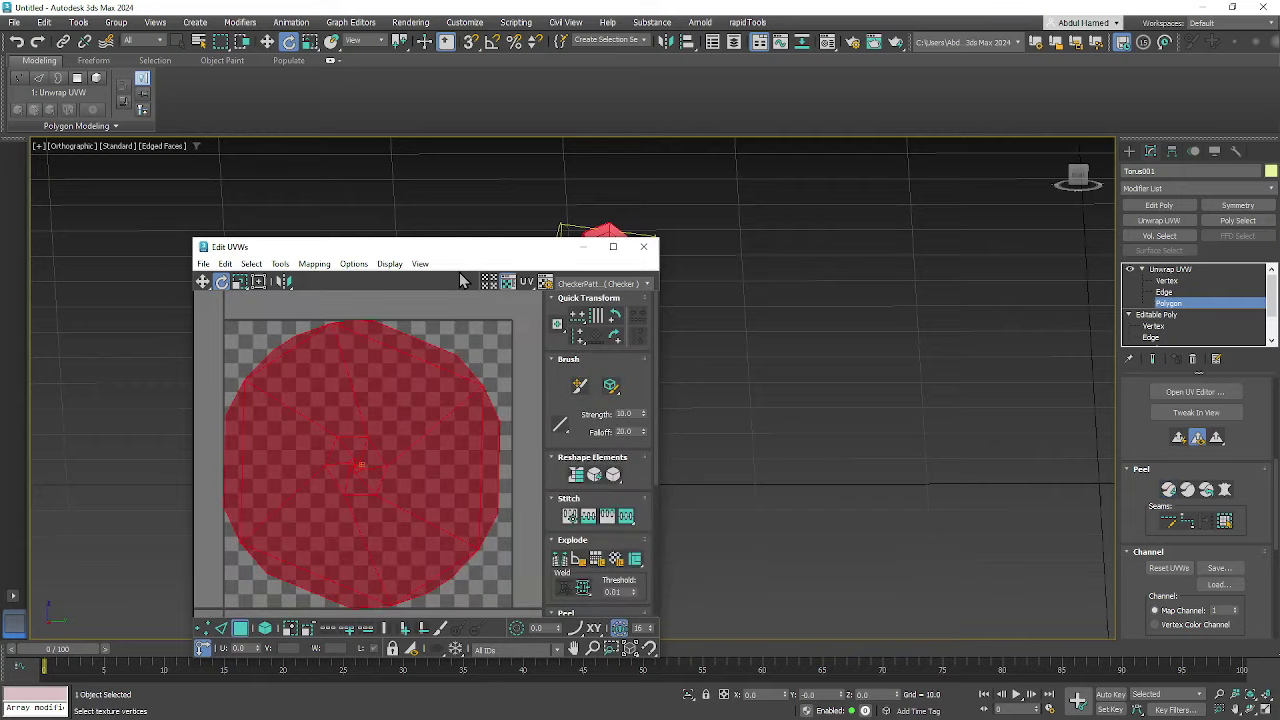
drag(452, 246, 272, 179)
alt+middle_drag(740, 400, 700, 410)
click(585, 430)
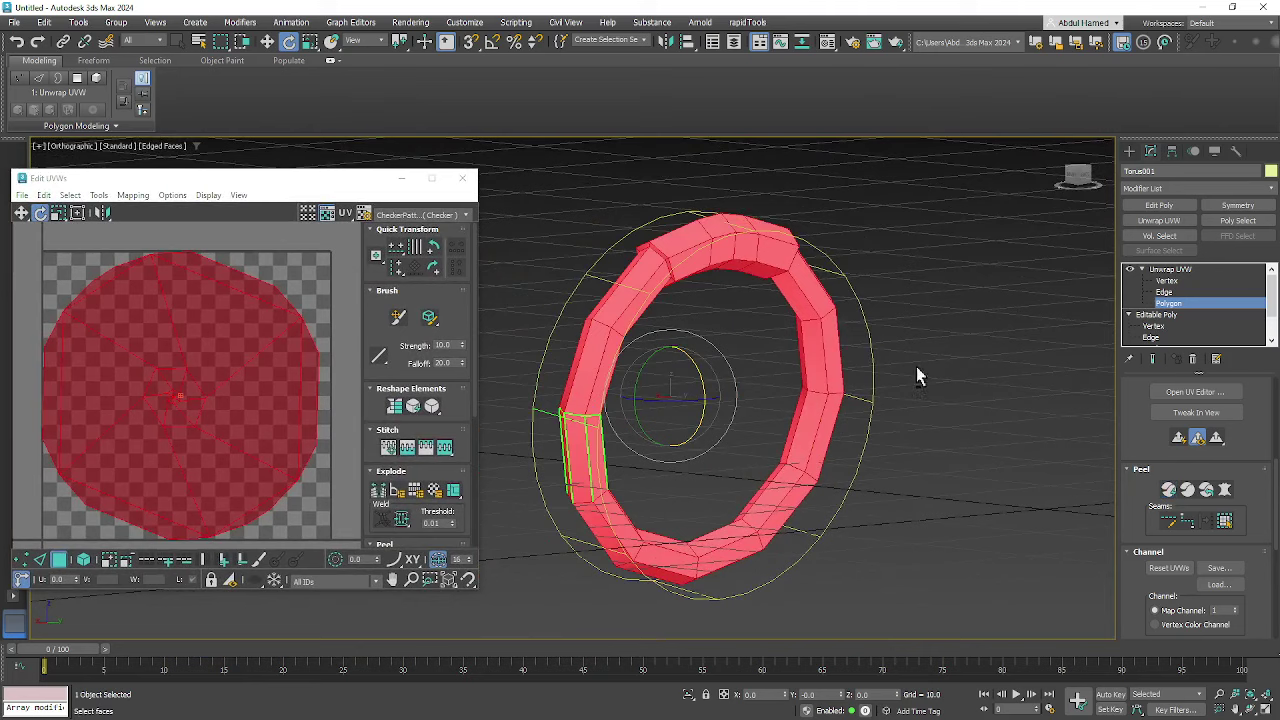
alt+middle_drag(920, 377, 890, 373)
- Select the edge loop running lengthwise around the ring's front side and convert it to a peel seam
click(1176, 292)
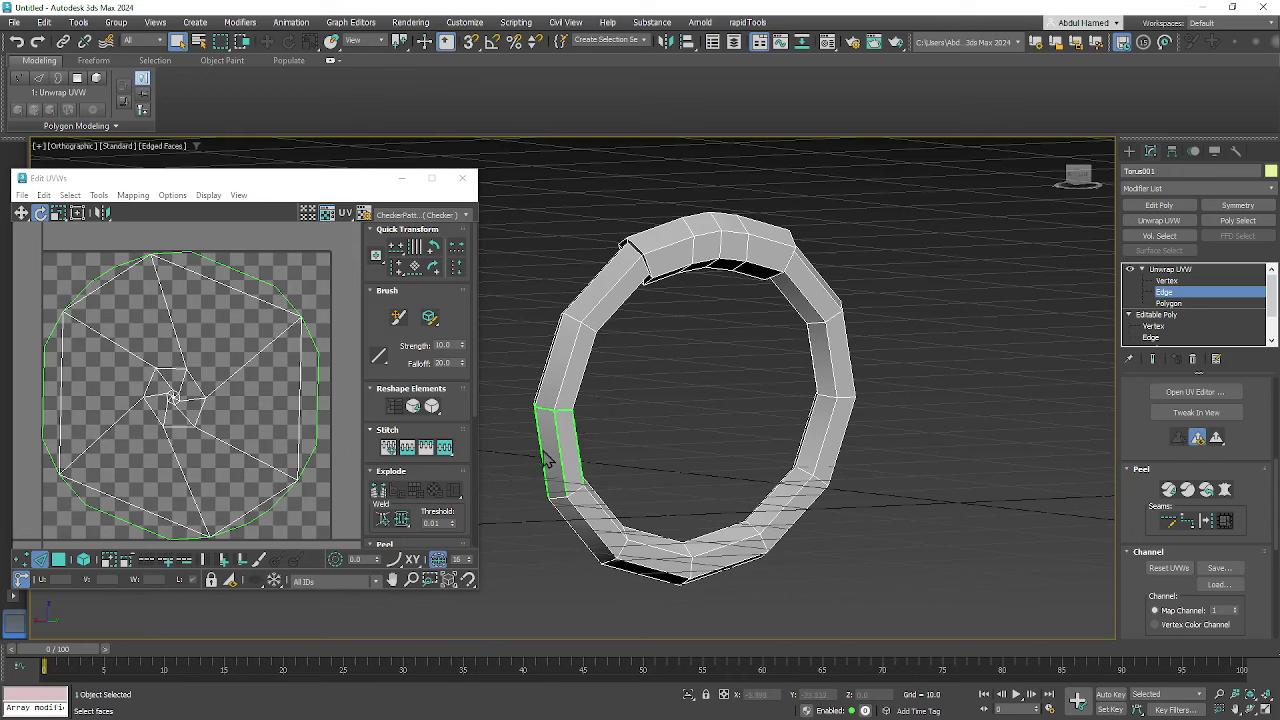
alt+middle_drag(687, 368, 612, 348)
double_click(568, 316)
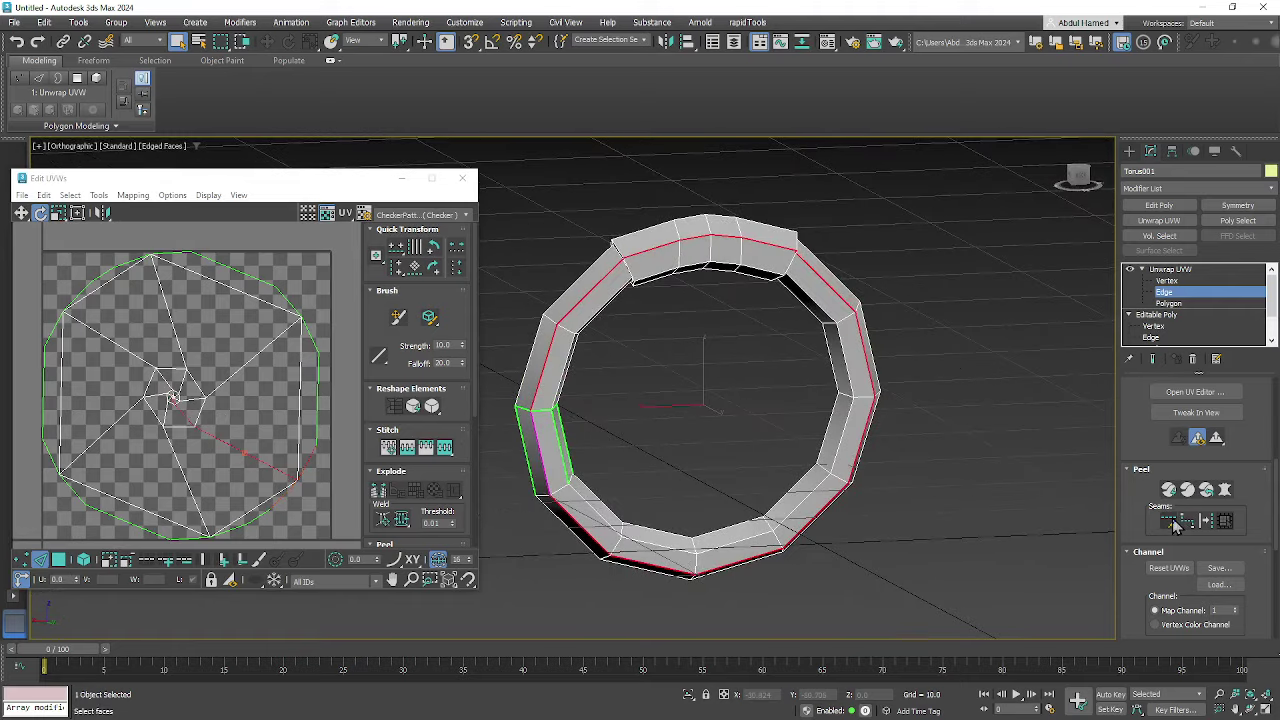
click(1206, 521)
alt+middle_drag(714, 374, 585, 408)
alt+middle_drag(558, 451, 596, 453)
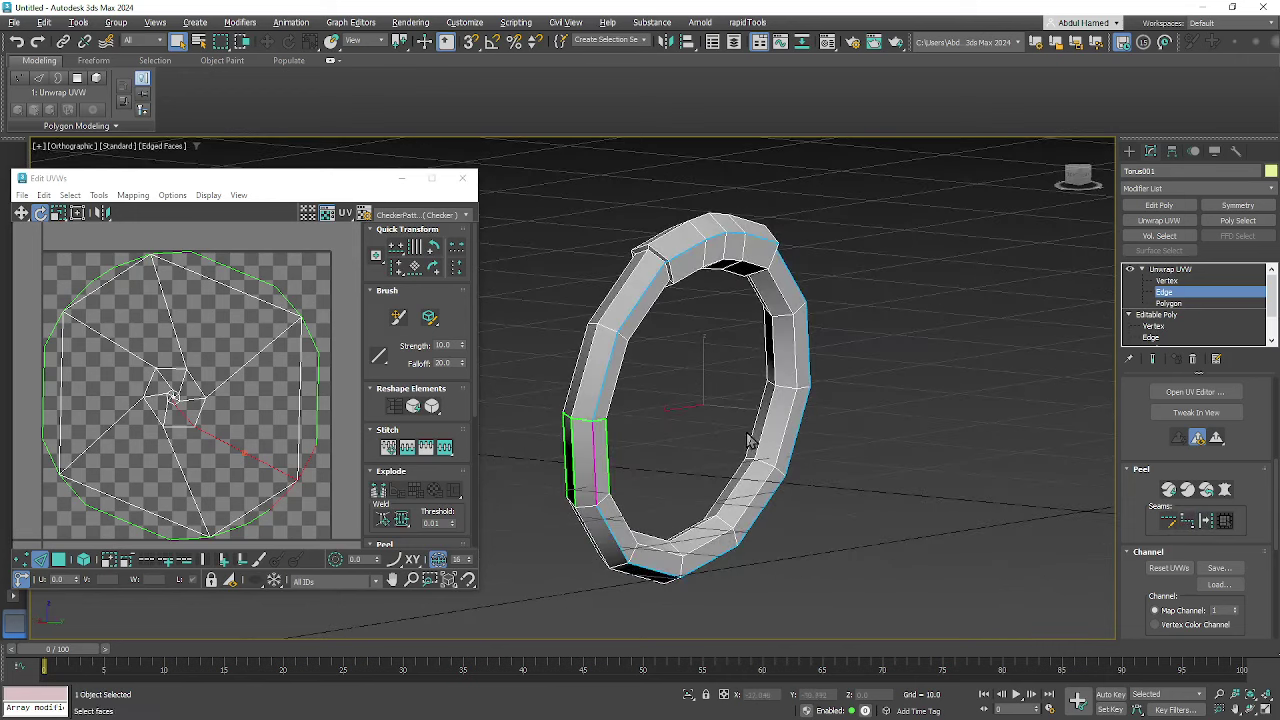
- Try to peel all of the ring's faces along the new seam and check a lower face in the UV layout
click(1194, 303)
key(ctrl+a)
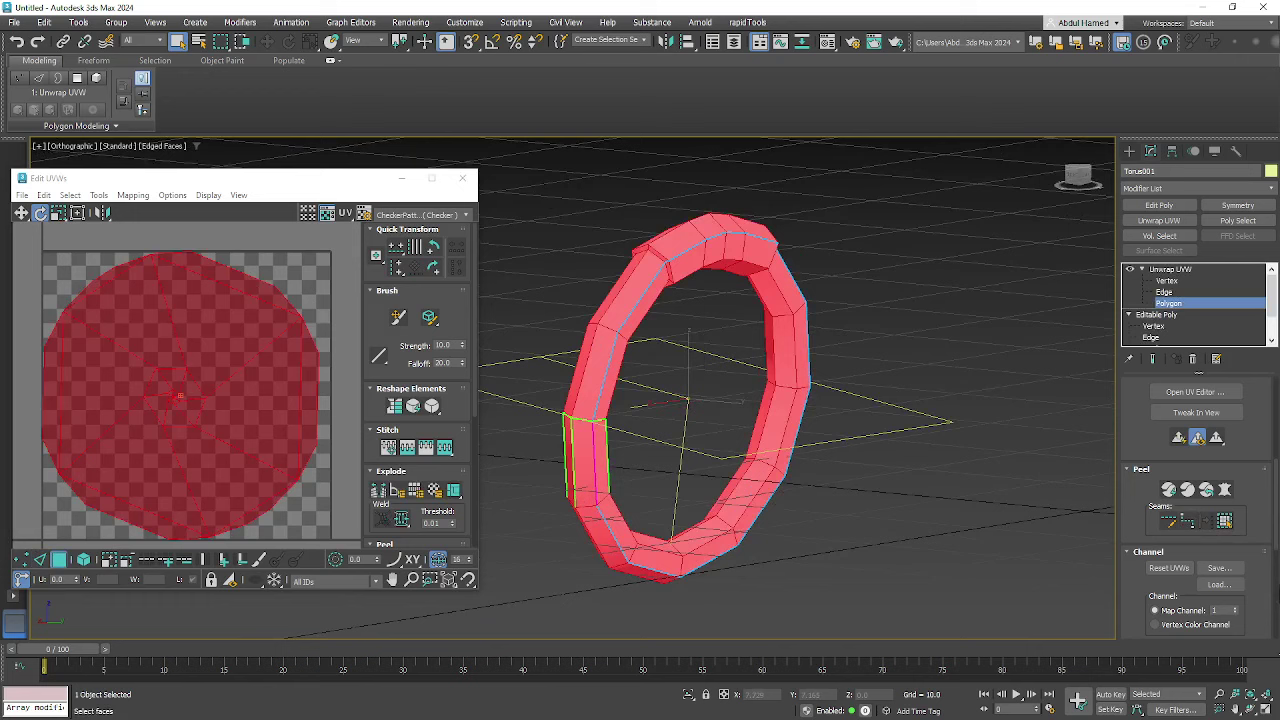
click(443, 453)
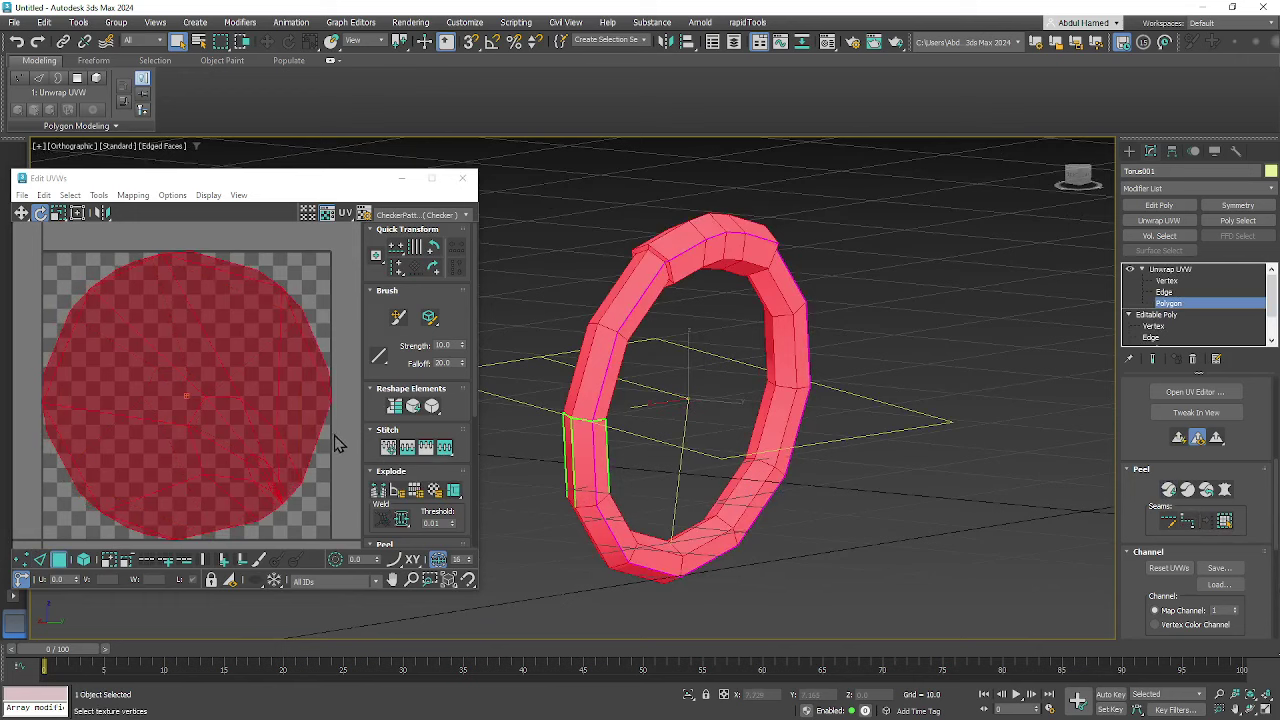
middle_drag(337, 492, 330, 487)
click(762, 494)
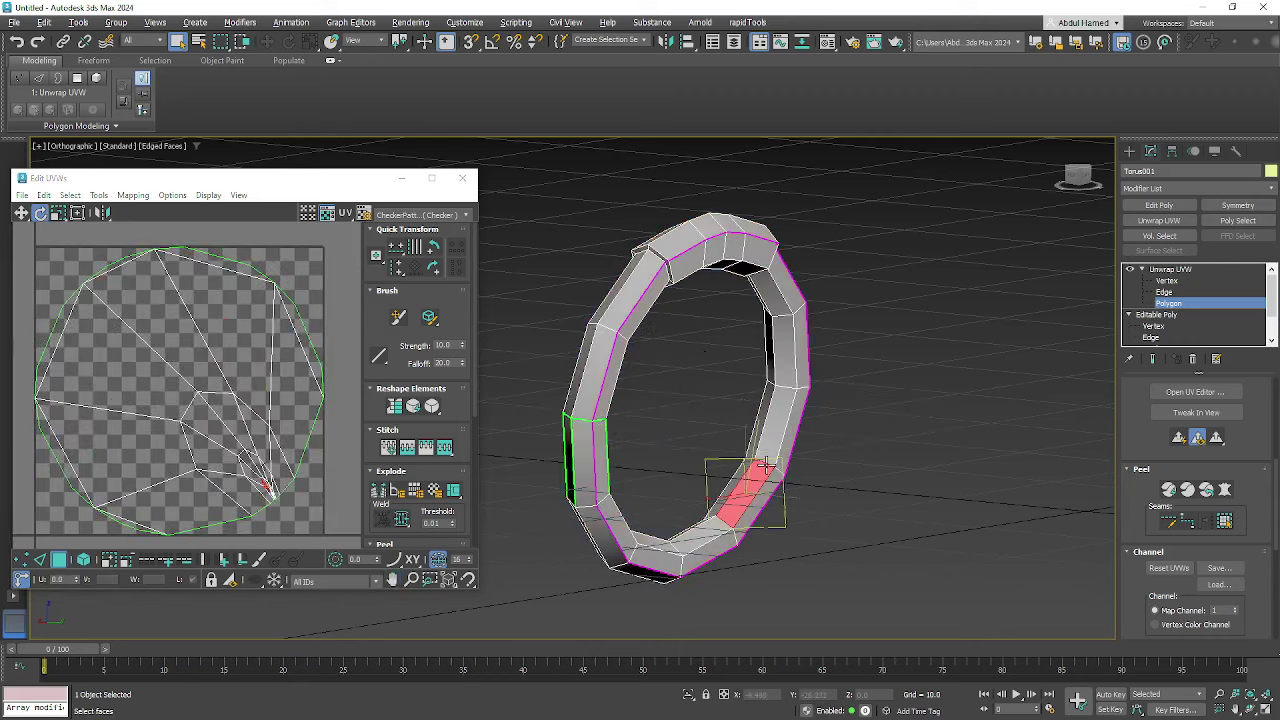
alt+middle_drag(749, 471, 680, 462)
scroll(276, 443, up, 5)
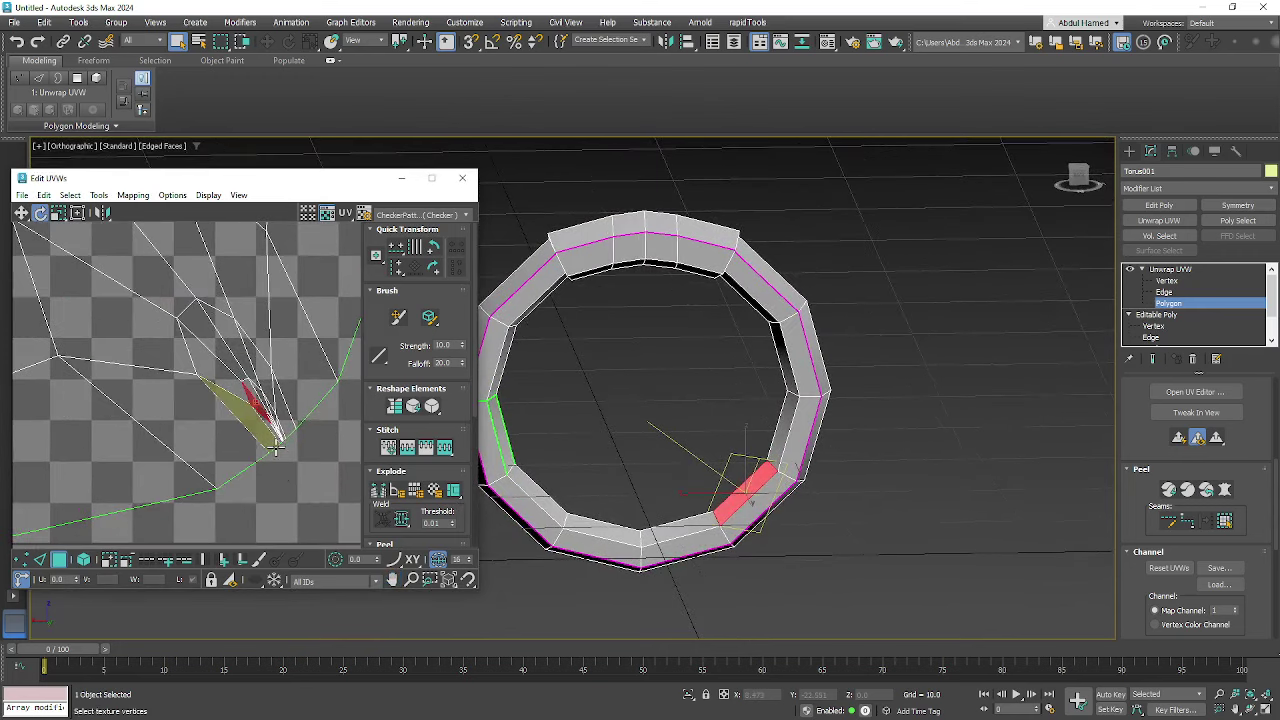
scroll(276, 440, down, 7)
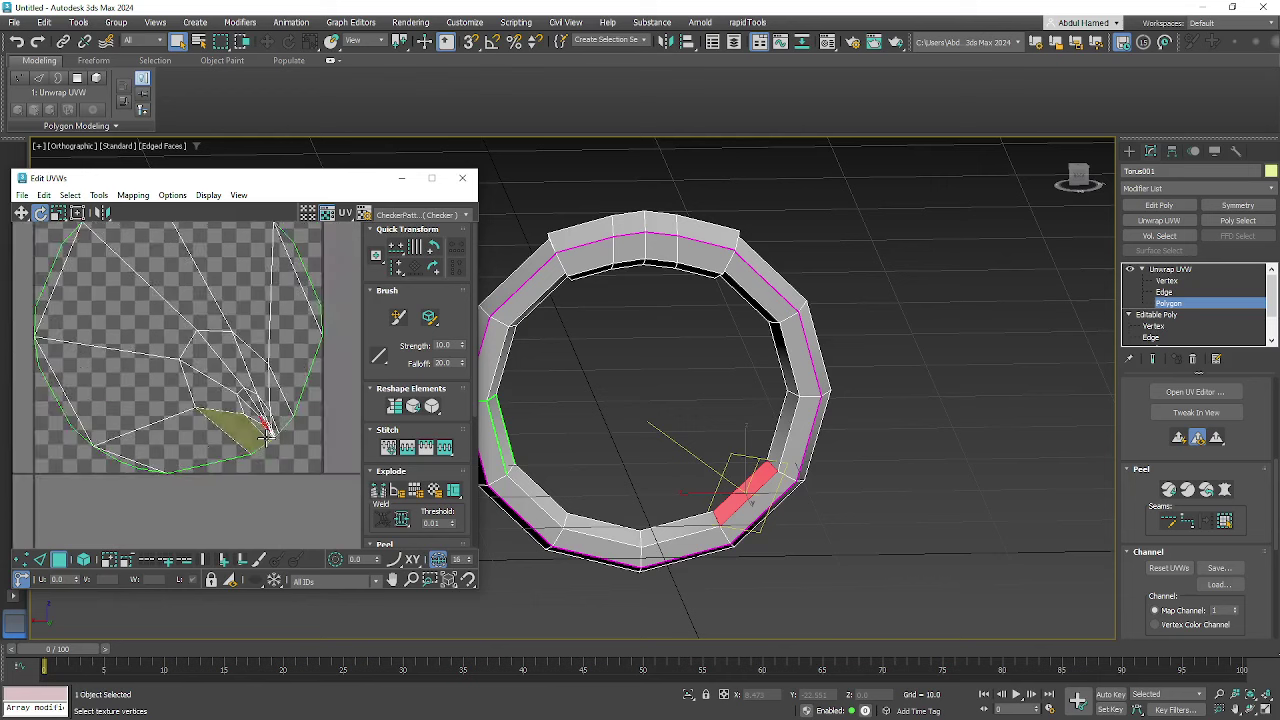
alt+middle_drag(677, 451, 723, 438)
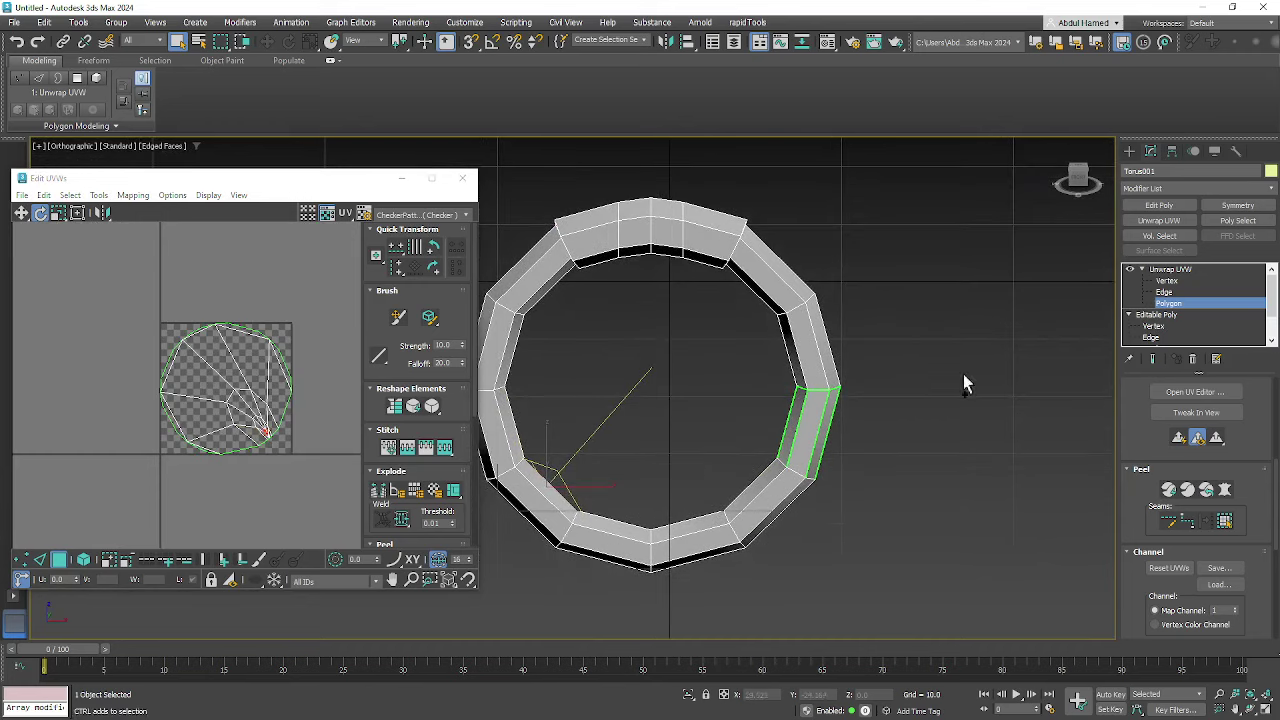
- Select all faces of the ring and apply a cylindrical projection aligned to the Y axis
key(ctrl+a)
scroll(1257, 543, down, 3)
click(1190, 487)
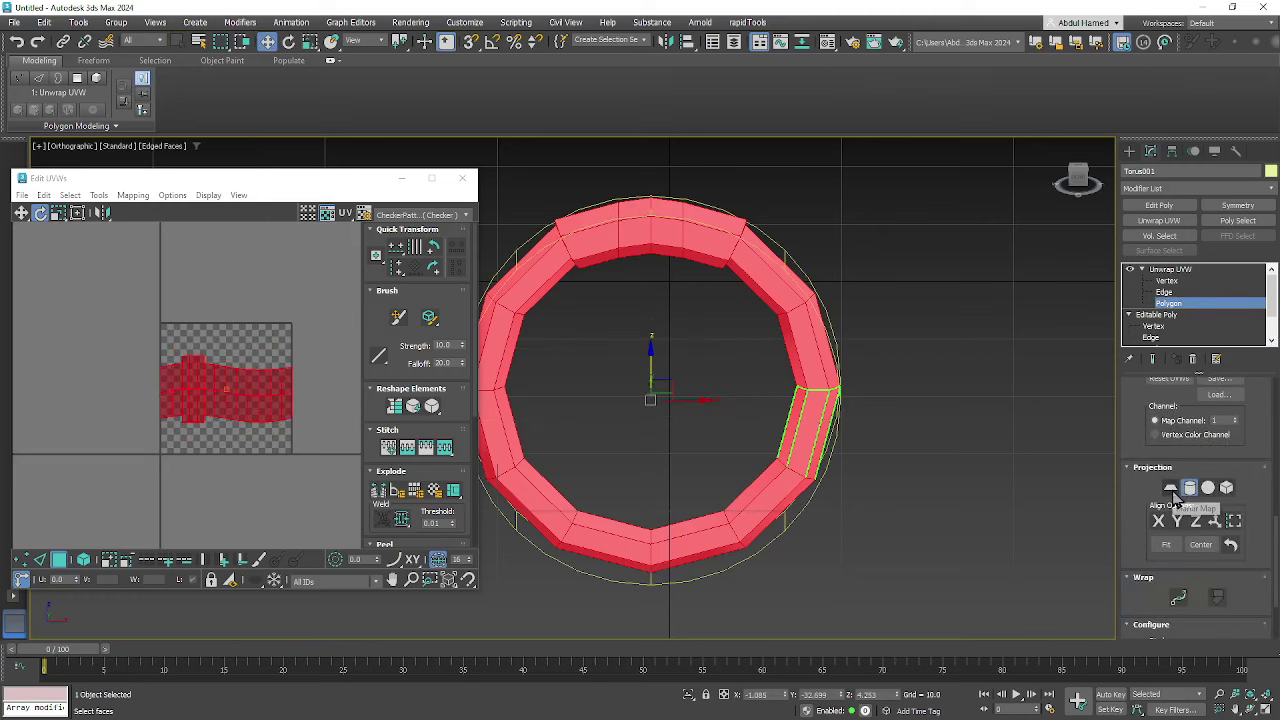
- Select the cross-section edge loops at both ends of the ring's thickened top section and convert them to seams
alt+middle_drag(790, 420, 646, 423)
alt+middle_drag(676, 380, 703, 391)
scroll(705, 362, up, 5)
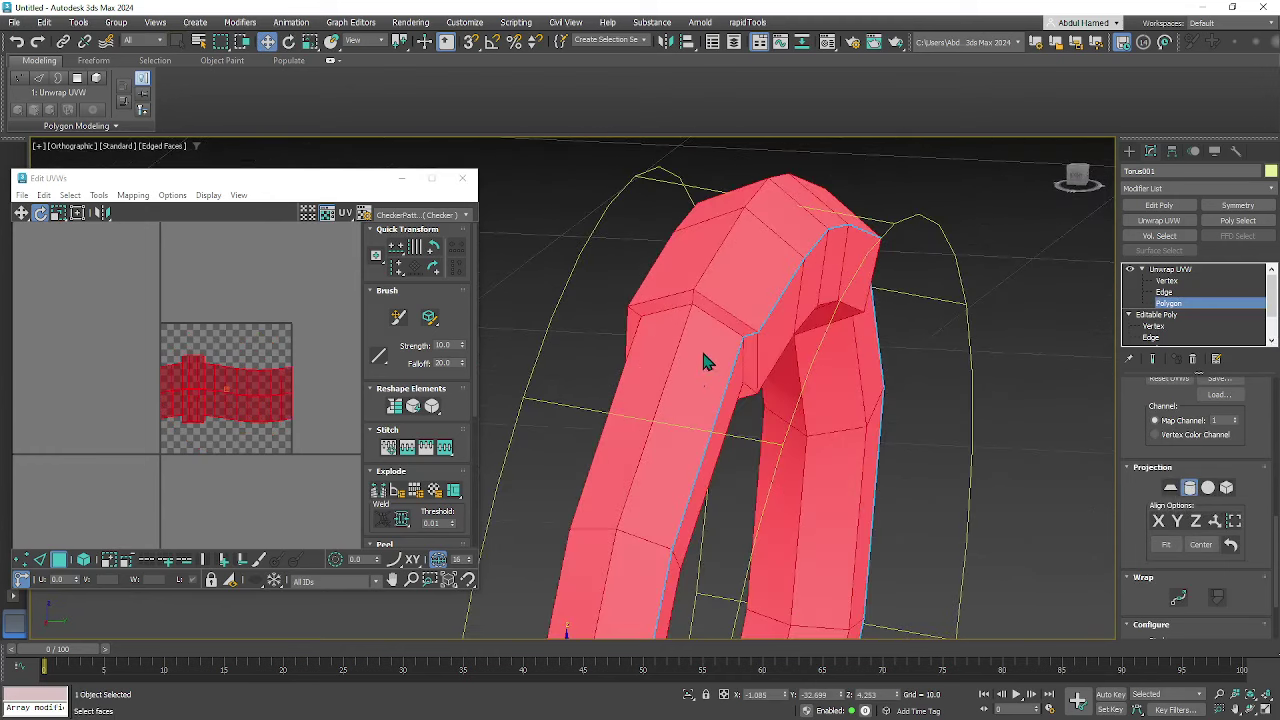
click(1164, 291)
click(730, 327)
alt+middle_drag(730, 327, 733, 372)
click(736, 367)
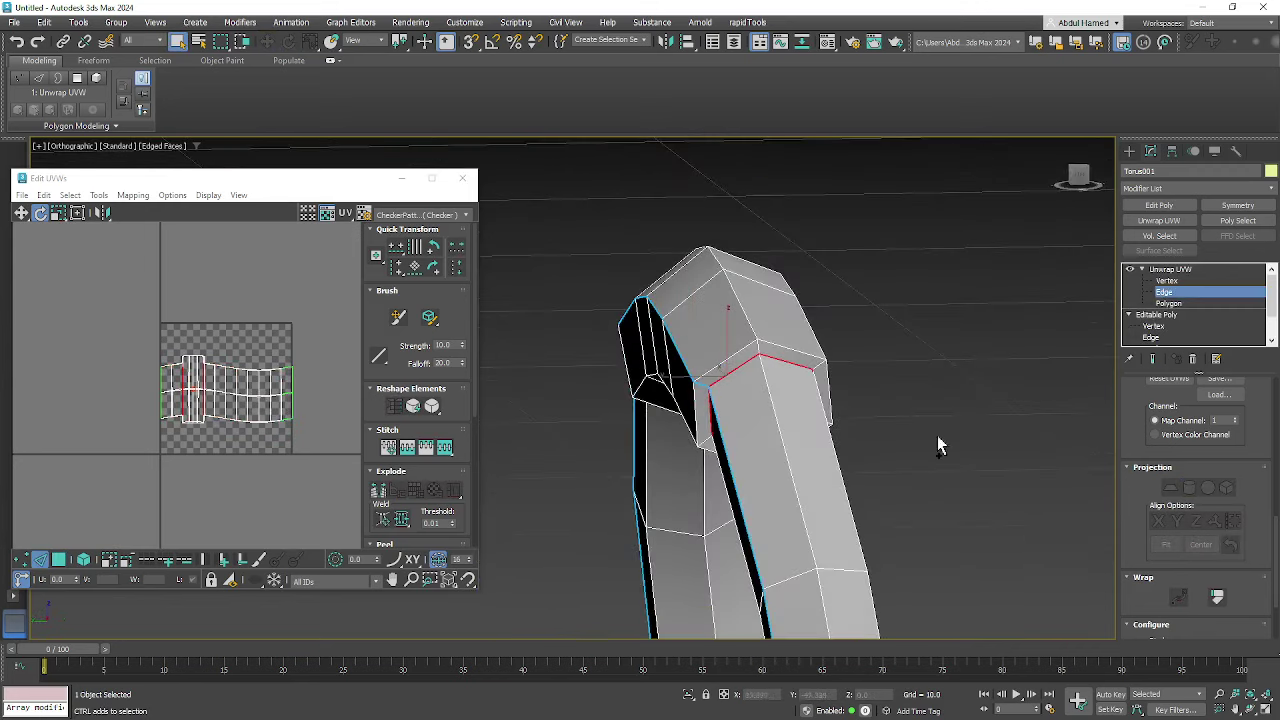
scroll(1259, 484, up, 5)
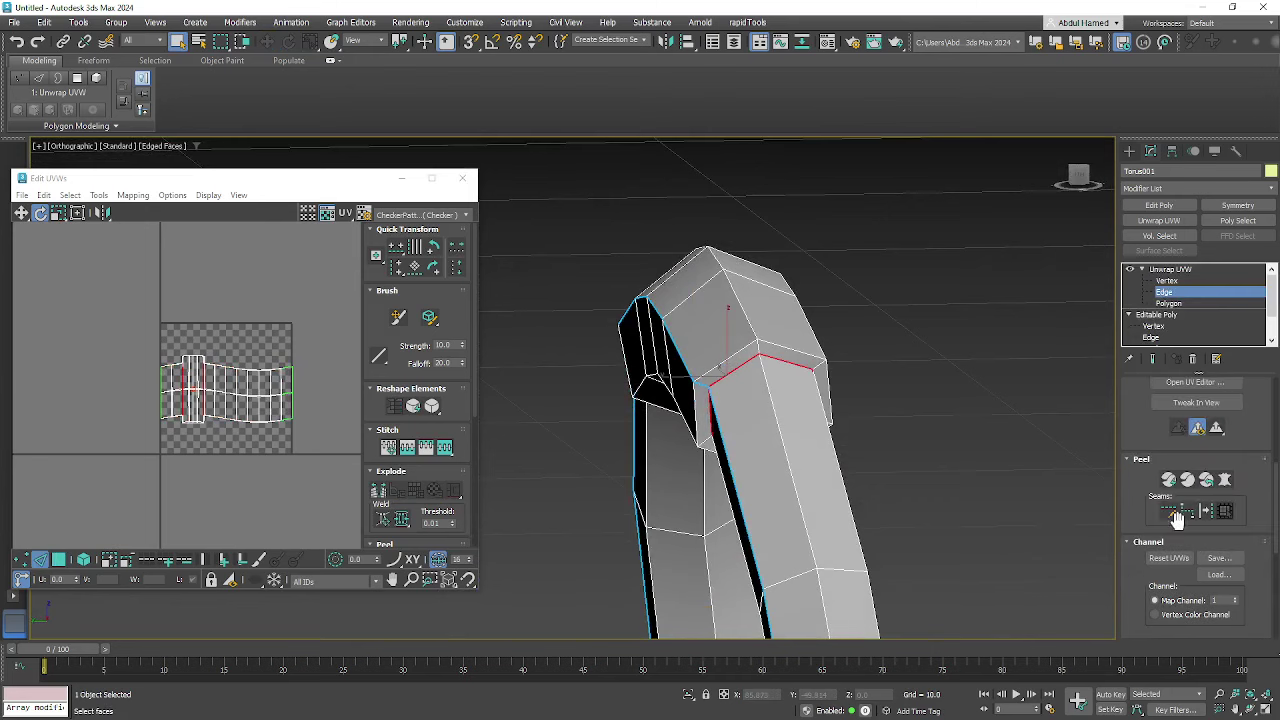
click(1206, 512)
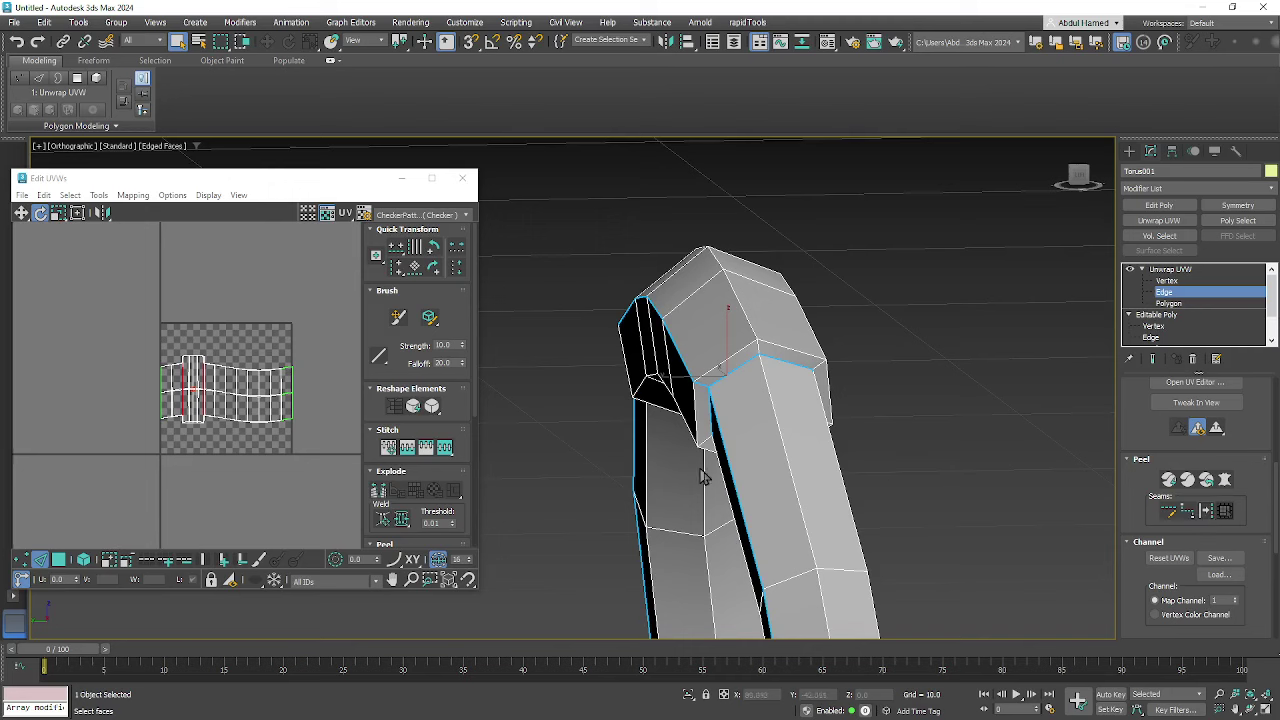
- Select all of the ring's faces, peel them along the seams and inspect the splayed end of the long UV shell
click(1198, 303)
key(ctrl+a)
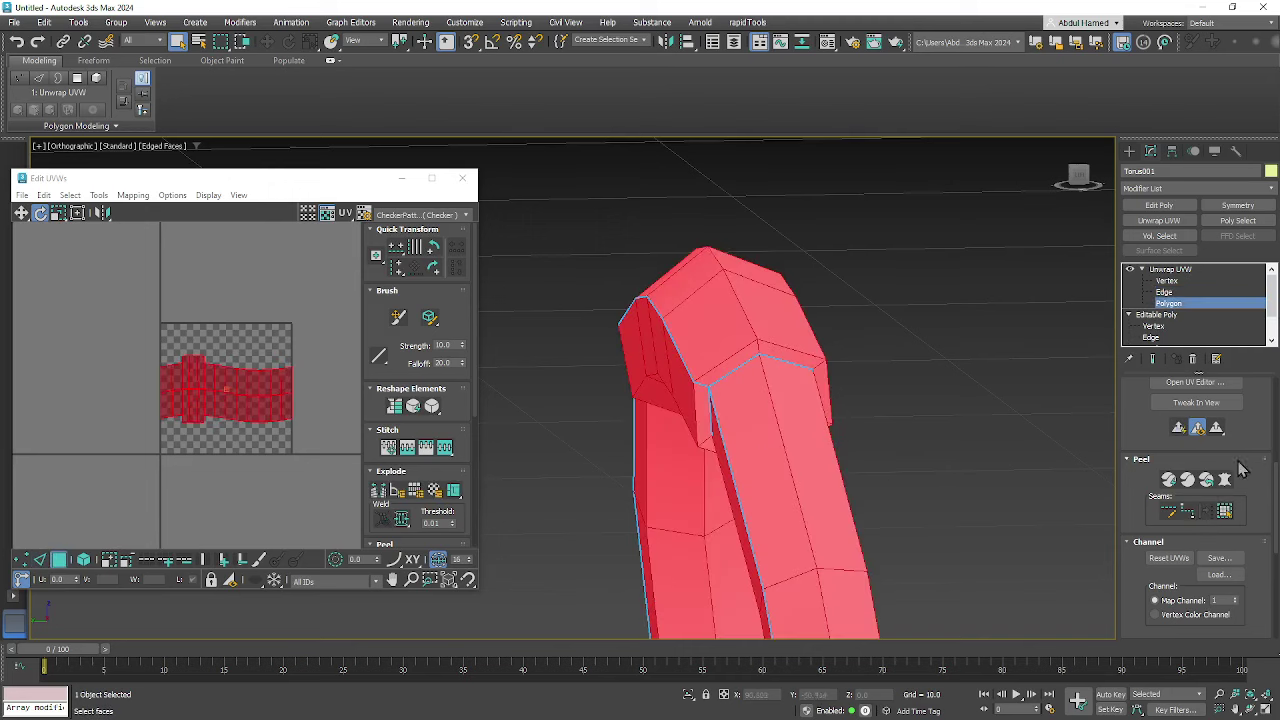
click(1170, 481)
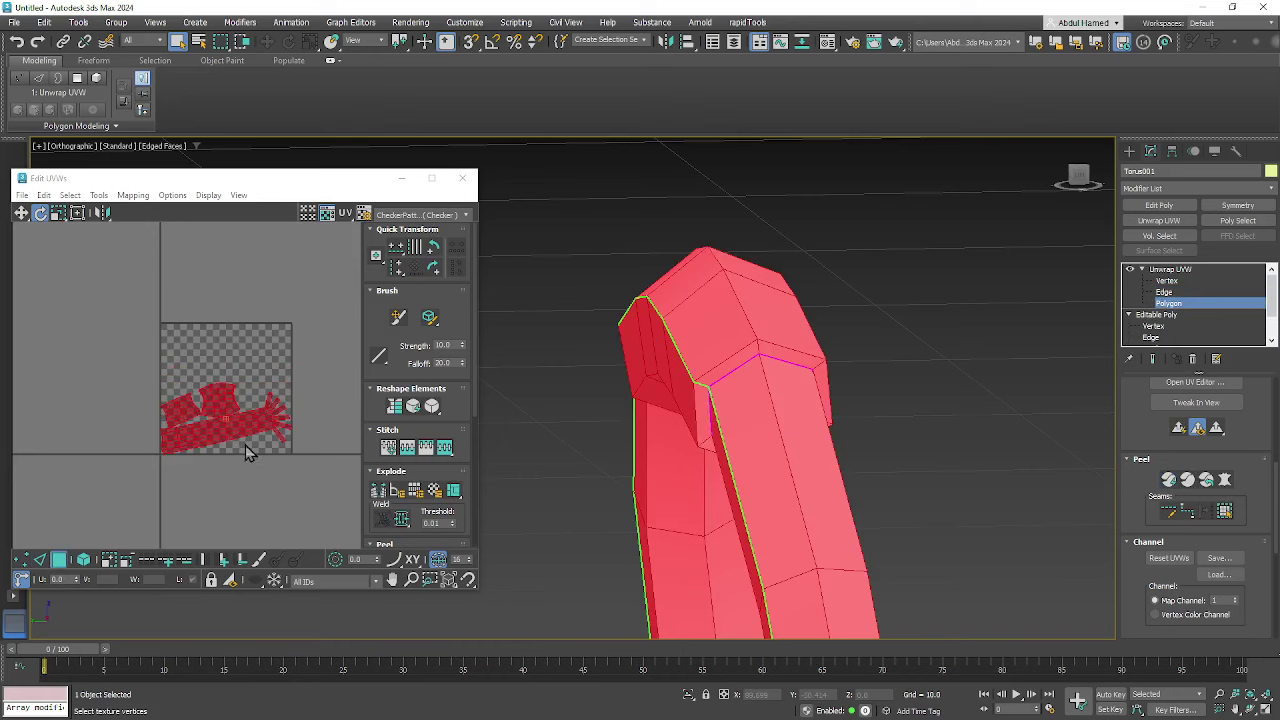
scroll(300, 410, up, 3)
mouse_move(231, 416)
middle_down()
mouse_move(343, 403)
mouse_move(222, 402)
middle_up()
scroll(210, 397, up, 4)
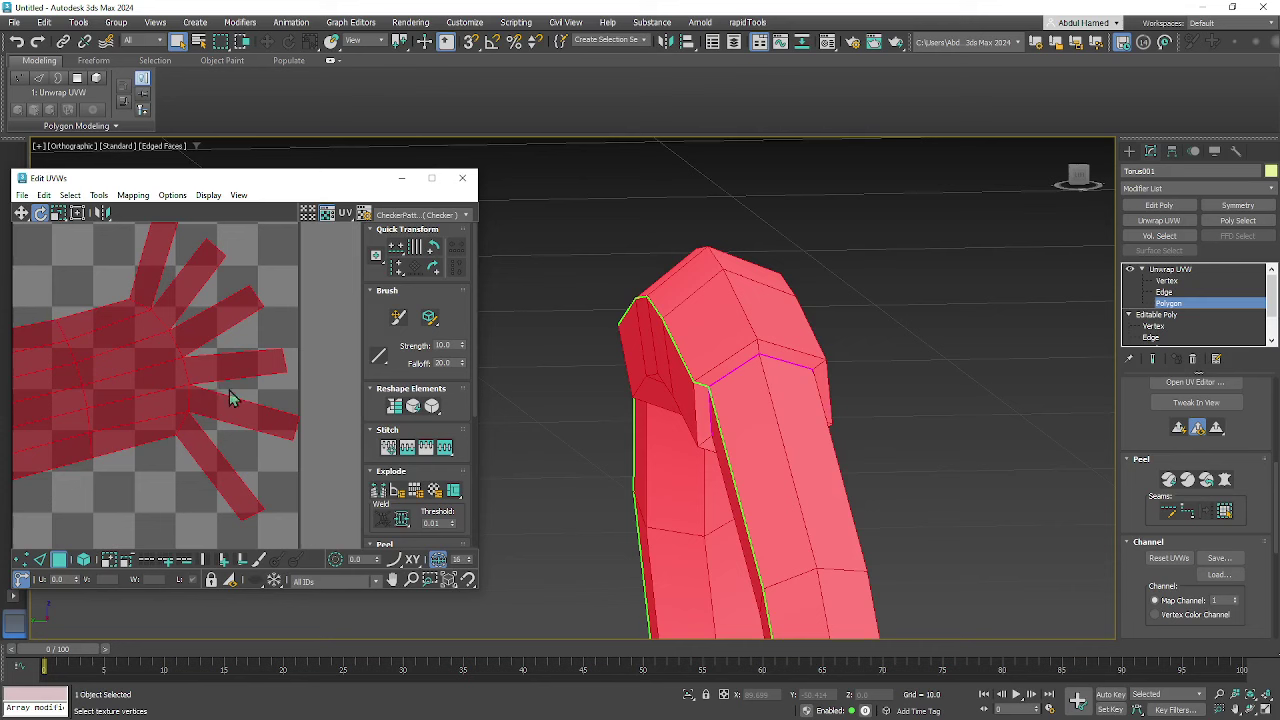
- Stitch the split edges between the splayed strips at the end of the long UV shell
click(1164, 292)
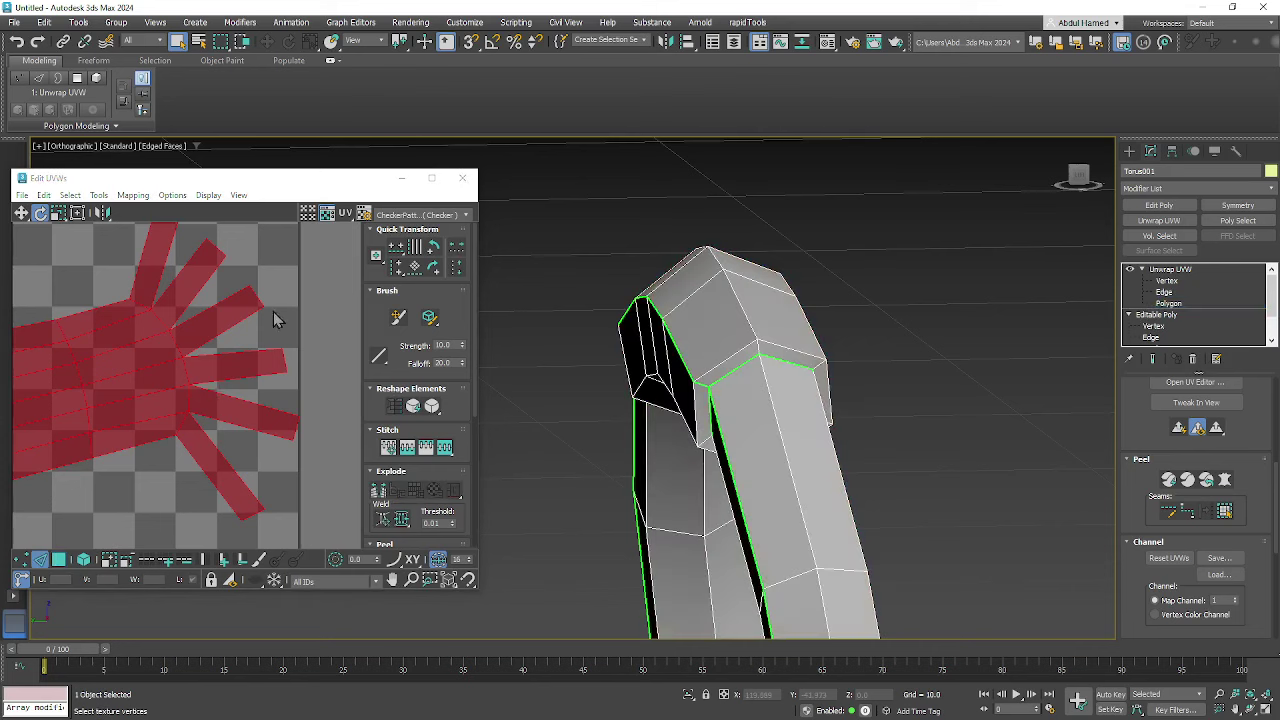
right_click(159, 282)
click(152, 286)
click(191, 300)
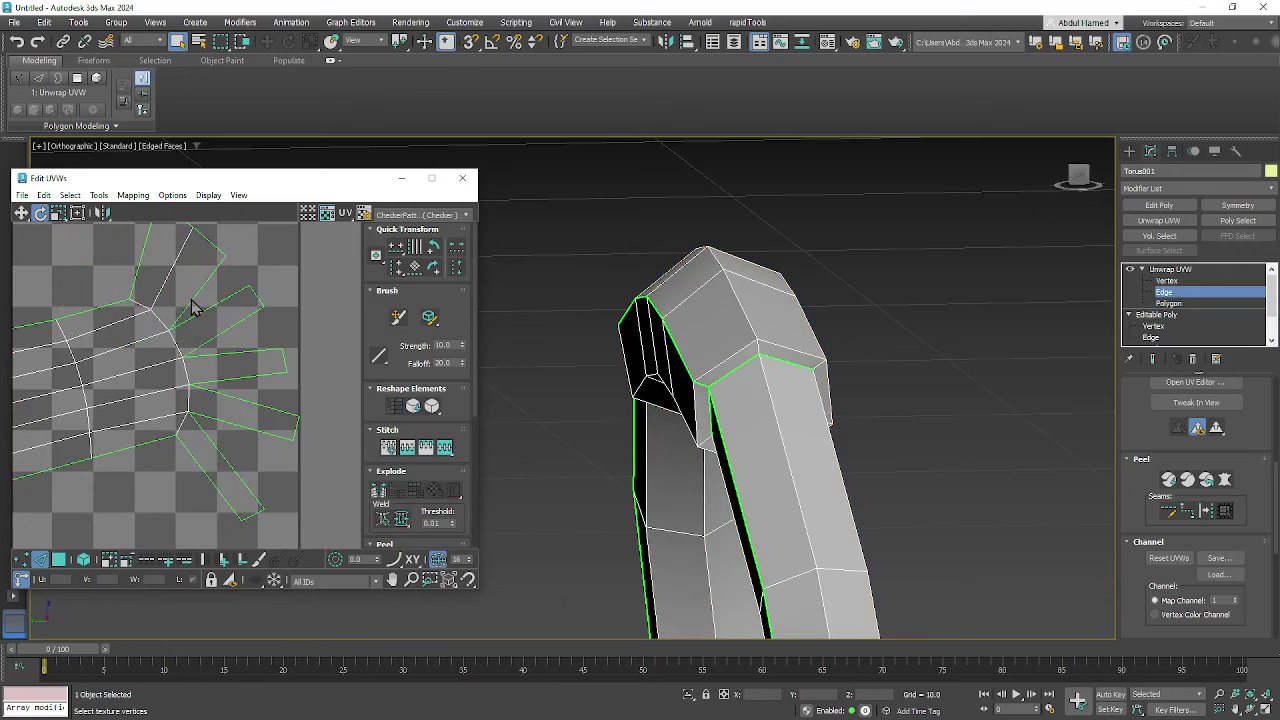
right_click(195, 298)
click(191, 306)
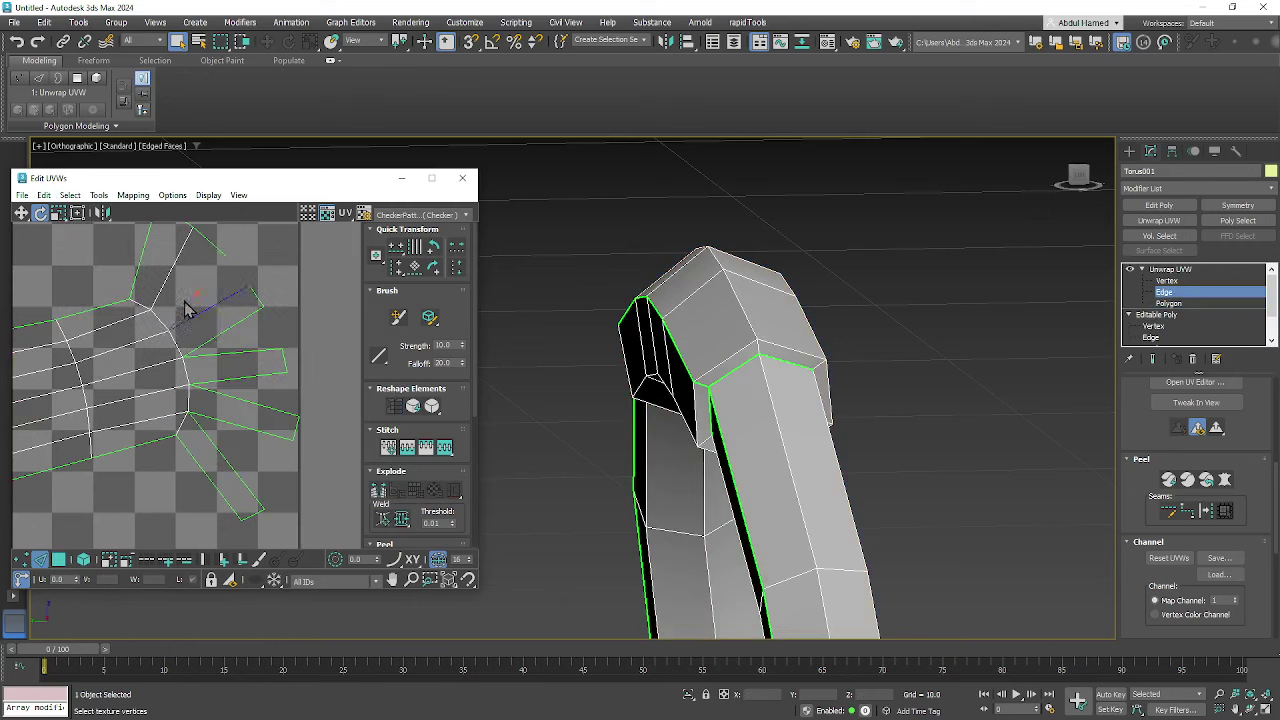
right_click(226, 331)
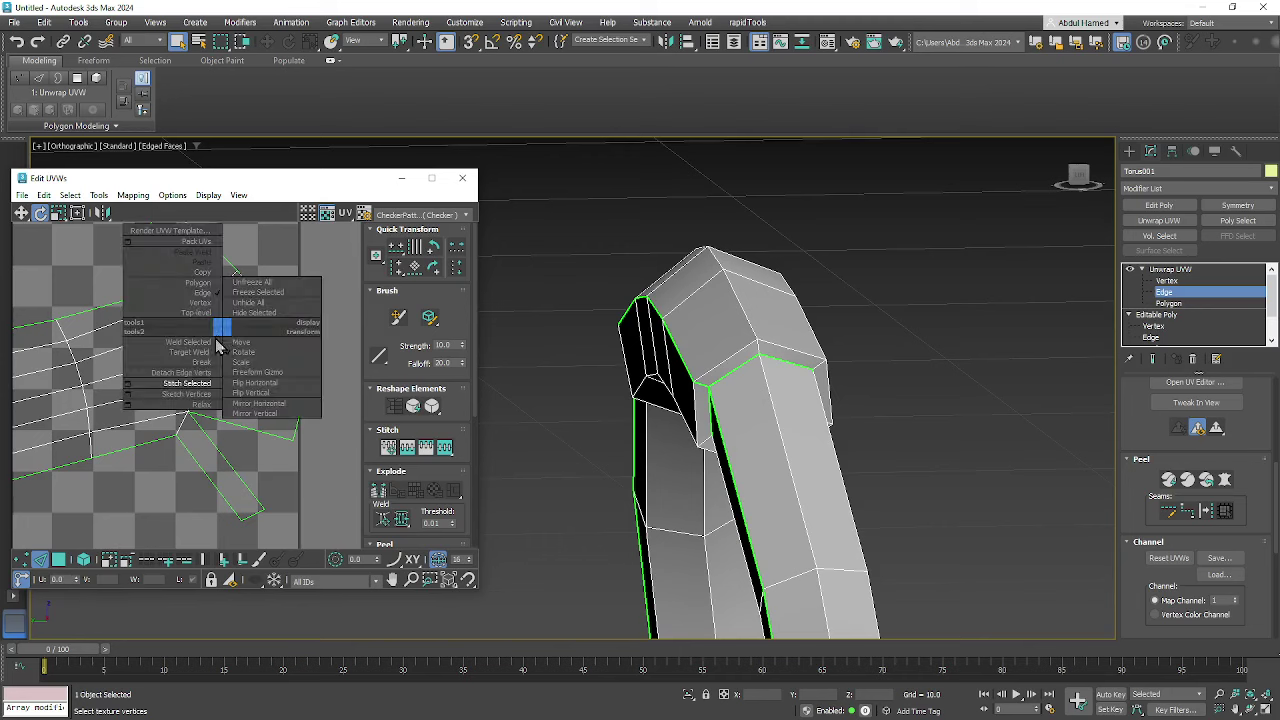
click(220, 340)
click(254, 377)
right_click(252, 368)
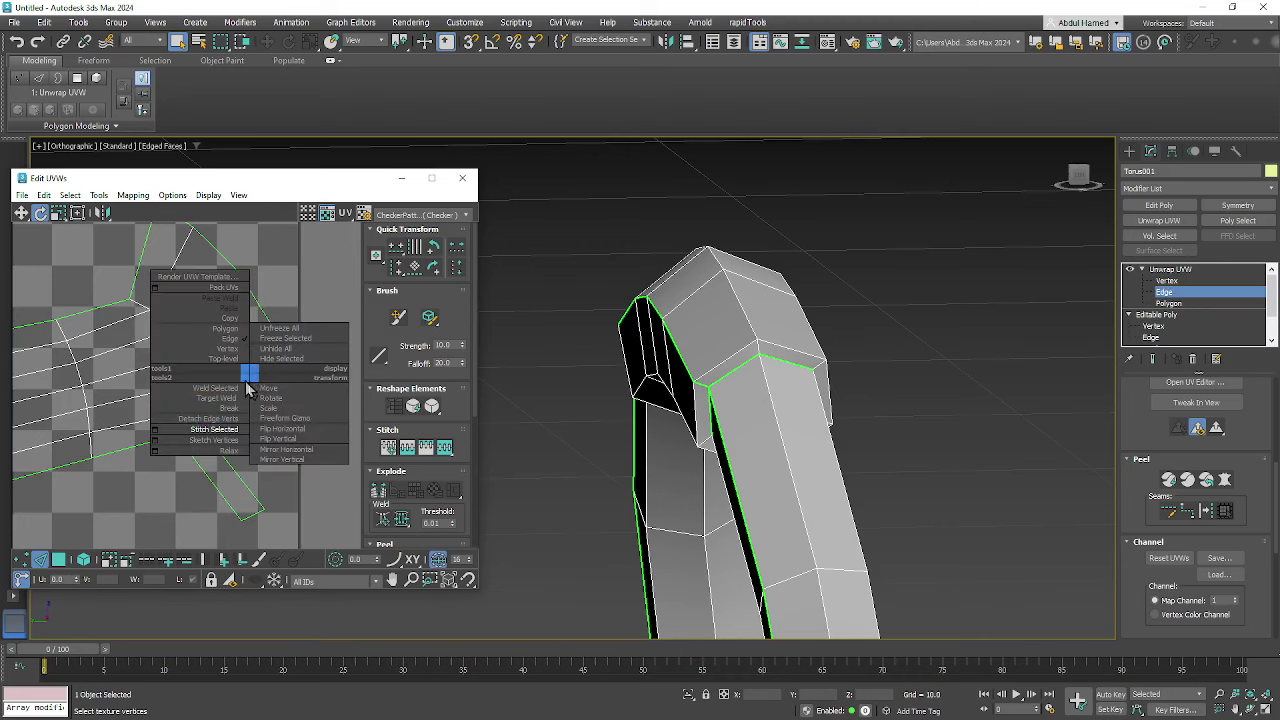
click(266, 428)
right_click(259, 430)
click(257, 438)
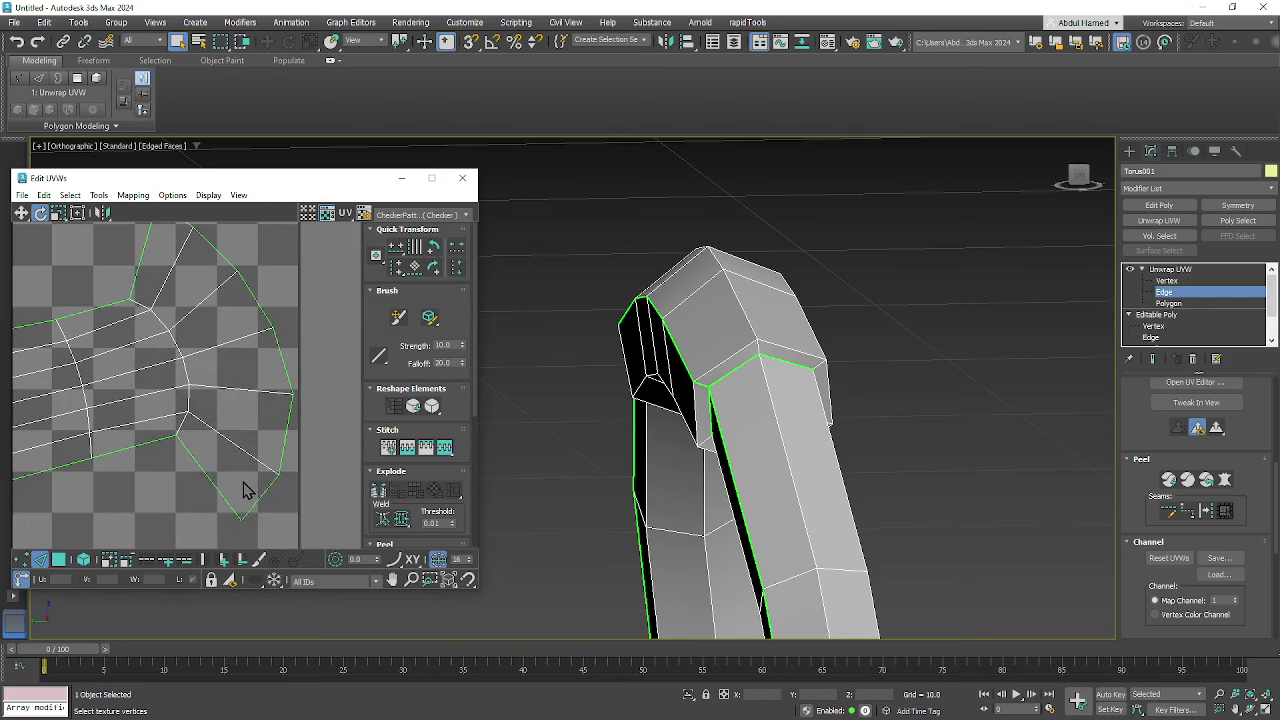
- Examine where an edge of the small UV shell lies on the ring and clear the edge selection
middle_drag(246, 489, 294, 443)
scroll(294, 443, down, 6)
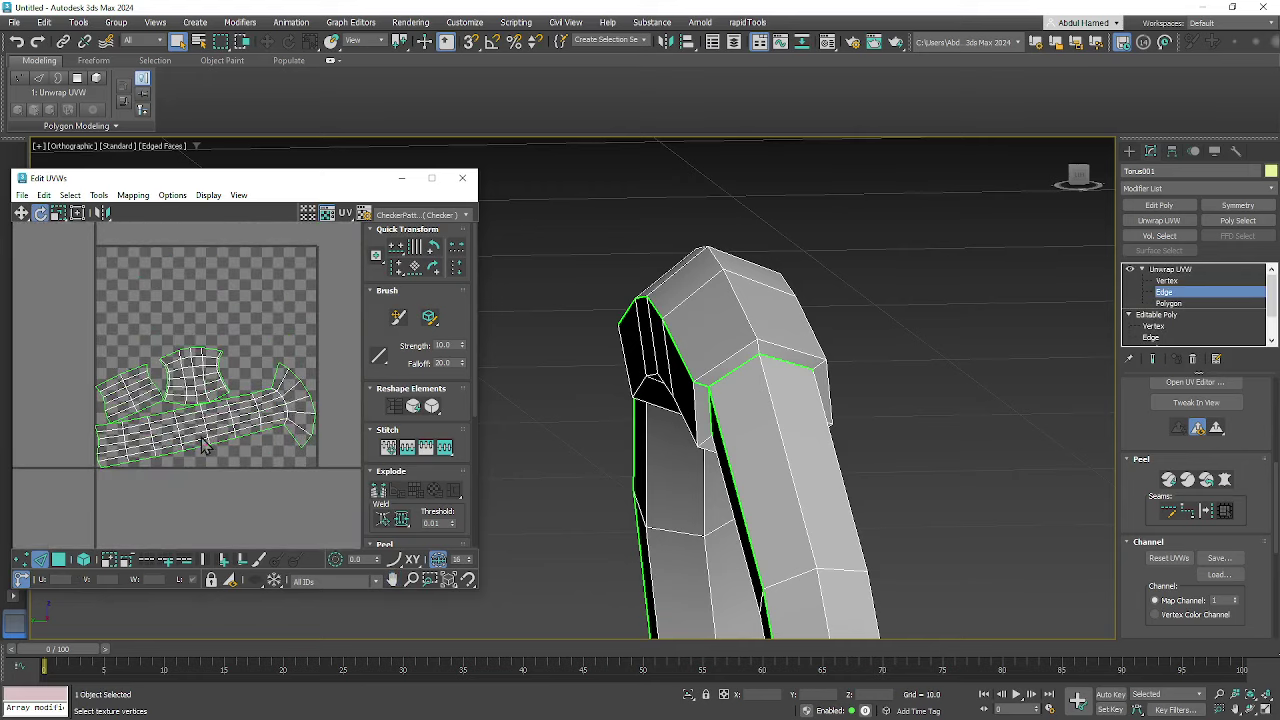
click(132, 371)
alt+middle_drag(738, 499, 849, 531)
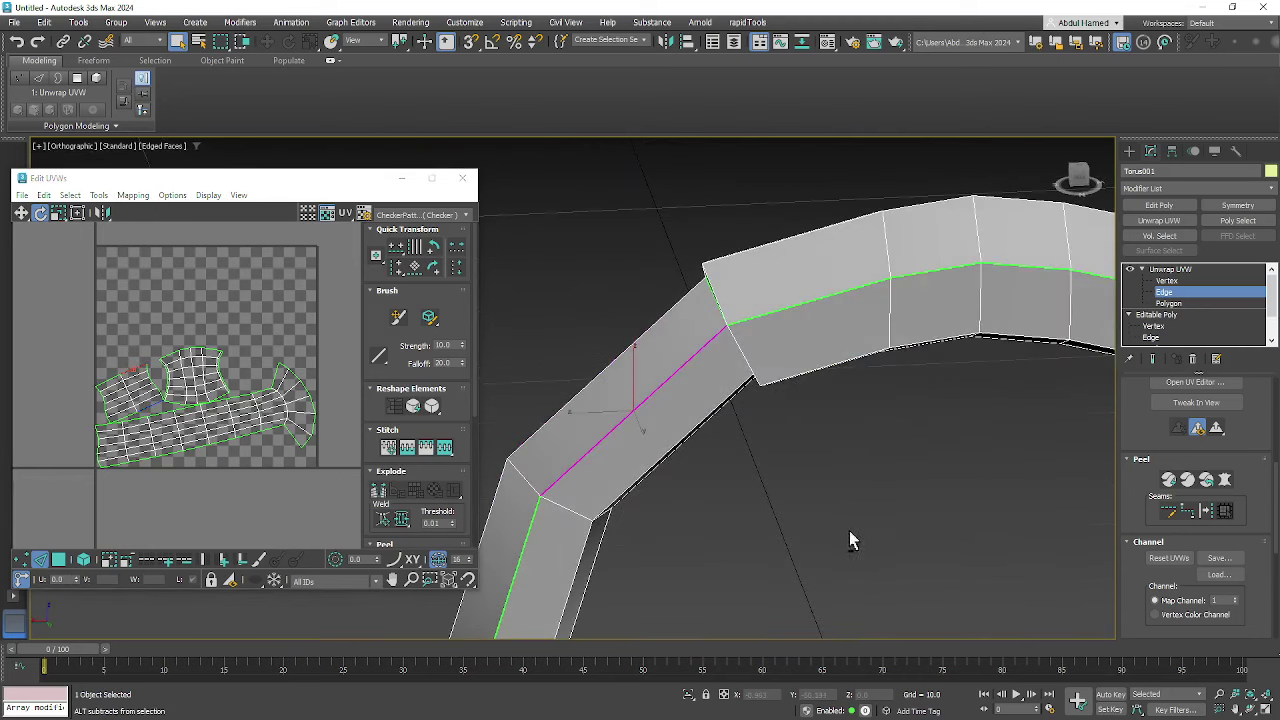
click(849, 540)
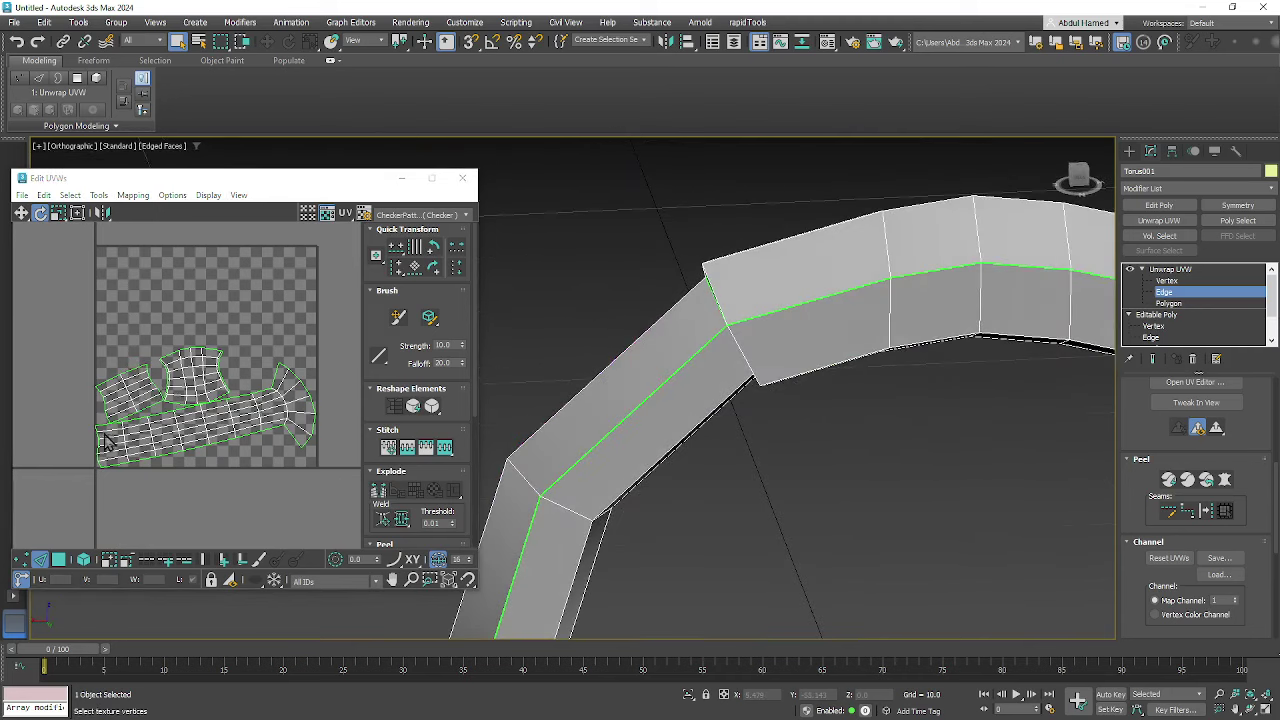
- Examine where the end corner of the long UV shell lies on the ring
middle_drag(753, 536, 1075, 432)
scroll(781, 502, down, 5)
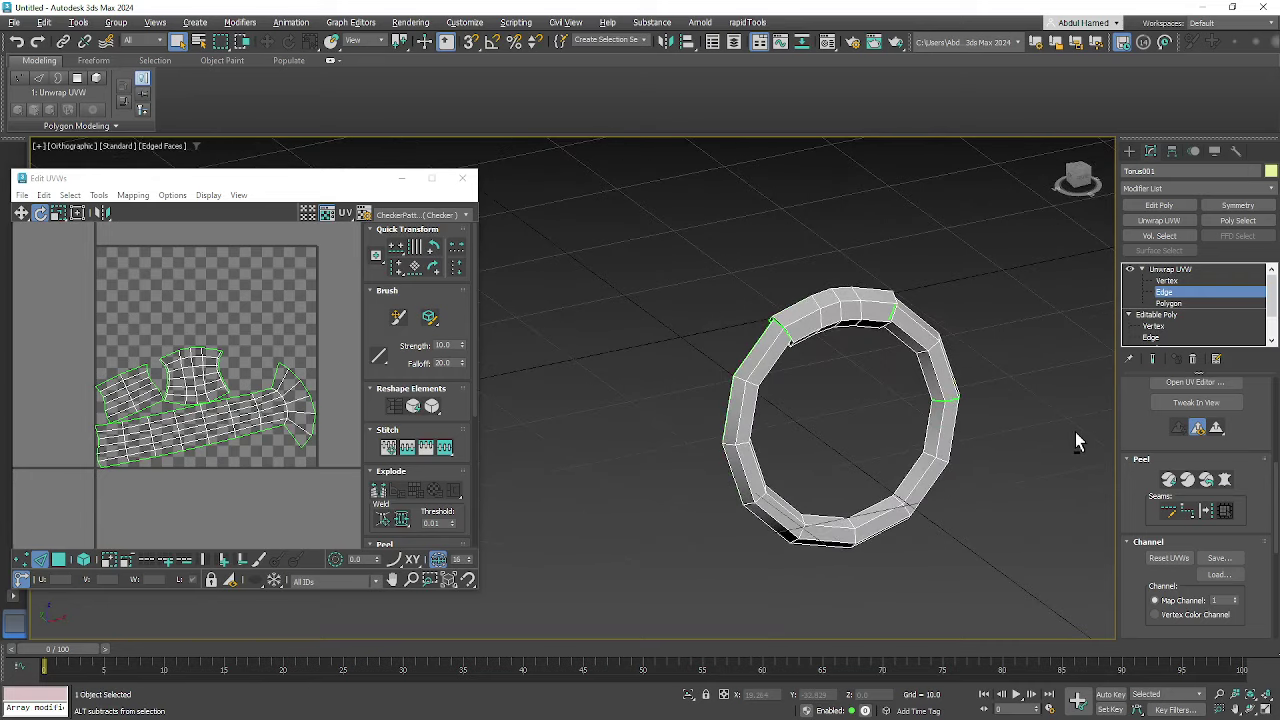
click(99, 465)
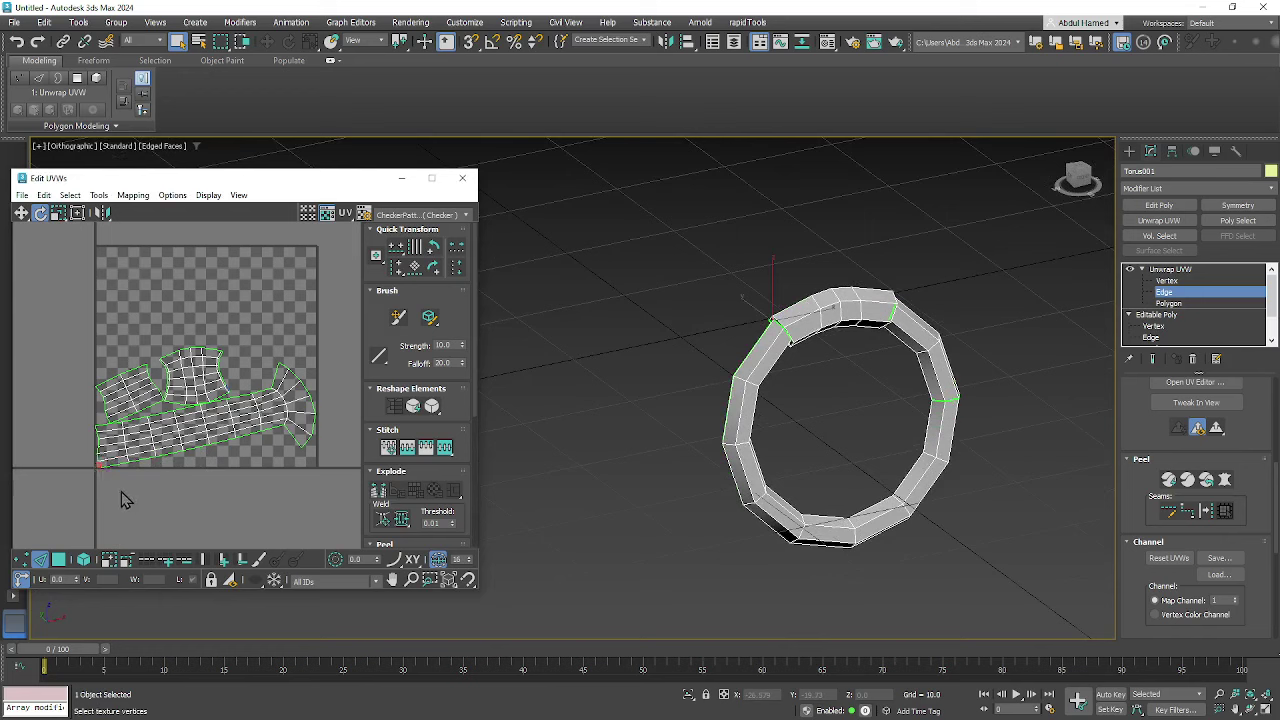
middle_drag(101, 467, 200, 455)
middle_drag(350, 470, 229, 453)
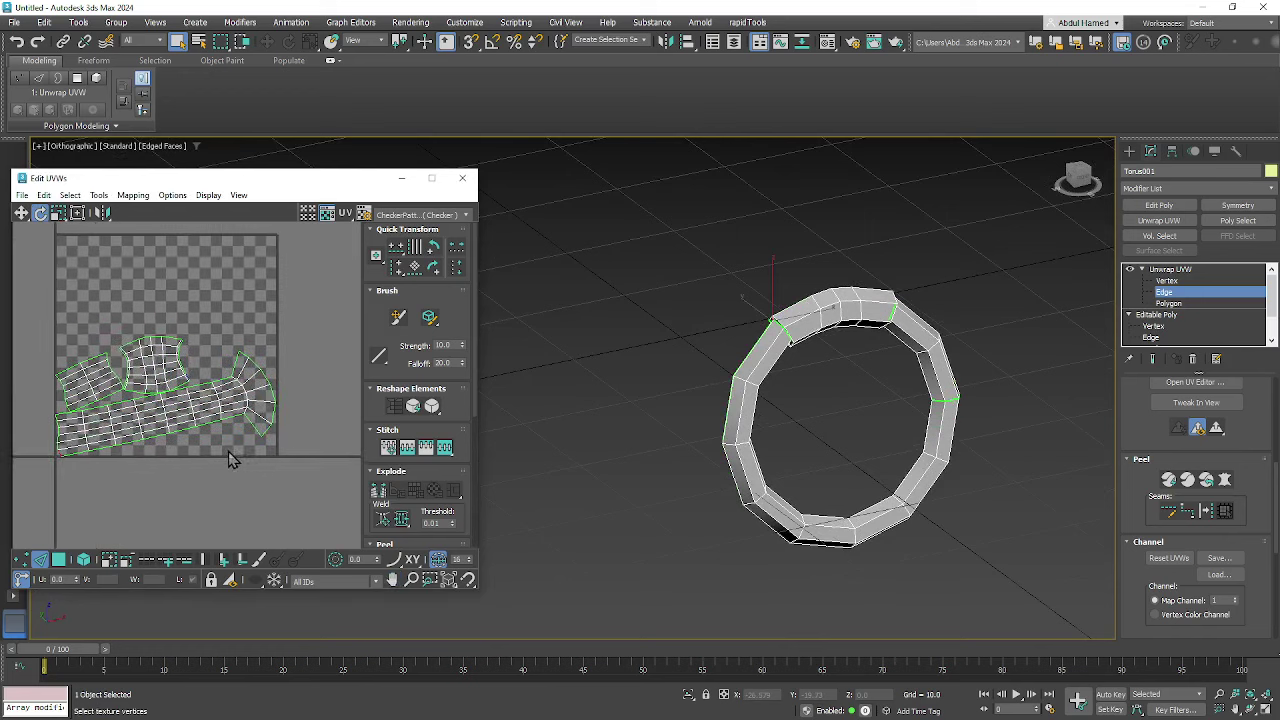
- Select the end edge of the small UV shell and stitch it to the splayed end of the long shell
click(140, 391)
click(92, 357)
alt+middle_drag(837, 517, 909, 434)
scroll(767, 398, up, 8)
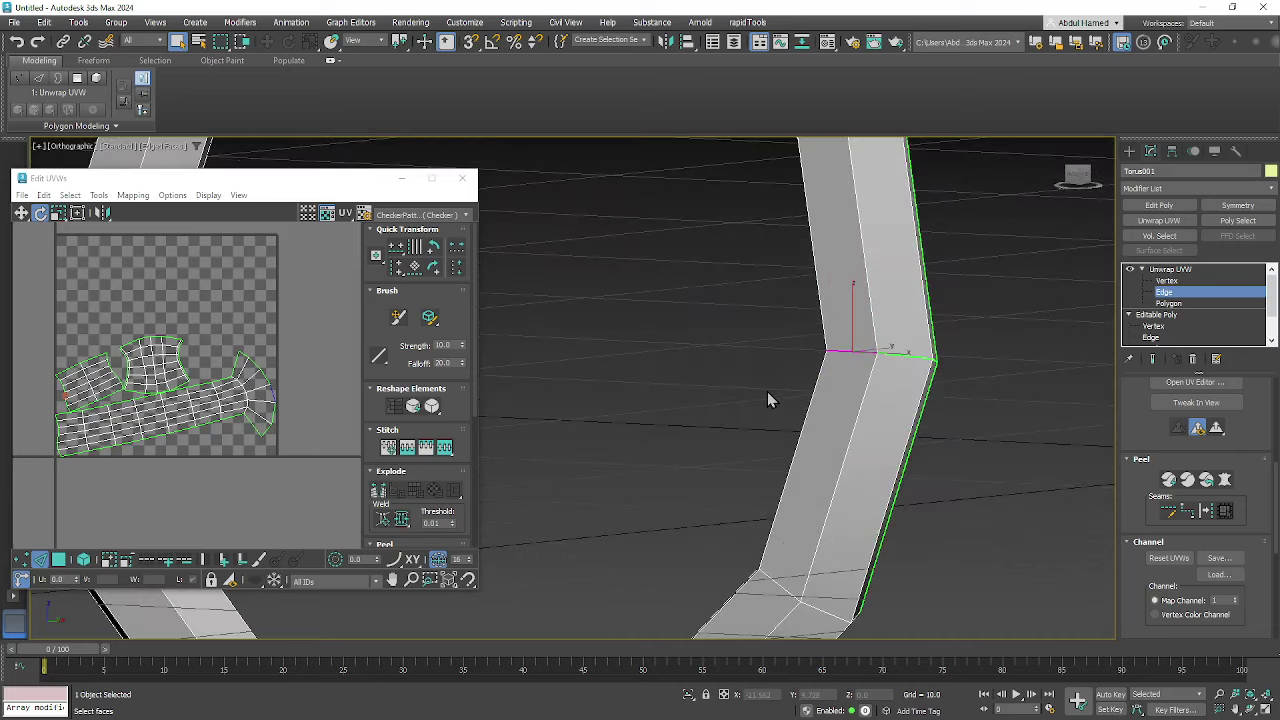
middle_drag(170, 398, 224, 408)
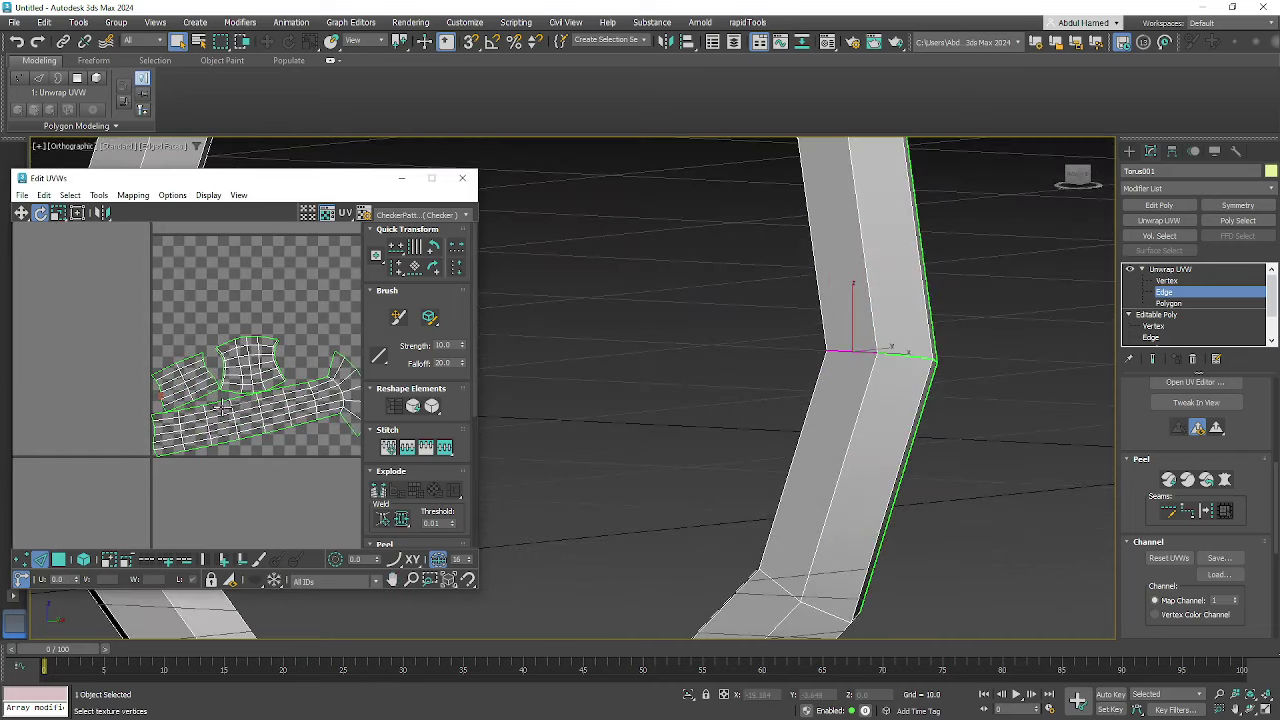
scroll(171, 397, up, 4)
right_click(158, 398)
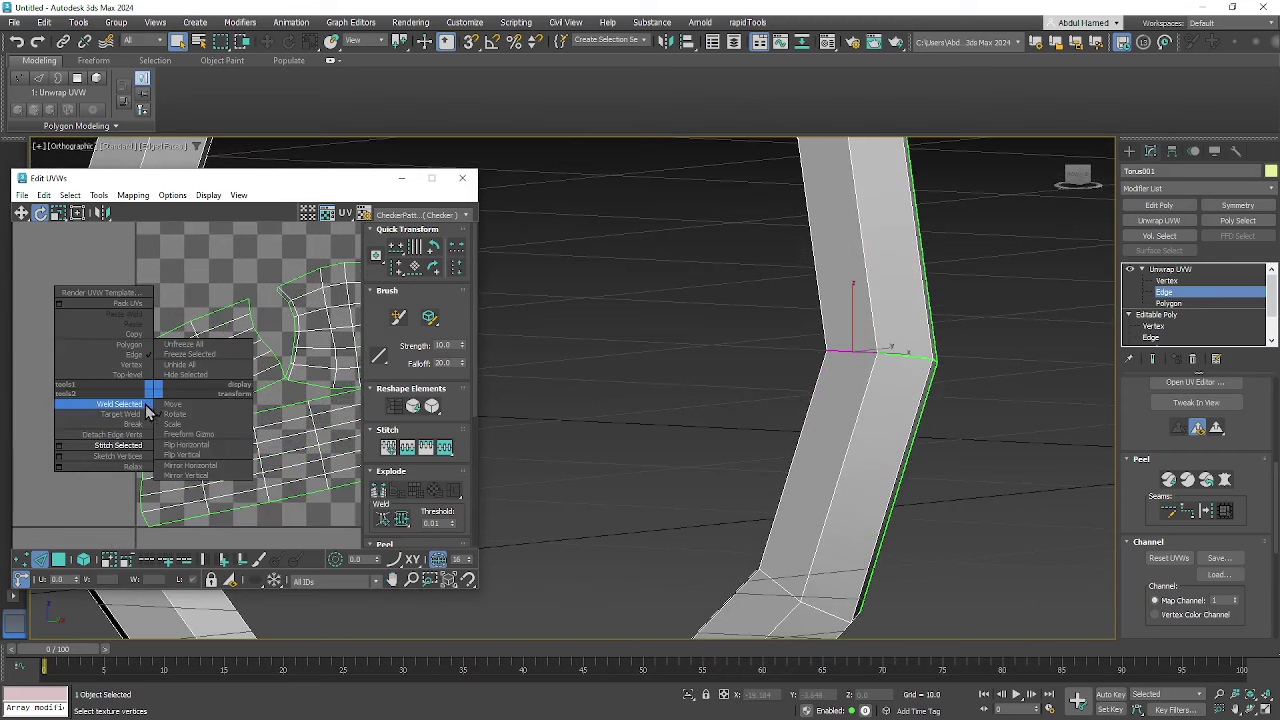
click(125, 434)
mouse_move(278, 464)
middle_down()
mouse_move(289, 449)
mouse_move(258, 466)
middle_up()
right_click(141, 420)
click(141, 446)
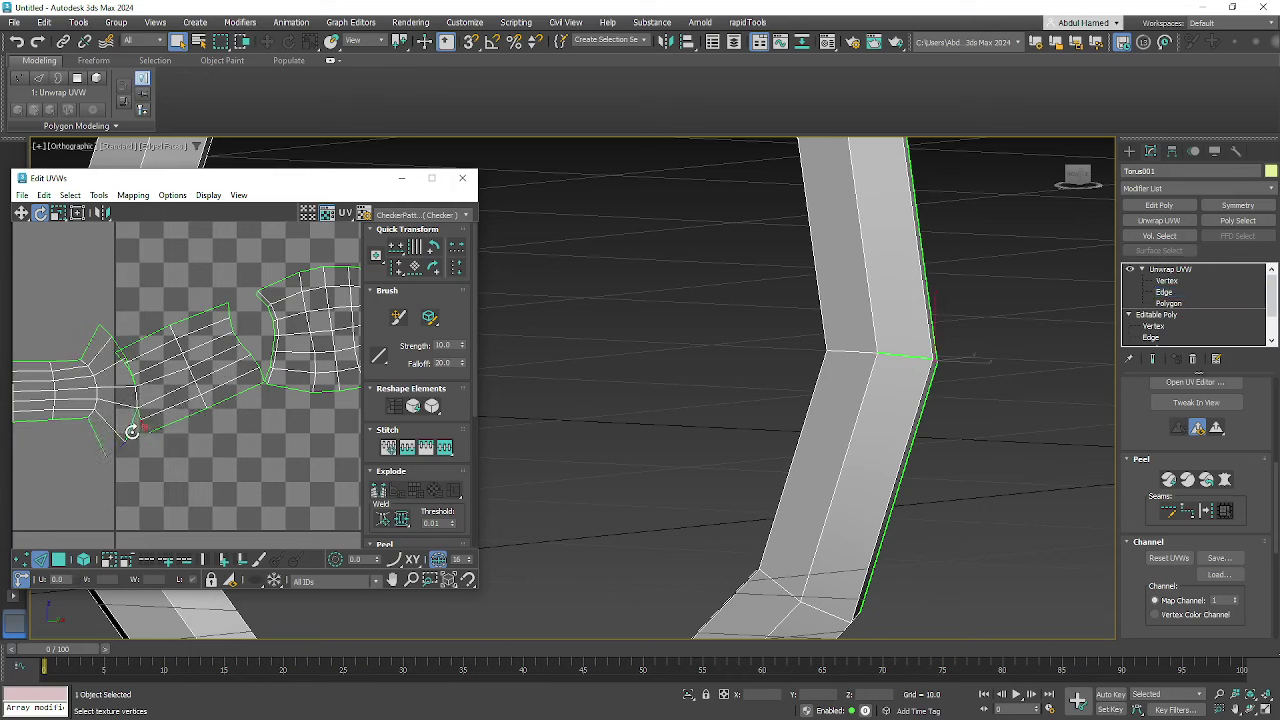
- Stitch the remaining split edges along the joint between the long and small UV shells
right_click(104, 328)
click(107, 344)
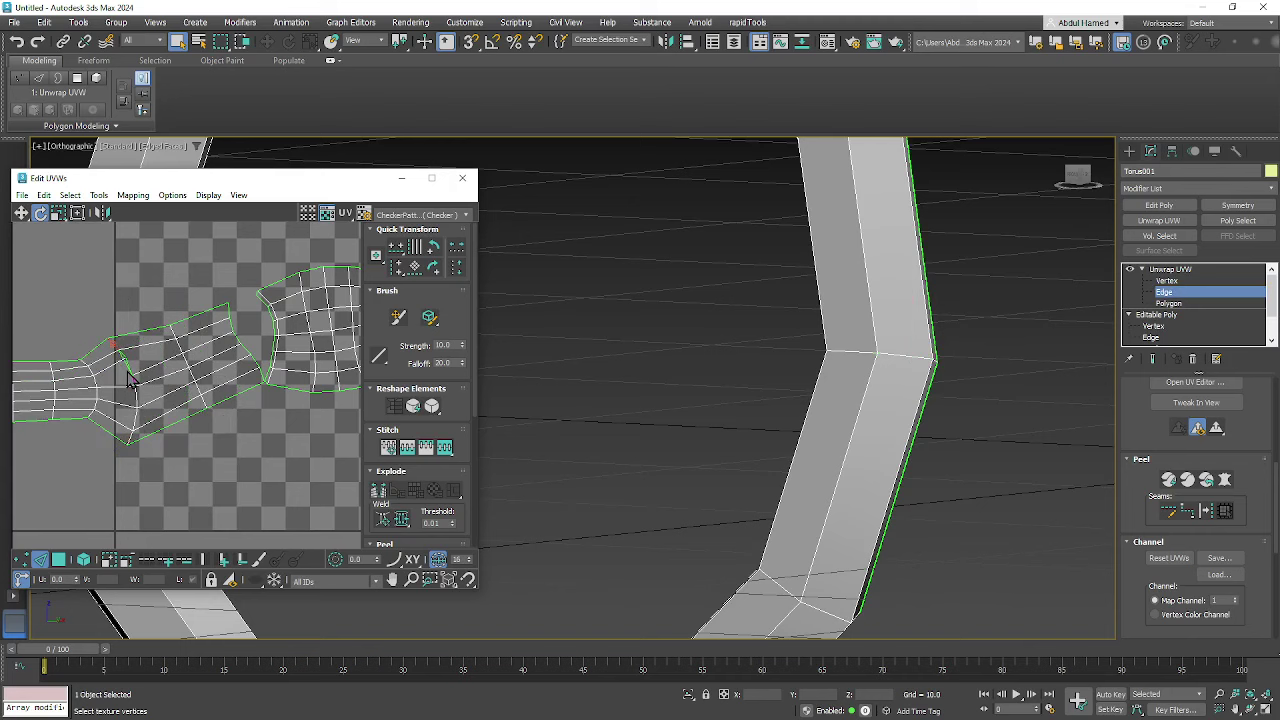
right_click(128, 368)
click(128, 383)
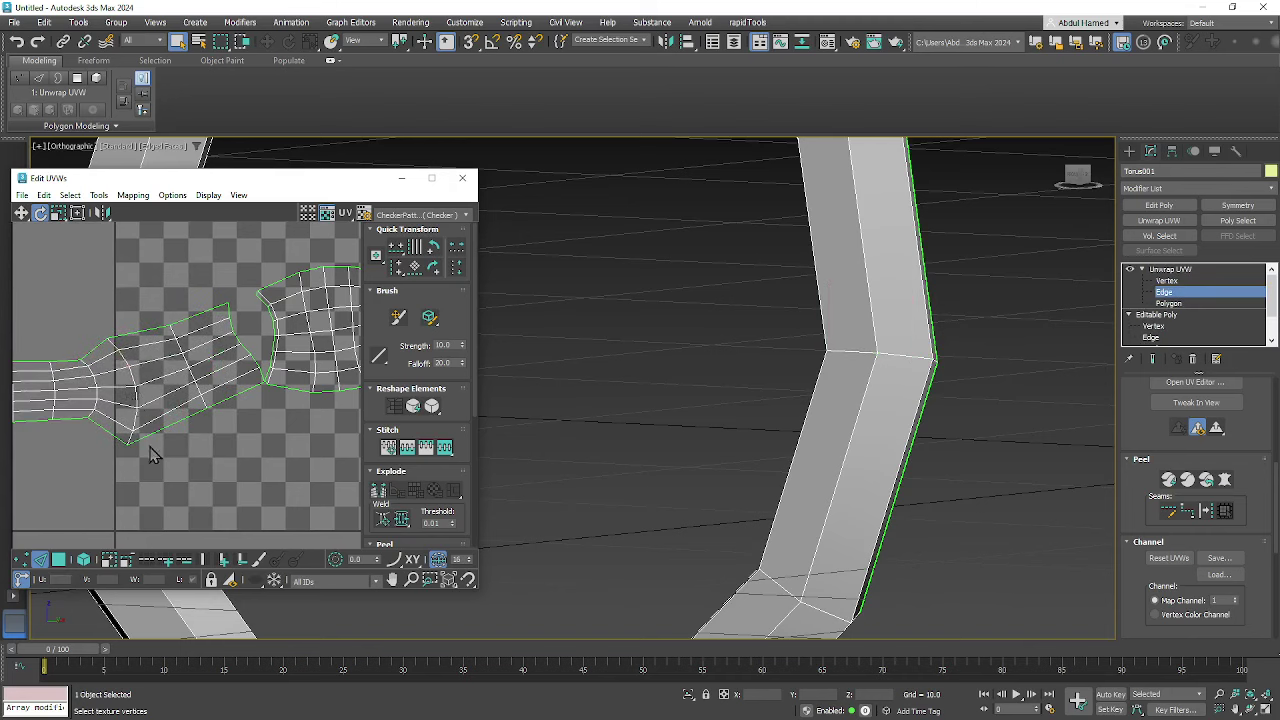
- Select all polygons of the joined UV shell and relax it into a smooth, even strip
middle_drag(132, 454, 259, 461)
scroll(258, 461, down, 3)
drag(87, 376, 328, 518)
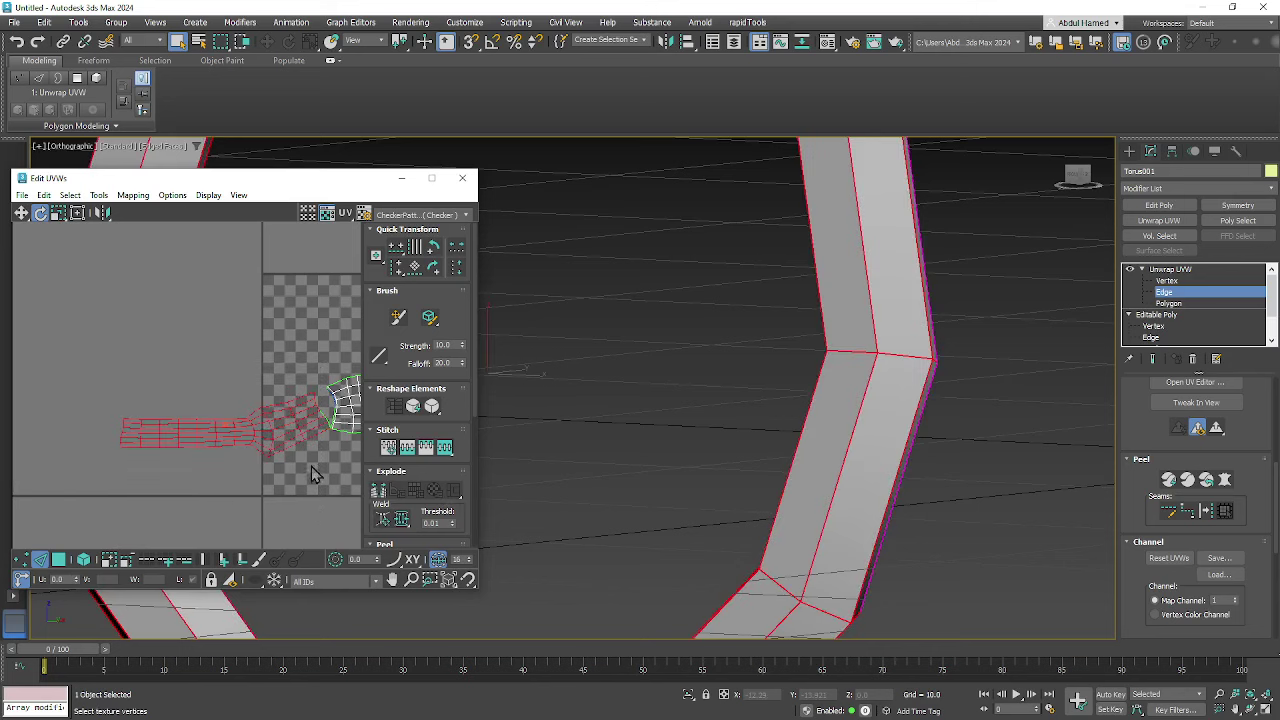
middle_drag(311, 467, 289, 451)
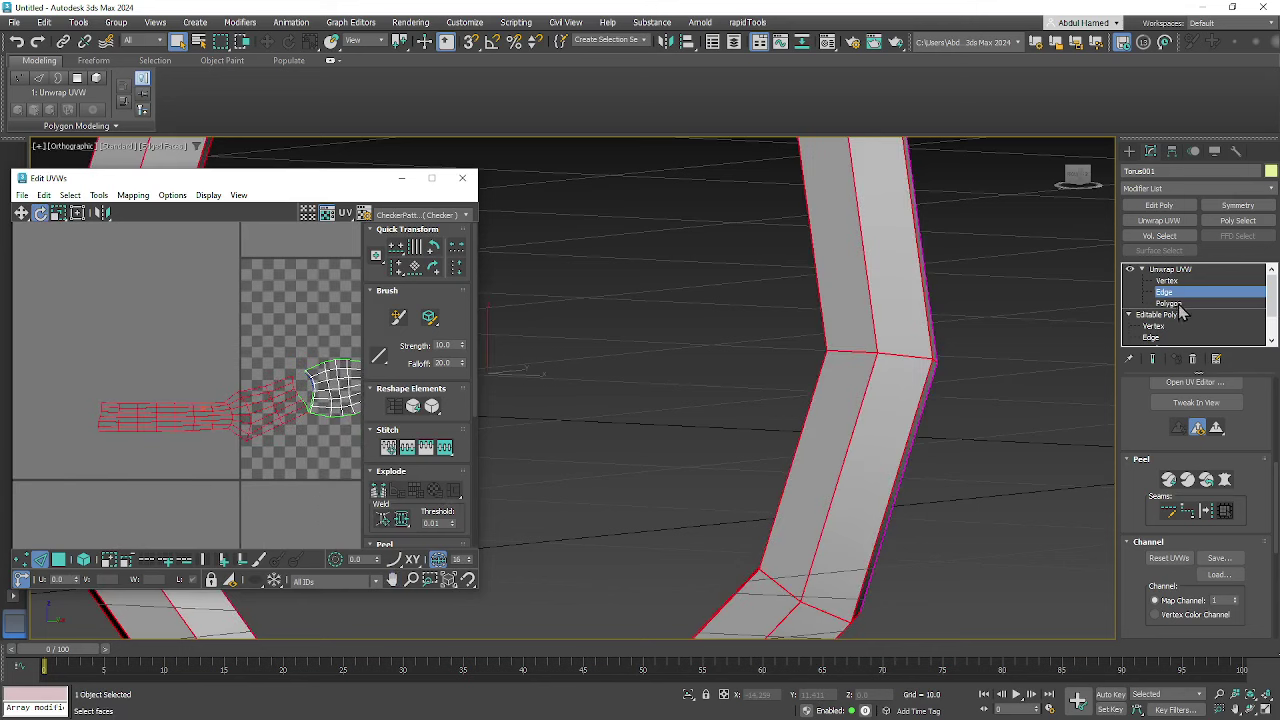
click(1172, 304)
click(166, 451)
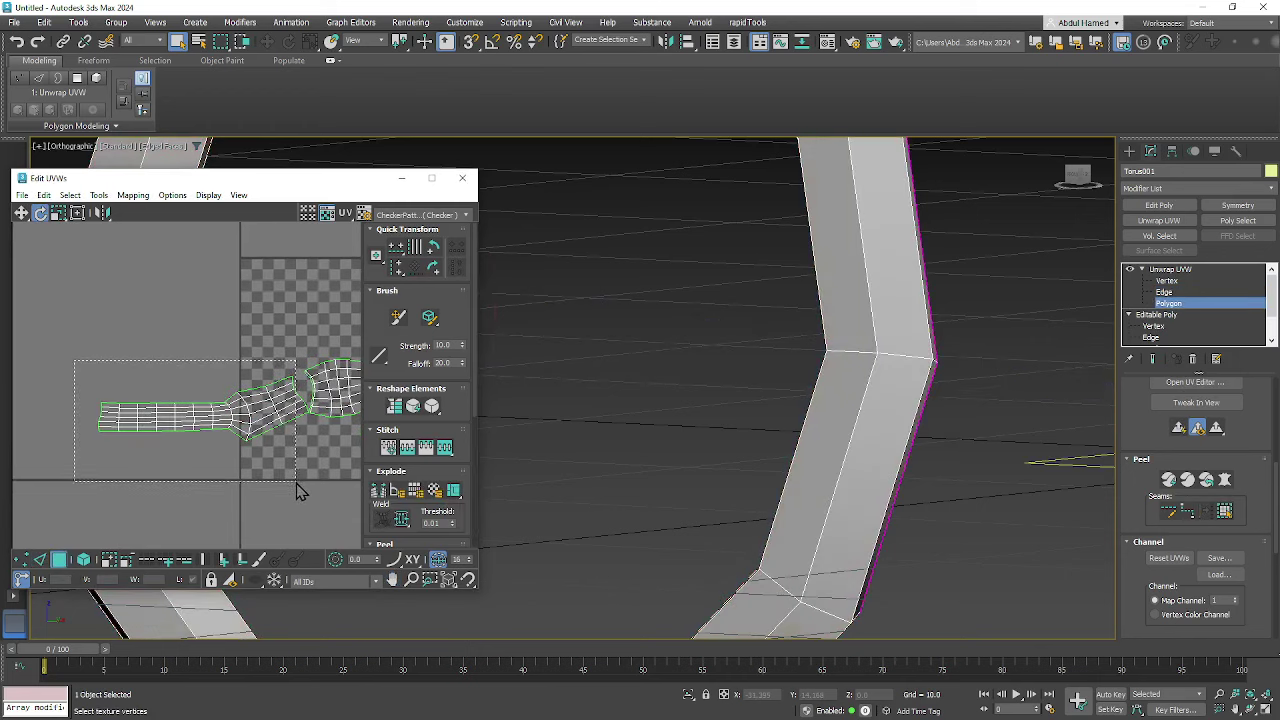
drag(296, 484, 73, 359)
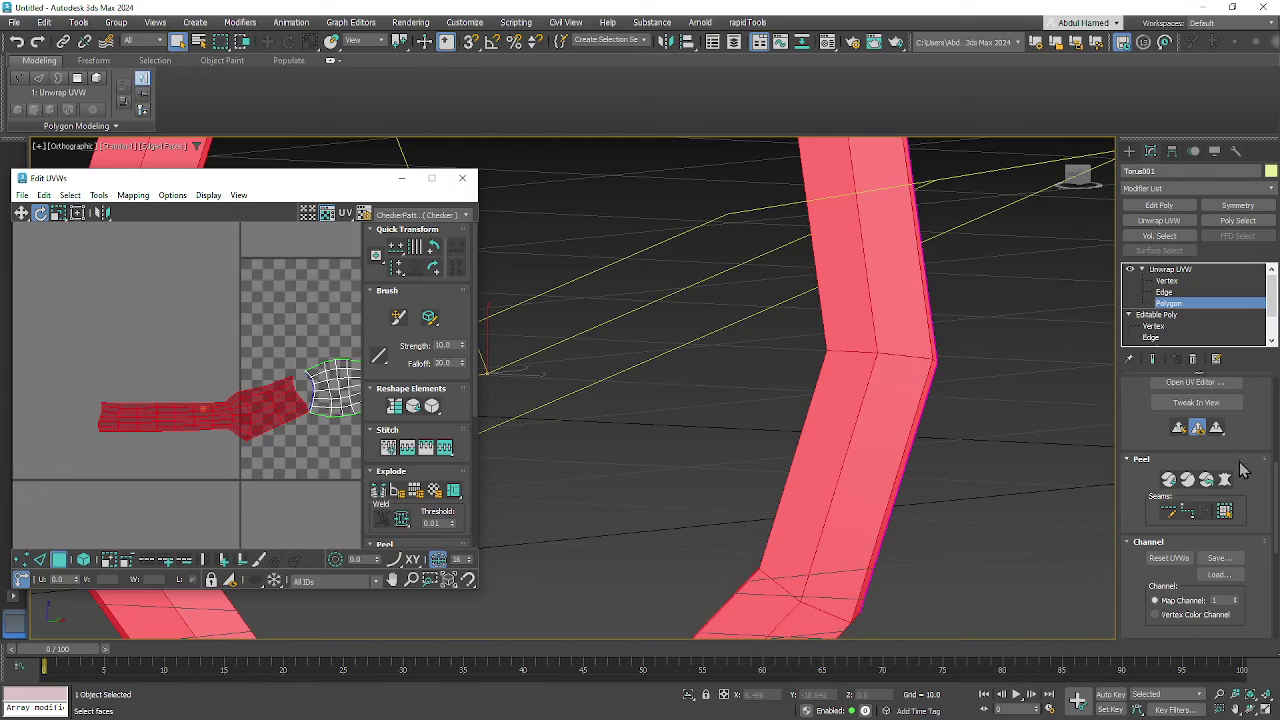
click(414, 408)
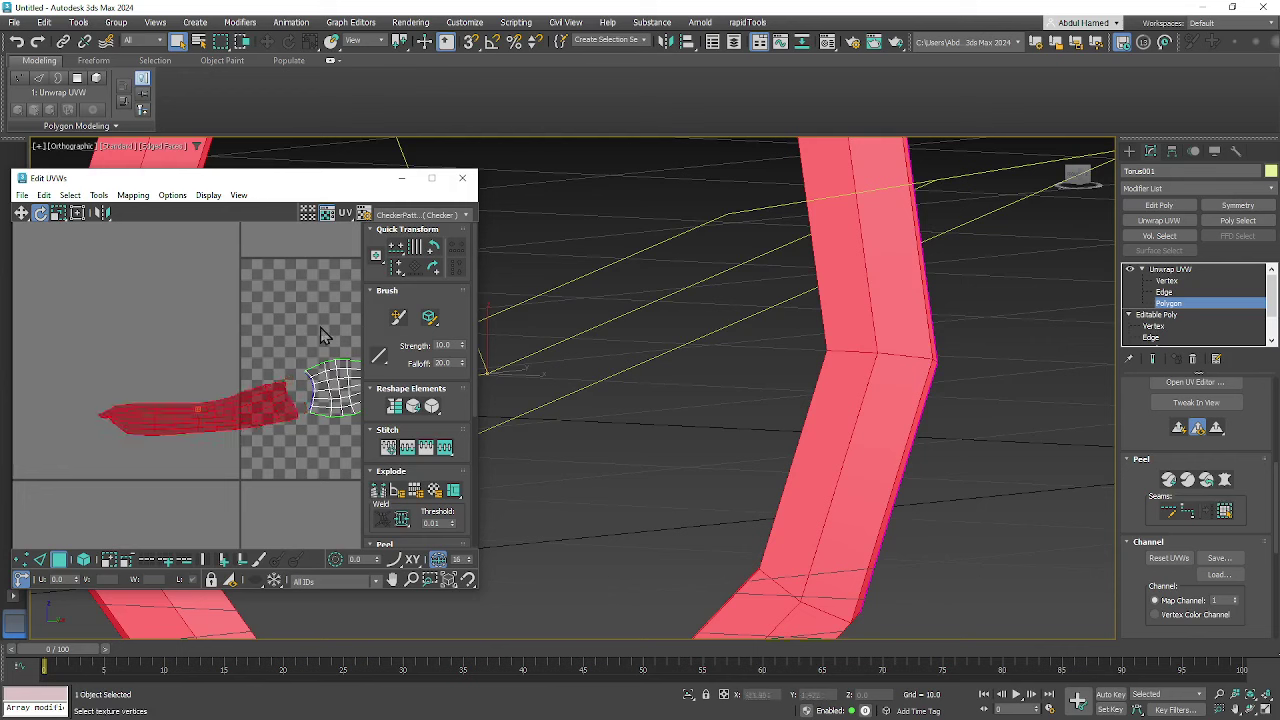
click(414, 408)
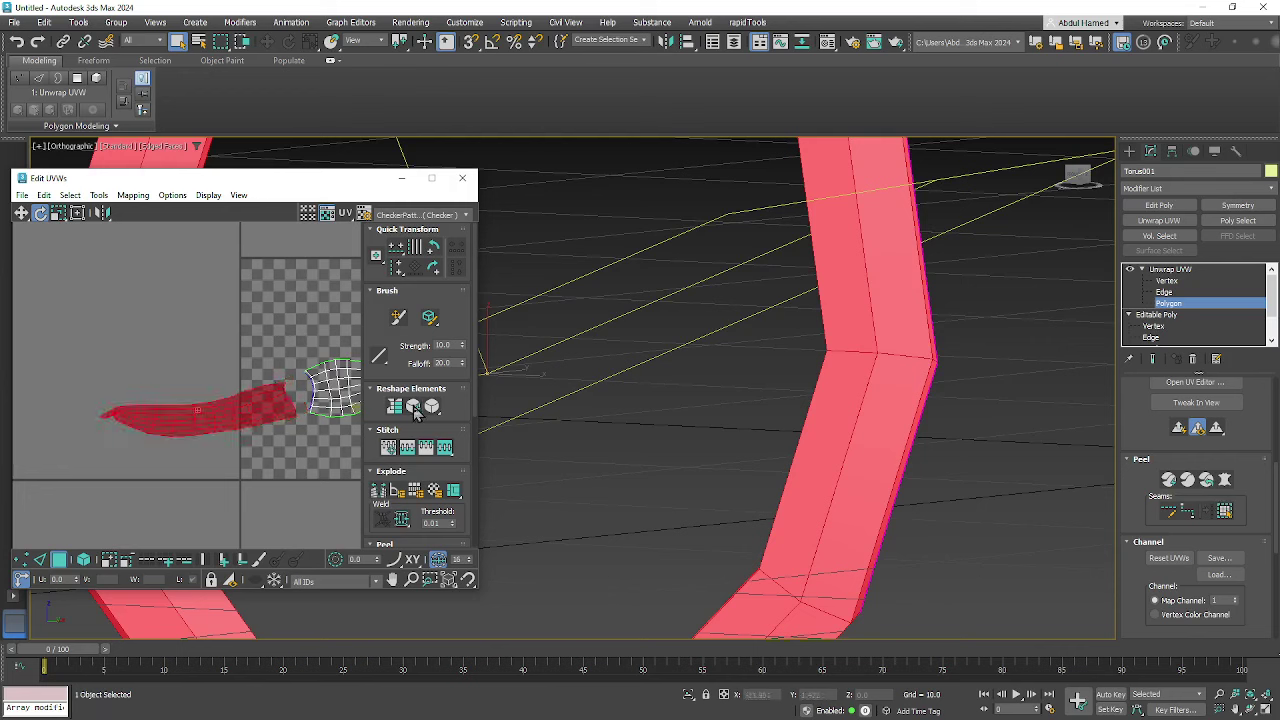
click(432, 409)
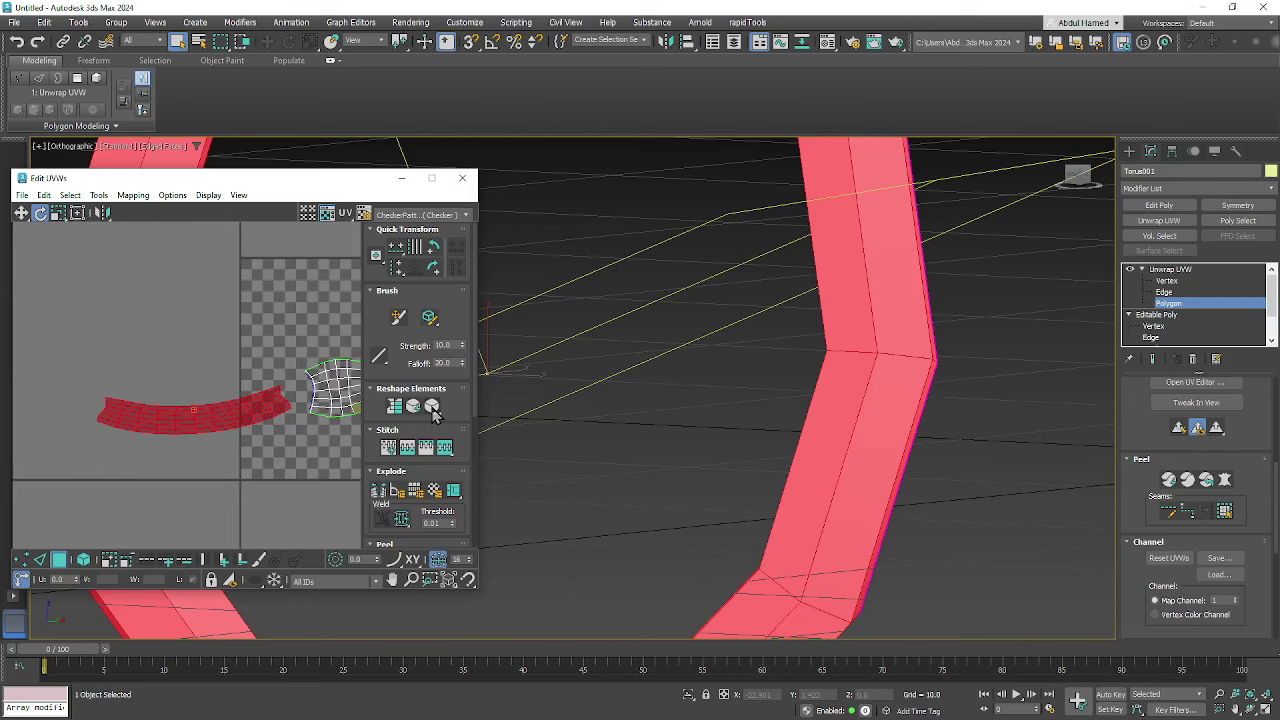
- Select the polygons of the remaining squarish UV shell and relax it
middle_drag(191, 410, 120, 399)
scroll(120, 399, down, 3)
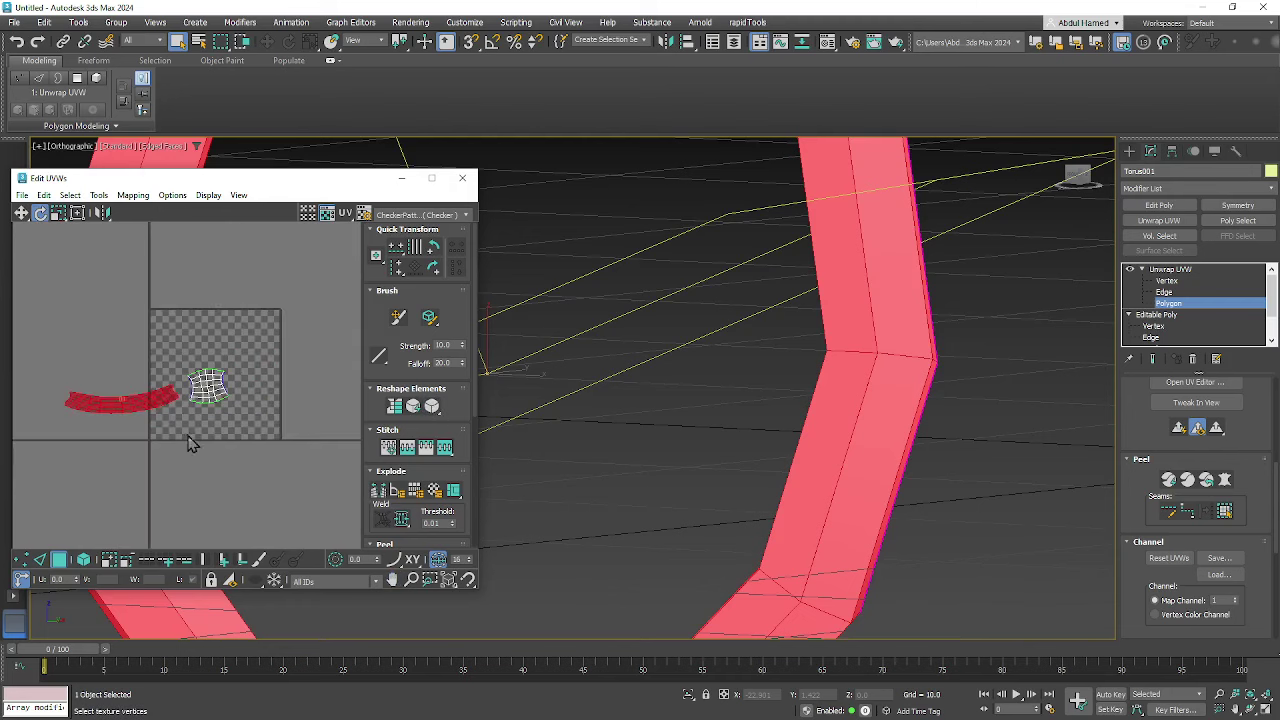
drag(197, 436, 189, 429)
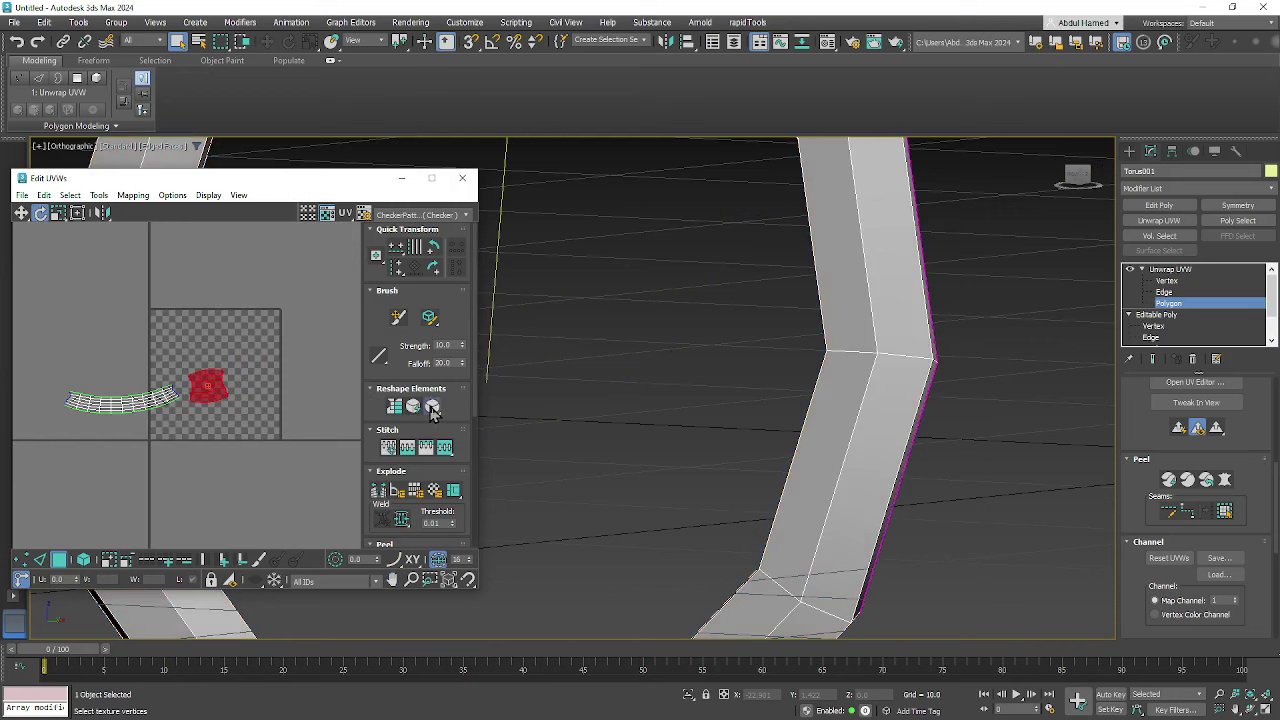
scroll(240, 430, down, 3)
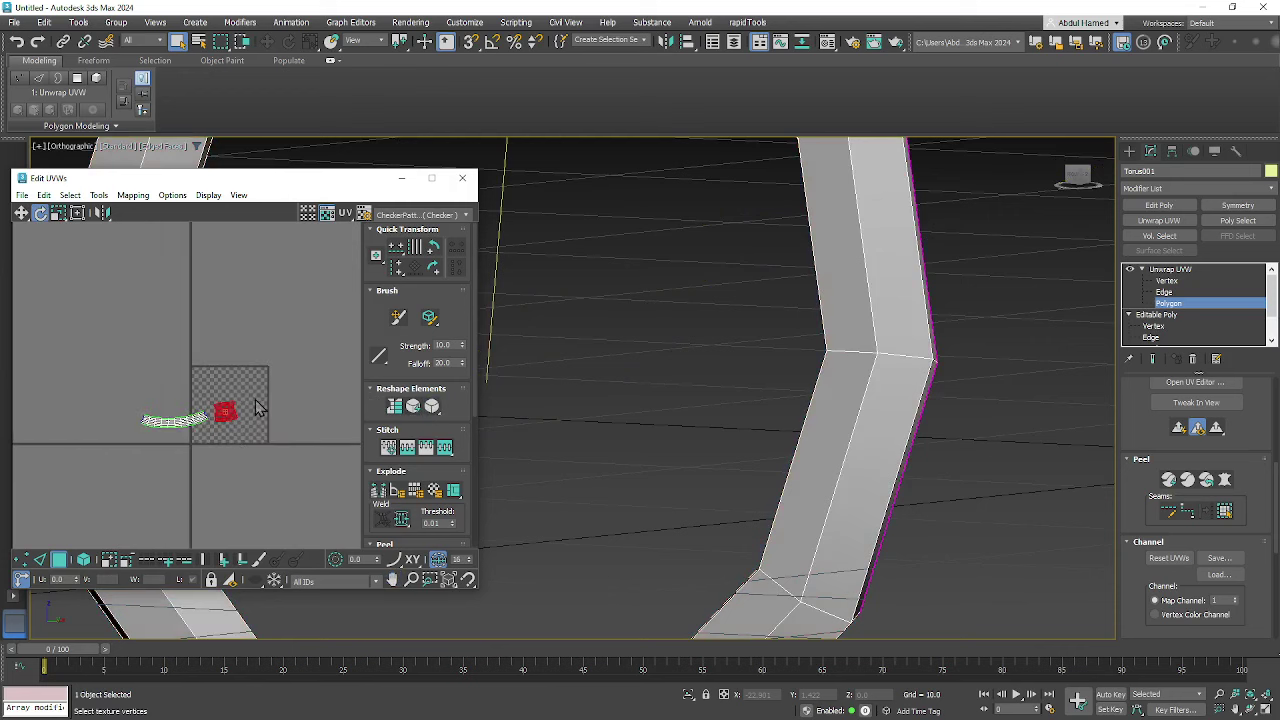
- Select both UV shells and move them sideways onto the checkered UV tile
ctrl+drag(103, 457, 257, 390)
key(w)
middle_drag(304, 446, 258, 440)
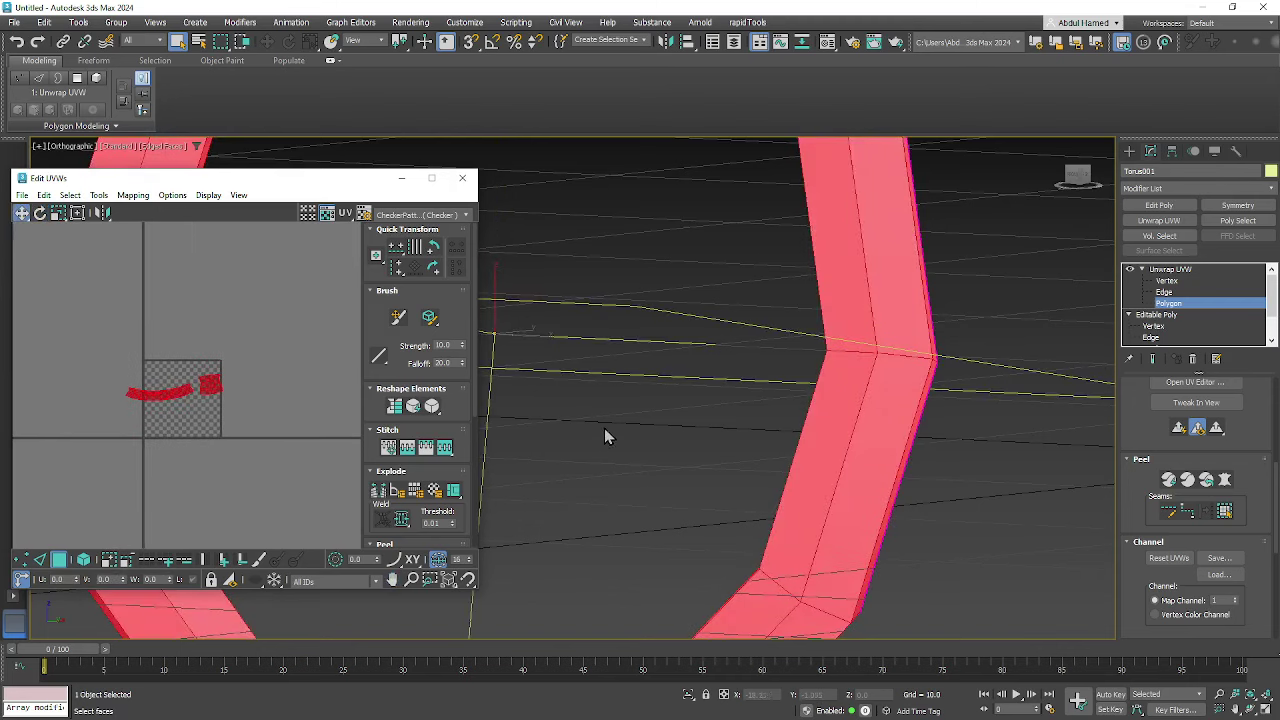
- Collapse the ring's whole modifier stack, accepting the collapse confirmation
scroll(694, 434, down, 5)
click(1172, 269)
right_click(1174, 265)
click(1140, 402)
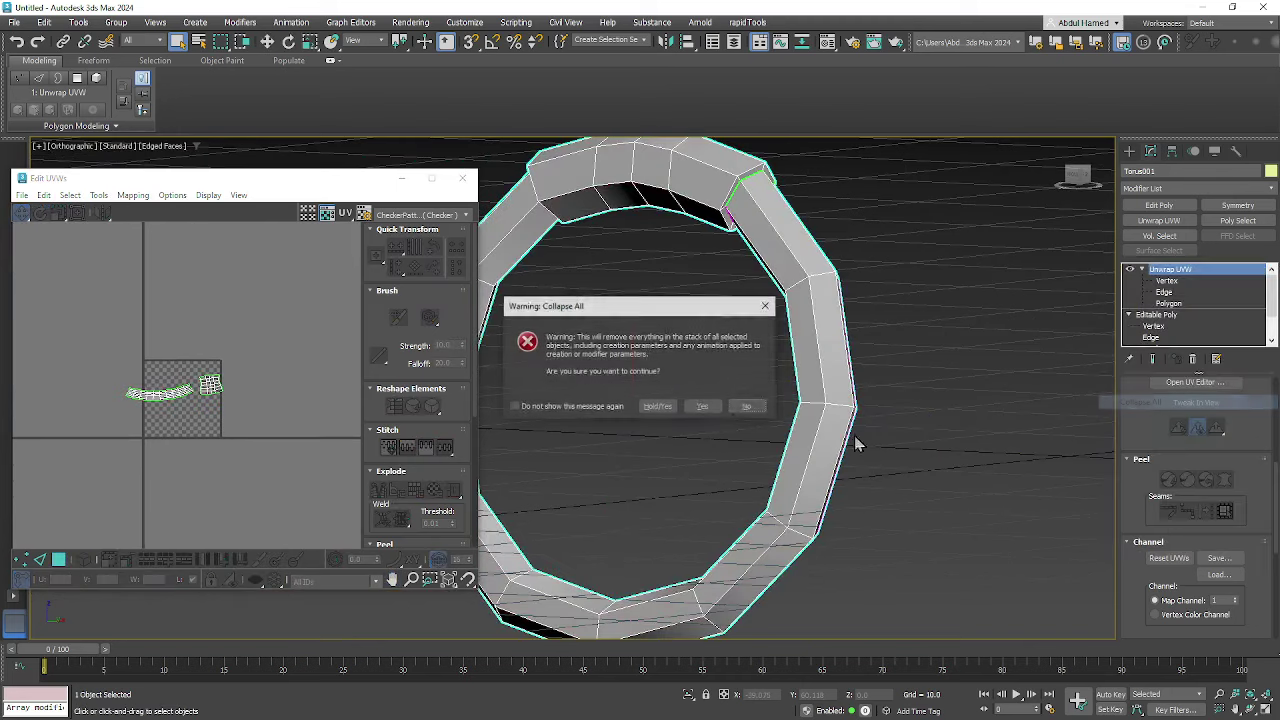
click(704, 406)
- Unhide all objects and place one independent copy of the ring on the opposite side of the barrel
middle_drag(636, 443, 586, 505)
scroll(600, 495, down, 7)
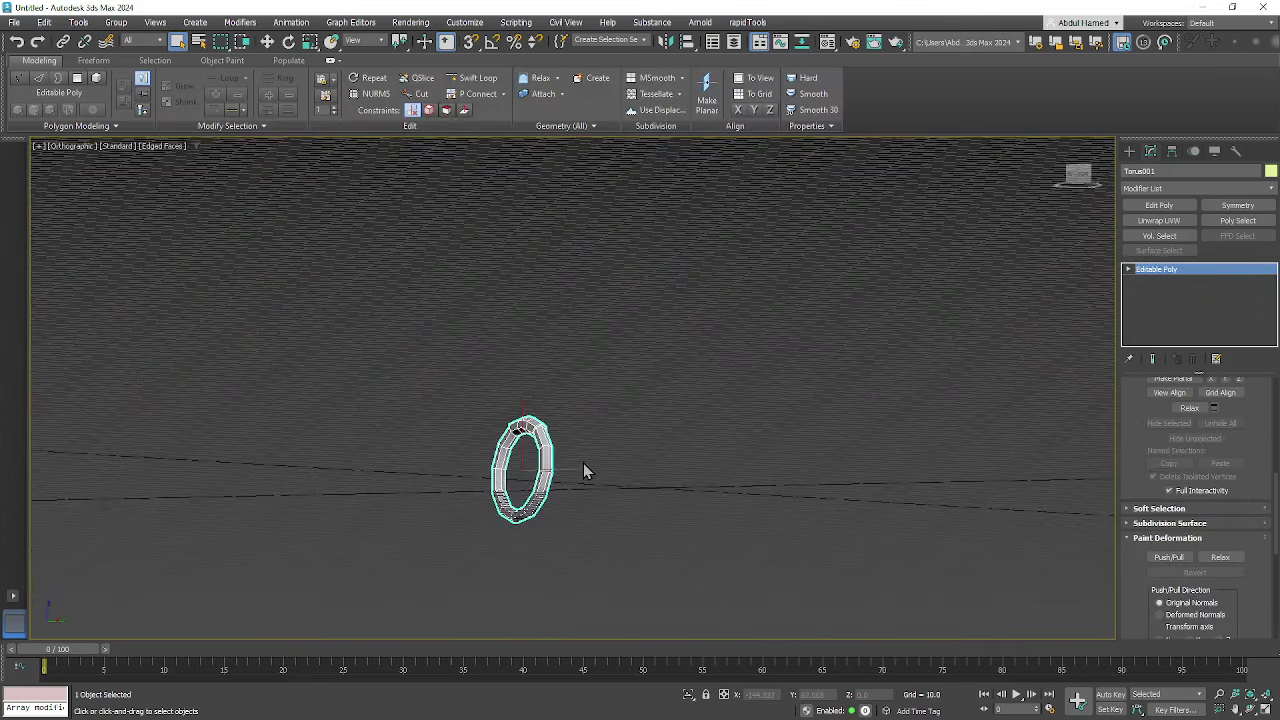
right_click(568, 480)
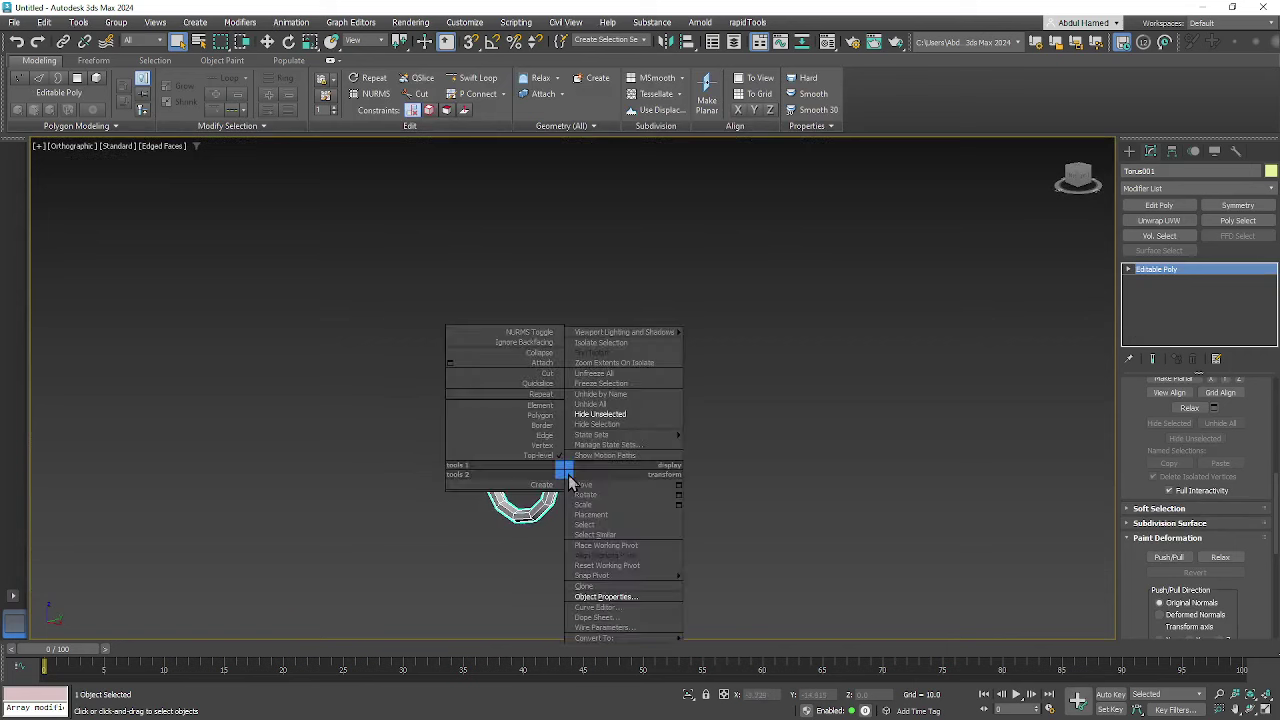
click(607, 405)
alt+middle_drag(708, 504, 664, 520)
key(w)
shift+drag(570, 462, 889, 432)
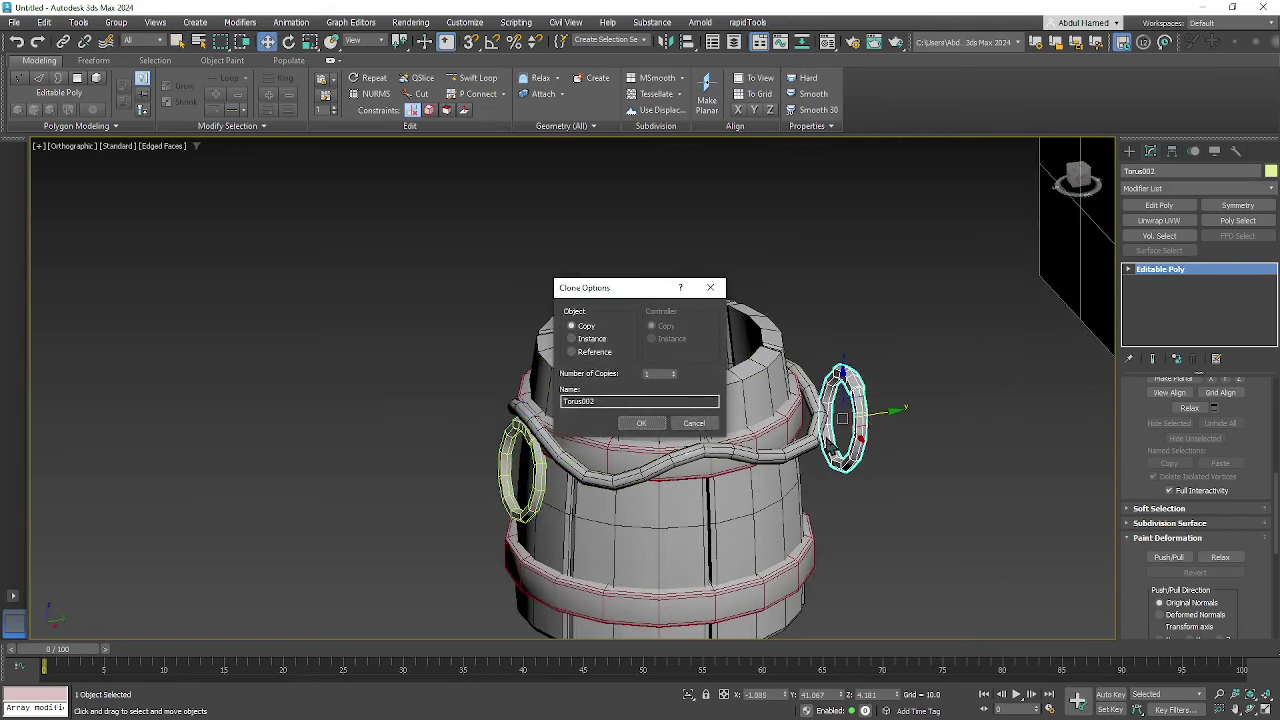
click(640, 424)
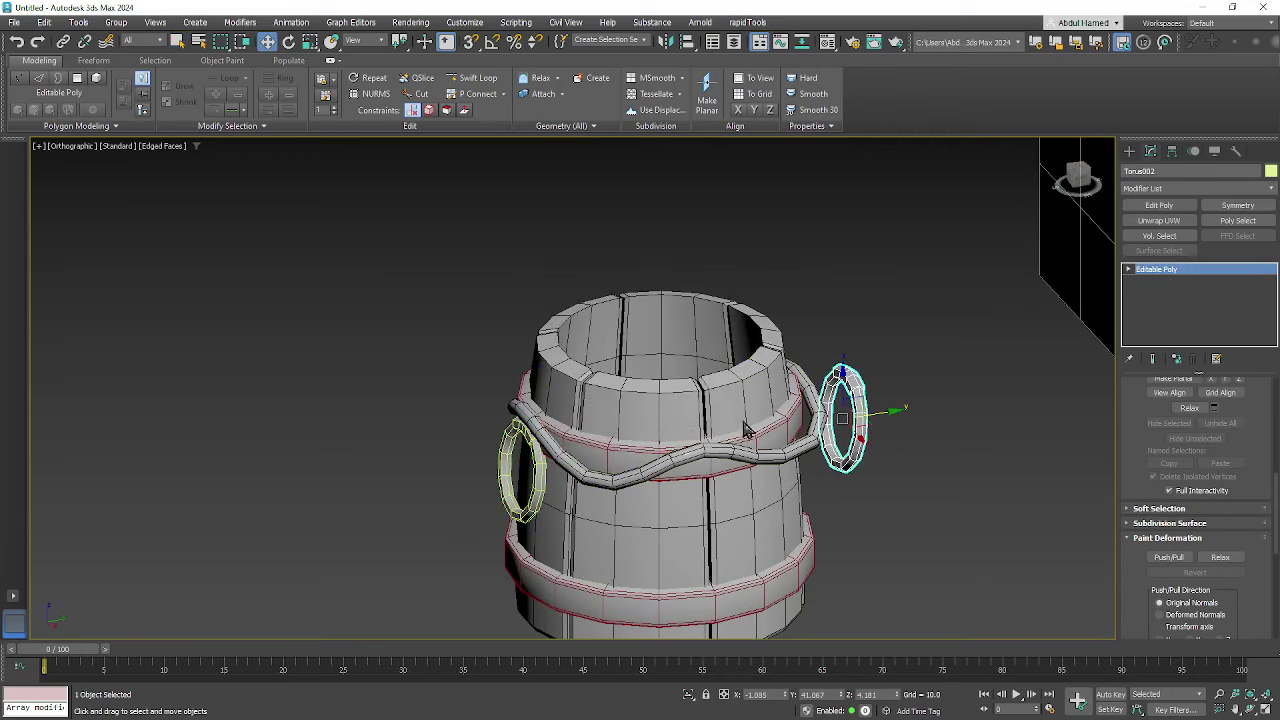
- Mirror the copied ring on the Y axis without cloning and move it in against the barrel, to about Y 32
alt+middle_drag(676, 325, 720, 320)
click(663, 41)
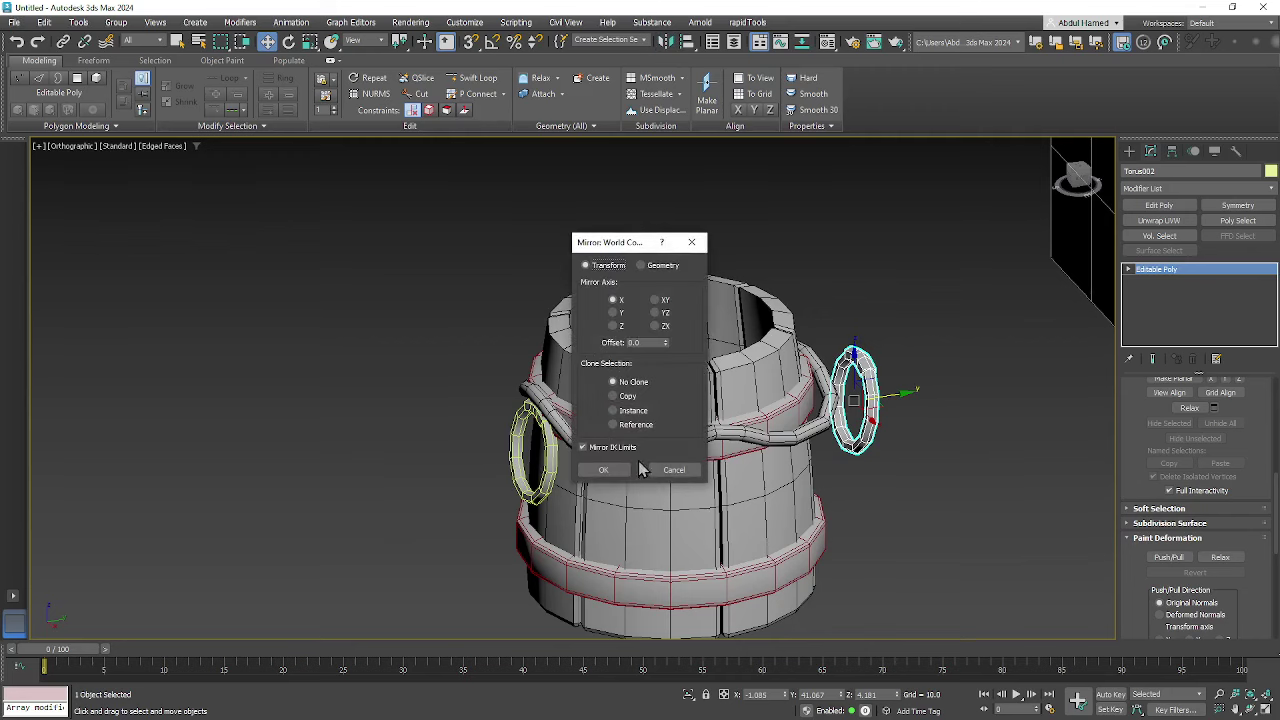
click(613, 313)
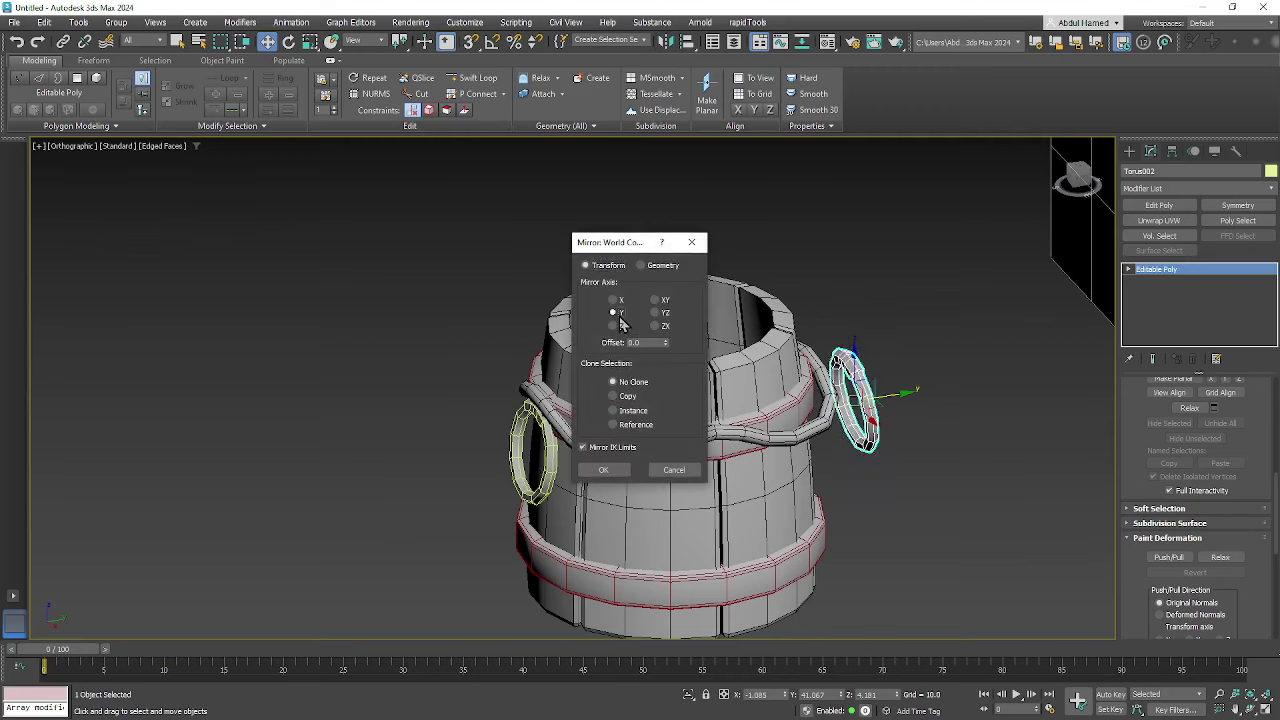
click(604, 470)
alt+middle_drag(906, 407, 900, 417)
drag(900, 417, 861, 407)
- Create a plane about 36 × 36 units inside the barrel's outline and lower it to the barrel's open bottom
alt+middle_drag(871, 437, 714, 474)
scroll(714, 474, down, 3)
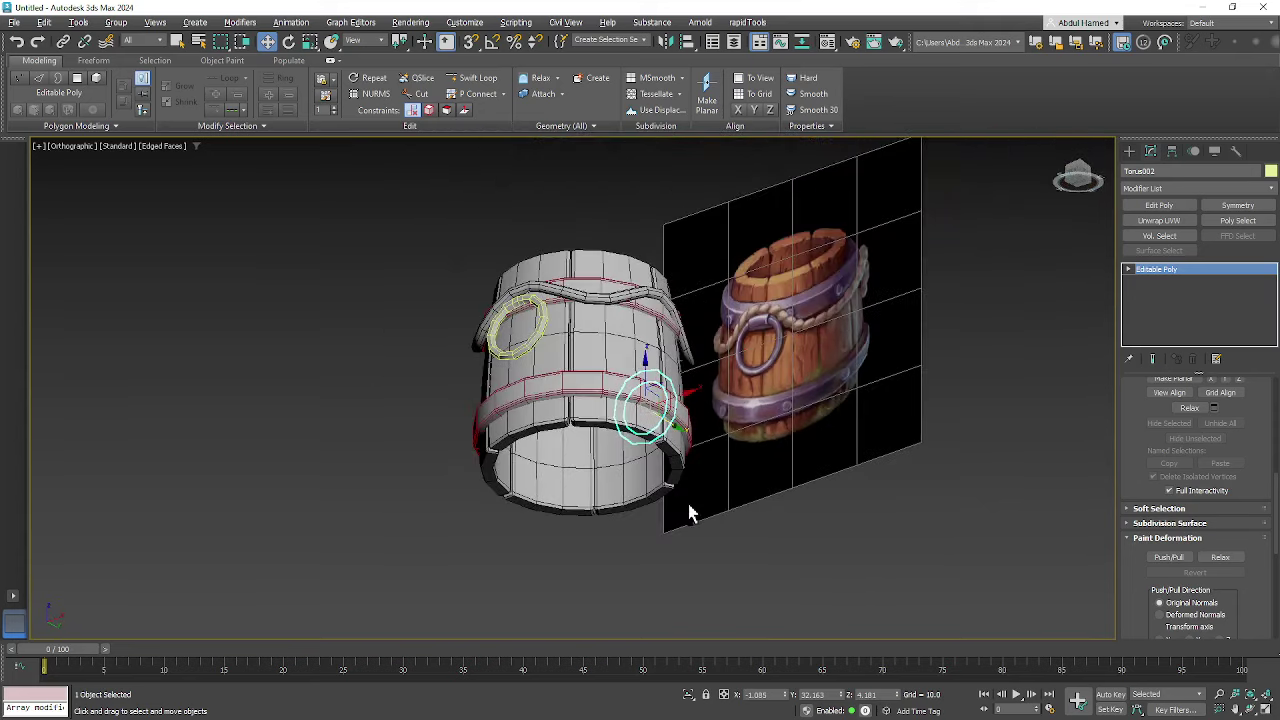
alt+middle_drag(662, 510, 698, 500)
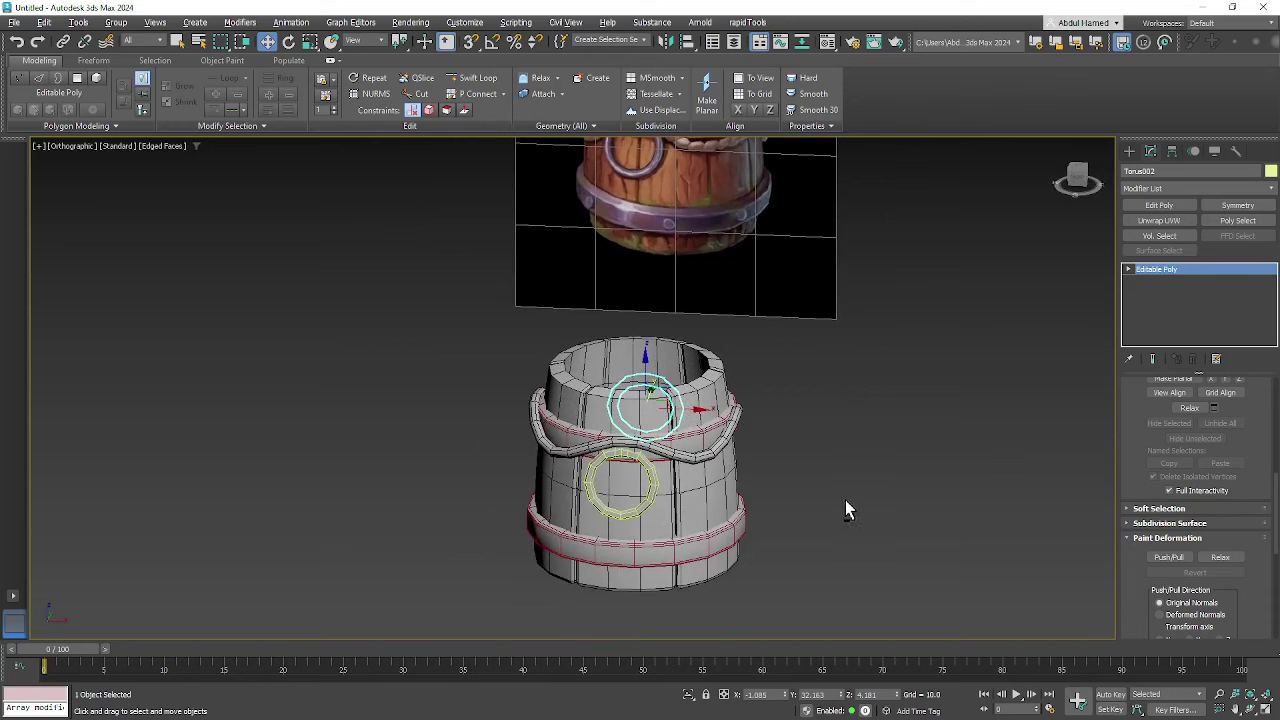
alt+middle_drag(846, 509, 624, 400)
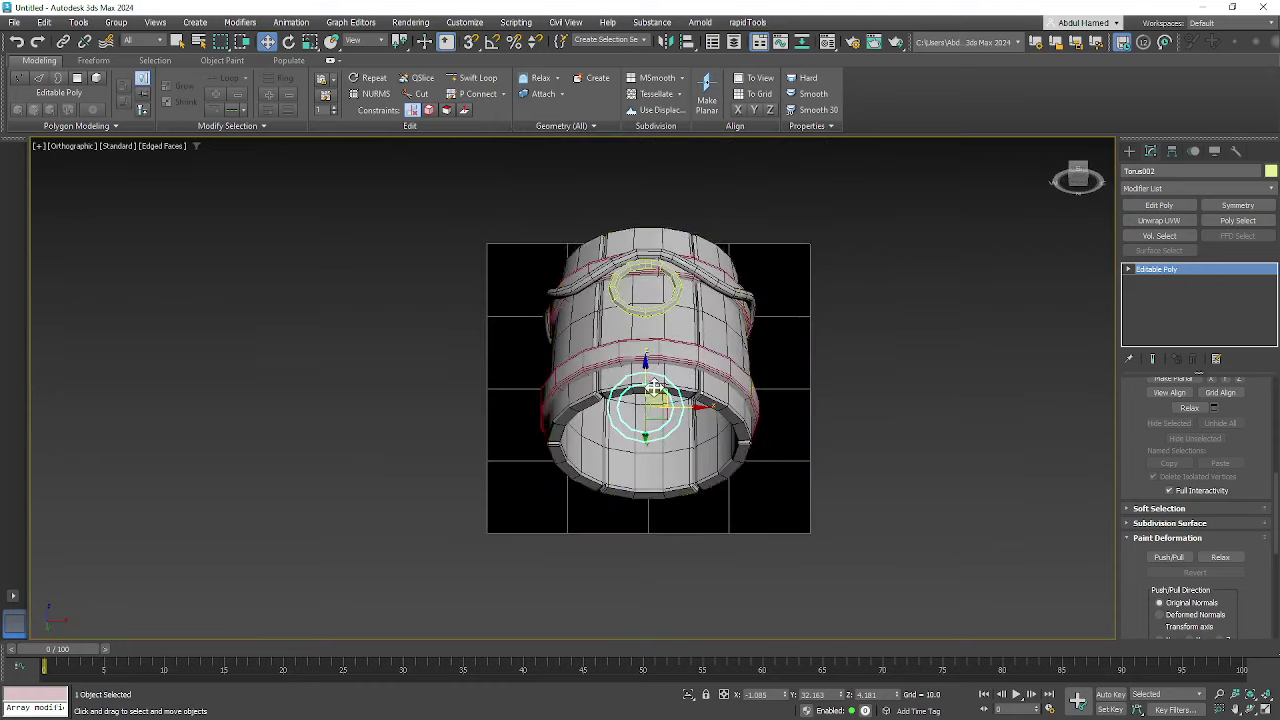
click(1129, 151)
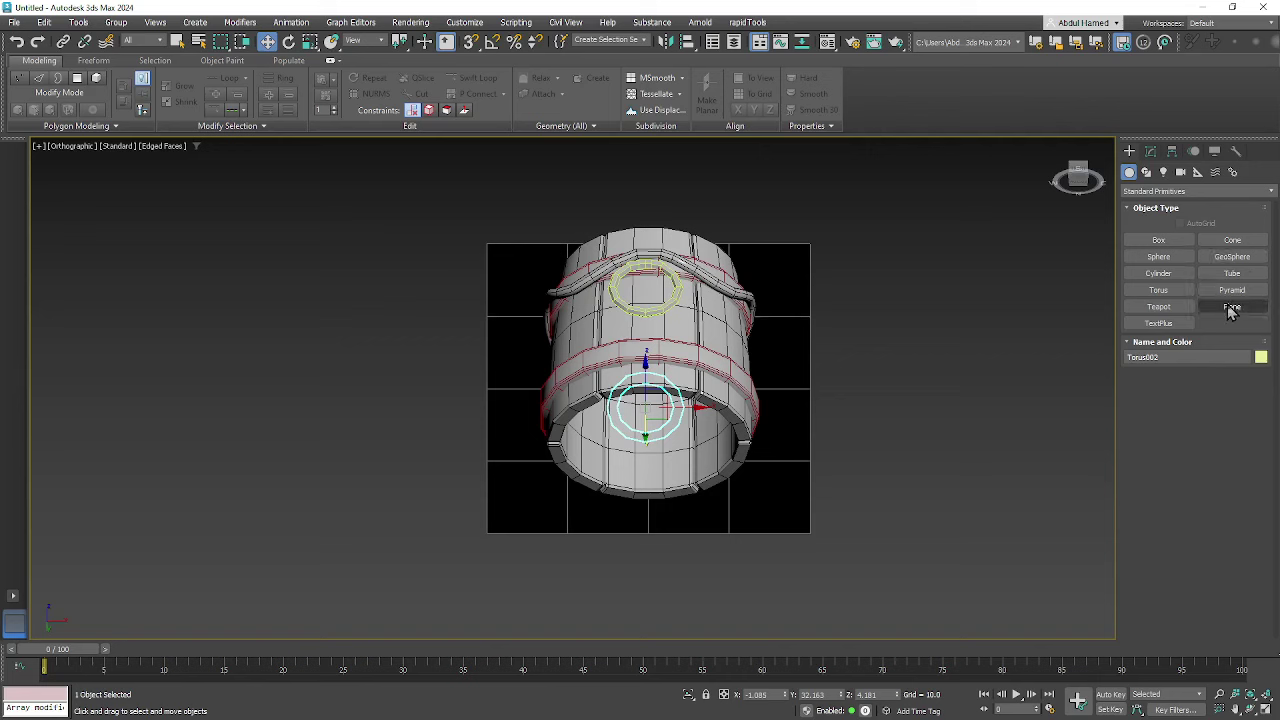
click(1232, 306)
alt+middle_drag(1044, 397, 728, 657)
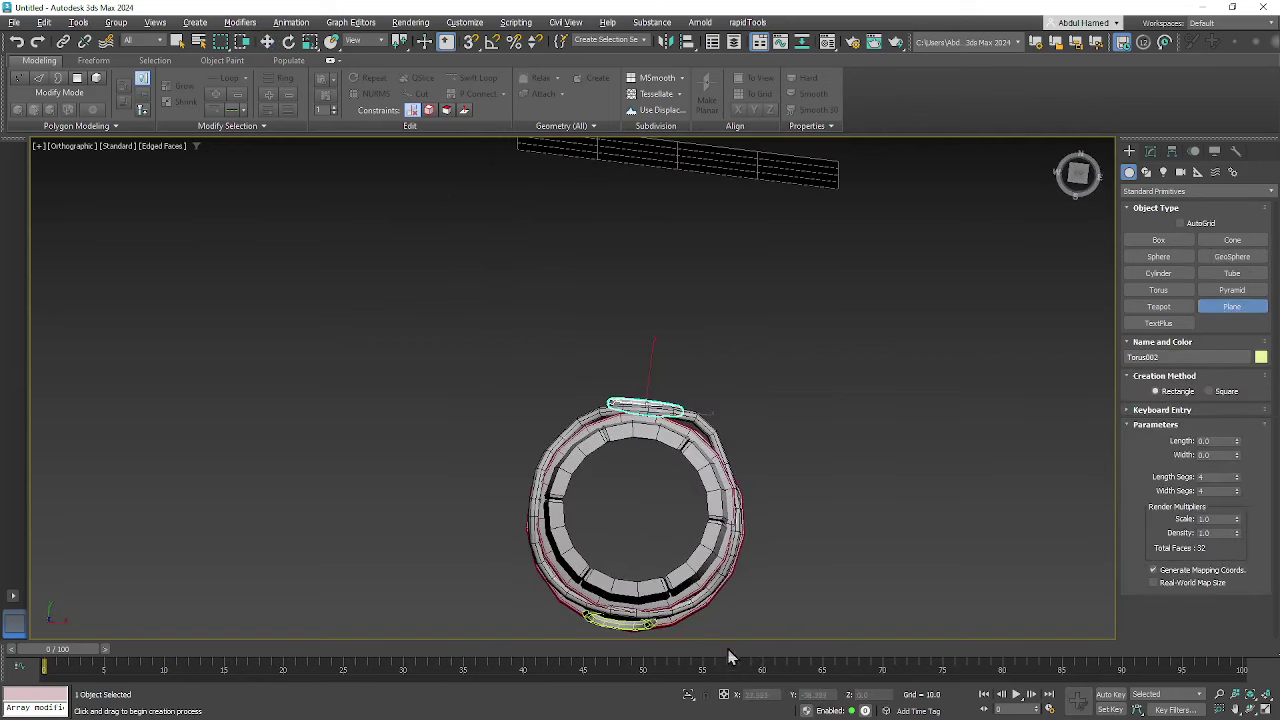
drag(630, 531, 672, 592)
alt+middle_drag(720, 602, 772, 397)
key(w)
drag(648, 378, 651, 452)
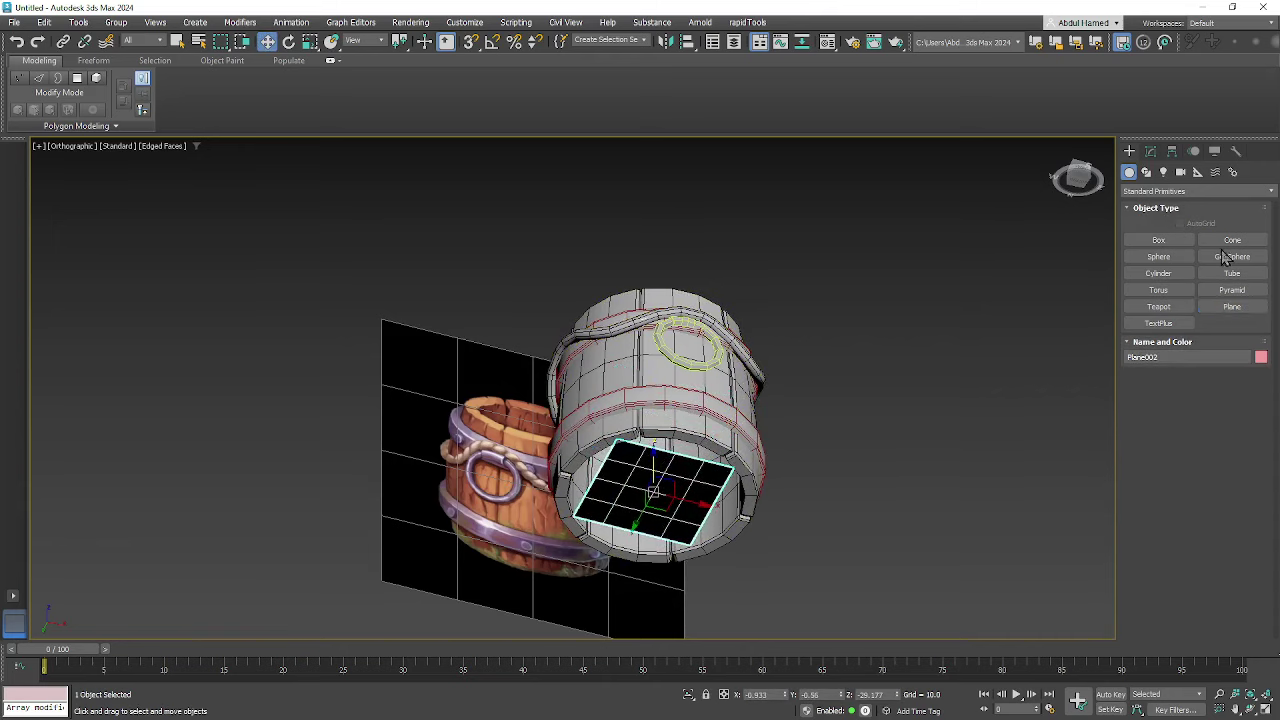
- Add a Reset XForm modifier to the new plane
click(1152, 153)
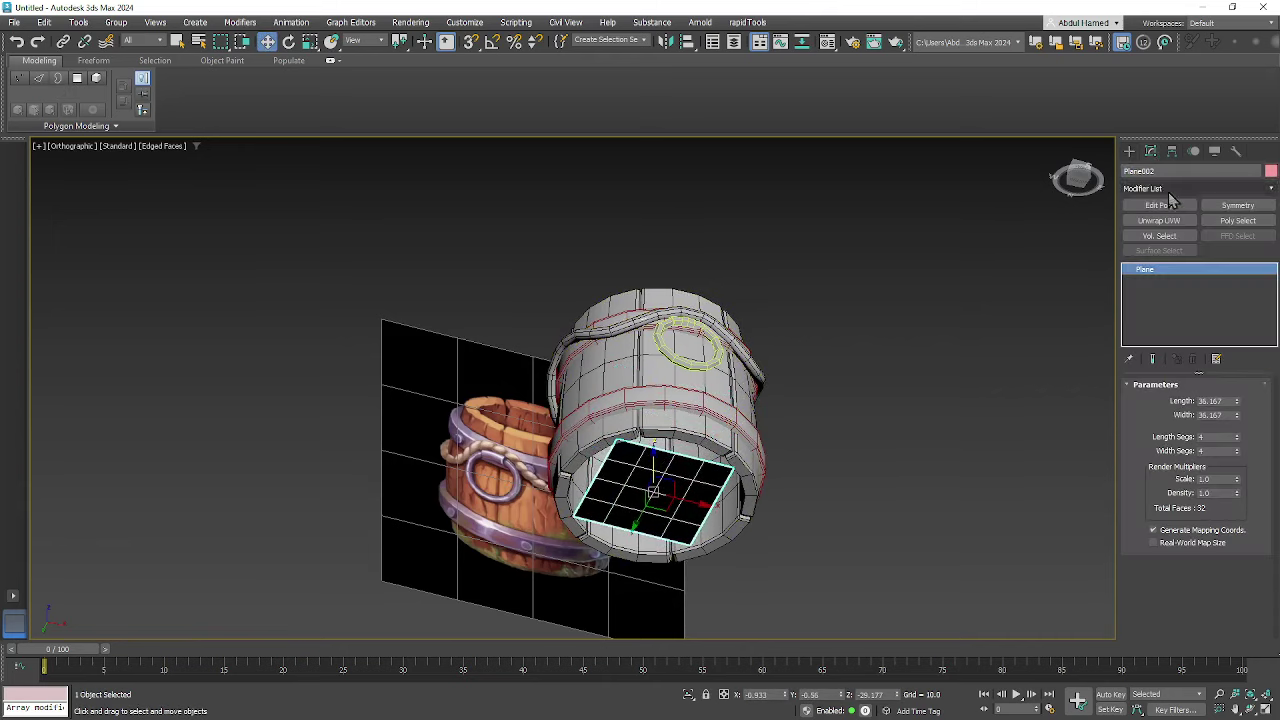
right_click(1171, 267)
click(1175, 272)
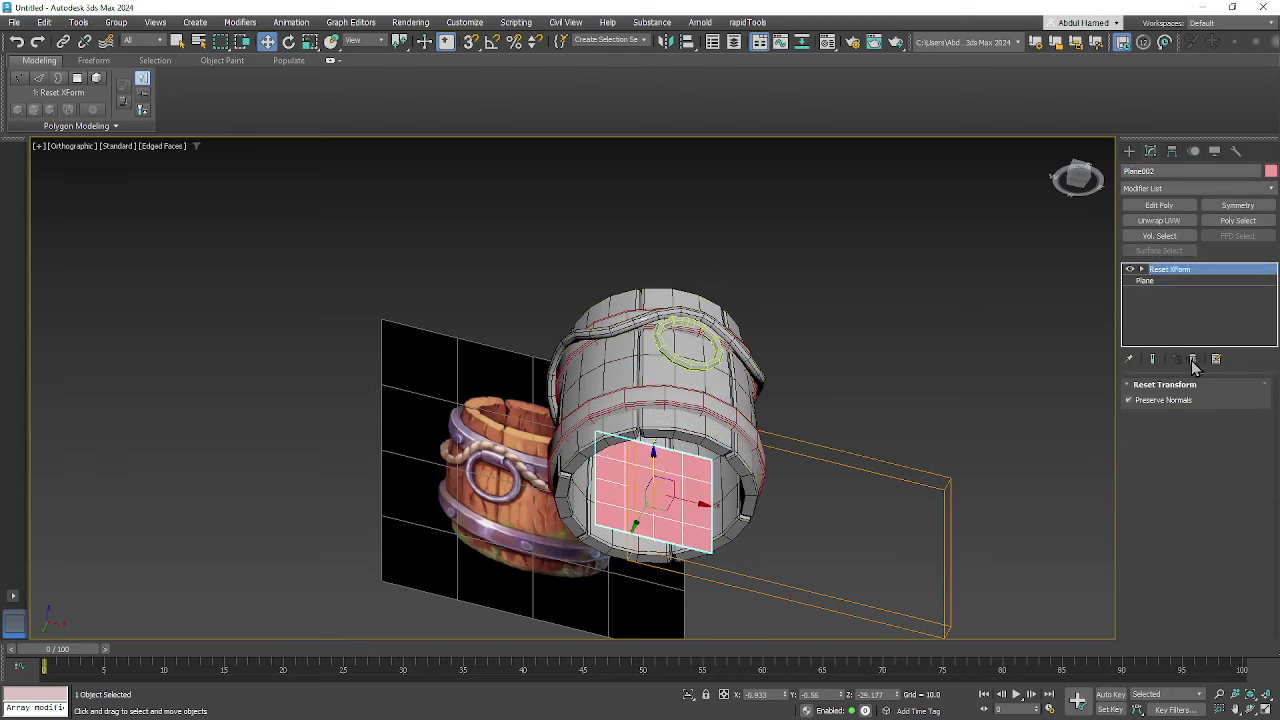
- Remove the Reset XForm modifier from the bottom plane and convert it to an Editable Poly
click(1192, 360)
right_click(1174, 272)
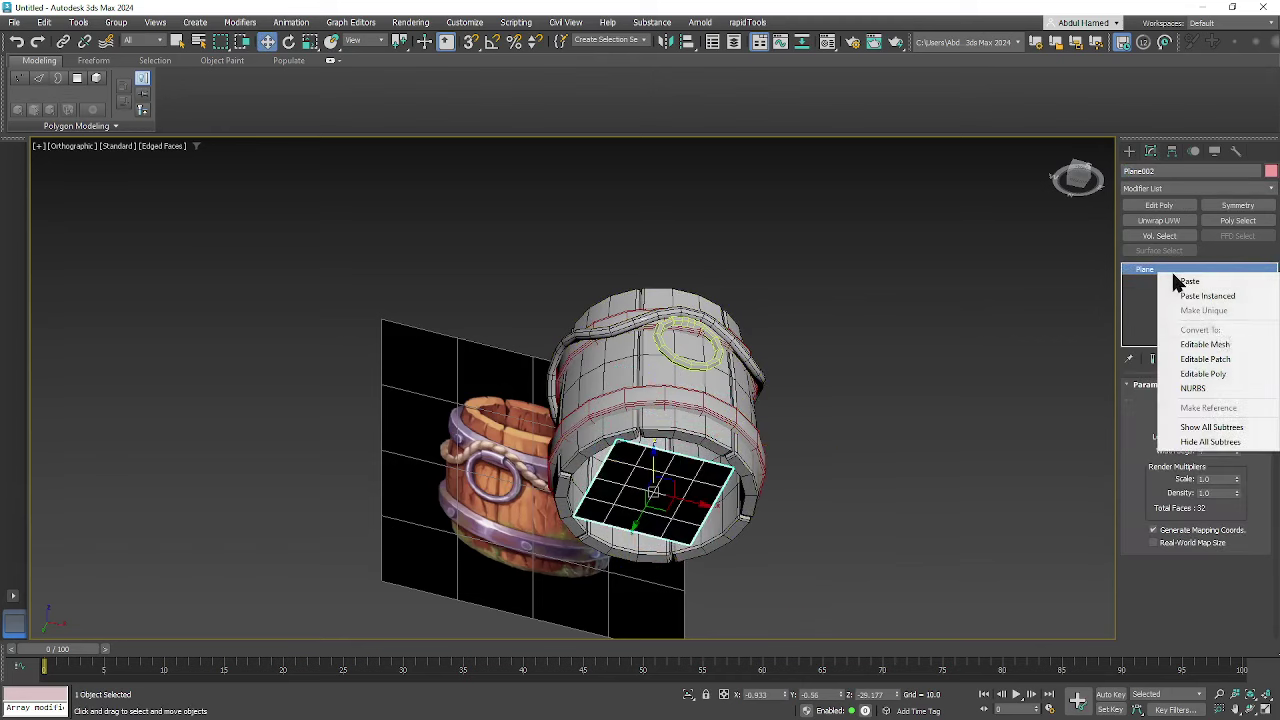
click(1220, 375)
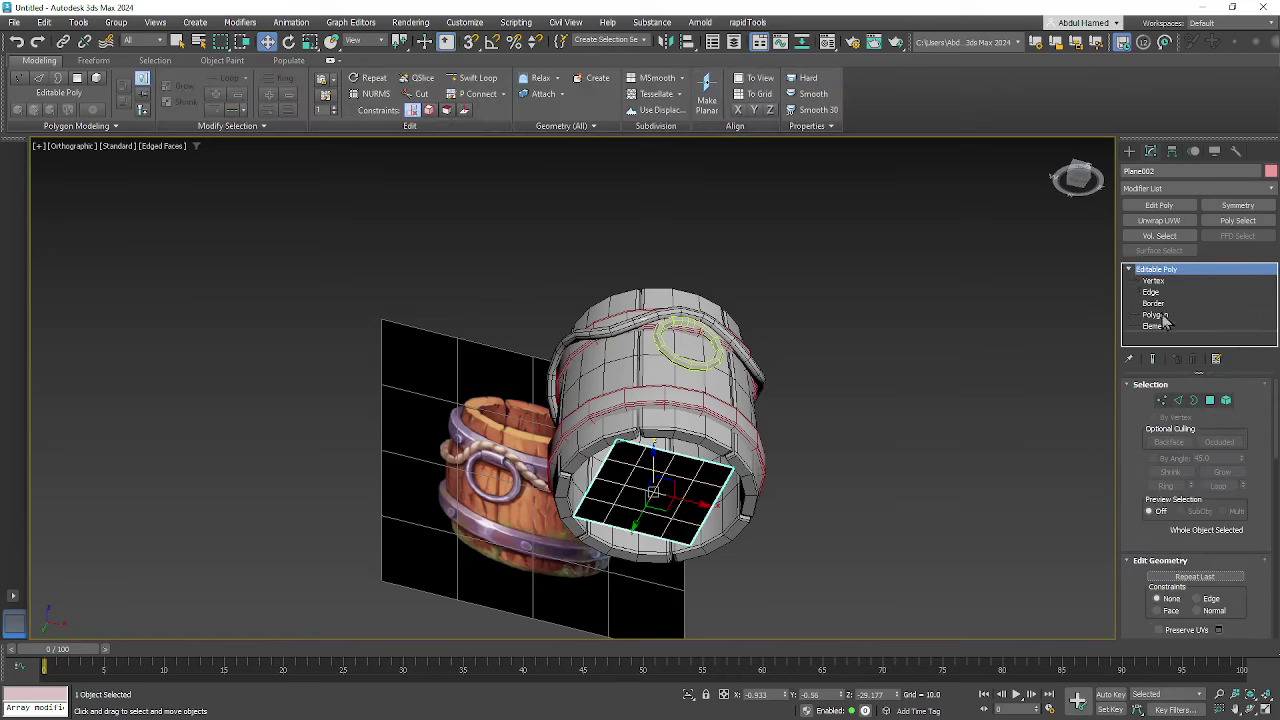
- Select the plane's outer border and round it into a circle with rapidTools' fastEdgeLoopRegularizer, then return to object level
click(1154, 303)
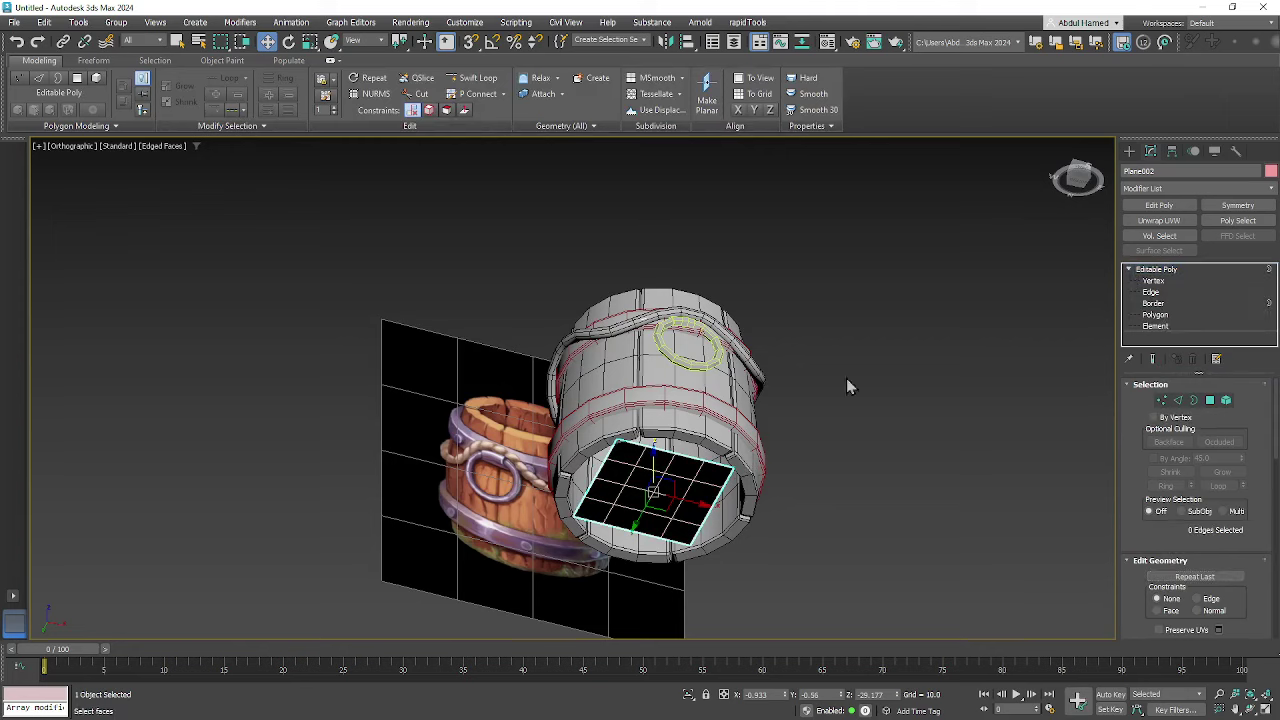
click(686, 458)
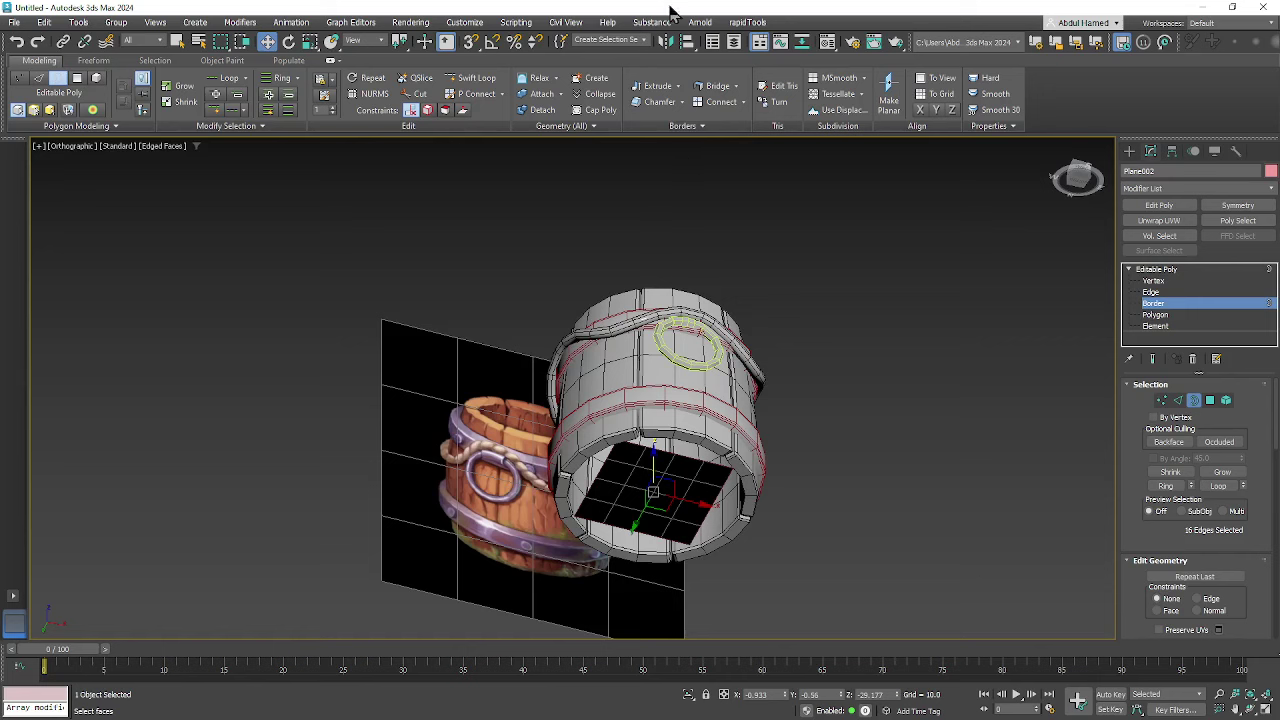
click(748, 22)
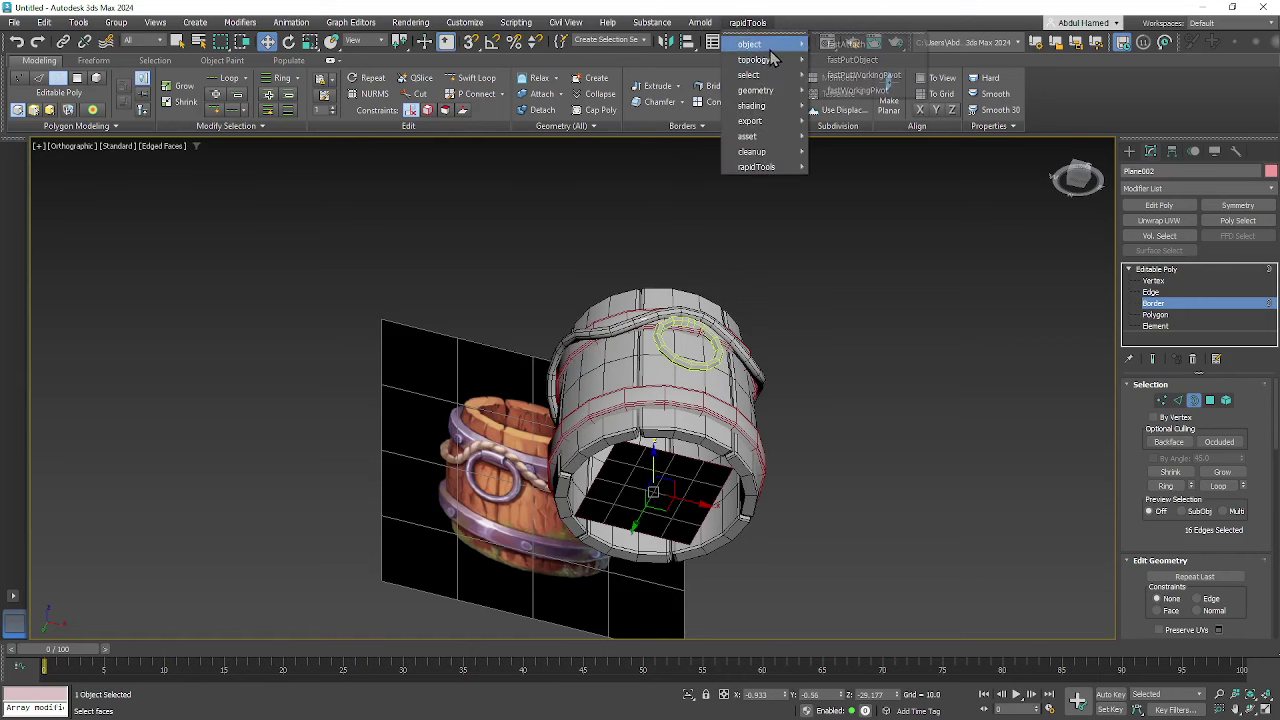
mouse_move(787, 115)
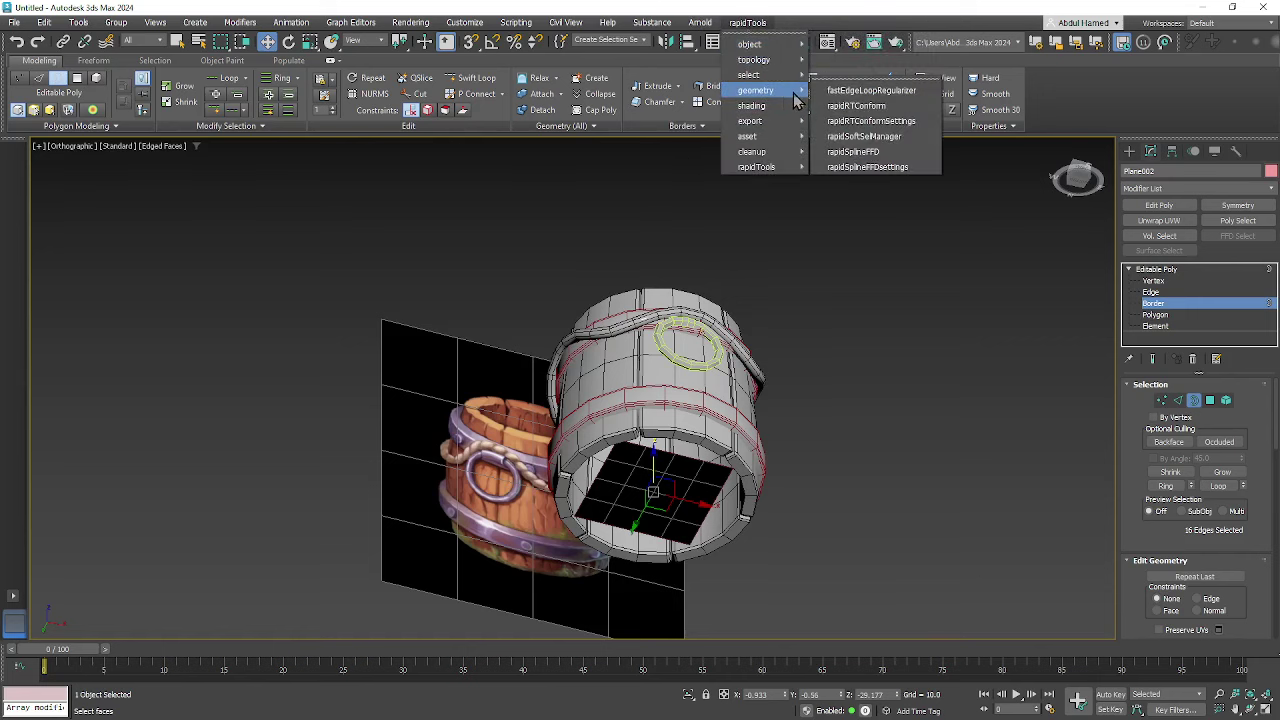
click(871, 90)
alt+middle_drag(690, 405, 709, 328)
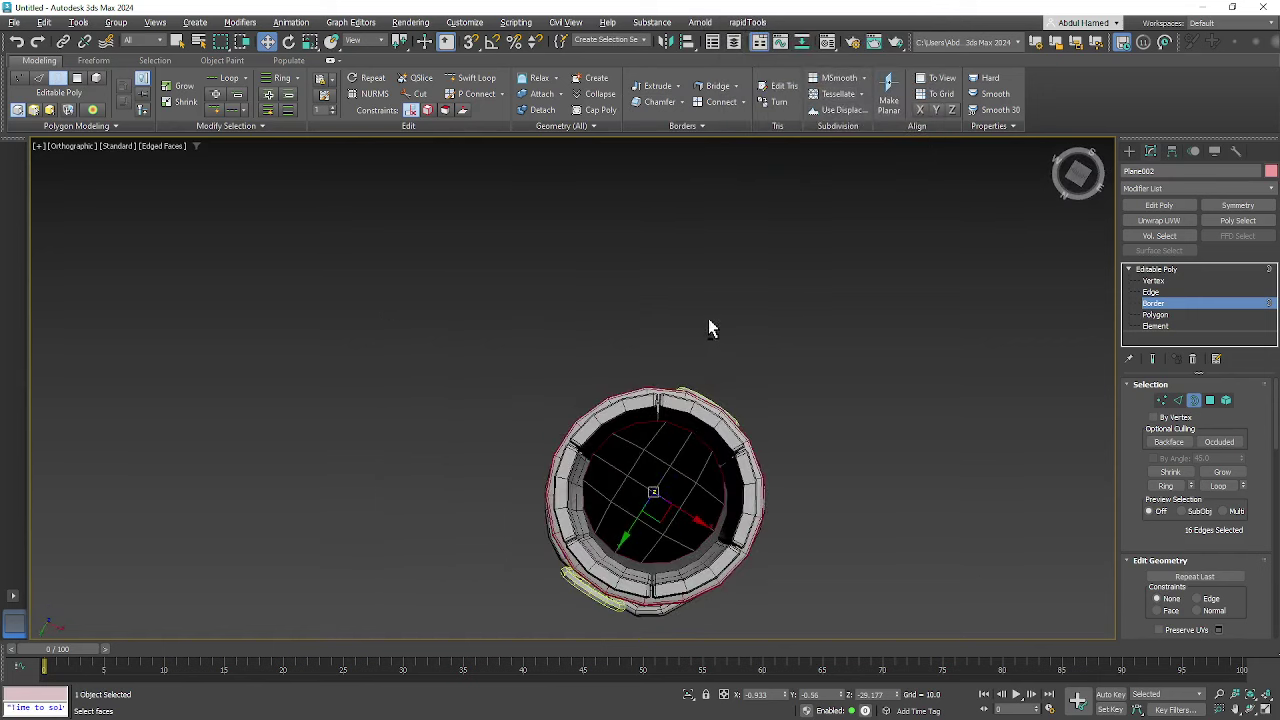
click(1160, 270)
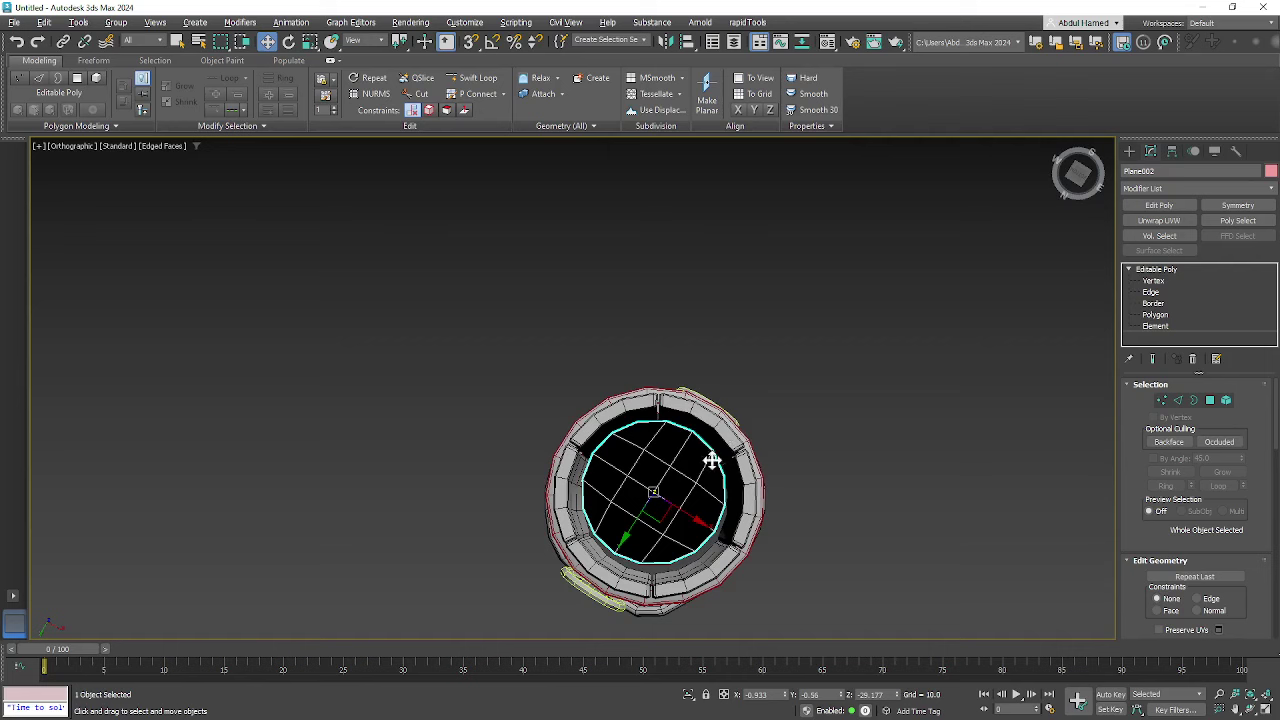
- Scale the round plane up evenly until it fills the barrel's bottom opening
drag(660, 520, 687, 537)
alt+middle_drag(688, 537, 743, 602)
key(w)
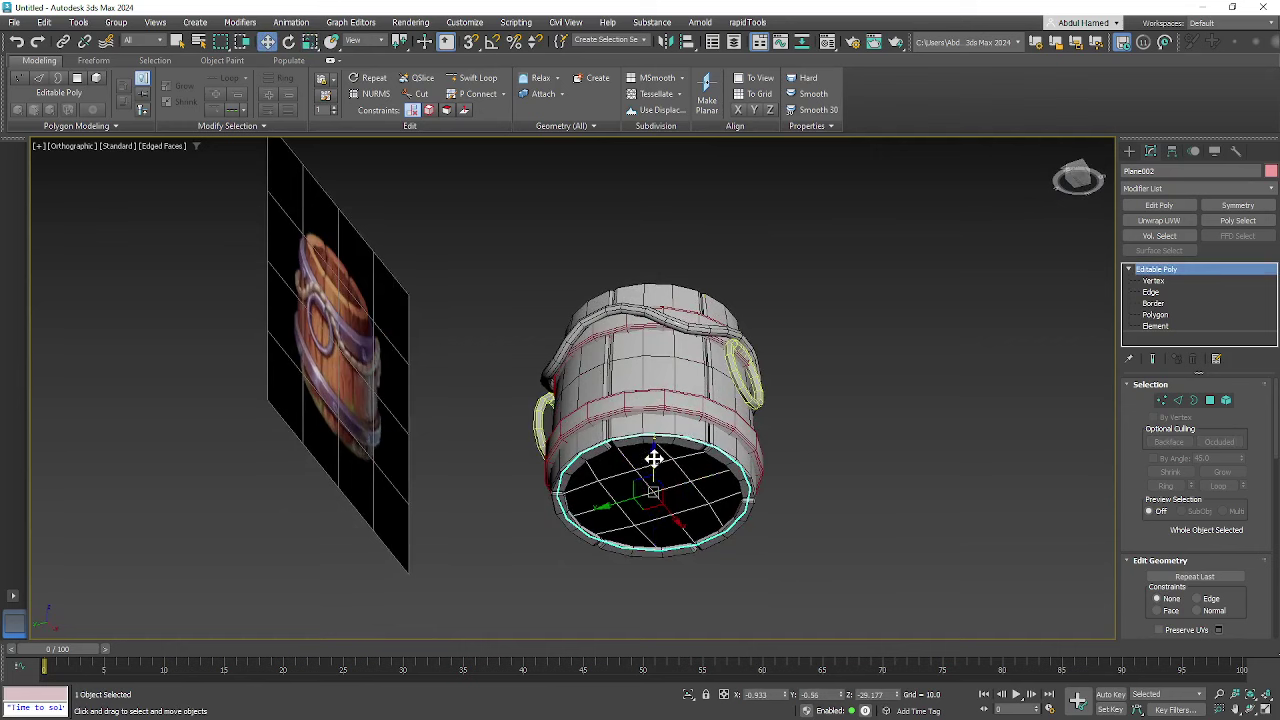
key(e)
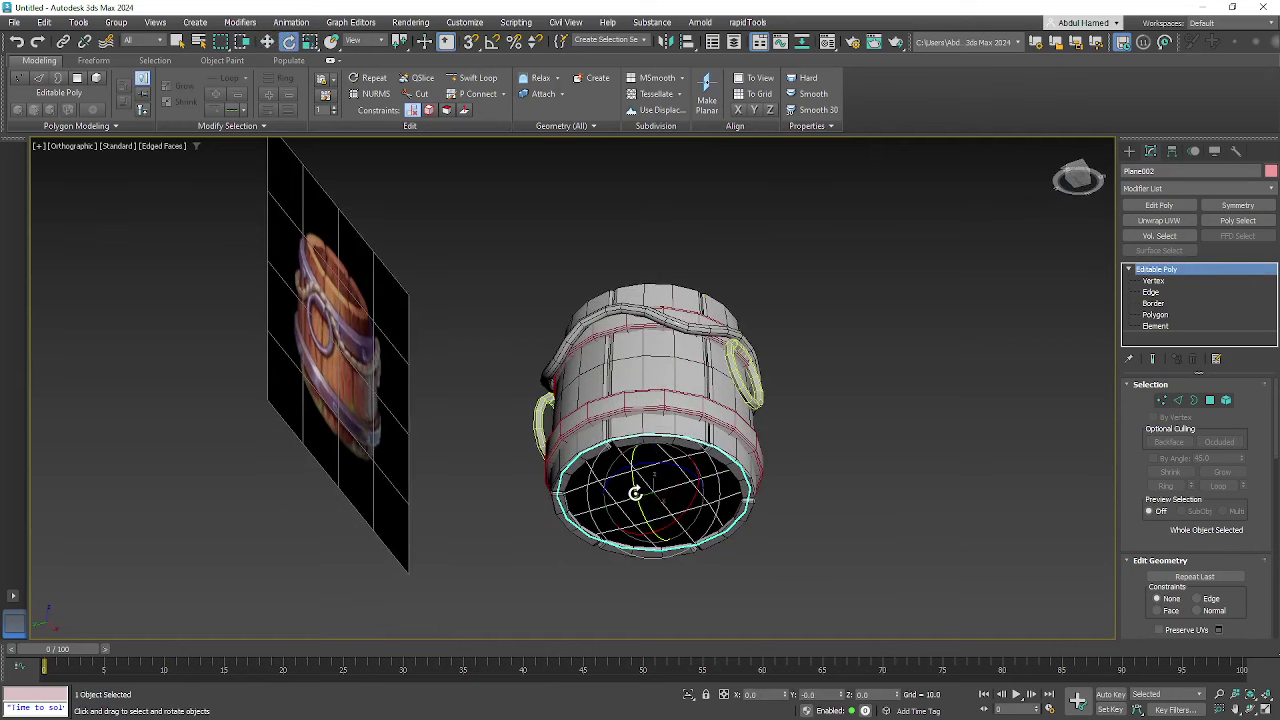
click(1155, 314)
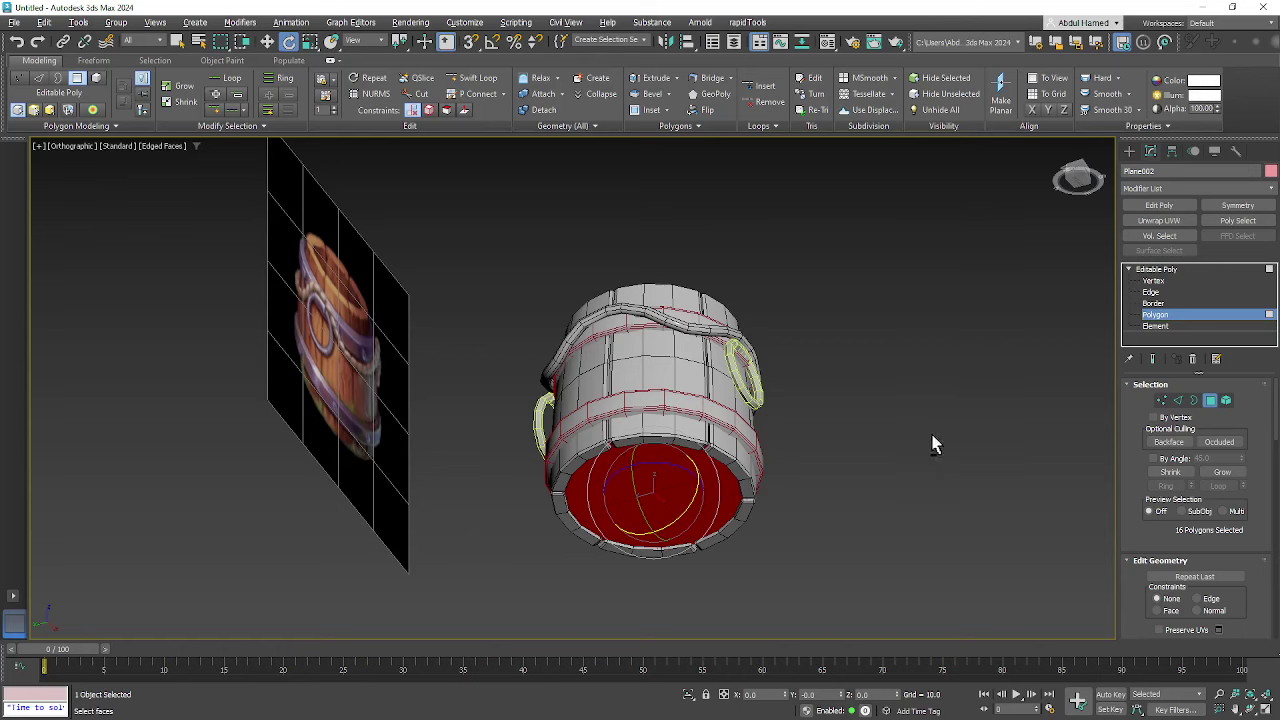
alt+middle_drag(932, 444, 911, 471)
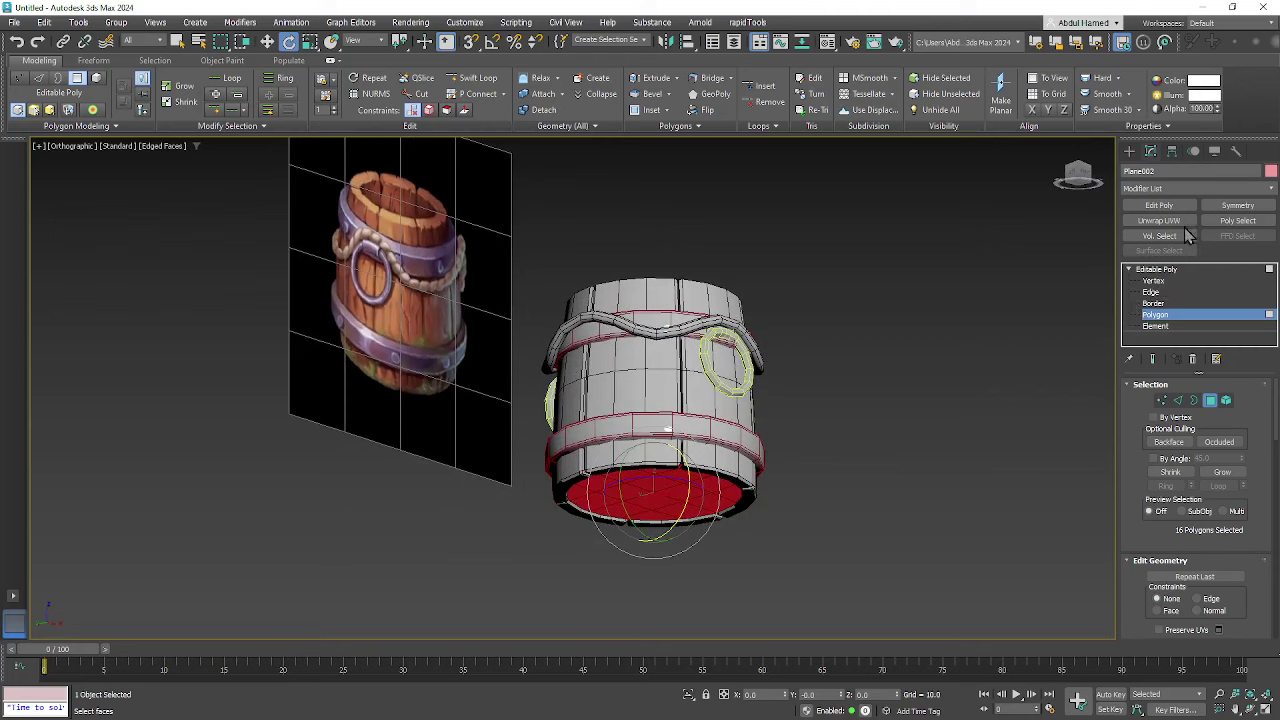
click(1165, 269)
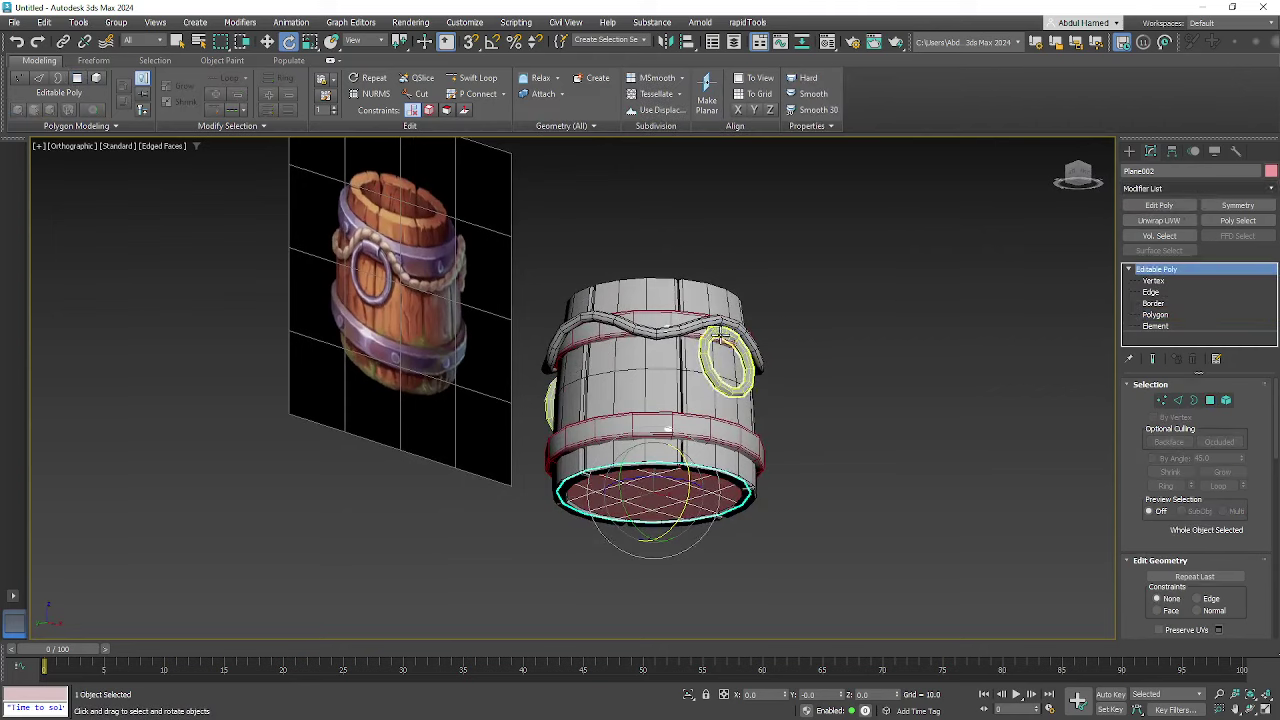
alt+middle_drag(727, 362, 745, 430)
click(1230, 189)
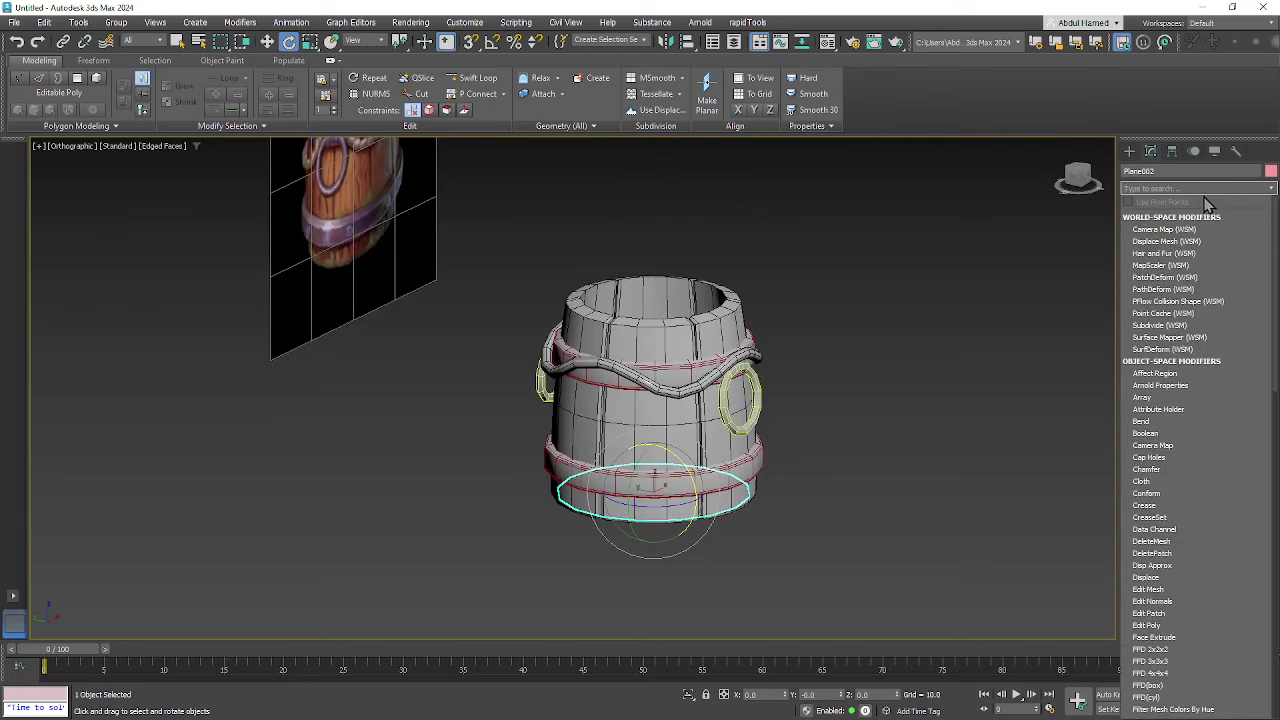
alt+middle_drag(727, 440, 743, 333)
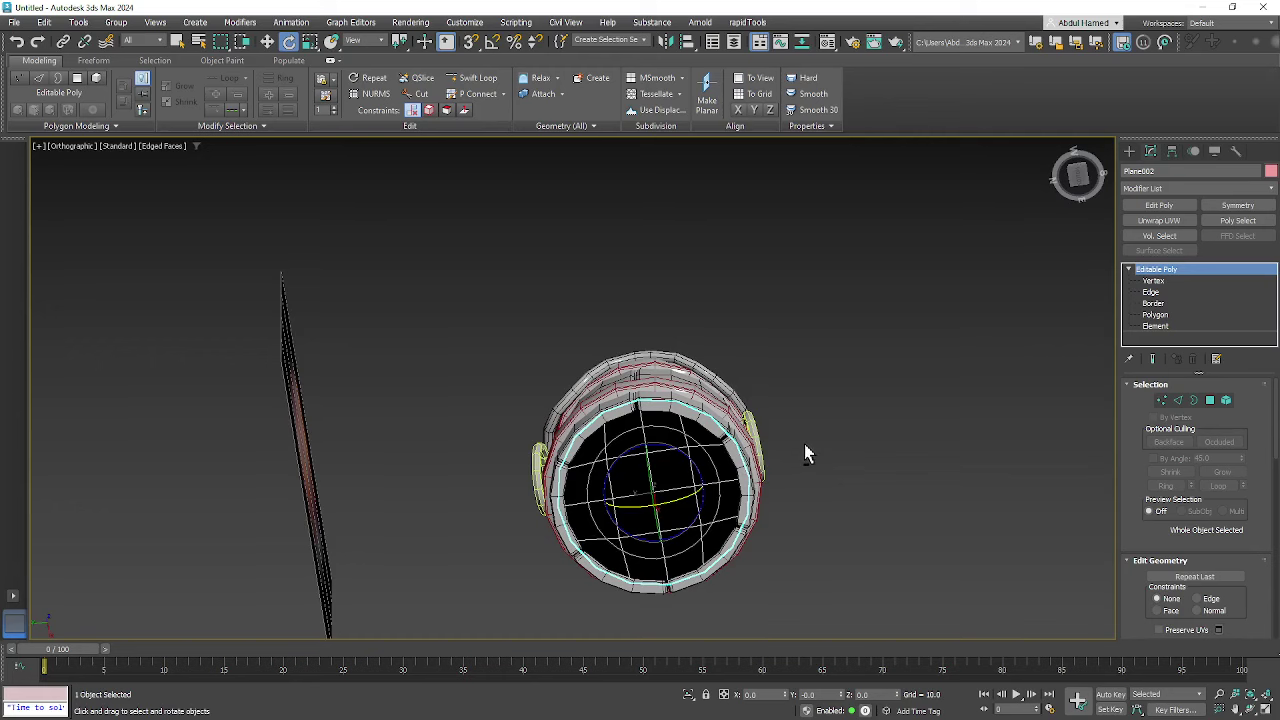
alt+middle_drag(808, 453, 811, 486)
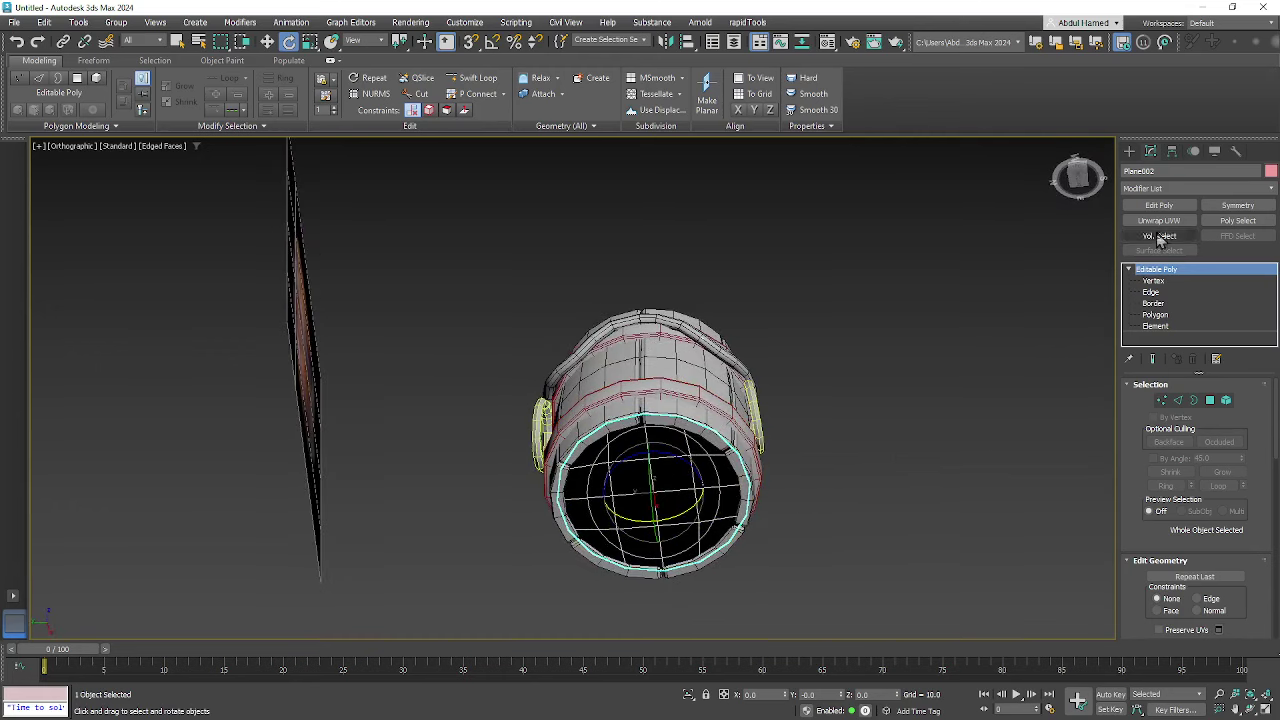
- Add a Shell modifier to the bottom plane with an outer amount of about 1.38
click(1168, 188)
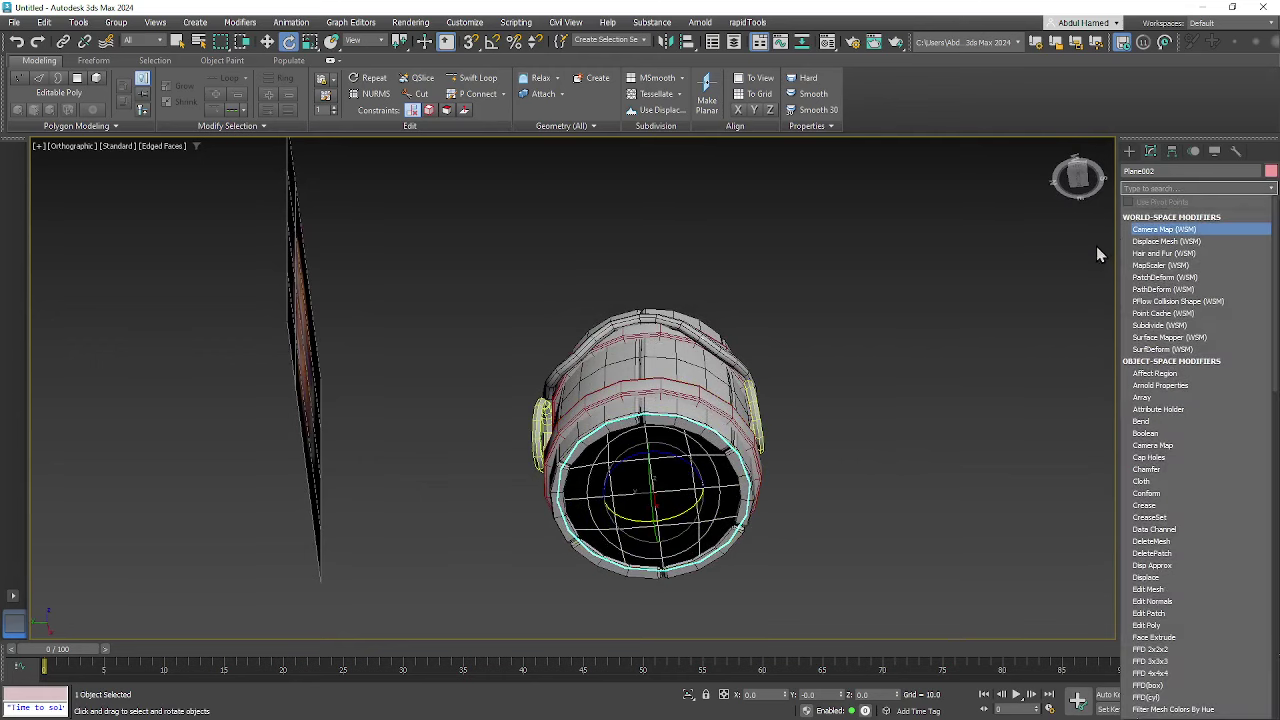
text(shell)
key(Return)
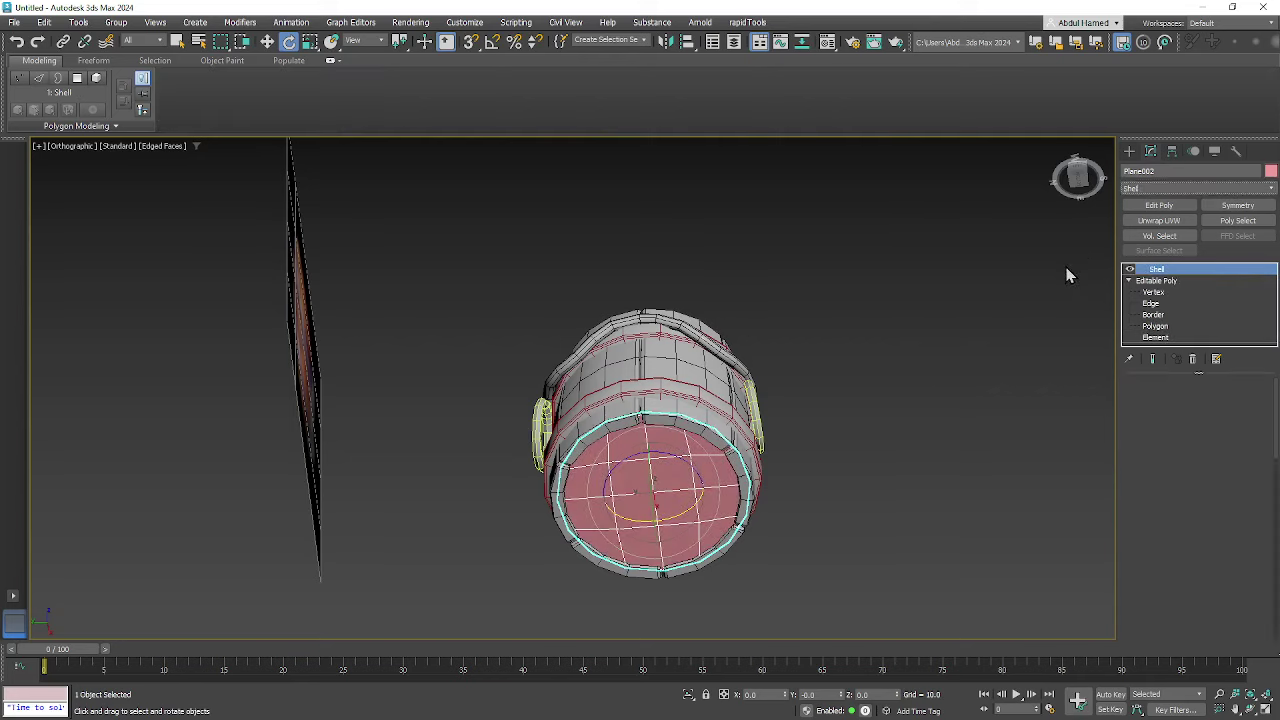
alt+middle_drag(811, 437, 700, 590)
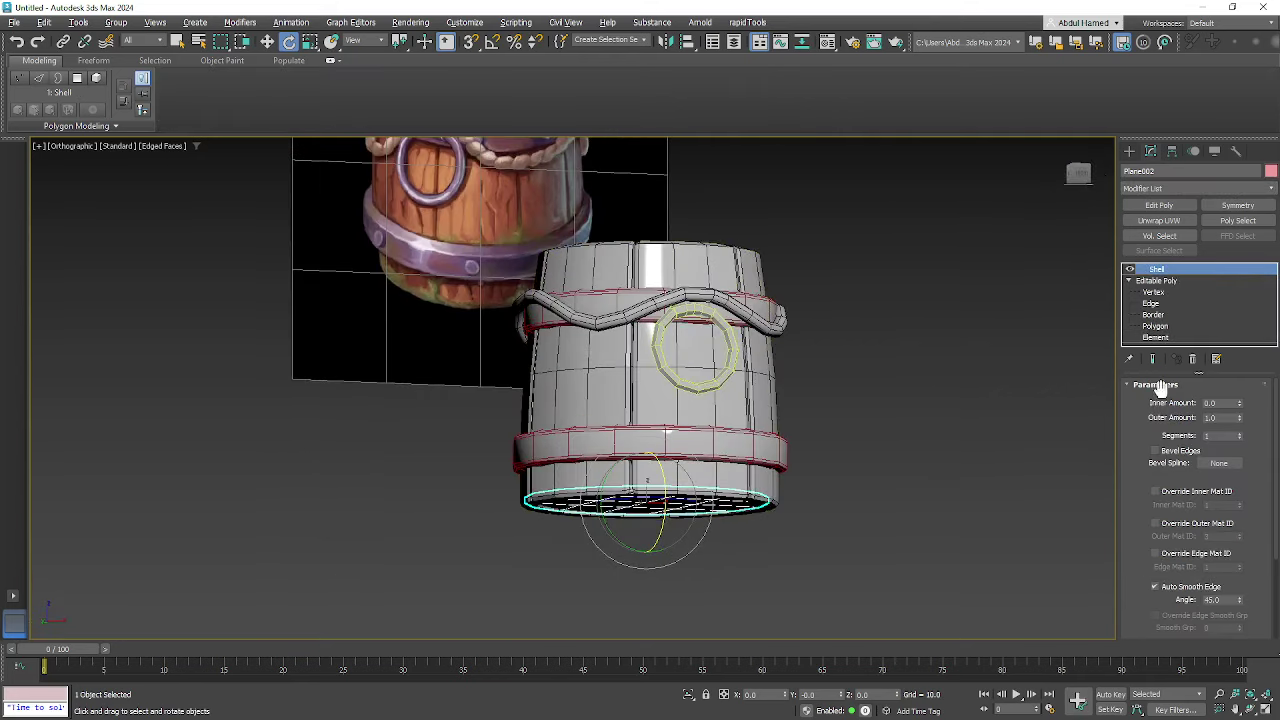
drag(1240, 419, 1238, 390)
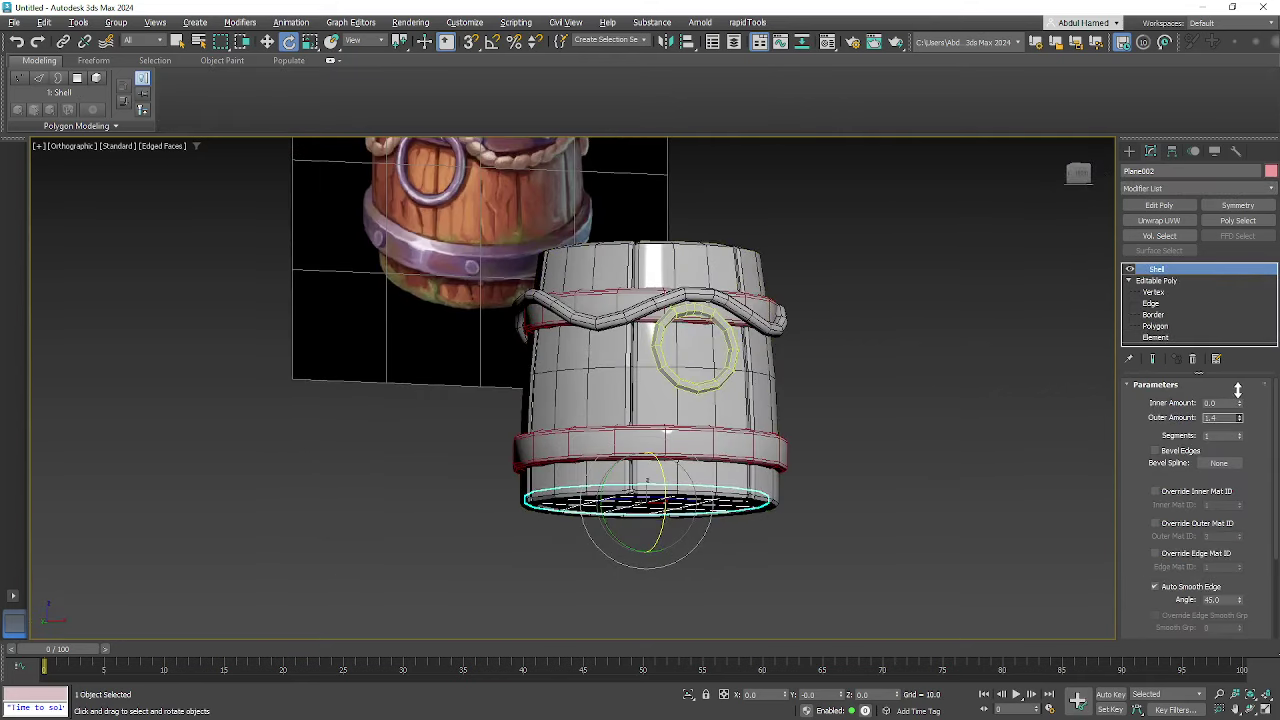
click(854, 456)
- Assign the plain grey material from the Material Editor's second sample to the barrel's bottom disc and deselect it
alt+middle_drag(854, 456, 810, 405)
click(743, 323)
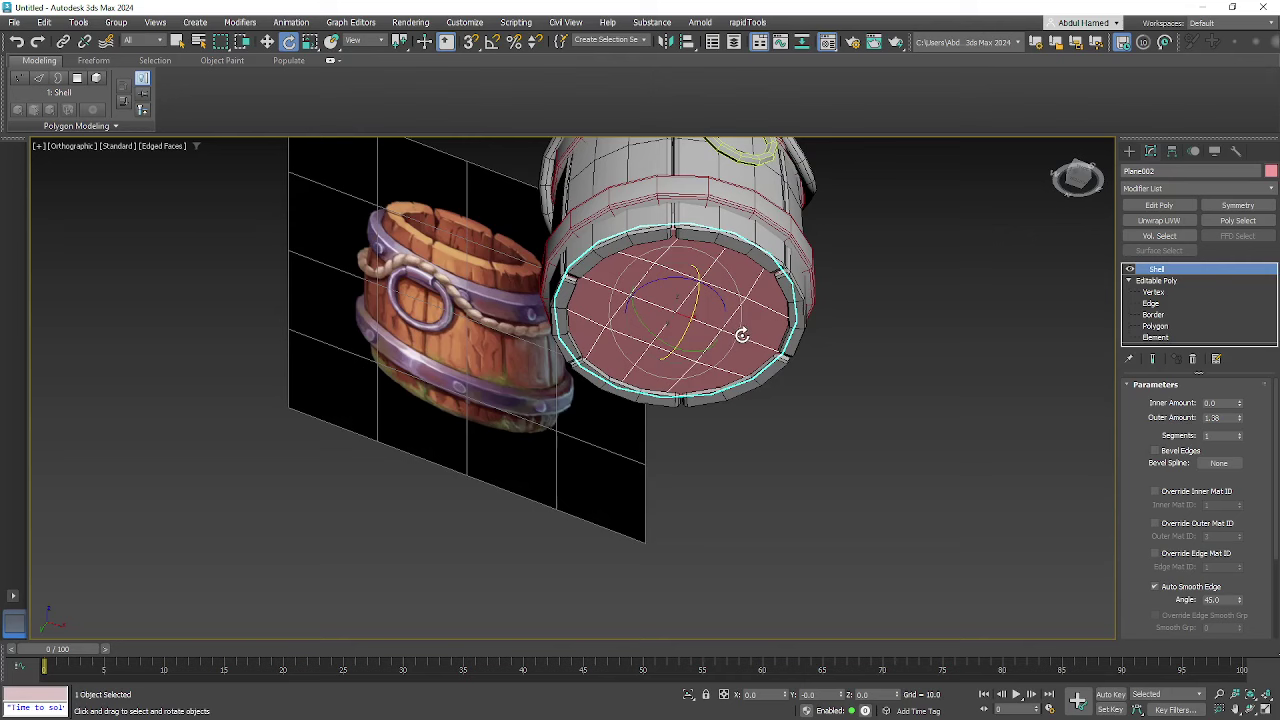
key(m)
drag(960, 178, 679, 343)
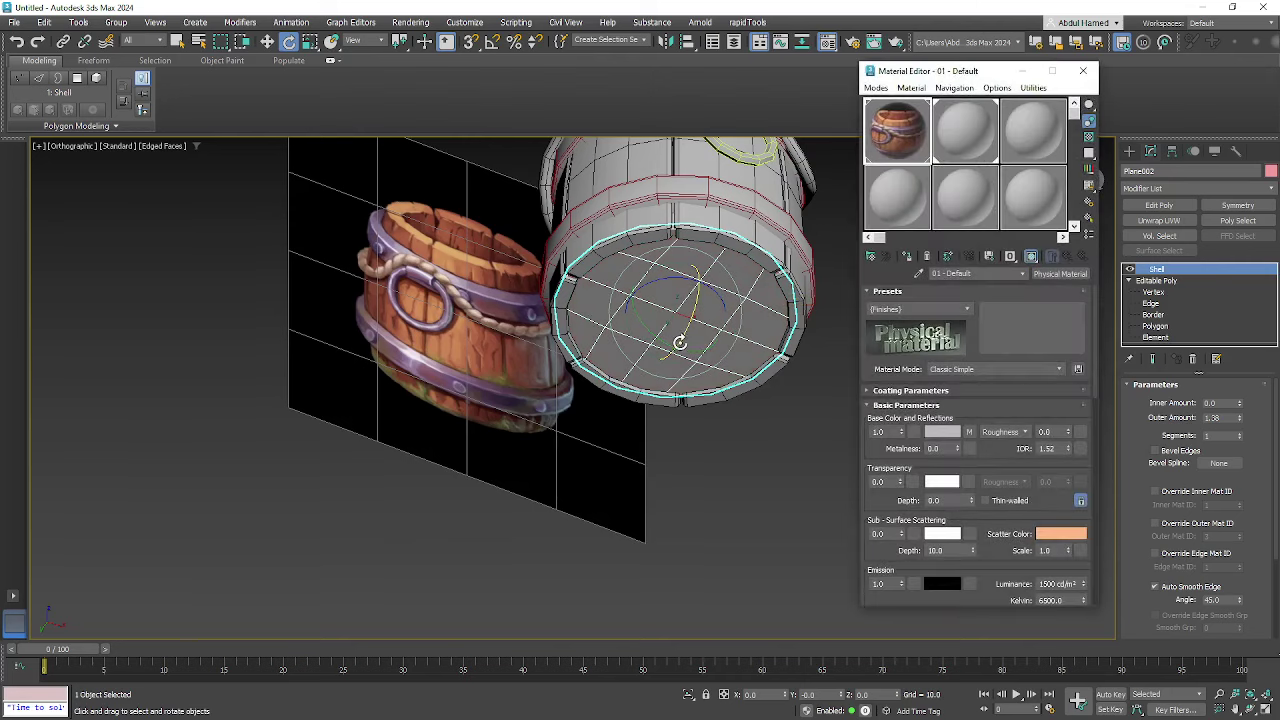
click(1084, 72)
middle_drag(837, 353, 780, 440)
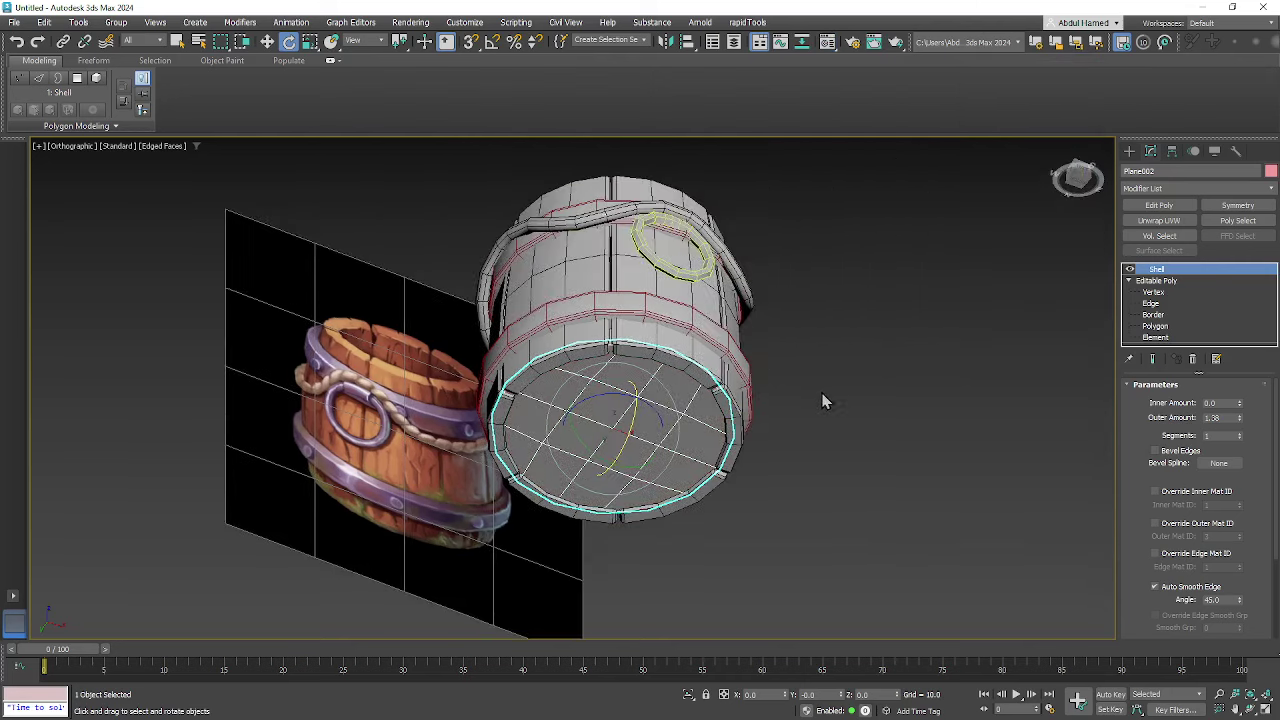
click(822, 396)
- Select all the barrel's parts and set their object color to black
alt+middle_drag(832, 318, 762, 422)
middle_drag(762, 422, 666, 520)
scroll(664, 524, down, 2)
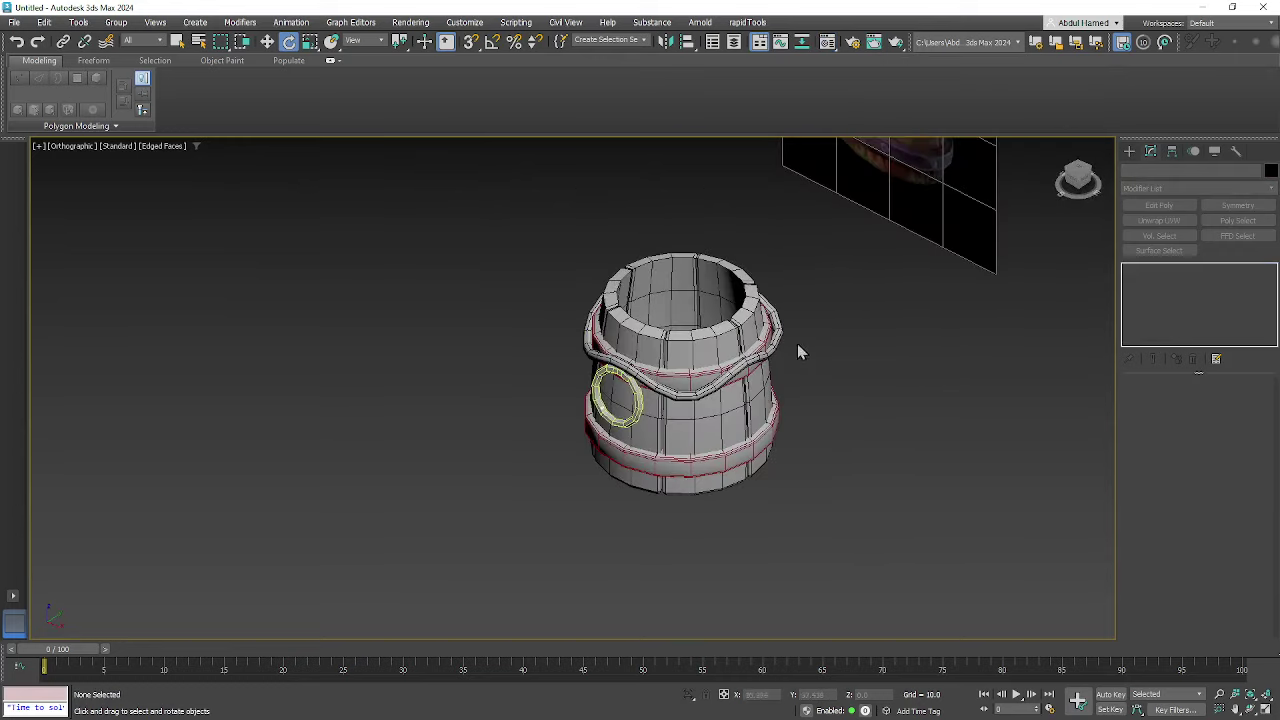
key(ctrl+a)
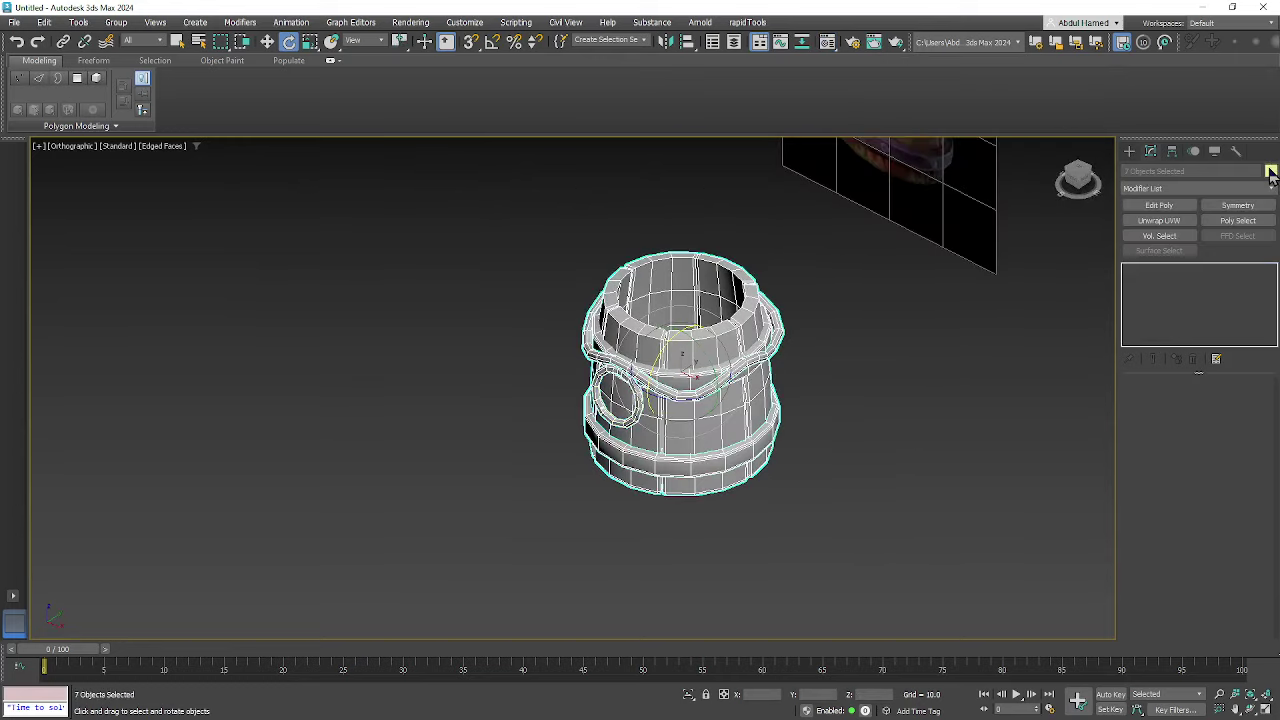
click(1271, 171)
click(729, 388)
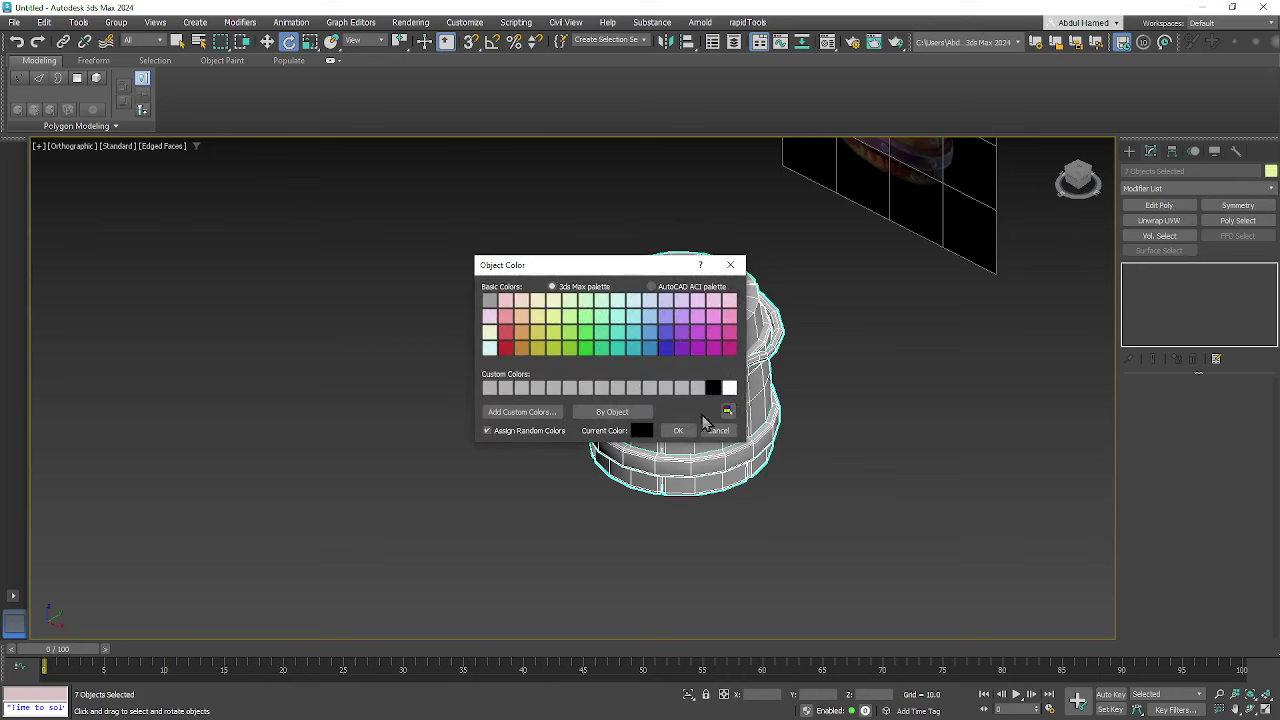
click(678, 430)
click(856, 438)
- Check the barrel against the reference image and apply one shared Unwrap UVW modifier to all seven barrel parts
alt+middle_drag(760, 515, 557, 357)
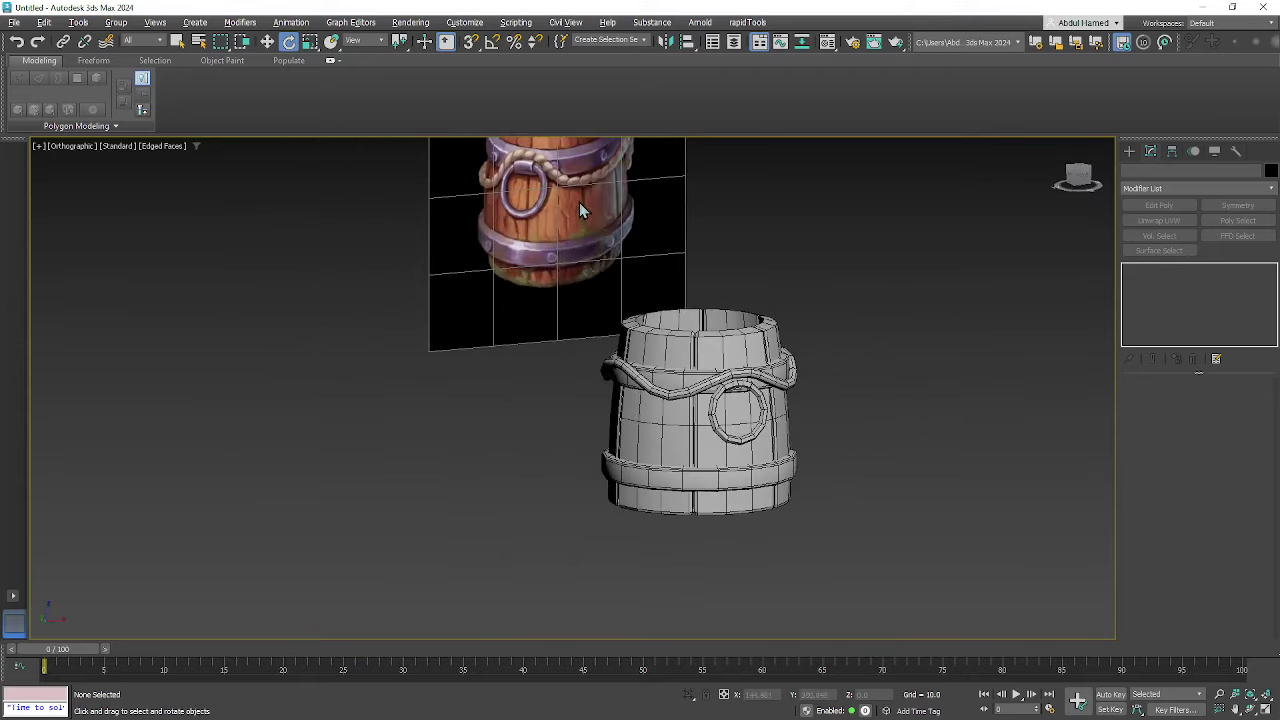
alt+middle_drag(817, 453, 673, 428)
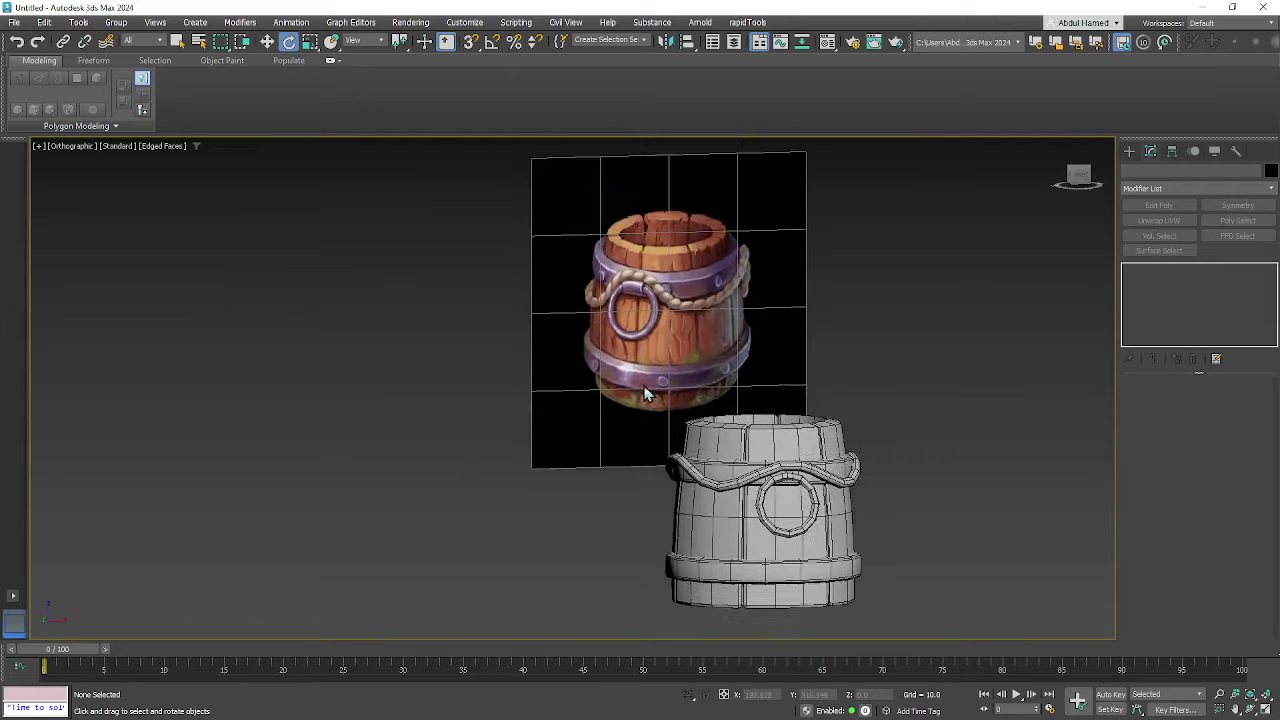
scroll(673, 428, up, 5)
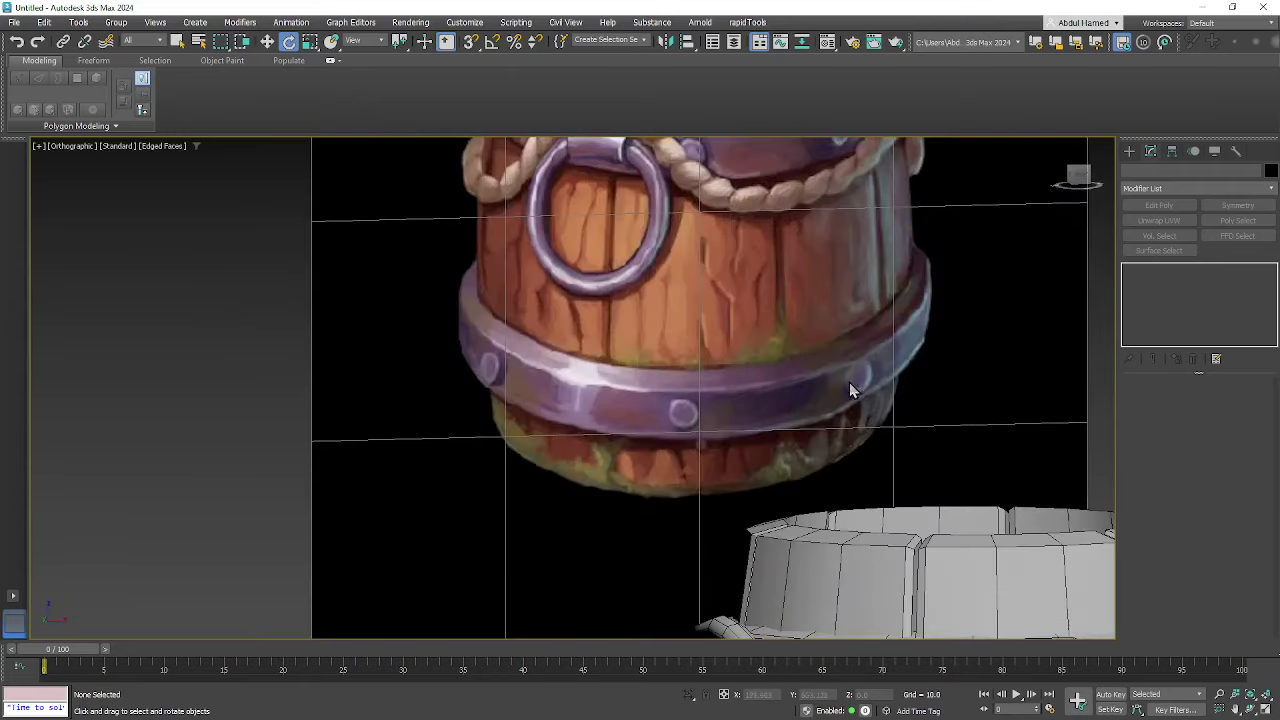
scroll(722, 398, down, 8)
alt+middle_drag(722, 398, 745, 420)
drag(836, 365, 500, 543)
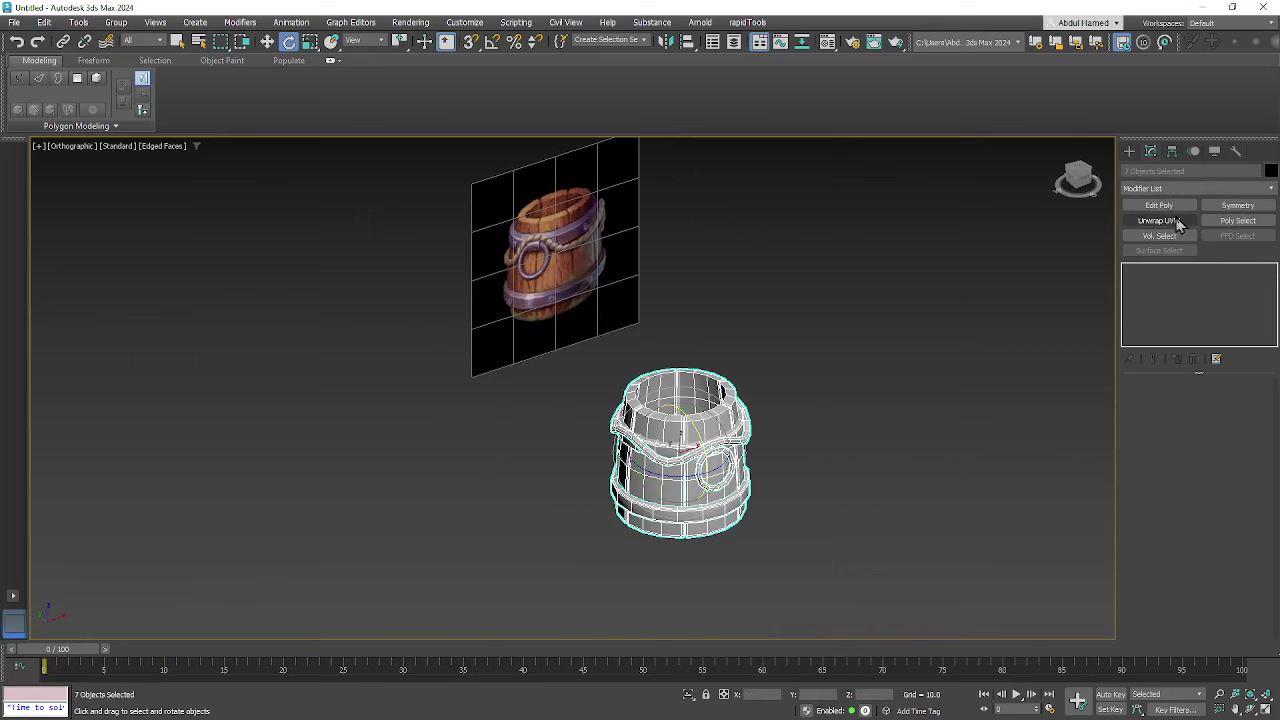
click(1170, 221)
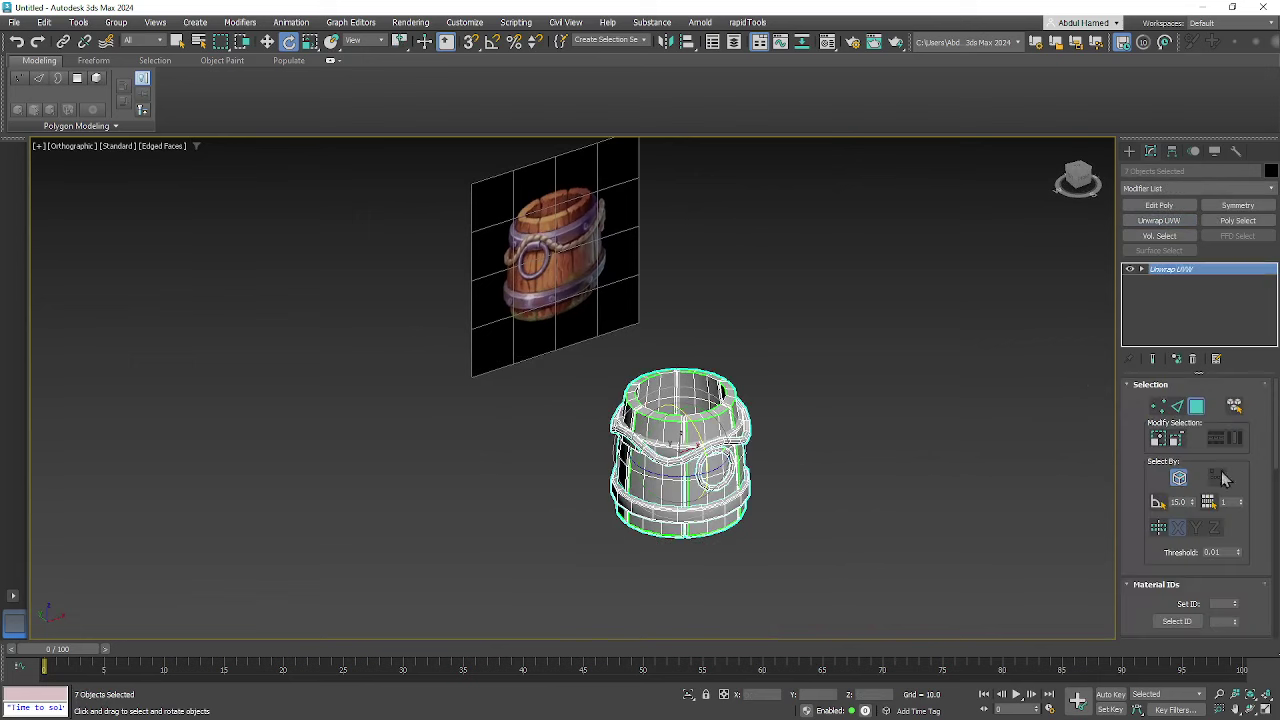
- Open the UV editor at full size and pack the UVs of all barrel parts together with Rescale enabled
scroll(1262, 502, down, 5)
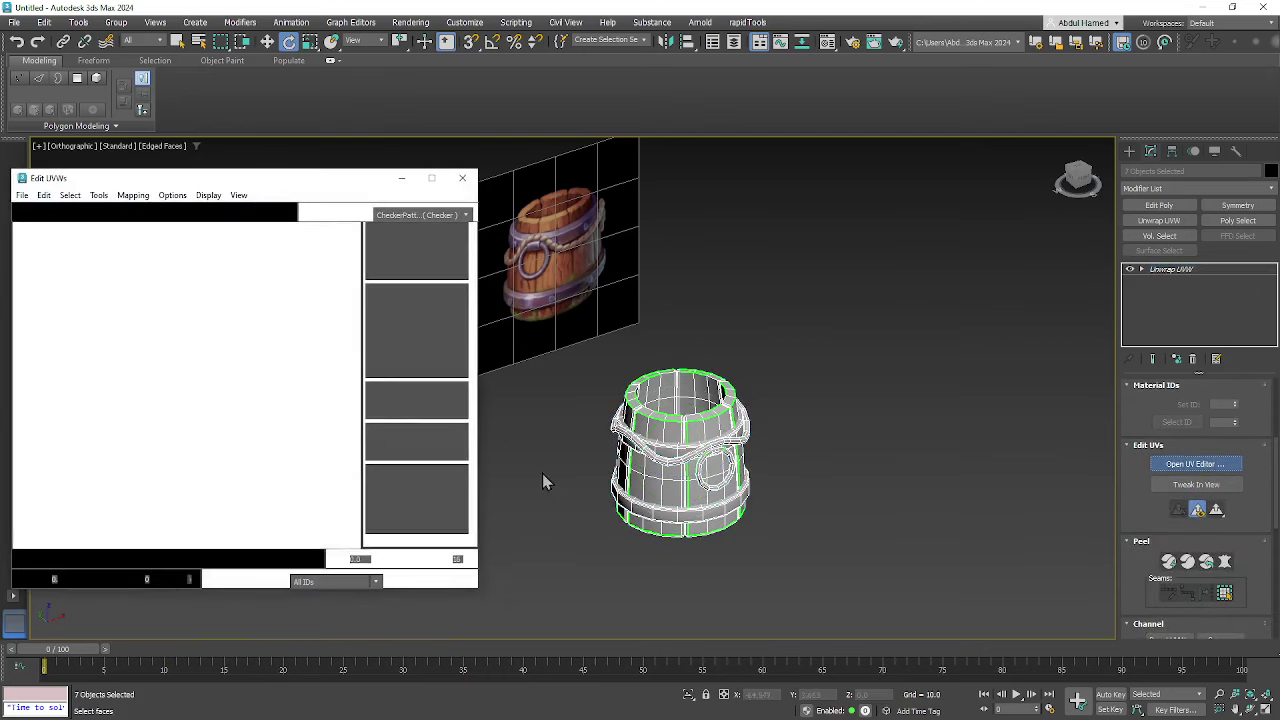
double_click(323, 190)
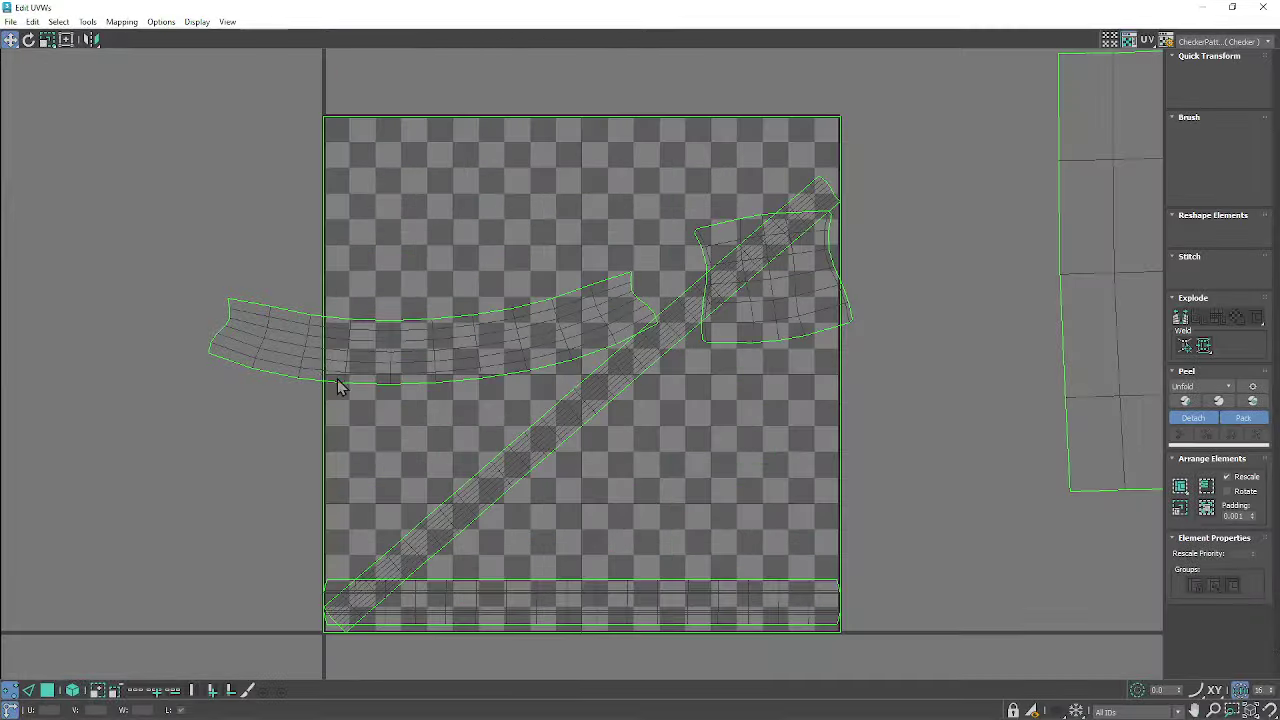
scroll(337, 389, down, 5)
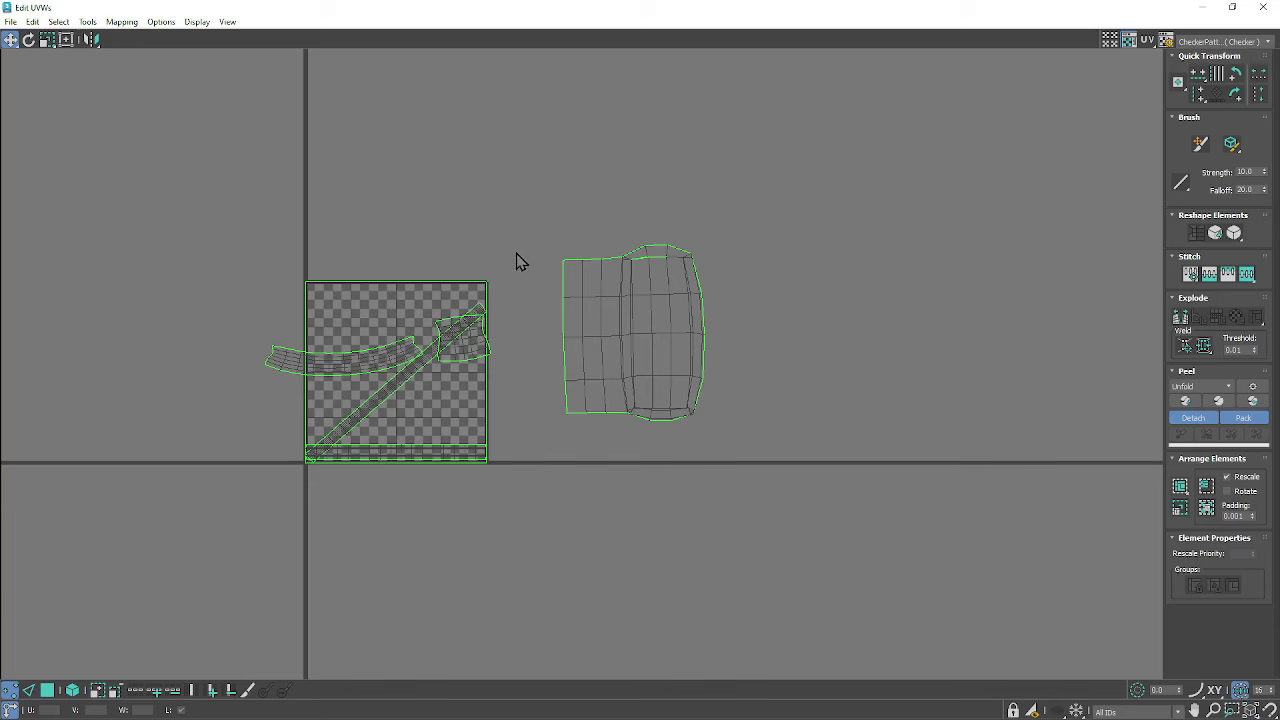
drag(794, 209, 91, 551)
click(1182, 494)
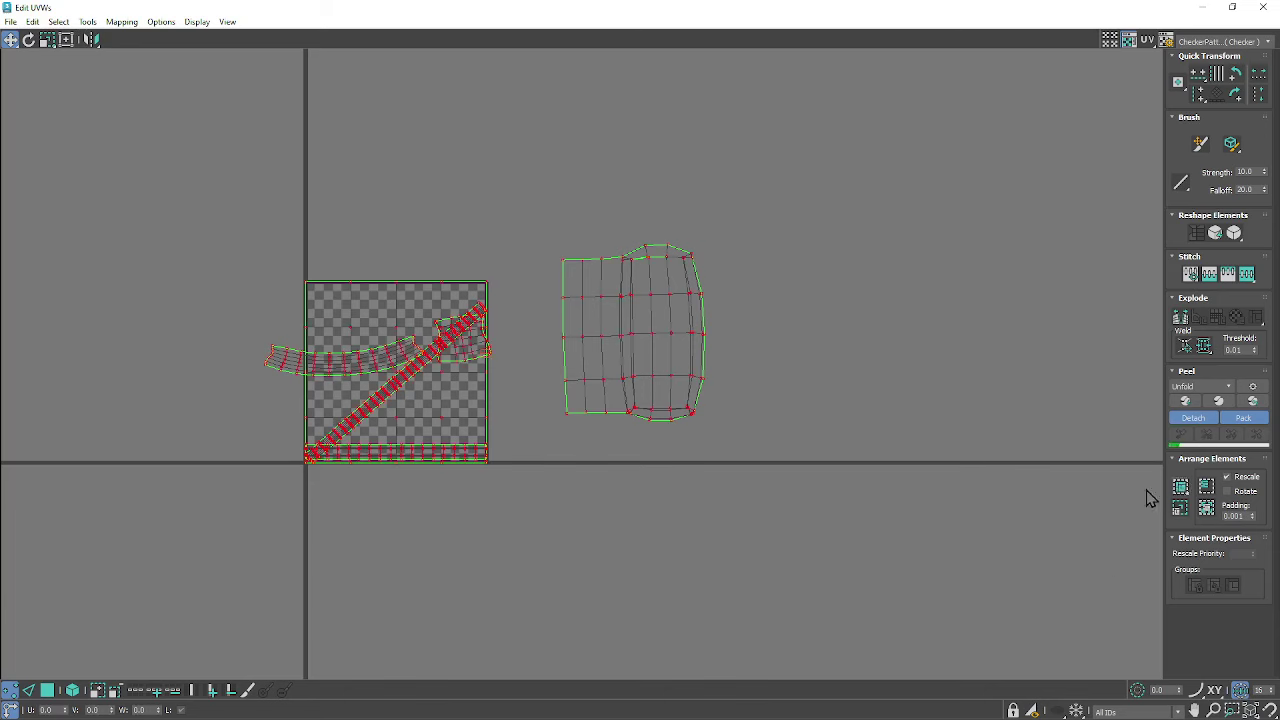
- Examine the packed UV shells of all barrel parts inside the checker tile and the free space around them
middle_drag(370, 390, 531, 399)
click(533, 395)
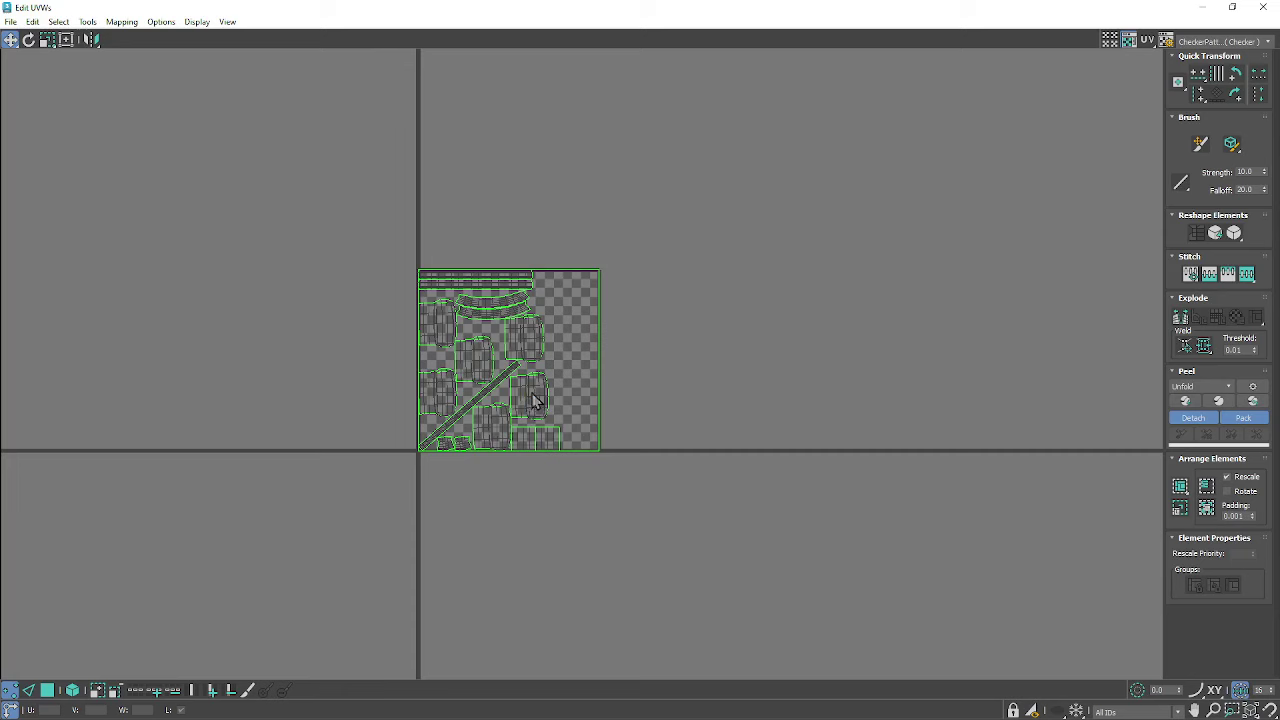
scroll(598, 373, up, 2)
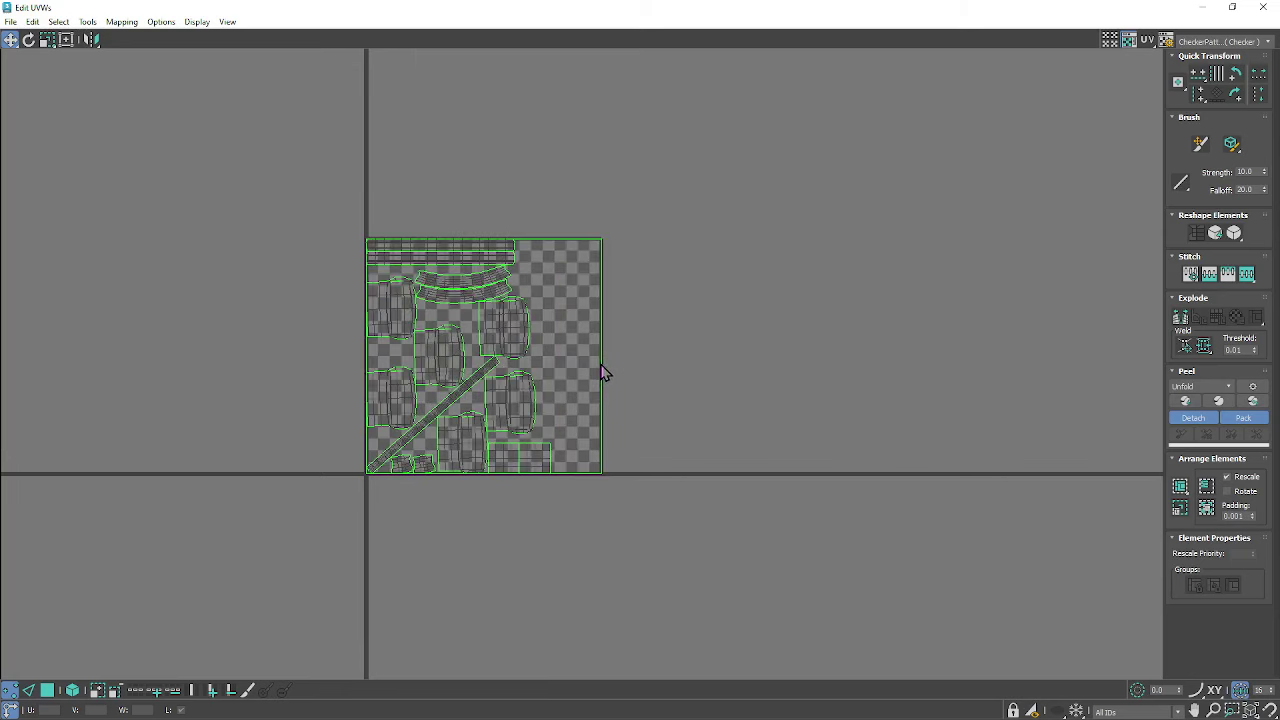
drag(662, 318, 563, 483)
click(607, 447)
scroll(600, 445, up, 3)
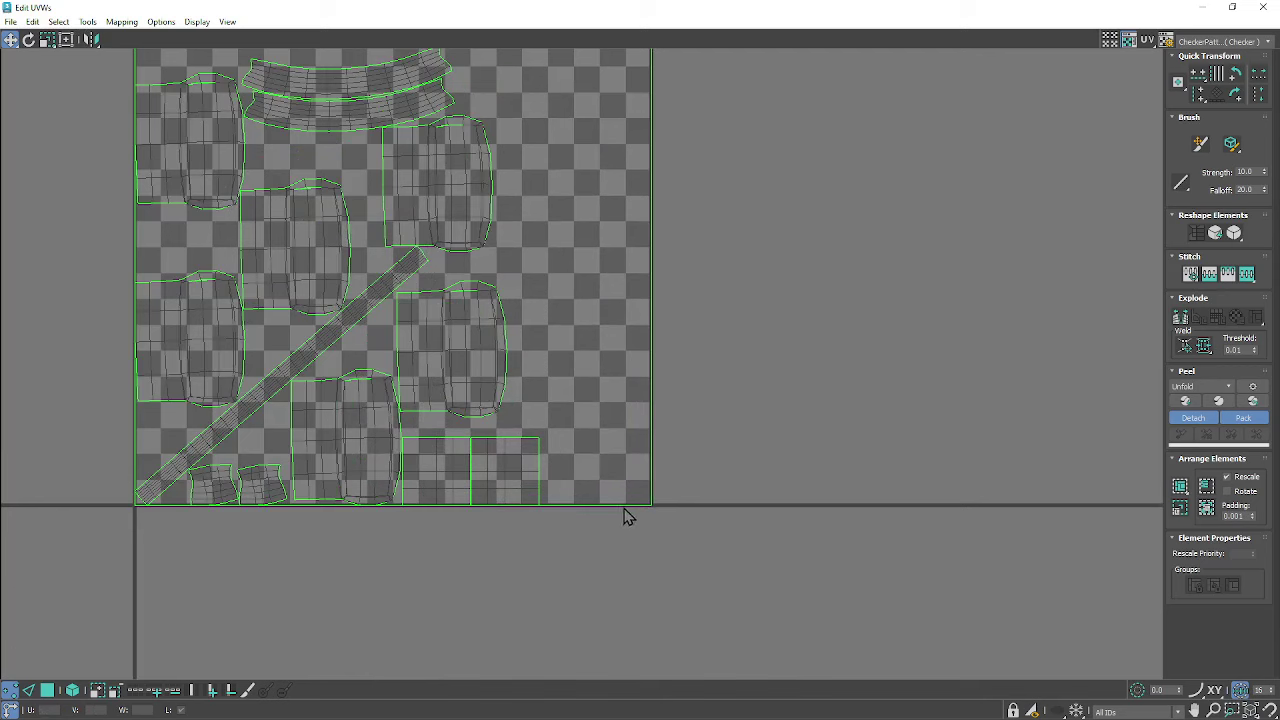
click(73, 690)
middle_drag(606, 583, 574, 657)
scroll(572, 650, down, 2)
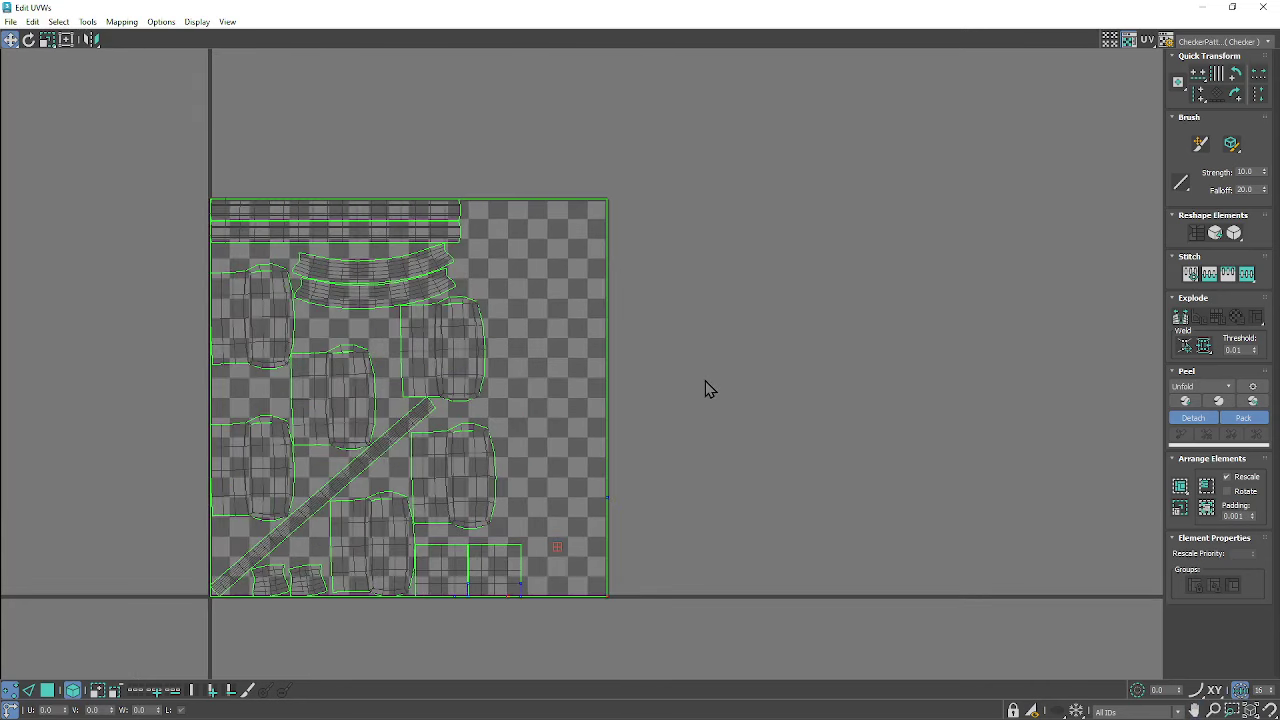
middle_drag(371, 345, 436, 330)
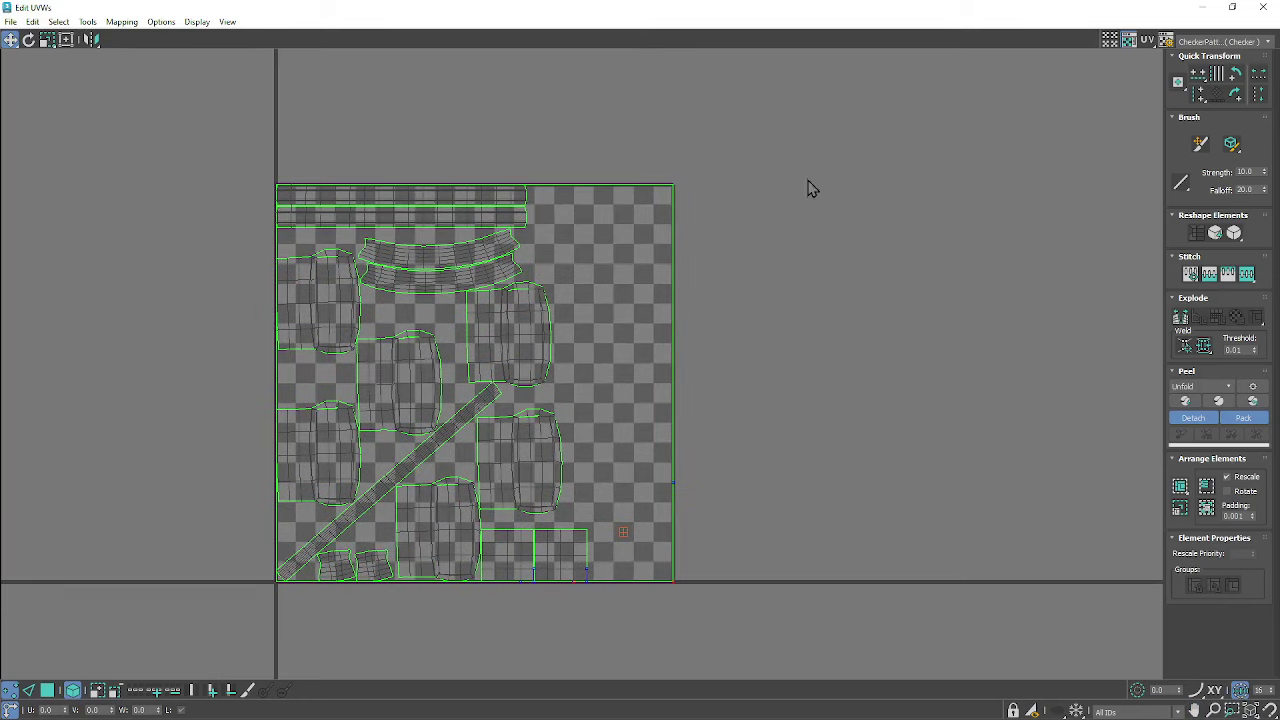
- Shrink the UV editor and select a single polygon on the barrel's bottom disc to locate it in the UV layout
drag(1016, 11, 968, 147)
middle_drag(600, 366, 460, 321)
alt+middle_drag(478, 423, 537, 403)
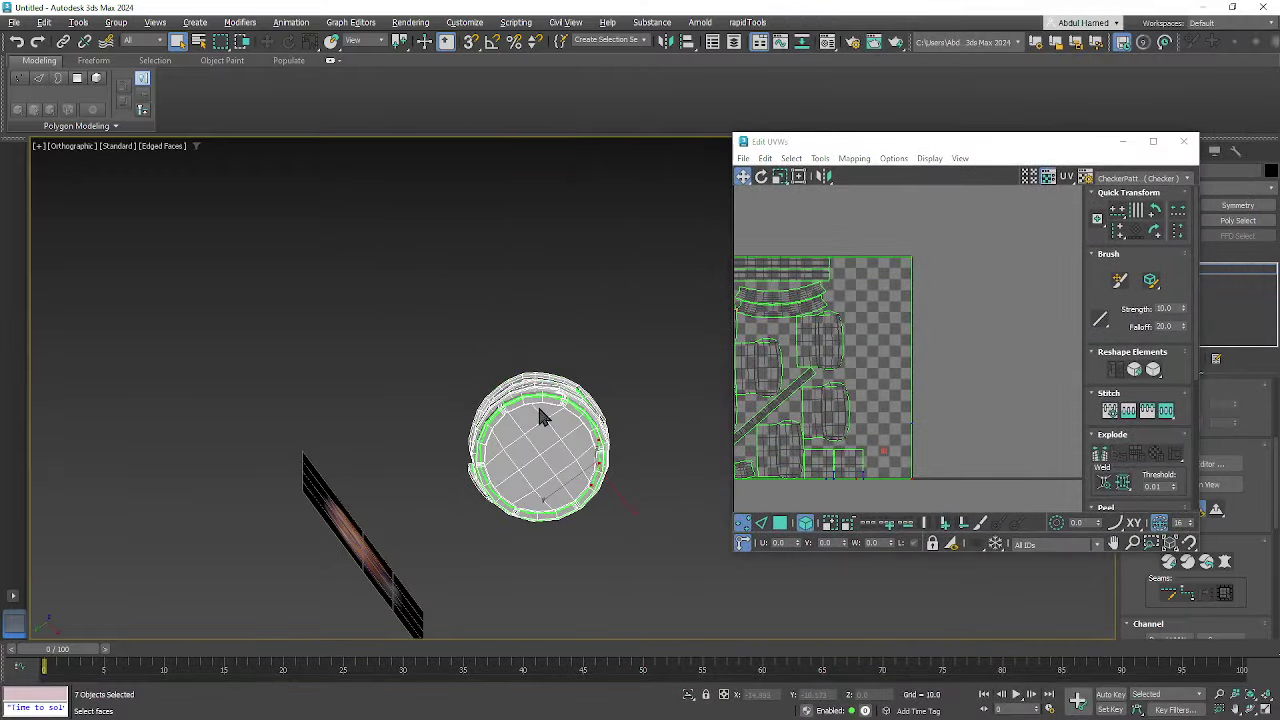
scroll(537, 403, up, 3)
alt+middle_drag(537, 492, 691, 603)
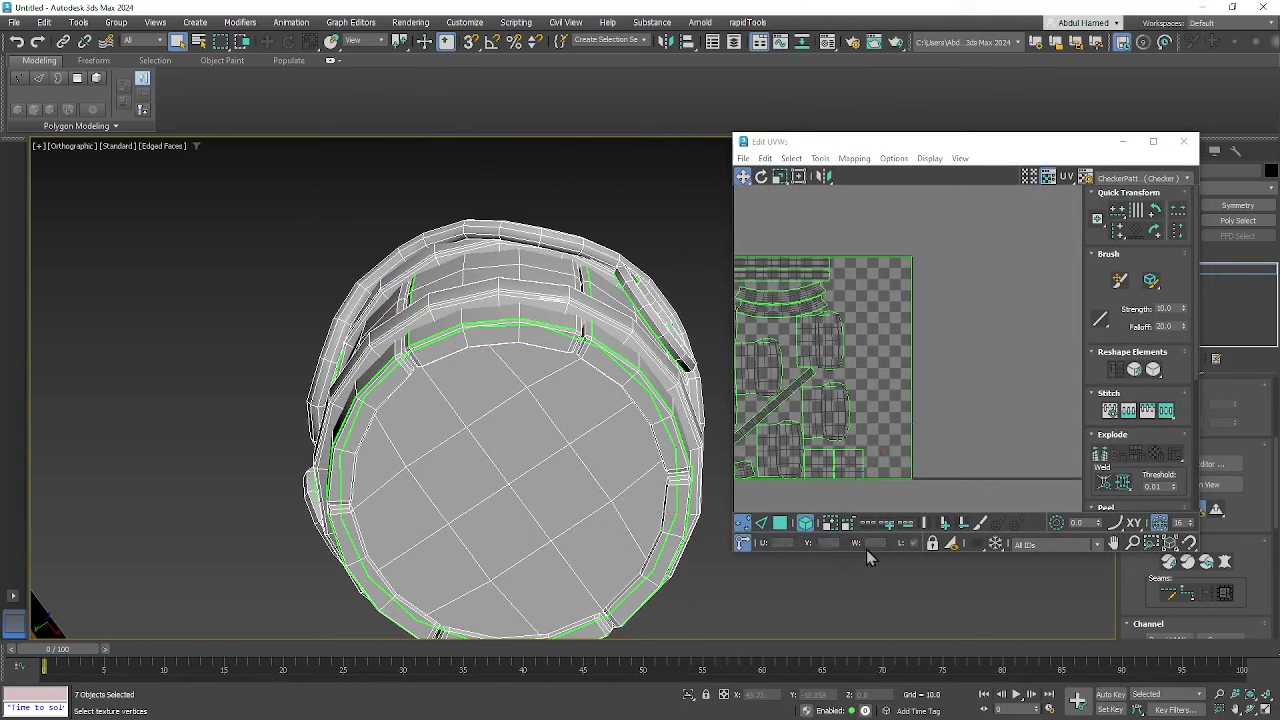
click(805, 524)
click(780, 524)
click(611, 504)
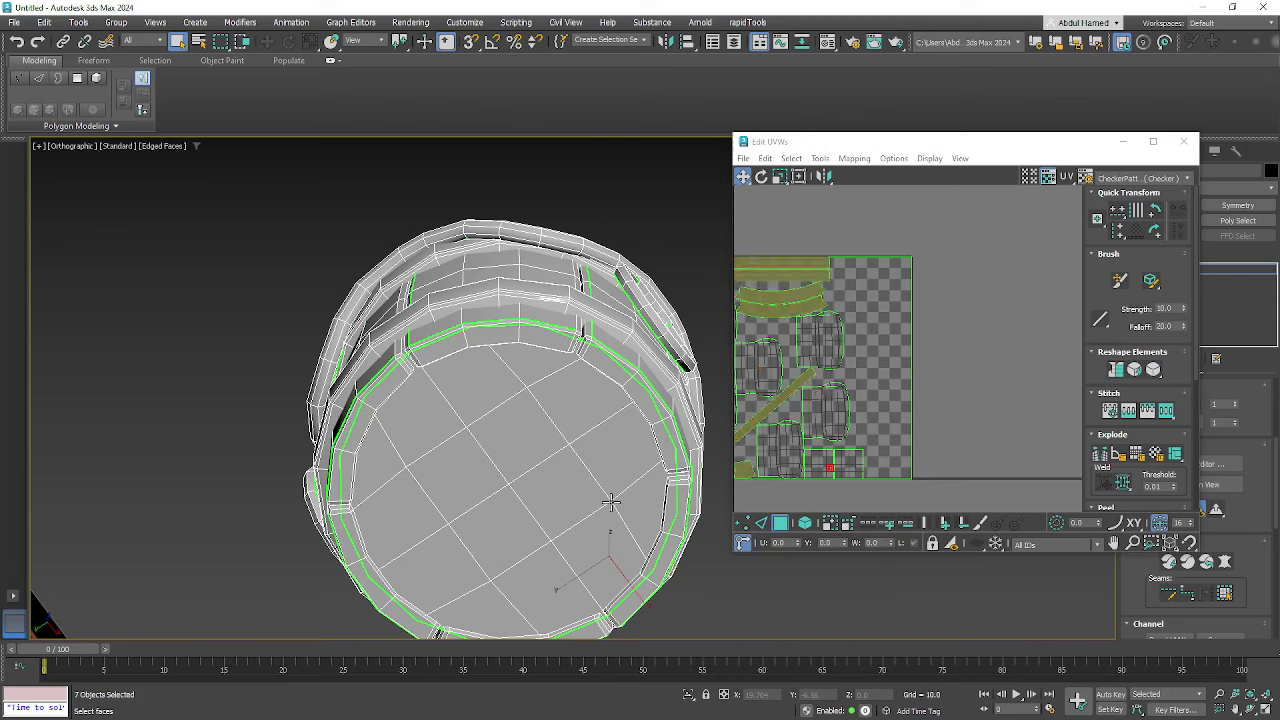
click(575, 500)
alt+middle_drag(575, 500, 531, 544)
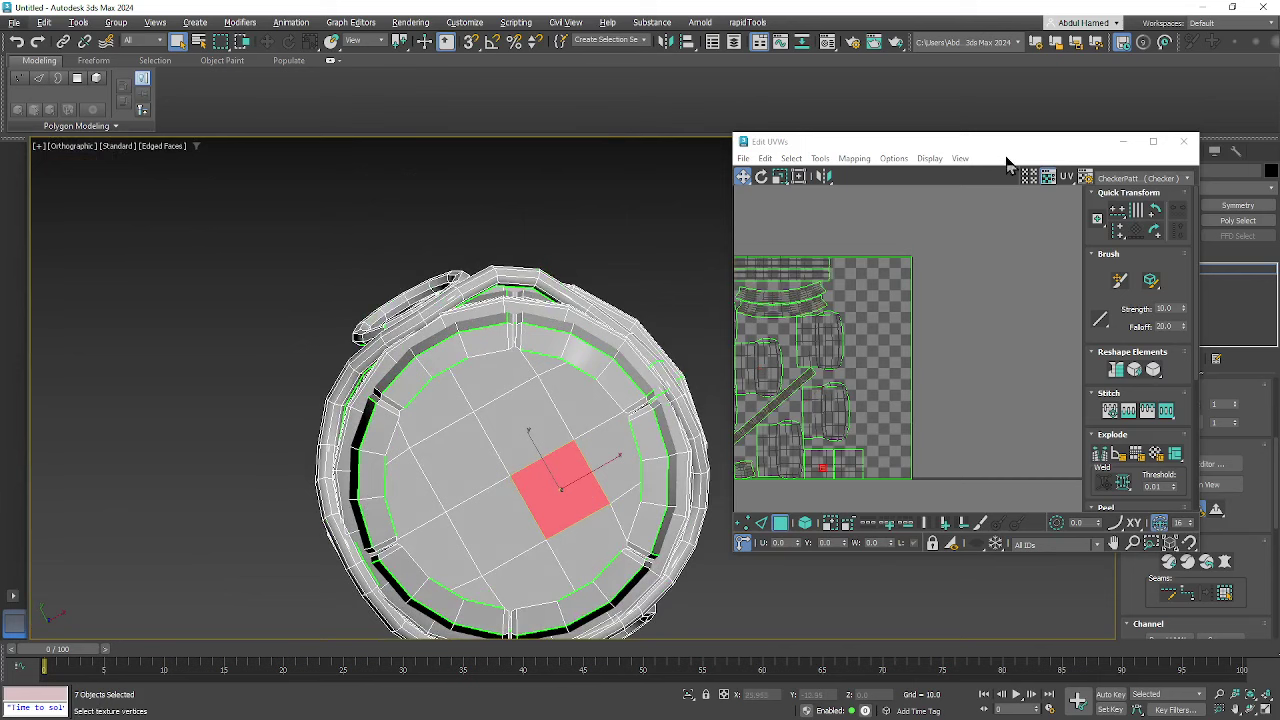
- Select a polygon on the outer underside of the bottom disc and compare its position with the UV layout
drag(1010, 142, 861, 103)
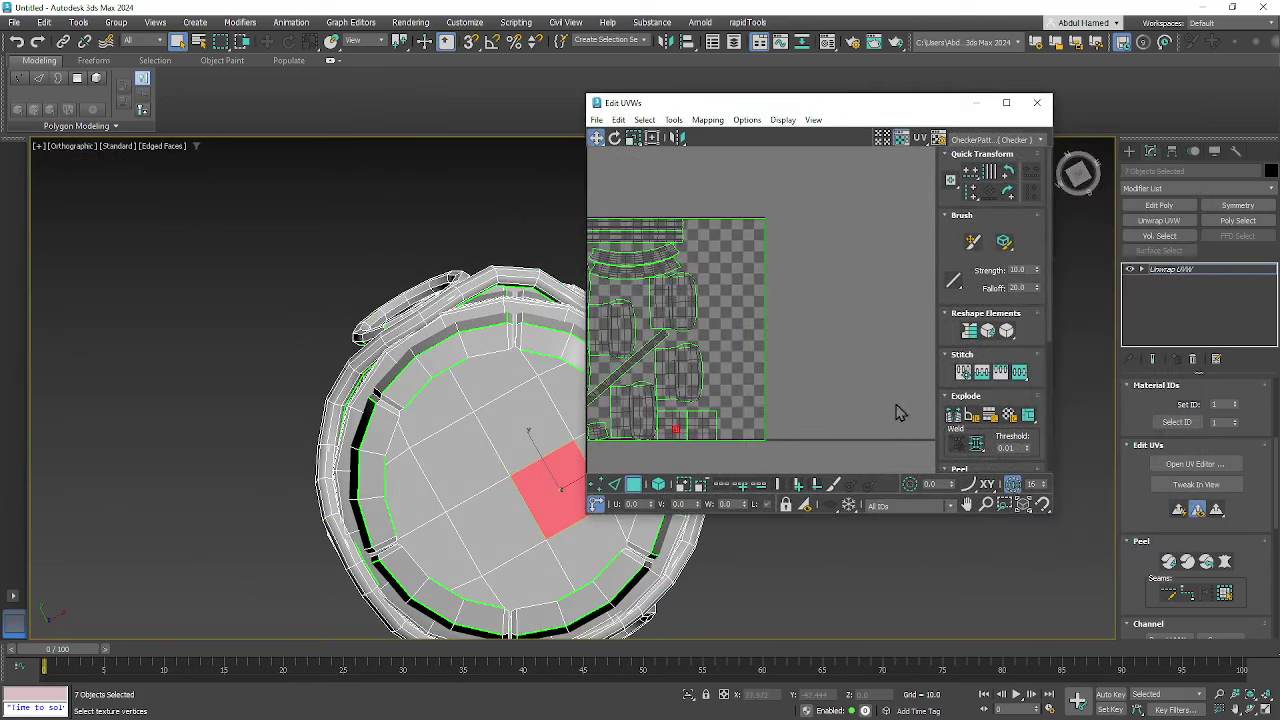
alt+middle_drag(470, 475, 500, 402)
click(660, 485)
click(493, 388)
alt+middle_drag(481, 331, 491, 300)
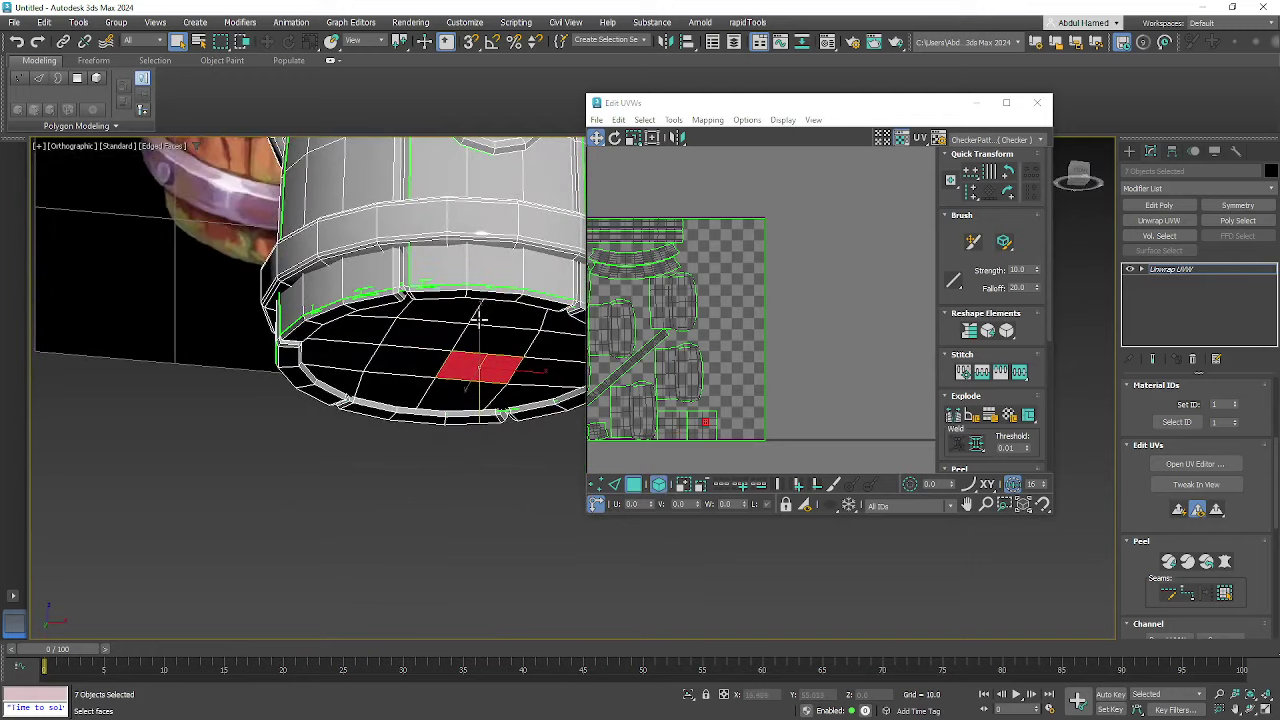
alt+middle_drag(499, 400, 413, 442)
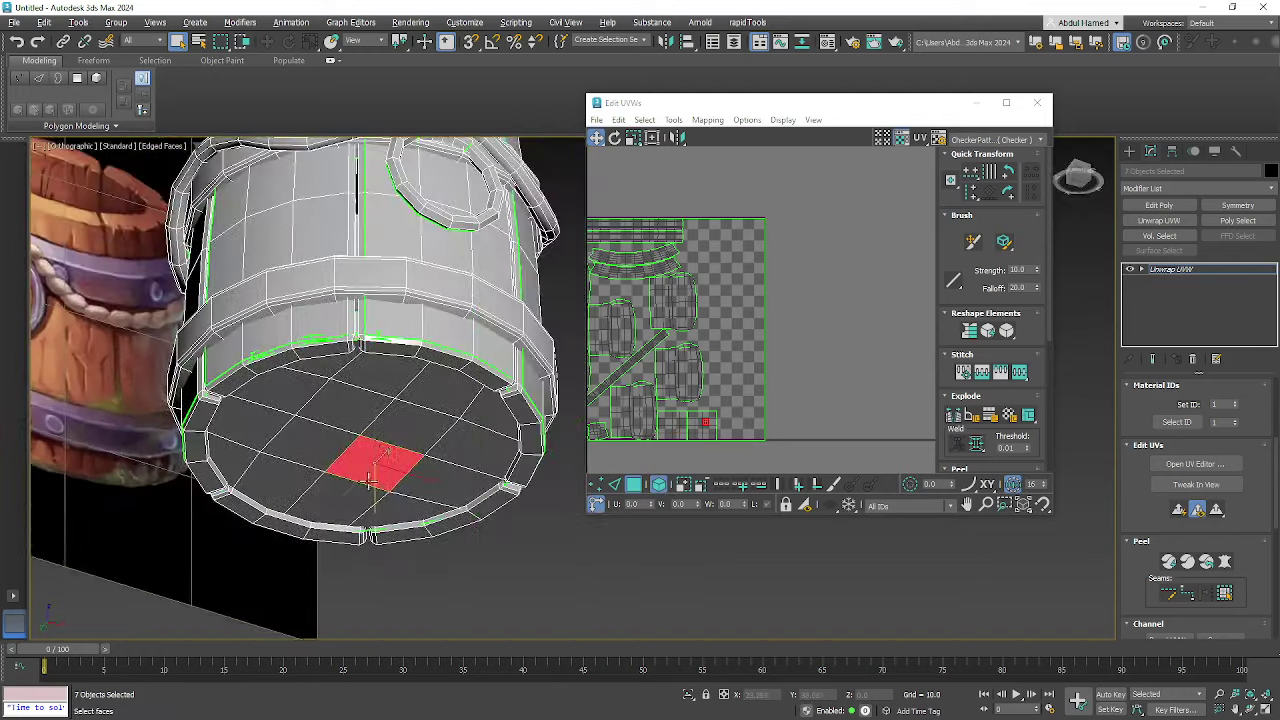
mouse_move(746, 325)
middle_down()
mouse_move(816, 309)
mouse_move(760, 303)
middle_up()
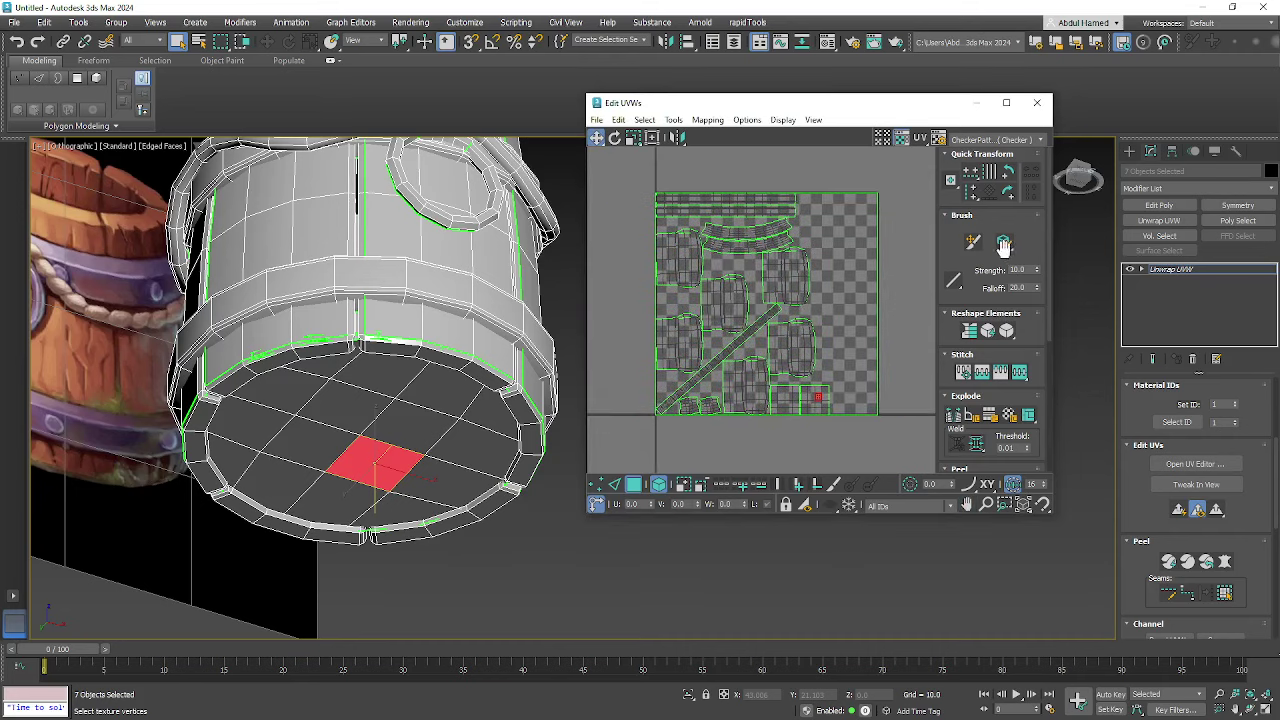
- Close the UV editor and collapse the whole modifier stack of all seven barrel parts
click(1036, 102)
alt+middle_drag(700, 420, 560, 422)
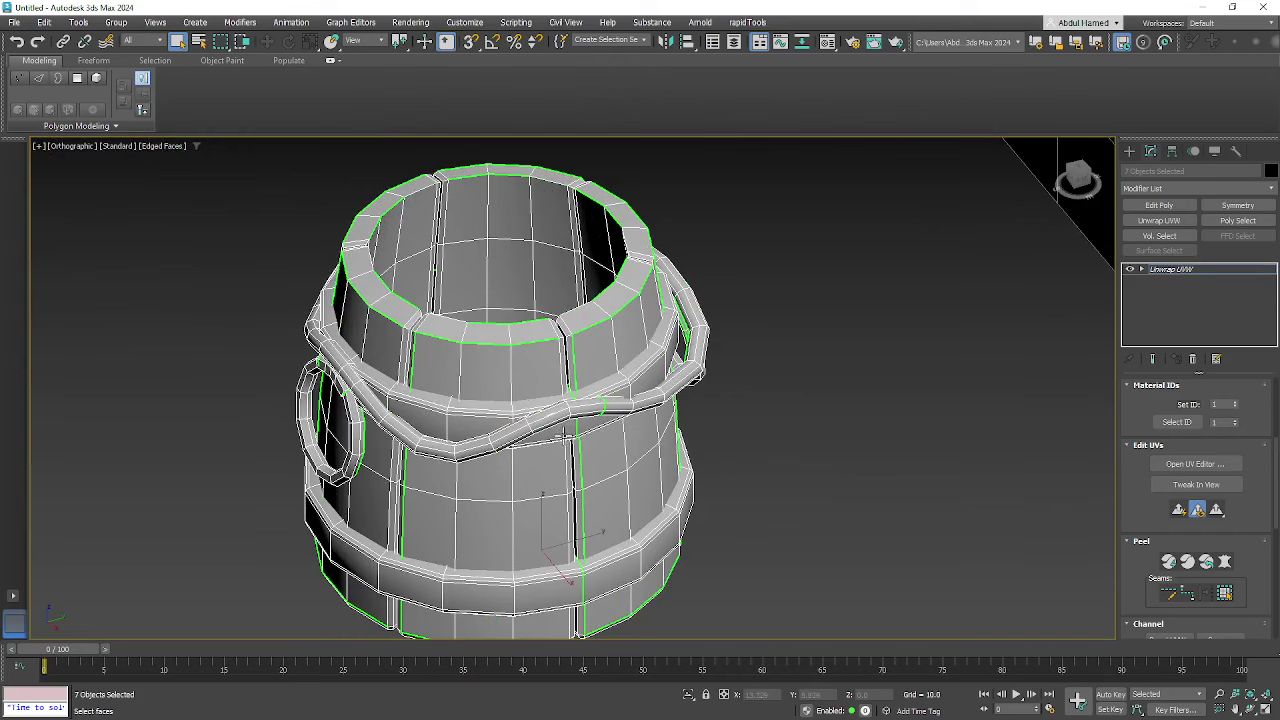
alt+middle_drag(692, 540, 698, 575)
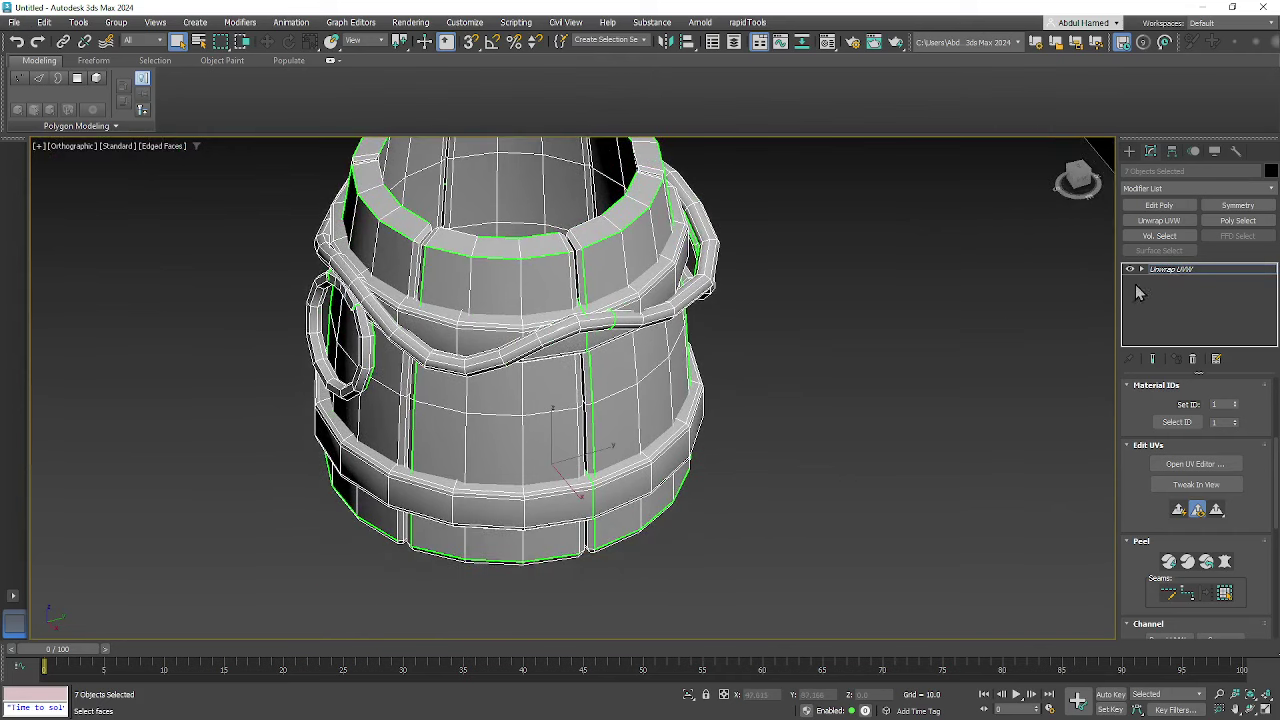
alt+middle_drag(880, 418, 854, 477)
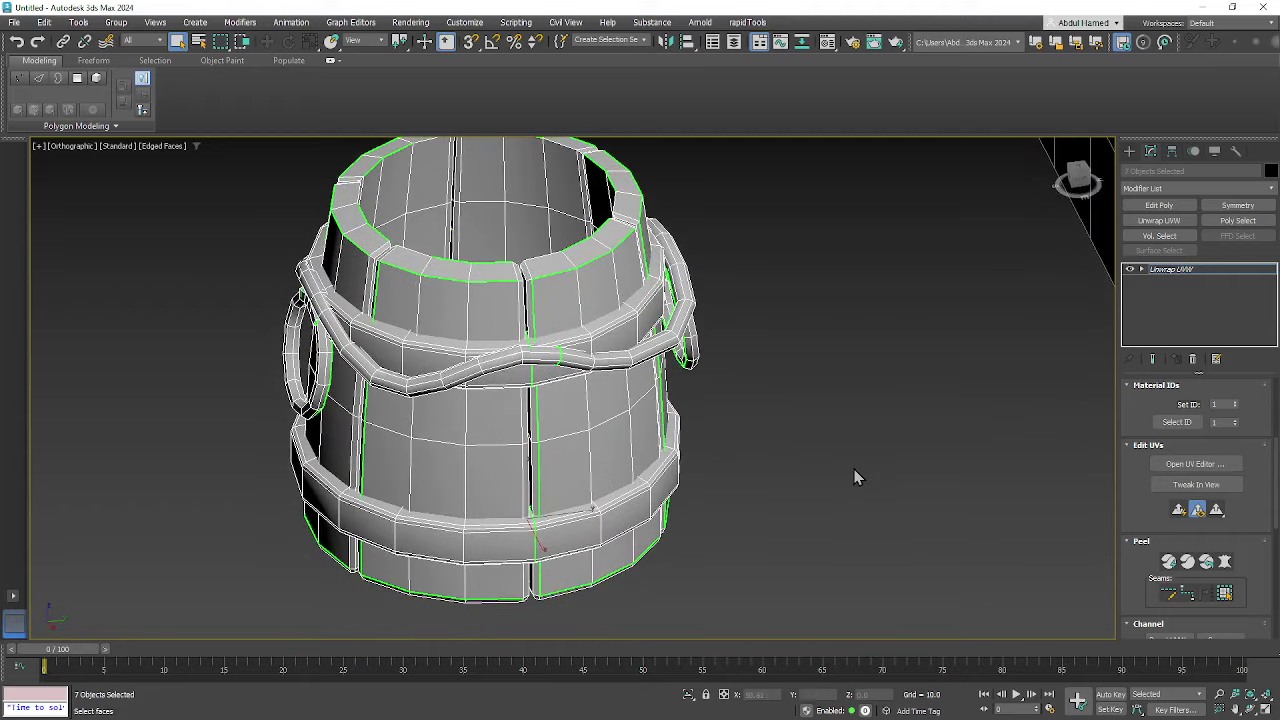
click(1210, 270)
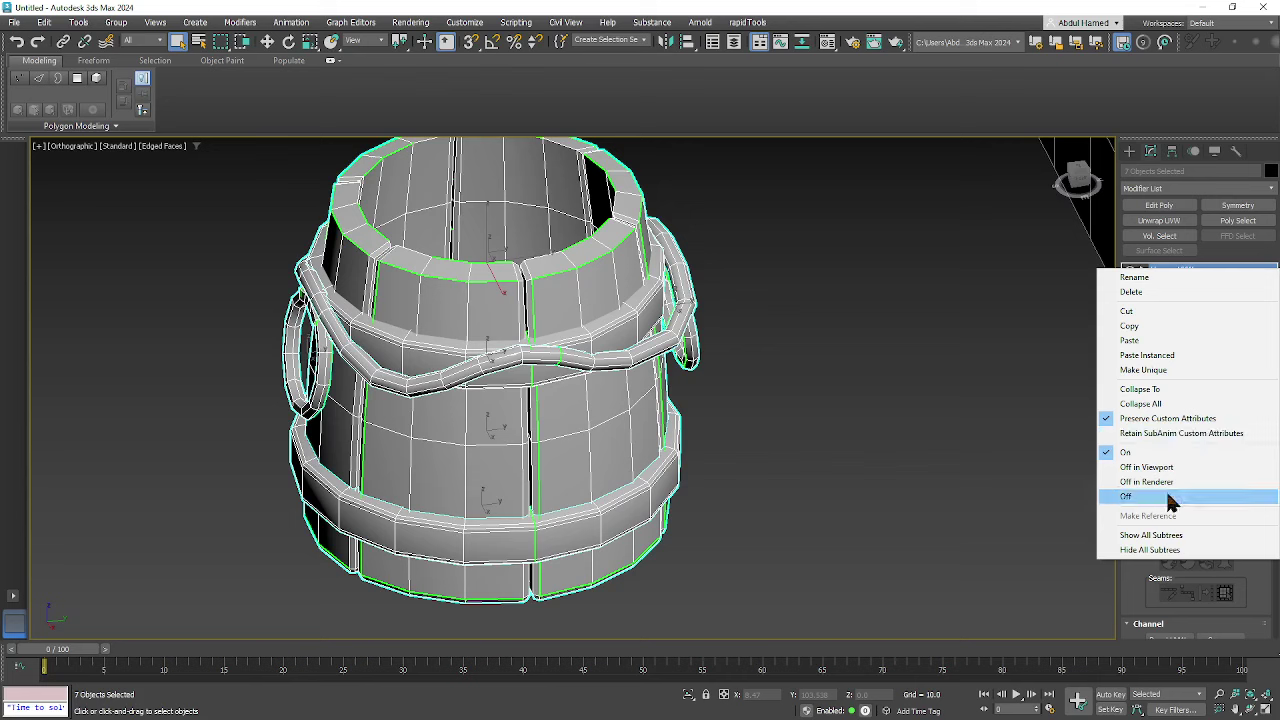
click(1168, 404)
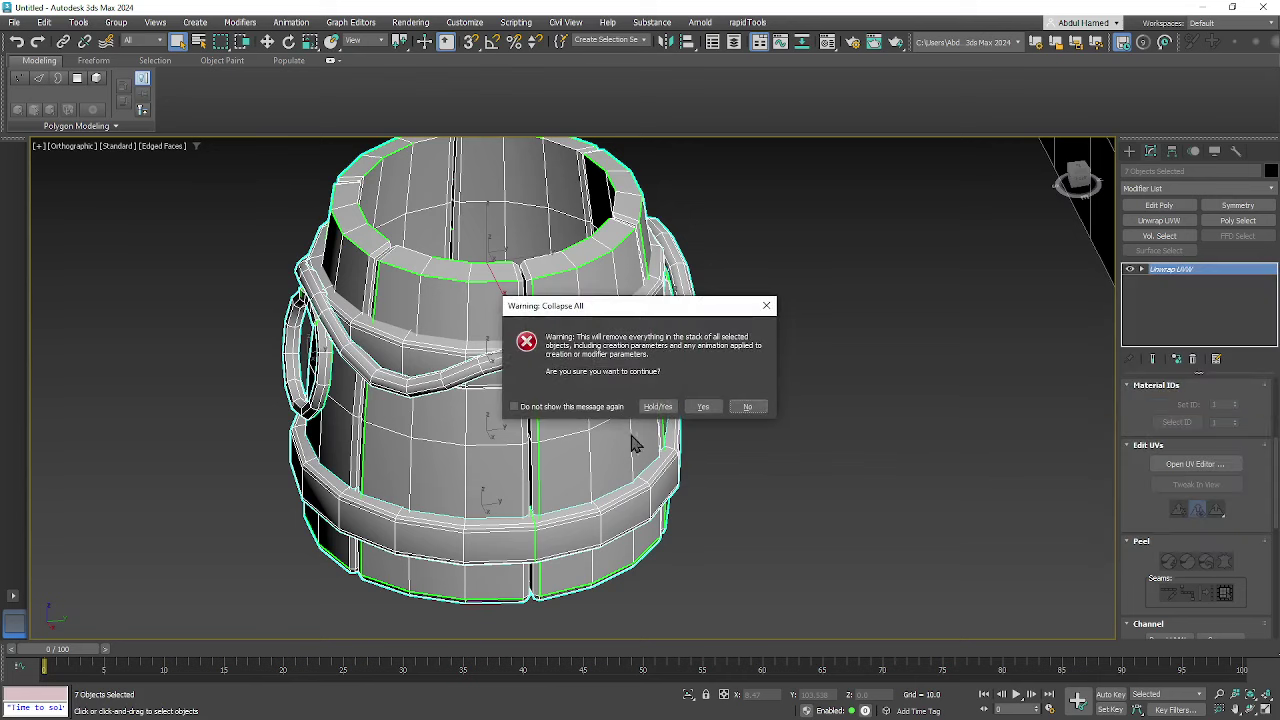
click(709, 406)
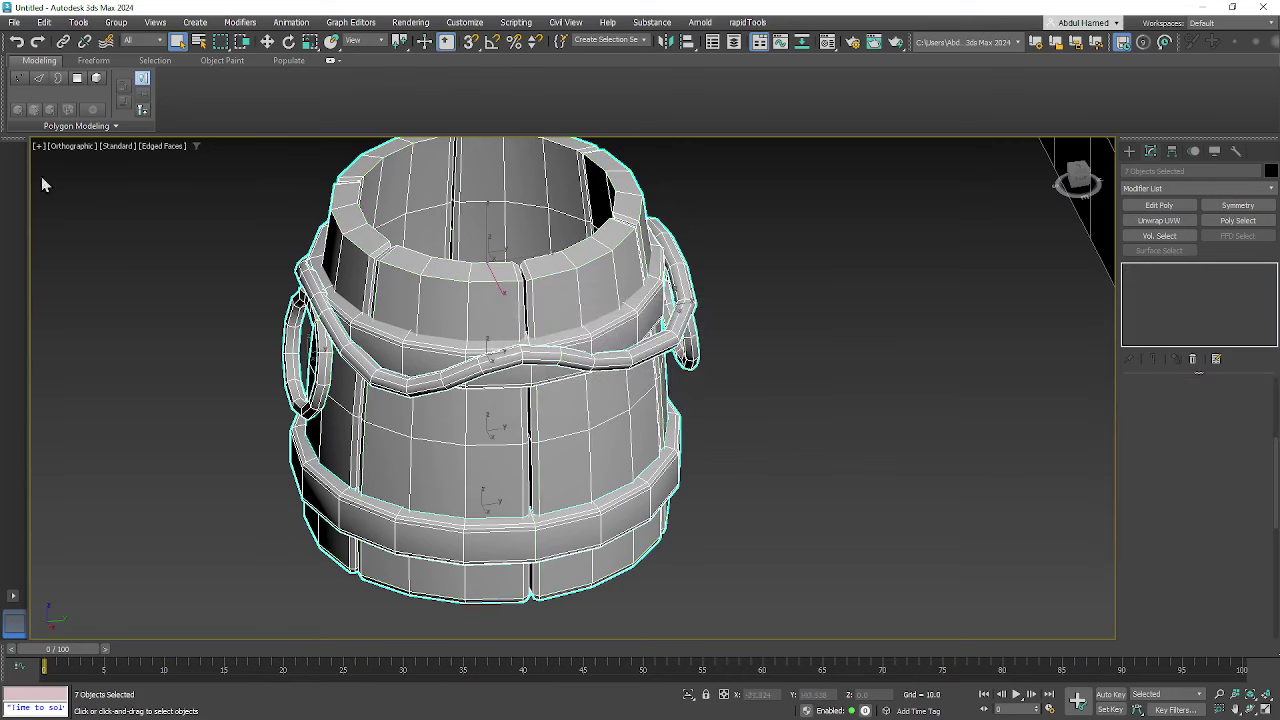
- Export the scene to the Desktop as an FBX file named container, keeping the Autodesk Media & Entertainment preset
click(15, 23)
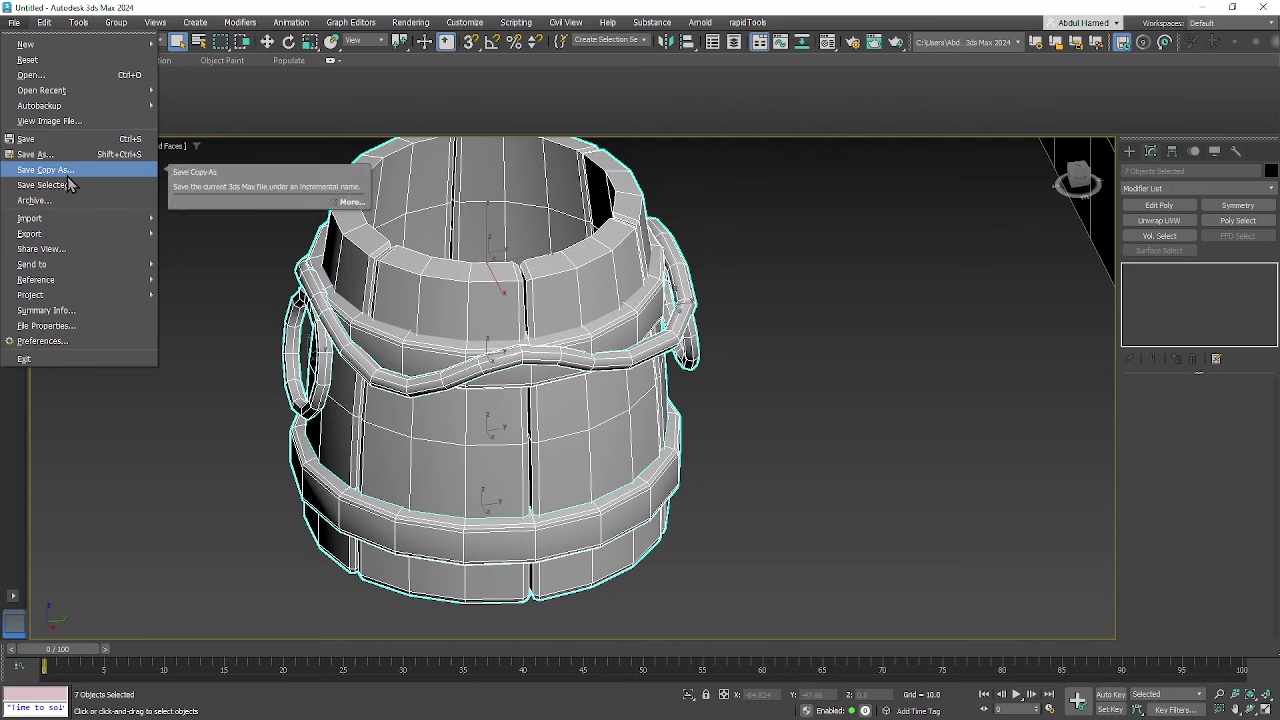
mouse_move(110, 236)
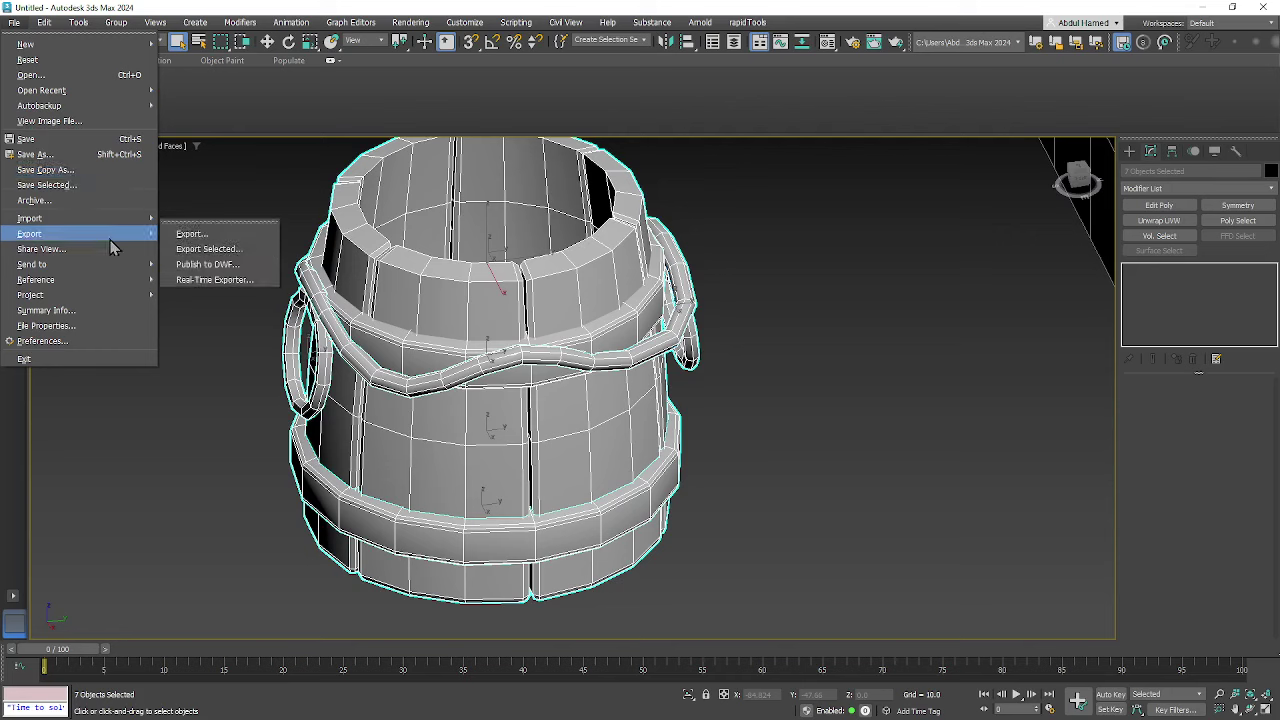
click(208, 236)
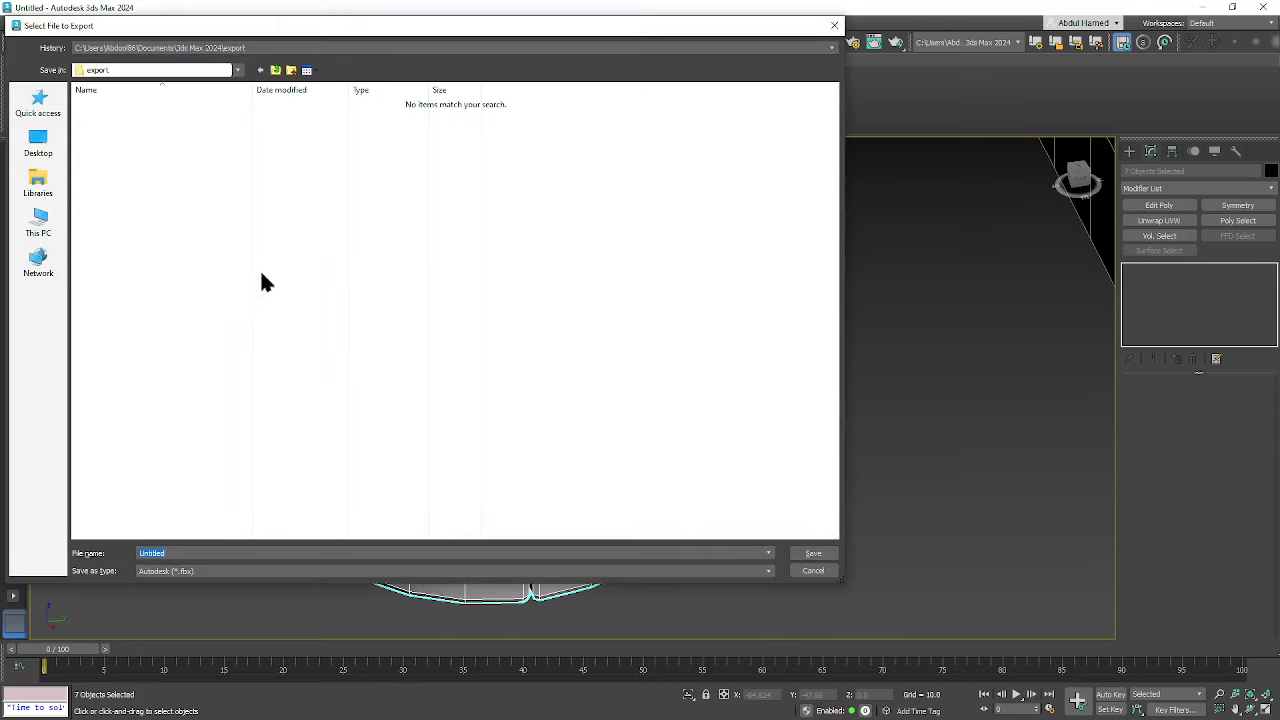
click(38, 143)
click(212, 556)
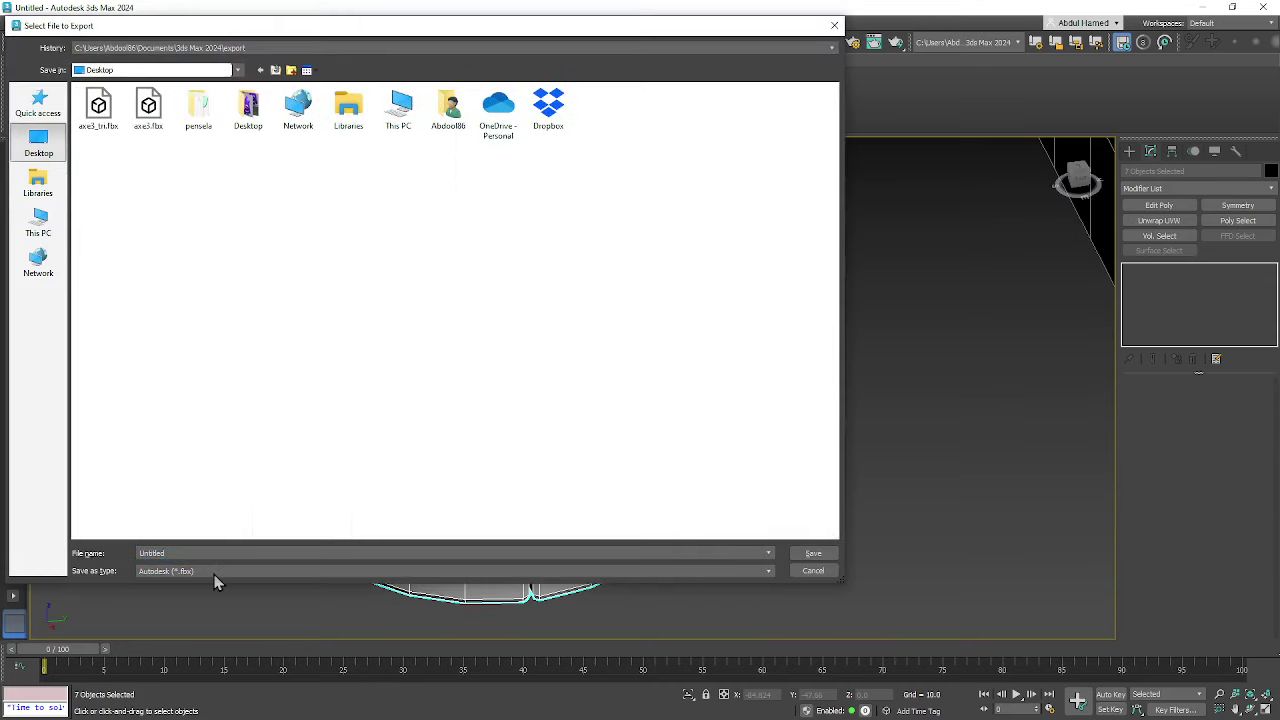
text(container)
key(Return)
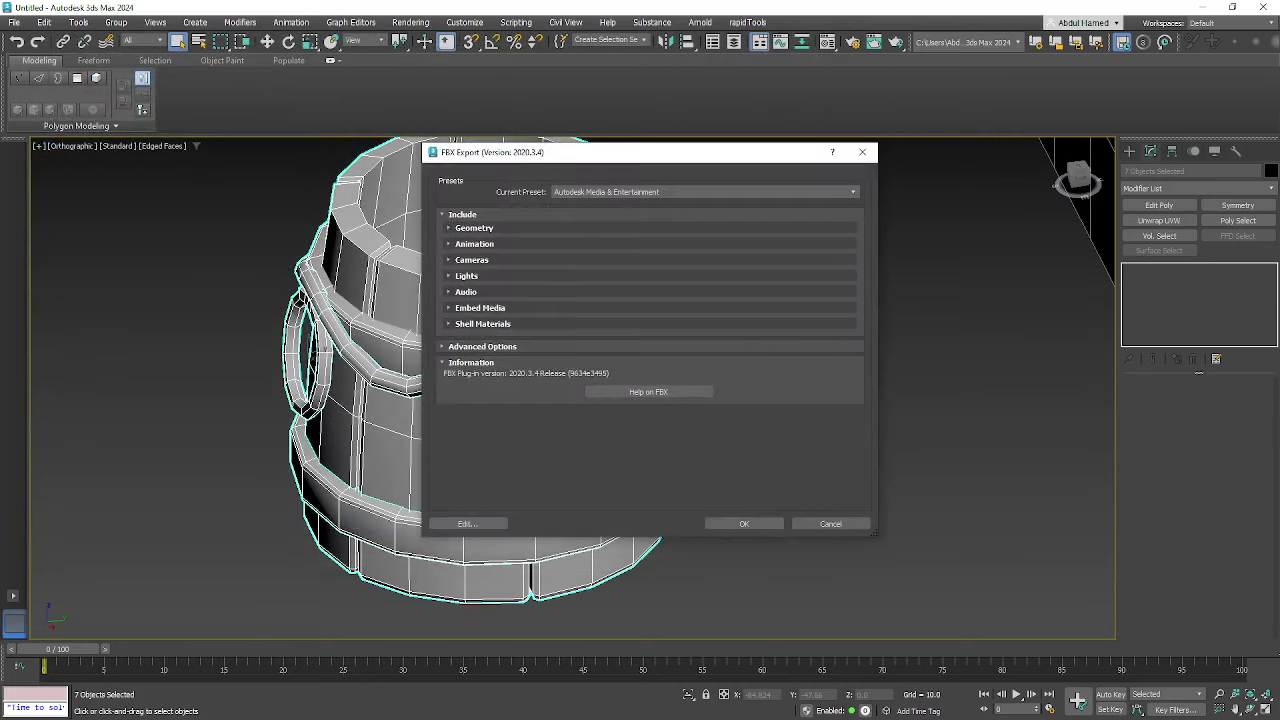
click(745, 523)
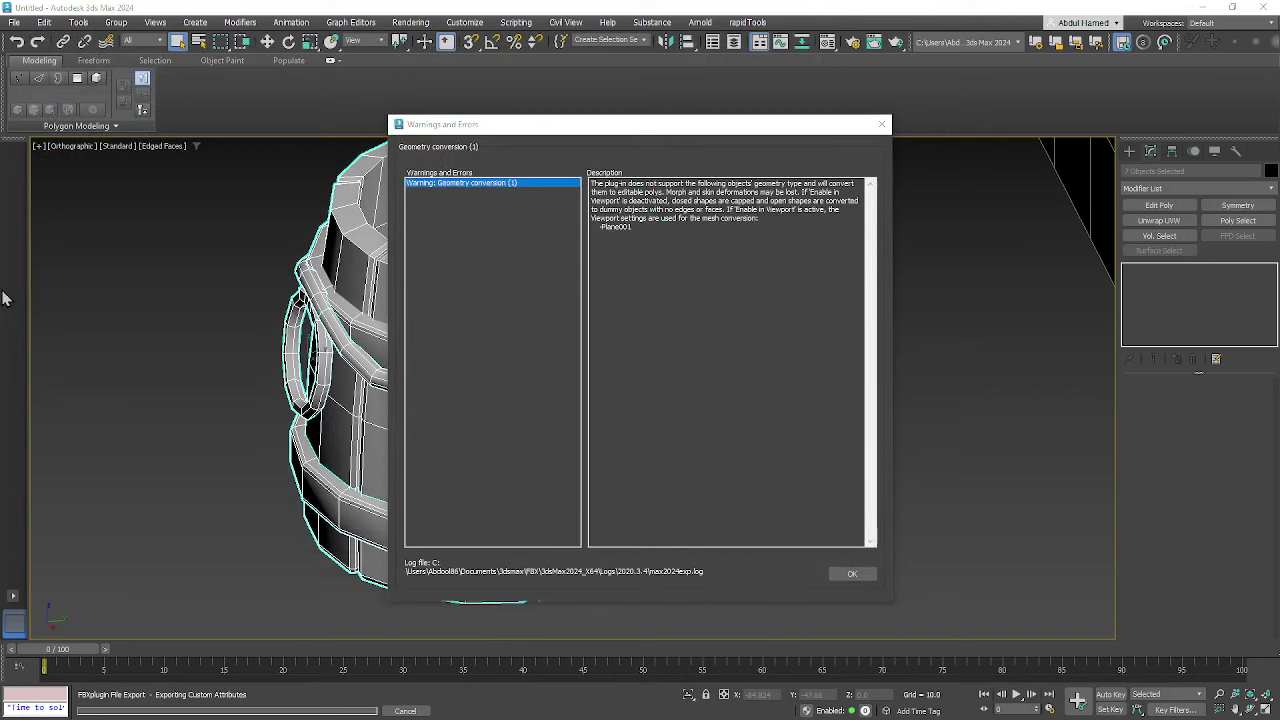
click(851, 573)
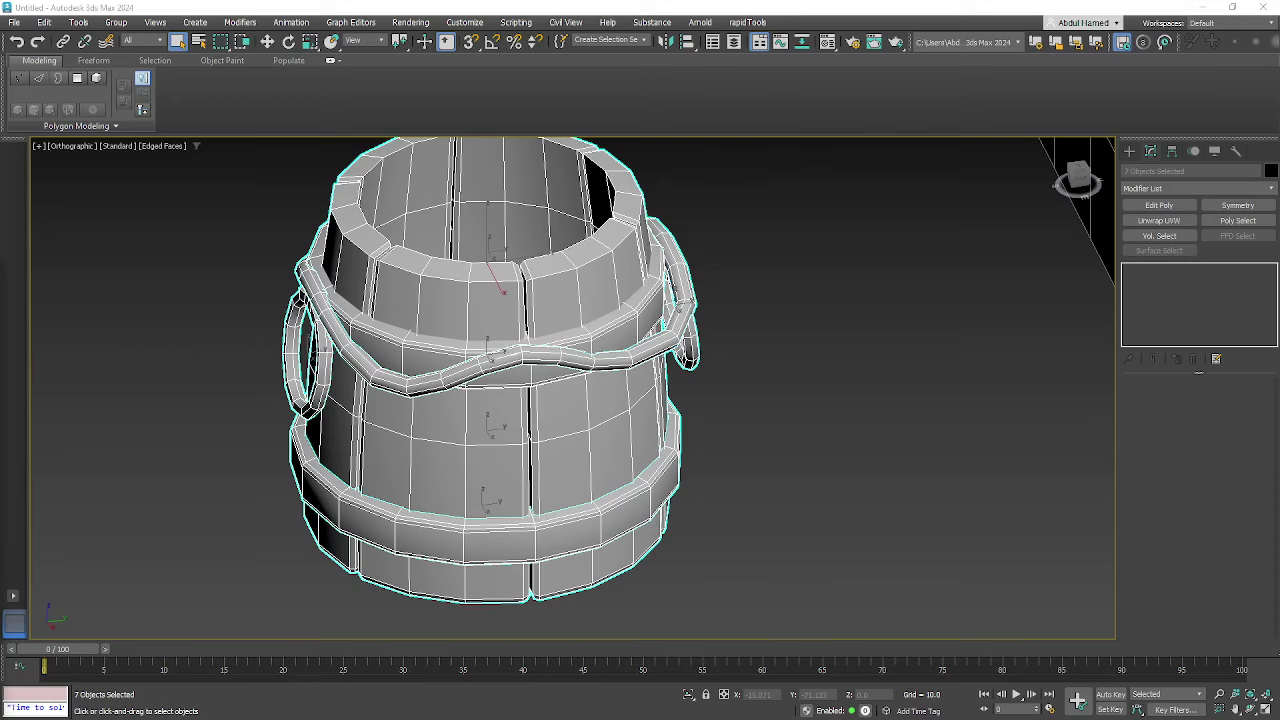
- Switch to Blender, dismiss the splash screen and delete all default objects from the scene
drag(2, 430, 661, 169)
double_click(661, 169)
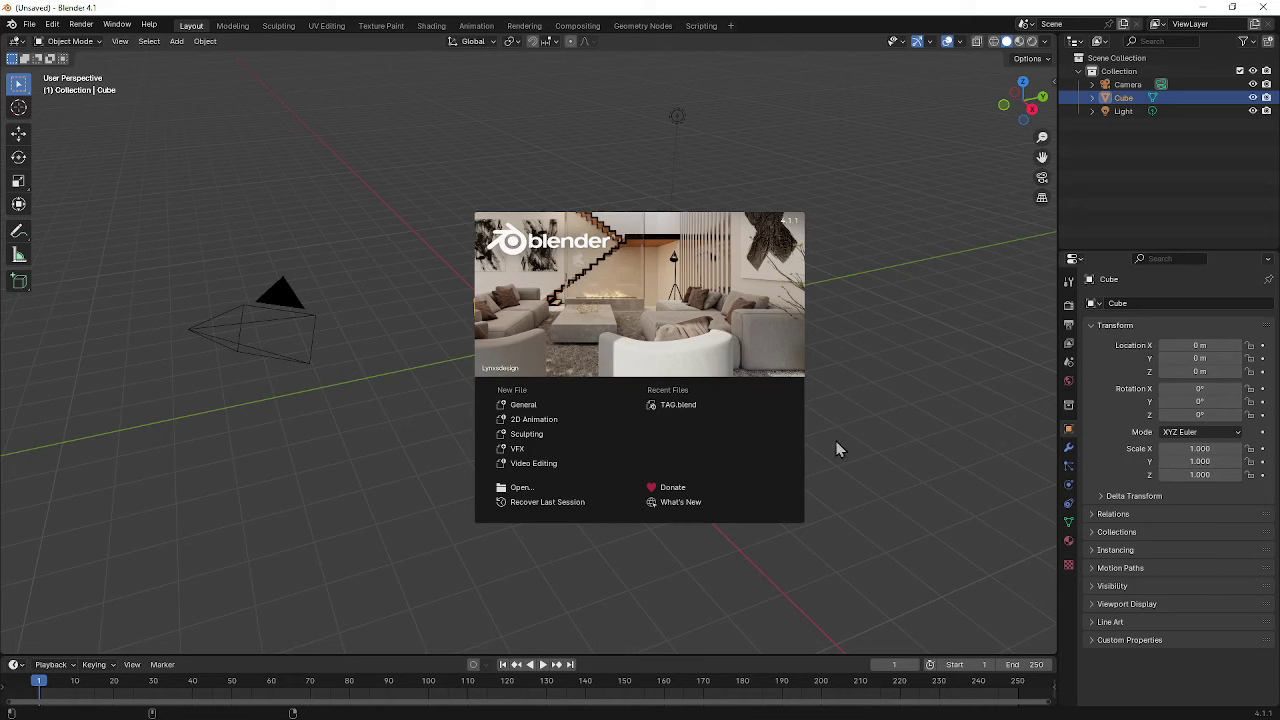
click(837, 449)
key(a)
key(x)
click(697, 314)
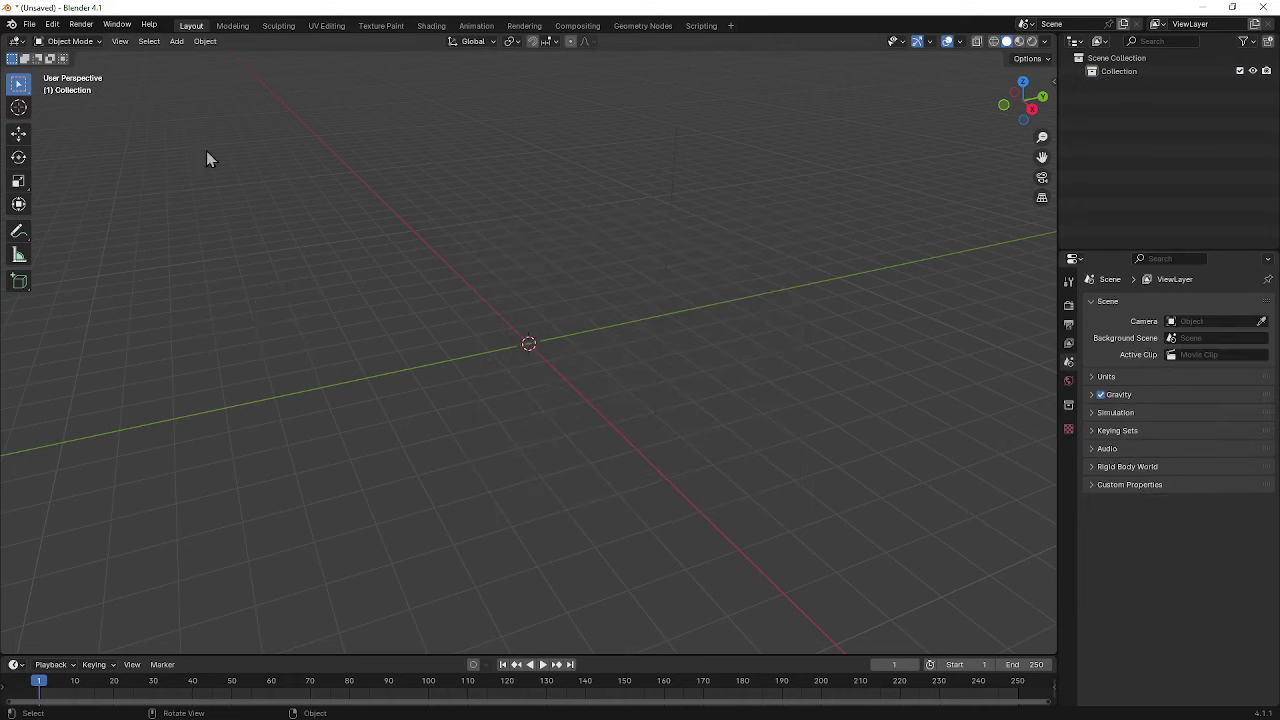
- Import container.fbx from the Desktop into the empty scene with the default FBX options
click(30, 24)
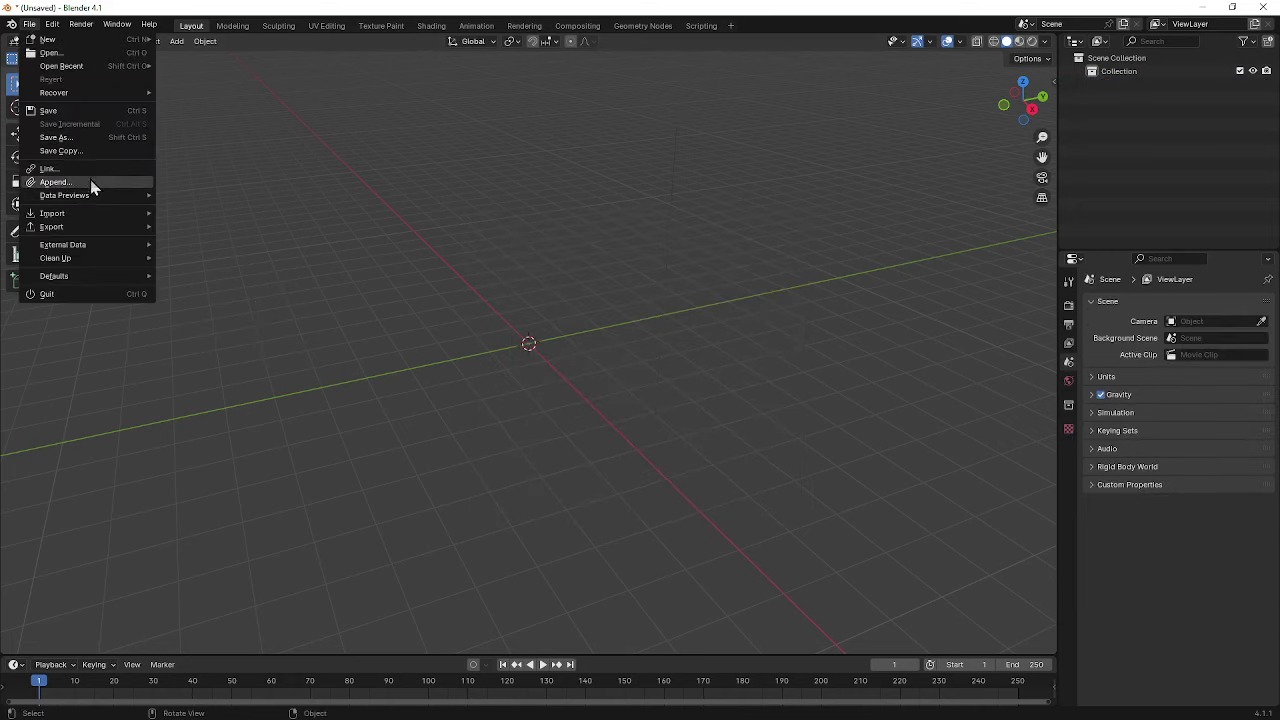
mouse_move(97, 215)
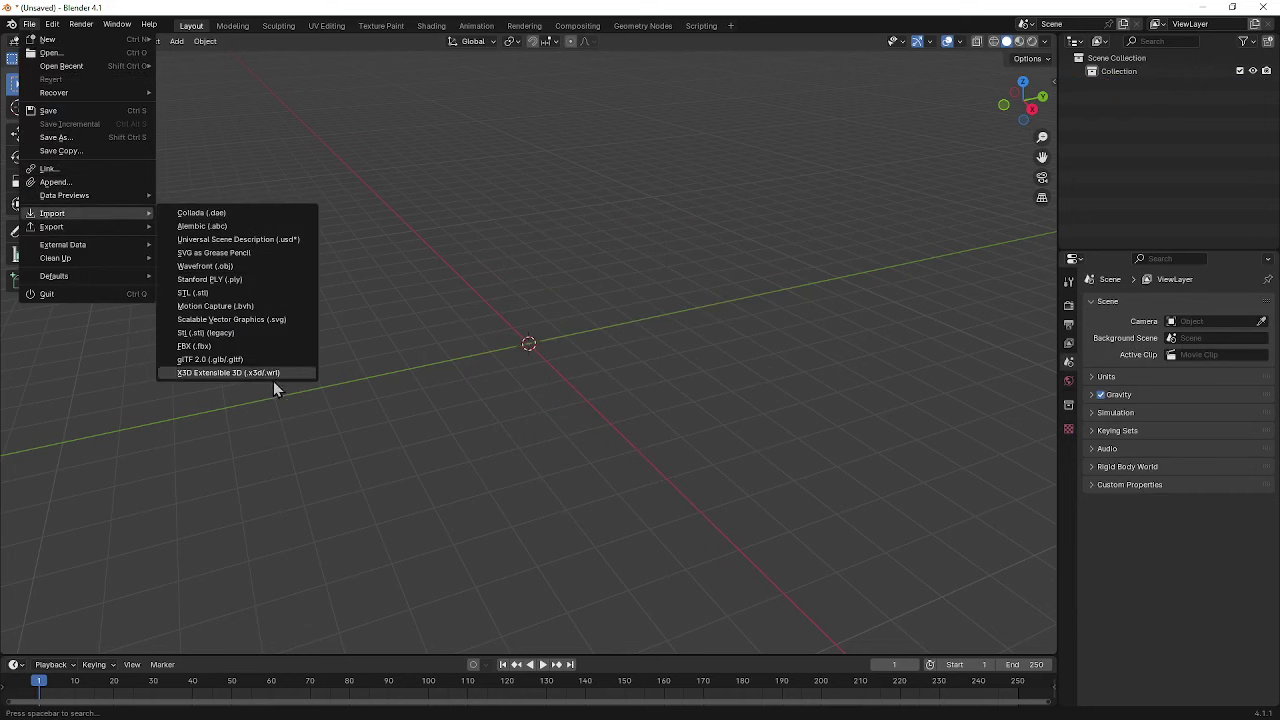
click(270, 348)
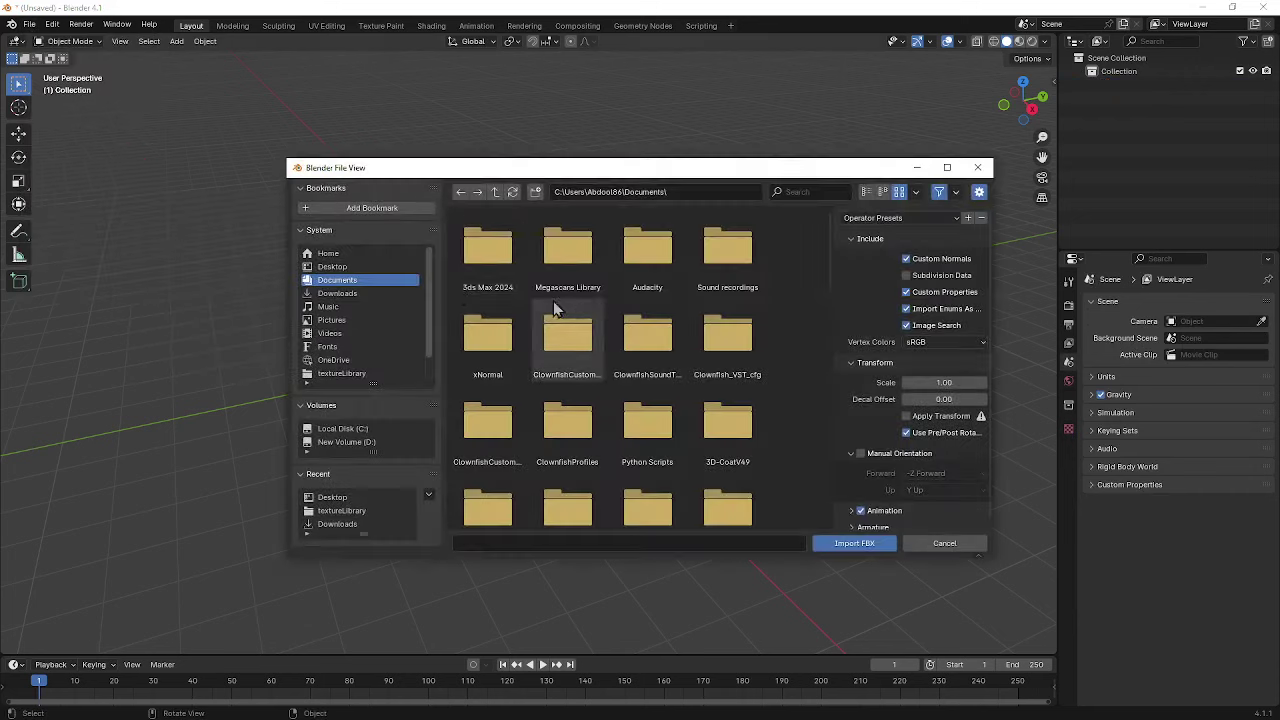
click(350, 268)
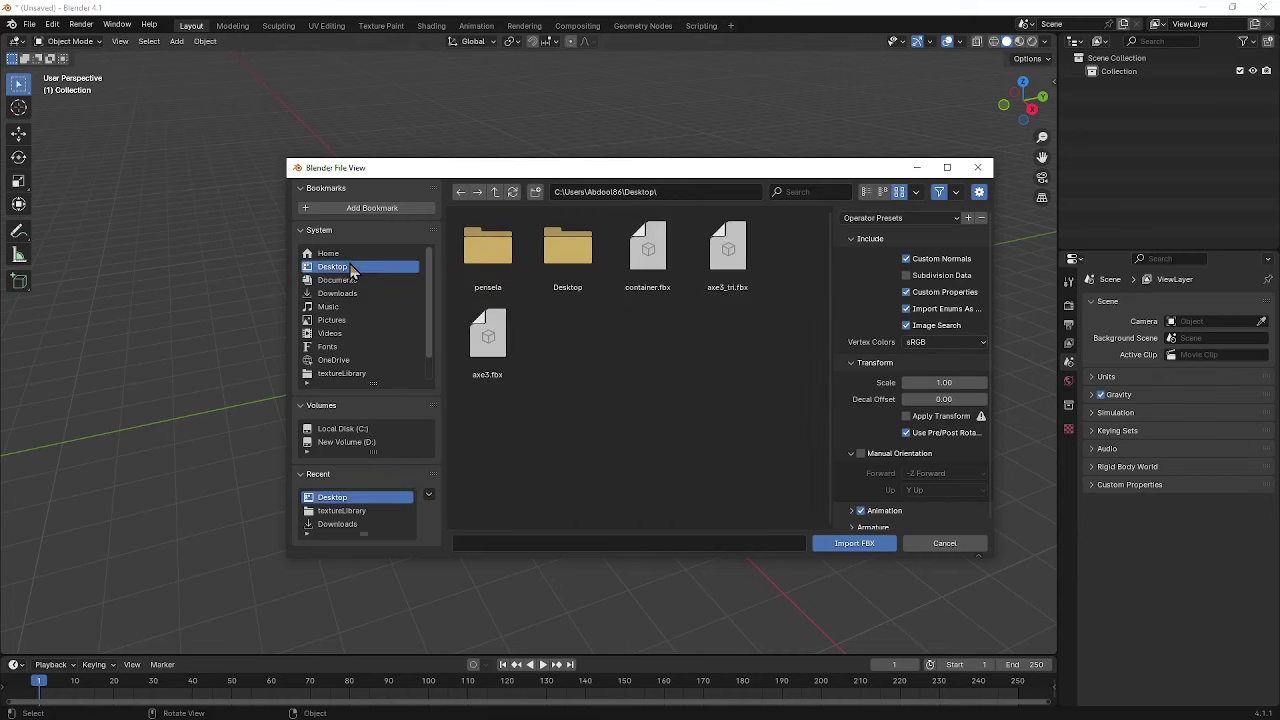
double_click(670, 280)
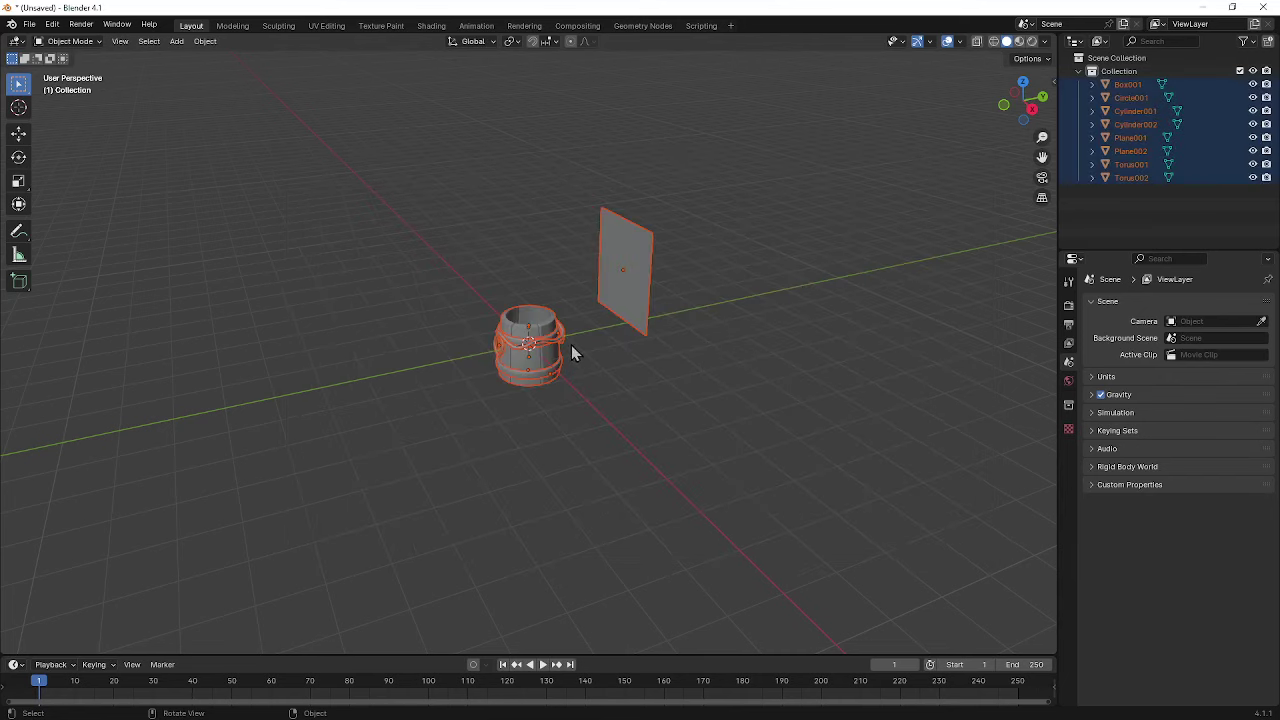
- Delete the leftover flat reference plane standing behind the imported barrel
key(KP_1)
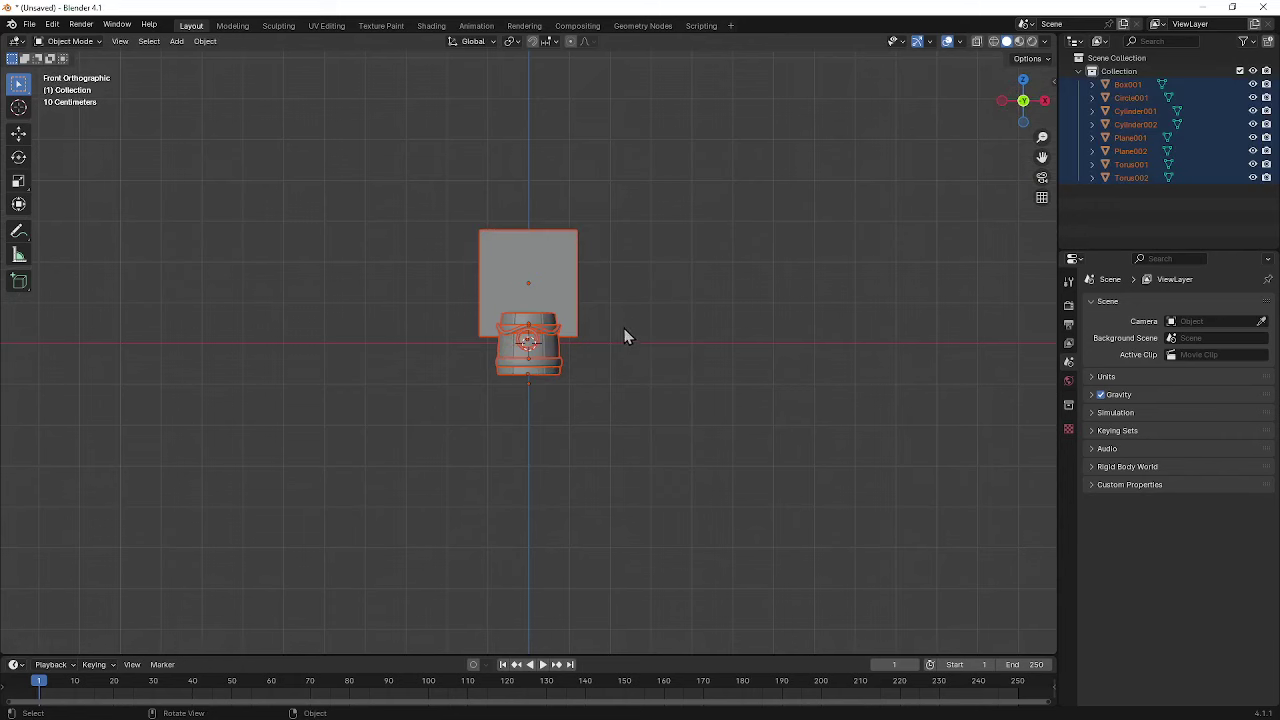
middle_drag(731, 299, 603, 314)
click(617, 268)
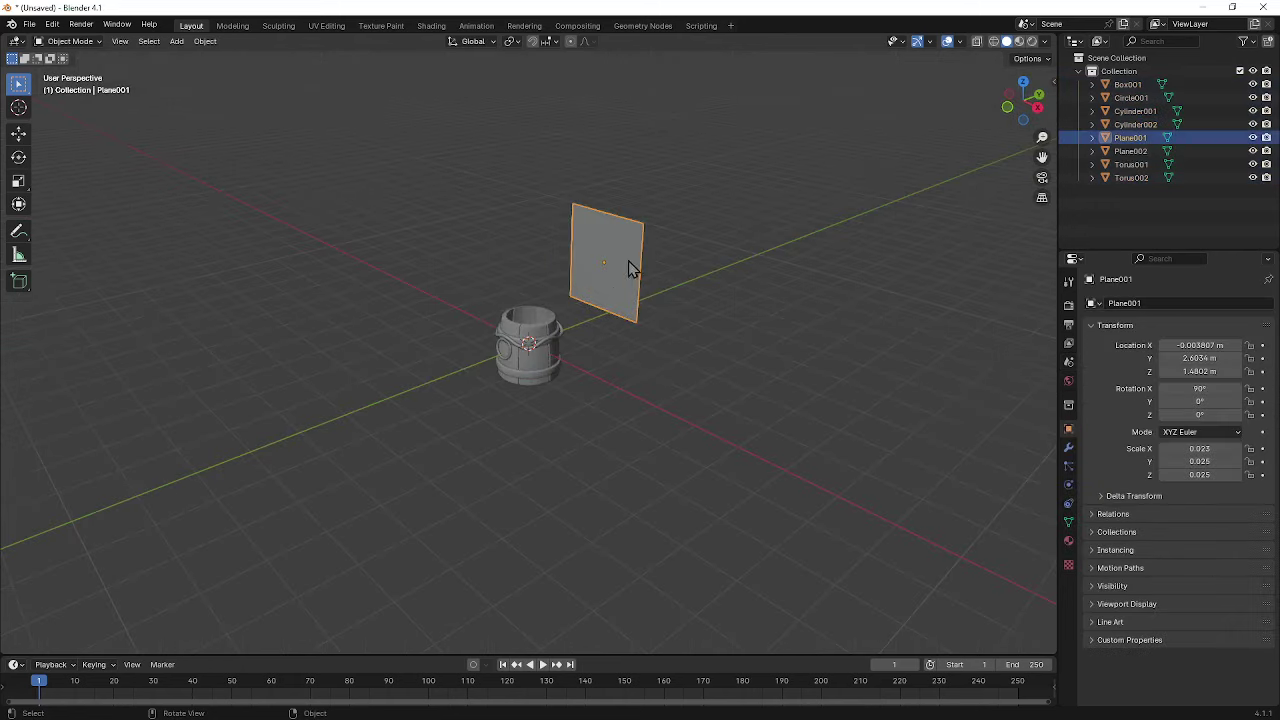
key(x)
click(718, 273)
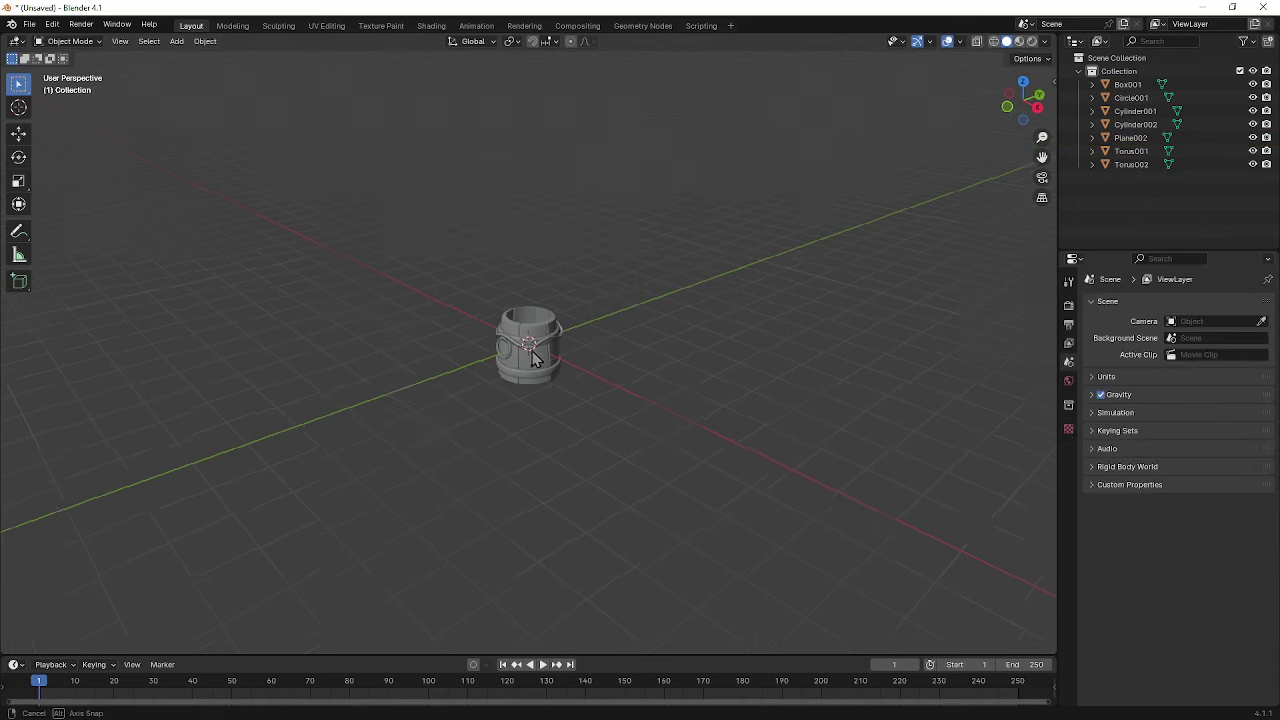
- Select the upper band around the barrel as the object to work on
middle_drag(600, 320, 585, 258)
scroll(540, 343, up, 5)
click(632, 316)
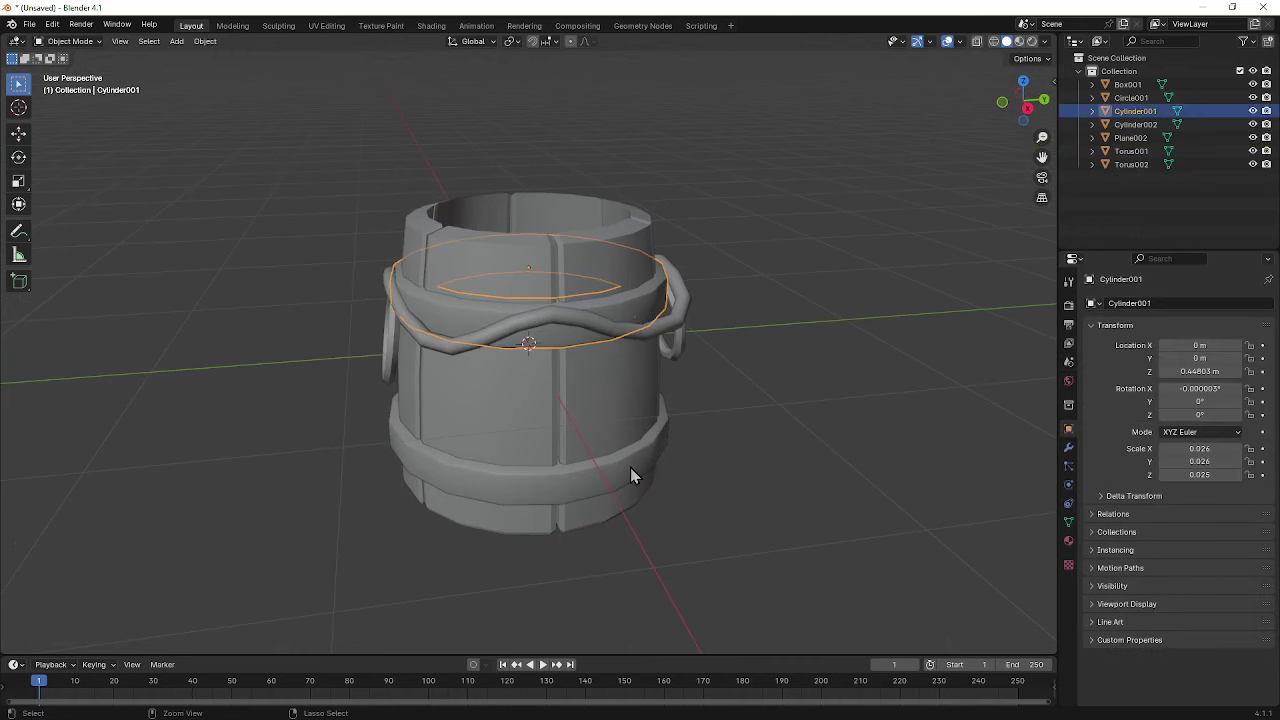
click(630, 468)
click(795, 387)
click(626, 309)
middle_drag(834, 351, 681, 340)
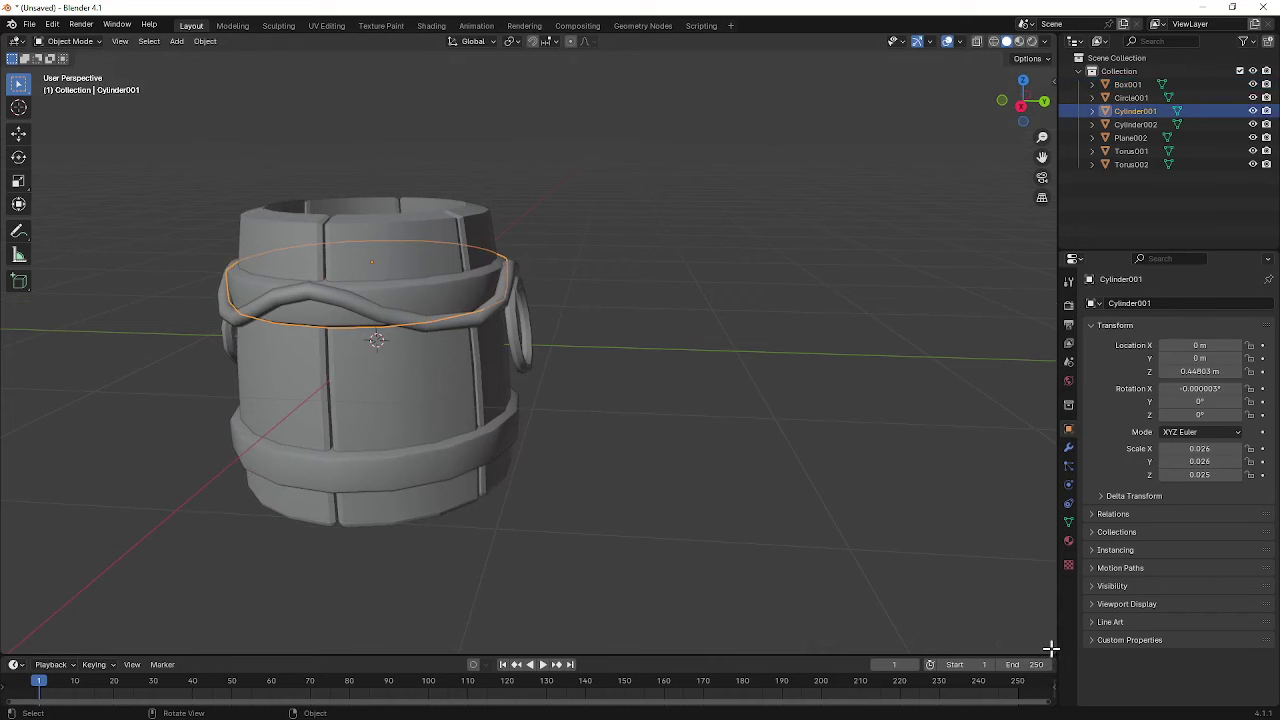
- Split the 3D viewport into three areas and switch the upper band to Texture Paint mode
drag(1052, 652, 547, 605)
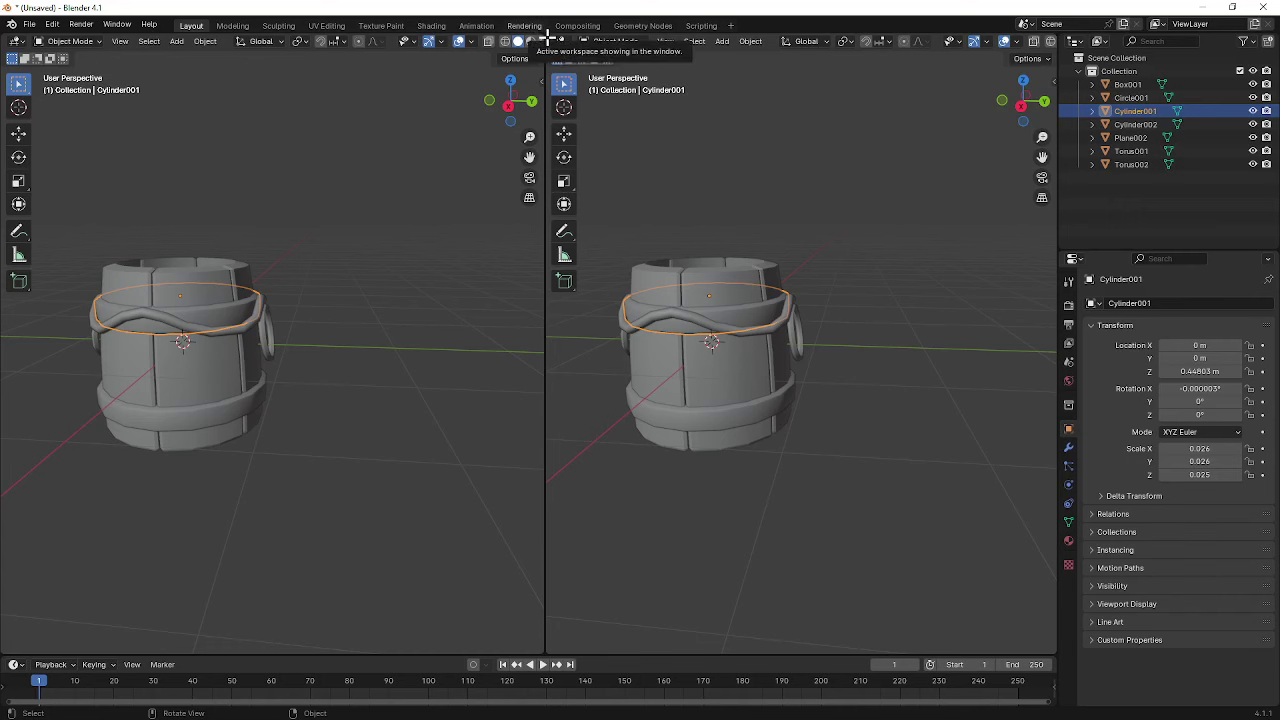
drag(549, 40, 570, 341)
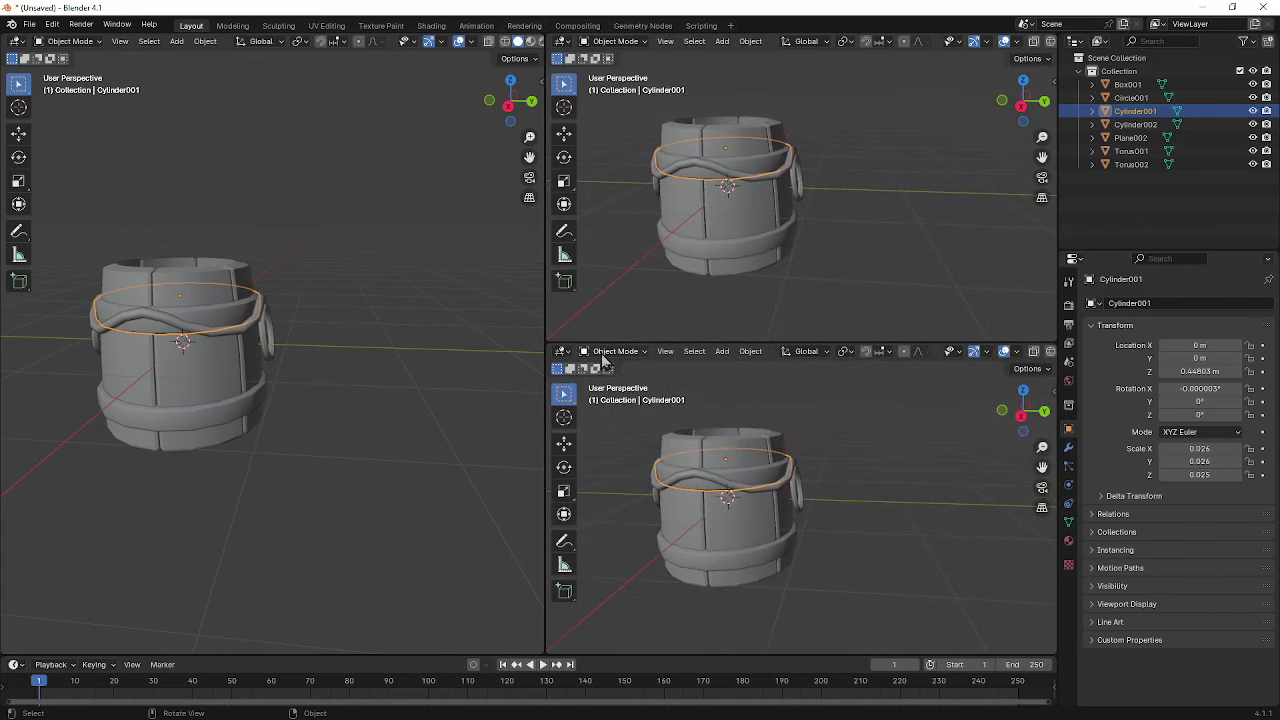
click(605, 352)
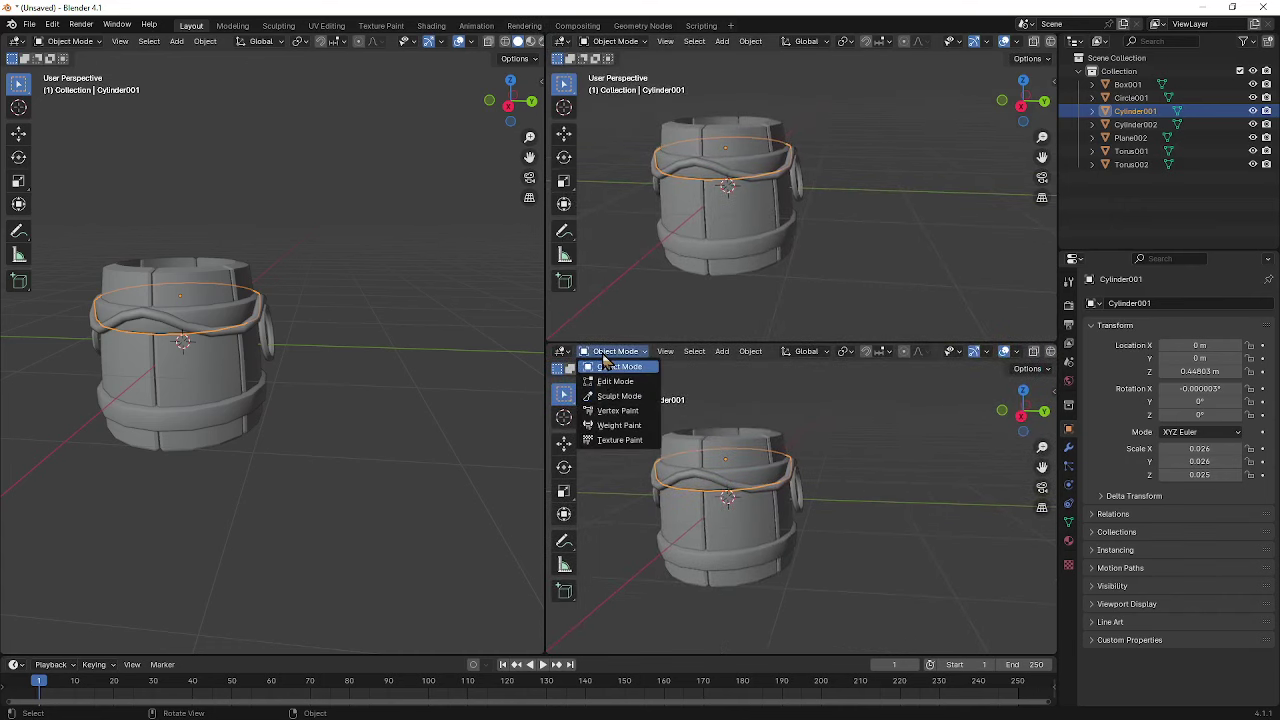
click(620, 440)
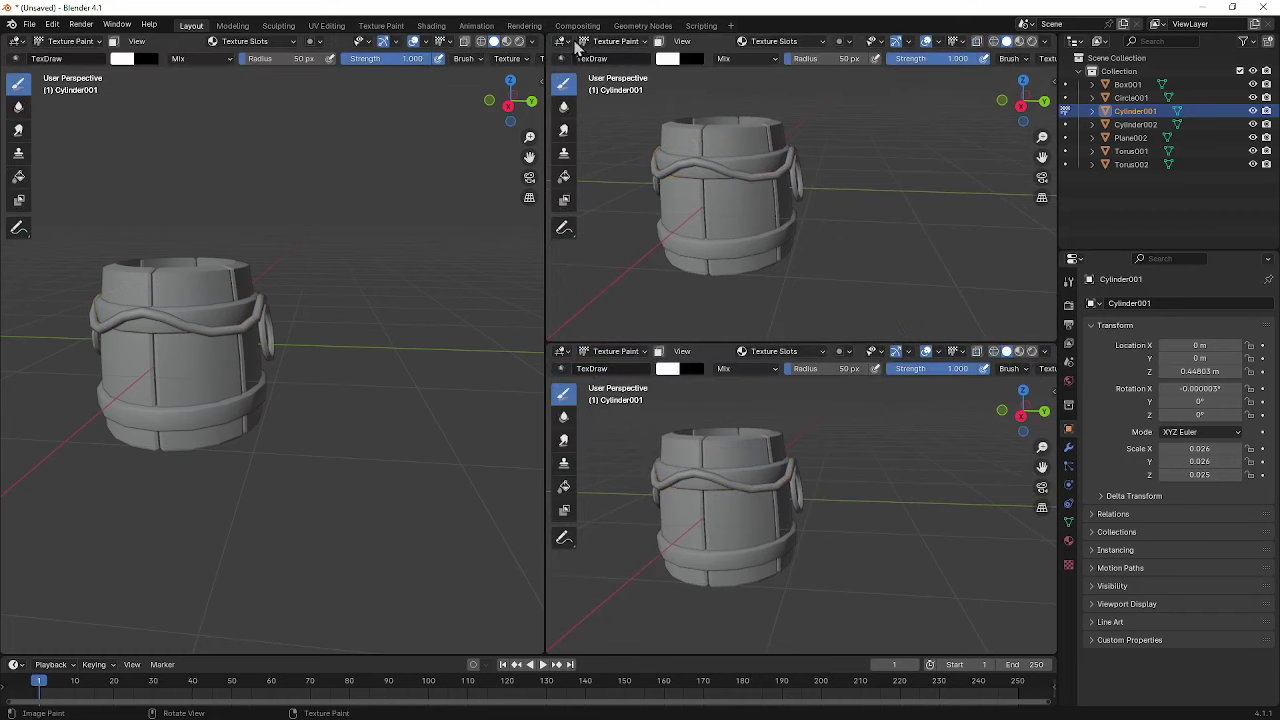
- Change the upper of the two stacked viewports to the Shader Editor and delete the Normal Map node from the 02 - Default material
click(562, 41)
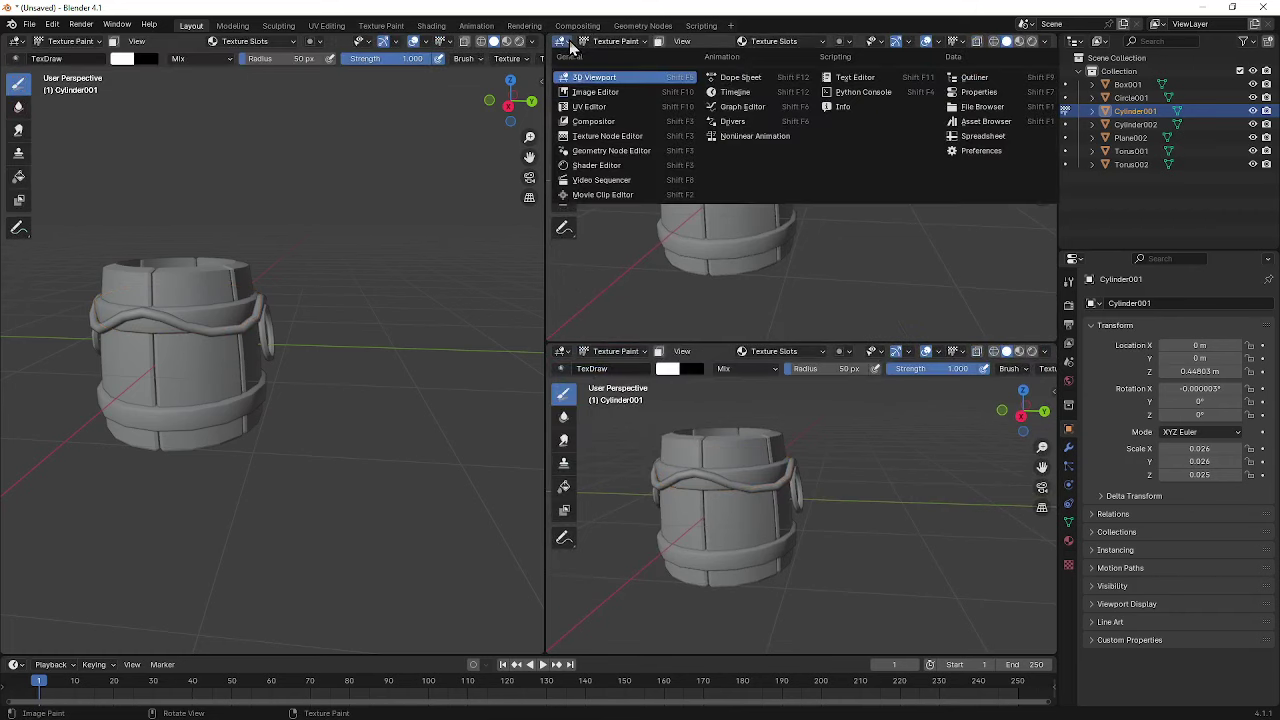
click(624, 166)
middle_drag(758, 271, 806, 192)
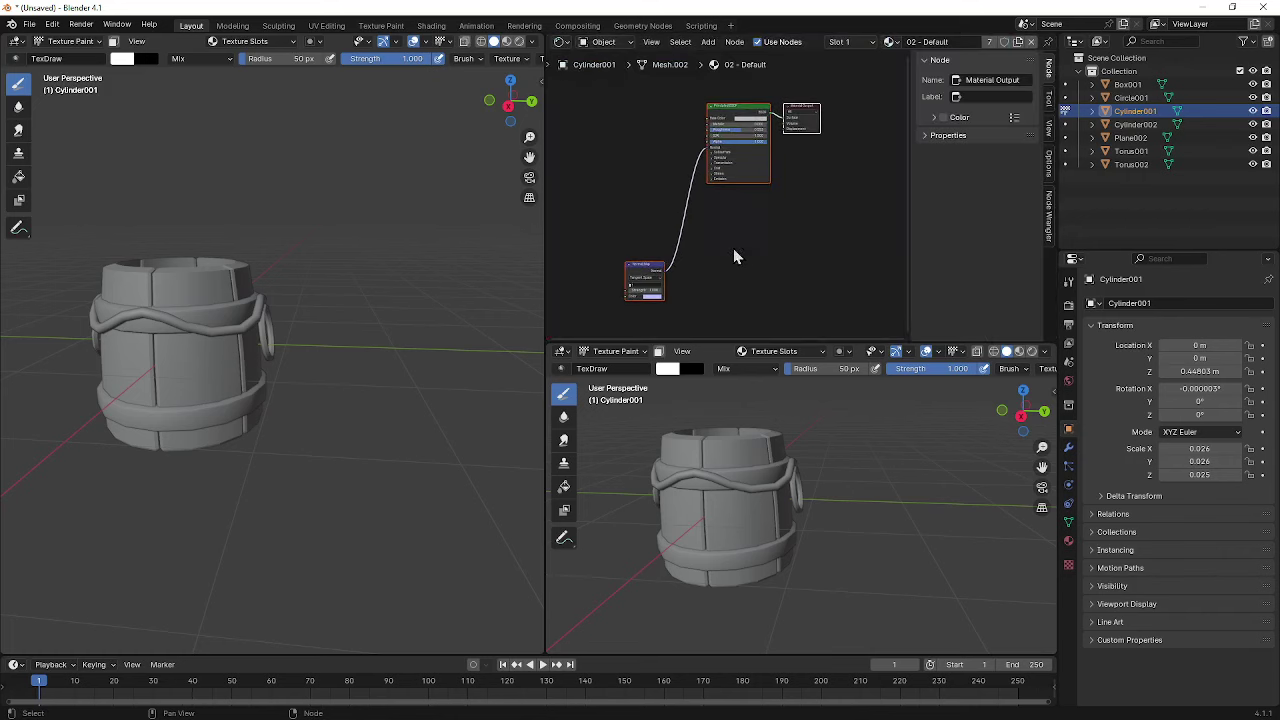
middle_drag(683, 289, 685, 246)
scroll(683, 242, up, 1)
drag(645, 225, 624, 156)
click(731, 230)
middle_drag(658, 203, 668, 261)
scroll(676, 260, up, 1)
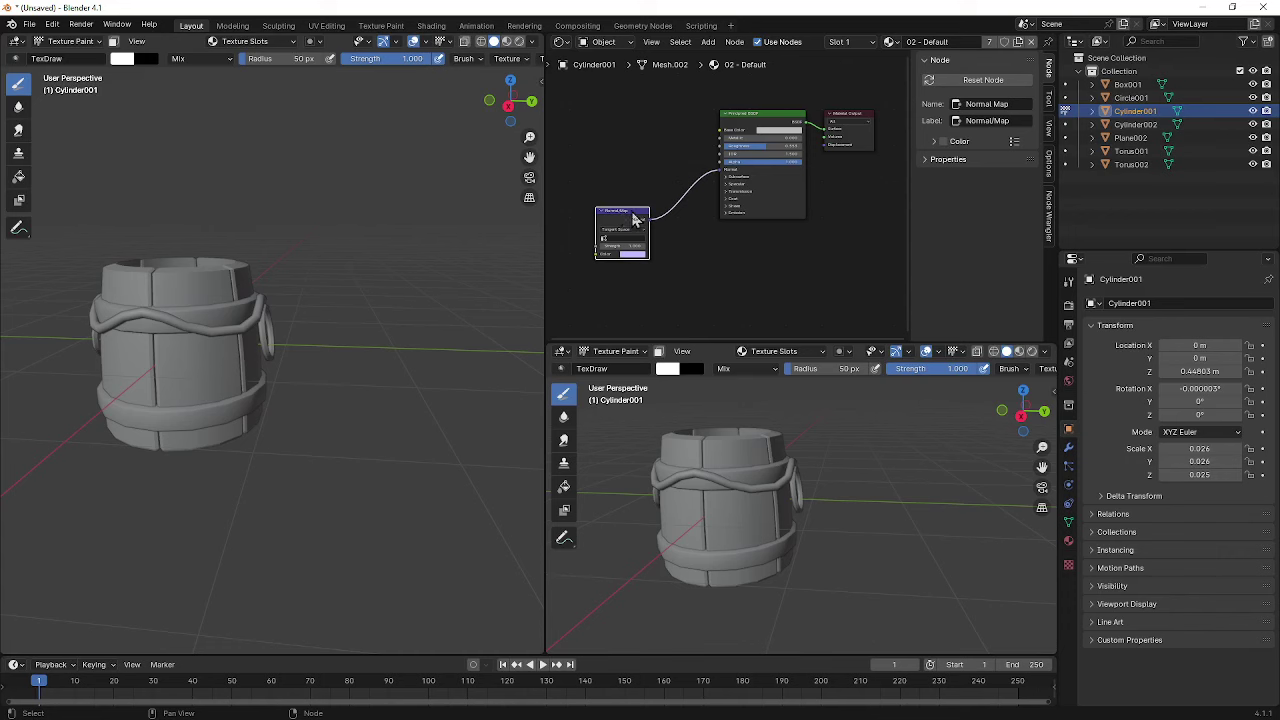
key(Delete)
scroll(640, 195, up, 4)
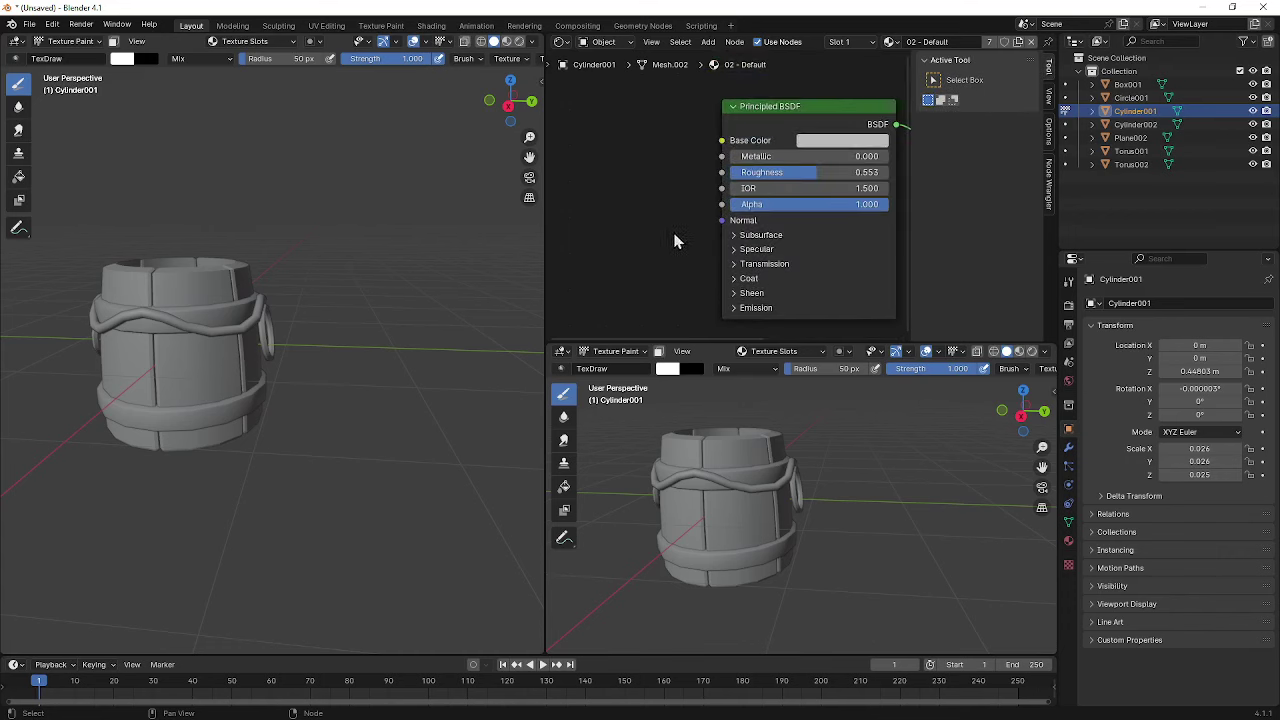
- Add a Bump node and connect its Normal output to the Normal input of the Principled BSDF
scroll(607, 242, up, 1)
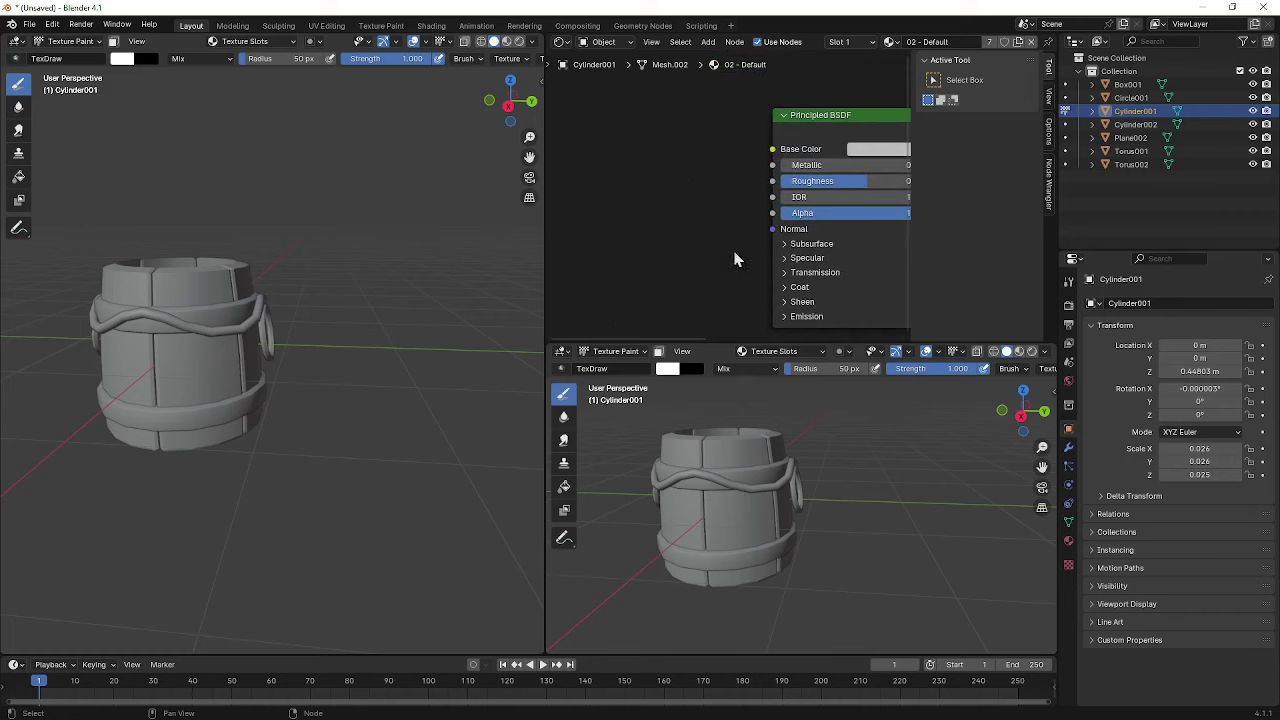
key(shift+a)
click(676, 265)
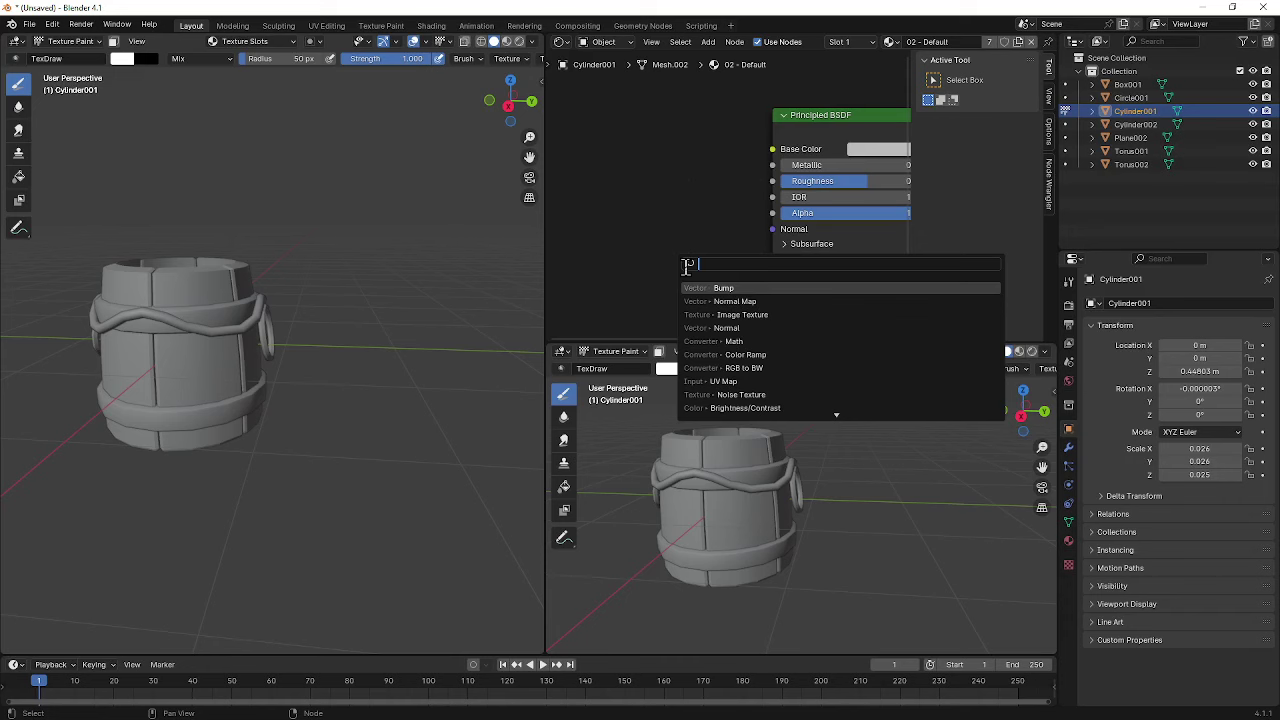
text(bump)
key(Return)
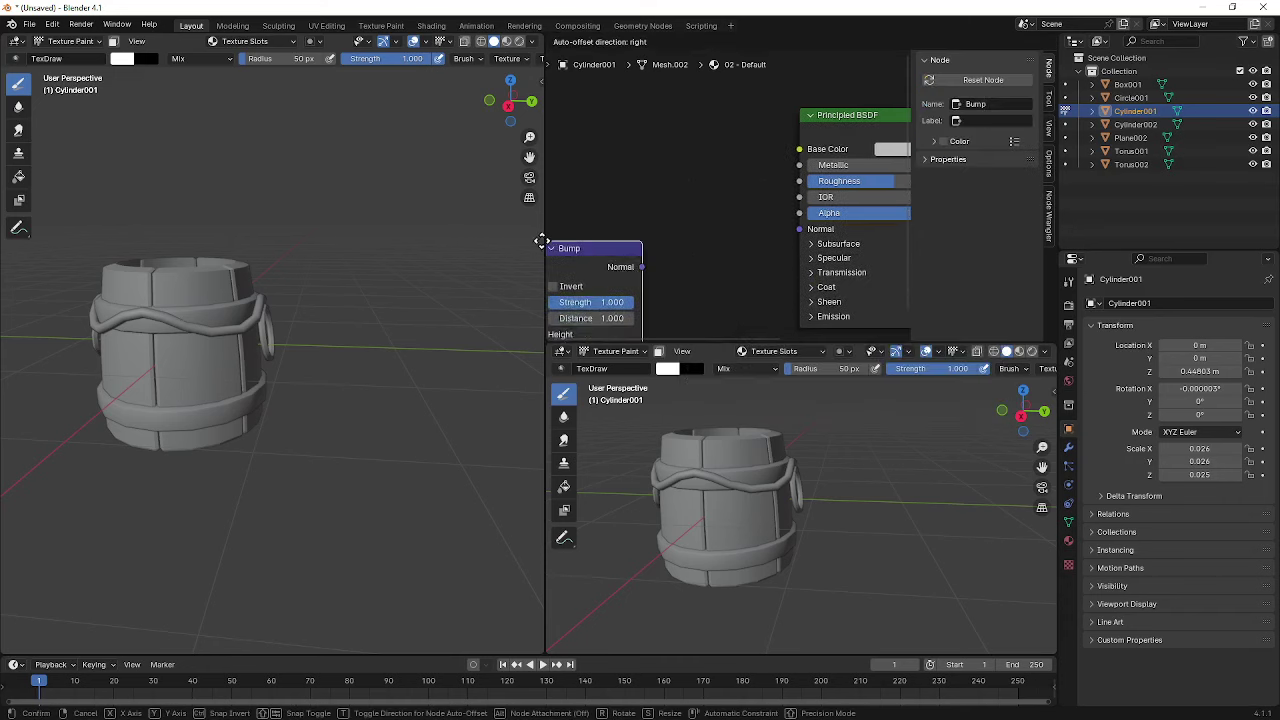
click(589, 244)
drag(697, 269, 818, 232)
- Add an Image Texture node and connect its Color output to the Height input of the Bump node
middle_drag(671, 173, 820, 111)
click(690, 235)
key(shift+a)
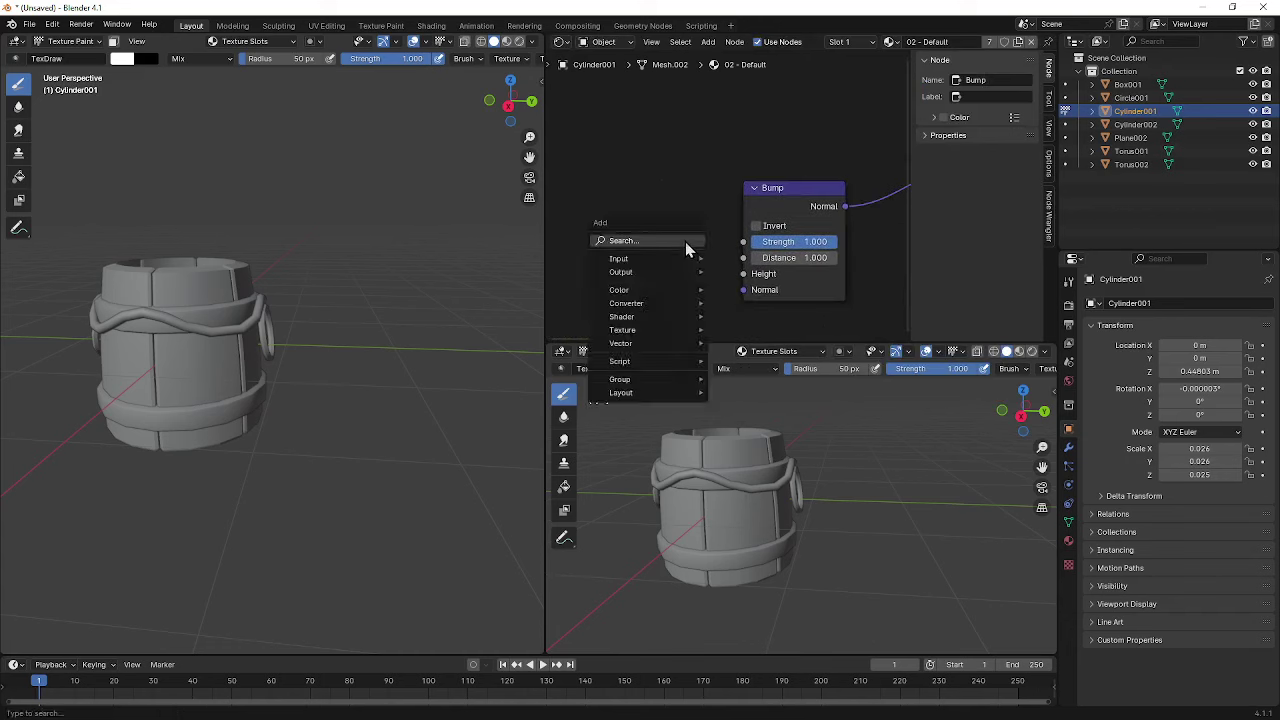
click(685, 243)
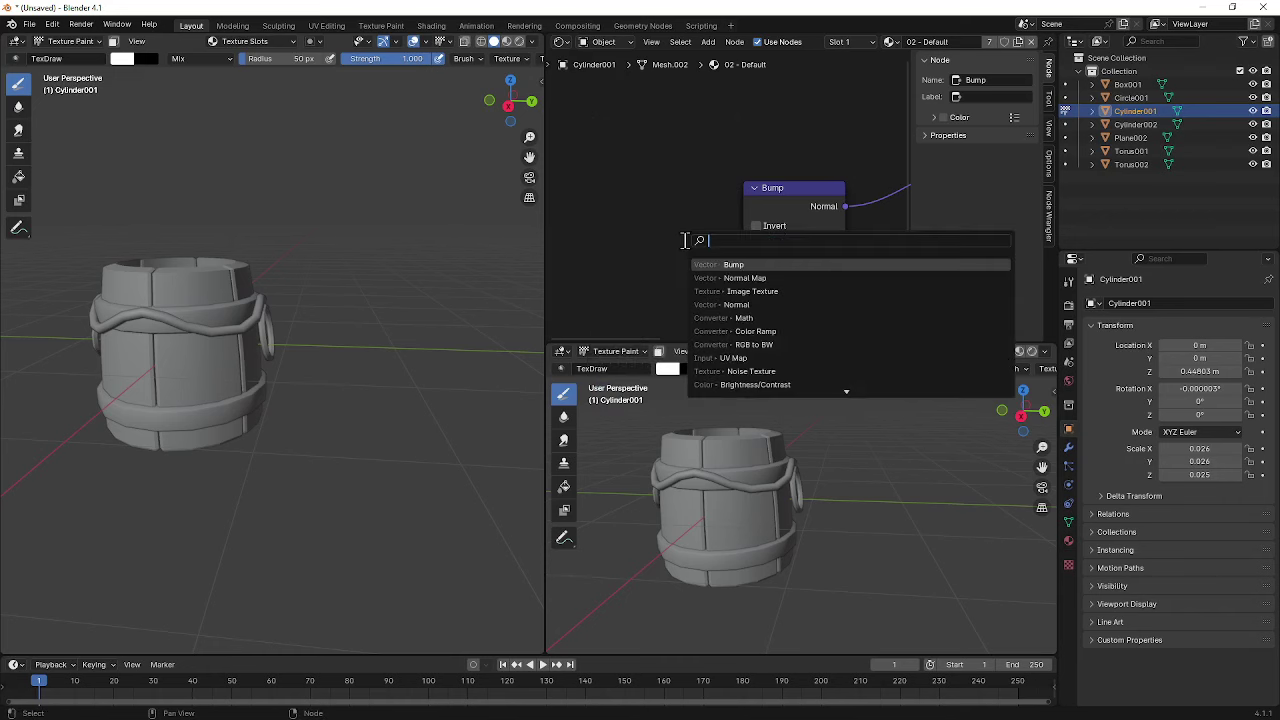
text(Im)
key(Return)
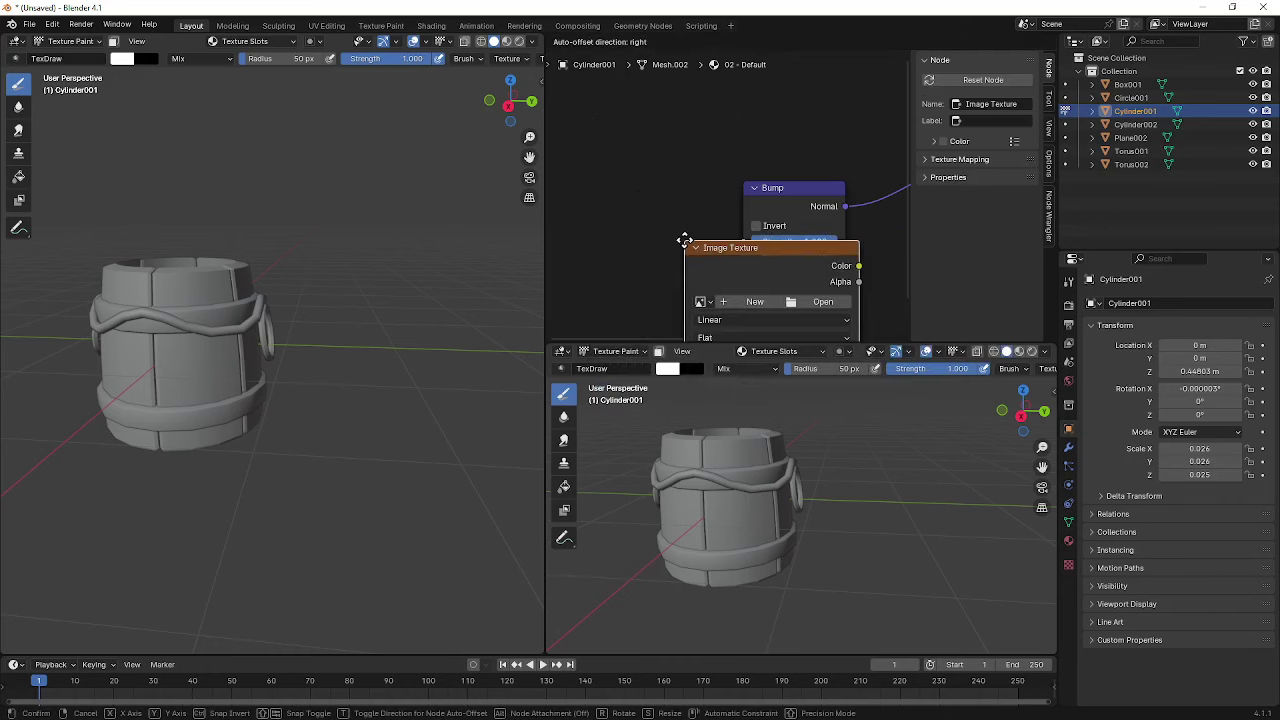
click(668, 250)
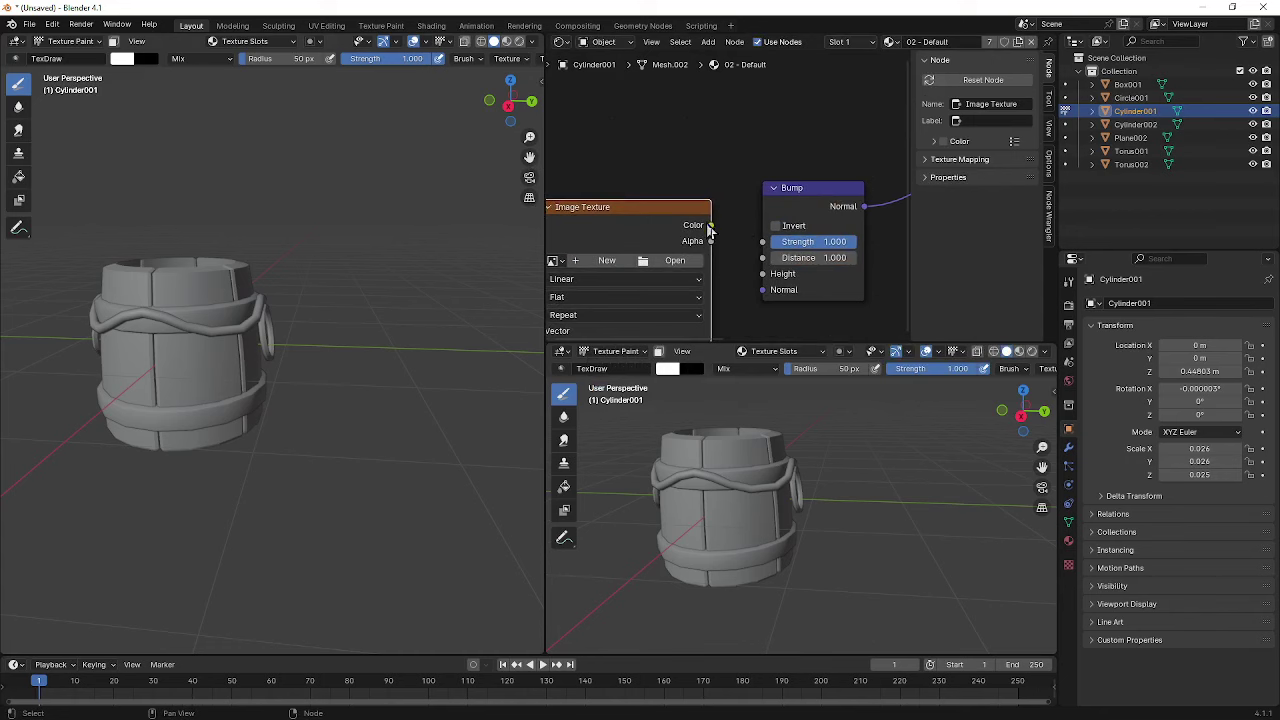
drag(709, 226, 762, 289)
middle_drag(650, 300, 740, 269)
click(692, 234)
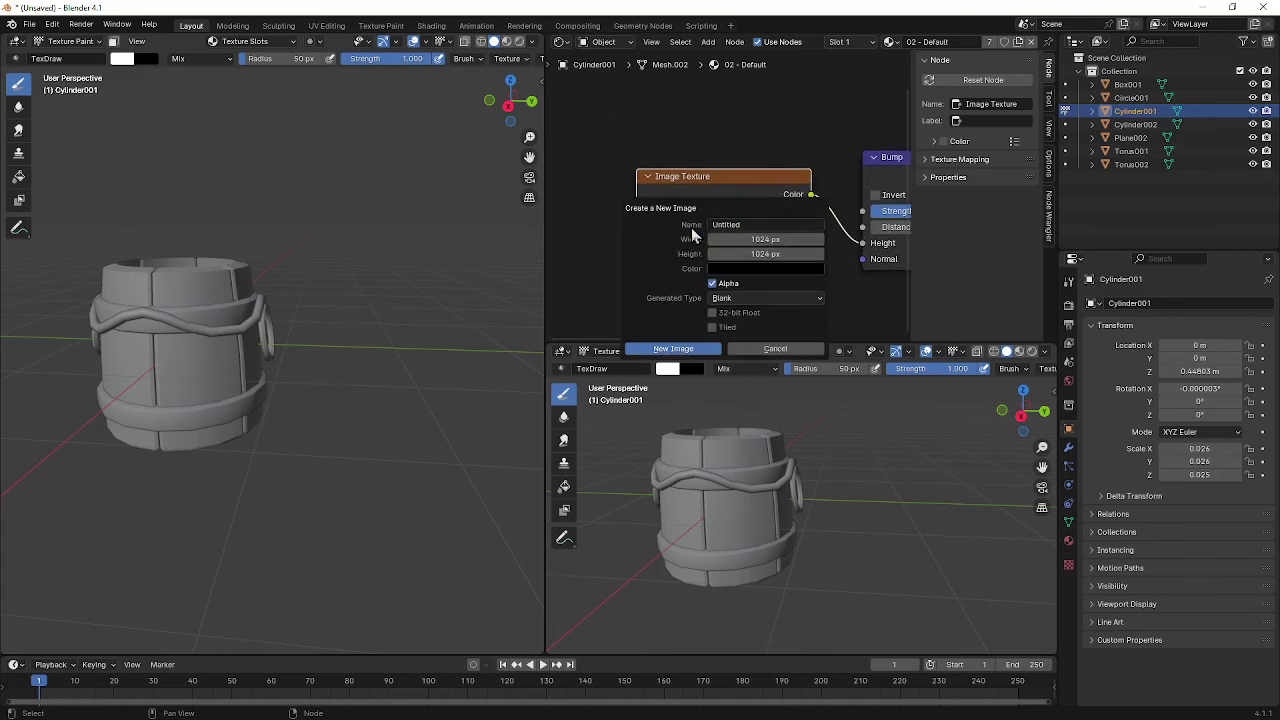
click(701, 352)
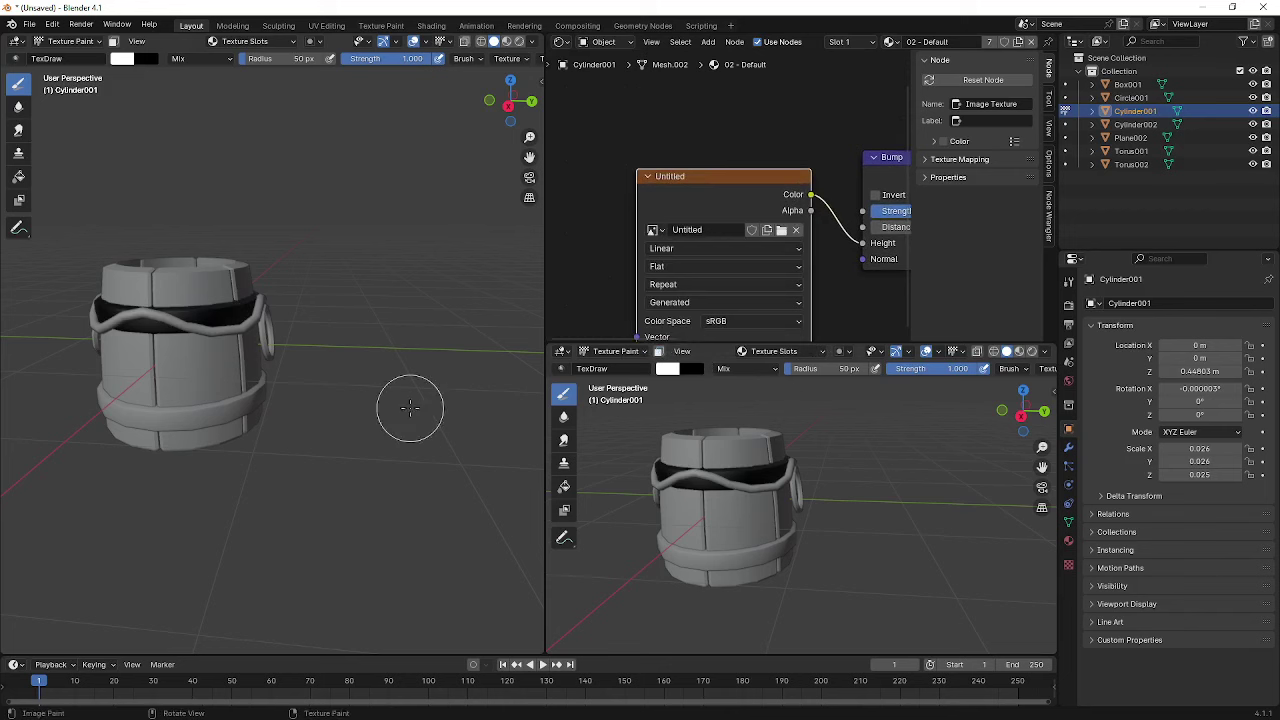
middle_drag(751, 265, 739, 214)
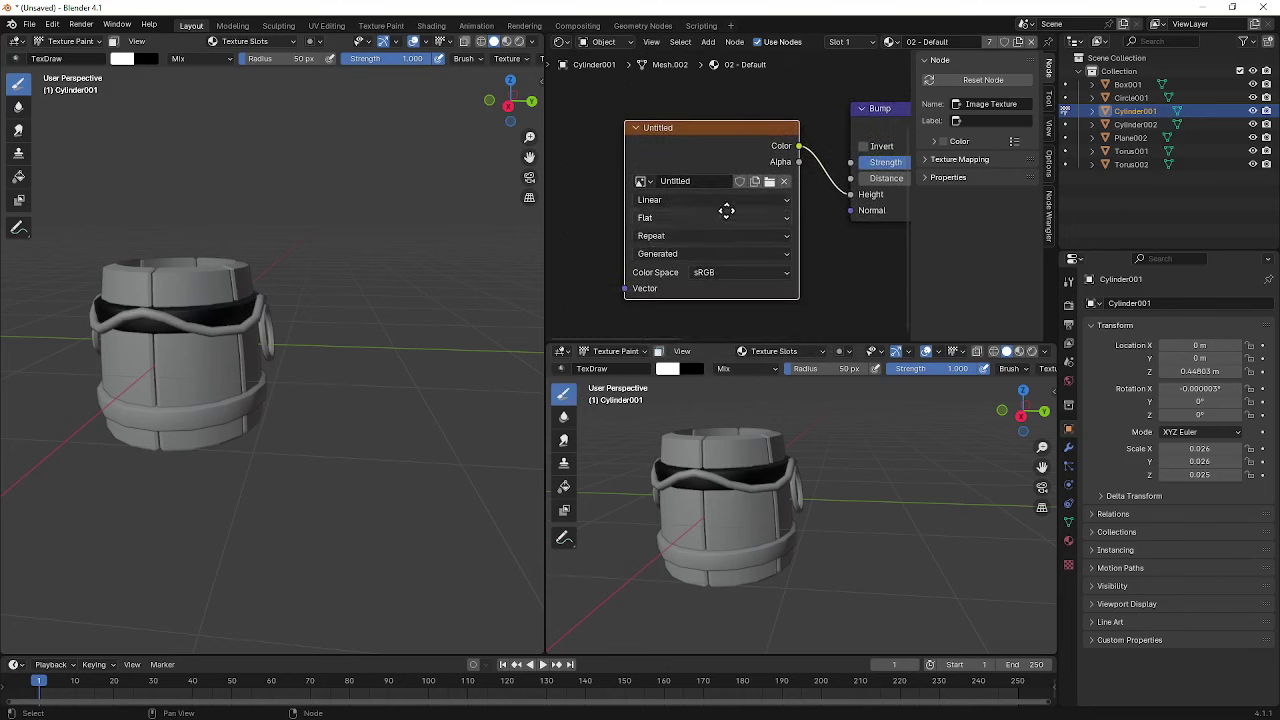
click(640, 178)
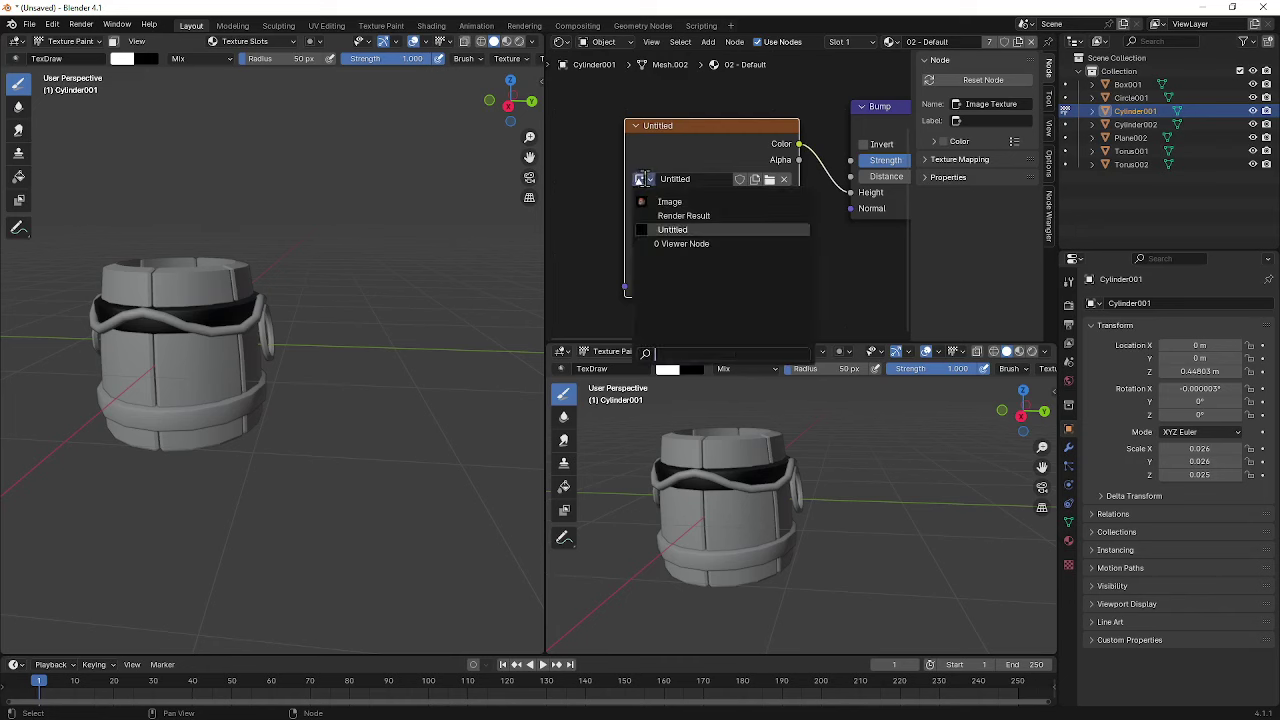
click(783, 180)
click(783, 180)
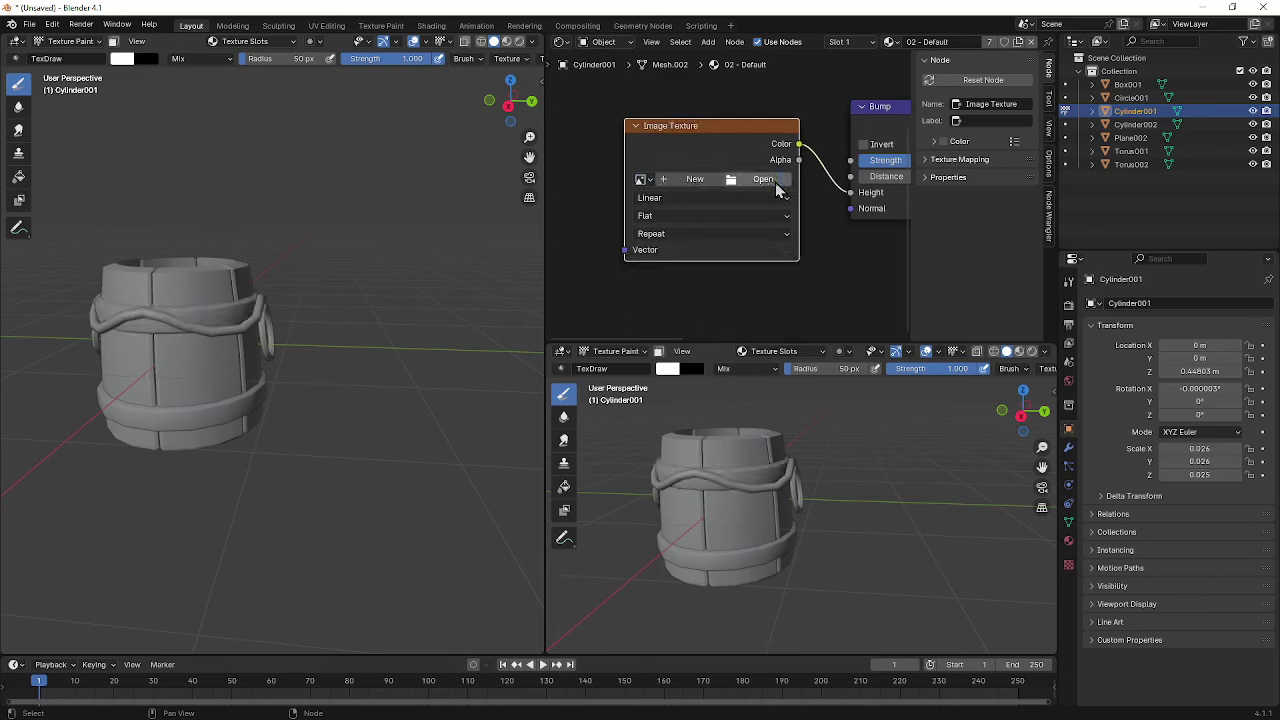
- Create a 32-bit float image for the Image Texture node with grey of Value 0.5 and set its color space to Non-Color
click(692, 179)
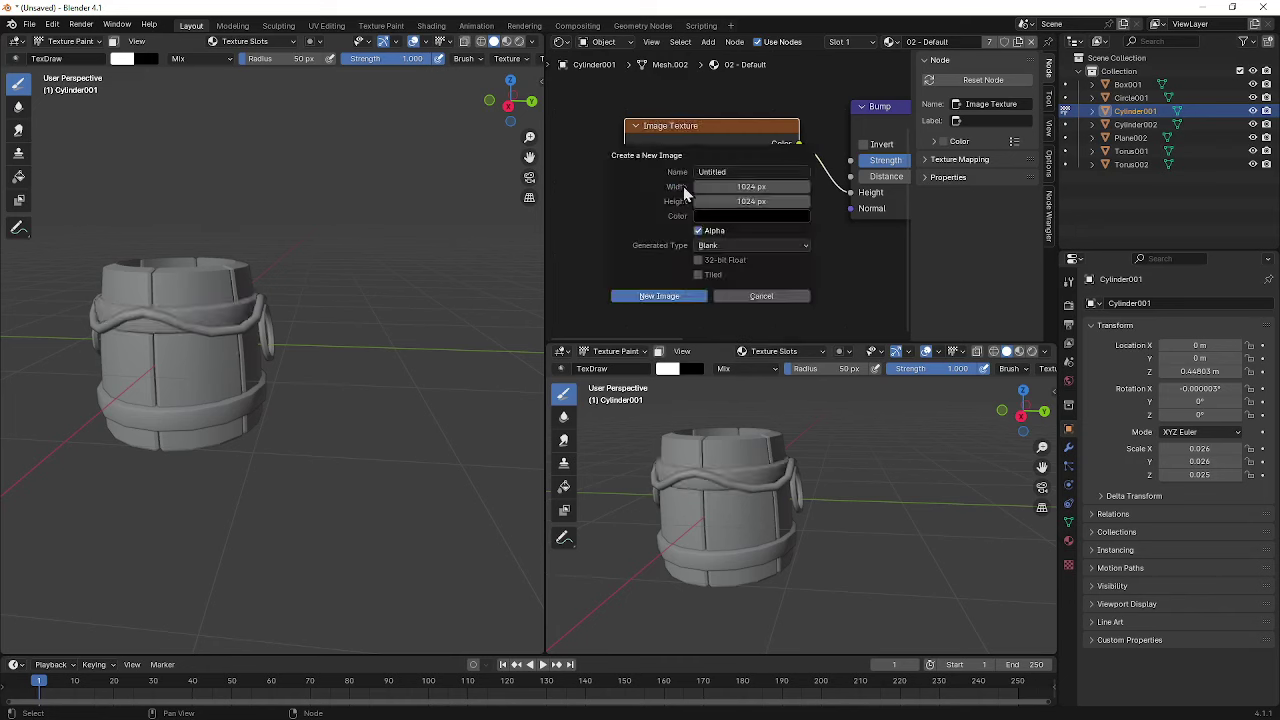
click(754, 218)
drag(829, 346, 828, 284)
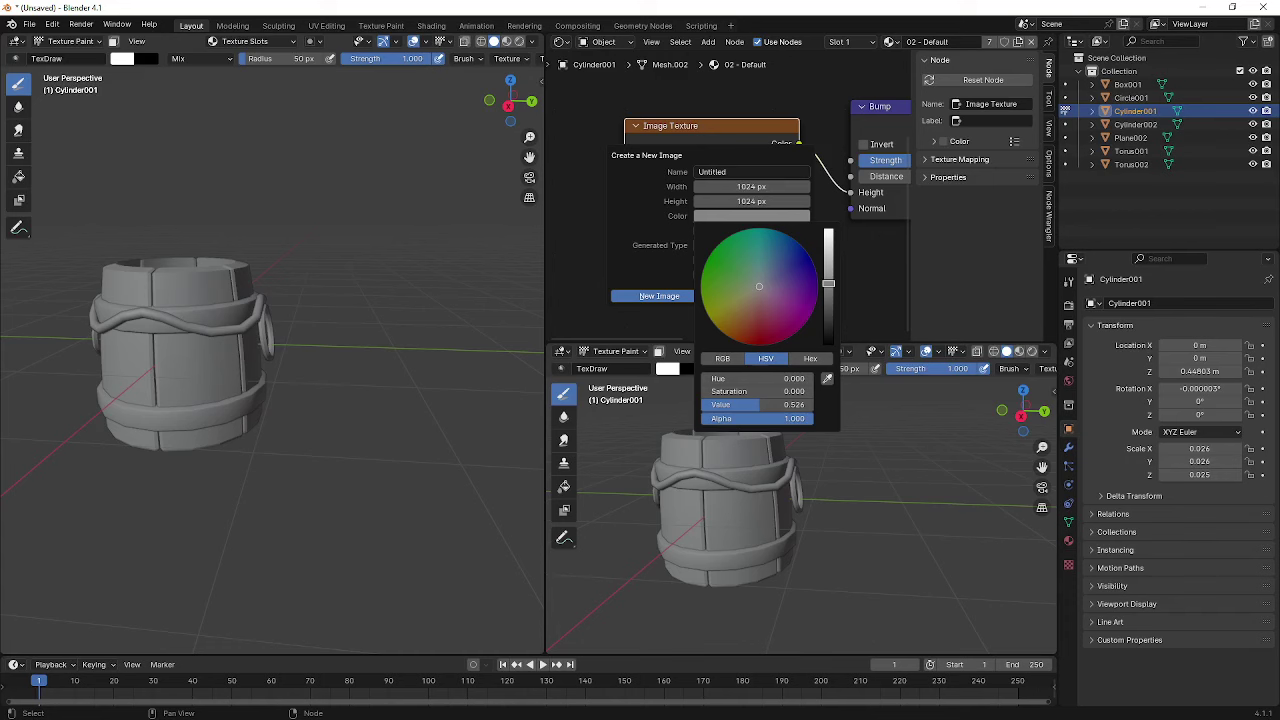
double_click(759, 404)
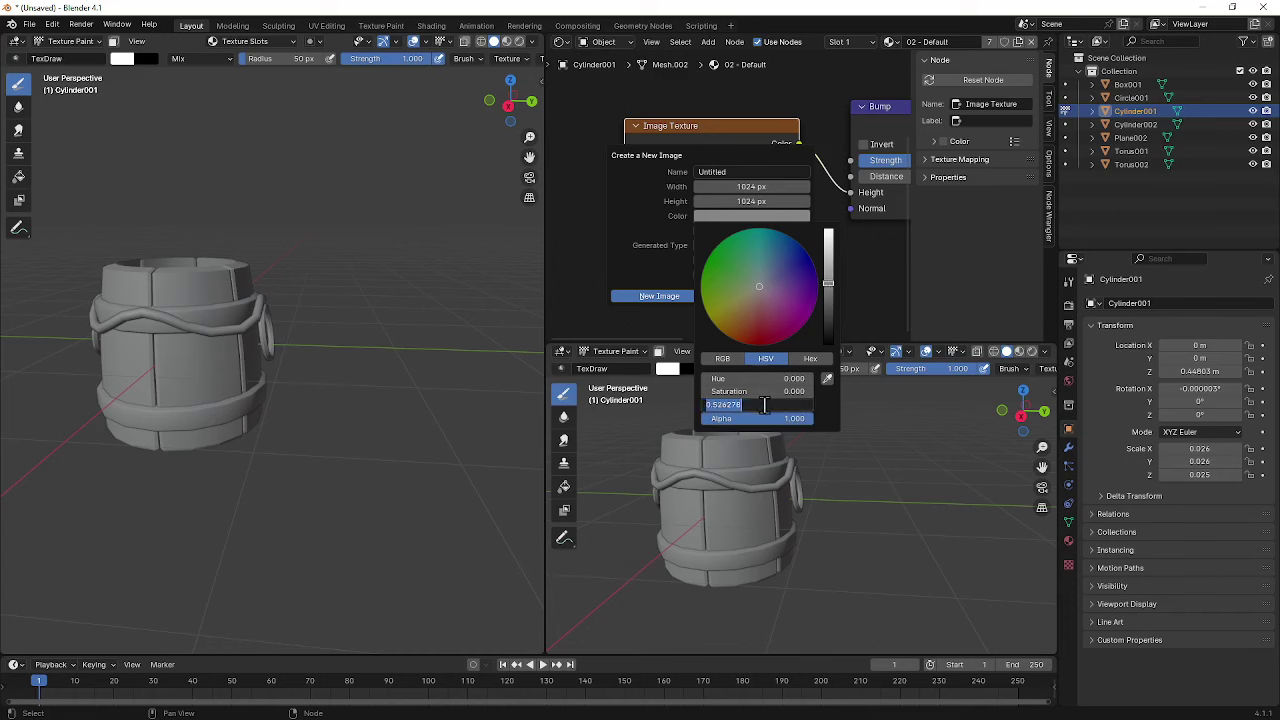
key(BackSpace)
key(Return)
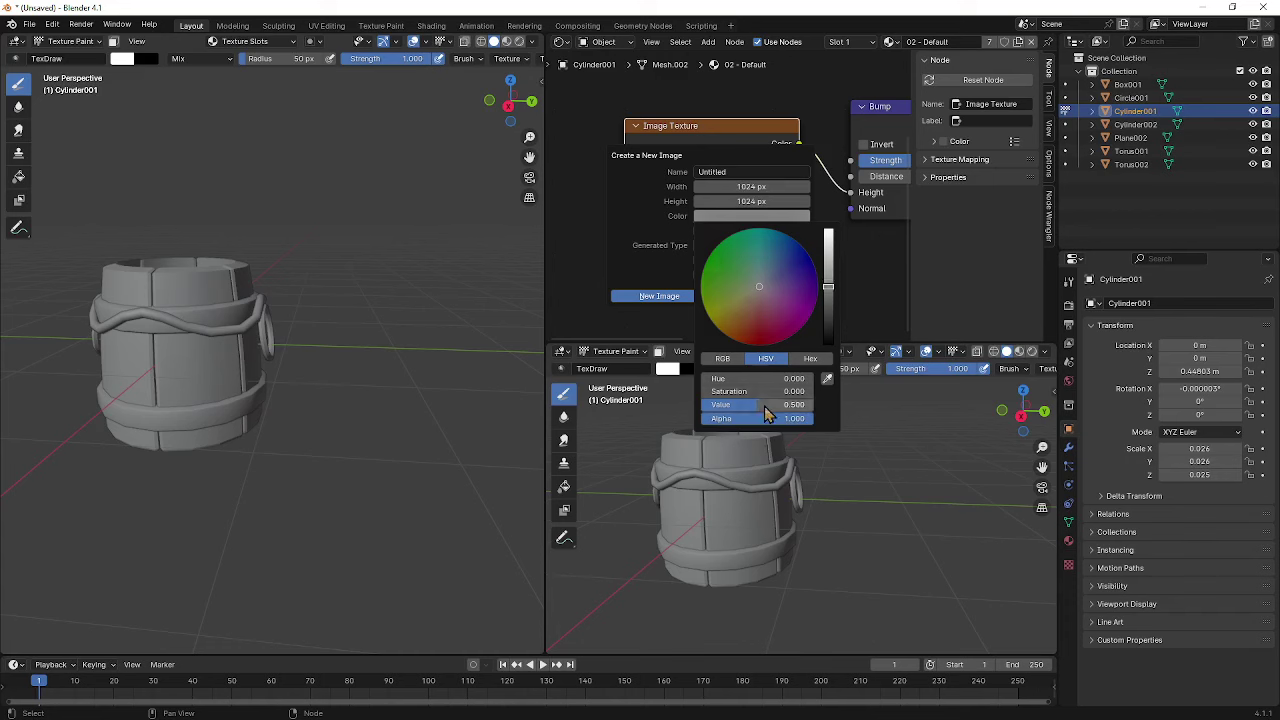
click(888, 307)
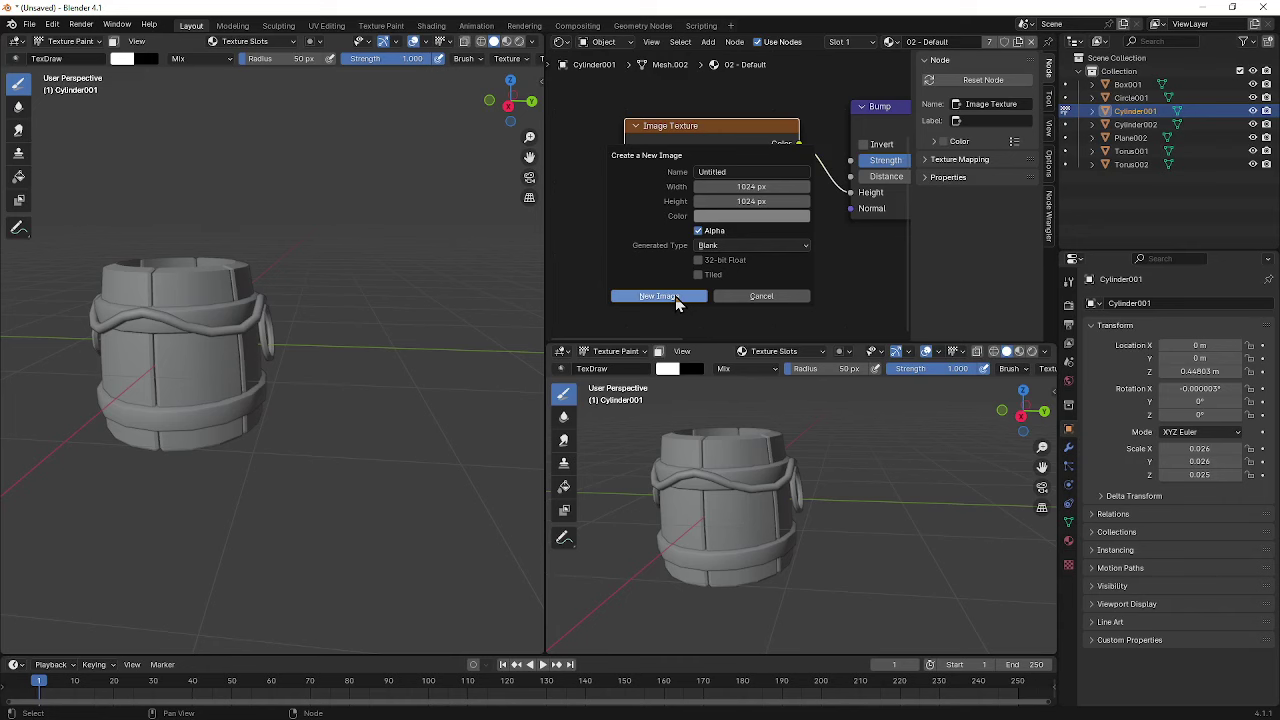
click(712, 260)
click(662, 297)
click(767, 270)
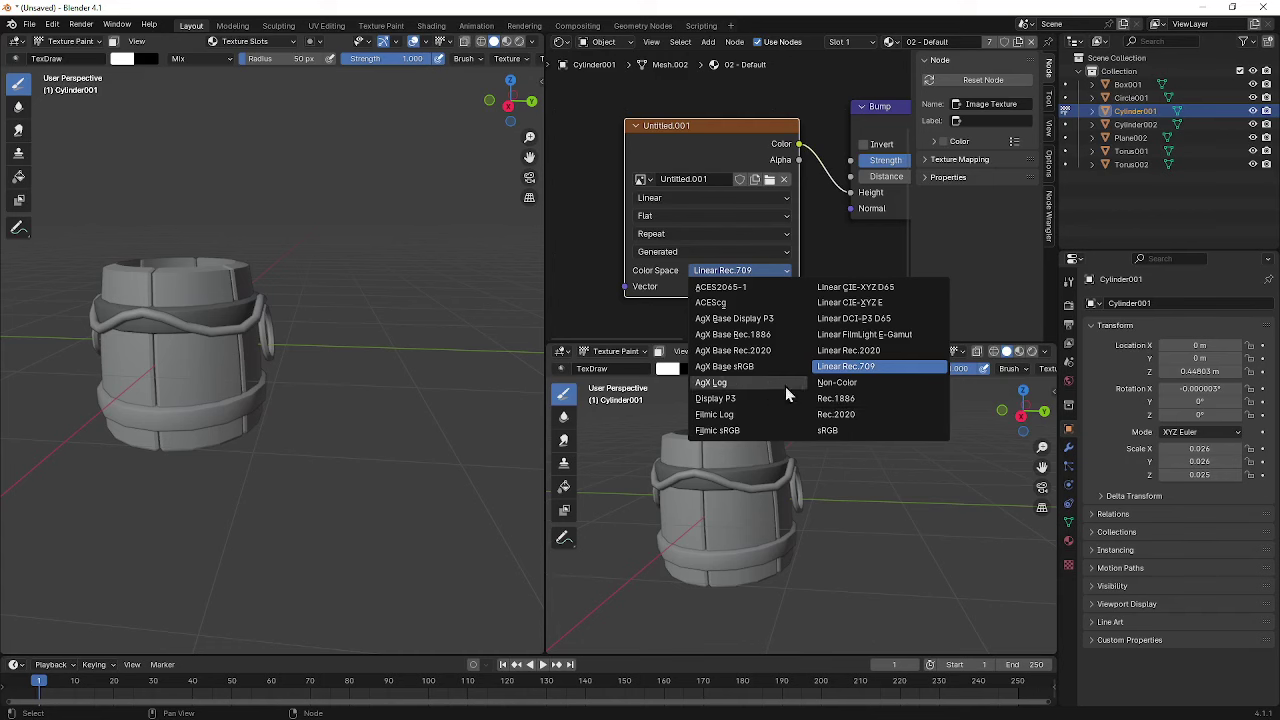
click(862, 382)
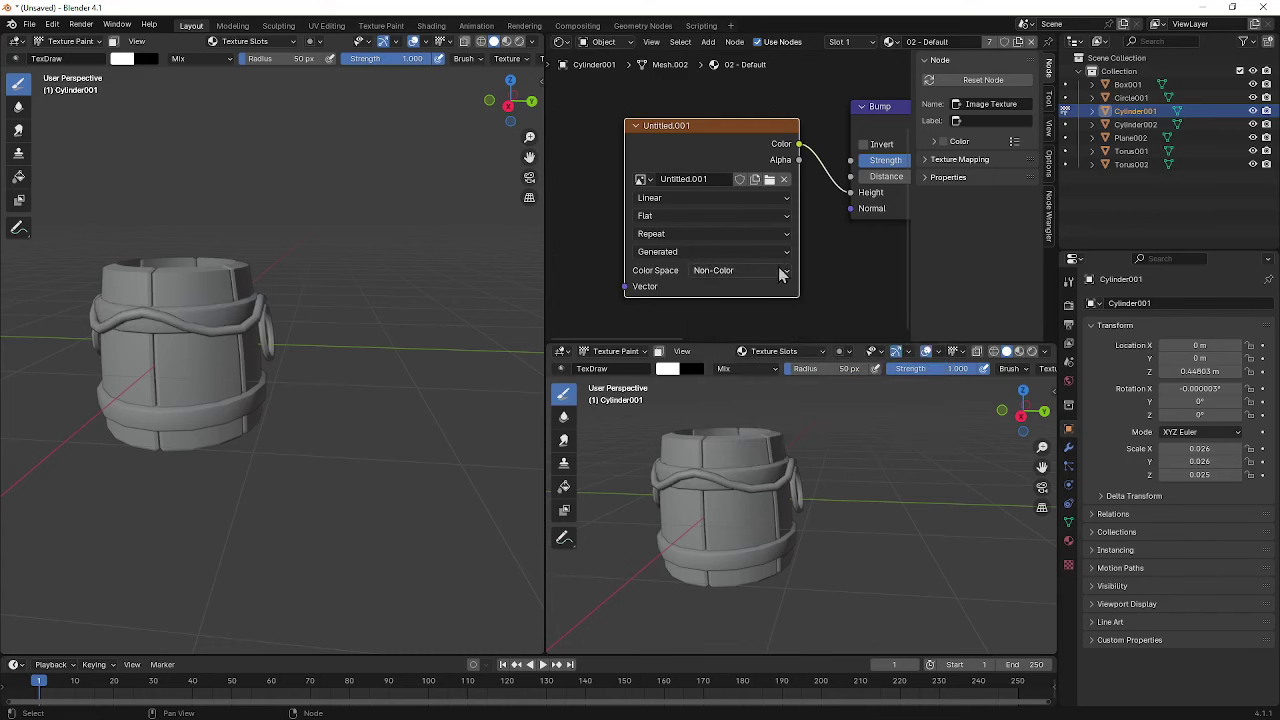
- Show the barrel from the front in orthographic projection in the lower Texture Paint viewport, close up on the upper band
middle_drag(830, 267, 811, 259)
scroll(737, 495, up, 4)
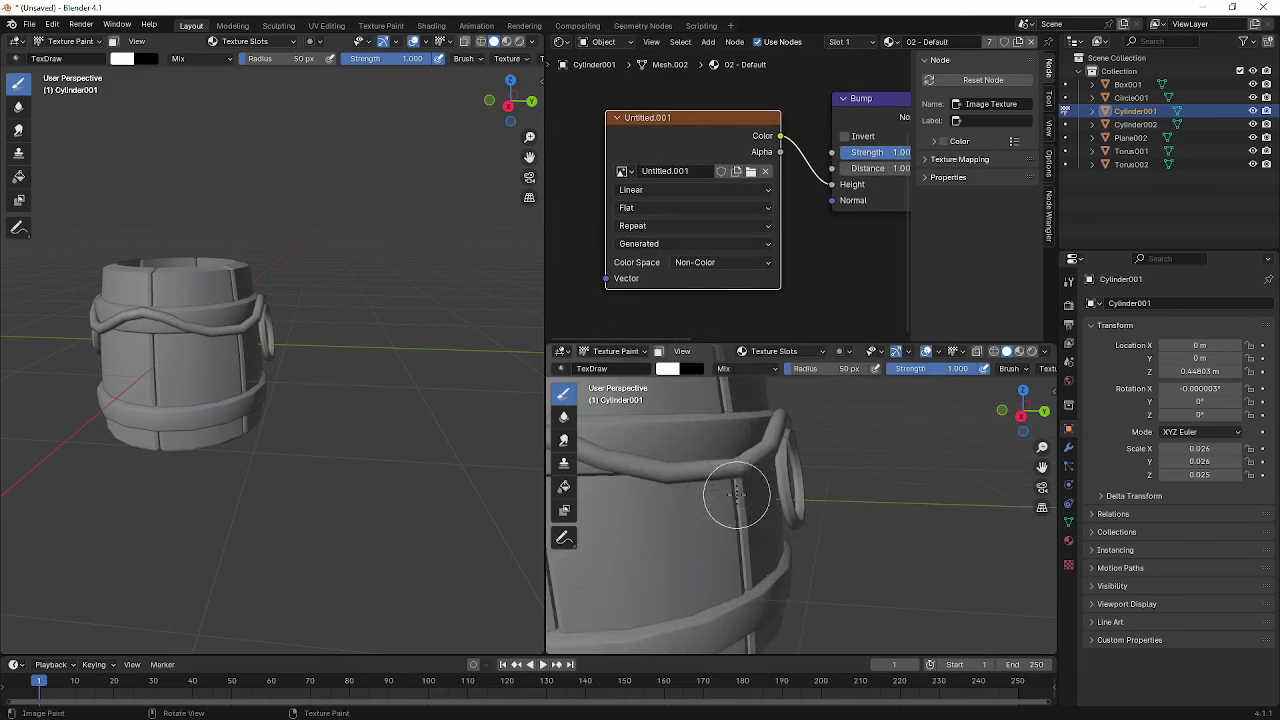
middle_drag(677, 477, 922, 477)
scroll(920, 477, down, 4)
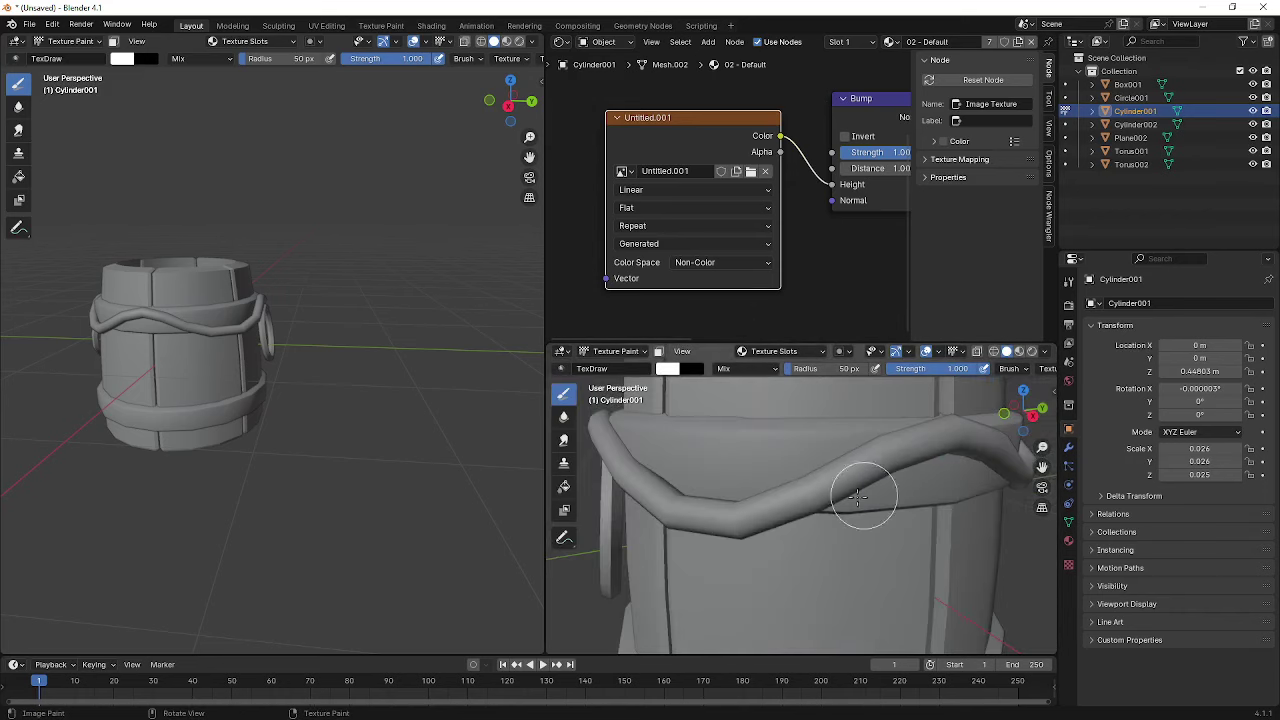
alt+middle_drag(749, 466, 771, 483)
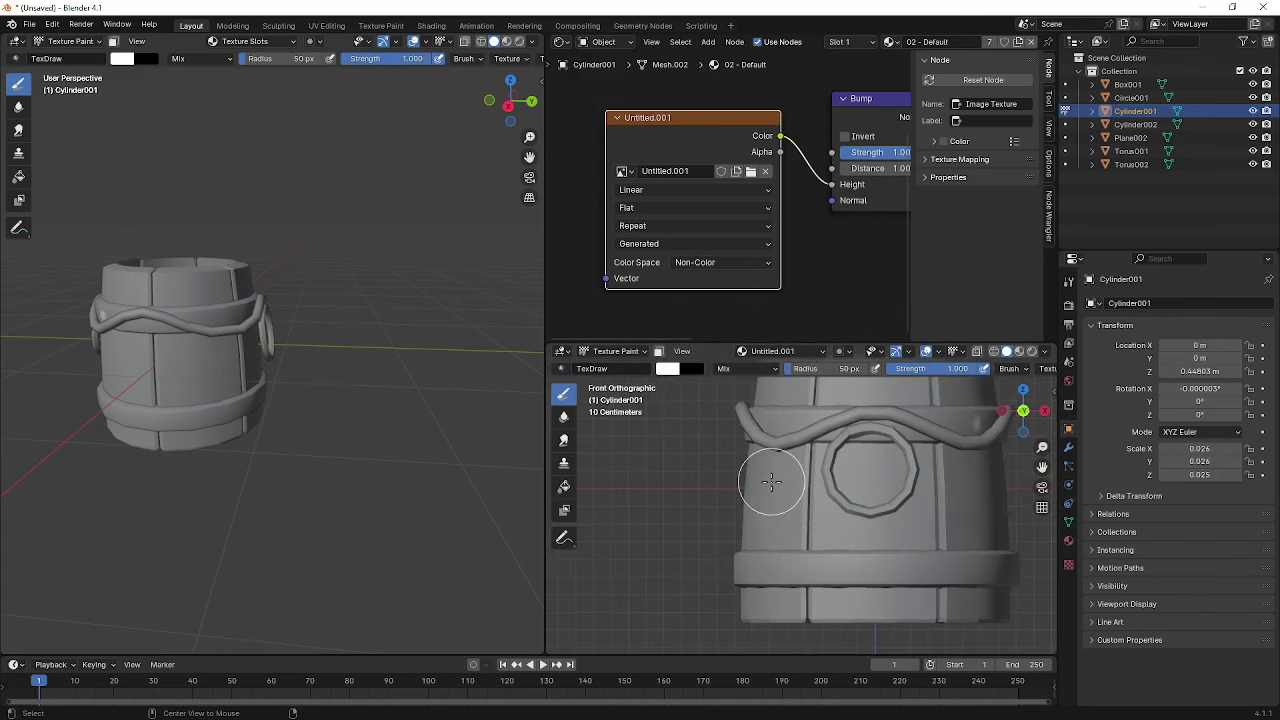
- Hide every object in the collection except the upper band, Cylinder001
middle_drag(859, 242, 737, 271)
scroll(771, 300, down, 4)
scroll(710, 295, up, 3)
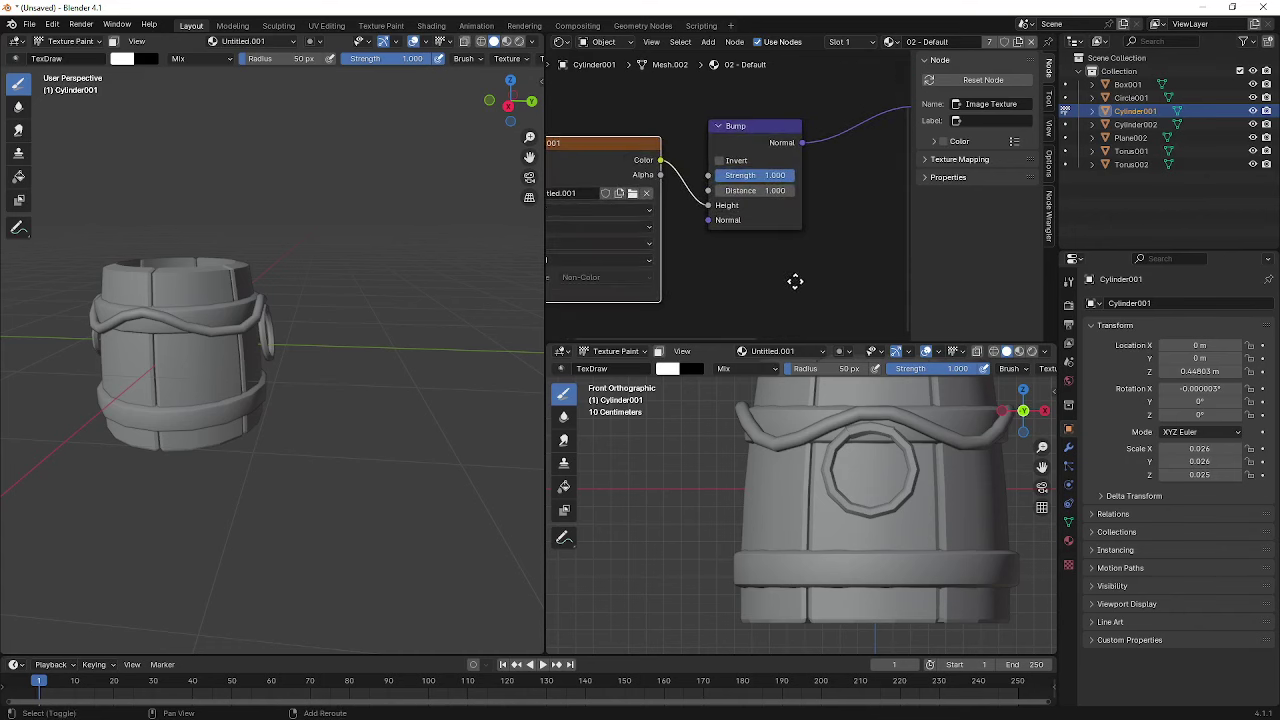
middle_drag(796, 281, 708, 294)
scroll(890, 440, up, 3)
alt+middle_drag(965, 441, 905, 470)
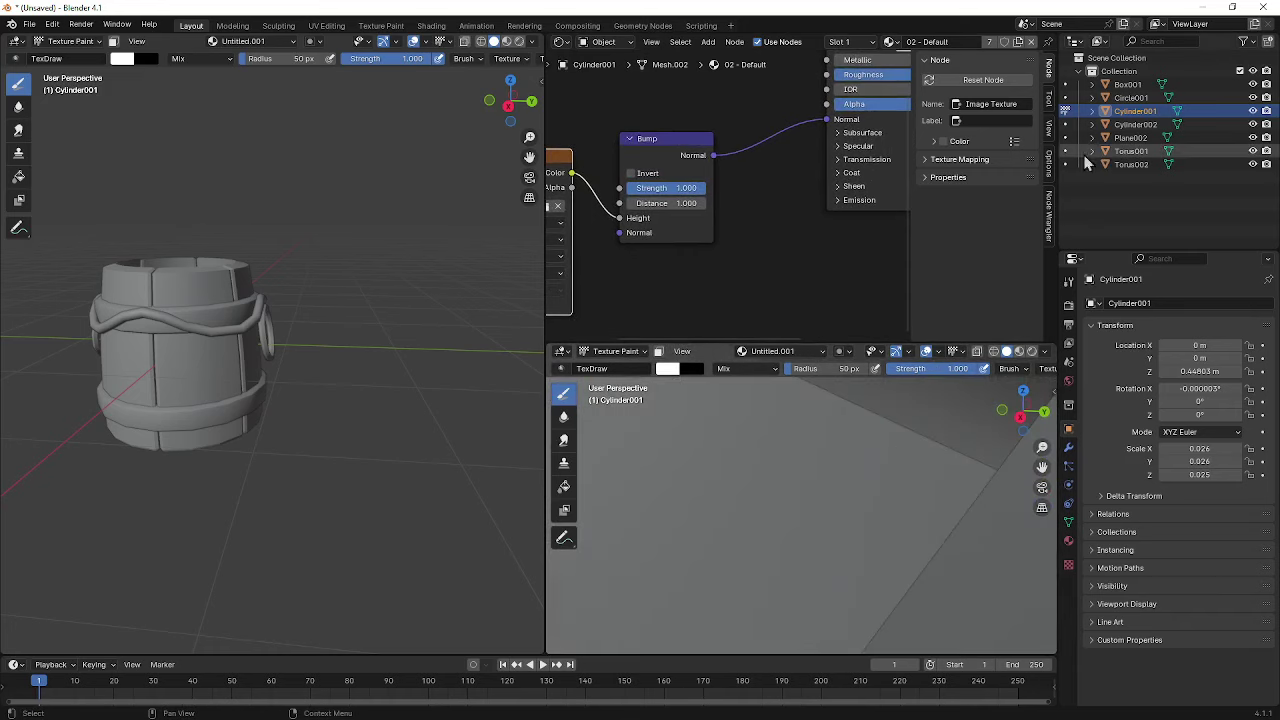
drag(1253, 164, 1256, 141)
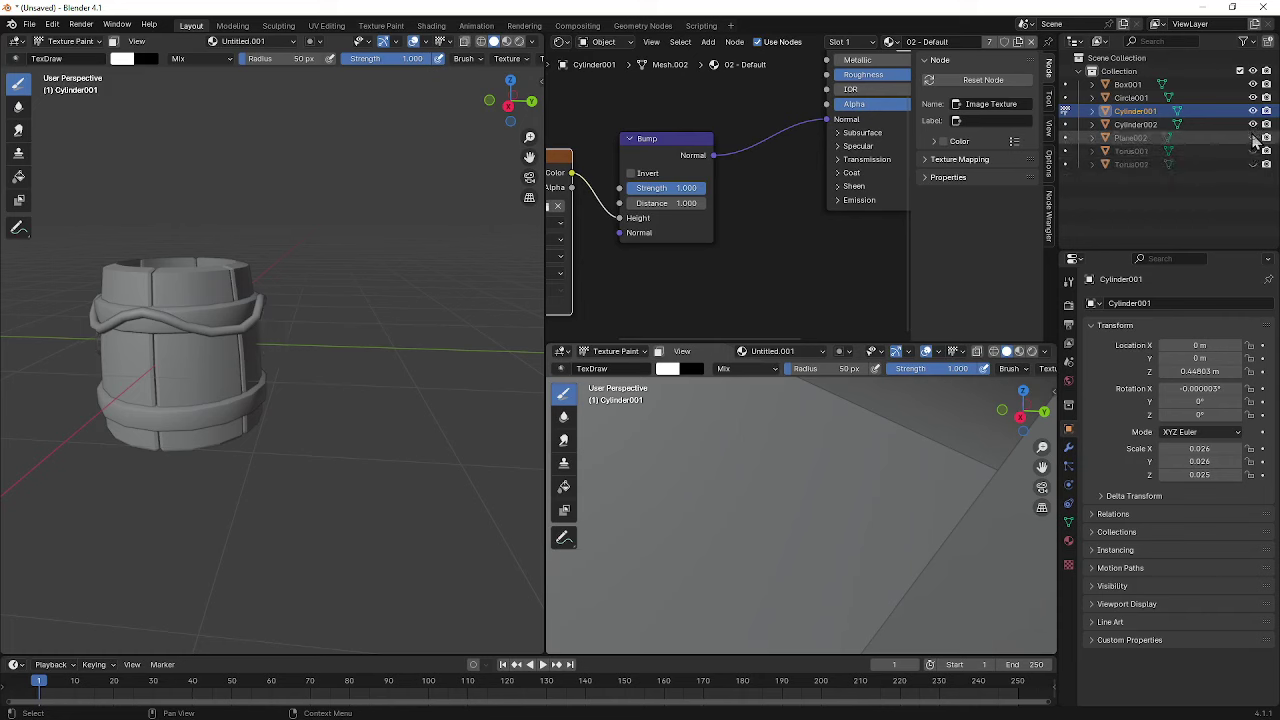
click(1253, 124)
click(1253, 97)
click(1253, 84)
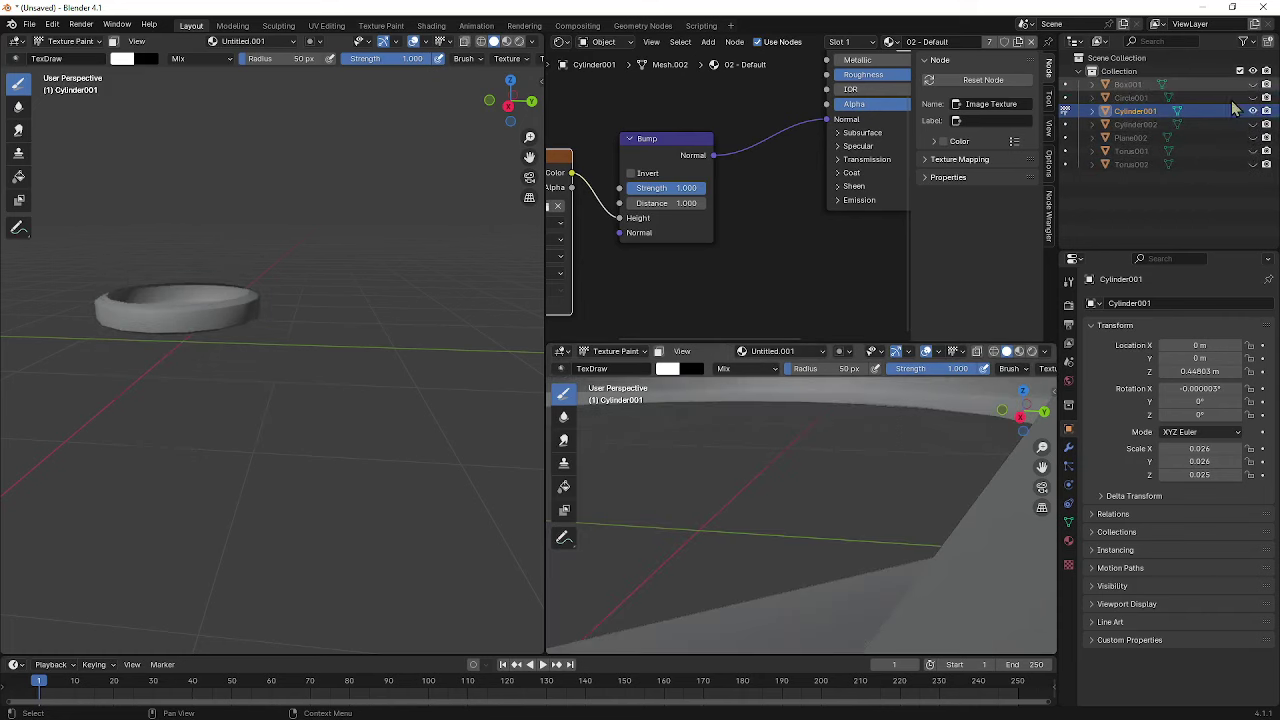
- Set the lower Texture Paint viewport to Material Preview shading and paint one white 50 px dab on the band
scroll(872, 429, down, 4)
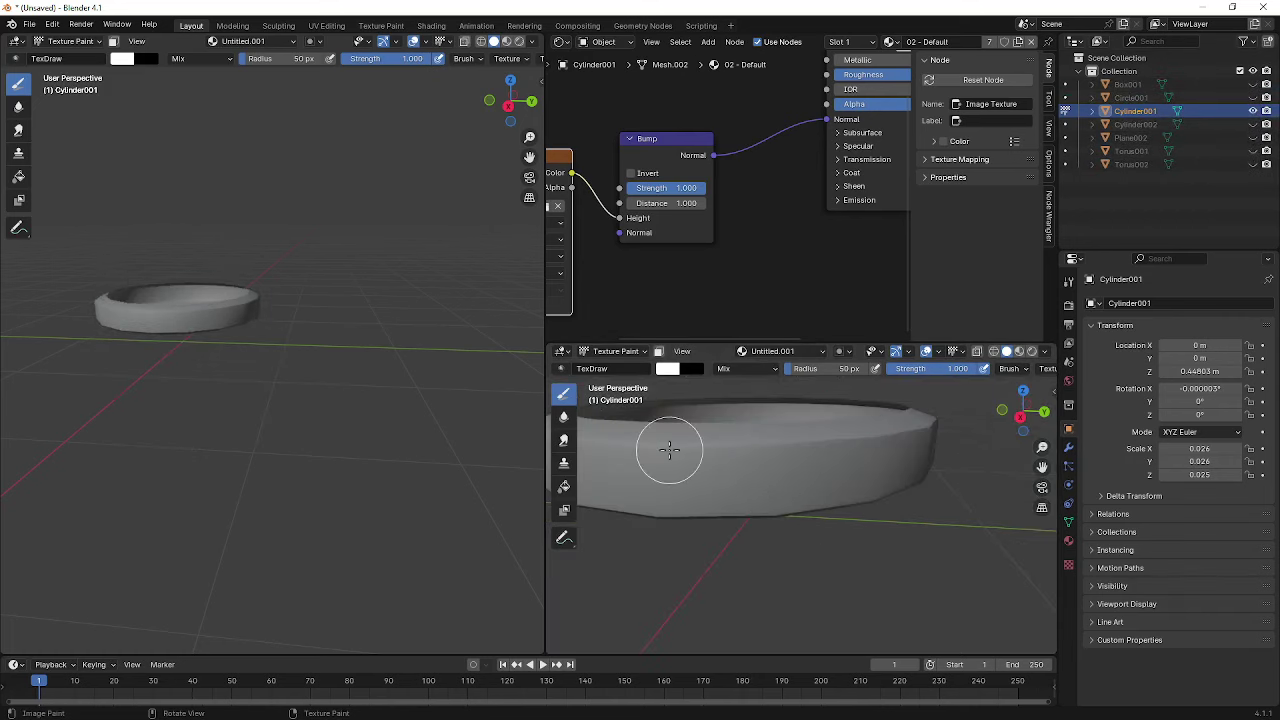
middle_drag(831, 534, 905, 576)
middle_drag(875, 575, 893, 535)
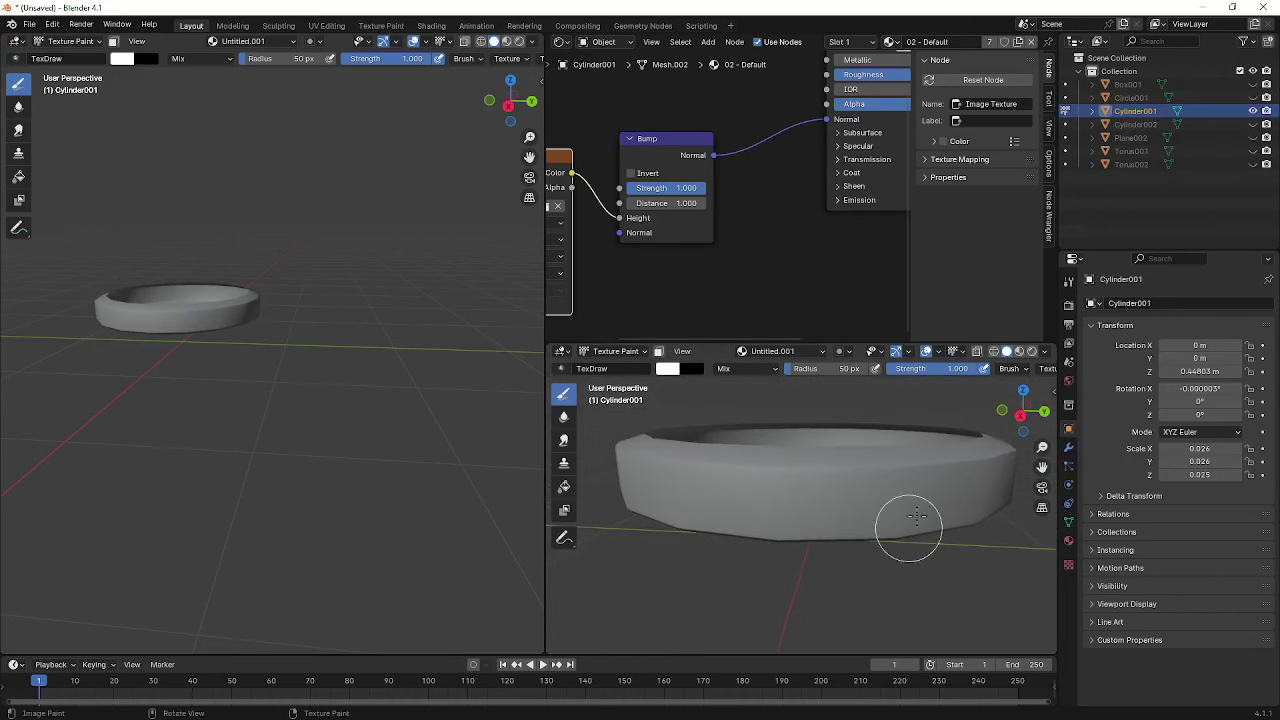
click(1019, 351)
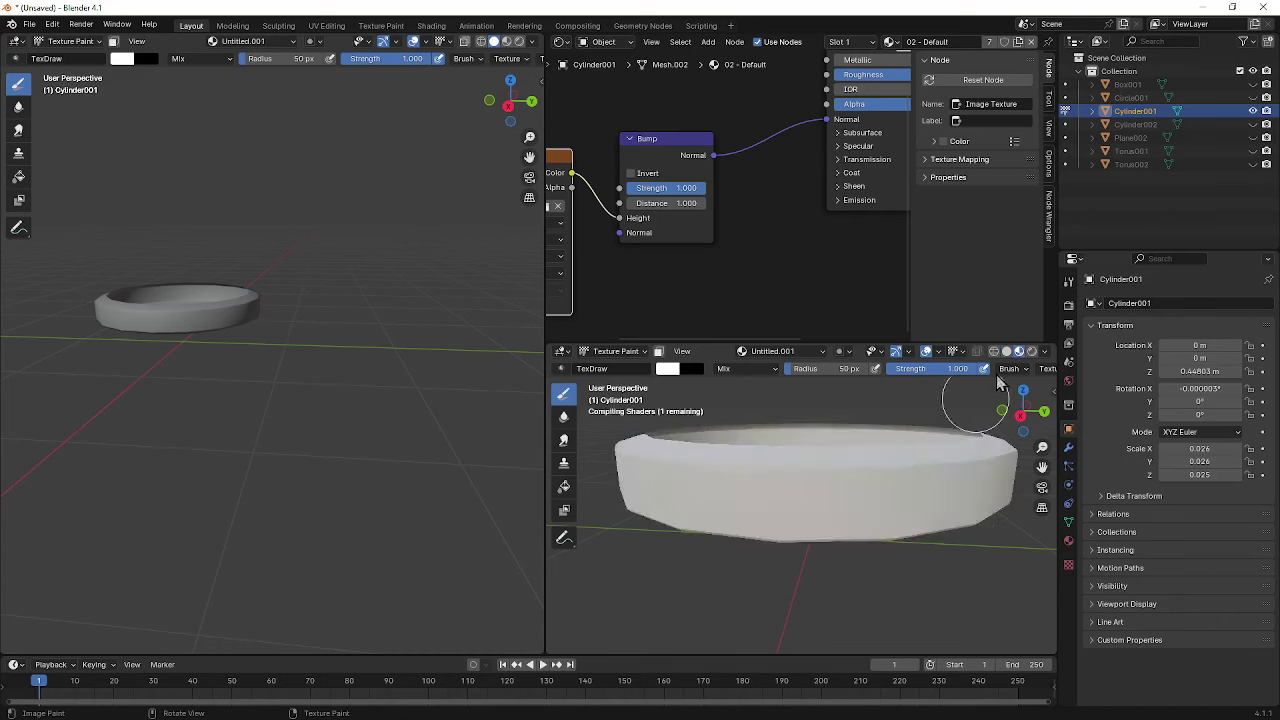
click(826, 503)
- Set the larger 3D viewport to Material Preview shading and show the painted dab on the band close up
middle_drag(895, 582, 871, 571)
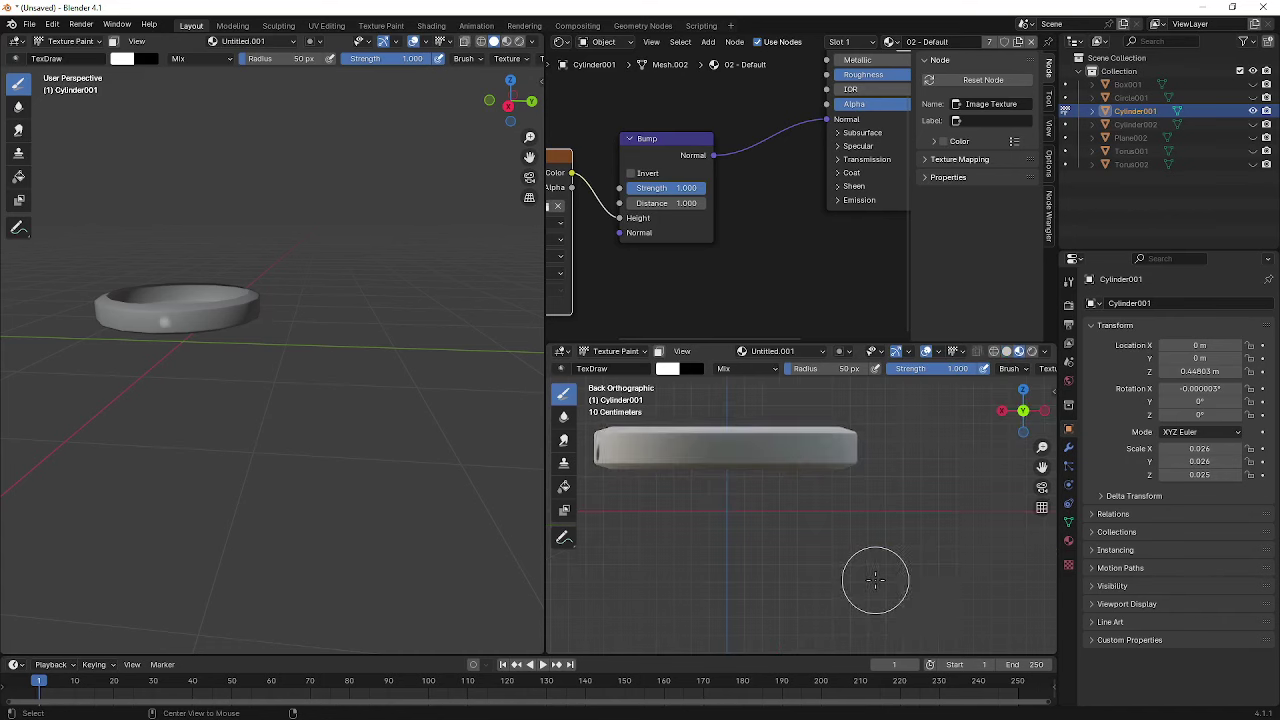
mouse_move(663, 506)
middle_down()
mouse_move(733, 521)
mouse_move(820, 486)
middle_up()
key(KP_1)
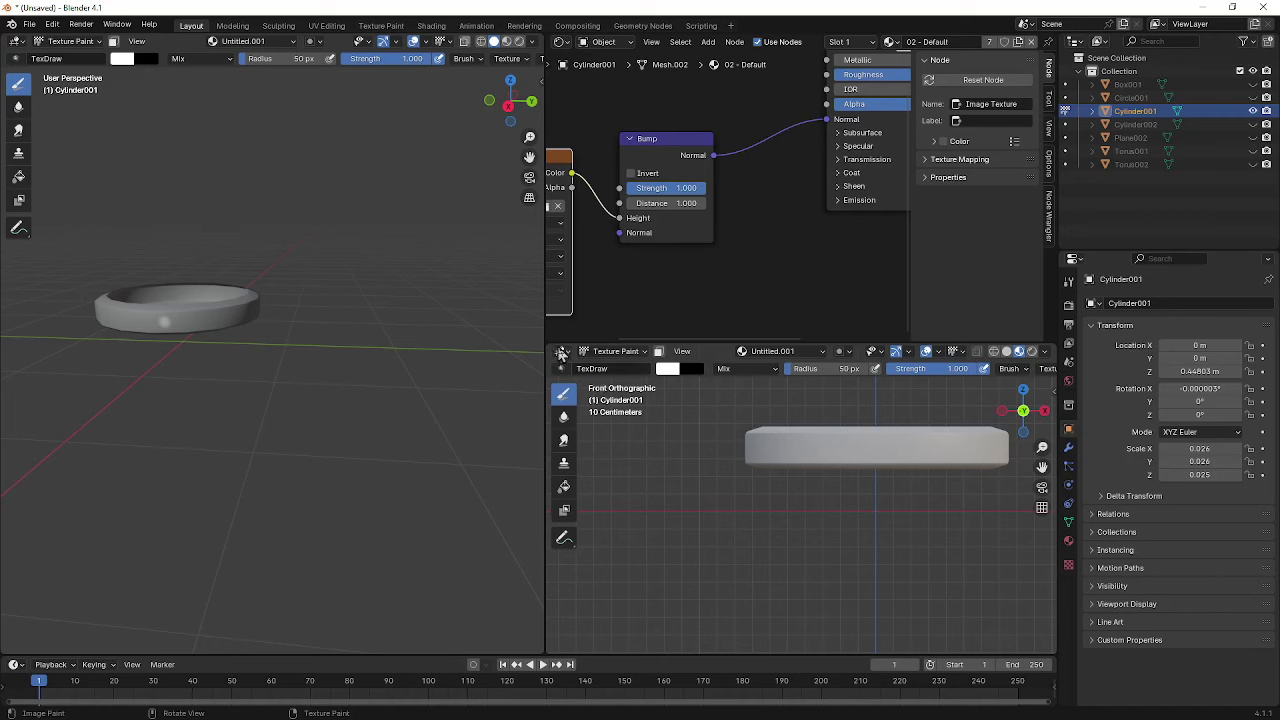
middle_drag(651, 429, 666, 457)
key(grave)
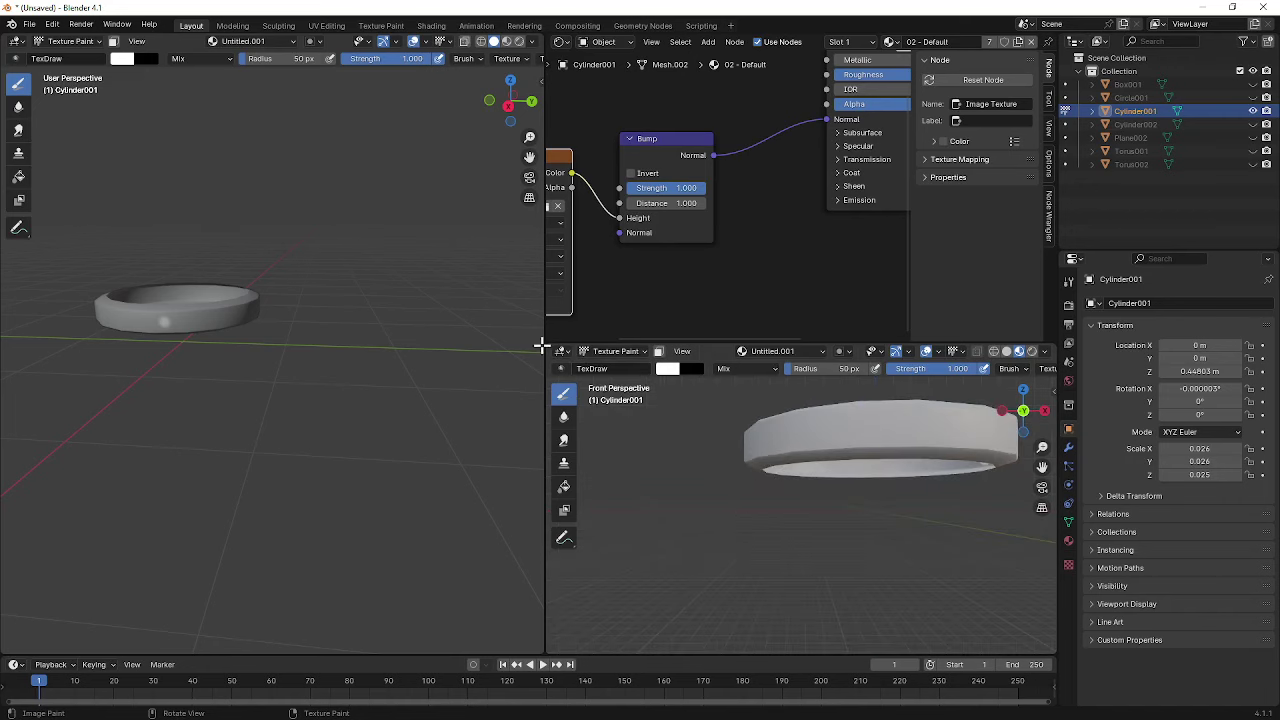
mouse_move(206, 349)
middle_down()
mouse_move(363, 417)
mouse_move(432, 466)
mouse_move(491, 429)
mouse_move(390, 452)
middle_up()
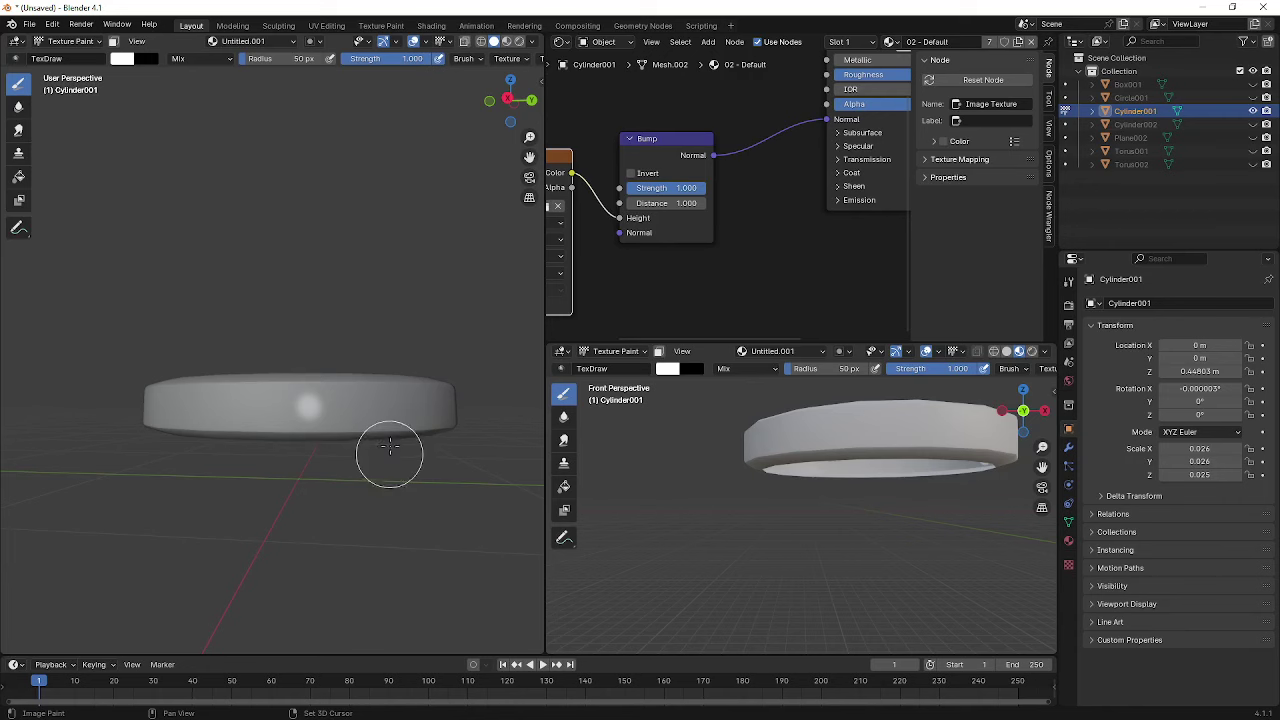
click(507, 42)
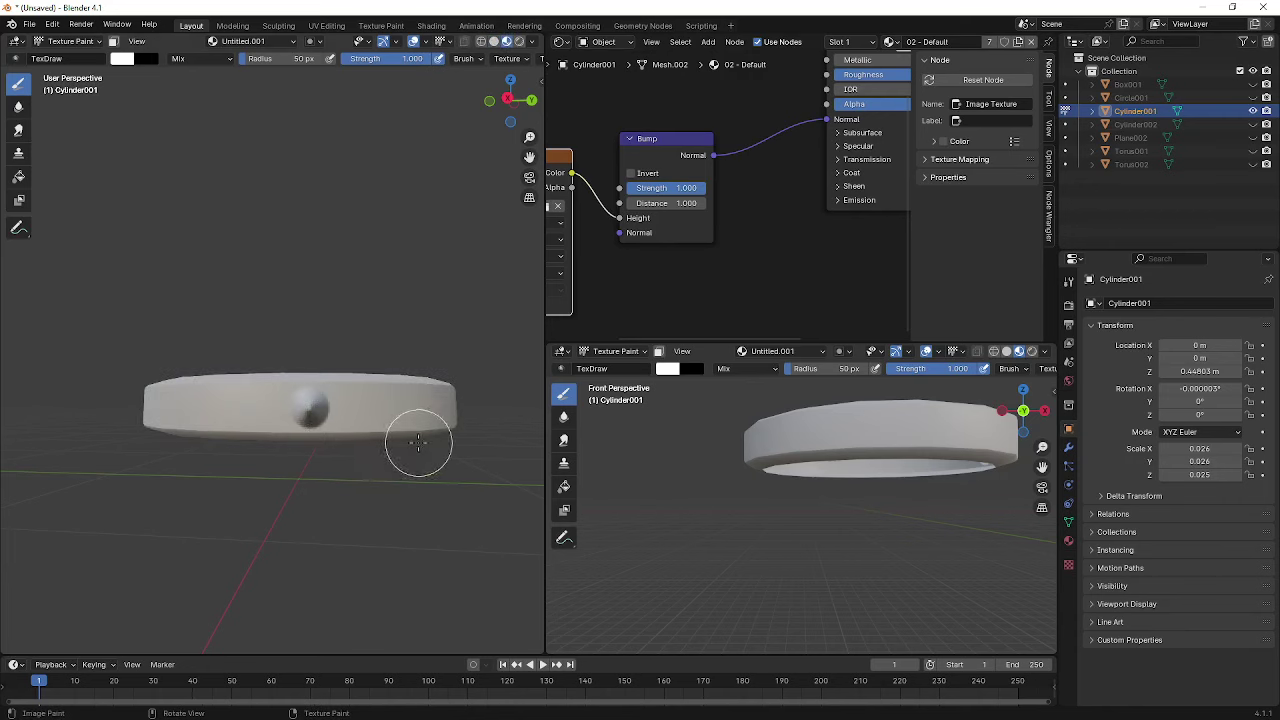
middle_drag(405, 460, 368, 475)
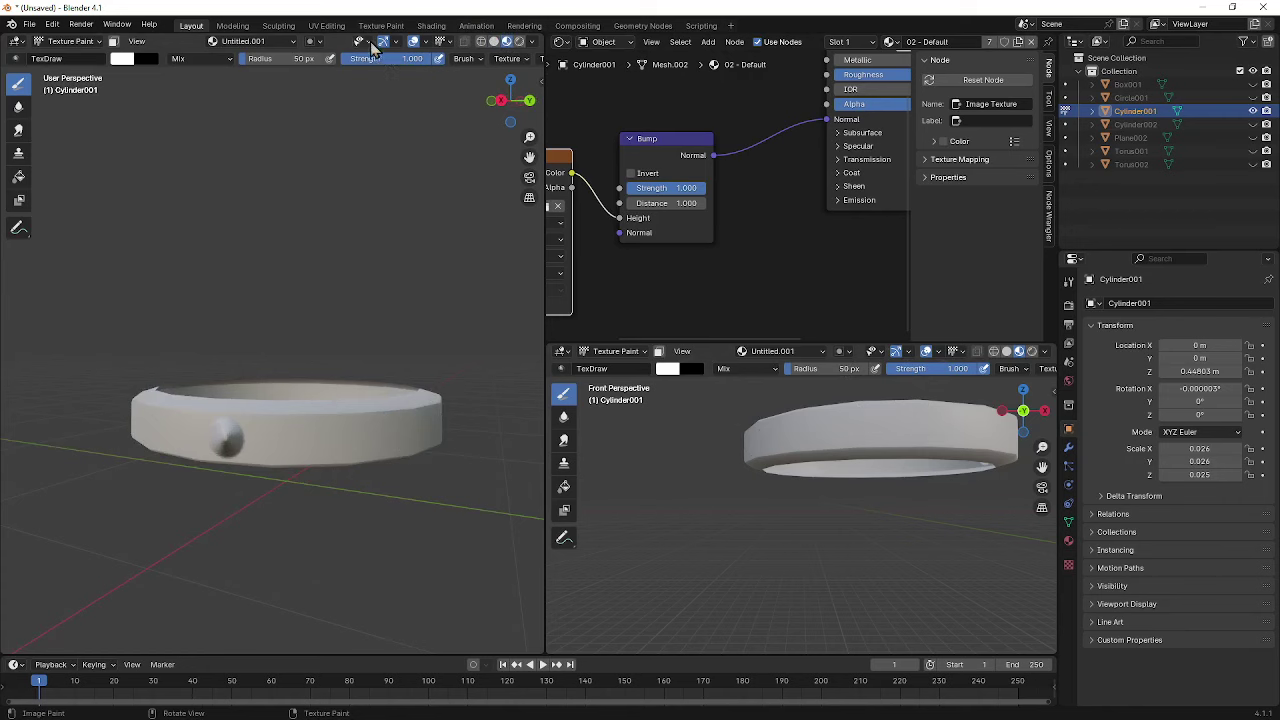
- Change the TexDraw brush falloff curve preset to Constant
scroll(372, 60, right, 5)
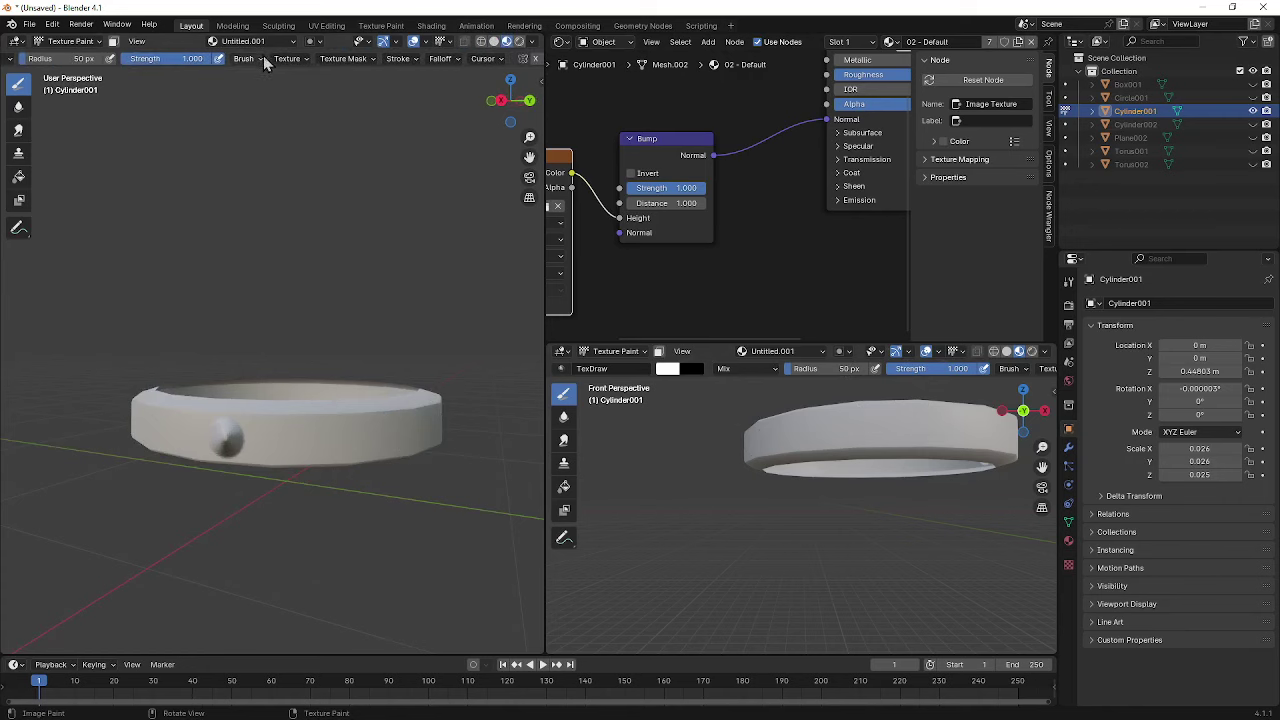
click(400, 59)
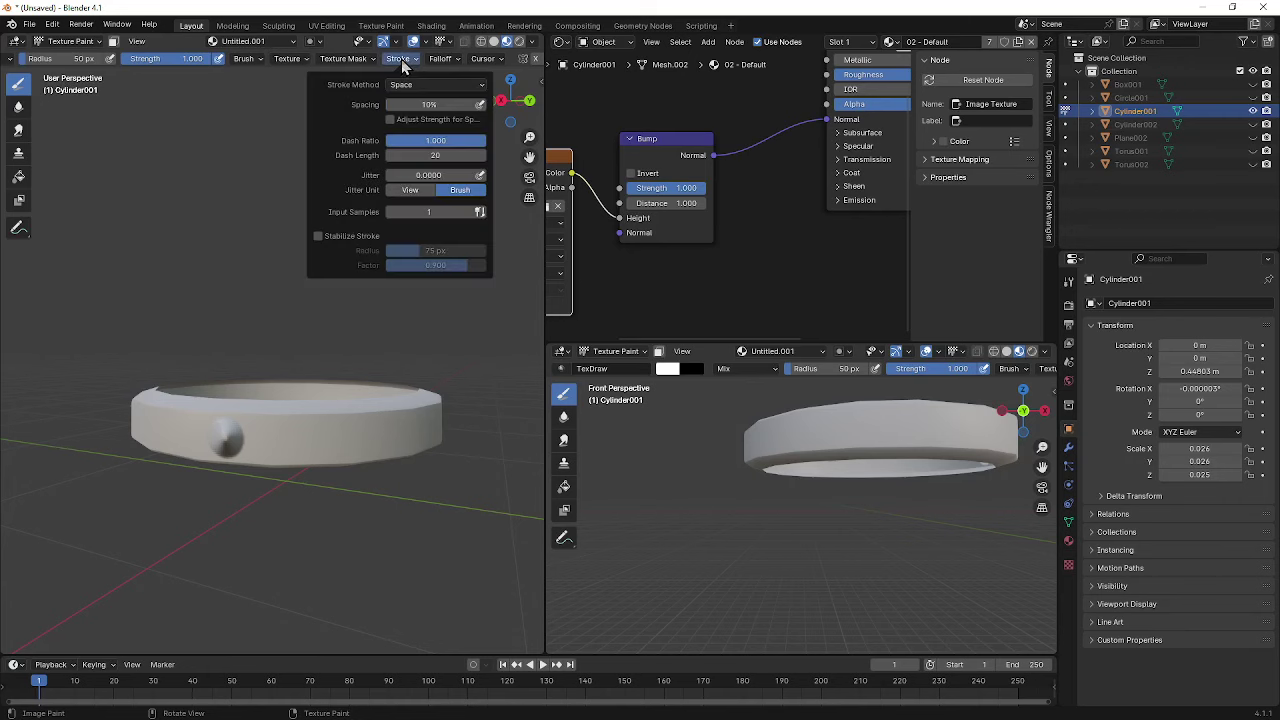
mouse_move(444, 62)
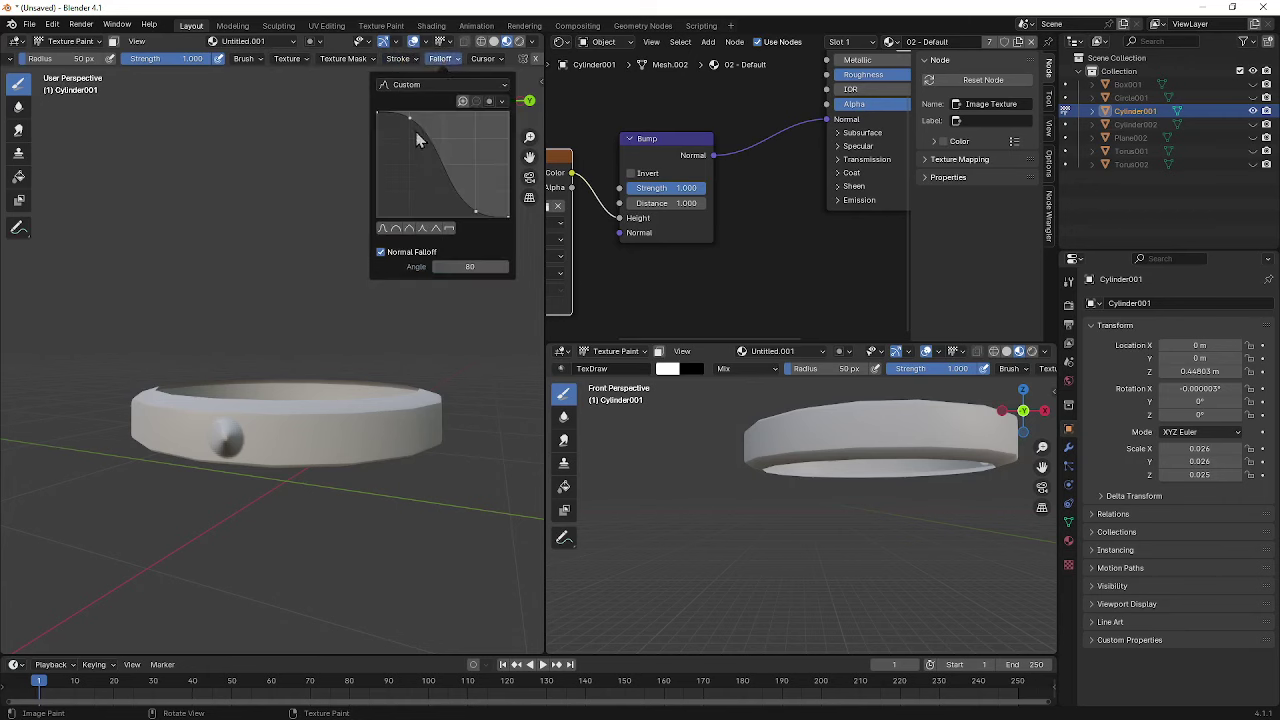
click(476, 86)
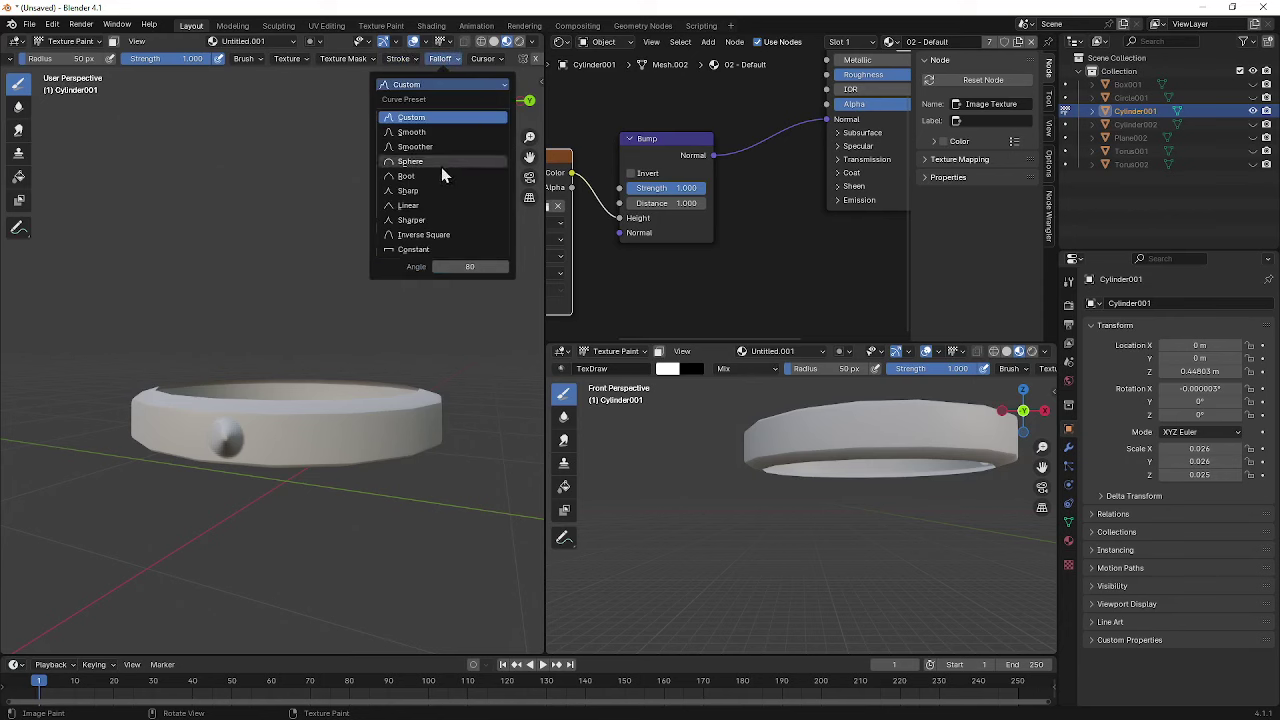
click(421, 250)
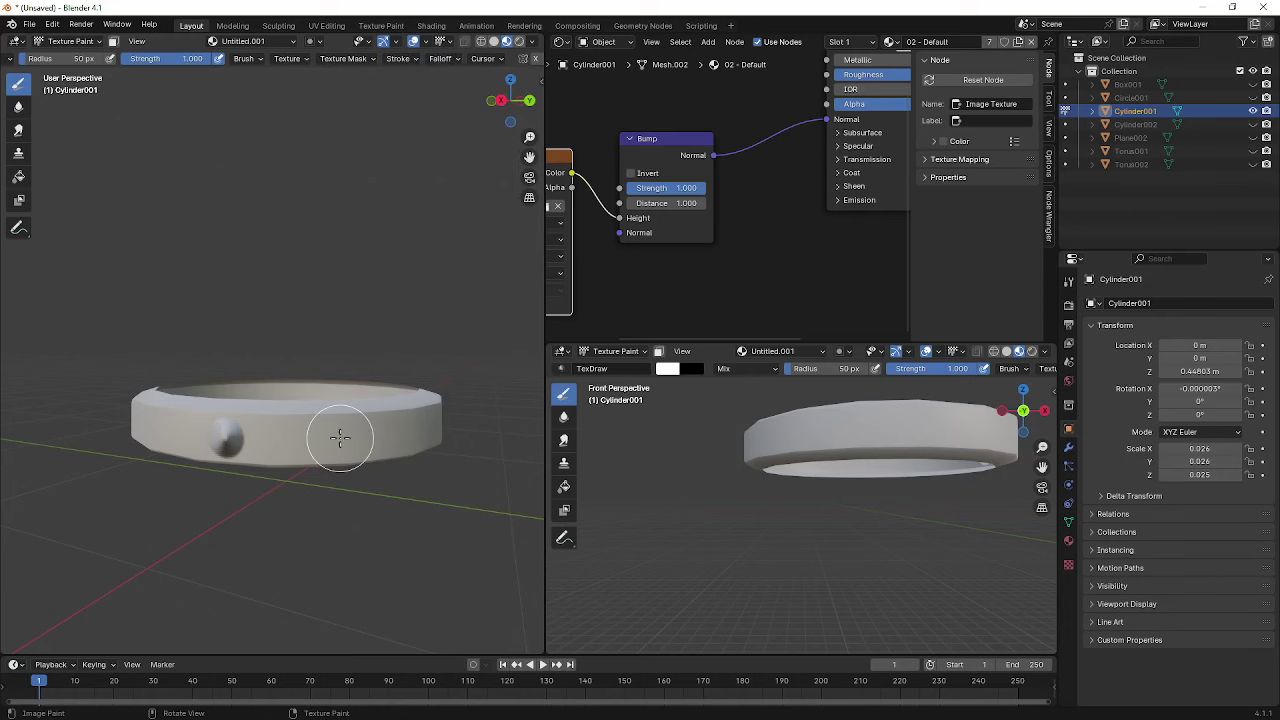
- Undo a test dab, reduce the brush radius to 22 px and paint a round rivet on the band
click(341, 436)
key(ctrl+z)
key(f)
click(402, 500)
middle_drag(402, 500, 353, 491)
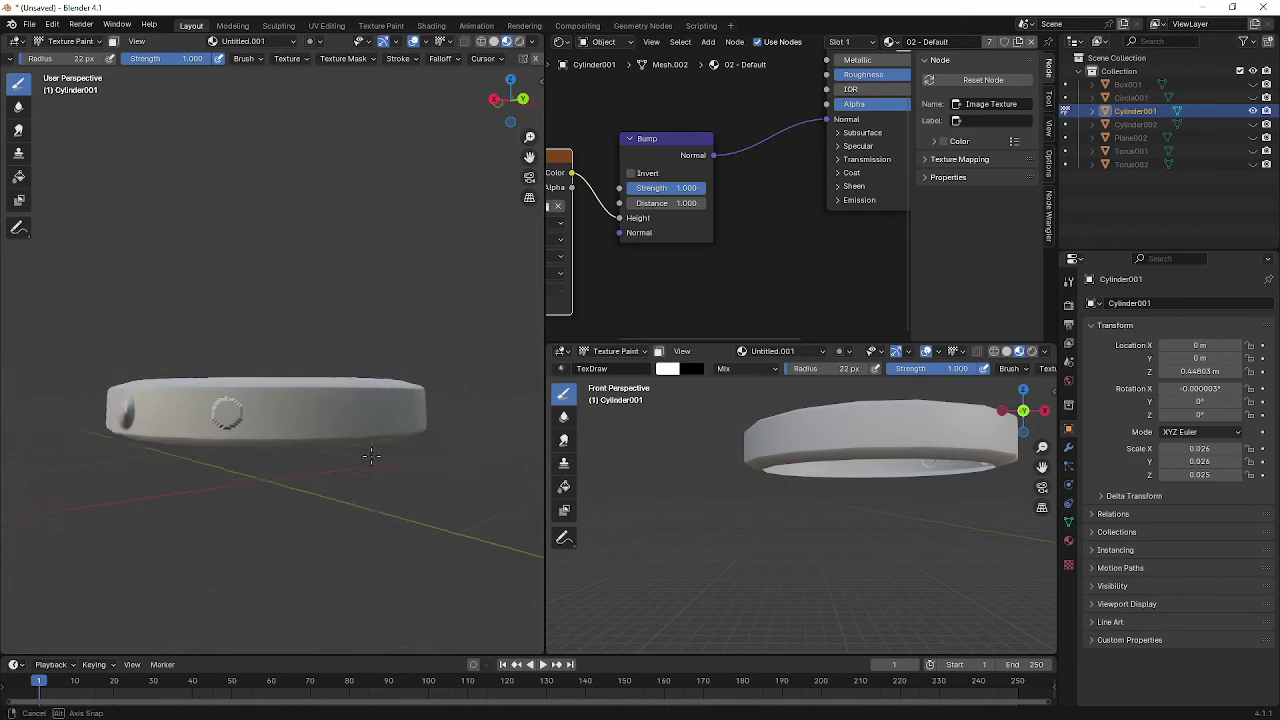
- Paint further round white rivets at intervals around the outside of the band with the 22 px brush
middle_drag(223, 409, 282, 446)
mouse_move(394, 466)
middle_down()
mouse_move(224, 435)
mouse_move(262, 428)
middle_up()
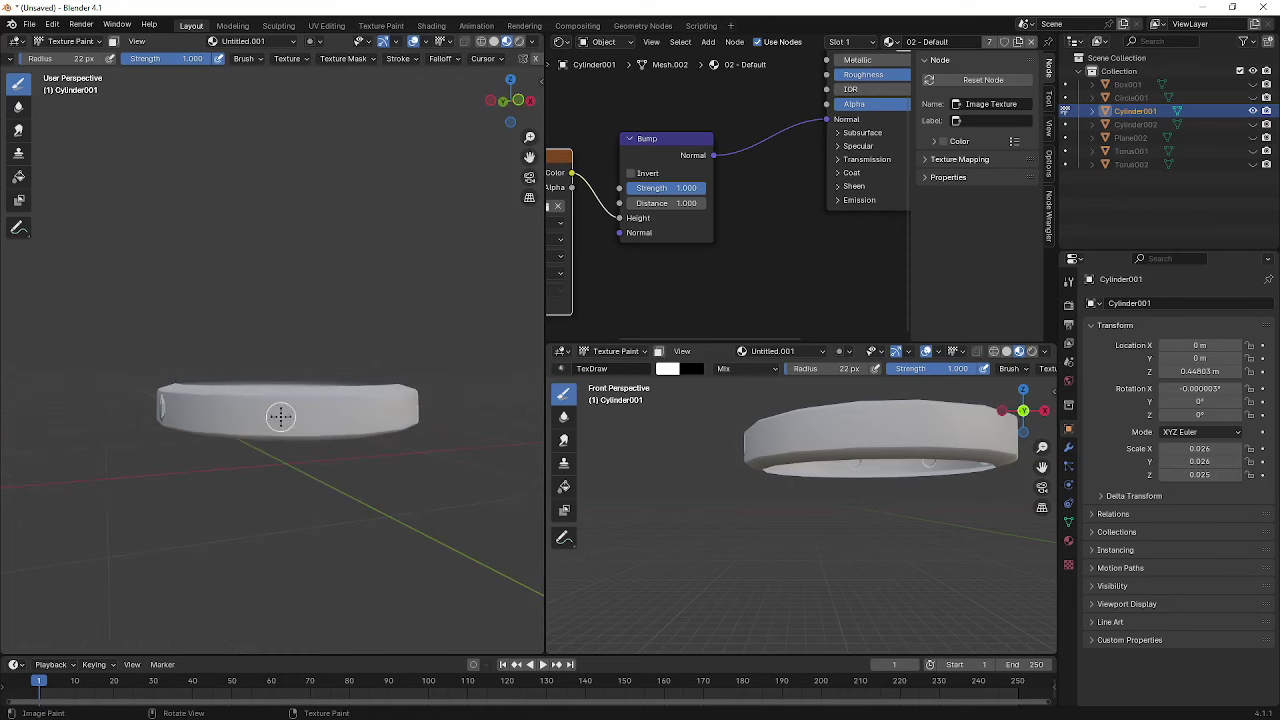
click(280, 416)
mouse_move(393, 459)
middle_down()
mouse_move(330, 464)
mouse_move(367, 474)
mouse_move(388, 463)
middle_up()
click(342, 426)
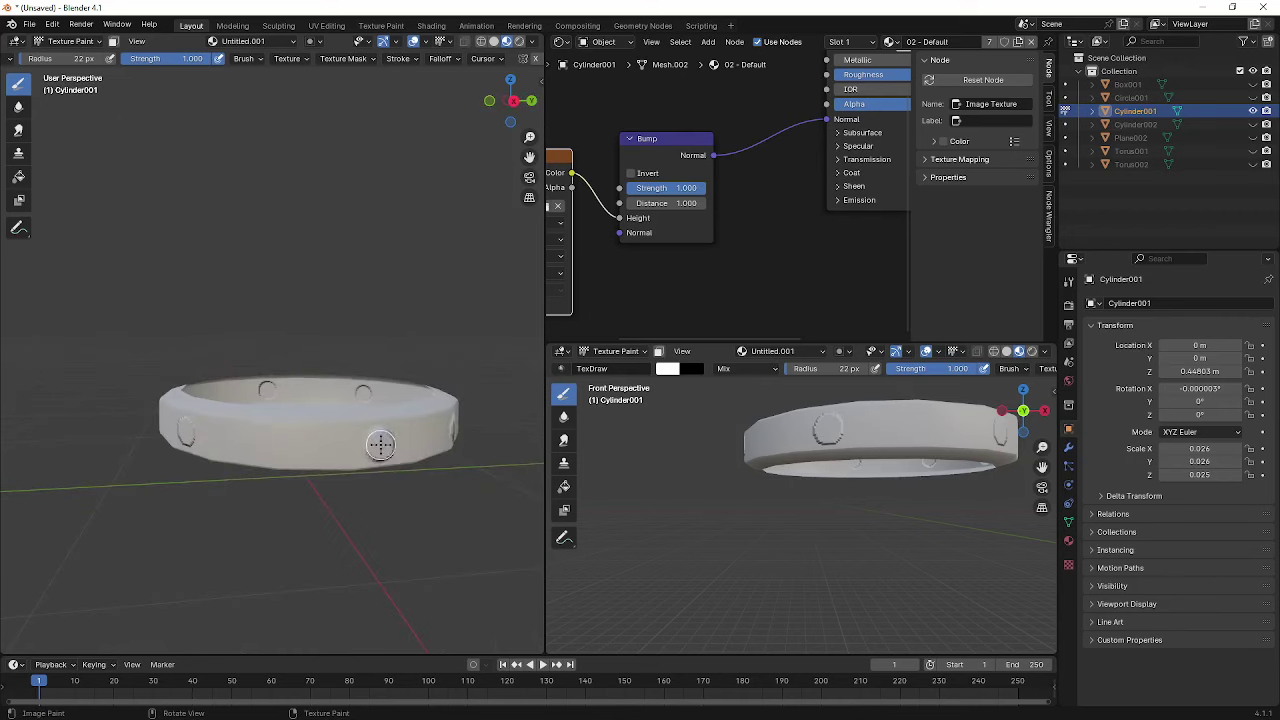
middle_drag(414, 509, 467, 458)
scroll(709, 417, up, 1)
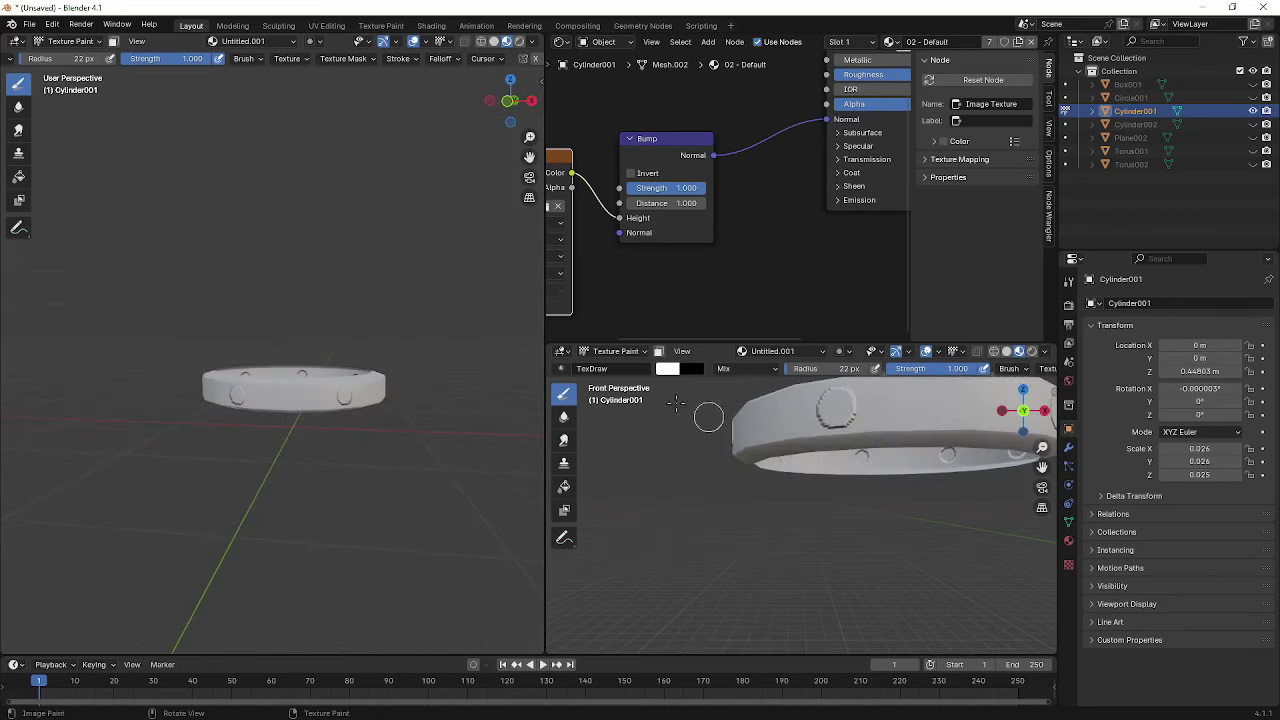
middle_drag(949, 458, 792, 543)
scroll(749, 526, down, 1)
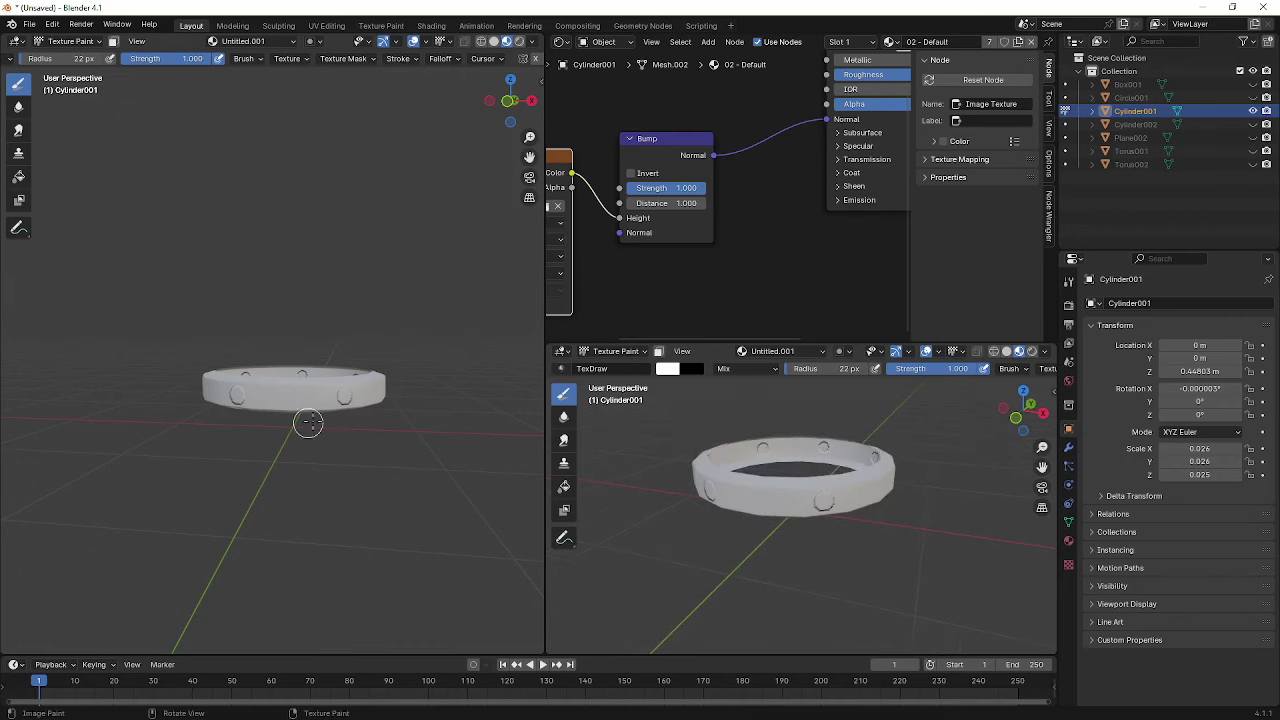
scroll(655, 290, down, 3)
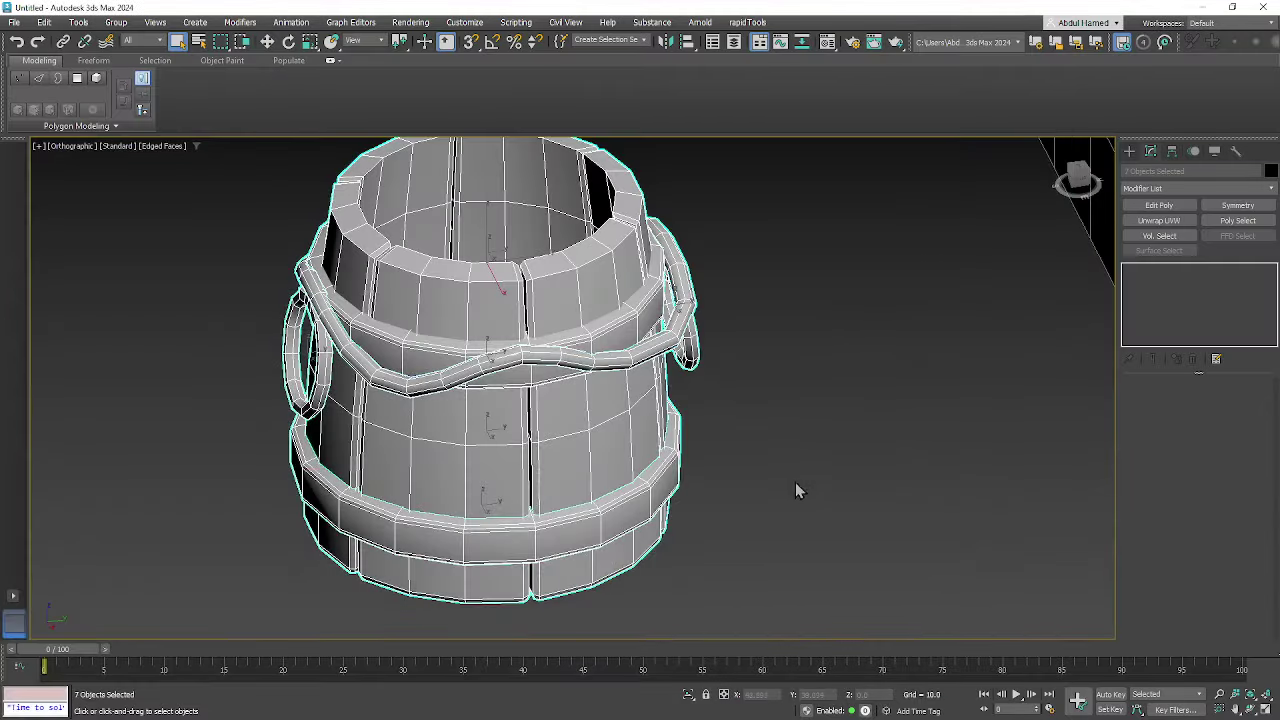
- In 3ds Max, select all seven barrel parts and apply an Unwrap UVW modifier to them
alt+middle_drag(795, 490, 933, 487)
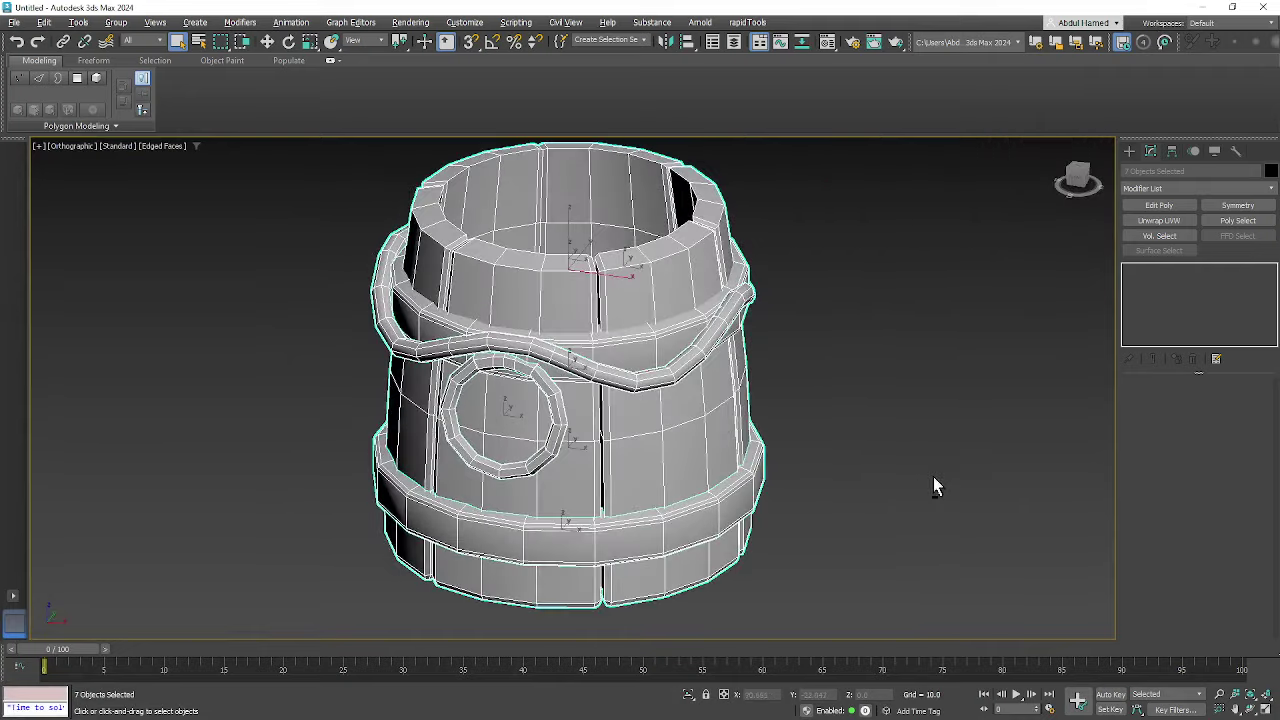
alt+middle_drag(877, 420, 760, 423)
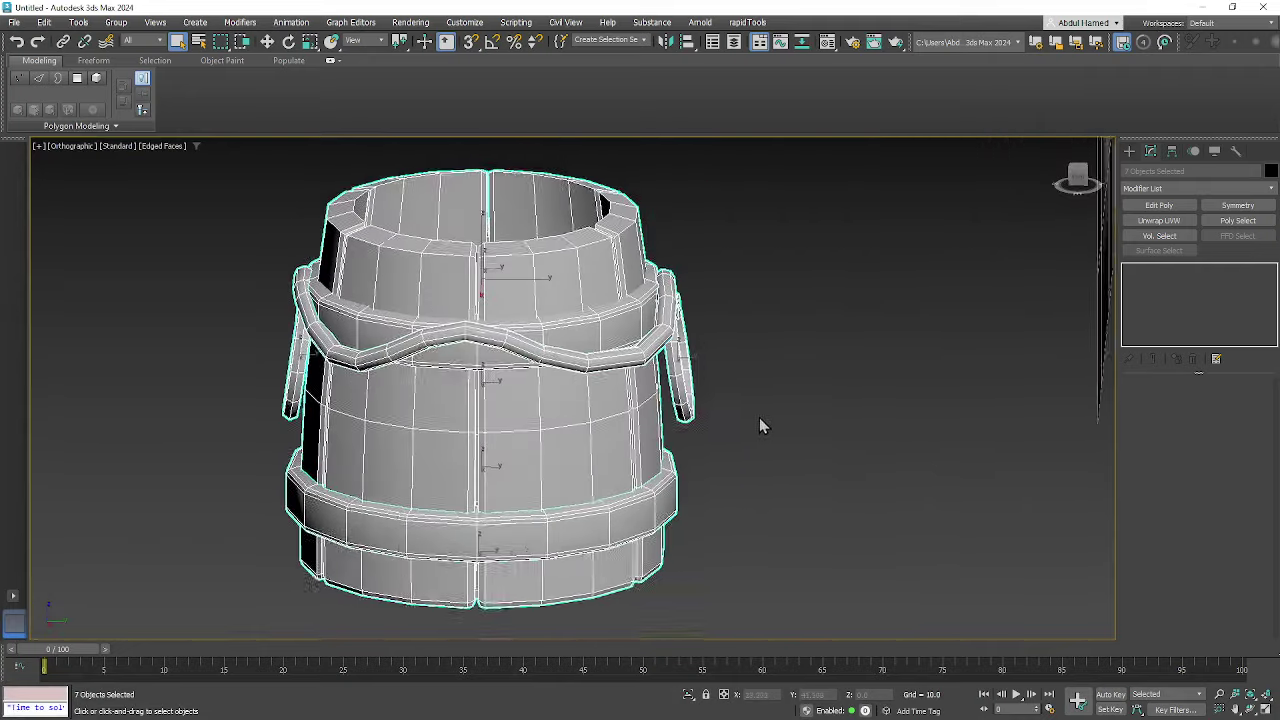
scroll(768, 420, down, 3)
click(770, 400)
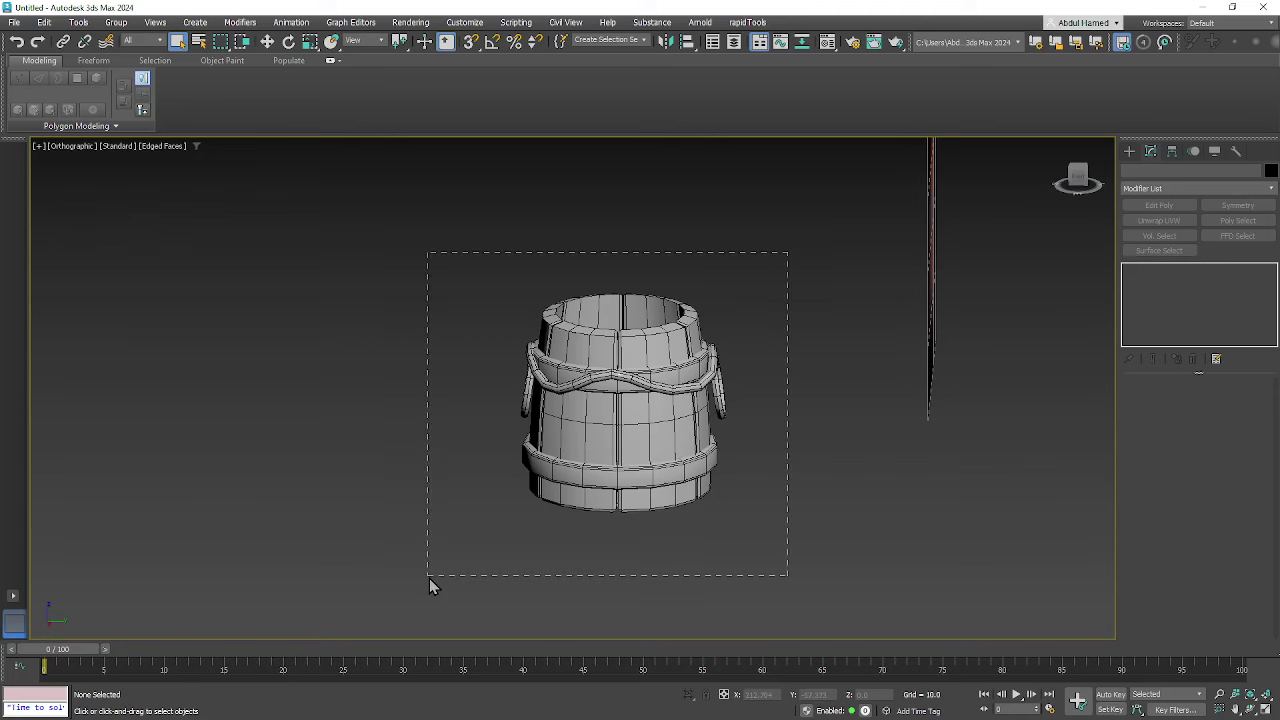
drag(429, 585, 430, 586)
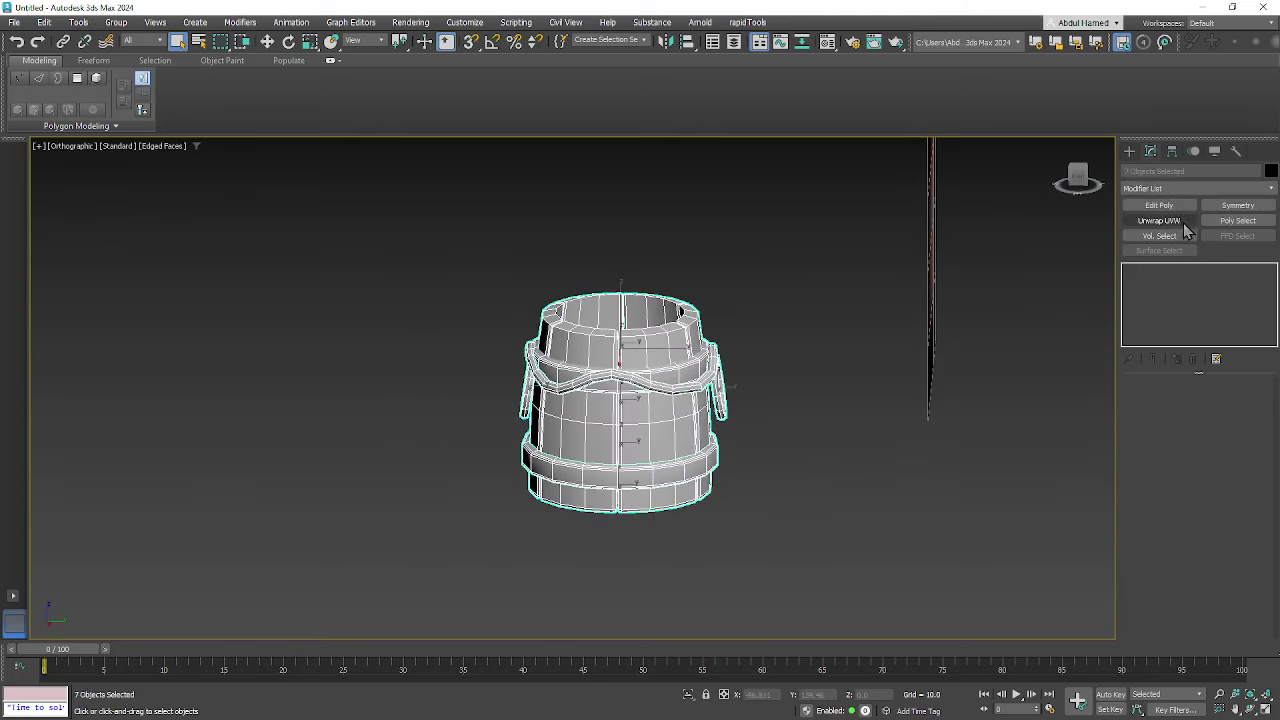
click(1160, 220)
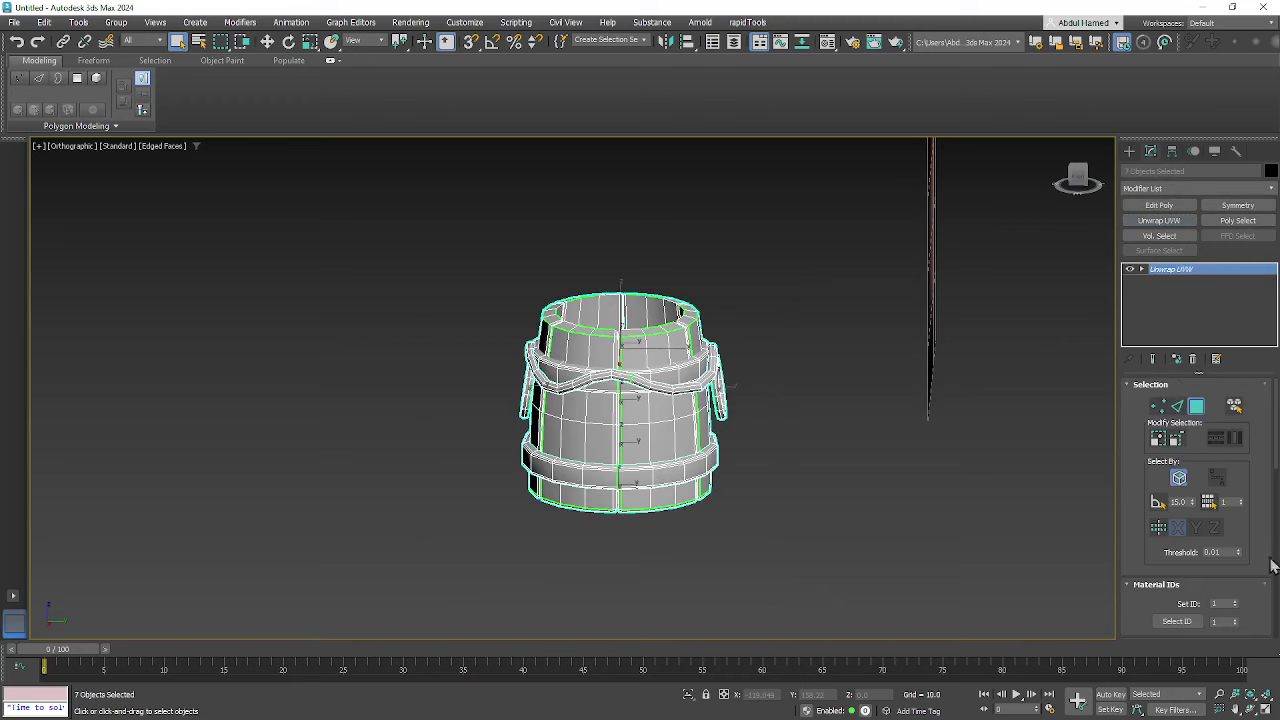
- Open the UV Editor for the barrel and render its UVW template at 2048 by 2048
scroll(1272, 566, down, 5)
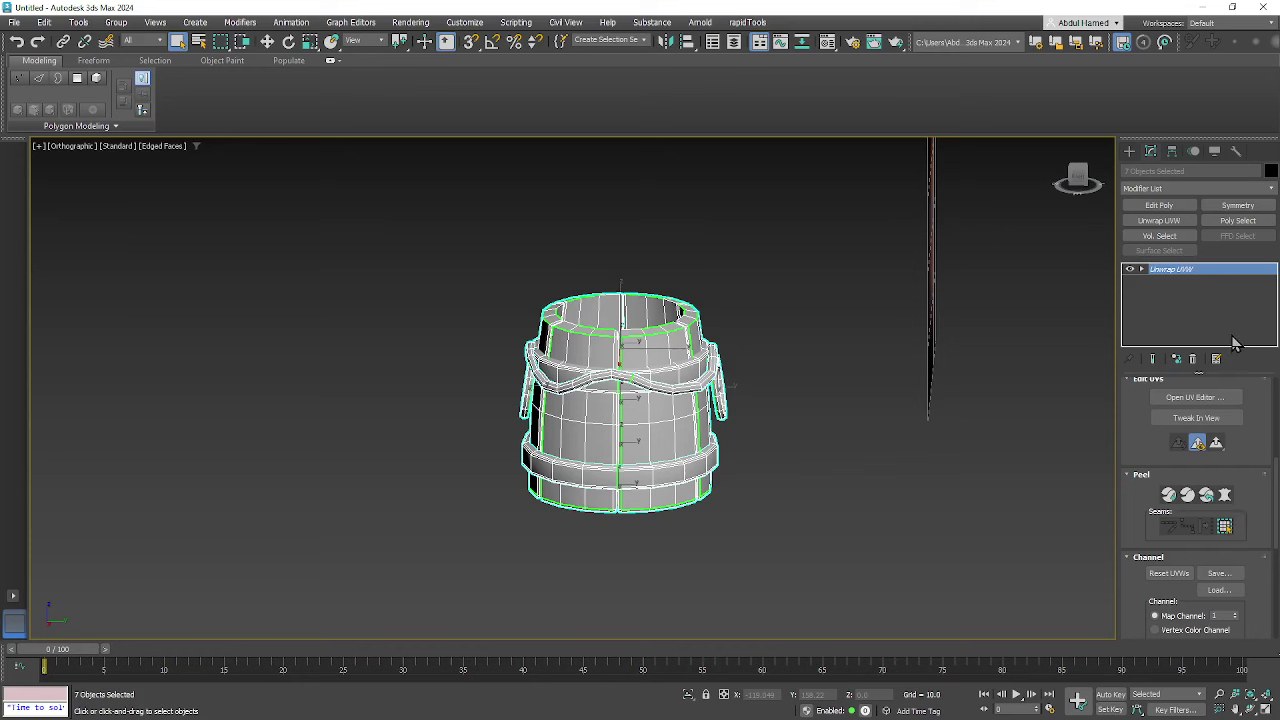
click(1230, 405)
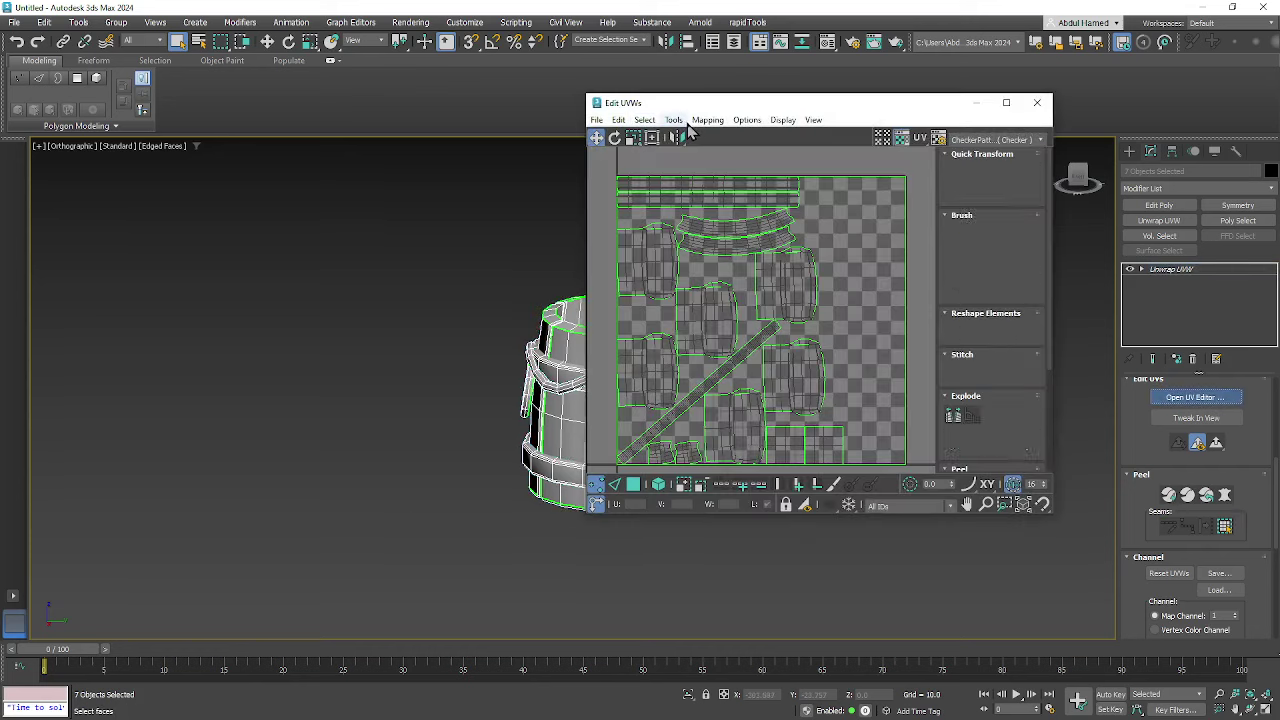
click(700, 122)
click(674, 120)
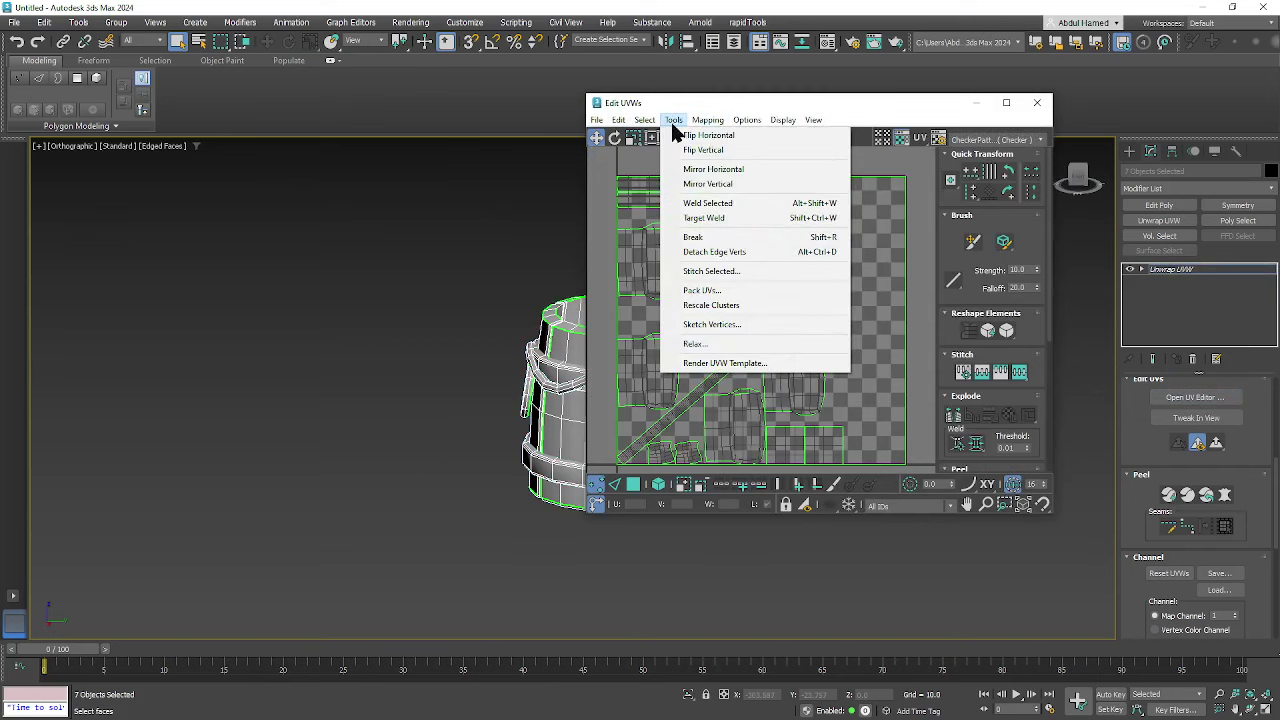
click(700, 363)
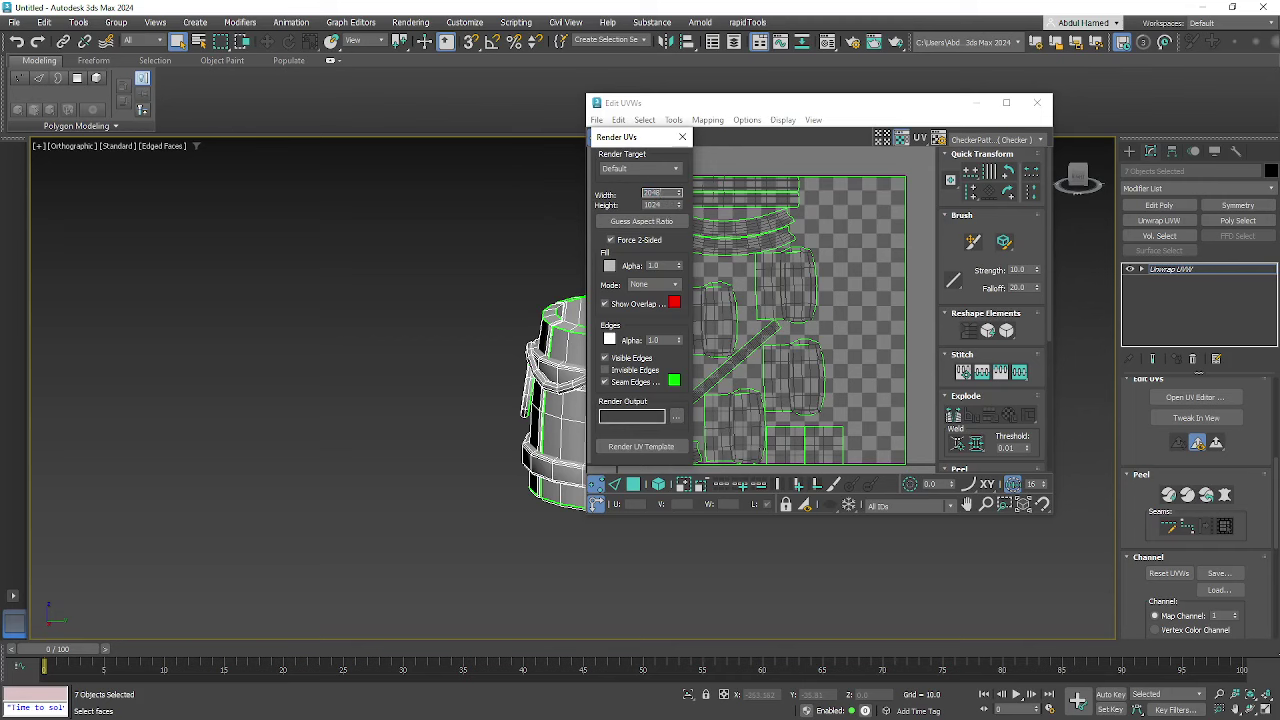
key(Tab)
click(640, 446)
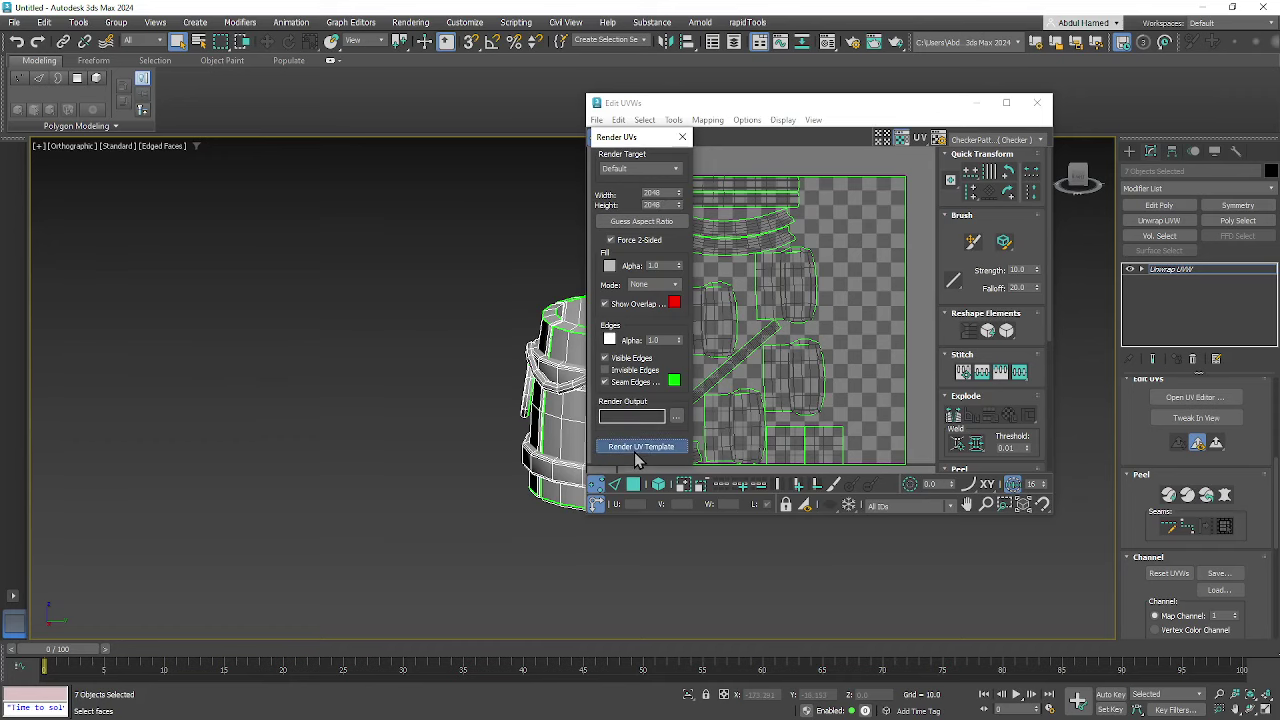
drag(296, 188, 737, 60)
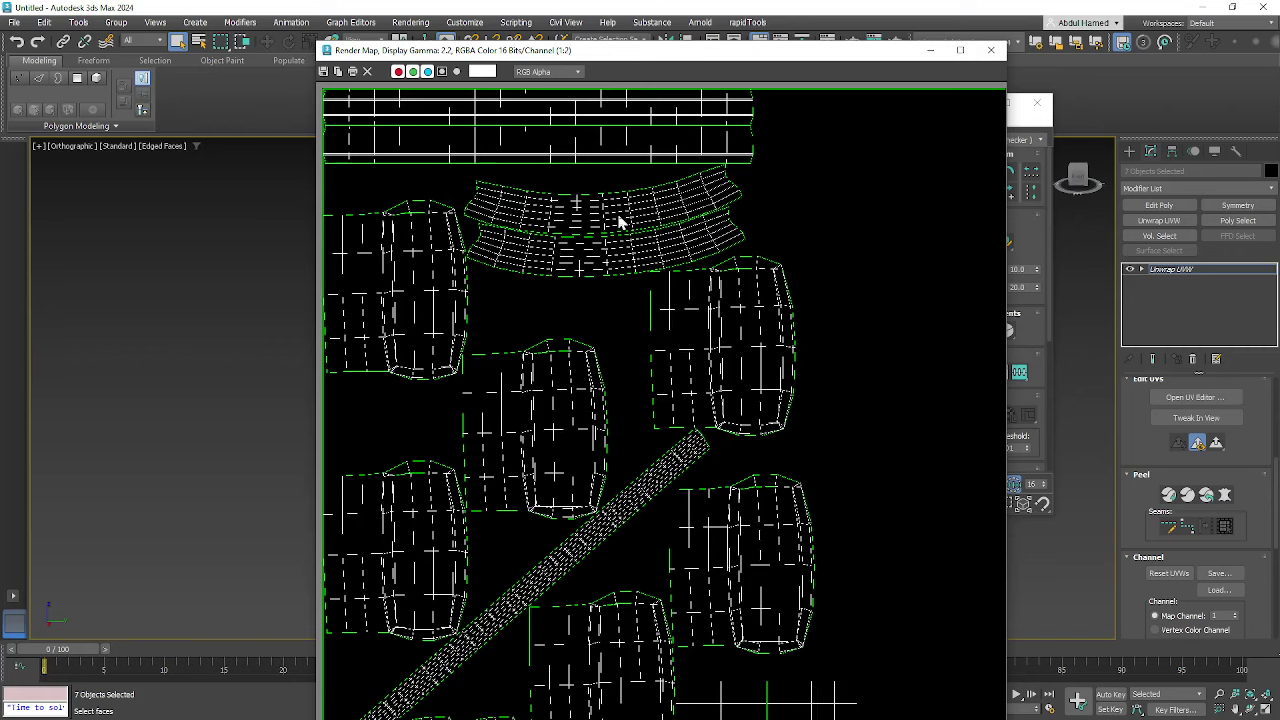
- Examine the rendered UVW template's layout and close both the render map and the UV Editor
drag(960, 52, 793, 47)
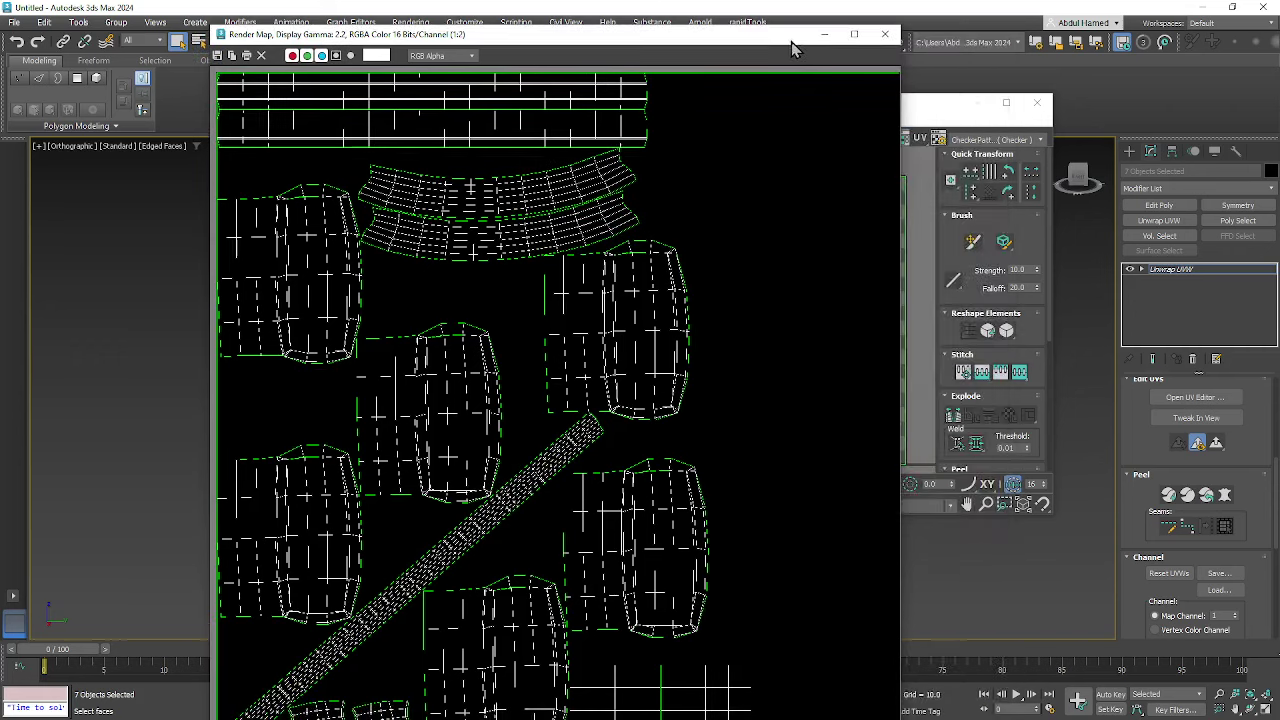
scroll(663, 331, down, 3)
scroll(623, 349, up, 3)
scroll(623, 352, up, 1)
scroll(623, 350, down, 1)
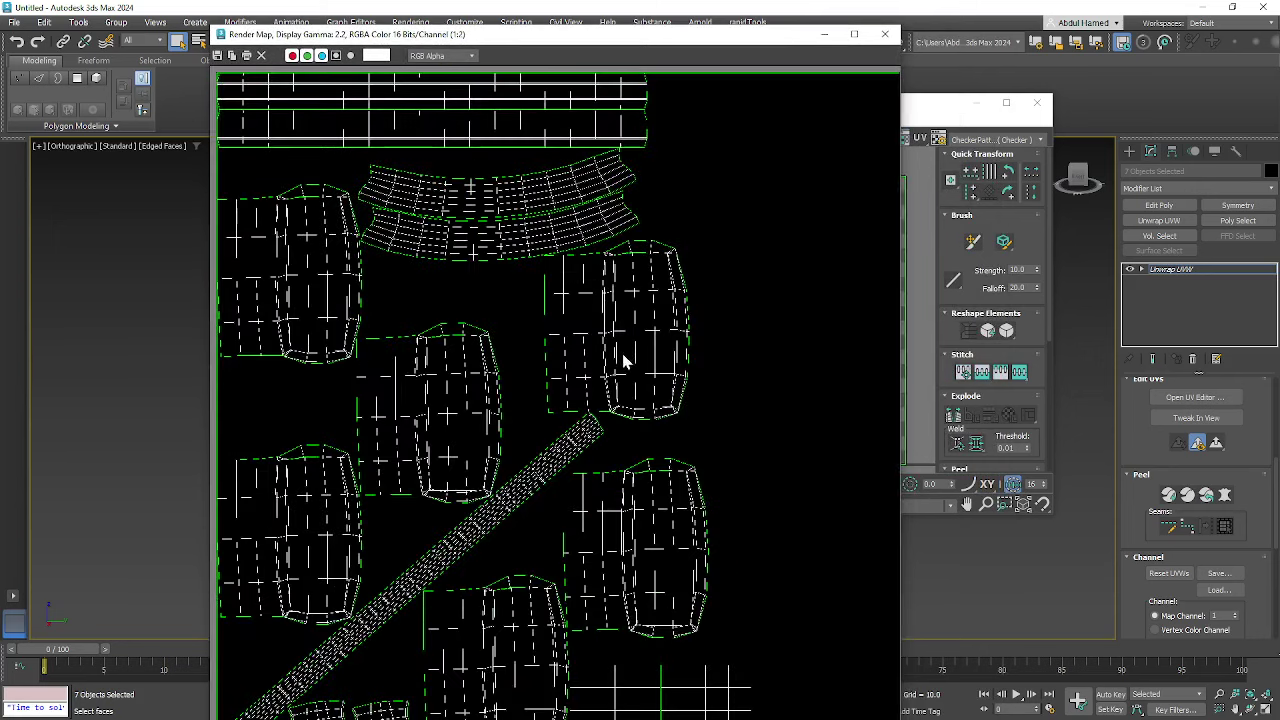
click(886, 38)
click(1037, 103)
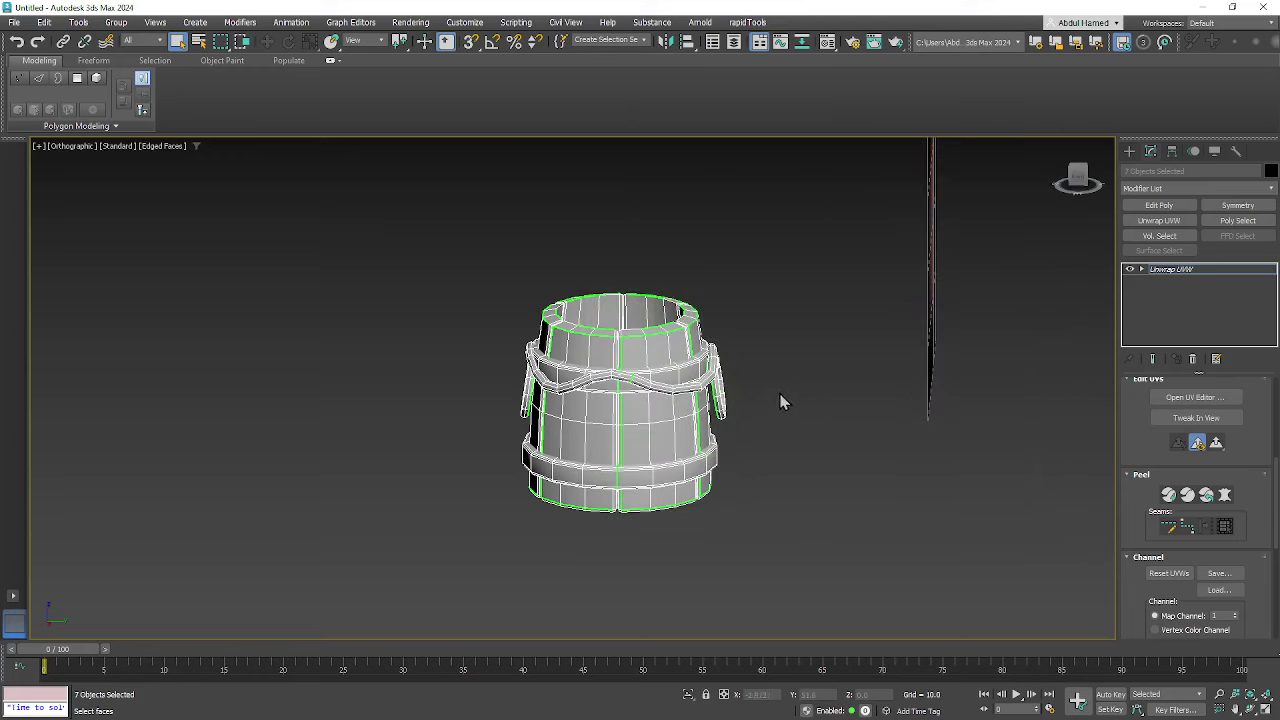
- Delete the Unwrap UVW modifier from the seven selected barrel parts and clear the selection
middle_drag(791, 388, 768, 392)
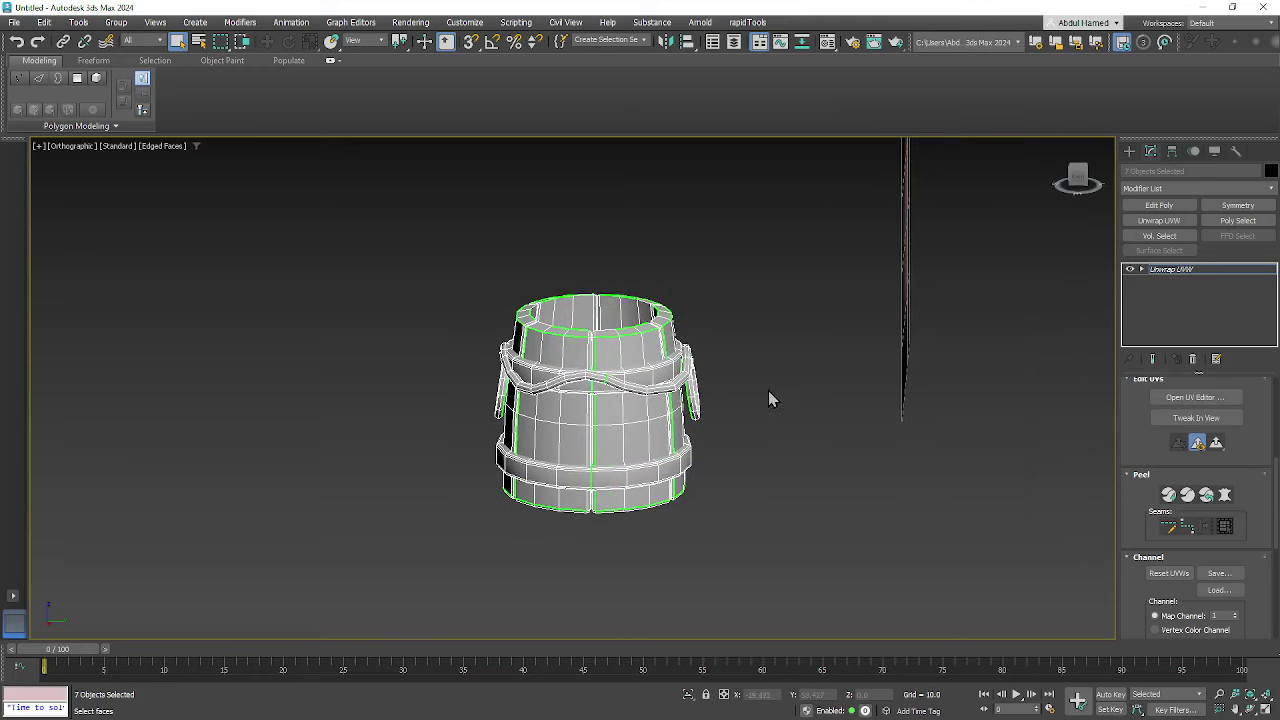
click(1177, 272)
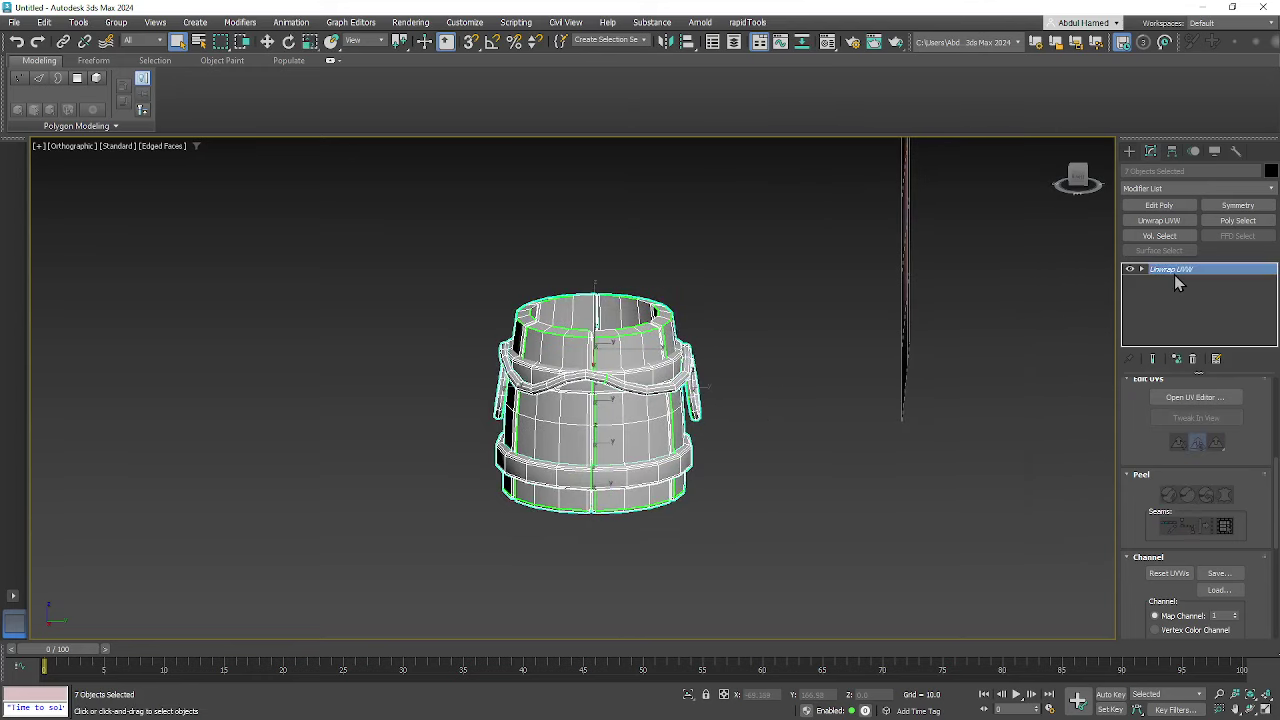
click(1192, 358)
alt+middle_drag(826, 414, 640, 402)
click(757, 403)
alt+middle_drag(757, 403, 664, 443)
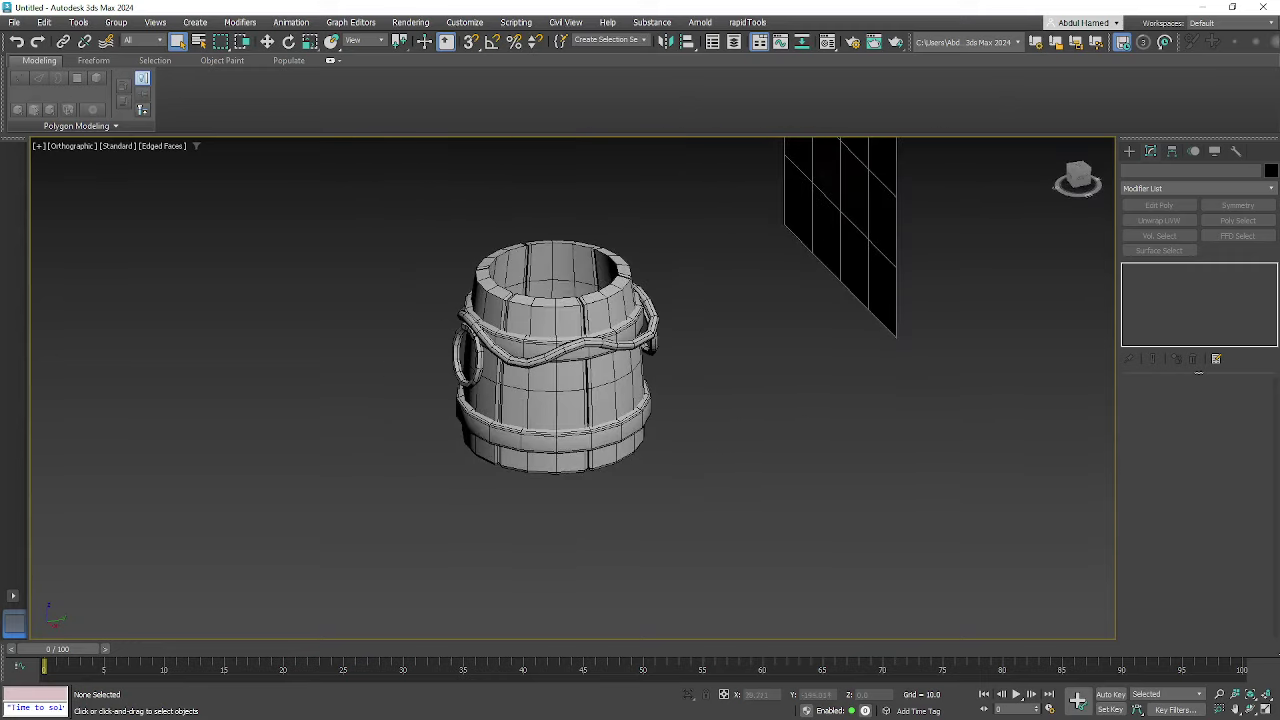